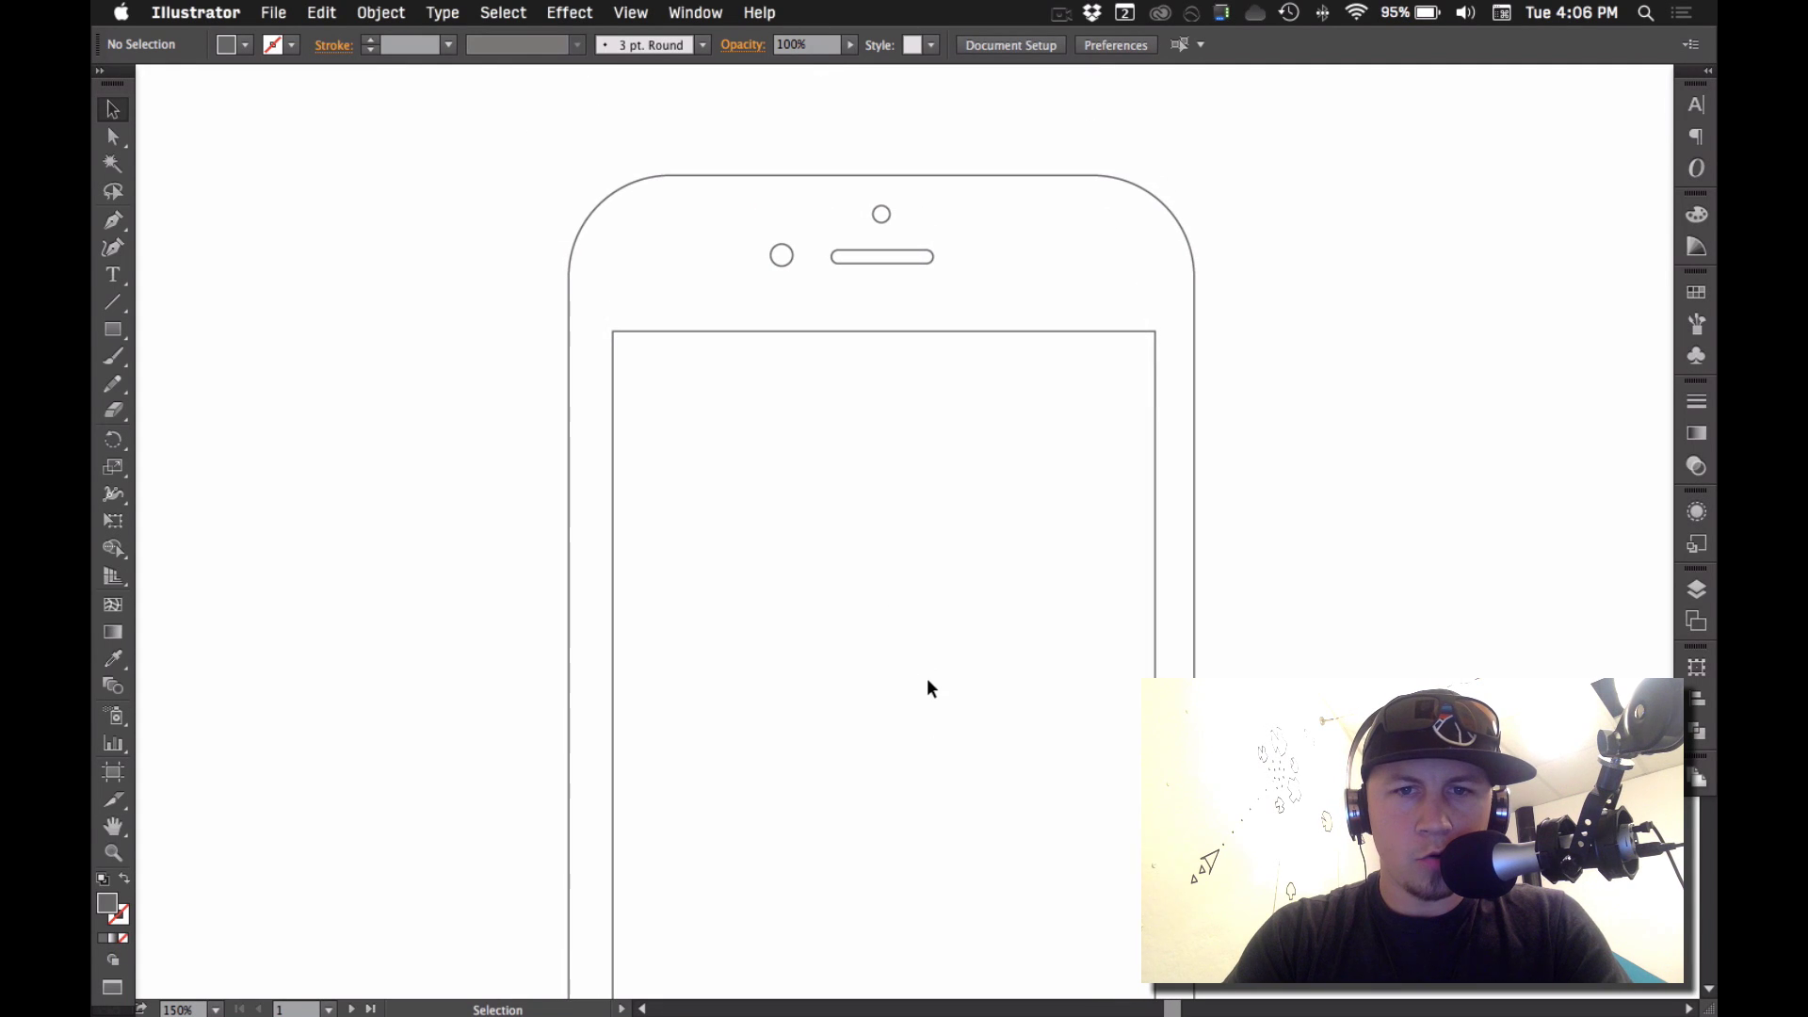
{"action": "scroll", "coordinate": [912, 621], "scroll_direction": "up", "scroll_amount": 1}
{"action": "scroll", "coordinate": [912, 621], "scroll_direction": "left", "scroll_amount": 1}
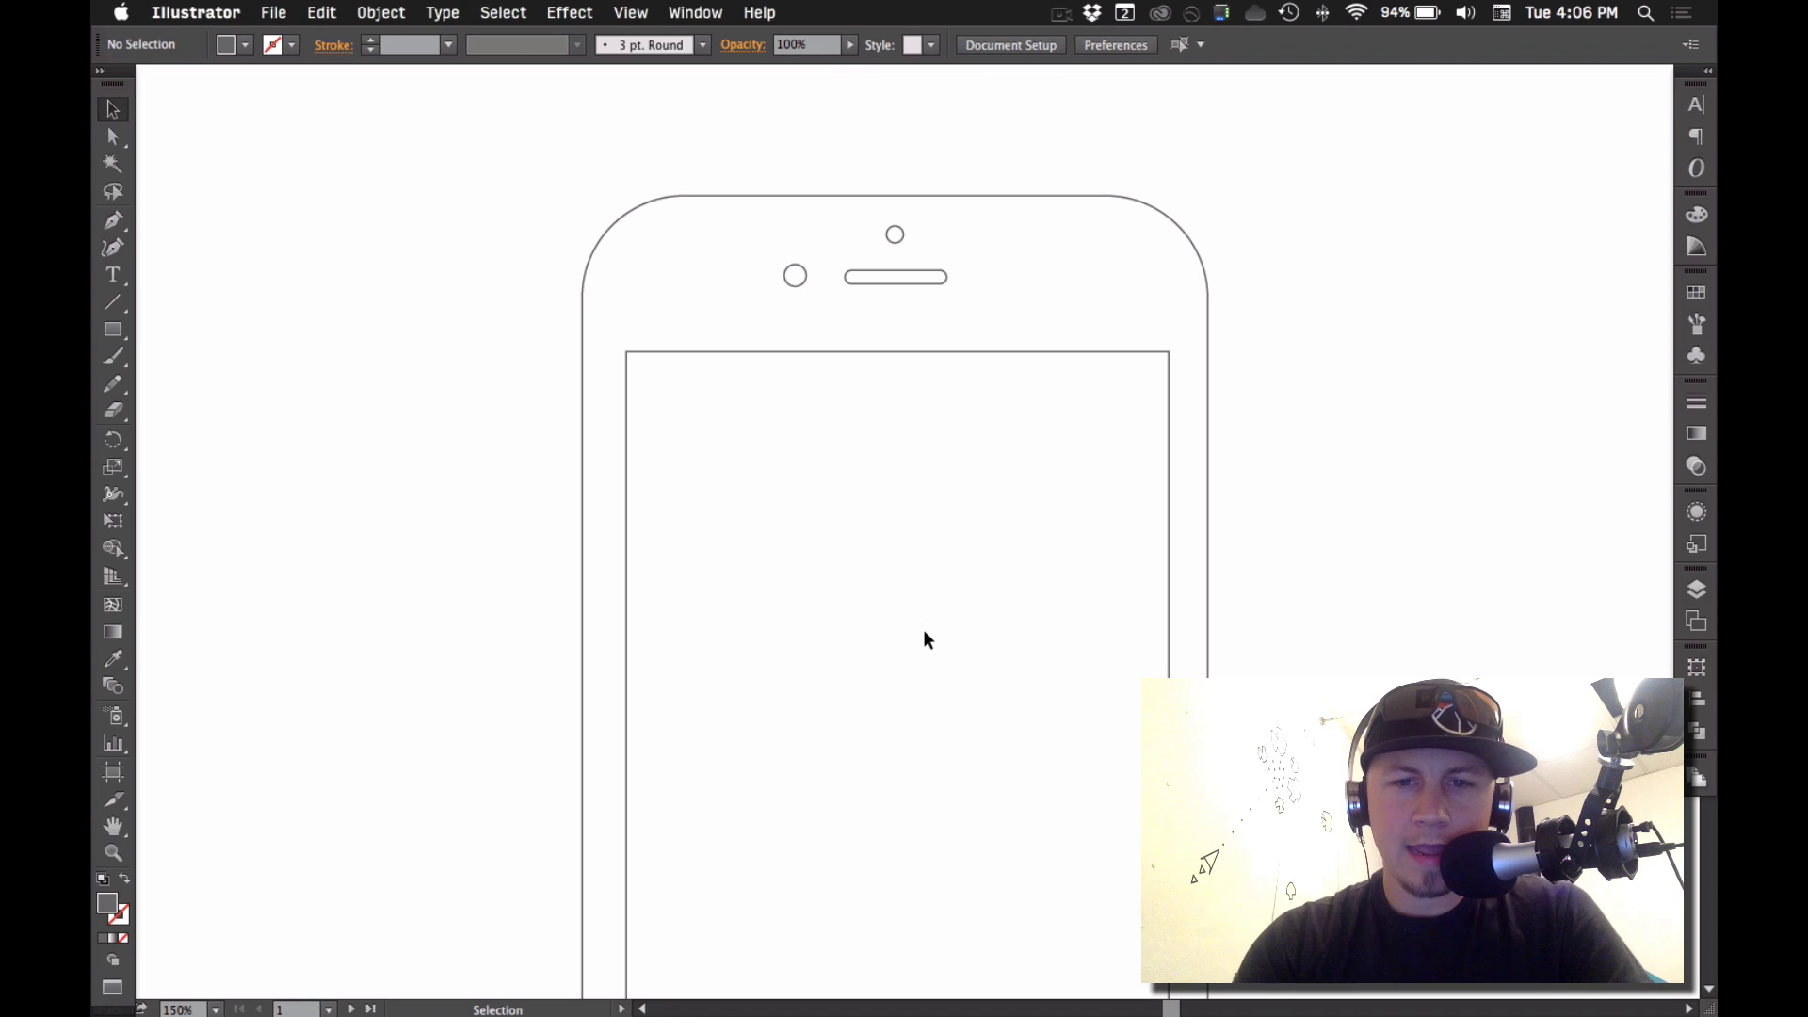
{"action": "scroll", "coordinate": [911, 621], "scroll_direction": "up", "scroll_amount": 2}
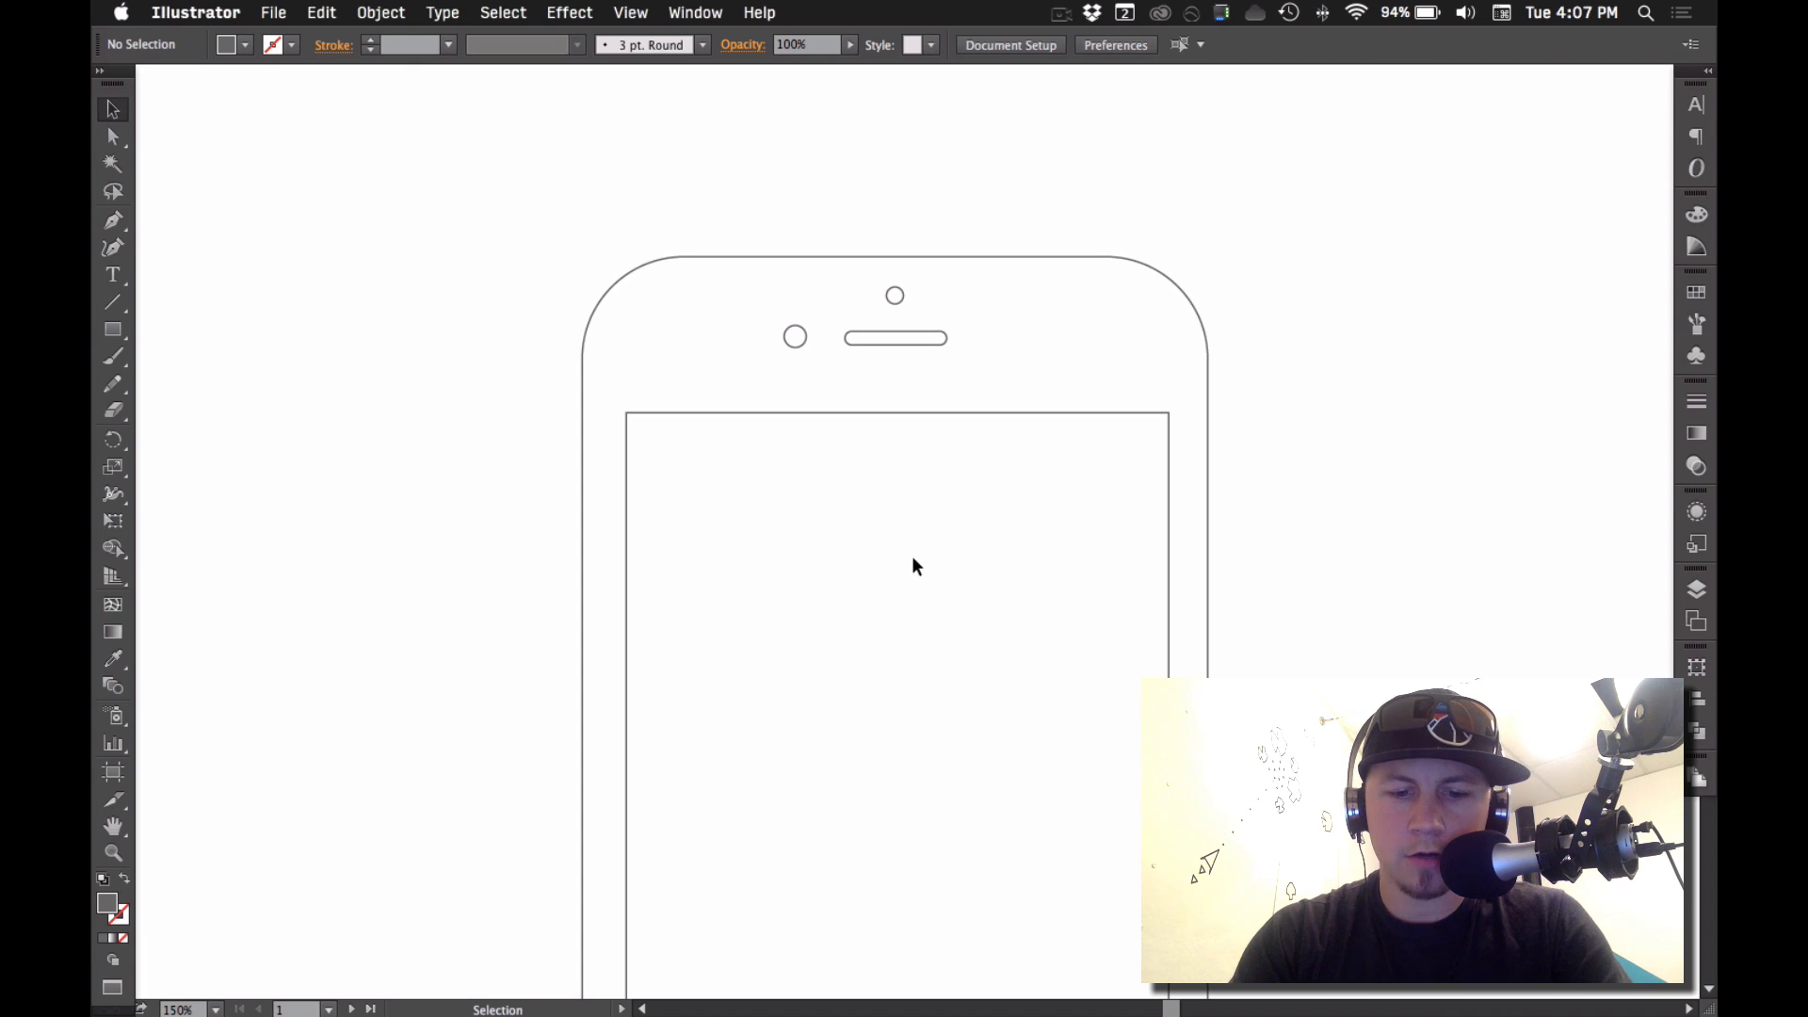
- Paste the browser header group in place at the upper edge of the phone outline's screen
{"action": "key", "text": "super+shift+v"}
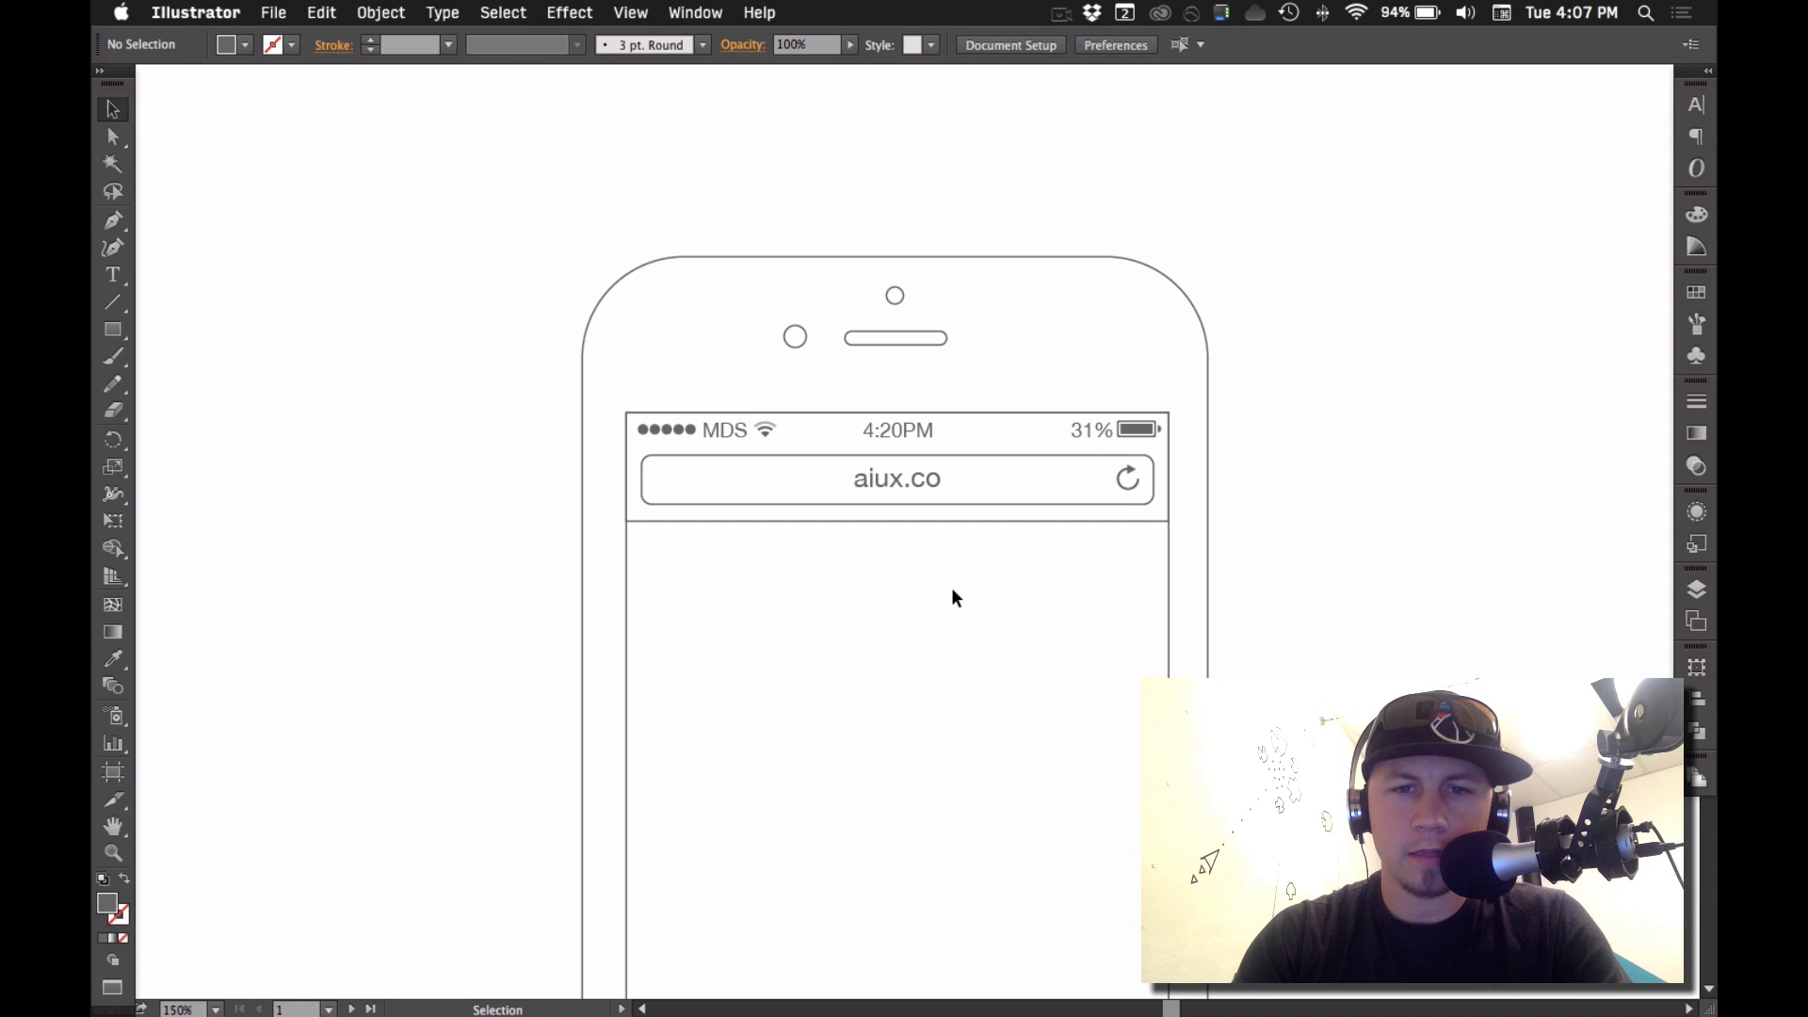
{"action": "key", "text": "super+z"}
{"action": "left_click", "coordinate": [923, 600], "text": "alt+super"}
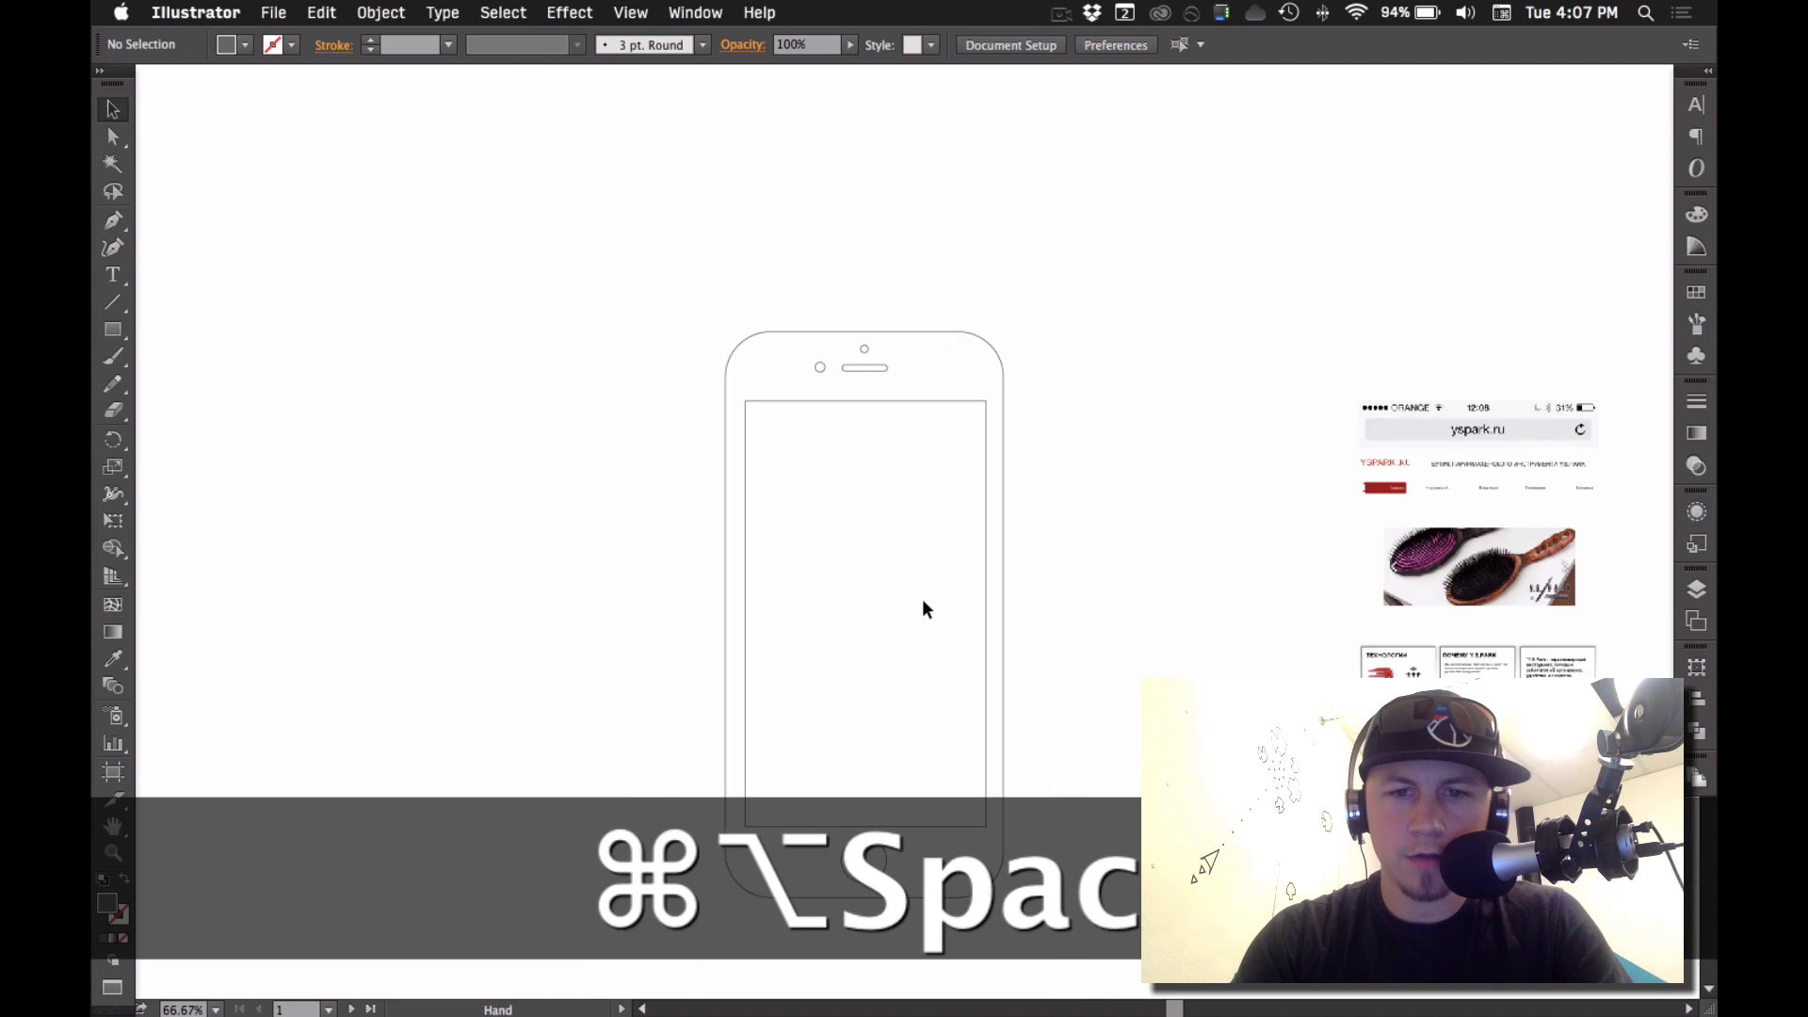
{"action": "left_click_drag", "start_coordinate": [922, 599], "coordinate": [921, 558]}
{"action": "left_click_drag", "start_coordinate": [647, 226], "coordinate": [1075, 726]}
{"action": "left_click", "coordinate": [973, 585]}
{"action": "key", "text": "super+shift+v"}
{"action": "left_click_drag", "start_coordinate": [710, 303], "coordinate": [1015, 422]}
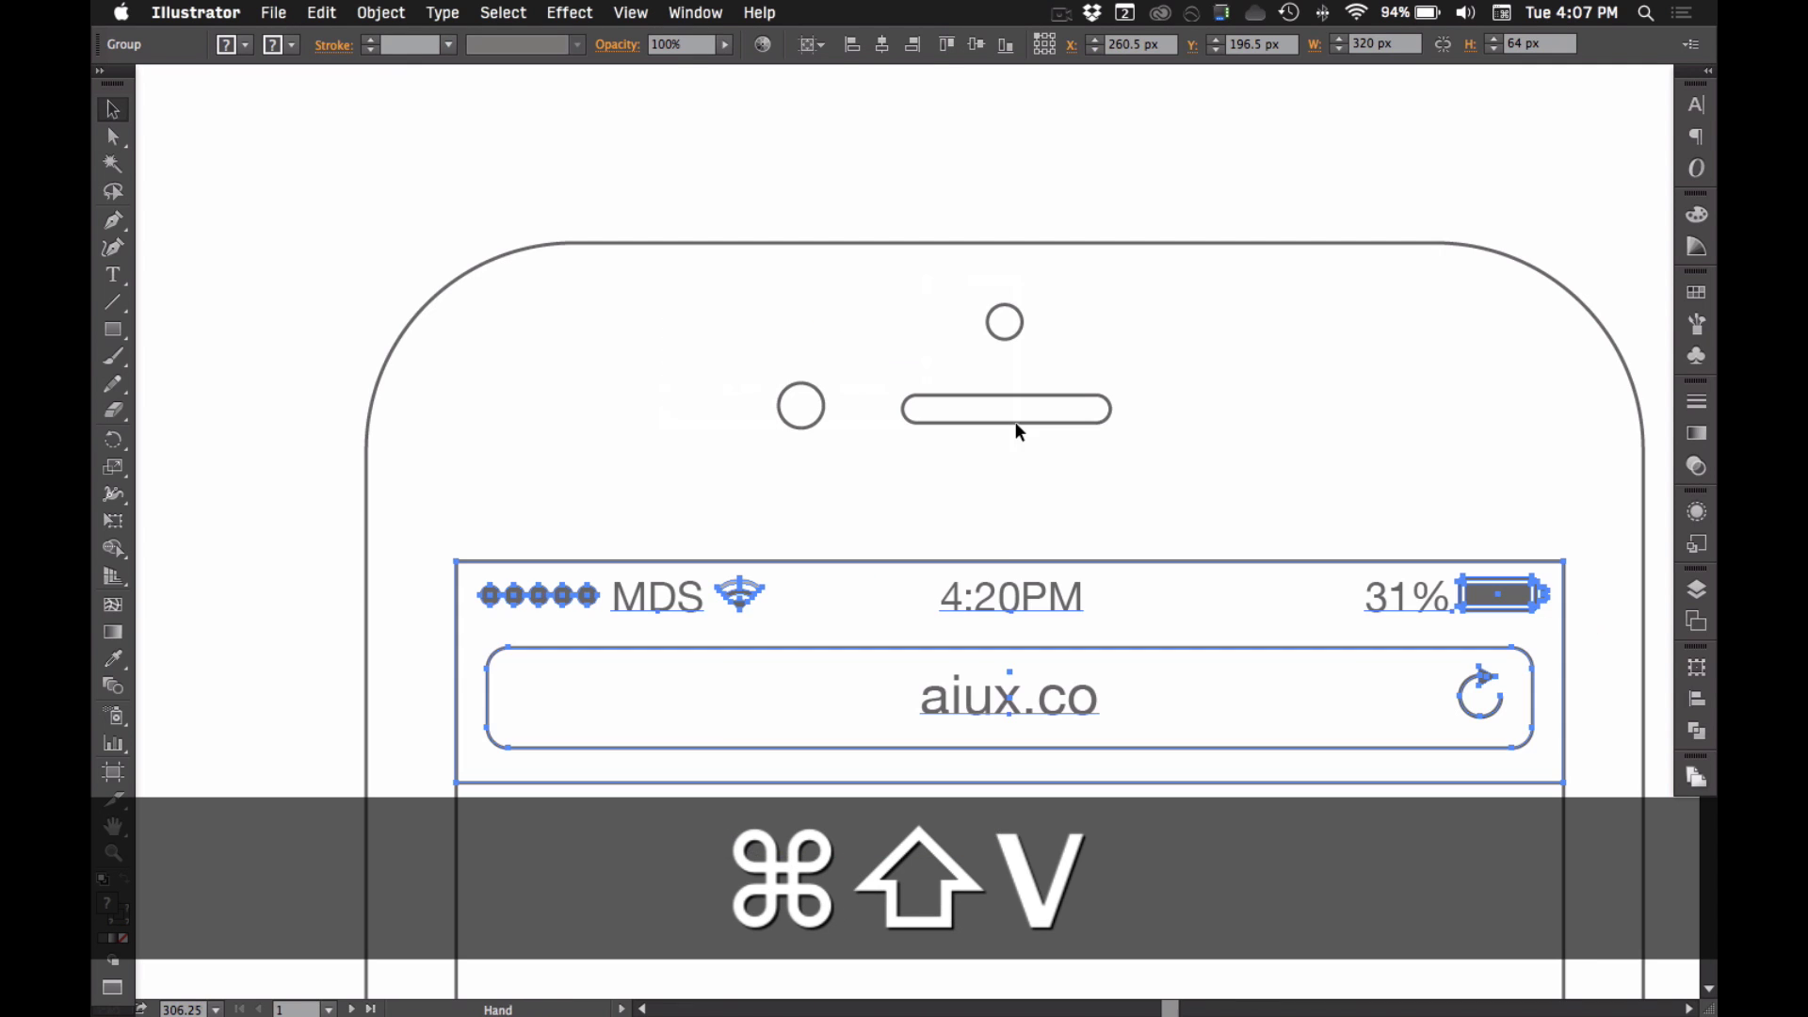
- Examine the status bar and address bar of the header wireframe inside the phone outline
{"action": "left_click", "coordinate": [1083, 815]}
{"action": "left_click_drag", "start_coordinate": [1083, 815], "coordinate": [1009, 669]}
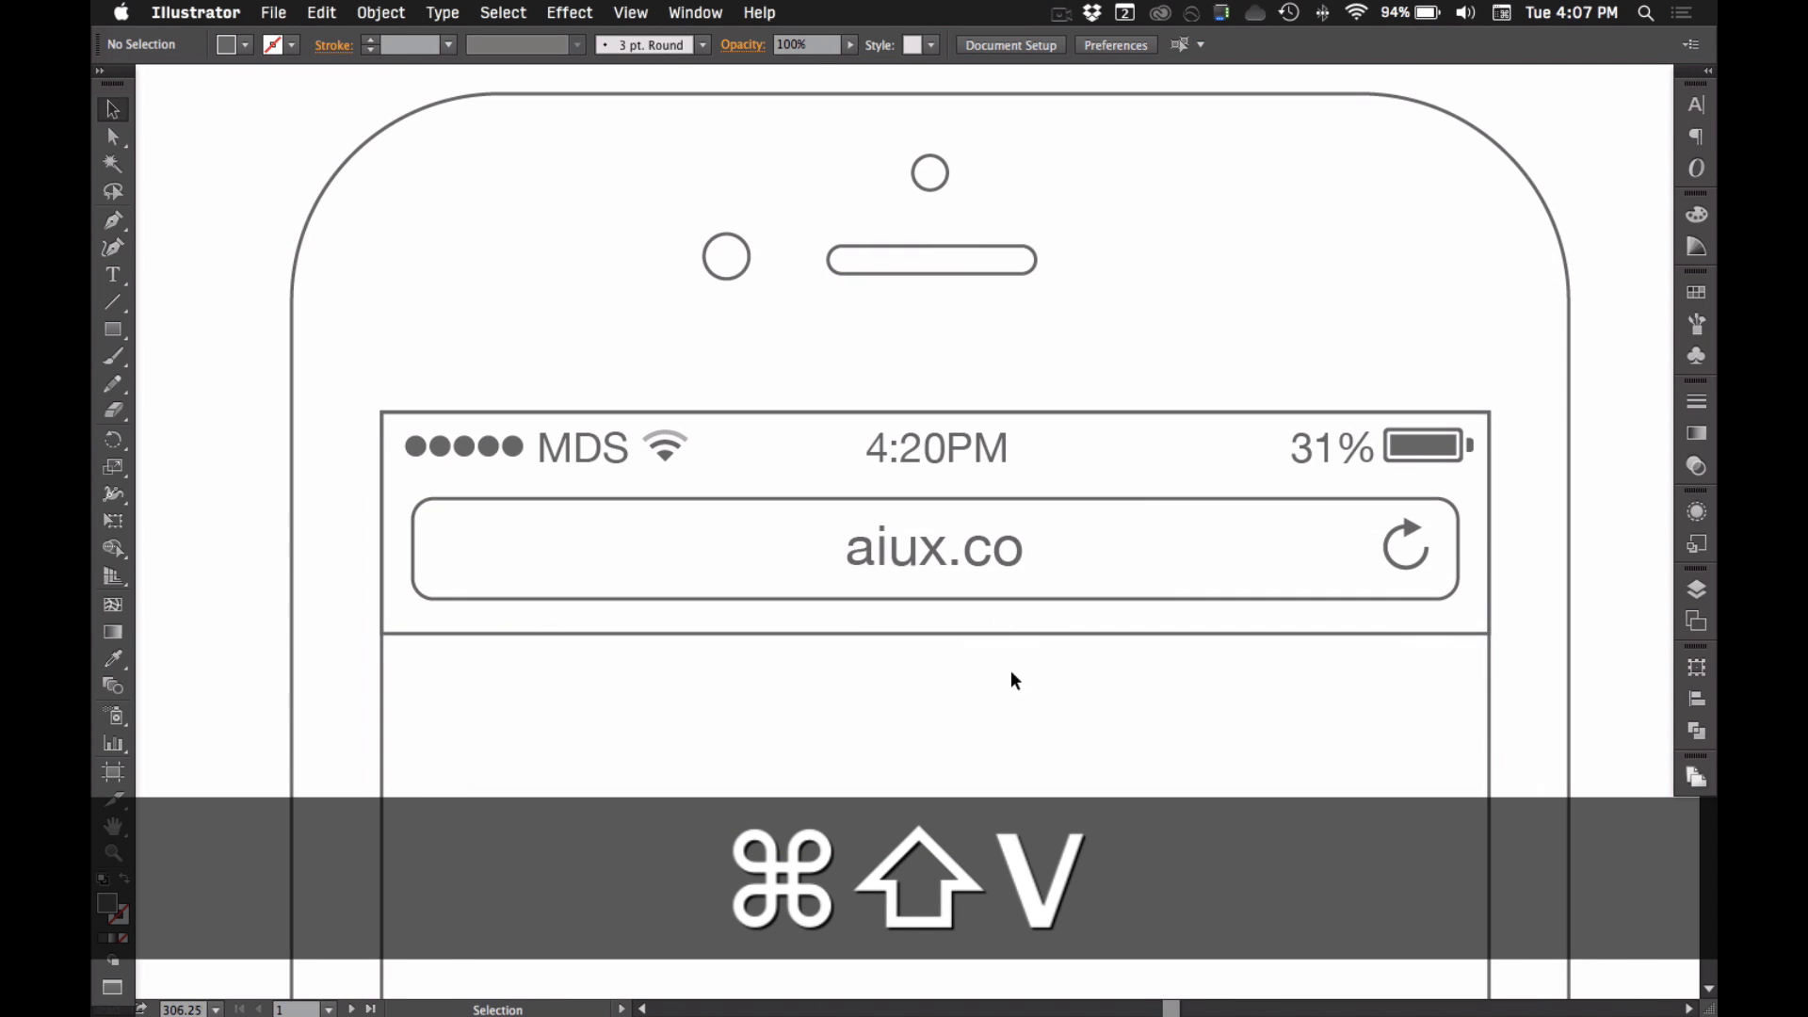
{"action": "left_click", "coordinate": [962, 460]}
{"action": "left_click", "coordinate": [979, 787]}
{"action": "left_click", "coordinate": [978, 709], "text": "alt+super"}
{"action": "left_click", "coordinate": [918, 571], "text": "alt+super"}
{"action": "left_click", "coordinate": [922, 573], "text": "alt+super"}
- Compare the status bar and address bar of the yspark.ru reference screenshot with the phone's header wireframe
{"action": "left_click_drag", "start_coordinate": [1187, 656], "coordinate": [811, 634]}
{"action": "left_click_drag", "start_coordinate": [1033, 549], "coordinate": [597, 494]}
{"action": "left_click_drag", "start_coordinate": [783, 247], "coordinate": [1296, 555]}
{"action": "left_click_drag", "start_coordinate": [1000, 569], "coordinate": [1234, 481]}
{"action": "left_click", "coordinate": [902, 577], "text": "alt+super"}
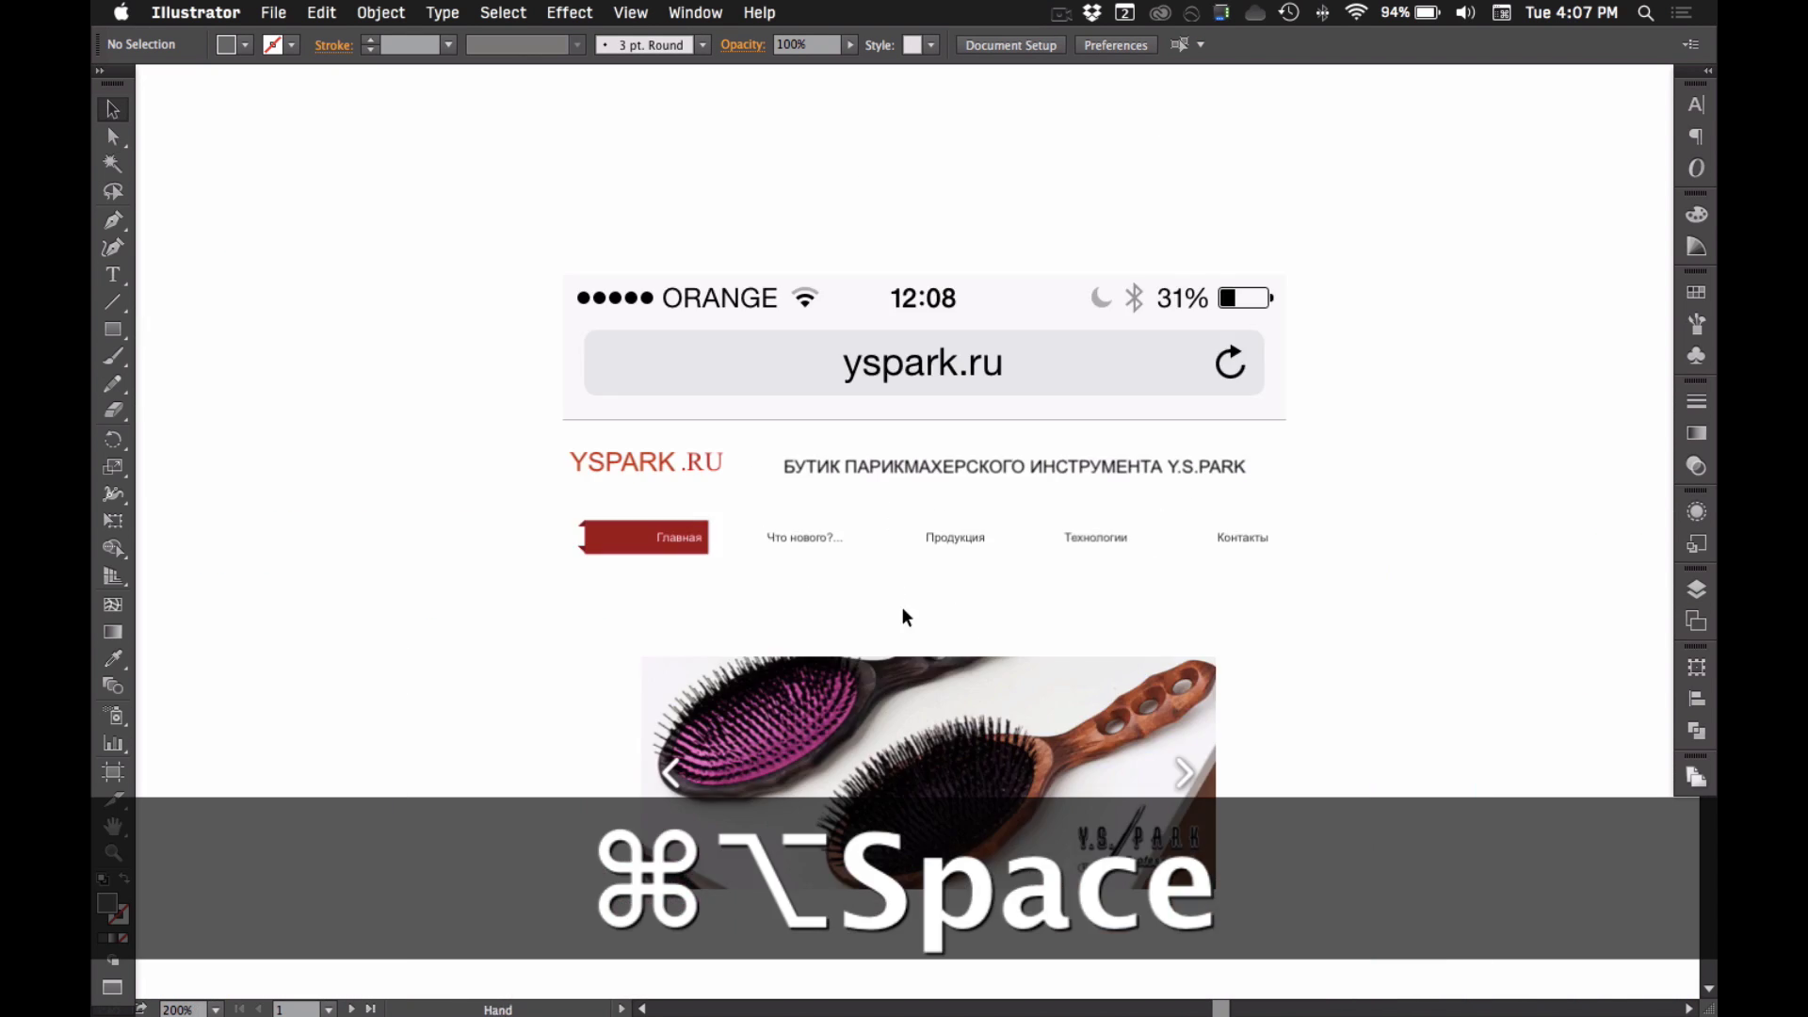
{"action": "mouse_move", "coordinate": [883, 702]}
{"action": "left_mouse_down"}
{"action": "mouse_move", "coordinate": [827, 556]}
{"action": "mouse_move", "coordinate": [820, 659]}
{"action": "left_mouse_up"}
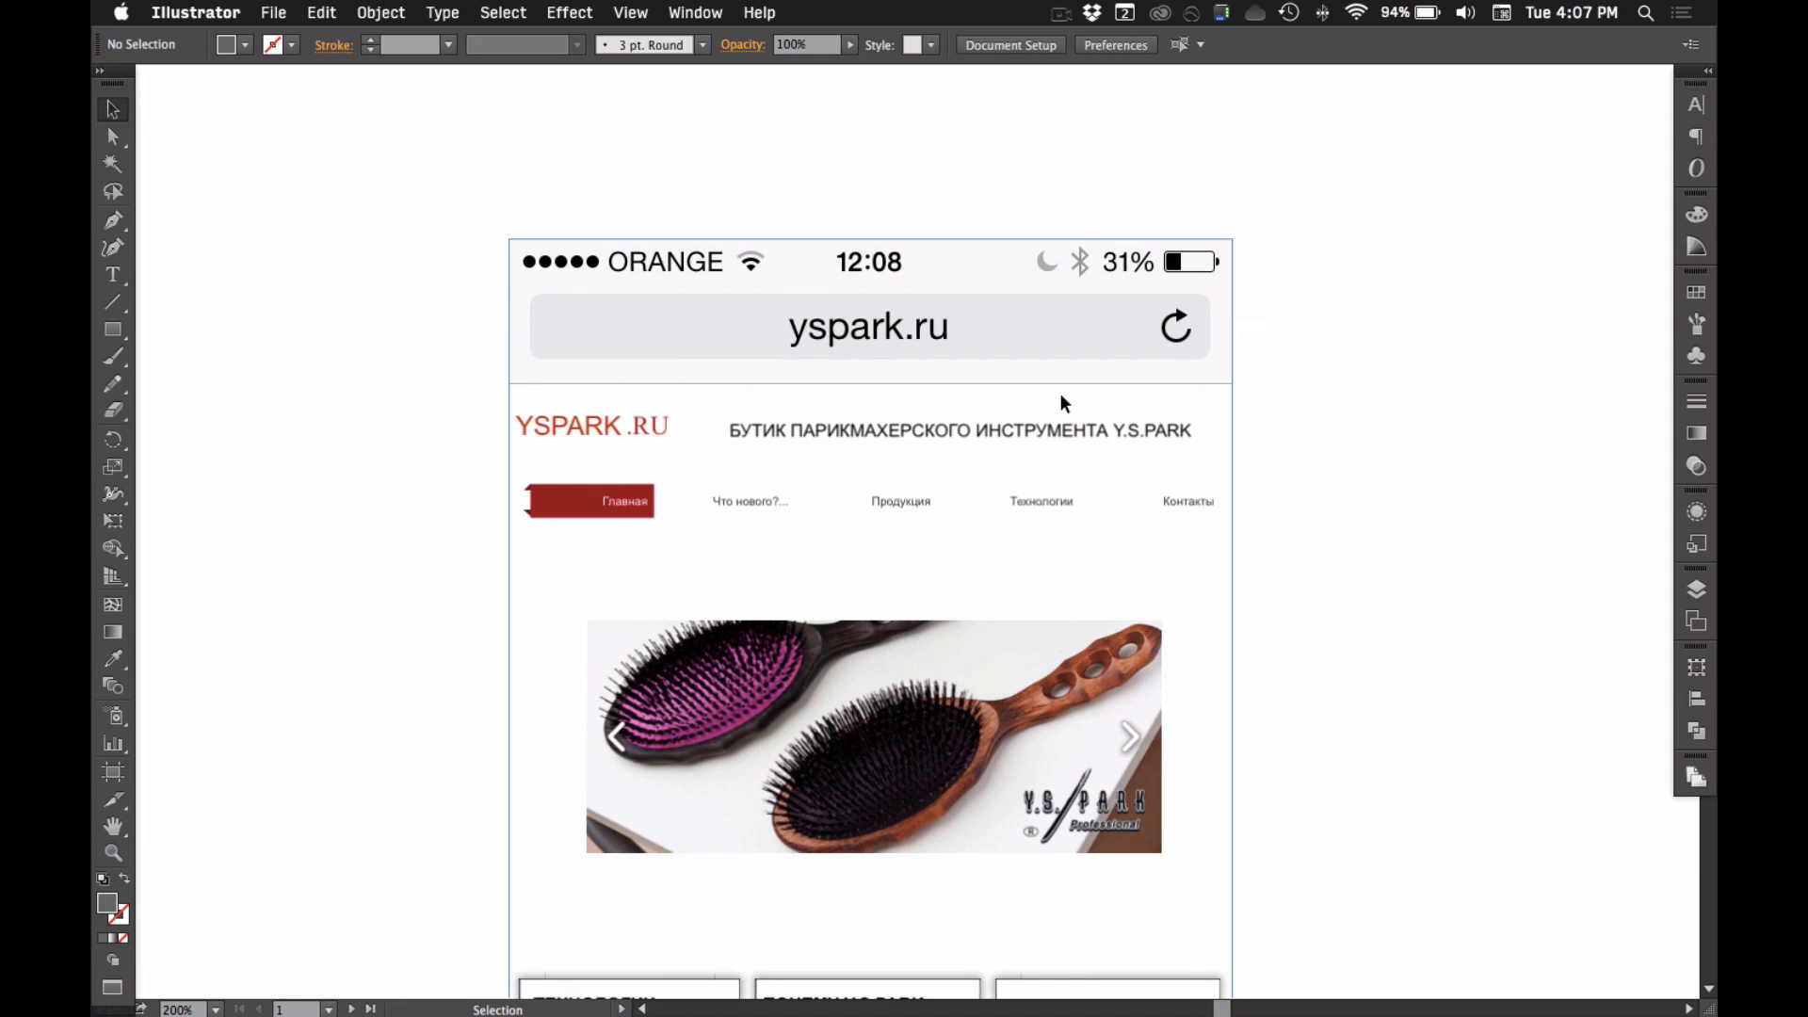
{"action": "left_click", "coordinate": [648, 359], "text": "alt+super"}
{"action": "left_click_drag", "start_coordinate": [590, 405], "coordinate": [876, 457]}
{"action": "left_click", "coordinate": [815, 545], "text": "alt+super"}
{"action": "left_click_drag", "start_coordinate": [1415, 556], "coordinate": [917, 551]}
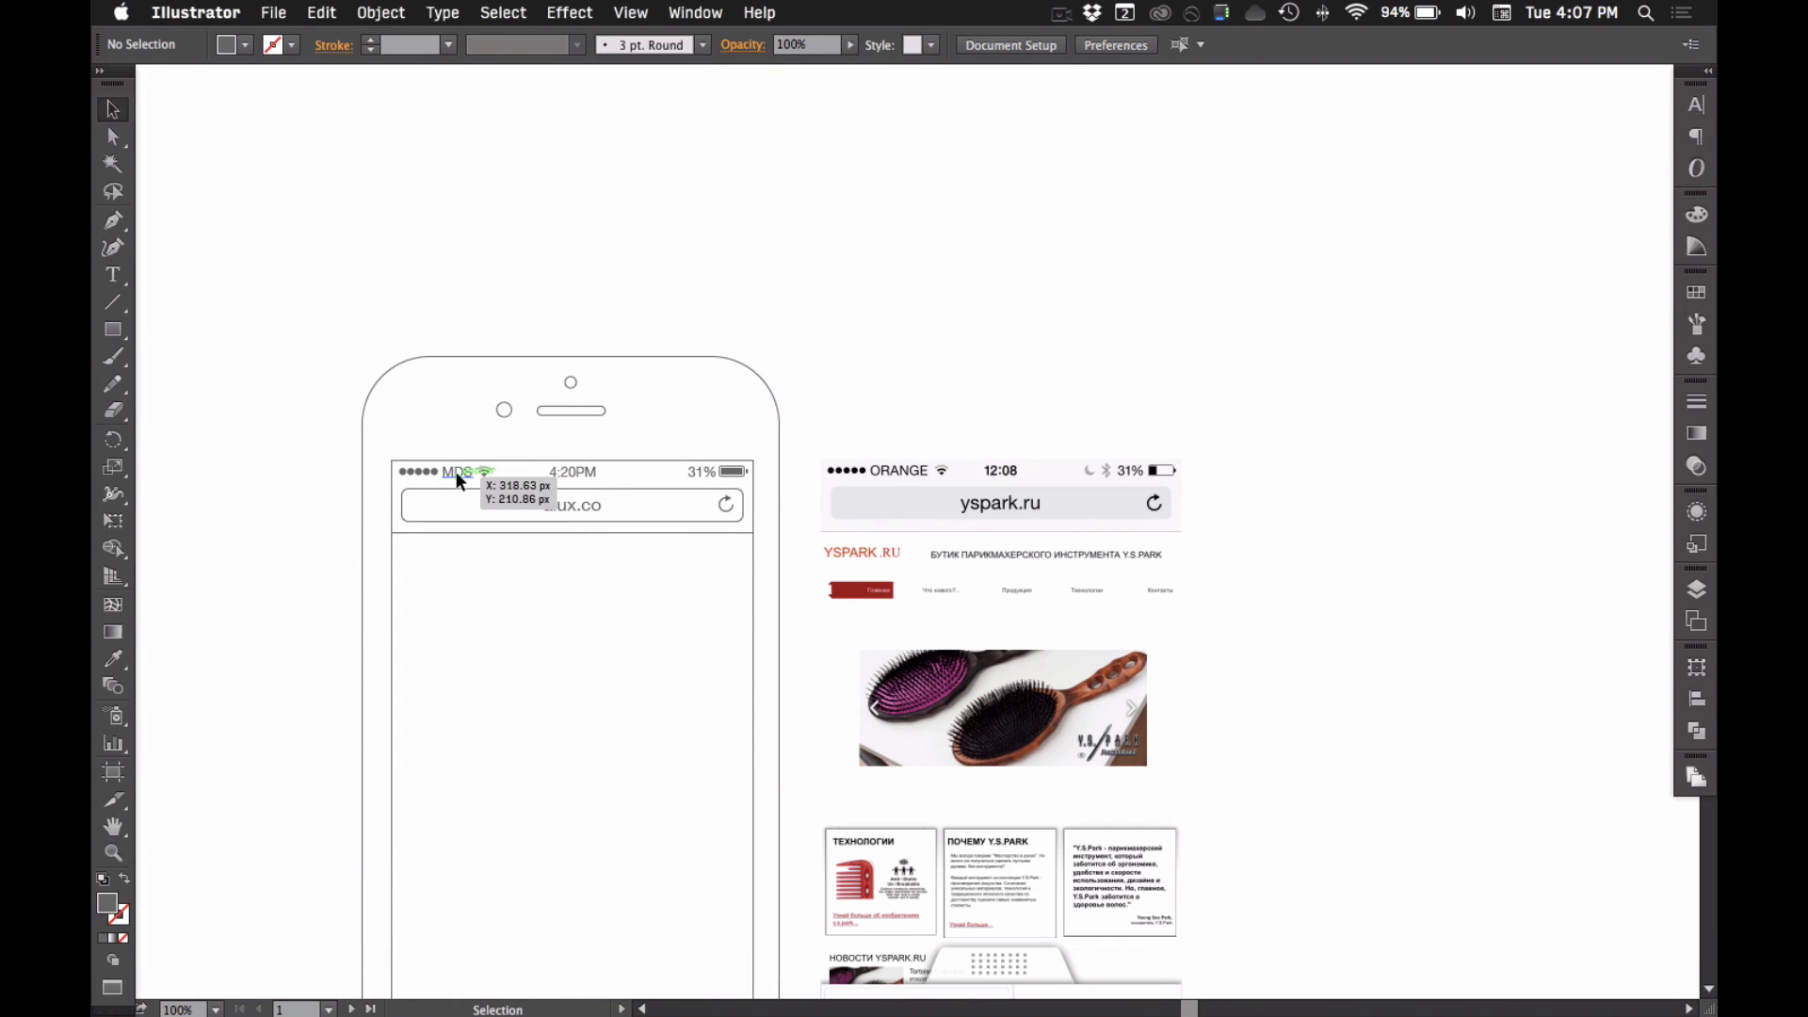
{"action": "left_click", "coordinate": [456, 471]}
{"action": "left_click", "coordinate": [891, 395]}
{"action": "key", "text": "super+space"}
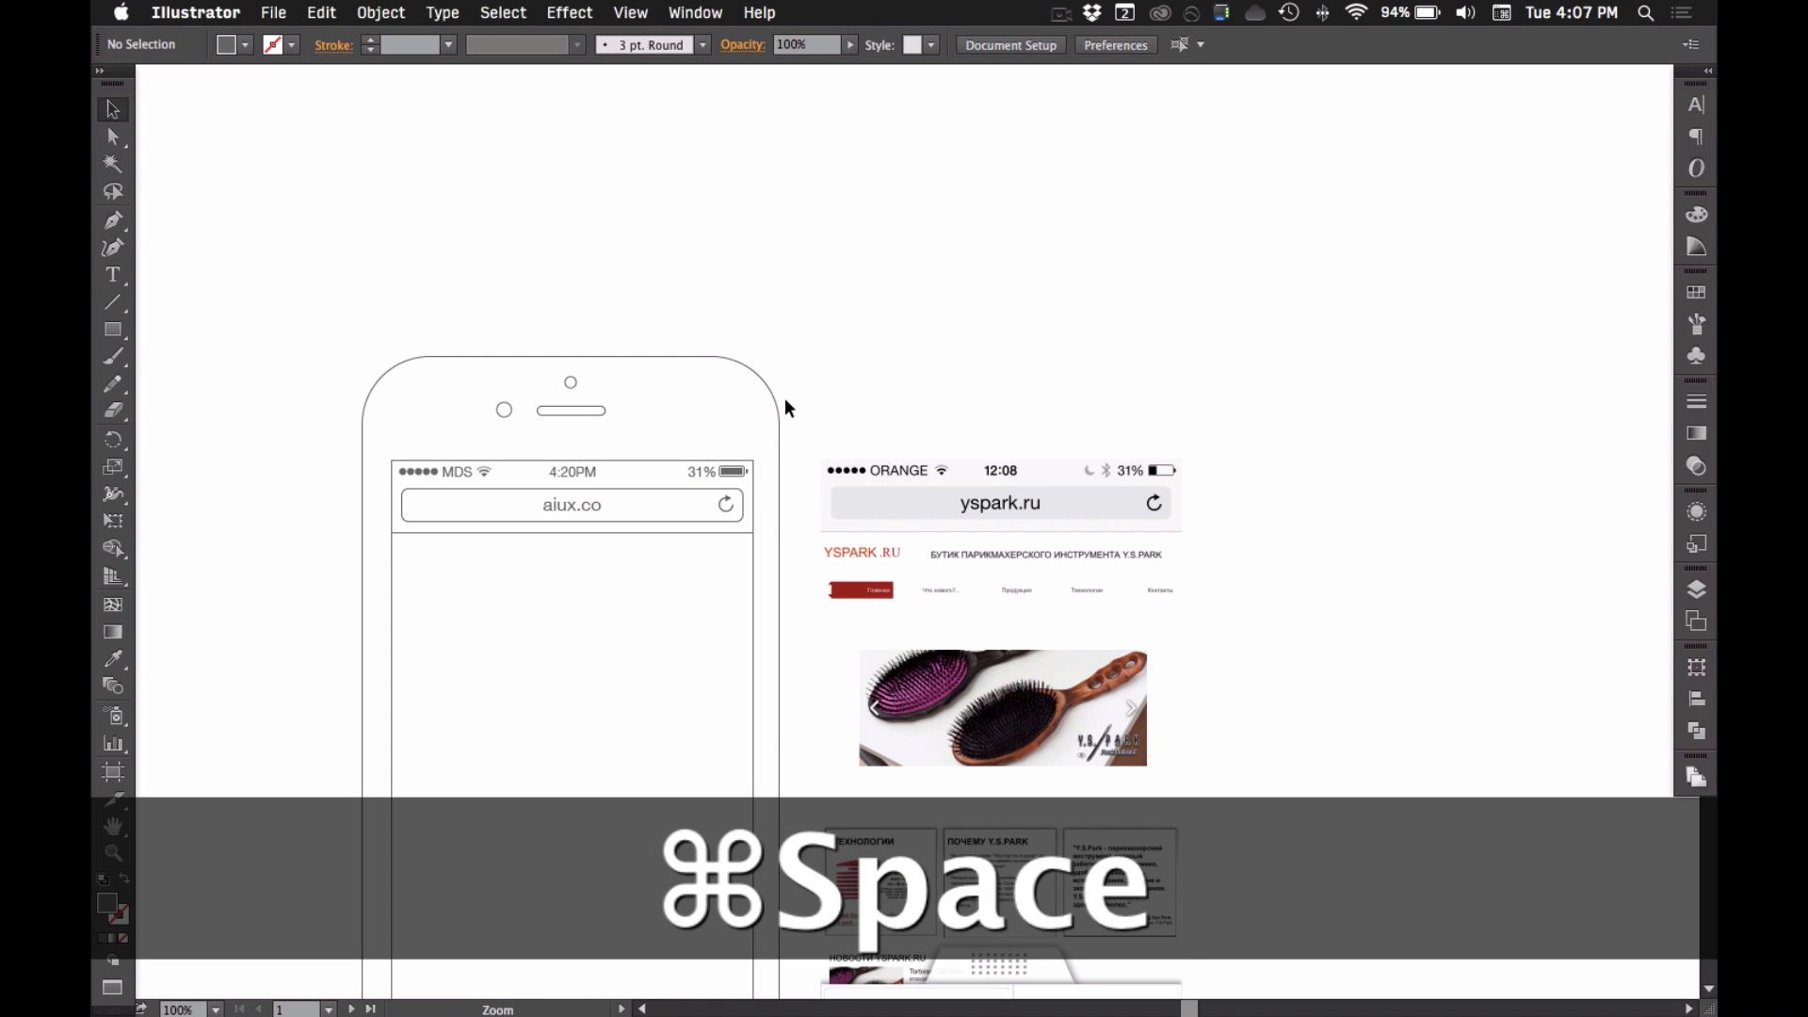
{"action": "left_click_drag", "start_coordinate": [782, 398], "coordinate": [1316, 678]}
{"action": "left_click", "coordinate": [678, 453], "text": "super"}
{"action": "left_click_drag", "start_coordinate": [689, 448], "coordinate": [751, 501]}
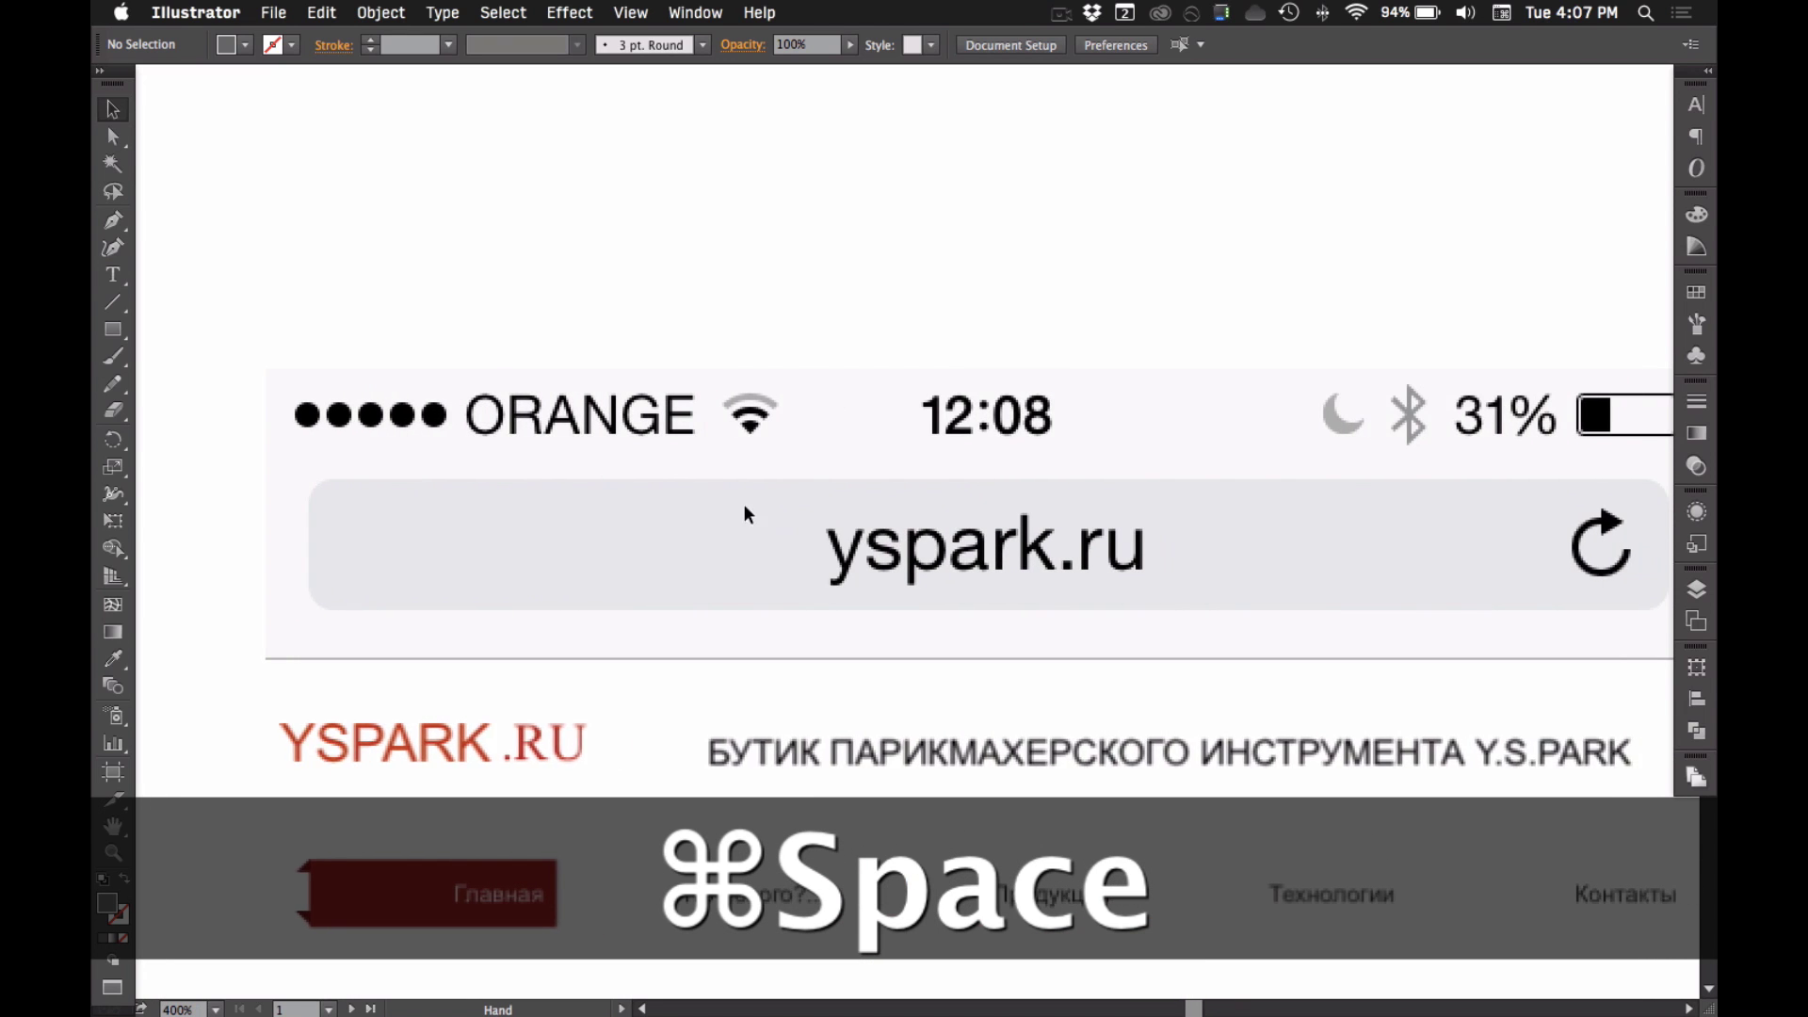
- Check the Smart Guides and Snap to Point settings for drawing over the reference screenshot
{"action": "key", "text": "m"}
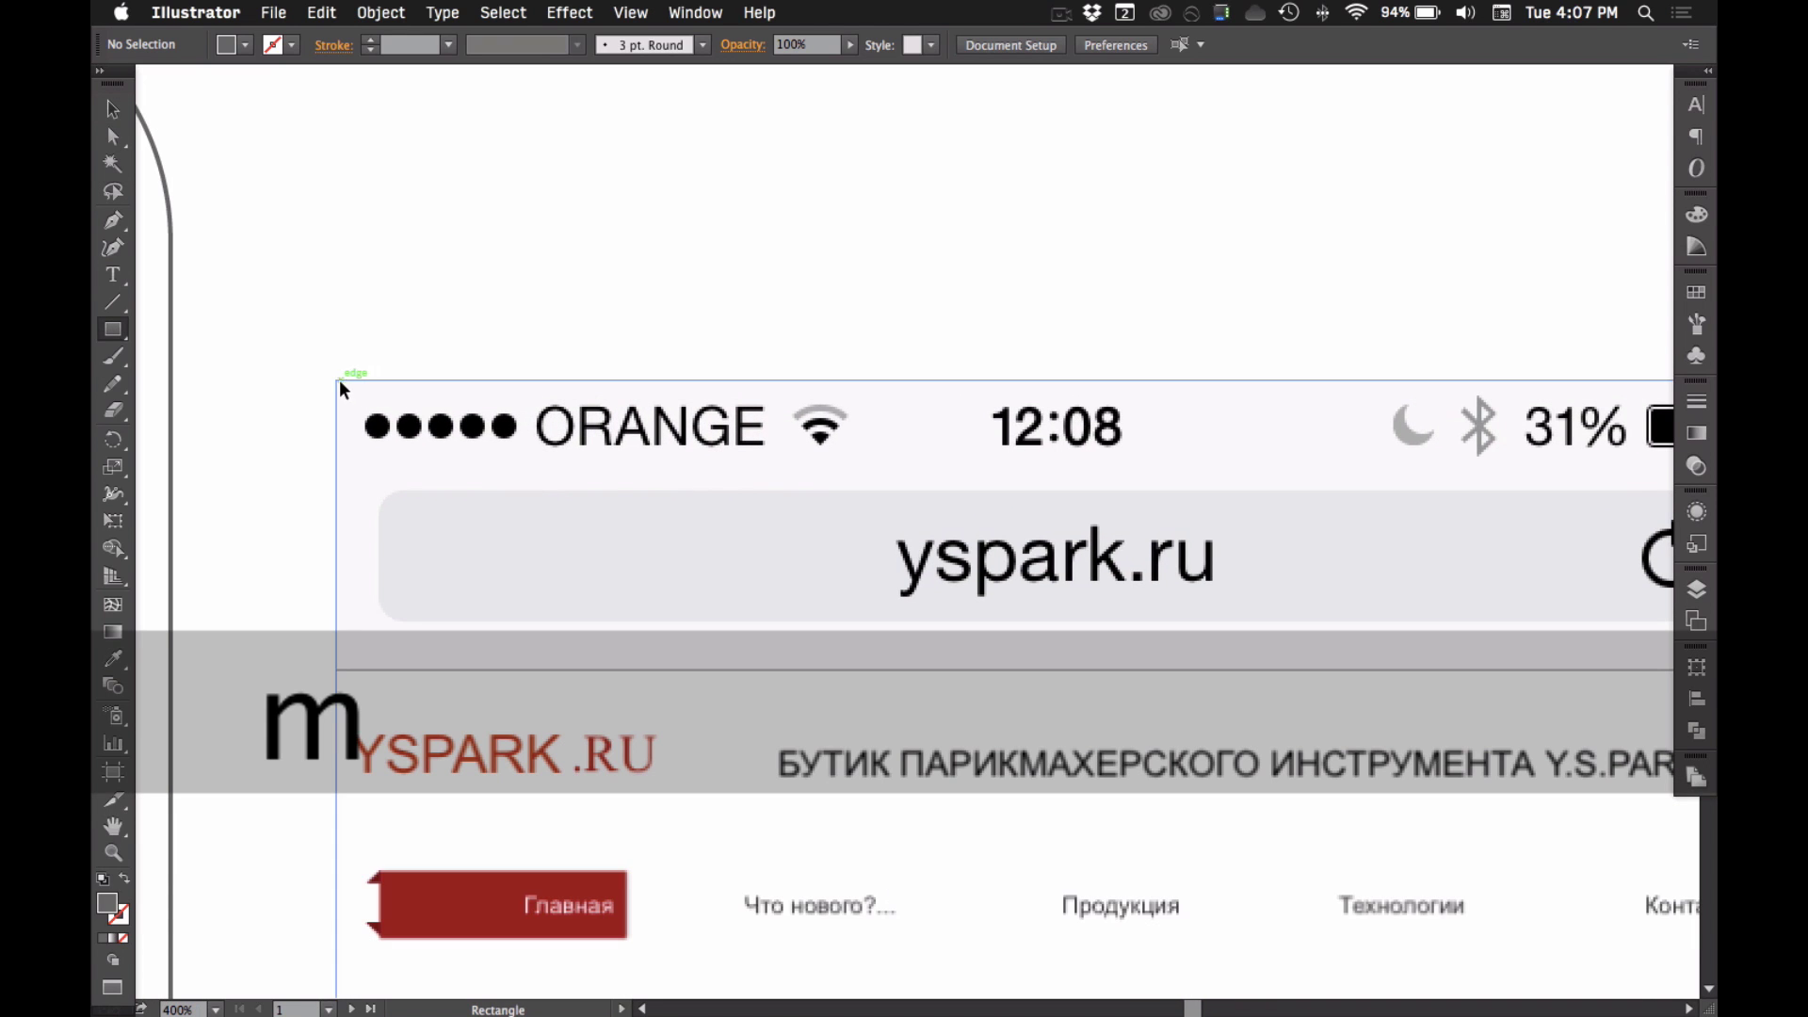
{"action": "left_click_drag", "start_coordinate": [542, 402], "coordinate": [508, 371]}
{"action": "left_click", "coordinate": [520, 368], "text": "alt+super"}
{"action": "left_click_drag", "start_coordinate": [1047, 580], "coordinate": [549, 419]}
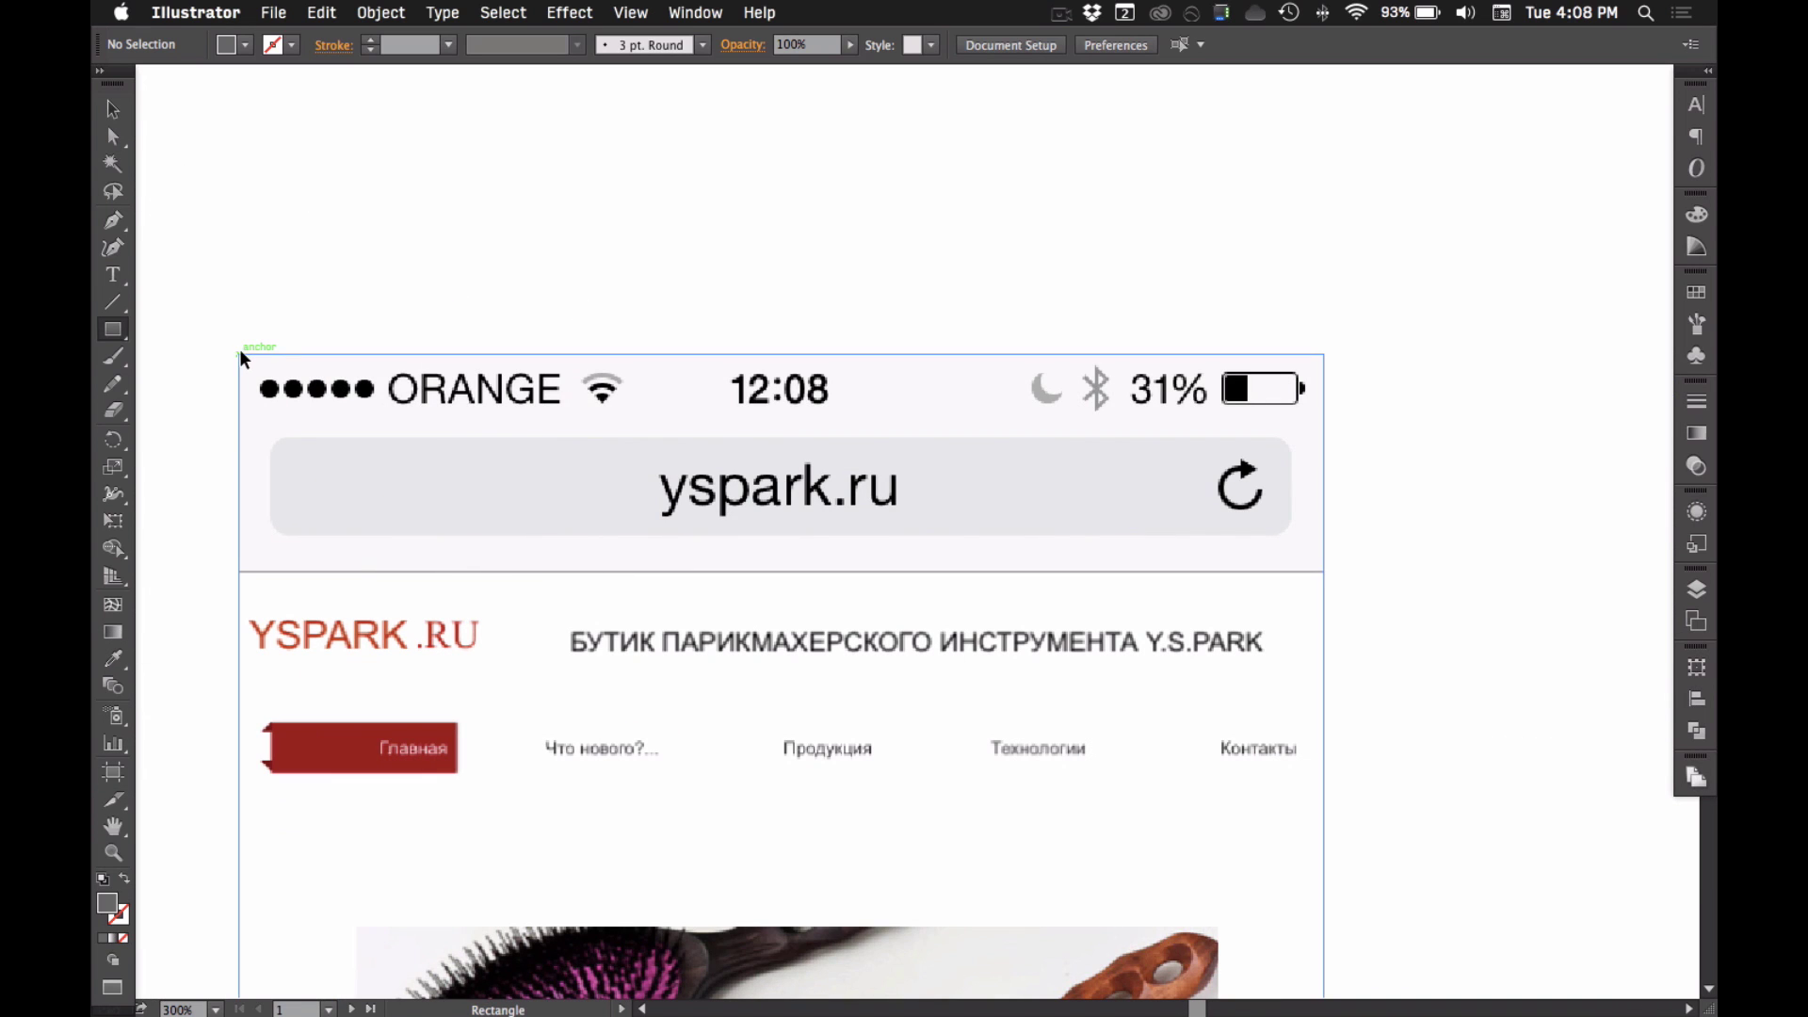
{"action": "key", "text": "v"}
{"action": "left_click", "coordinate": [405, 426]}
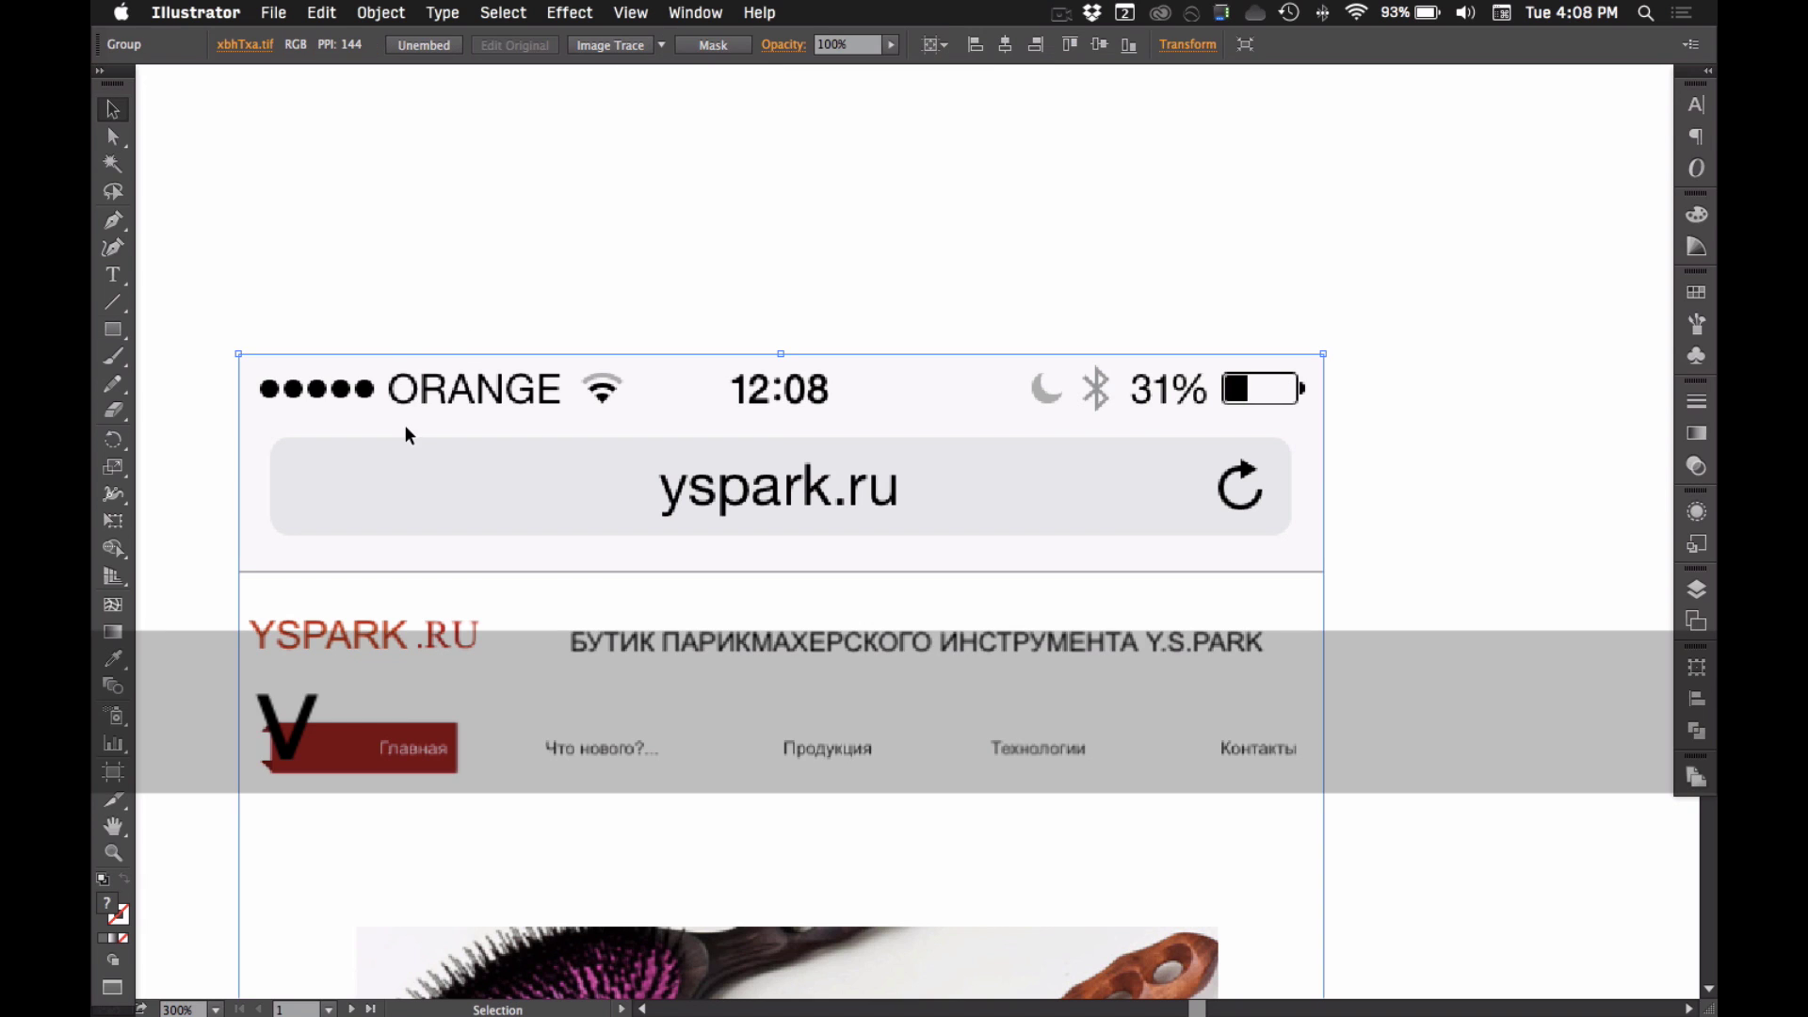
{"action": "left_click", "coordinate": [697, 13]}
{"action": "mouse_move", "coordinate": [629, 14]}
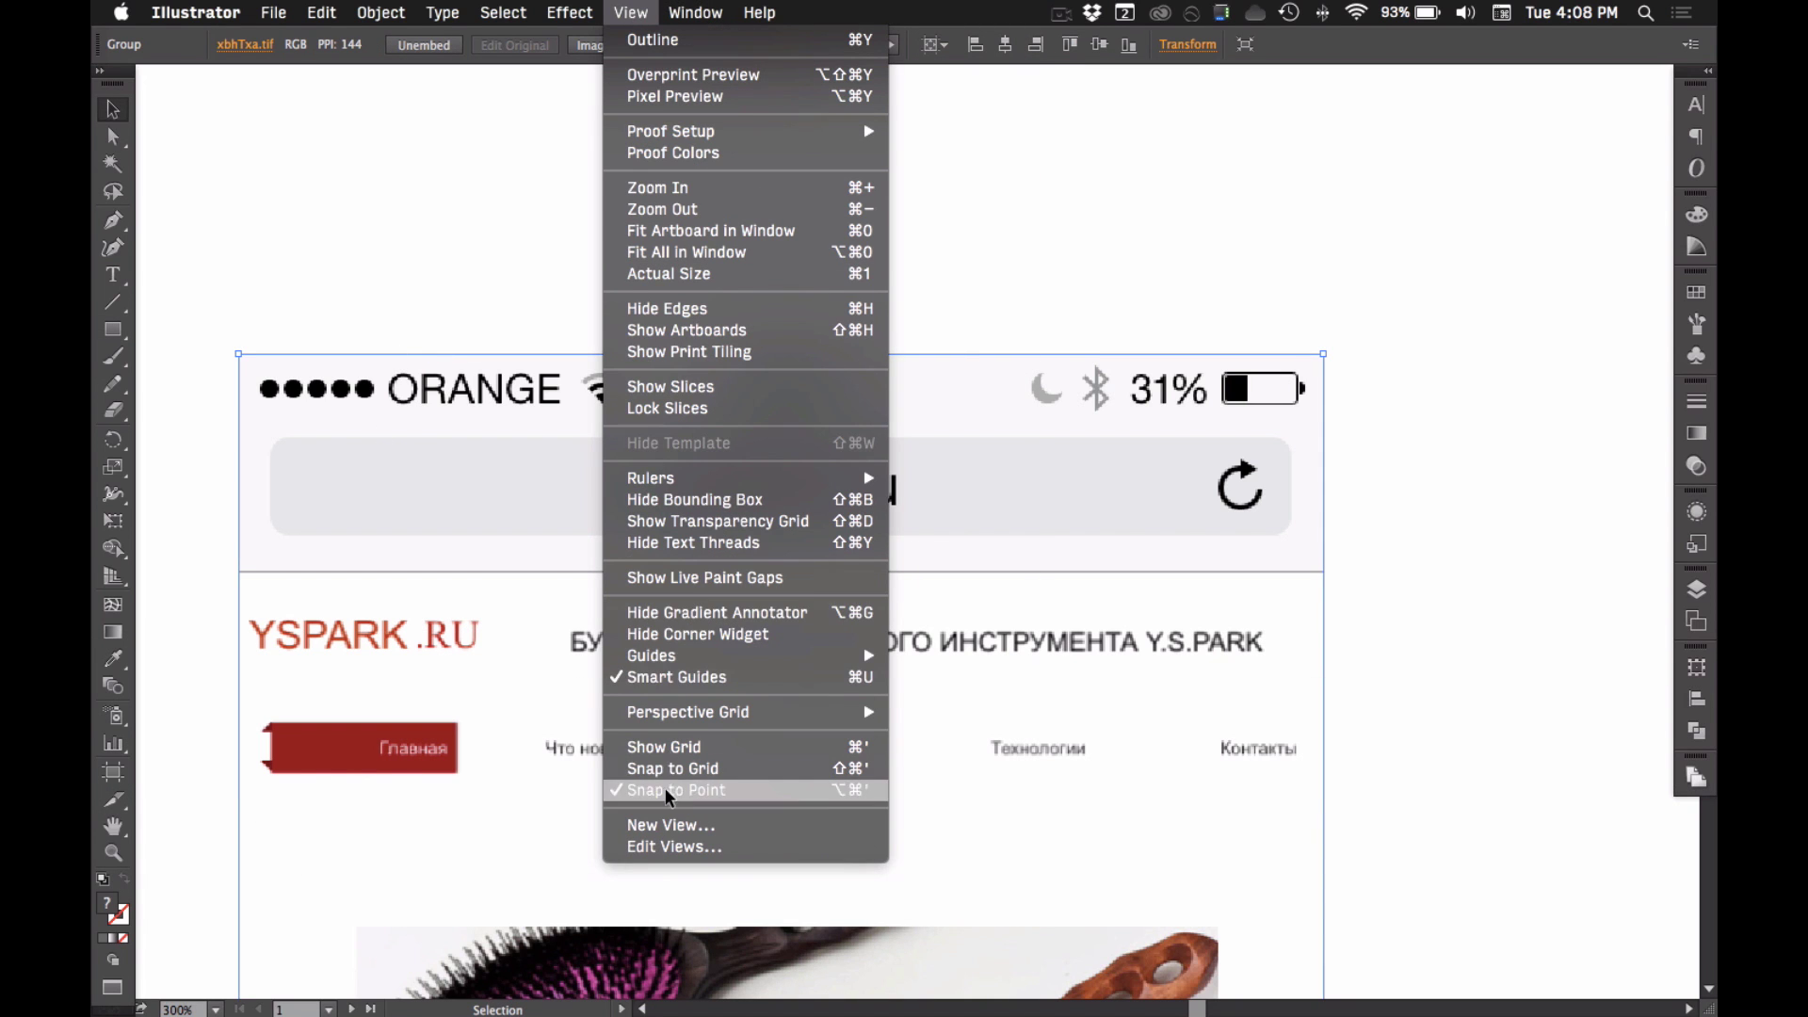
{"action": "left_click", "coordinate": [701, 677]}
{"action": "left_click", "coordinate": [295, 285]}
{"action": "scroll", "coordinate": [282, 321], "scroll_direction": "left", "scroll_amount": 2}
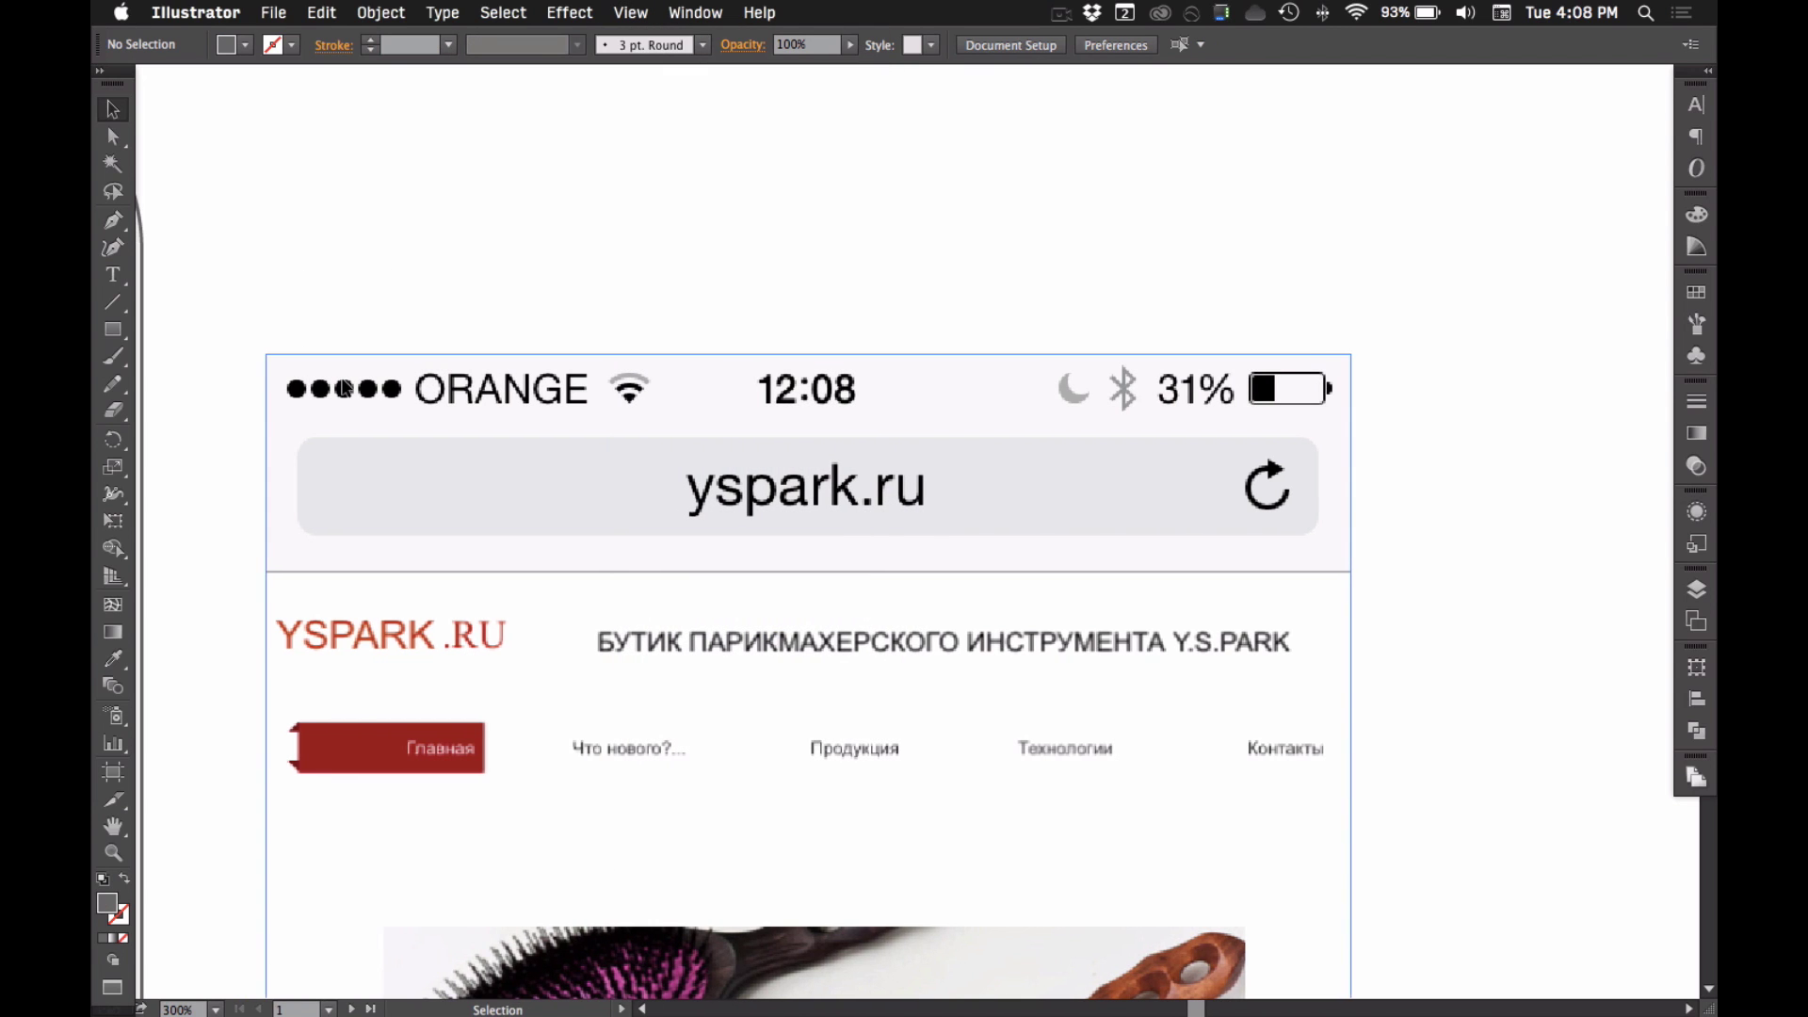
- Create a 320 × 64 px rectangle from the reference screenshot's upper-left corner and delete it
{"action": "key", "text": "m"}
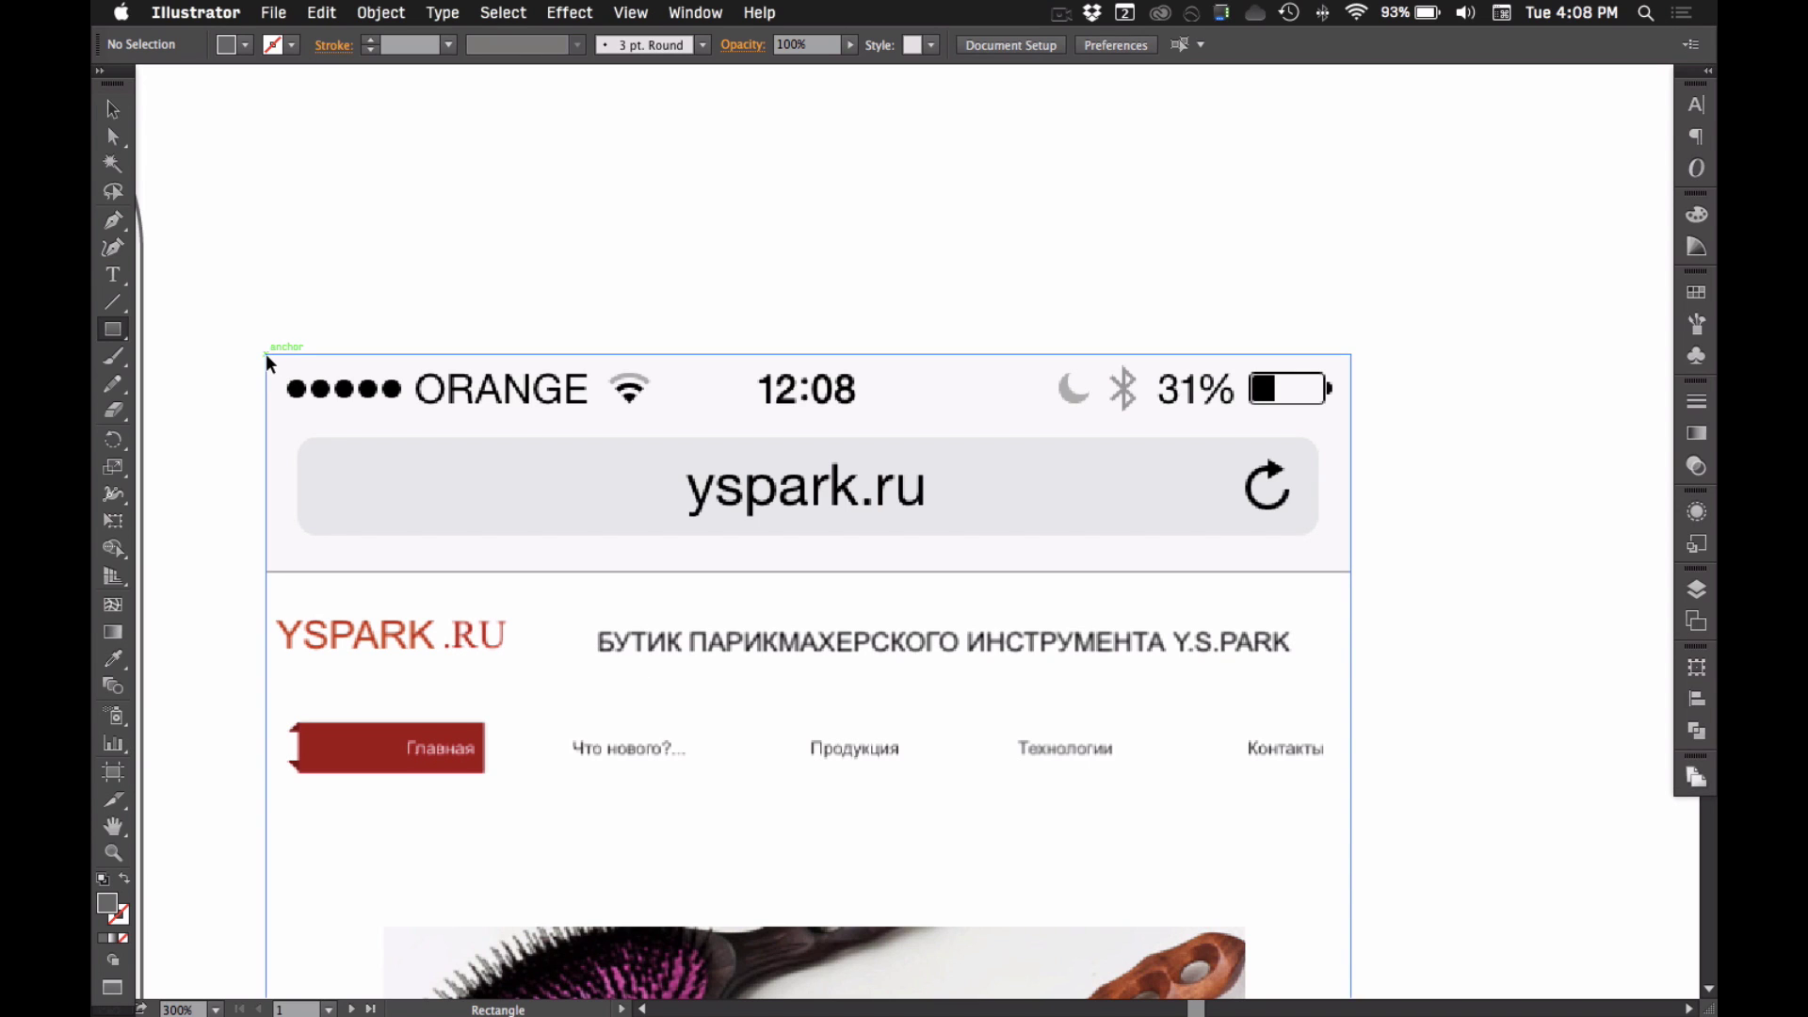
{"action": "left_click", "coordinate": [265, 352]}
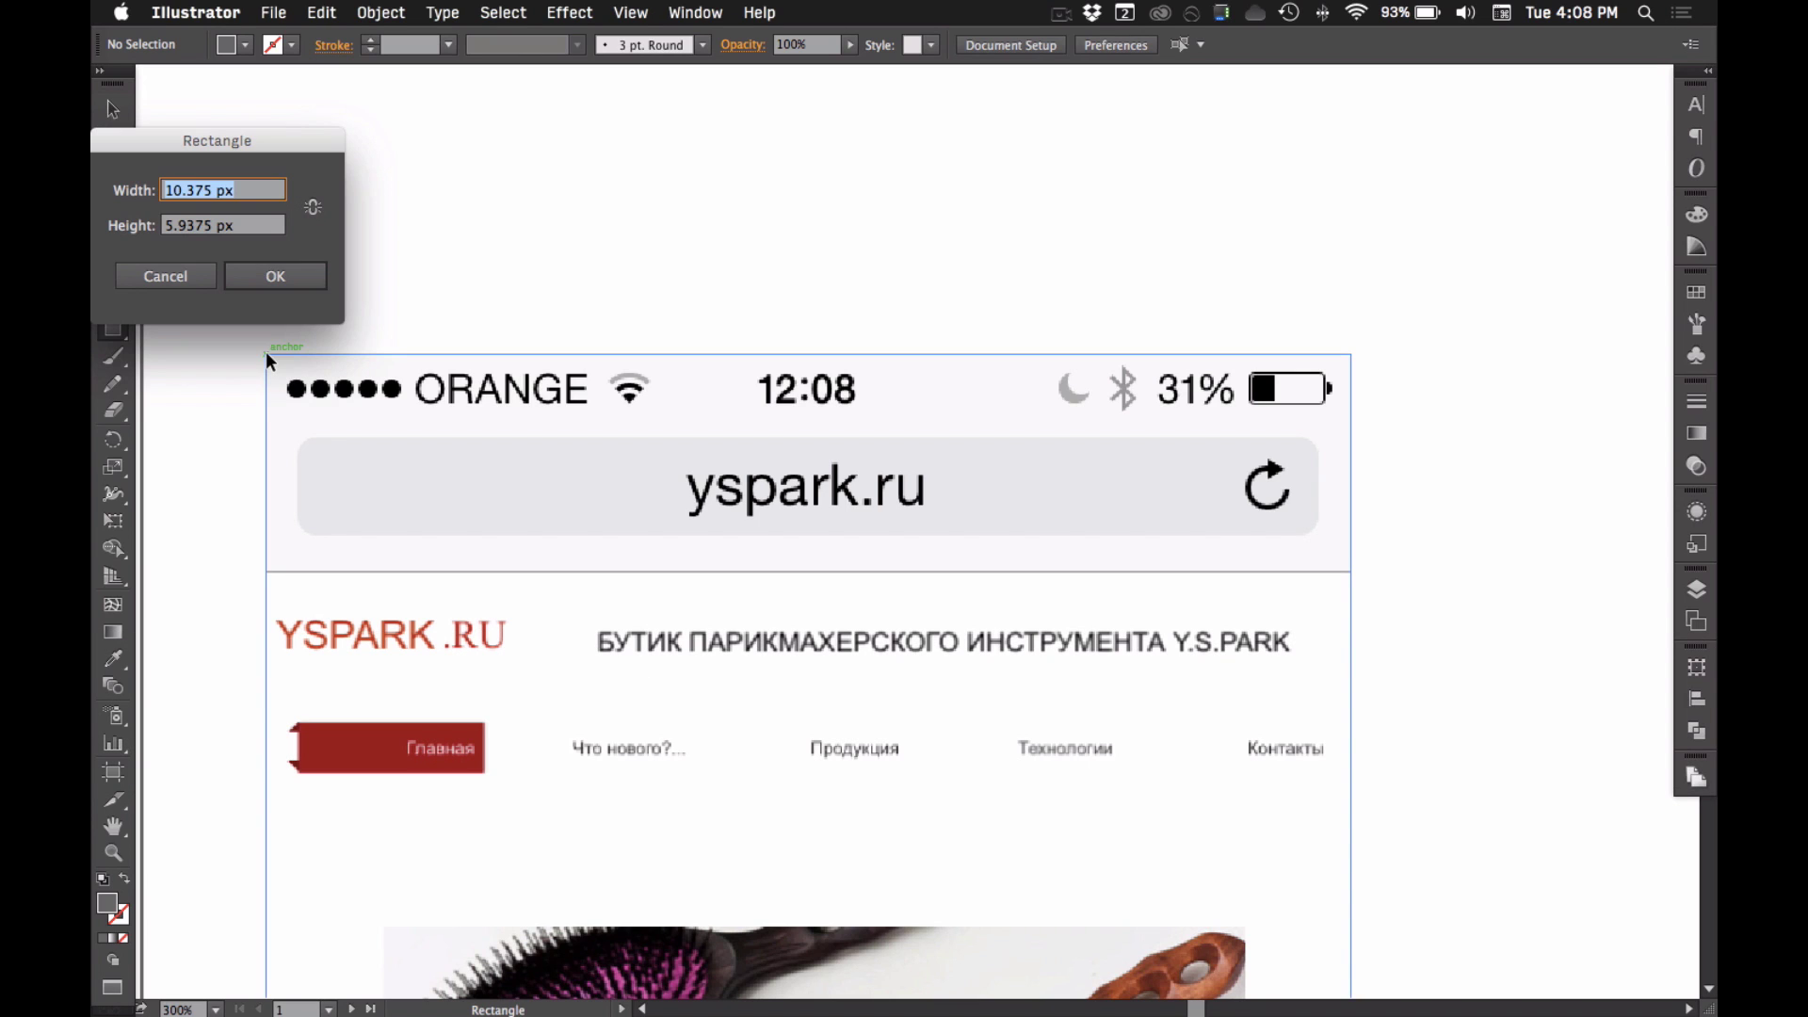
{"action": "type", "text": "320"}
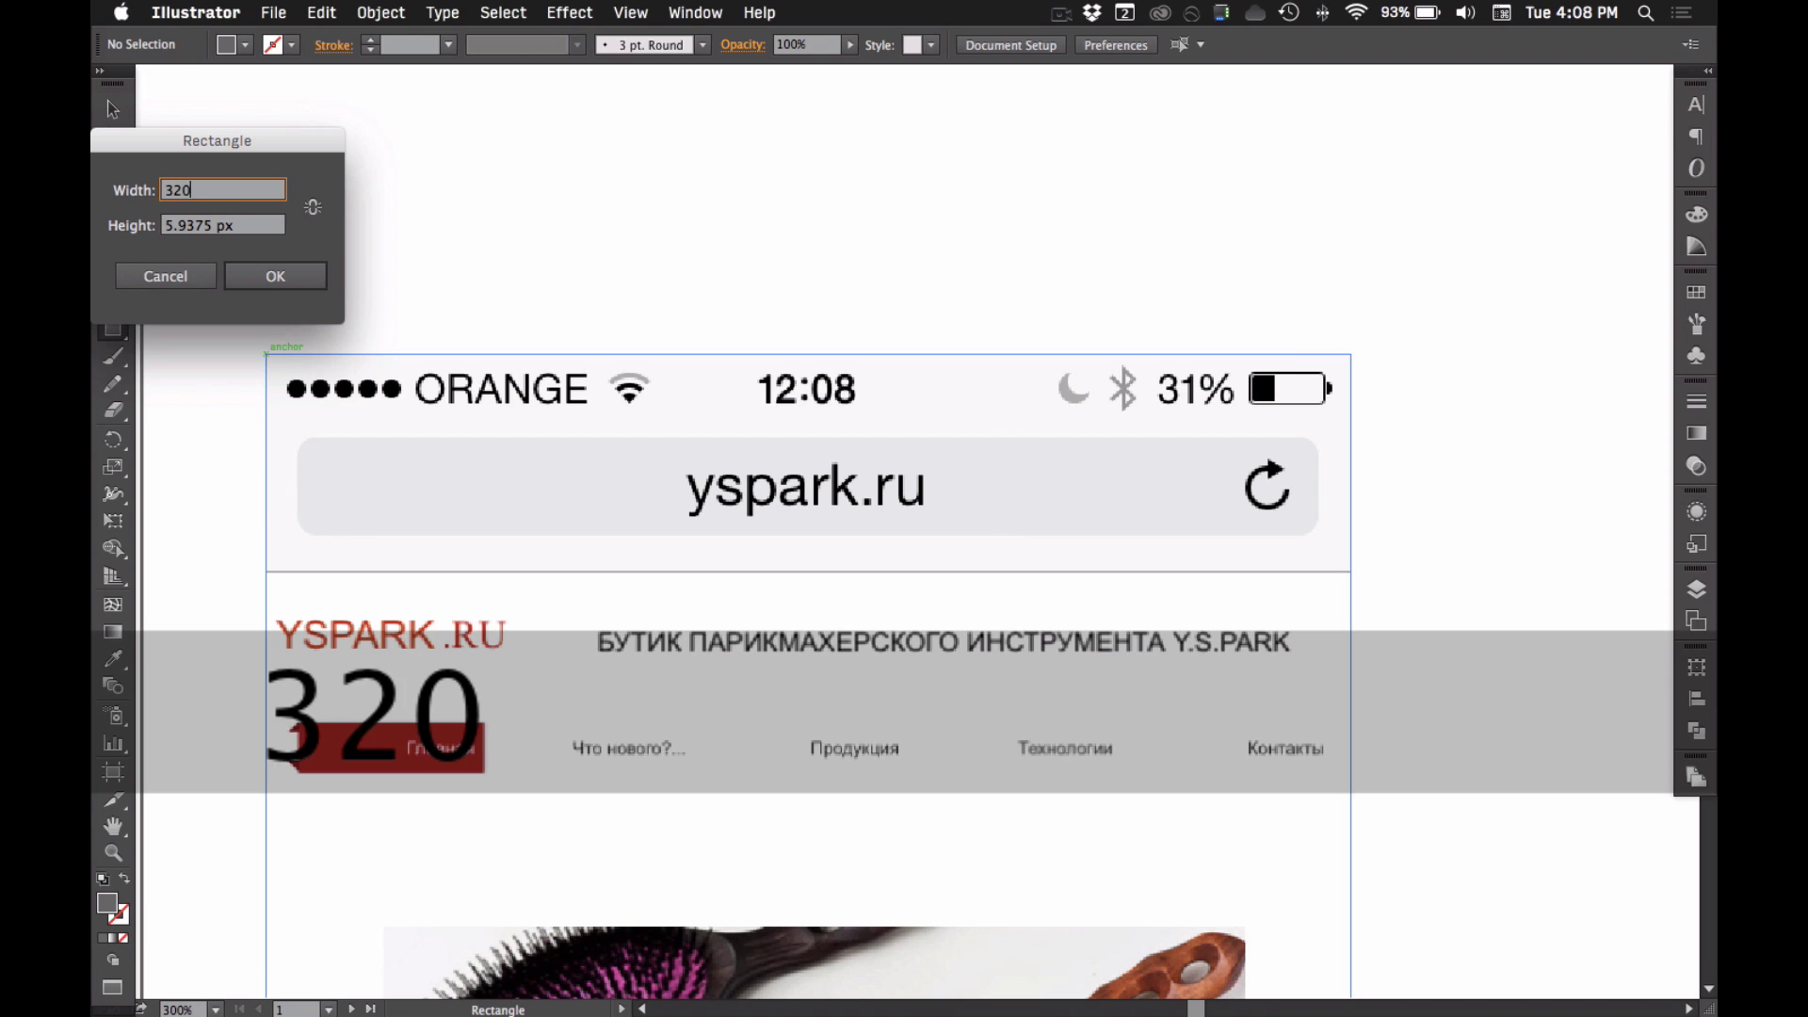
{"action": "key", "text": "Tab"}
{"action": "type", "text": "64"}
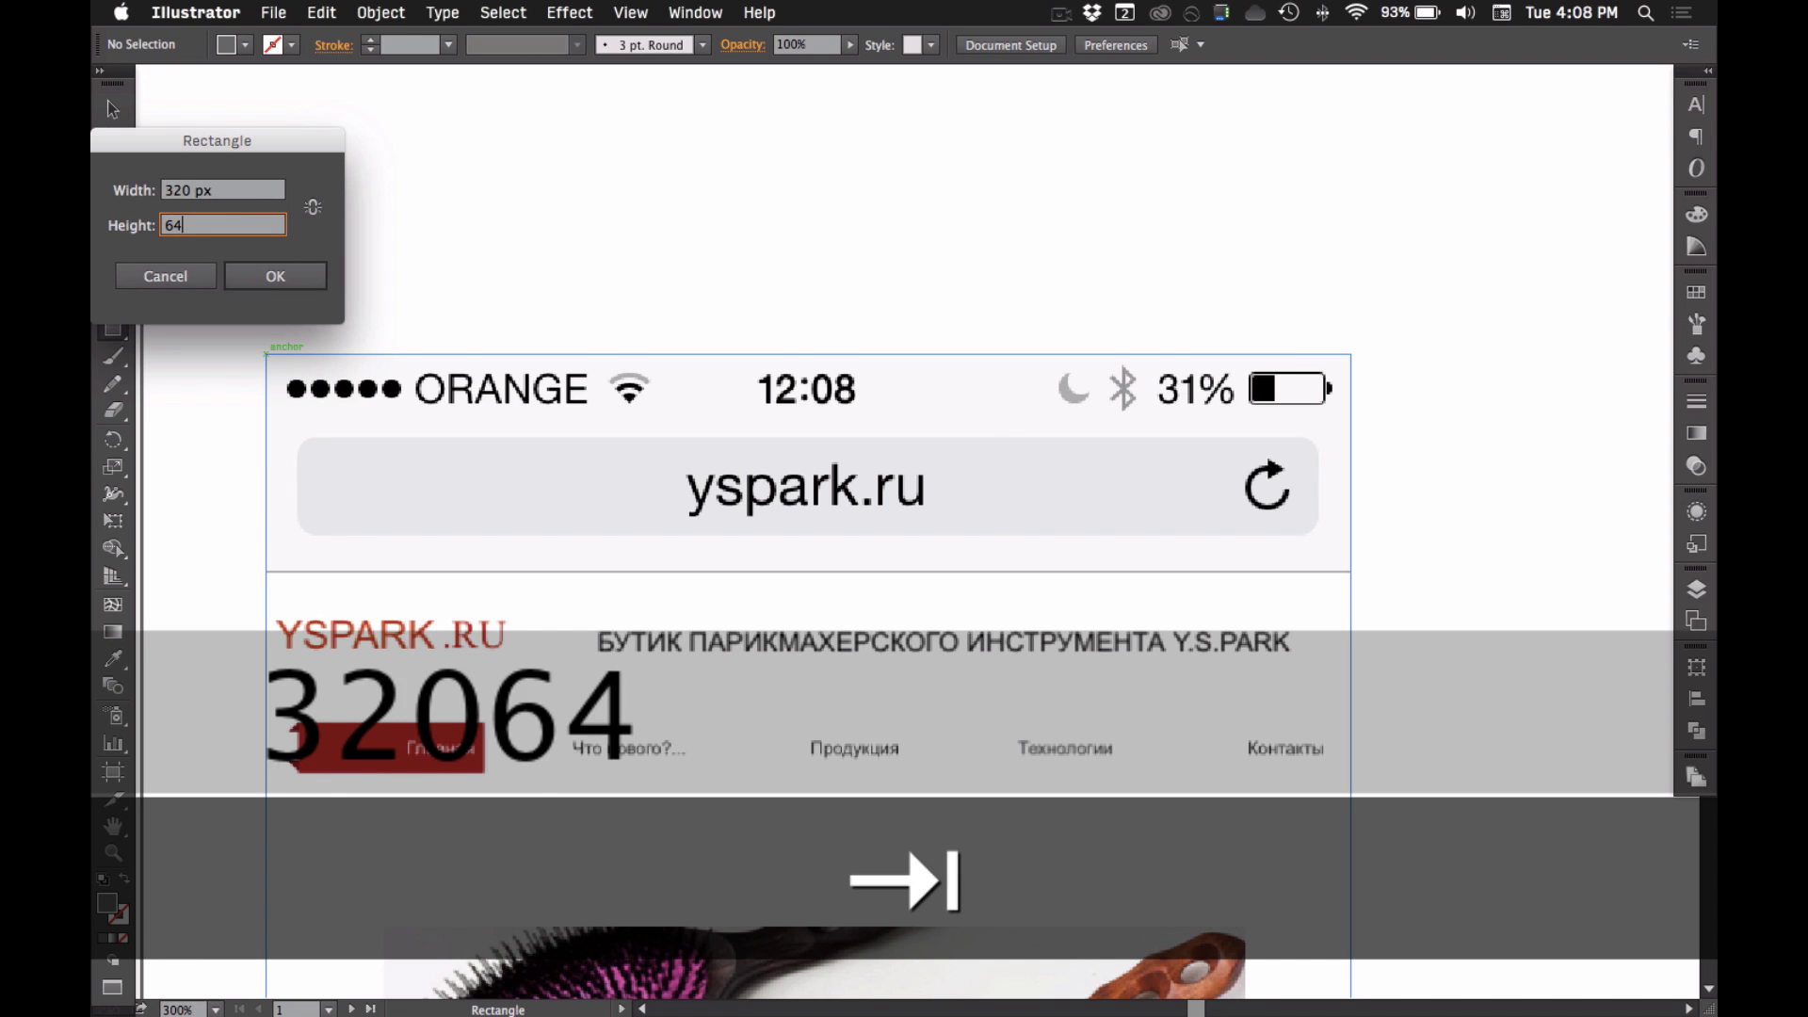
{"action": "left_click", "coordinate": [289, 265]}
{"action": "left_click", "coordinate": [524, 236], "text": "super"}
{"action": "left_click", "coordinate": [410, 516], "text": "super"}
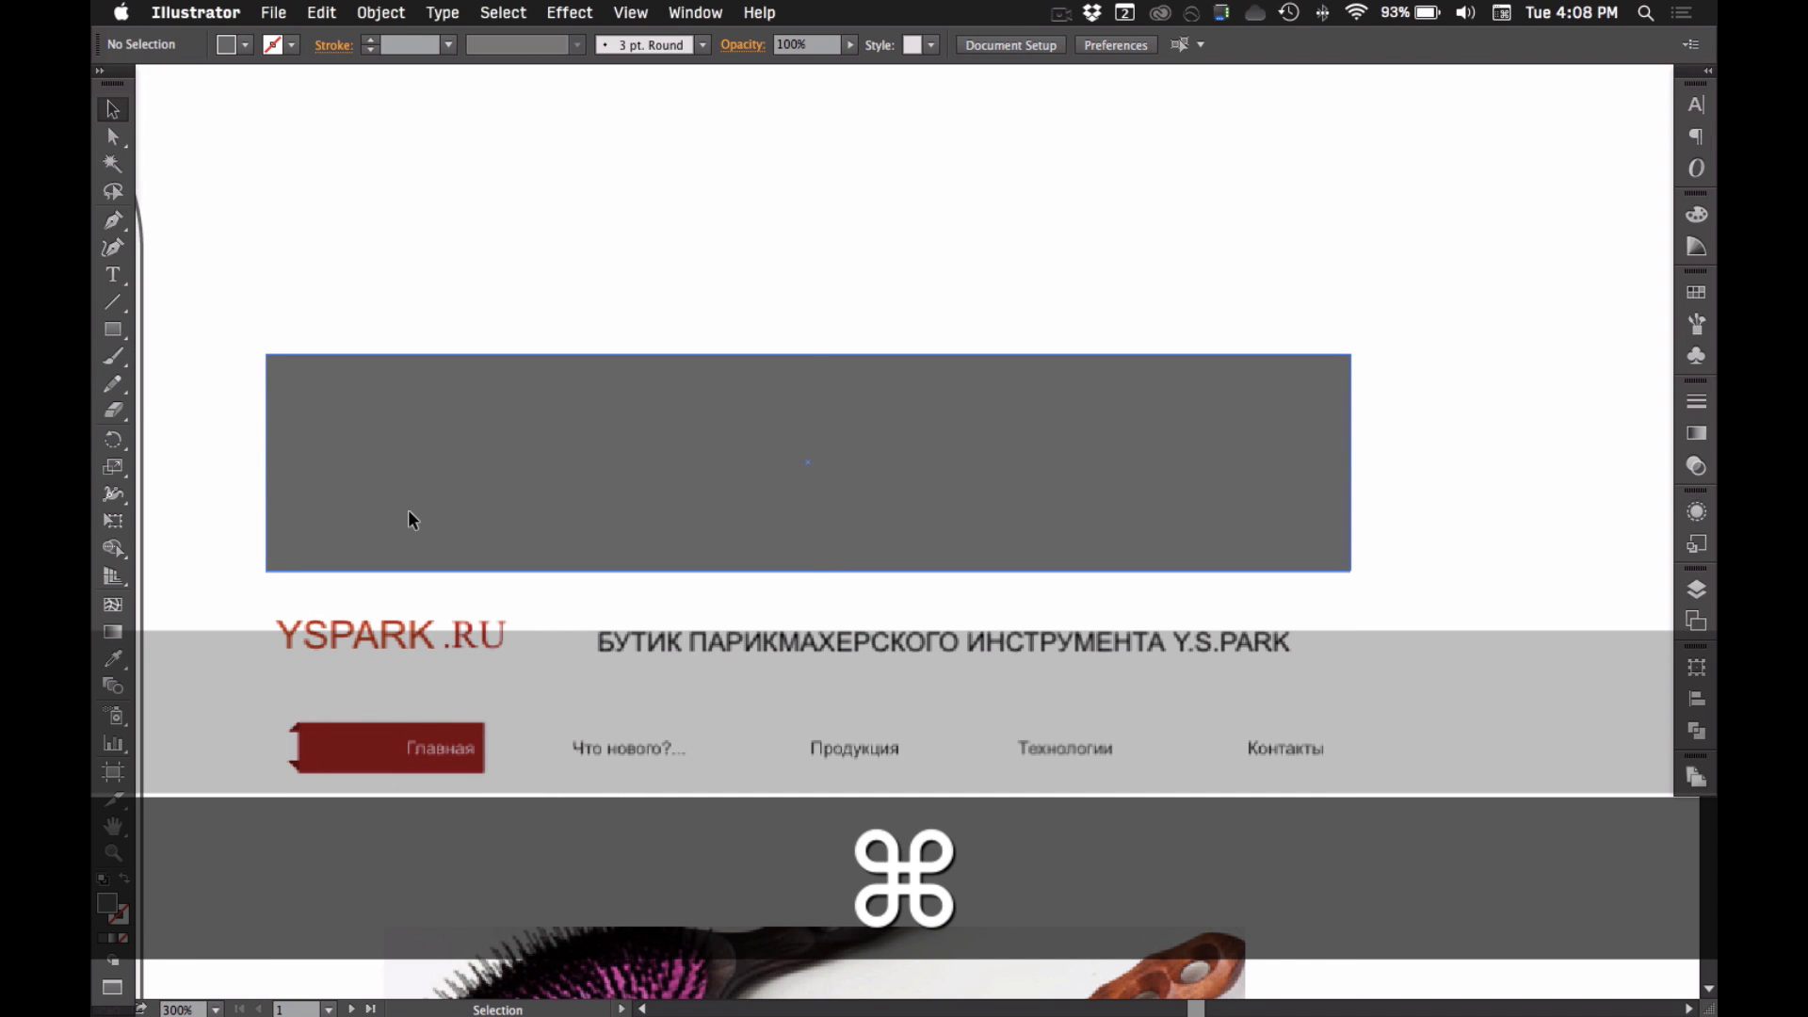
{"action": "key", "text": "Delete"}
- Draw a rectangle about 64 px high over the screenshot's browser header from its upper-left corner and set its width to 320 px
{"action": "key", "text": "m"}
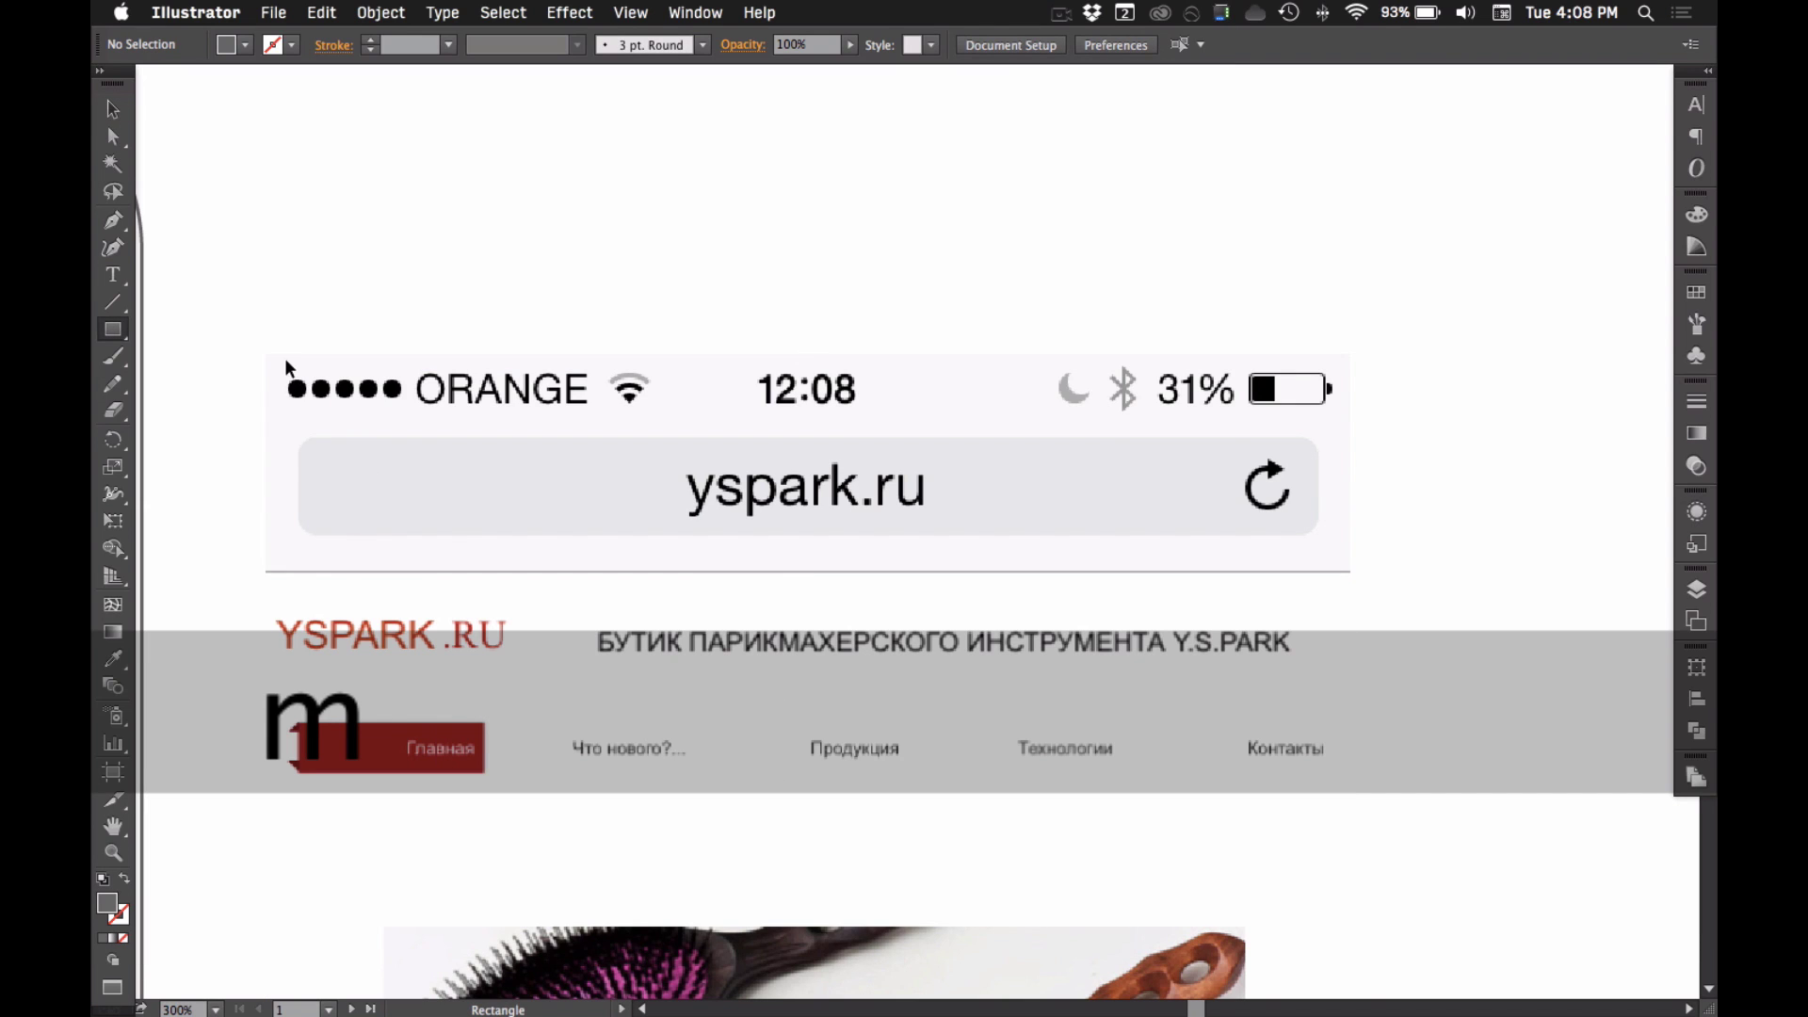
{"action": "left_click_drag", "start_coordinate": [265, 353], "coordinate": [342, 568]}
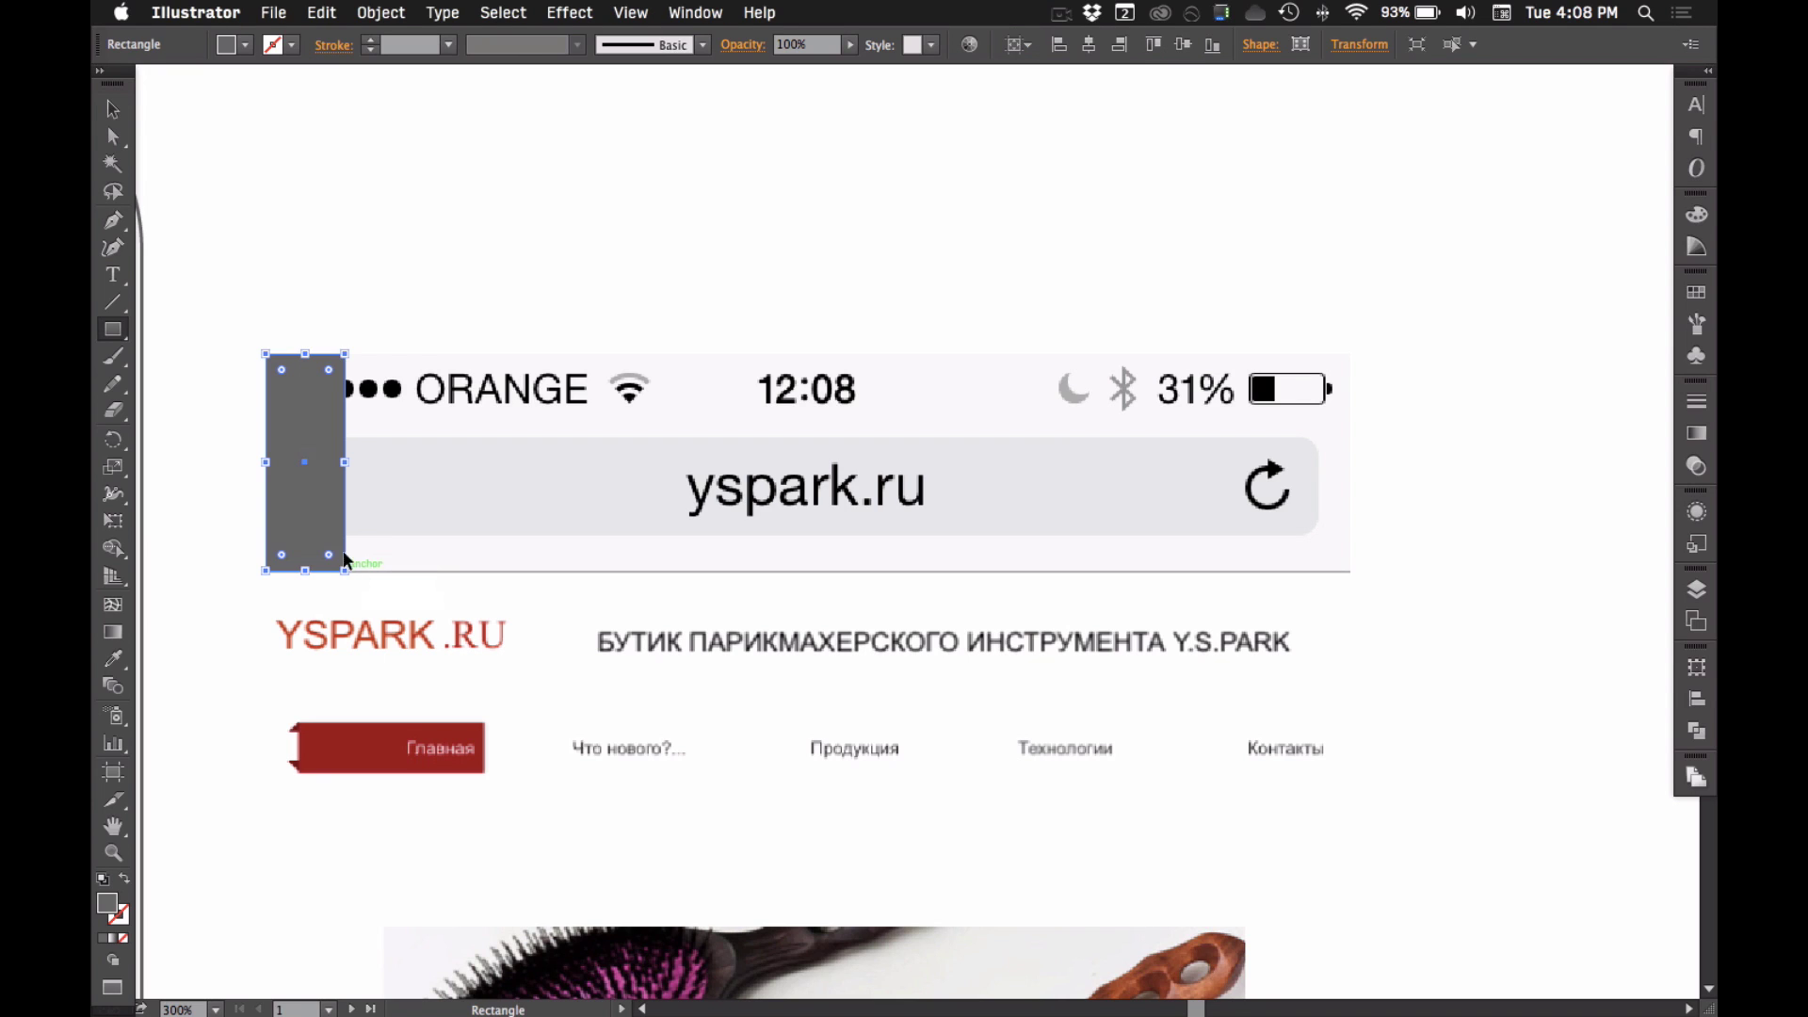
{"action": "left_click", "coordinate": [1697, 667]}
{"action": "left_click", "coordinate": [1591, 679]}
{"action": "type", "text": "320"}
{"action": "key", "text": "Return"}
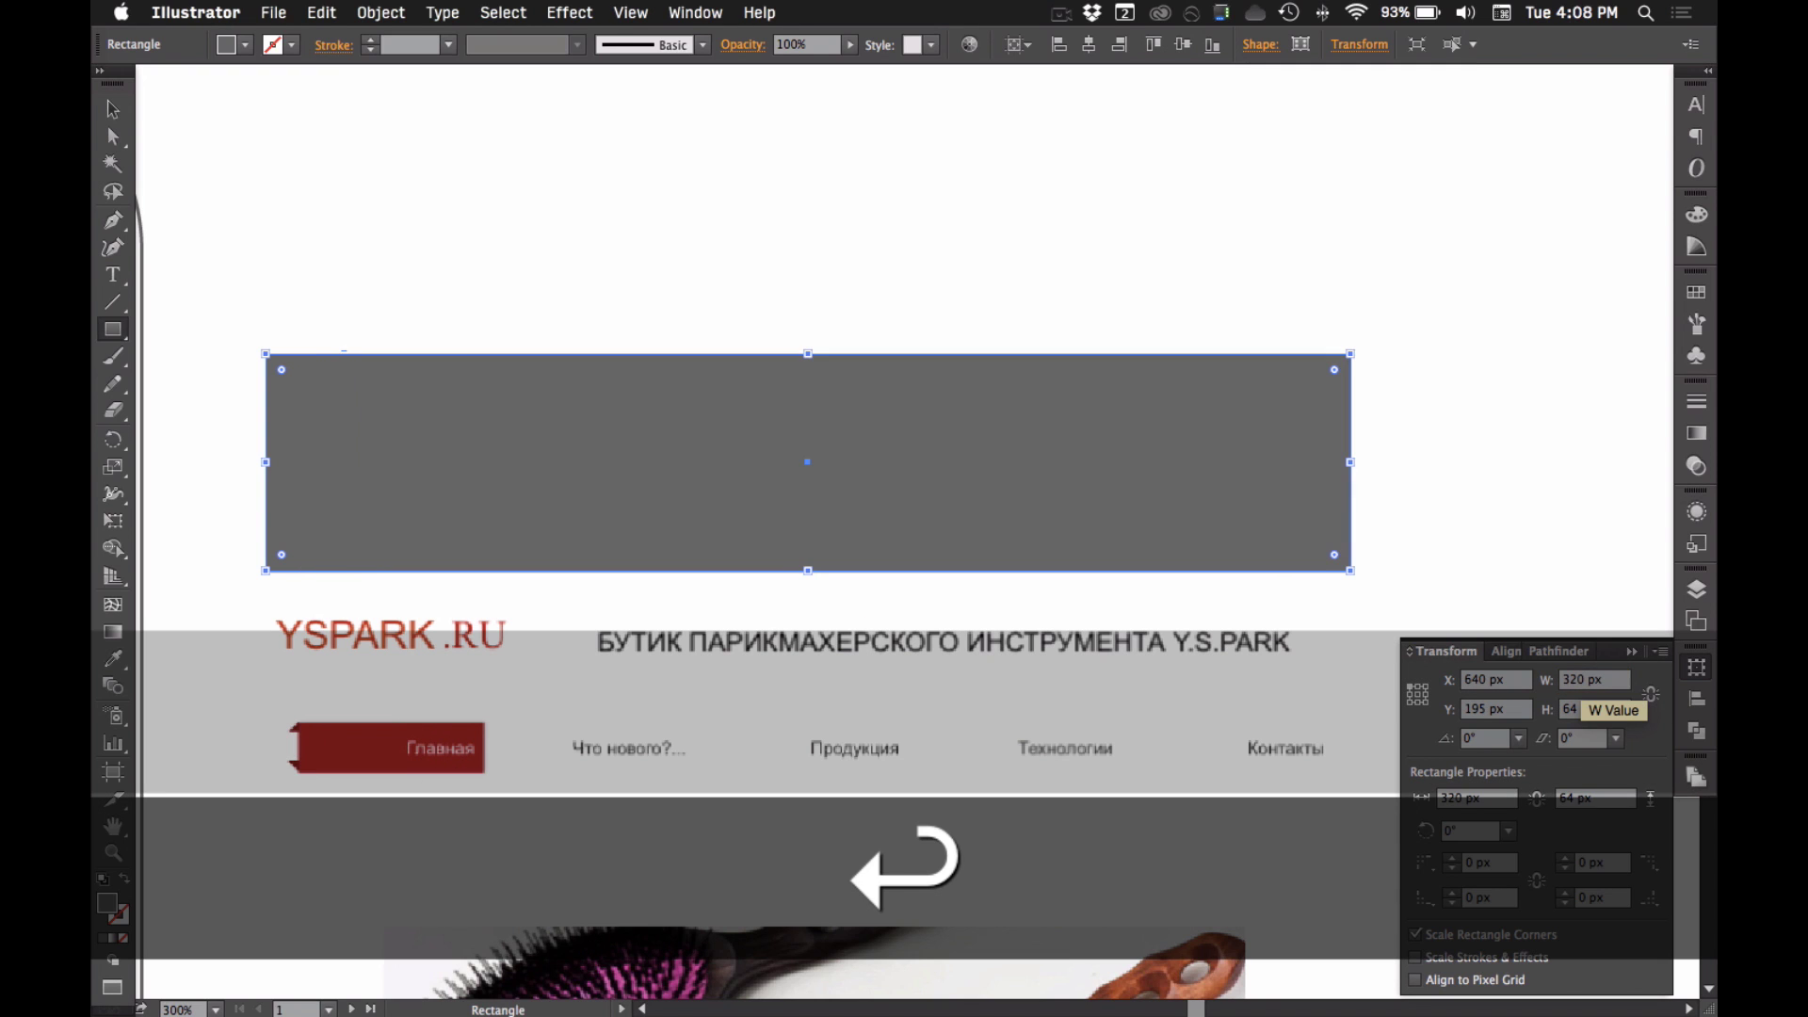
- Give the new rectangle the outlined appearance of the phone's address bar by sampling it with the Eyedropper
{"action": "key", "text": "super+shift+a"}
{"action": "key", "text": "v"}
{"action": "left_click", "coordinate": [1070, 447]}
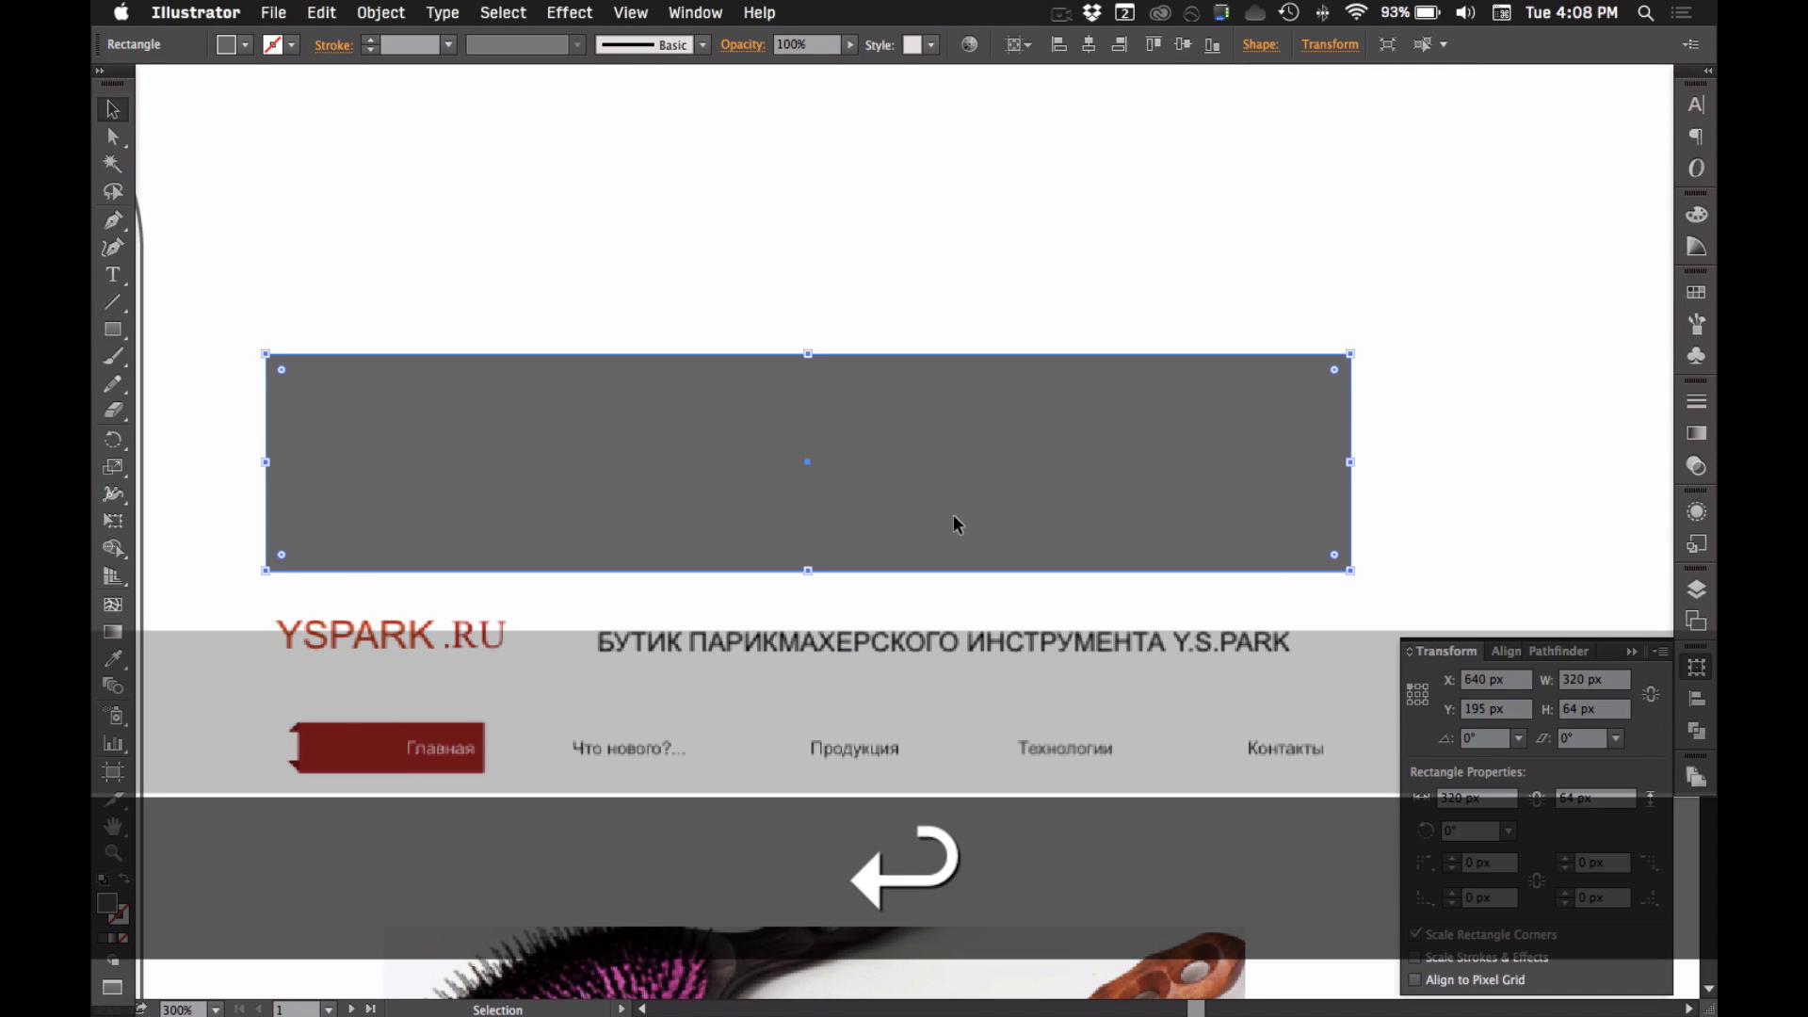
{"action": "scroll", "coordinate": [739, 484], "scroll_direction": "left", "scroll_amount": 5}
{"action": "scroll", "coordinate": [885, 433], "scroll_direction": "up", "scroll_amount": 2}
{"action": "scroll", "coordinate": [886, 433], "scroll_direction": "left", "scroll_amount": 2}
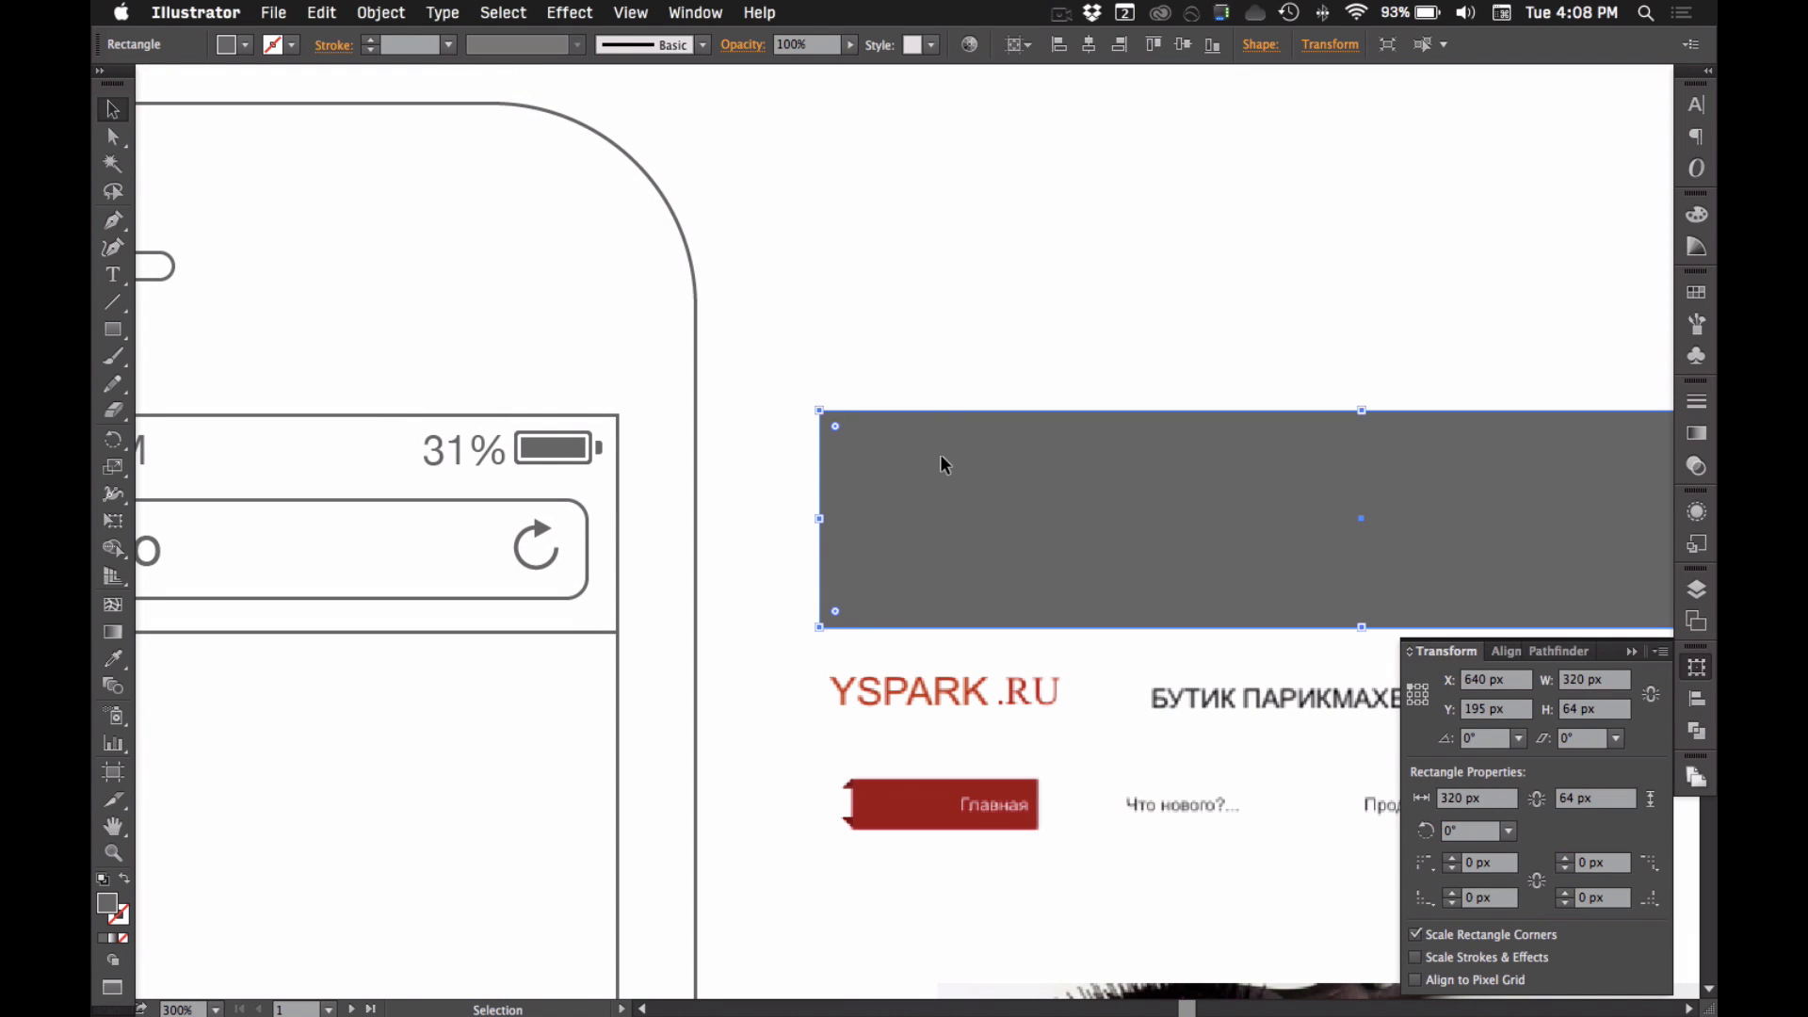
{"action": "key", "text": "i"}
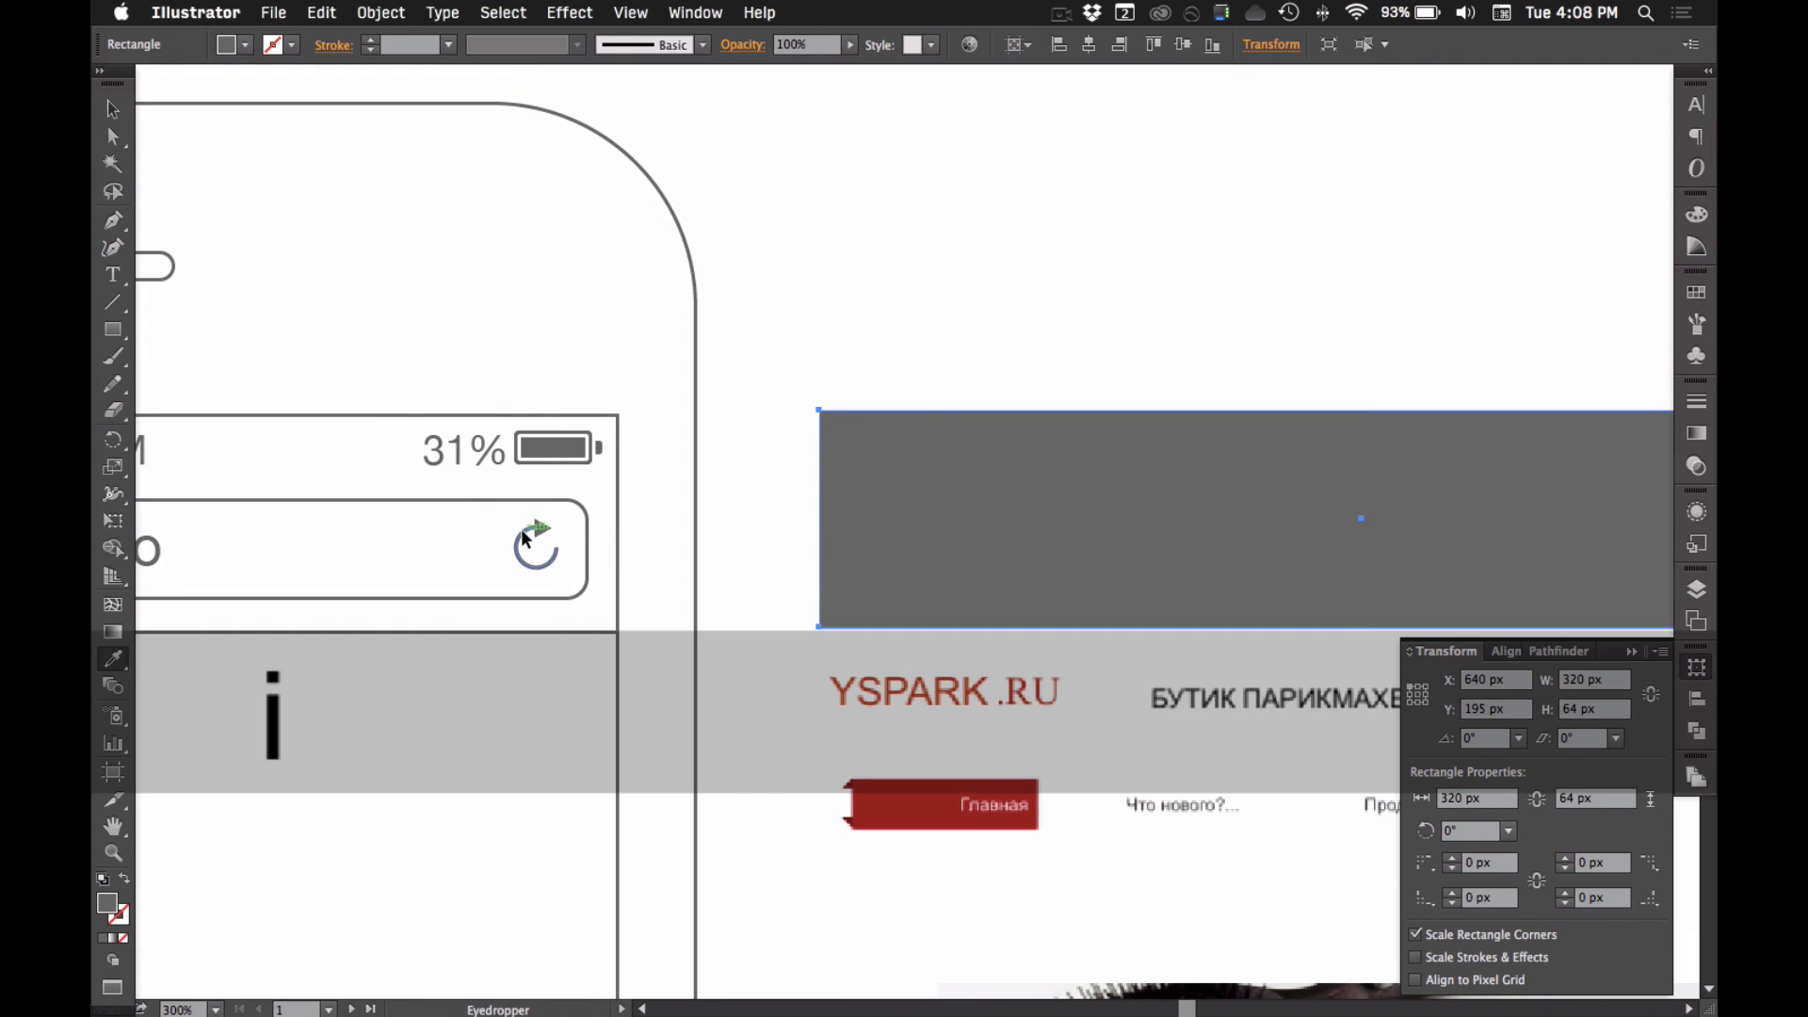
{"action": "left_click", "coordinate": [466, 504]}
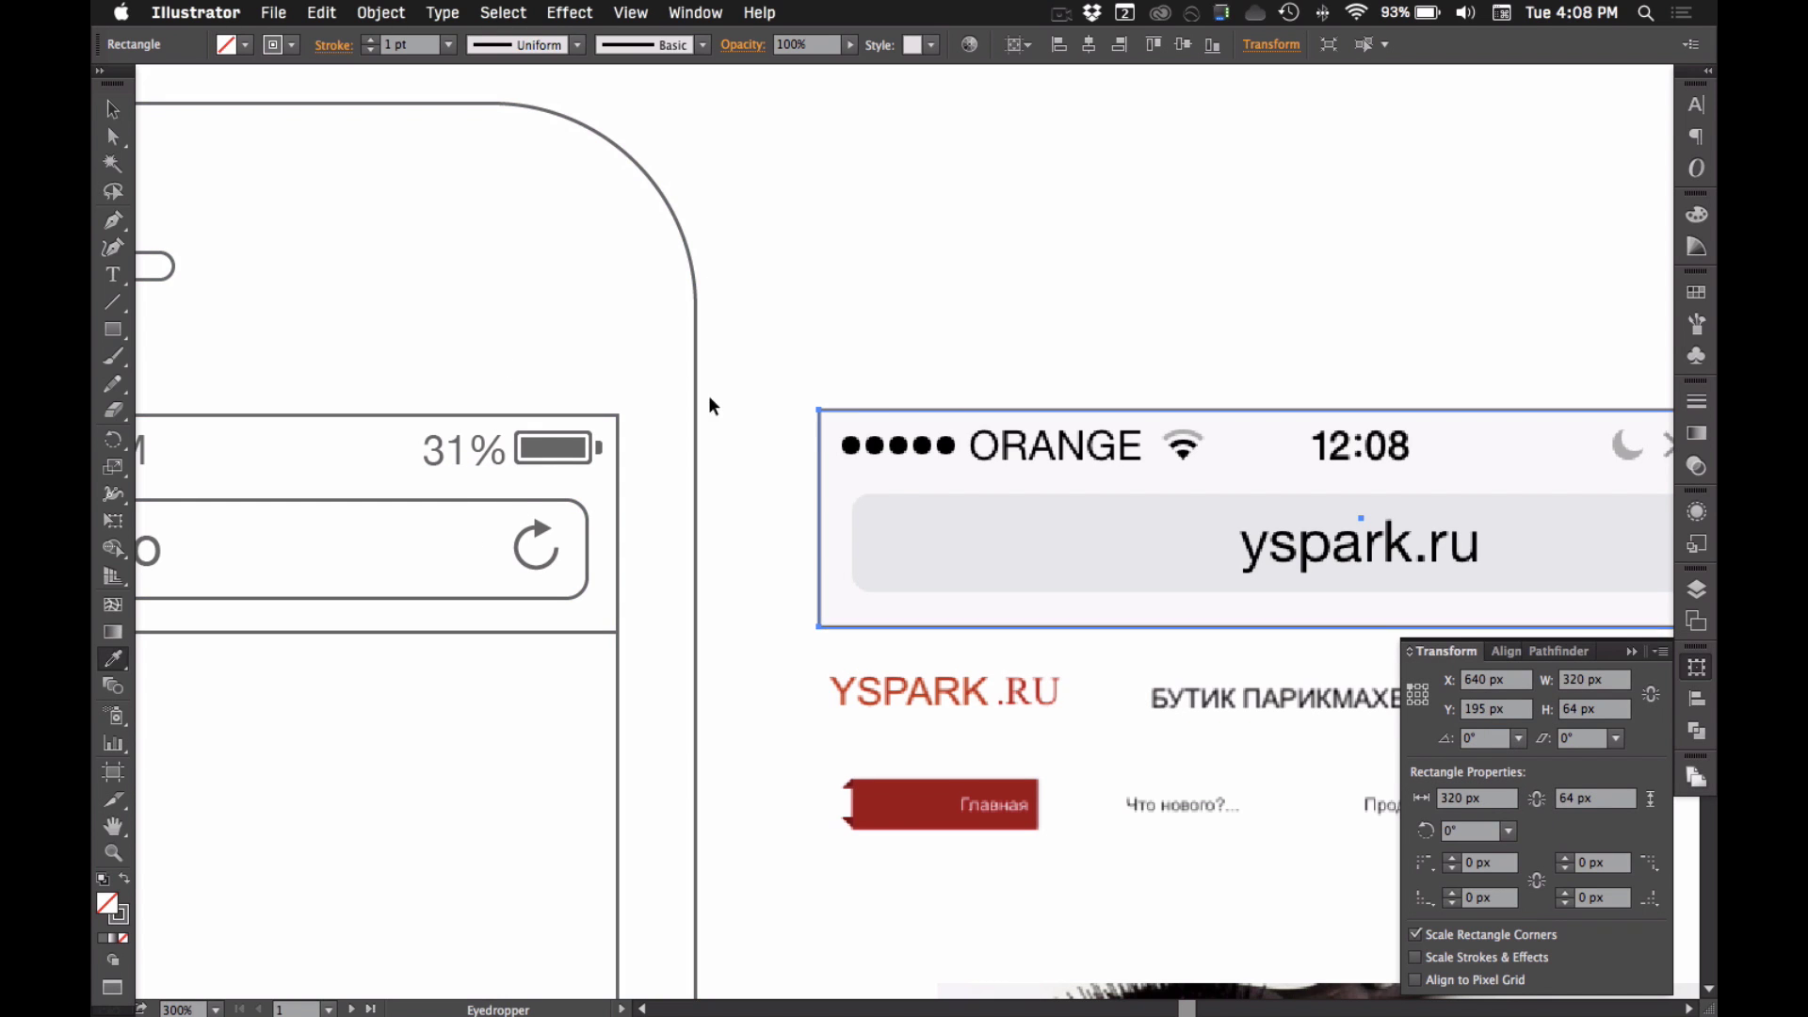
{"action": "left_click", "coordinate": [816, 322], "text": "super"}
{"action": "key", "text": "v"}
{"action": "scroll", "coordinate": [932, 351], "scroll_direction": "right", "scroll_amount": 3}
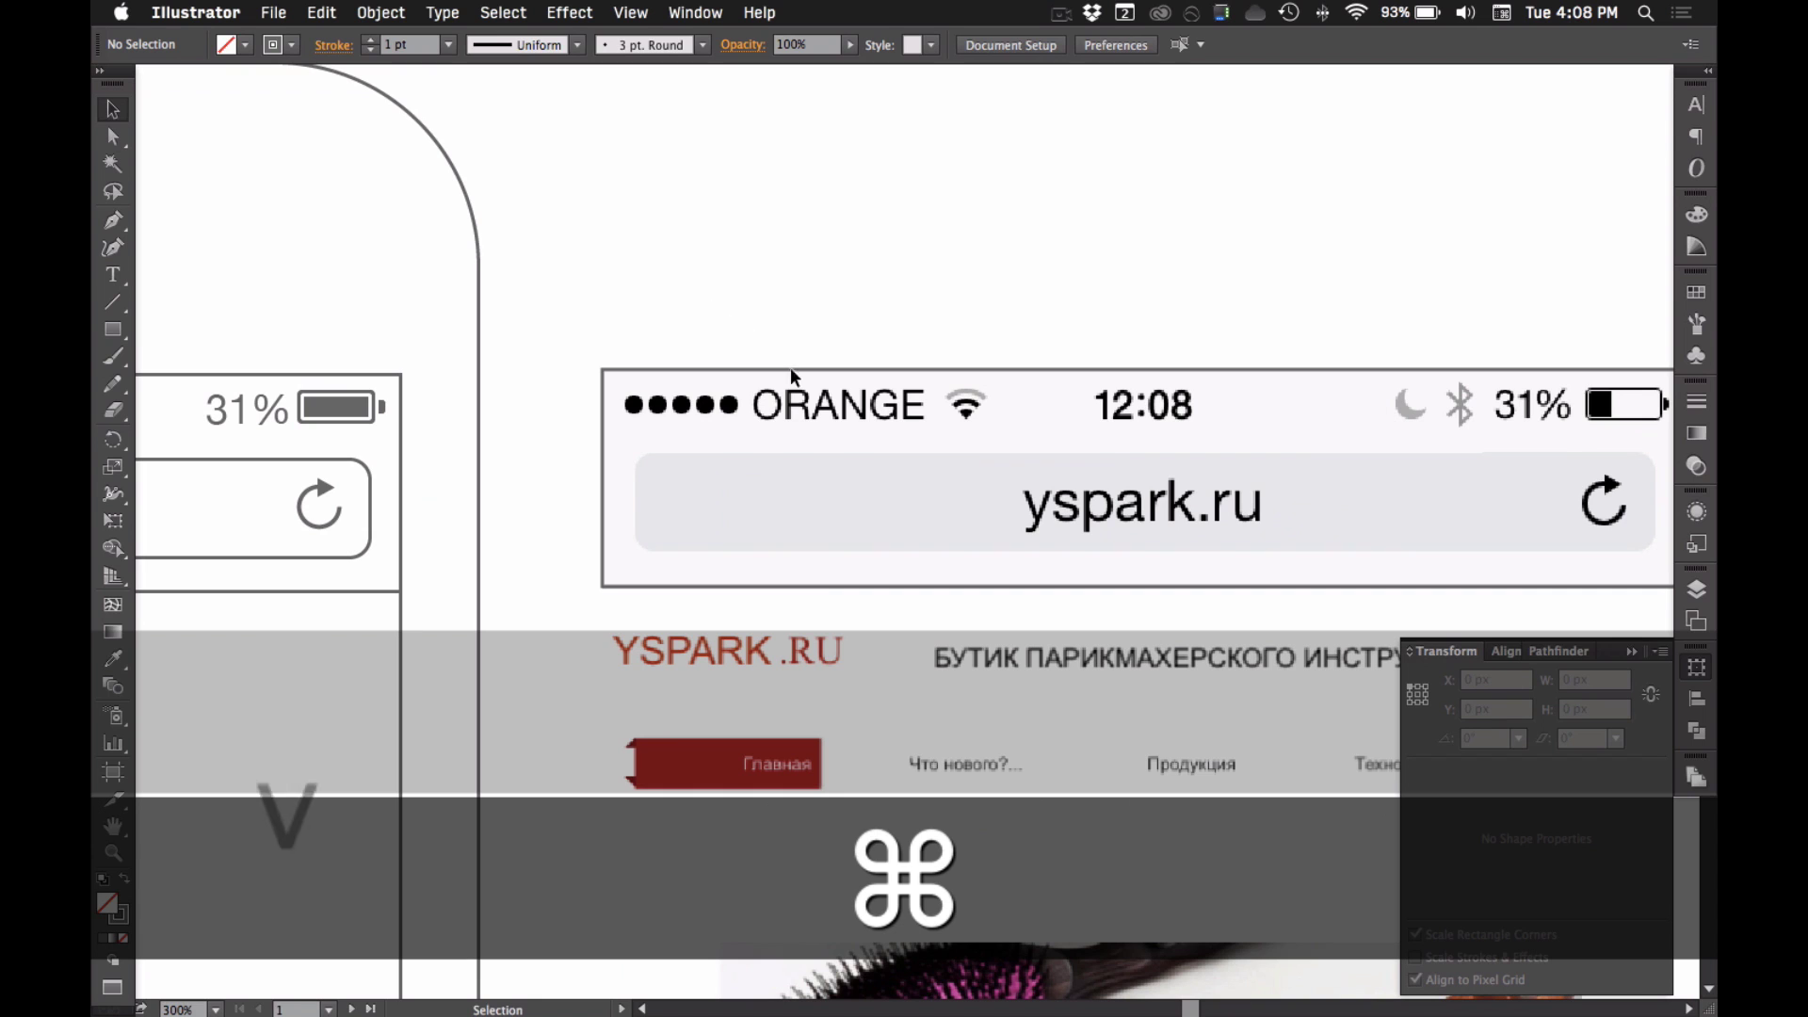
{"action": "left_click", "coordinate": [709, 376]}
{"action": "scroll", "coordinate": [754, 348], "scroll_direction": "right", "scroll_amount": 3}
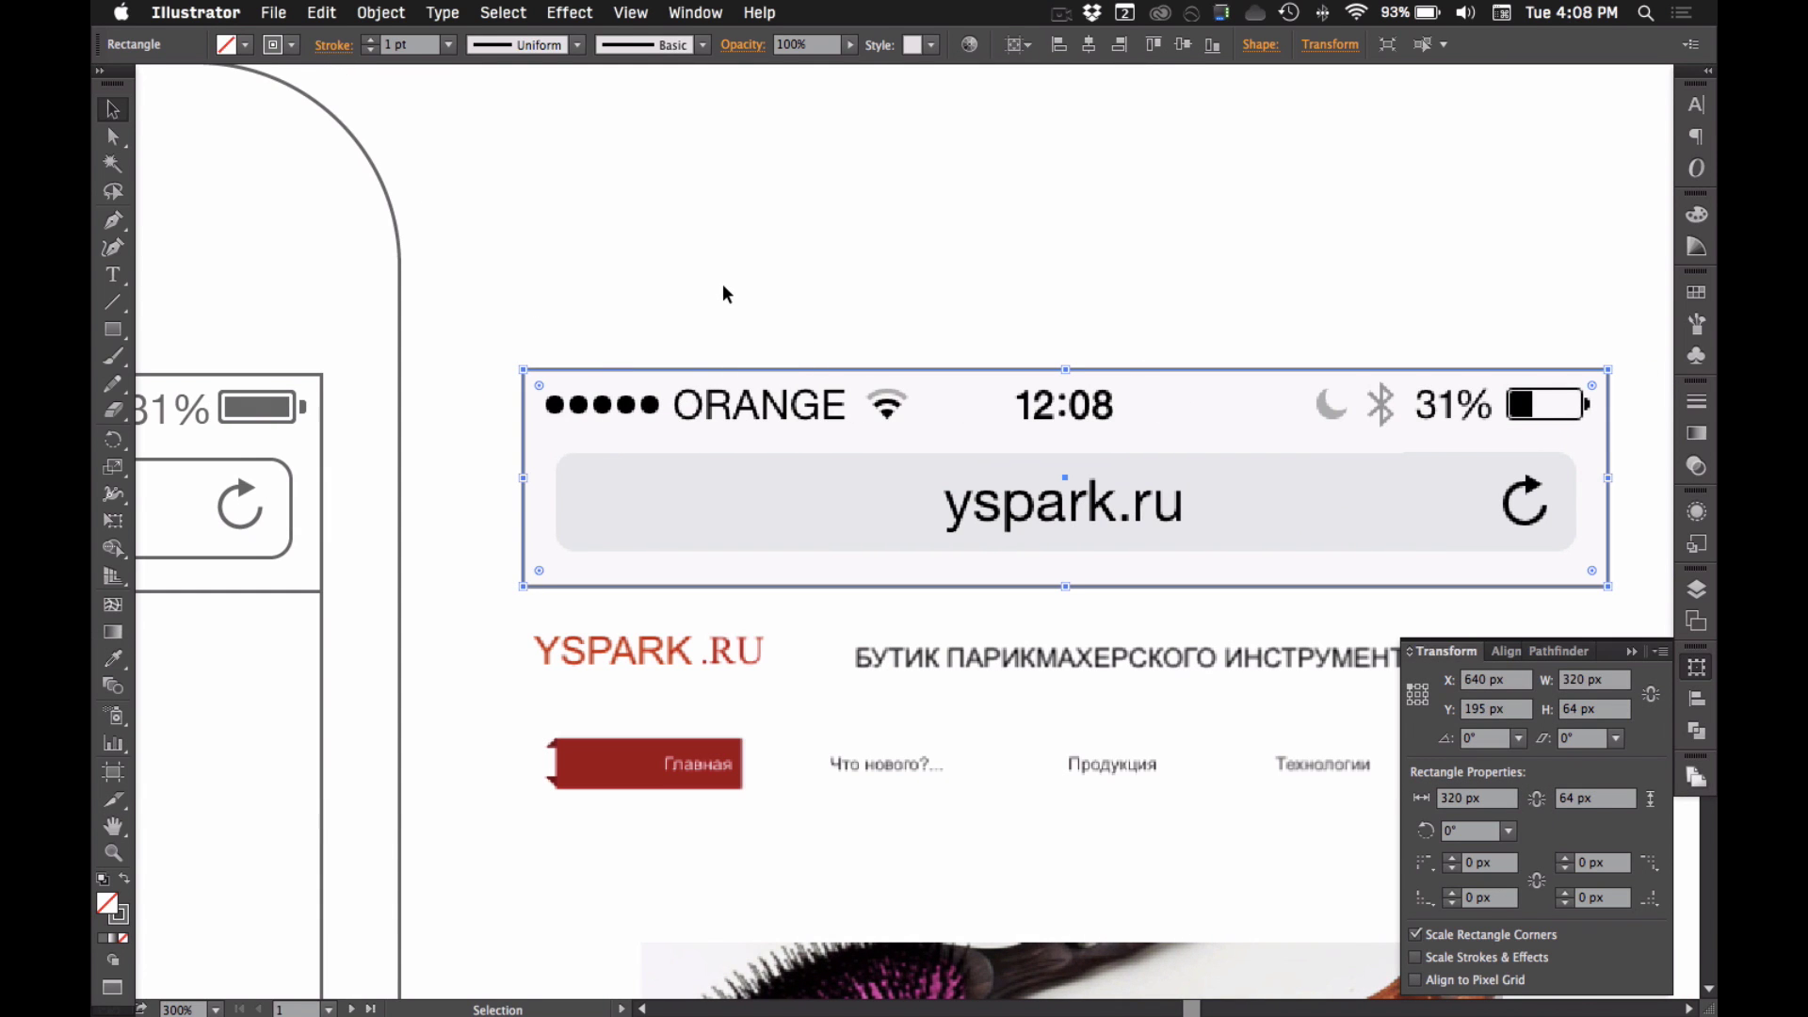
{"action": "left_click", "coordinate": [739, 293]}
{"action": "scroll", "coordinate": [716, 273], "scroll_direction": "right", "scroll_amount": 2}
{"action": "scroll", "coordinate": [716, 273], "scroll_direction": "down", "scroll_amount": 1}
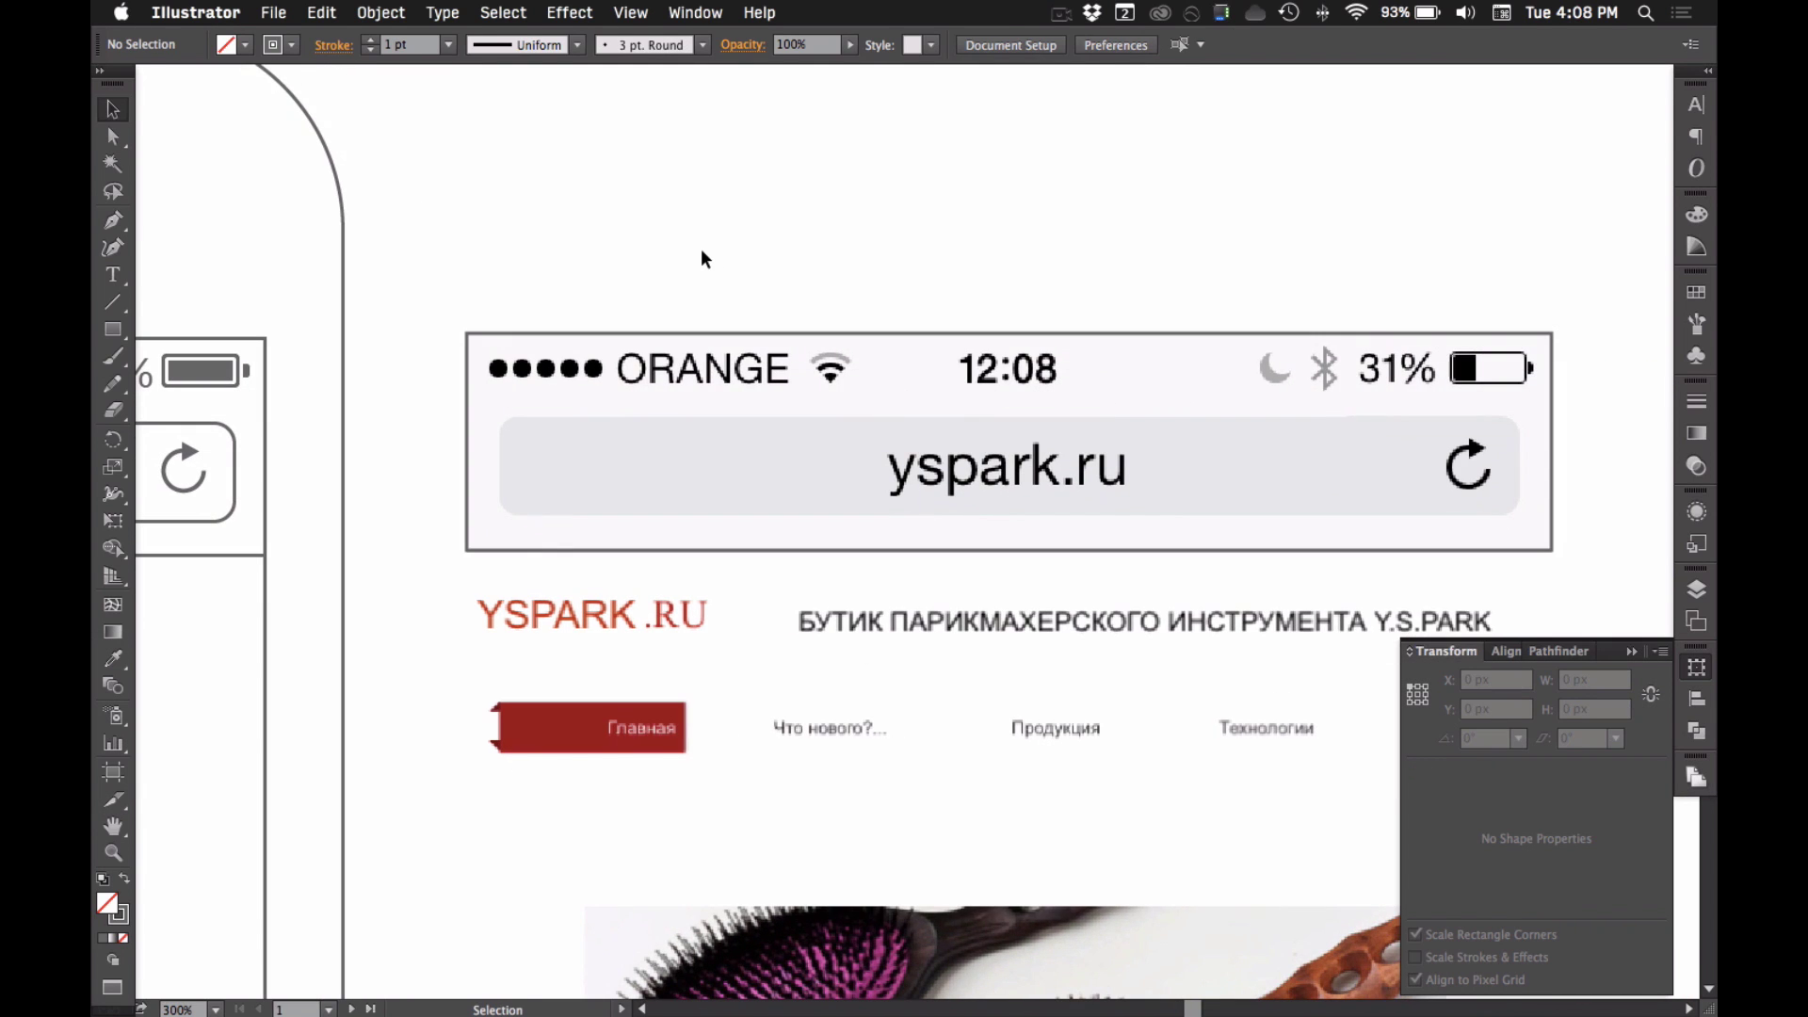
- Fade the reference screenshot to 20% opacity and lock it in place
{"action": "left_click", "coordinate": [686, 479]}
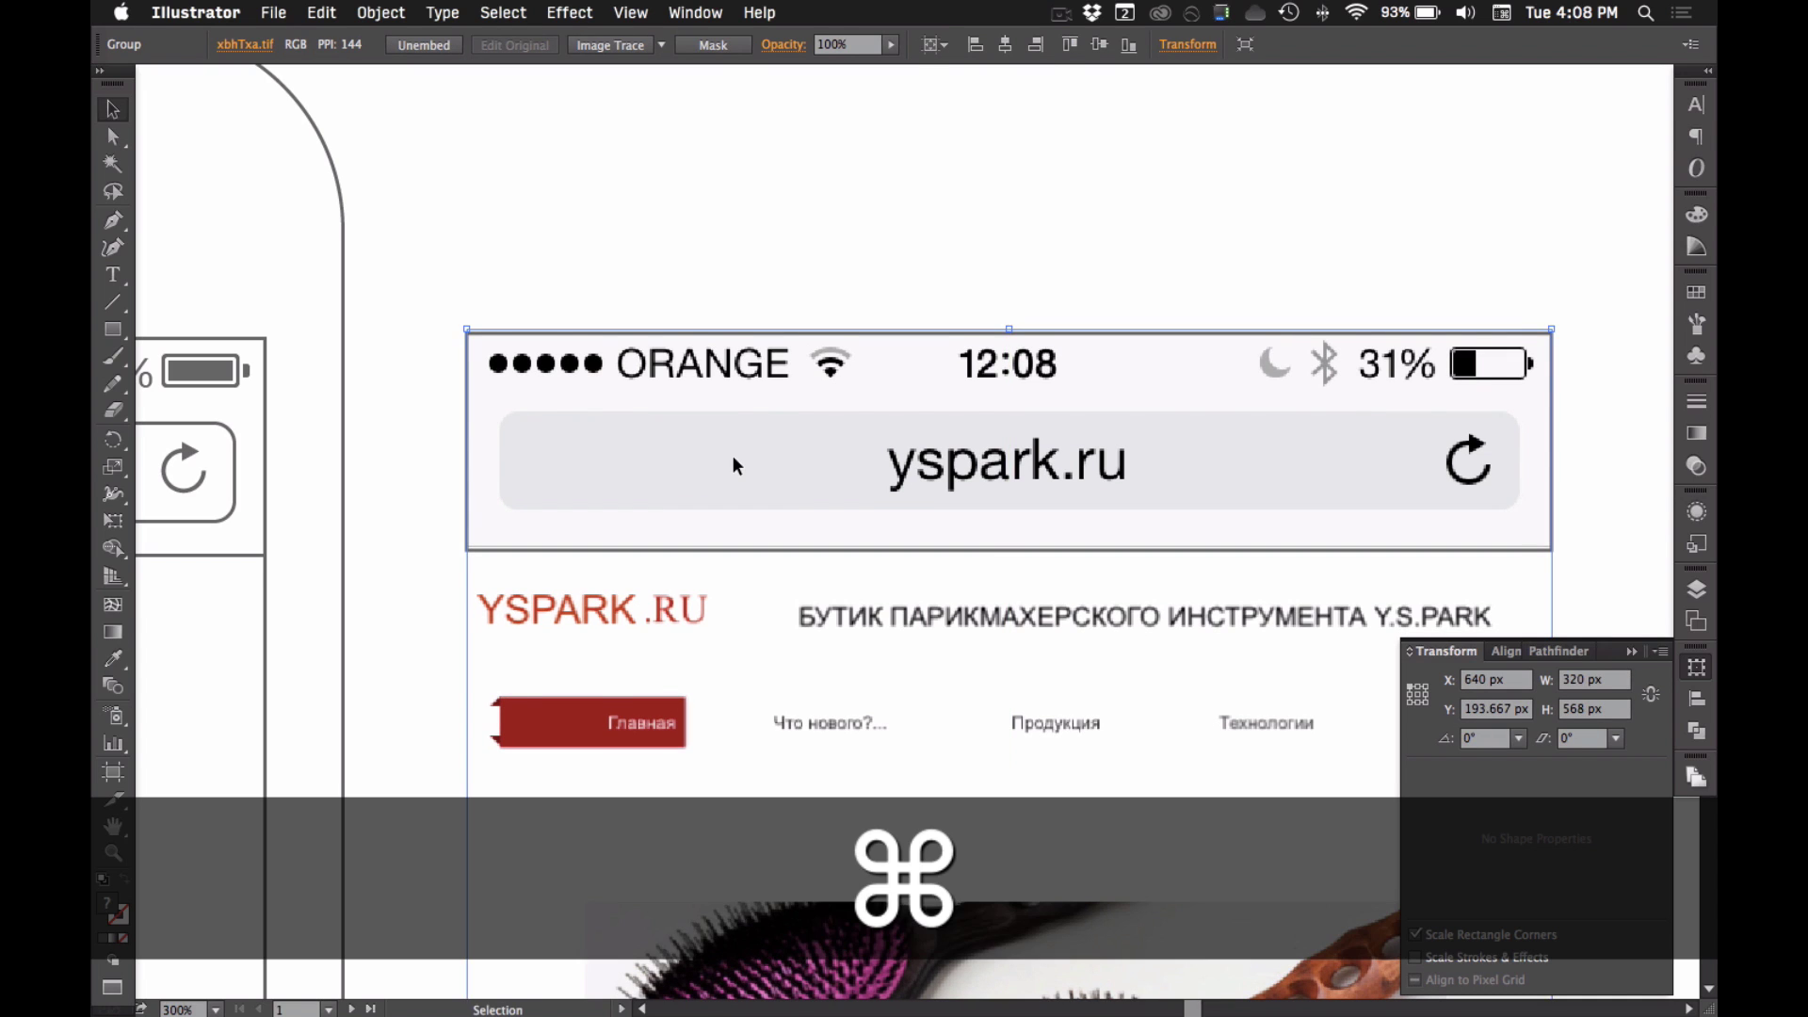
{"action": "key", "text": "super+z"}
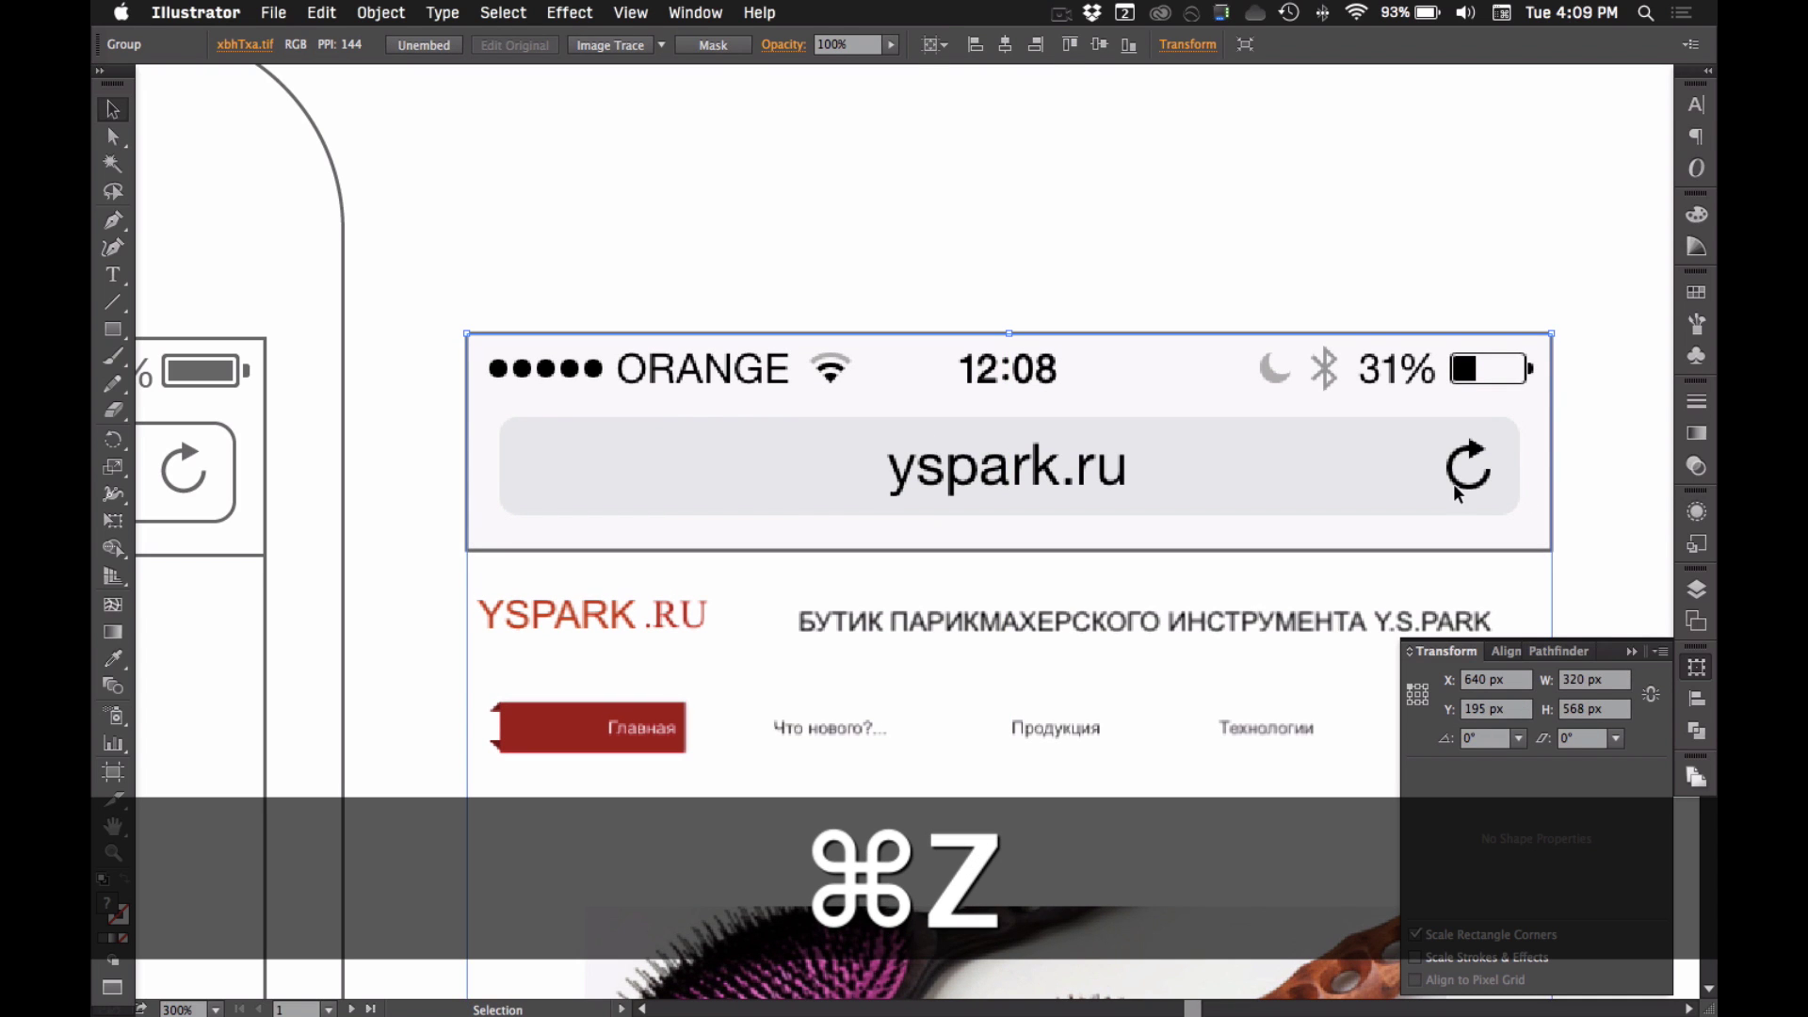
{"action": "left_click", "coordinate": [1696, 466]}
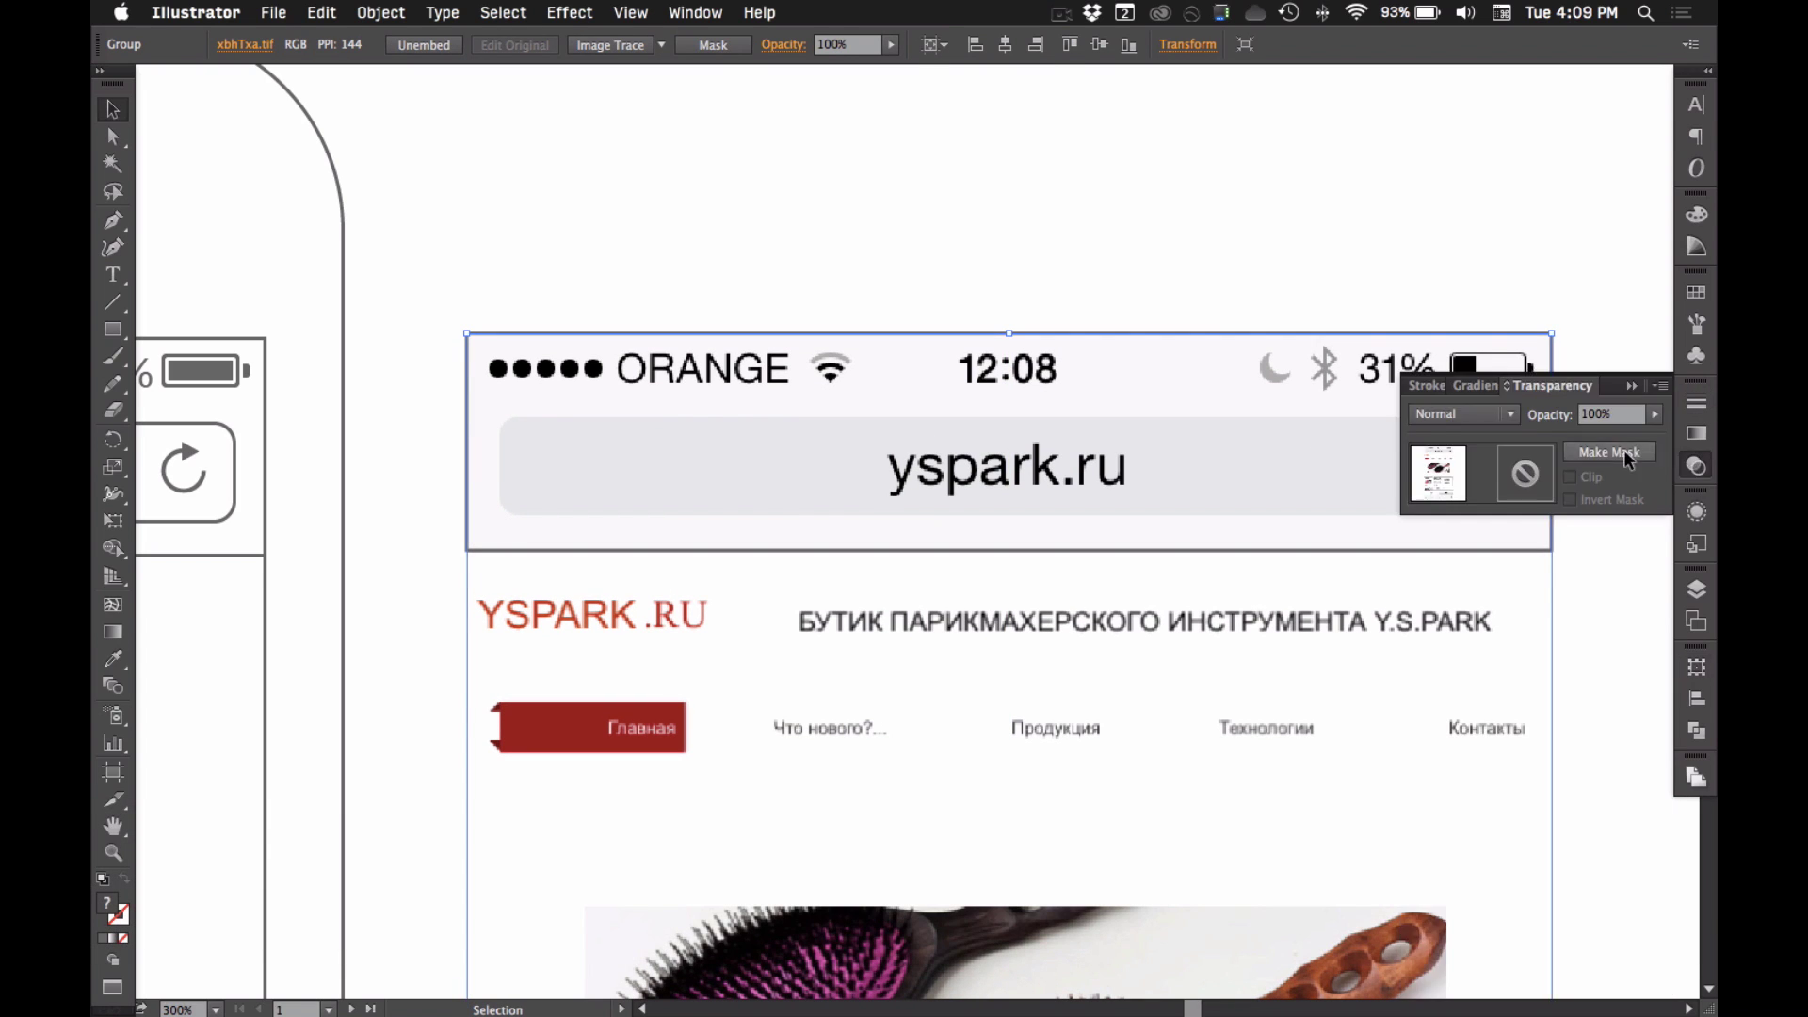
{"action": "left_click", "coordinate": [1612, 415]}
{"action": "type", "text": "10"}
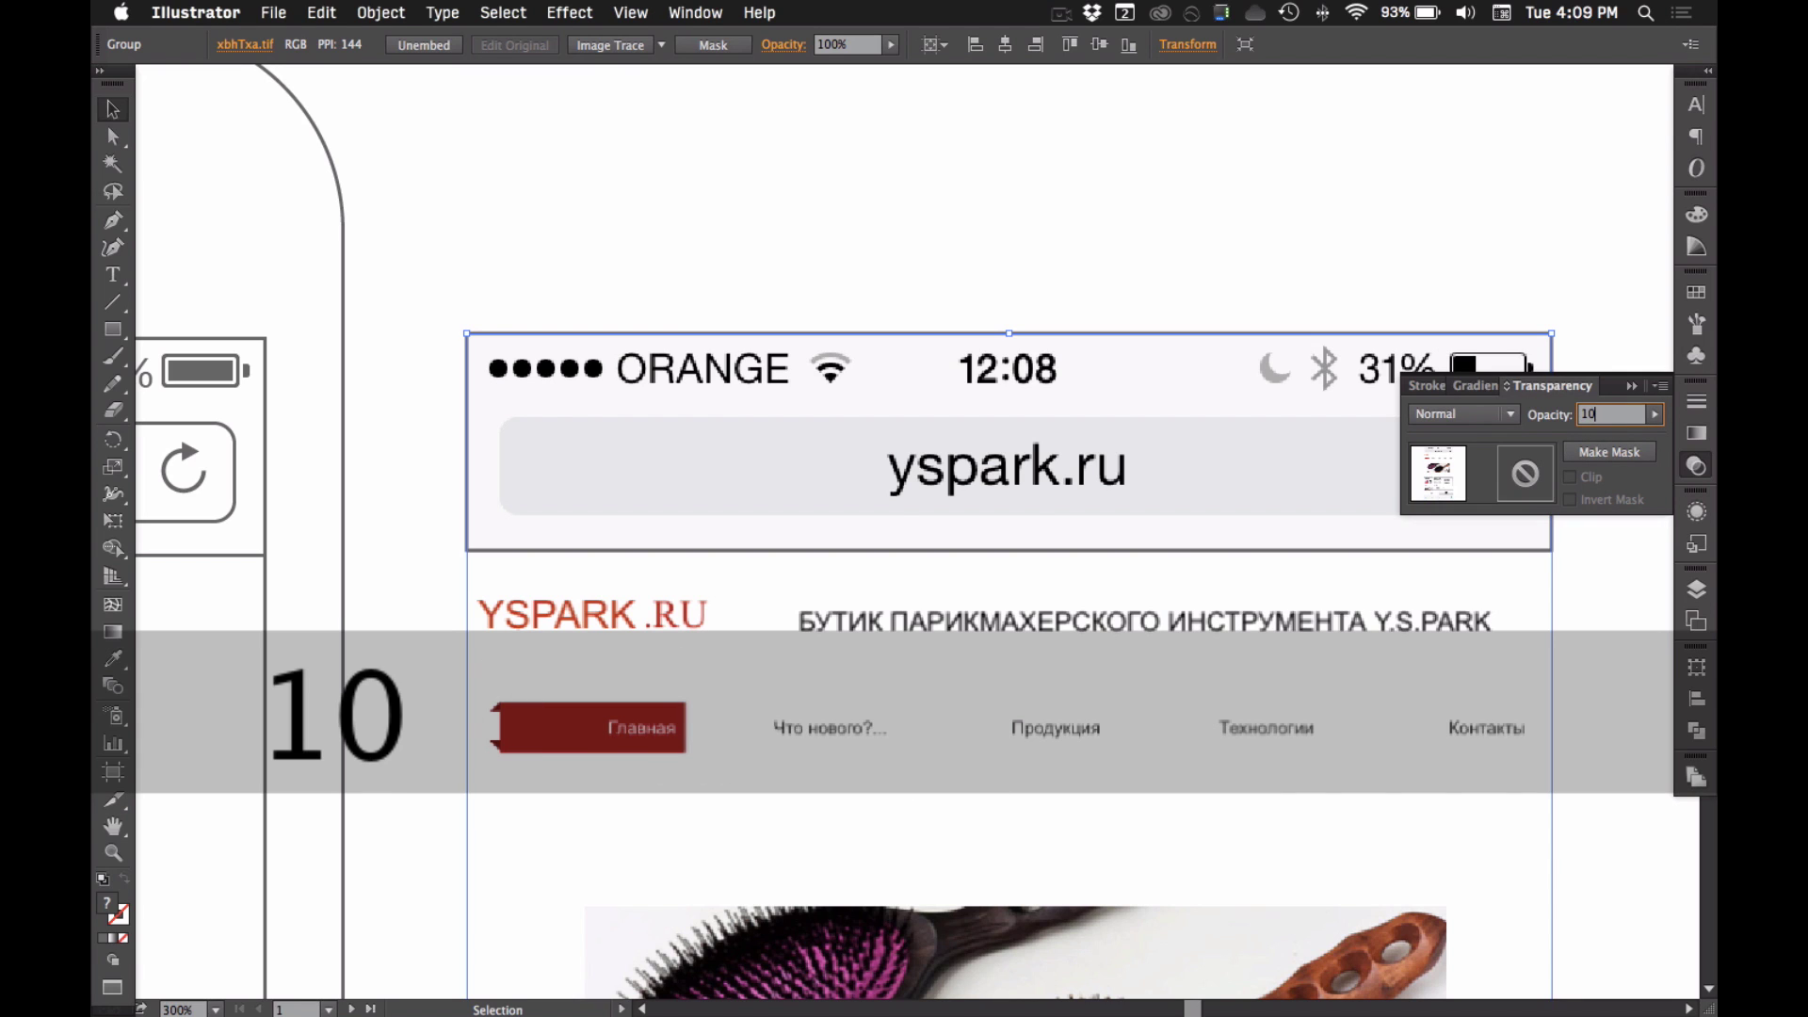
{"action": "key", "text": "shift+Up"}
{"action": "key", "text": "Return"}
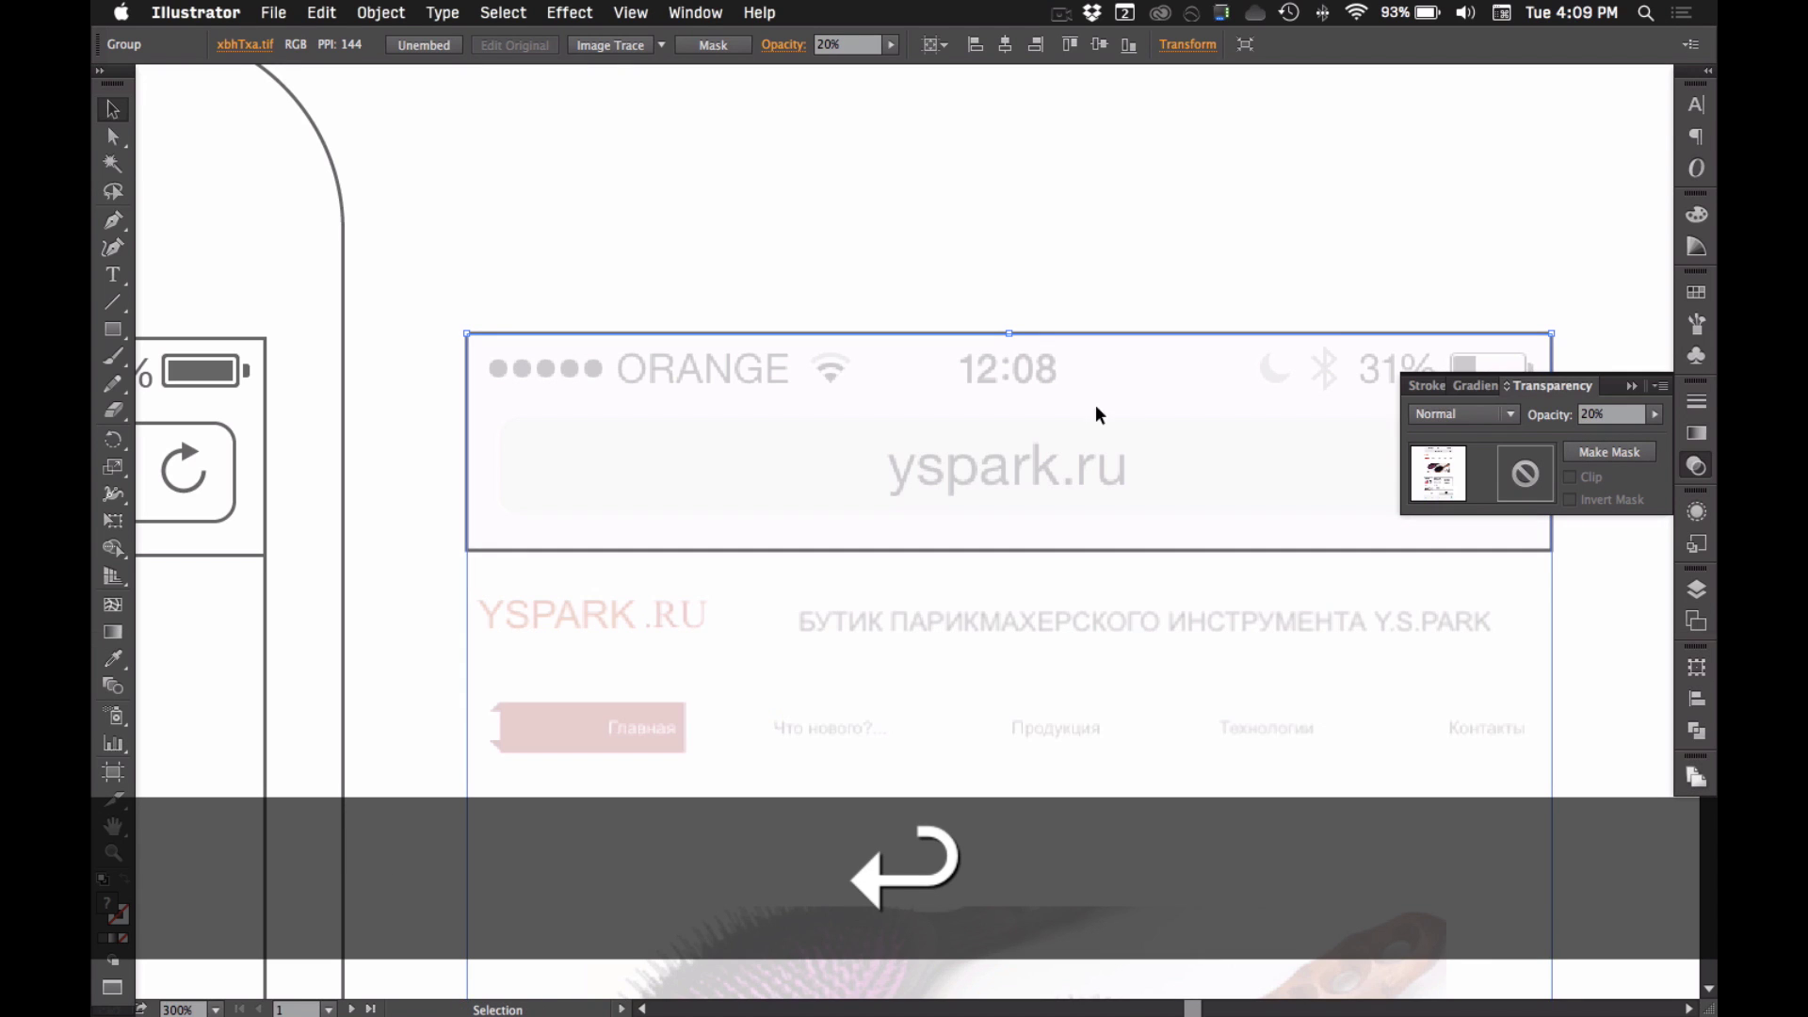
{"action": "key", "text": "super+2"}
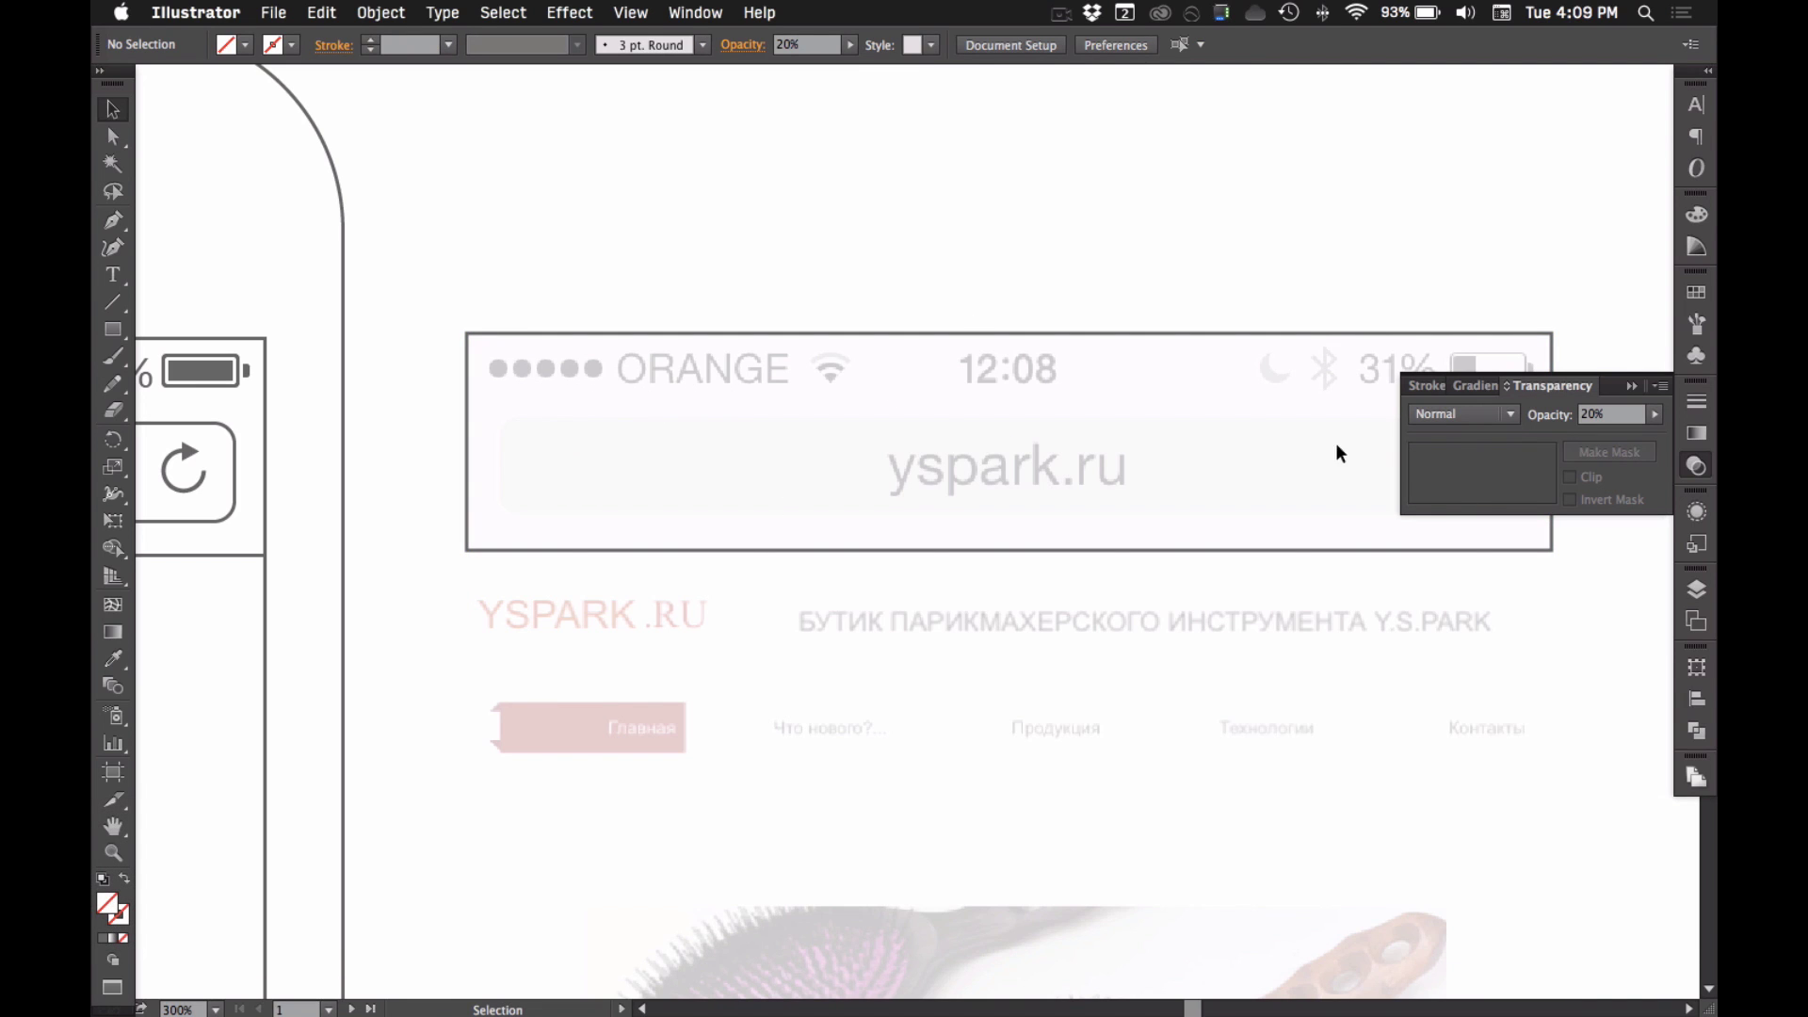
{"action": "left_click", "coordinate": [1441, 393]}
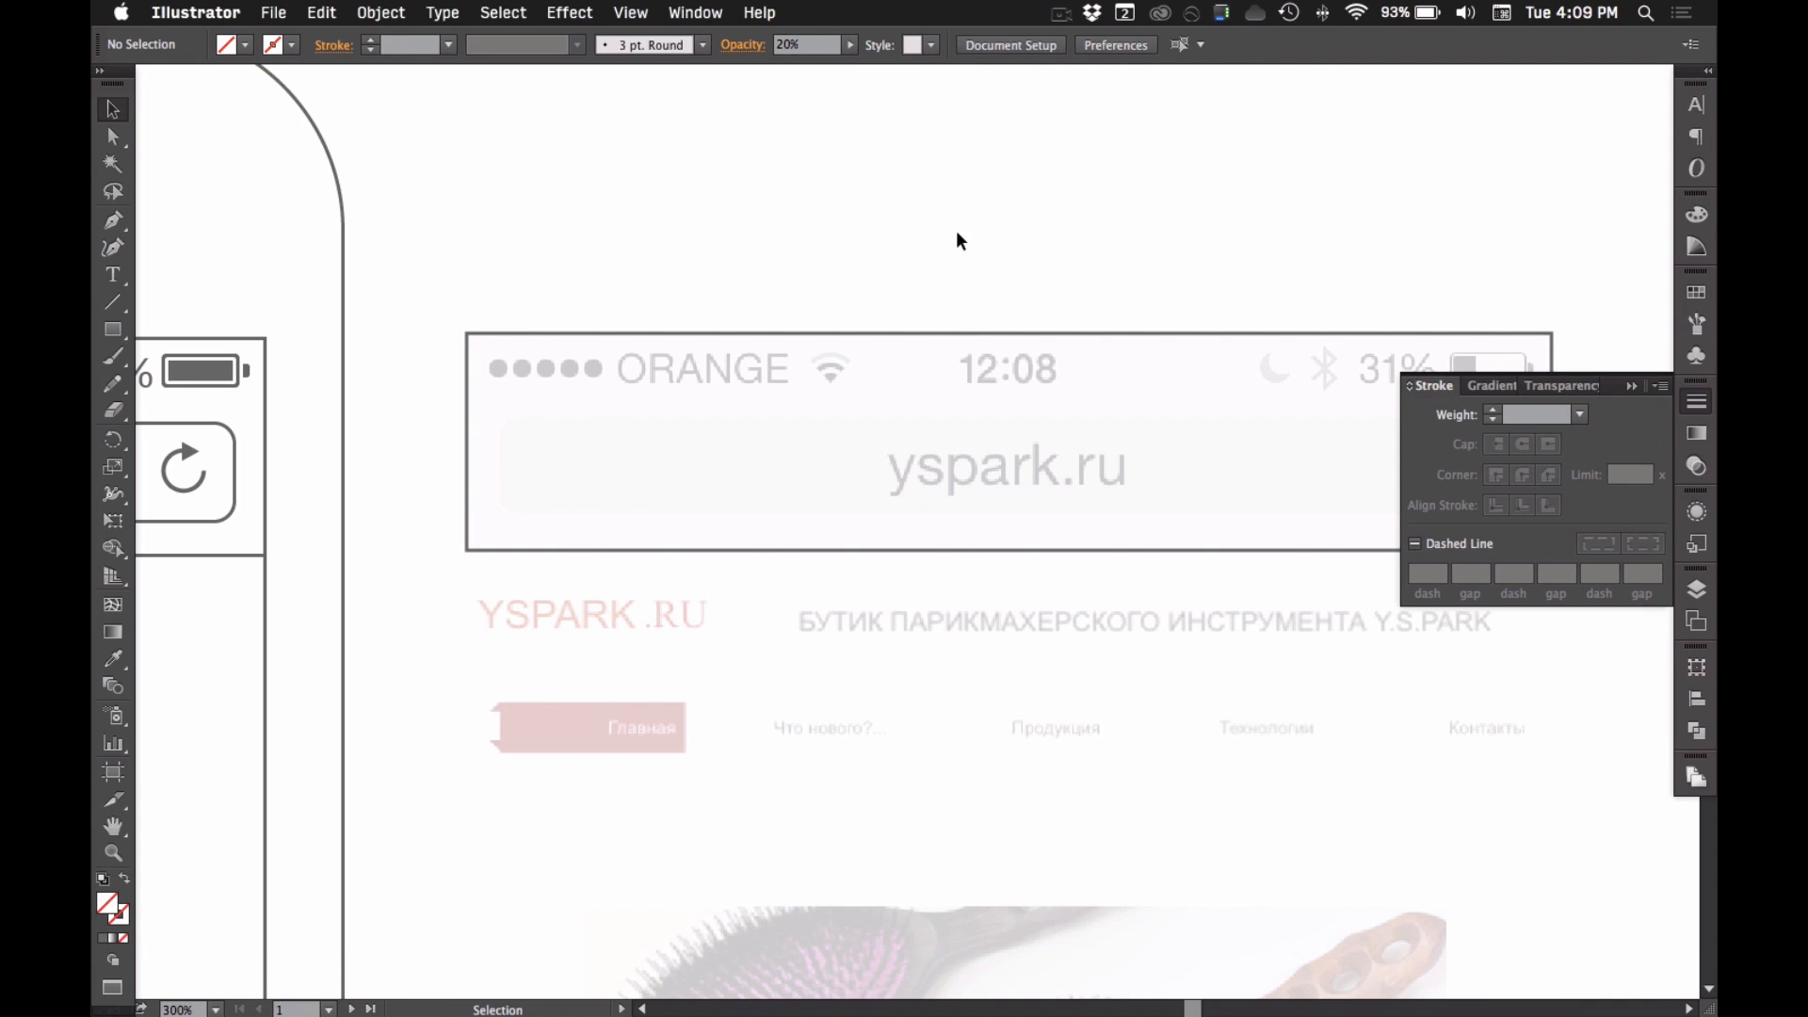
{"action": "left_click", "coordinate": [1175, 314]}
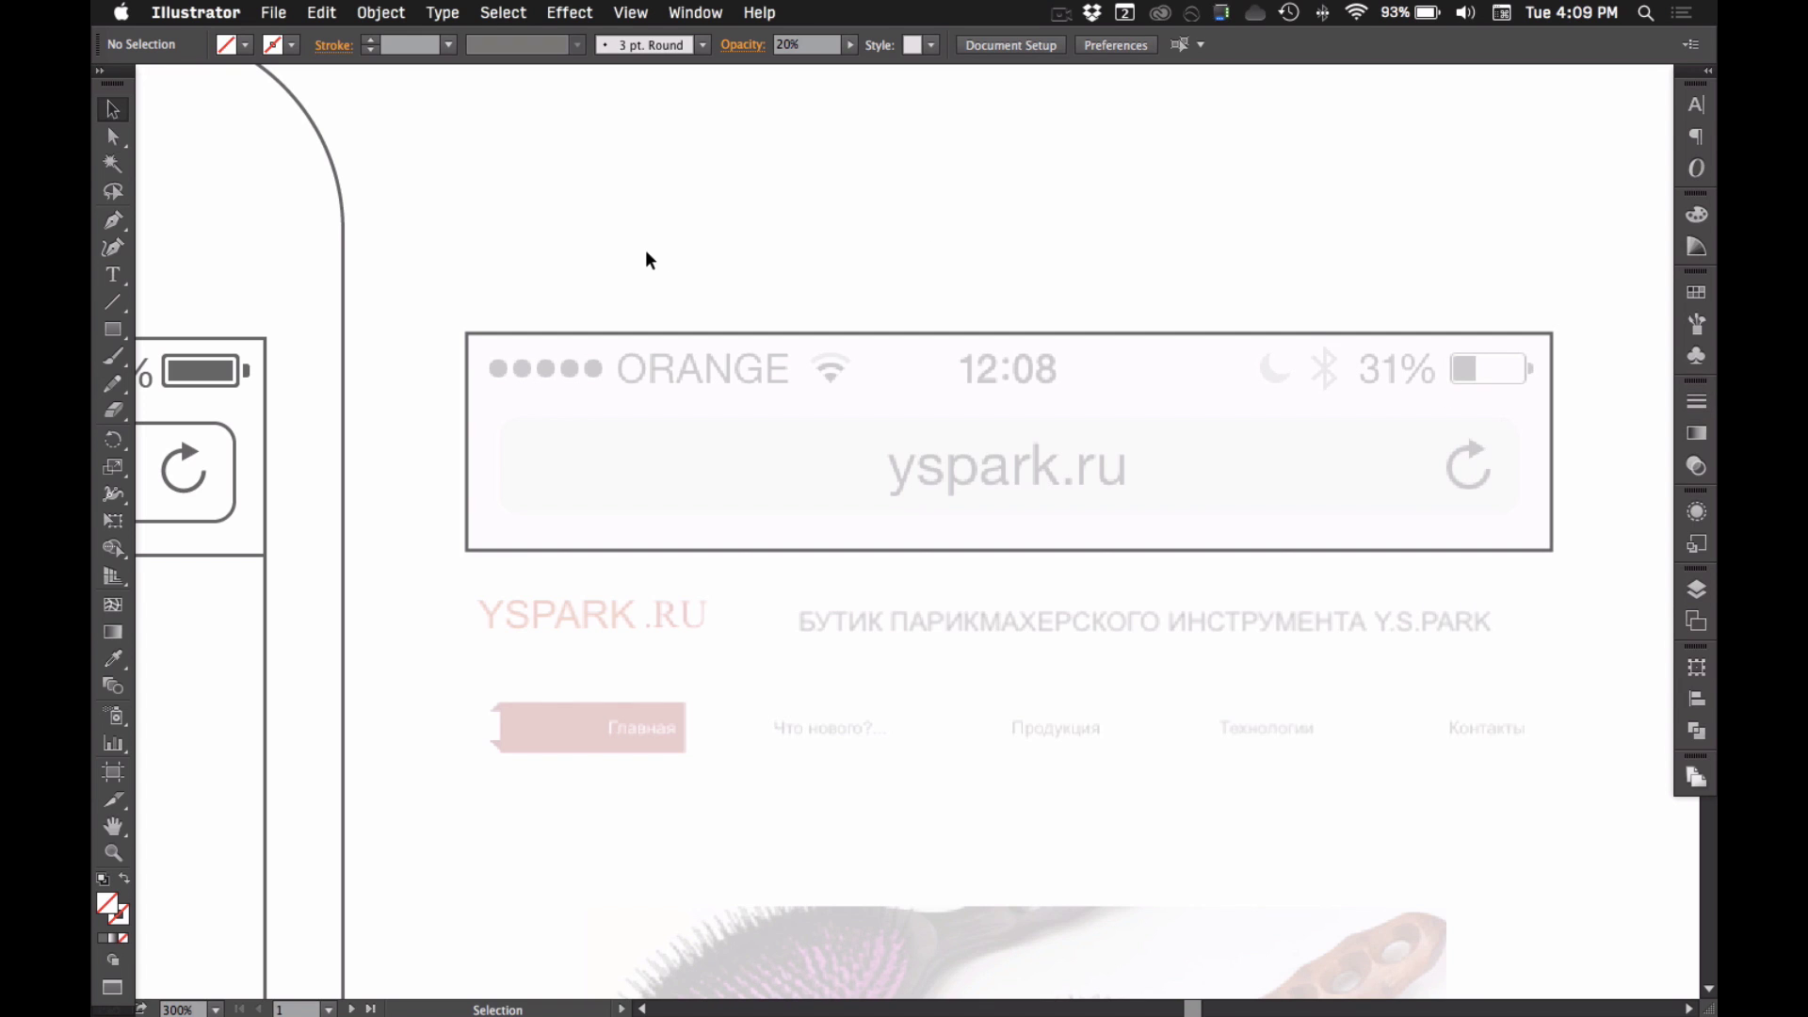
- Check the reference screenshot's lock in the layer list, unlock all objects and lock the screenshot again
{"action": "left_click_drag", "start_coordinate": [346, 265], "coordinate": [1113, 666]}
{"action": "left_click_drag", "start_coordinate": [769, 474], "coordinate": [692, 505]}
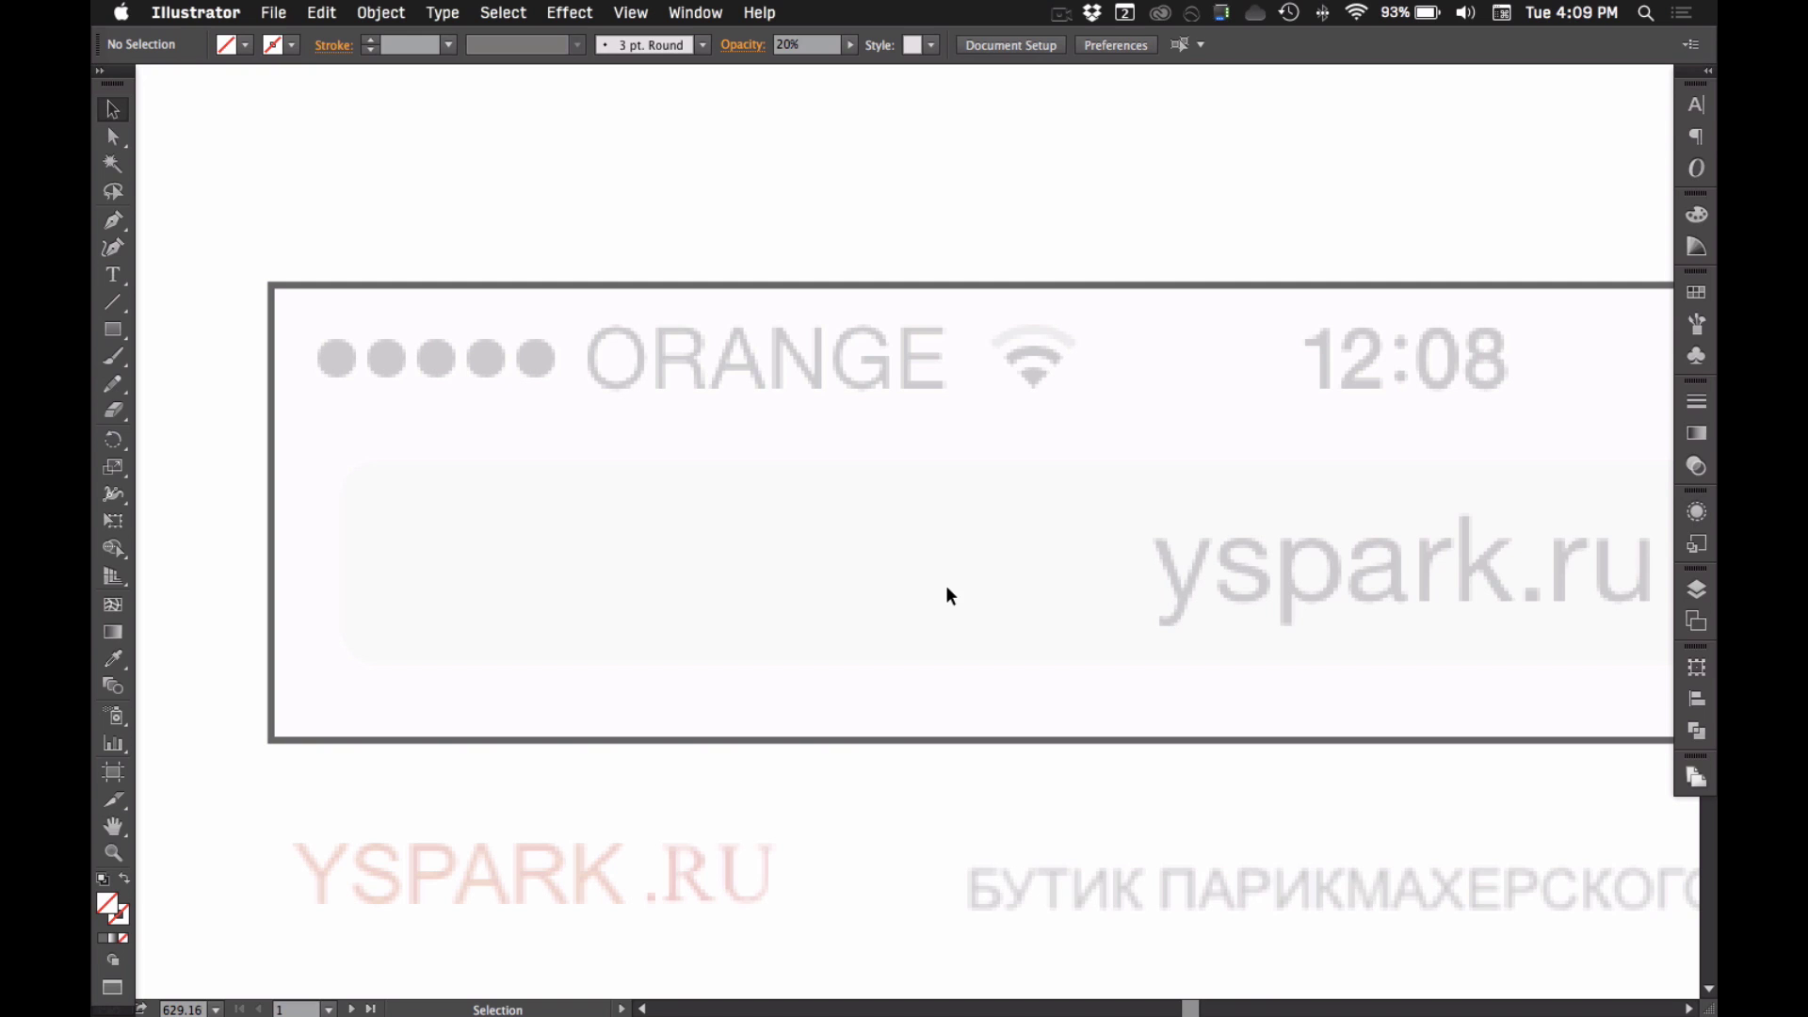
{"action": "left_click", "coordinate": [1695, 590]}
{"action": "left_click", "coordinate": [1322, 603]}
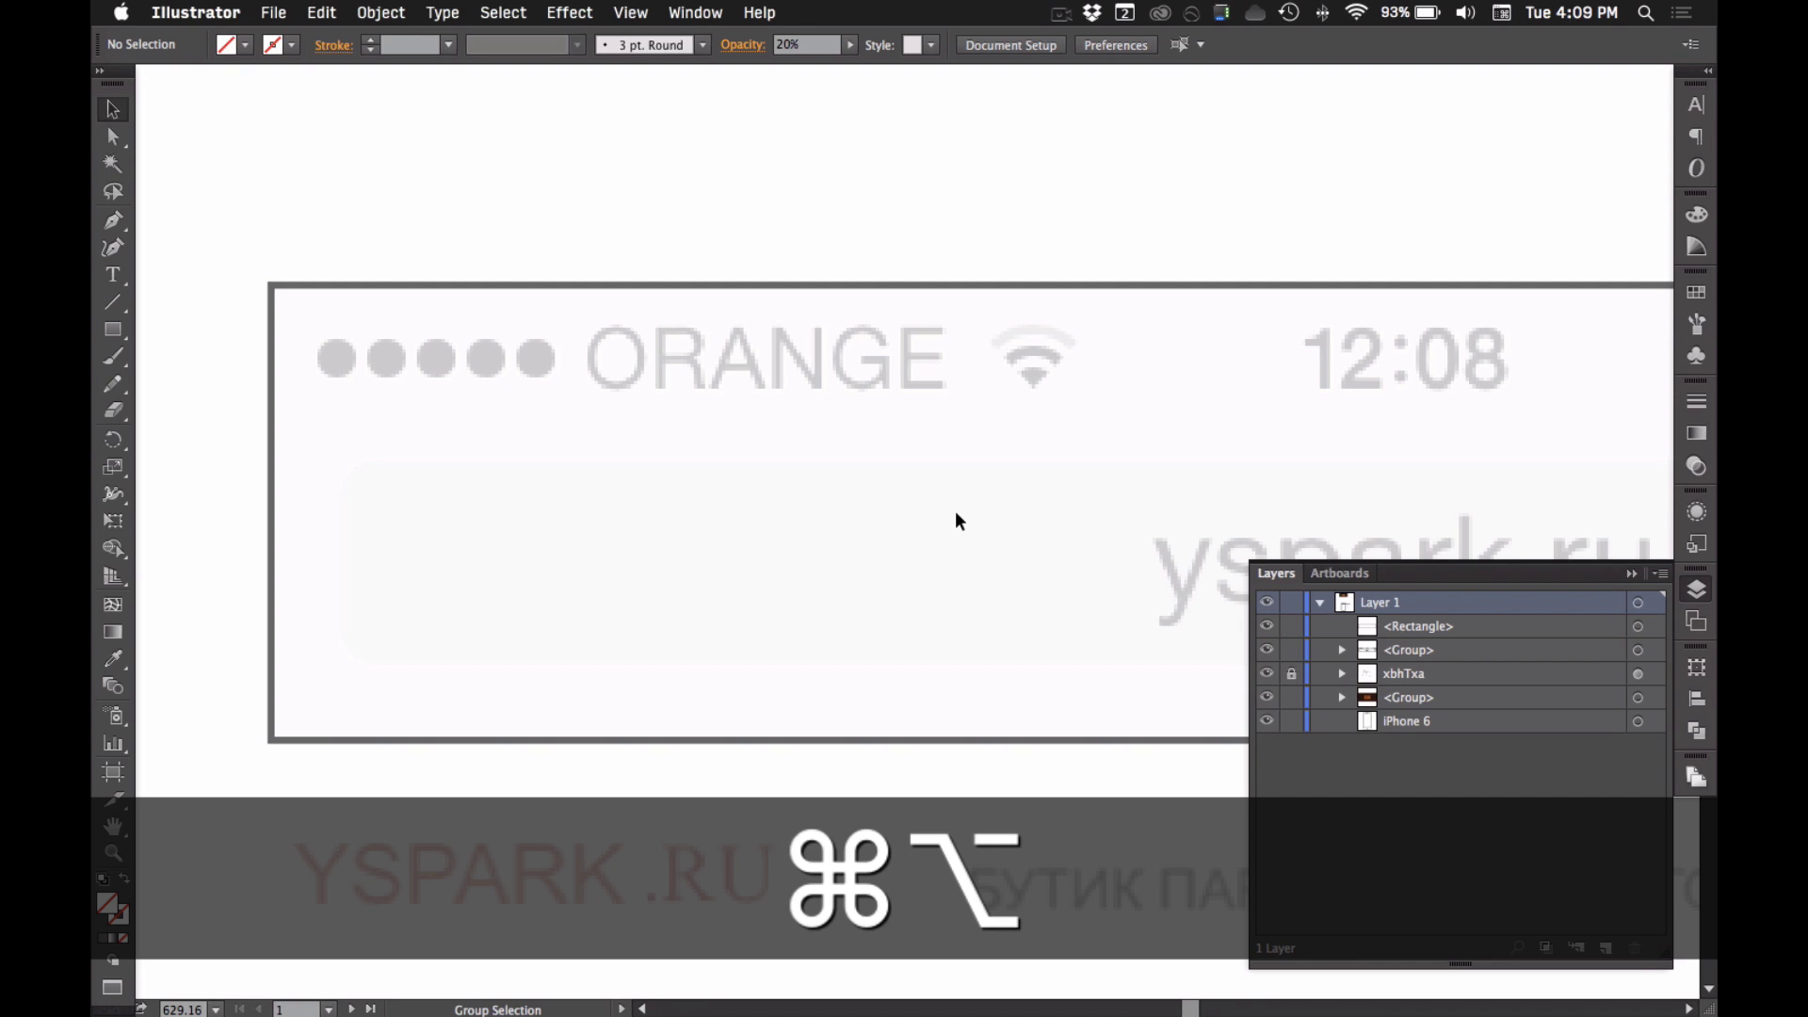
{"action": "key", "text": "super+alt+2"}
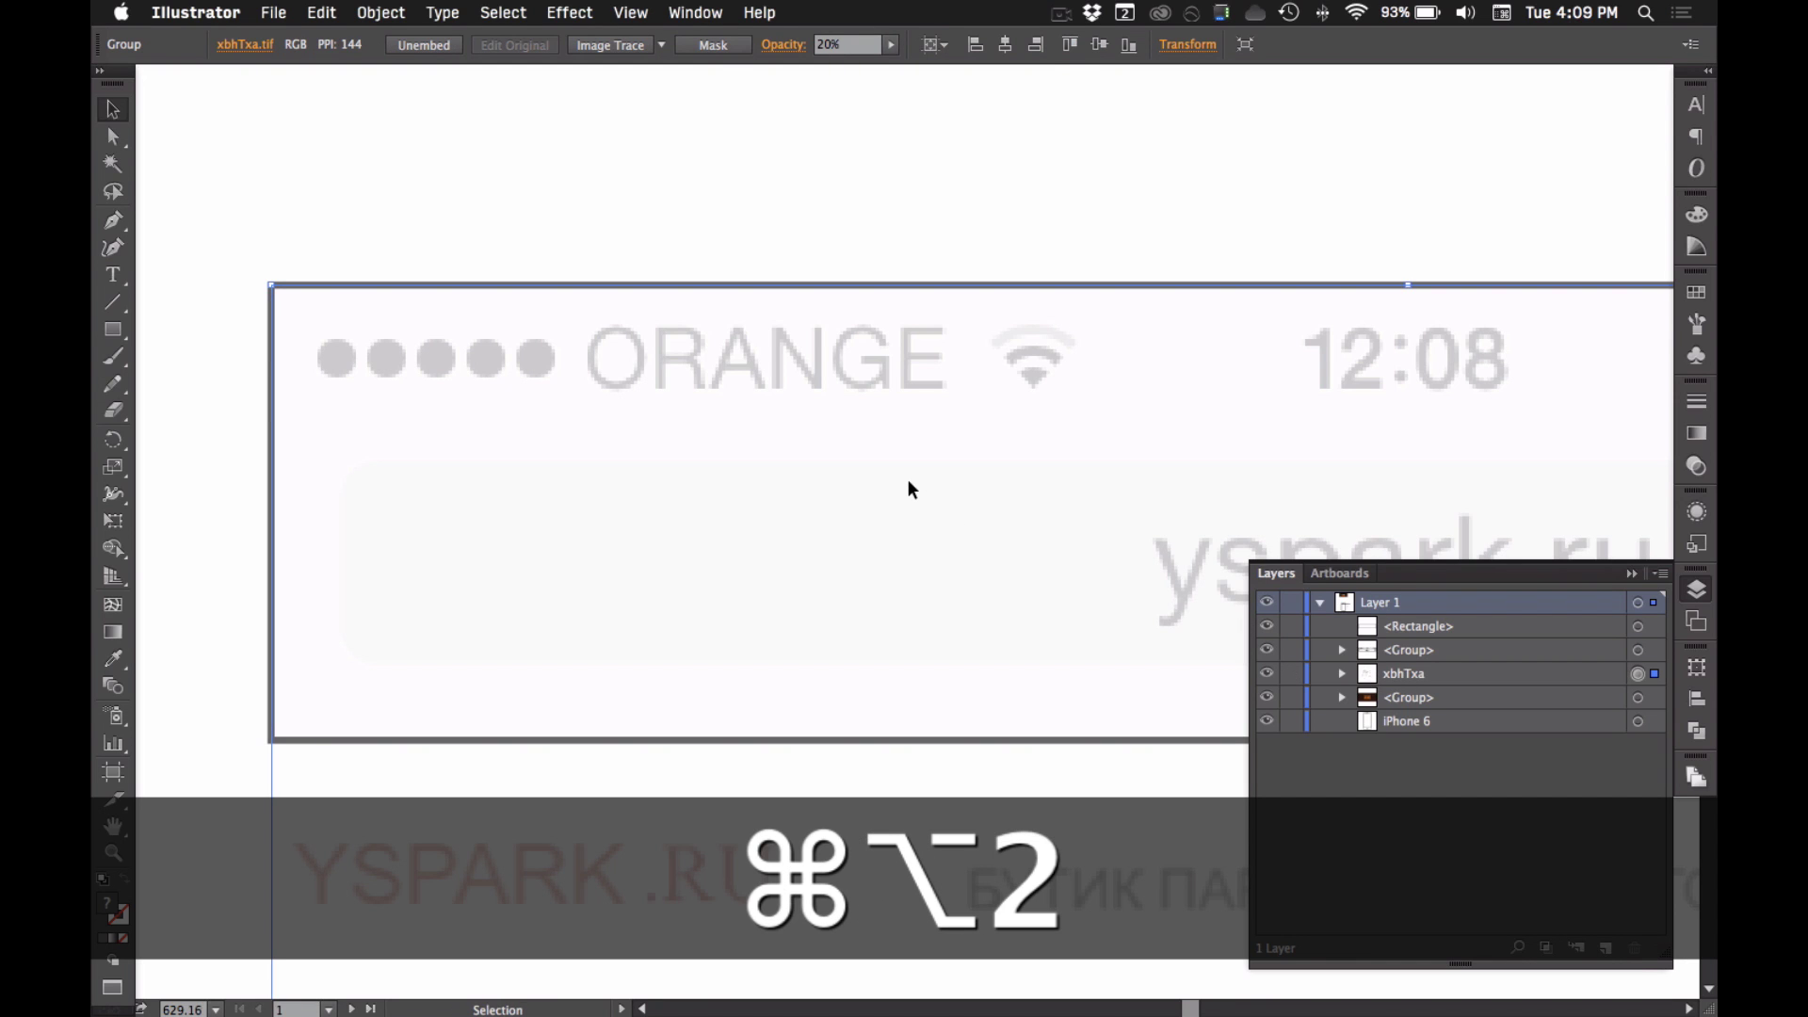
{"action": "key", "text": "super+2"}
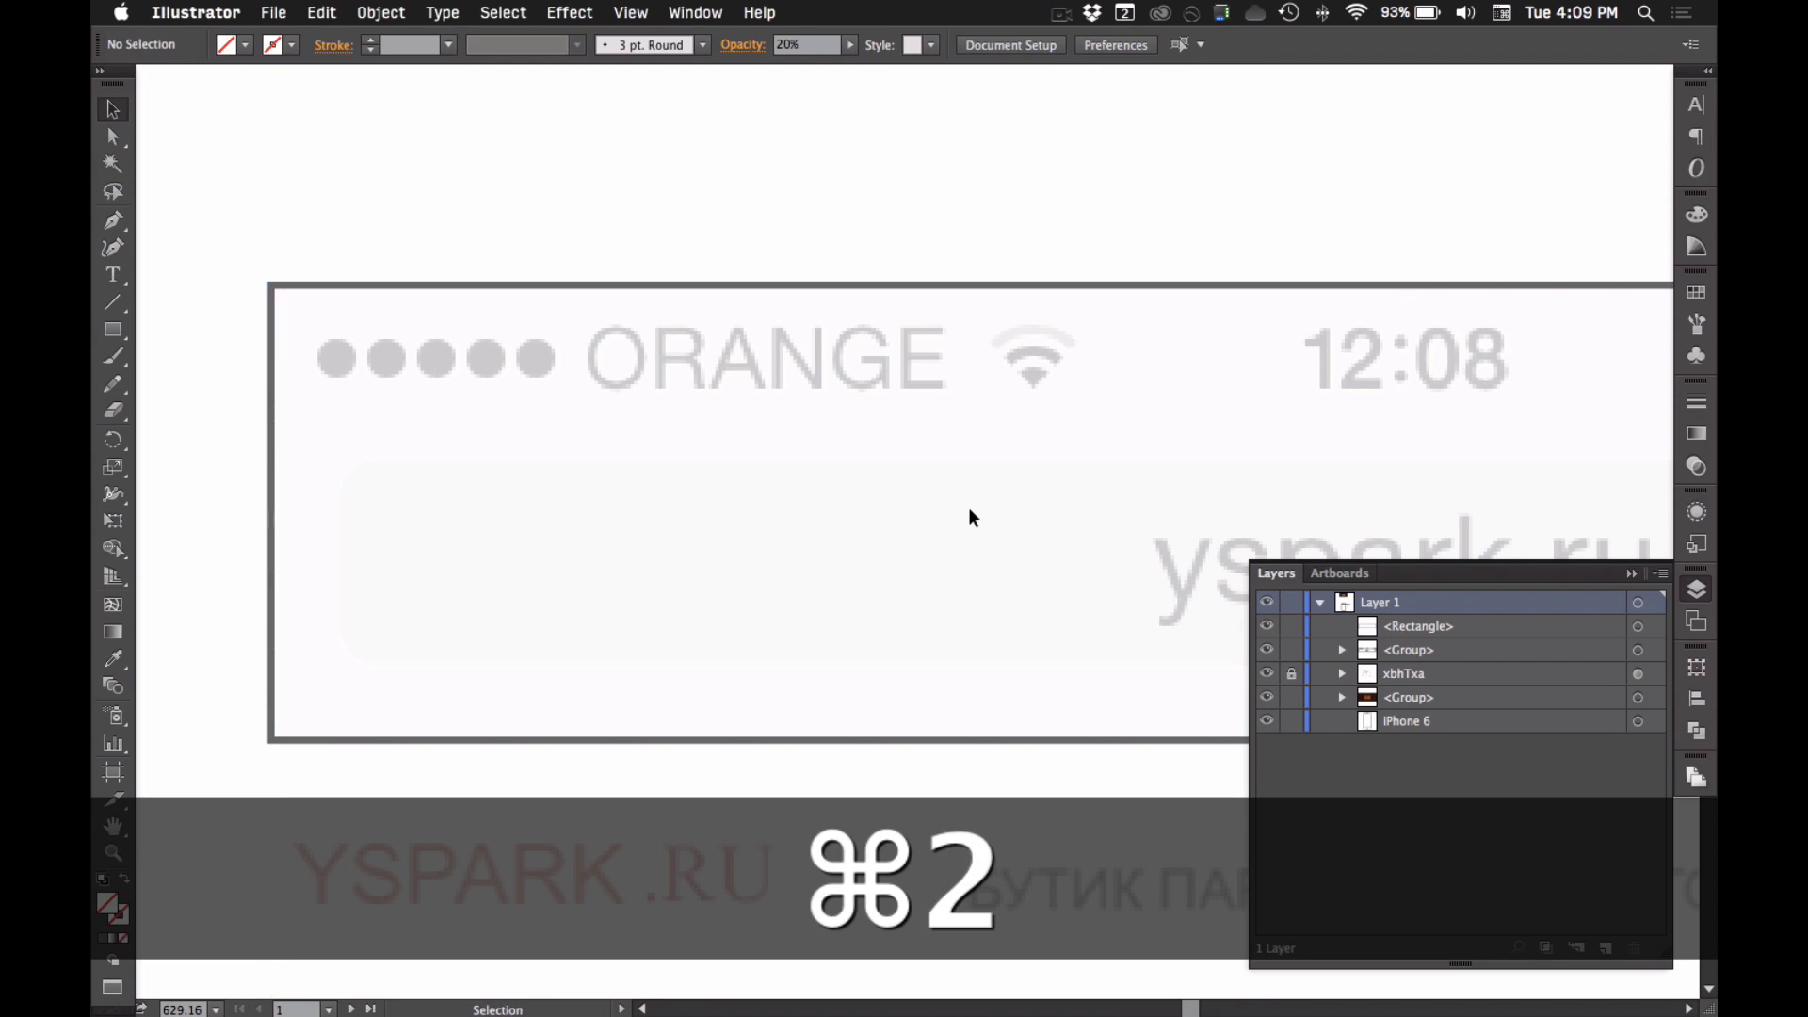
{"action": "left_click", "coordinate": [1276, 573]}
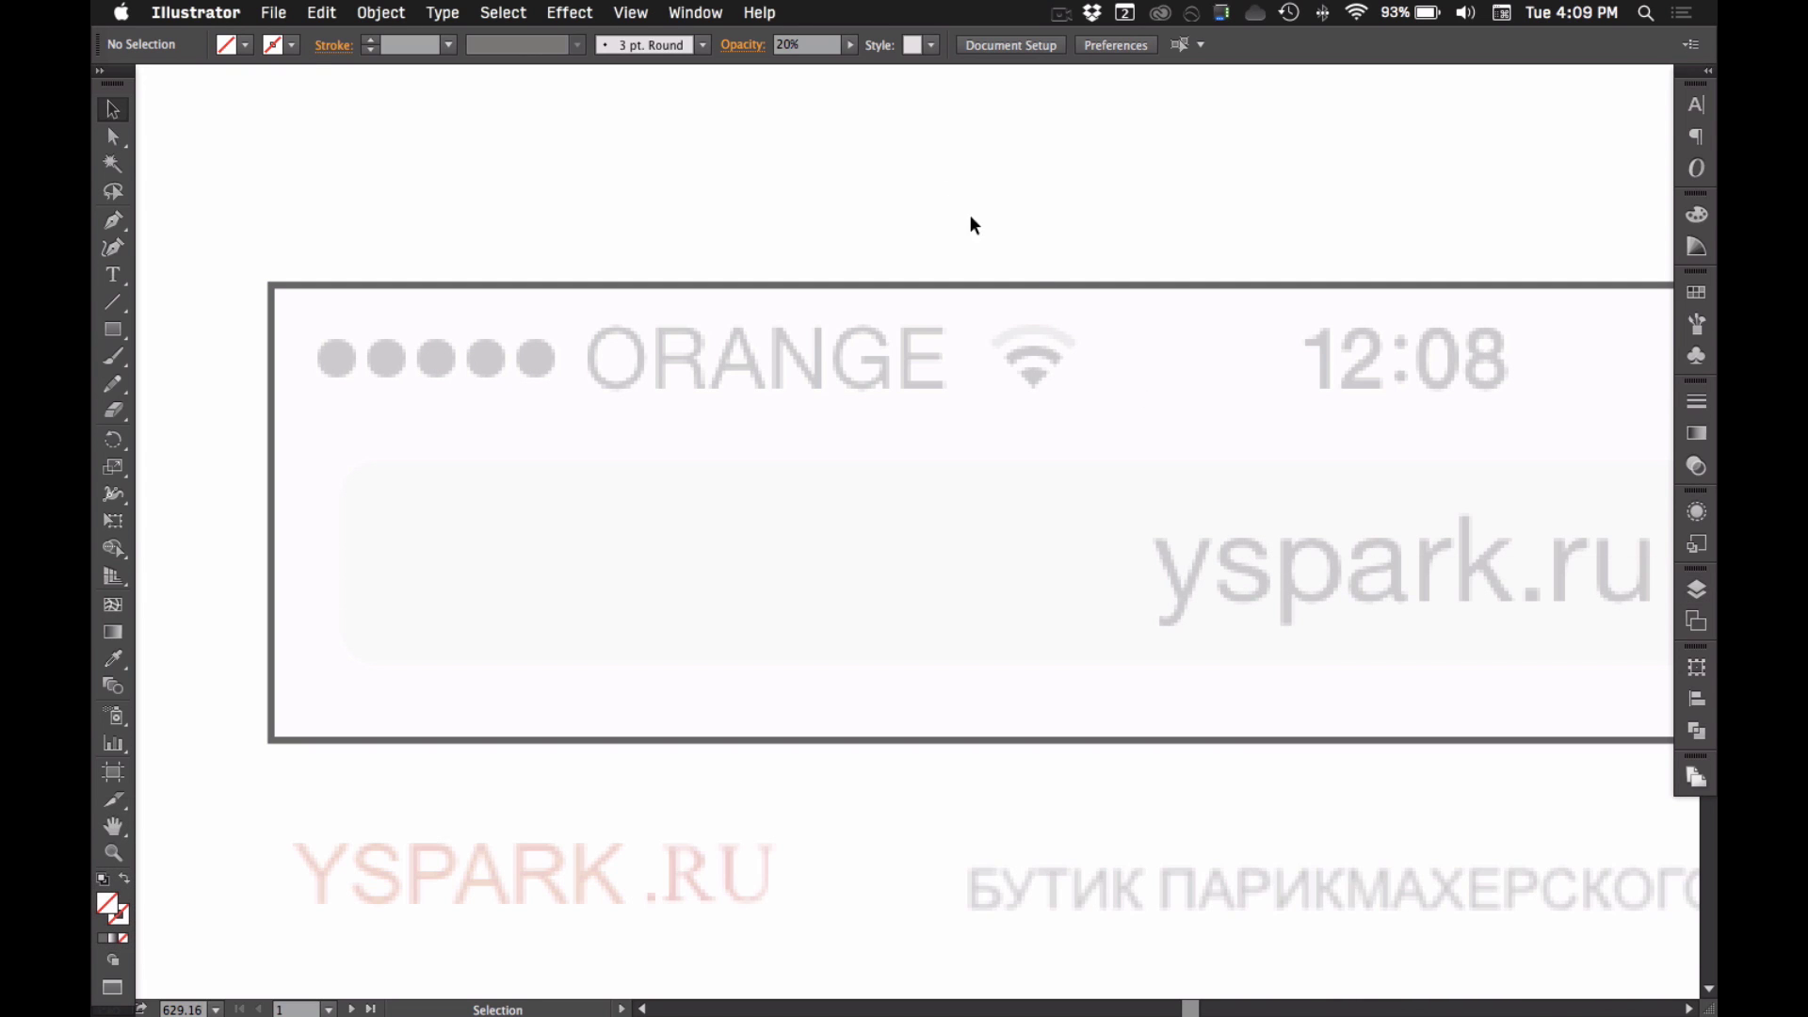
- Try a 6 × 6 px ellipse without fill over the first signal dot of the status bar
{"action": "scroll", "coordinate": [961, 202], "scroll_direction": "left", "scroll_amount": 2}
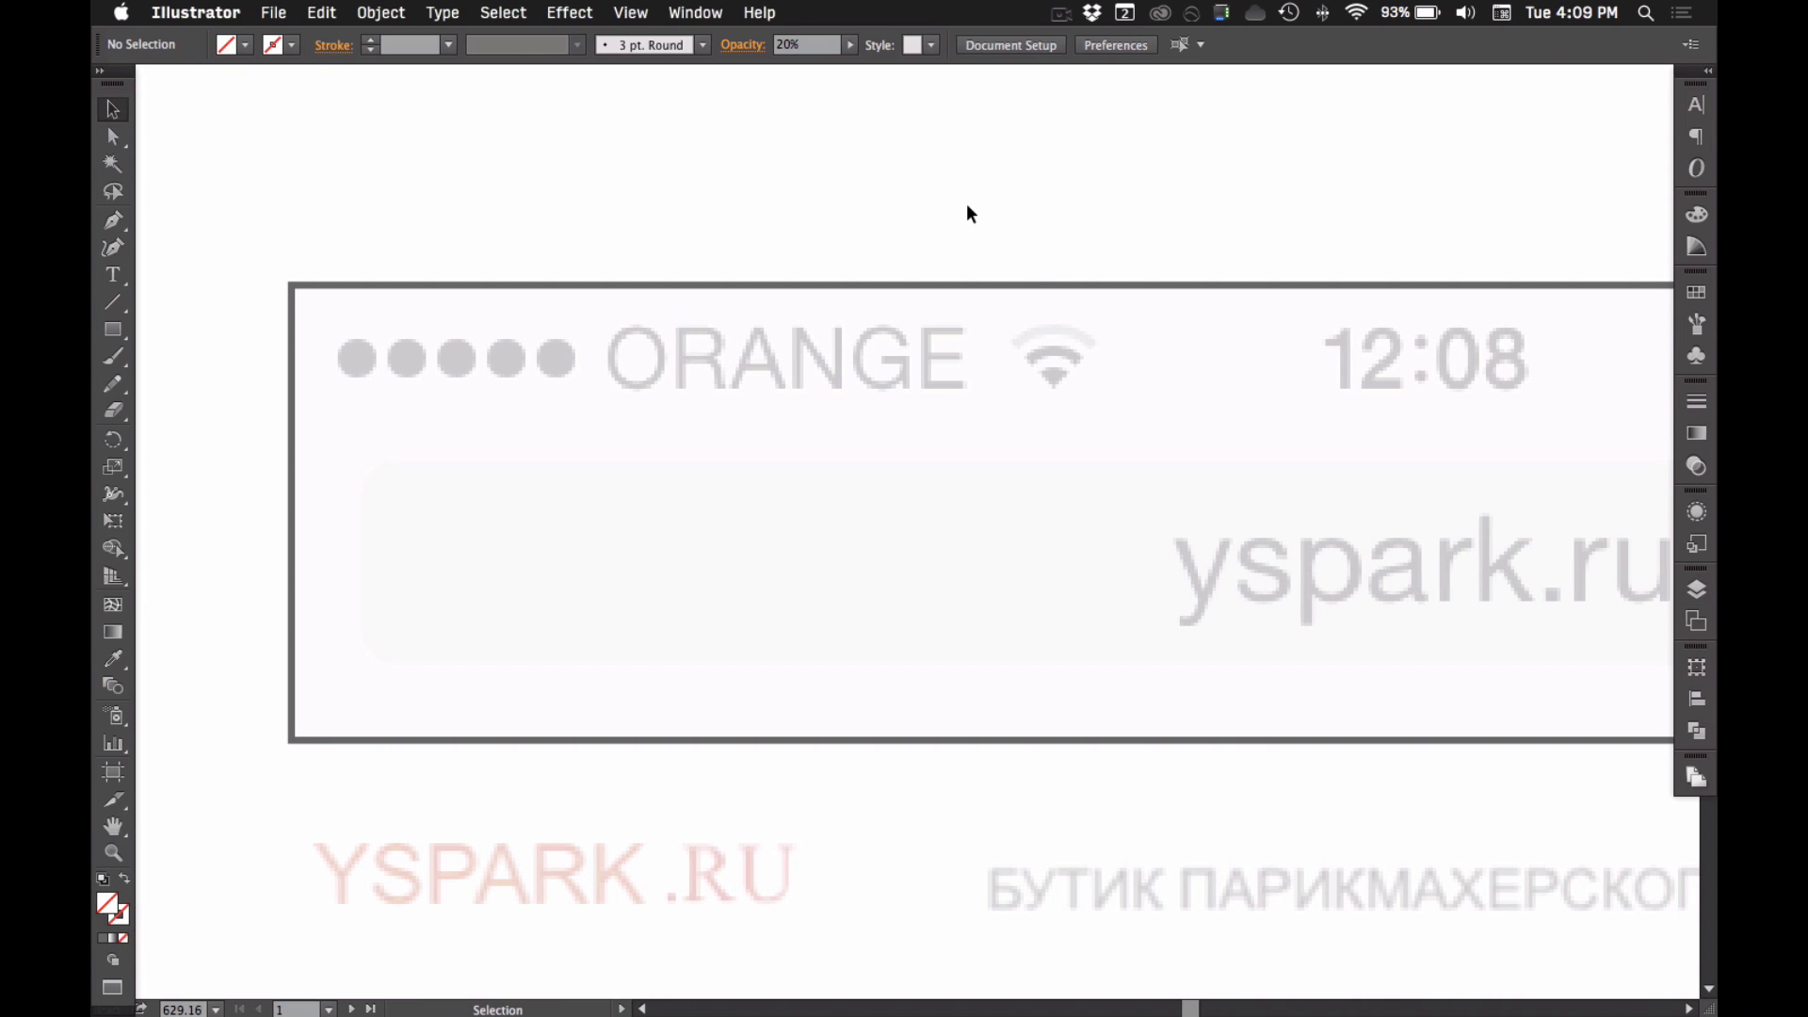
{"action": "key", "text": "super+space"}
{"action": "left_click_drag", "start_coordinate": [247, 212], "coordinate": [1094, 524]}
{"action": "key", "text": "m"}
{"action": "scroll", "coordinate": [623, 578], "scroll_direction": "left", "scroll_amount": 3}
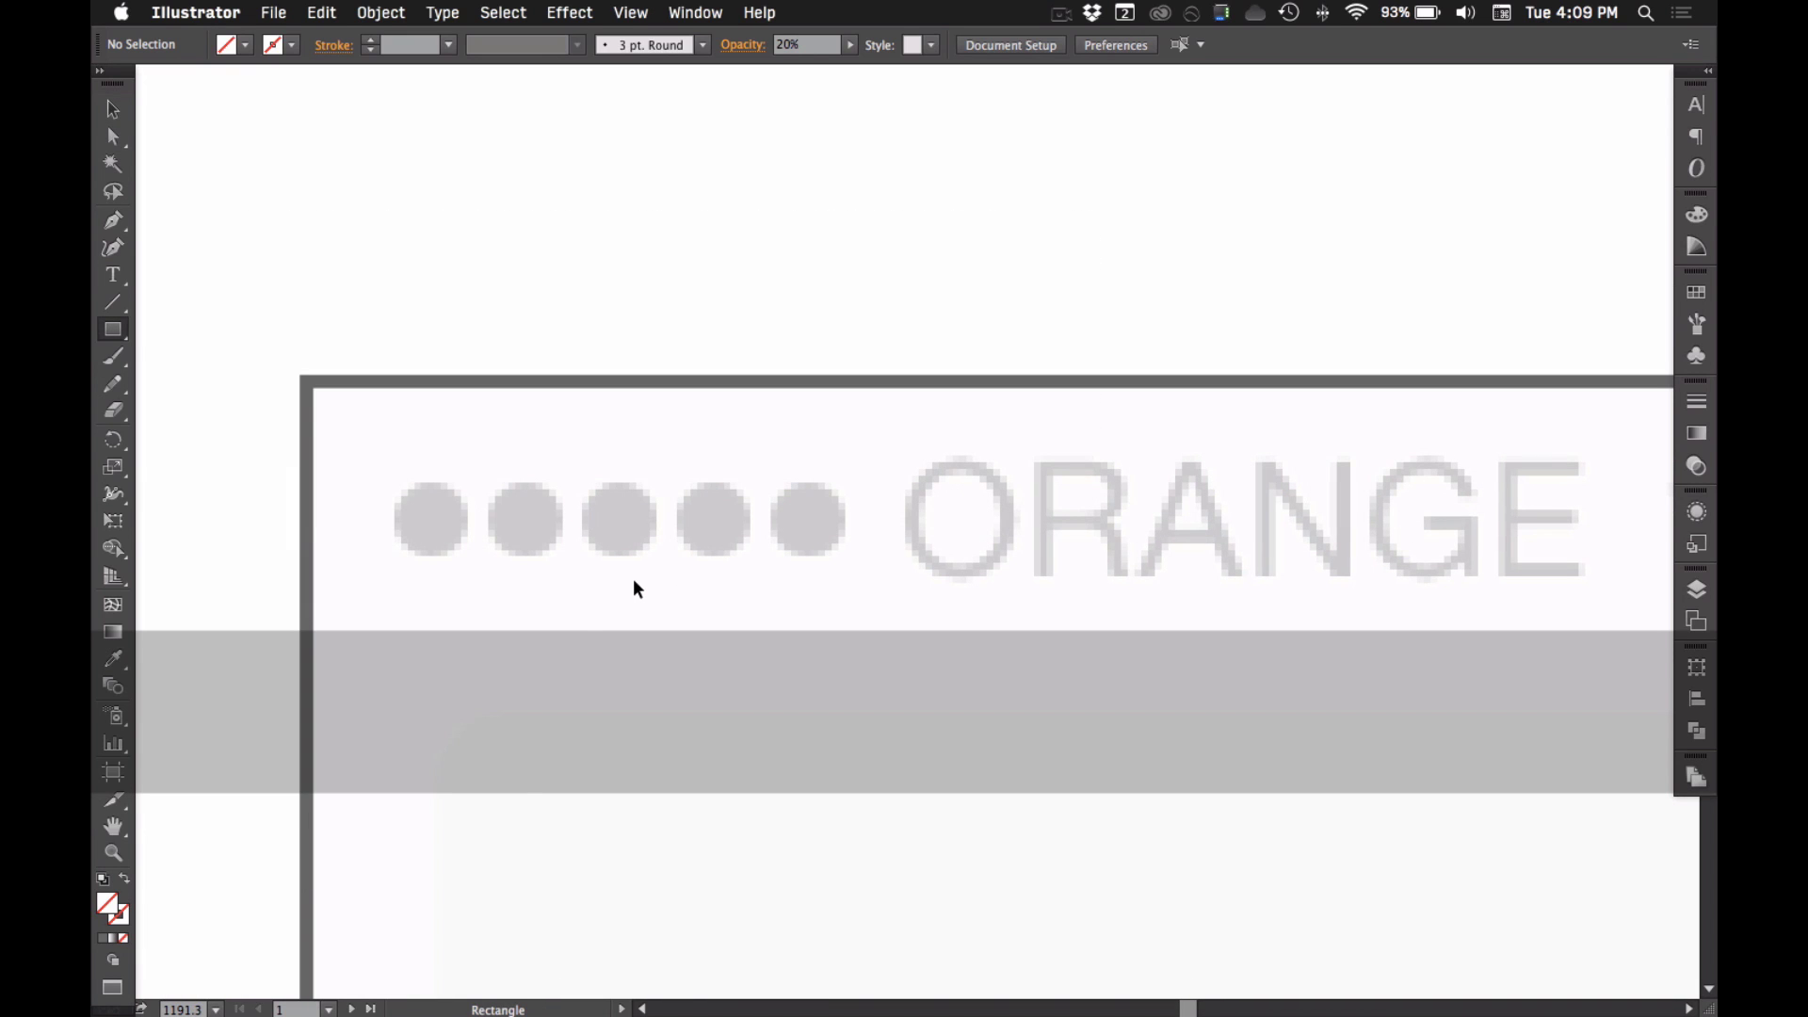
{"action": "key", "text": "super+space"}
{"action": "left_click_drag", "start_coordinate": [259, 372], "coordinate": [930, 732]}
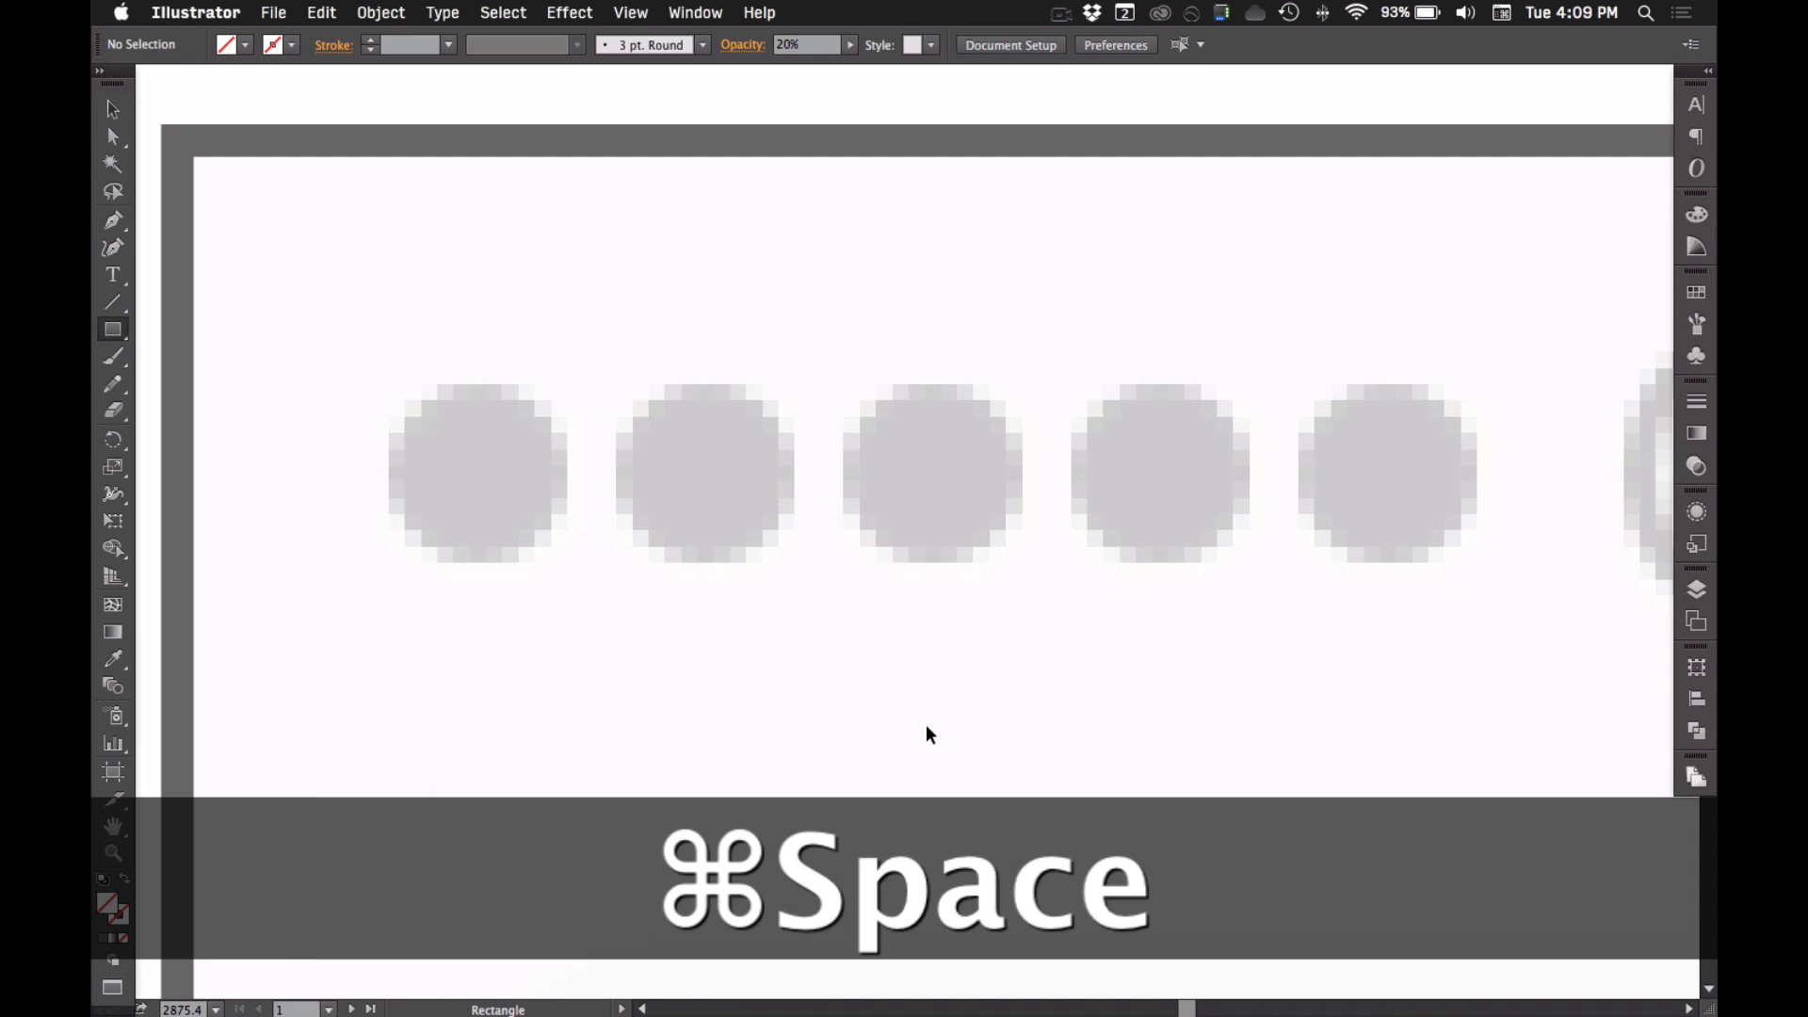
{"action": "key", "text": "l"}
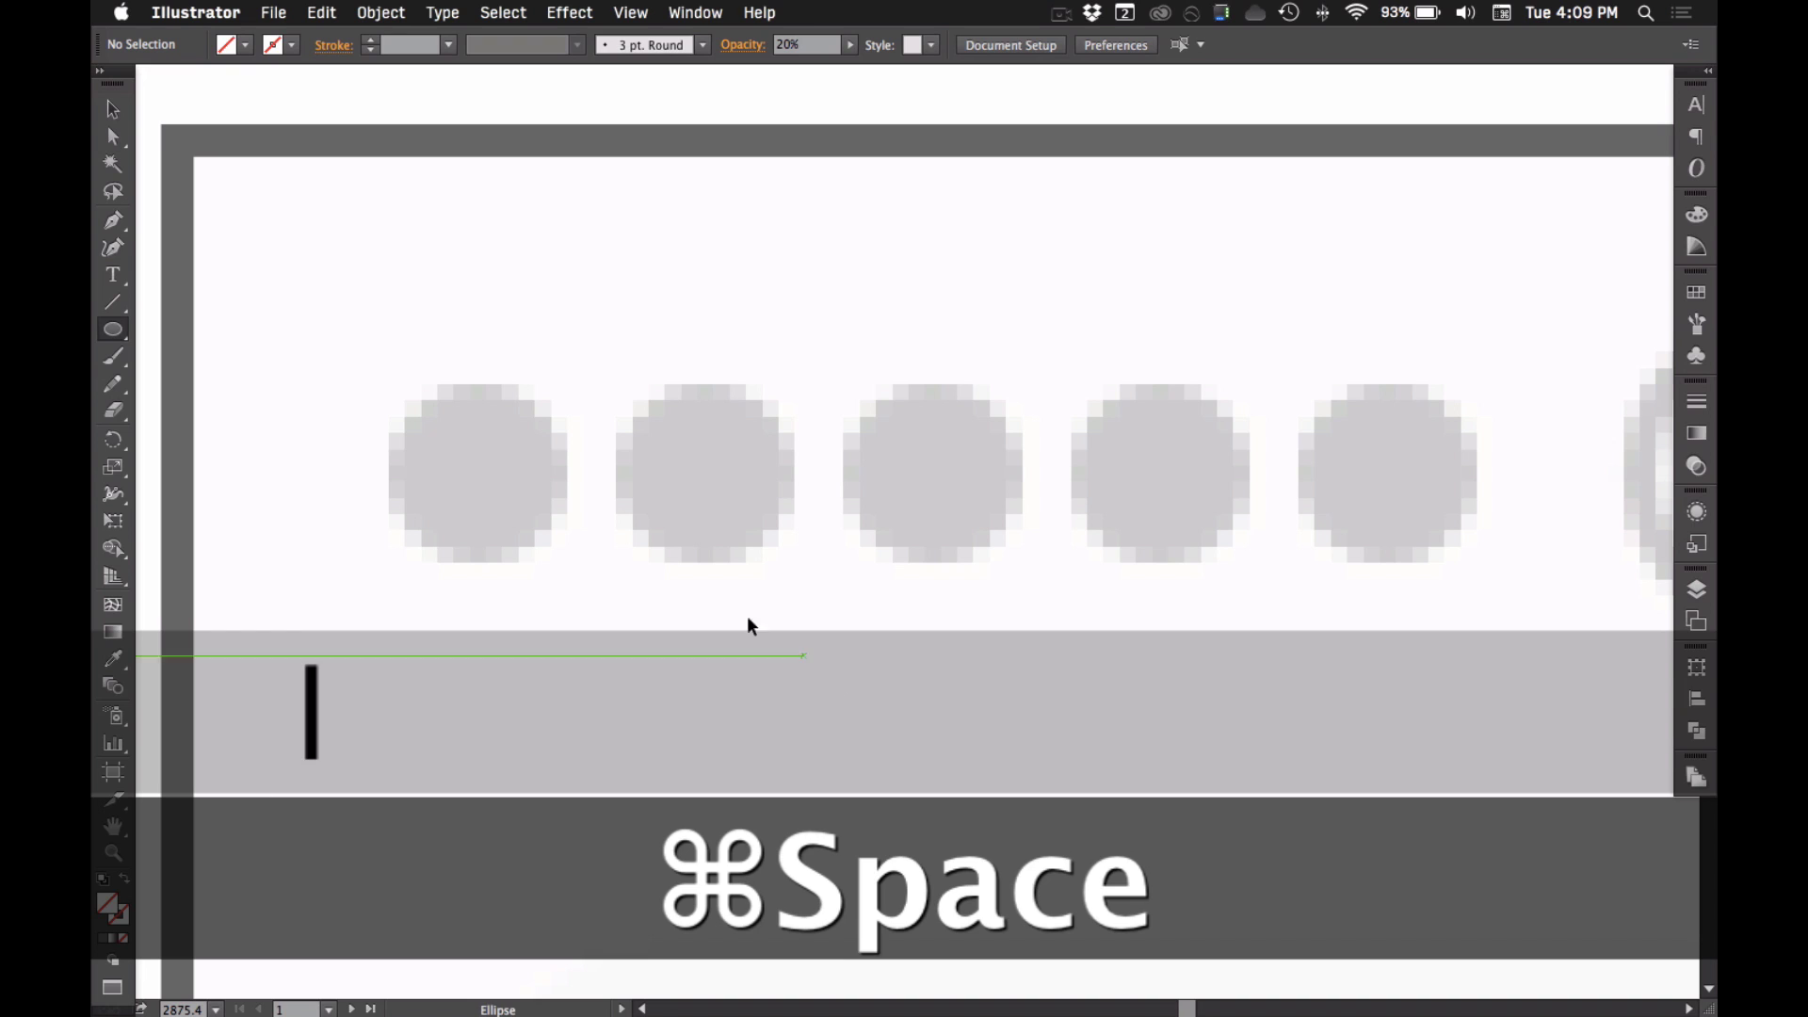
{"action": "left_click", "coordinate": [385, 386]}
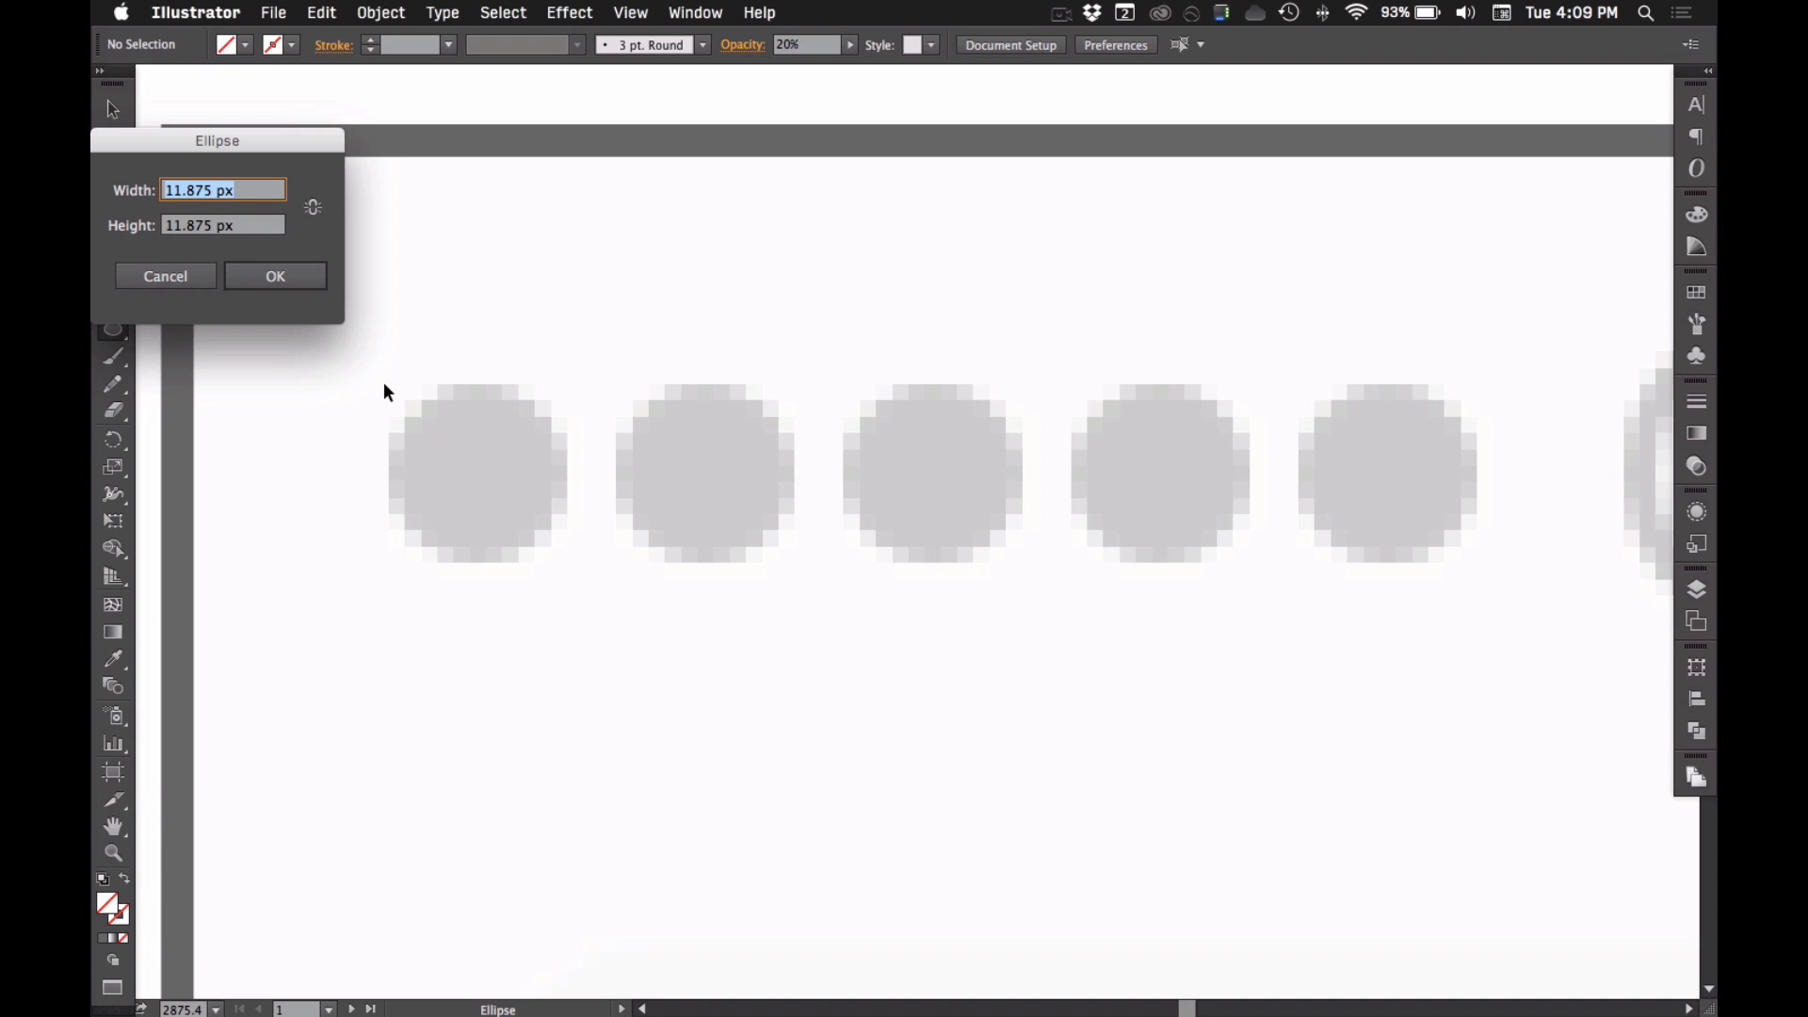
{"action": "type", "text": "6"}
{"action": "key", "text": "Tab"}
{"action": "type", "text": "6"}
{"action": "key", "text": "Return"}
{"action": "key", "text": "v"}
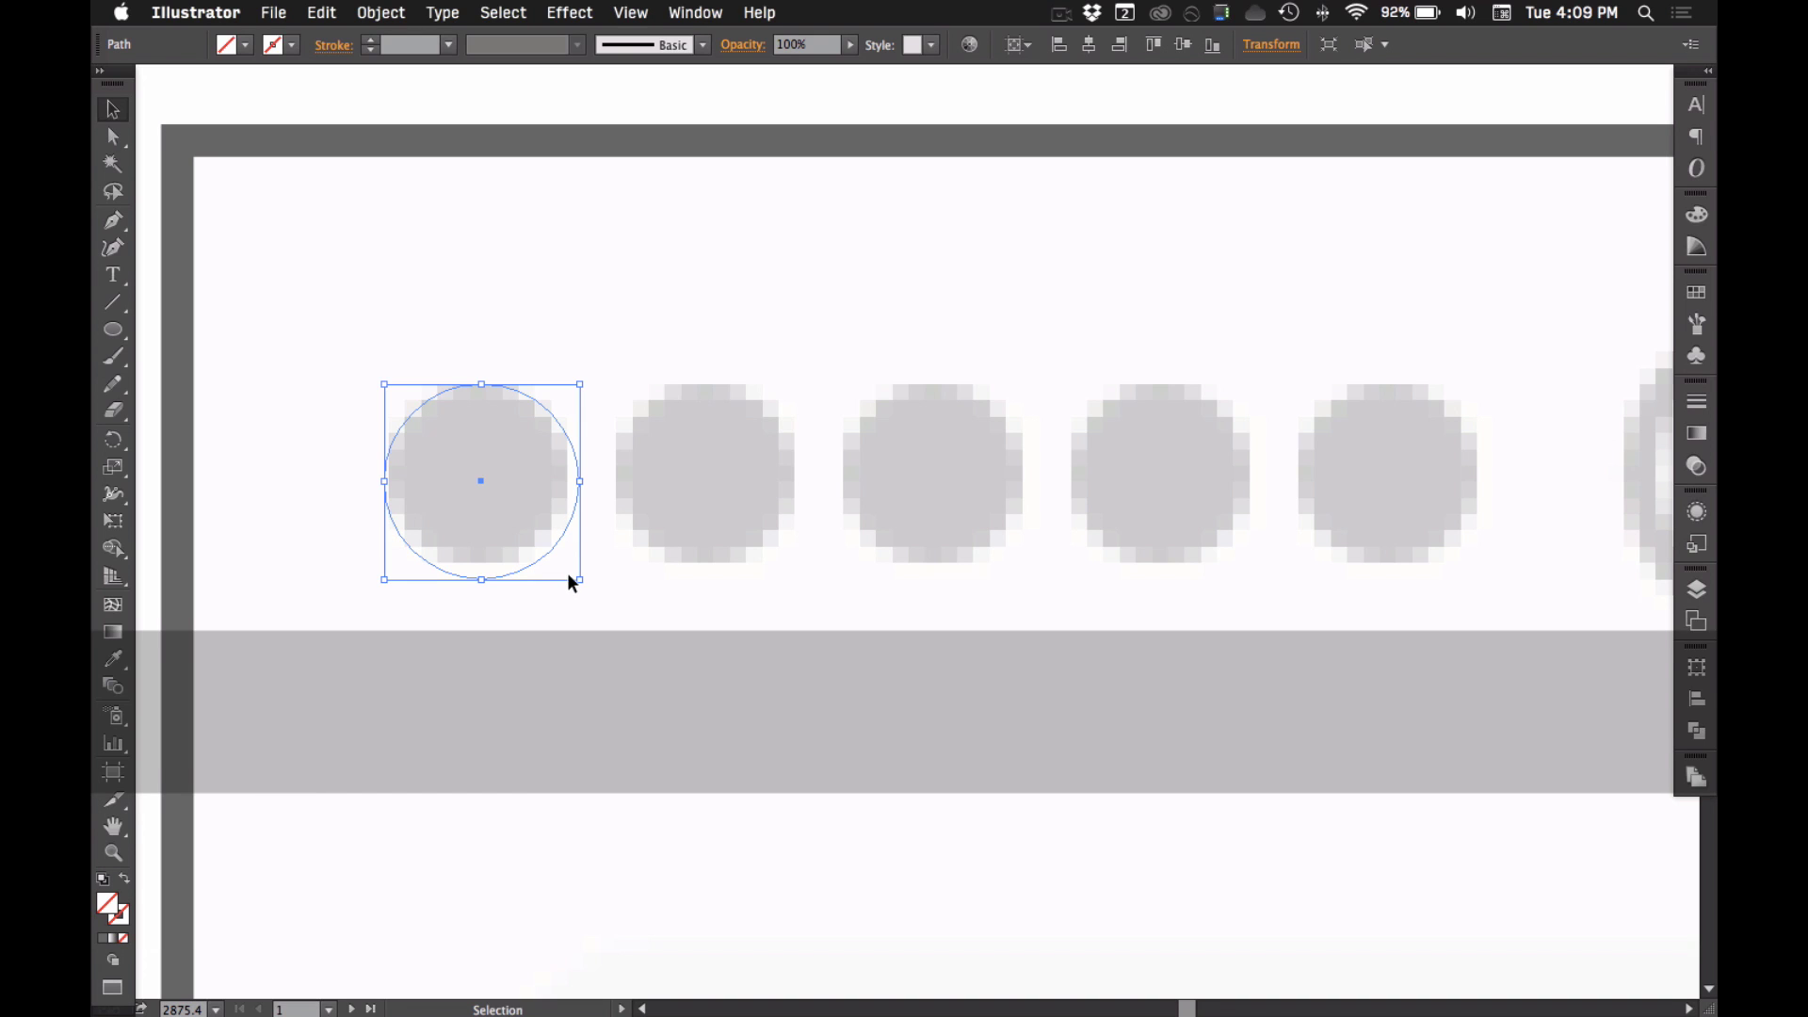
{"action": "left_click", "coordinate": [570, 578]}
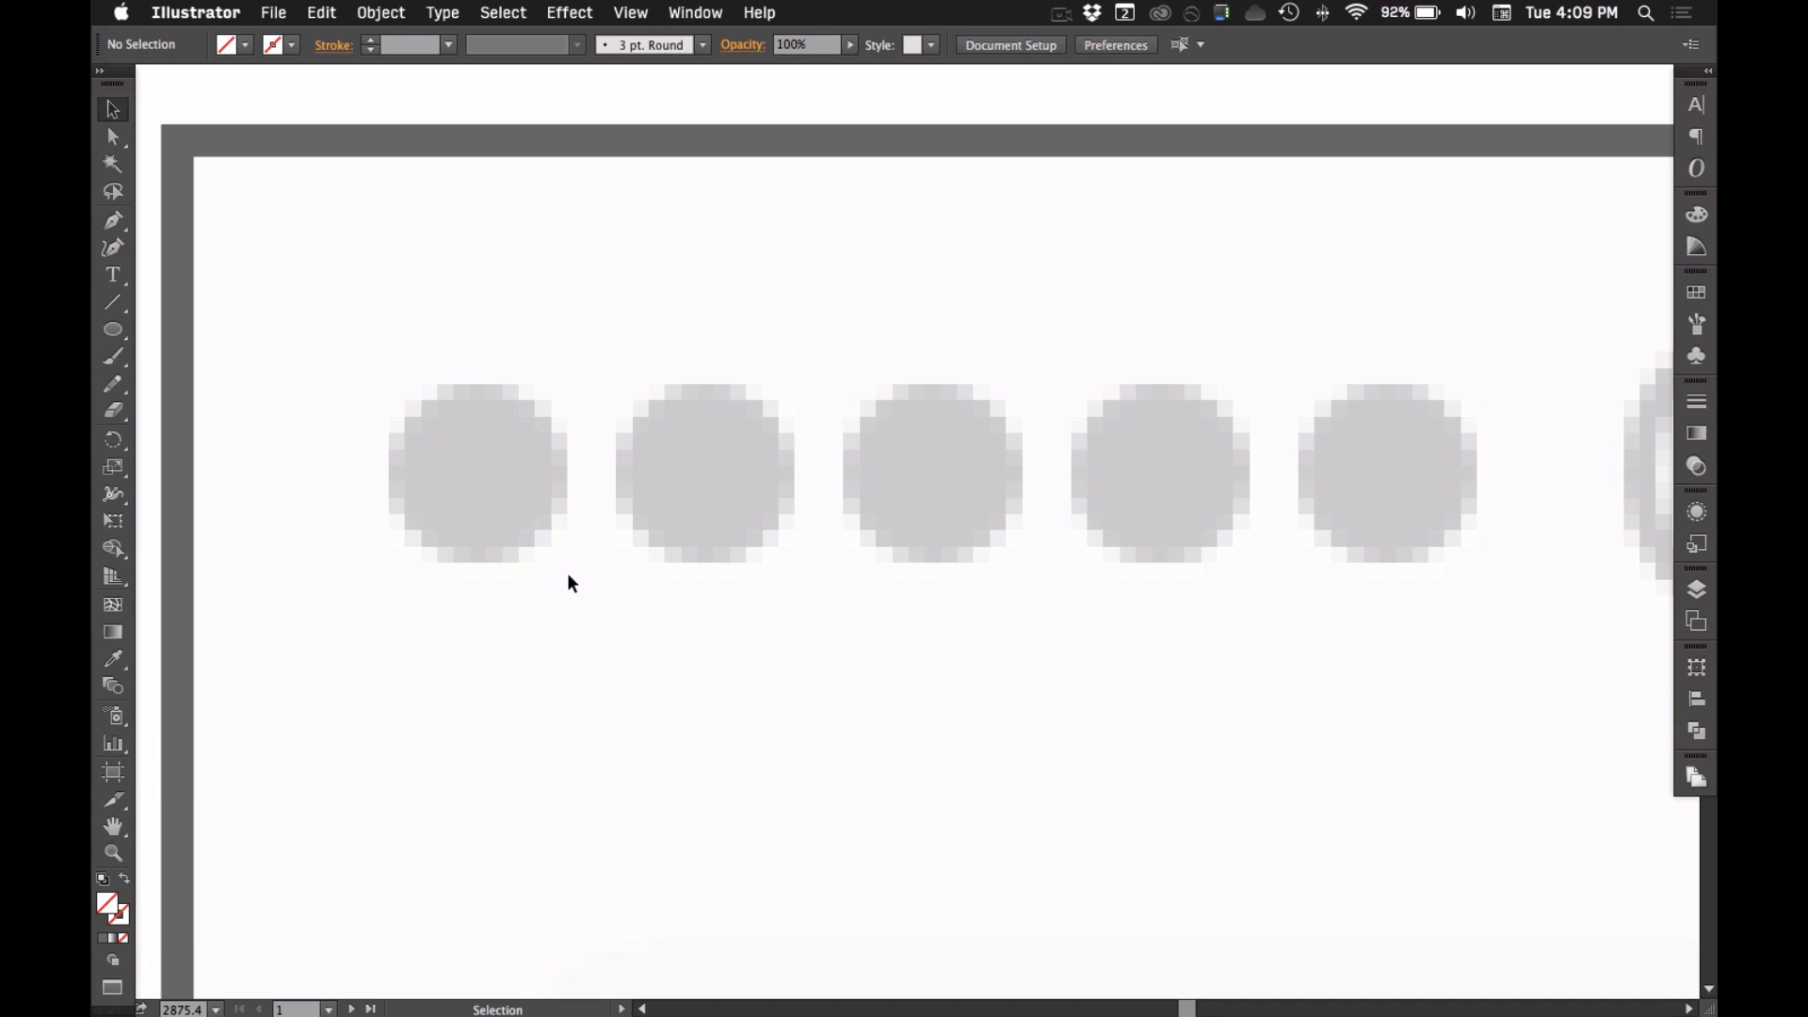
- Try a 5 × 5 px ellipse on the first signal dot, and undo its placement and creation
{"action": "key", "text": "l"}
{"action": "left_click", "coordinate": [572, 584]}
{"action": "type", "text": "j5"}
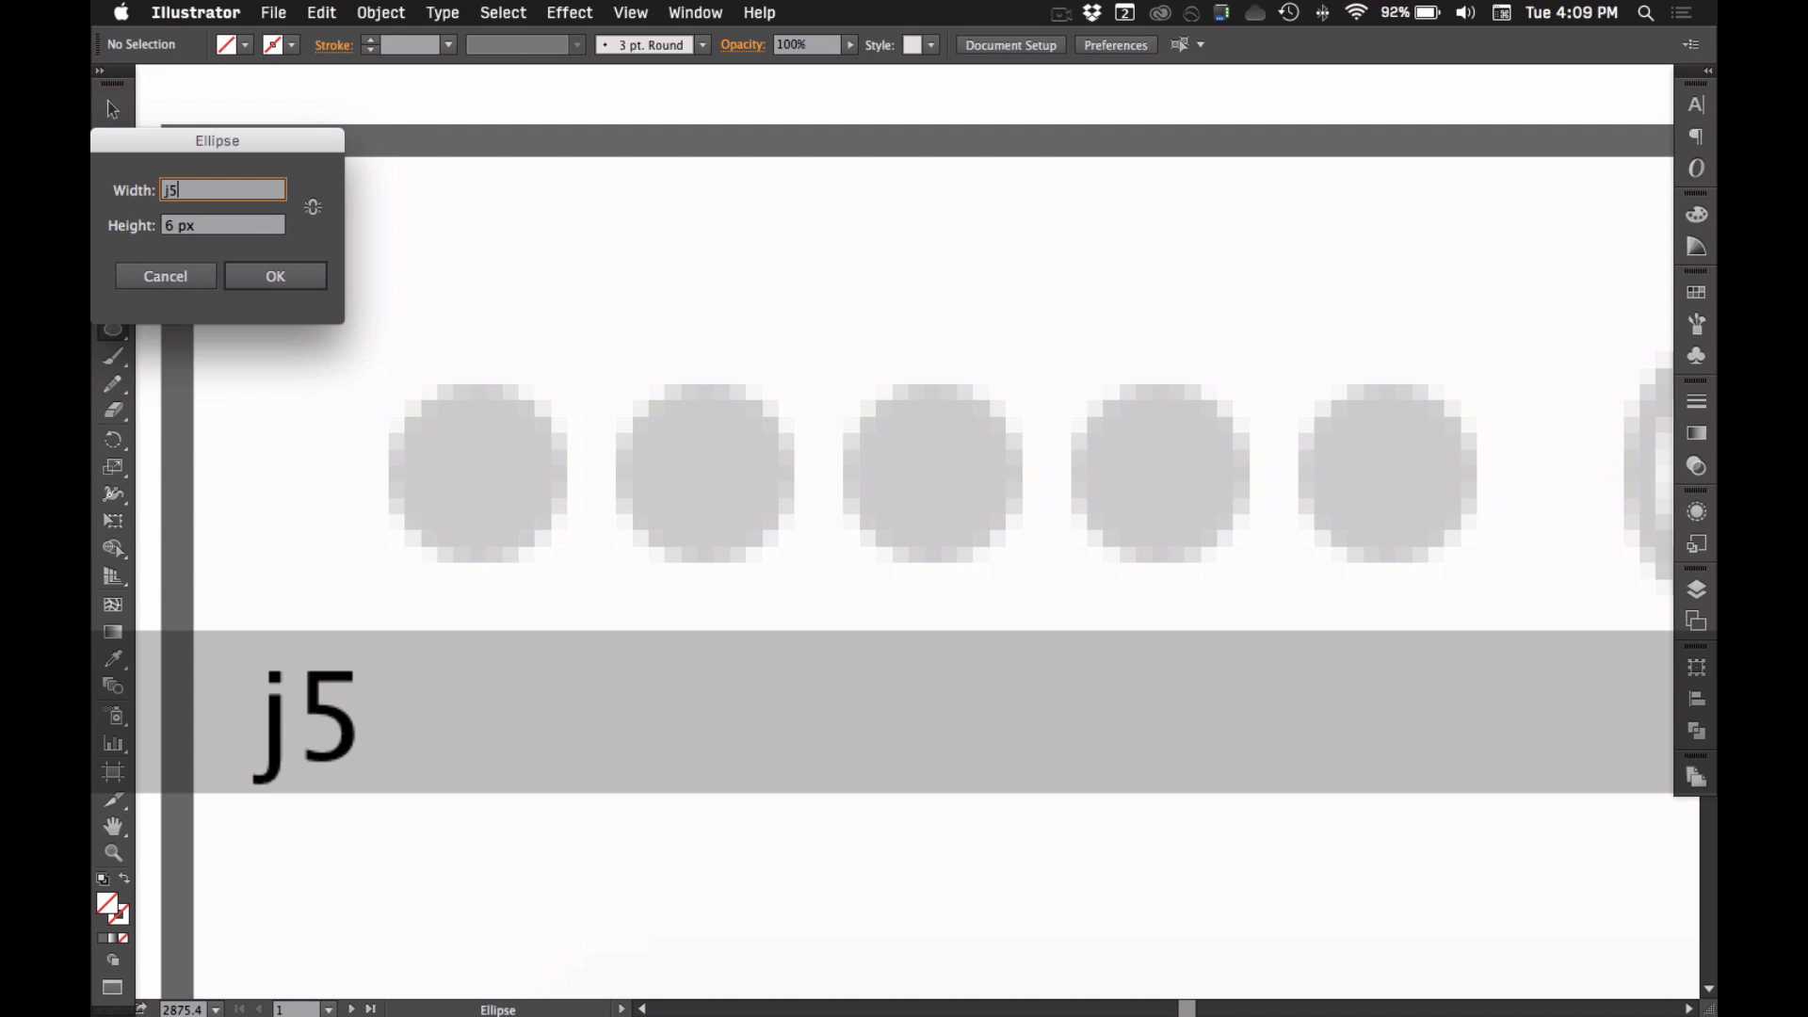
{"action": "type", "text": "55"}
{"action": "key", "text": "Return"}
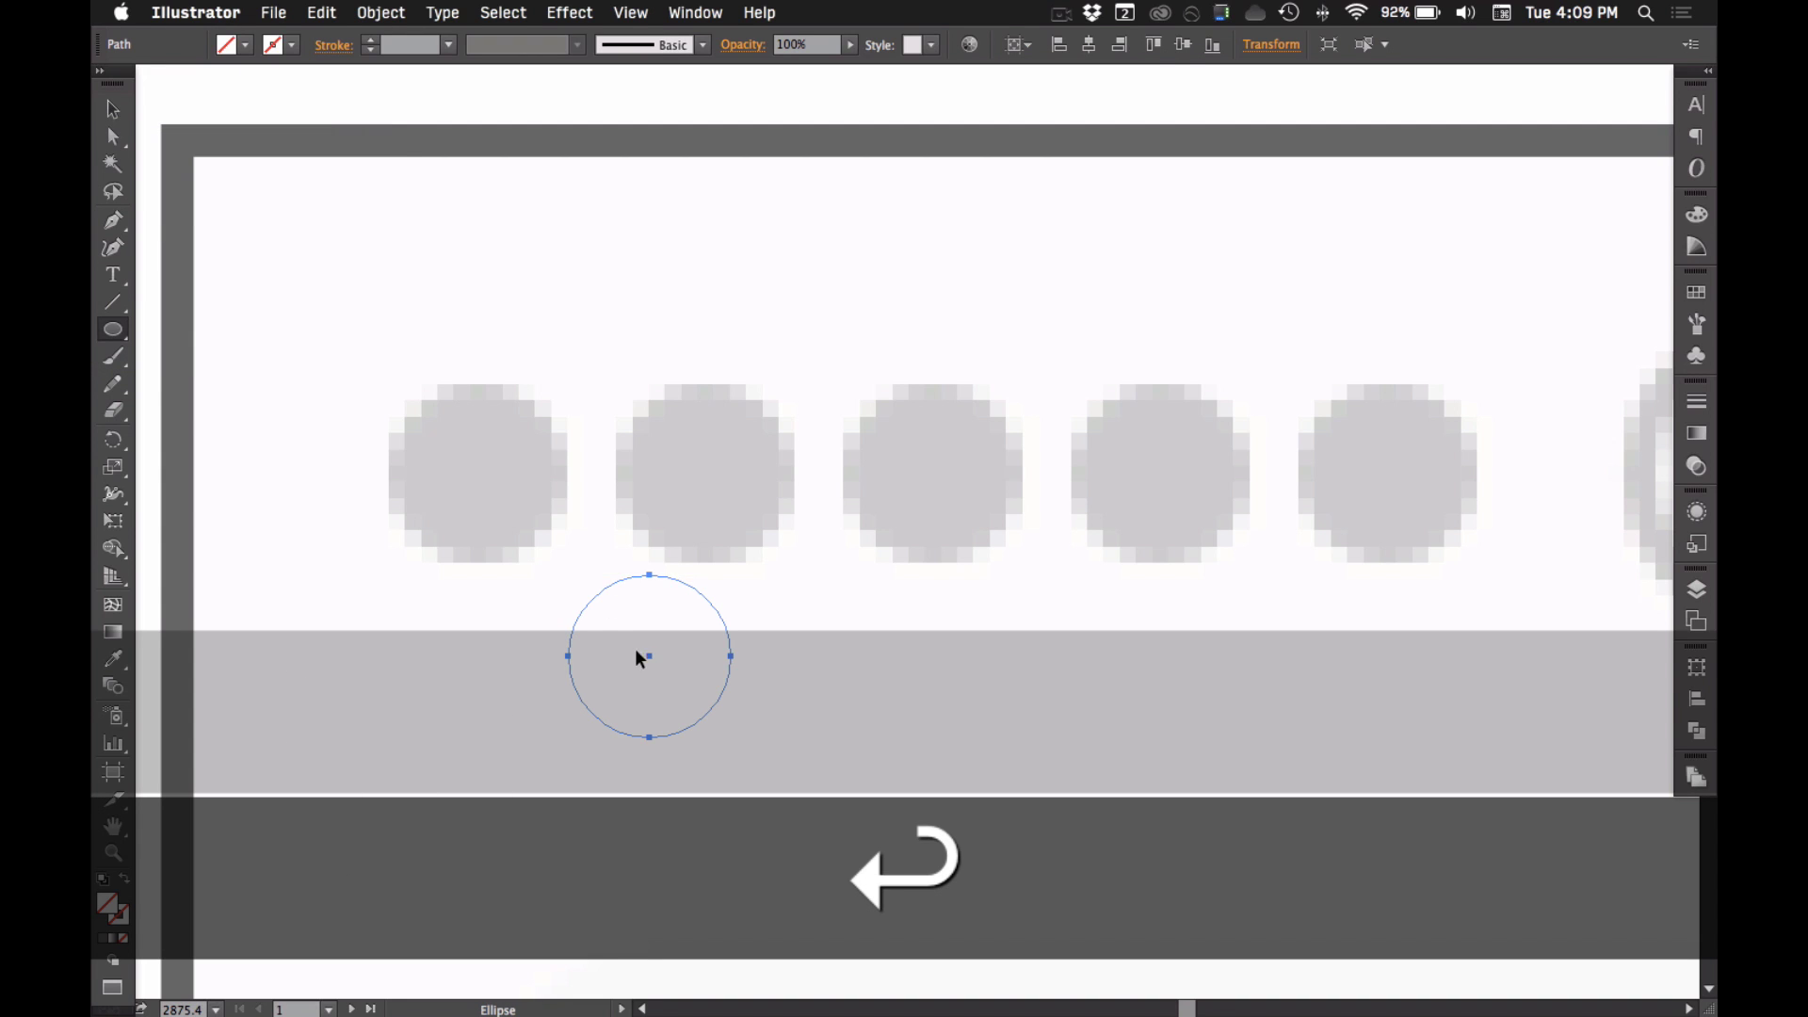
{"action": "key", "text": "v"}
{"action": "left_click_drag", "start_coordinate": [589, 606], "coordinate": [398, 416]}
{"action": "key", "text": "super+z"}
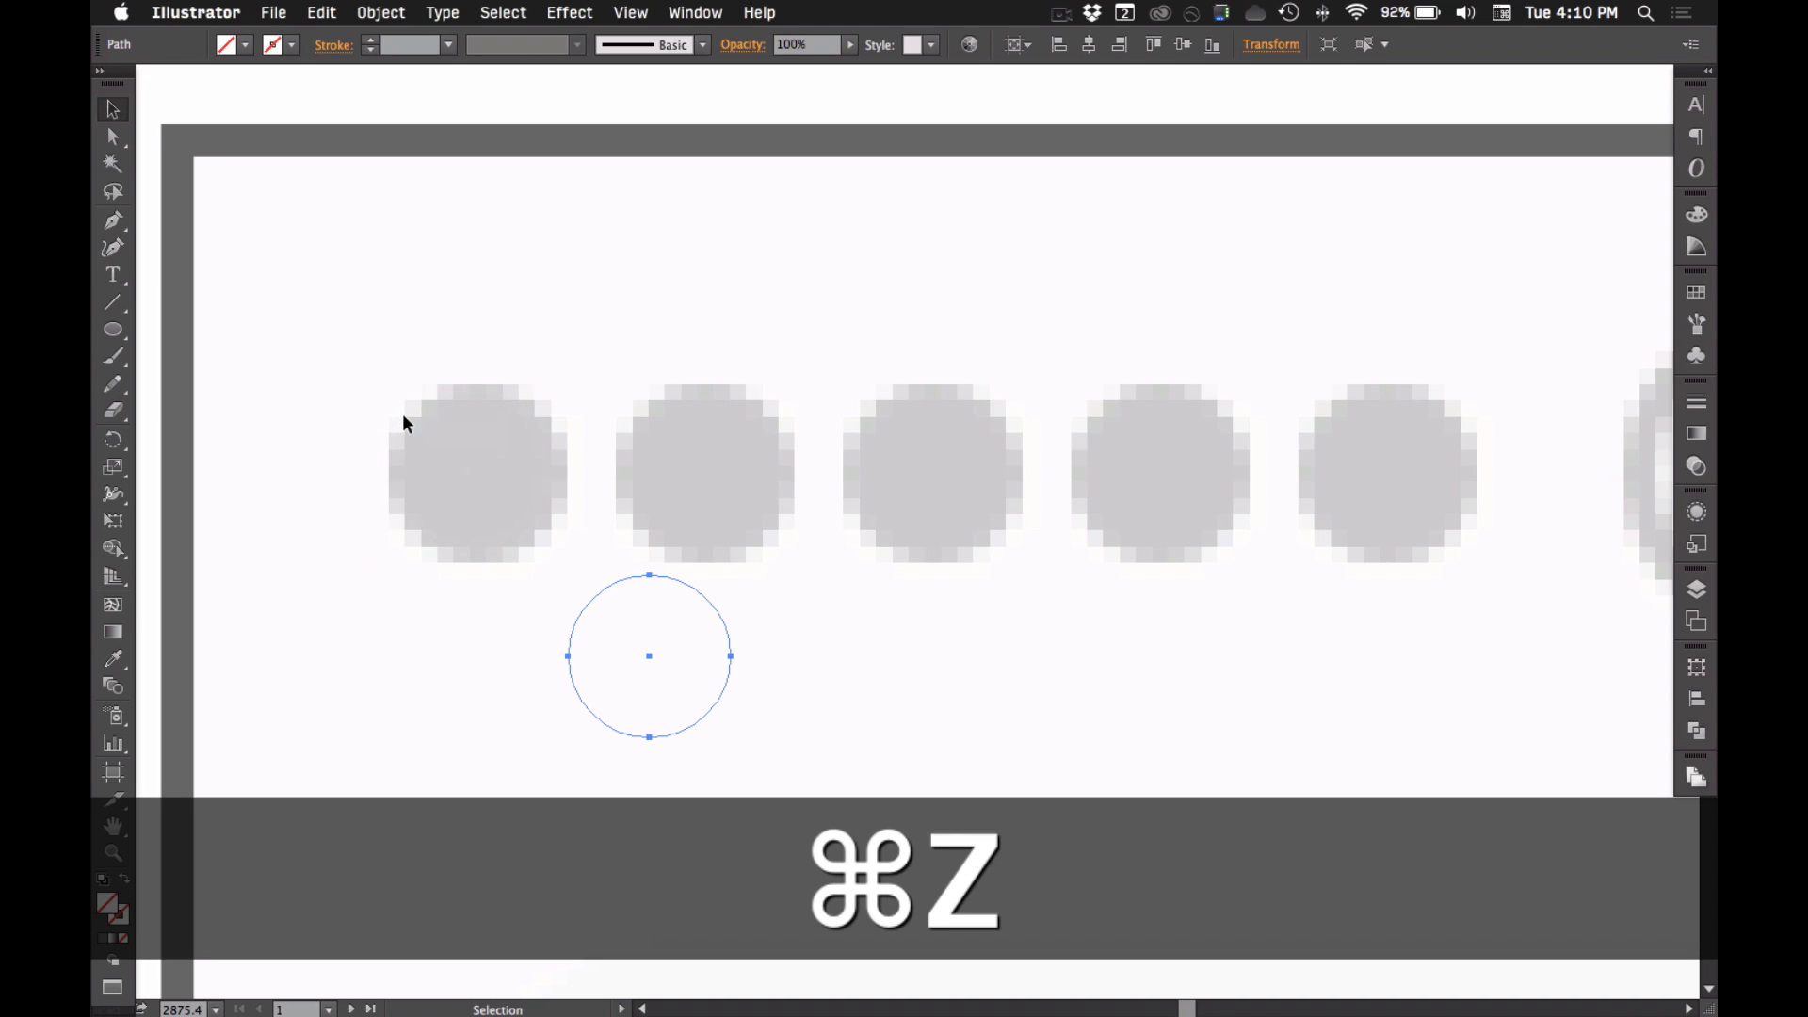
{"action": "key", "text": "super+z"}
- Create a 6 × 6 px circle filled with #666666, place it over the first signal dot and check its dimensions
{"action": "key", "text": "comma"}
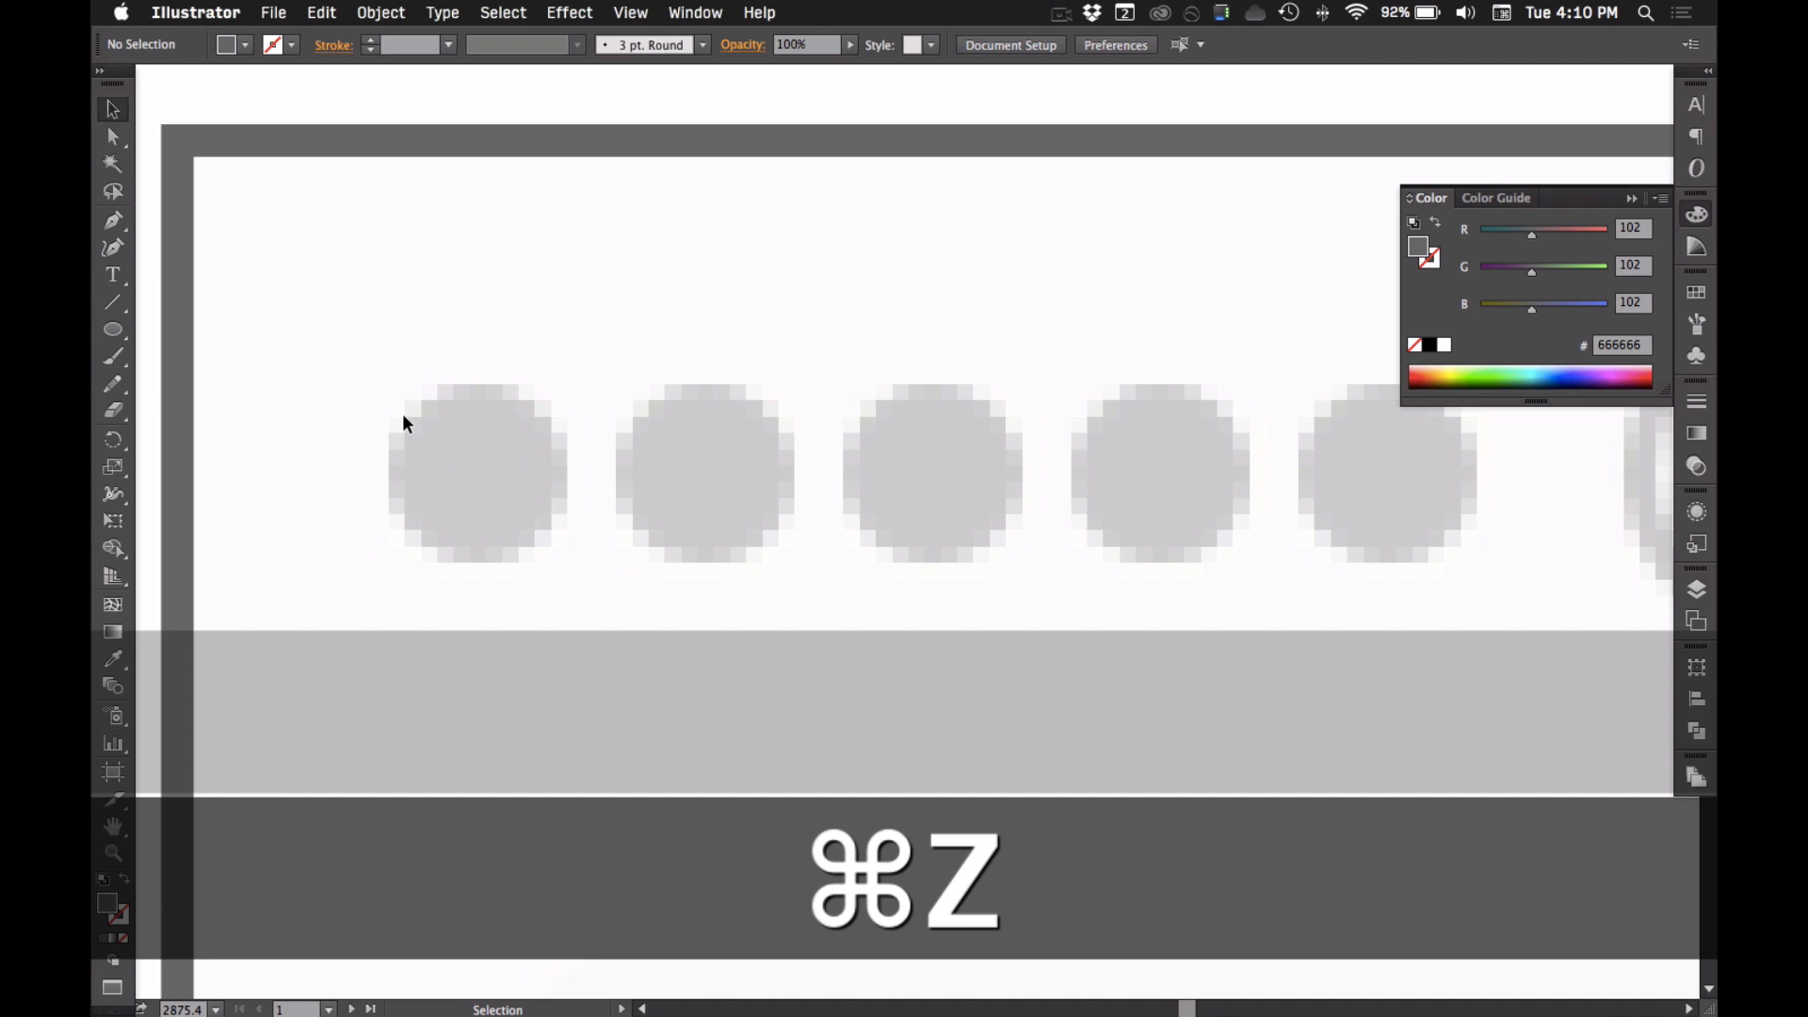
{"action": "key", "text": "l"}
{"action": "left_click", "coordinate": [453, 410]}
{"action": "type", "text": "66"}
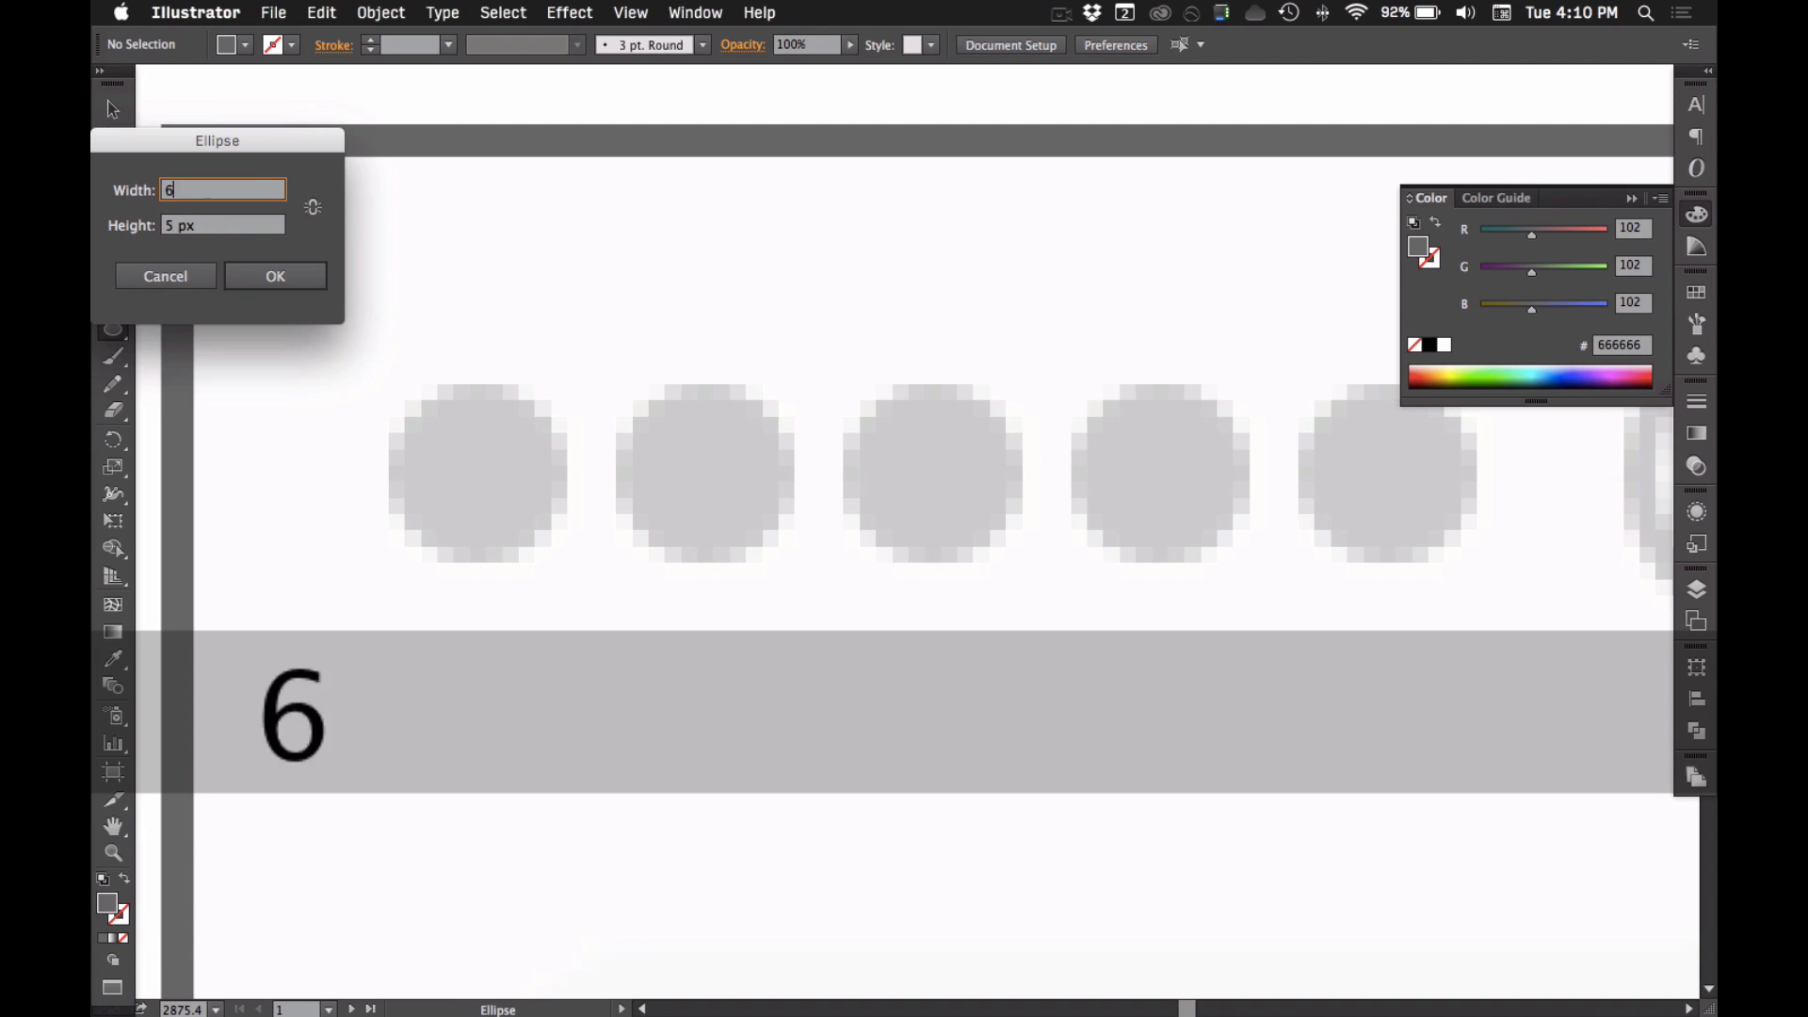
{"action": "key", "text": "Return"}
{"action": "key", "text": "v"}
{"action": "left_click_drag", "start_coordinate": [527, 445], "coordinate": [393, 381]}
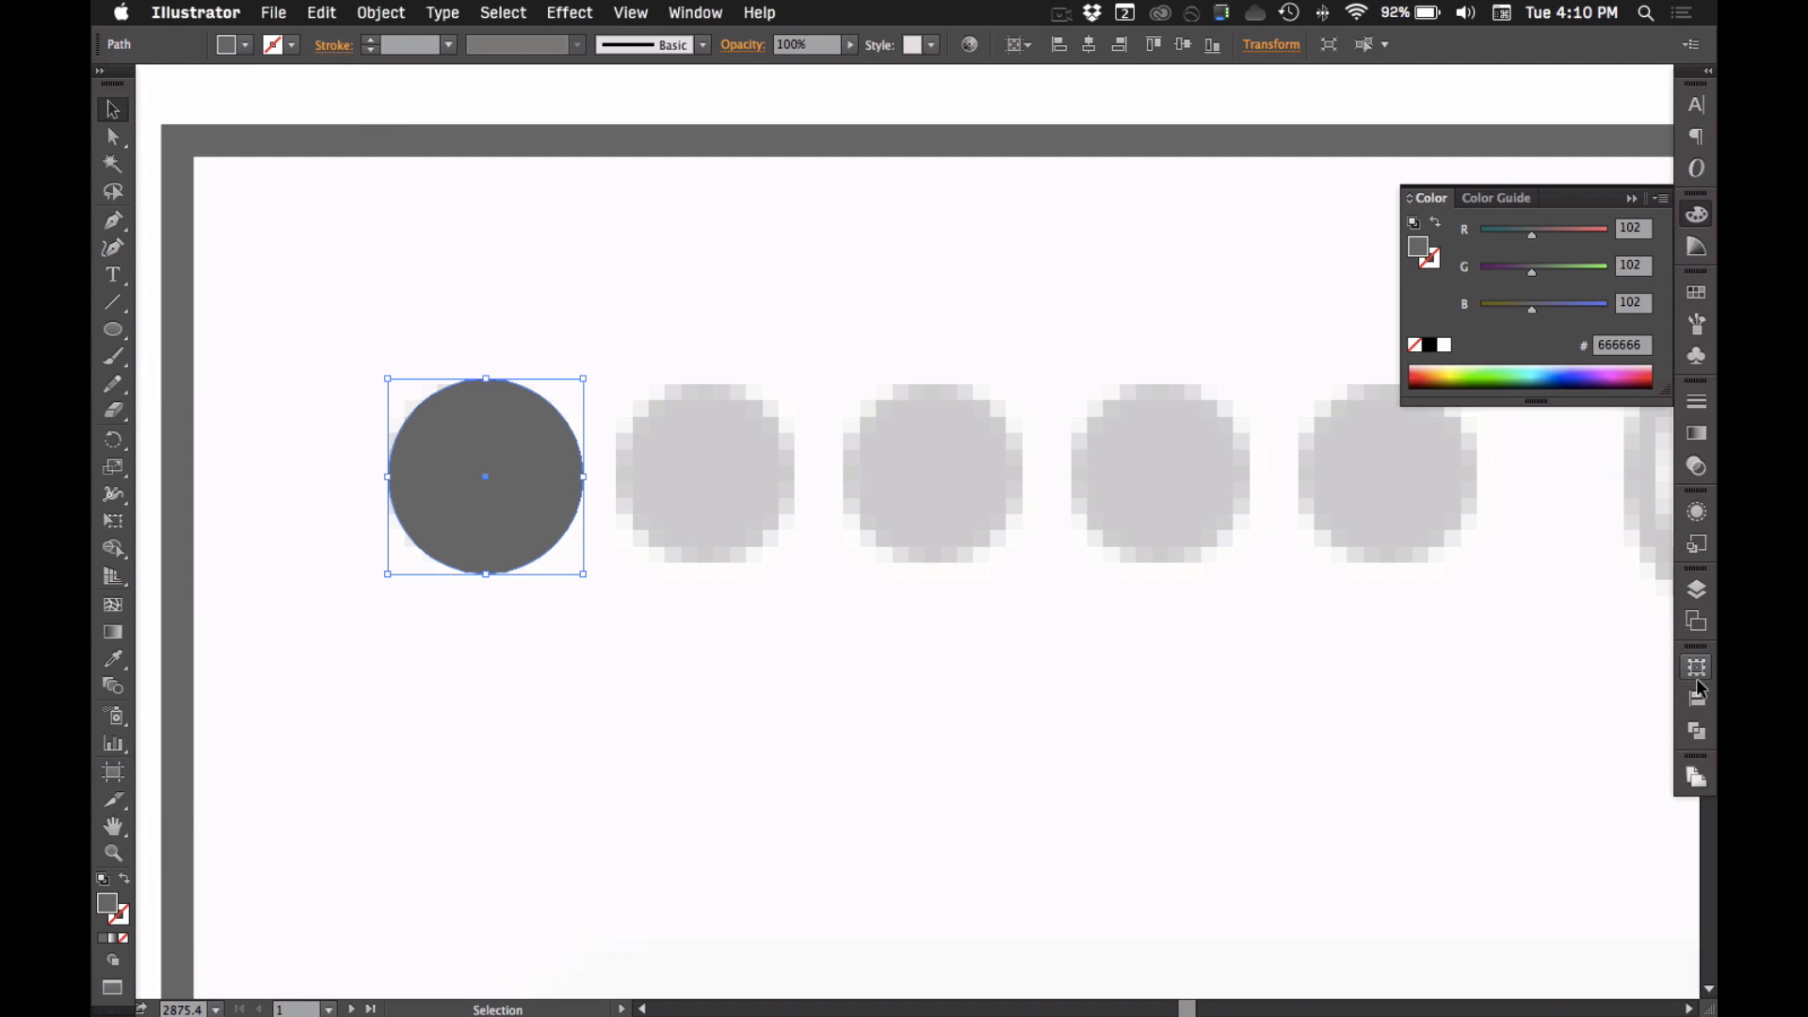
{"action": "left_click", "coordinate": [1692, 667]}
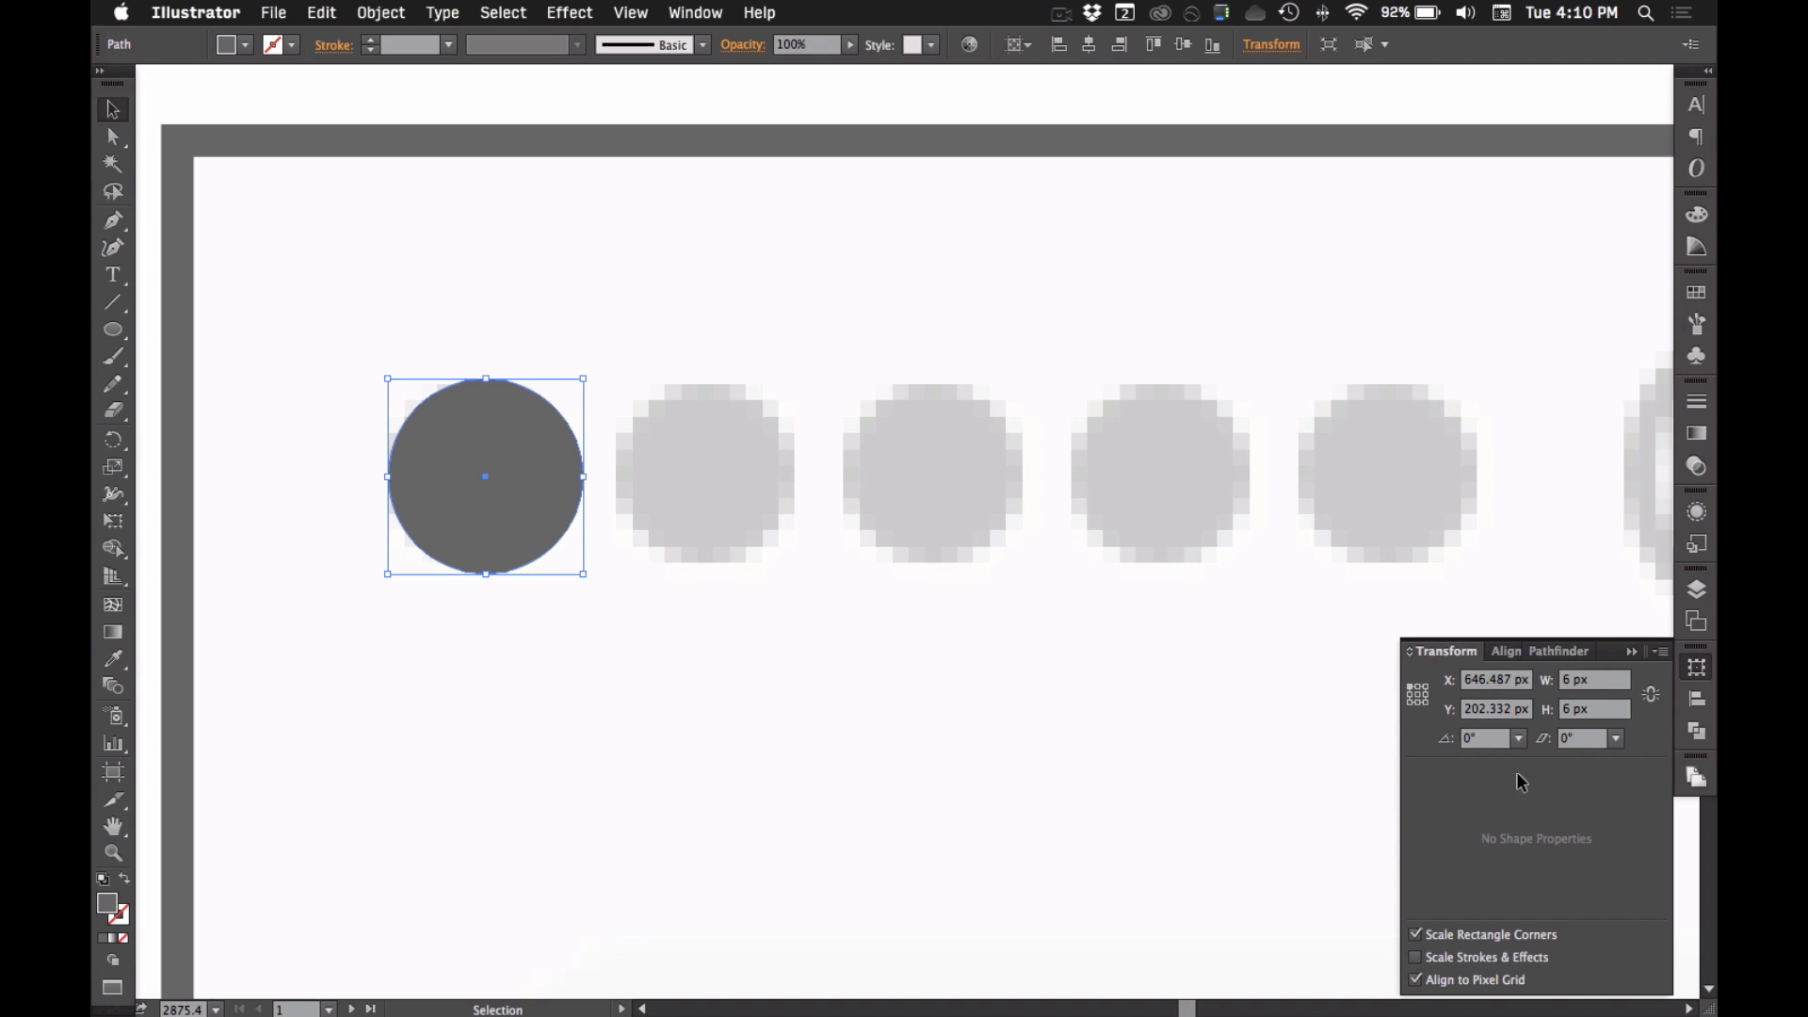
- Copy the grey circle onto the second signal dot and repeat the copy to cover the remaining three dots
{"action": "left_click_drag", "start_coordinate": [450, 441], "coordinate": [675, 453]}
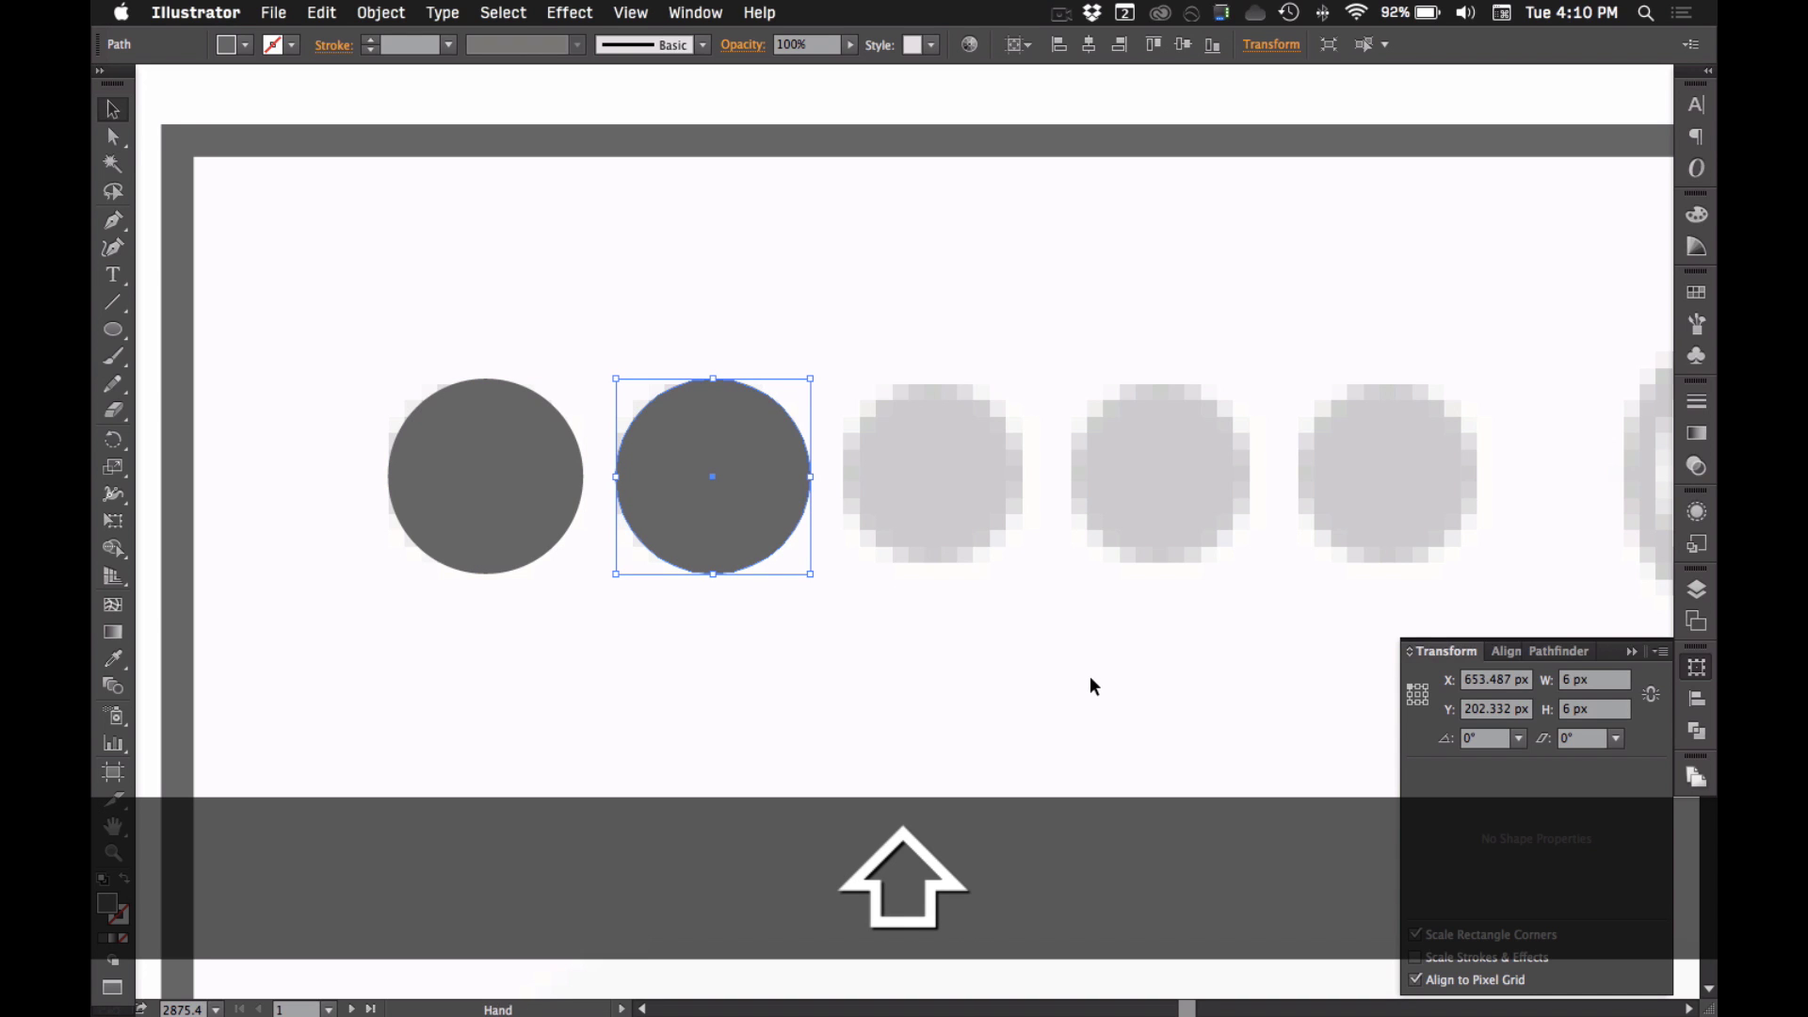
{"action": "scroll", "coordinate": [1000, 680], "scroll_direction": "right", "scroll_amount": 2}
{"action": "key", "text": "super+d"}
{"action": "key", "text": "super+d"}
{"action": "key", "text": "super+d"}
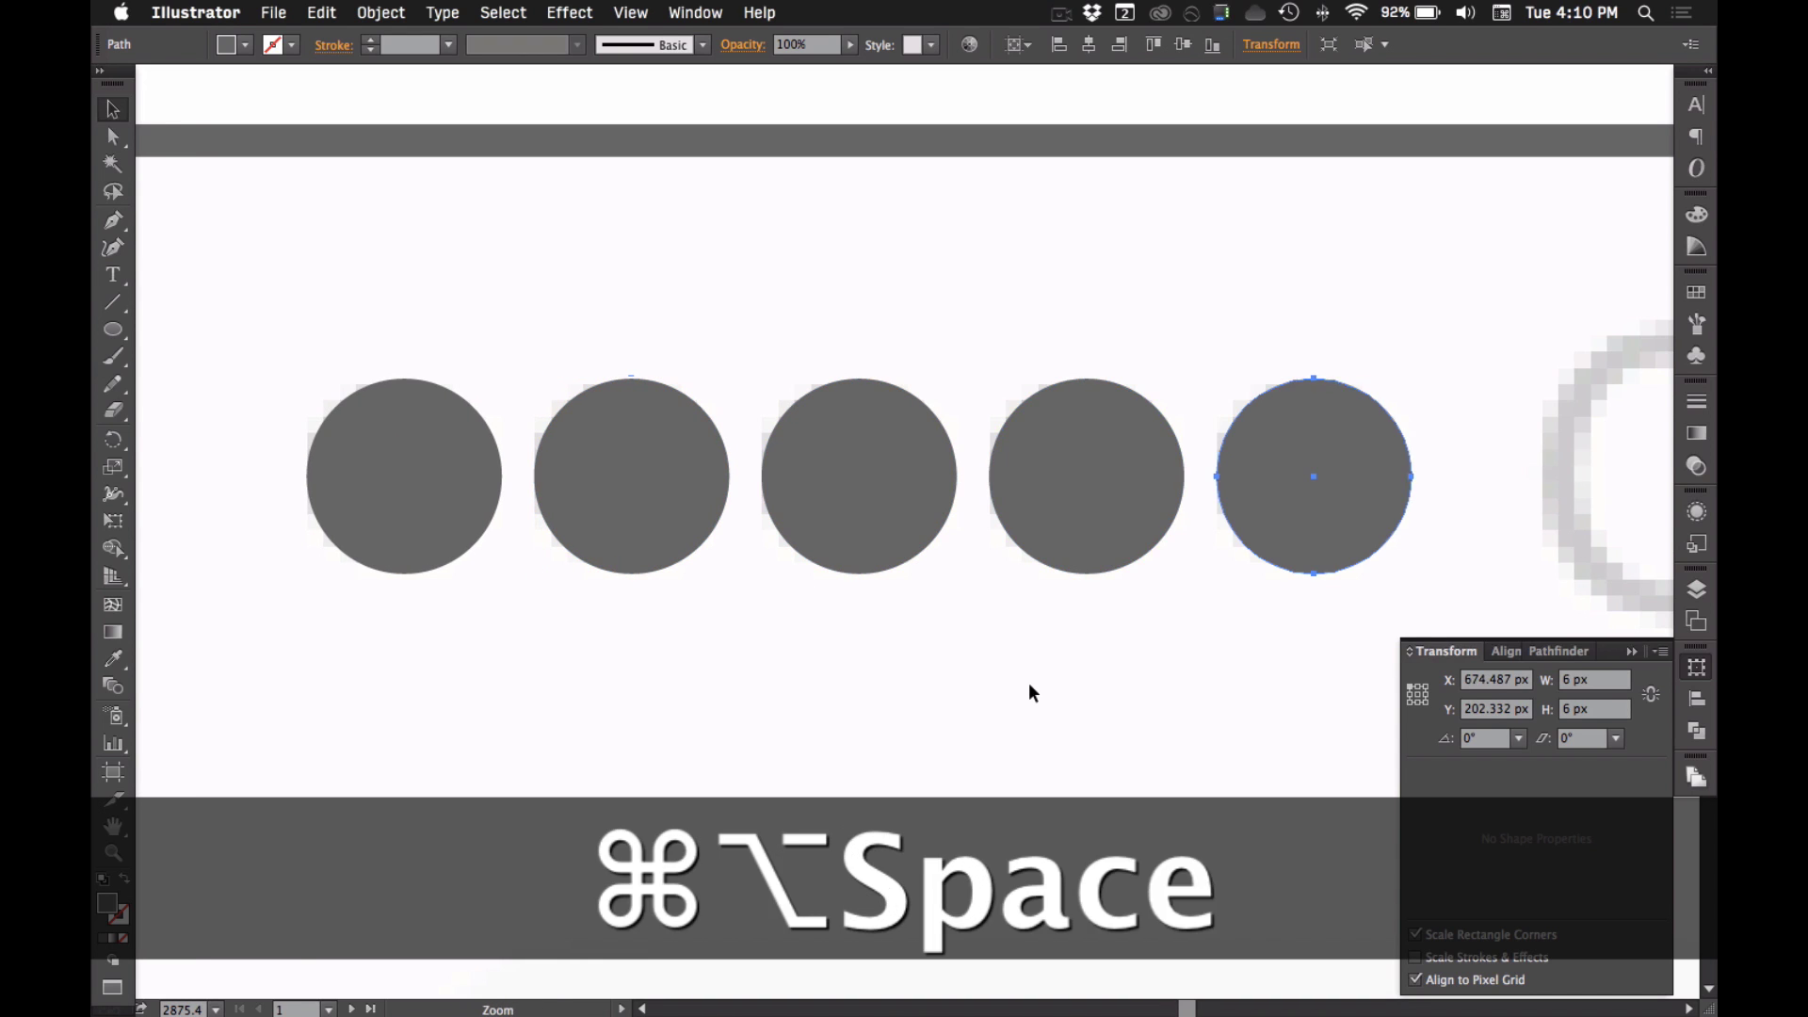
{"action": "left_click", "coordinate": [1028, 682], "text": "alt+super"}
{"action": "left_click", "coordinate": [1029, 681], "text": "alt+super"}
{"action": "left_click", "coordinate": [1028, 681], "text": "alt+super"}
{"action": "left_click_drag", "start_coordinate": [853, 590], "coordinate": [619, 864]}
{"action": "left_click", "coordinate": [895, 783]}
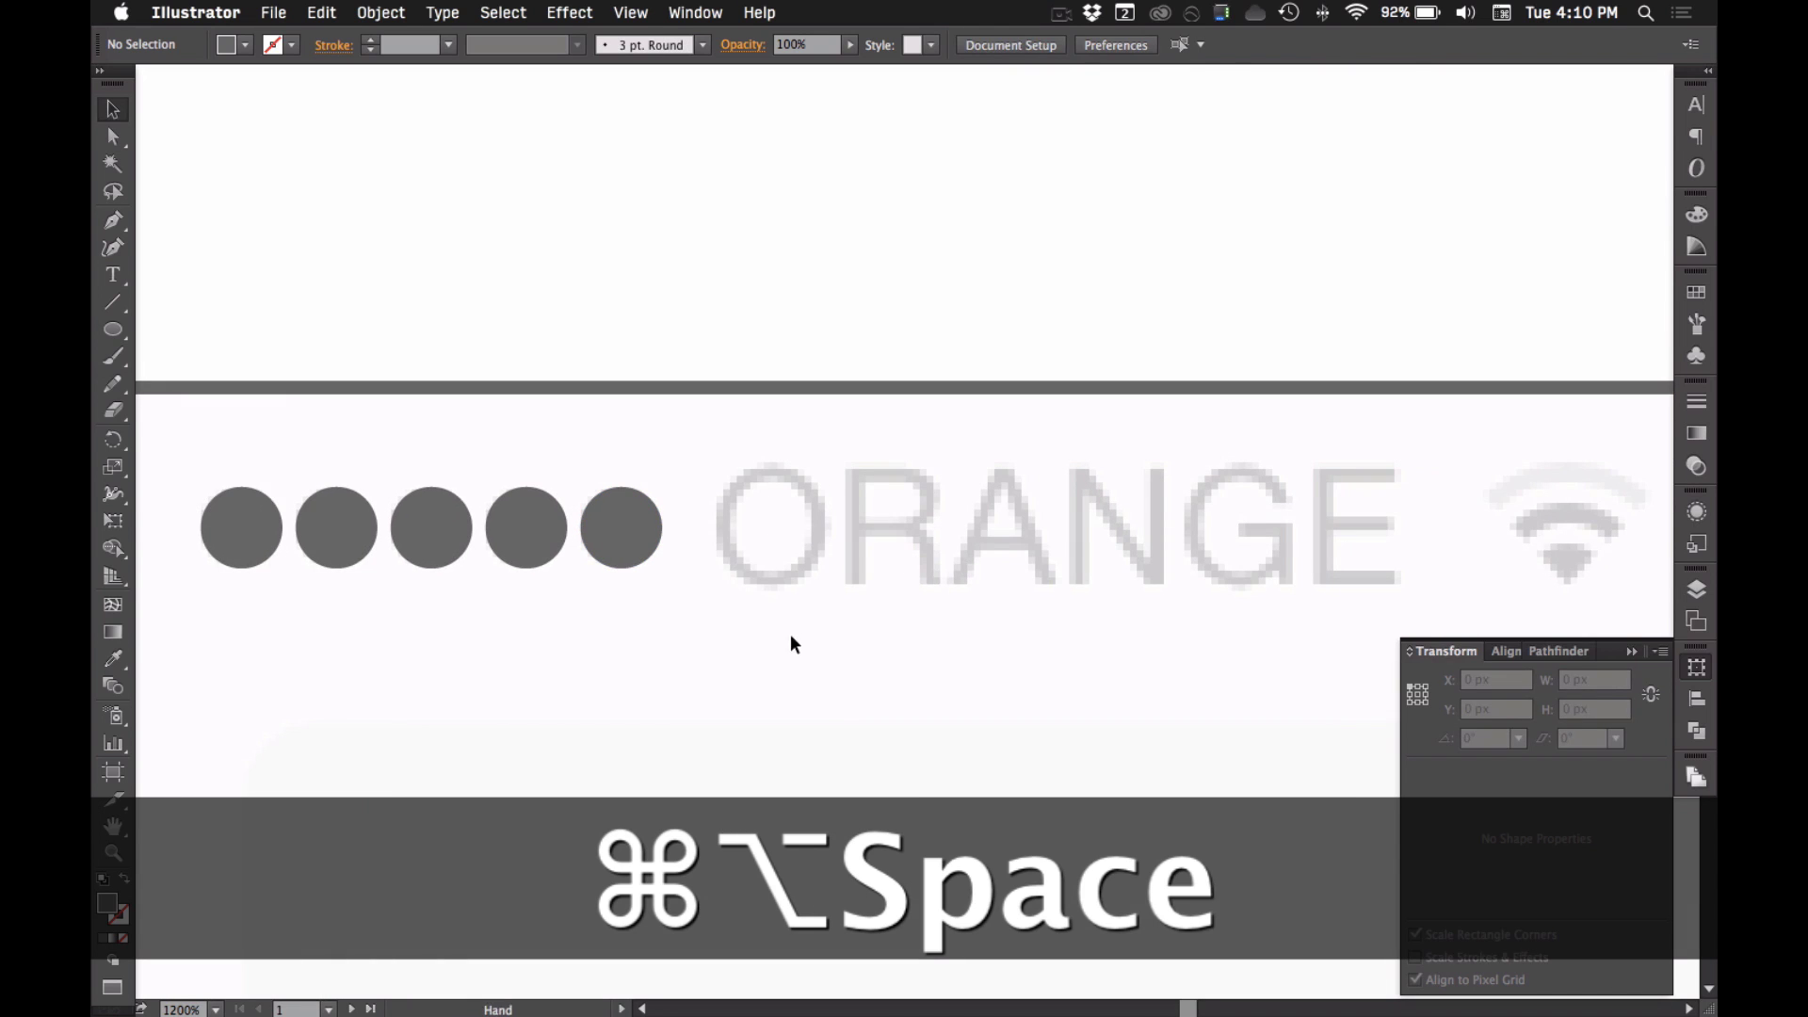
- Add the carrier label "MDS" over the ORANGE text in the status bar
{"action": "key", "text": "t"}
{"action": "left_click", "coordinate": [973, 627]}
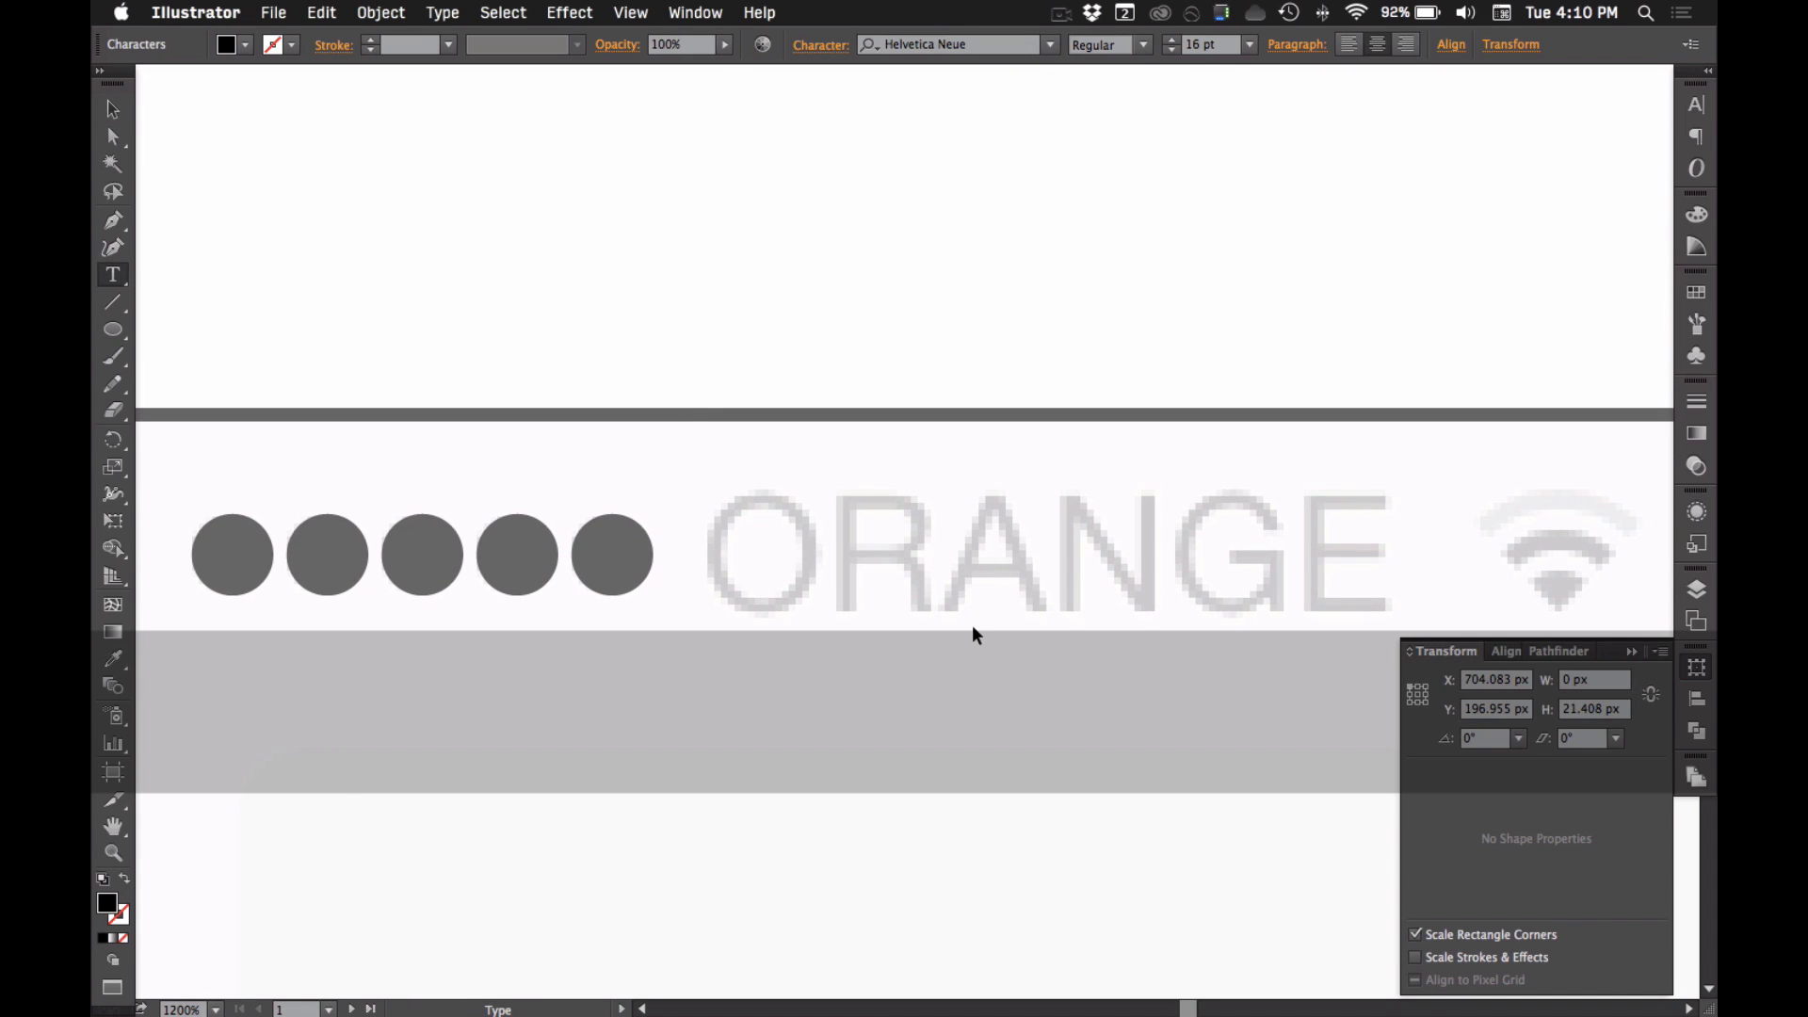
{"action": "type", "text": "MDS"}
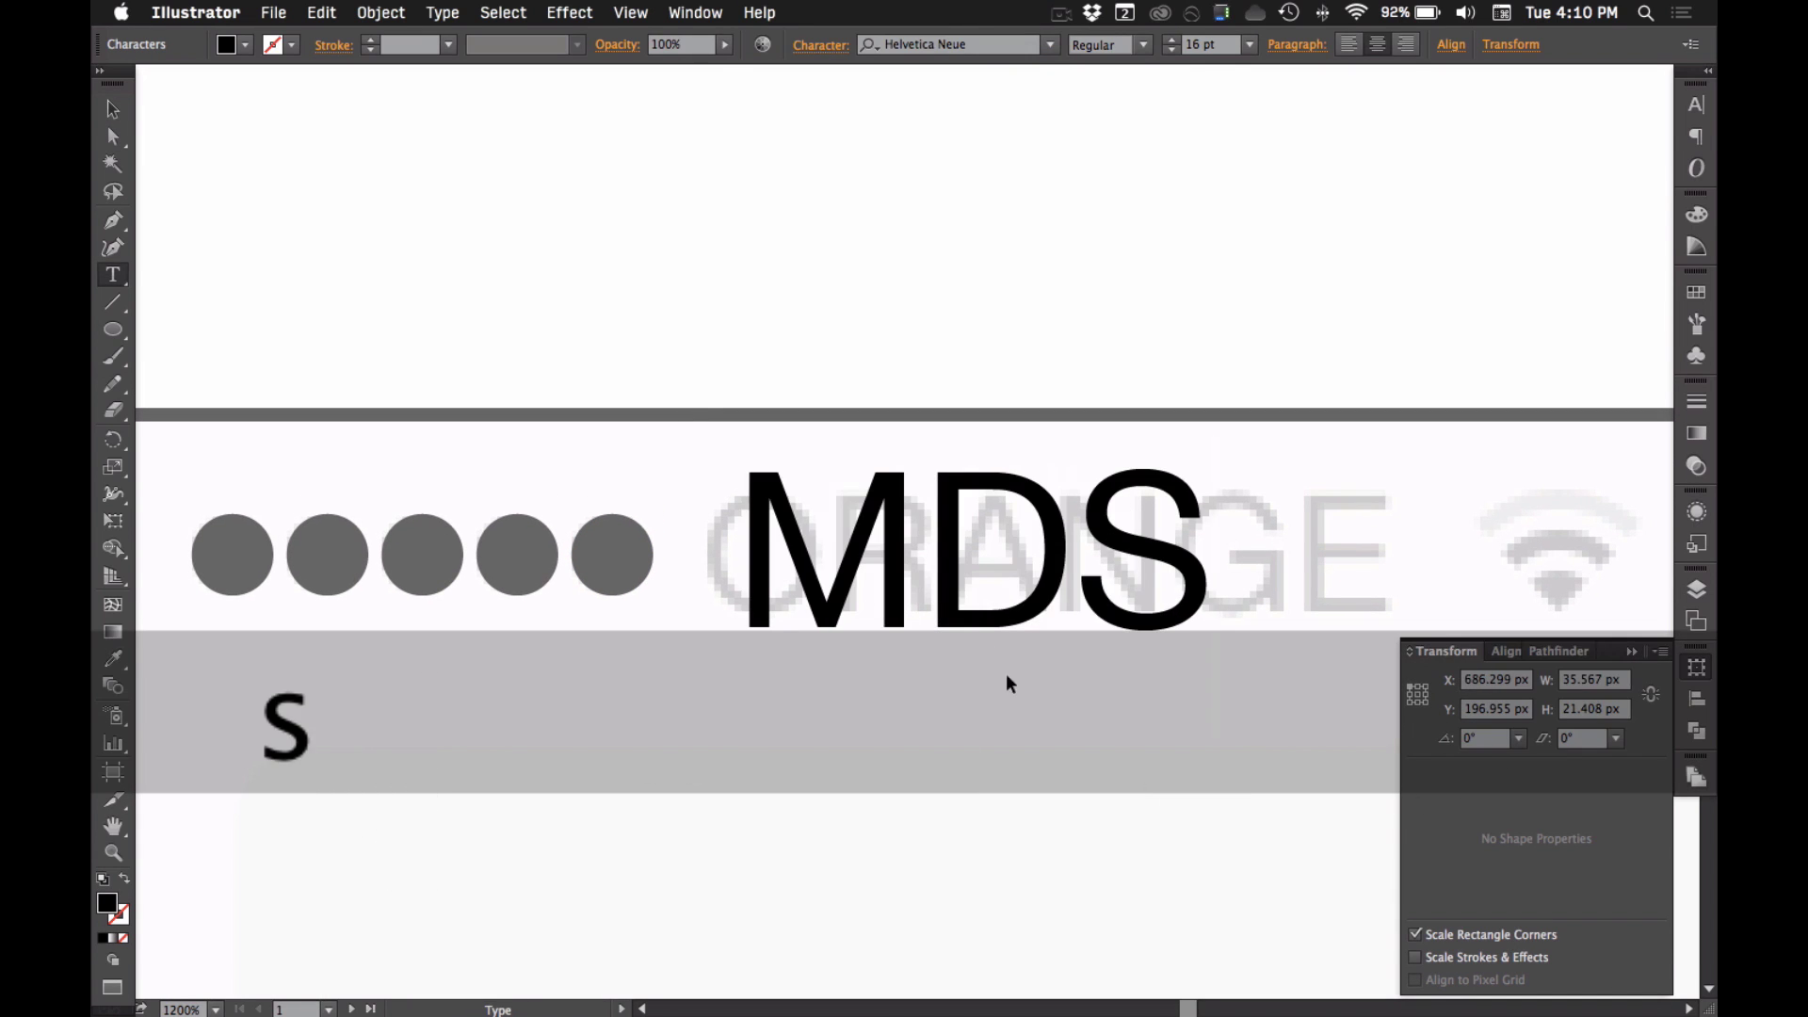
{"action": "left_click", "coordinate": [1013, 691], "text": "super"}
{"action": "key", "text": "v"}
{"action": "left_click_drag", "start_coordinate": [1020, 644], "coordinate": [920, 672]}
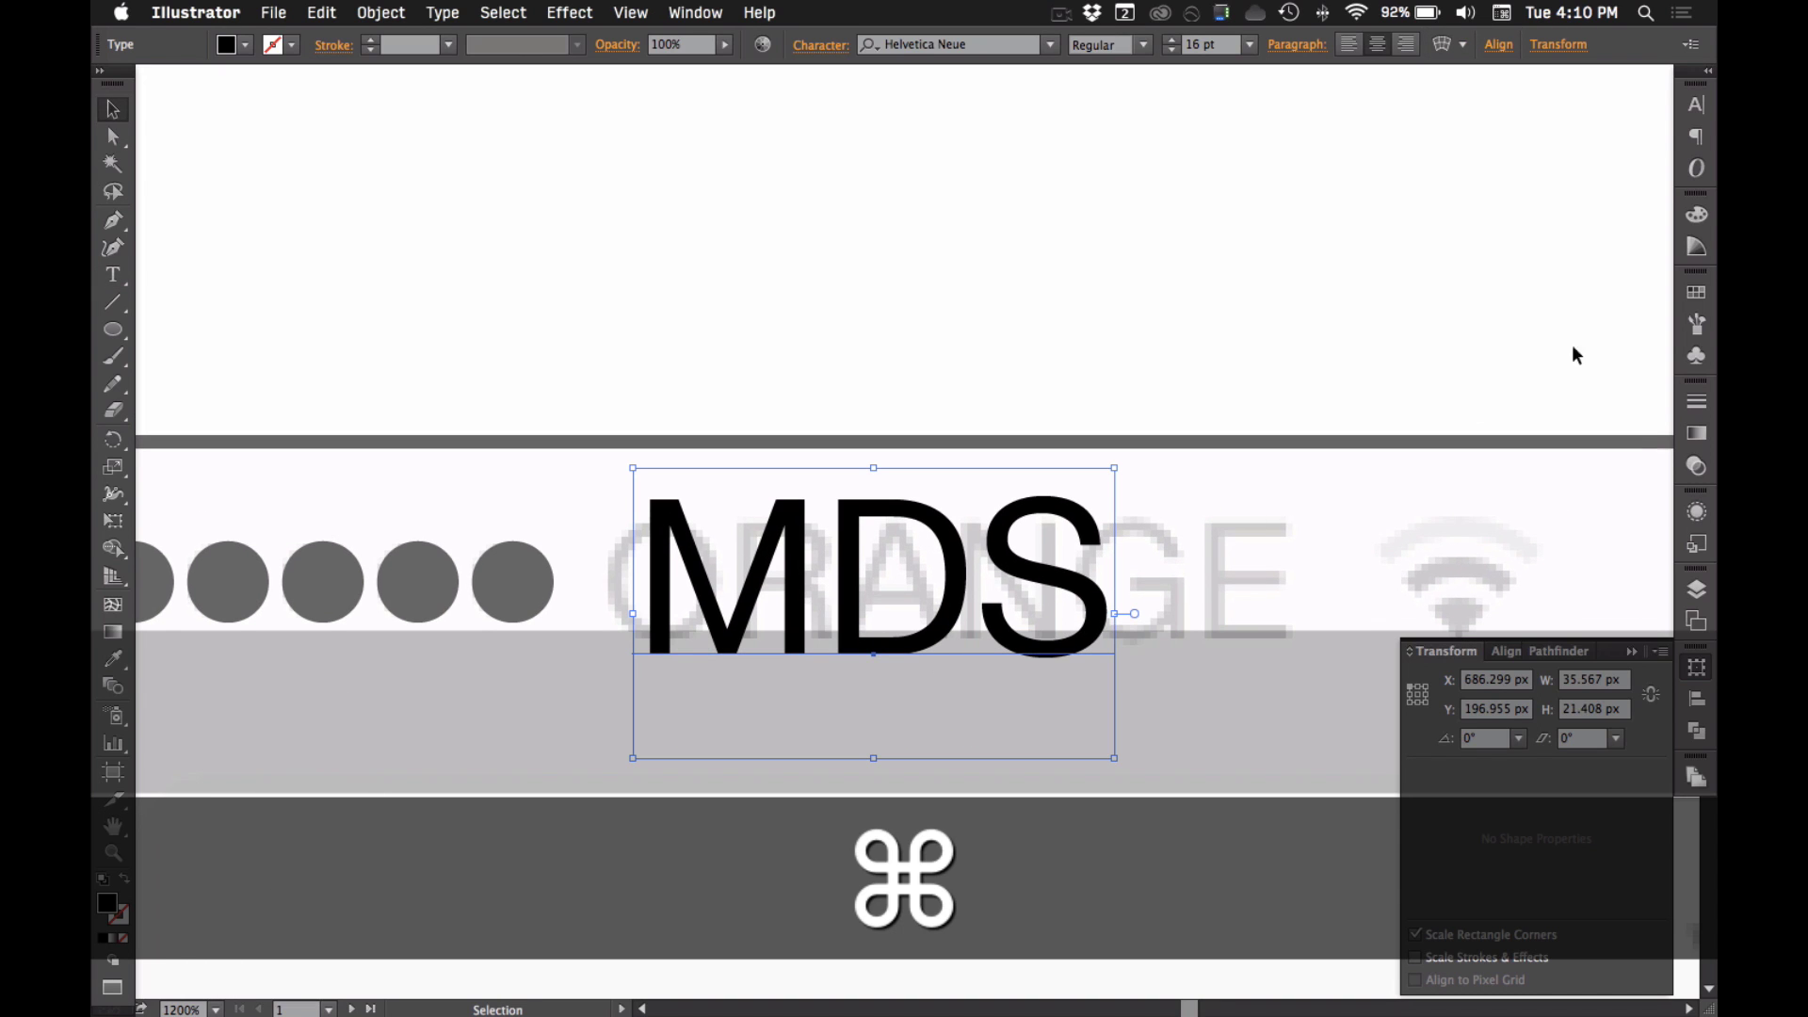
- Reduce the MDS label's font size to 12 pt and move it to the start of the ORANGE text
{"action": "left_click", "coordinate": [1696, 105]}
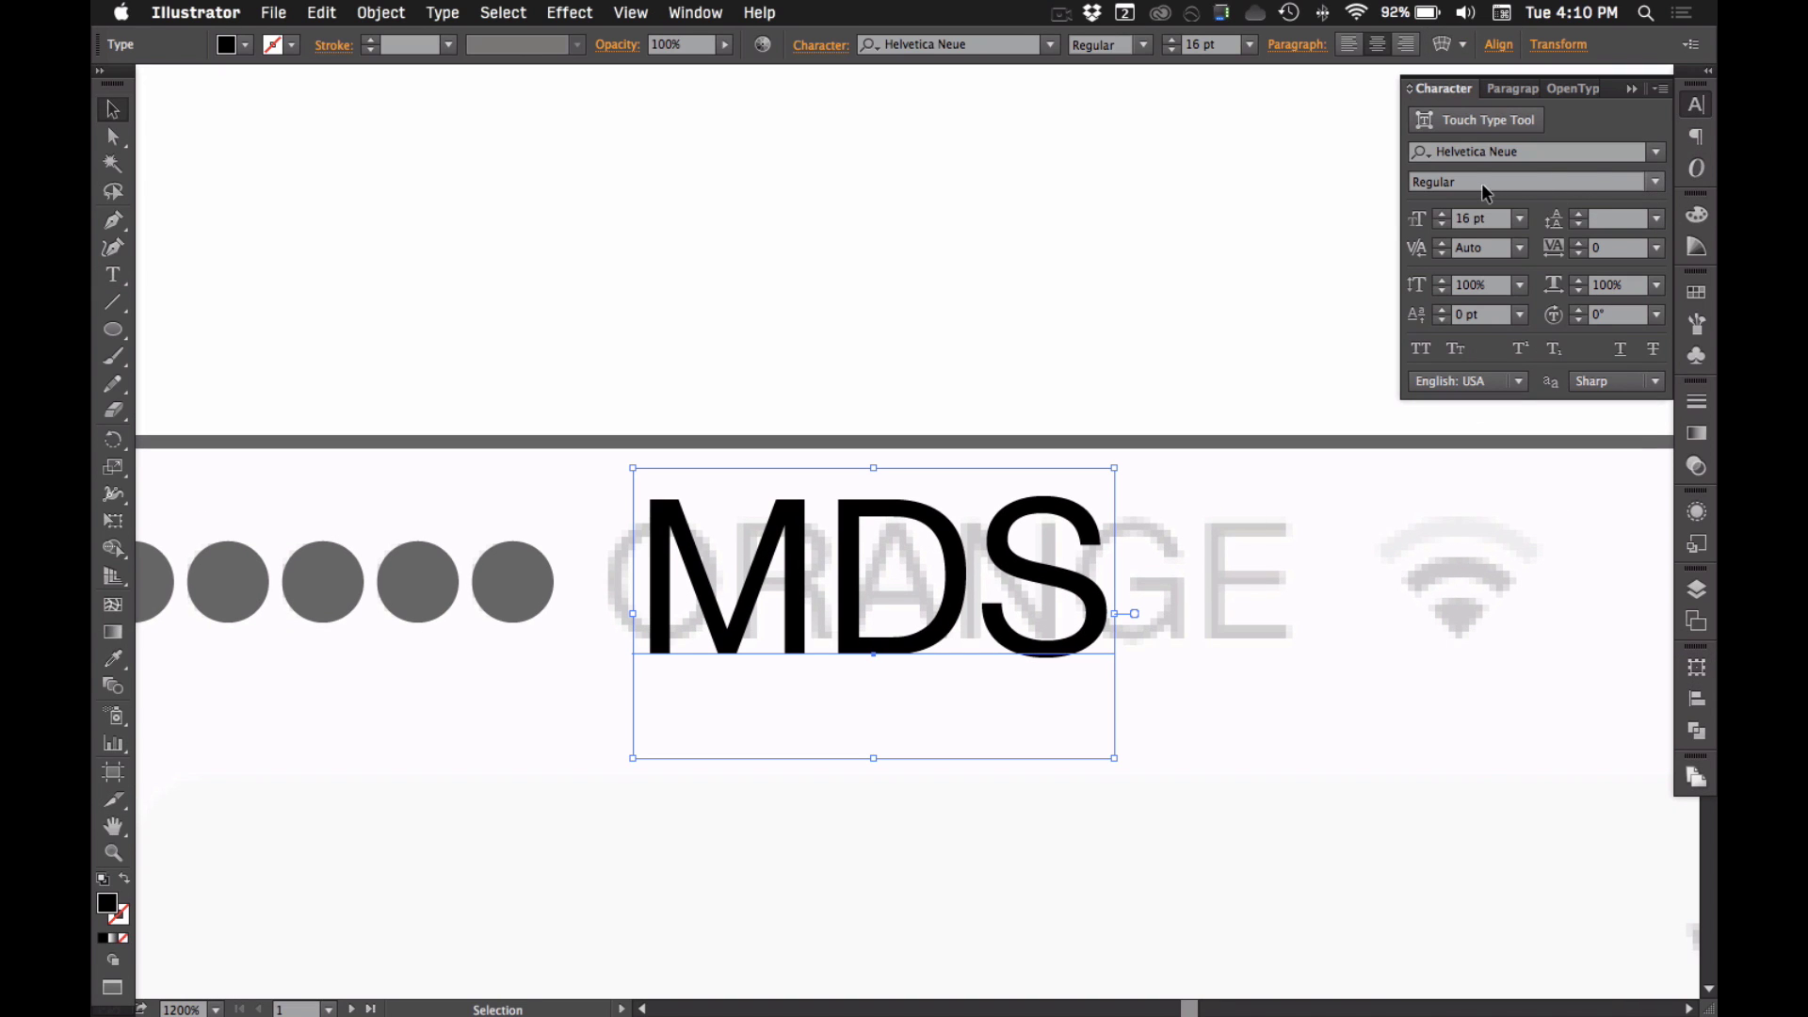
{"action": "left_click", "coordinate": [1443, 224]}
{"action": "left_click", "coordinate": [1443, 224]}
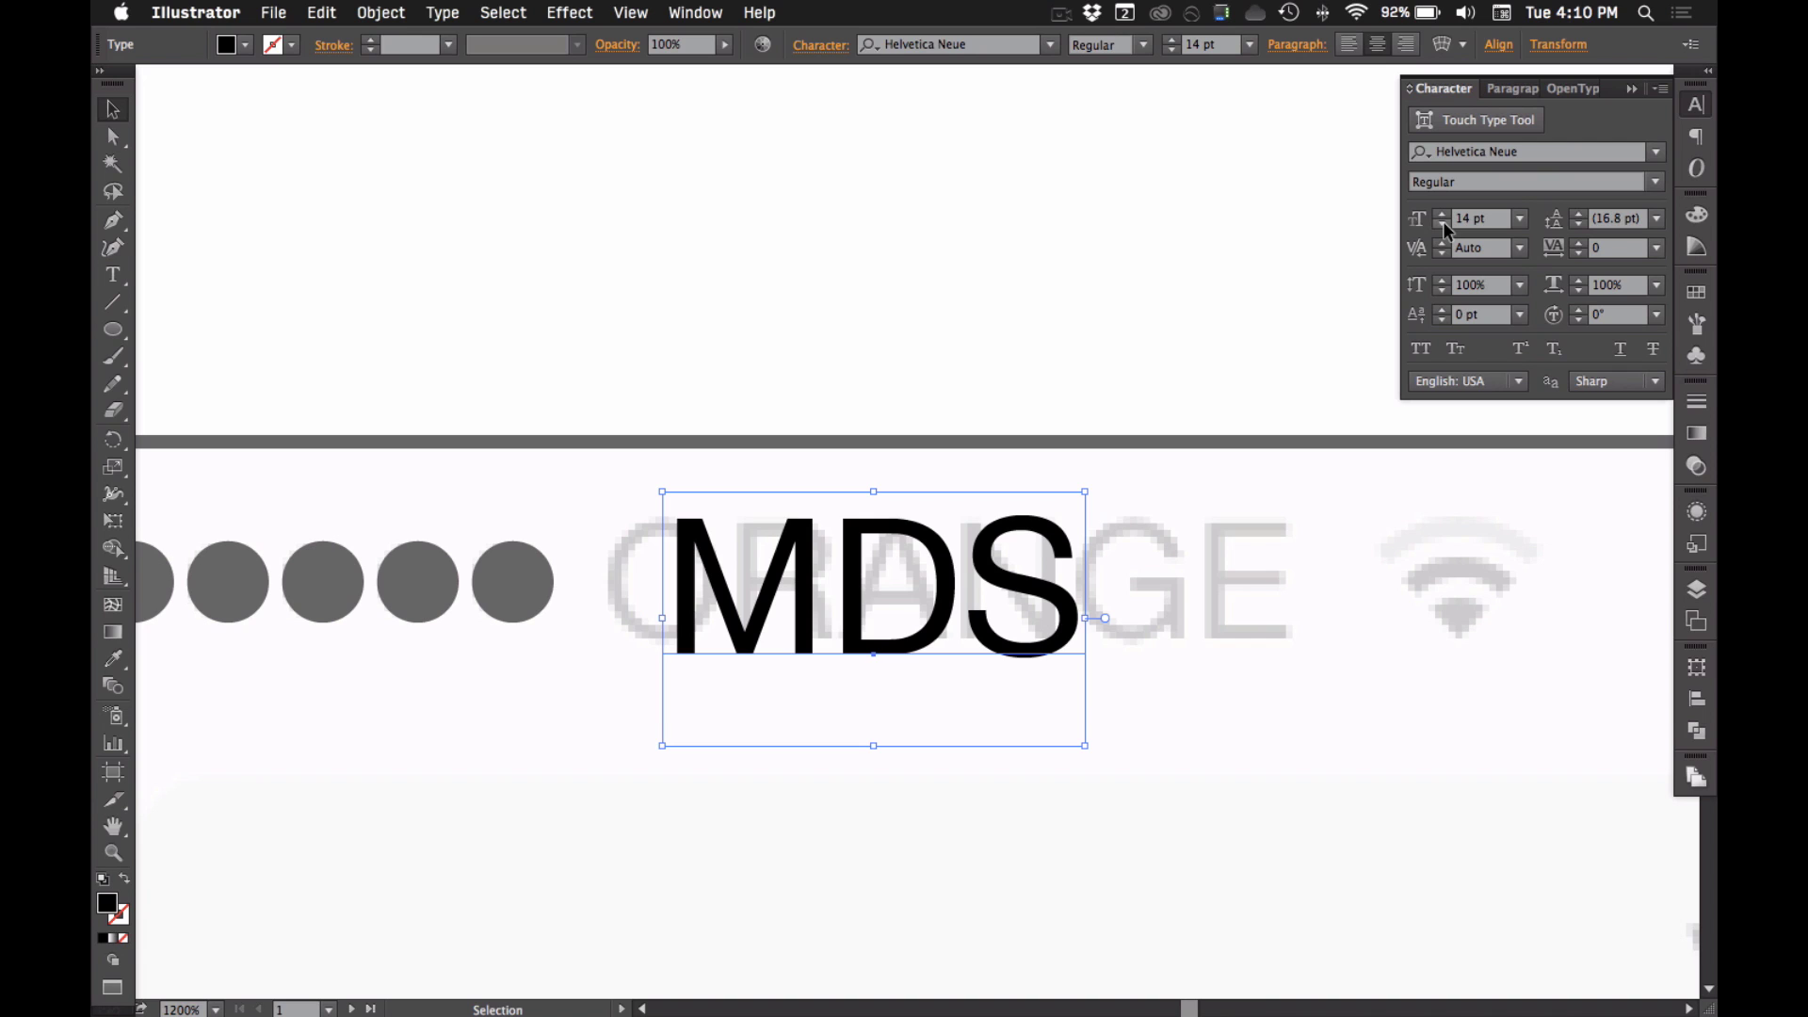
{"action": "left_click", "coordinate": [1442, 223]}
{"action": "left_click_drag", "start_coordinate": [880, 591], "coordinate": [870, 577]}
{"action": "left_click", "coordinate": [1441, 223]}
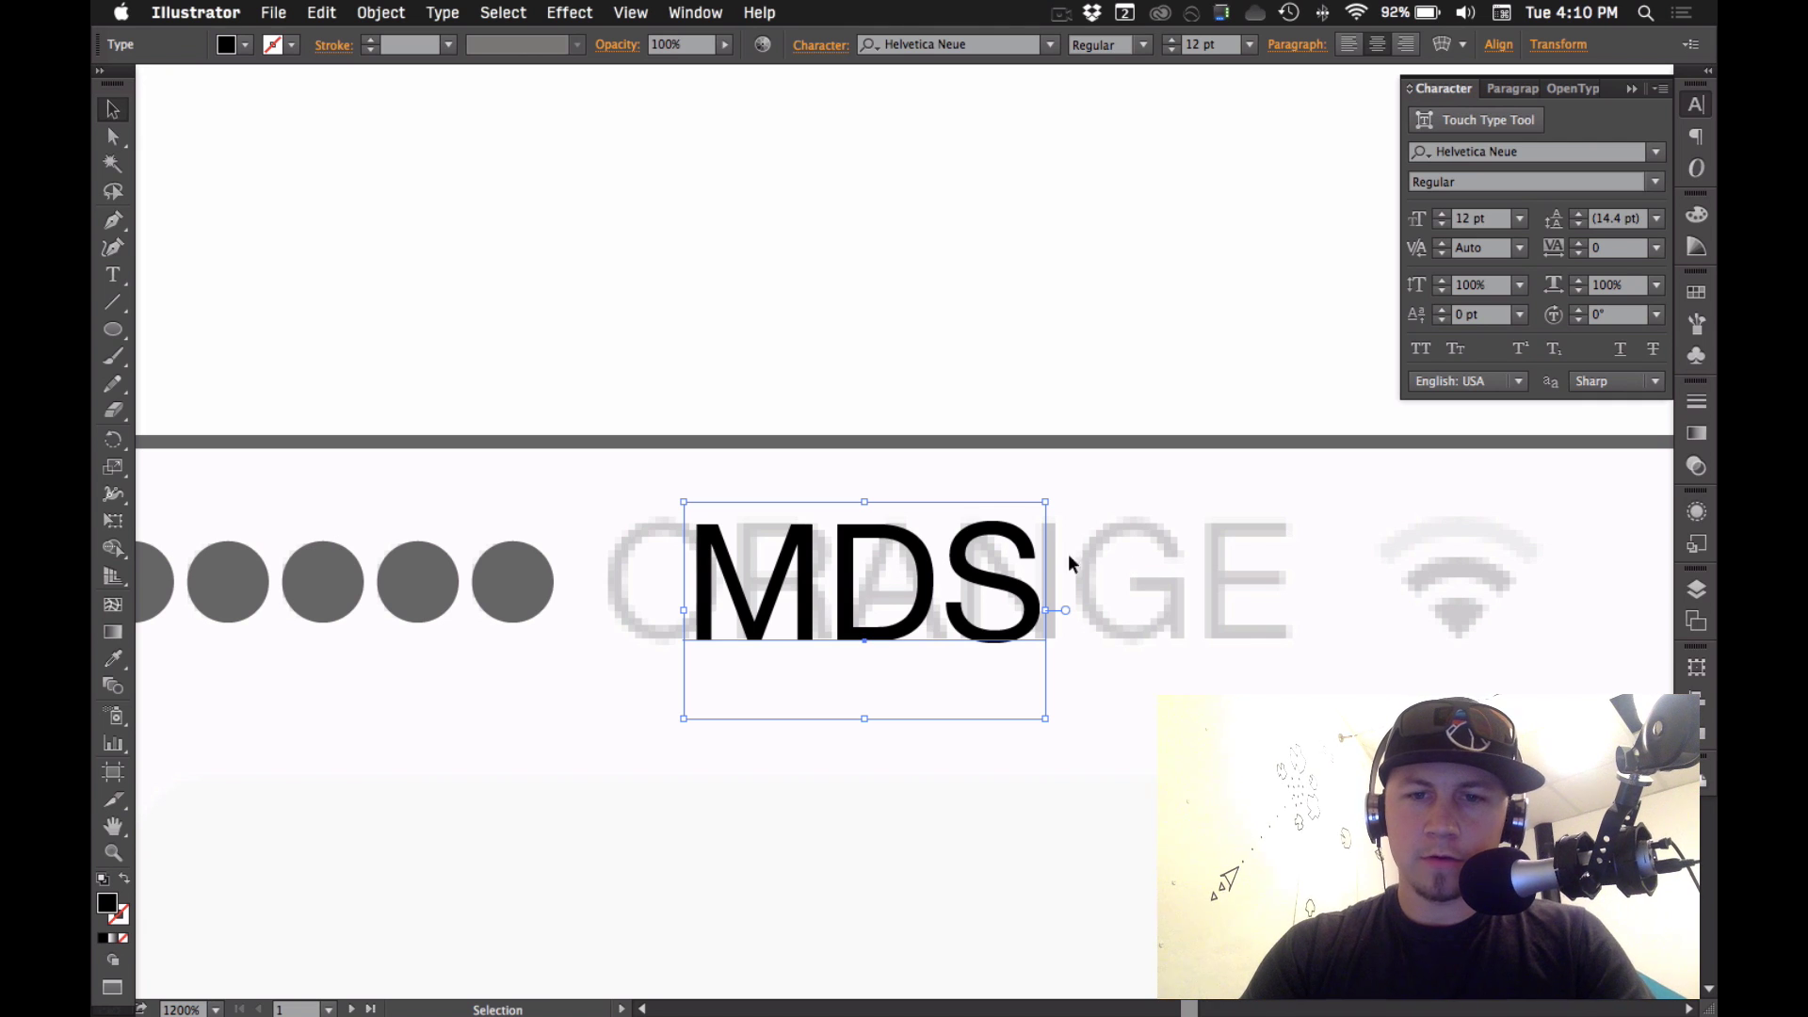
{"action": "left_click_drag", "start_coordinate": [989, 584], "coordinate": [906, 591]}
{"action": "left_click", "coordinate": [1054, 611]}
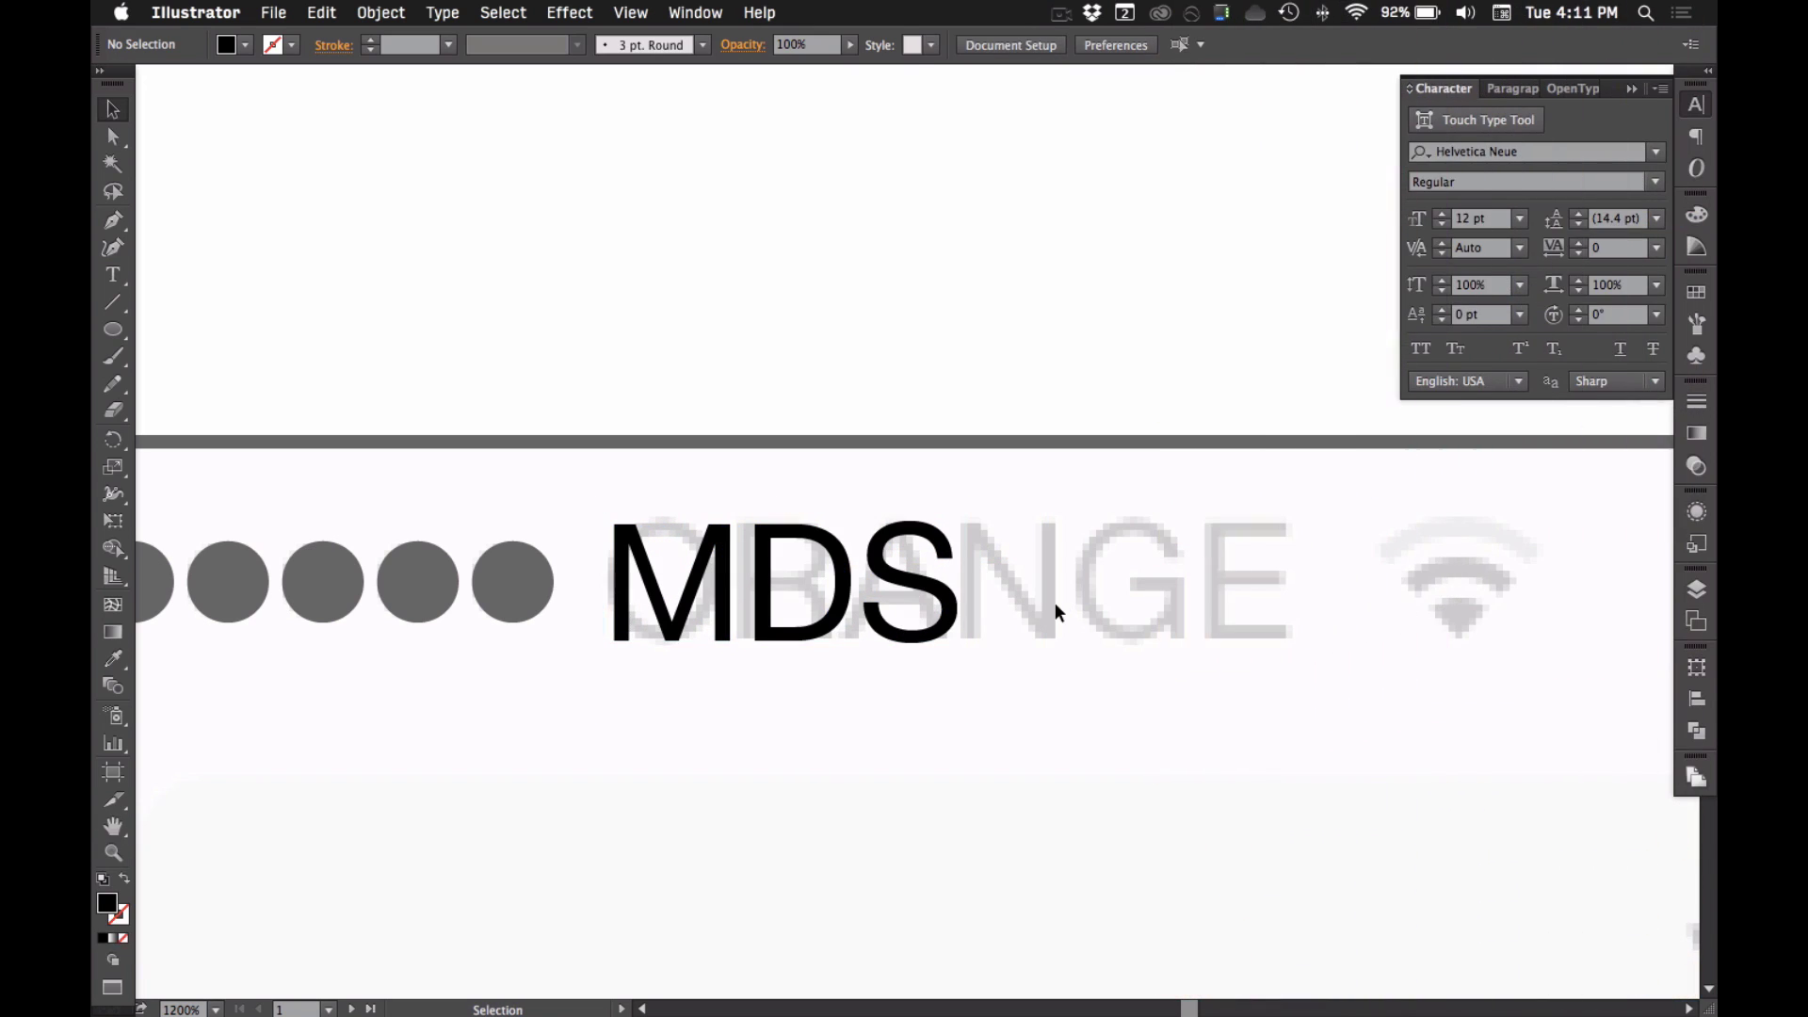
- Unlock the reference screenshot, set its opacity to 100%, and lock it again for tracing the Wi-Fi icon
{"action": "key", "text": "space"}
{"action": "left_click_drag", "start_coordinate": [1004, 607], "coordinate": [868, 595]}
{"action": "left_click_drag", "start_coordinate": [981, 595], "coordinate": [863, 596]}
{"action": "key", "text": "super+space"}
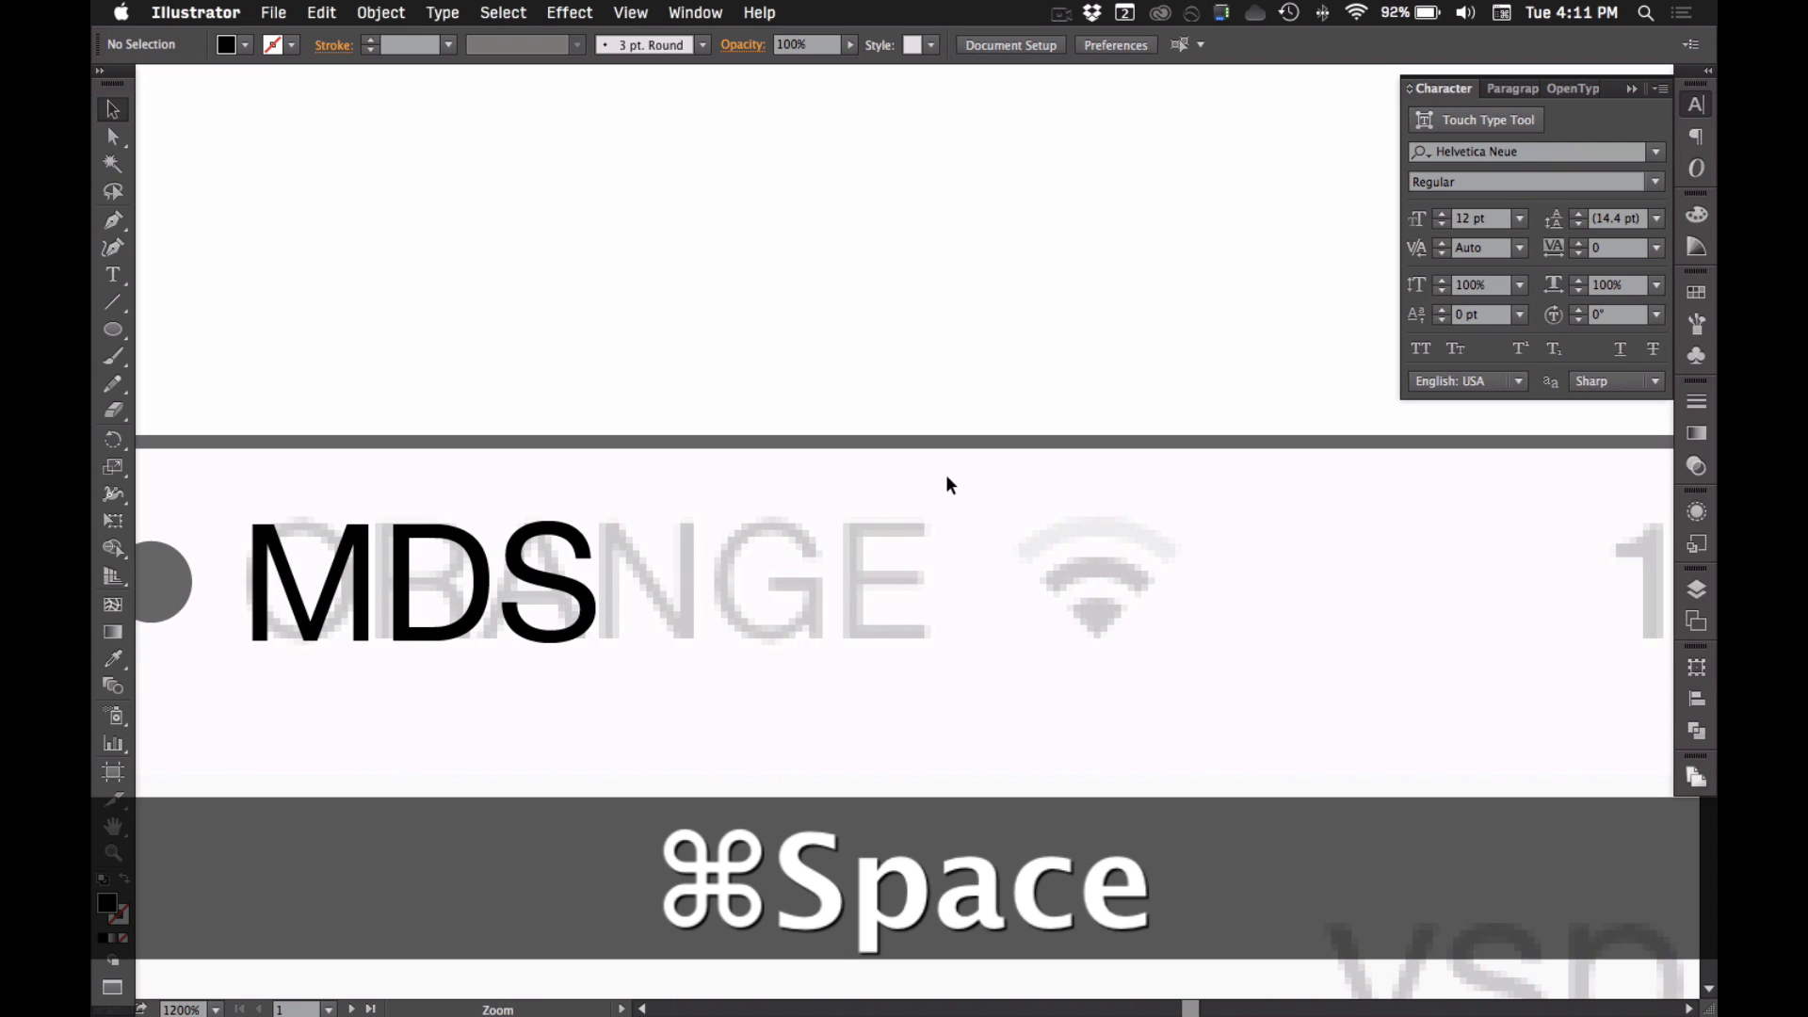
{"action": "left_click_drag", "start_coordinate": [948, 475], "coordinate": [1269, 699]}
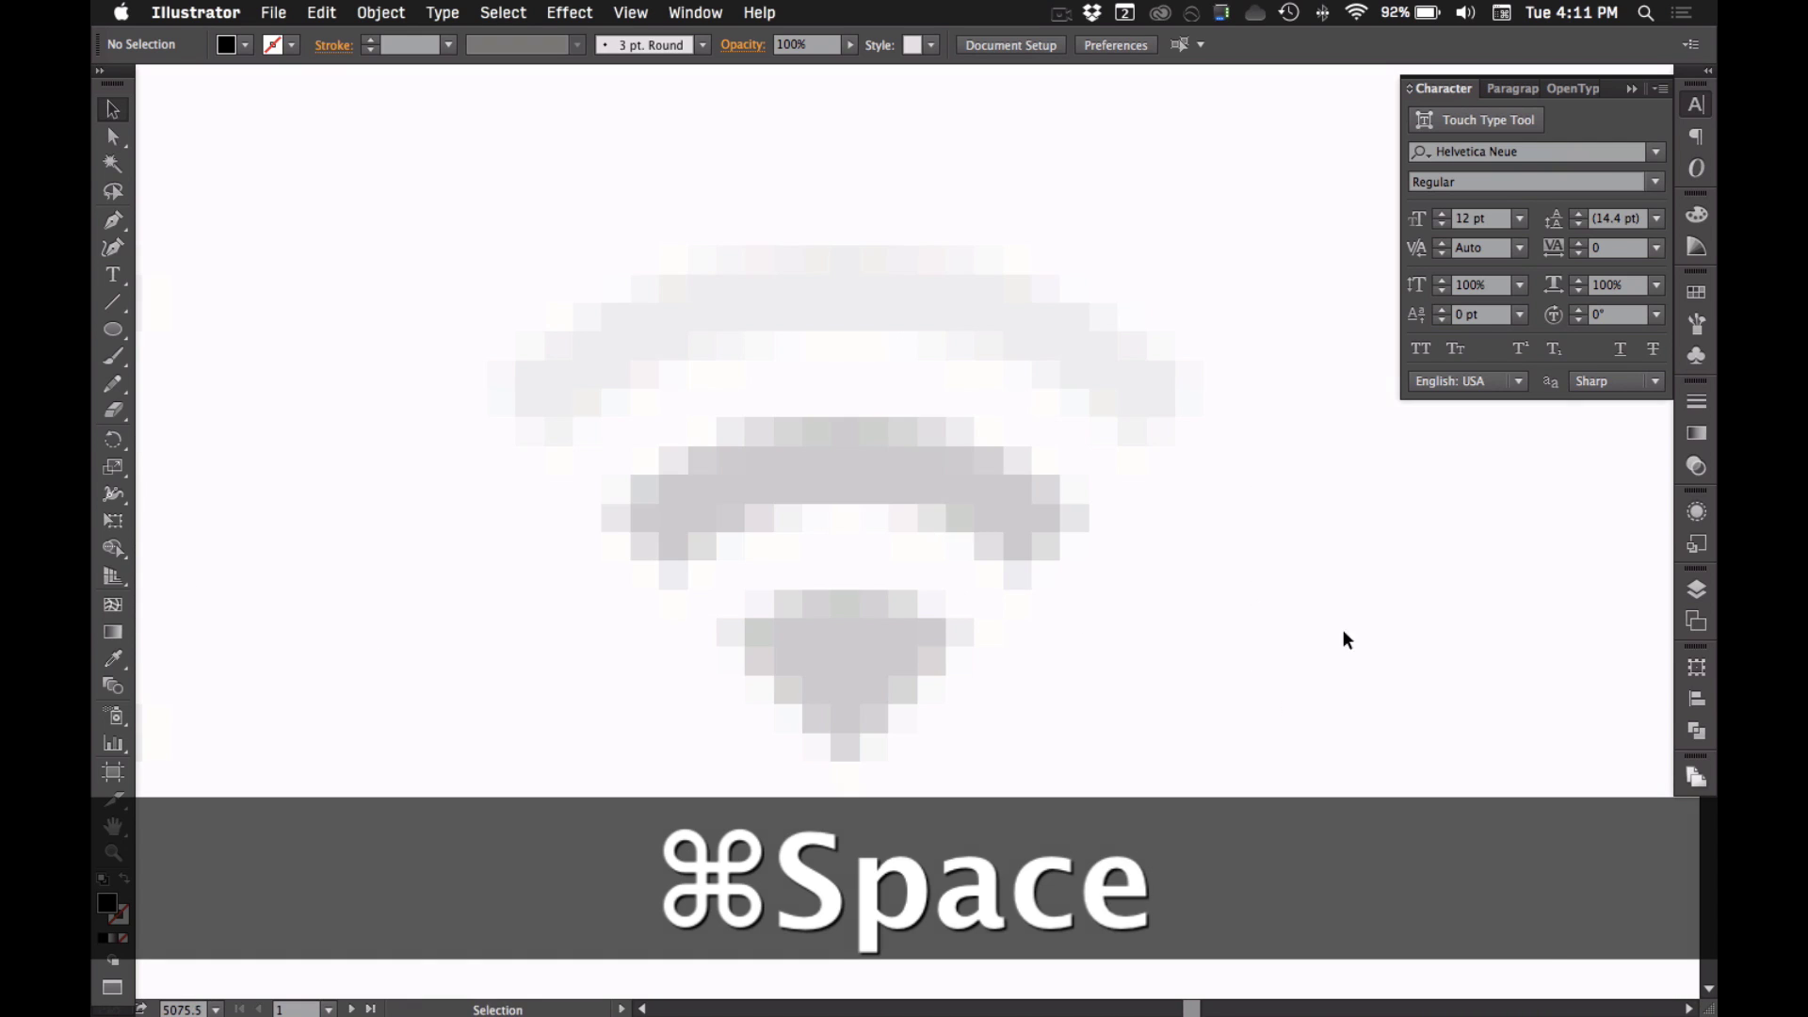
{"action": "key", "text": "super"}
{"action": "key", "text": "super+alt+2"}
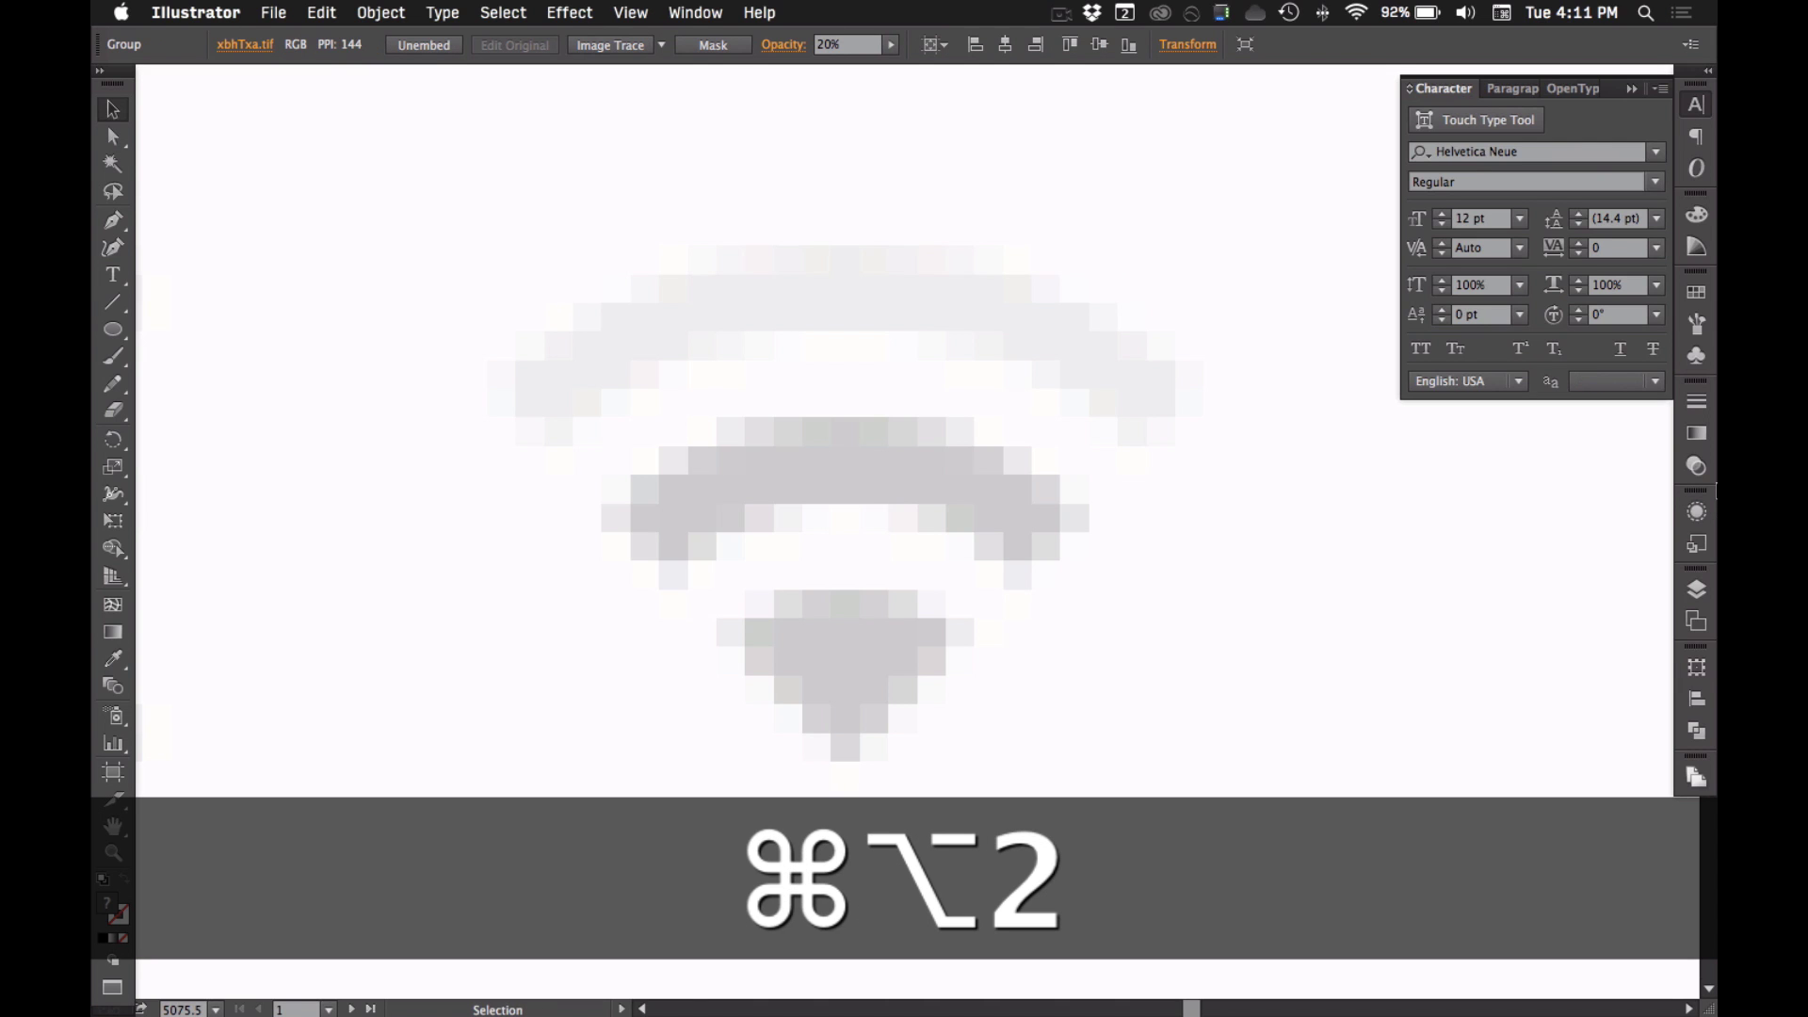
{"action": "left_click", "coordinate": [1699, 466]}
{"action": "type", "text": "1000"}
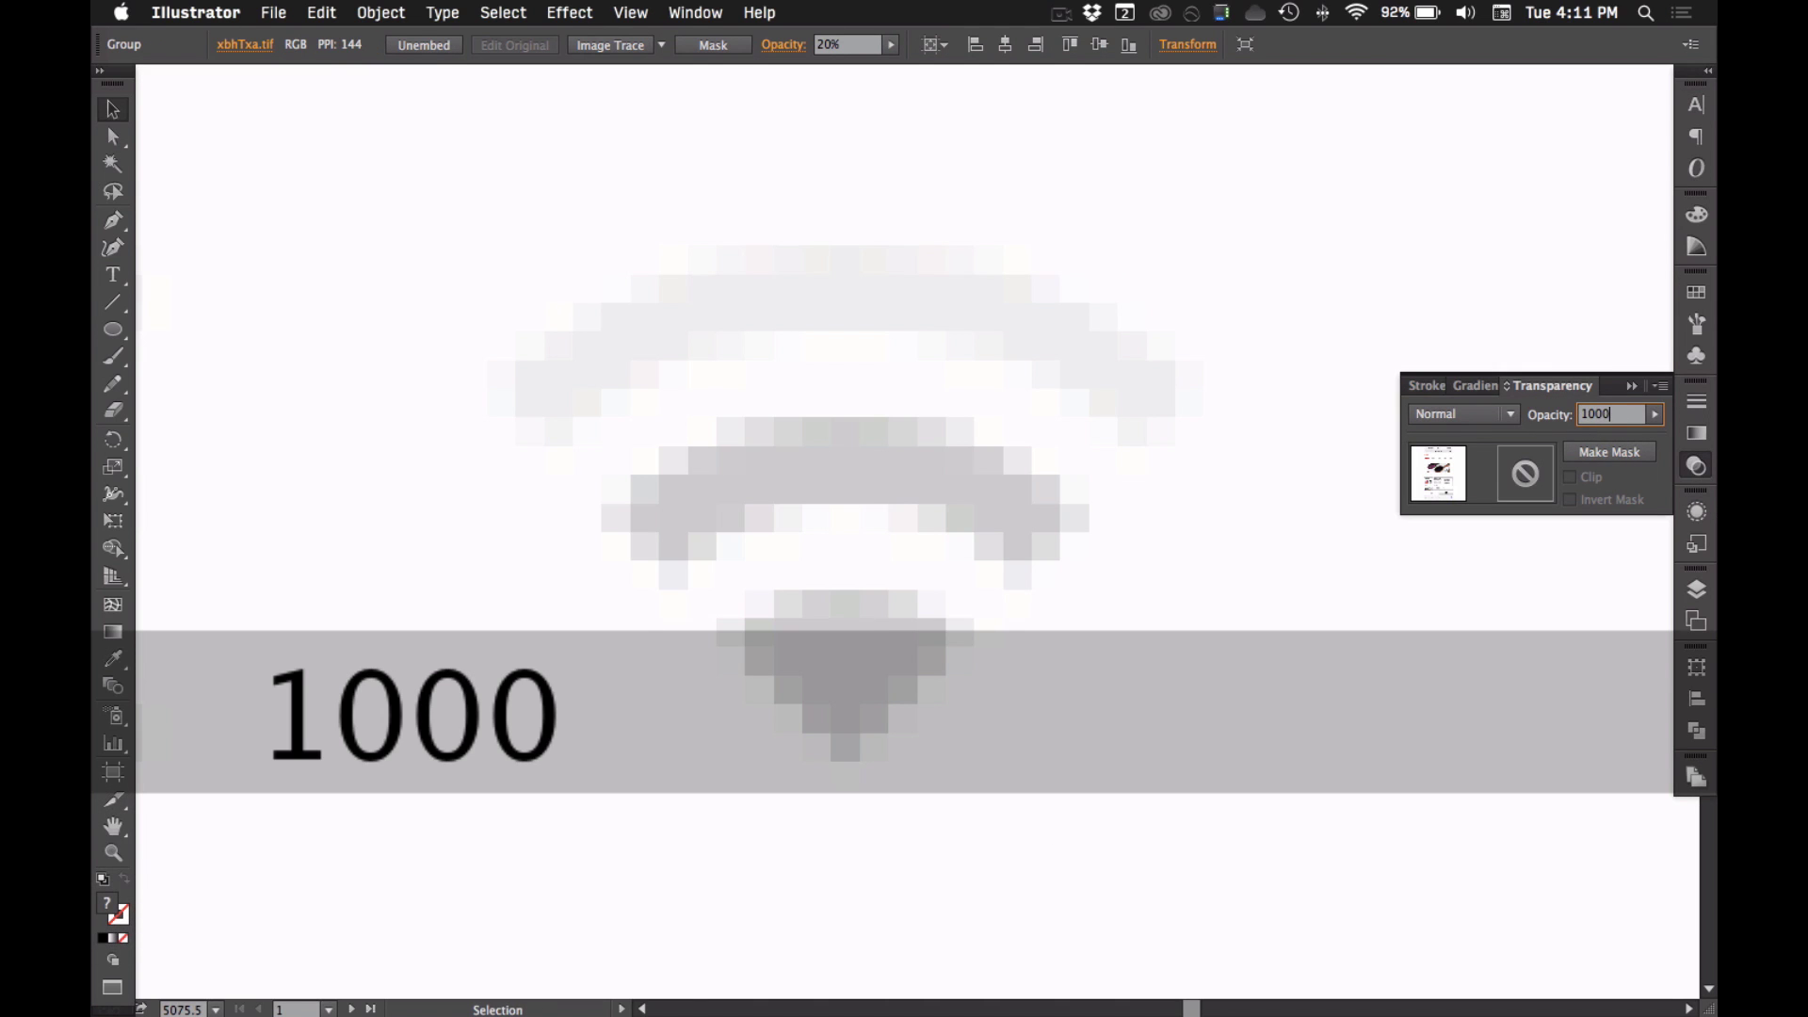
{"action": "key", "text": "Return"}
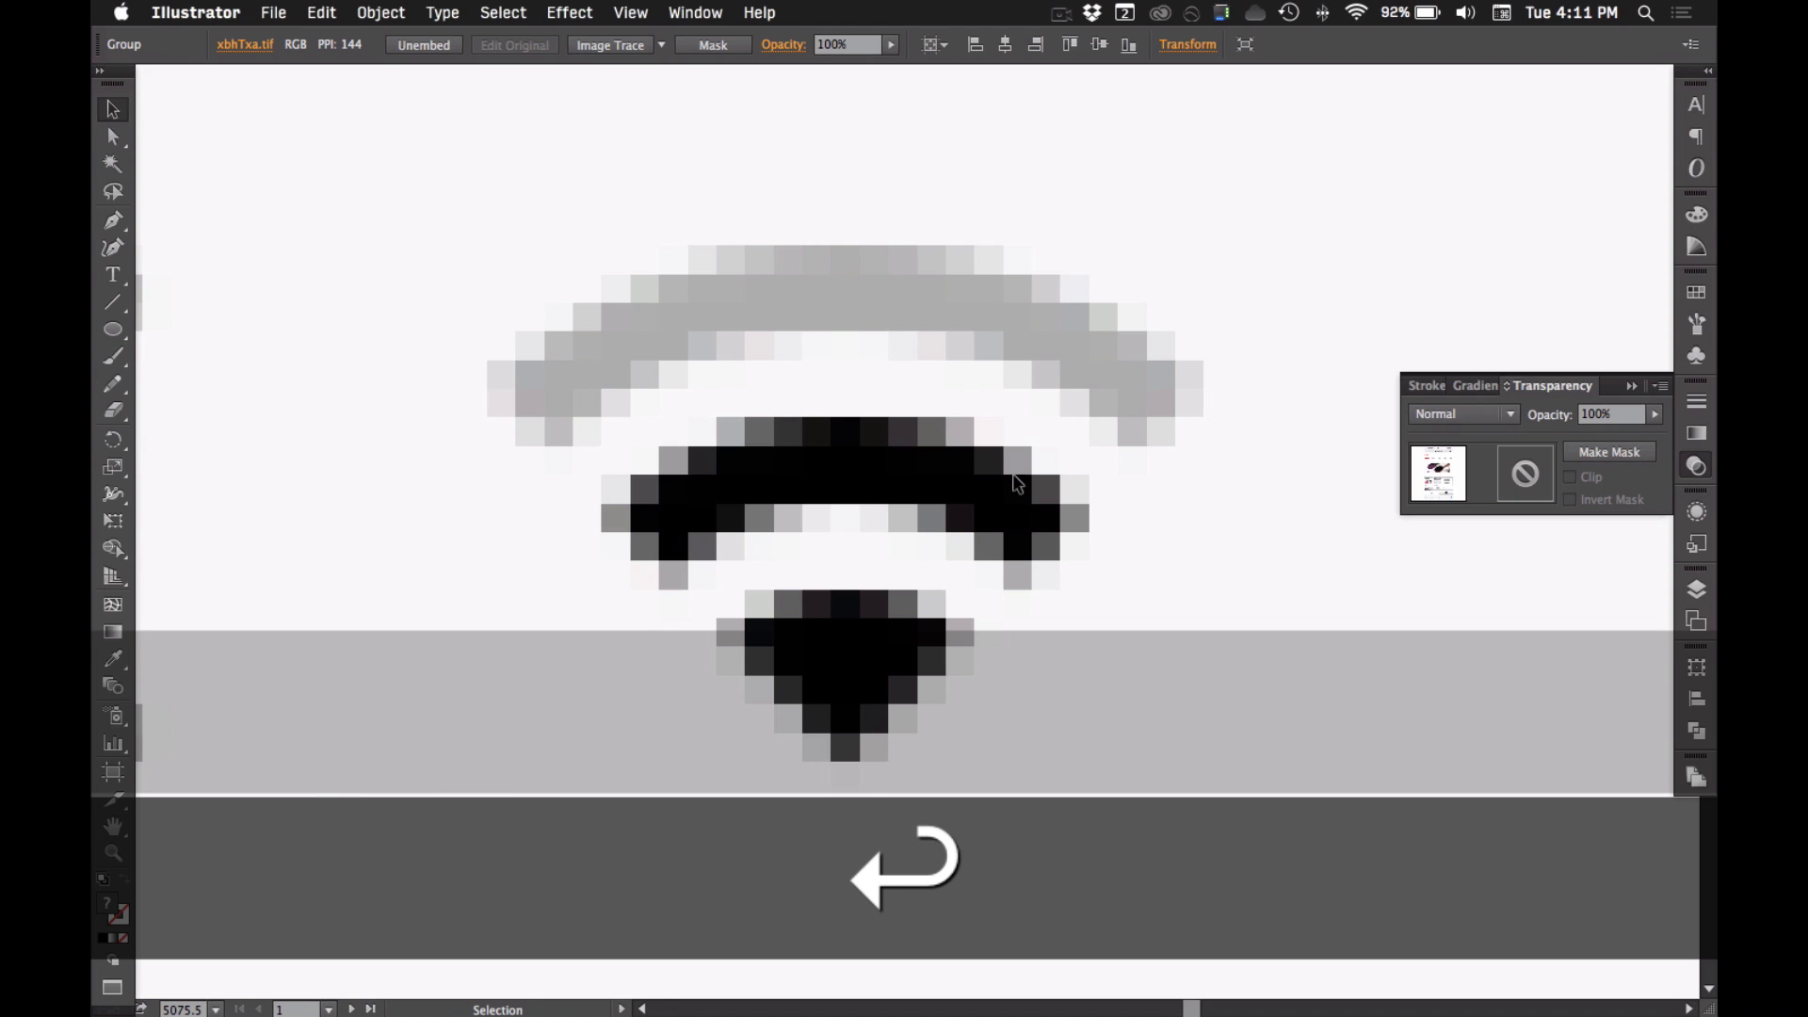
{"action": "key", "text": "super+2"}
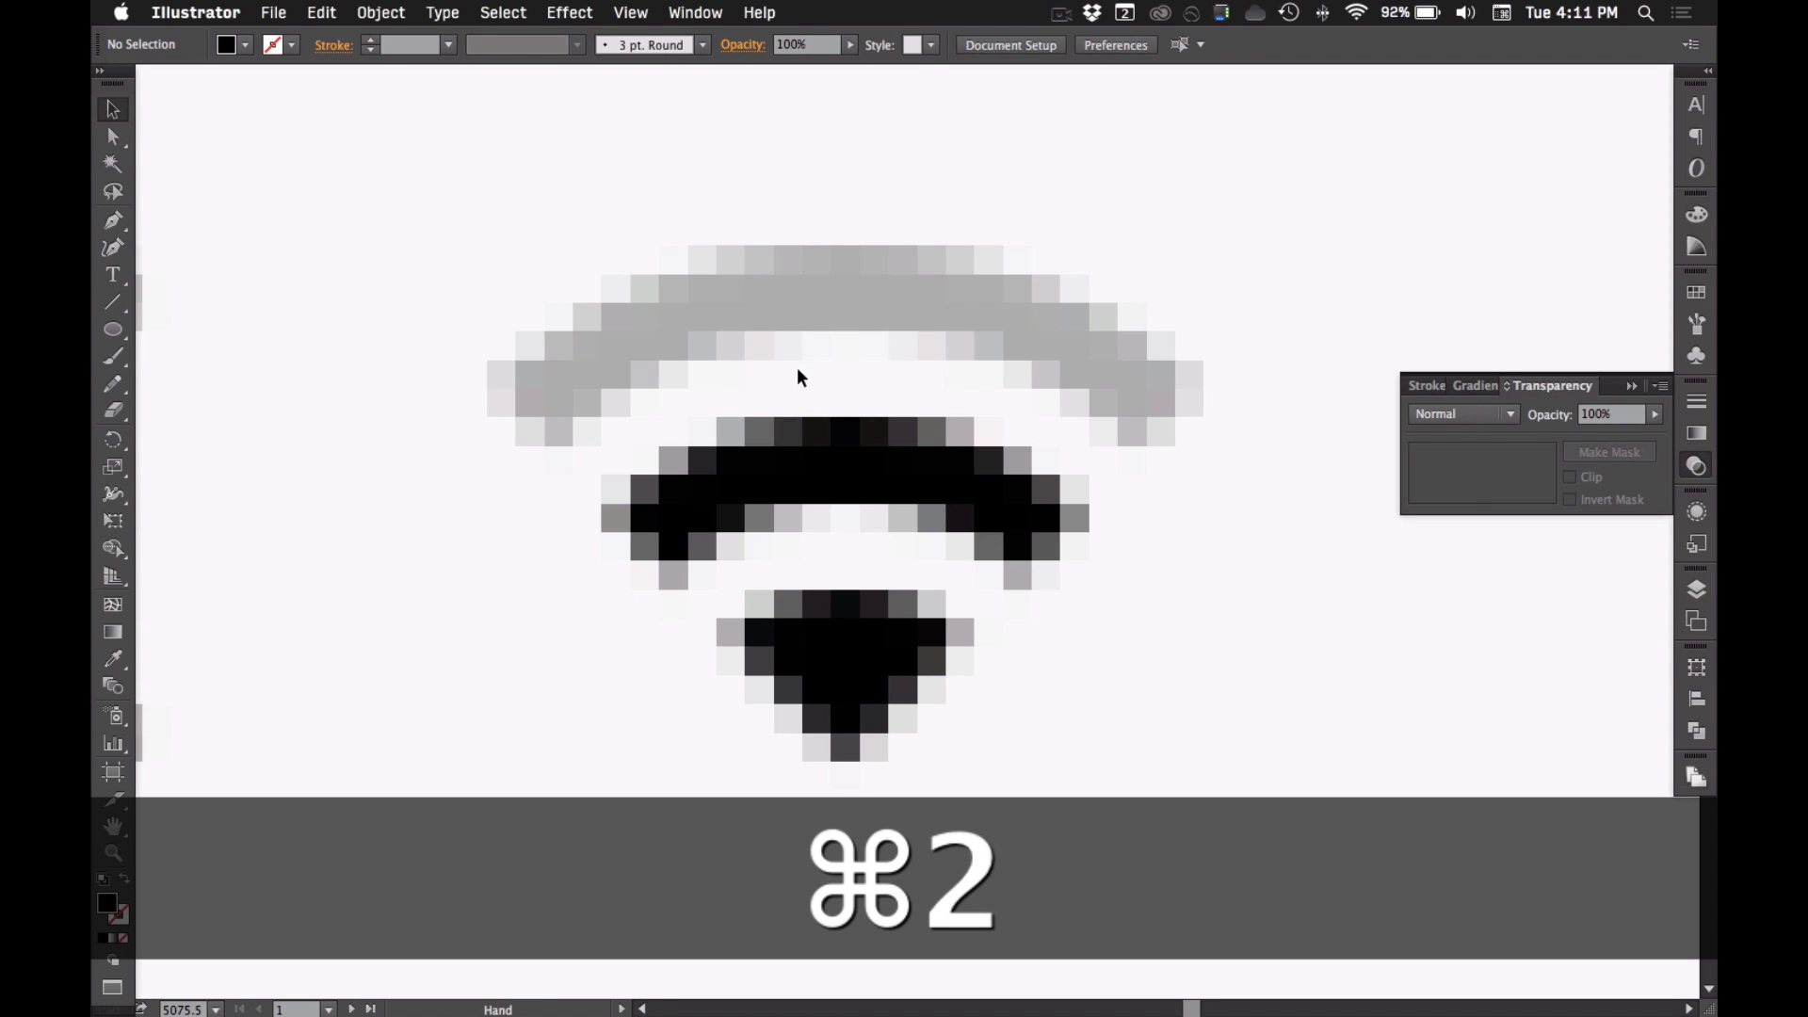
- Draw a circle along the Wi-Fi icon's outer arc and swap its black fill for a 1 pt black stroke
{"action": "left_click", "coordinate": [797, 370], "text": "alt+super"}
{"action": "left_click", "coordinate": [866, 516], "text": "alt+super"}
{"action": "left_click", "coordinate": [906, 507], "text": "alt+super"}
{"action": "key", "text": "l"}
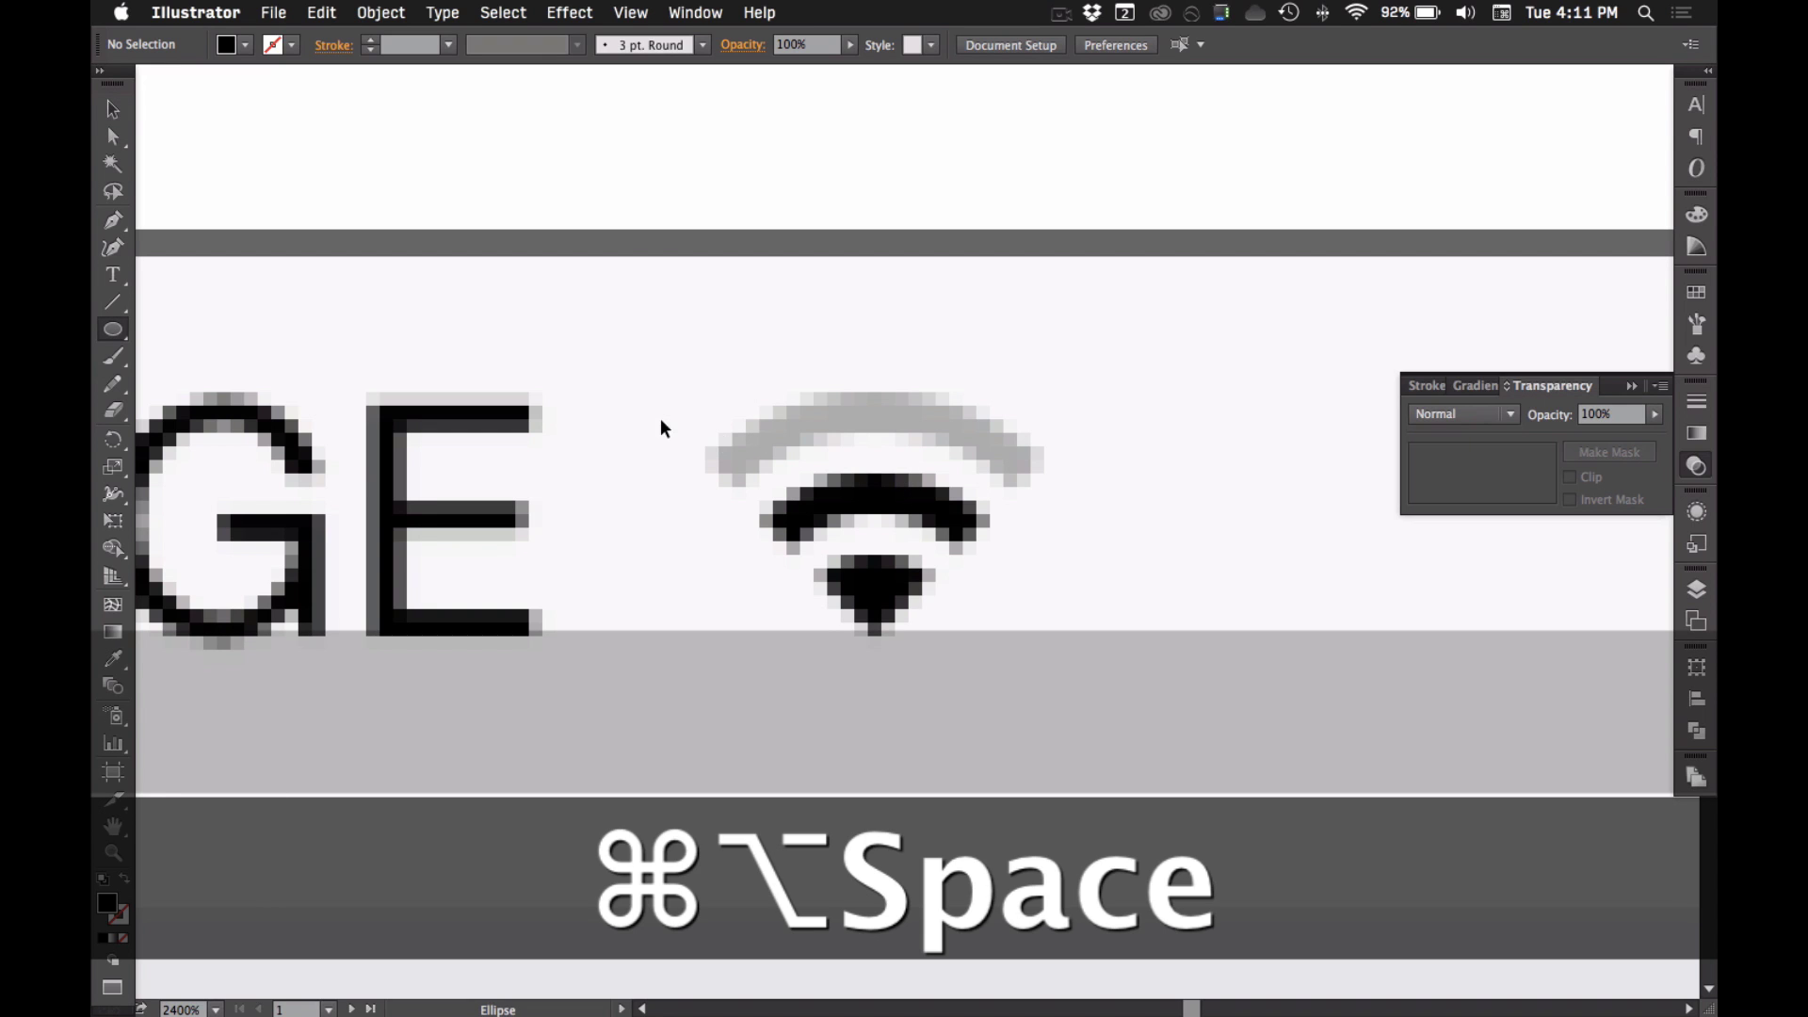
{"action": "left_click_drag", "start_coordinate": [644, 423], "coordinate": [1114, 796]}
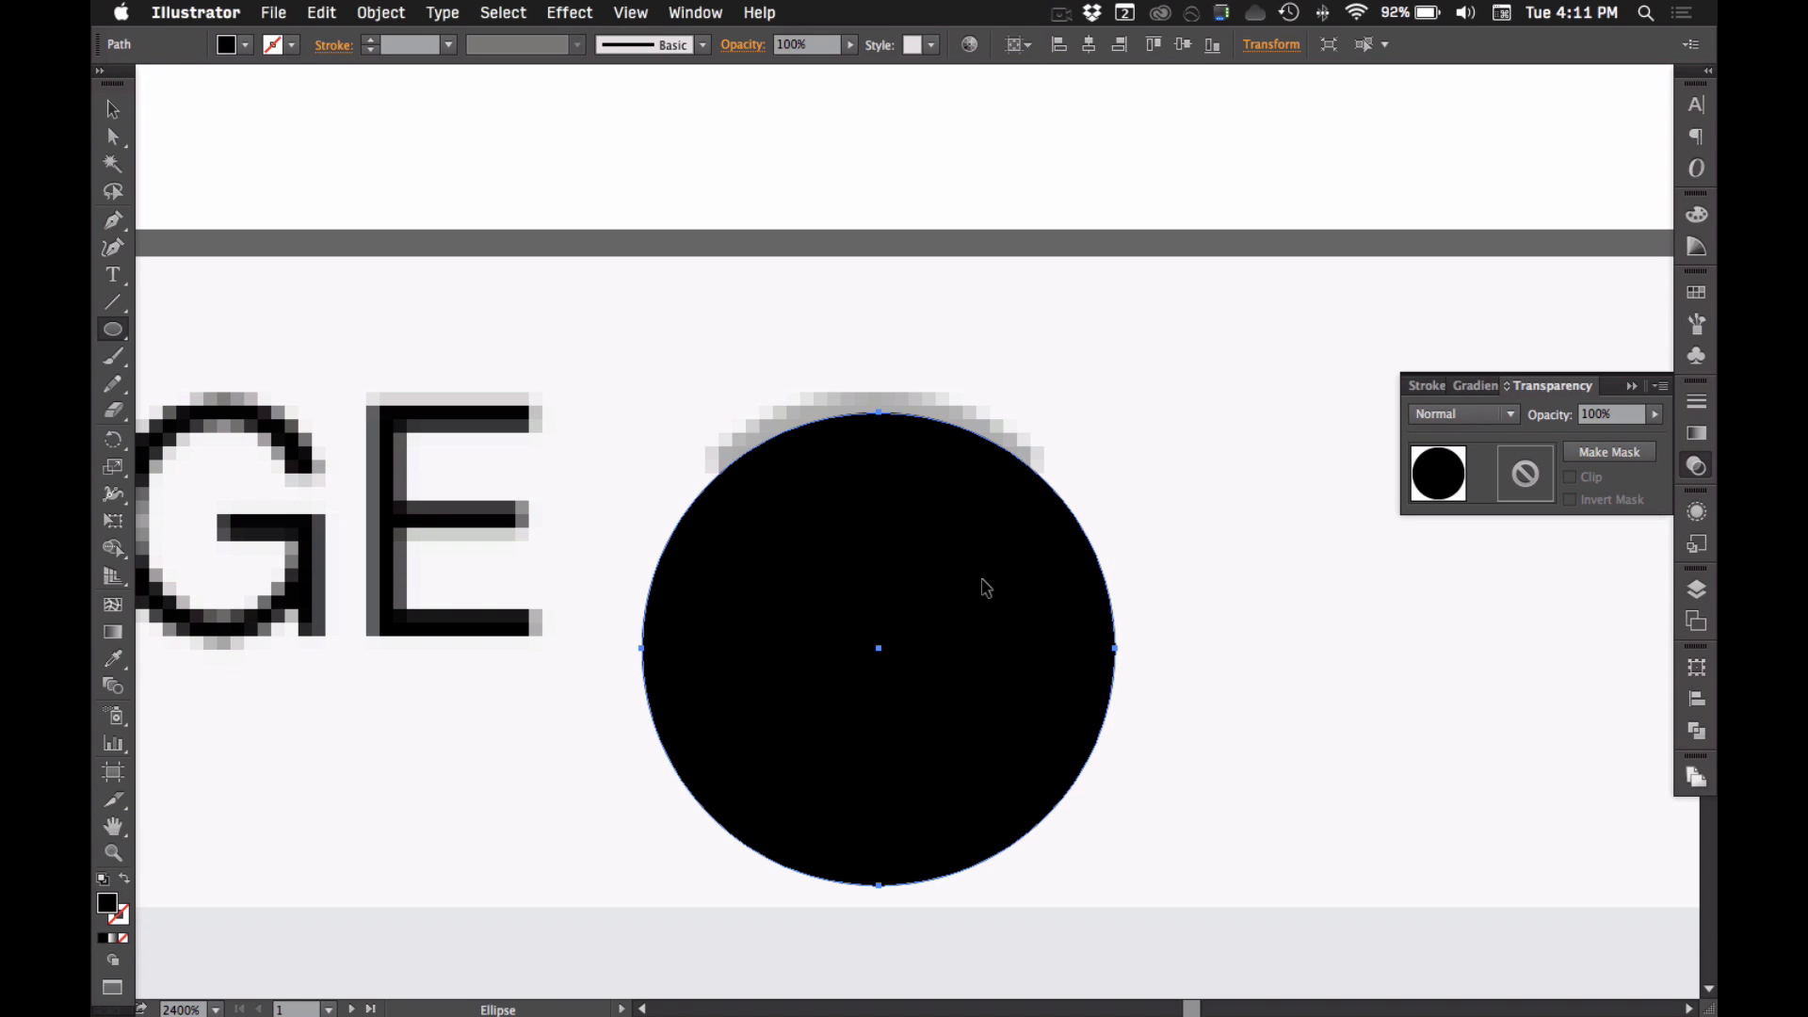
{"action": "left_click", "coordinate": [125, 881]}
{"action": "key", "text": "v"}
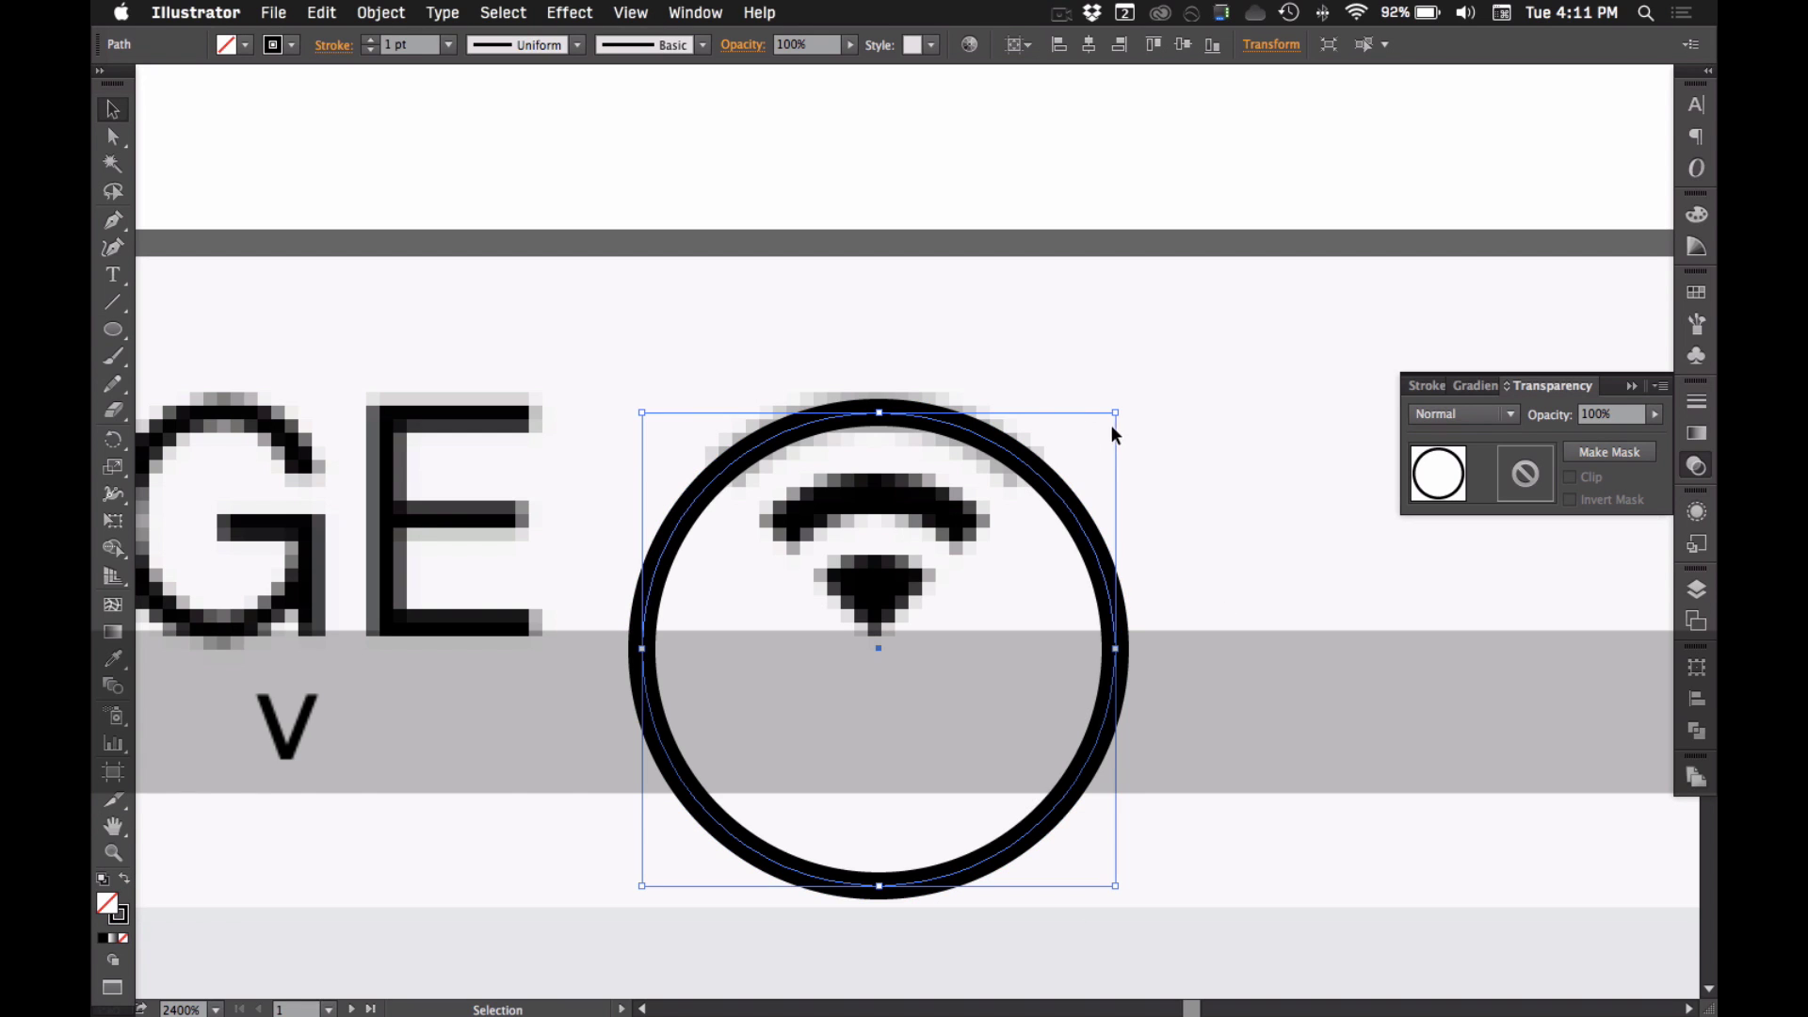
- Duplicate the outlined circle and bring the copy back exactly over the original, undoing the extra copy
{"action": "key", "text": "alt+shift"}
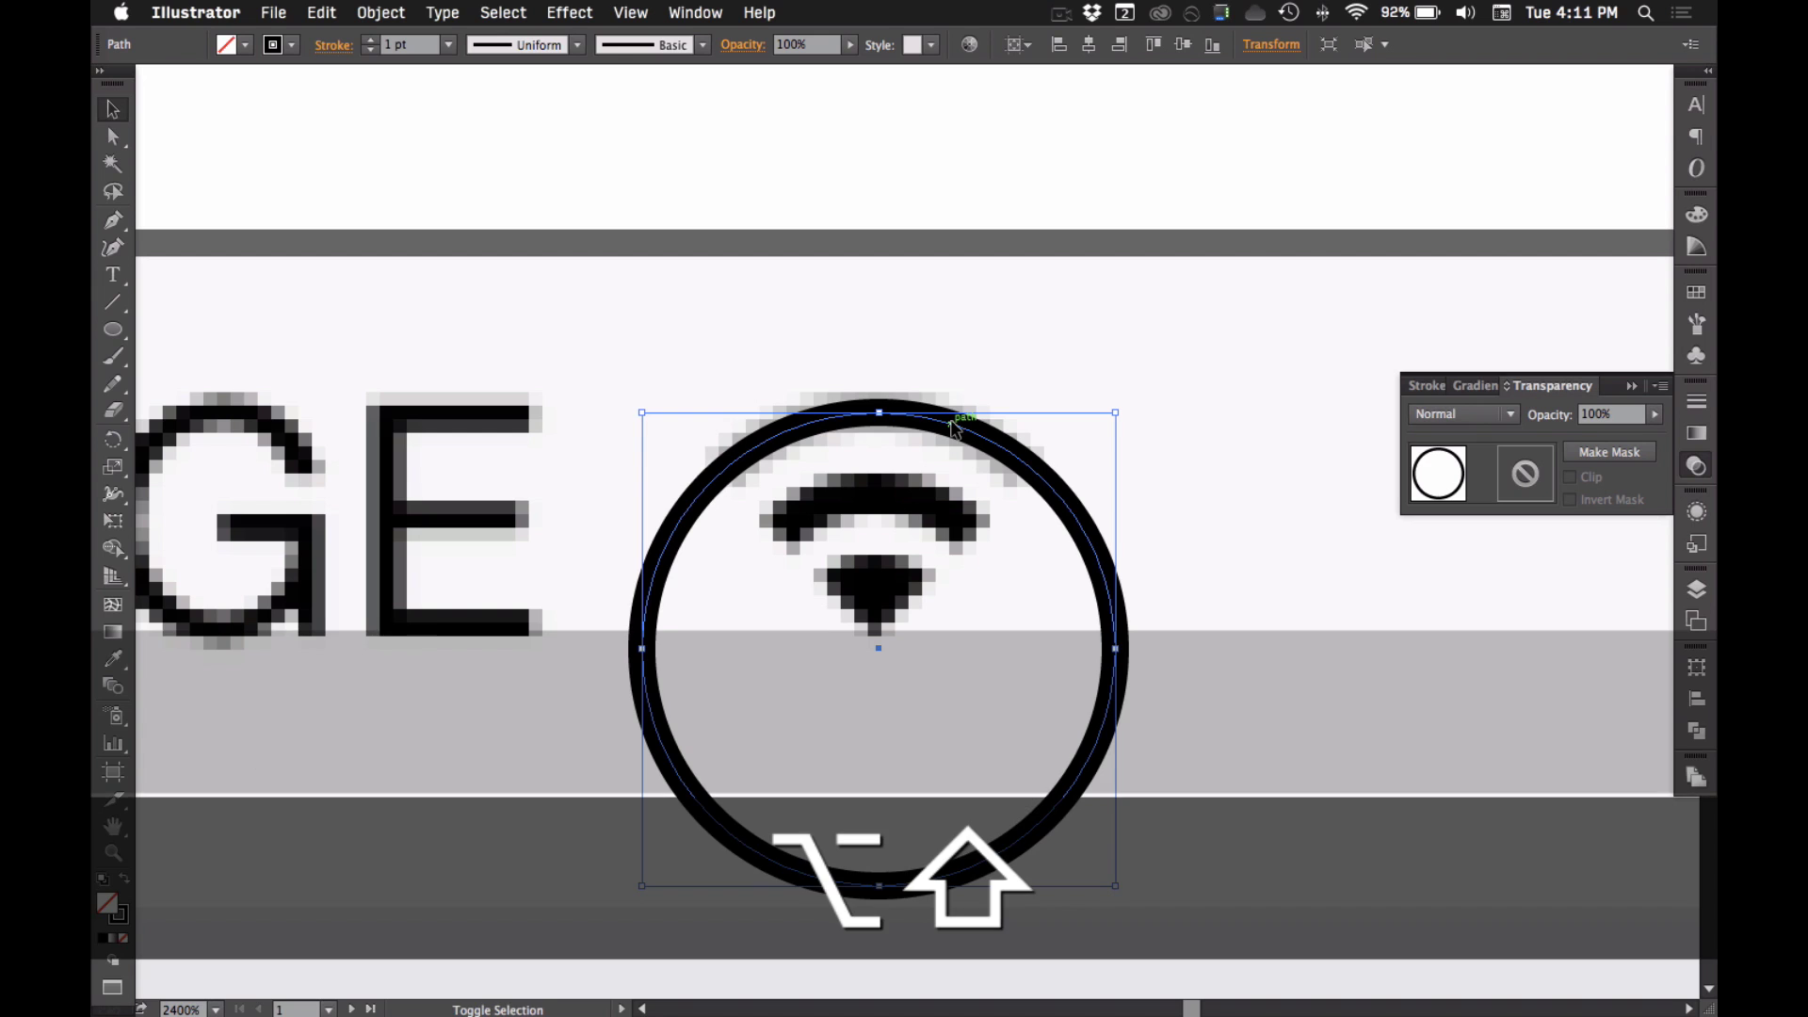
{"action": "key", "text": "alt+shift+Up"}
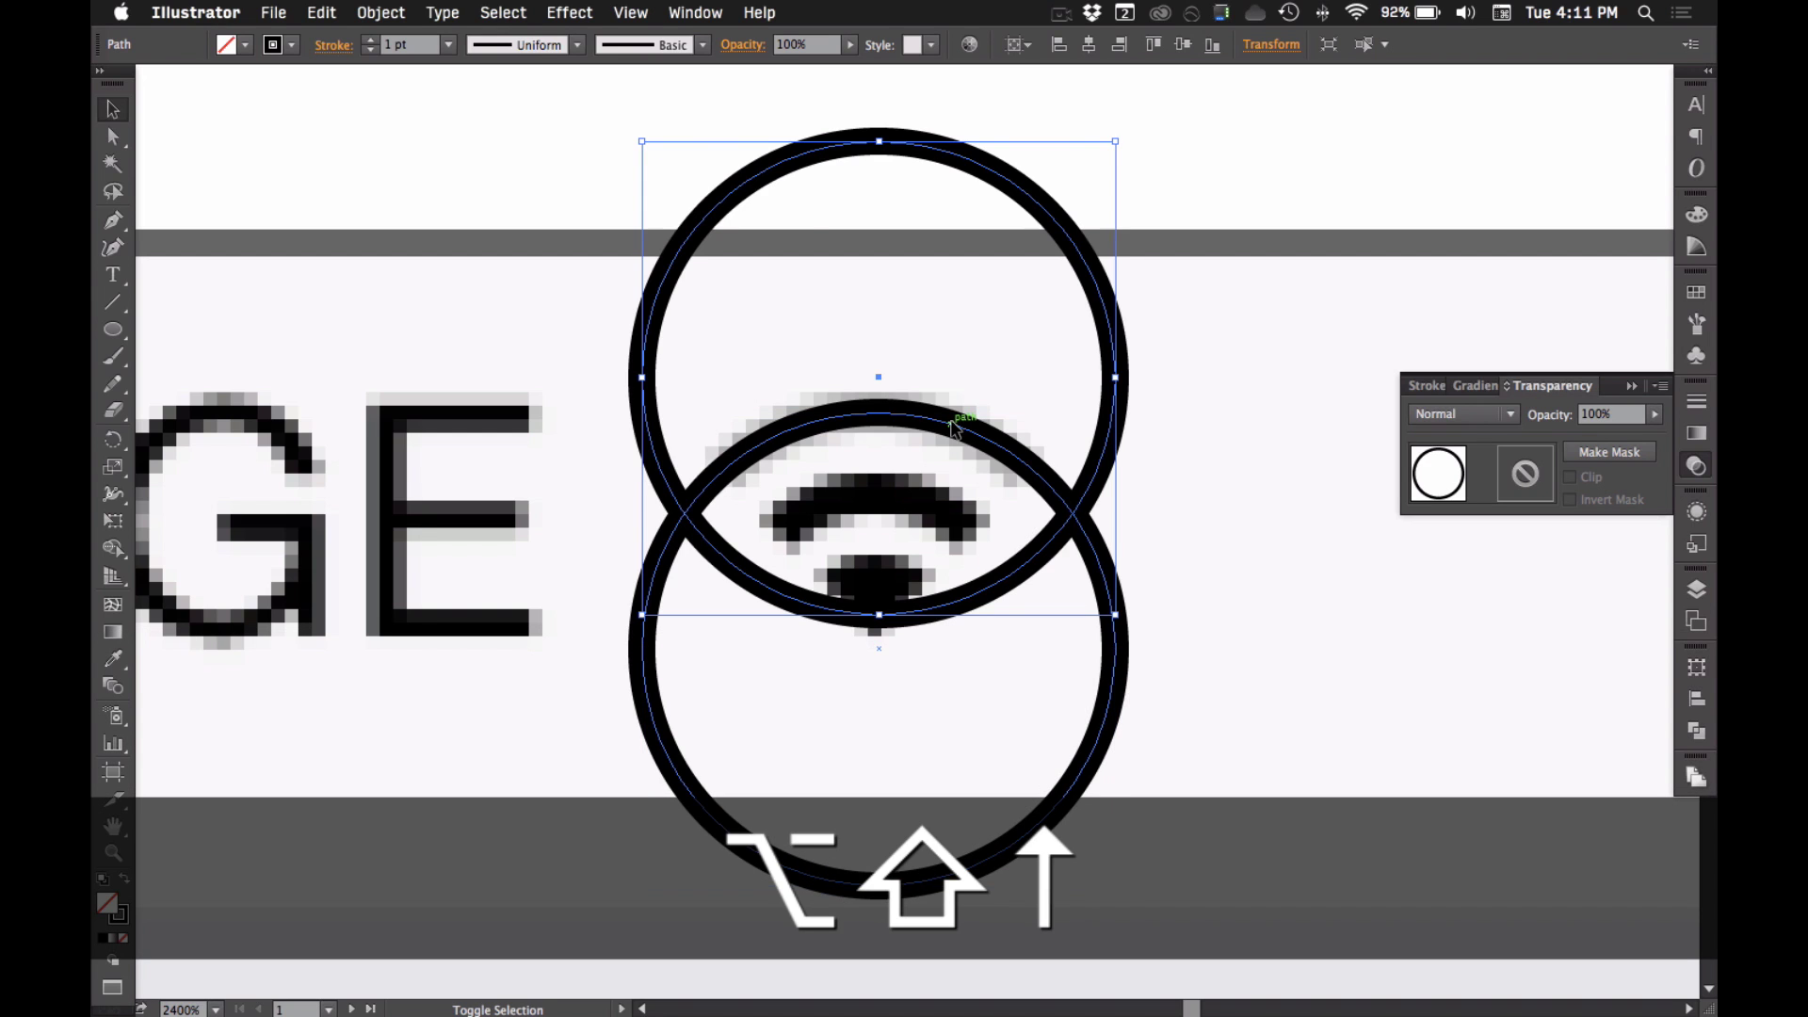
{"action": "key", "text": "alt+shift+Down"}
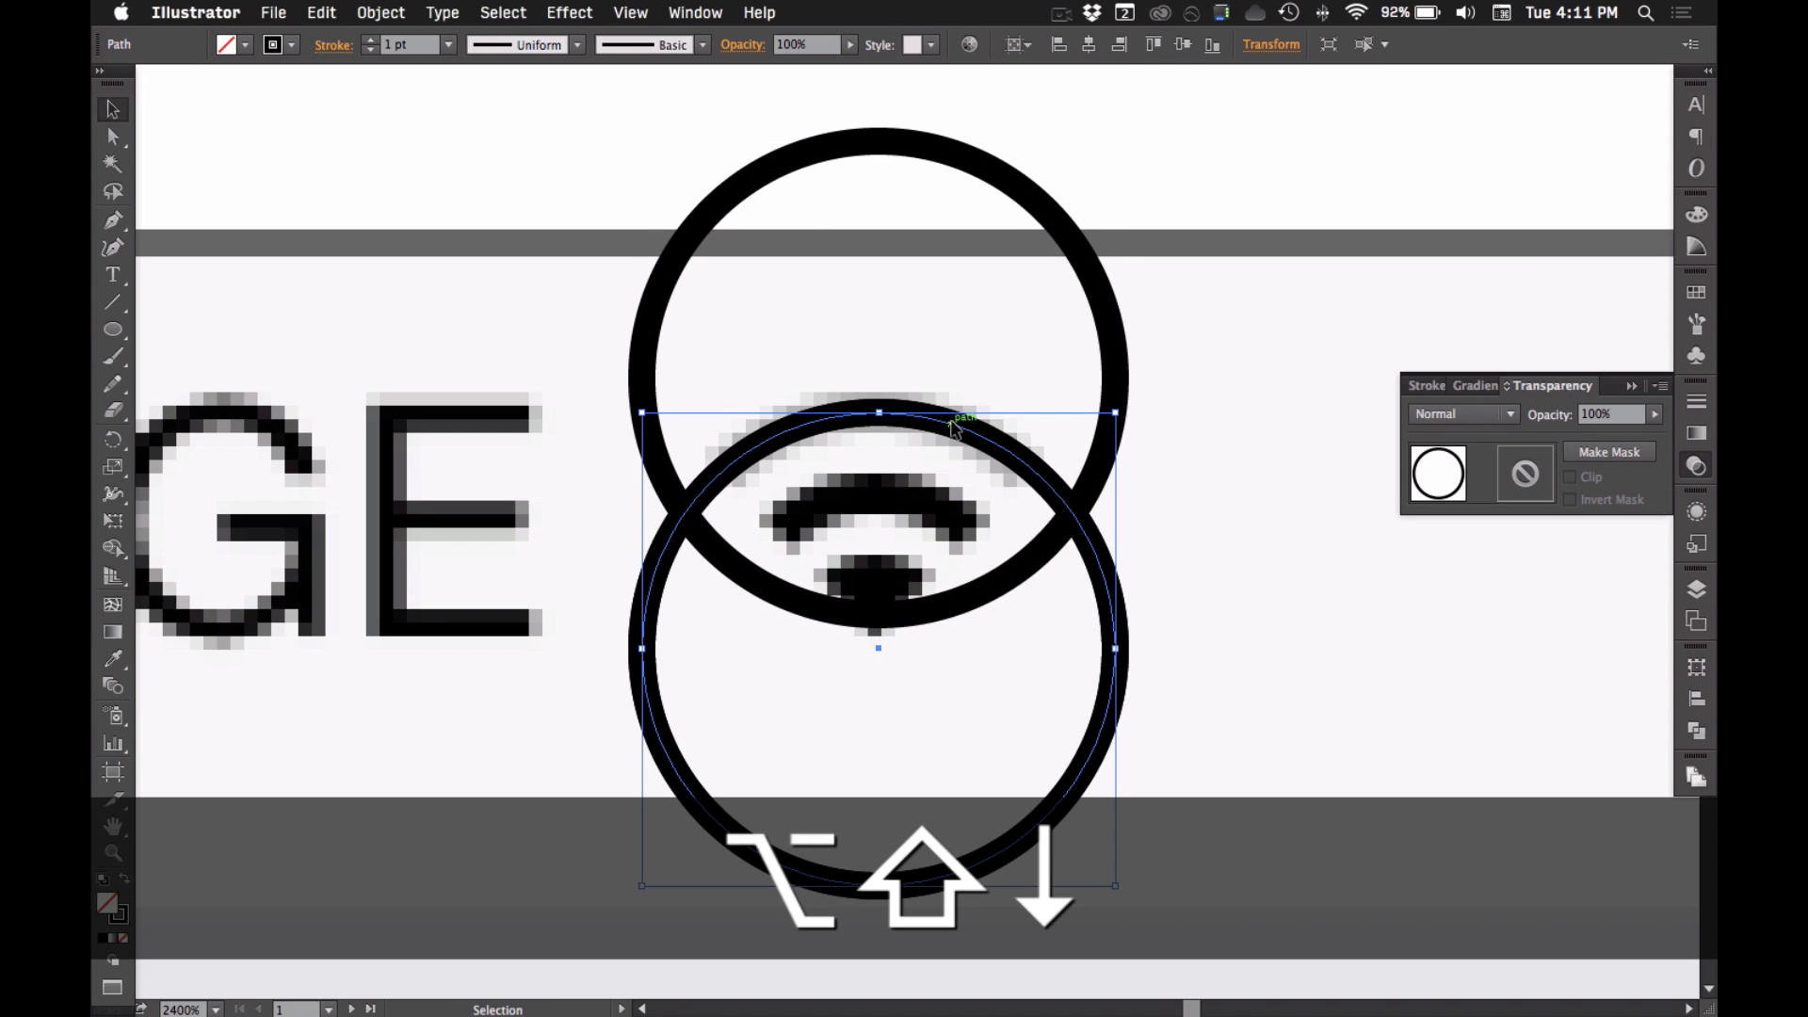
{"action": "key", "text": "super+z"}
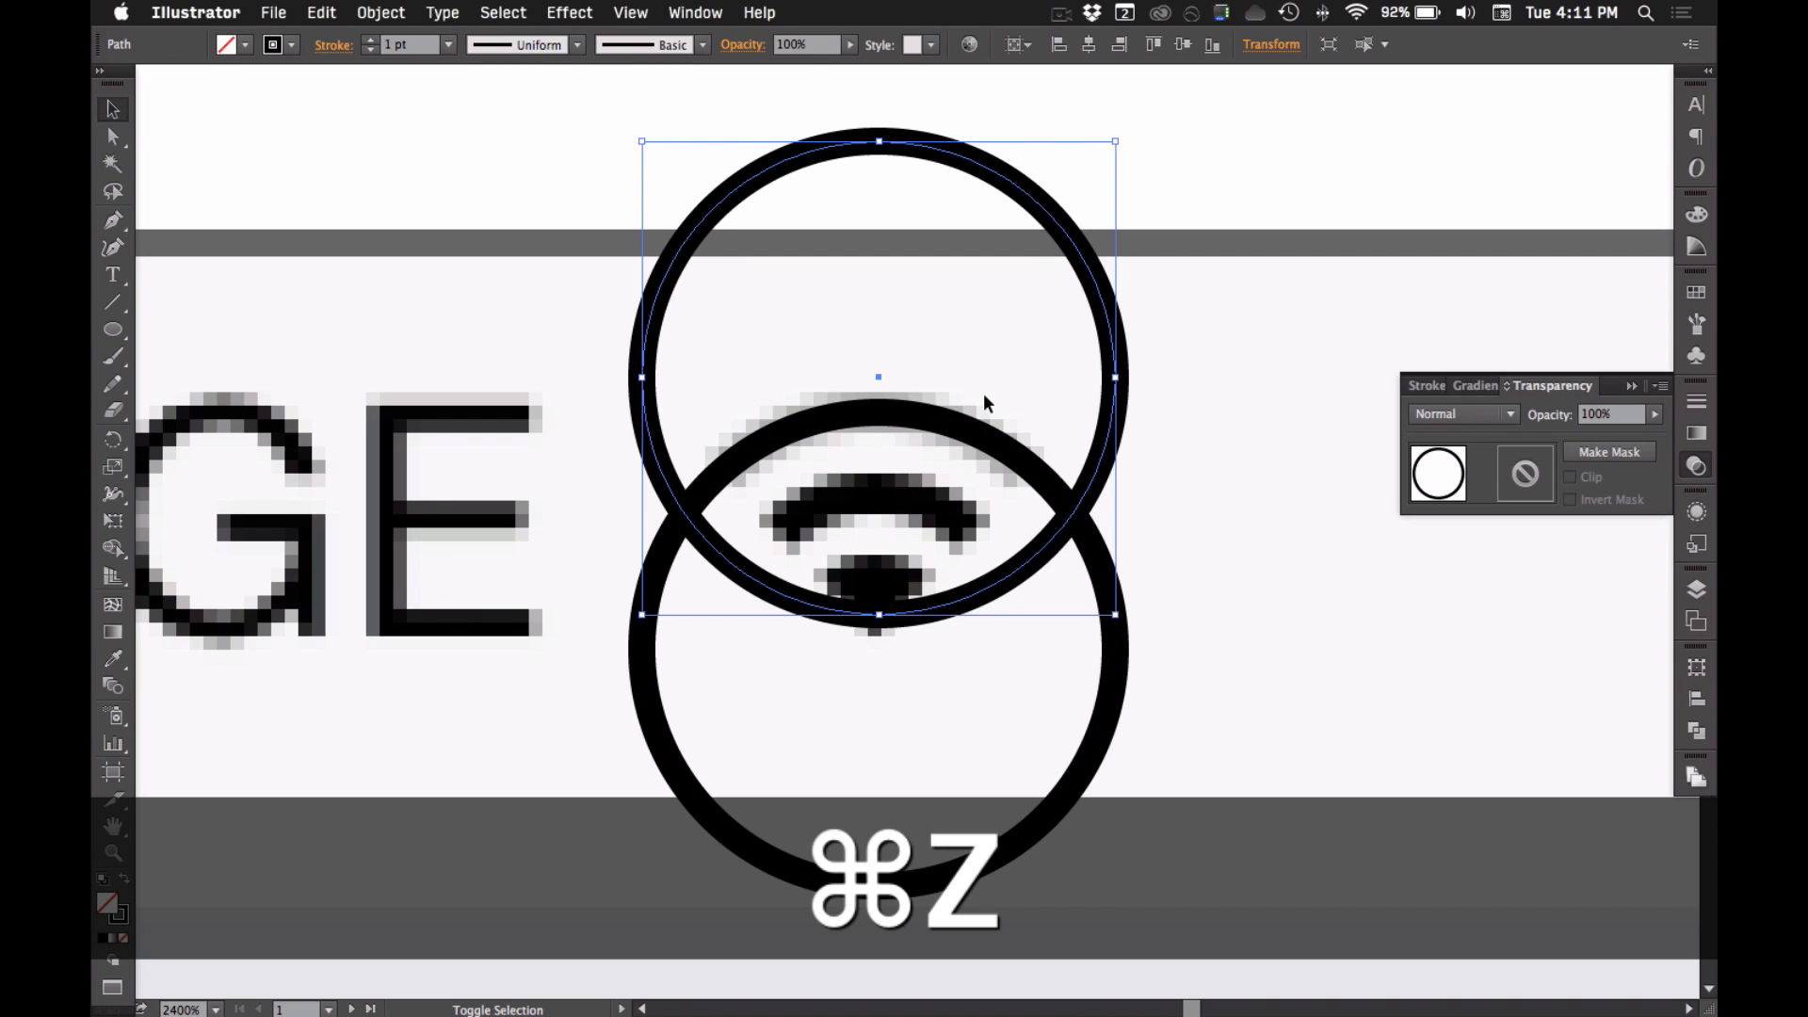
{"action": "key", "text": "shift+Down"}
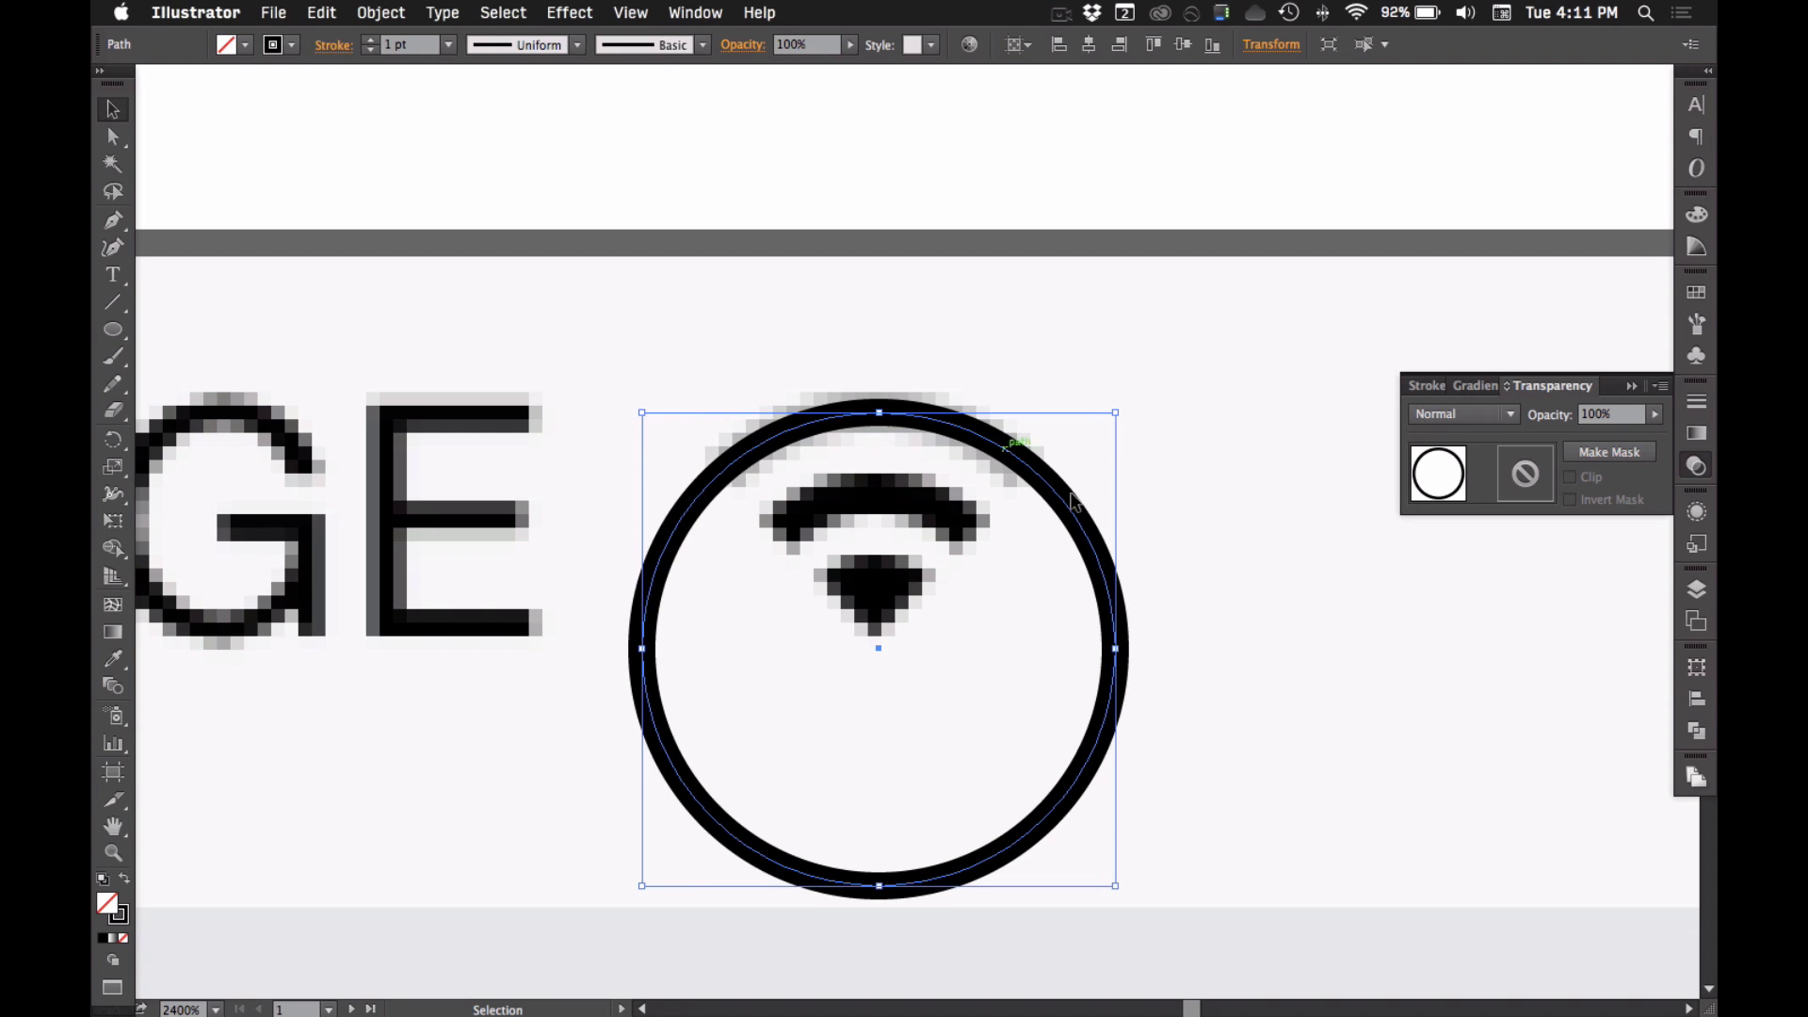
{"action": "key", "text": "alt+shift+Up"}
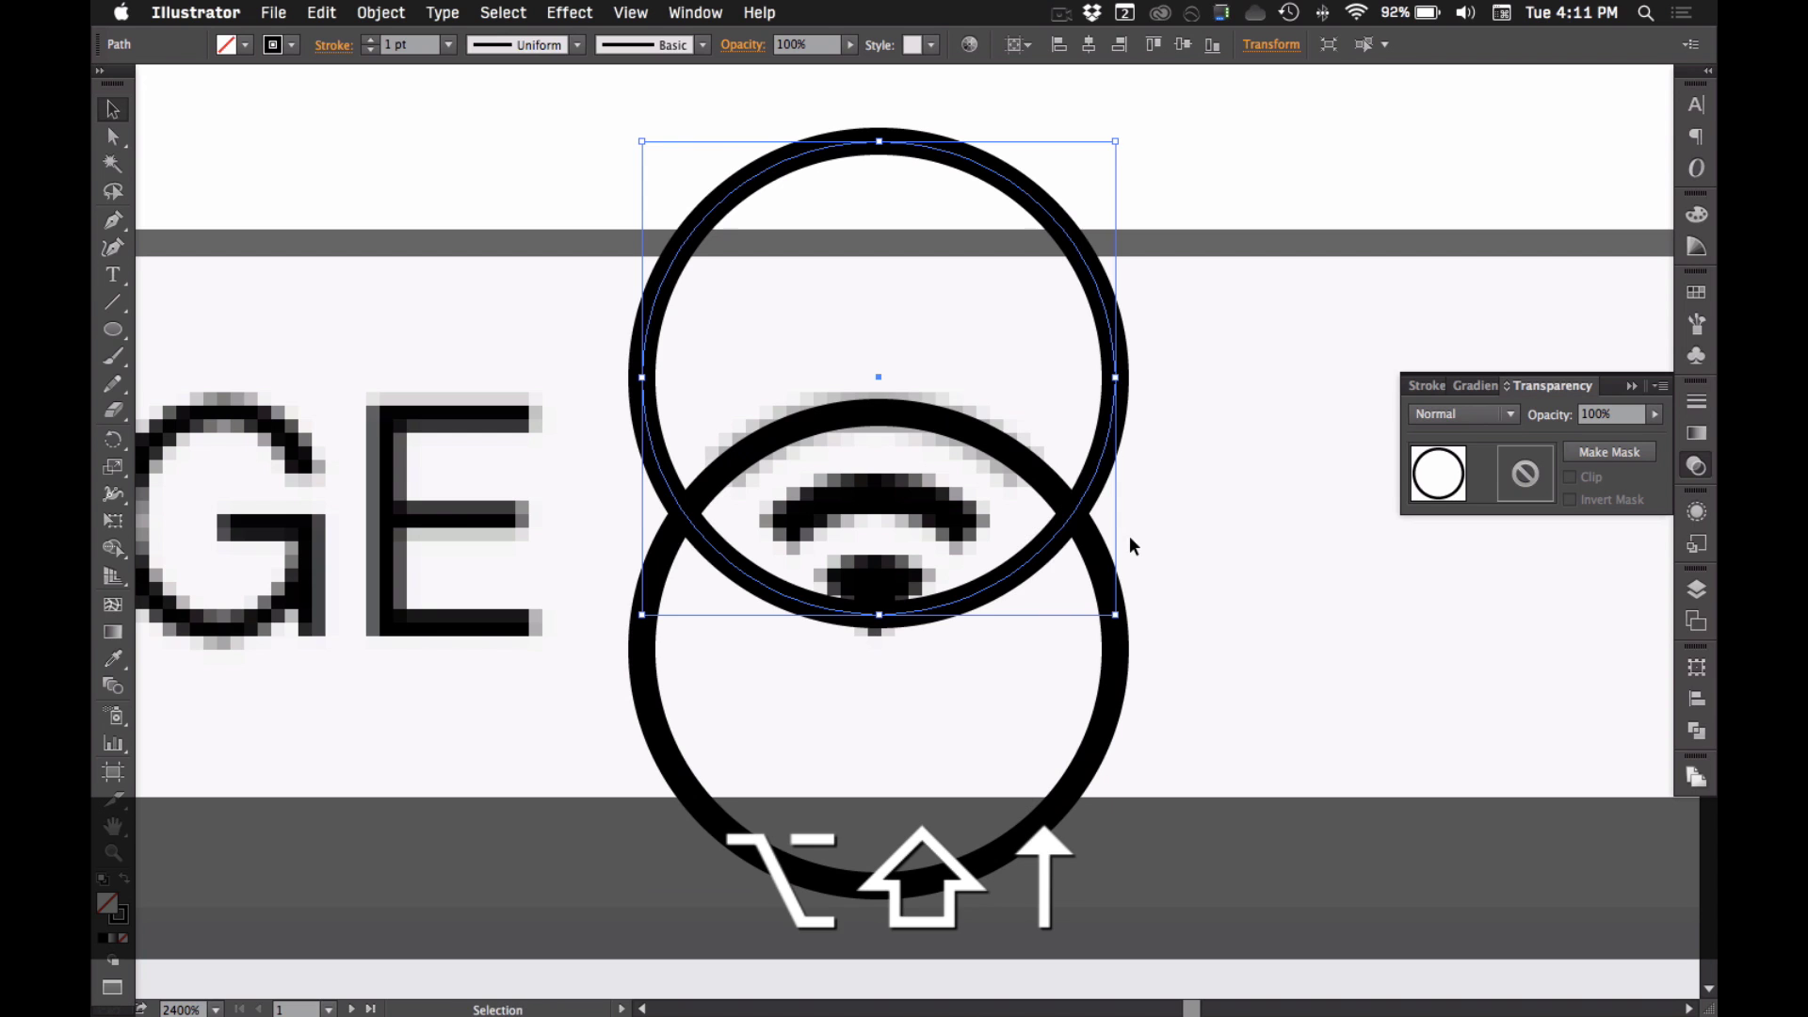
{"action": "key", "text": "shift+Down"}
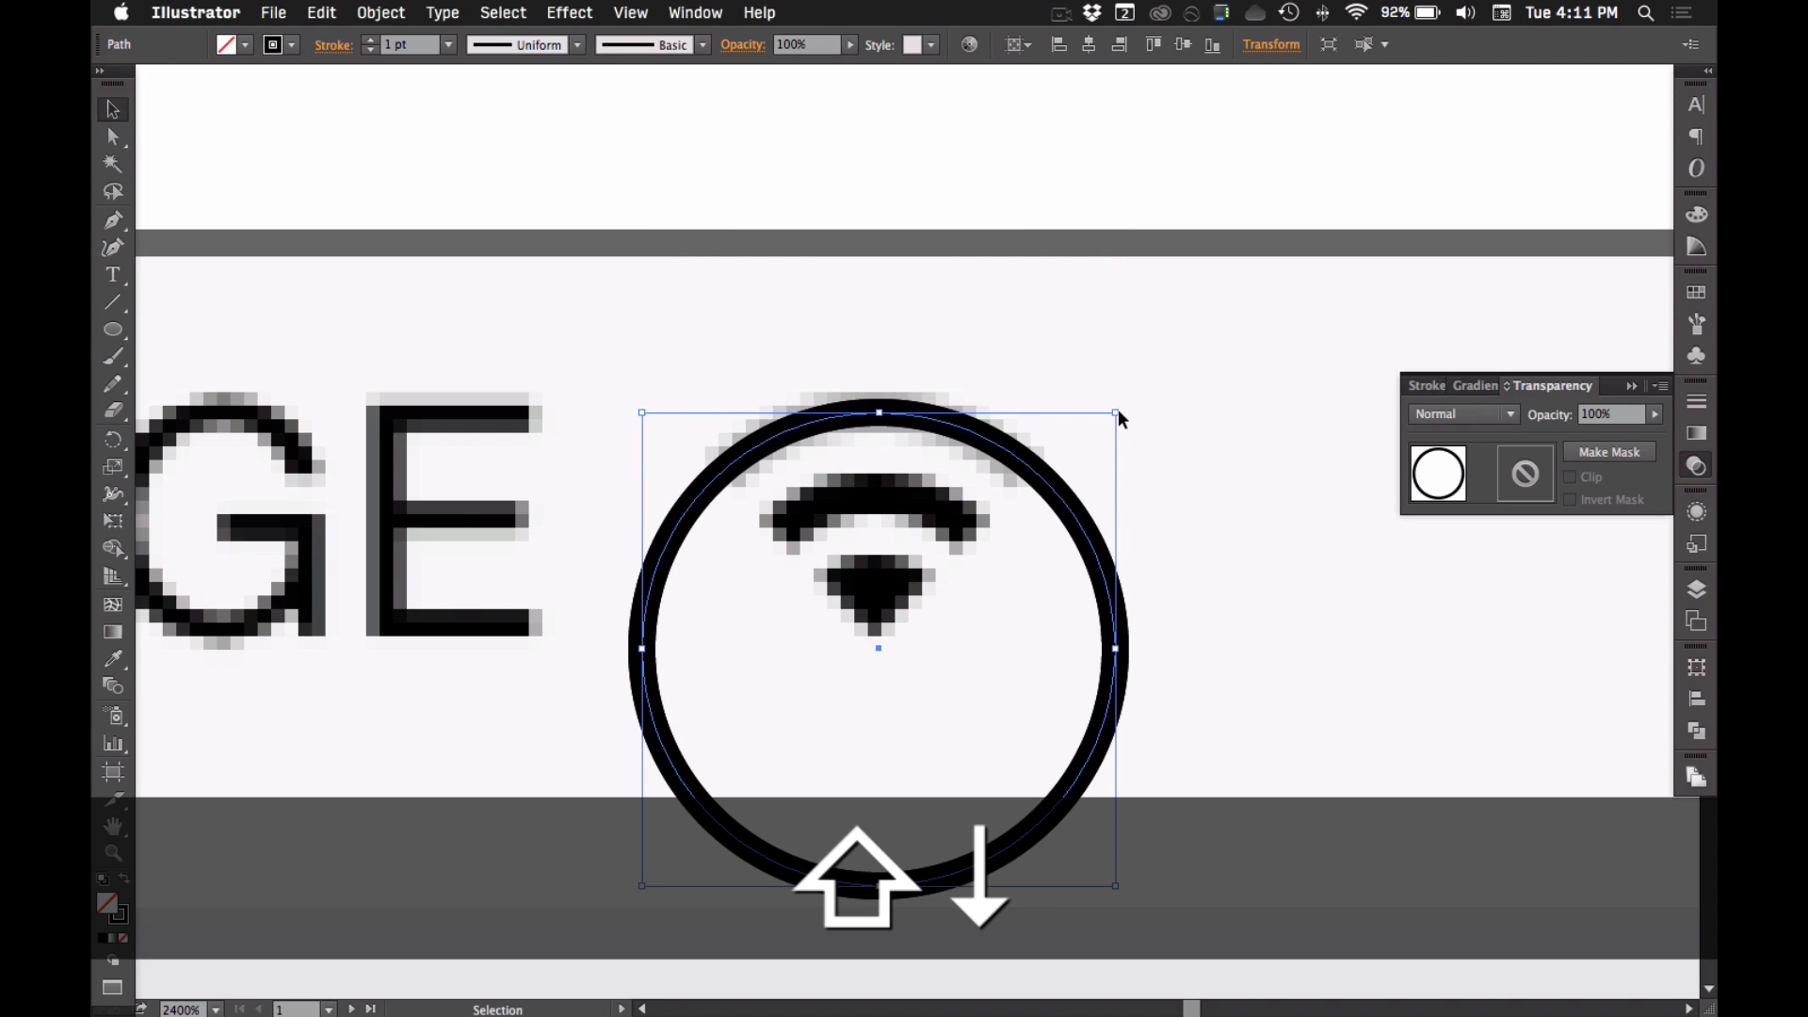
- Scale the copied circle down about its centre to match the Wi-Fi icon's middle arc
{"action": "left_click_drag", "start_coordinate": [1117, 410], "coordinate": [1006, 524]}
{"action": "key", "text": "super+z"}
{"action": "key", "text": "super+z"}
{"action": "left_click_drag", "start_coordinate": [1115, 411], "coordinate": [1032, 485]}
- Duplicate the middle circle in place, shrink the copy to the Wi-Fi icon's inner wedge, and give it a solid black fill without stroke
{"action": "key", "text": "alt+shift+Up"}
{"action": "key", "text": "shift+Down"}
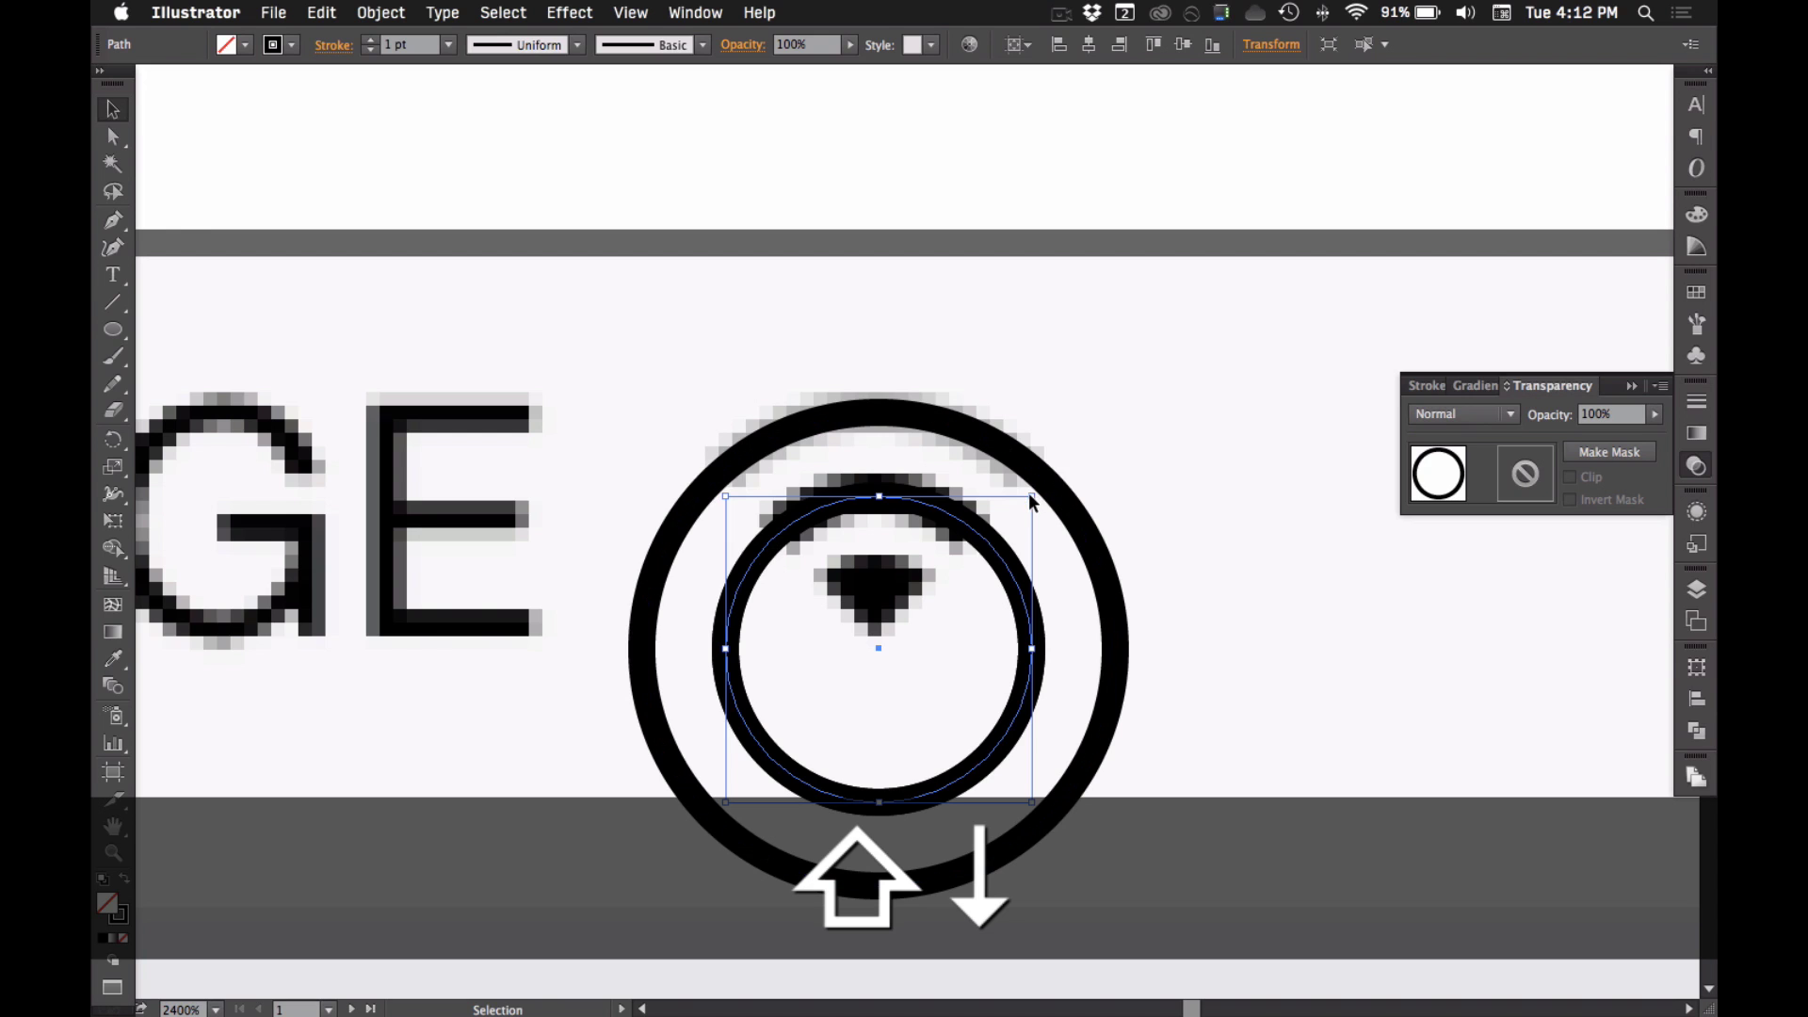
{"action": "left_click_drag", "start_coordinate": [1032, 501], "coordinate": [971, 546]}
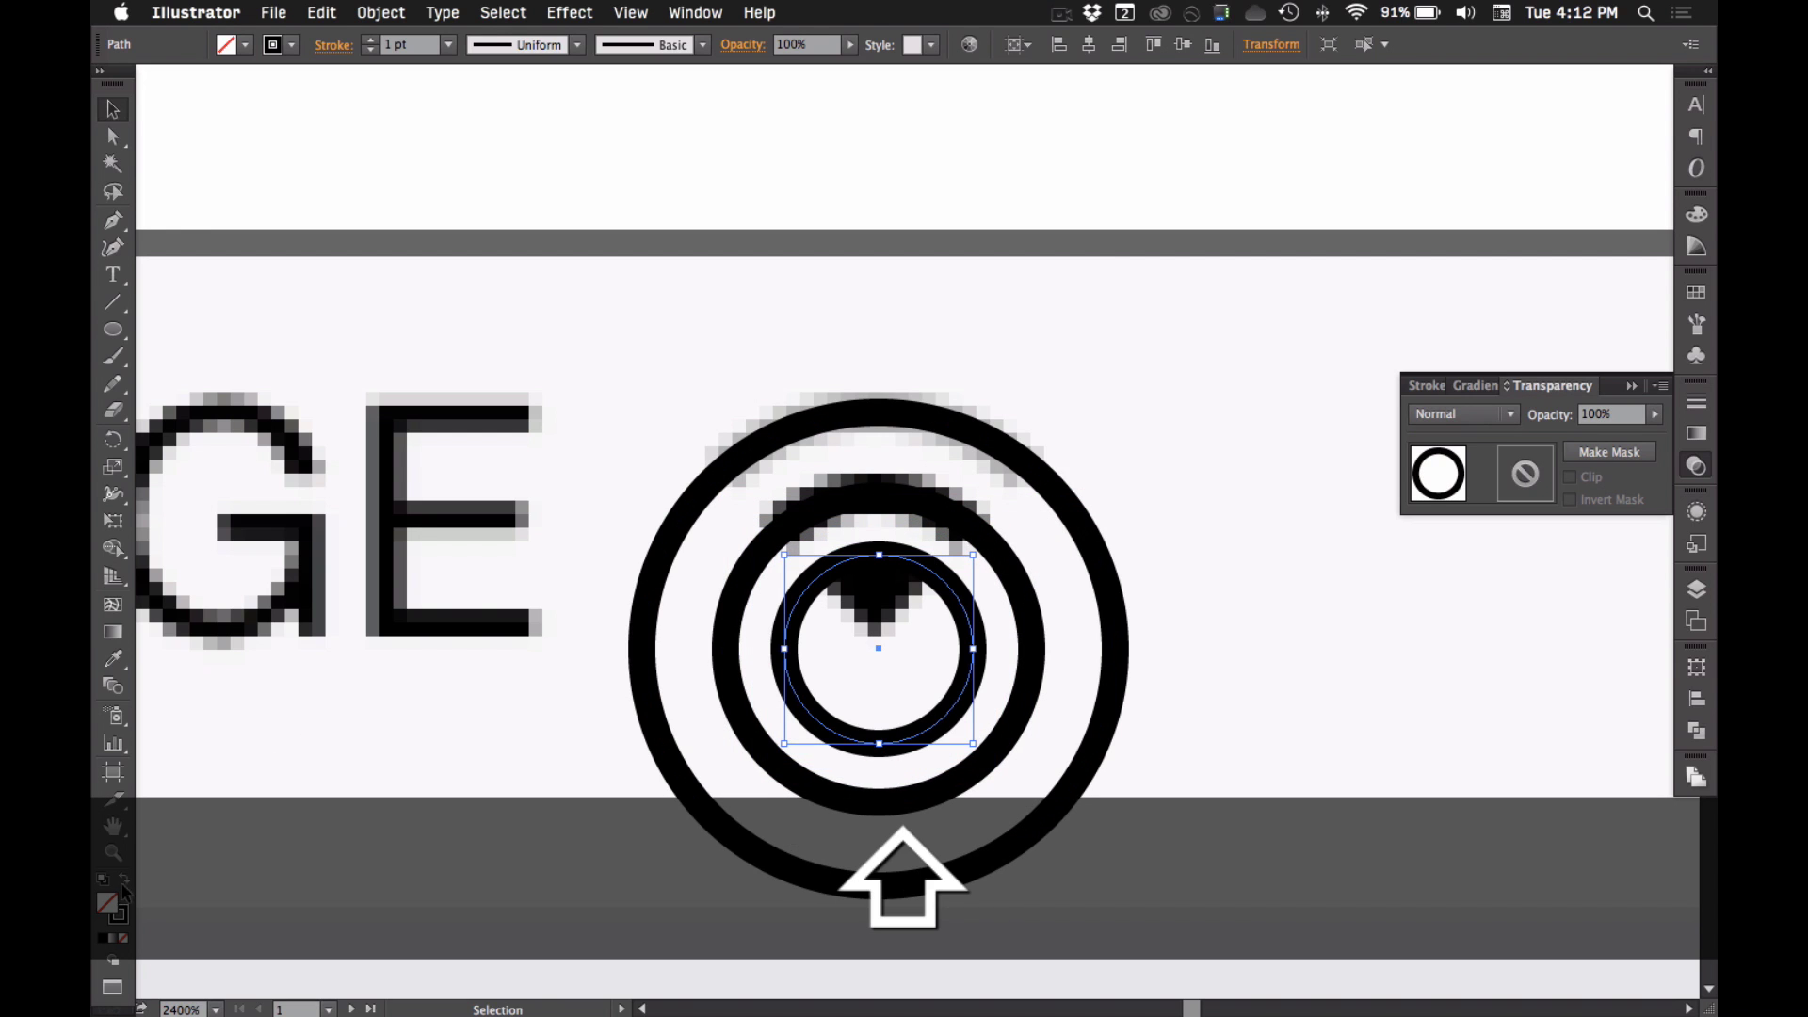
{"action": "key", "text": "shift+x"}
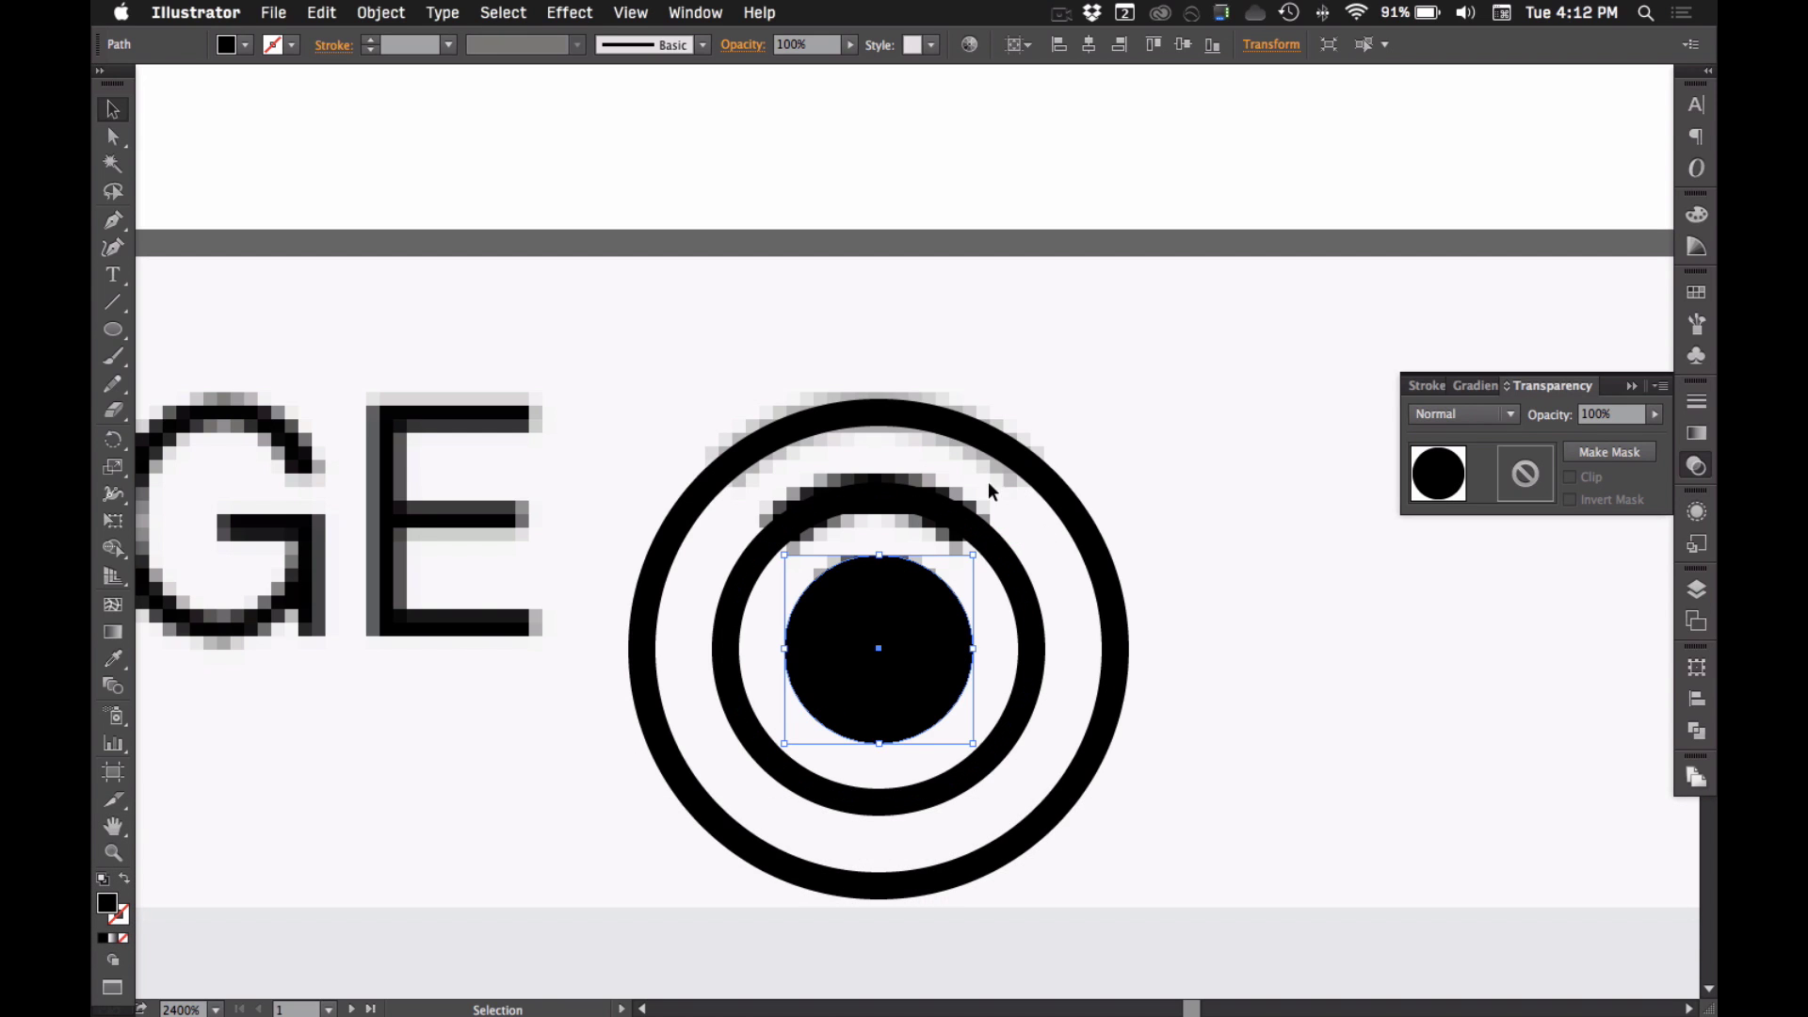
- Cut the three concentric circles and paste them back in place
{"action": "left_click_drag", "start_coordinate": [759, 339], "coordinate": [1064, 749]}
{"action": "key", "text": "super+x"}
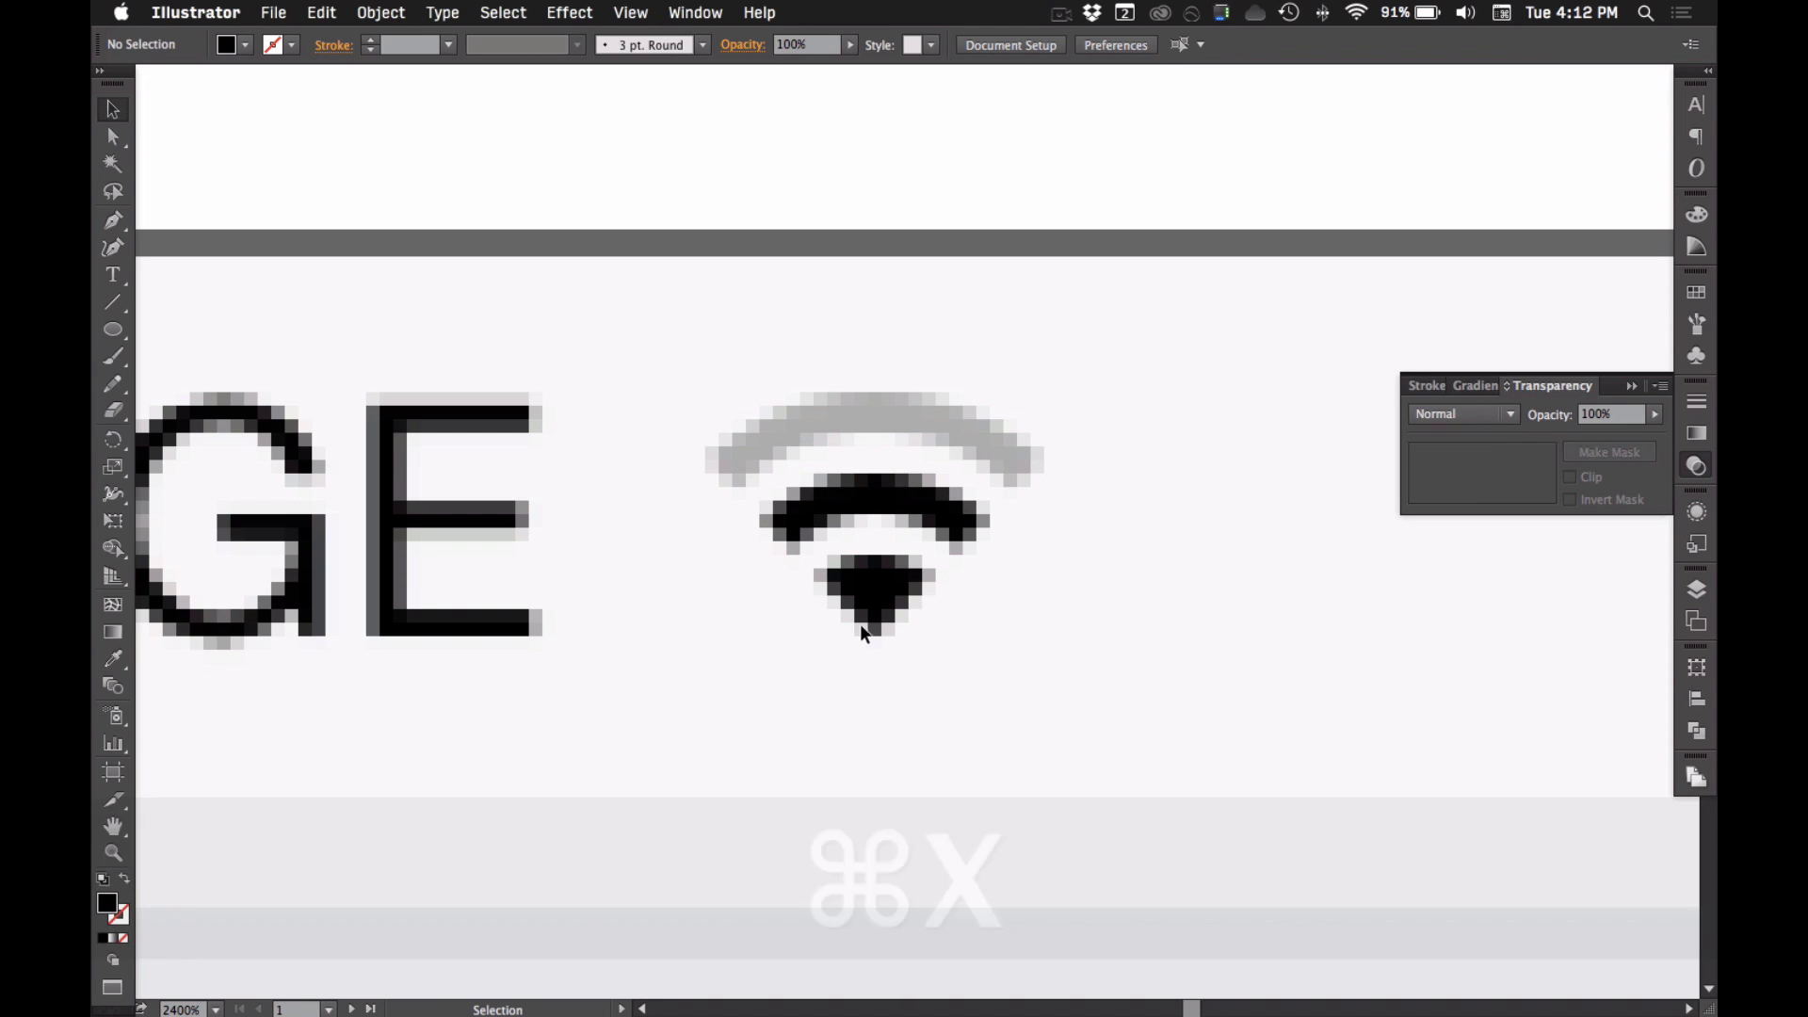
{"action": "key", "text": "super+shift+v"}
- Draw a black square about 11 × 11 px over the upper part of the circles and rotate it 45° into a diamond
{"action": "key", "text": "m"}
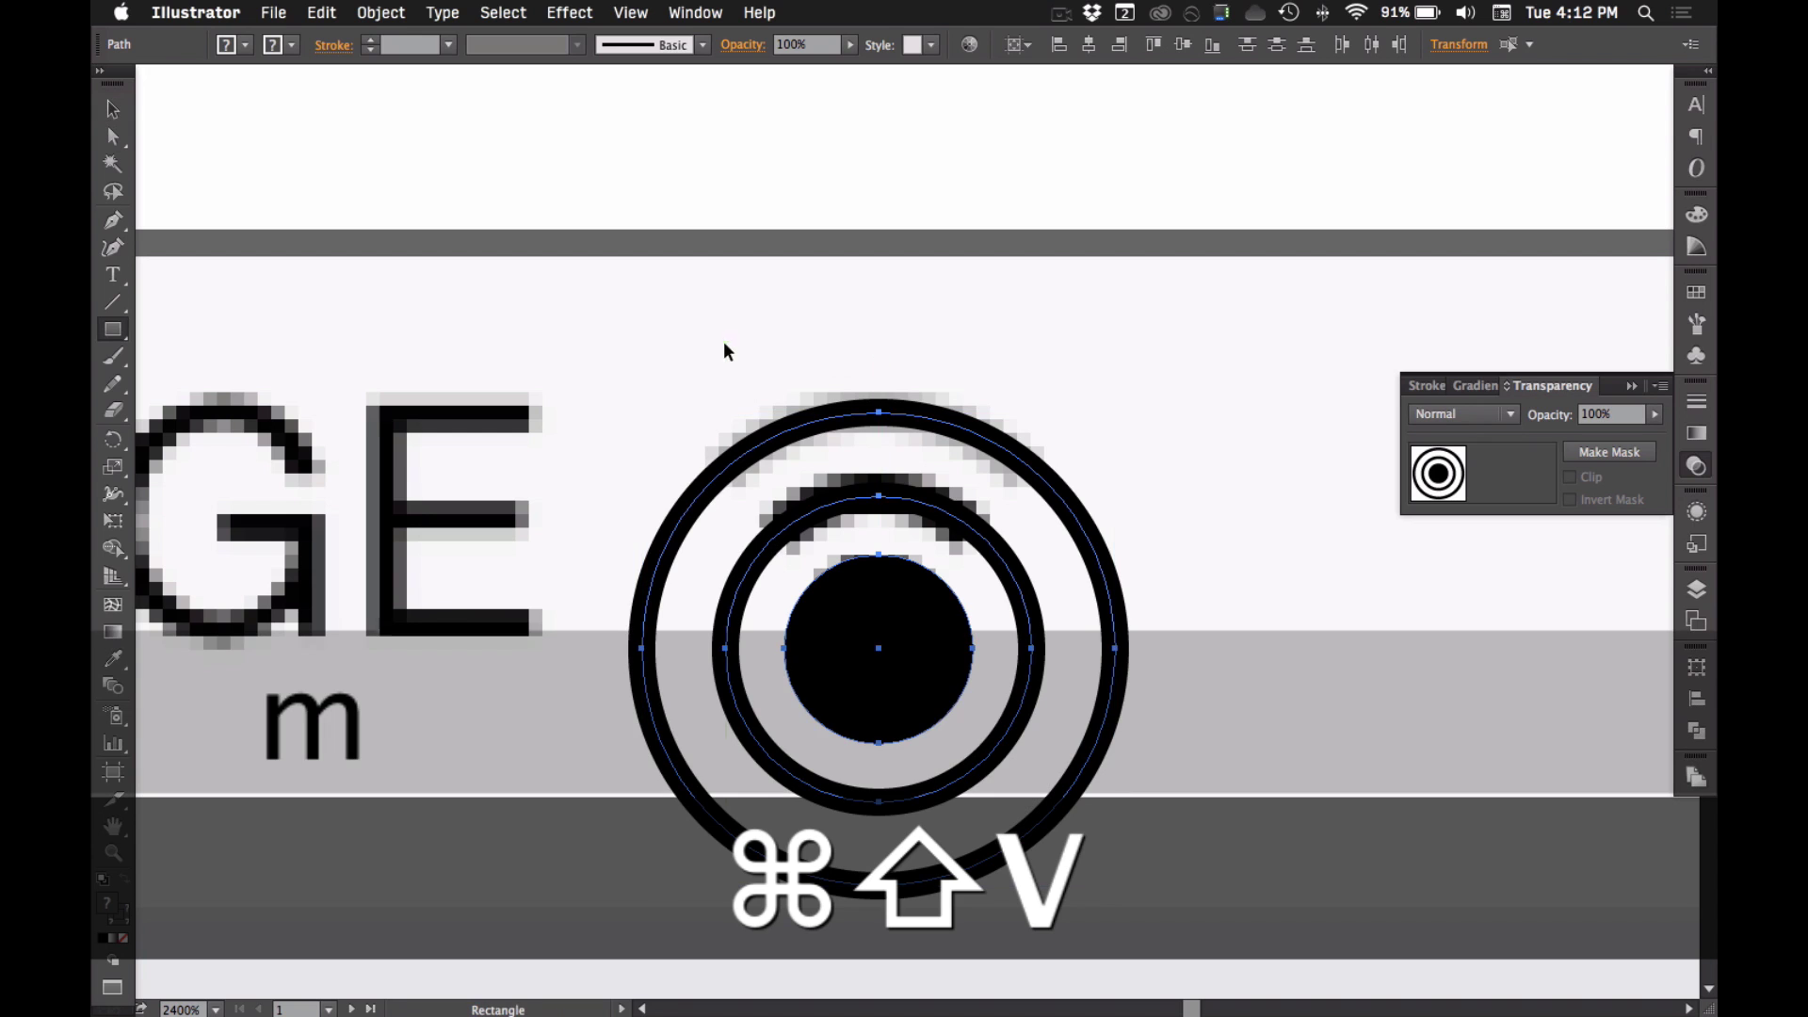
{"action": "left_click_drag", "start_coordinate": [681, 246], "coordinate": [979, 471]}
{"action": "key", "text": "v"}
{"action": "left_click_drag", "start_coordinate": [990, 241], "coordinate": [1070, 350]}
{"action": "left_click_drag", "start_coordinate": [928, 327], "coordinate": [983, 348]}
{"action": "key", "text": "super+z"}
{"action": "key", "text": "super+z"}
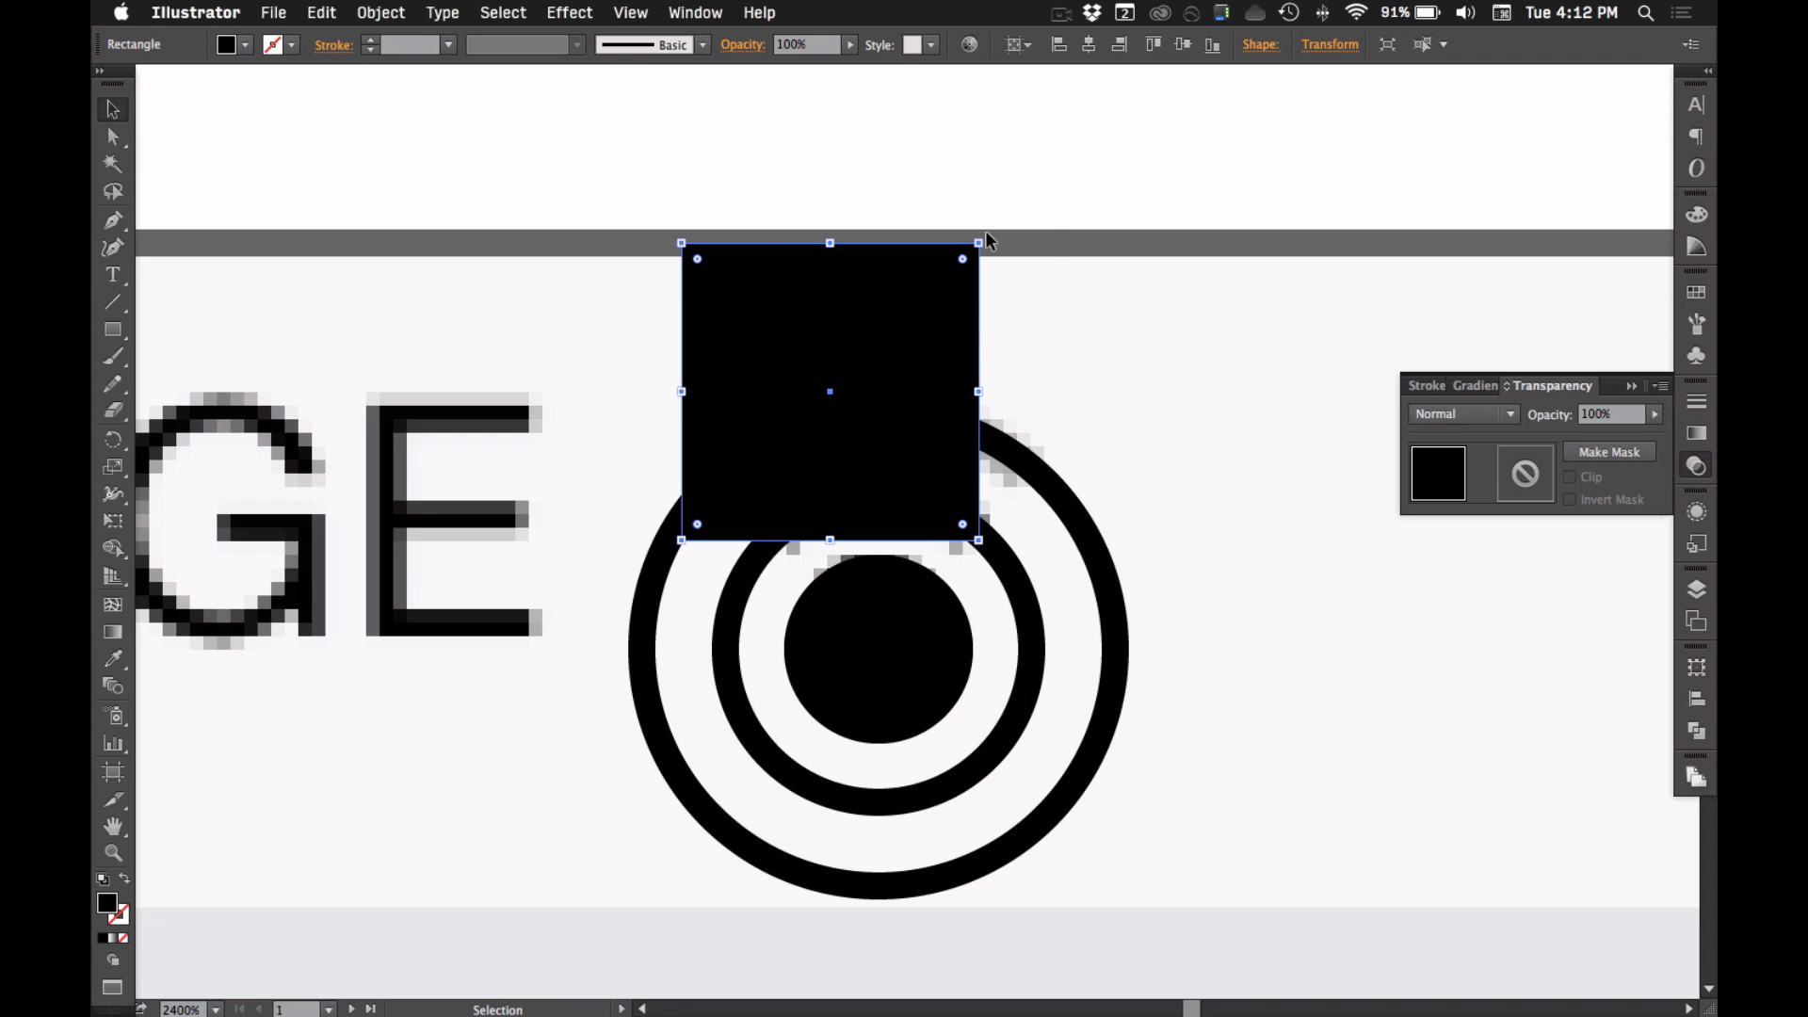
{"action": "left_click_drag", "start_coordinate": [987, 234], "coordinate": [1047, 325]}
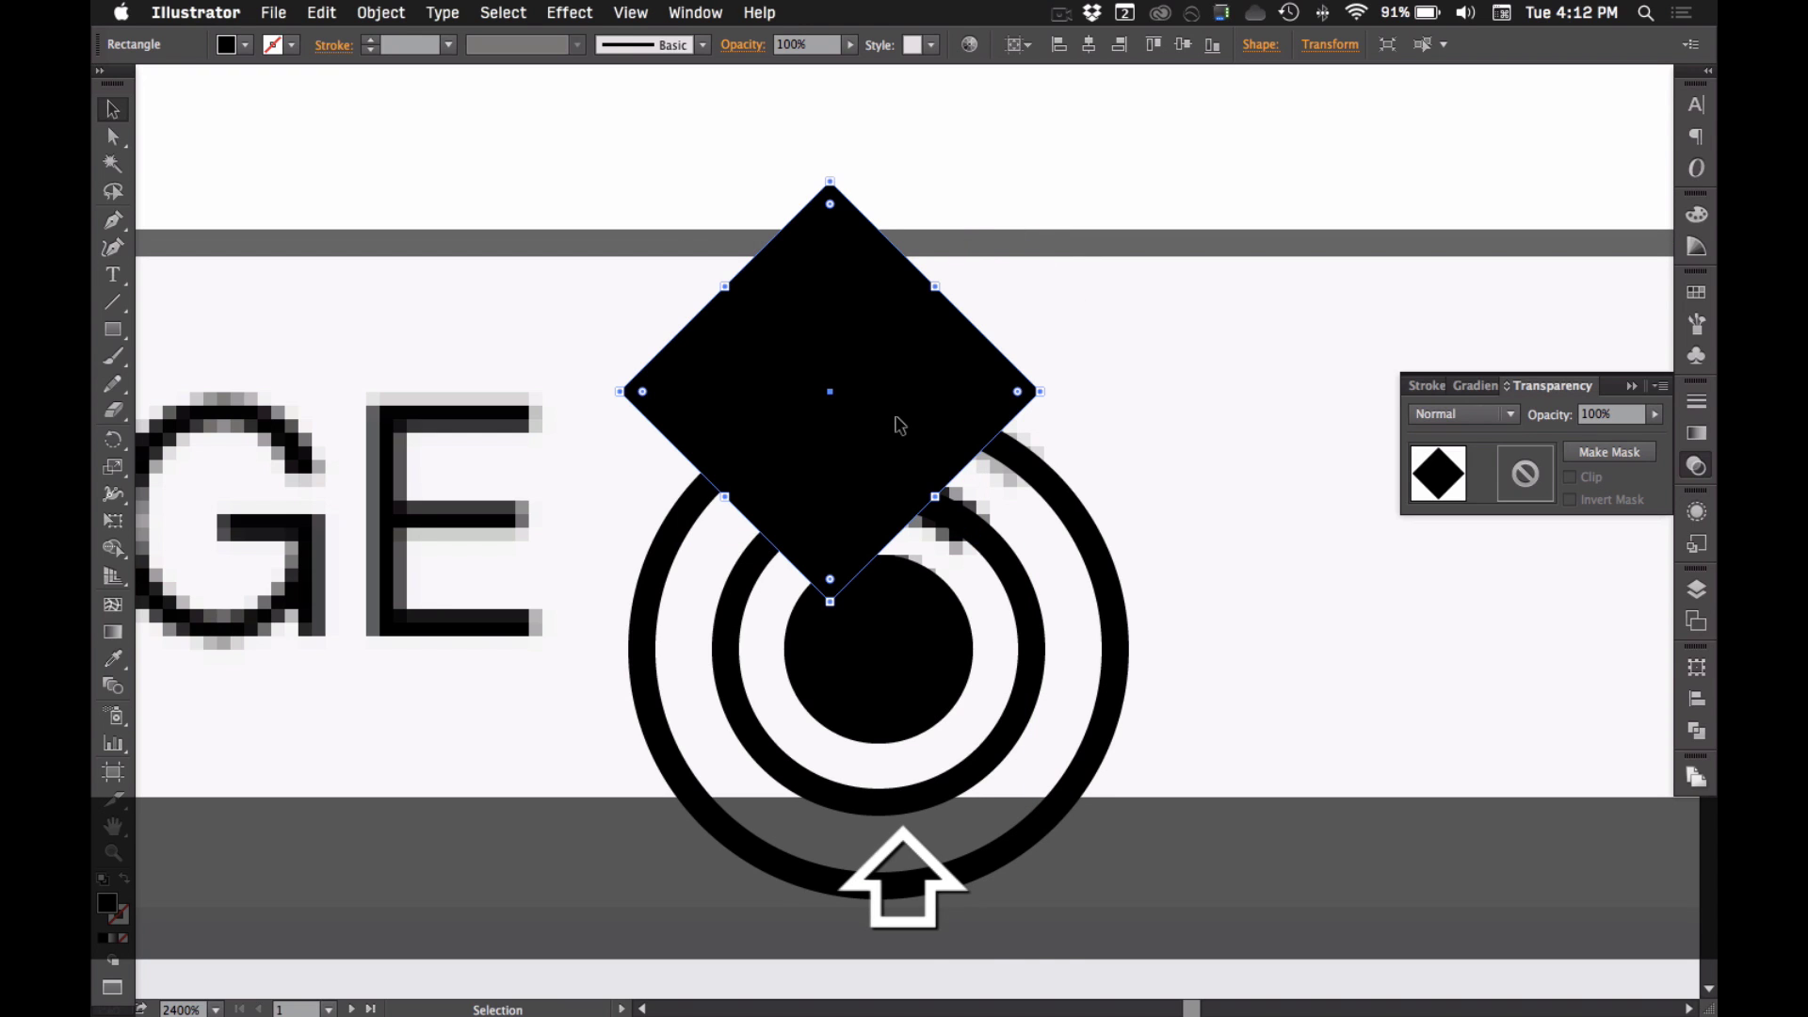
- Switch alignment from Align to Artboard to Align to Selection and centre the diamond and the three circles horizontally
{"action": "left_click_drag", "start_coordinate": [1149, 301], "coordinate": [767, 680]}
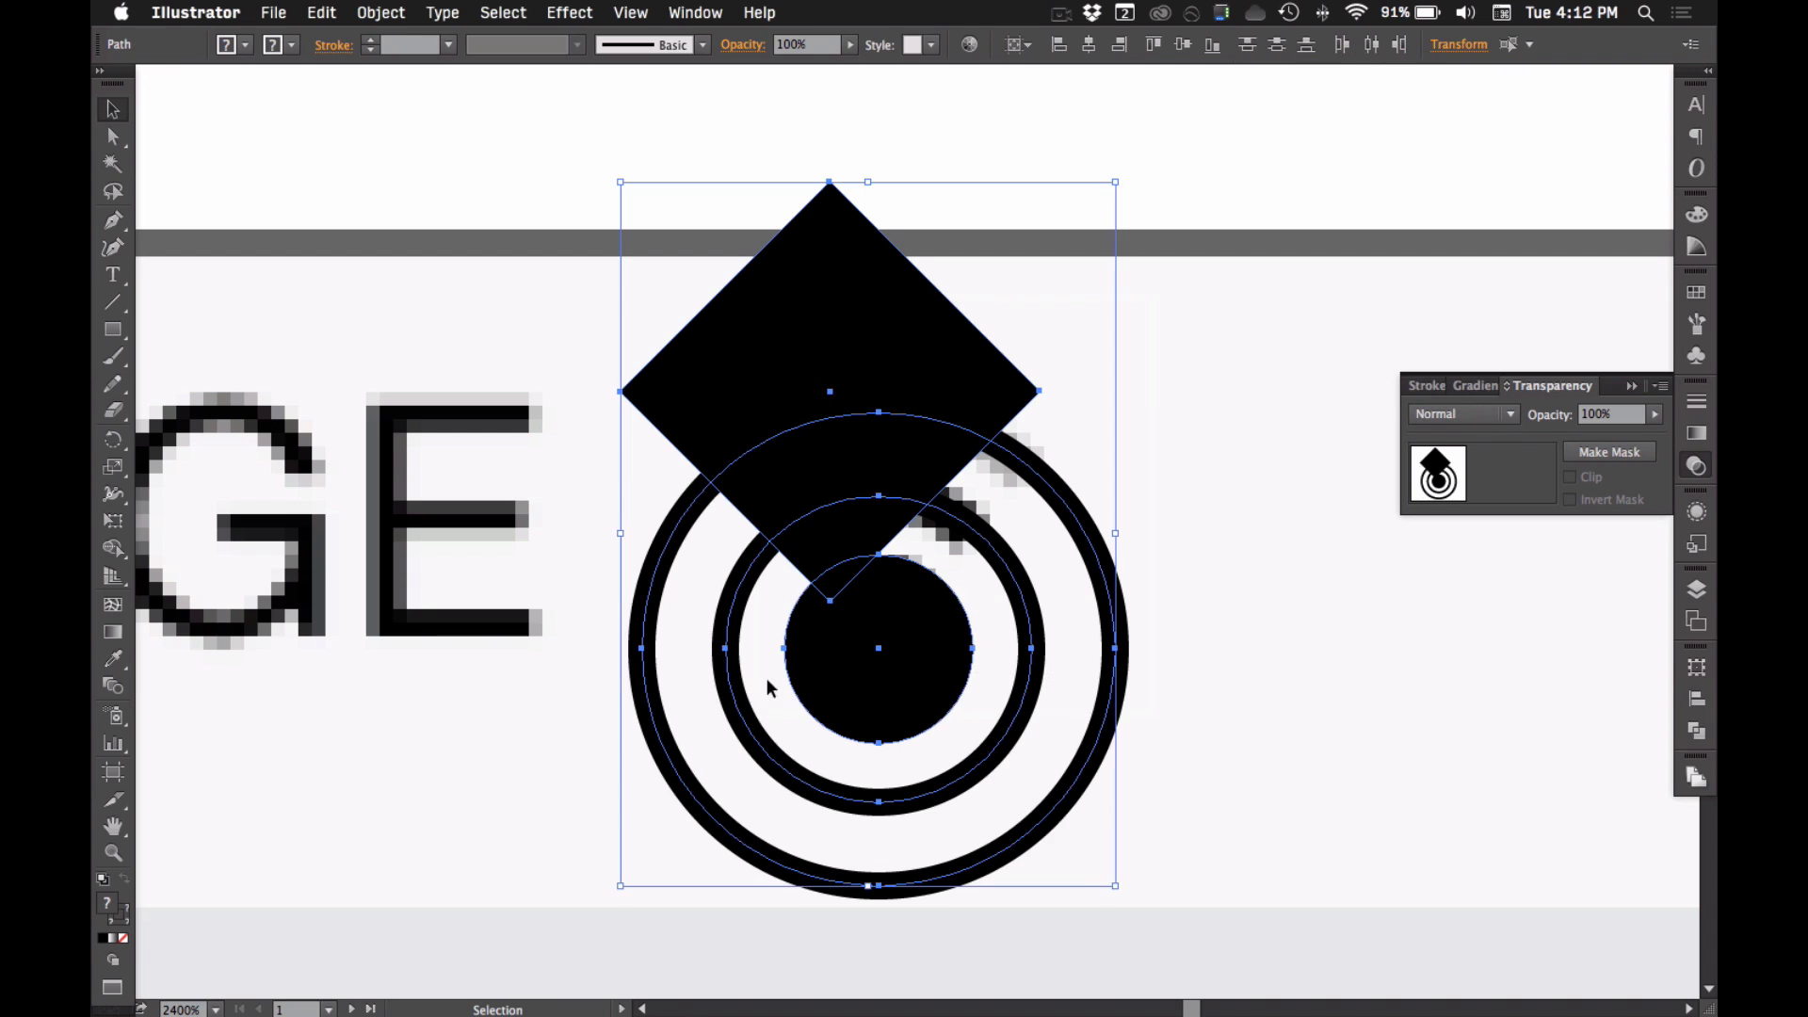
{"action": "left_click", "coordinate": [1088, 44]}
{"action": "key", "text": "super+z"}
{"action": "left_click", "coordinate": [1015, 52]}
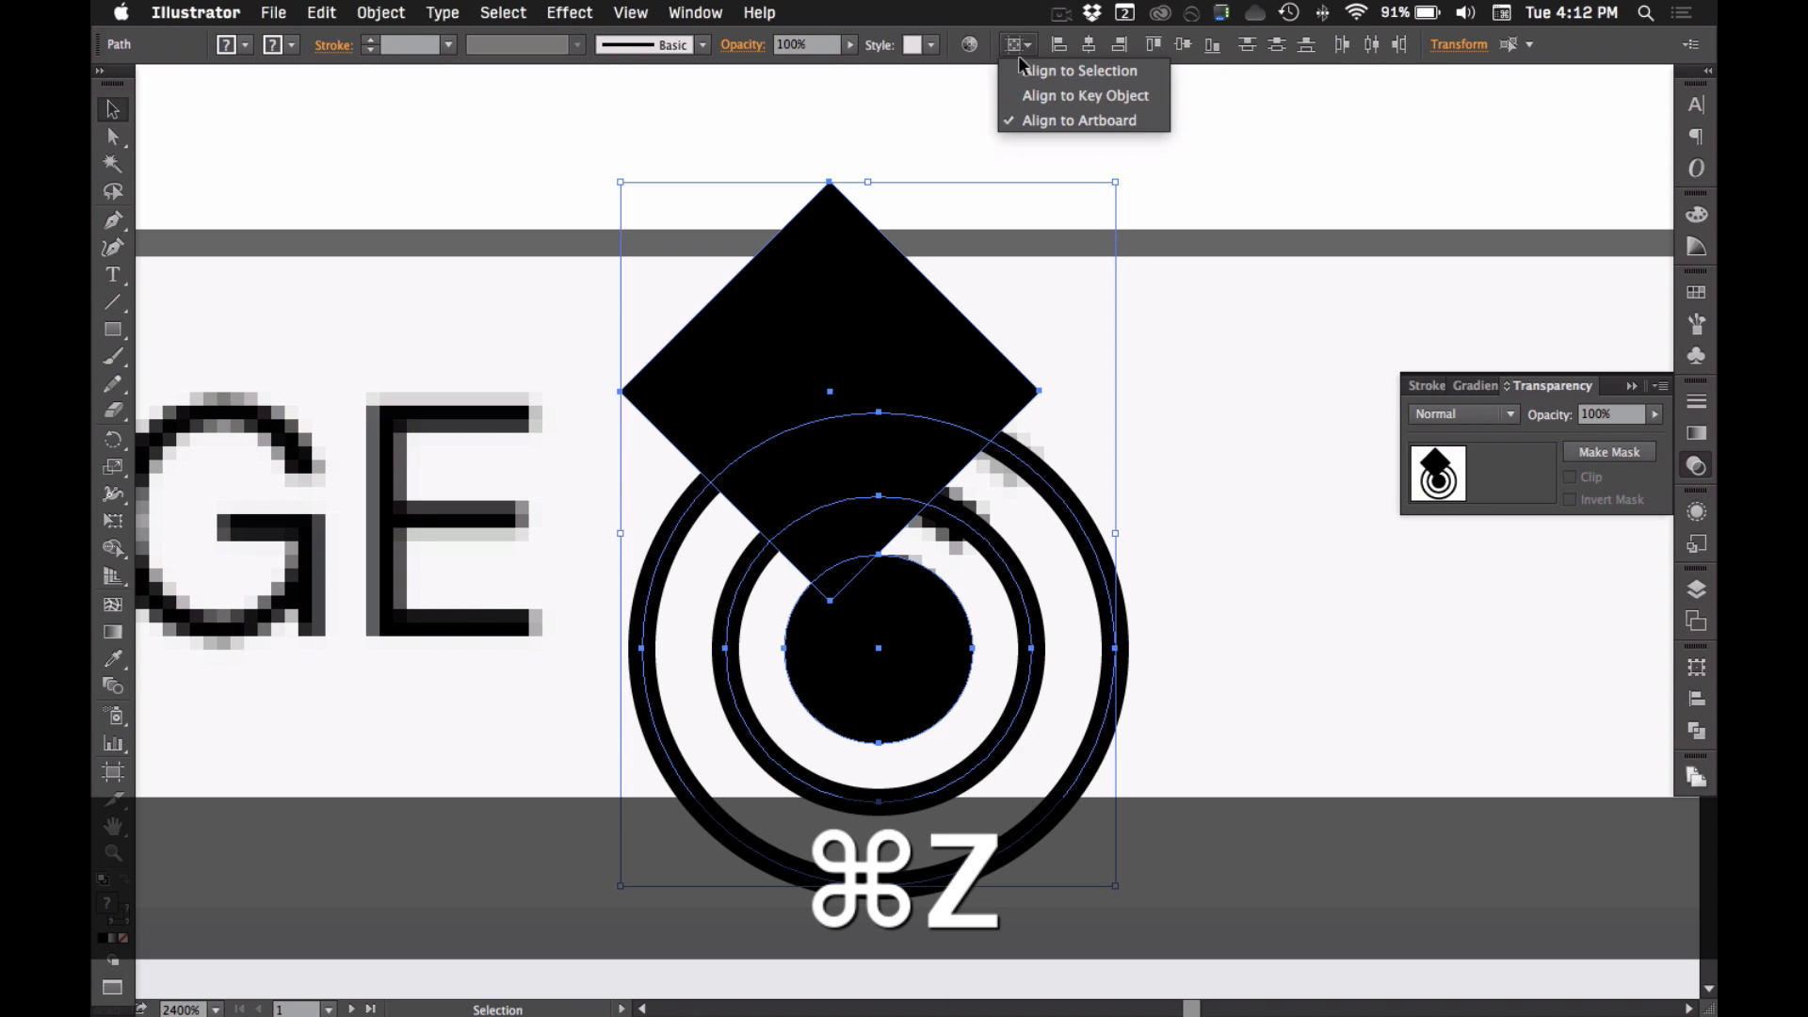
{"action": "left_click", "coordinate": [1034, 76]}
{"action": "left_click", "coordinate": [1090, 44]}
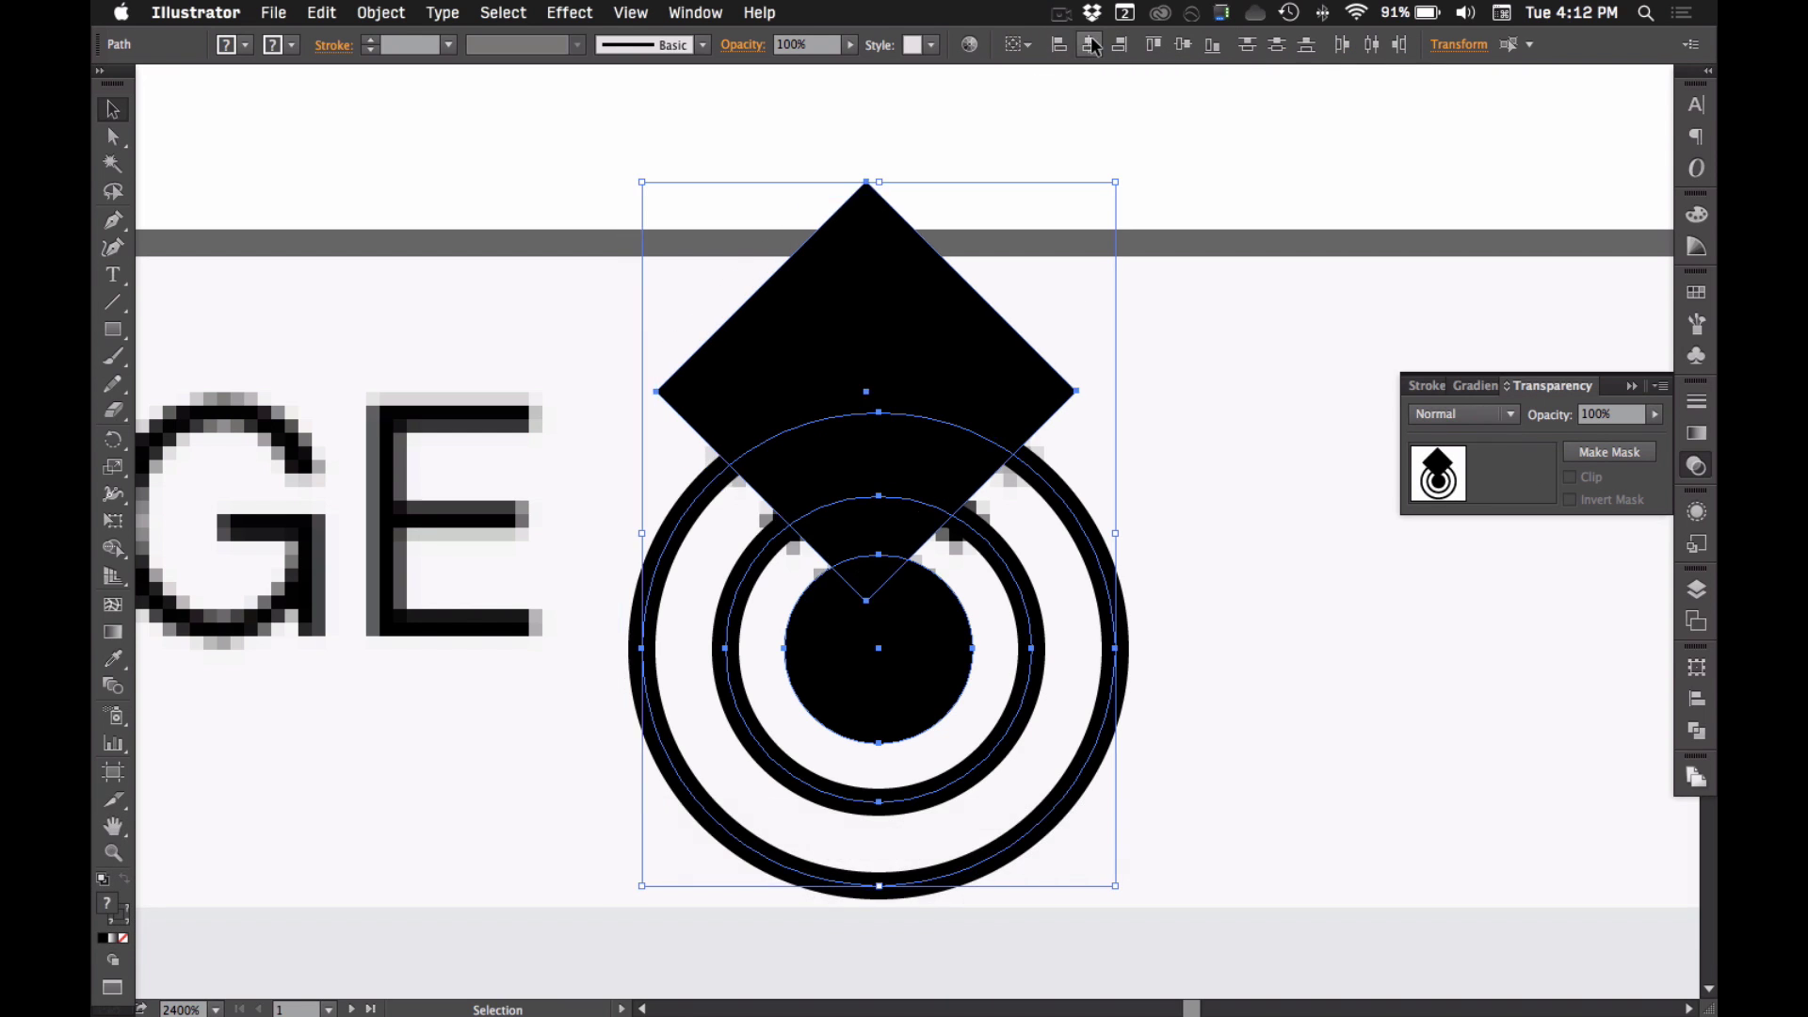
{"action": "key", "text": "shift"}
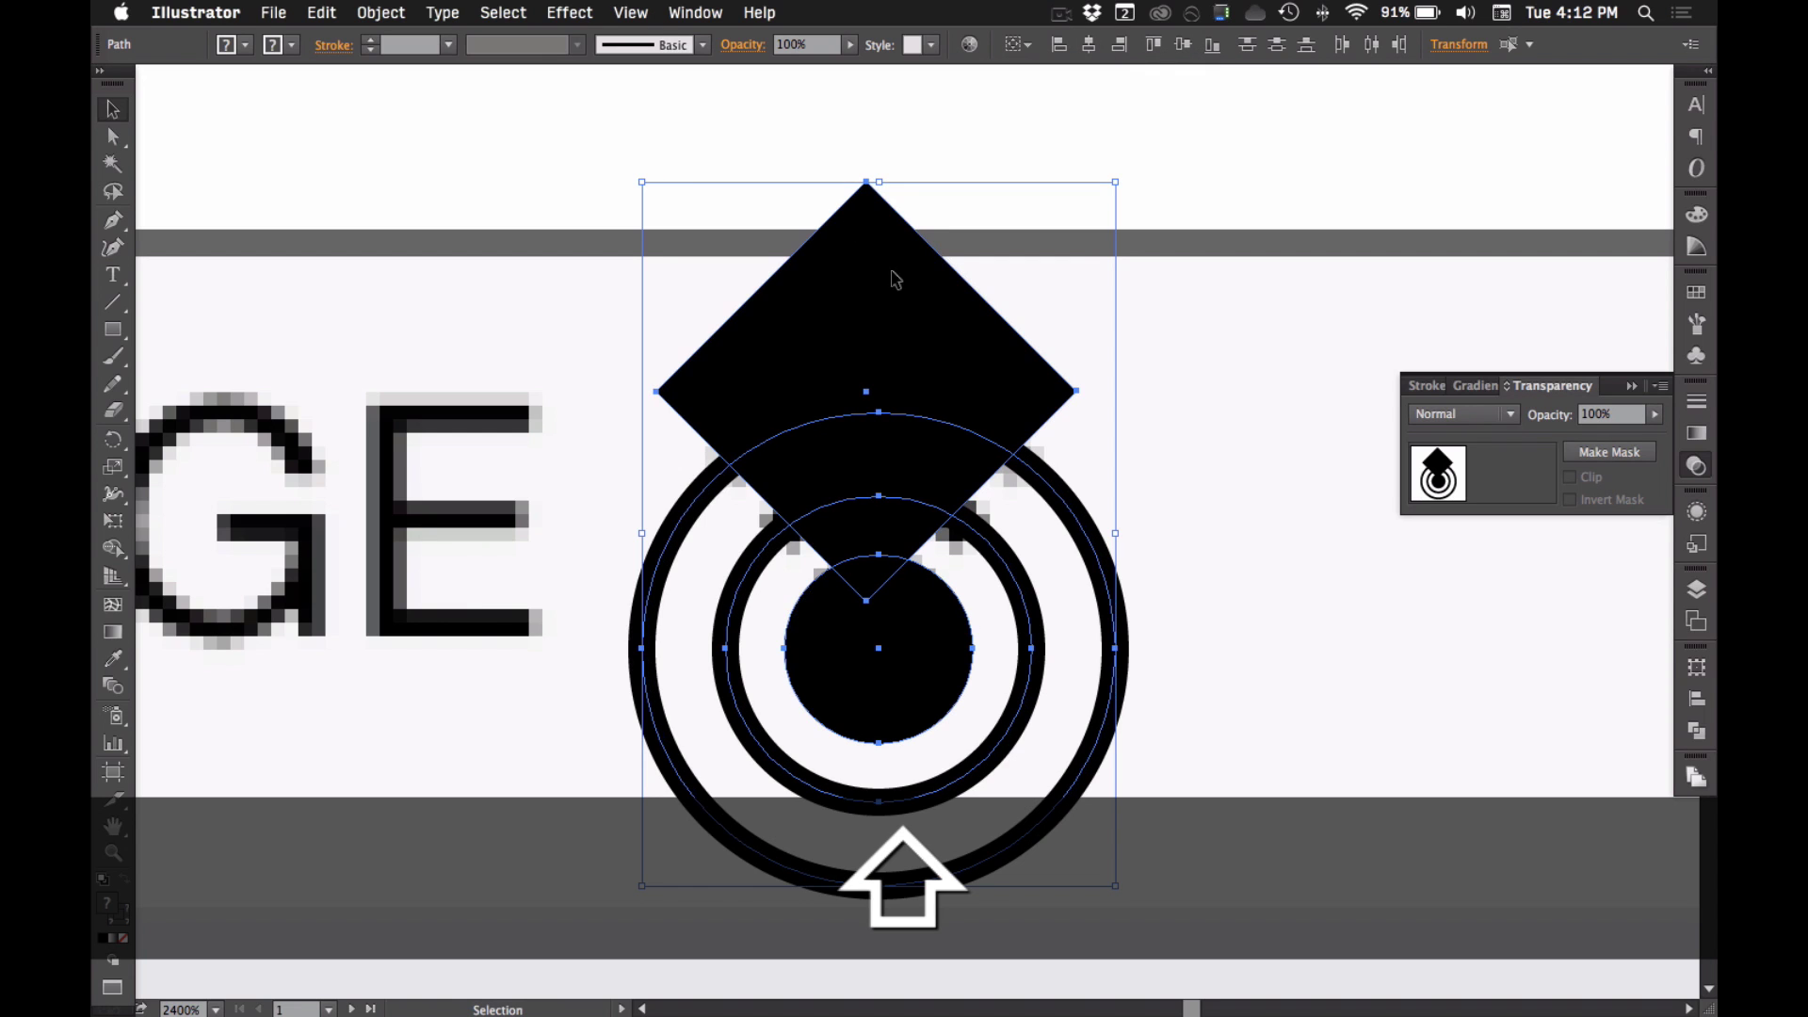
{"action": "left_click", "coordinate": [1089, 45]}
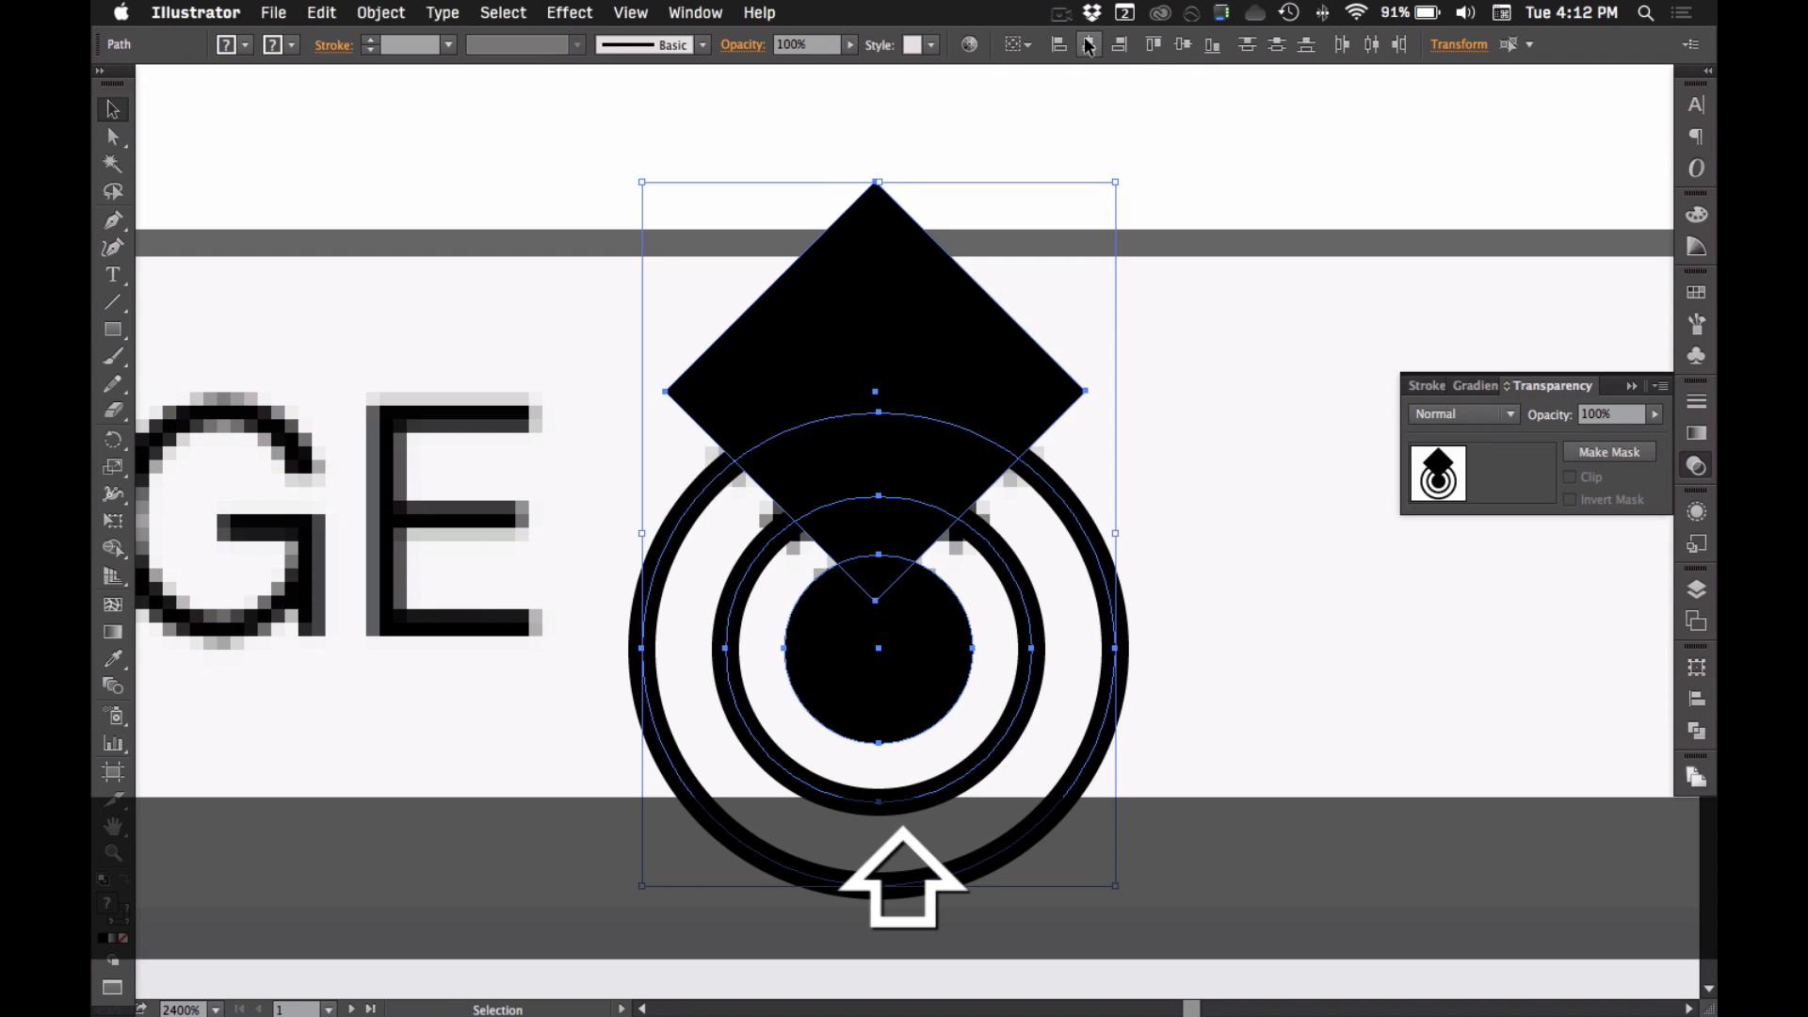
- Select only the diamond and enlarge it proportionally to about 11.6 × 11.6 px, keeping its lower corner fixed
{"action": "left_click", "coordinate": [1064, 240]}
{"action": "left_click", "coordinate": [970, 327]}
{"action": "key", "text": "v"}
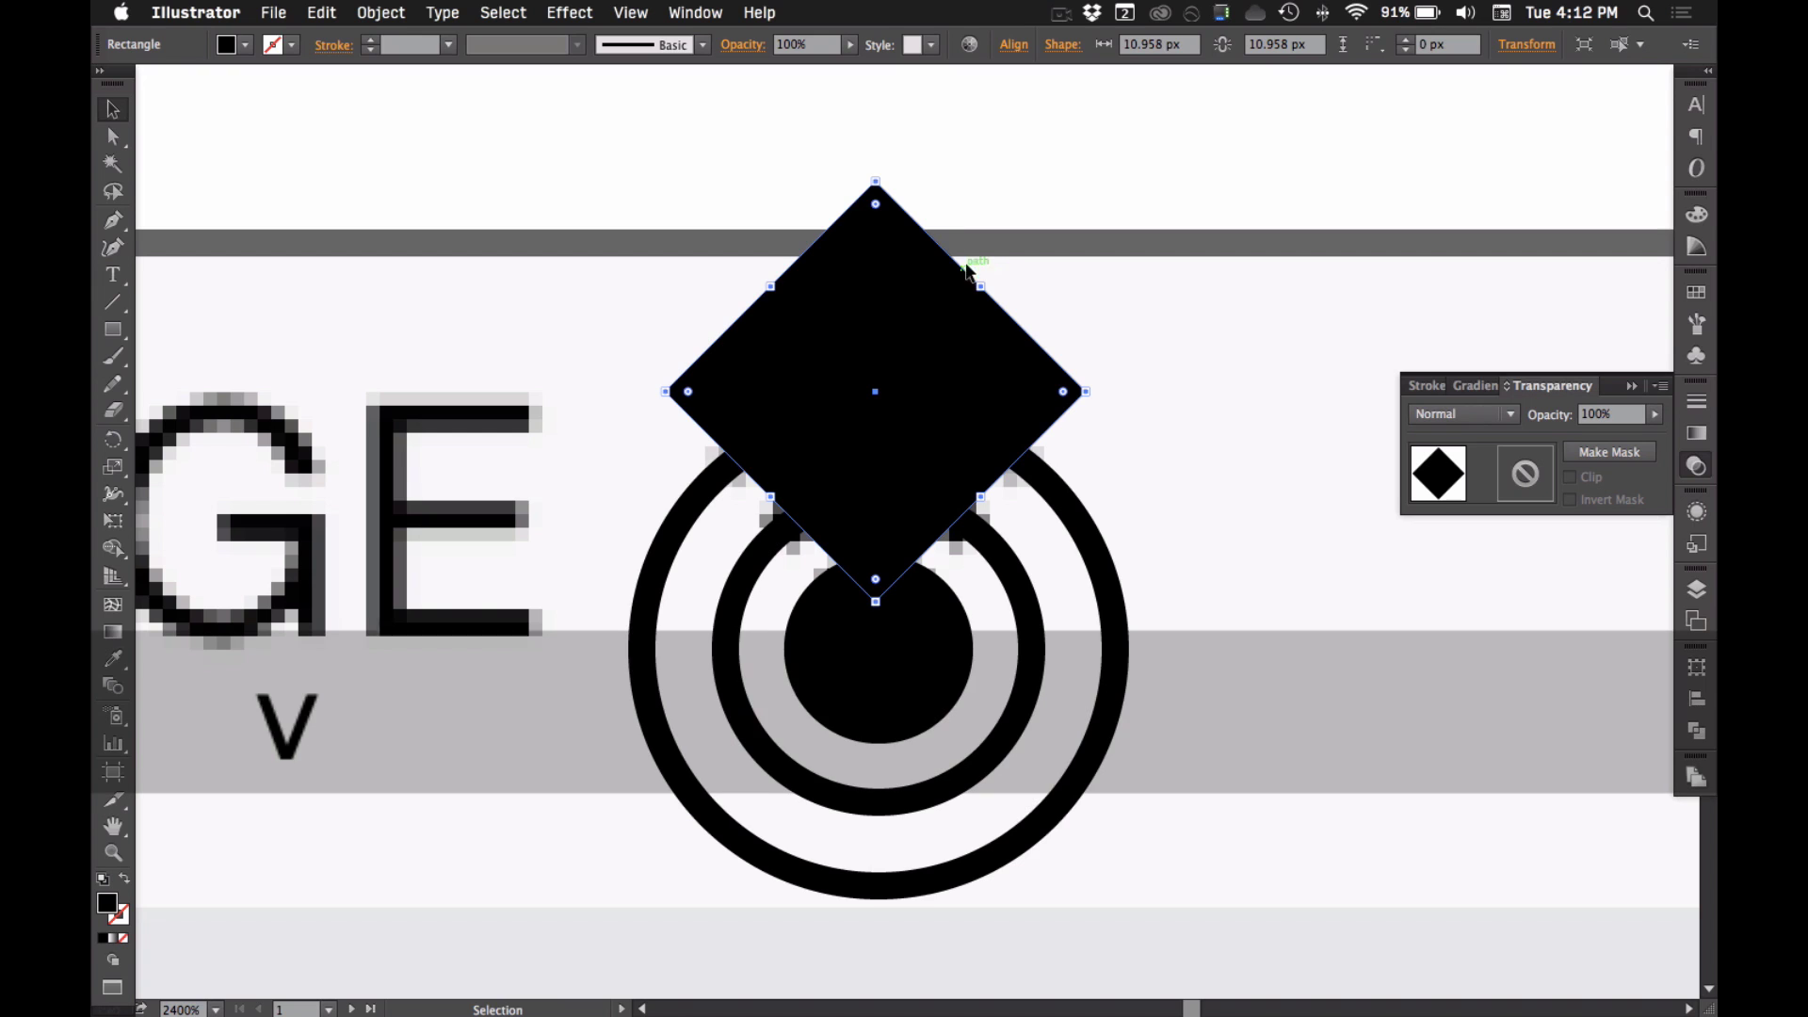
{"action": "key", "text": "v"}
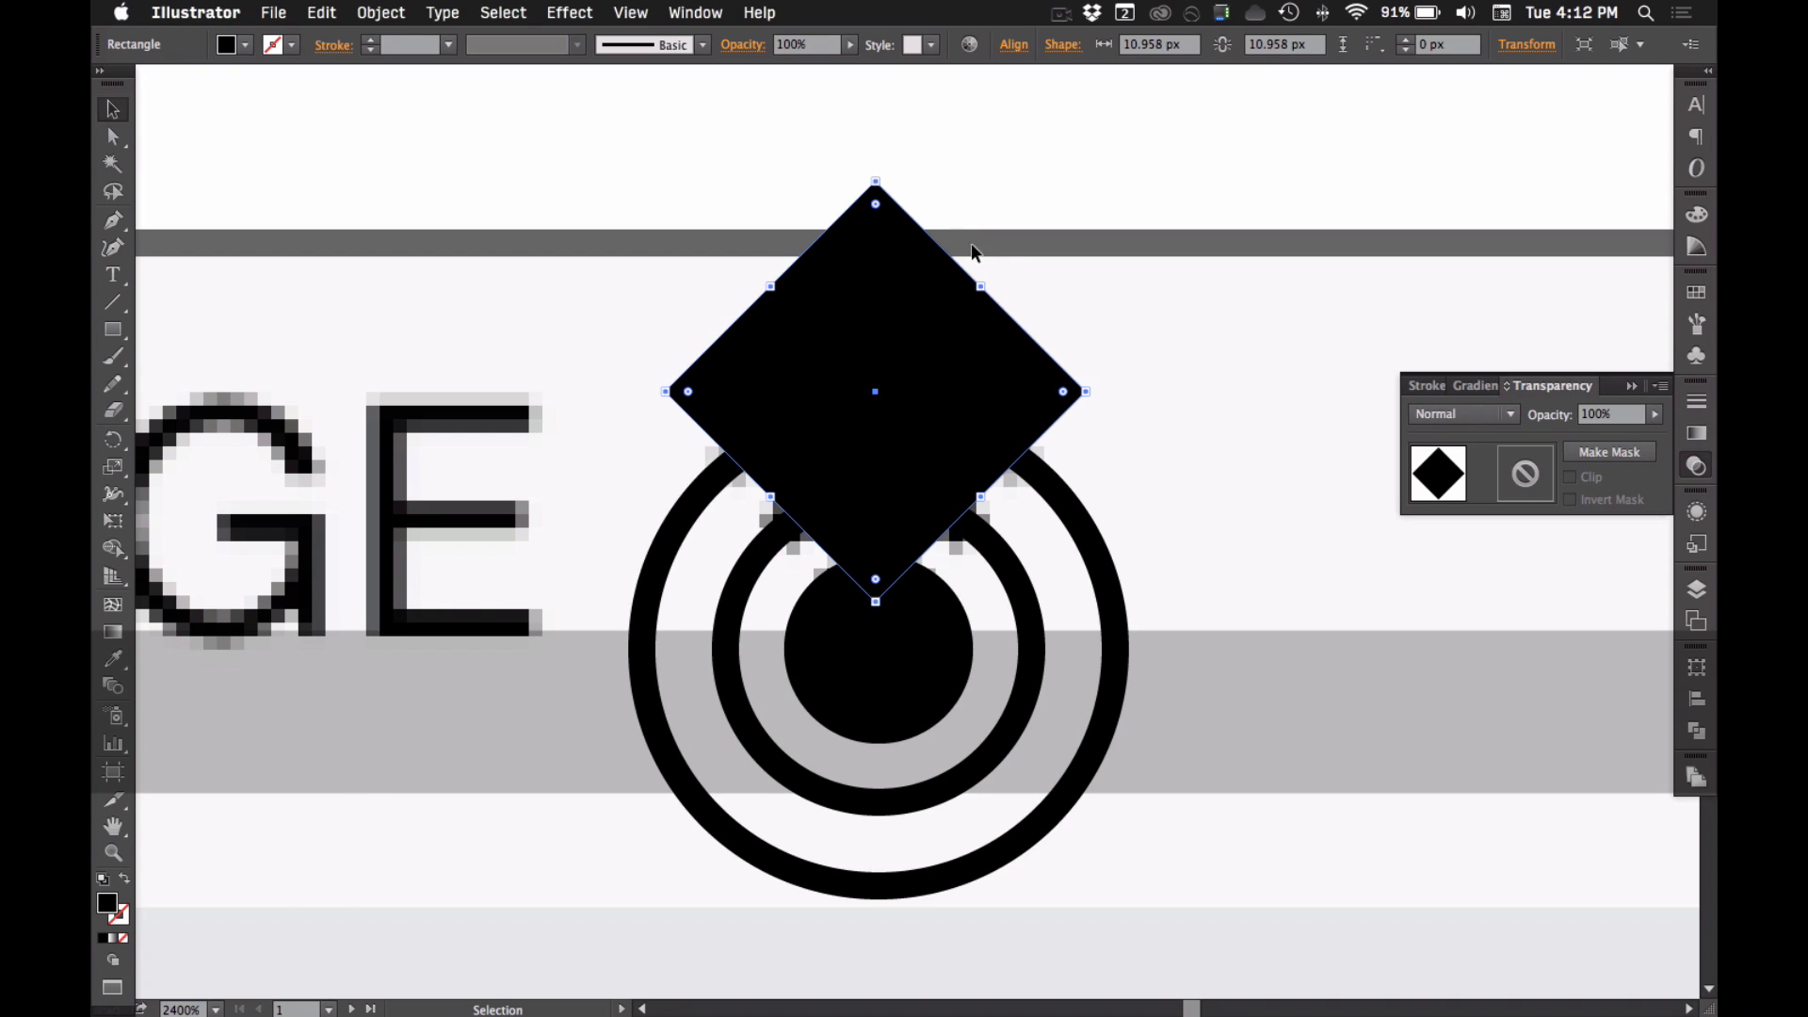
{"action": "left_click_drag", "start_coordinate": [868, 166], "coordinate": [898, 134]}
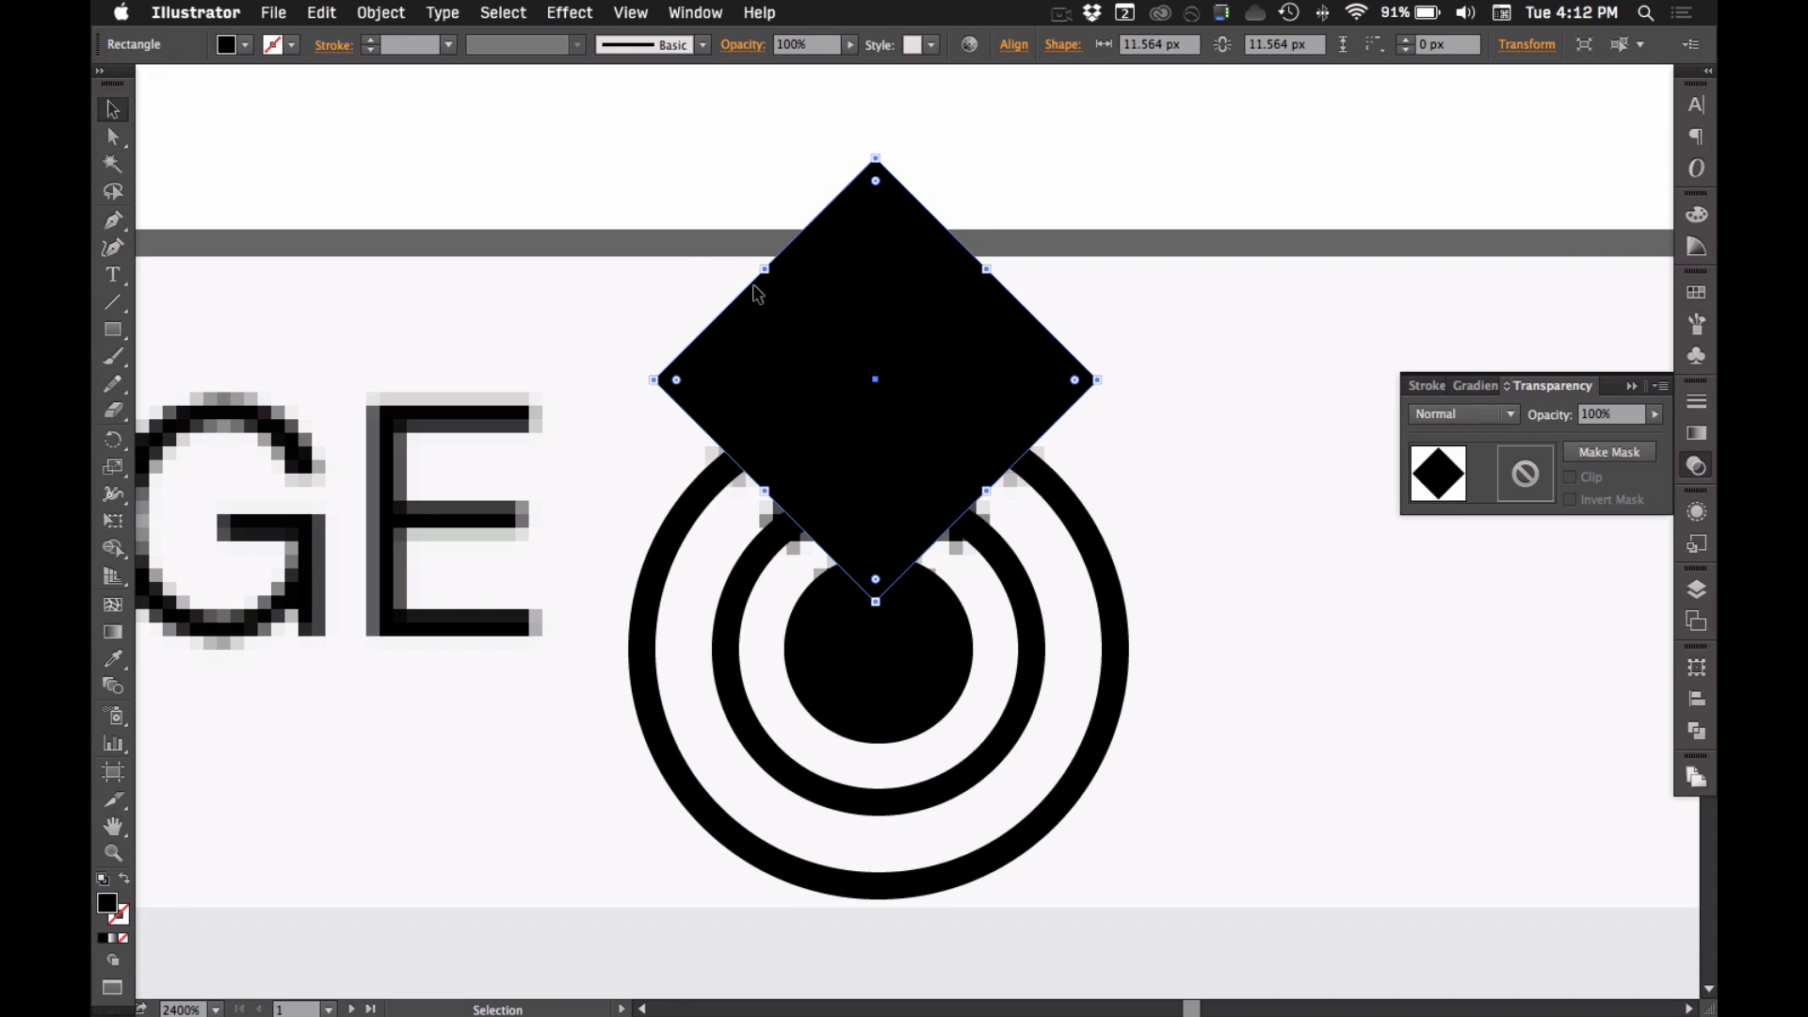
- Centre the diamond and the three circles horizontally on each other and move them back over the Wi-Fi symbol in the screenshot
{"action": "left_click_drag", "start_coordinate": [642, 203], "coordinate": [1343, 883]}
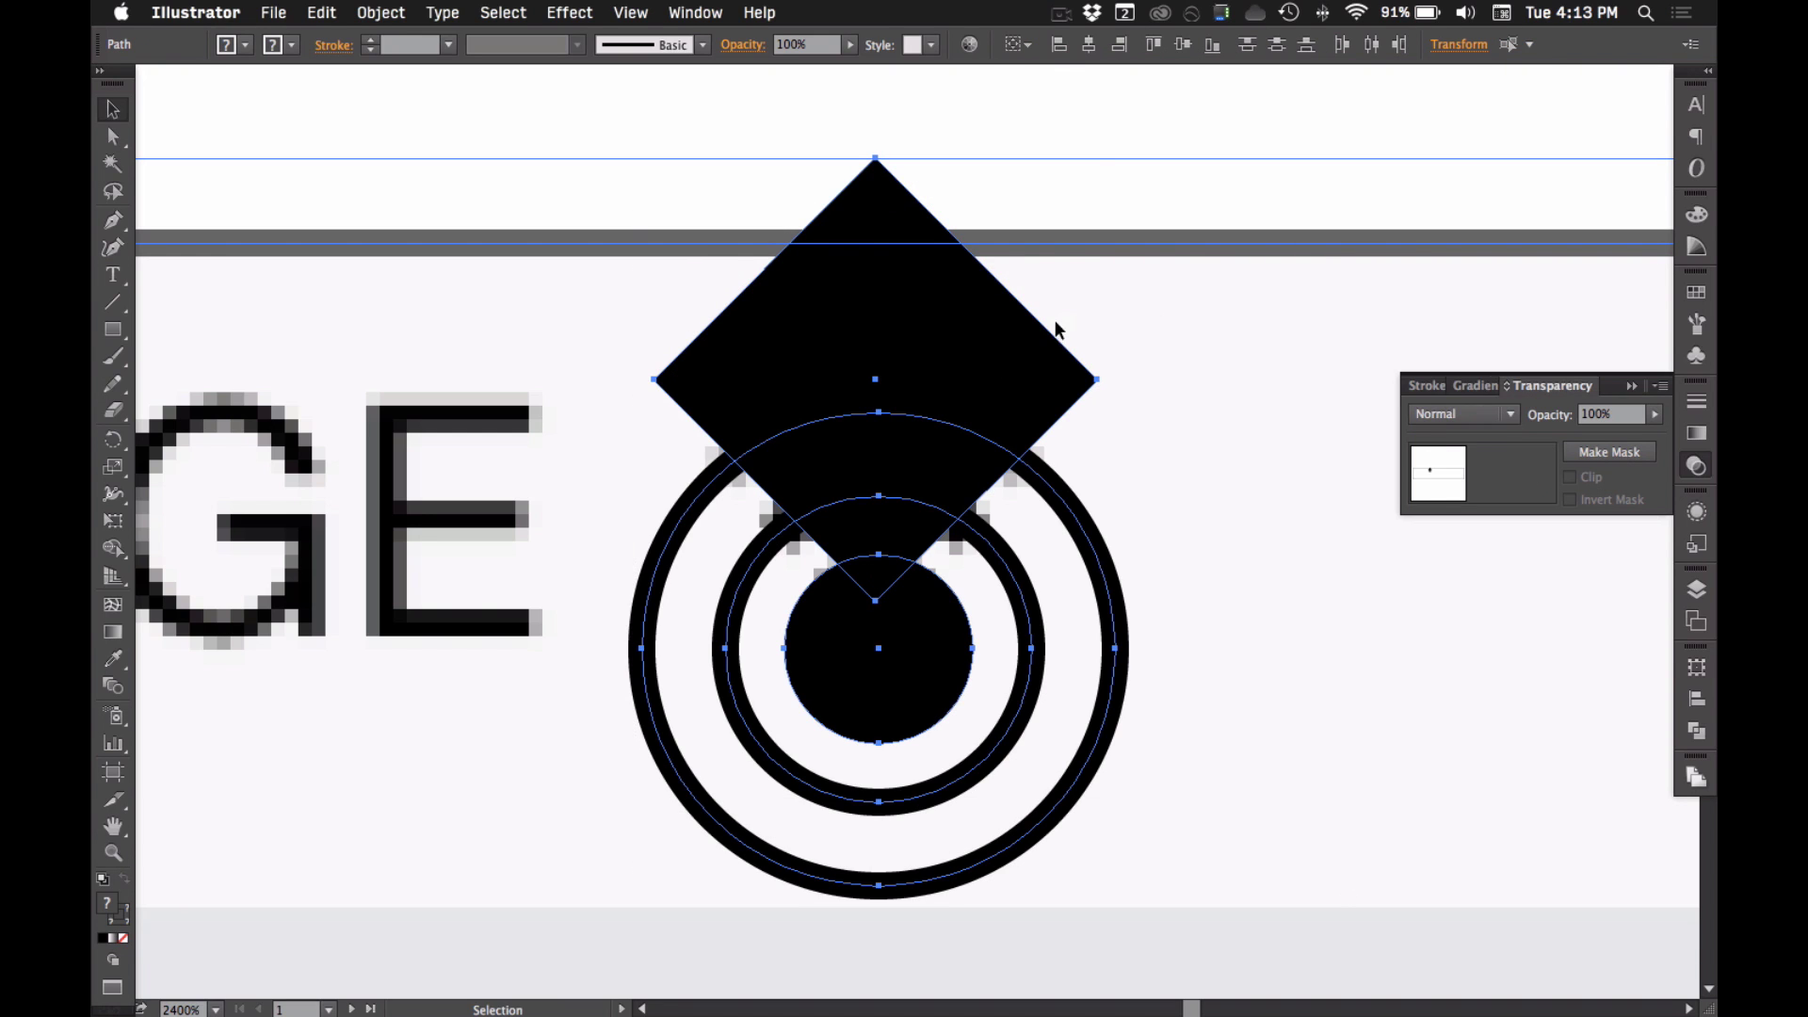
{"action": "left_click", "coordinate": [1089, 44]}
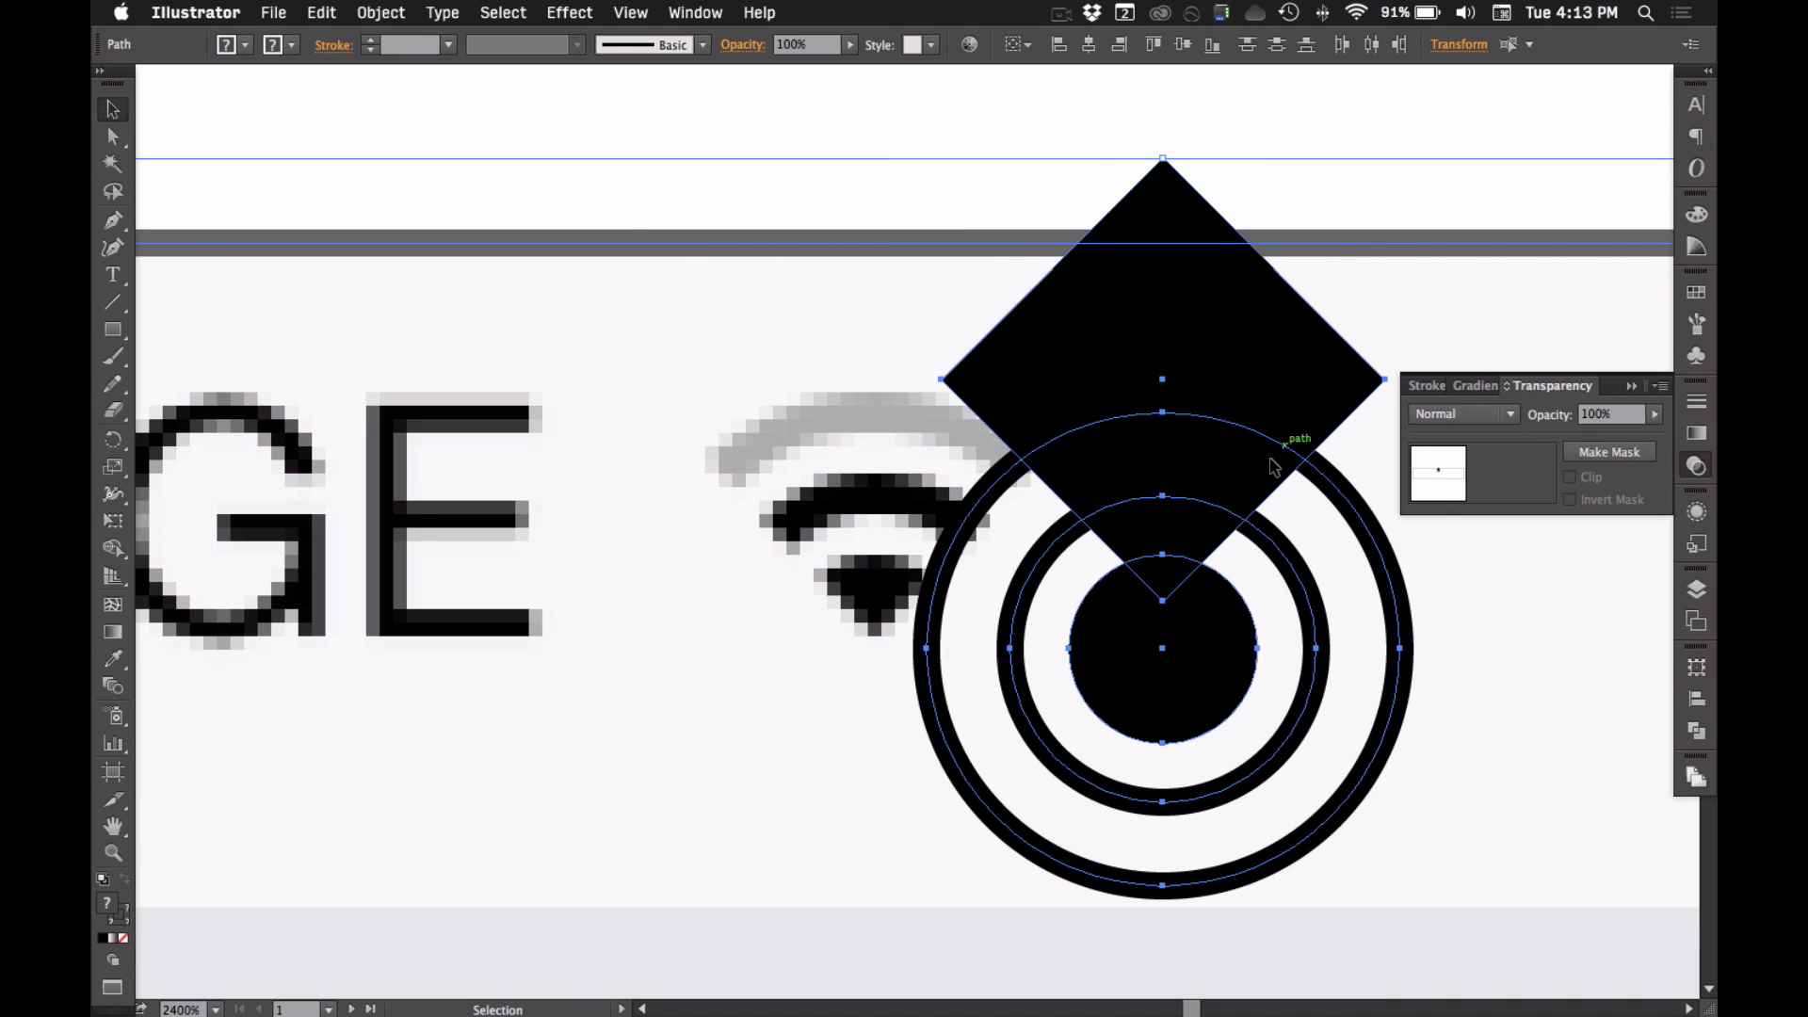
{"action": "left_click_drag", "start_coordinate": [1243, 306], "coordinate": [960, 306]}
{"action": "key", "text": "super+space"}
{"action": "left_click_drag", "start_coordinate": [757, 361], "coordinate": [1010, 706]}
{"action": "left_click", "coordinate": [1350, 479]}
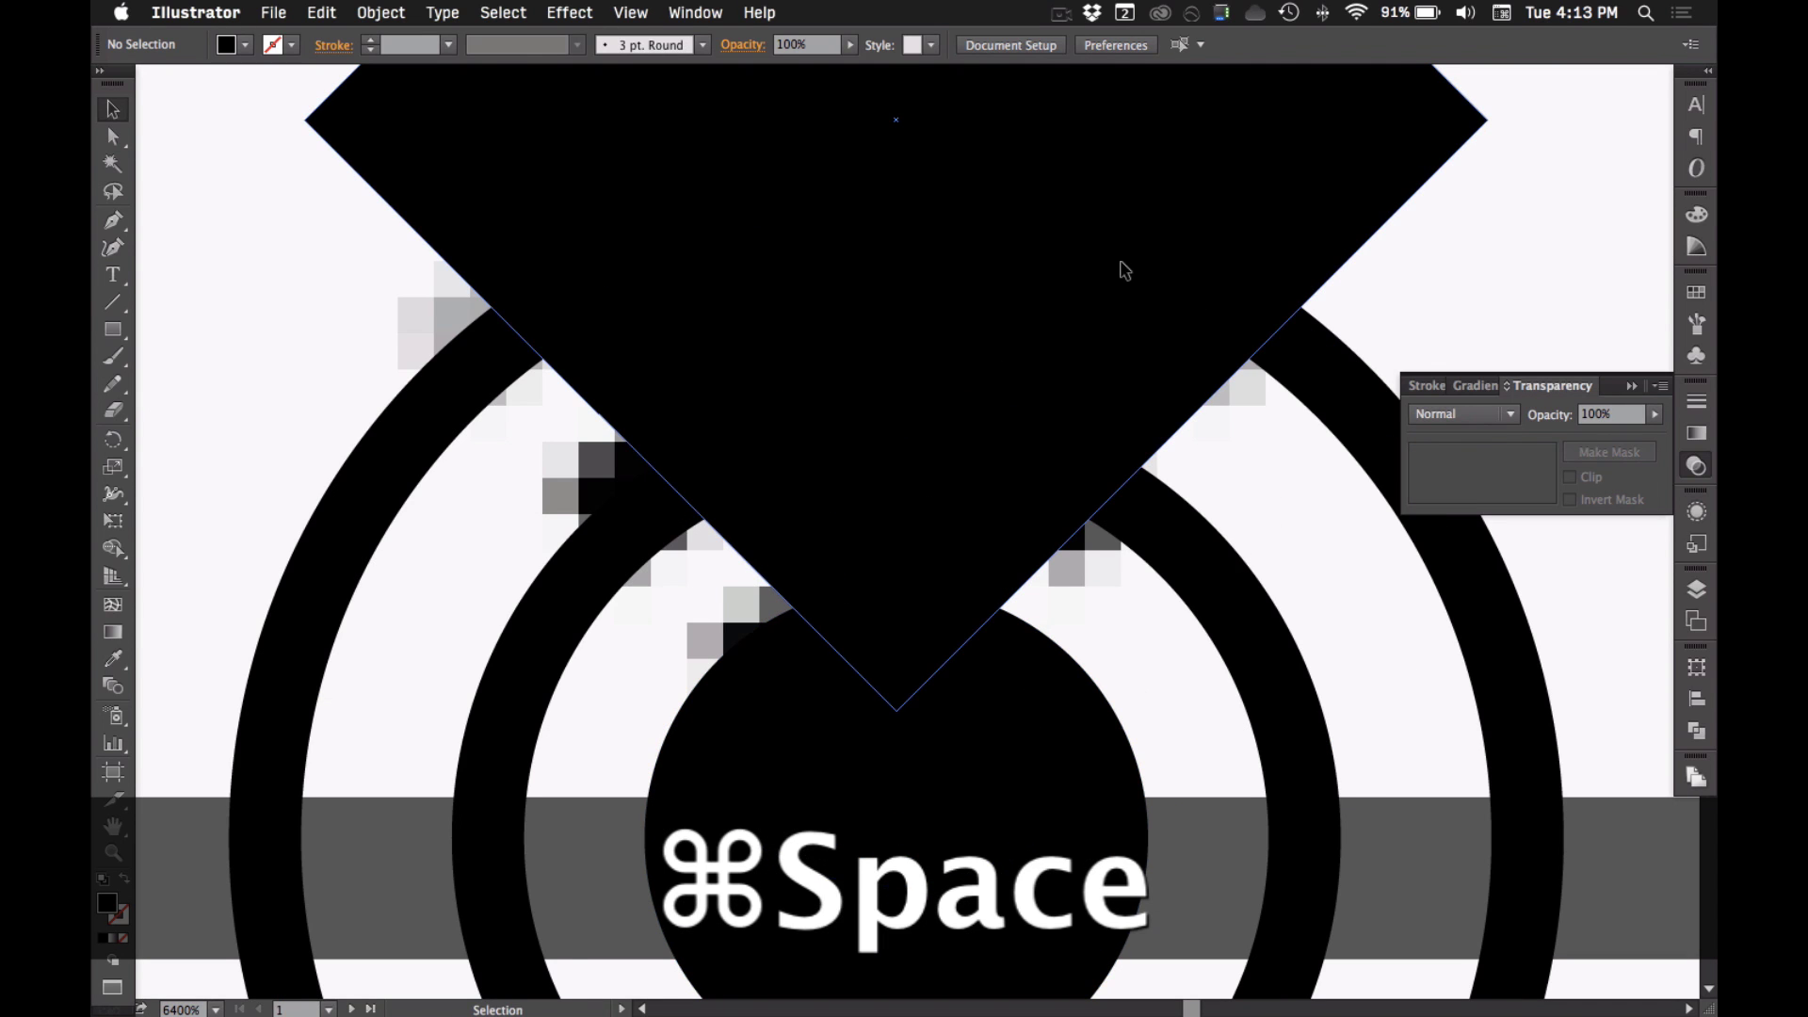
{"action": "left_click_drag", "start_coordinate": [1121, 265], "coordinate": [1065, 333]}
{"action": "key", "text": "super+z"}
{"action": "key", "text": "super+y"}
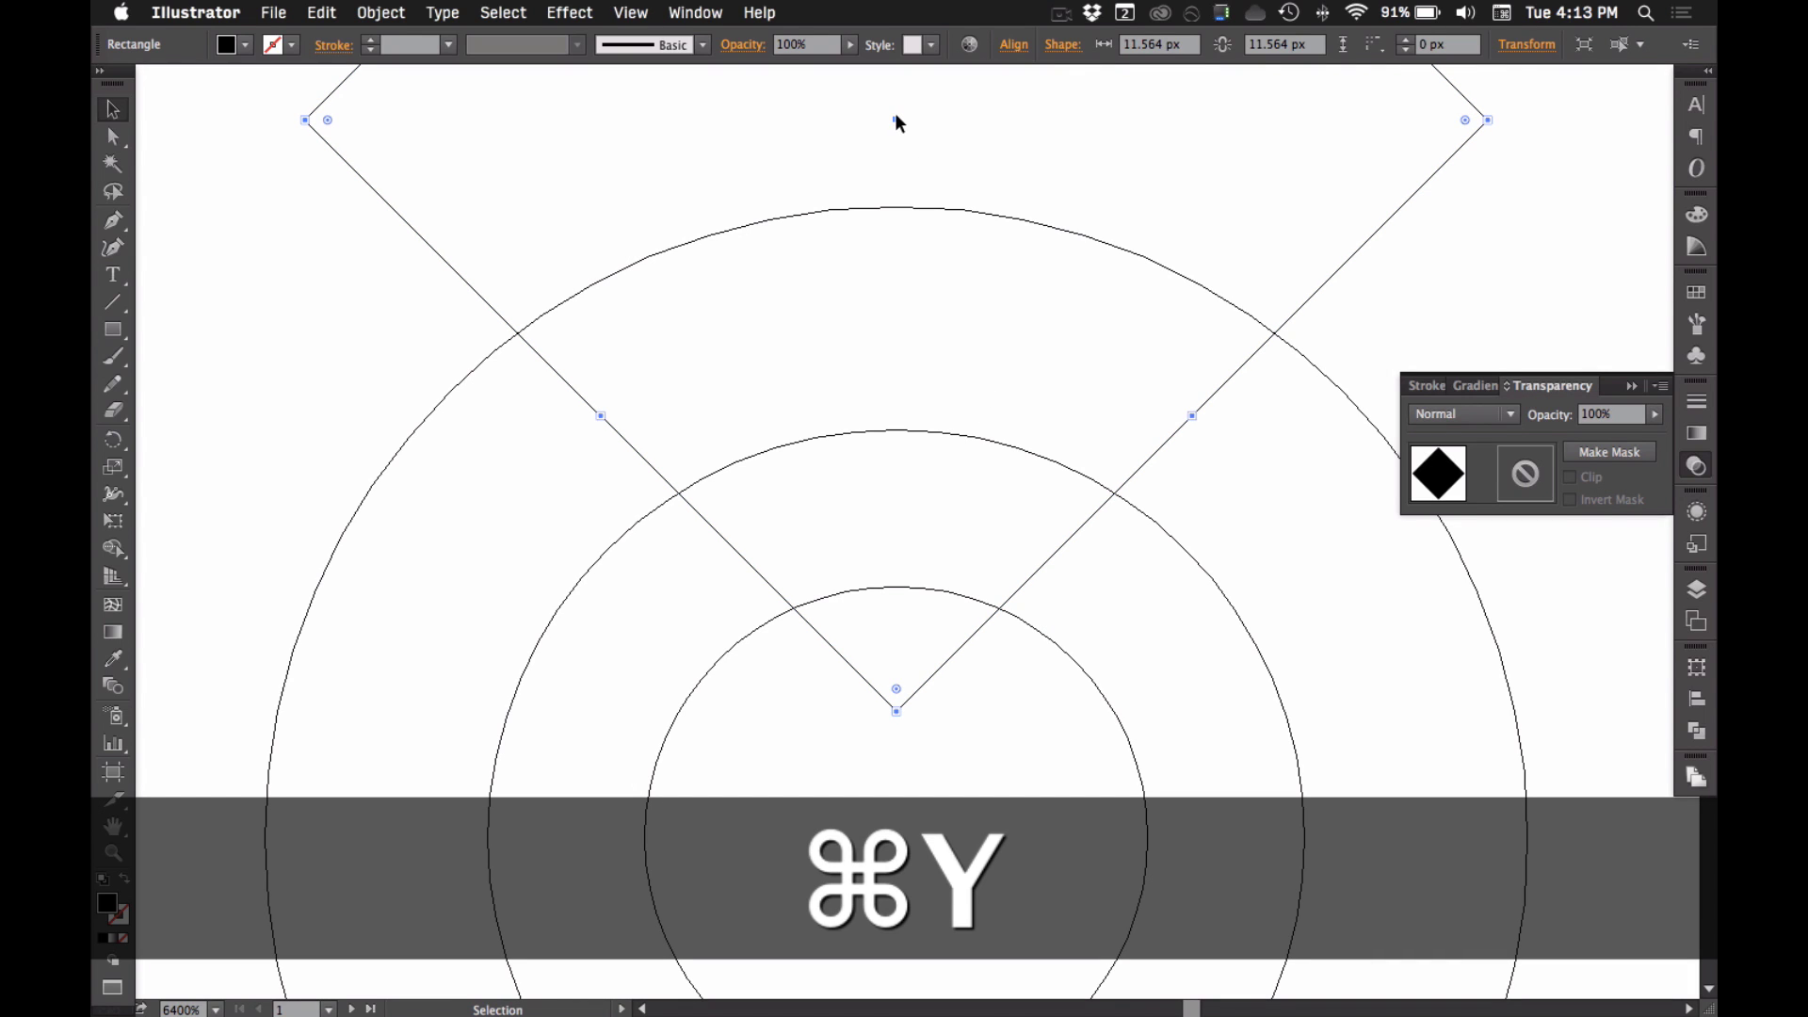
{"action": "key", "text": "super+space"}
{"action": "key", "text": "m"}
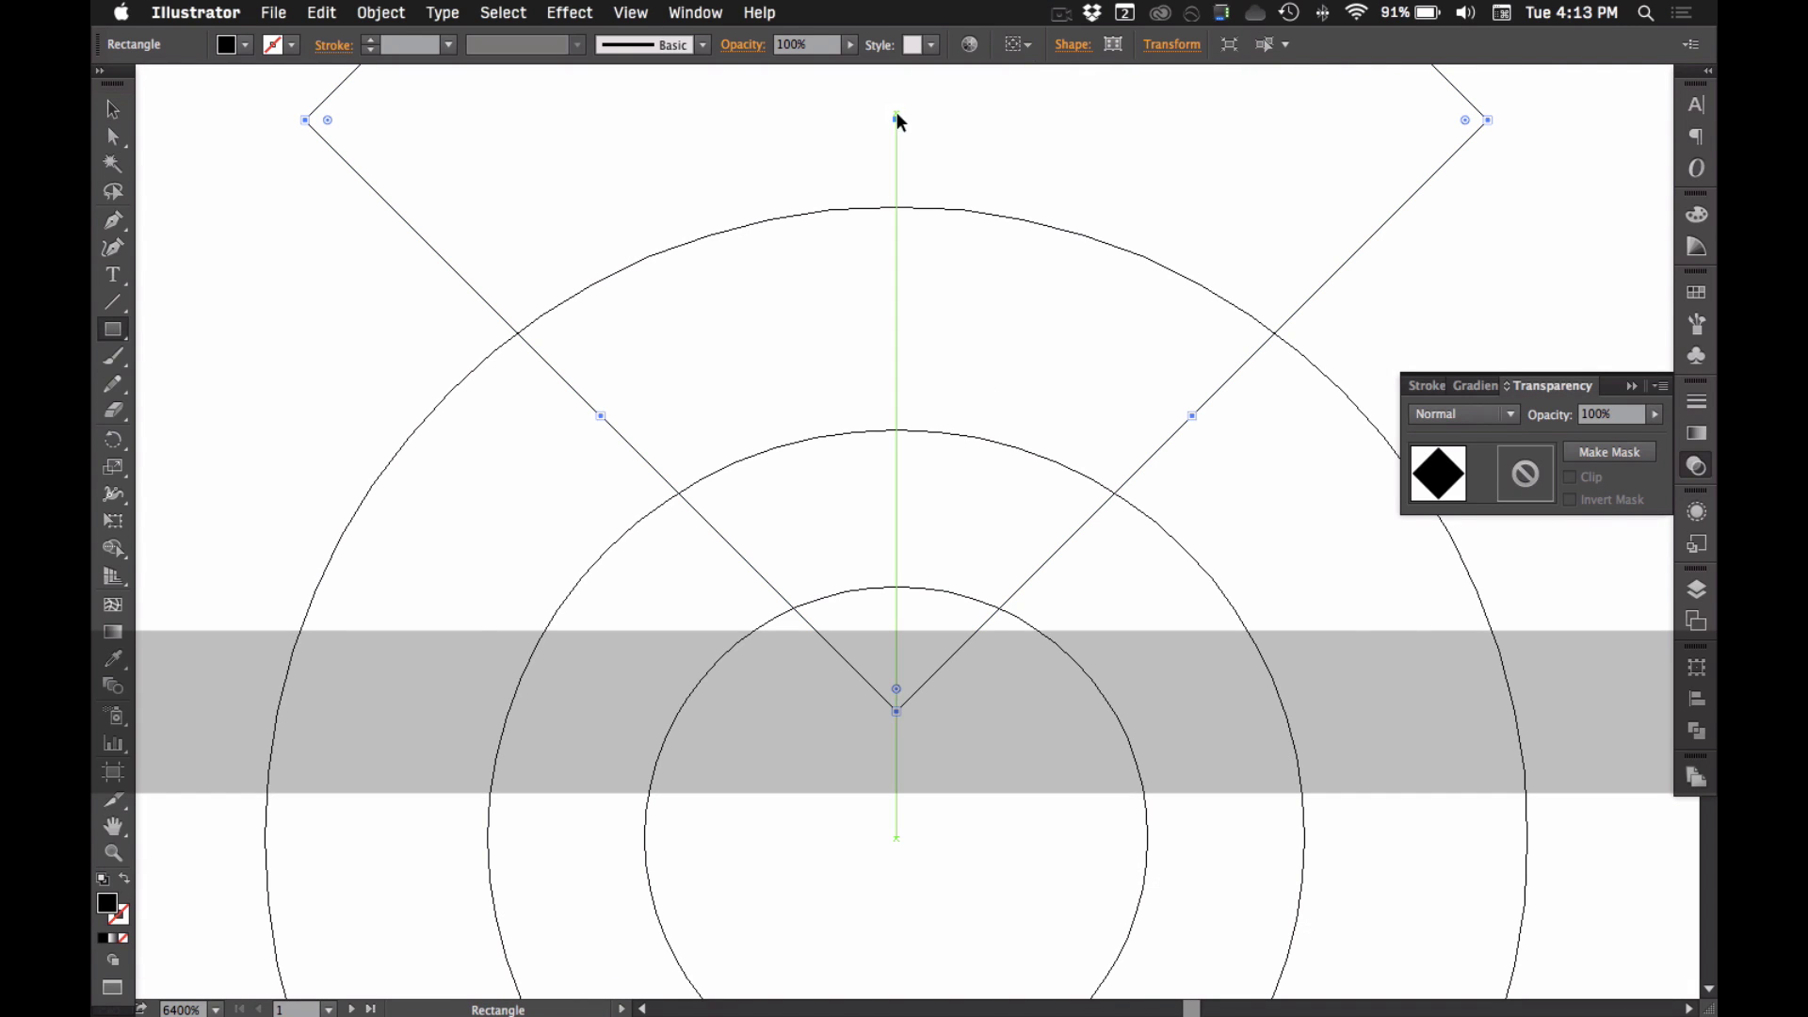
{"action": "left_click_drag", "start_coordinate": [896, 119], "coordinate": [1111, 885]}
{"action": "key", "text": "super+z"}
{"action": "key", "text": "v"}
{"action": "key", "text": "super+y"}
{"action": "left_click", "coordinate": [930, 496], "text": "alt+super"}
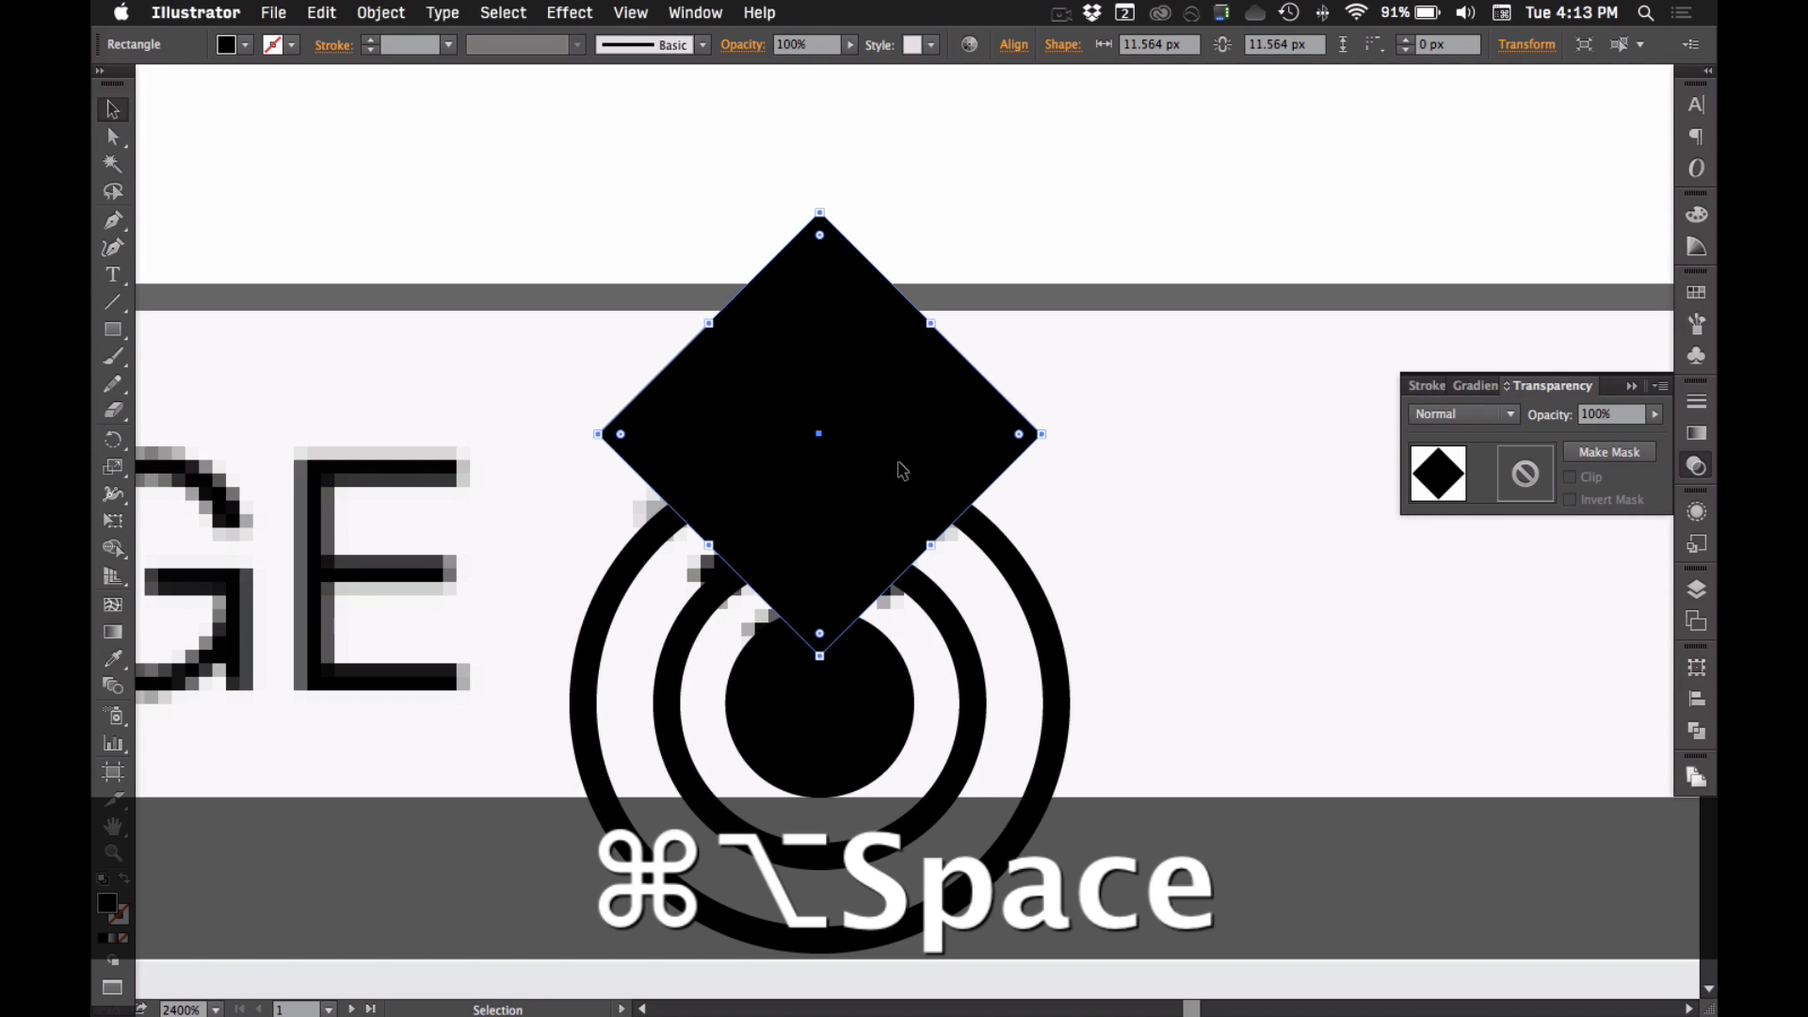
- Move the diamond straight down until its lower corner meets the circles' common centre, and check the fit in outline view
{"action": "left_click", "coordinate": [841, 713]}
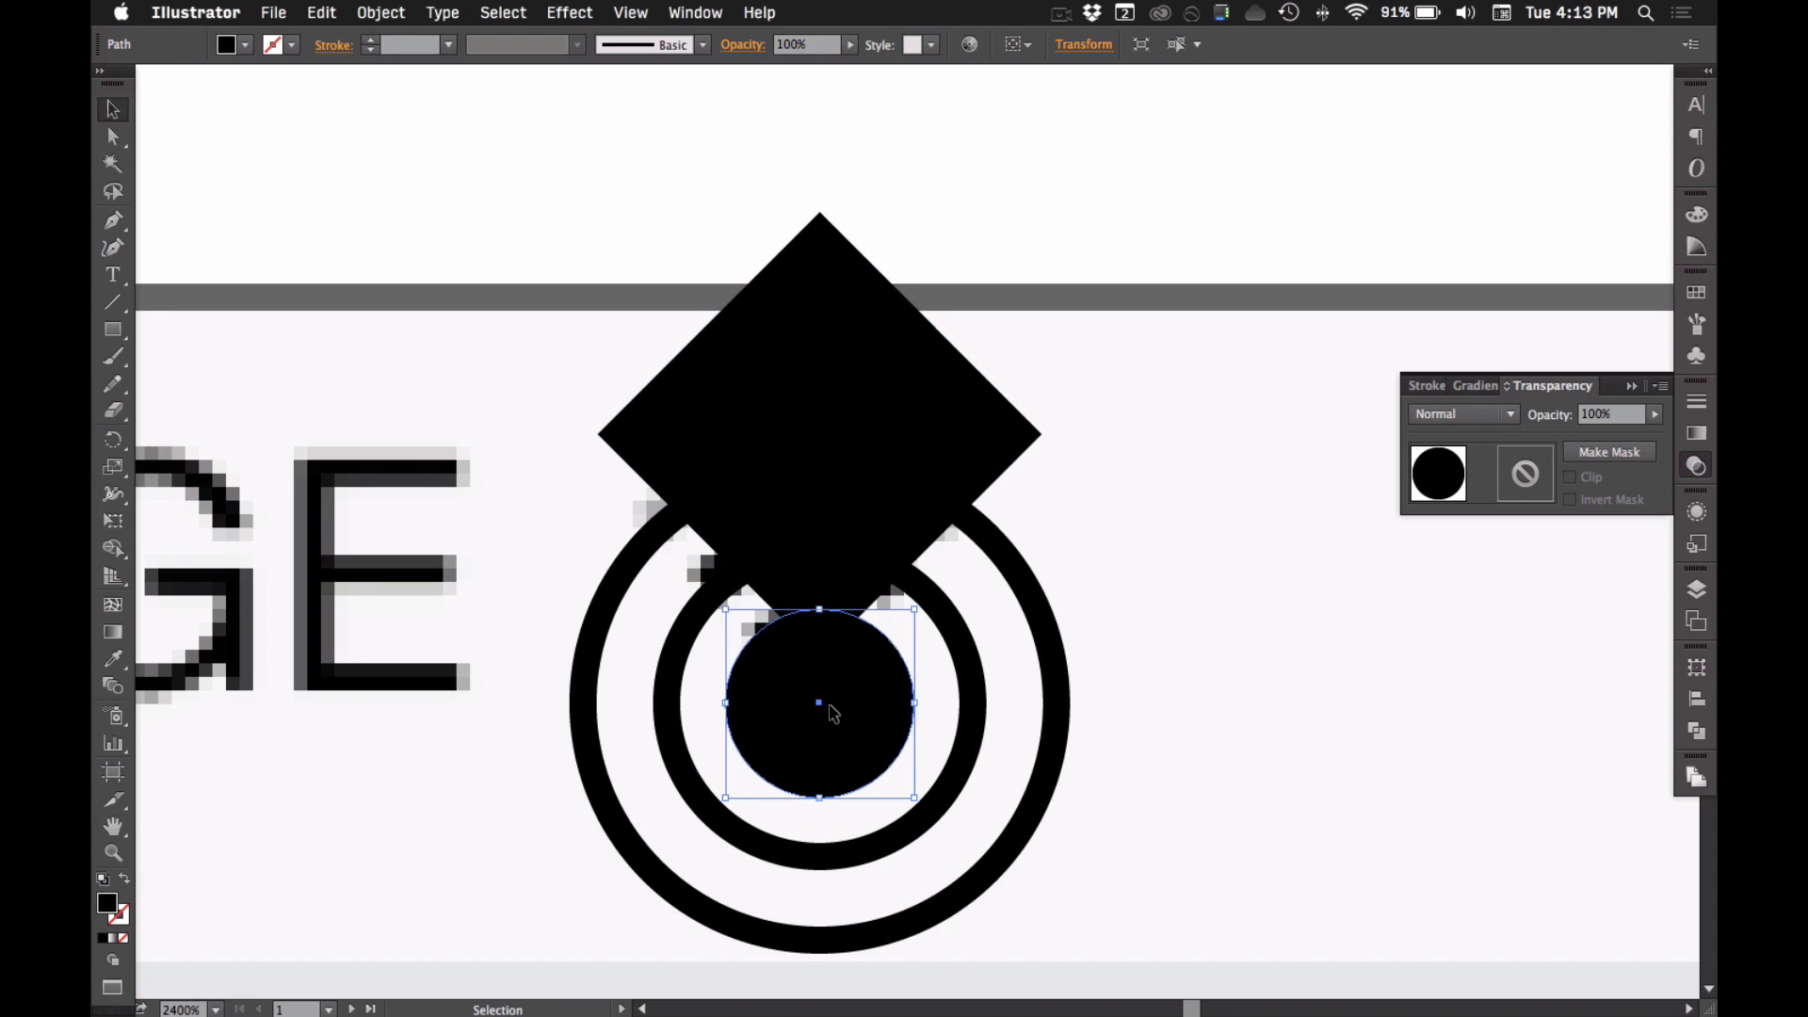
{"action": "left_click_drag", "start_coordinate": [870, 471], "coordinate": [872, 517]}
{"action": "key", "text": "super+y"}
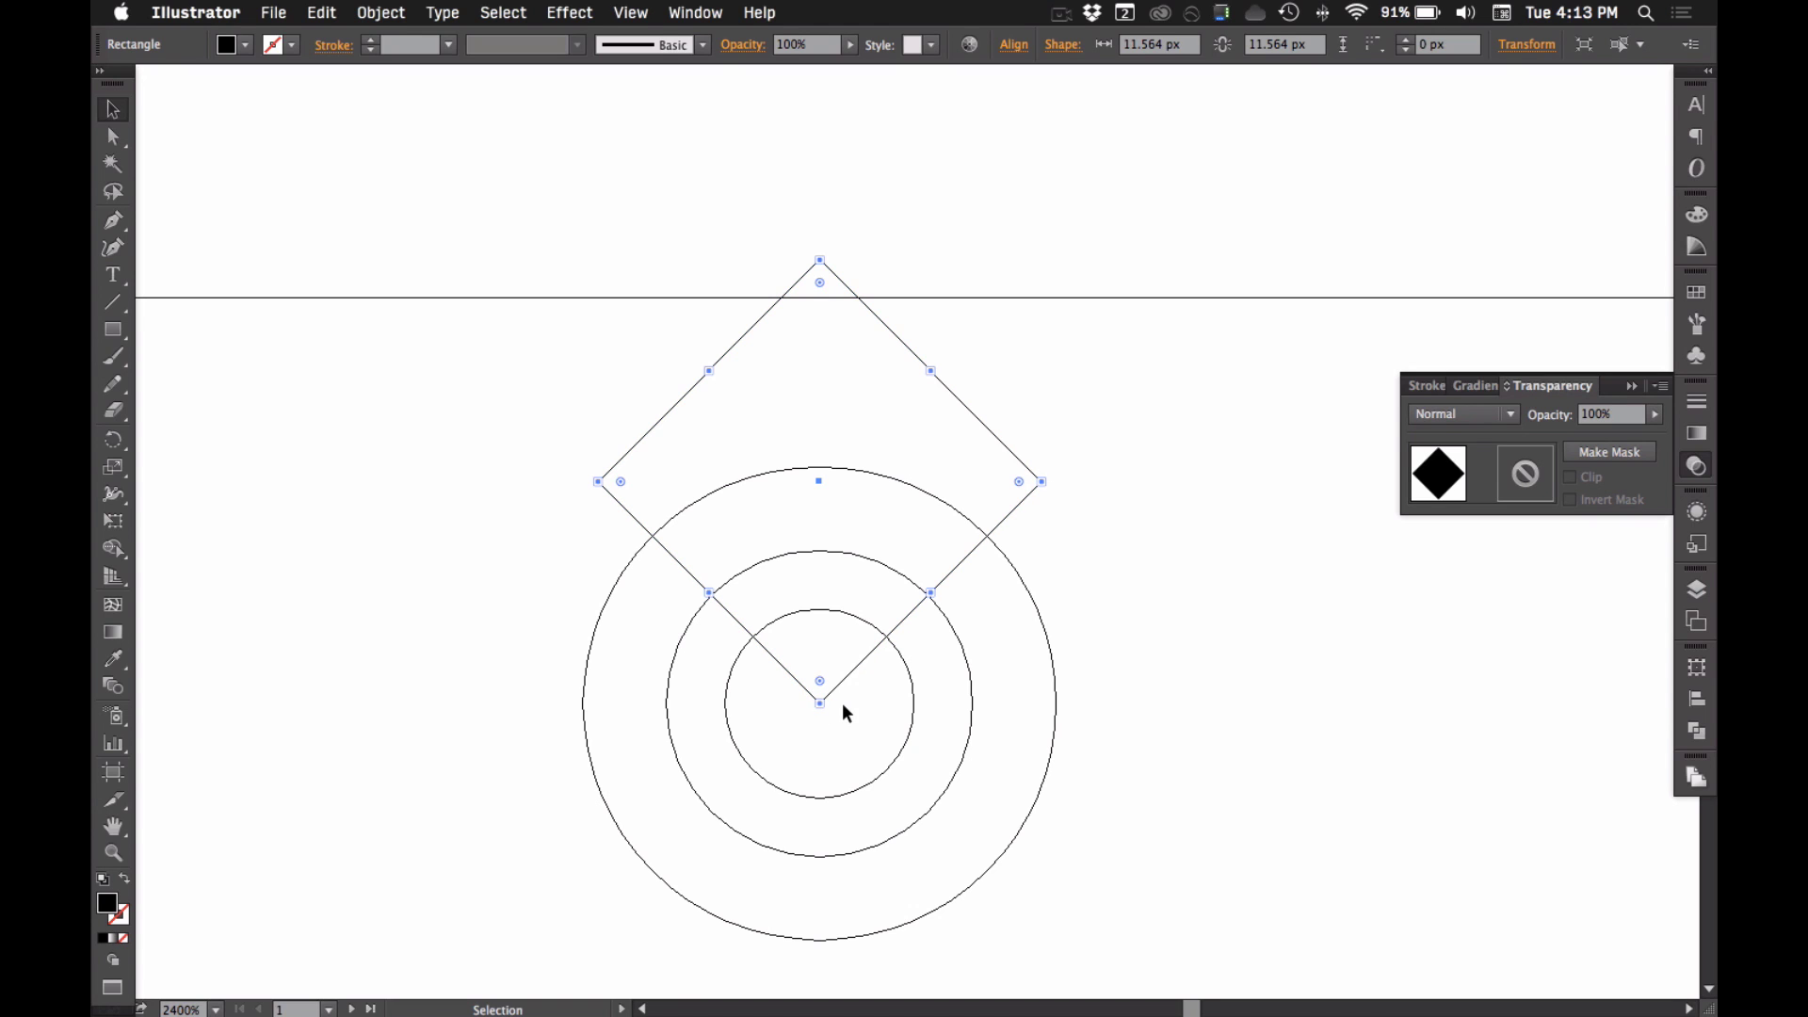
{"action": "left_click", "coordinate": [1183, 599], "text": "super"}
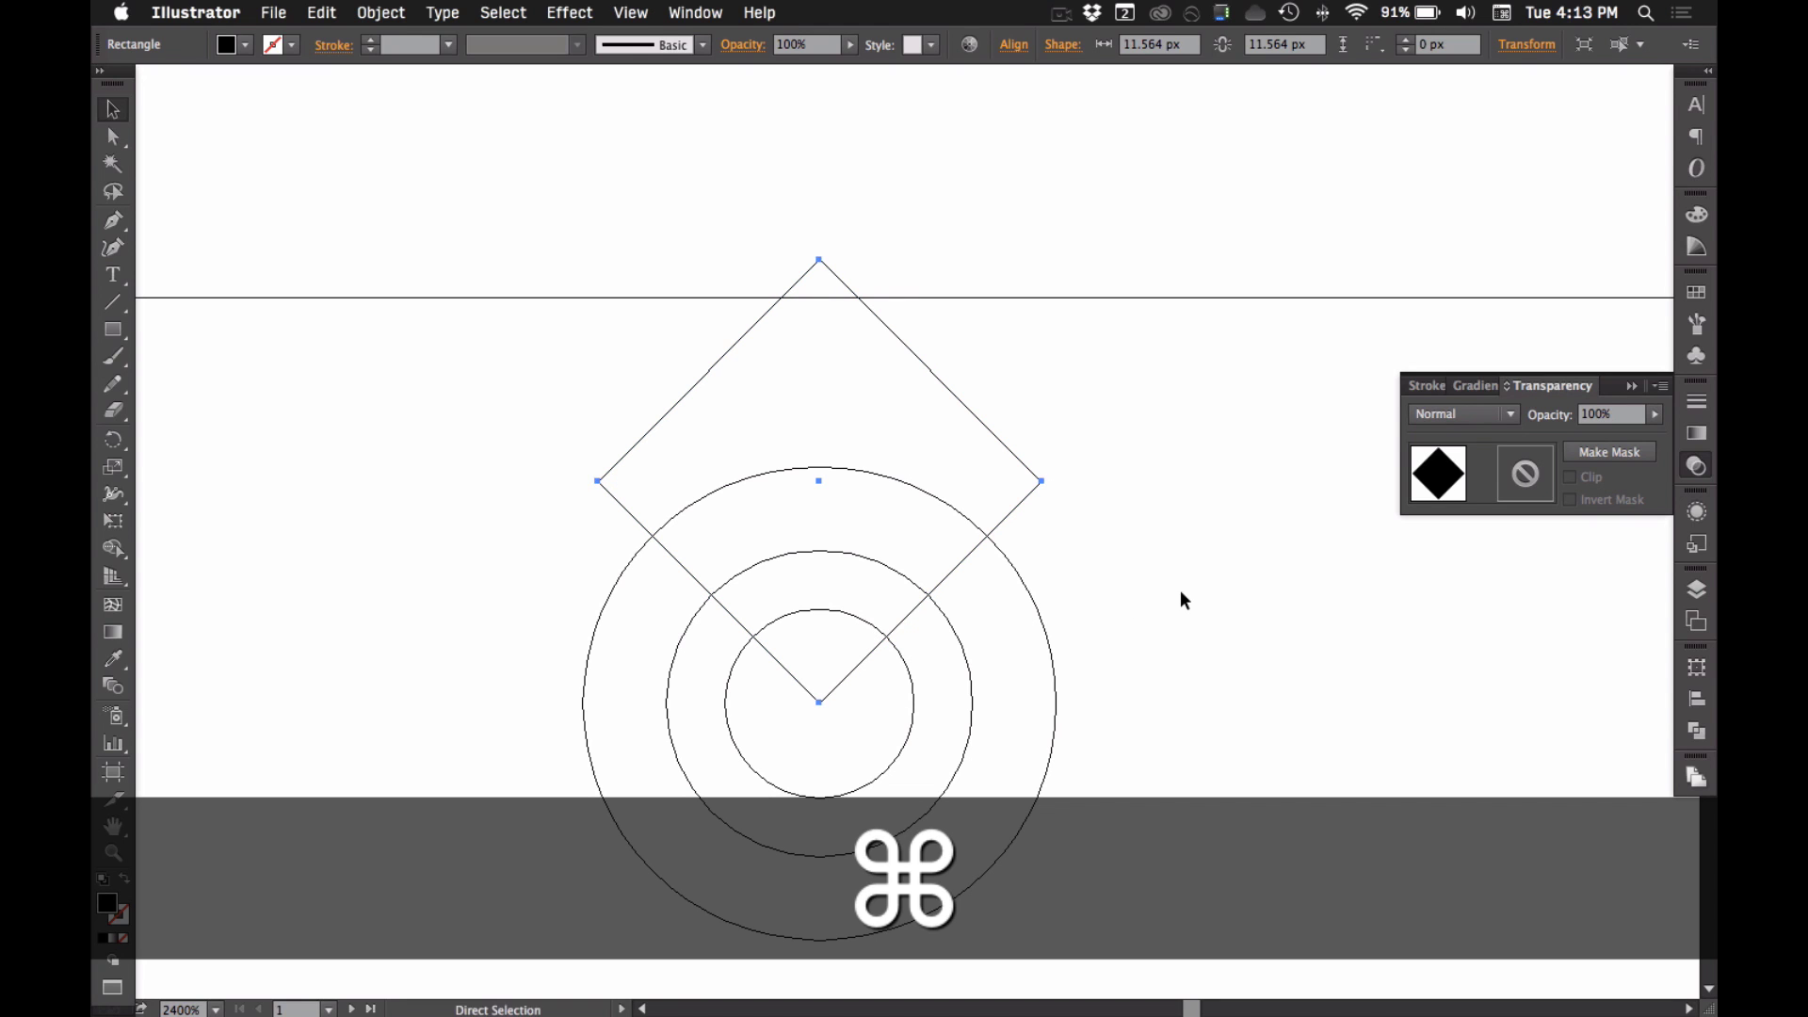
{"action": "key", "text": "super+y"}
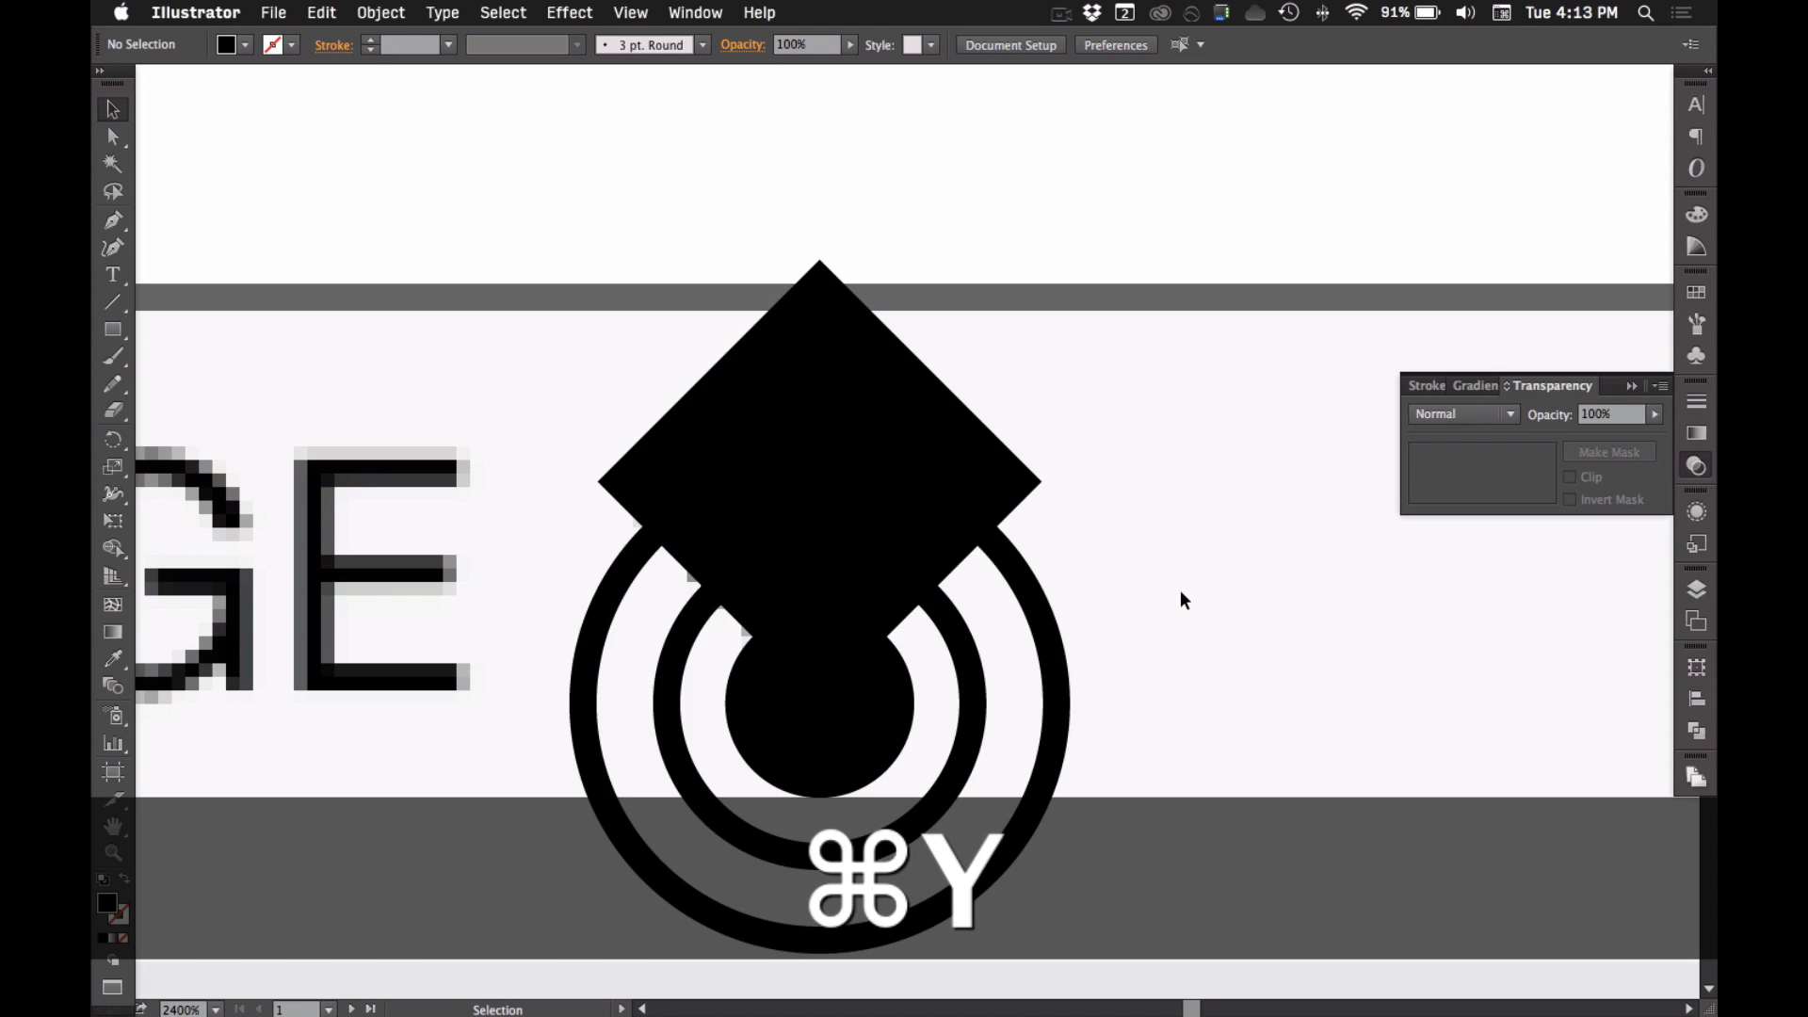
- Select the diamond with all three circles and split them into separate pieces with Pathfinder Divide
{"action": "left_click", "coordinate": [903, 475]}
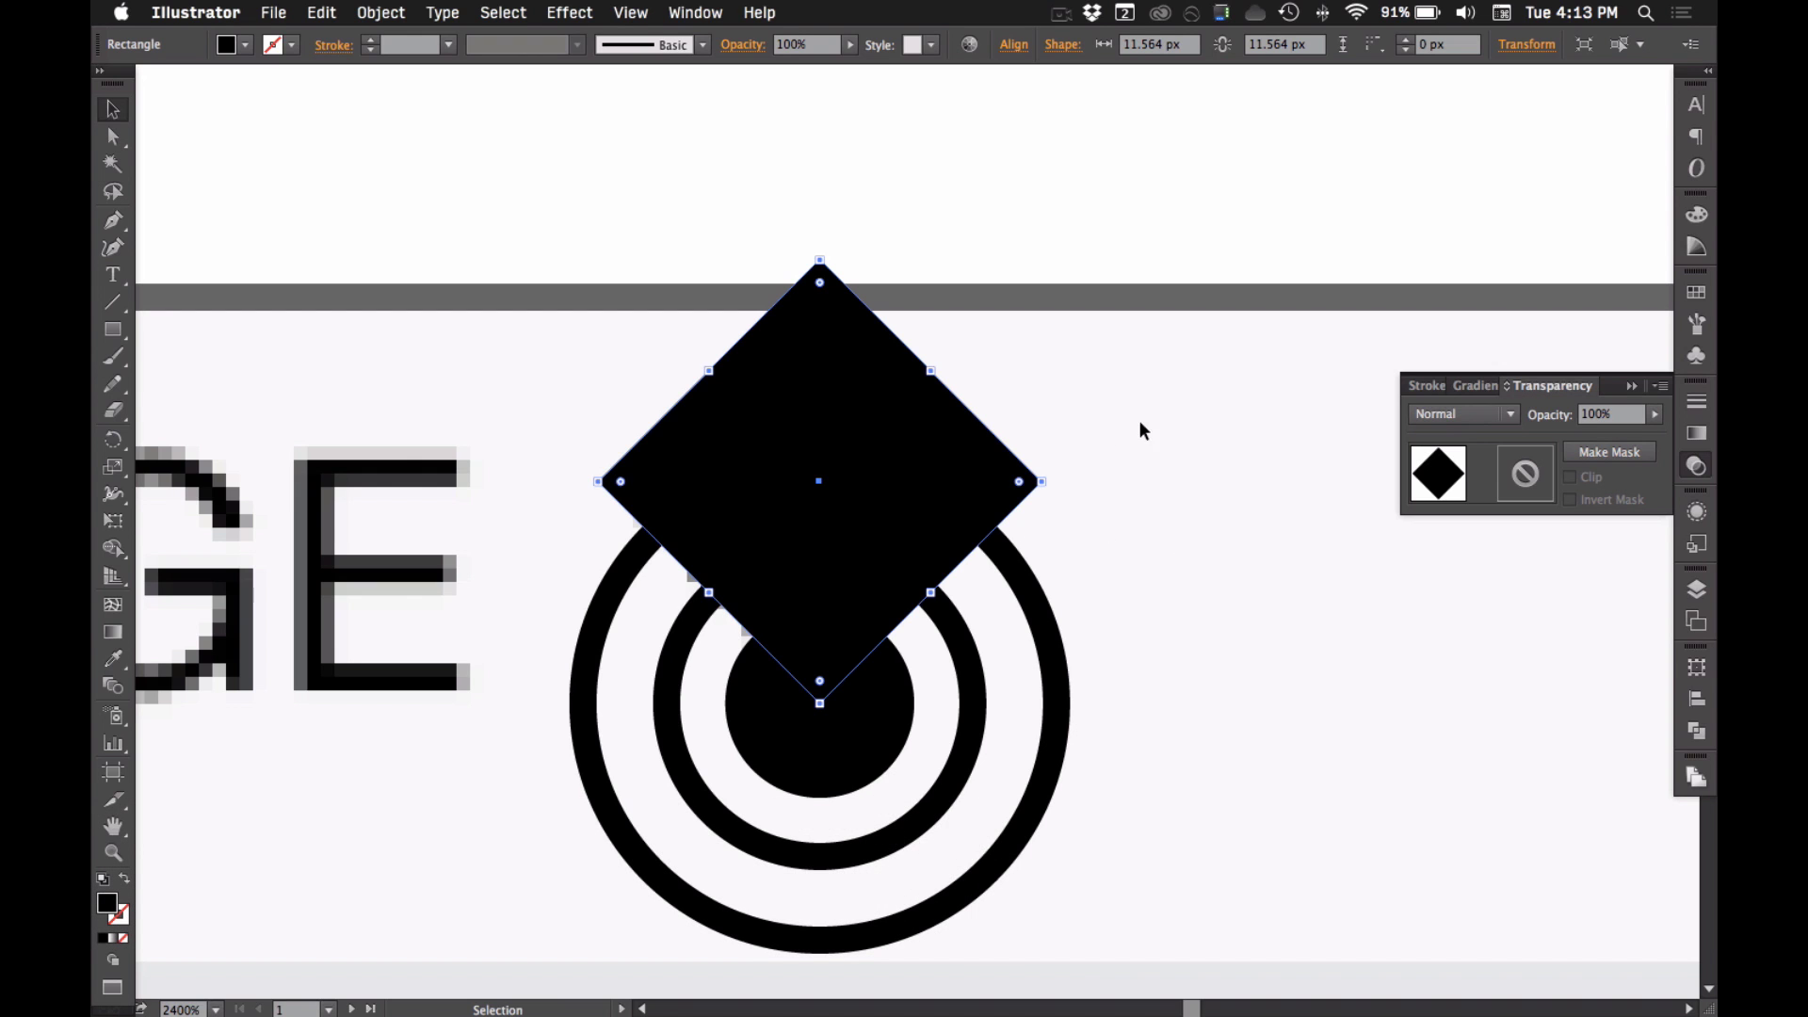
{"action": "left_click_drag", "start_coordinate": [1139, 420], "coordinate": [730, 688]}
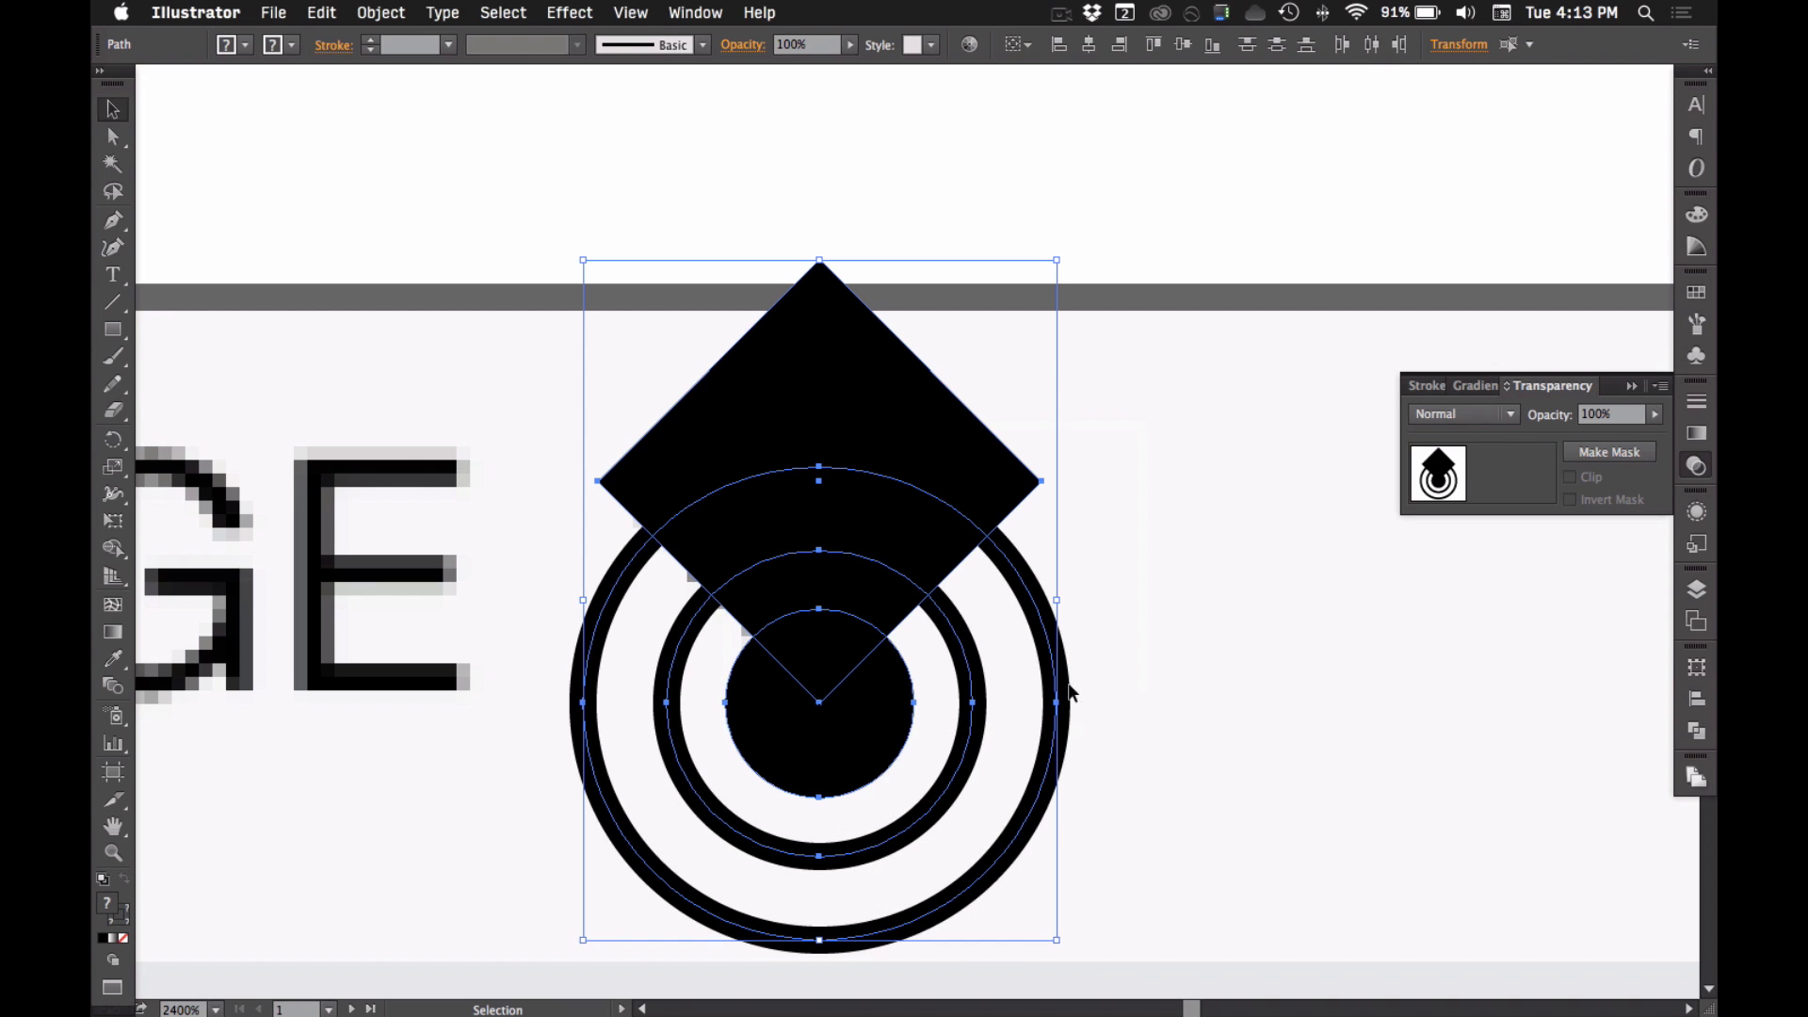
{"action": "left_click", "coordinate": [1695, 732]}
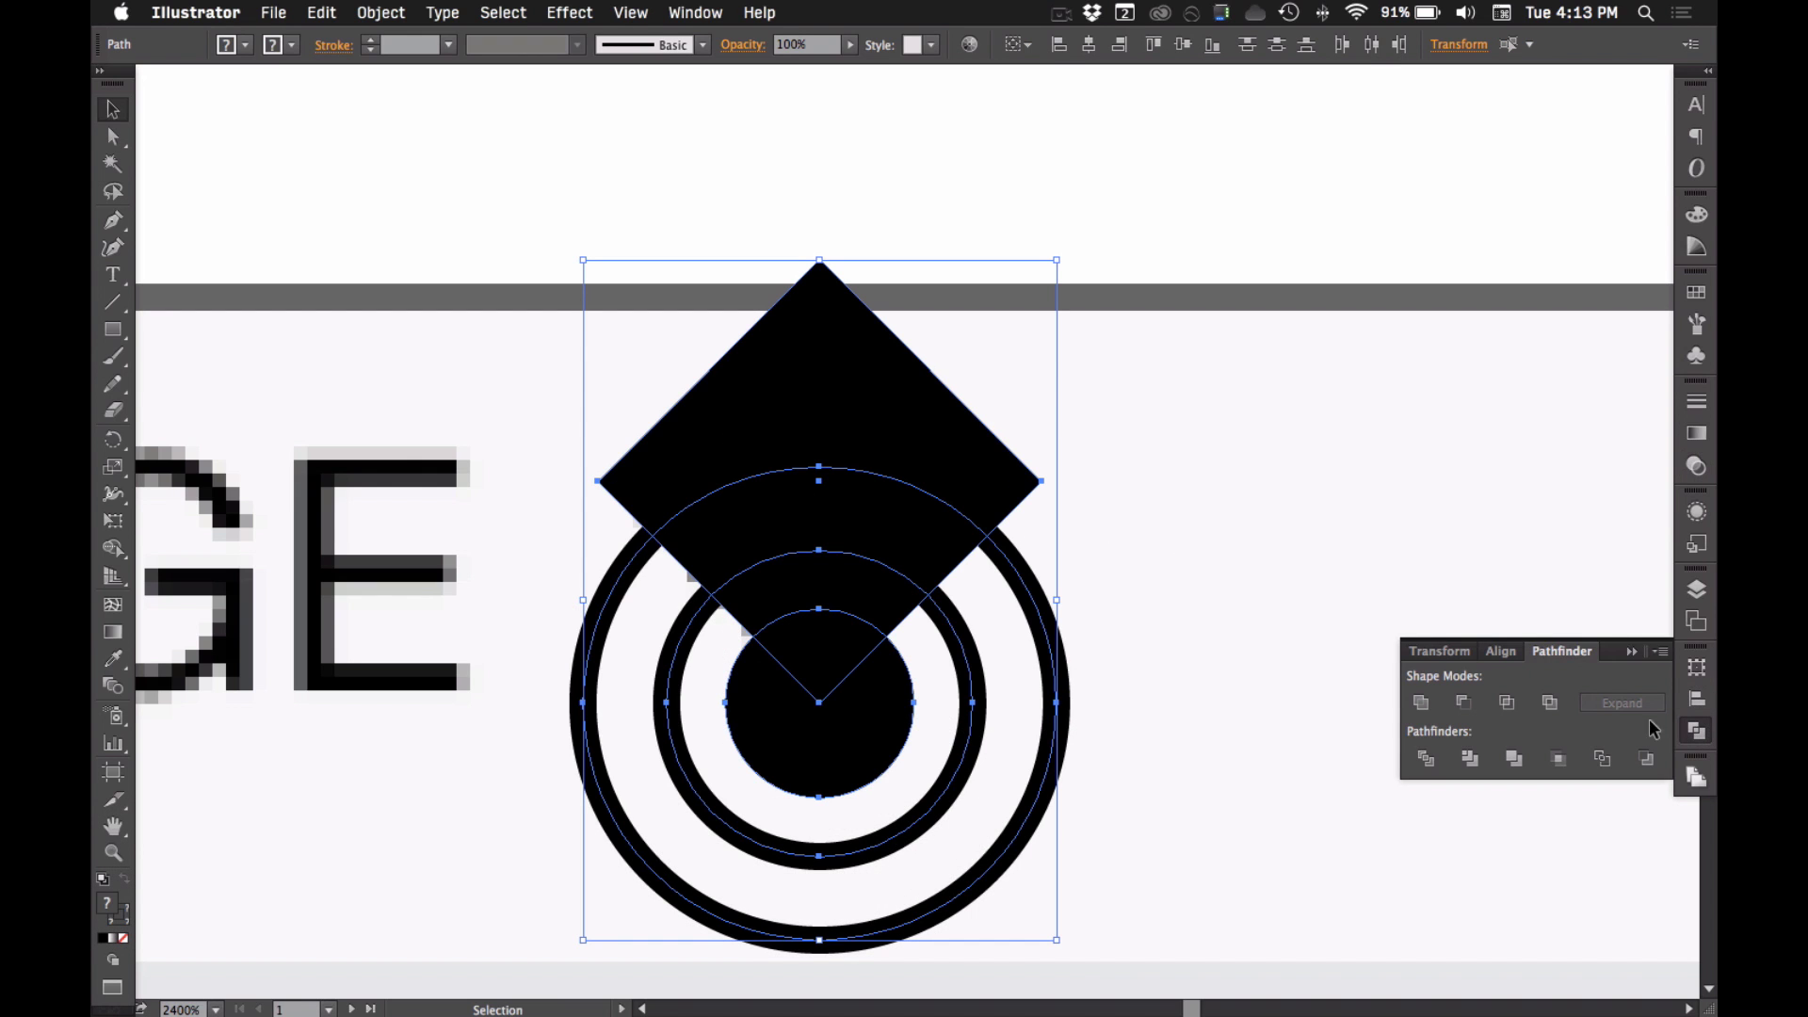
{"action": "left_click", "coordinate": [1427, 760]}
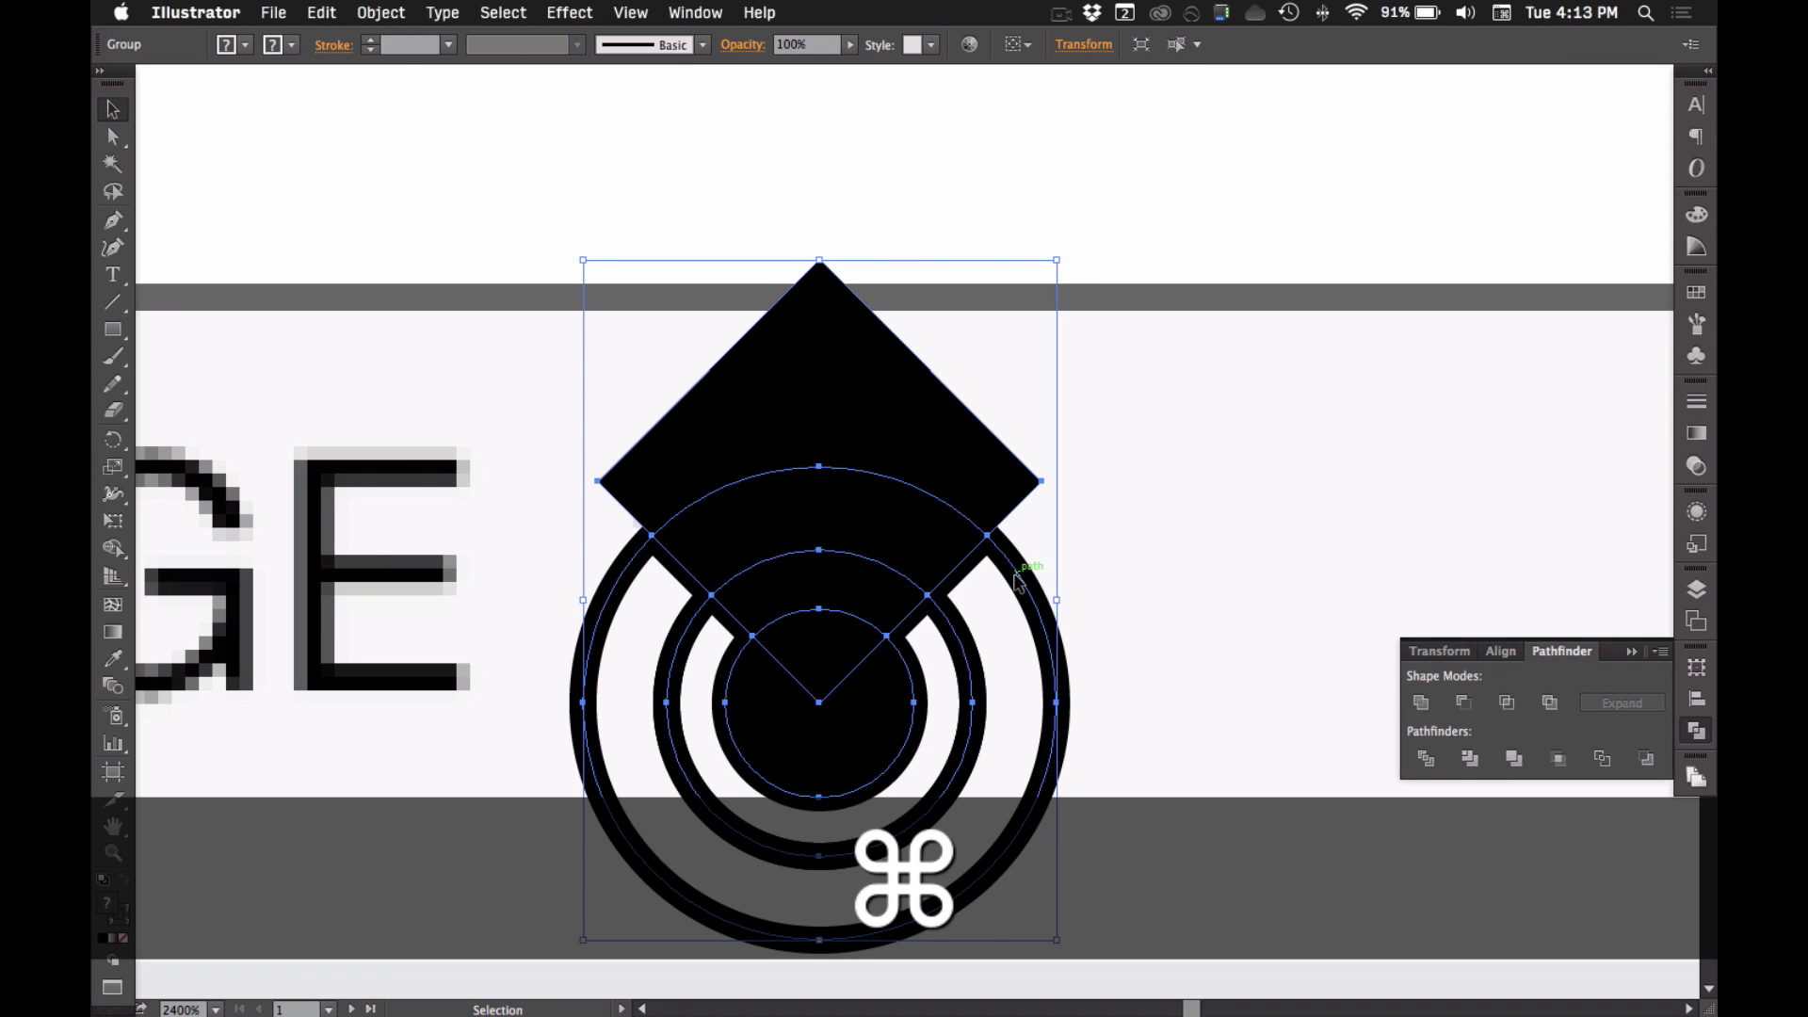
{"action": "left_click", "coordinate": [1109, 748]}
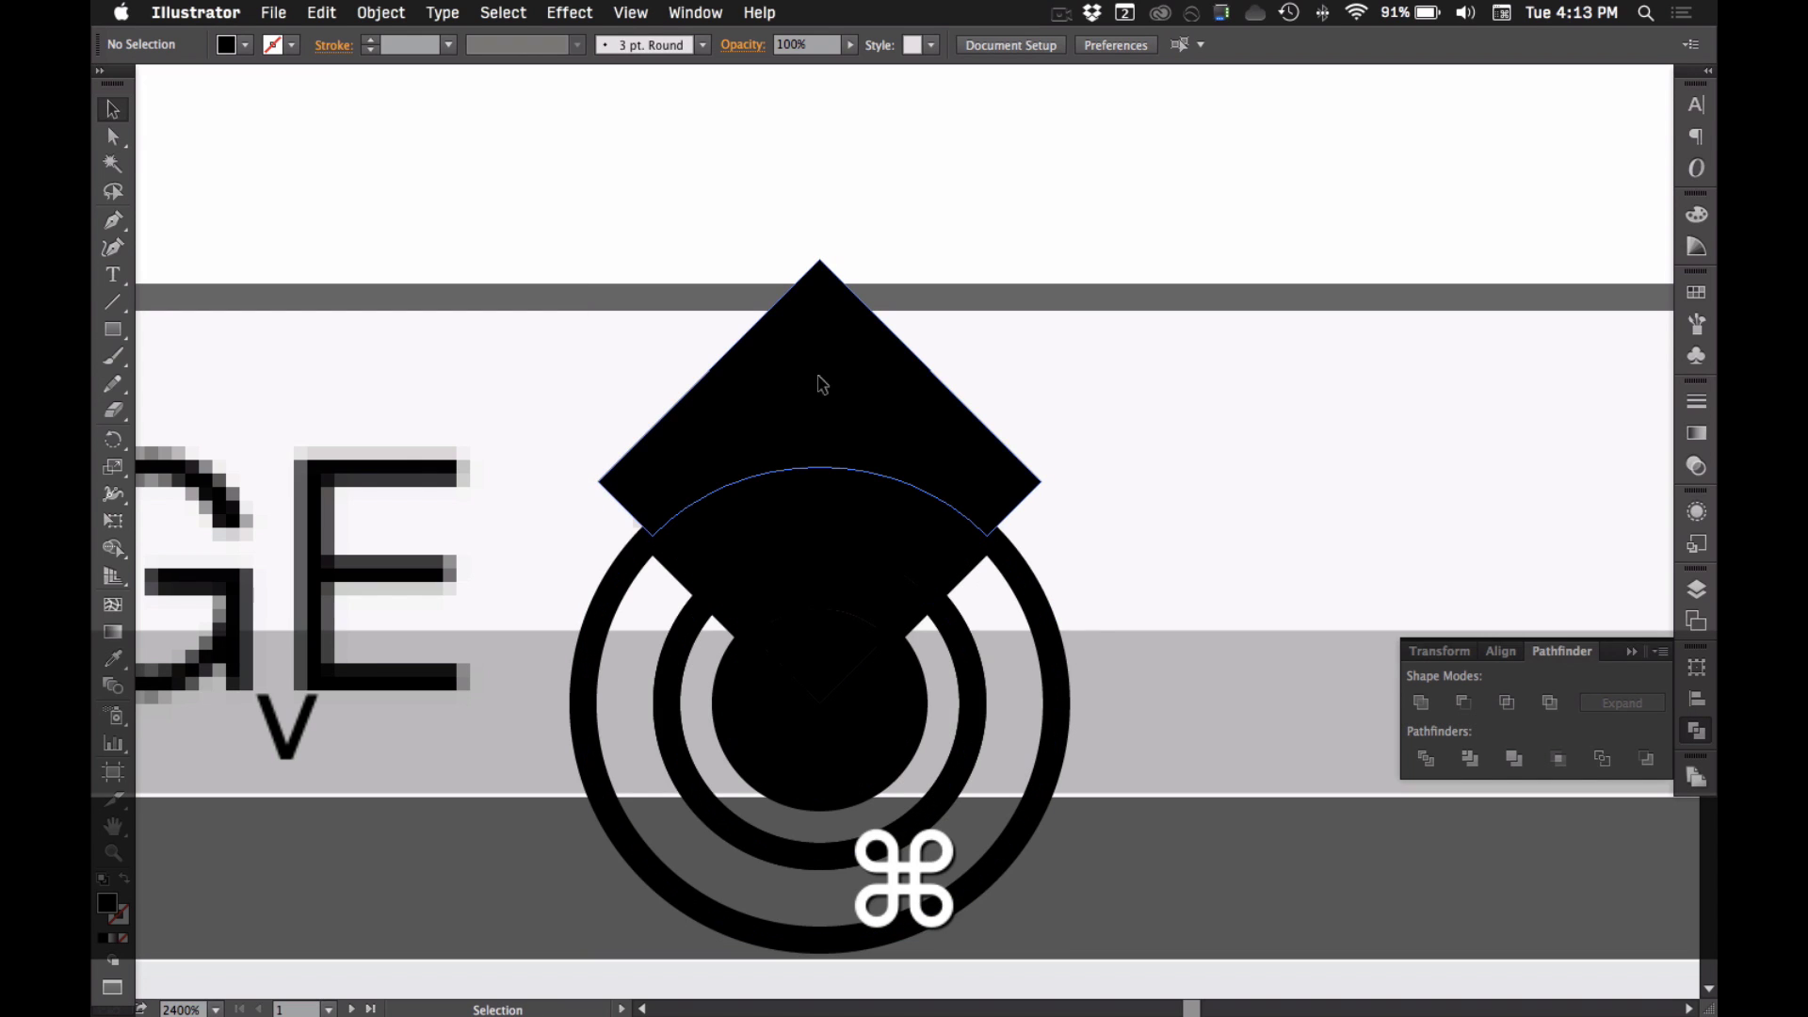
{"action": "key", "text": "ctrl+y"}
{"action": "key", "text": "super+y"}
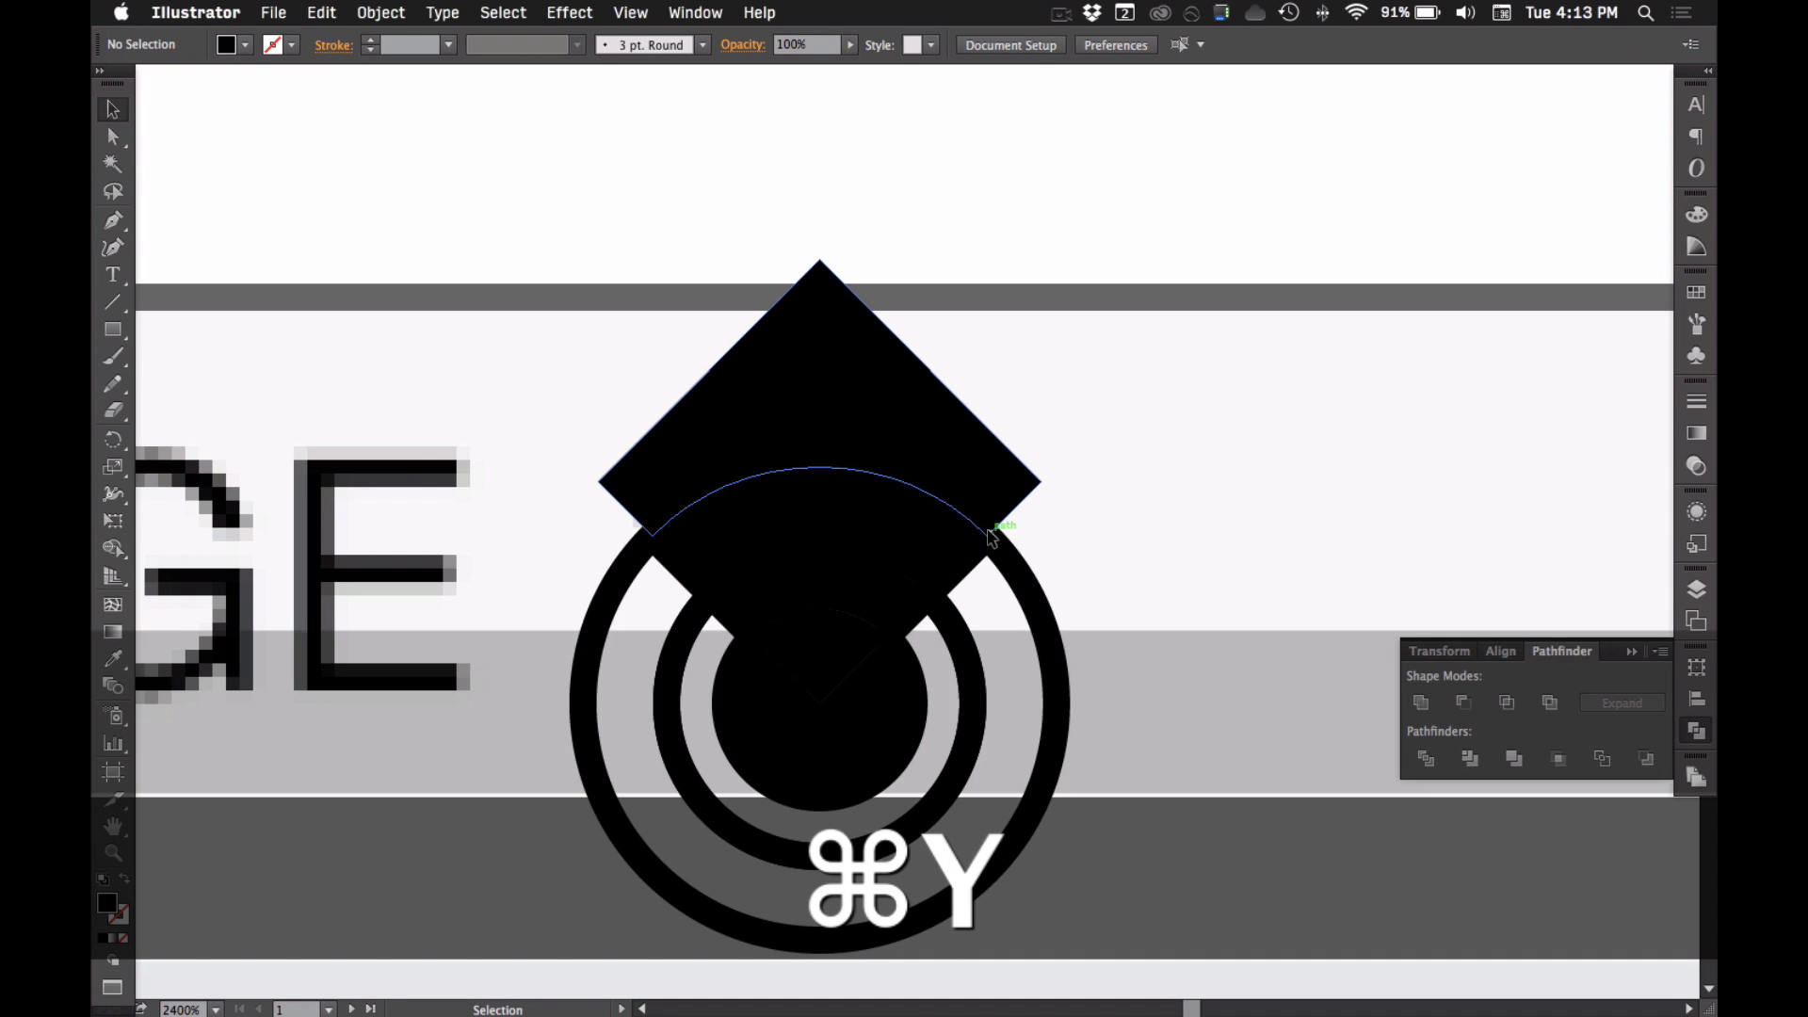
- Directly select and delete the piece of the diamond that lies above the outer circle
{"action": "key", "text": "a"}
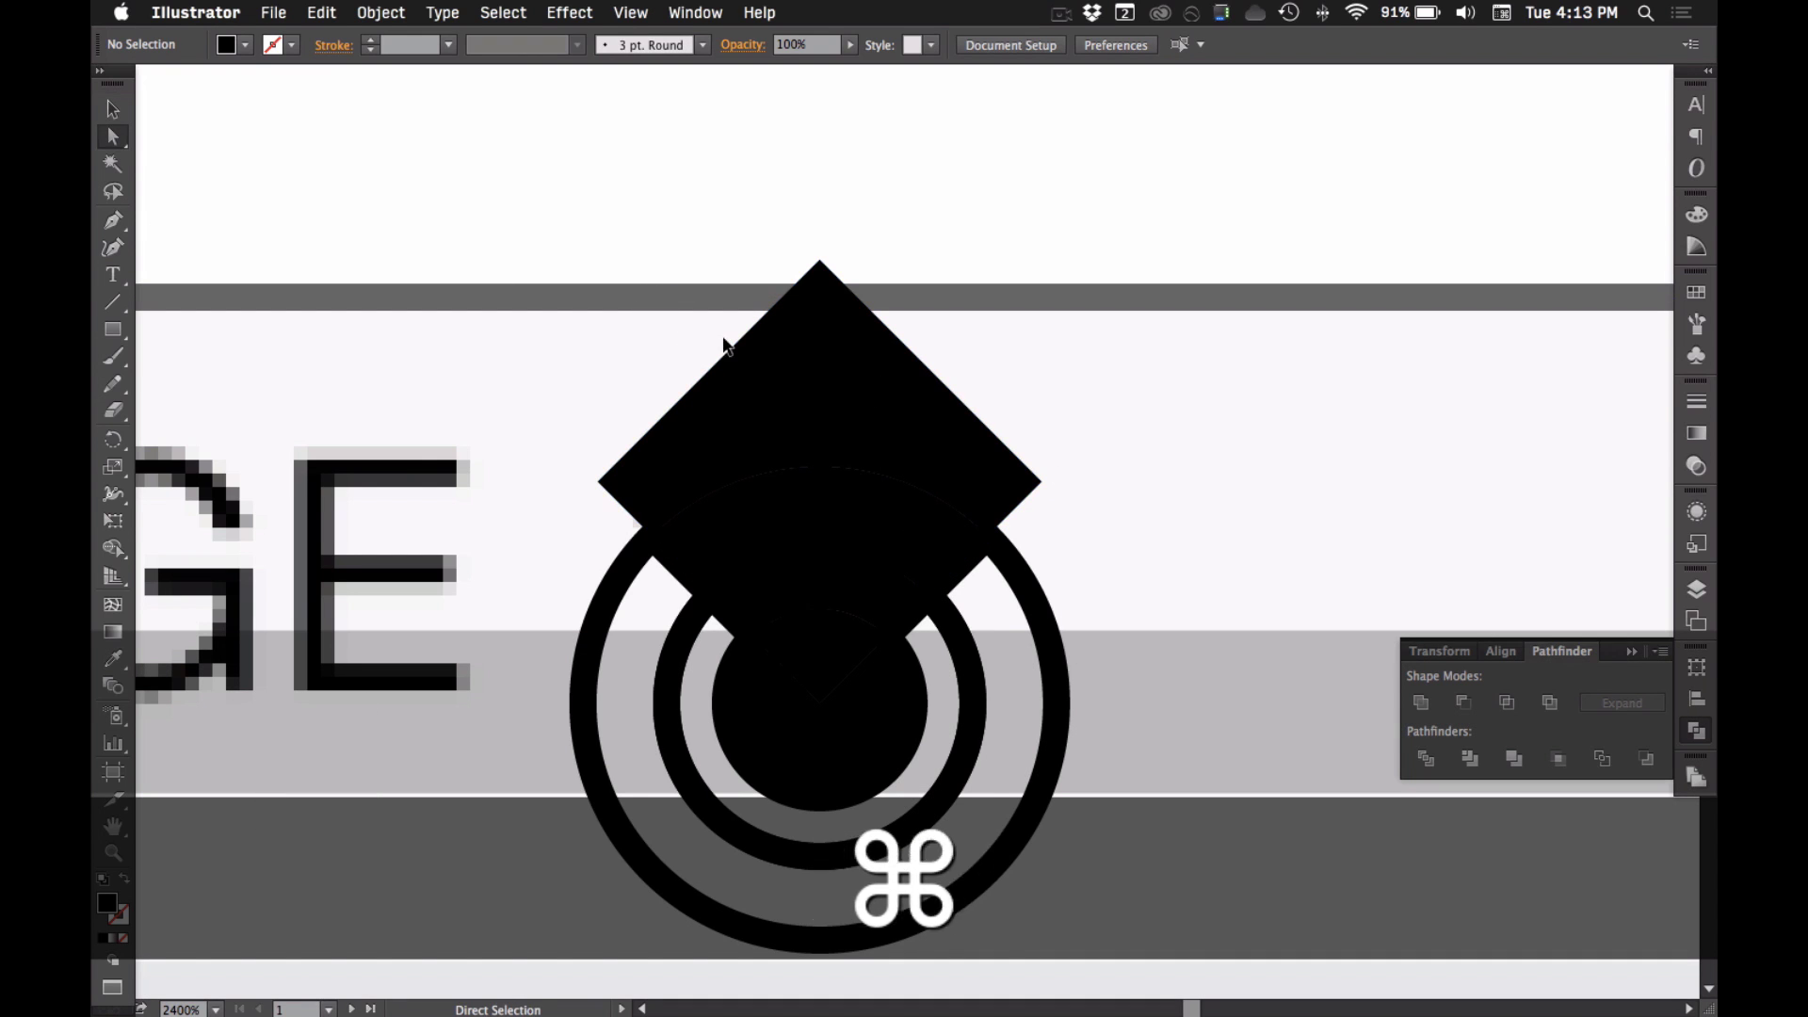
{"action": "left_click", "coordinate": [839, 395]}
{"action": "key", "text": "Delete"}
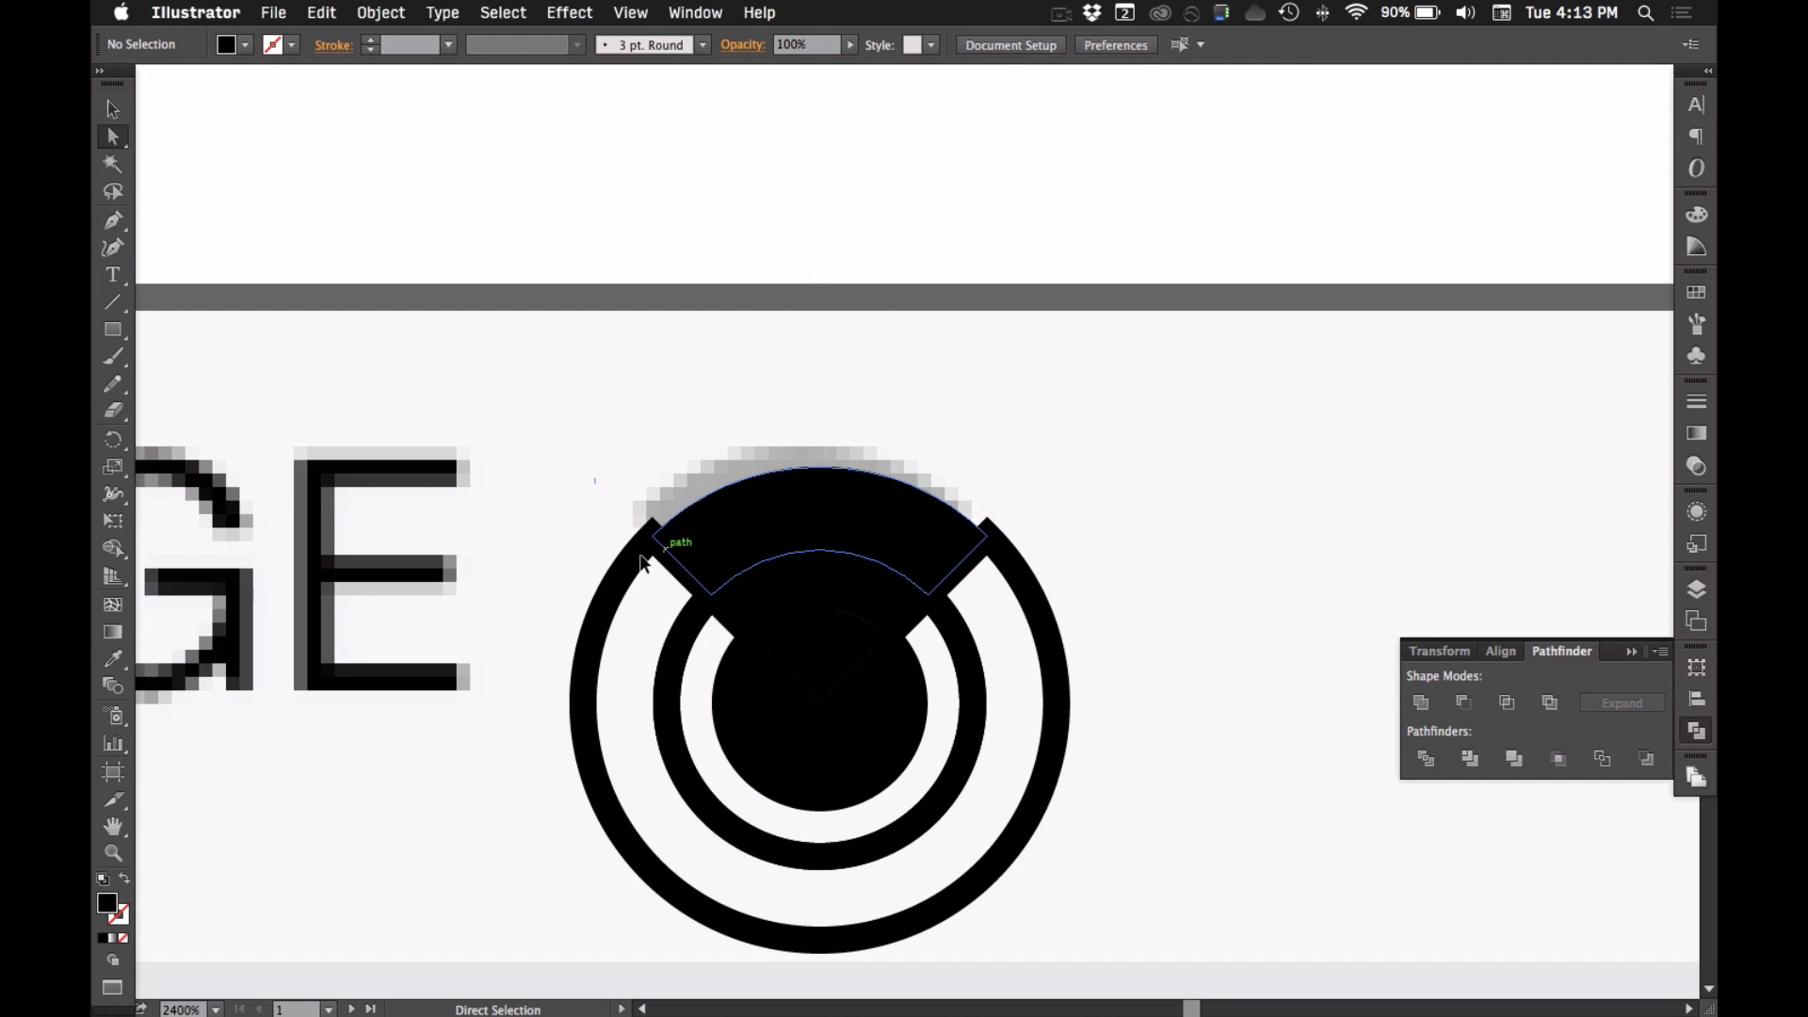
{"action": "key", "text": "super+z"}
{"action": "key", "text": "super+shift+z"}
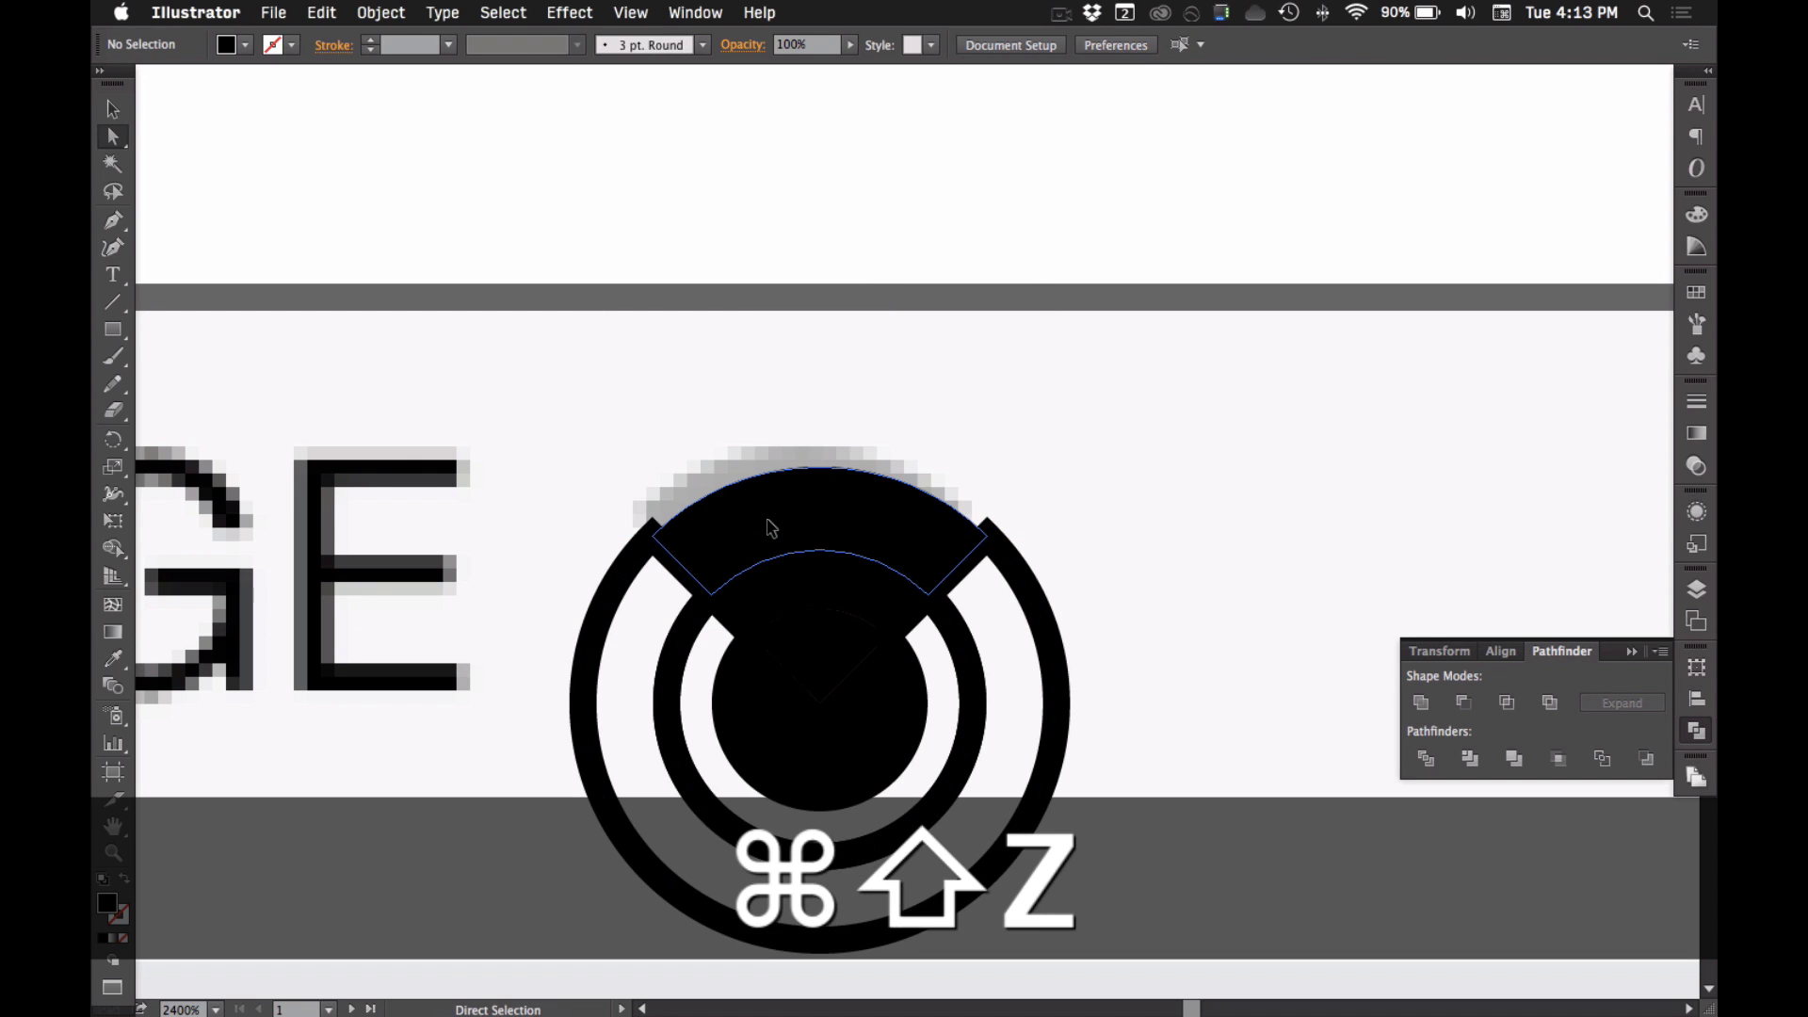
- Delete the remaining outer ring piece and the part of the innermost circle outside the diamond
{"action": "left_click", "coordinate": [1043, 623]}
{"action": "key", "text": "Delete"}
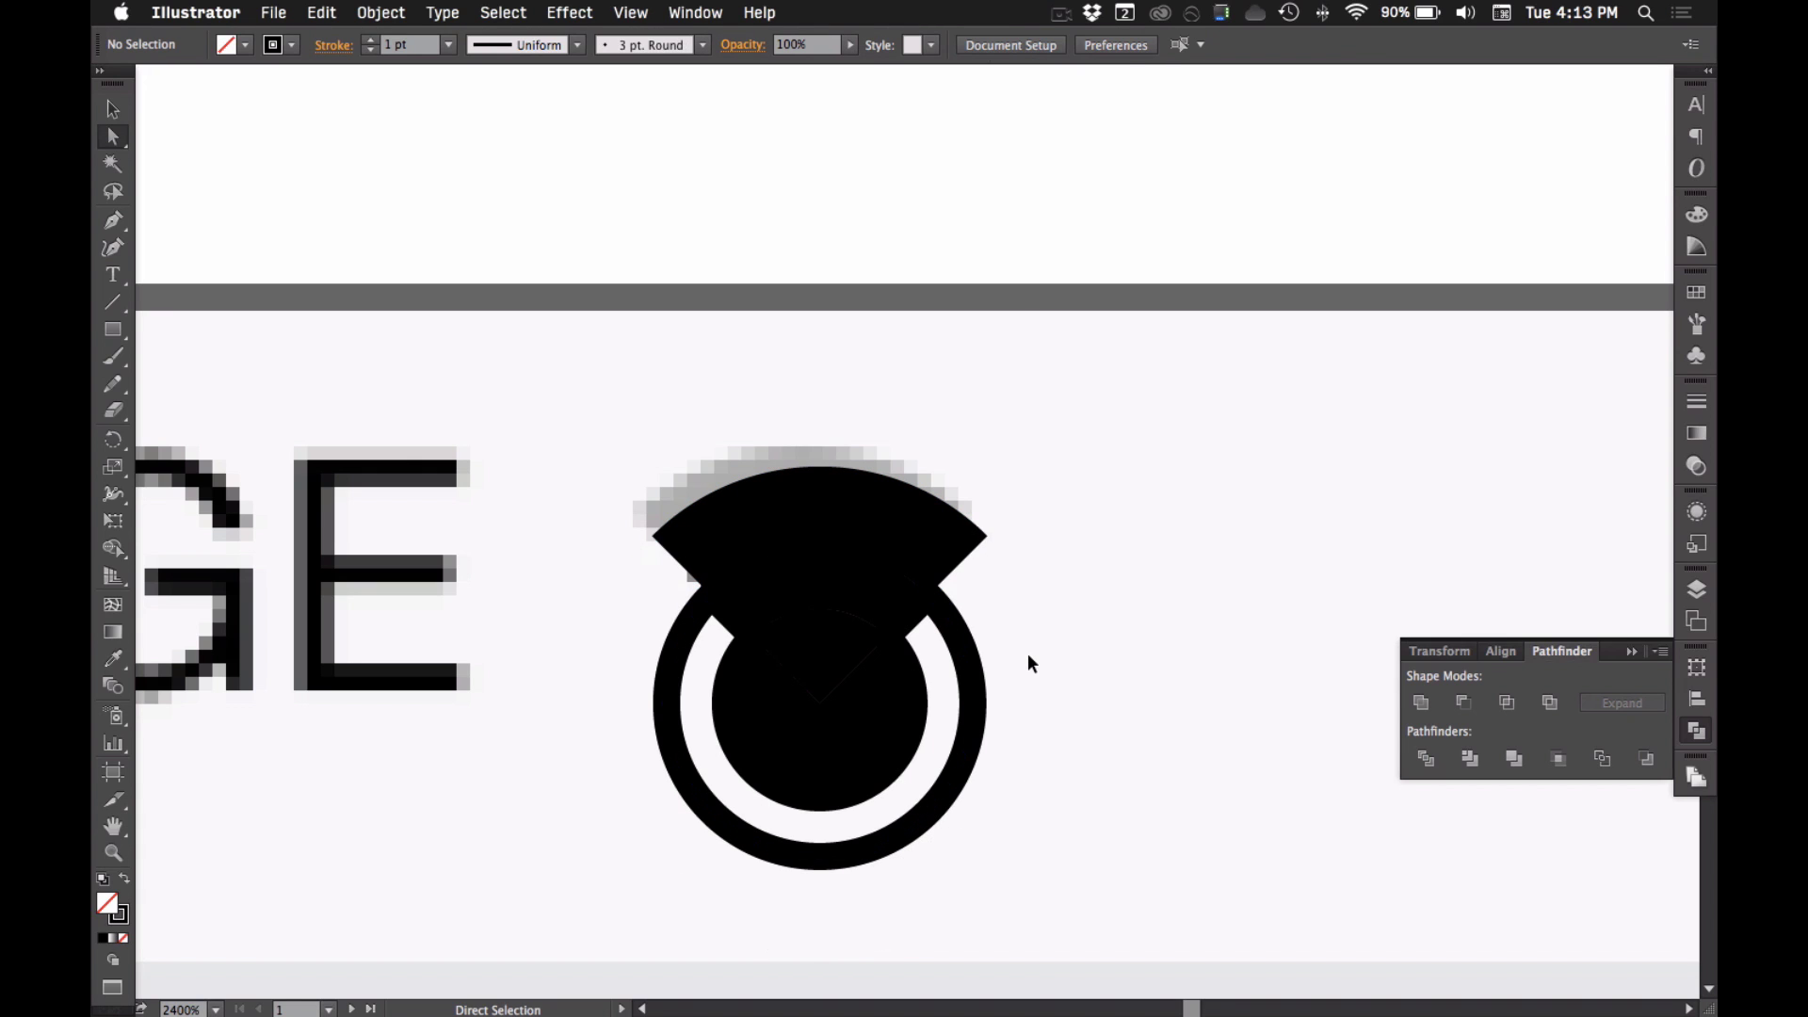
{"action": "left_click", "coordinate": [809, 739]}
{"action": "key", "text": "Delete"}
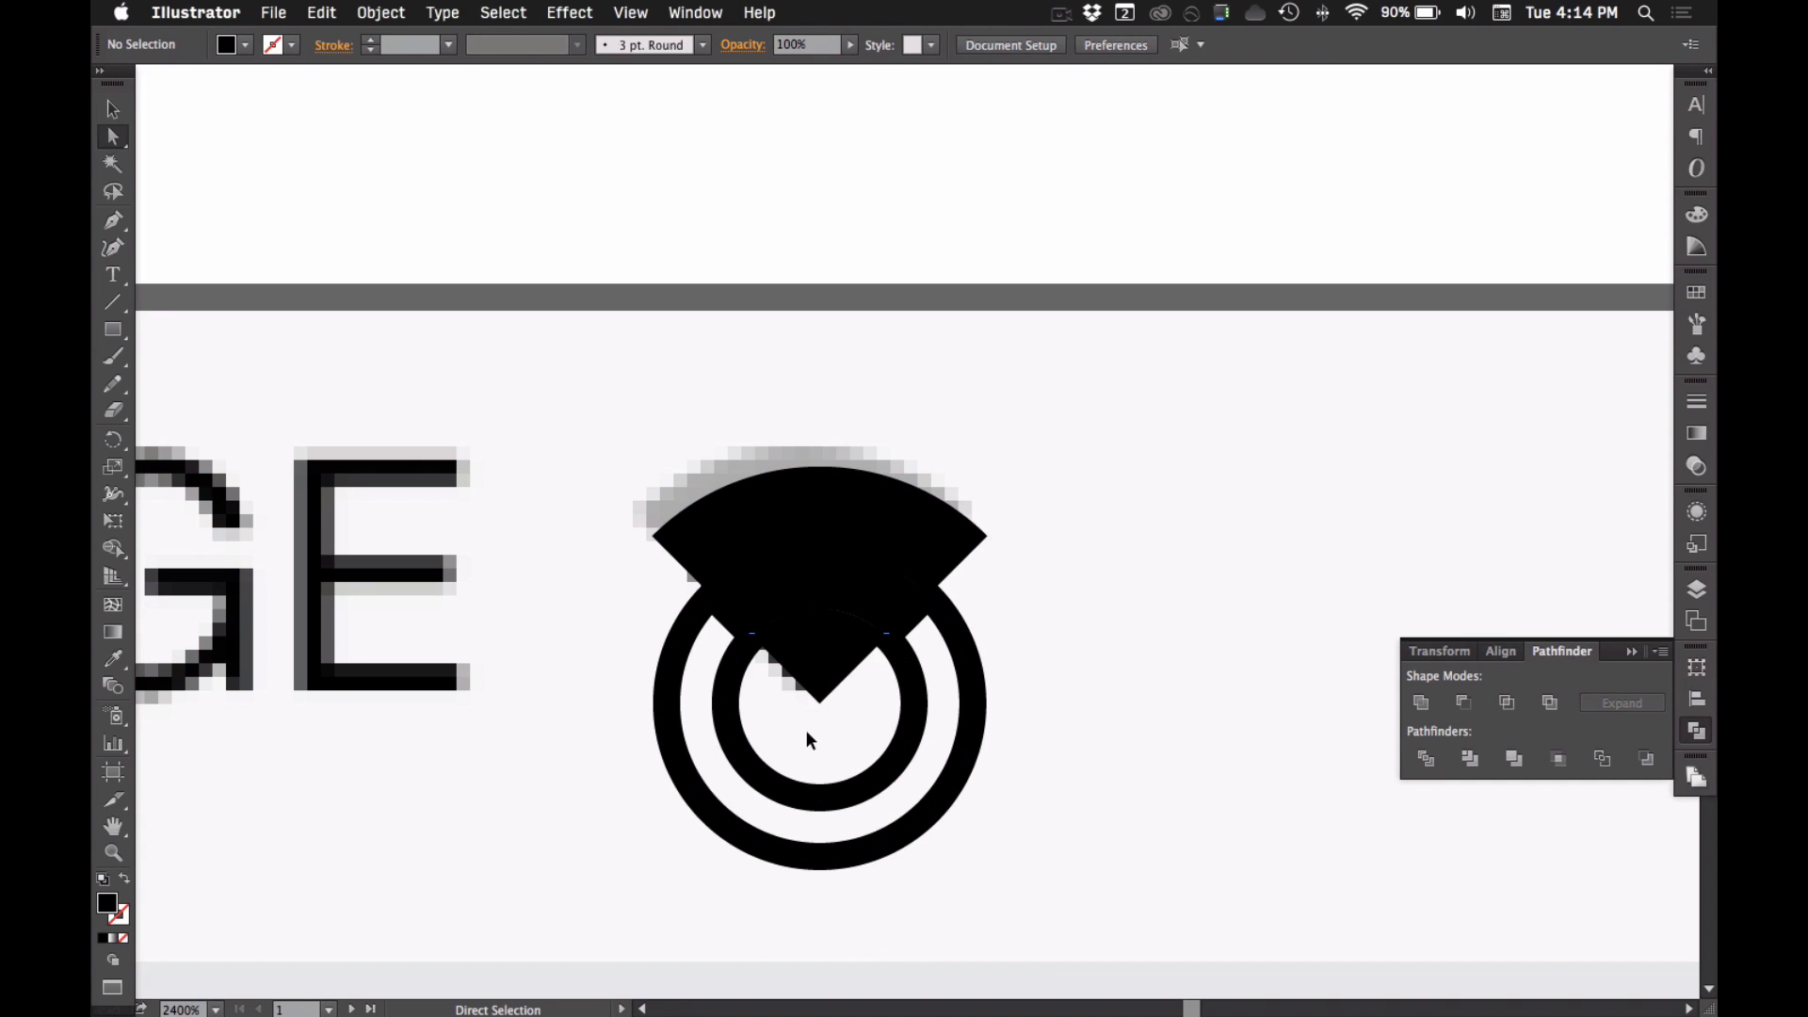
{"action": "left_click", "coordinate": [731, 703]}
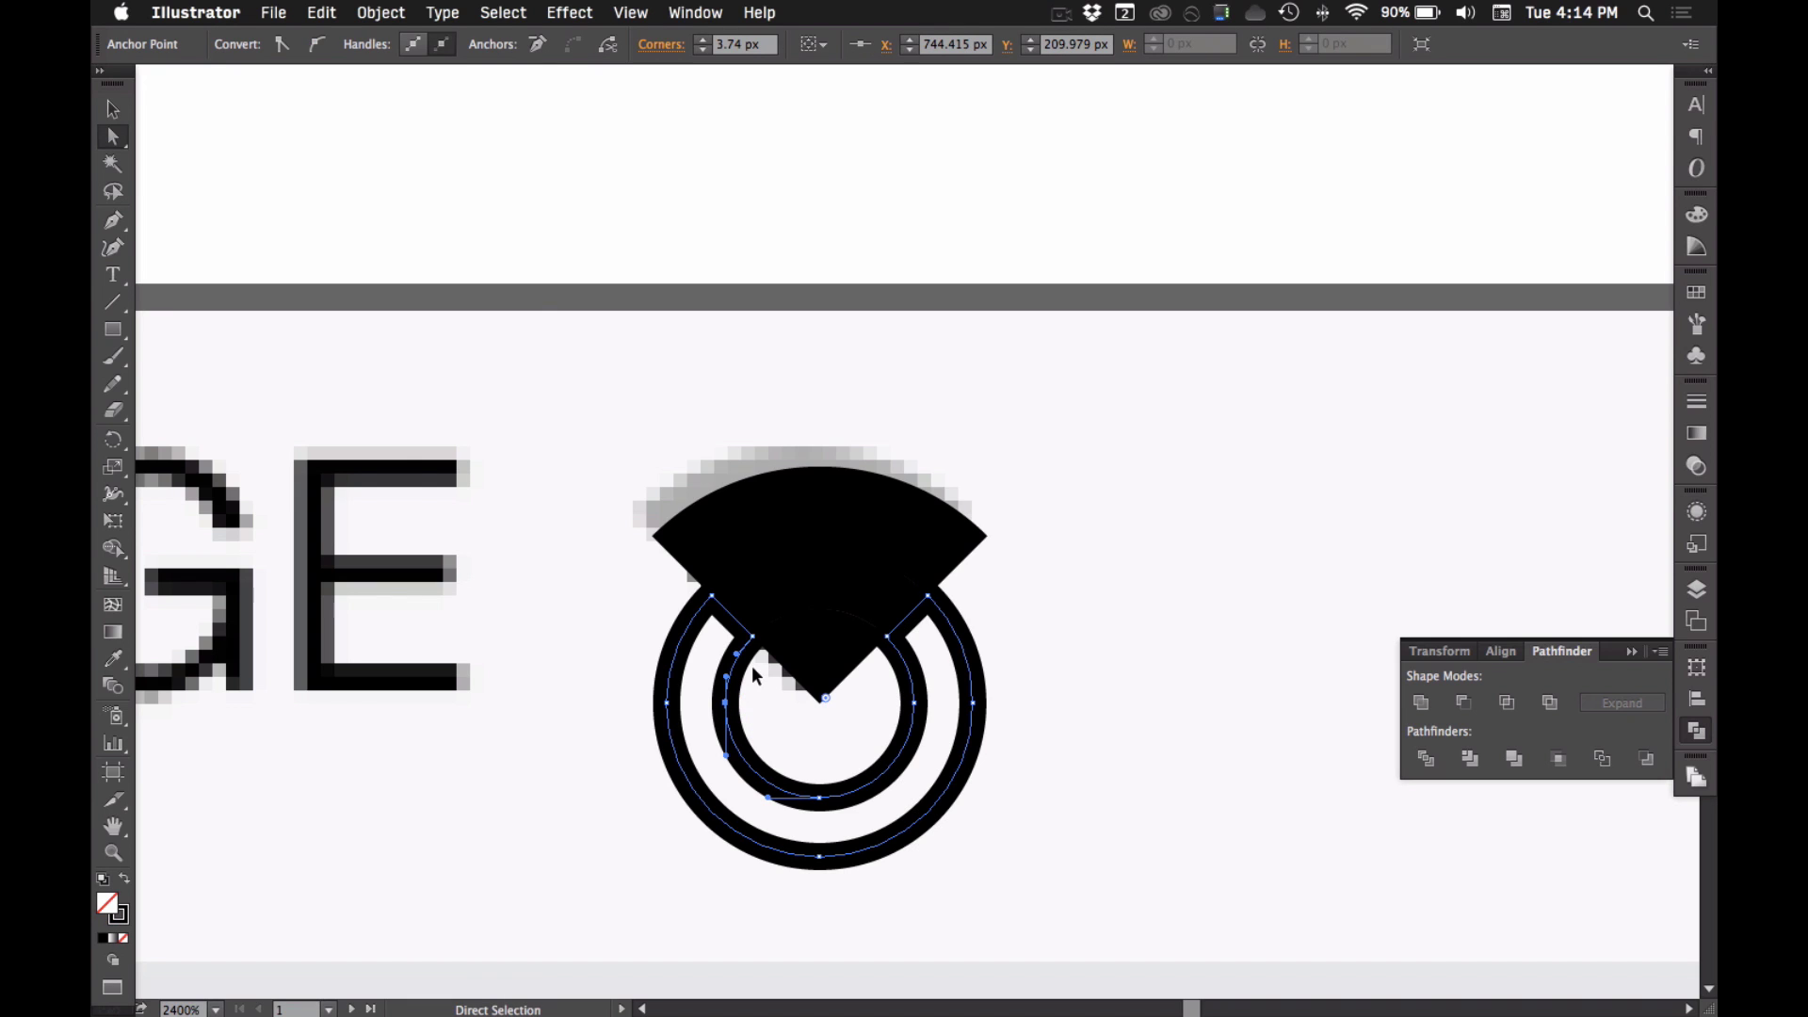
{"action": "left_click", "coordinate": [746, 529]}
{"action": "key", "text": "super+space"}
{"action": "left_click_drag", "start_coordinate": [500, 351], "coordinate": [1295, 819]}
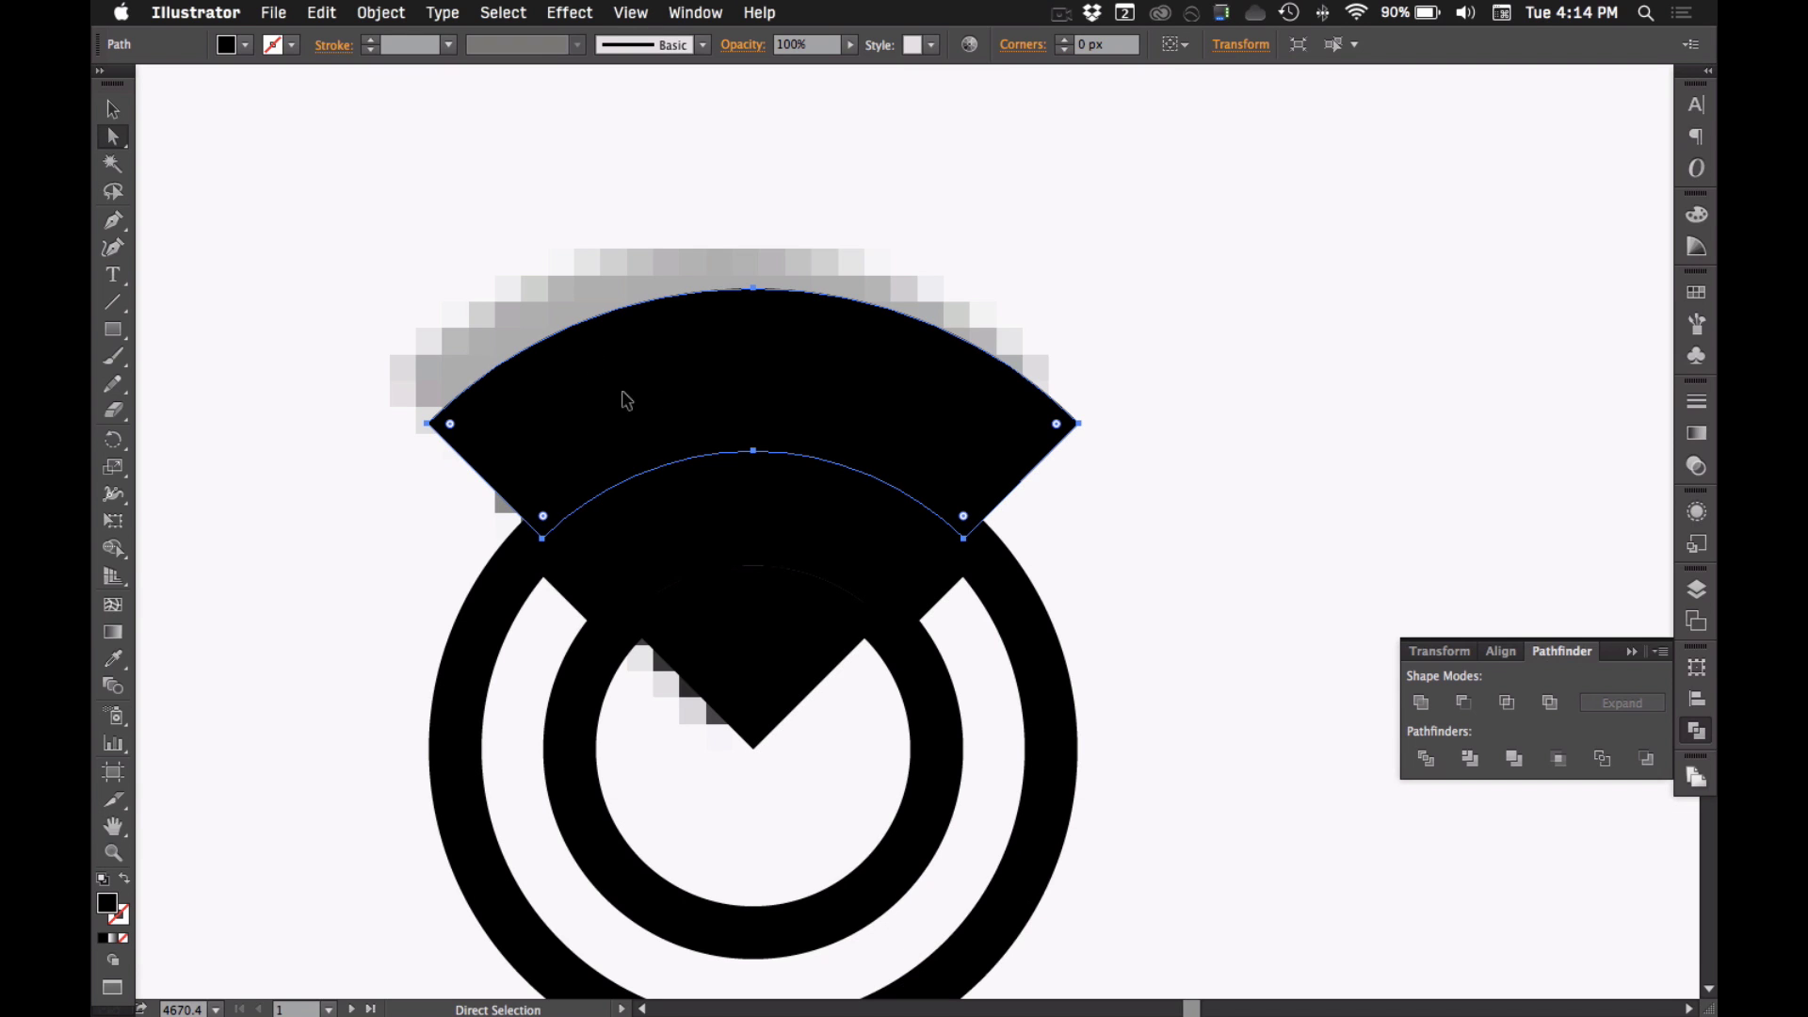
{"action": "left_click_drag", "start_coordinate": [681, 400], "coordinate": [1062, 408]}
{"action": "key", "text": "super+z"}
{"action": "left_click", "coordinate": [566, 245]}
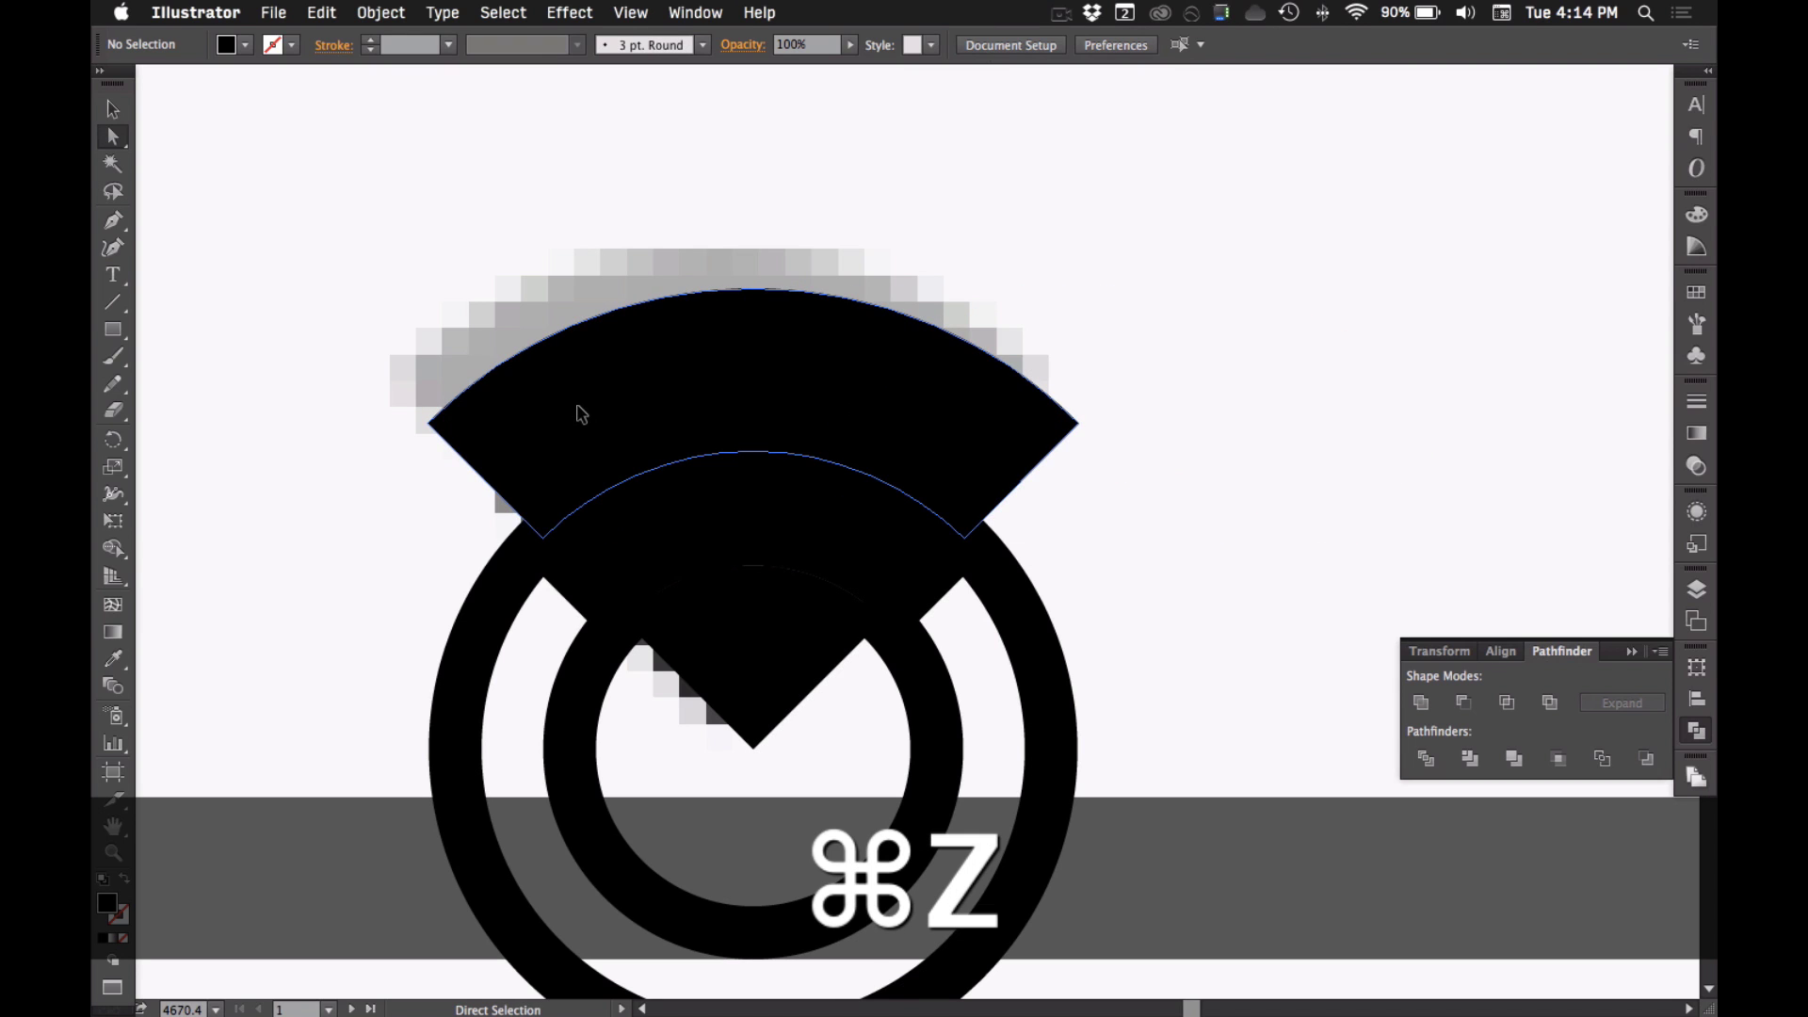
- Select the anchor points along the lower curved edge of the topmost black segment and remove them with Remove Anchor Points
{"action": "left_click", "coordinate": [578, 387]}
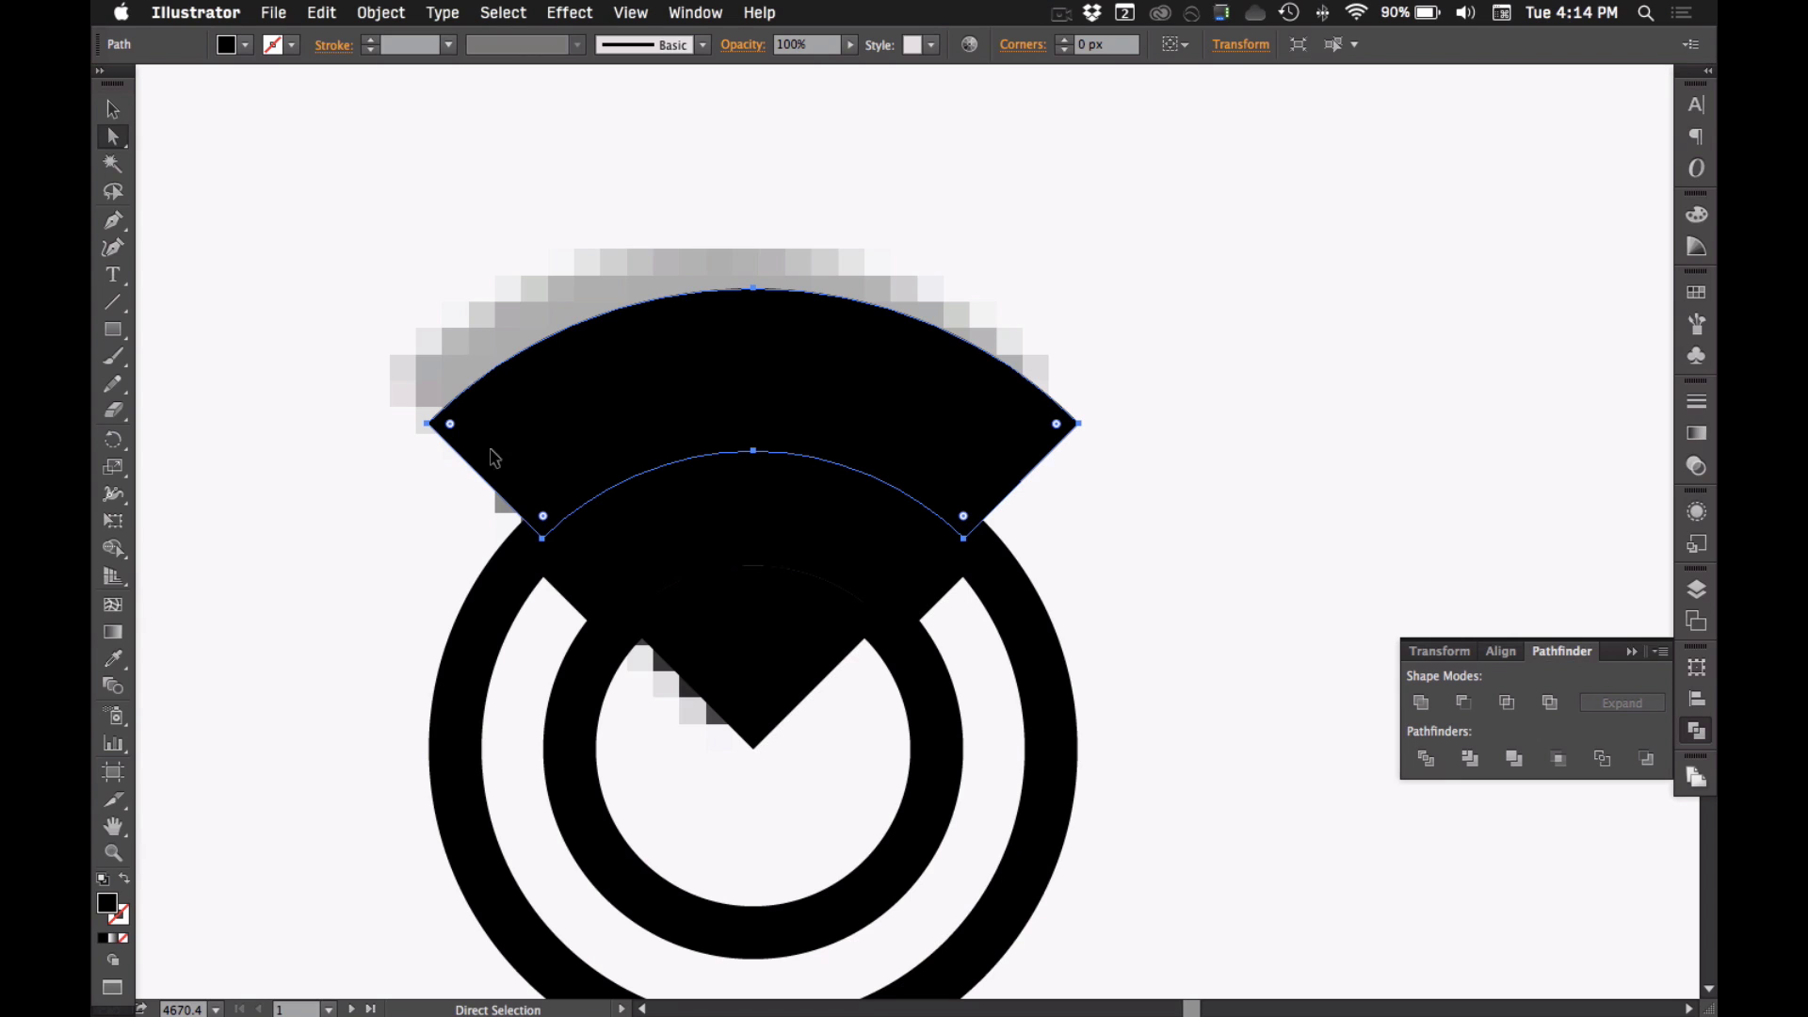
{"action": "left_click", "coordinate": [517, 523]}
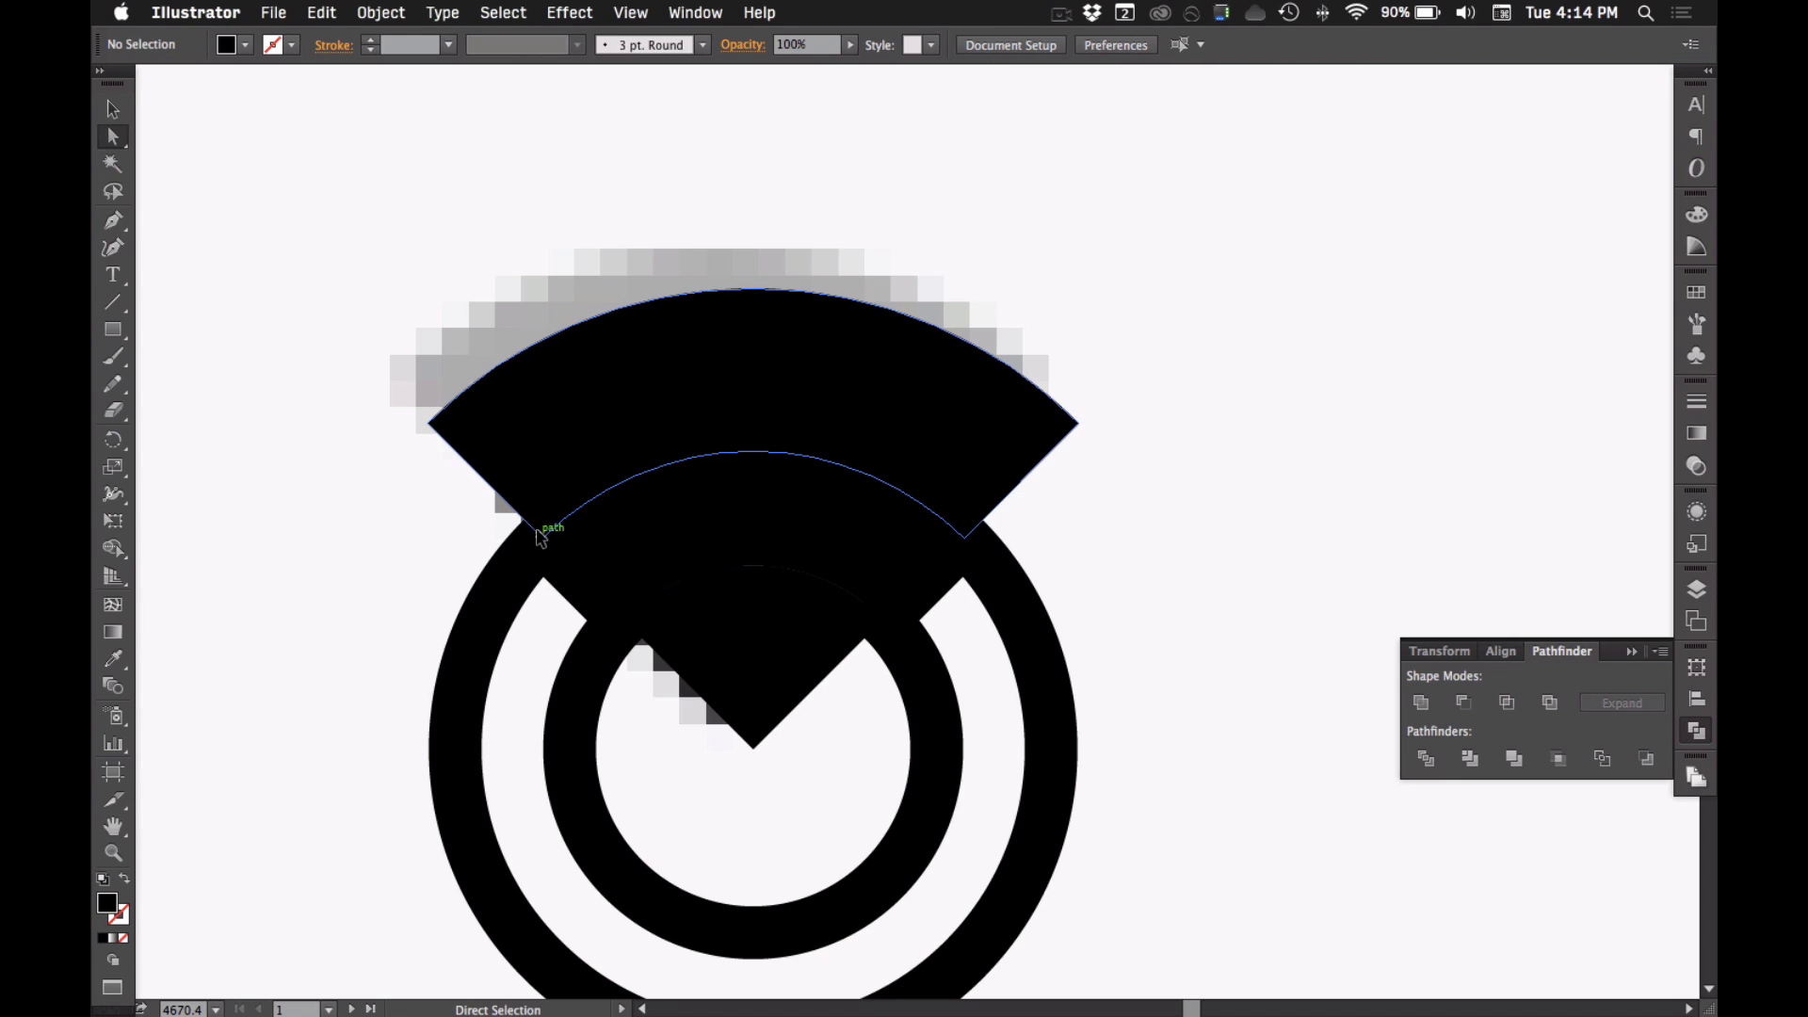
{"action": "left_click", "coordinate": [529, 471]}
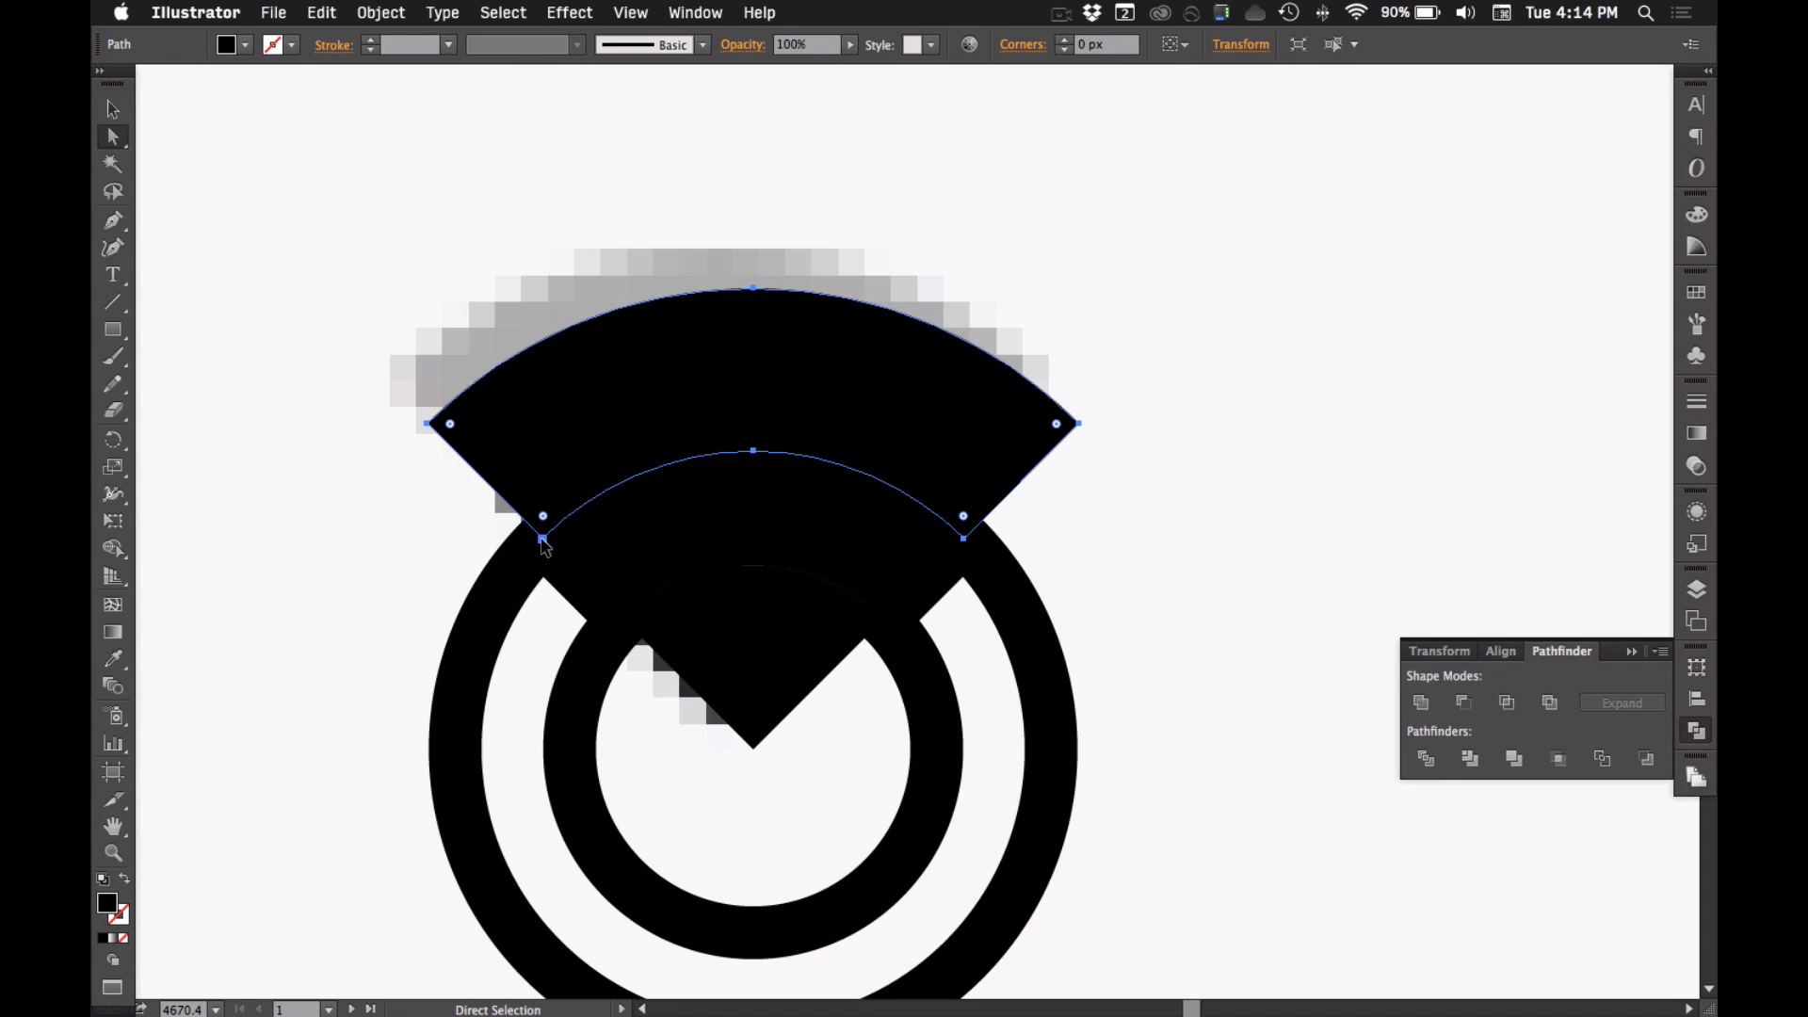
{"action": "left_click", "coordinate": [543, 540]}
{"action": "left_click", "coordinate": [964, 539], "text": "shift"}
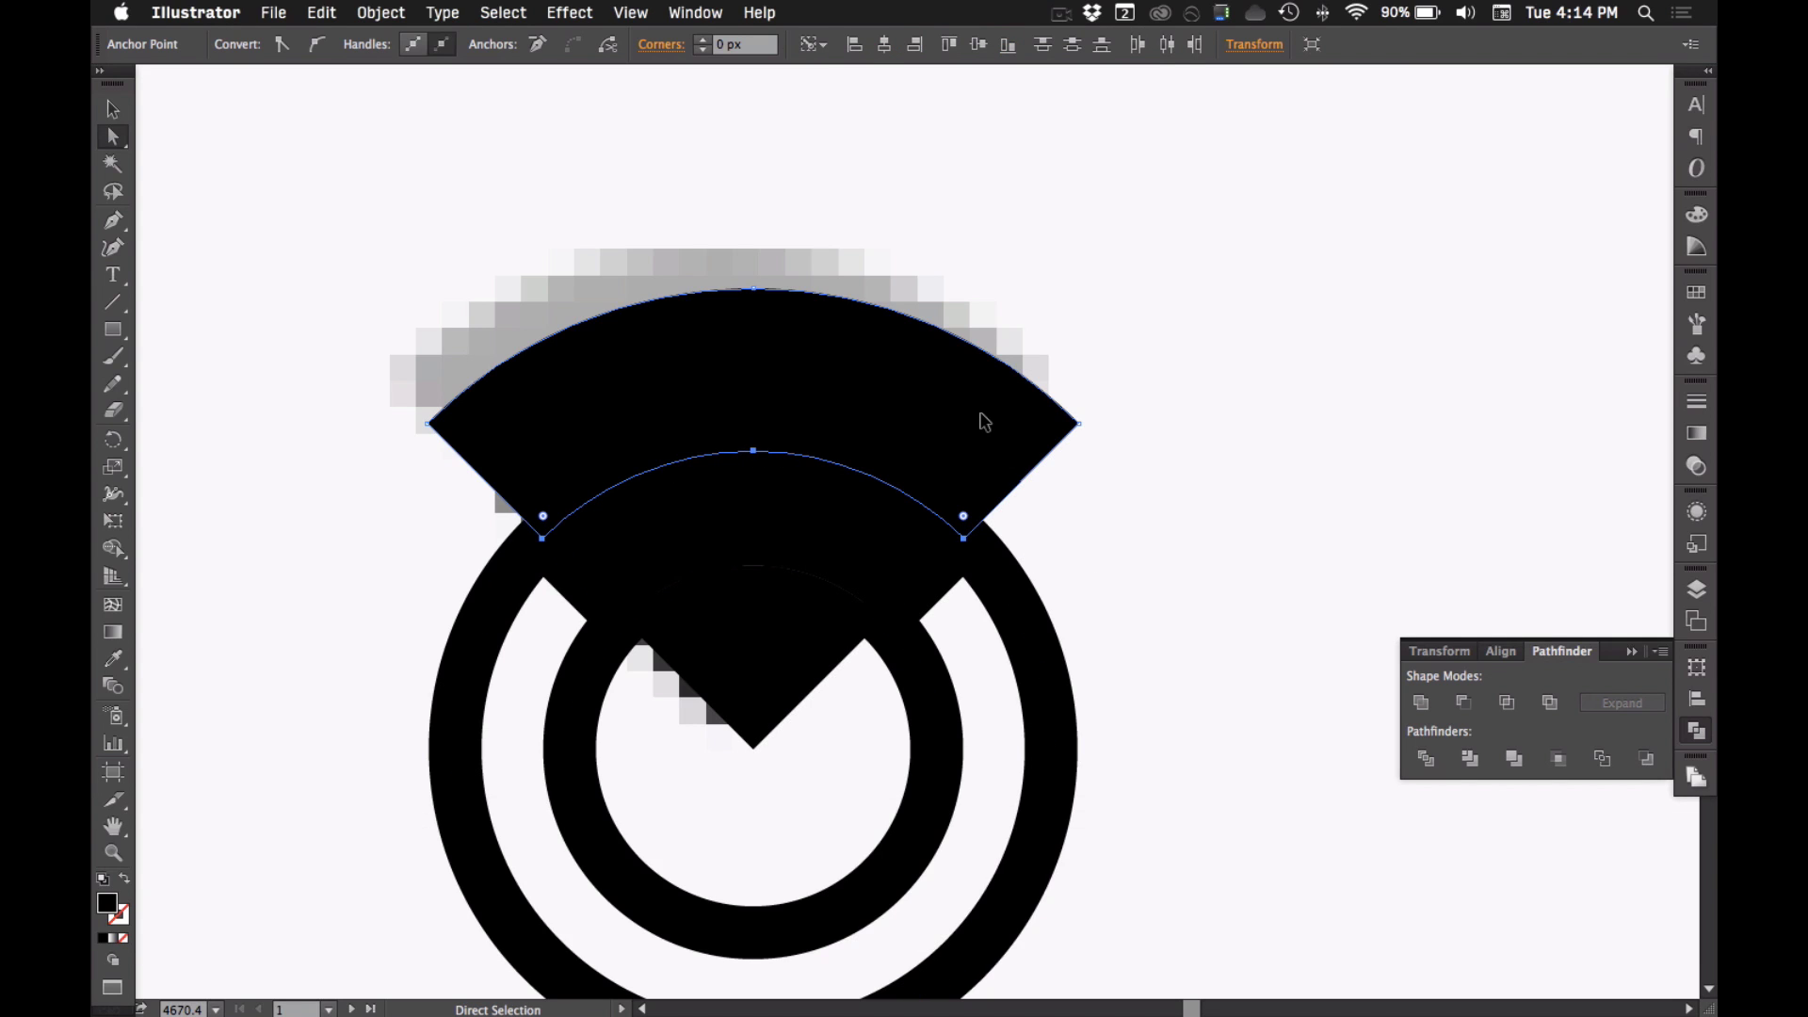
{"action": "left_click", "coordinate": [372, 8]}
{"action": "mouse_move", "coordinate": [454, 434]}
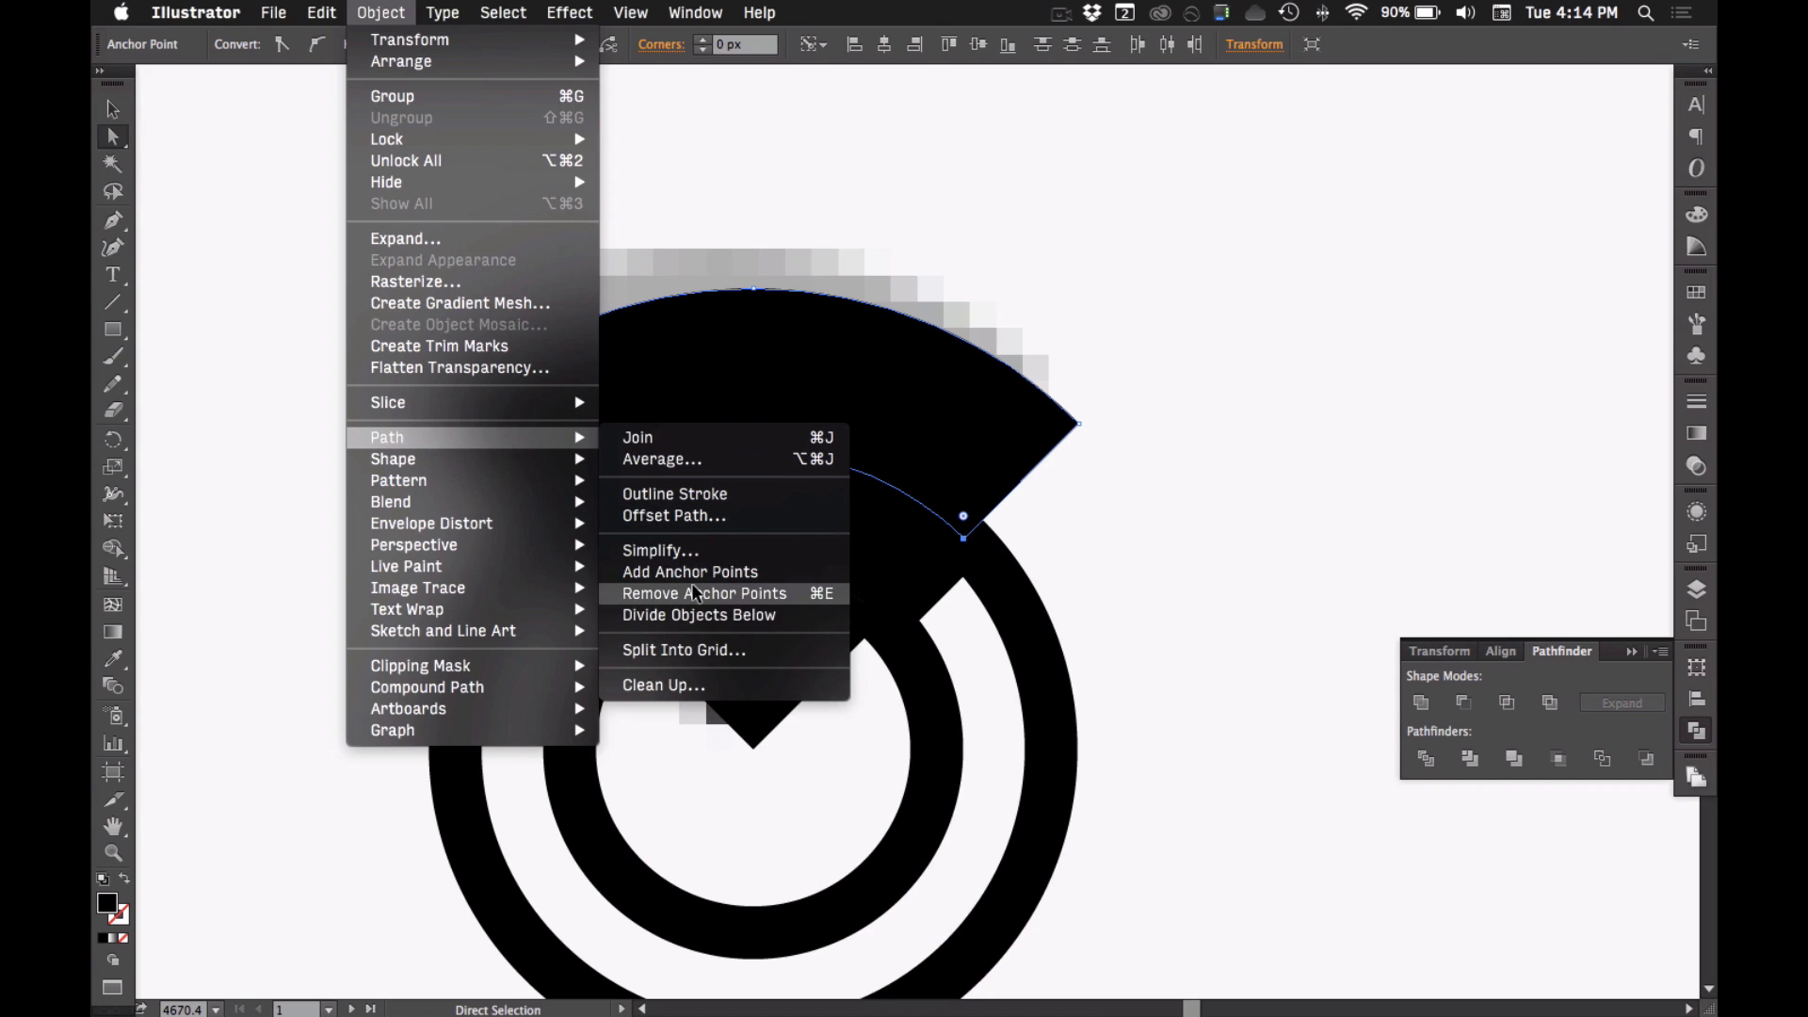
{"action": "left_click", "coordinate": [821, 599]}
{"action": "left_click", "coordinate": [321, 12]}
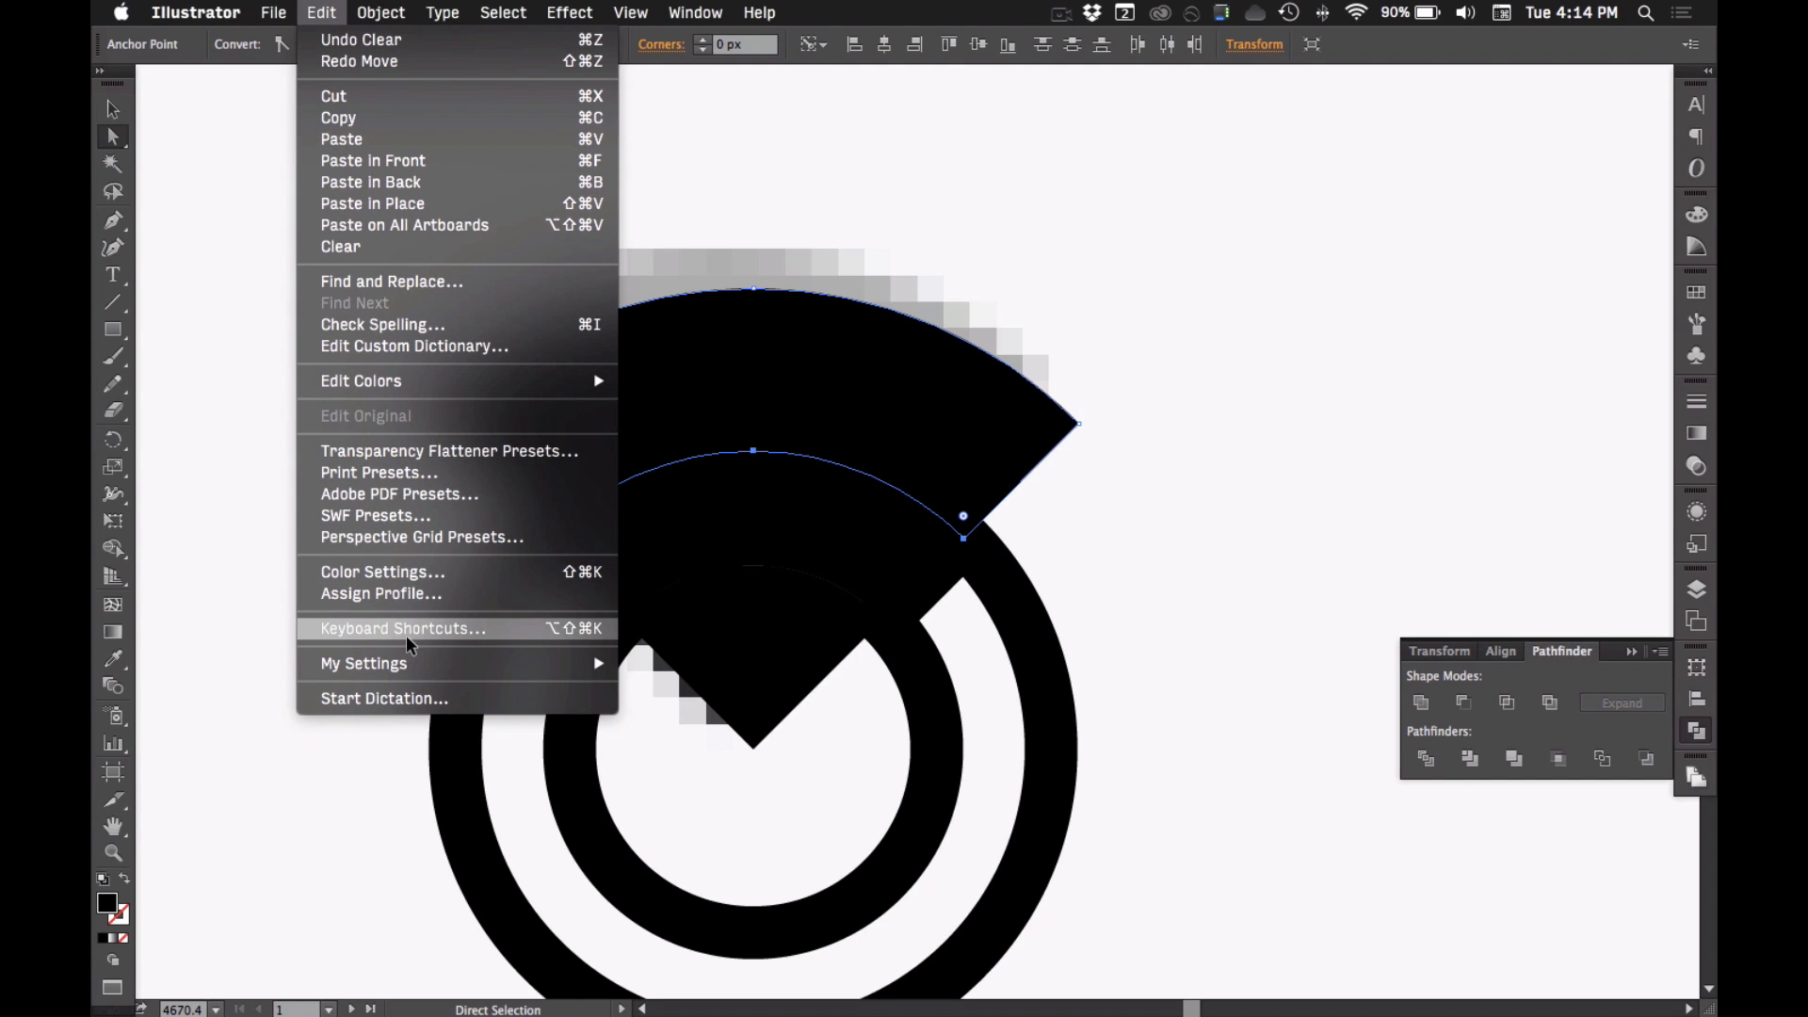
{"action": "key", "text": "super+z"}
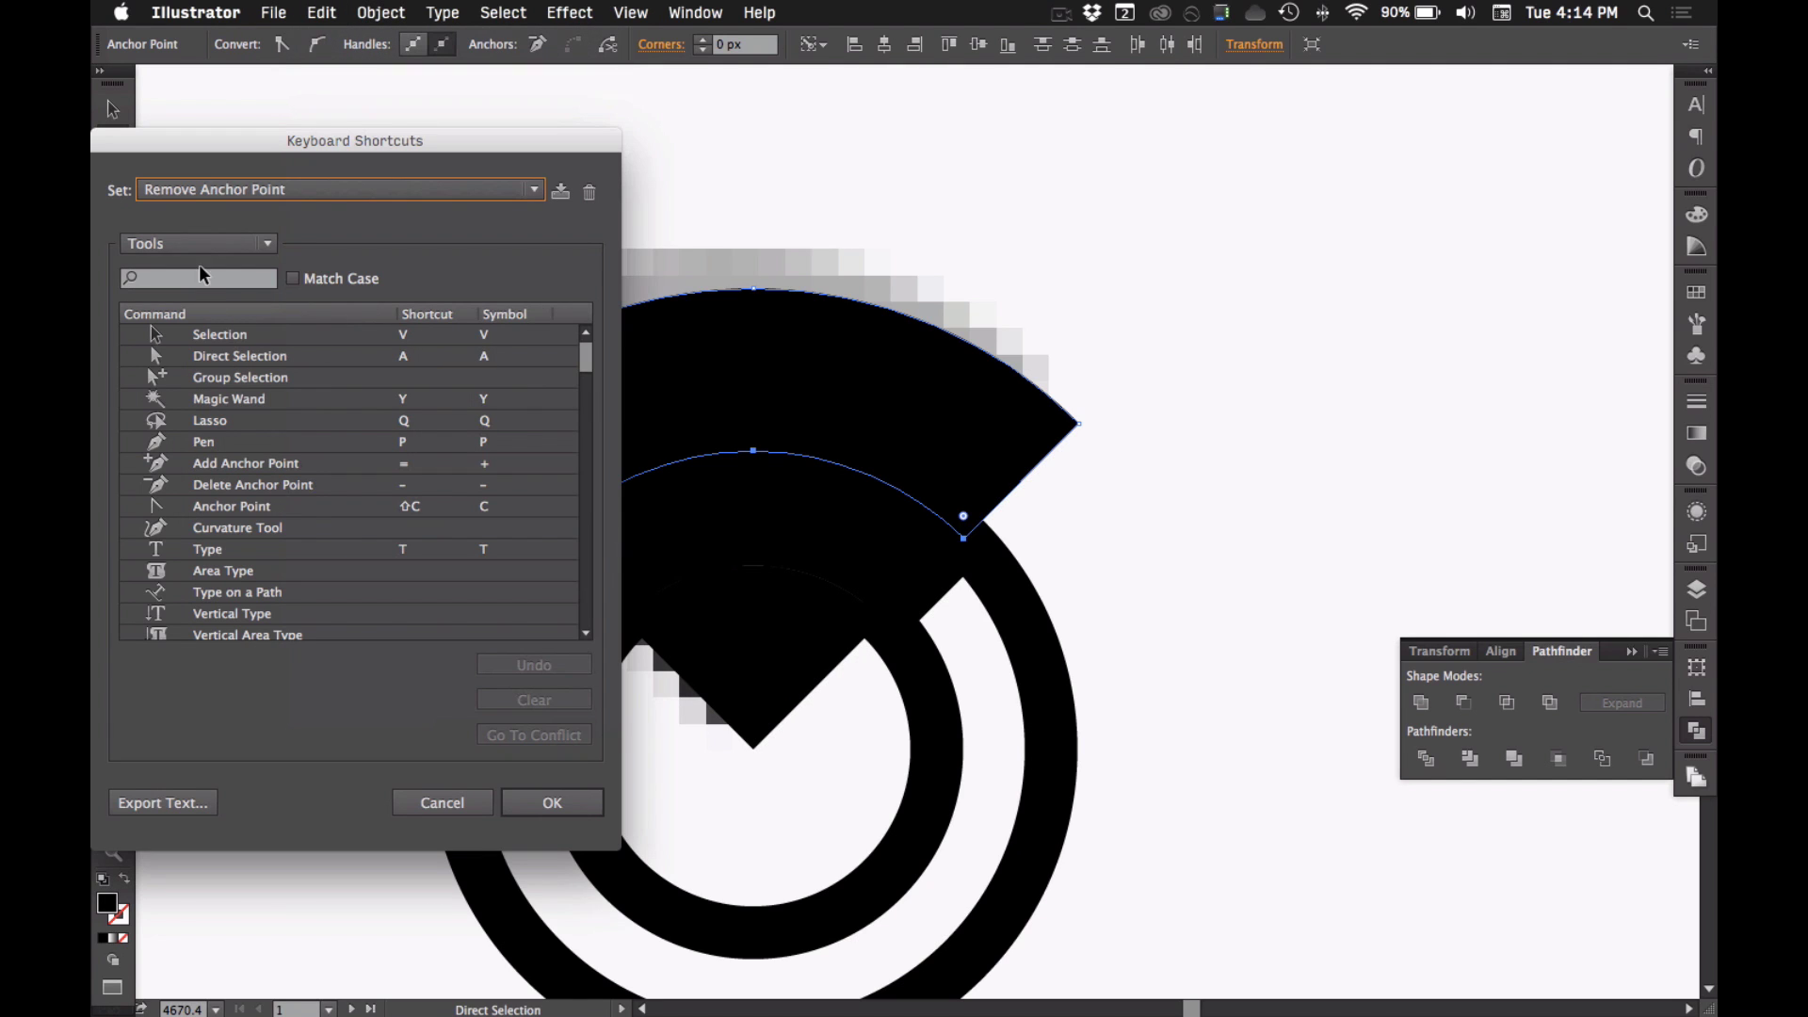
{"action": "left_click", "coordinate": [462, 809]}
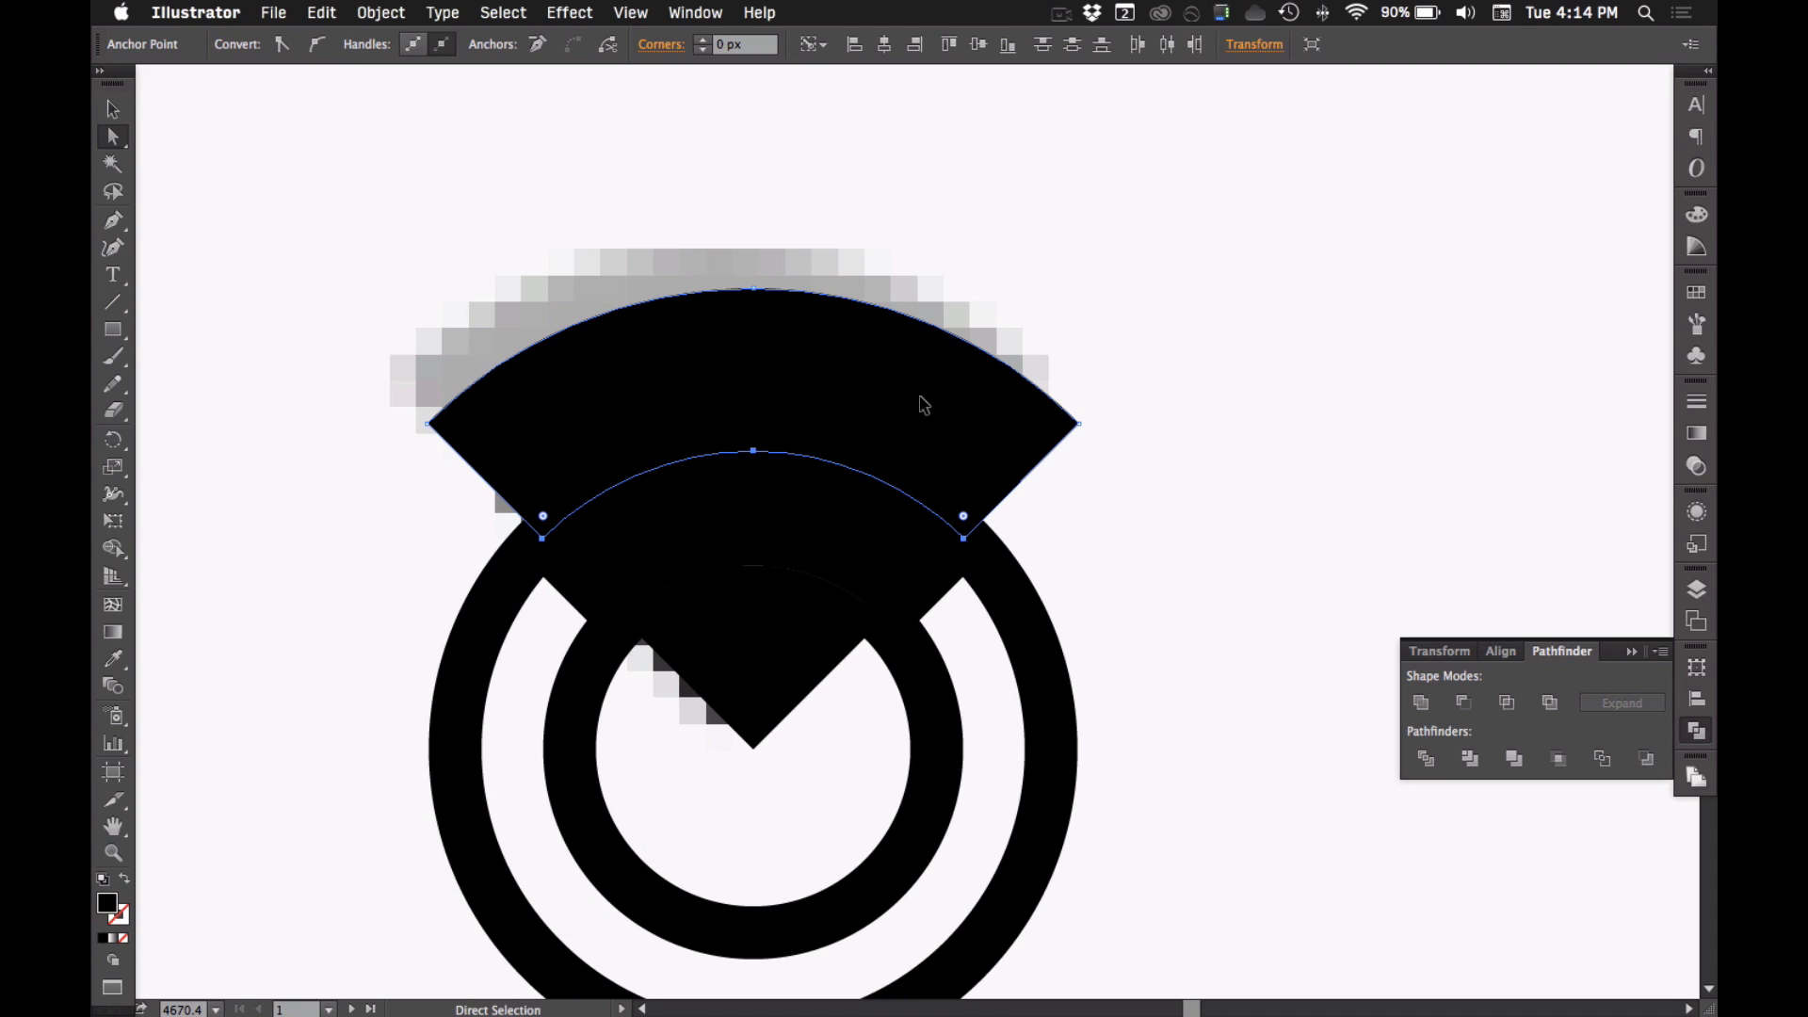
{"action": "key", "text": "super+e"}
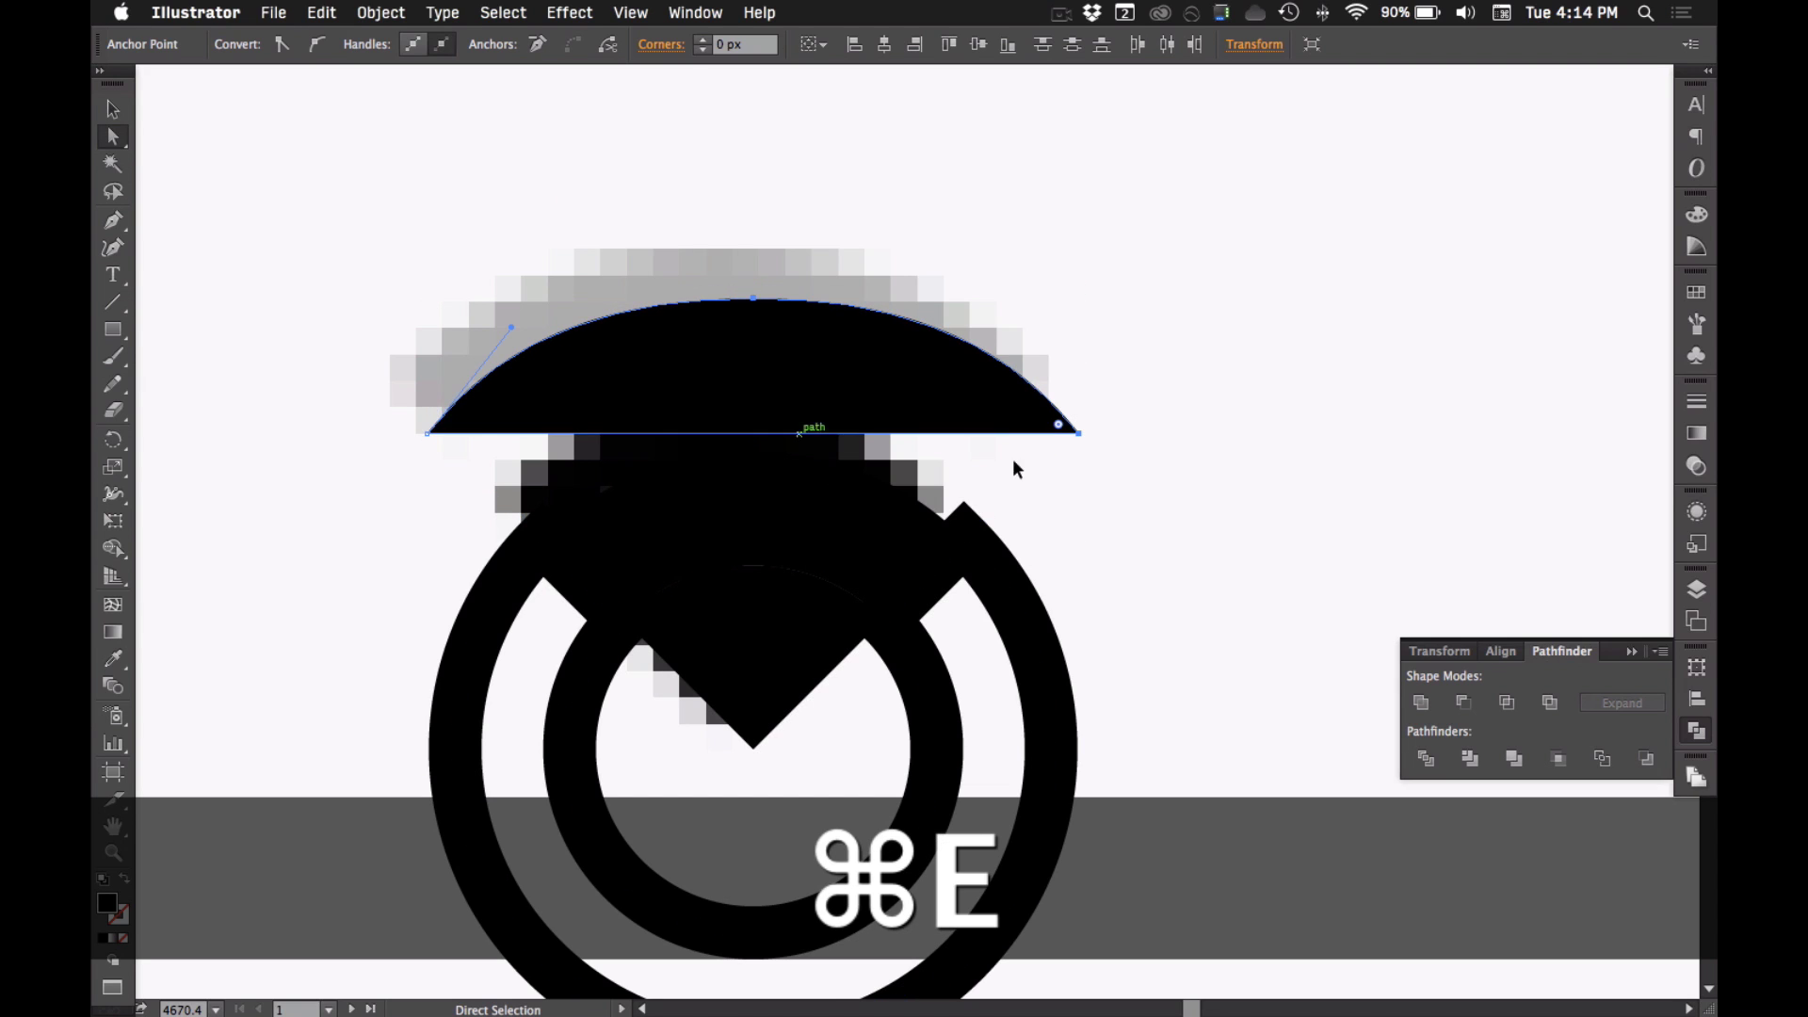
{"action": "left_click", "coordinate": [1156, 474]}
{"action": "left_click", "coordinate": [783, 380]}
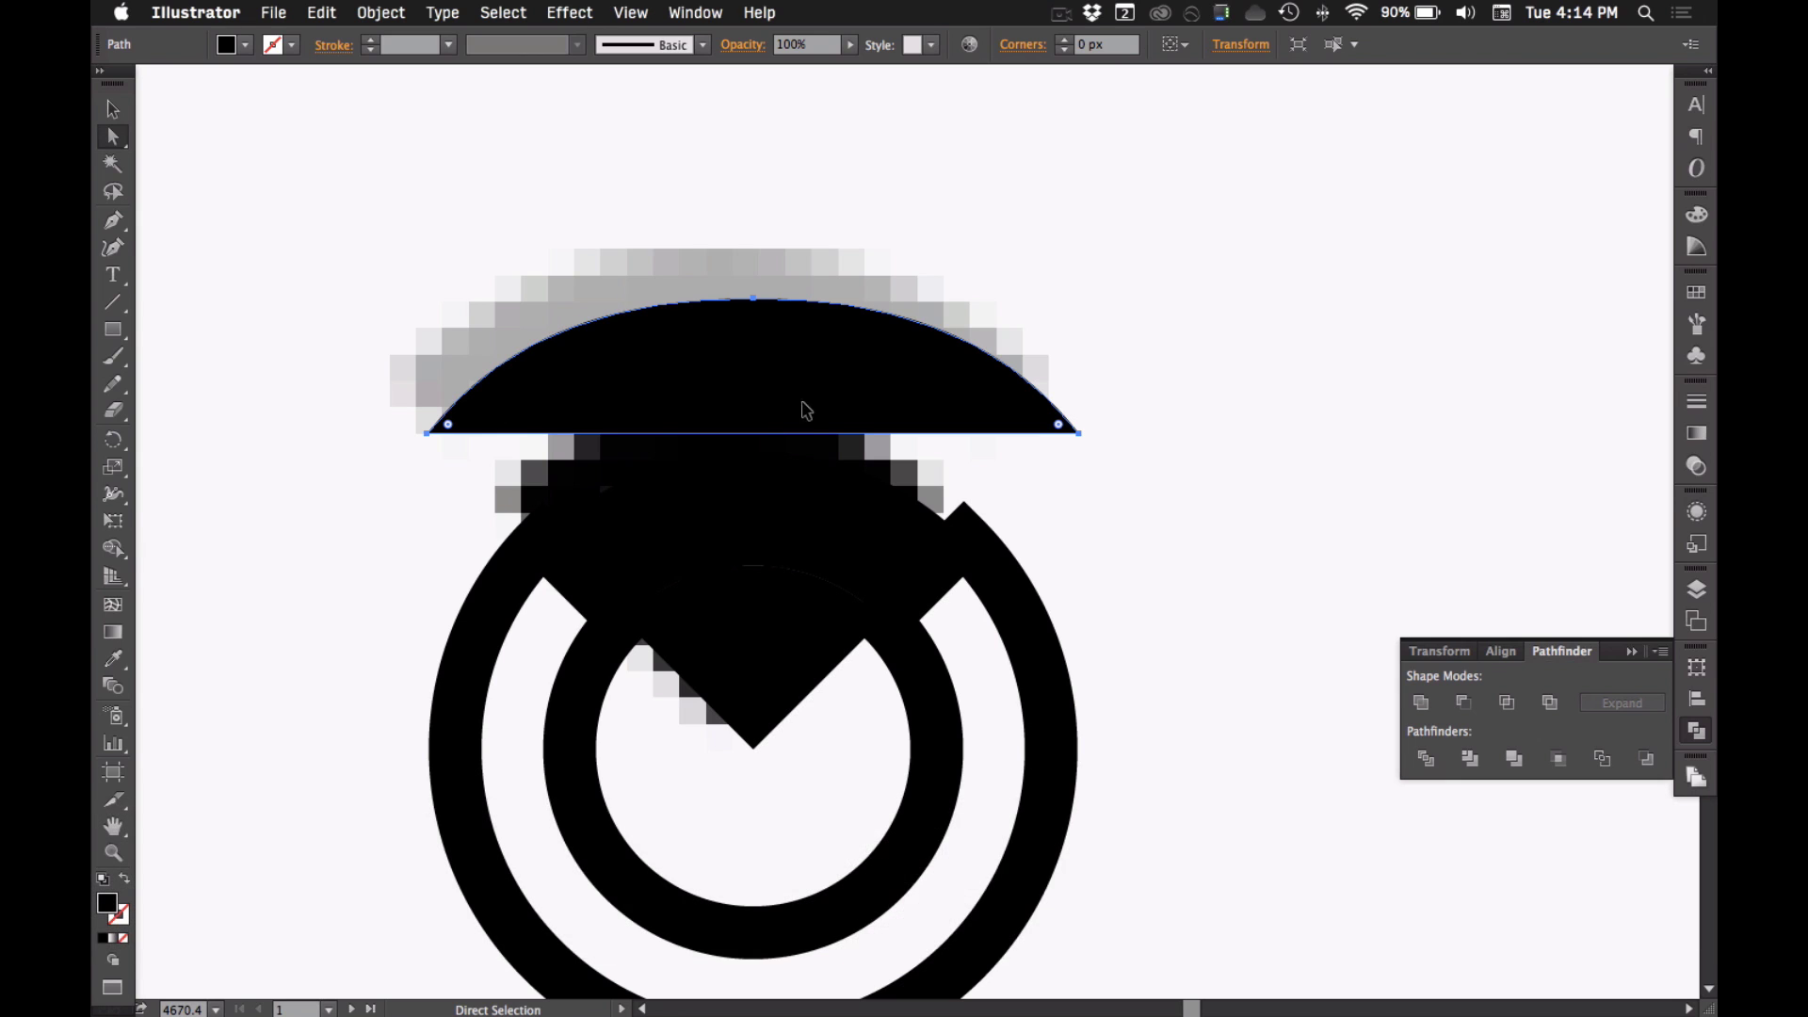
{"action": "key", "text": "a"}
{"action": "key", "text": "p"}
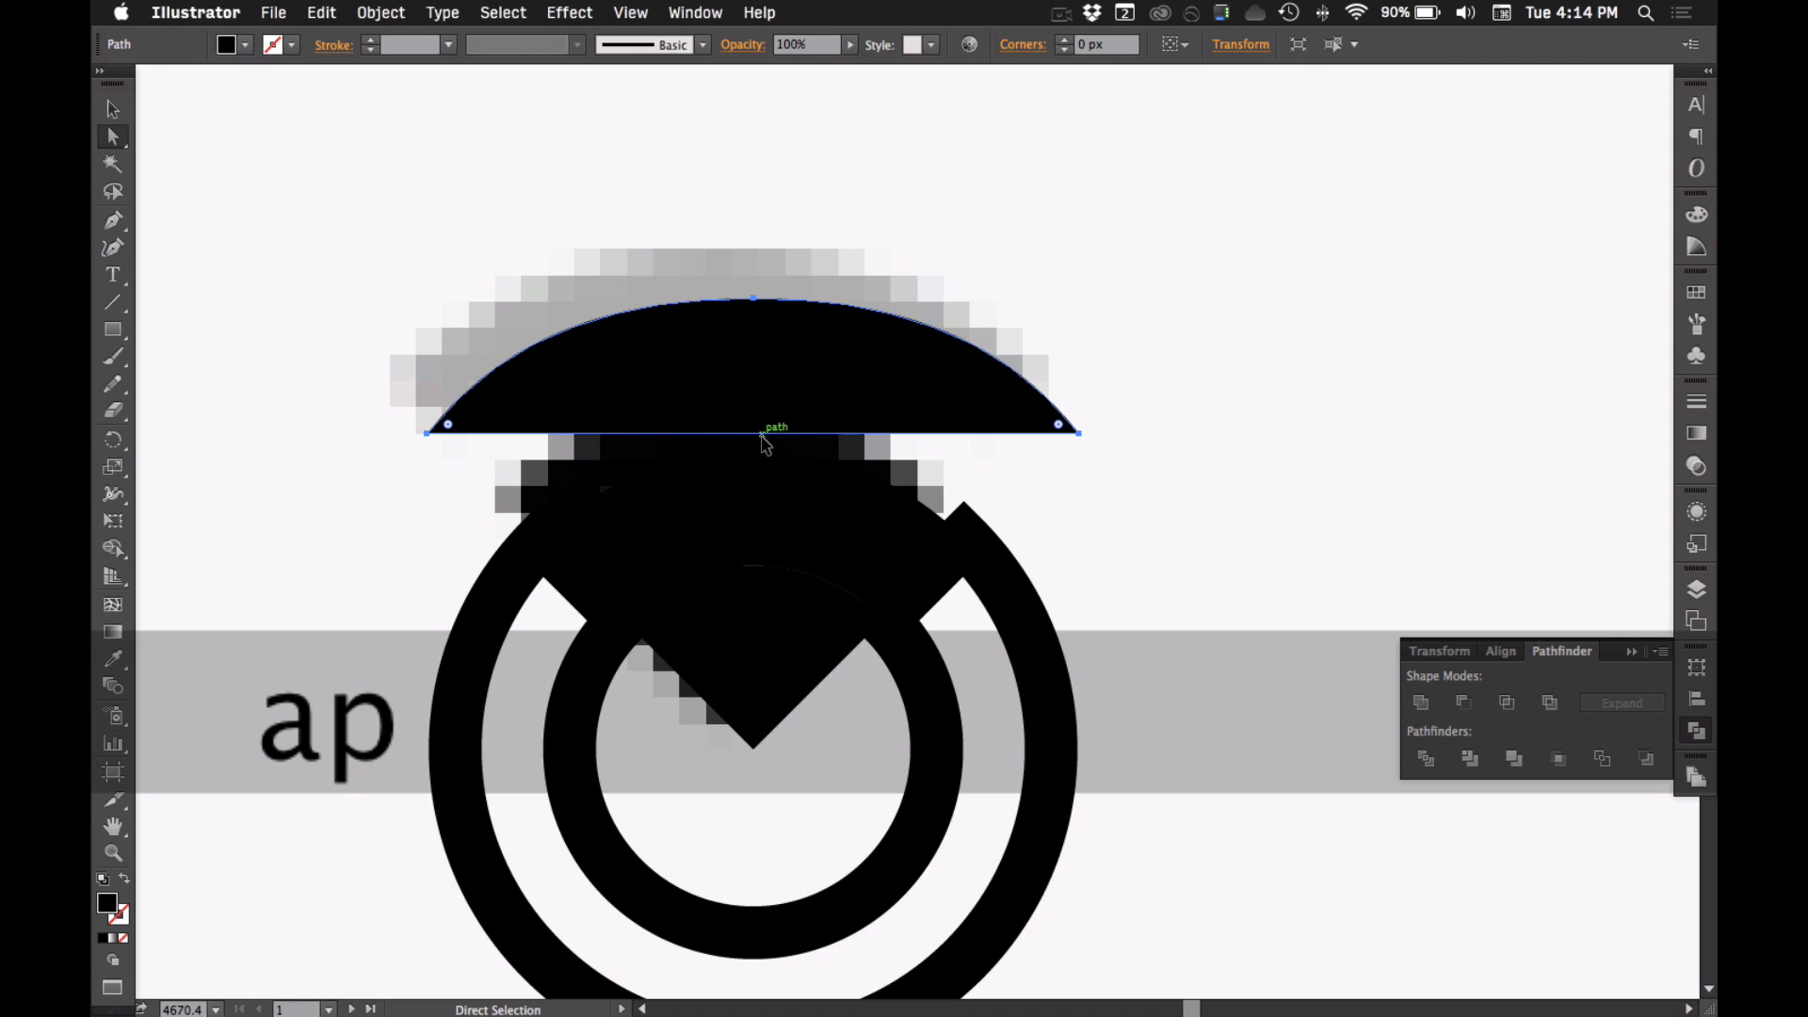
{"action": "key", "text": "a"}
{"action": "key", "text": "v"}
{"action": "left_click_drag", "start_coordinate": [747, 392], "coordinate": [669, 279]}
{"action": "key", "text": "super+z"}
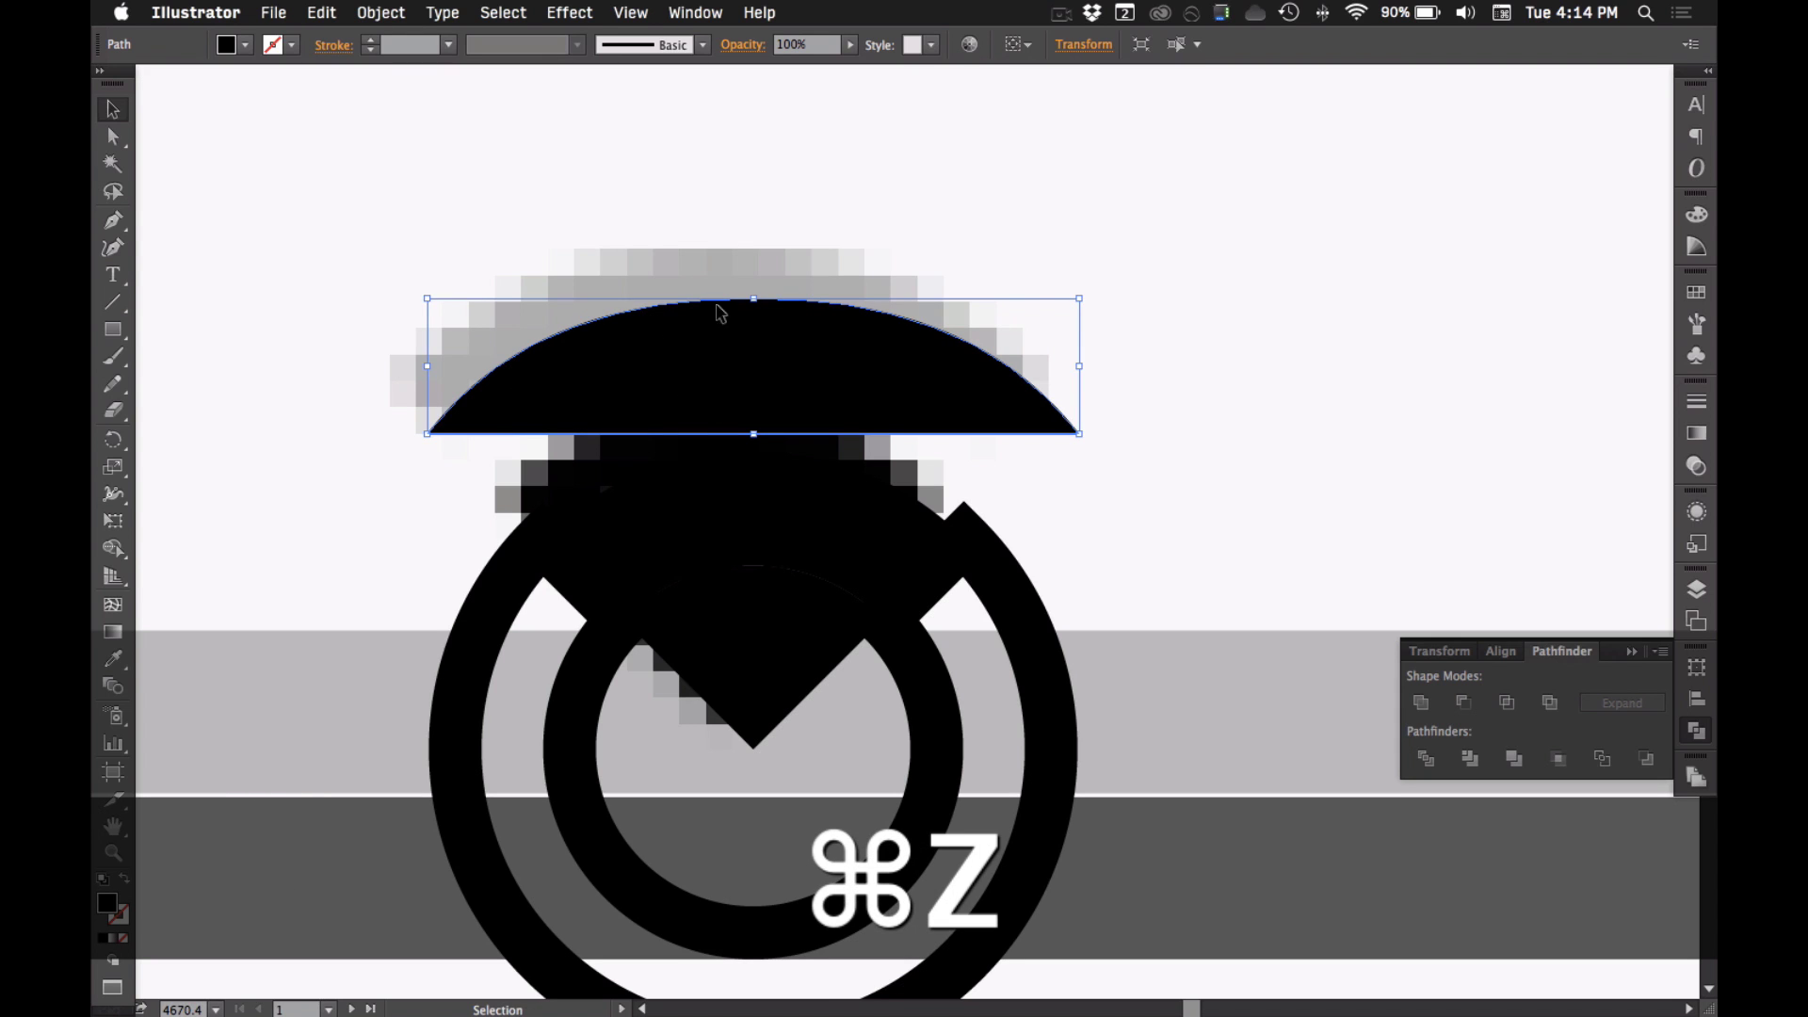
{"action": "key", "text": "a"}
{"action": "key", "text": "p"}
{"action": "key", "text": "Tab"}
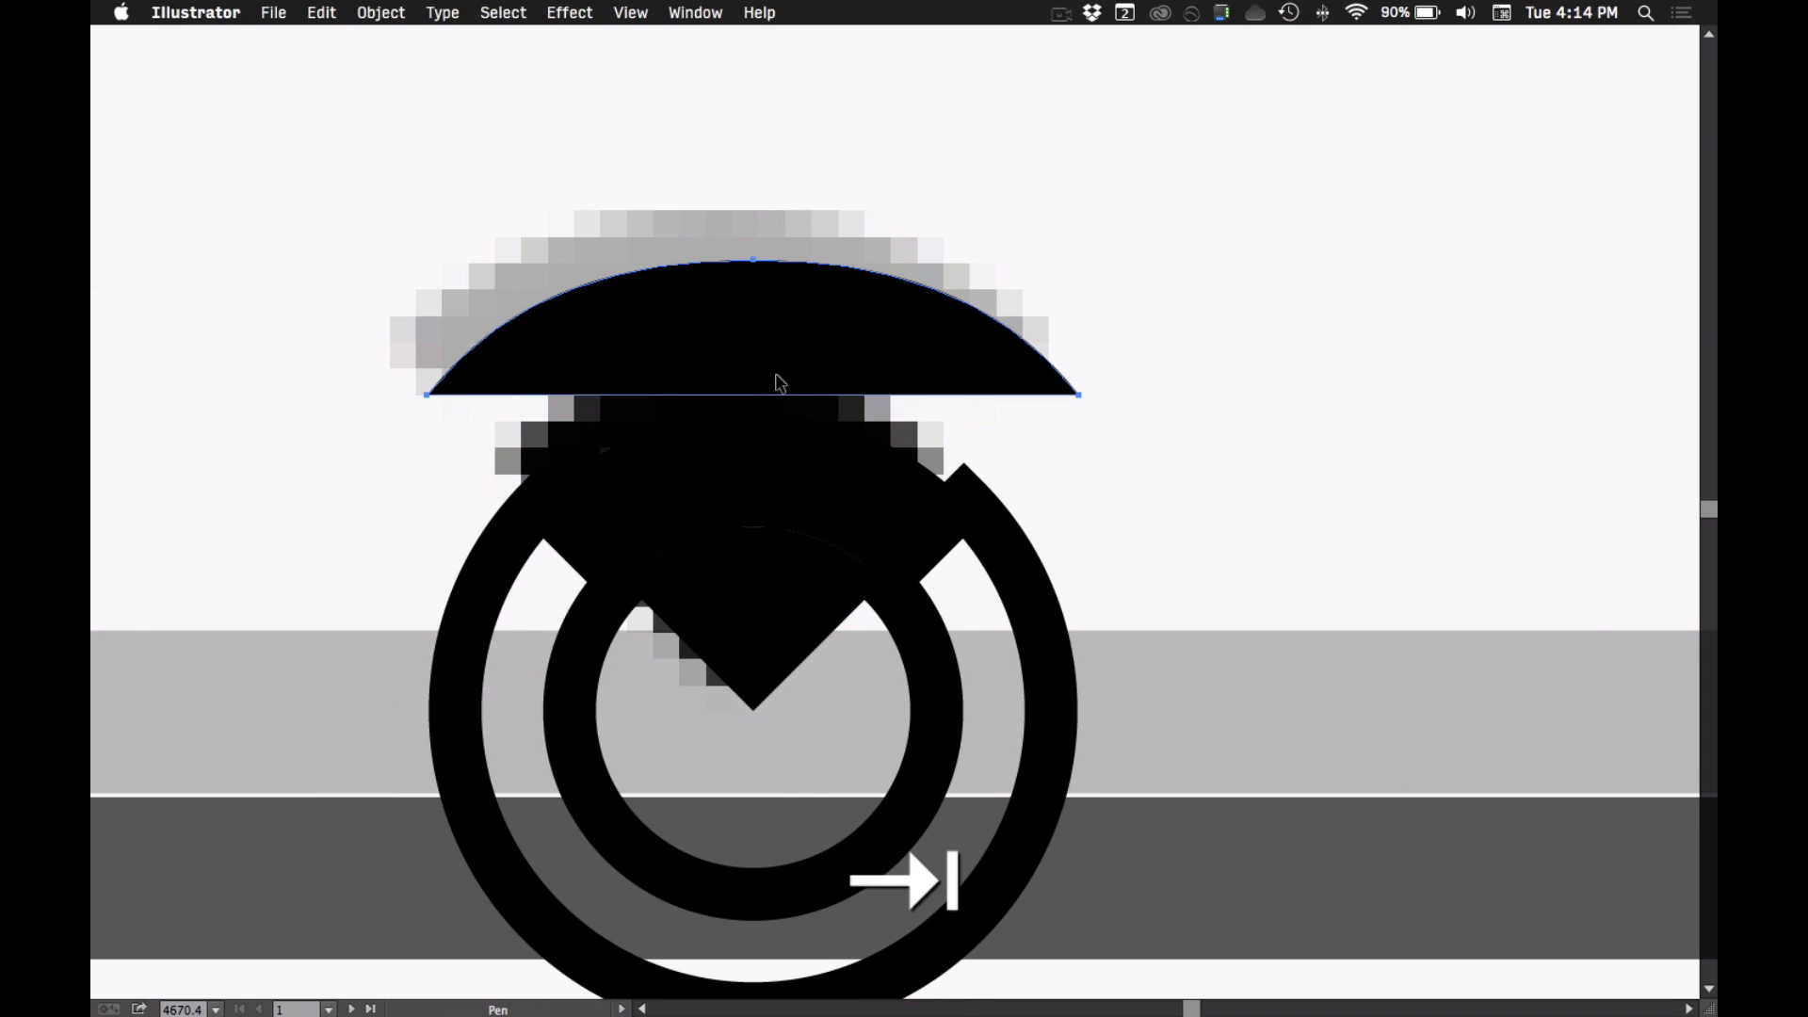
{"action": "key", "text": "Tab"}
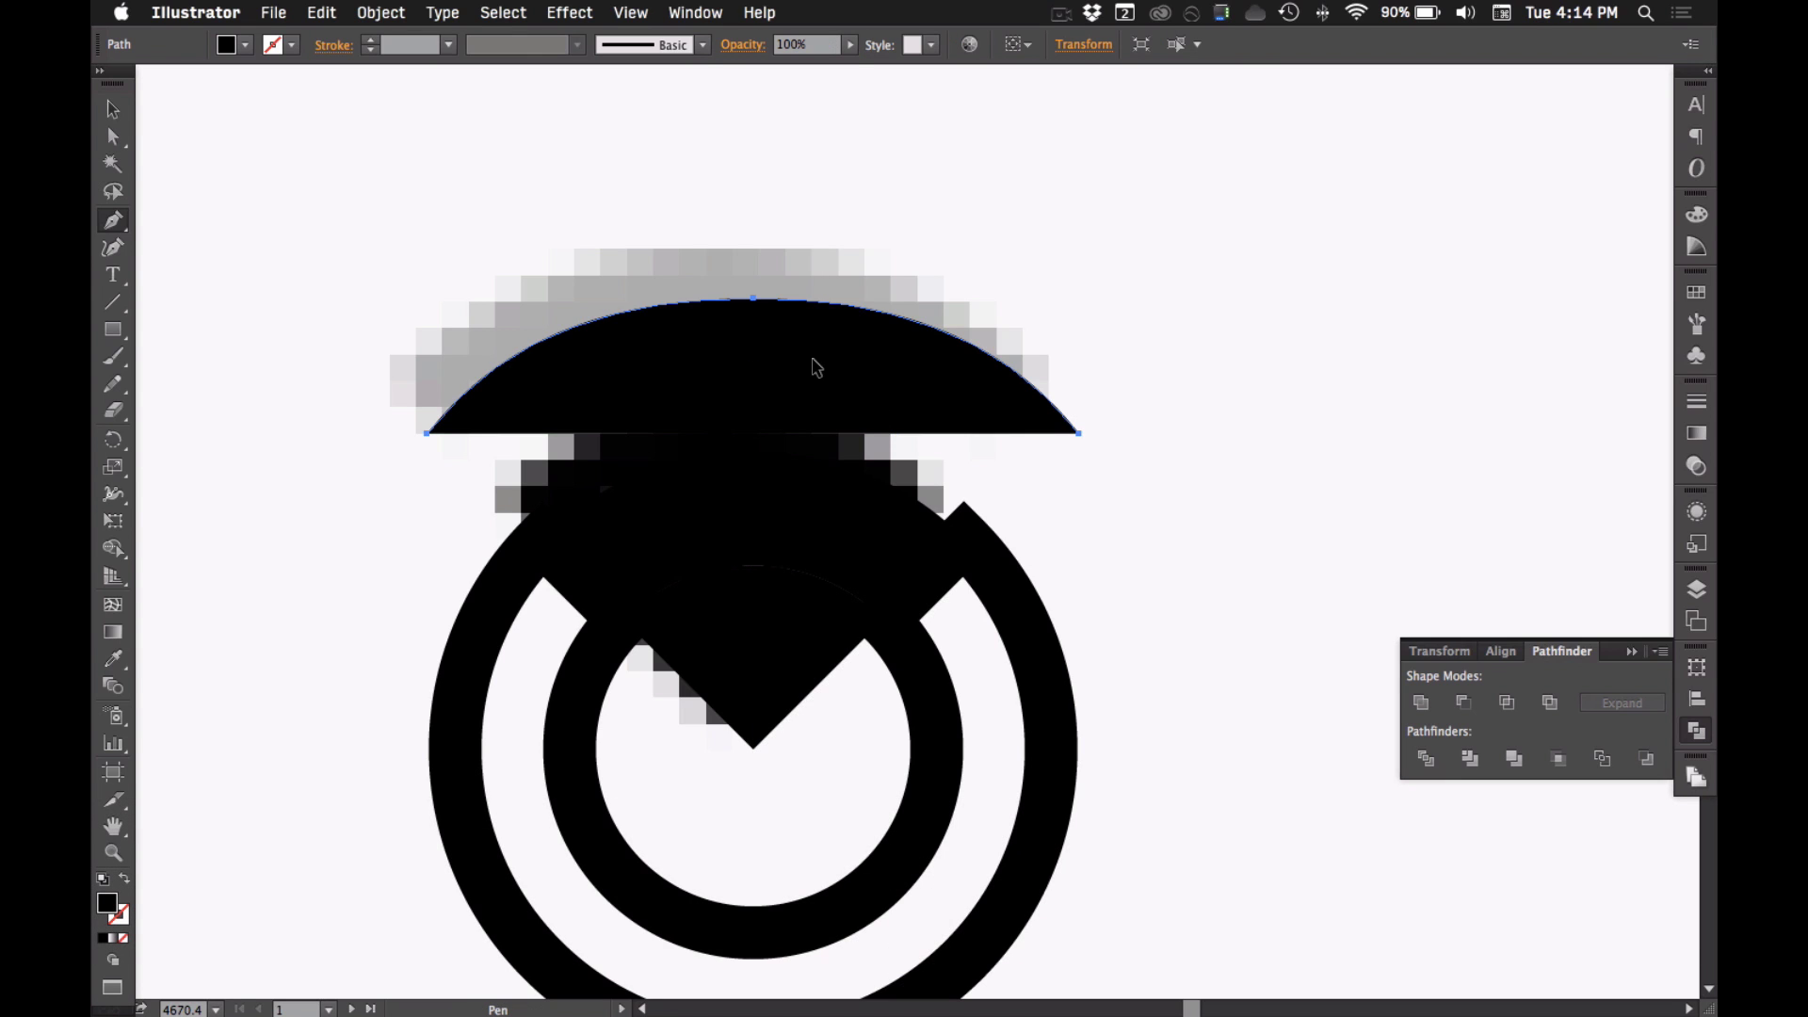
- Swap the fill and stroke of the topmost black segment so it becomes a stroked arc
{"action": "key", "text": "a"}
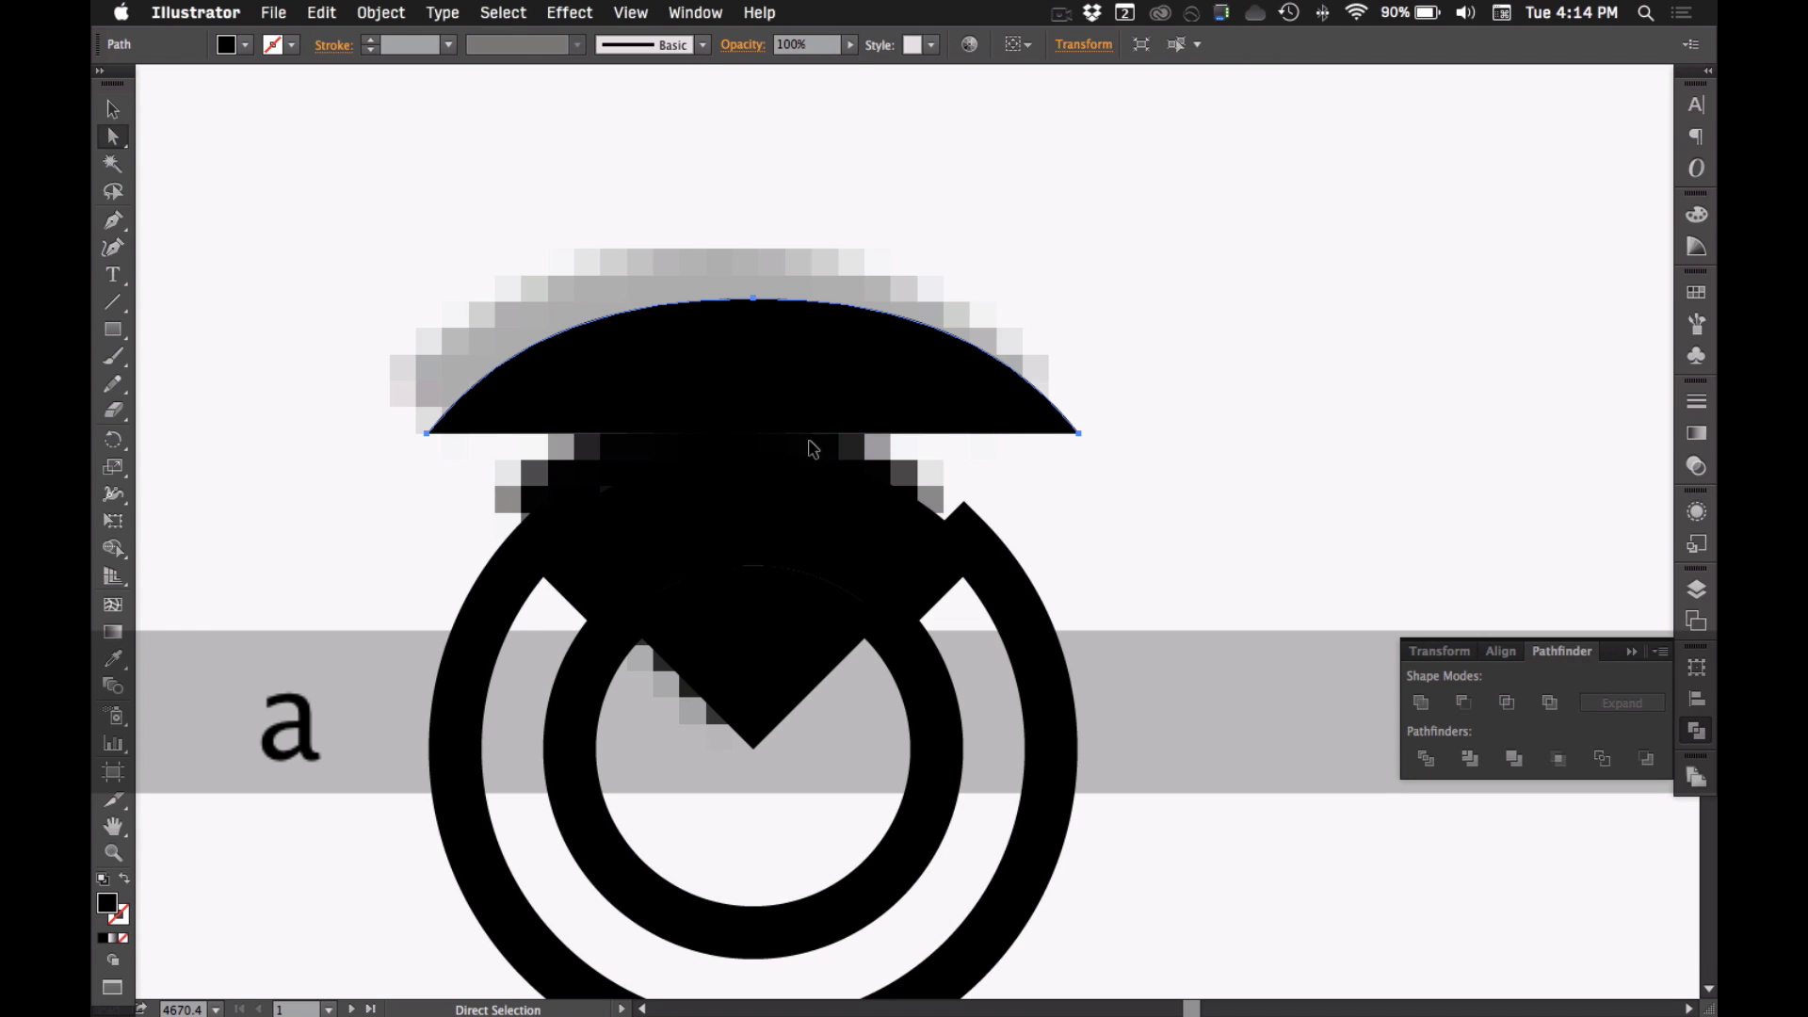
{"action": "left_click", "coordinate": [124, 882]}
{"action": "left_click", "coordinate": [126, 883]}
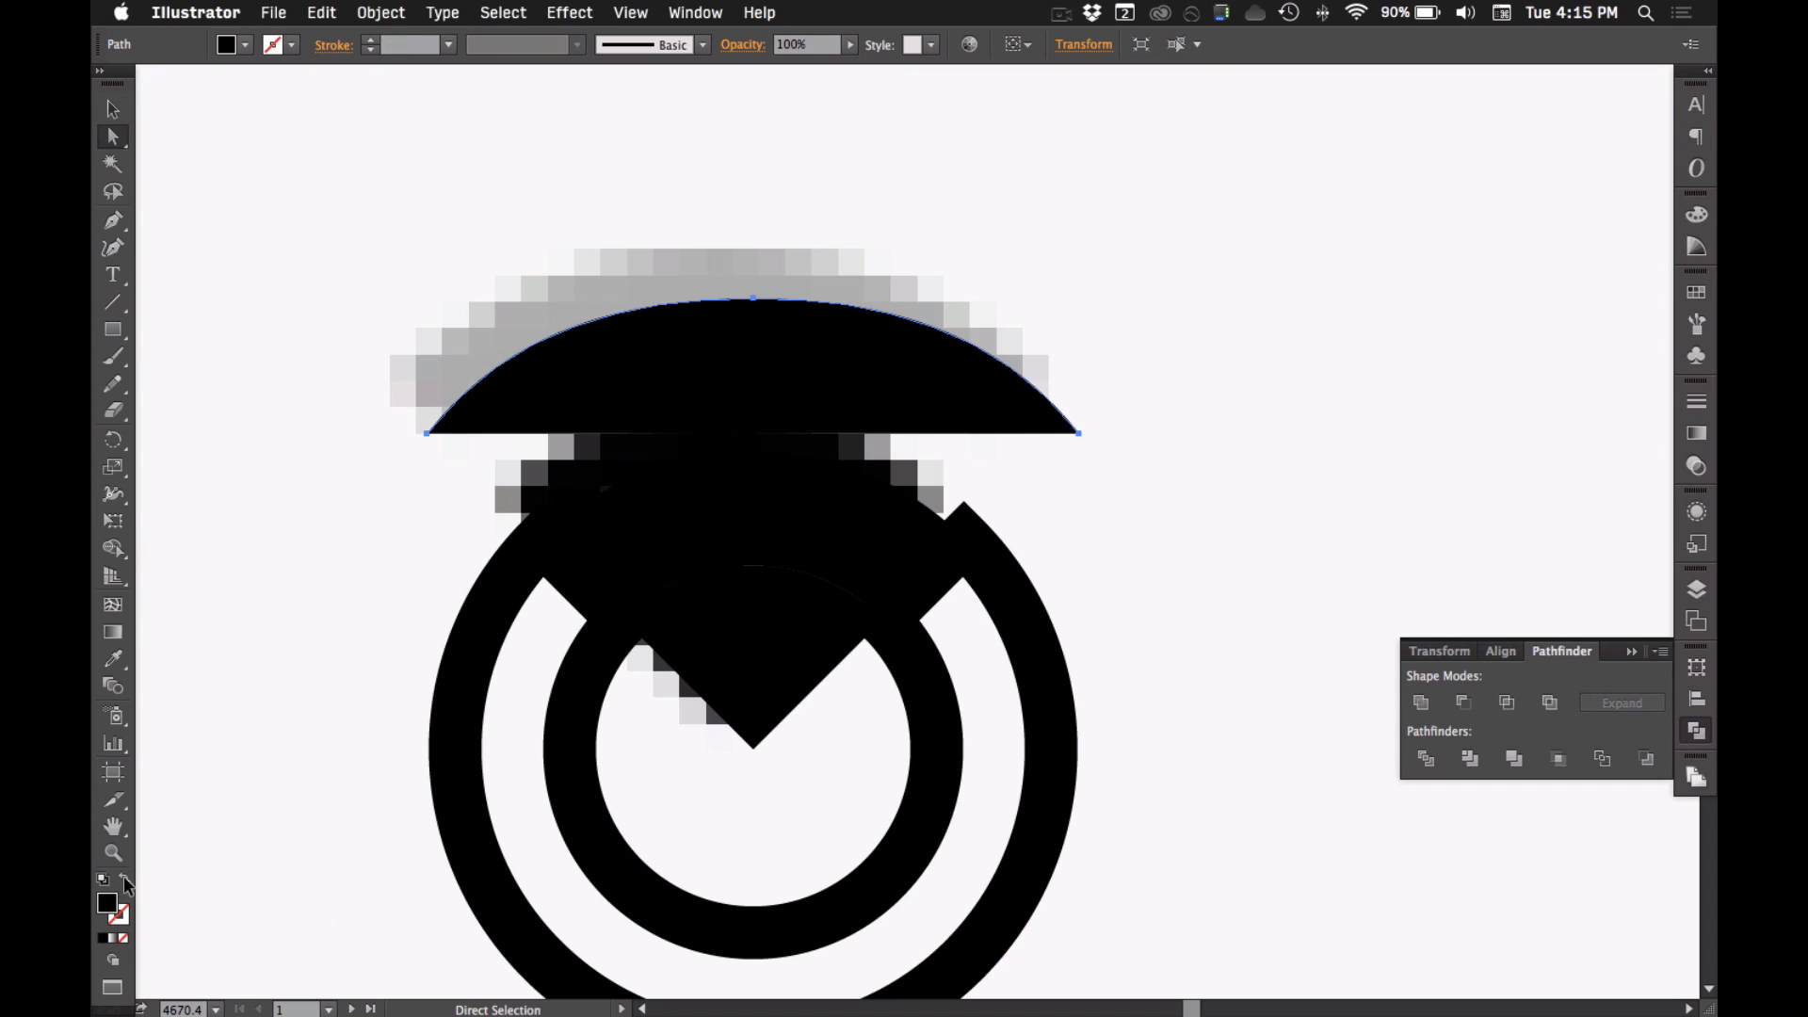
{"action": "left_click", "coordinate": [126, 884]}
- Delete the anchor points along the middle segment's lower edge and swap its fill and stroke
{"action": "key", "text": "v"}
{"action": "left_click", "coordinate": [767, 516]}
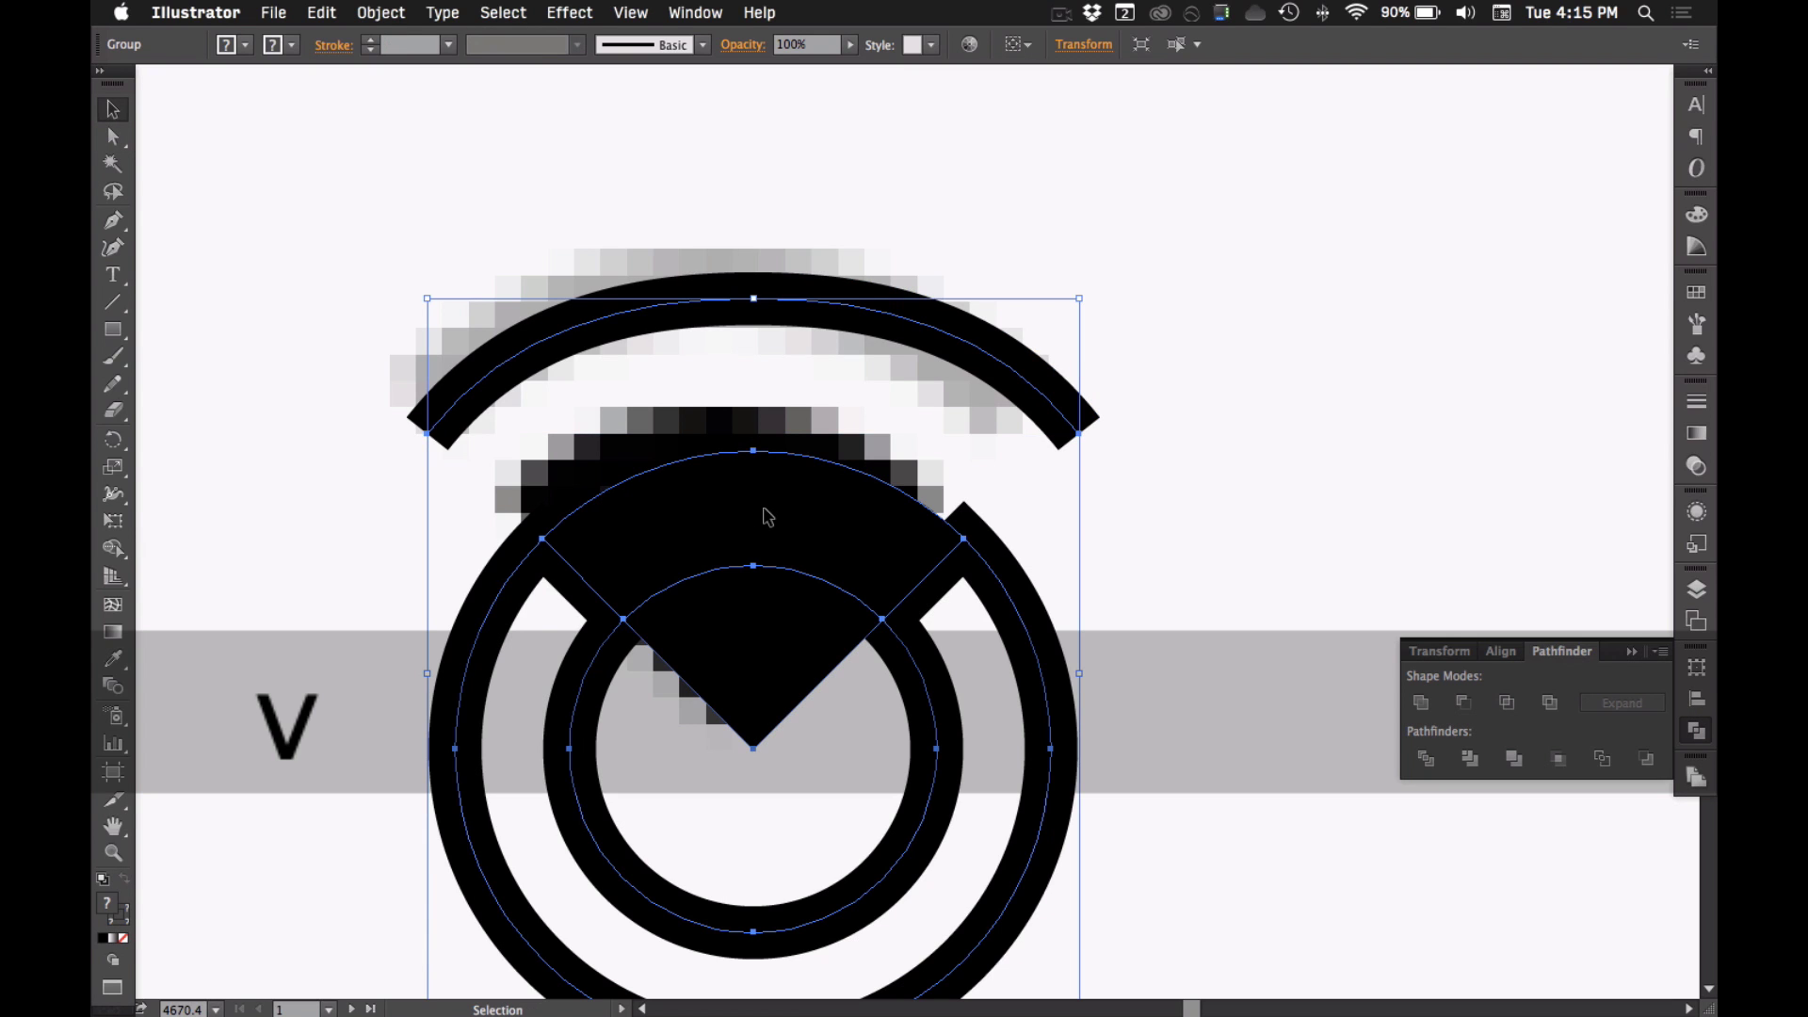
{"action": "key", "text": "a"}
{"action": "left_click", "coordinate": [565, 524]}
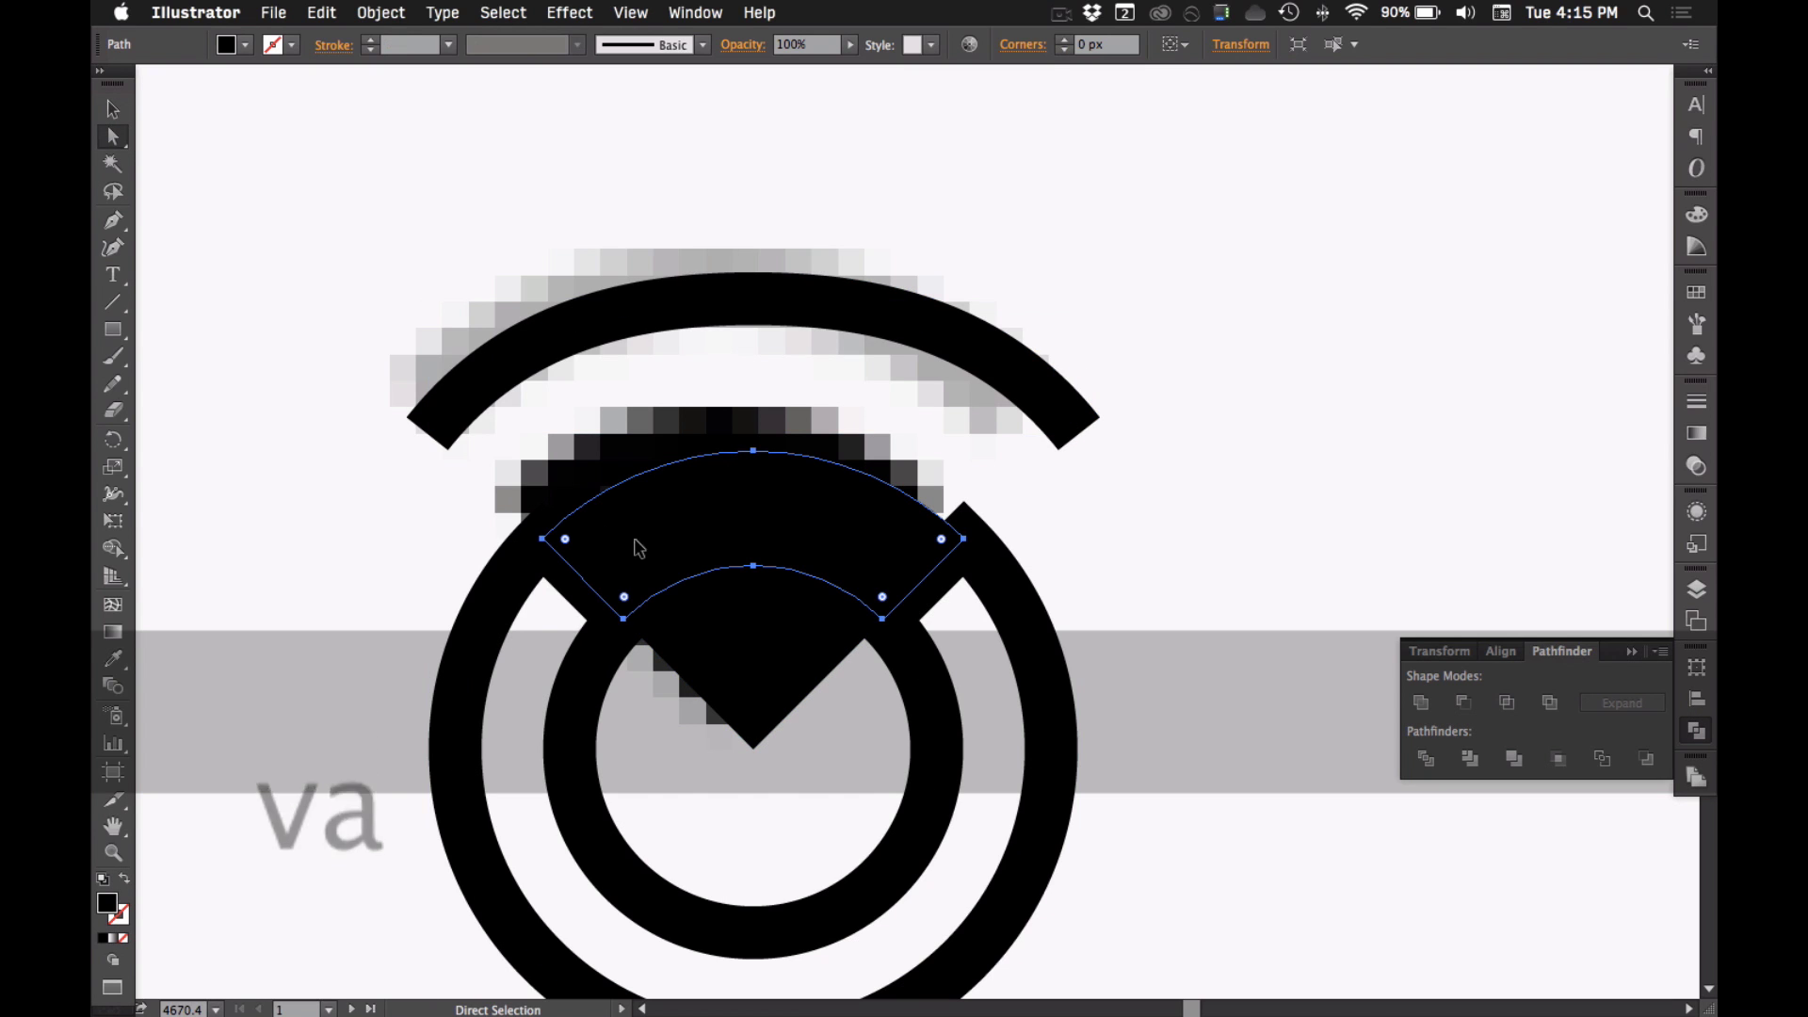
{"action": "left_click", "coordinate": [624, 619]}
{"action": "left_click", "coordinate": [882, 619], "text": "shift"}
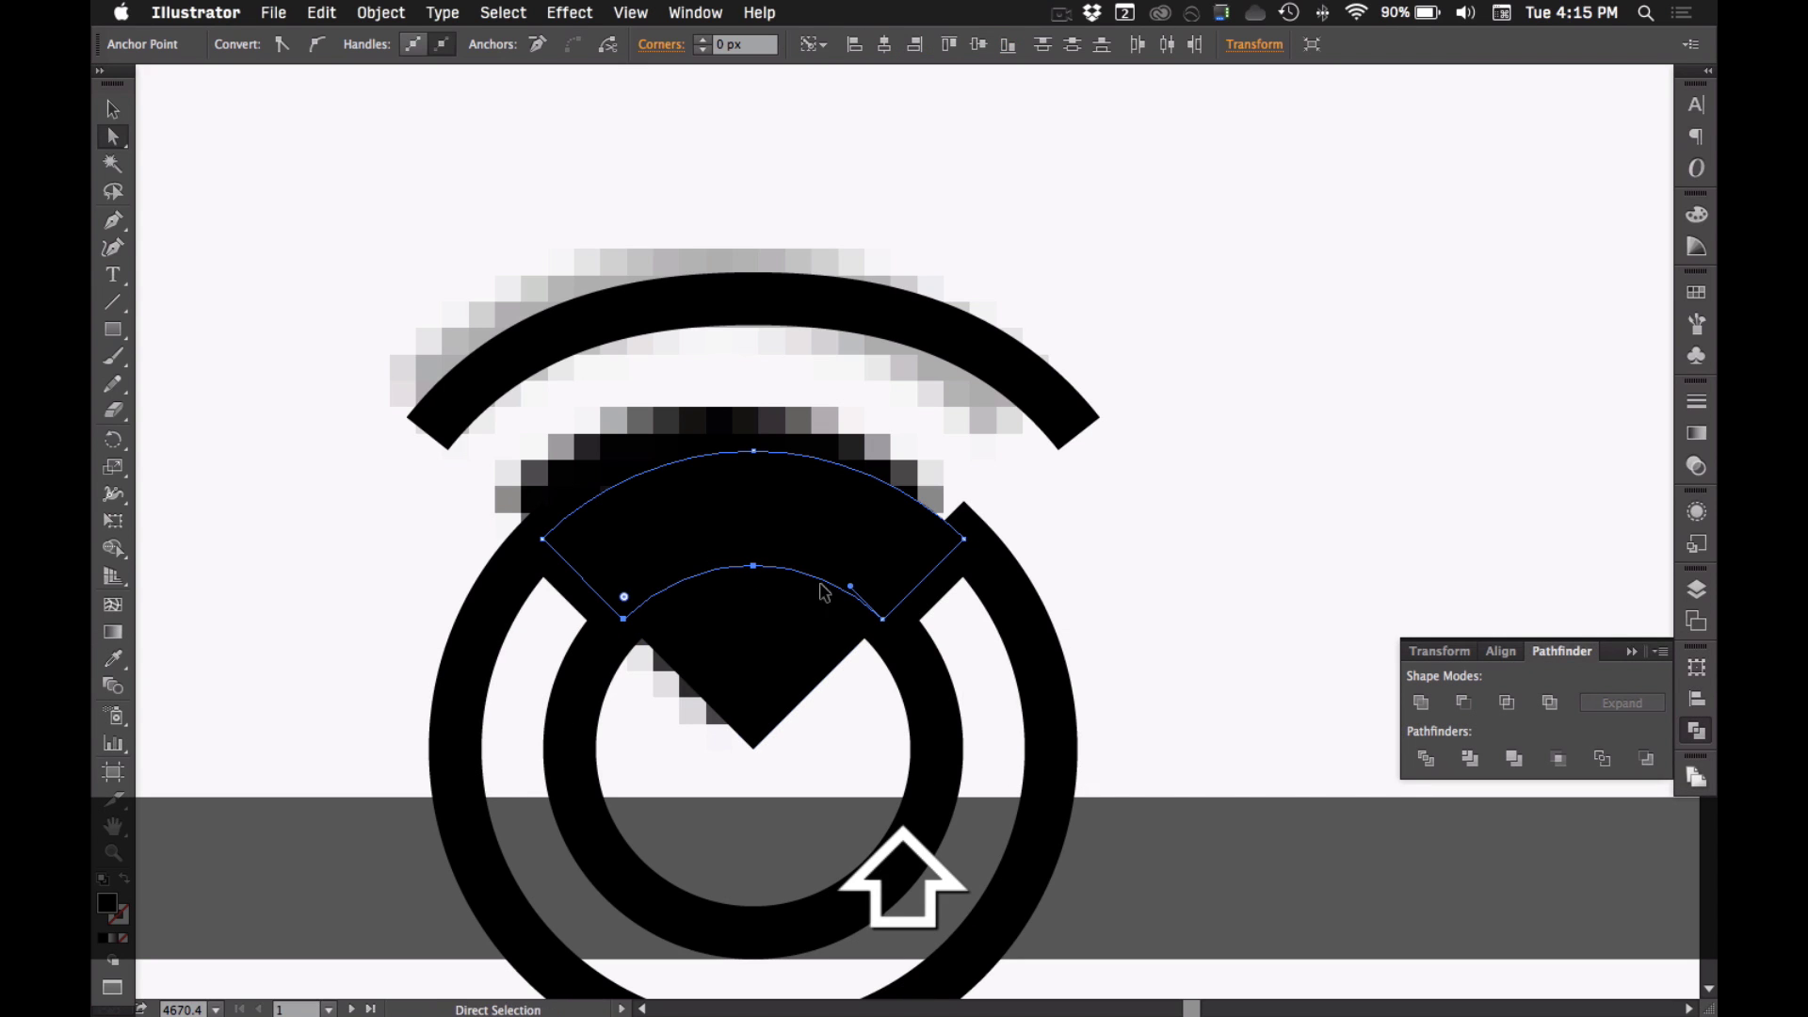
{"action": "key", "text": "Delete"}
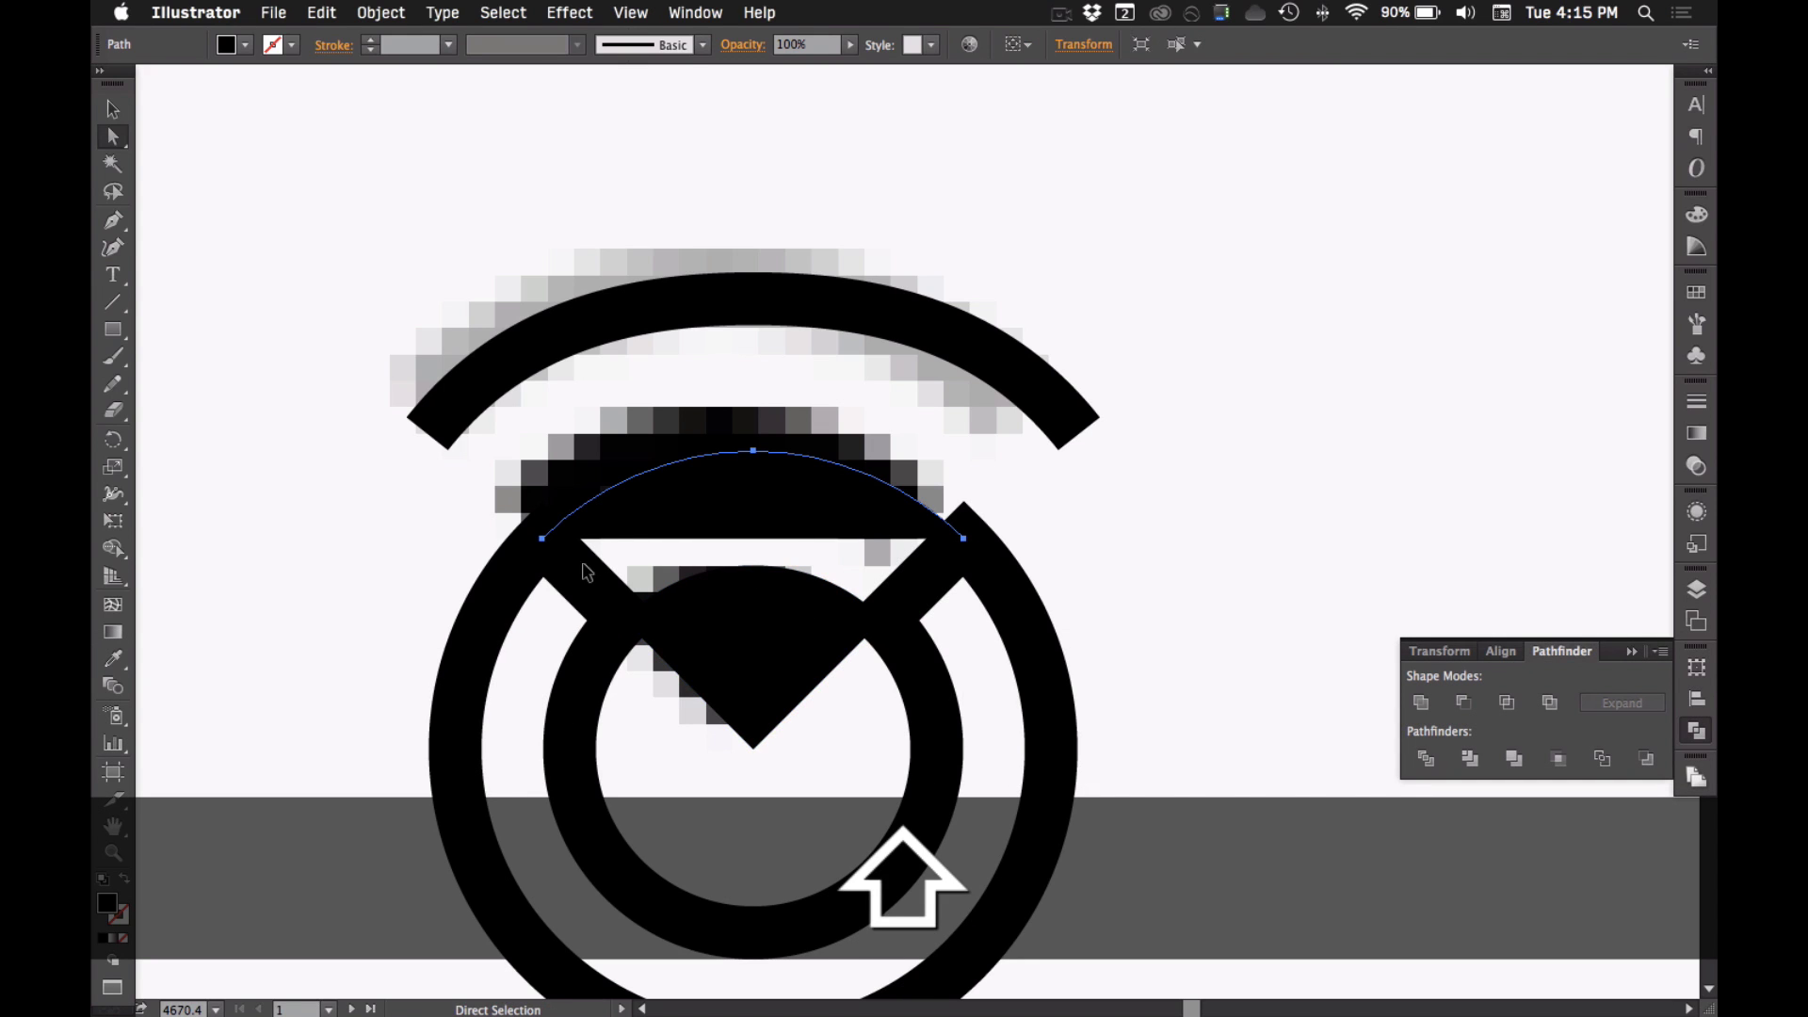
{"action": "key", "text": "shift+x"}
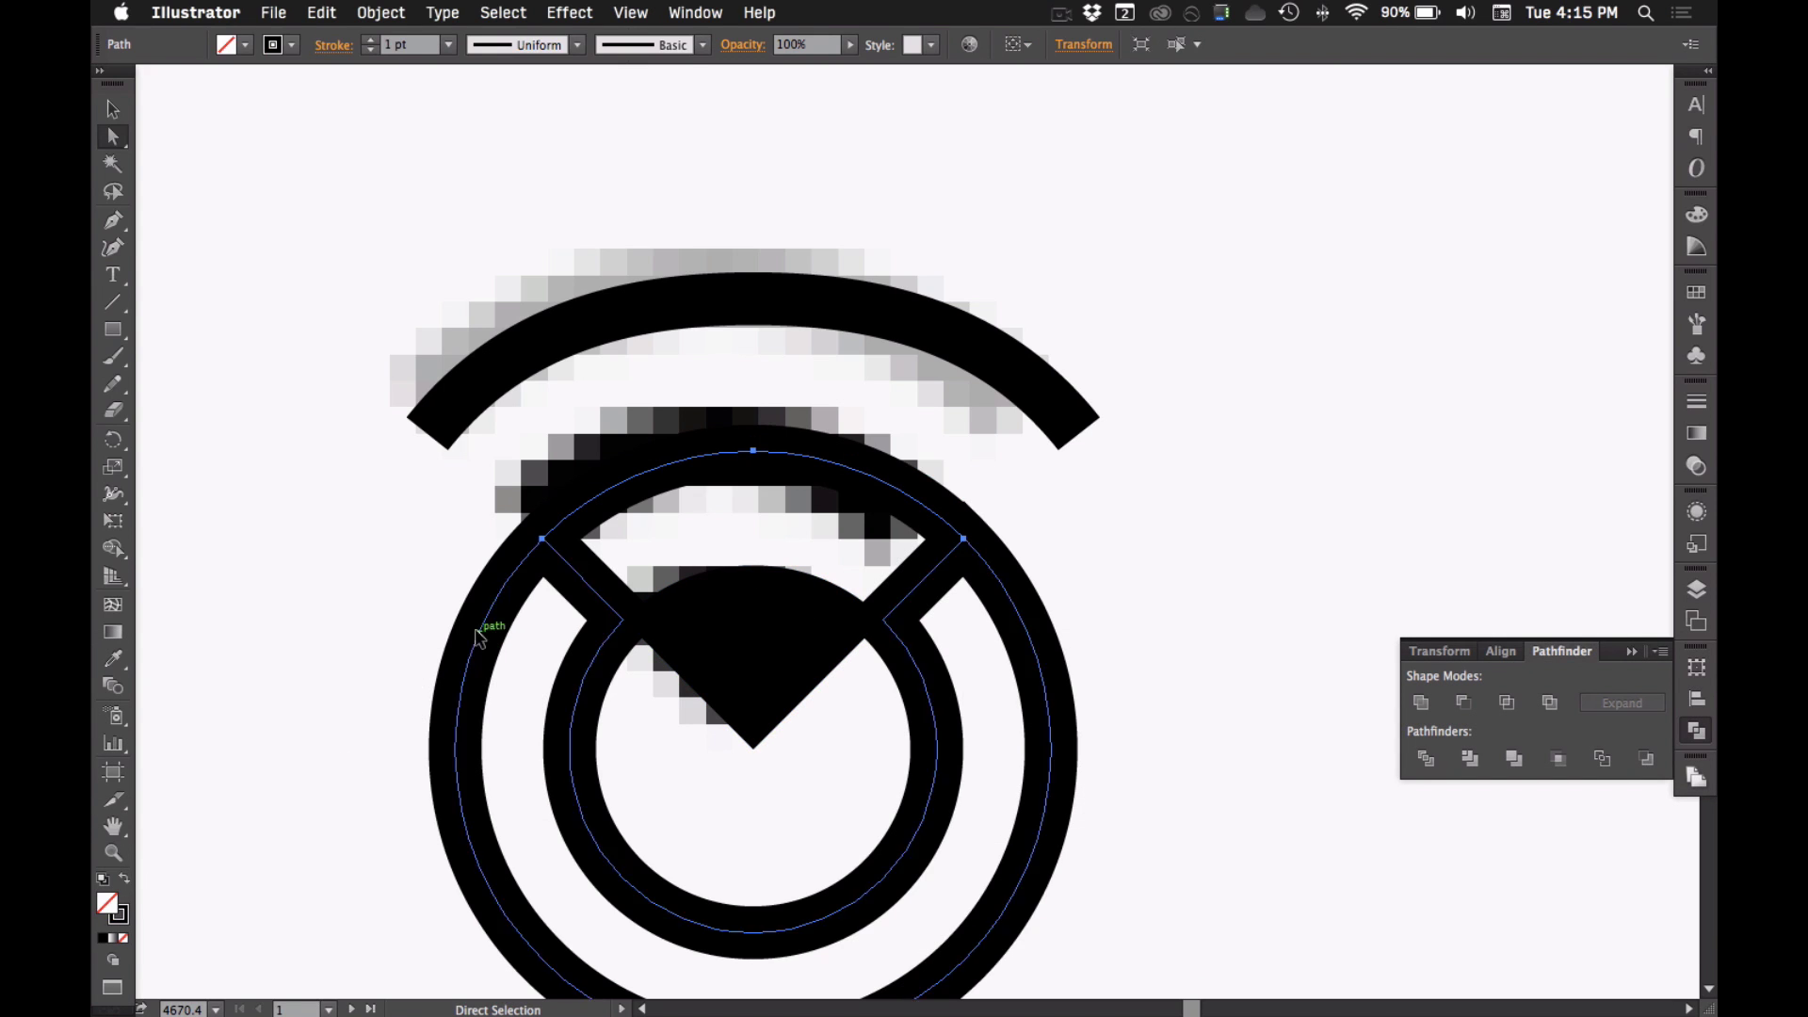
- Delete the leftover ring outline around the middle arc and the bottom wedge
{"action": "left_click", "coordinate": [478, 635]}
{"action": "key", "text": "Delete"}
{"action": "key", "text": "Delete"}
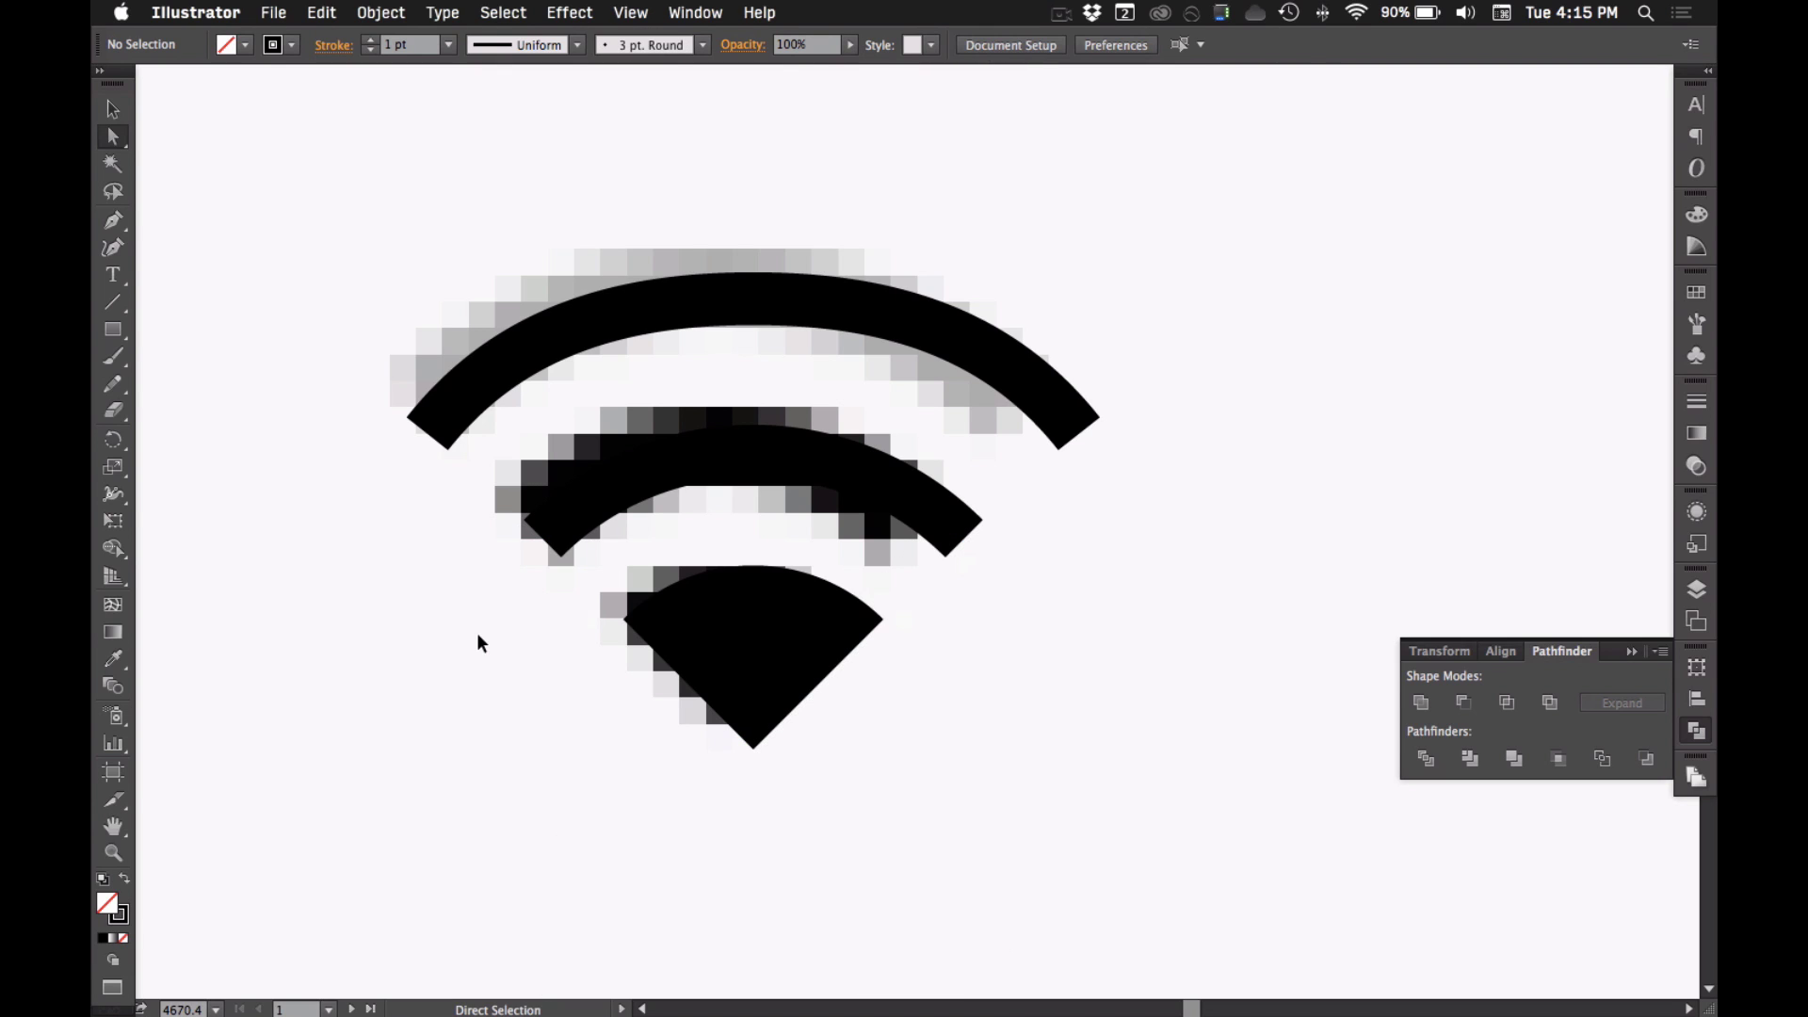
- Try to move the whole Wi-Fi icon off the screenshot's icon
{"action": "key", "text": "v"}
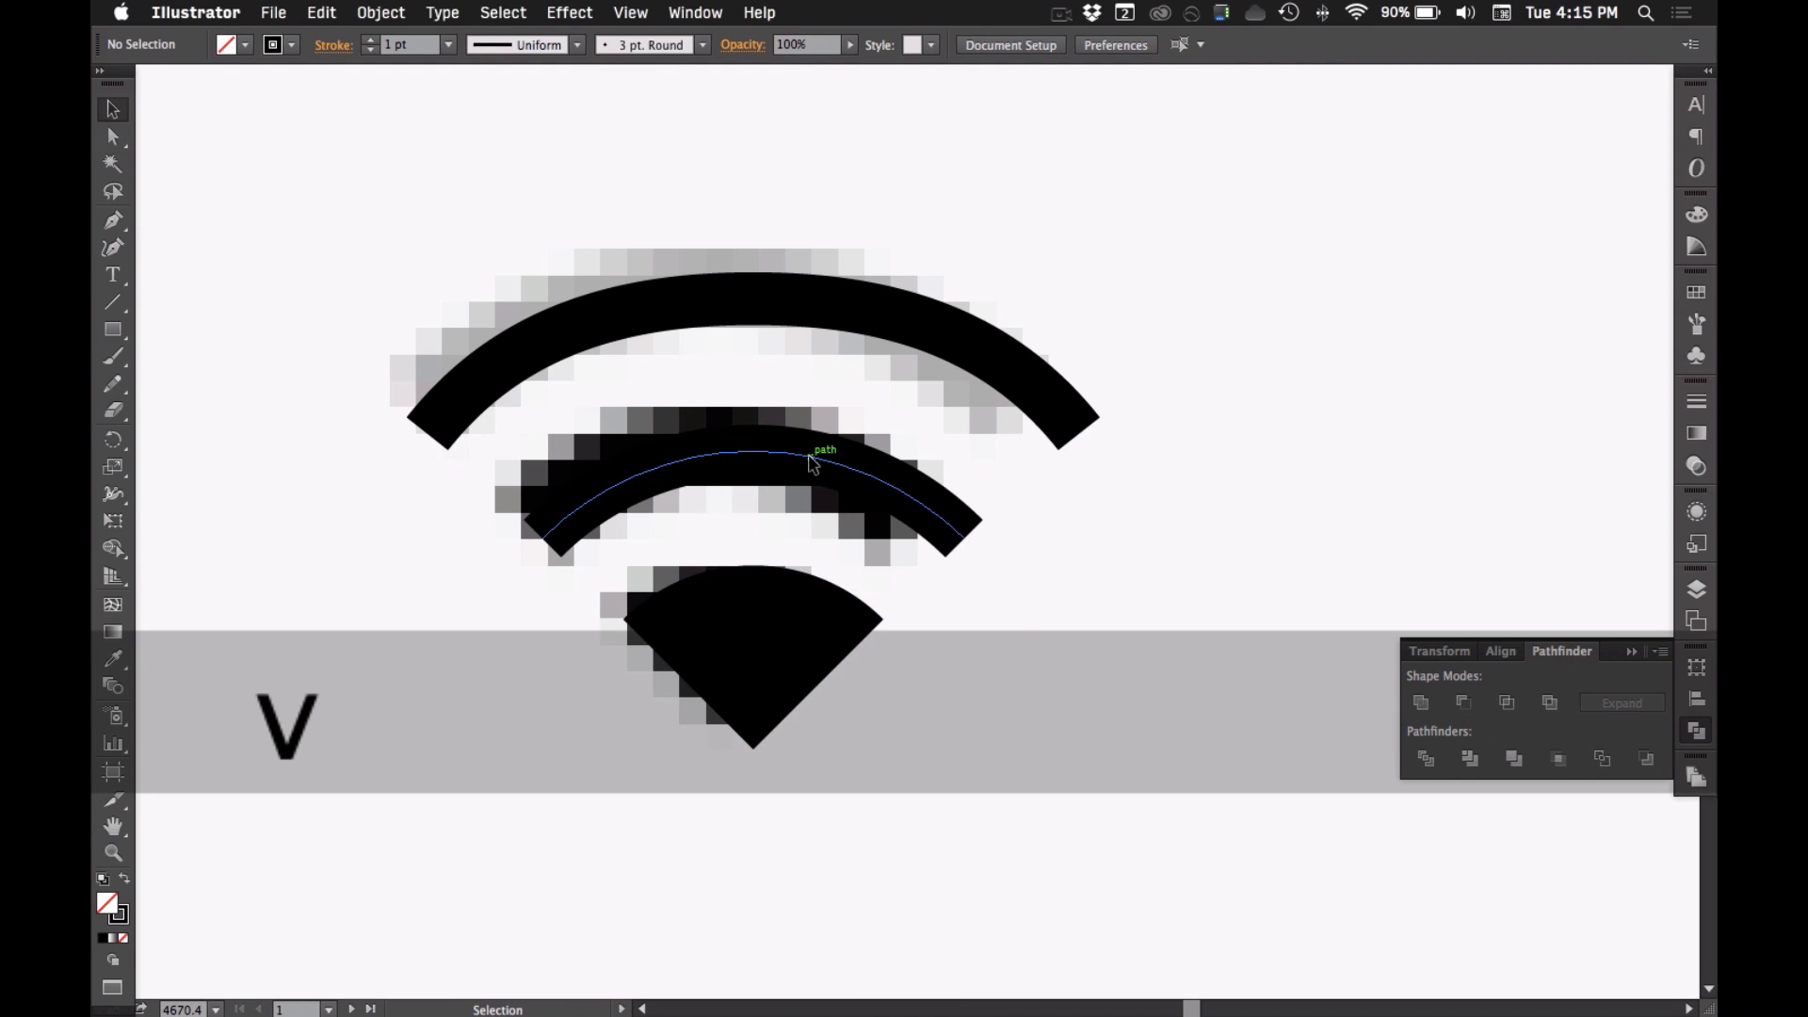
{"action": "left_click", "coordinate": [767, 354], "text": "alt+super"}
{"action": "left_click_drag", "start_coordinate": [767, 355], "coordinate": [969, 819]}
{"action": "left_click_drag", "start_coordinate": [904, 706], "coordinate": [1193, 706]}
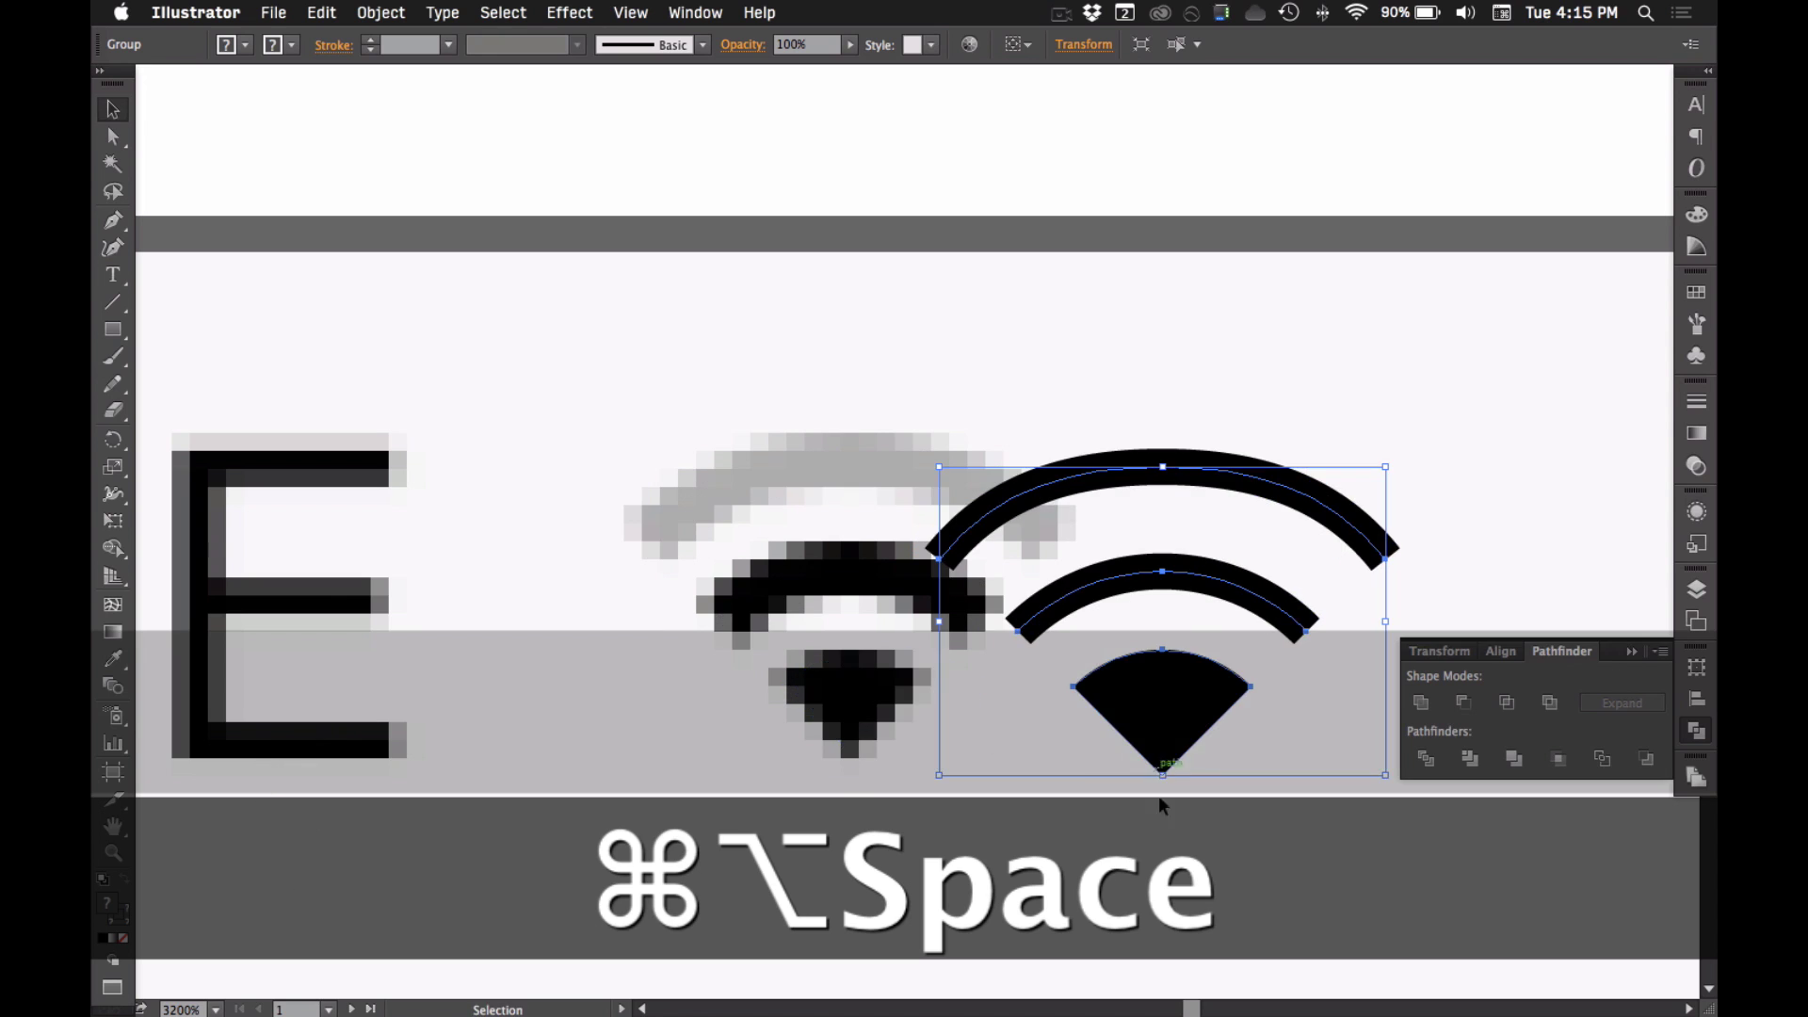
{"action": "key", "text": "super+z"}
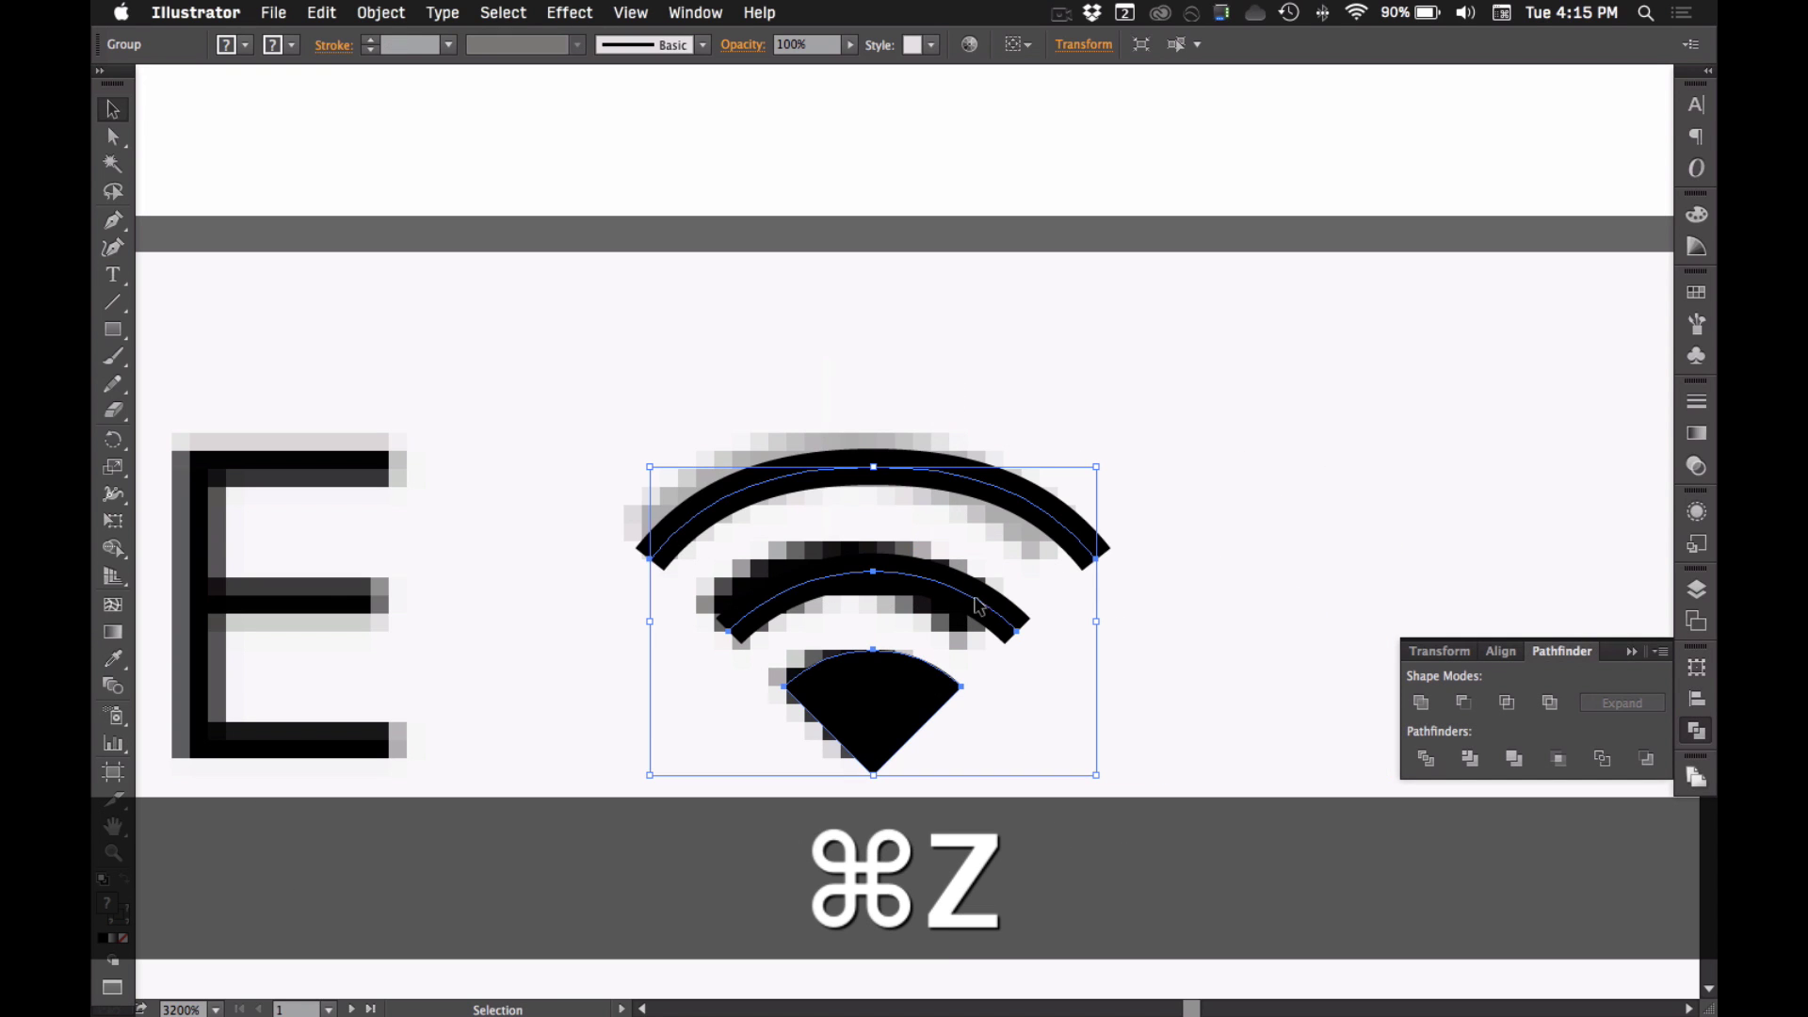
- Try to set the Wi-Fi arcs' stroke weight to 1.25 pt
{"action": "left_click", "coordinate": [1697, 403]}
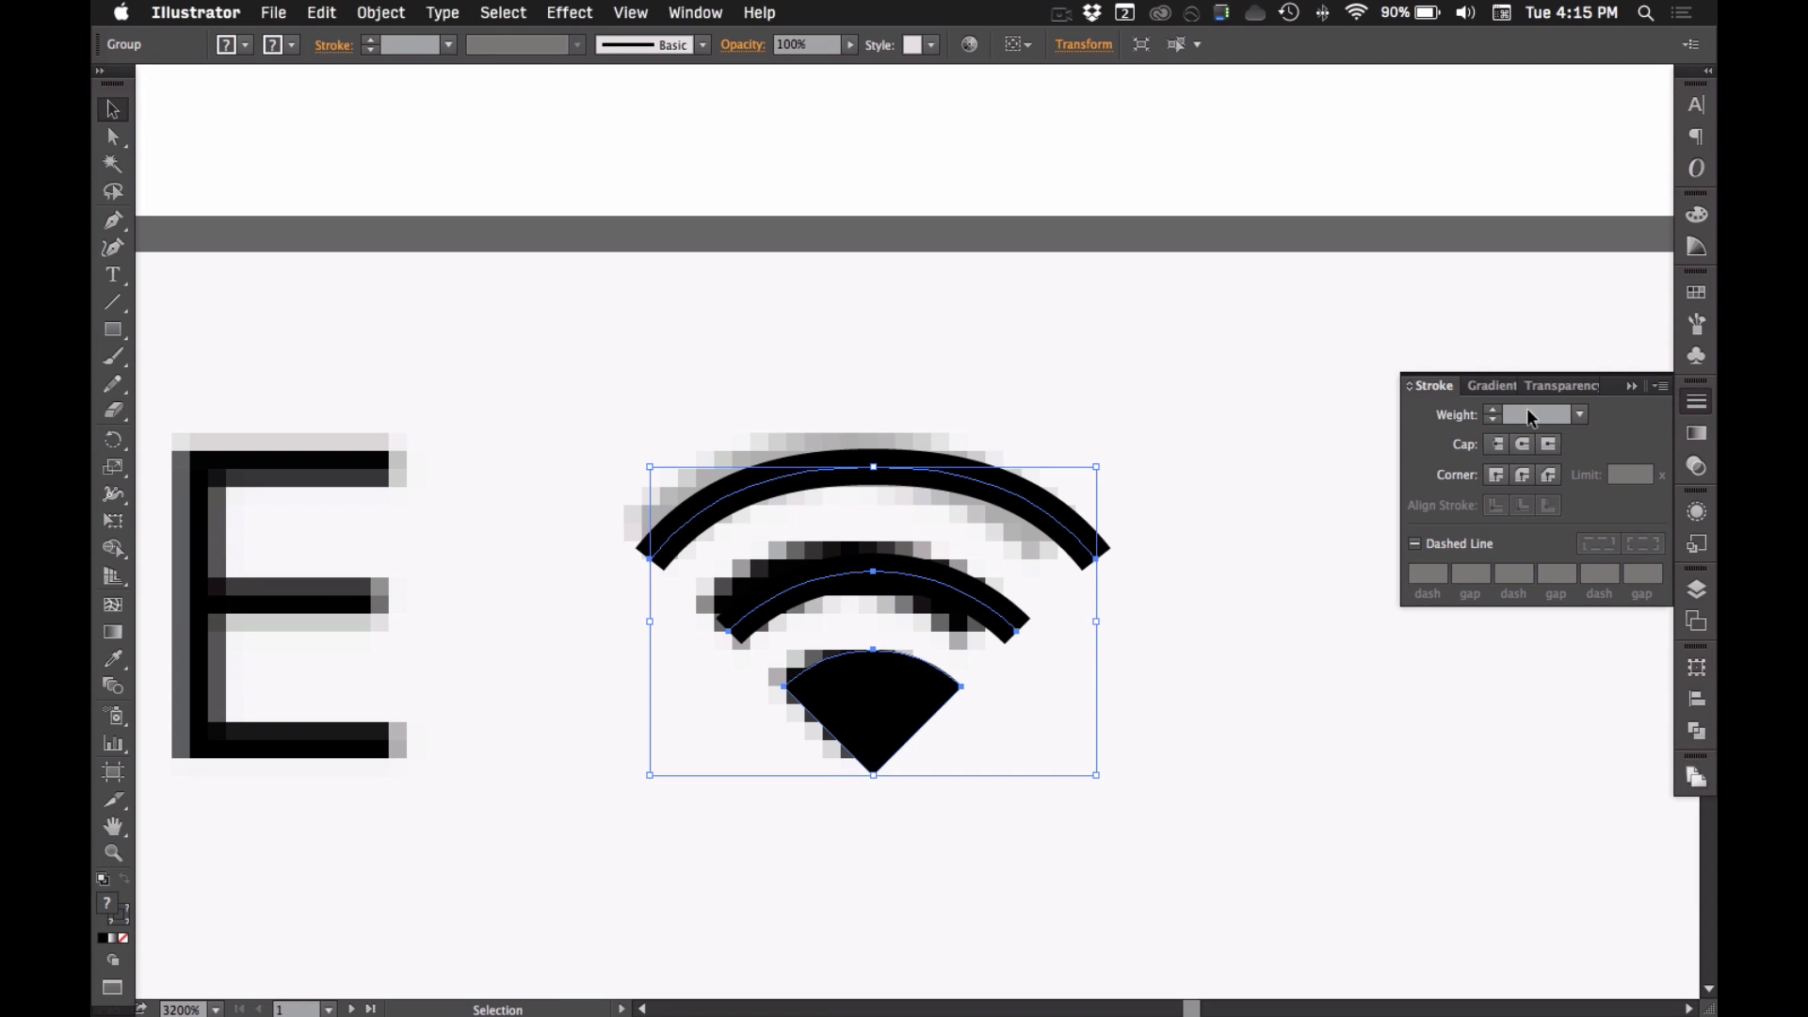
{"action": "left_click", "coordinate": [928, 686], "text": "shift"}
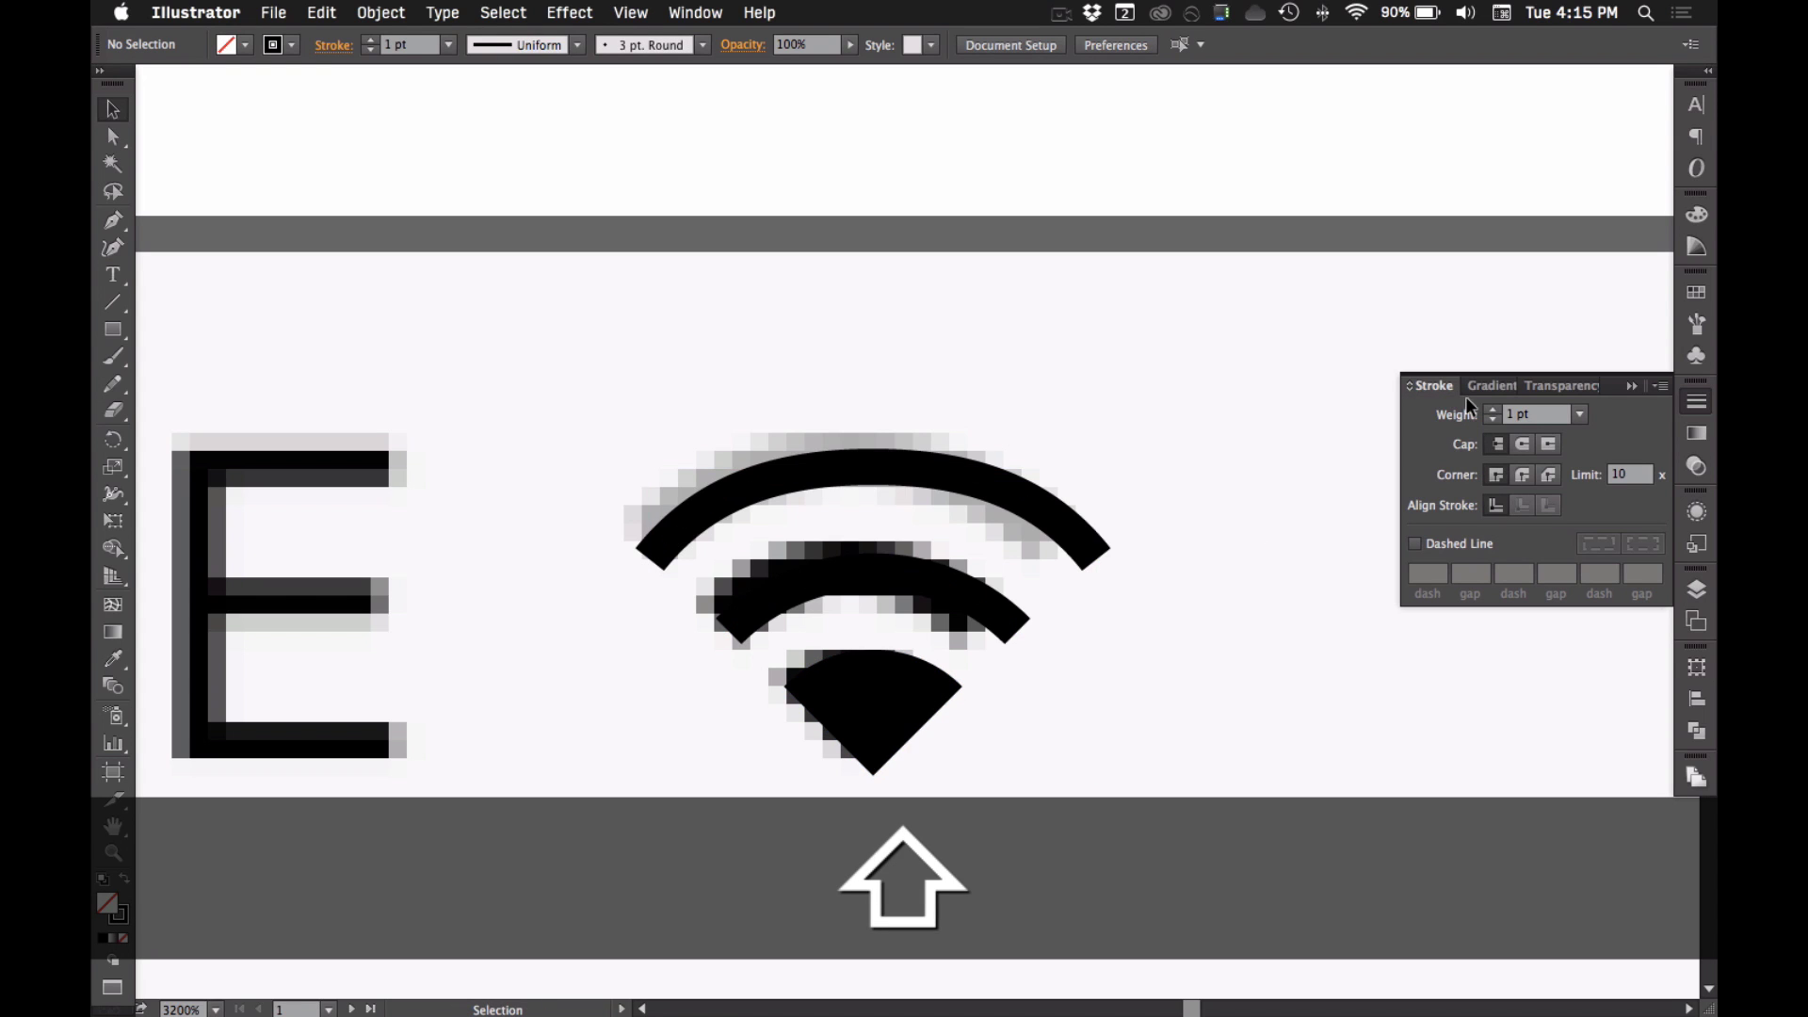
{"action": "type", "text": ".25"}
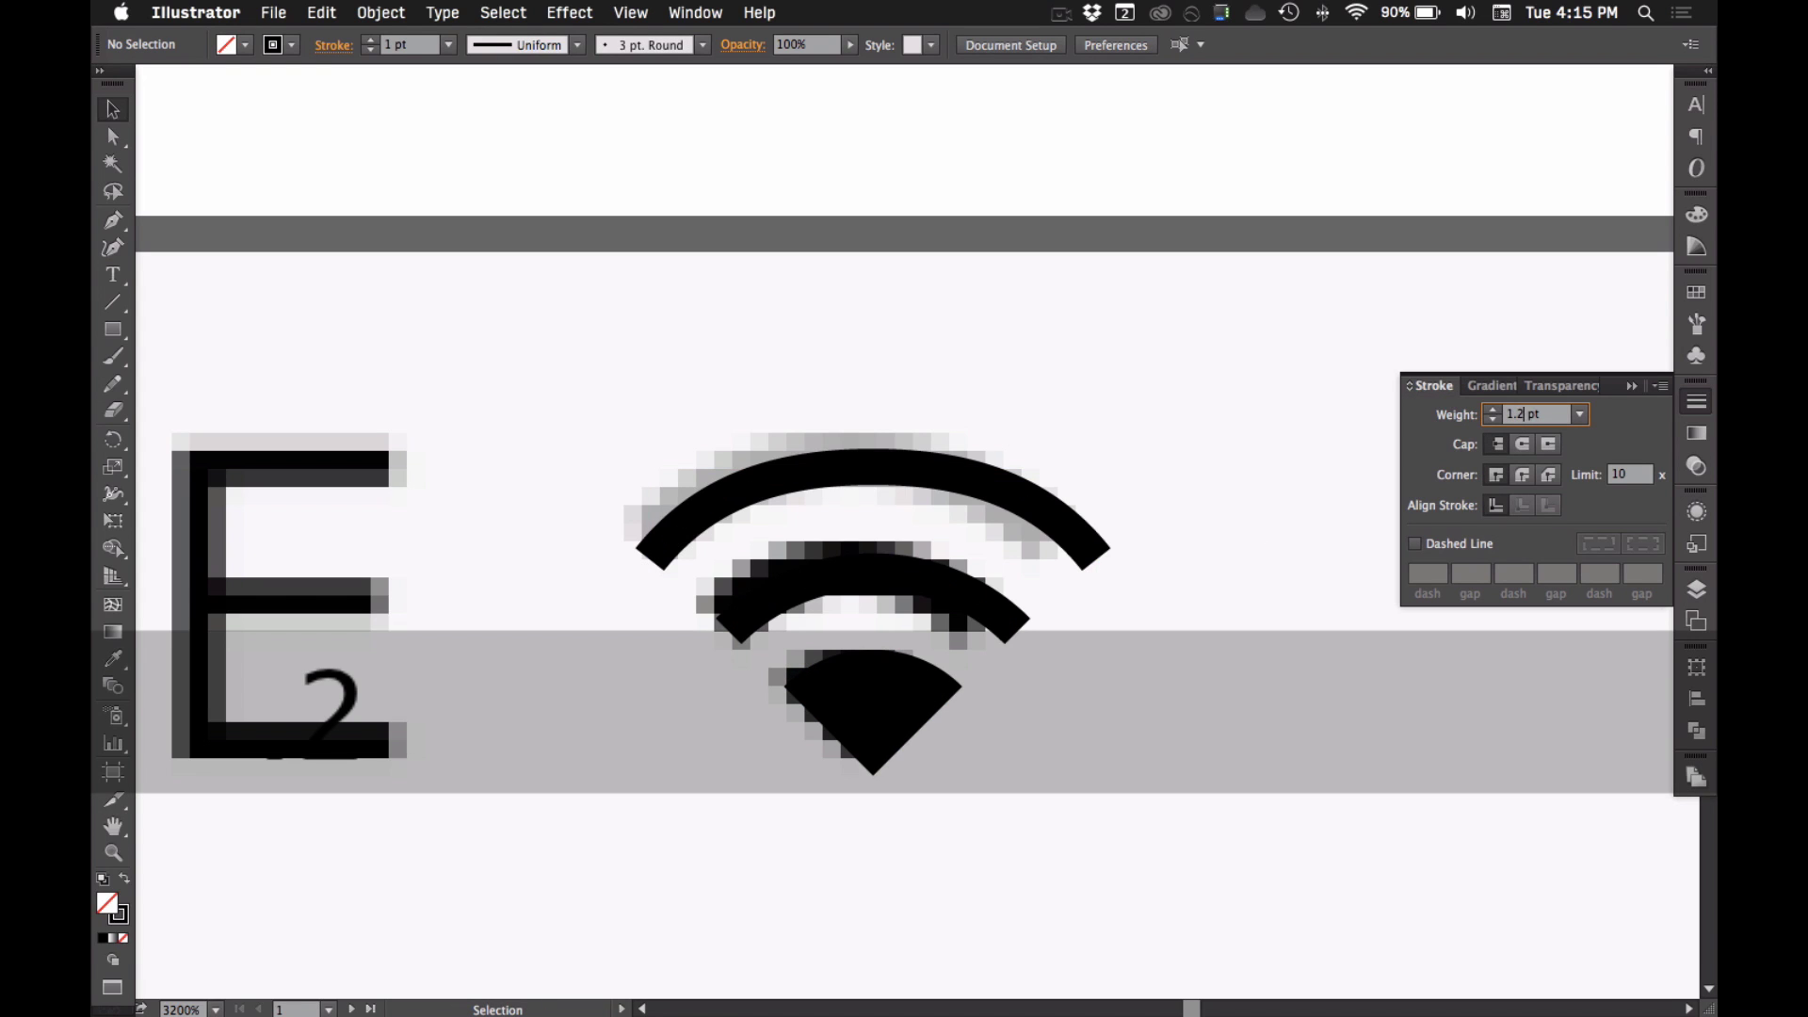
{"action": "key", "text": "Return"}
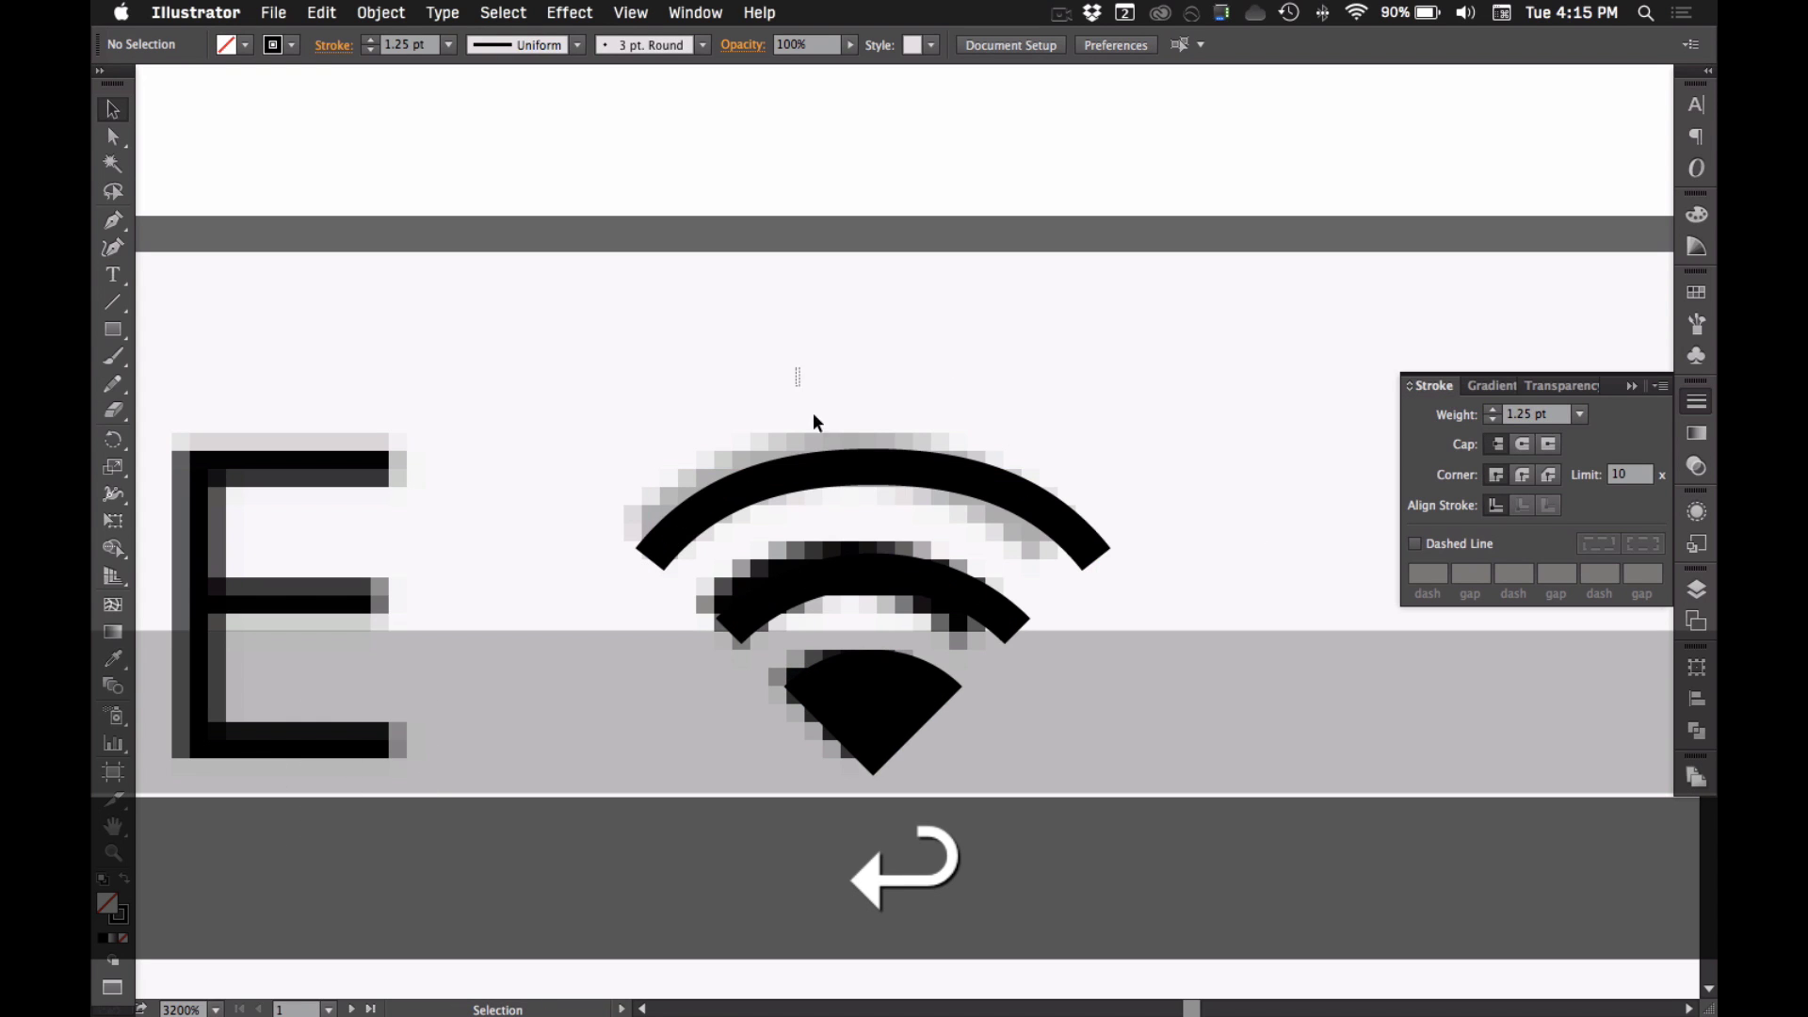
{"action": "left_click_drag", "start_coordinate": [801, 377], "coordinate": [909, 541]}
{"action": "left_click", "coordinate": [979, 674]}
{"action": "left_click", "coordinate": [870, 685]}
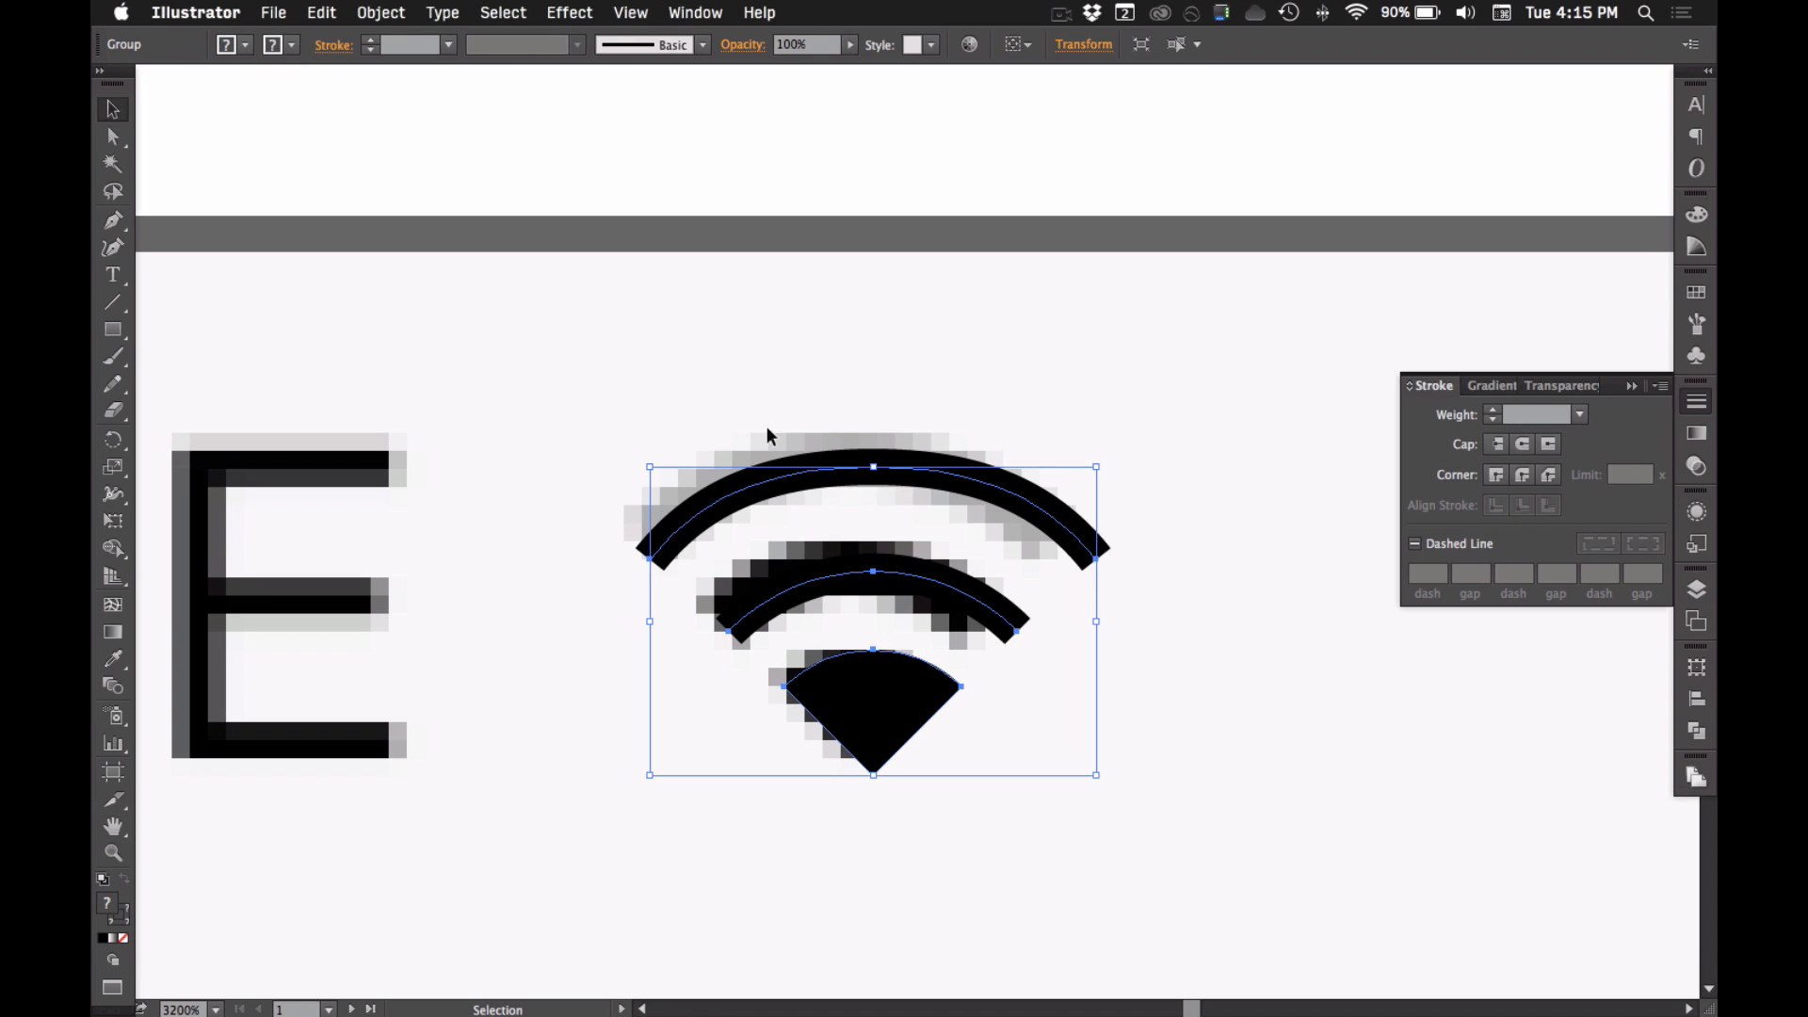
{"action": "left_click", "coordinate": [828, 412]}
{"action": "key", "text": "a"}
{"action": "mouse_move", "coordinate": [828, 407]}
{"action": "left_mouse_down"}
{"action": "mouse_move", "coordinate": [989, 513]}
{"action": "mouse_move", "coordinate": [951, 588]}
{"action": "left_mouse_up"}
{"action": "left_click", "coordinate": [888, 442]}
{"action": "key", "text": "v"}
{"action": "left_click_drag", "start_coordinate": [639, 353], "coordinate": [1054, 698]}
{"action": "left_click", "coordinate": [1051, 755]}
{"action": "key", "text": "cmd+z"}
{"action": "left_click", "coordinate": [1115, 488]}
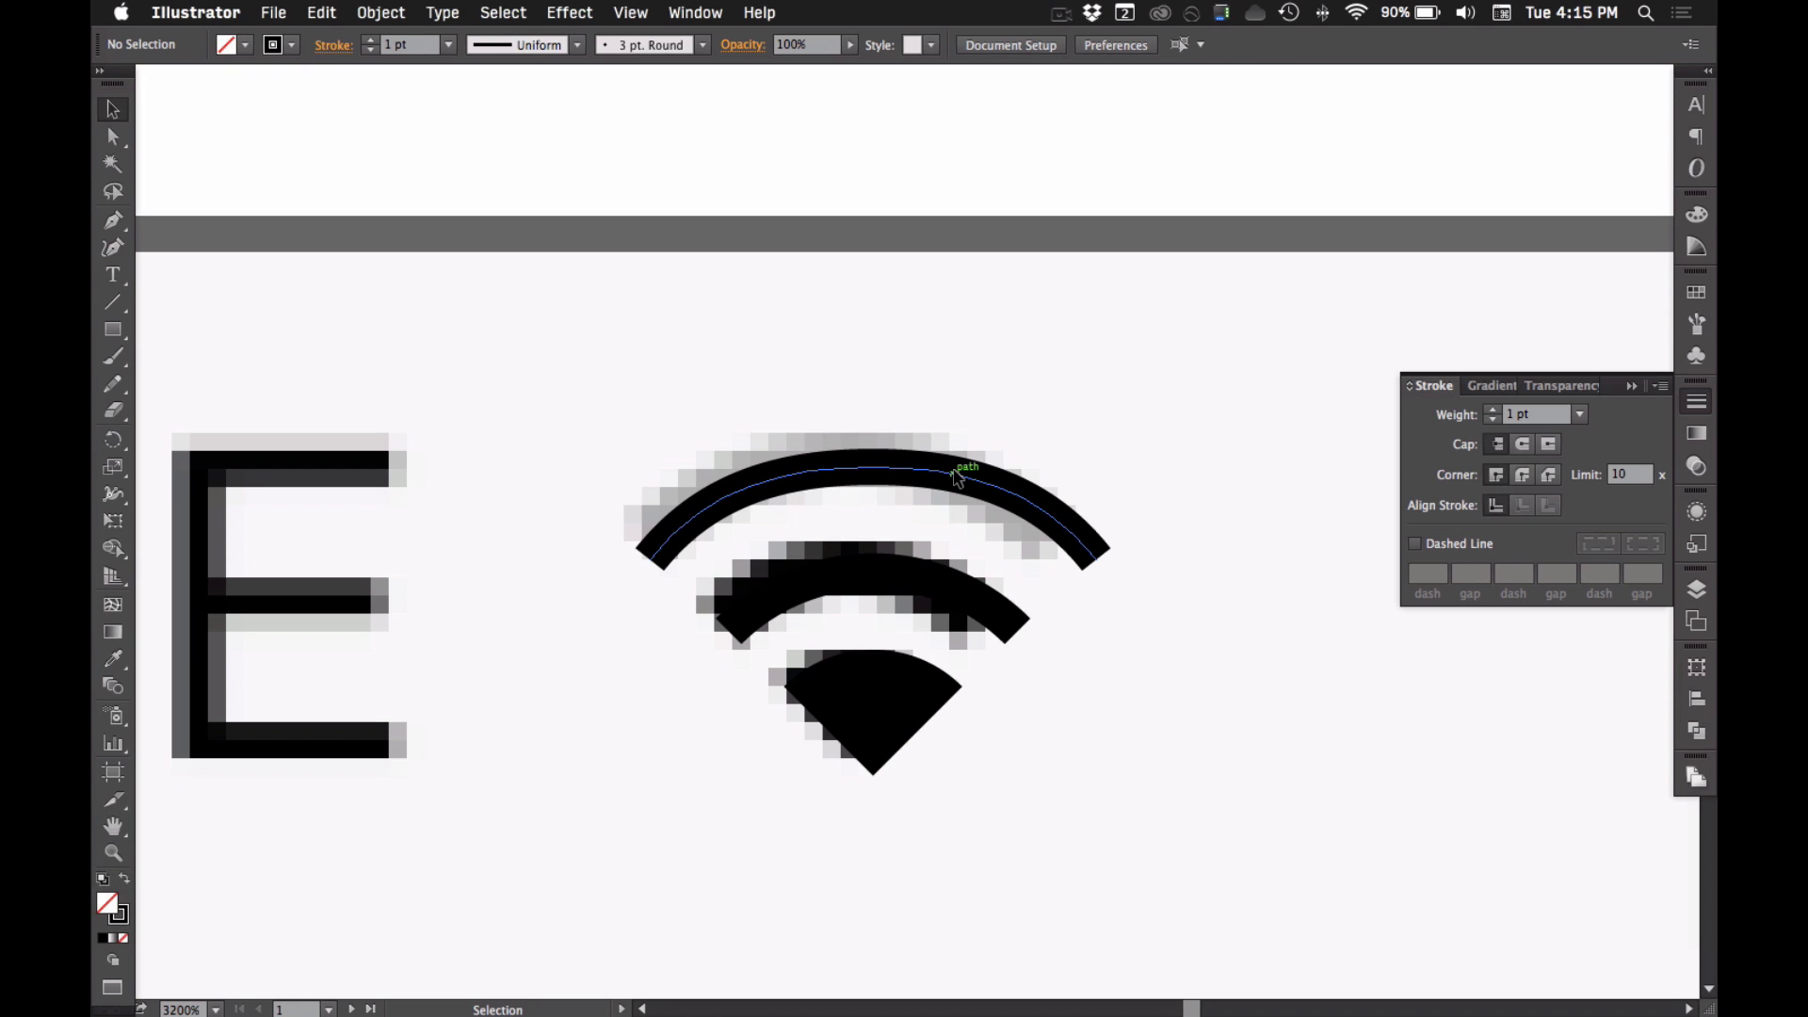
- Try to move the Wi-Fi icon's outer arc on its own
{"action": "left_click_drag", "start_coordinate": [939, 485], "coordinate": [1155, 432]}
{"action": "key", "text": "cmd+z"}
{"action": "left_click", "coordinate": [819, 388]}
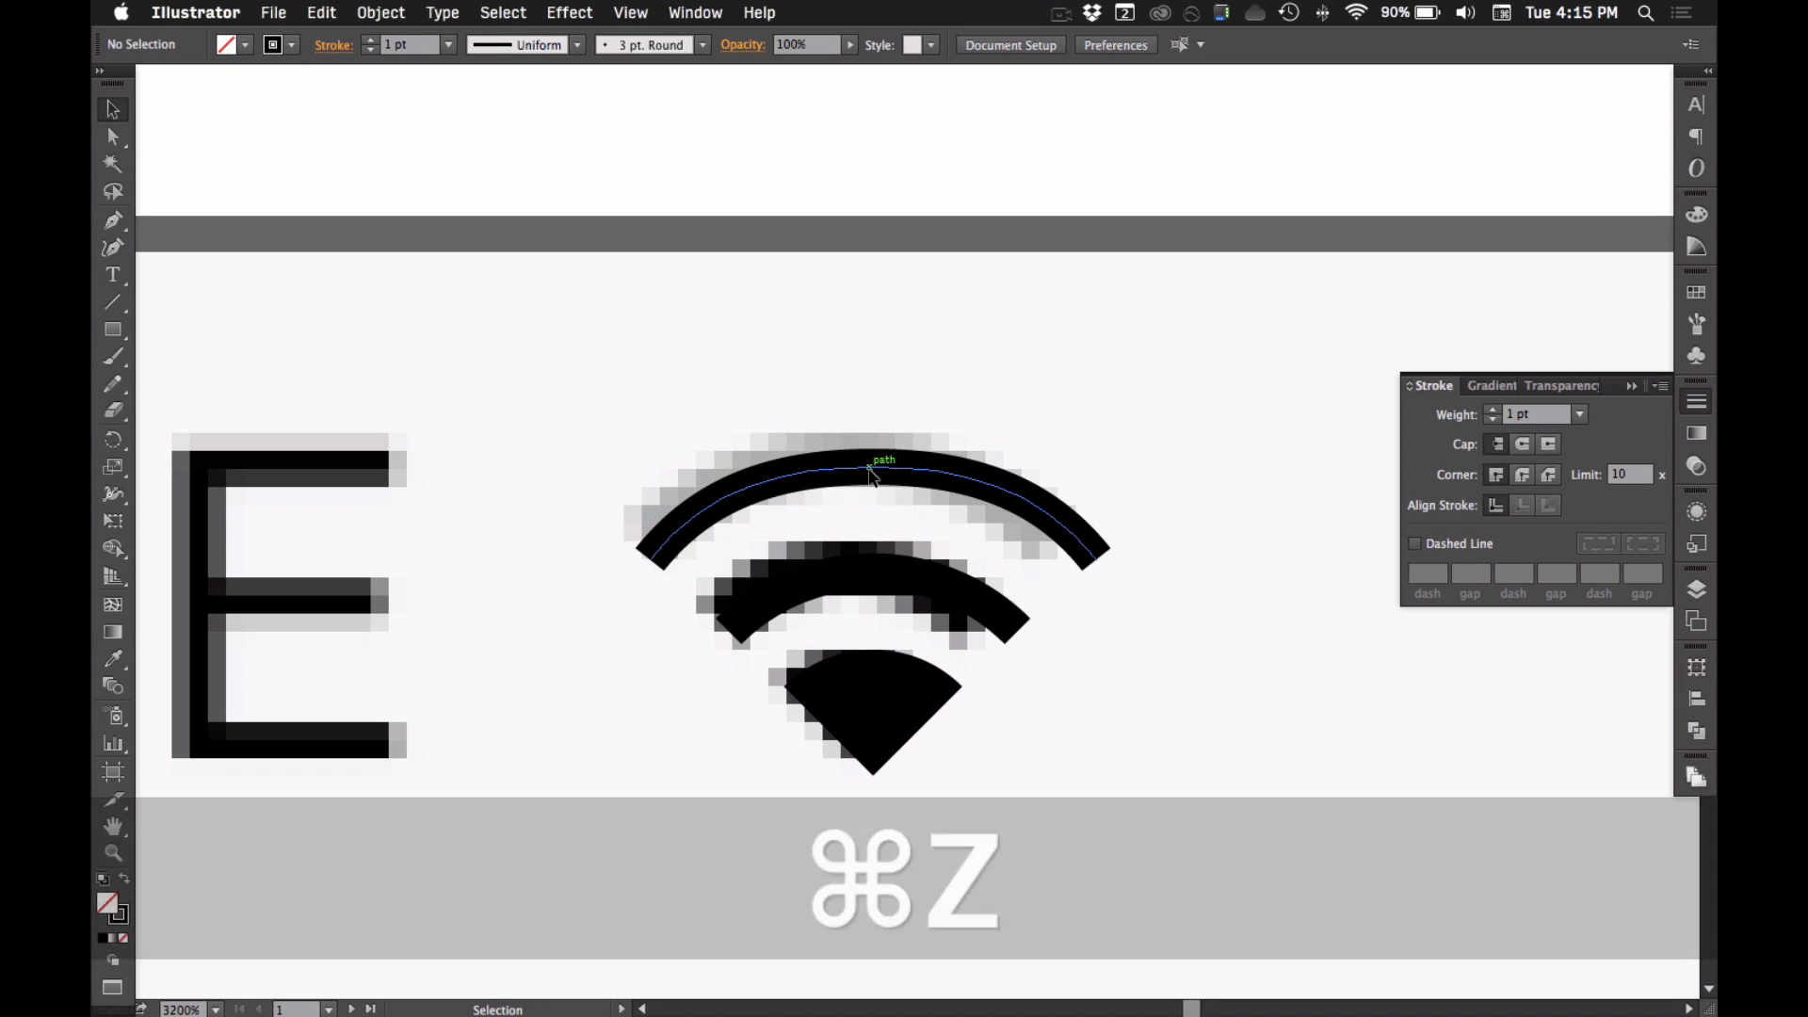
{"action": "left_click_drag", "start_coordinate": [882, 471], "coordinate": [979, 428]}
{"action": "key", "text": "cmd+z"}
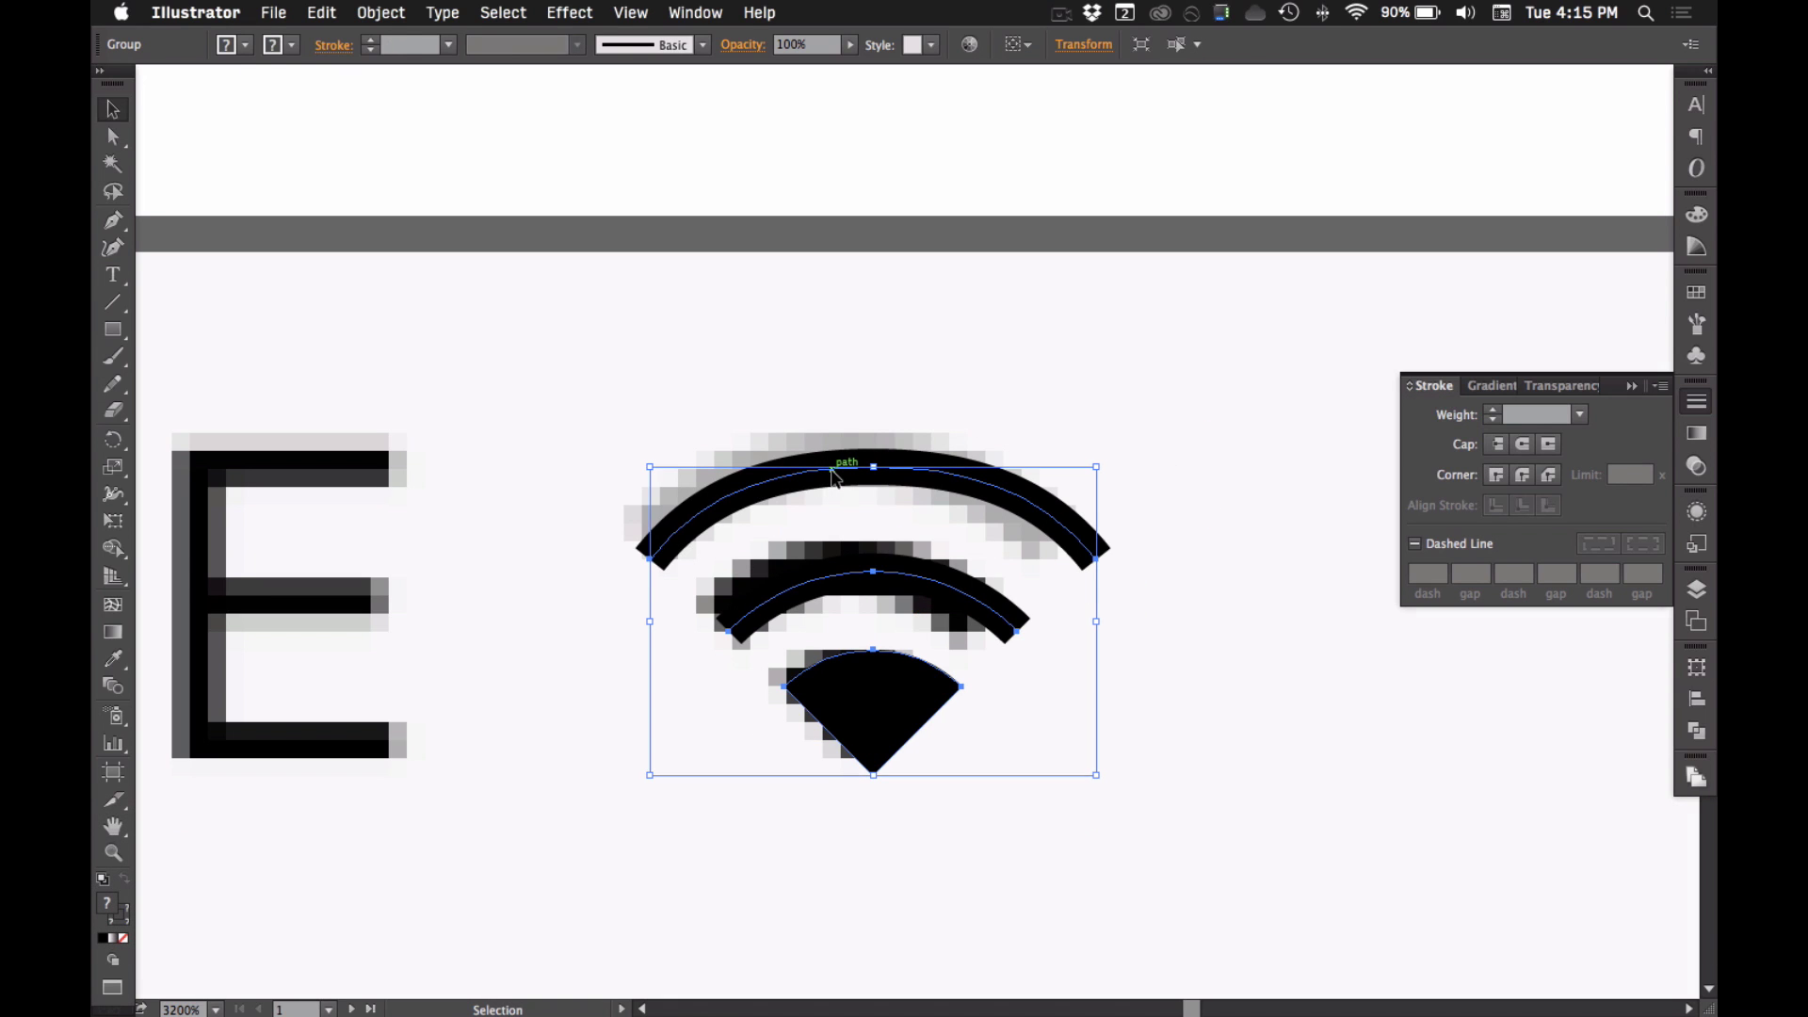
- Isolate the Wi-Fi icon's group, cut all of its pieces and paste them back in place outside it
{"action": "double_click", "coordinate": [832, 475]}
{"action": "key", "text": "a"}
{"action": "left_click_drag", "start_coordinate": [599, 356], "coordinate": [1235, 834]}
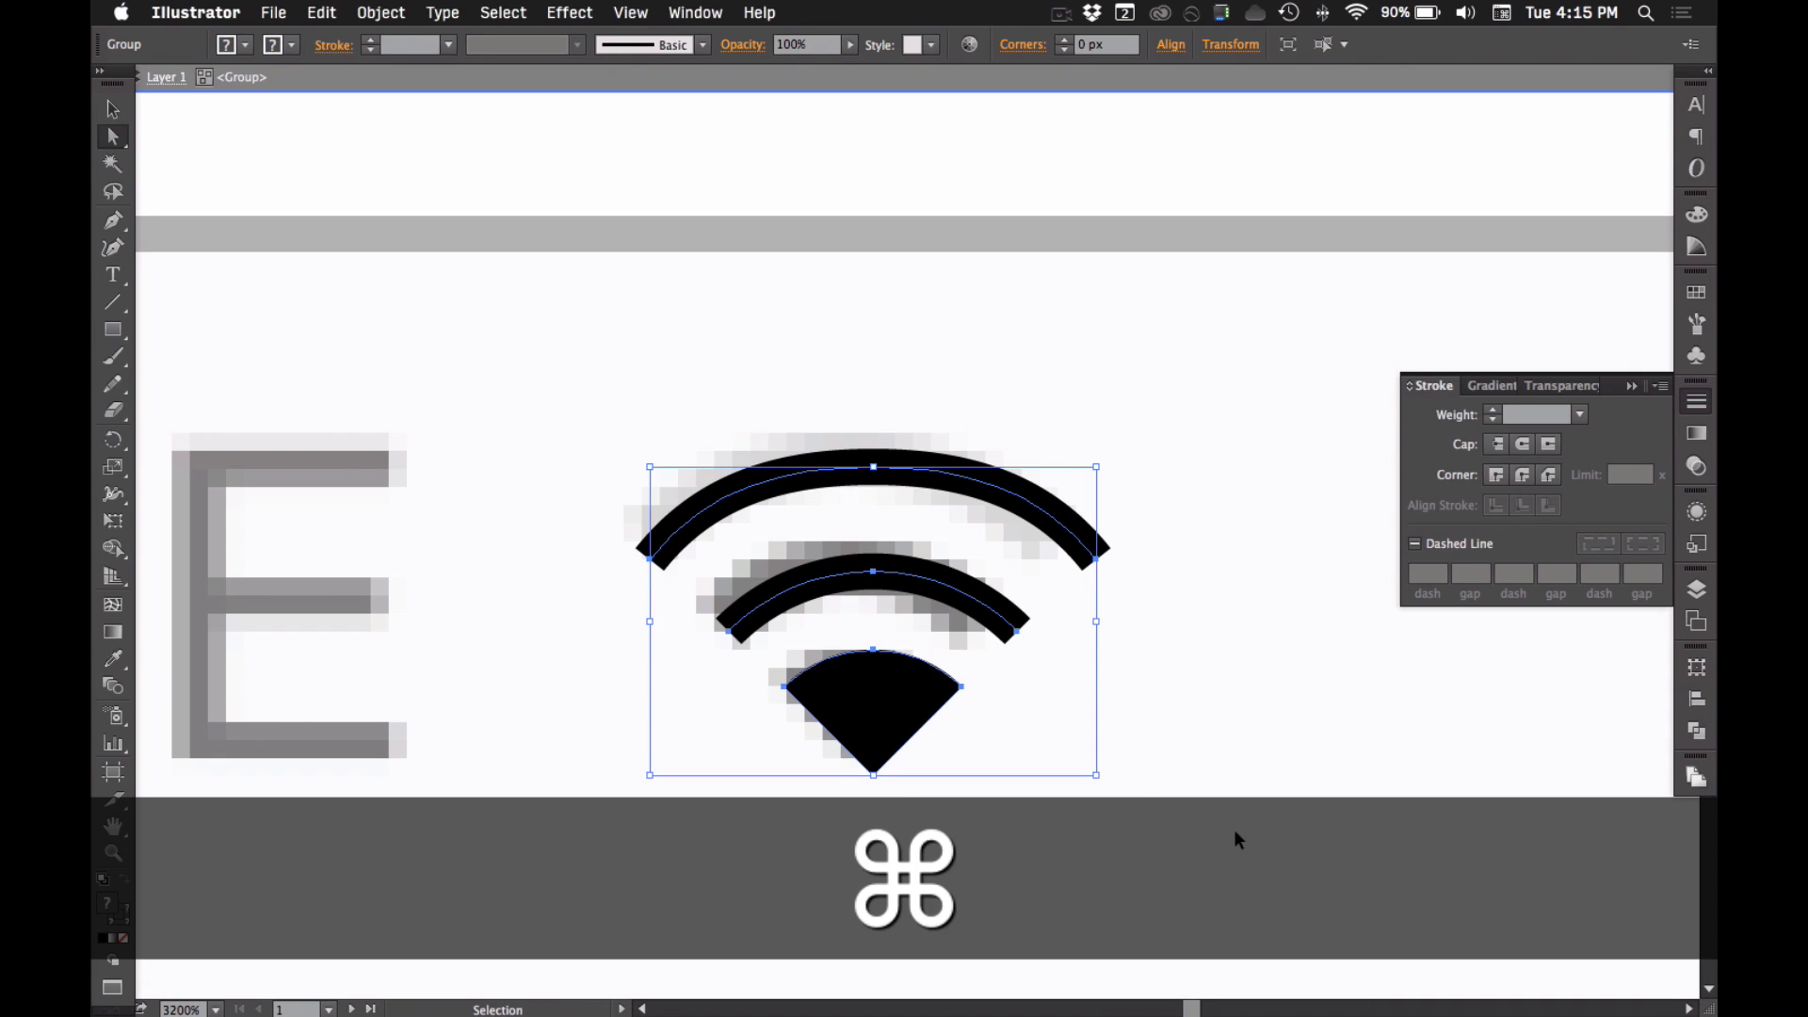
{"action": "key", "text": "super+x"}
{"action": "key", "text": "super+shift+v"}
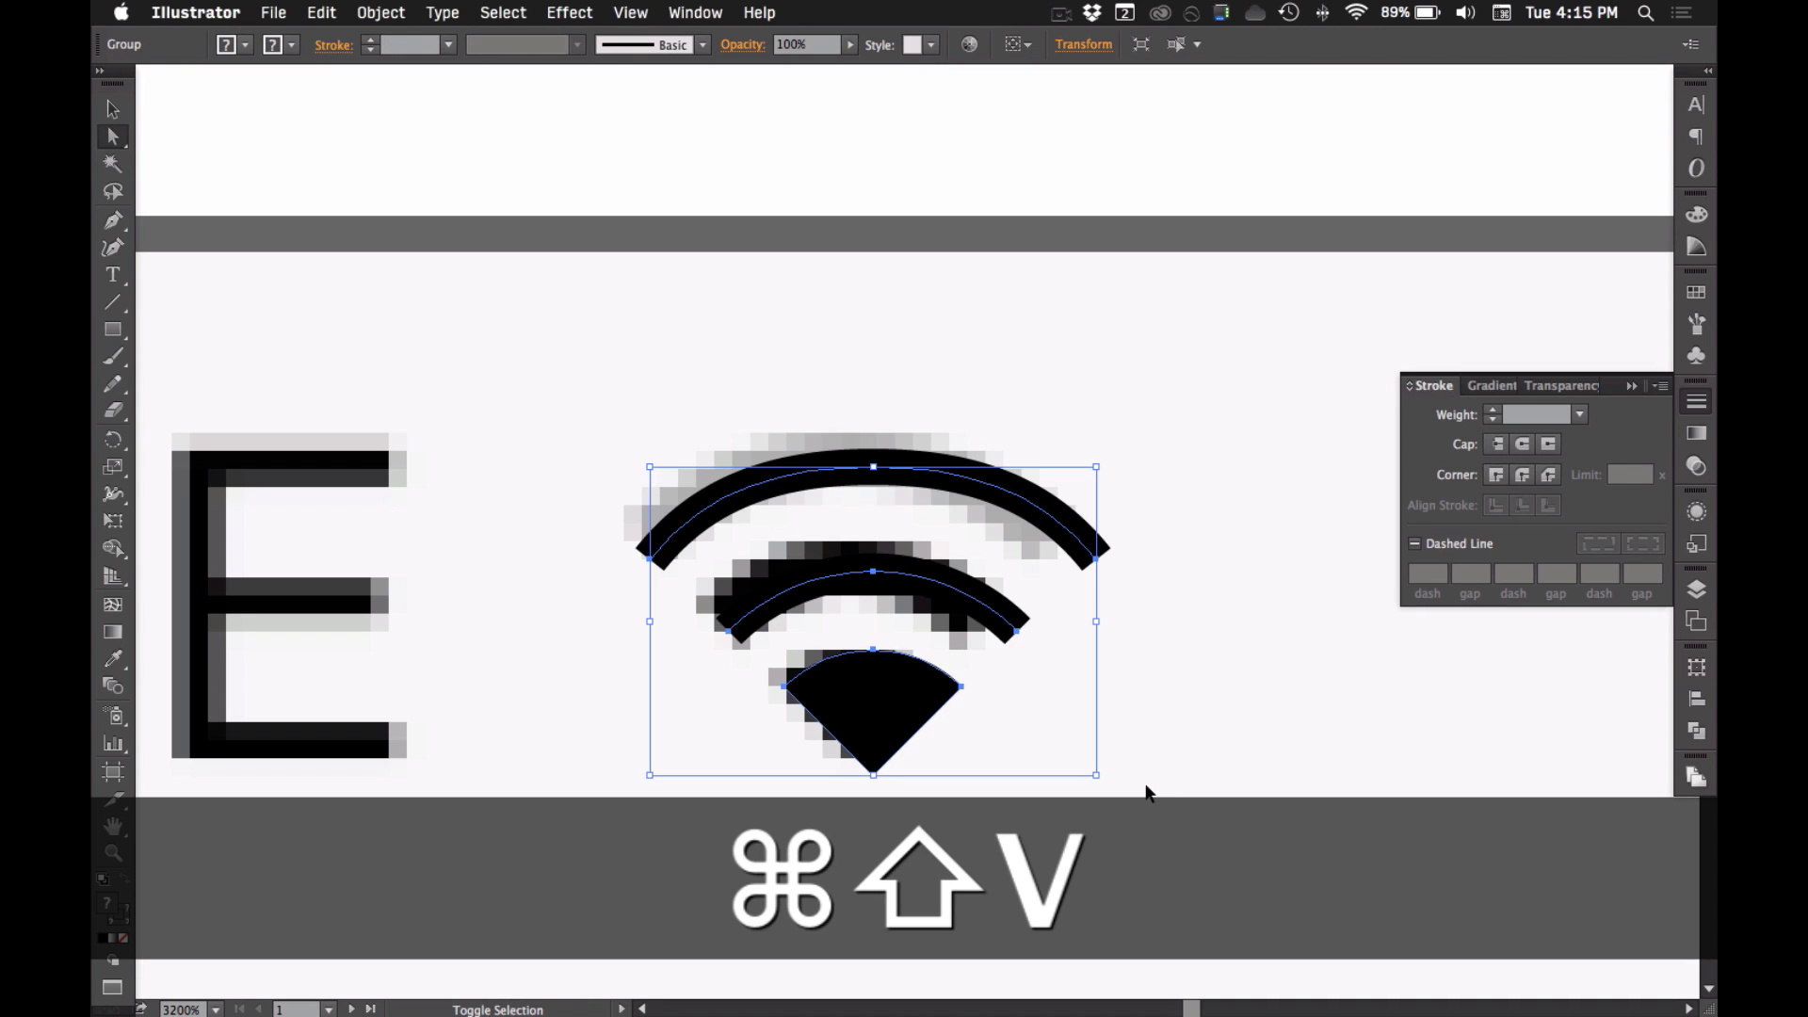
- Try to move the Wi-Fi icon's middle arc on its own
{"action": "left_click", "coordinate": [1145, 759]}
{"action": "key", "text": "v"}
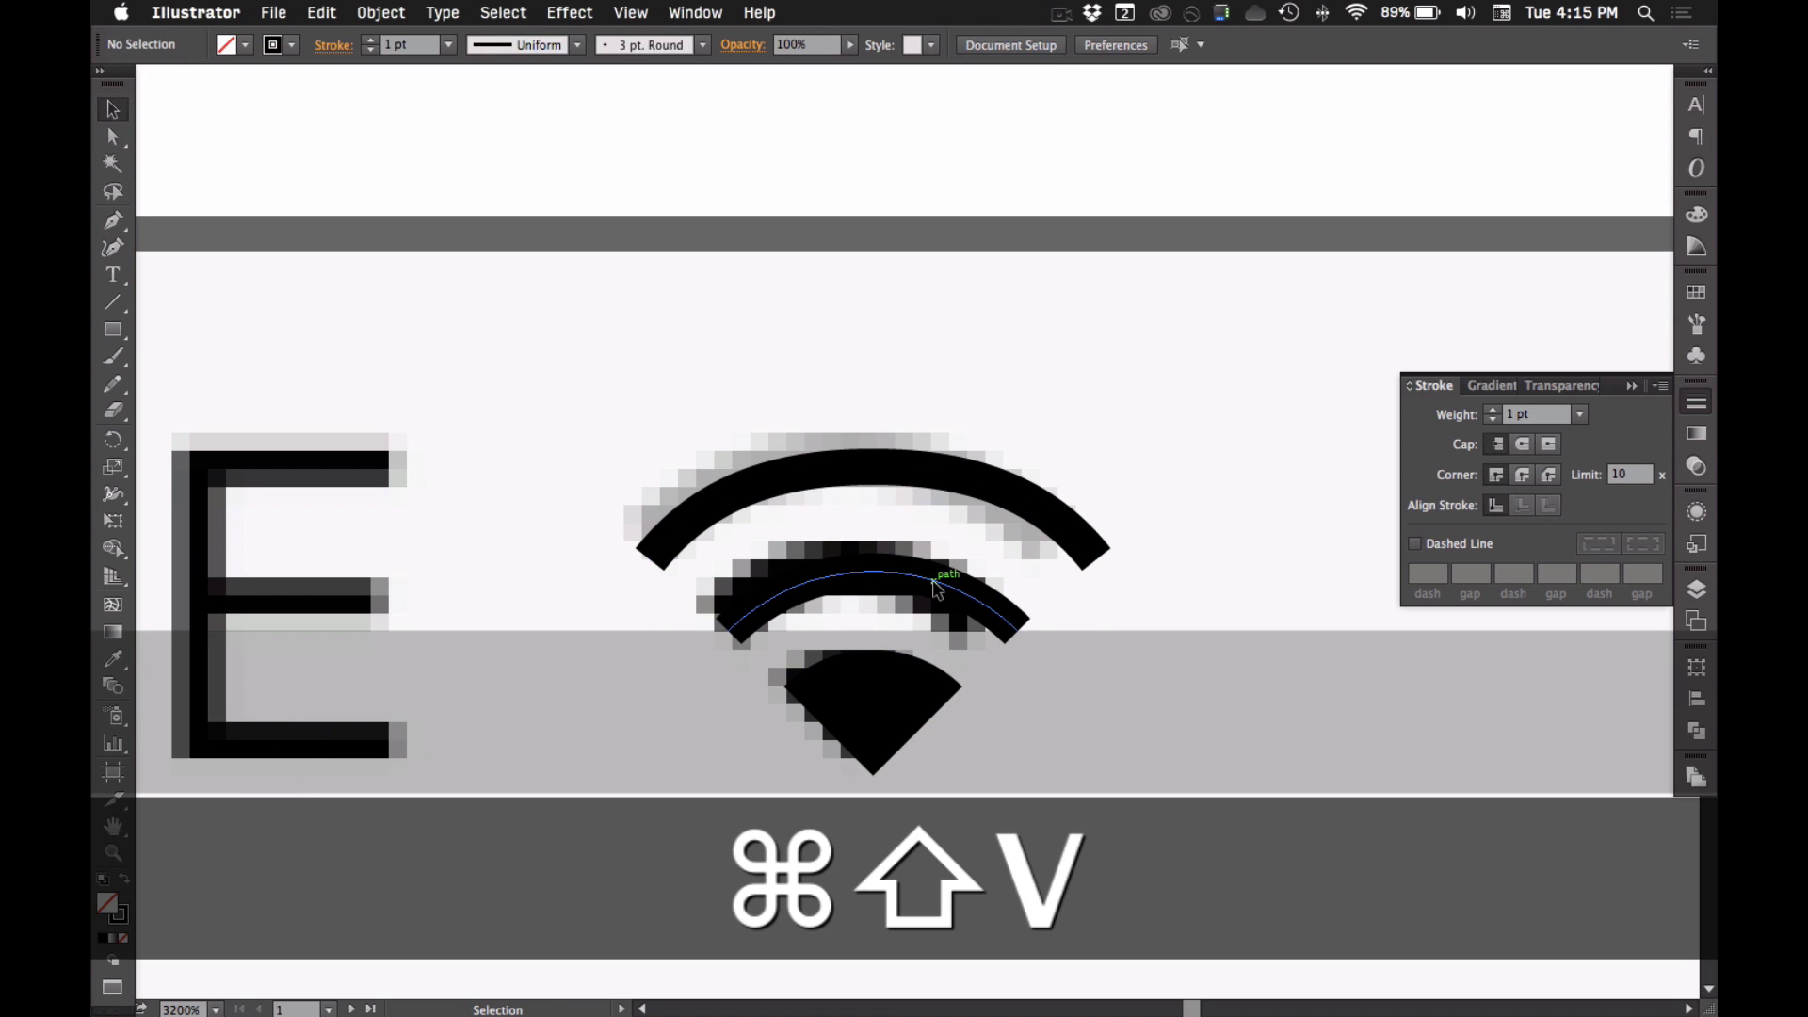
{"action": "left_click", "coordinate": [942, 585], "text": "shift"}
{"action": "left_click_drag", "start_coordinate": [905, 569], "coordinate": [944, 606]}
{"action": "key", "text": "super+z"}
{"action": "left_click", "coordinate": [879, 413]}
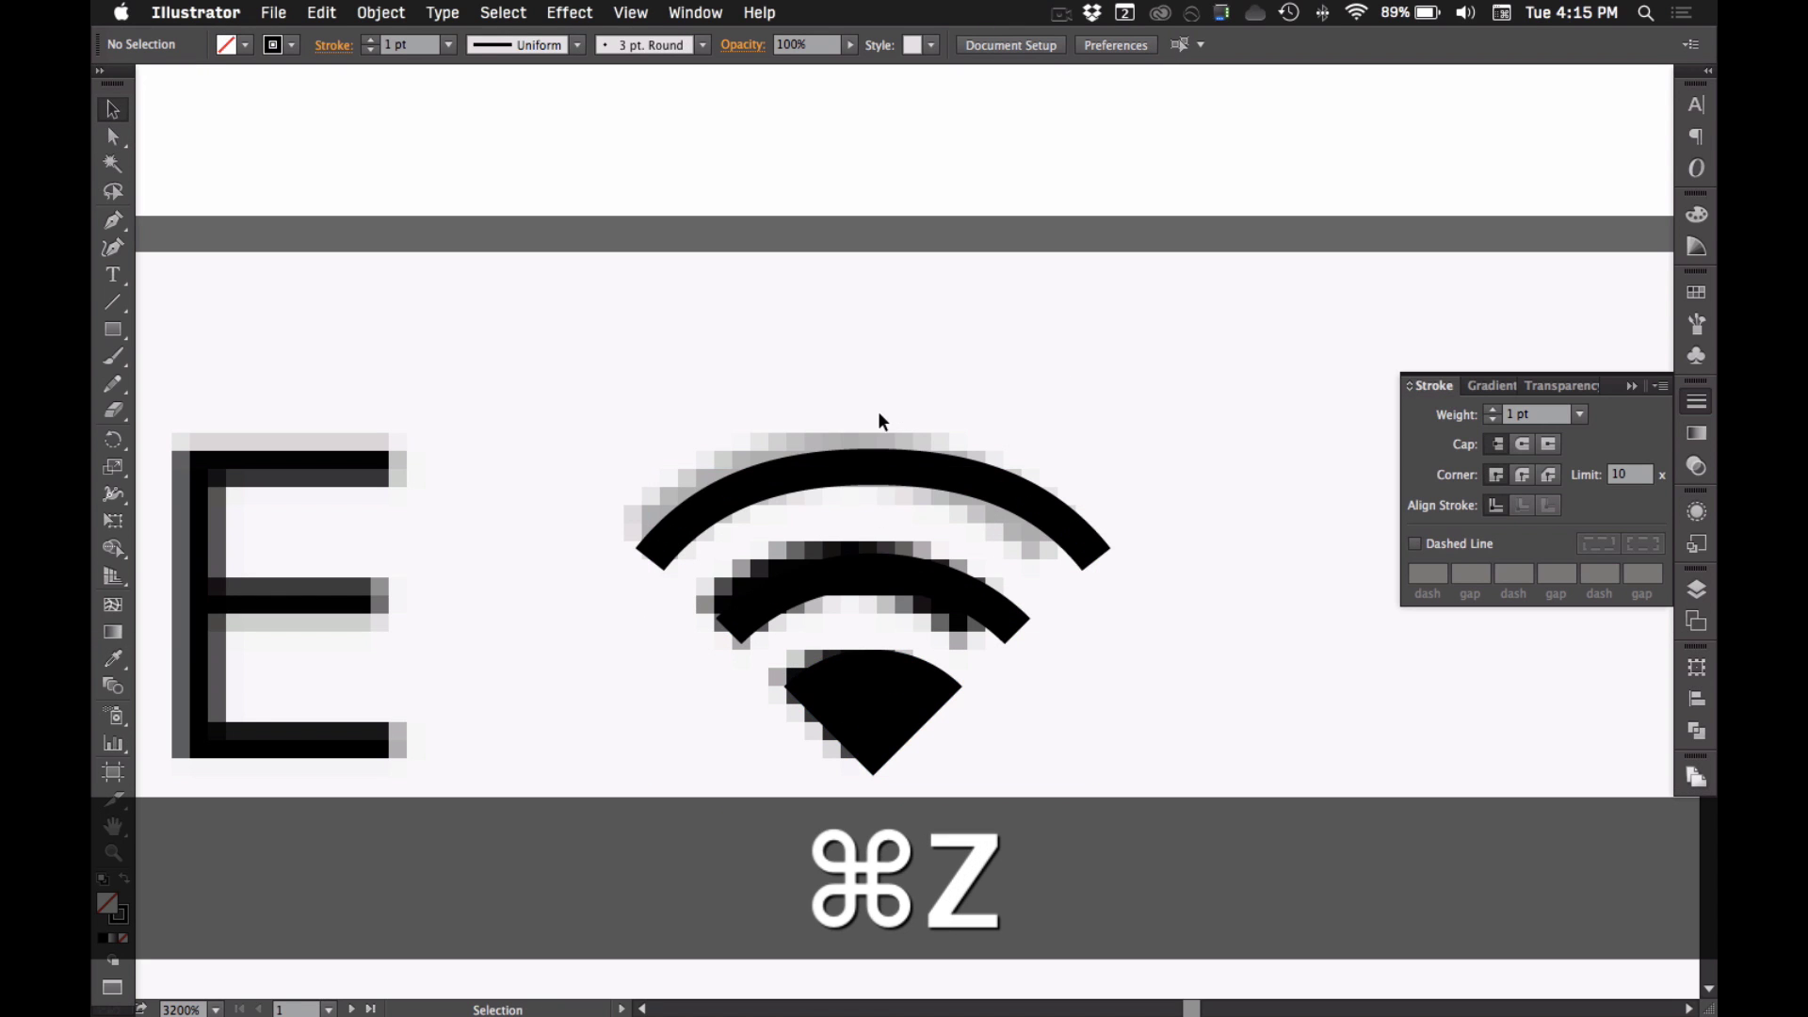
- Directly select the outer and middle Wi-Fi arcs and set their stroke weight to 1.25 pt
{"action": "key", "text": "a"}
{"action": "left_click_drag", "start_coordinate": [840, 420], "coordinate": [937, 574]}
{"action": "type", "text": "1.25"}
{"action": "key", "text": "Return"}
{"action": "left_click", "coordinate": [1149, 407]}
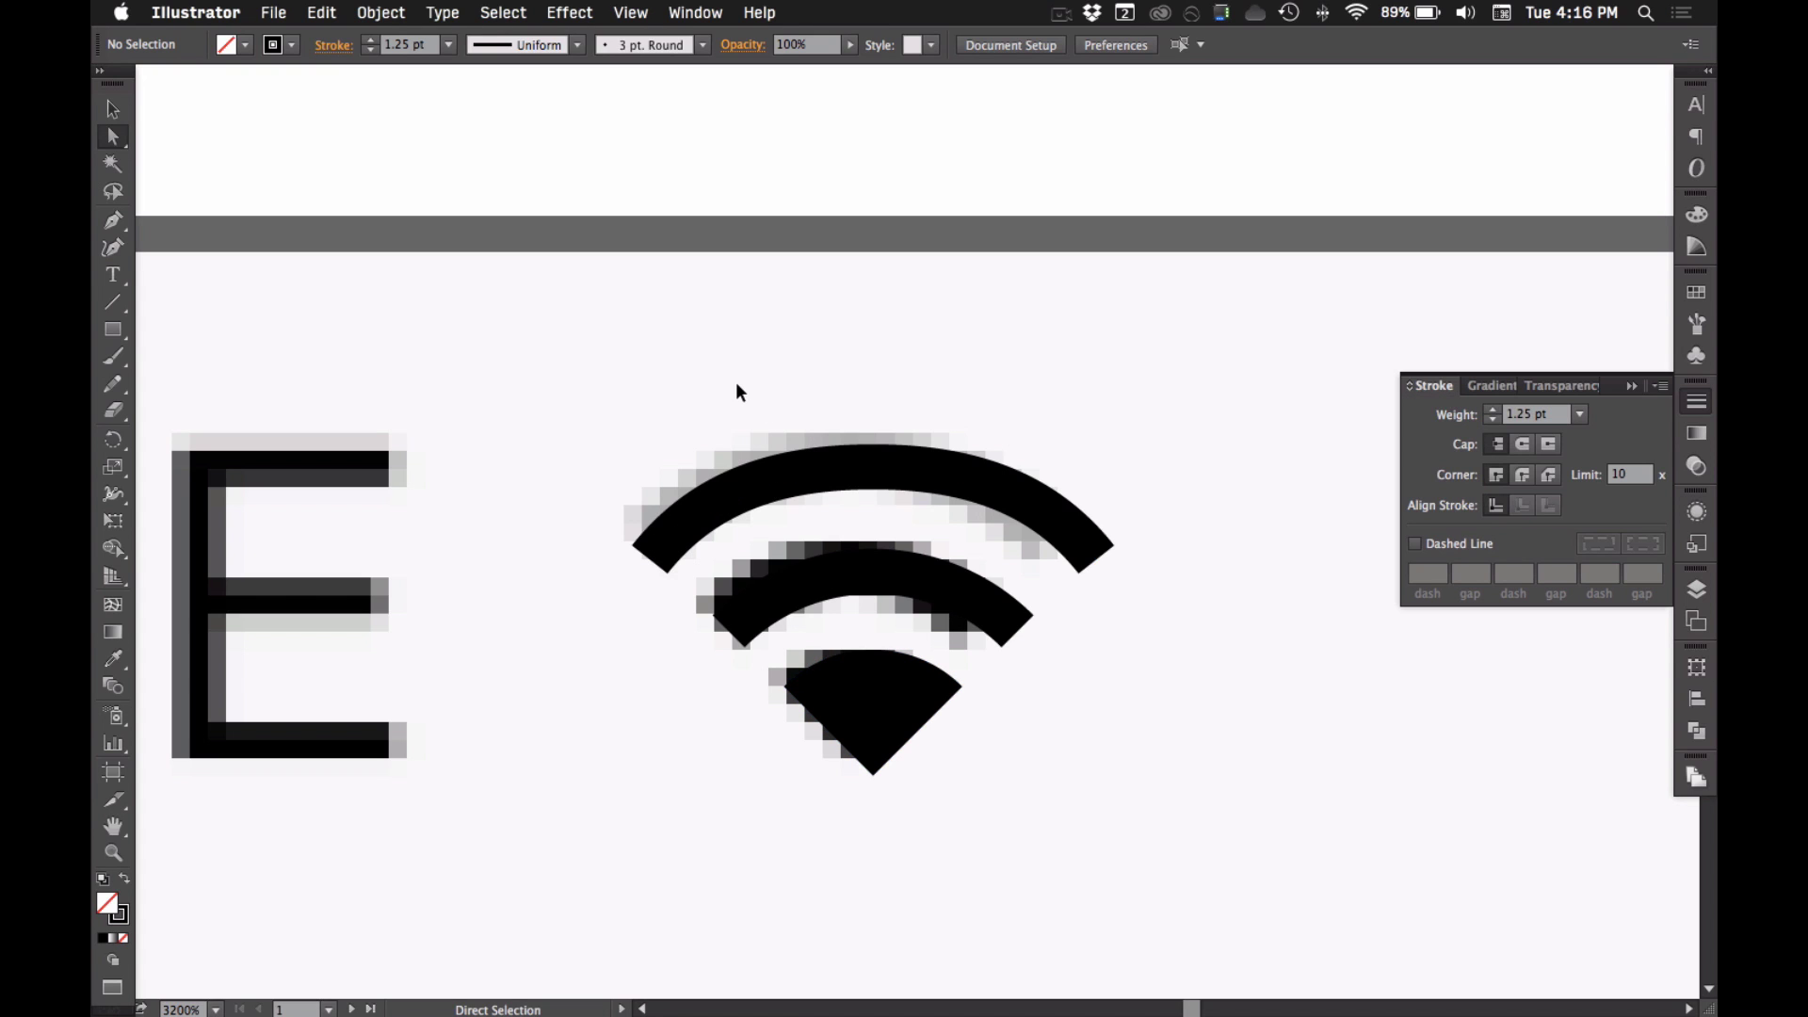
- Shift the whole Wi-Fi icon to the right of the screenshot's icon
{"action": "key", "text": "v"}
{"action": "left_click", "coordinate": [826, 468]}
{"action": "left_click", "coordinate": [824, 435]}
{"action": "key", "text": "a"}
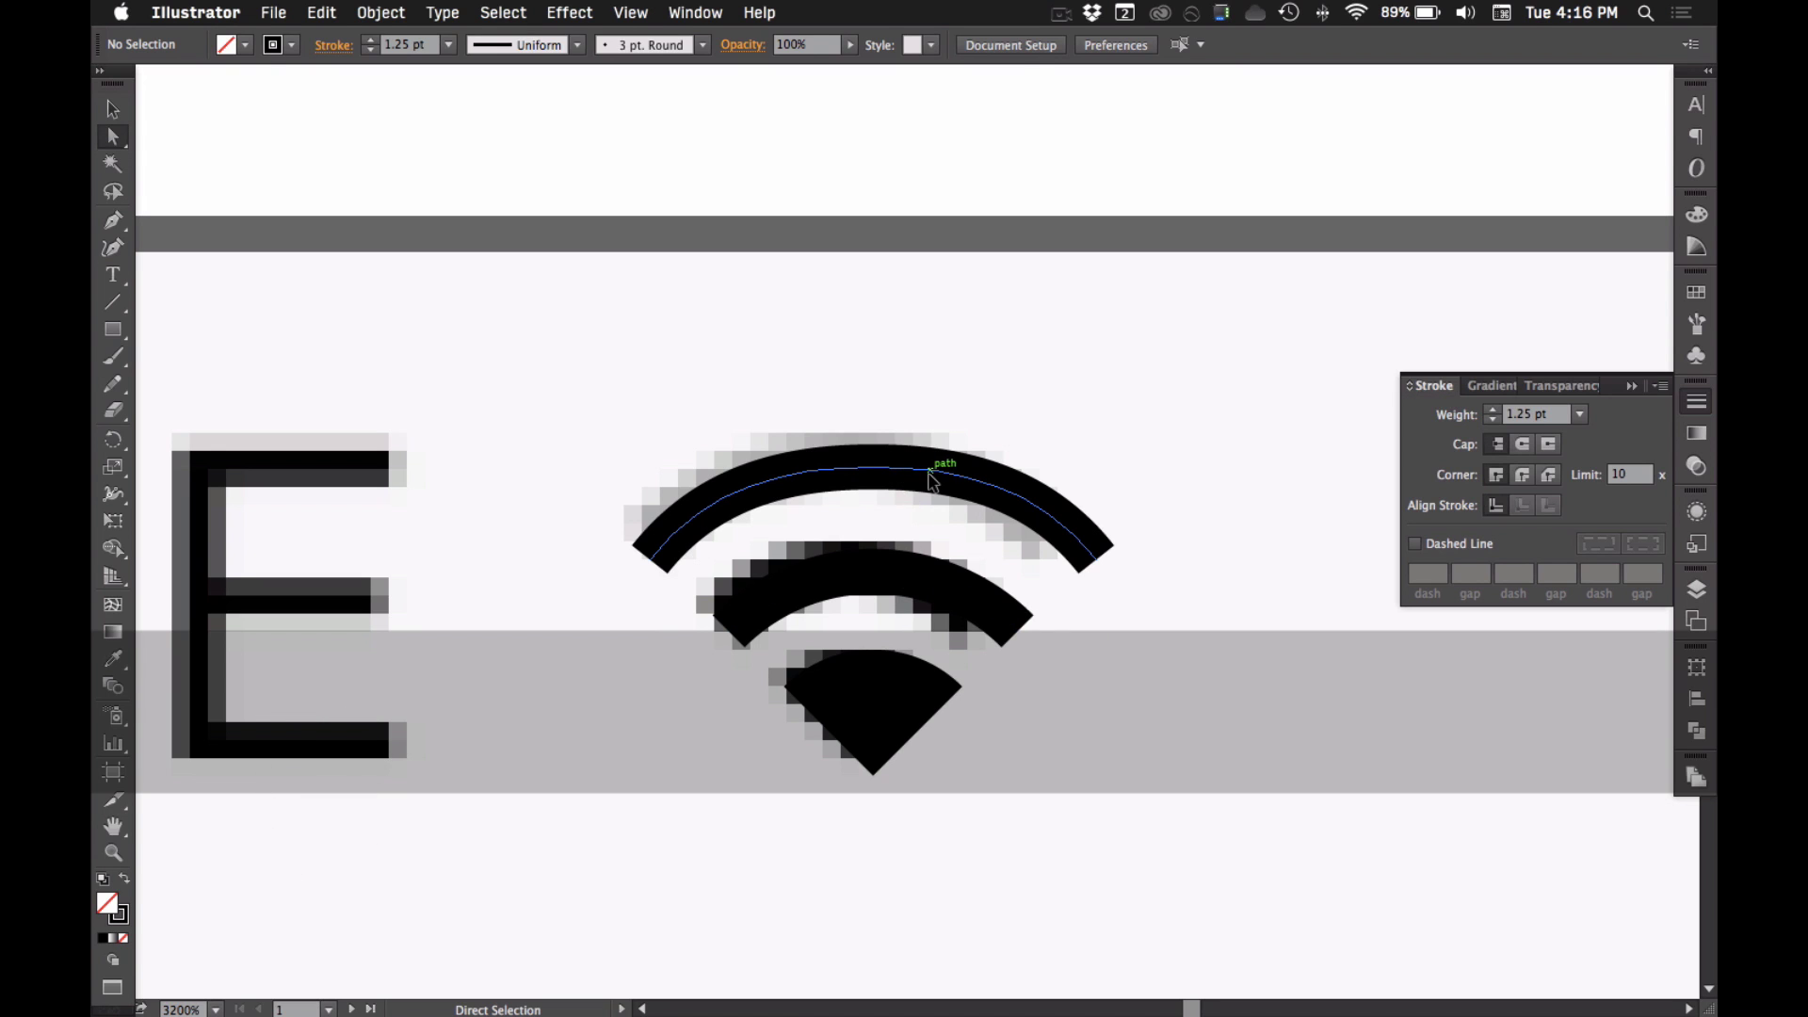
{"action": "left_click", "coordinate": [929, 478]}
{"action": "key", "text": "shift+Right"}
{"action": "key", "text": "shift+Left"}
{"action": "key", "text": "v"}
{"action": "key", "text": "shift+Right"}
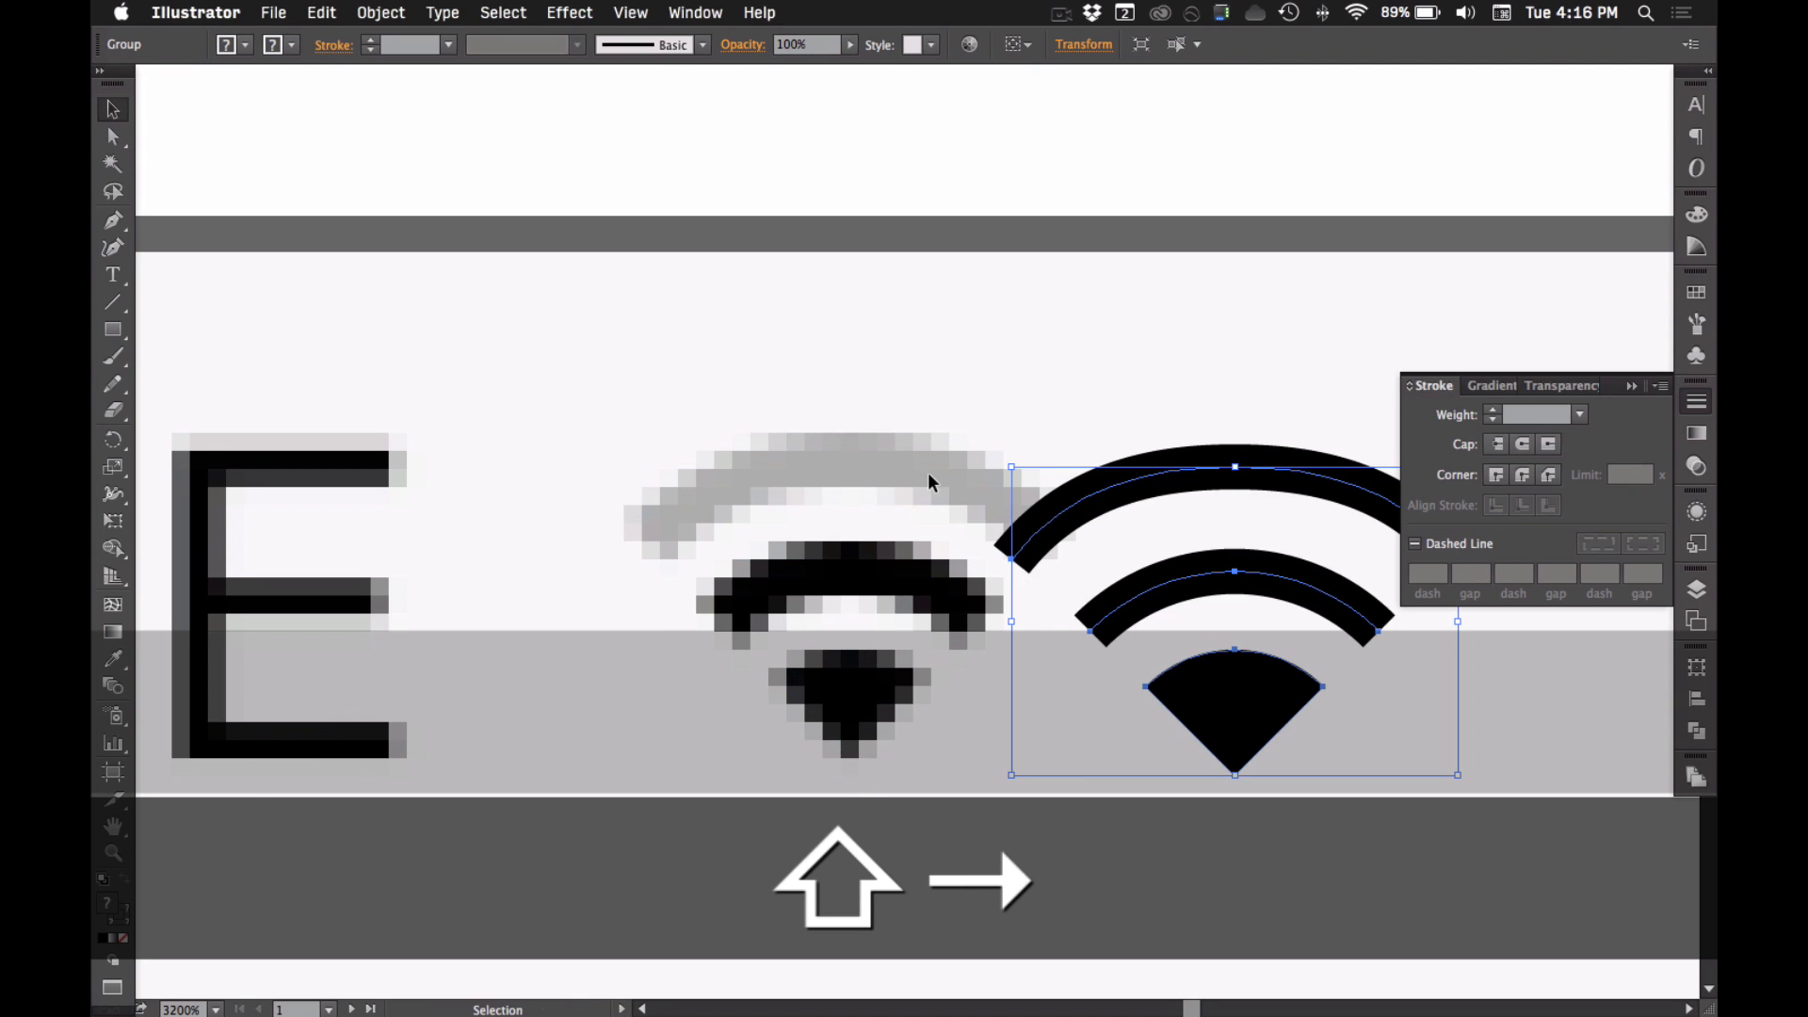
{"action": "left_click", "coordinate": [1122, 436]}
- Give the outer arc a stroke in the grey sampled from the screenshot's outer arc, entering a weight of 1.25 pt
{"action": "key", "text": "a"}
{"action": "left_click", "coordinate": [1147, 482]}
{"action": "key", "text": "i"}
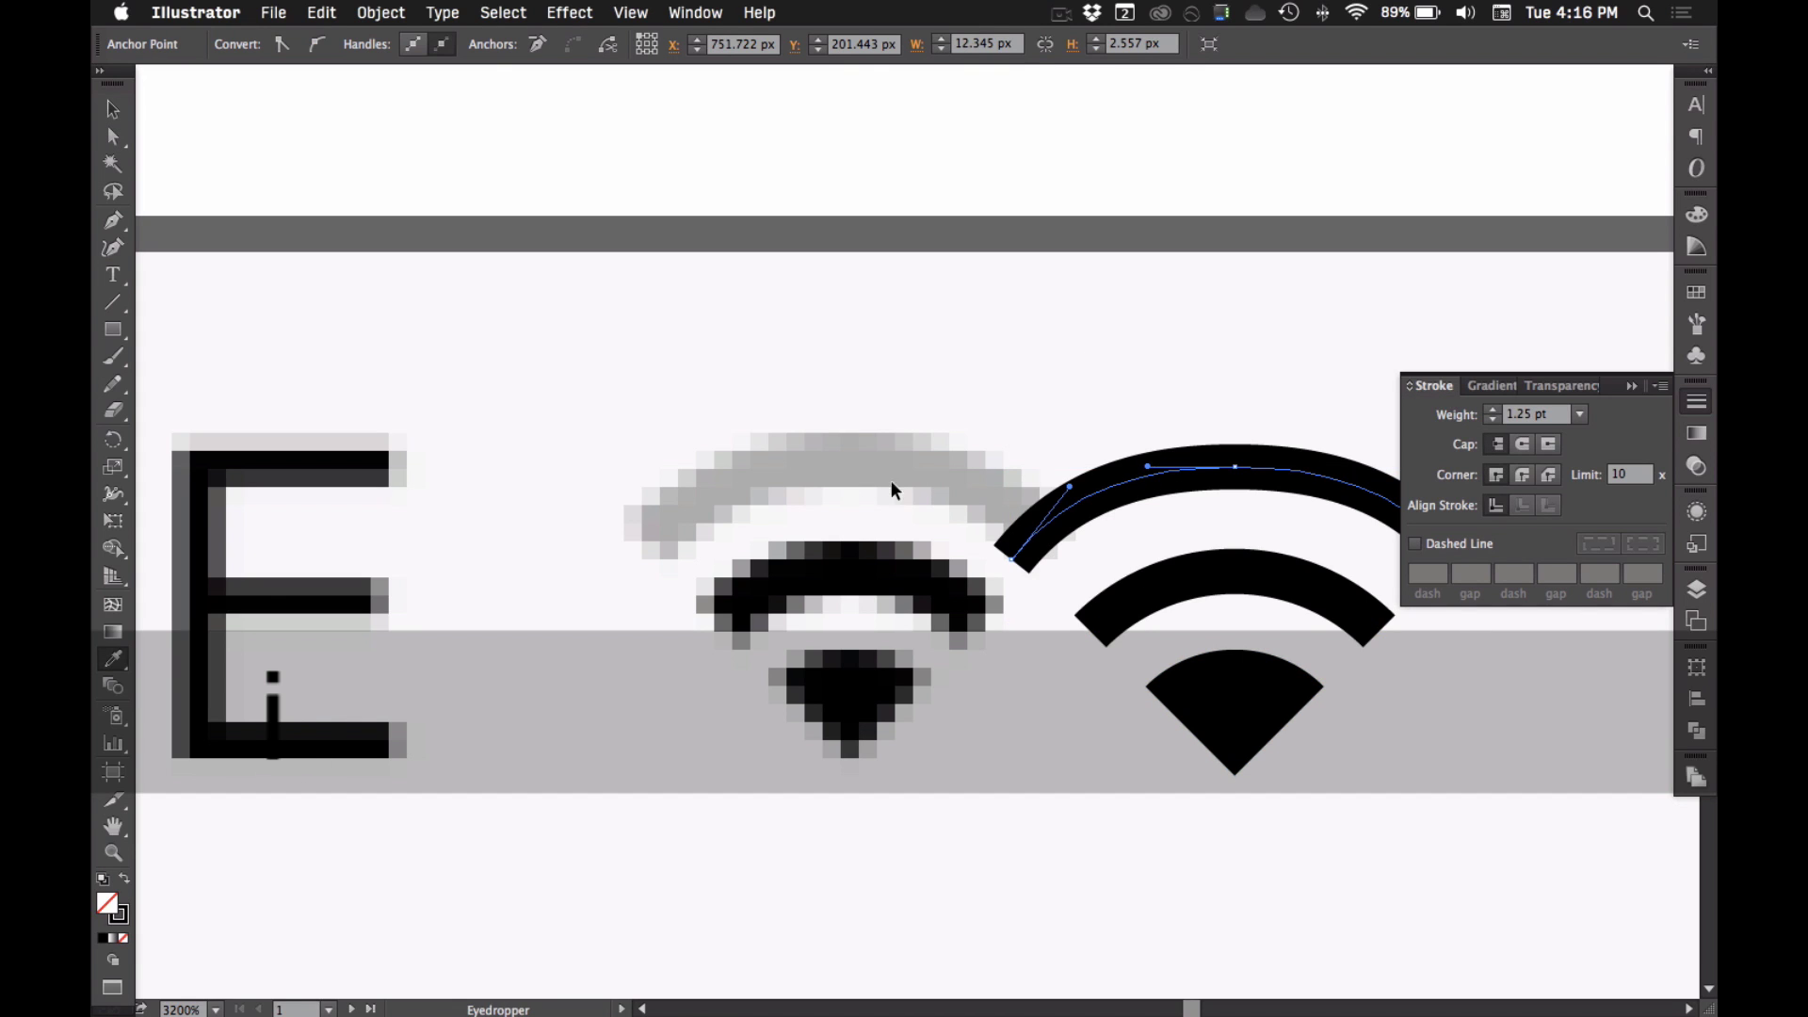
{"action": "left_click", "coordinate": [843, 474]}
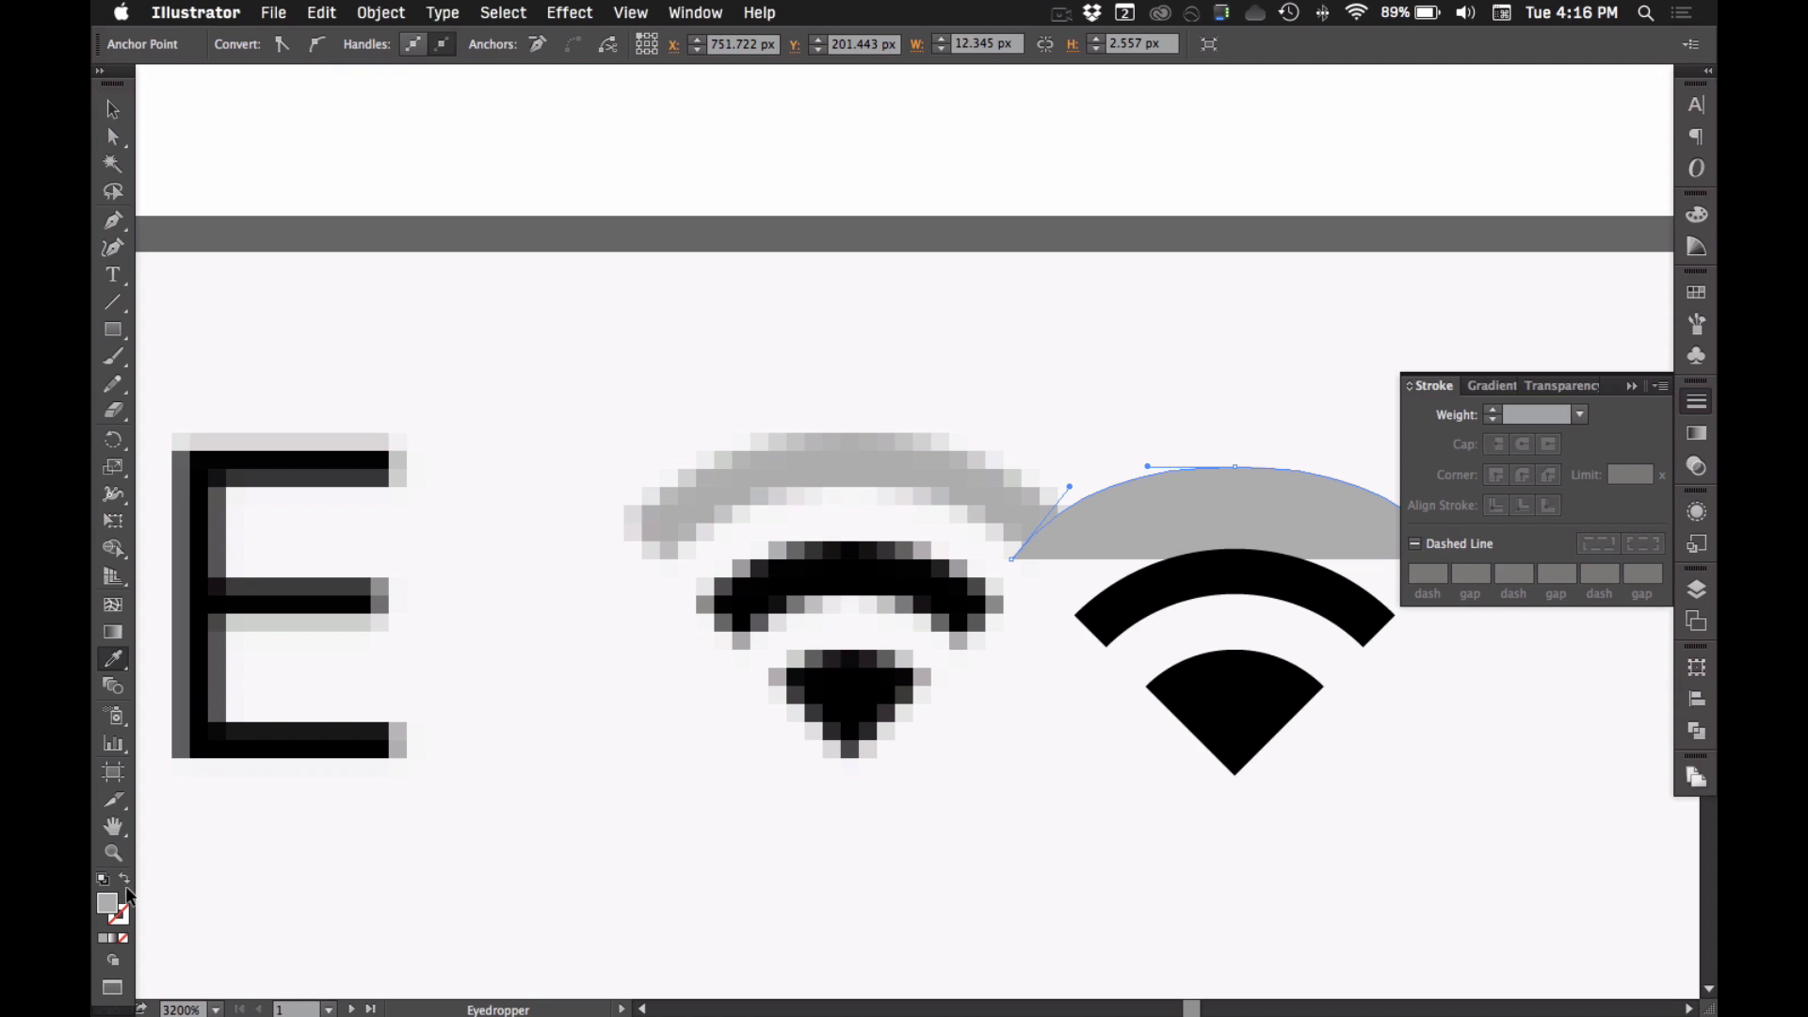
{"action": "left_click", "coordinate": [127, 878]}
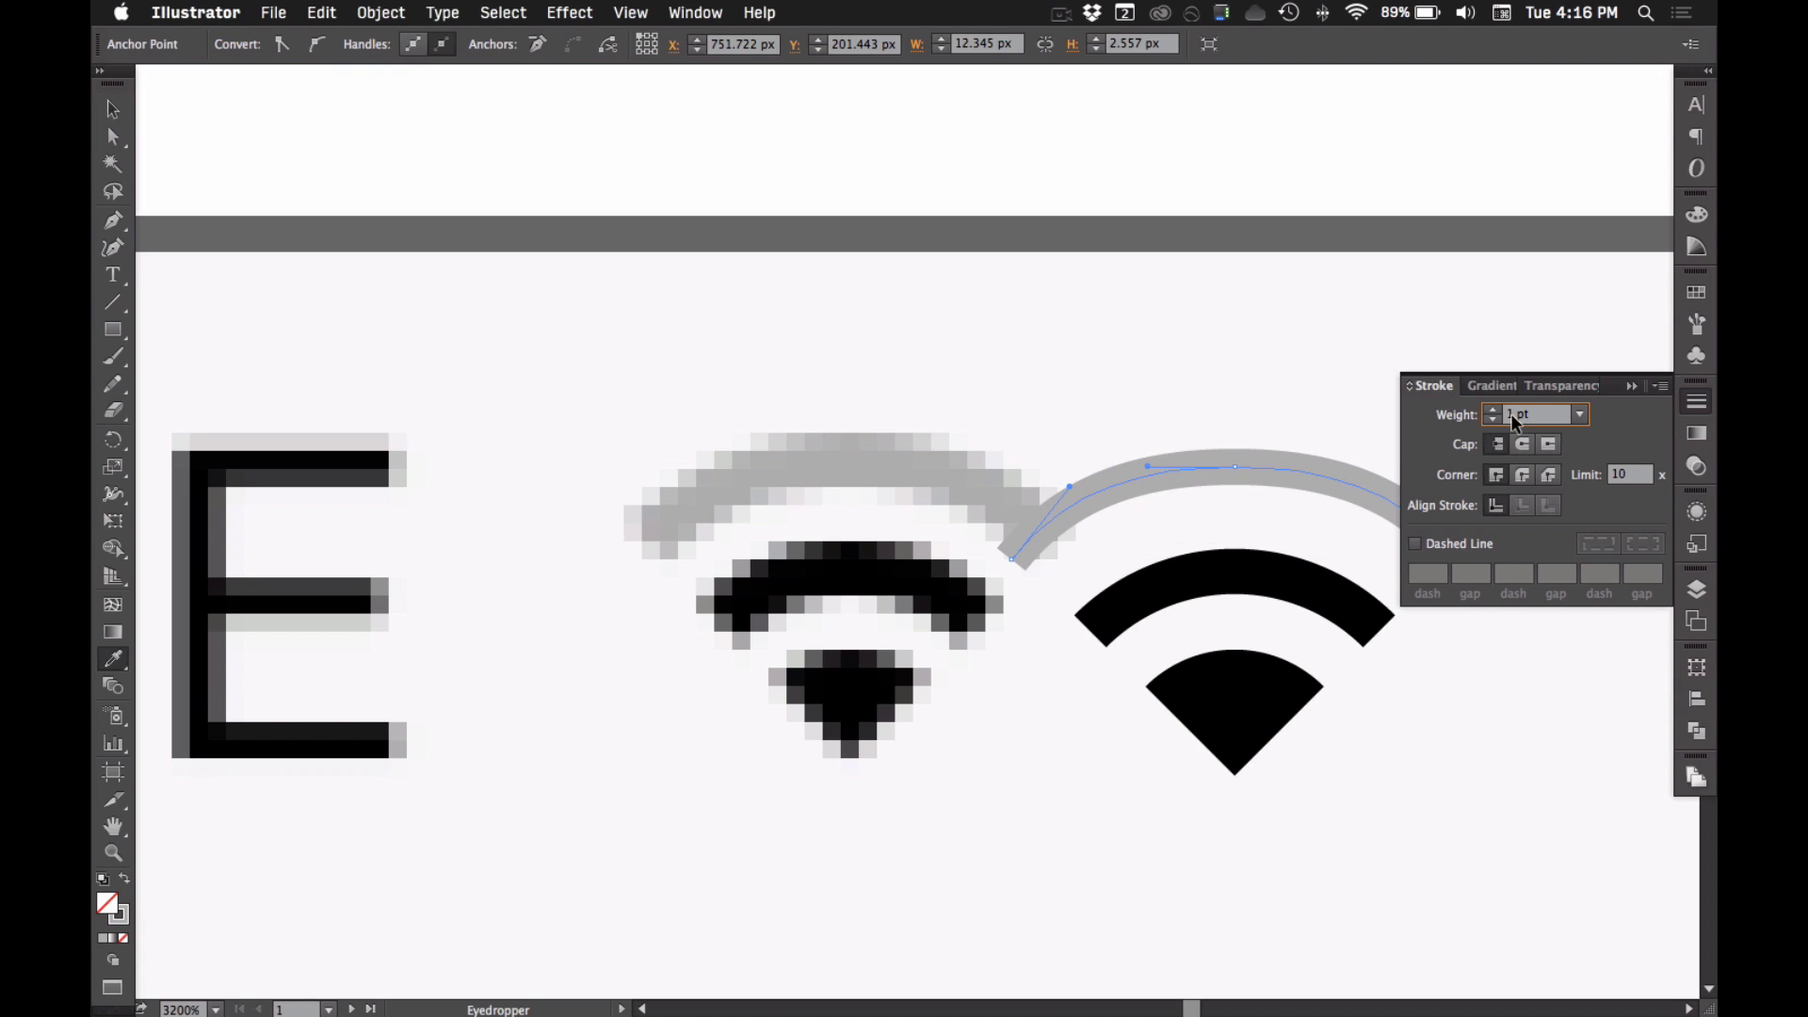
{"action": "type", "text": "1.25"}
{"action": "key", "text": "Return"}
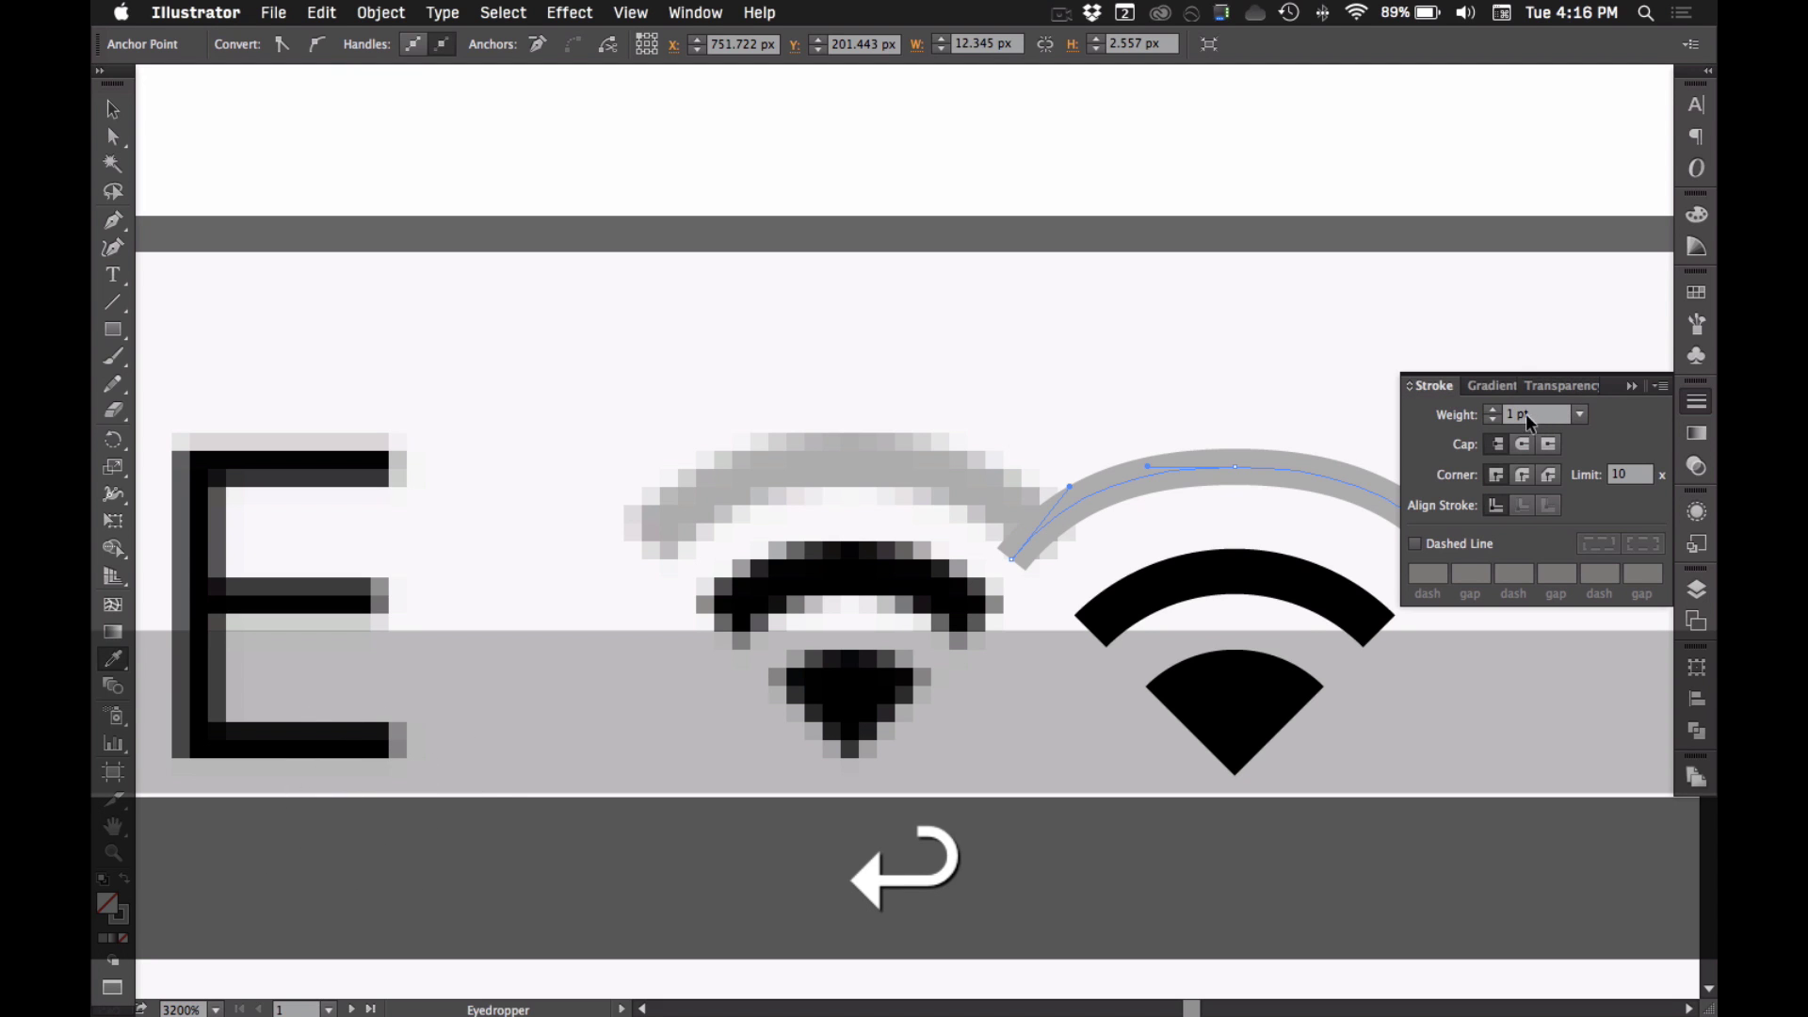
- Set the outer arc's stroke weight to 1.25 pt and move the whole Wi-Fi icon back over the screenshot's icon
{"action": "type", "text": ".25"}
{"action": "key", "text": "Return"}
{"action": "key", "text": "v"}
{"action": "left_click", "coordinate": [1277, 760]}
{"action": "key", "text": "shift+Left"}
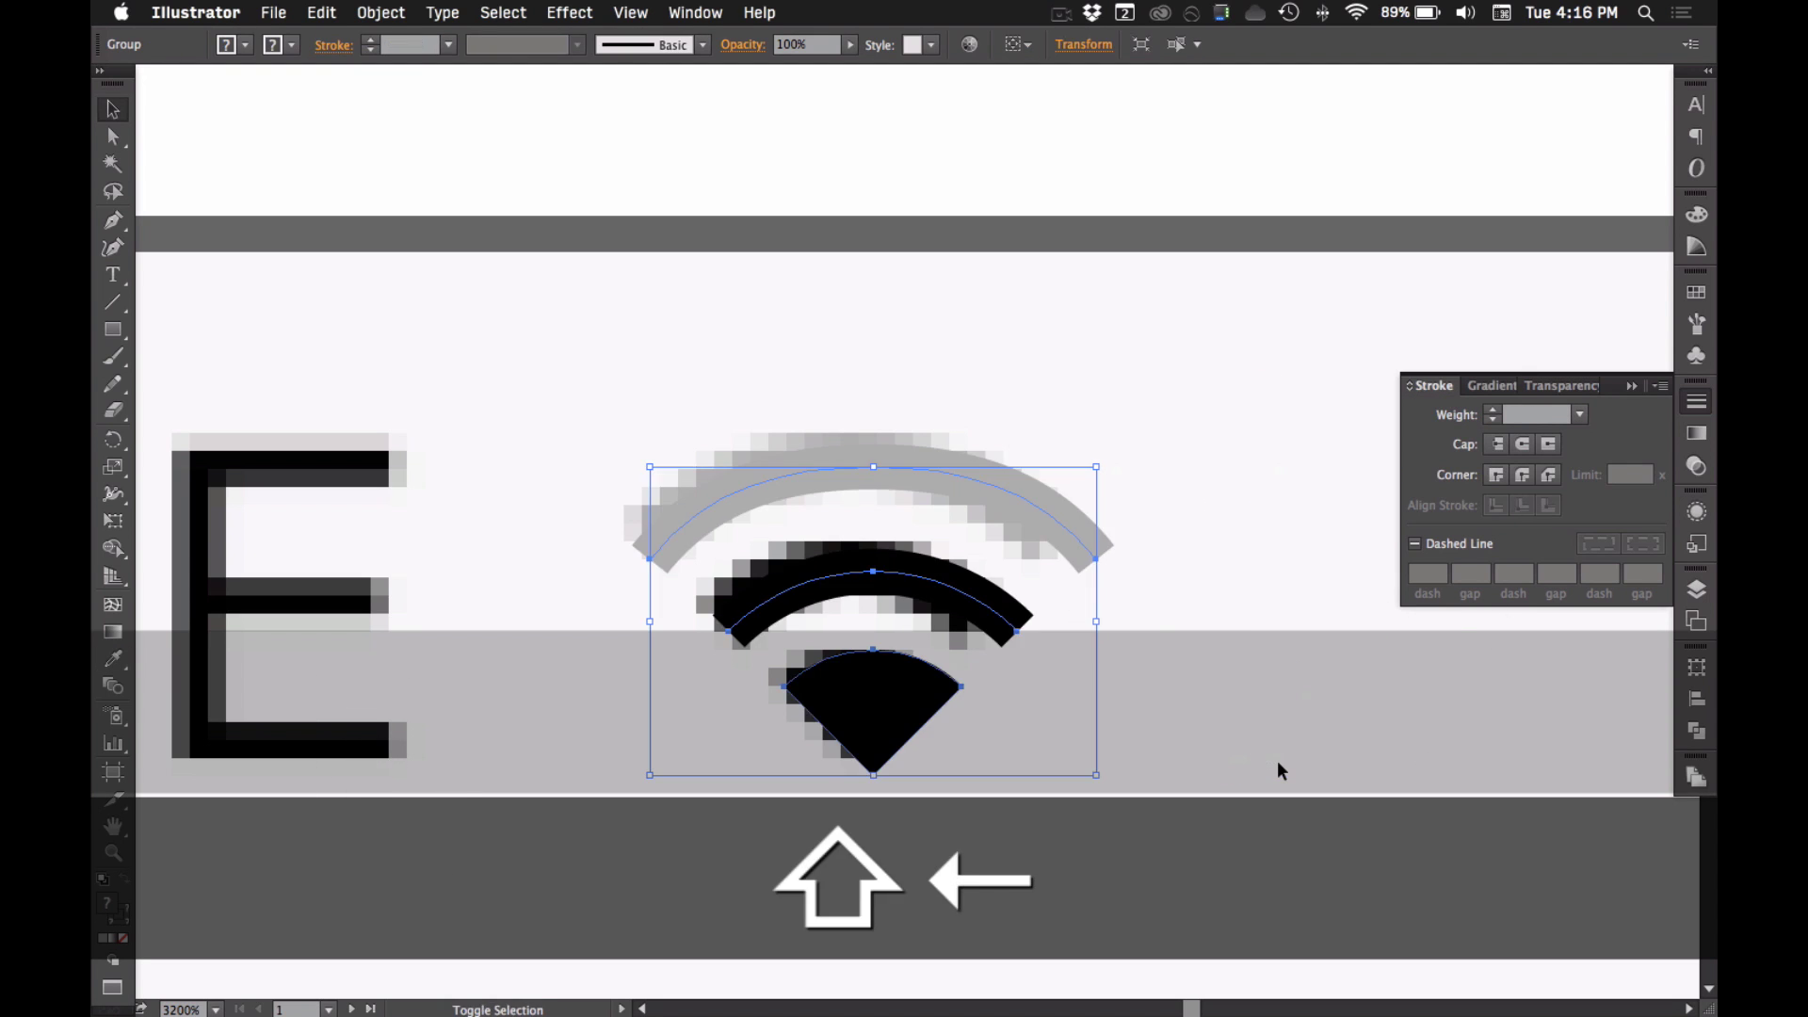
{"action": "left_click_drag", "start_coordinate": [841, 590], "coordinate": [1110, 644]}
{"action": "left_click", "coordinate": [882, 582], "text": "alt+super"}
{"action": "left_click", "coordinate": [874, 571], "text": "alt+super"}
{"action": "left_click", "coordinate": [874, 570], "text": "alt+super"}
{"action": "left_click", "coordinate": [874, 571], "text": "alt+super"}
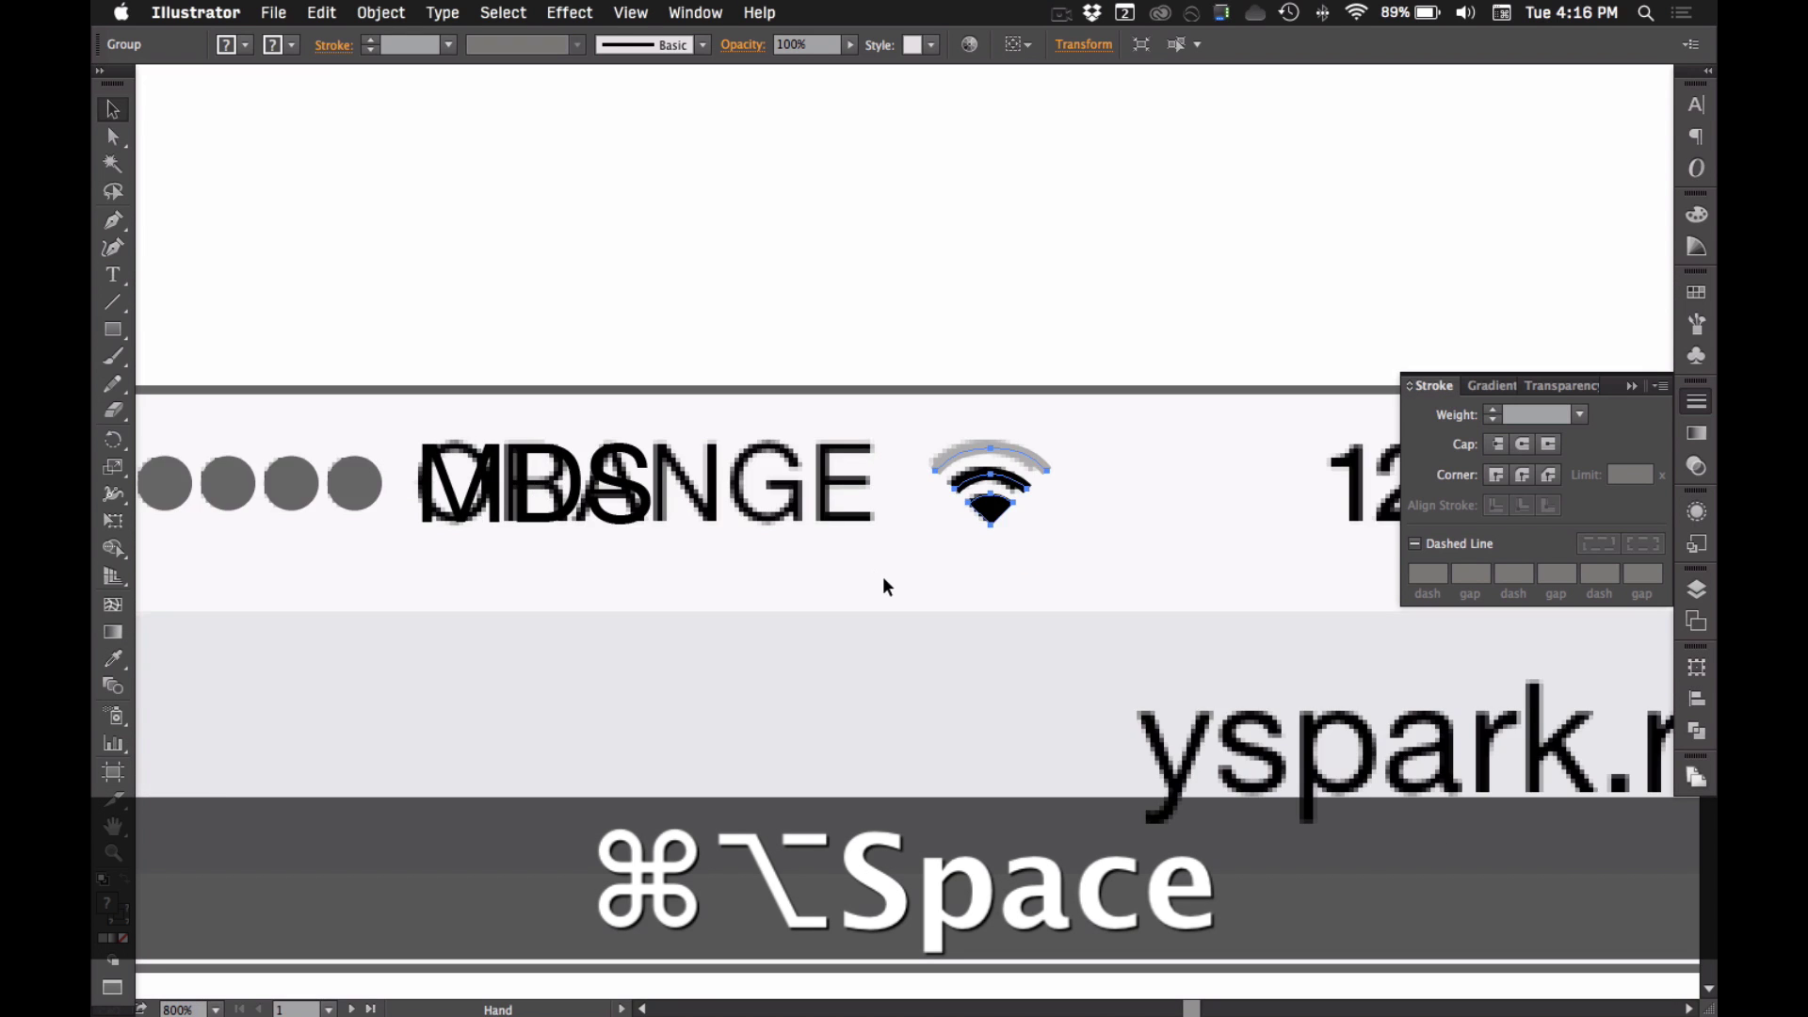
{"action": "left_click_drag", "start_coordinate": [940, 621], "coordinate": [1126, 741]}
{"action": "left_click", "coordinate": [1094, 706]}
{"action": "left_click_drag", "start_coordinate": [1204, 548], "coordinate": [1088, 561]}
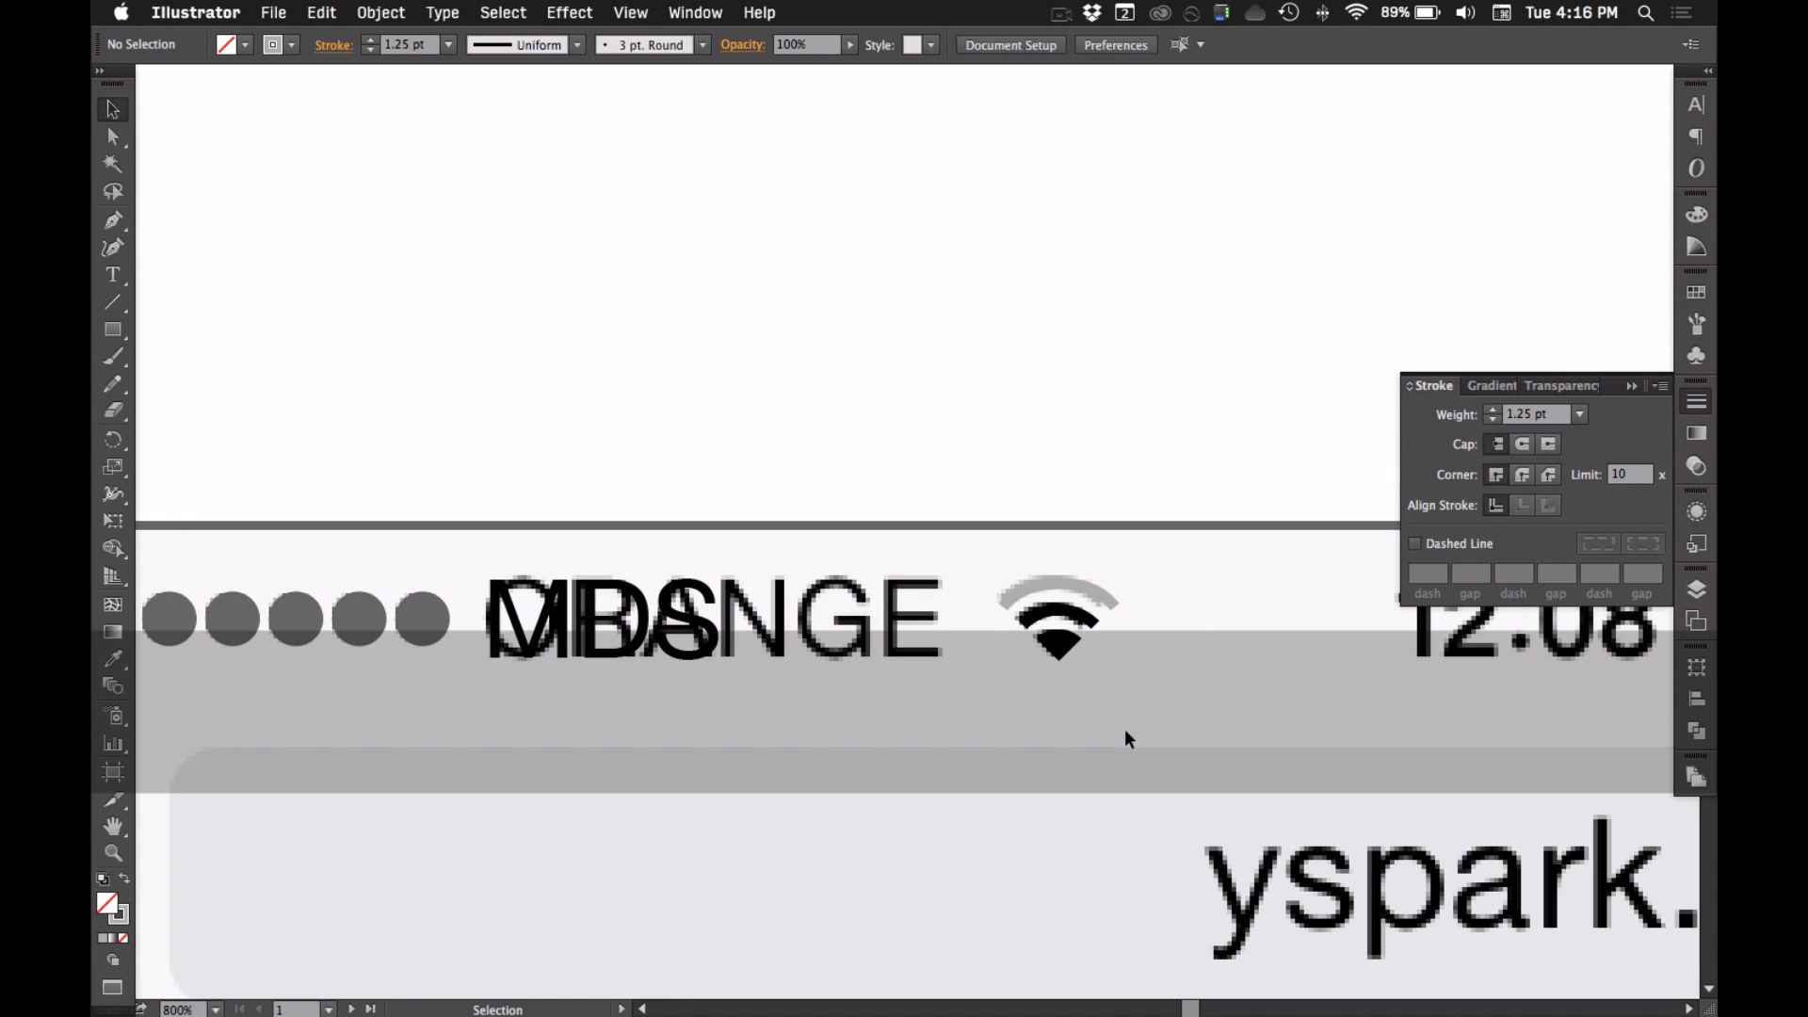
- Unlock the screenshot, reduce its opacity to 20%, and lock it again
{"action": "key", "text": "super+alt+2"}
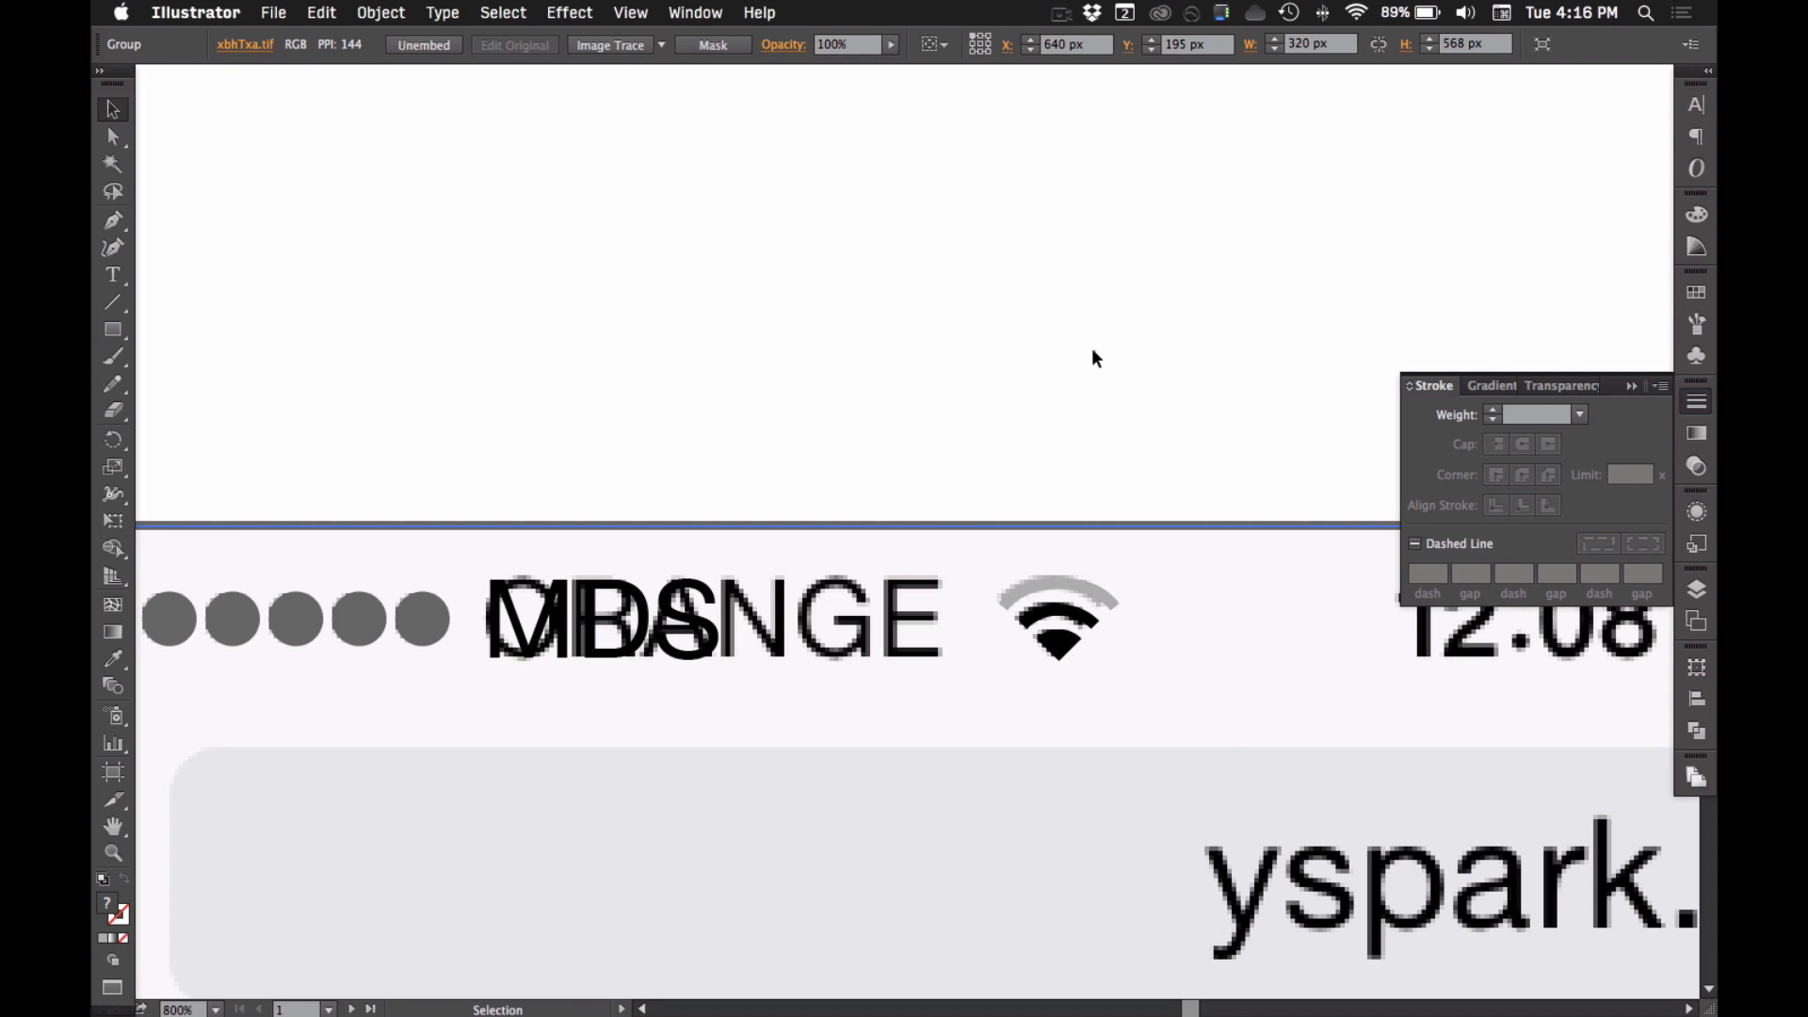
{"action": "left_click", "coordinate": [1697, 467]}
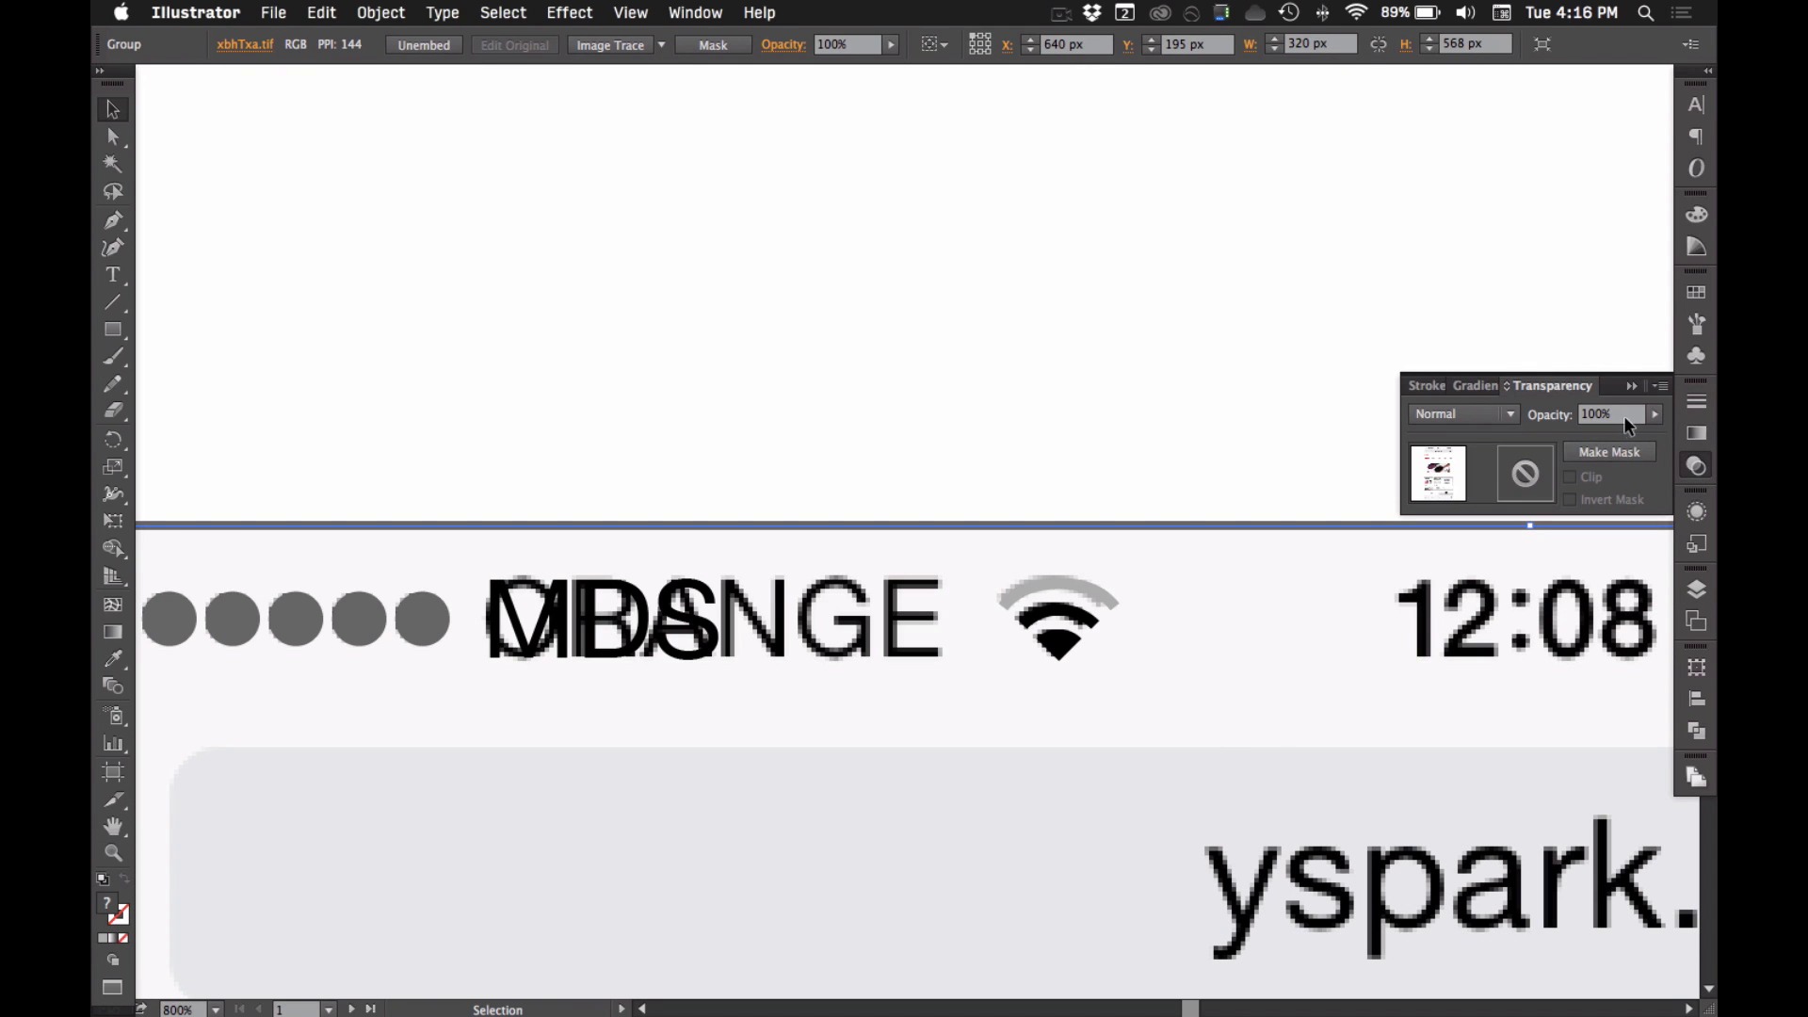
{"action": "left_click", "coordinate": [1622, 415]}
{"action": "key", "text": "shift+Down"}
{"action": "key", "text": "shift+Down"}
{"action": "key", "text": "shift+Down"}
{"action": "key", "text": "shift+Down"}
{"action": "key", "text": "shift+Down"}
{"action": "key", "text": "shift+Down"}
{"action": "key", "text": "shift+Down"}
{"action": "key", "text": "shift+Down"}
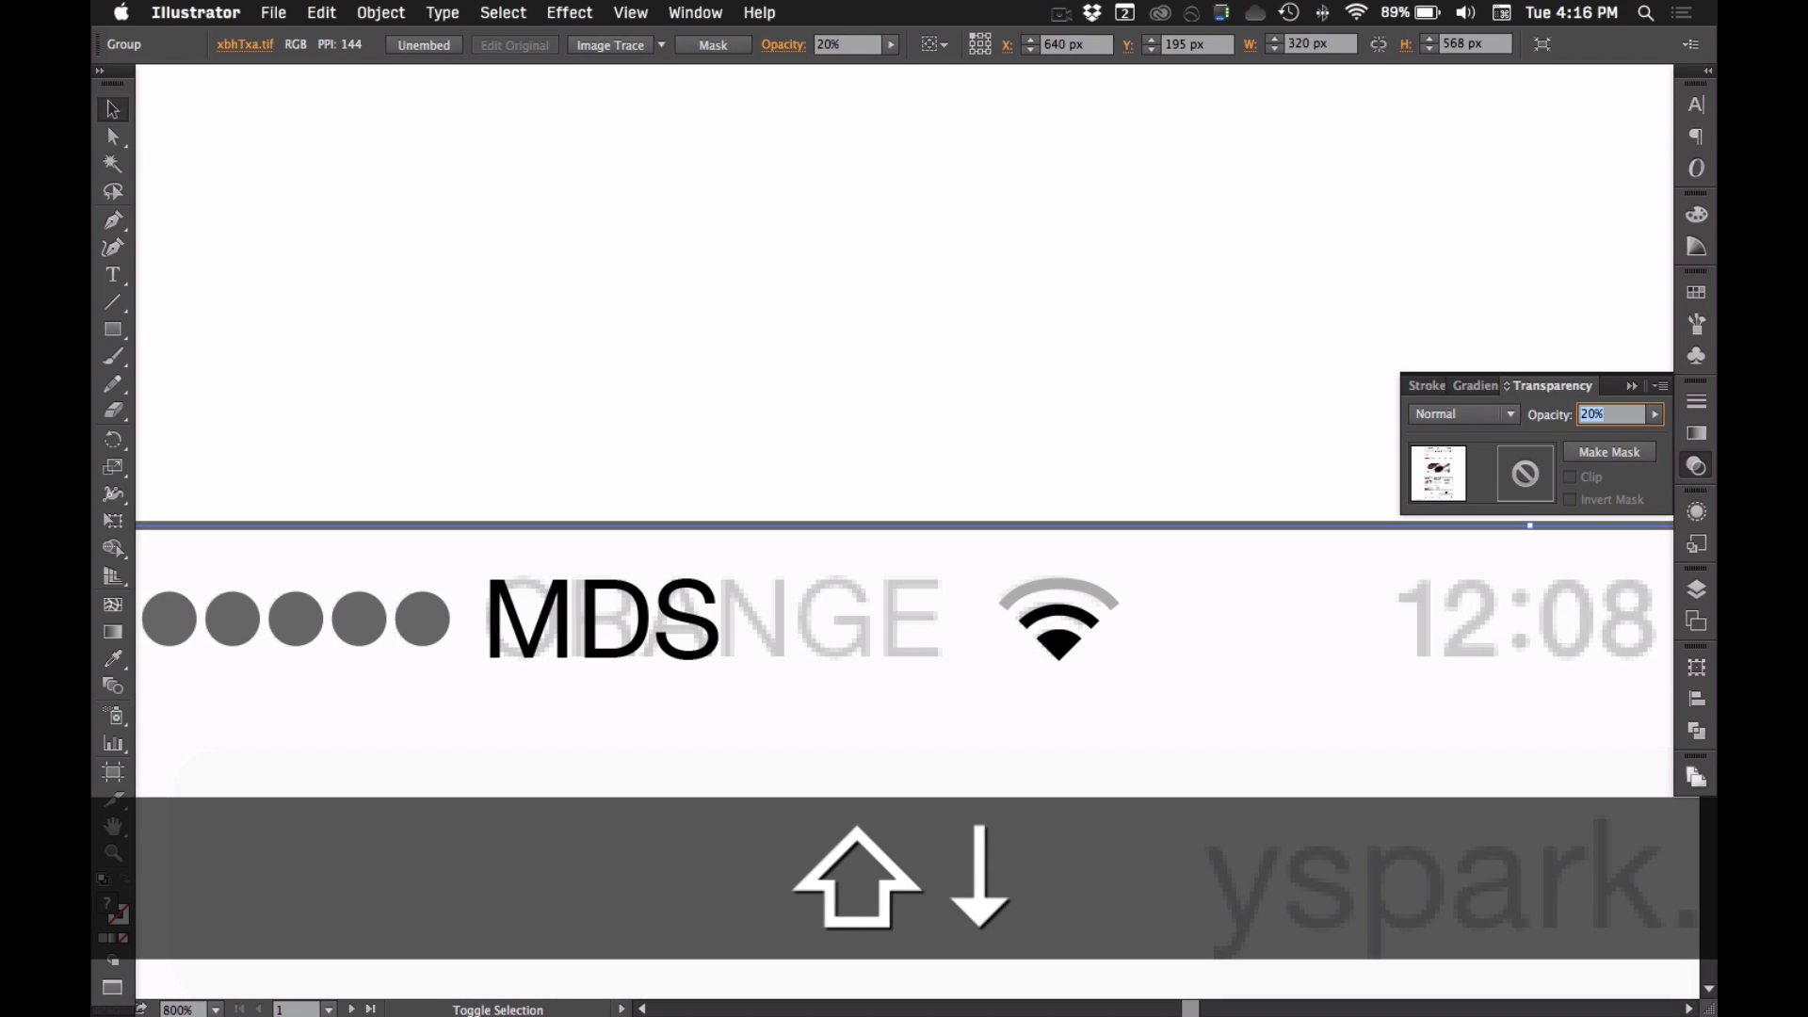
{"action": "key", "text": "super+2"}
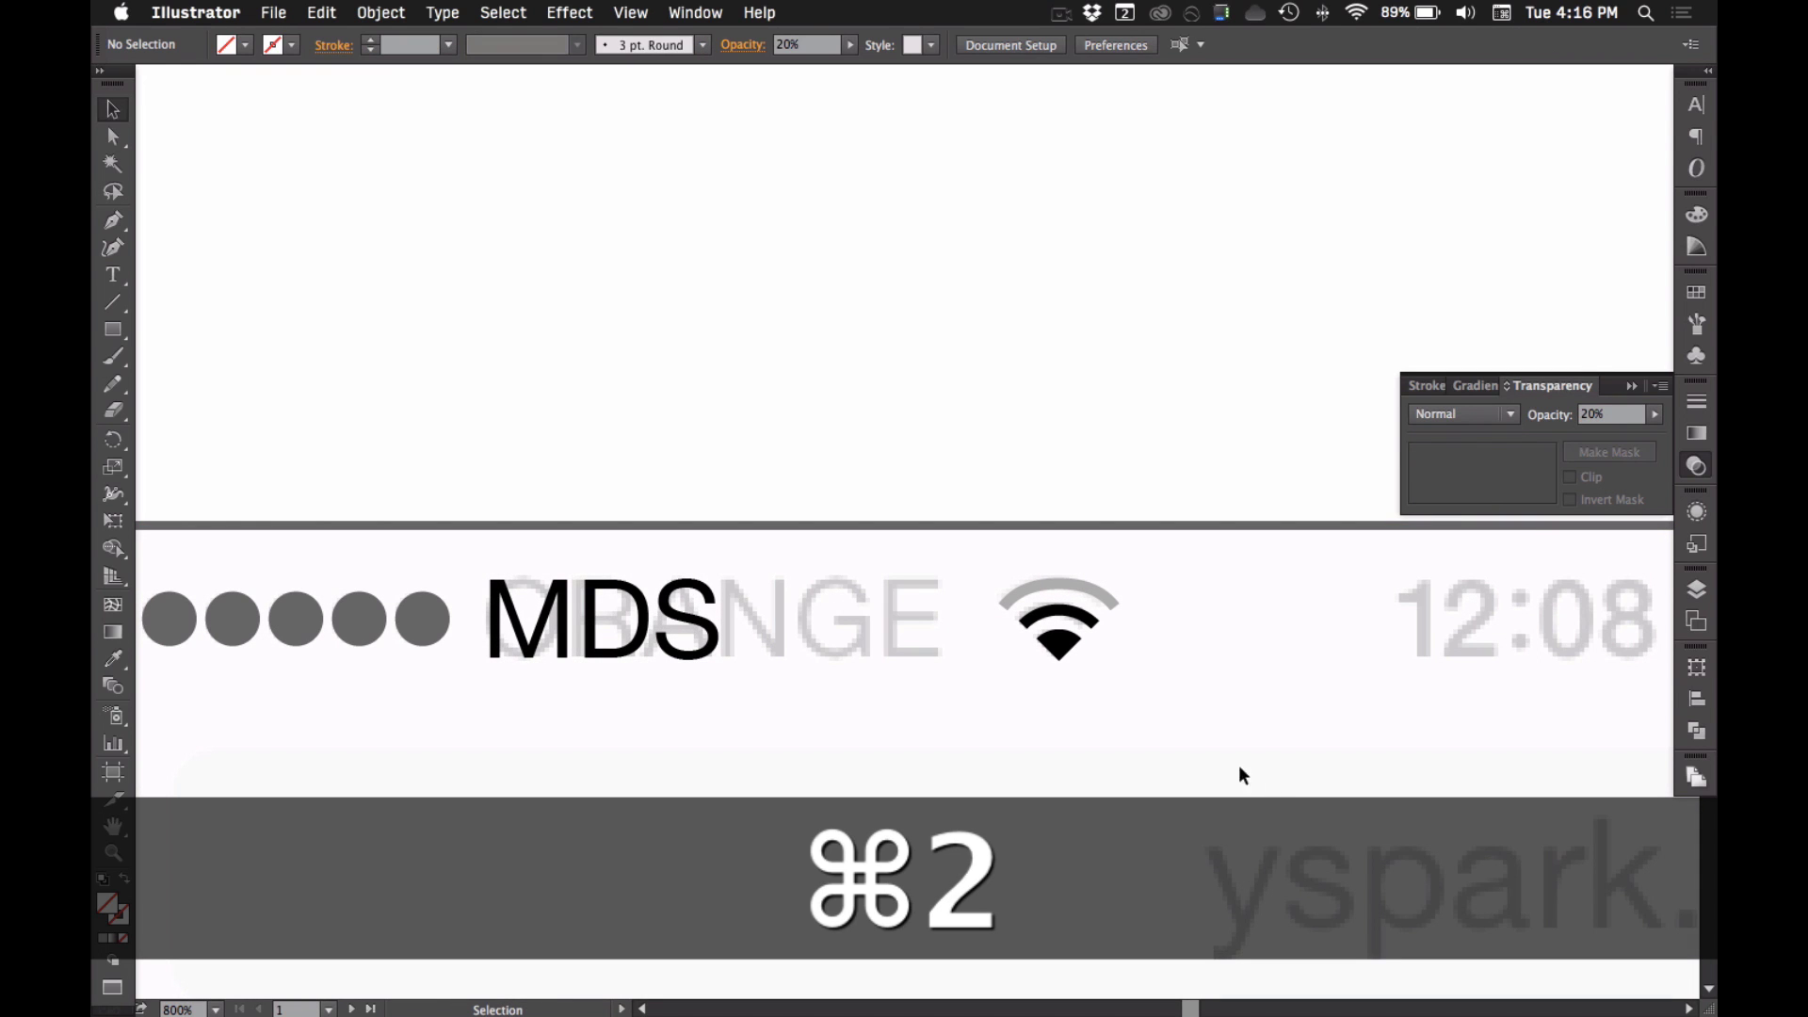
- Move the Wi-Fi icon left until it sits just after the MDS carrier text
{"action": "left_click", "coordinate": [1064, 648]}
{"action": "left_click_drag", "start_coordinate": [1064, 648], "coordinate": [855, 646]}
{"action": "left_click", "coordinate": [1134, 702]}
{"action": "scroll", "coordinate": [1134, 702], "scroll_direction": "right", "scroll_amount": 5}
- Left-align the MDS carrier text and shift it back to start just after the signal dots
{"action": "left_click", "coordinate": [361, 631]}
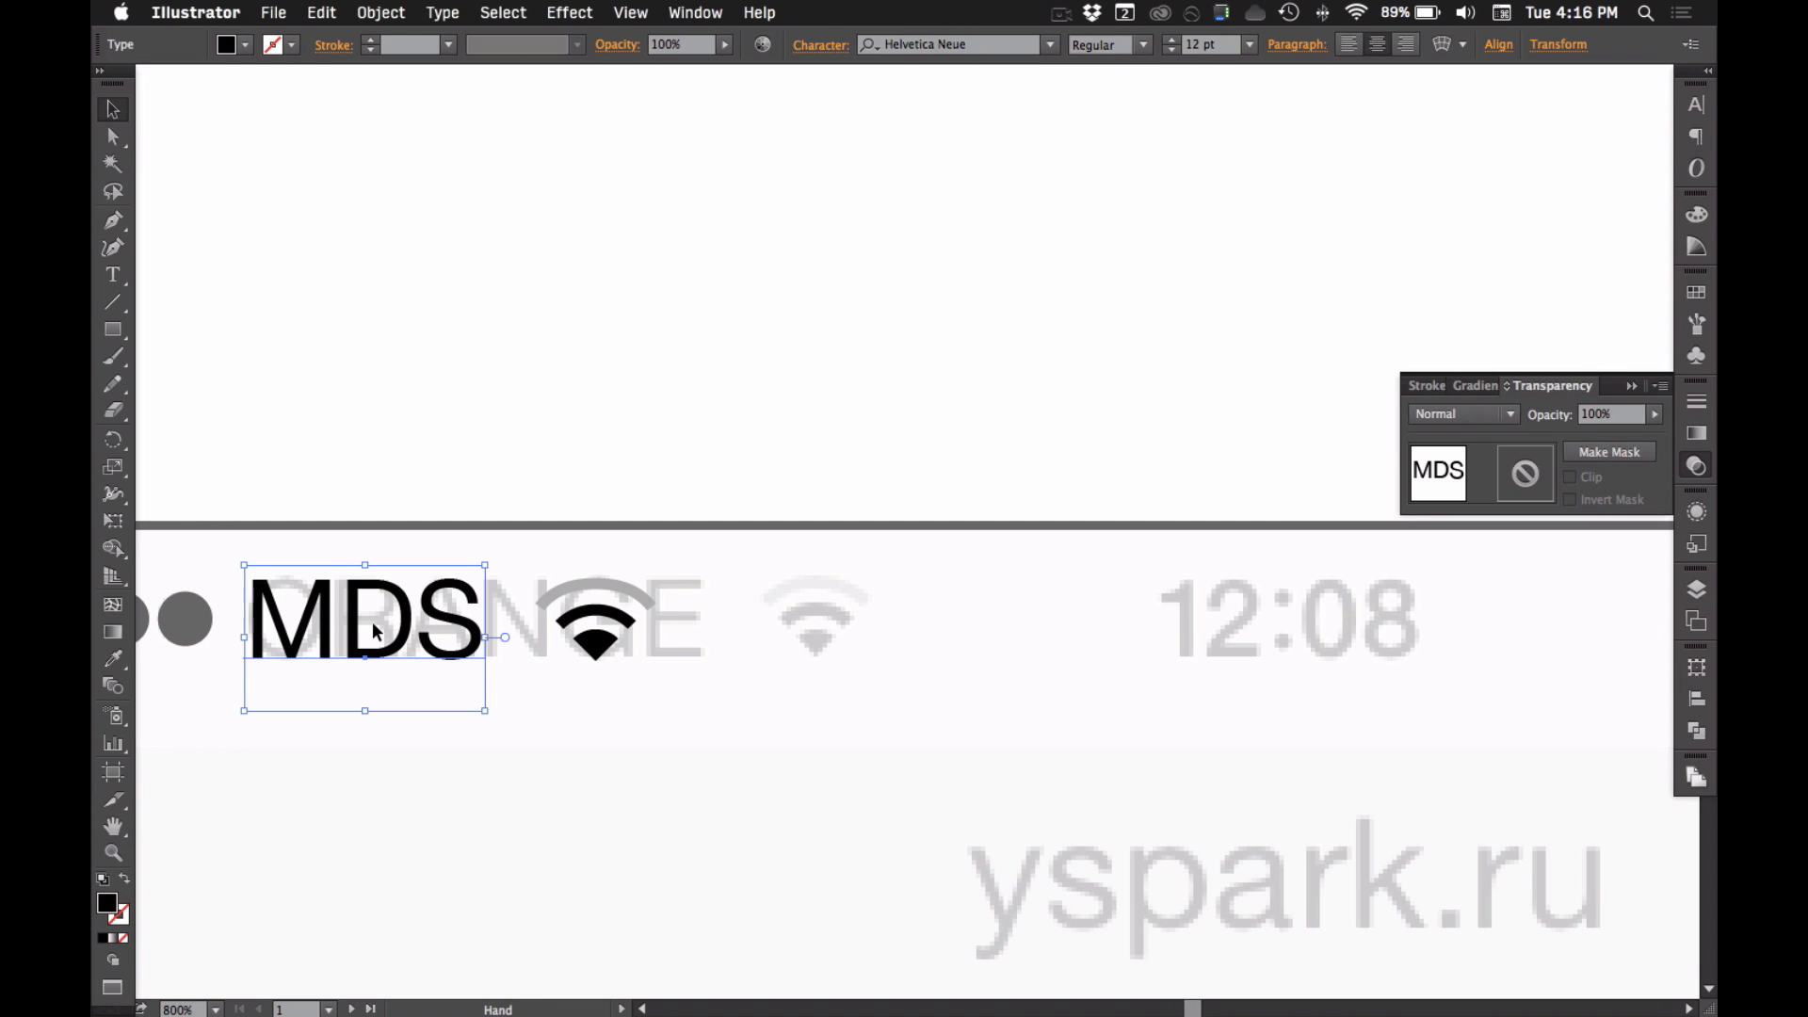
{"action": "scroll", "coordinate": [371, 621], "scroll_direction": "left", "scroll_amount": 10}
{"action": "key", "text": "super+space"}
{"action": "left_click_drag", "start_coordinate": [618, 544], "coordinate": [1093, 789]}
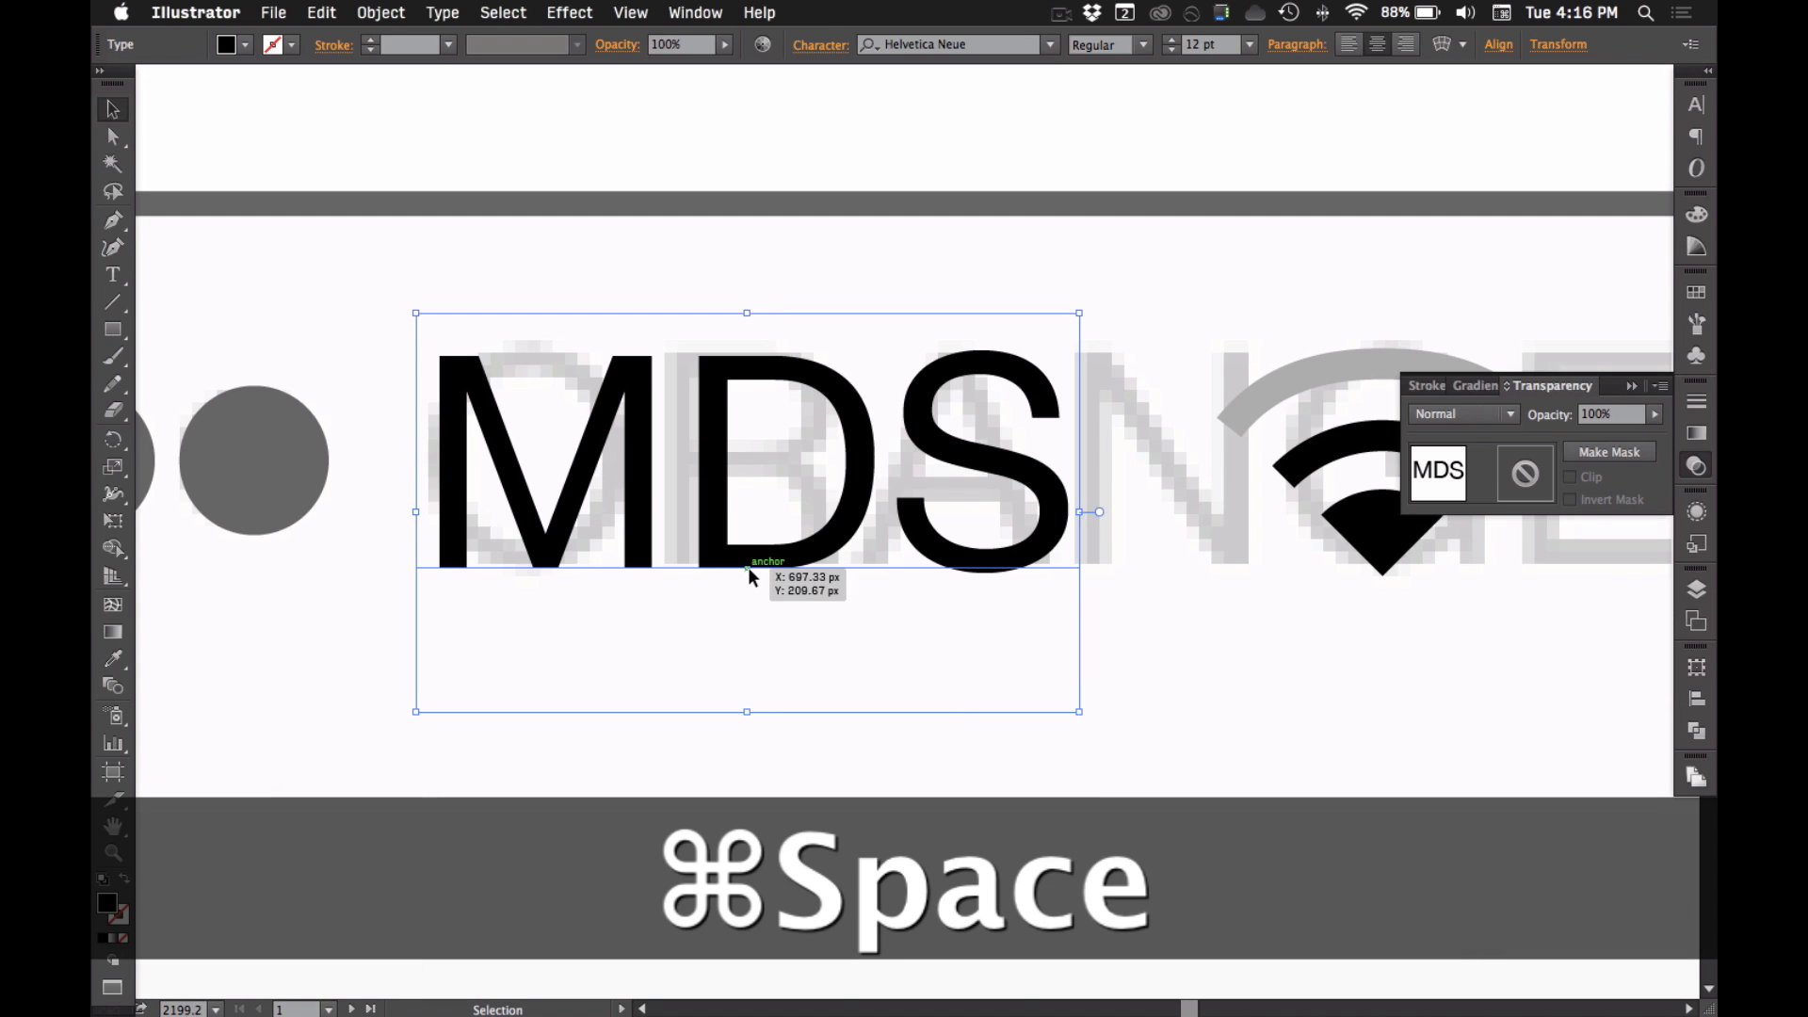
{"action": "key", "text": "super+alt+space"}
{"action": "left_click", "coordinate": [882, 683], "text": "alt+super"}
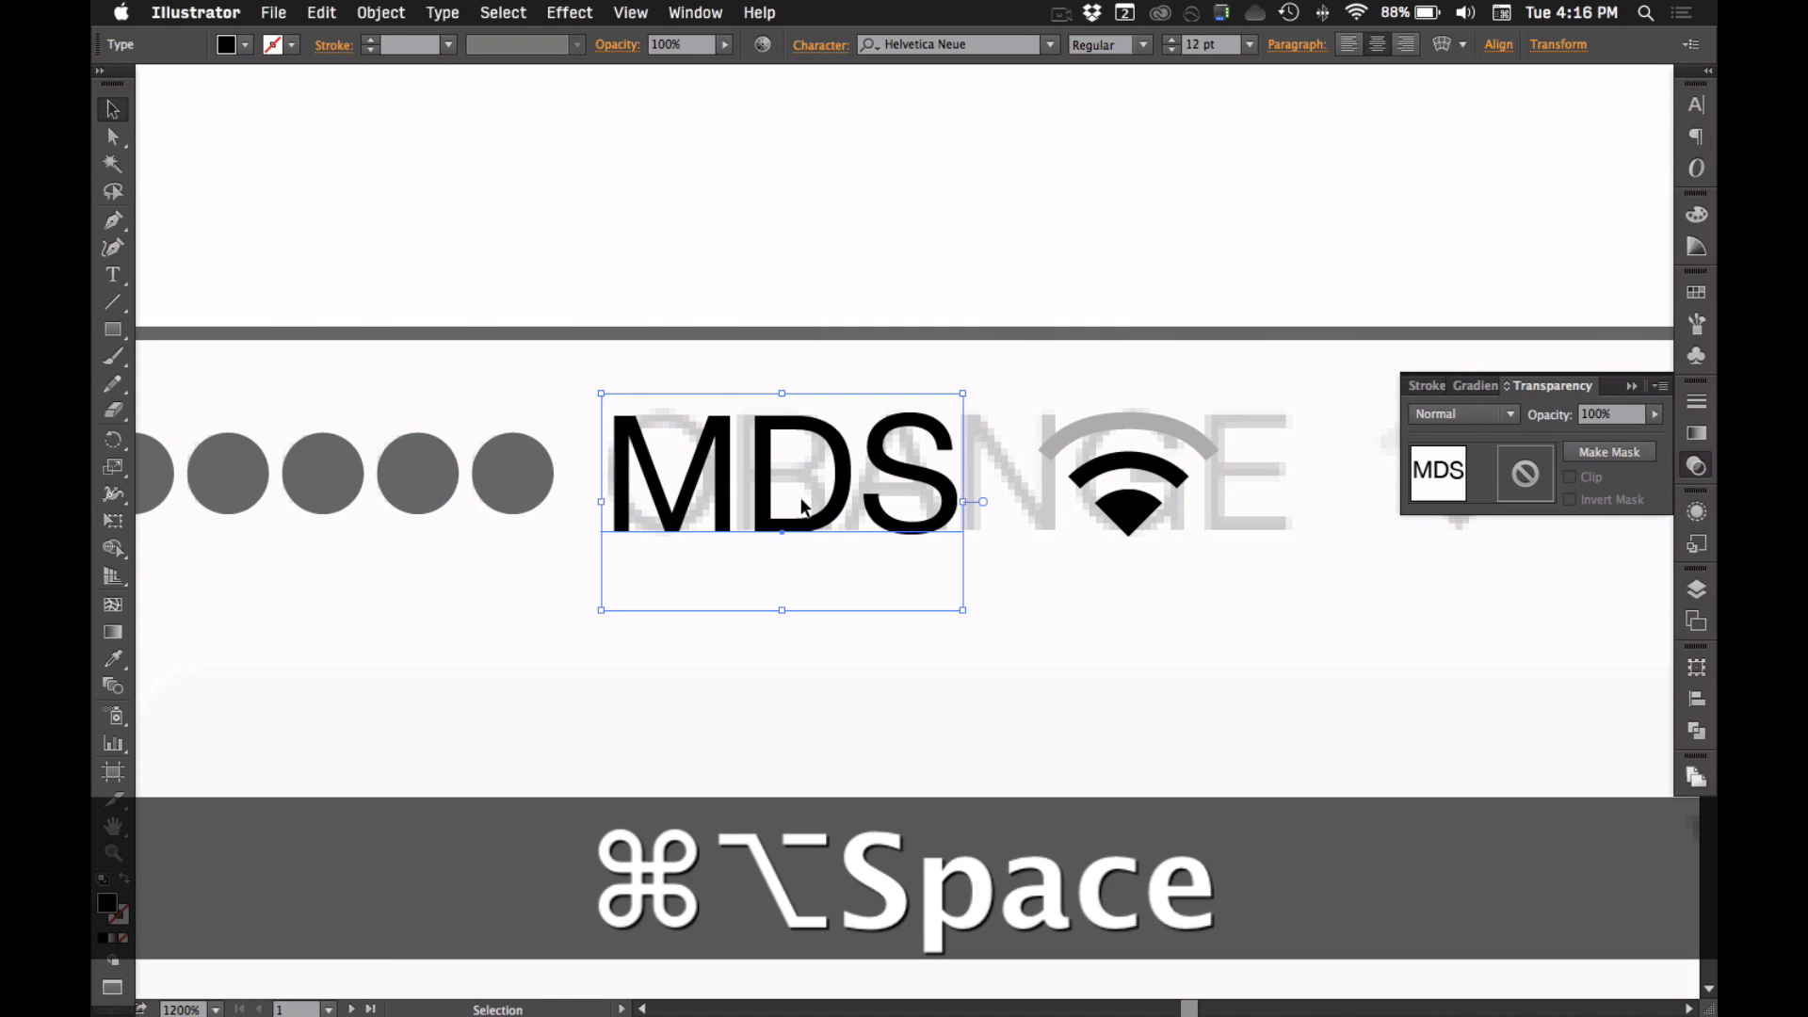
{"action": "key", "text": "super+shift+l"}
{"action": "left_click_drag", "start_coordinate": [882, 485], "coordinate": [697, 485]}
- Move the Wi-Fi icon right, back over the screenshot's faded Wi-Fi icon
{"action": "left_click", "coordinate": [962, 613]}
{"action": "key", "text": "super+space"}
{"action": "left_click", "coordinate": [962, 613], "text": "alt+super"}
{"action": "left_click_drag", "start_coordinate": [962, 613], "coordinate": [862, 779]}
{"action": "left_click_drag", "start_coordinate": [921, 644], "coordinate": [1139, 646]}
{"action": "left_click", "coordinate": [722, 677]}
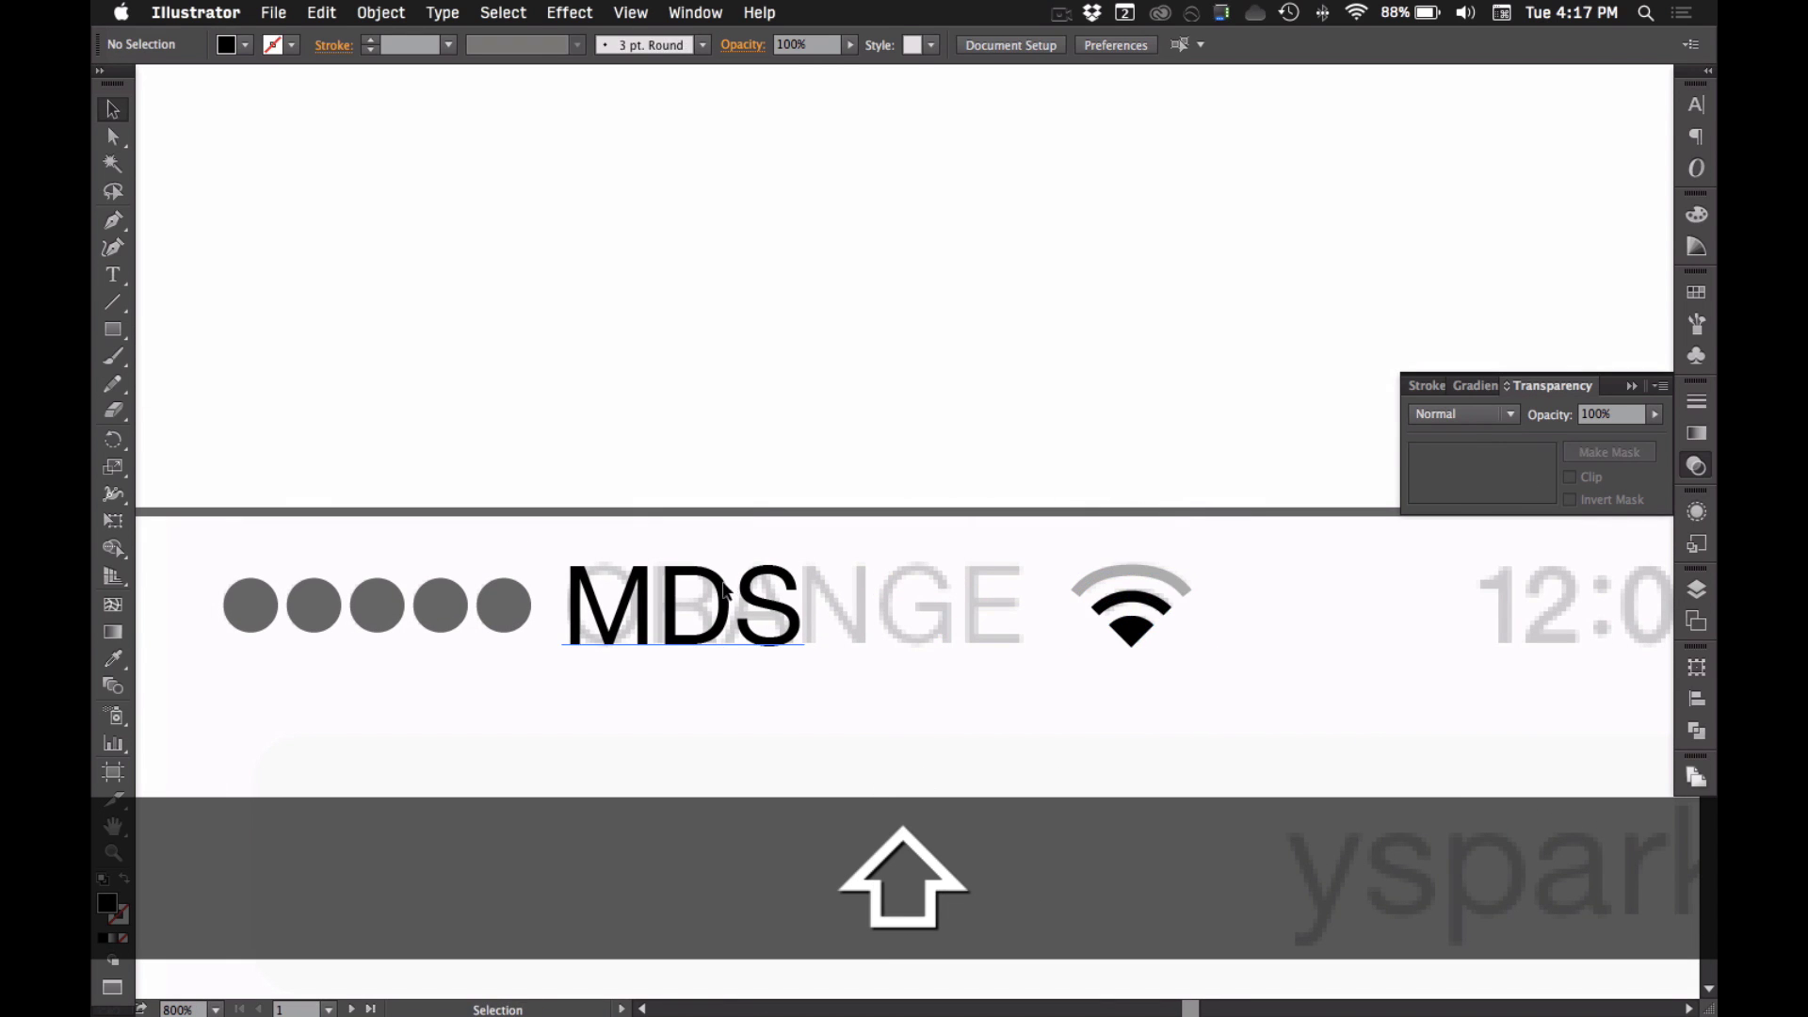
- Replace the MDS carrier text with ORANGE
{"action": "key", "text": "t"}
{"action": "left_click", "coordinate": [722, 591]}
{"action": "double_click", "coordinate": [722, 591]}
{"action": "type", "text": "ora"}
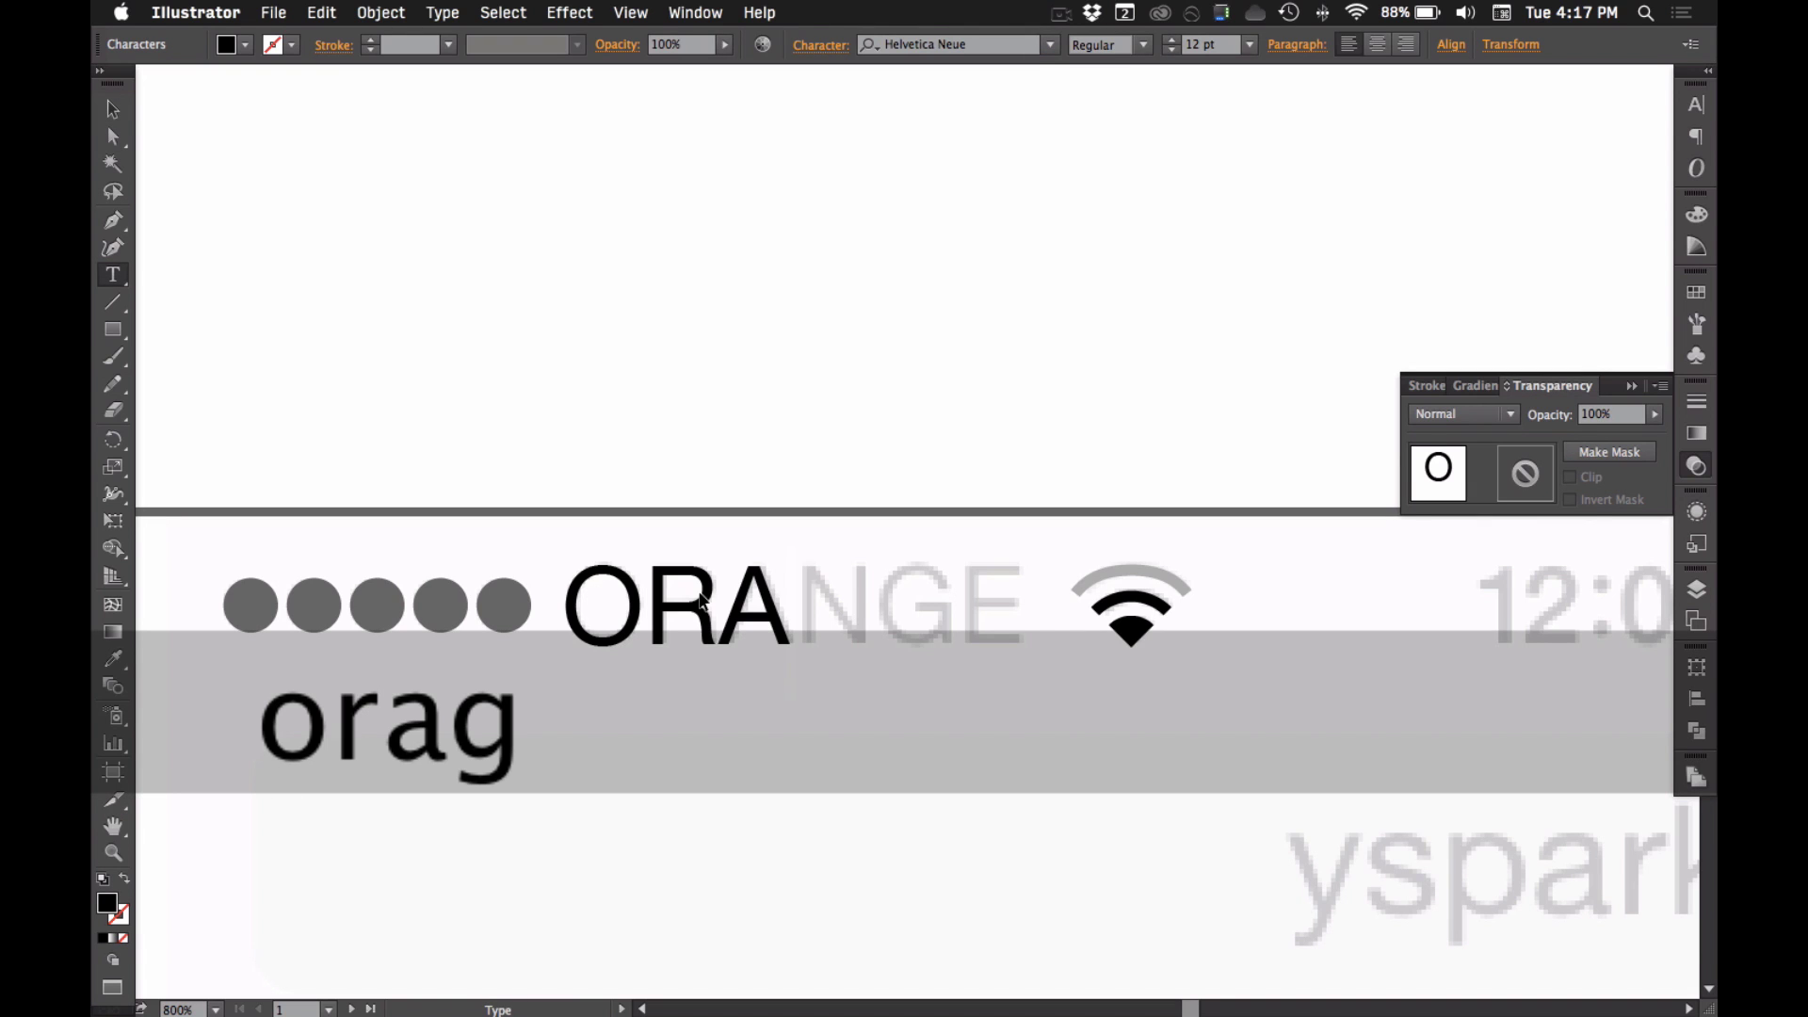
{"action": "type", "text": "gne"}
{"action": "key", "text": "shift+Left"}
{"action": "key", "text": "shift+Left"}
{"action": "key", "text": "shift+Left"}
{"action": "type", "text": "nge"}
{"action": "left_click", "coordinate": [1017, 536], "text": "super"}
{"action": "key", "text": "v"}
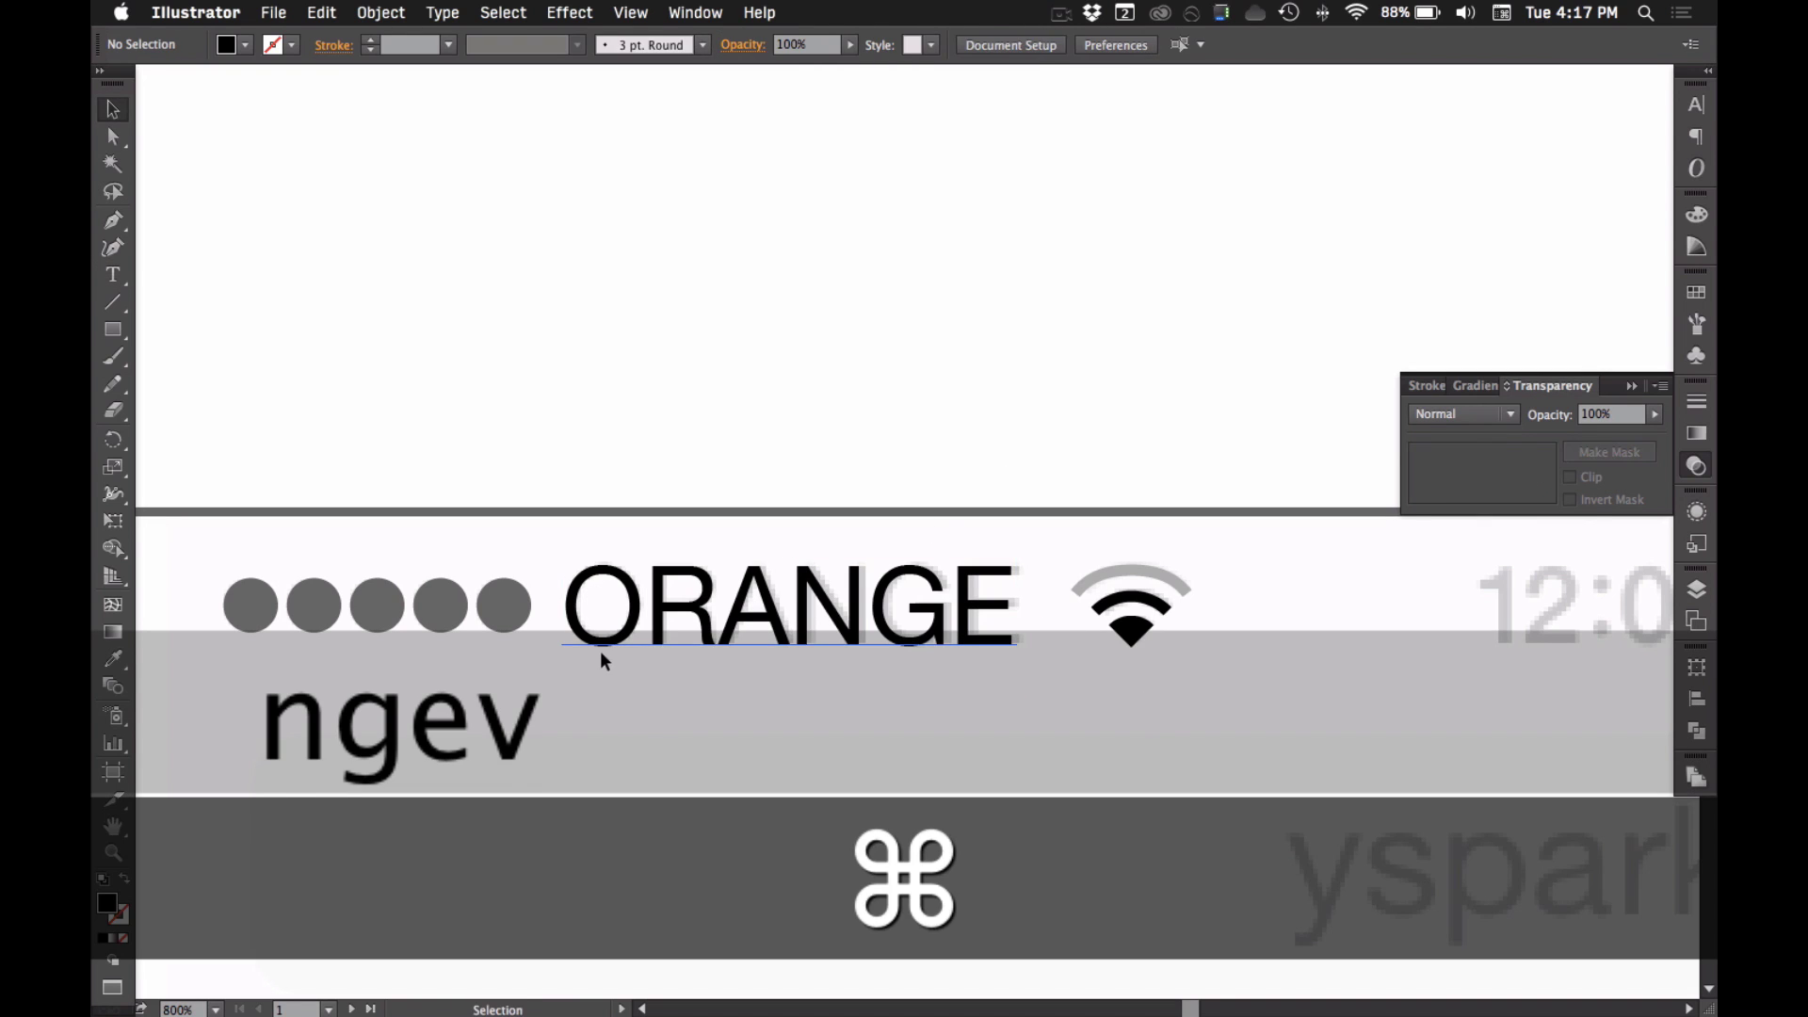
- Try AT&T as the carrier name in place of ORANGE and clear the text
{"action": "double_click", "coordinate": [802, 619]}
{"action": "type", "text": "A"}
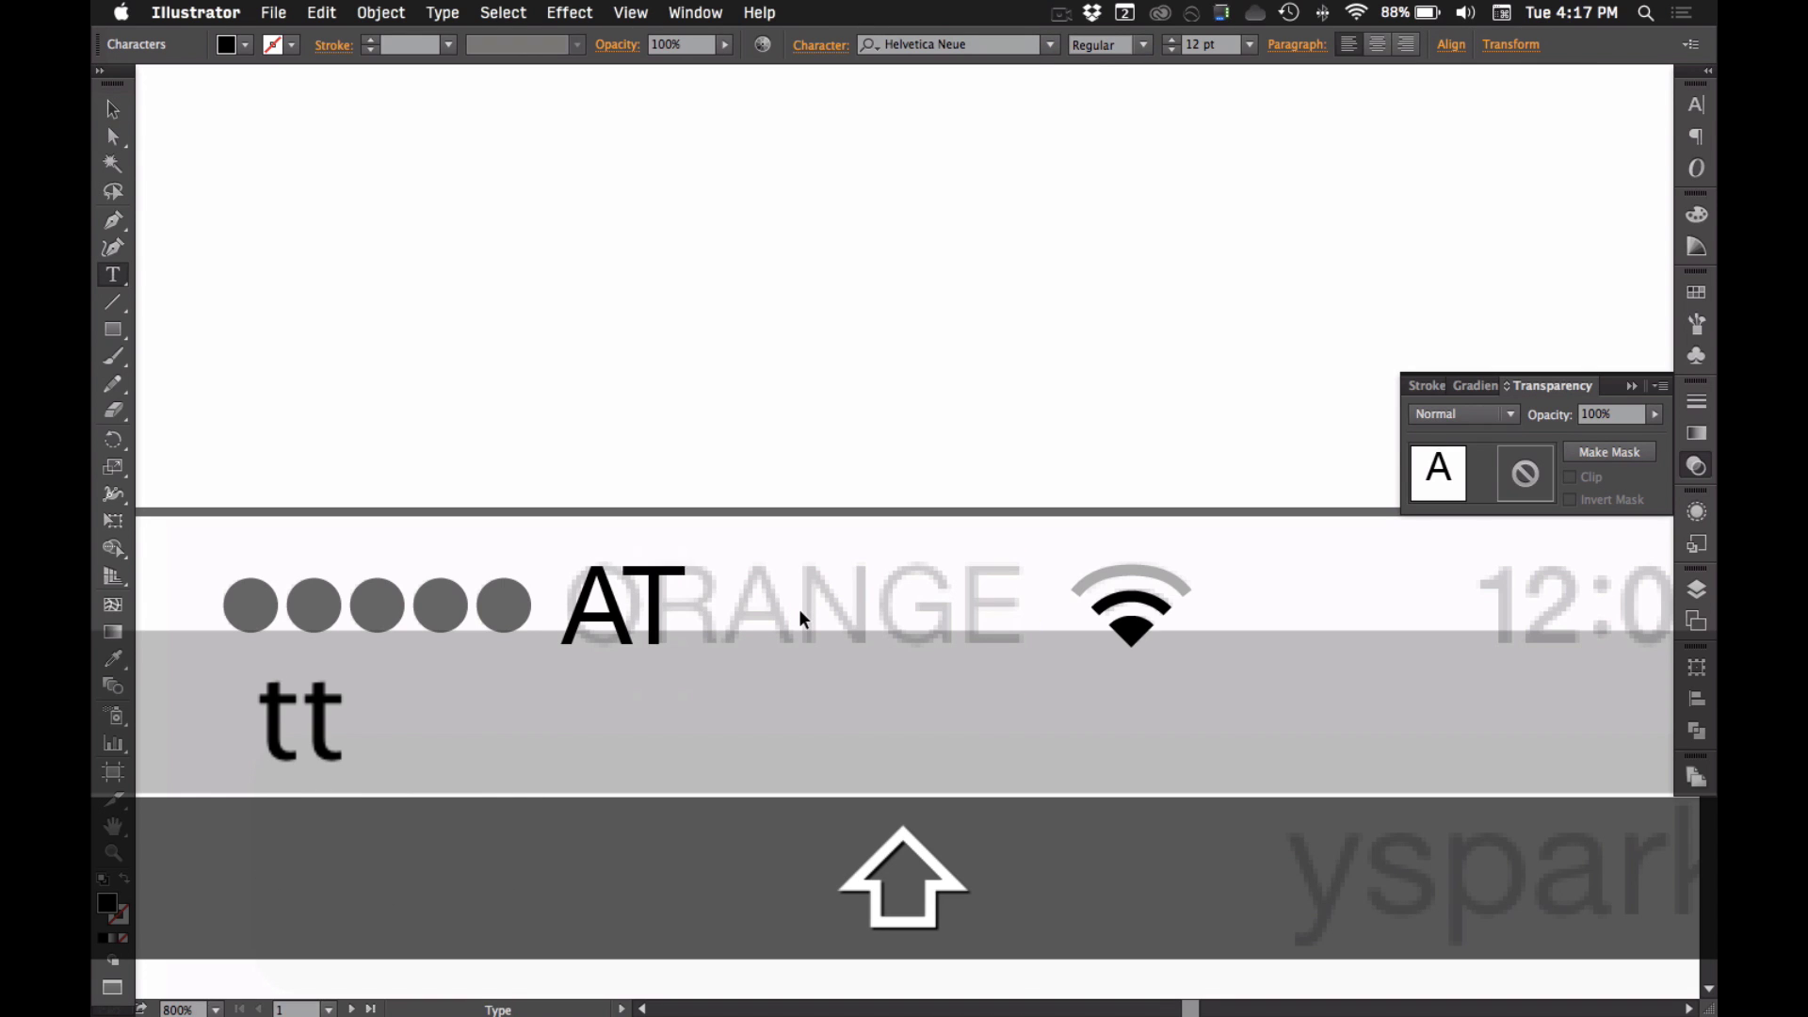
{"action": "type", "text": "T"}
{"action": "key", "text": "BackSpace"}
{"action": "type", "text": "7T"}
{"action": "key", "text": "BackSpace"}
{"action": "key", "text": "BackSpace"}
{"action": "type", "text": "&T"}
{"action": "key", "text": "BackSpace"}
{"action": "key", "text": "BackSpace"}
{"action": "key", "text": "BackSpace"}
{"action": "key", "text": "BackSpace"}
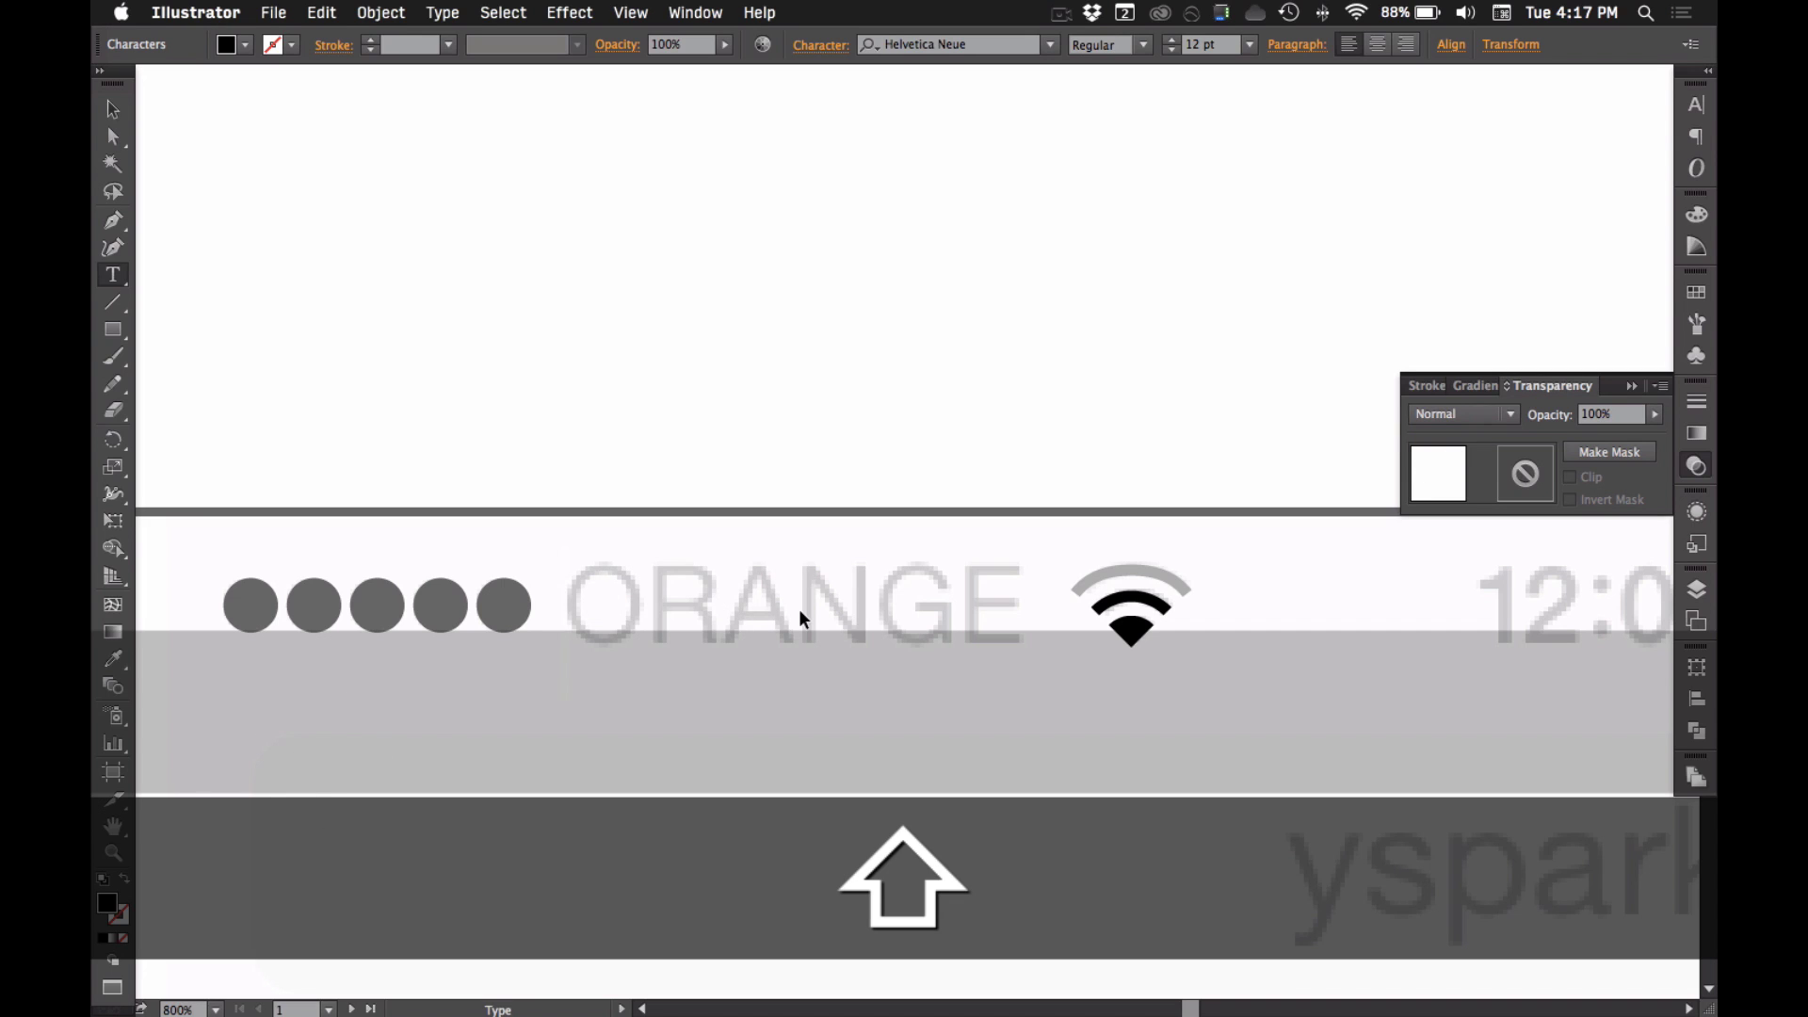
- Enter MDS as the carrier name, centre-align it and shift it right to start after the signal dots
{"action": "type", "text": "MDS"}
{"action": "key", "text": "BackSpace"}
{"action": "key", "text": "BackSpace"}
{"action": "key", "text": "BackSpace"}
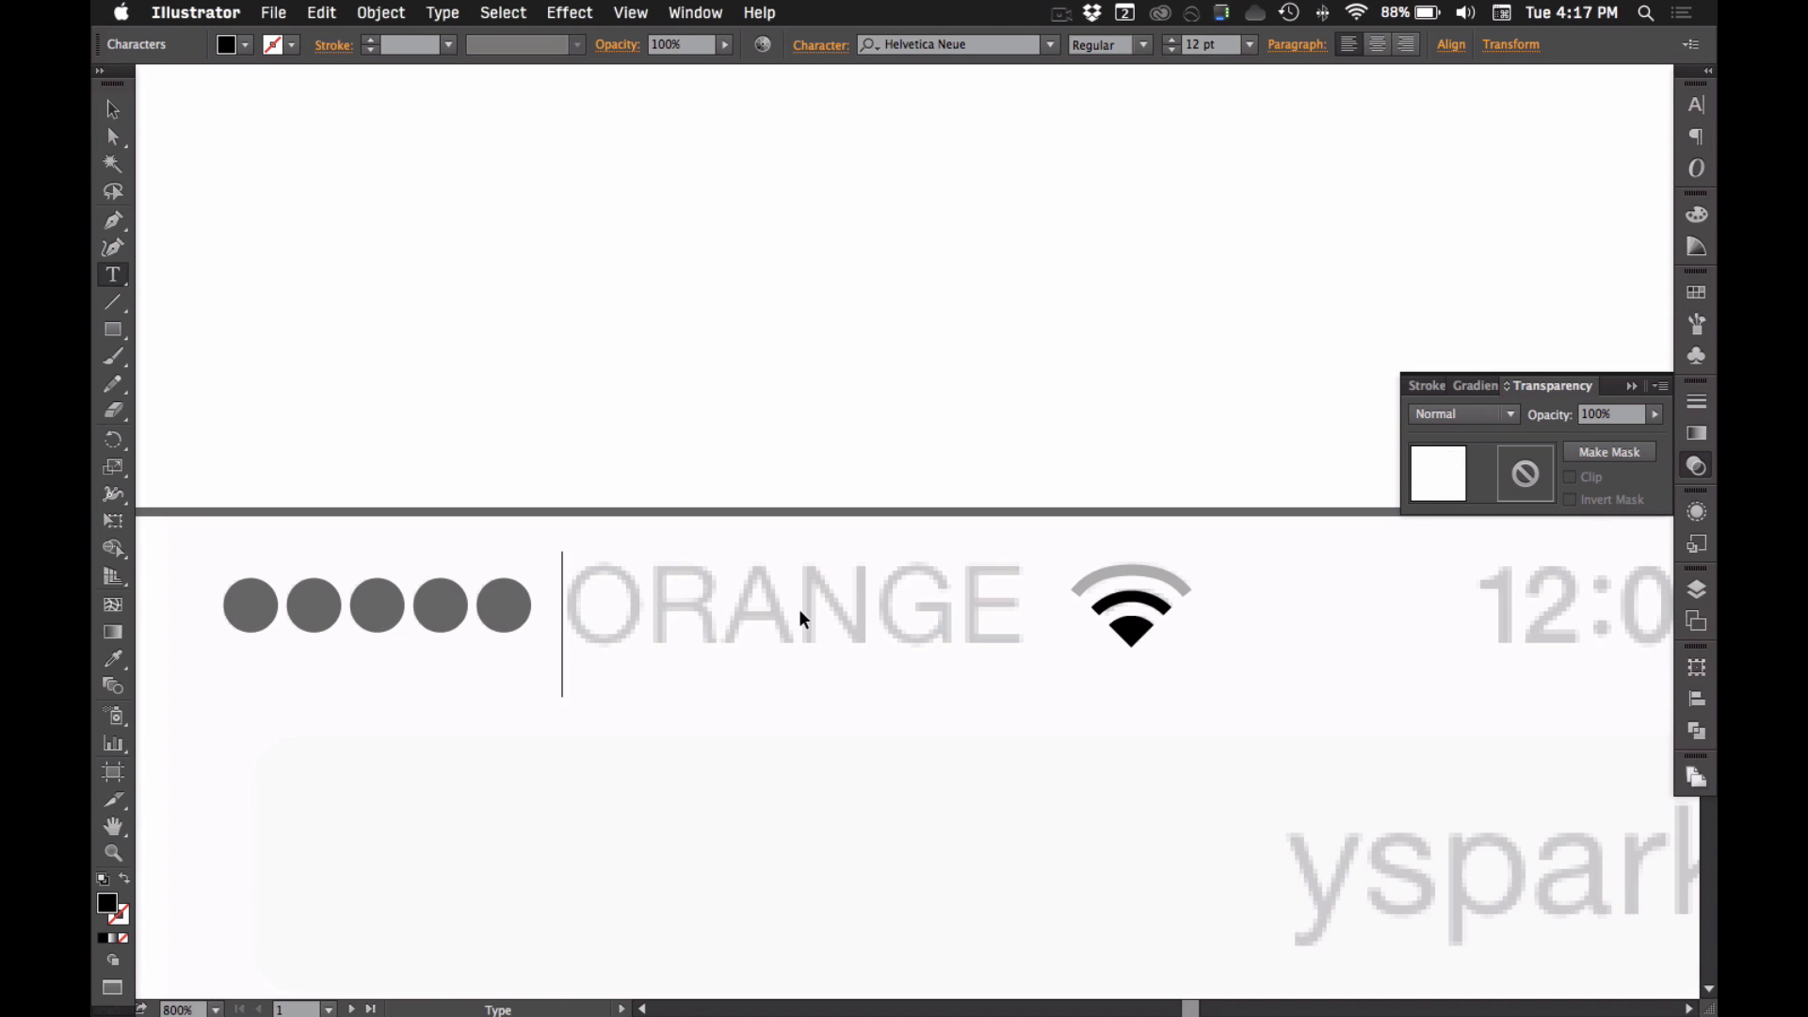
{"action": "type", "text": "MDS"}
{"action": "key", "text": "super+a"}
{"action": "key", "text": "super+shift+c"}
{"action": "left_click", "coordinate": [810, 687], "text": "super"}
{"action": "key", "text": "v"}
{"action": "left_click_drag", "start_coordinate": [639, 620], "coordinate": [763, 621]}
- Change the carrier text to VERIZON, left-align it and move it back beside the signal dots
{"action": "triple_click", "coordinate": [718, 623]}
{"action": "type", "text": "VERIZON"}
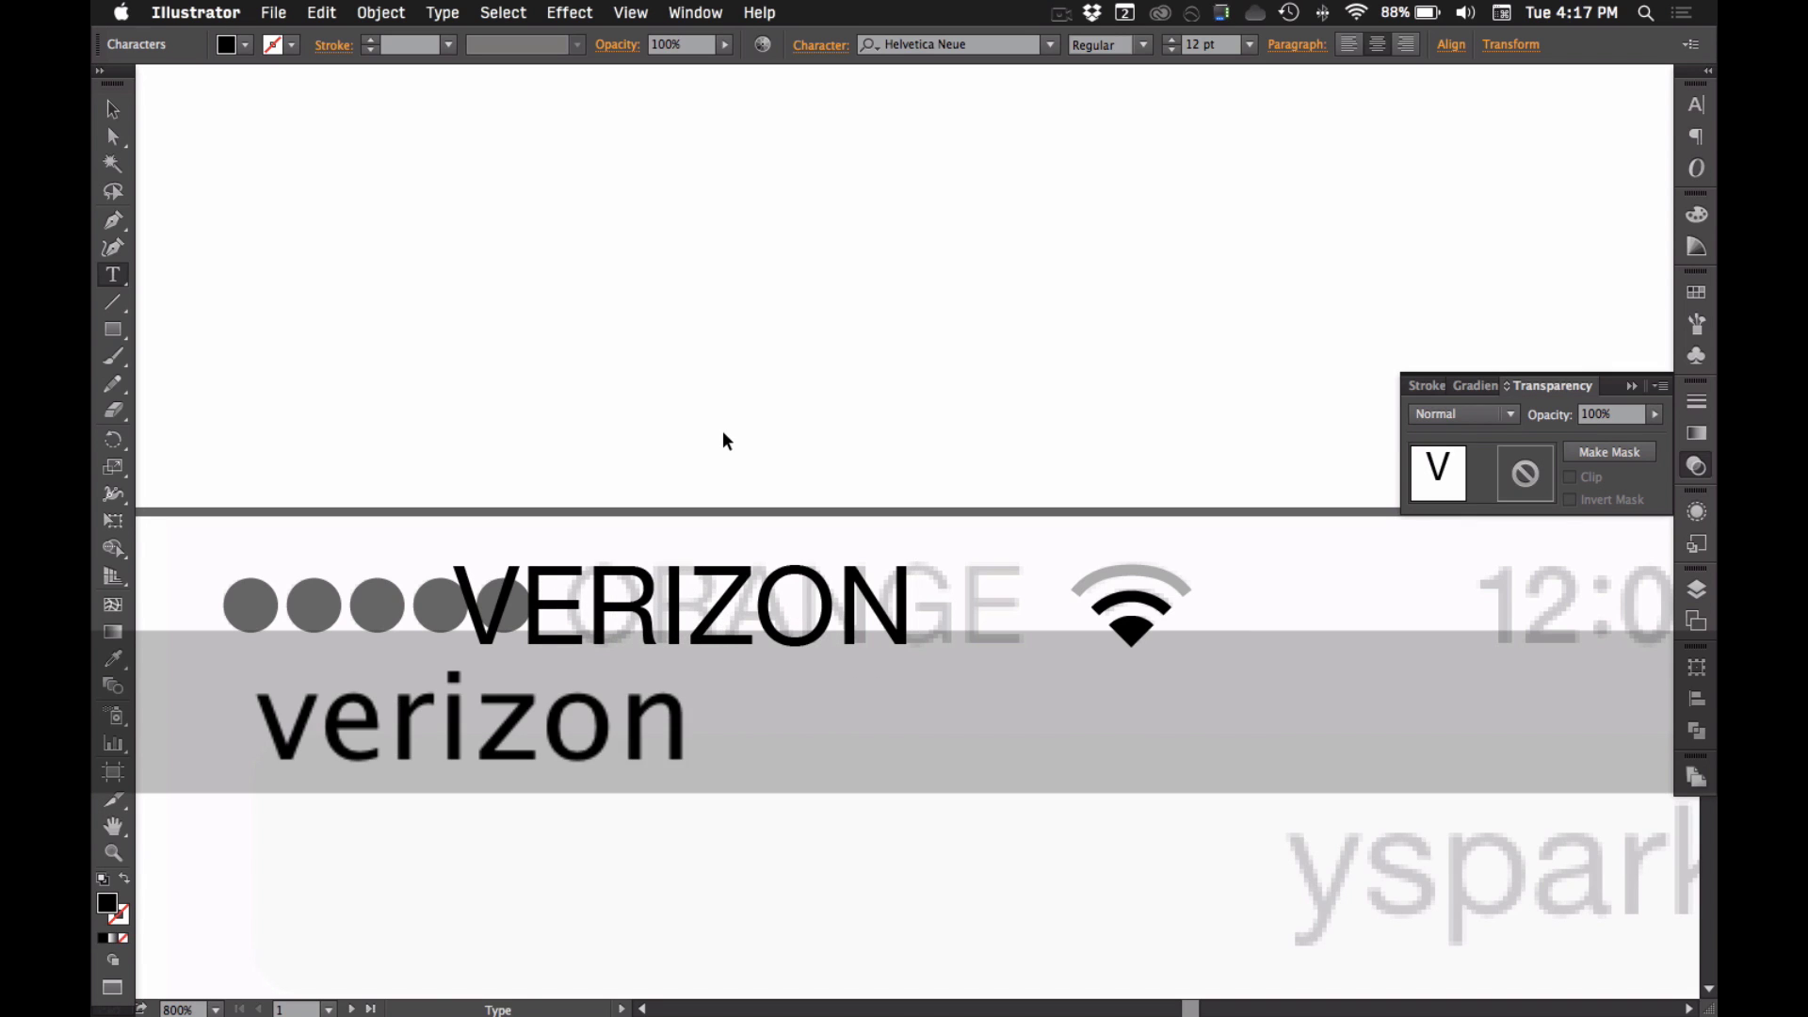
{"action": "key", "text": "super+a"}
{"action": "key", "text": "super+shift+l"}
{"action": "key", "text": "Escape"}
{"action": "key", "text": "v"}
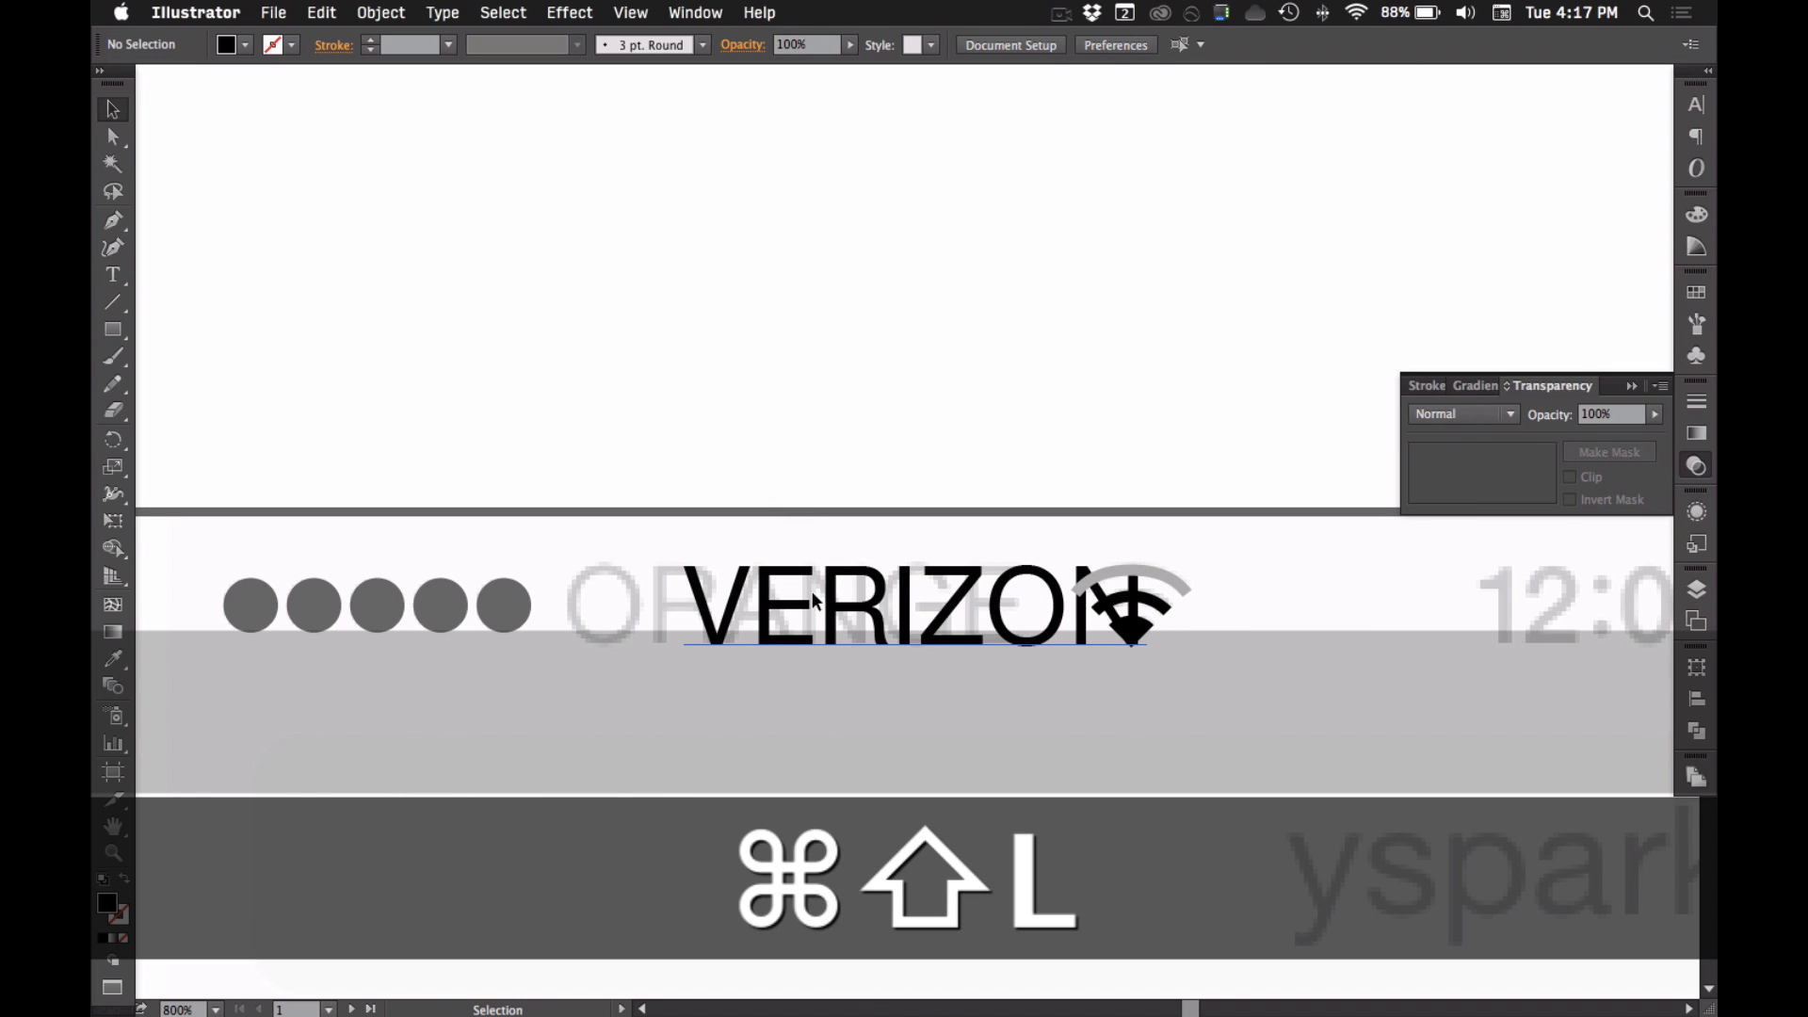
{"action": "left_click_drag", "start_coordinate": [812, 602], "coordinate": [672, 604]}
- Test centre and right alignment on the VERIZON text and return it to left alignment
{"action": "key", "text": "t"}
{"action": "double_click", "coordinate": [722, 594]}
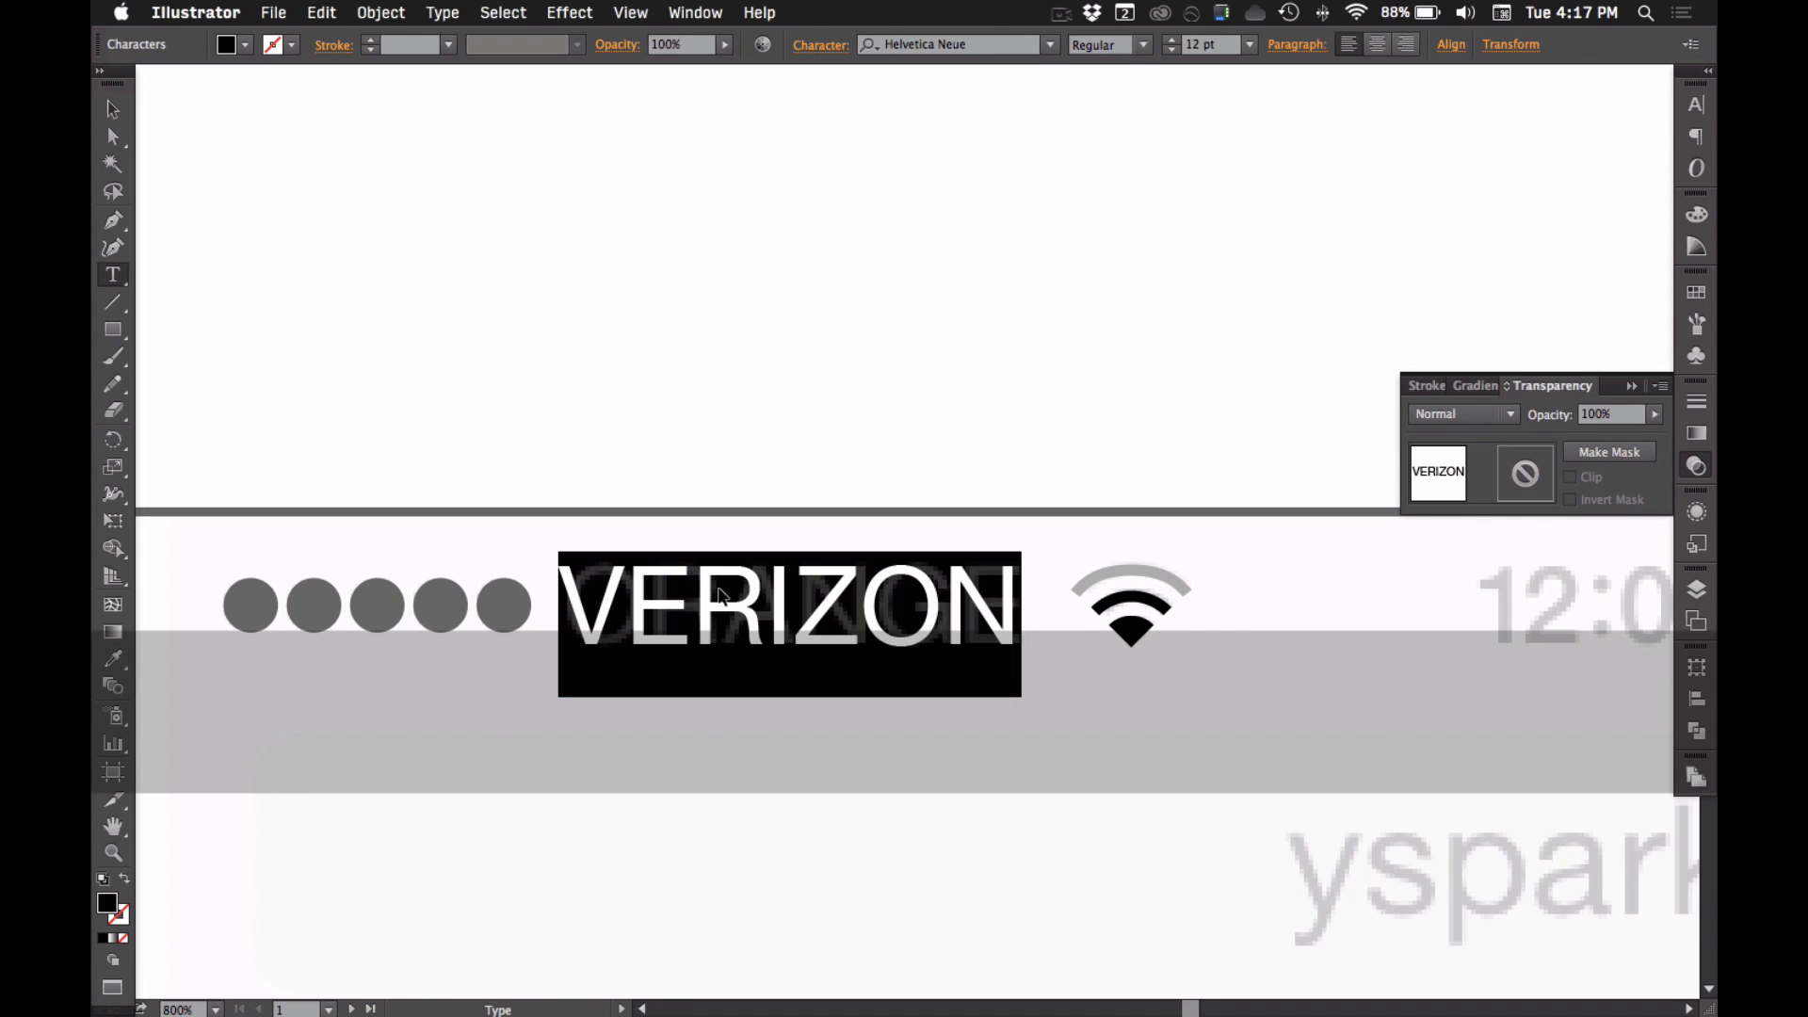
{"action": "key", "text": "super+shift+l"}
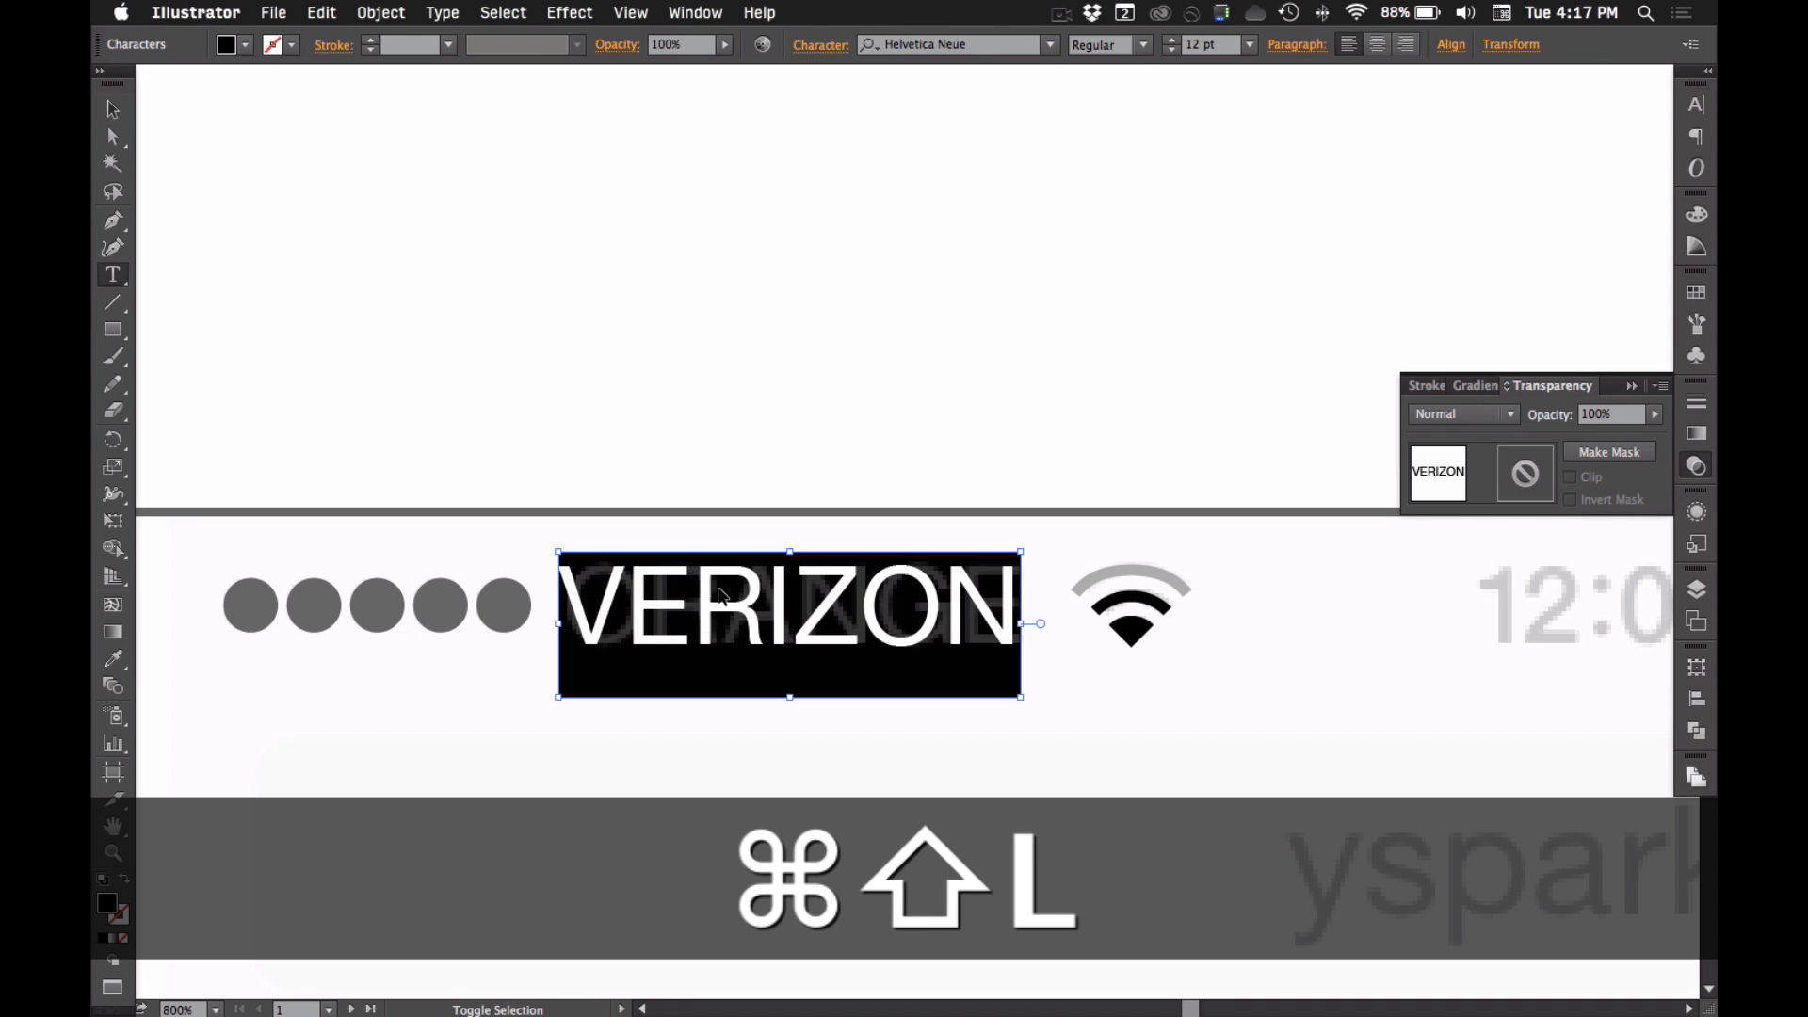
{"action": "key", "text": "super+shift+c"}
{"action": "key", "text": "super+shift+r"}
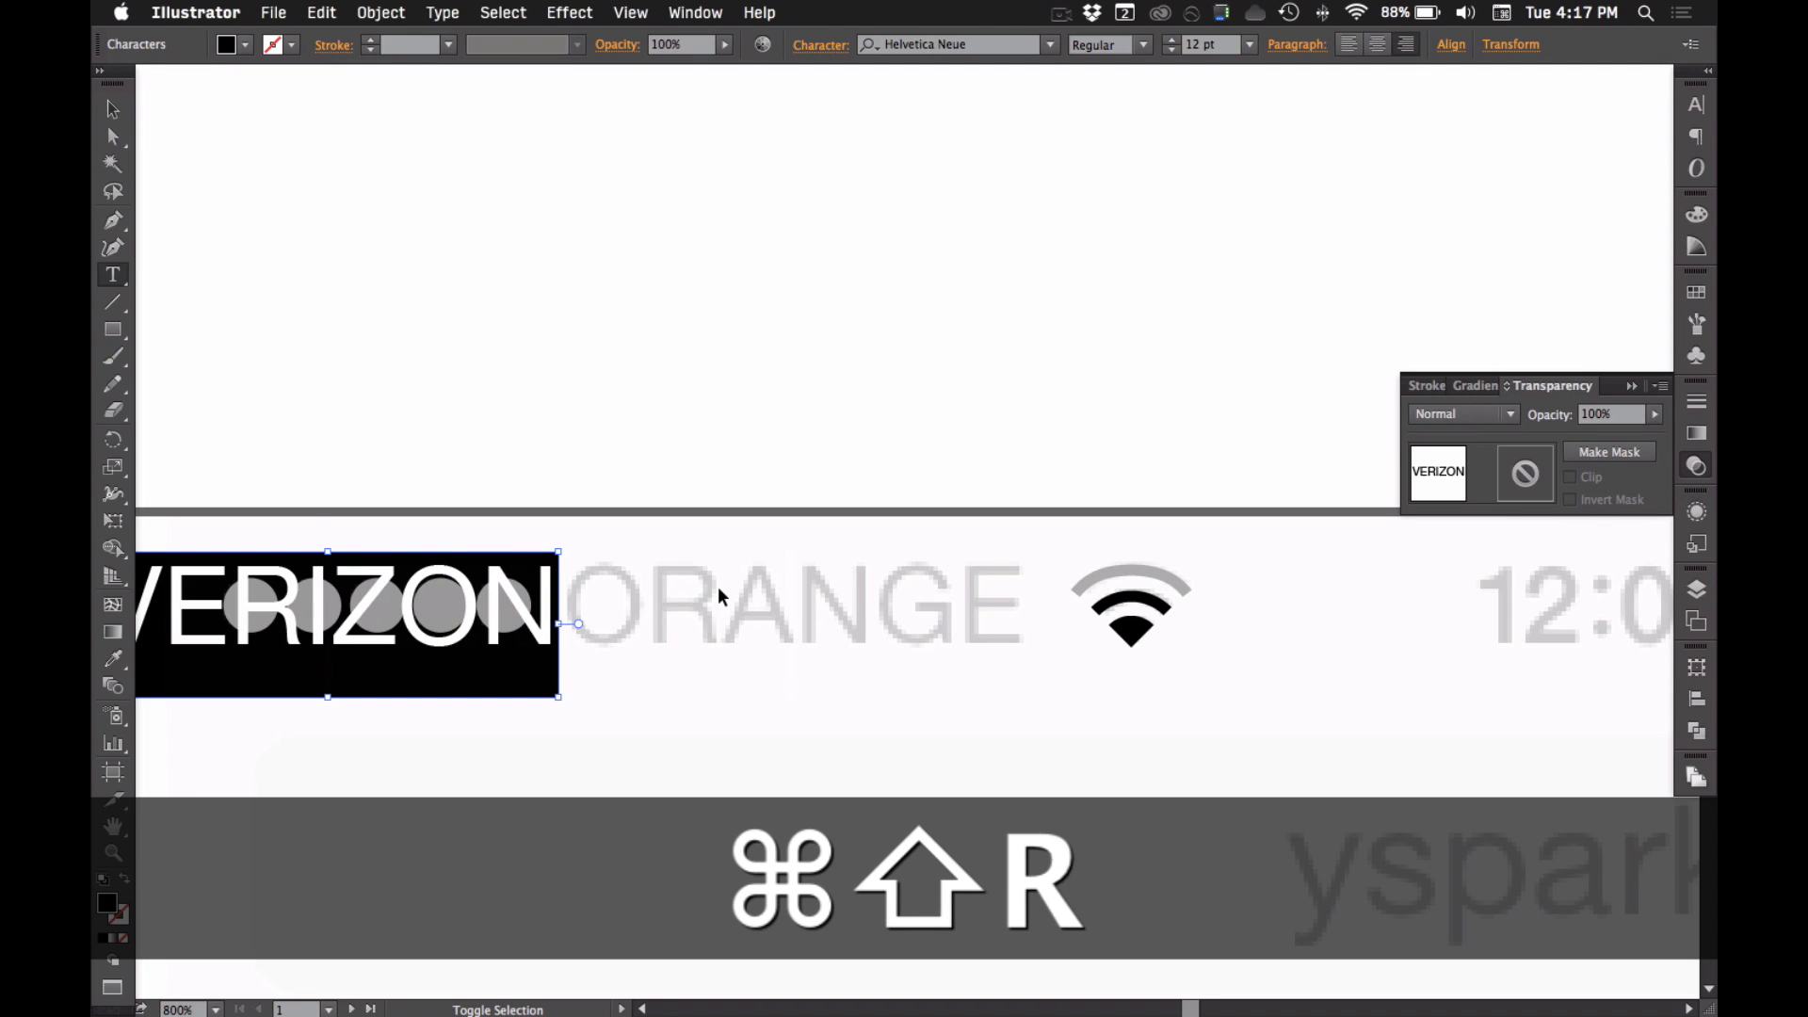
{"action": "key", "text": "super+shift+c"}
{"action": "key", "text": "super+shift+l"}
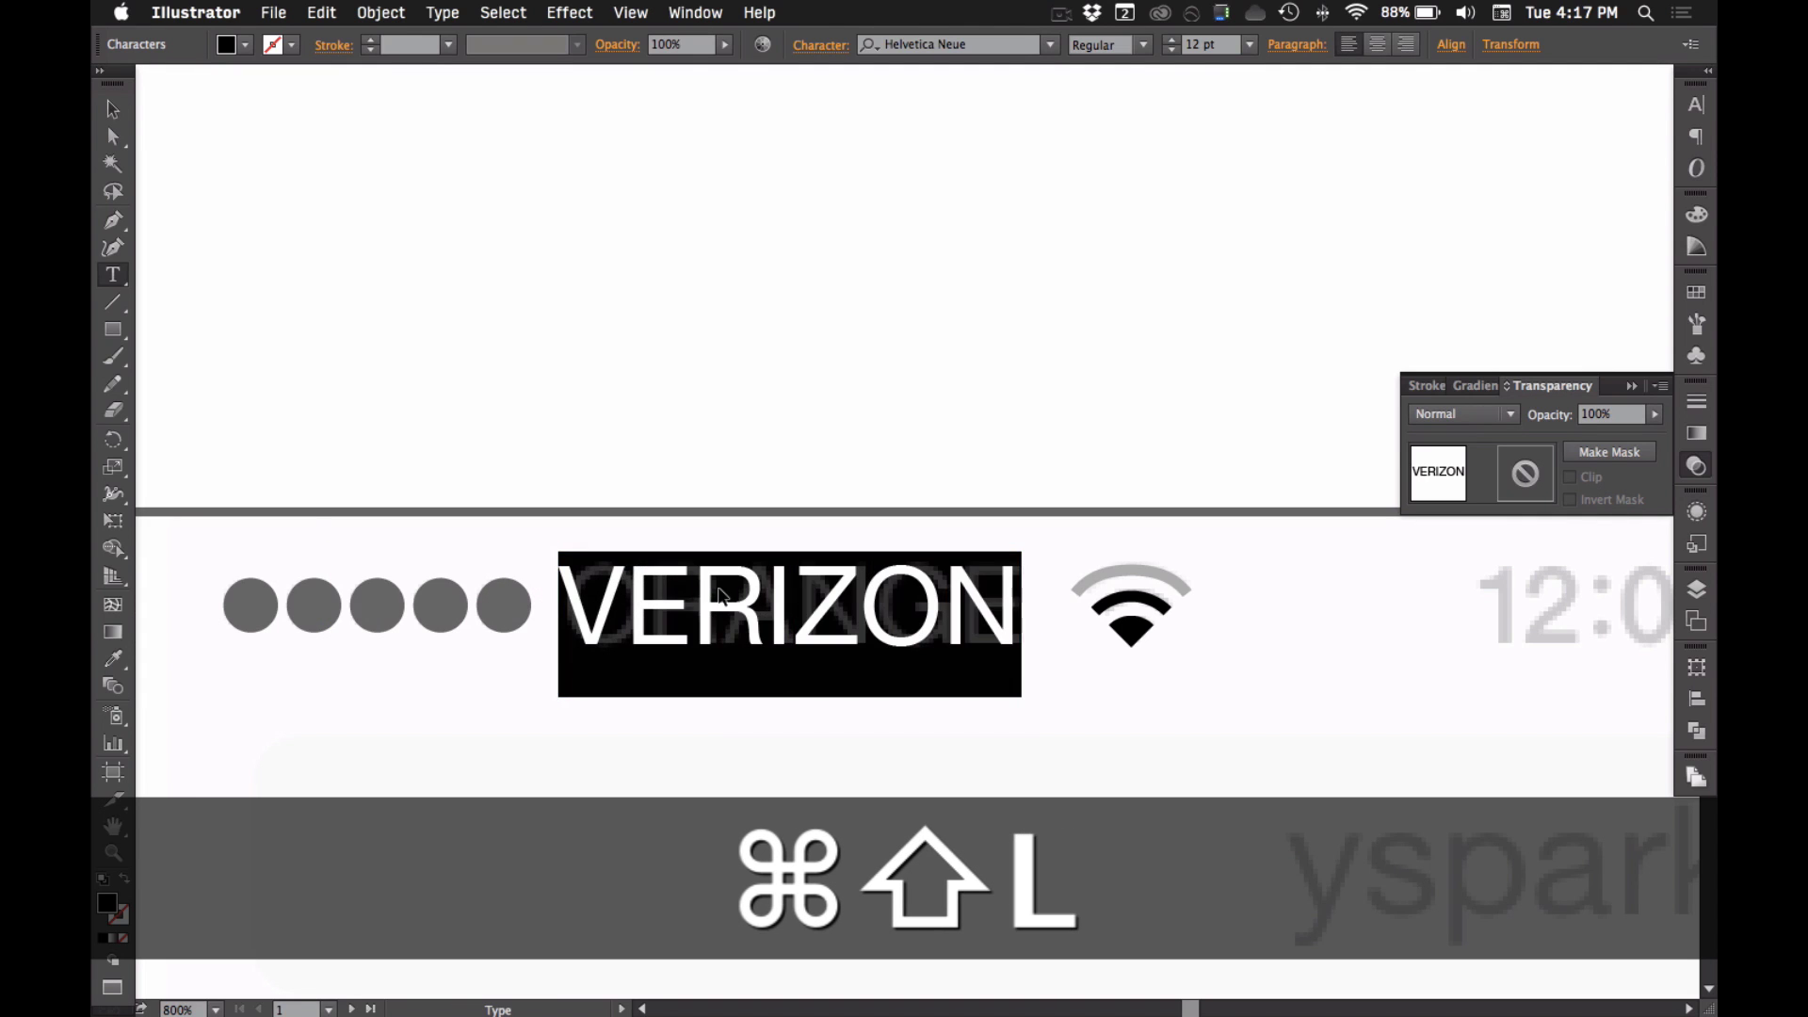
- Change the carrier text to MDS and move the Wi-Fi icon left to sit directly after it
{"action": "type", "text": "mds"}
{"action": "left_click", "coordinate": [932, 407], "text": "super"}
{"action": "key", "text": "v"}
{"action": "key", "text": "shift+f"}
{"action": "left_click_drag", "start_coordinate": [1120, 621], "coordinate": [872, 622]}
{"action": "left_click", "coordinate": [1064, 666]}
{"action": "left_click_drag", "start_coordinate": [1166, 686], "coordinate": [815, 700]}
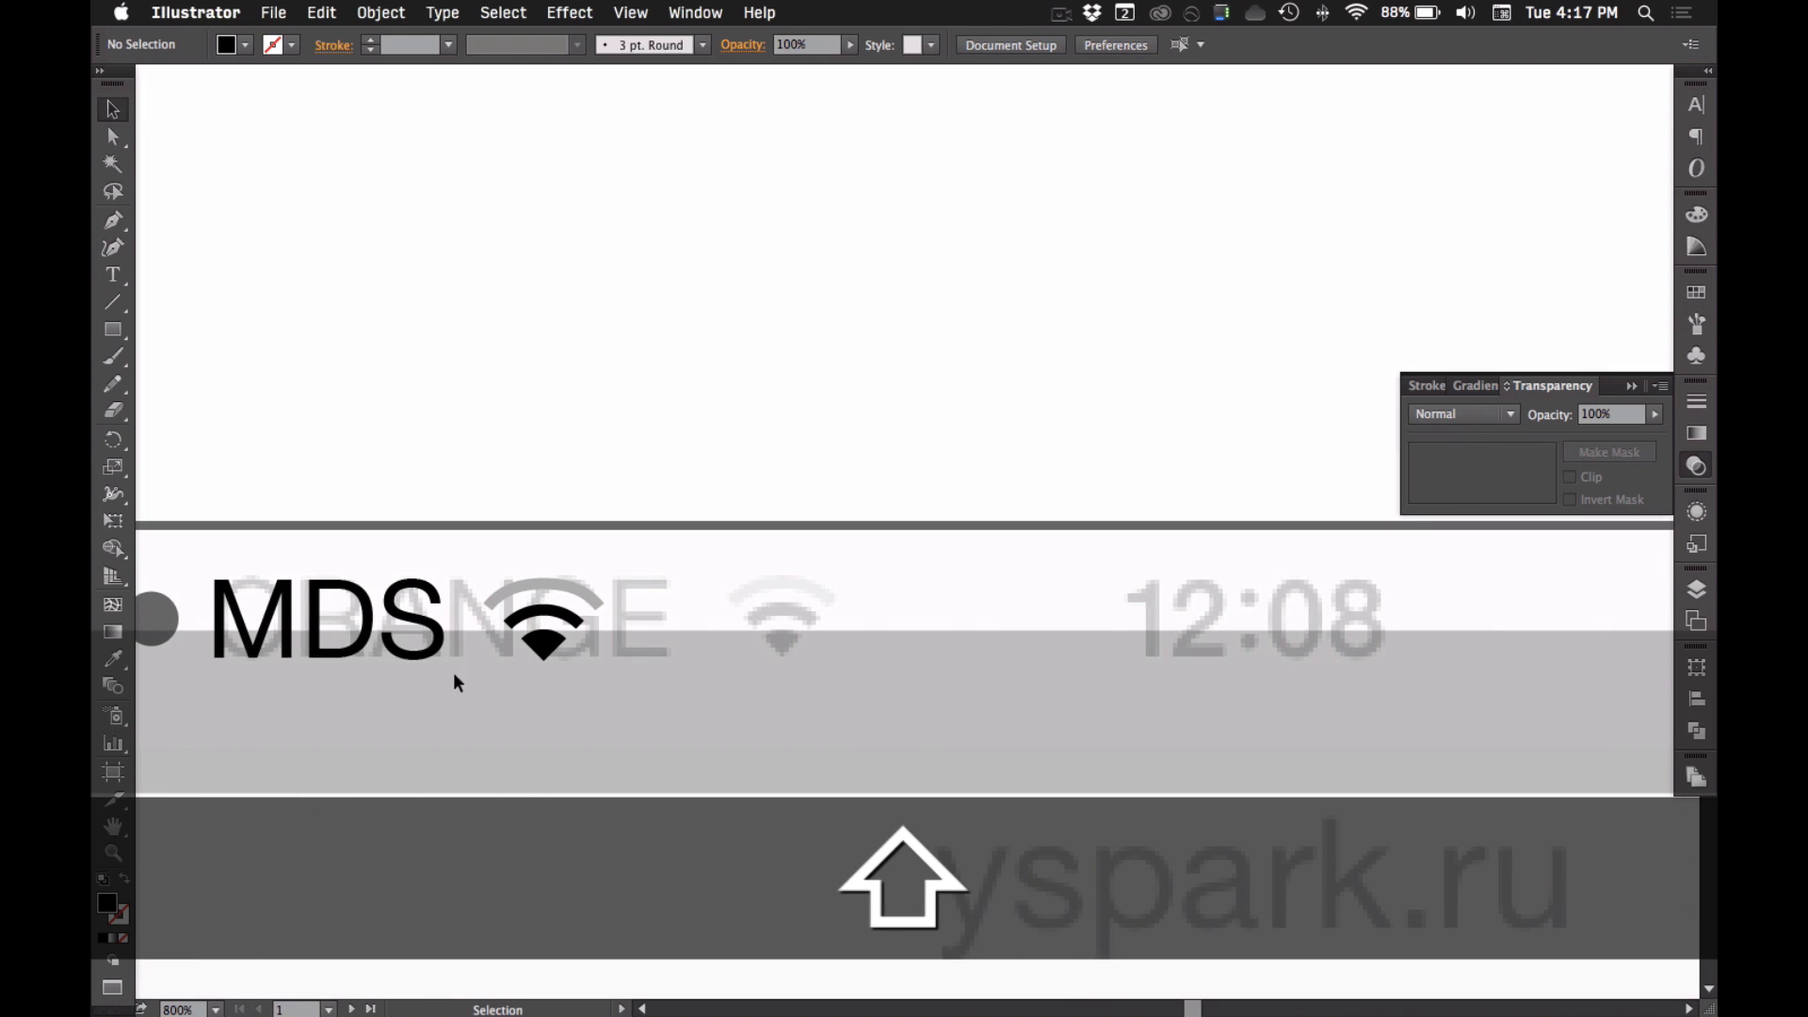
- Duplicate the MDS text over the screenshot's 12:08 clock and centre-align the copy
{"action": "left_click_drag", "start_coordinate": [315, 654], "coordinate": [1237, 654]}
{"action": "key", "text": "super+shift+c"}
{"action": "scroll", "coordinate": [1130, 682], "scroll_direction": "right", "scroll_amount": 5}
{"action": "left_click_drag", "start_coordinate": [977, 649], "coordinate": [1083, 618]}
- Change the duplicated text over the clock to 4:20PM
{"action": "key", "text": "t"}
{"action": "double_click", "coordinate": [1069, 623]}
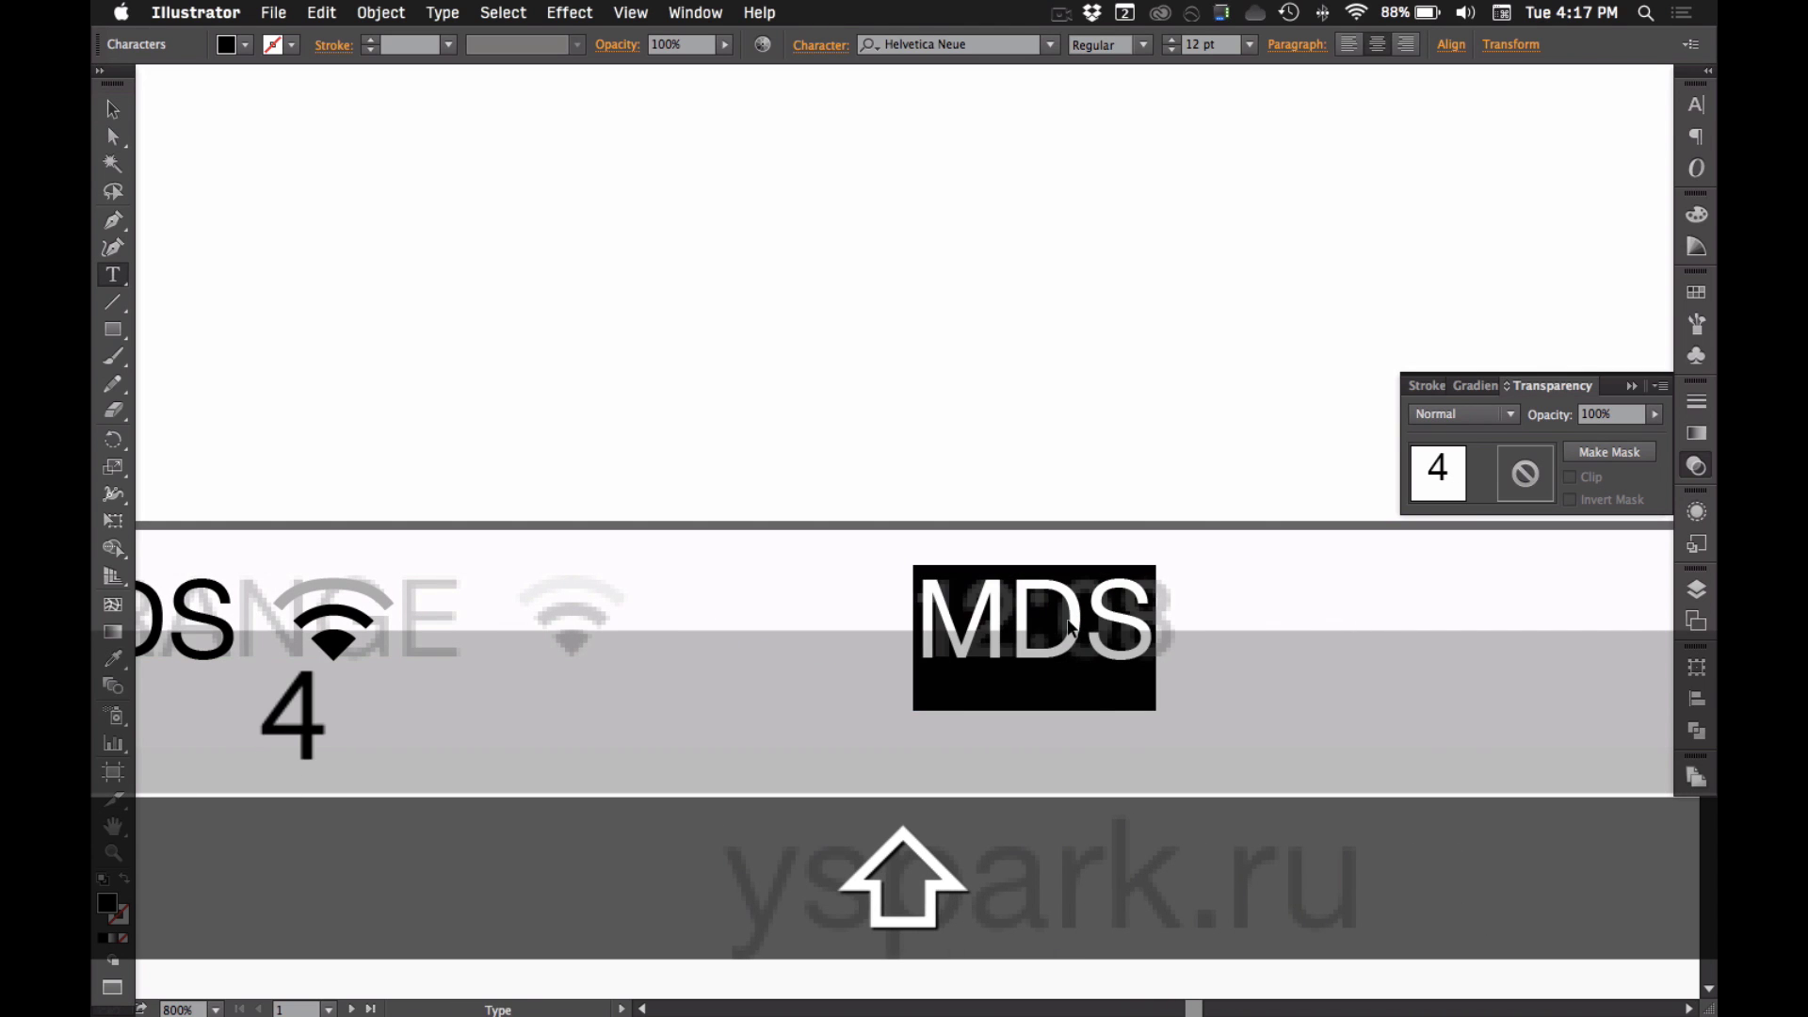
{"action": "type", "text": "4:20PM"}
{"action": "key", "text": "super"}
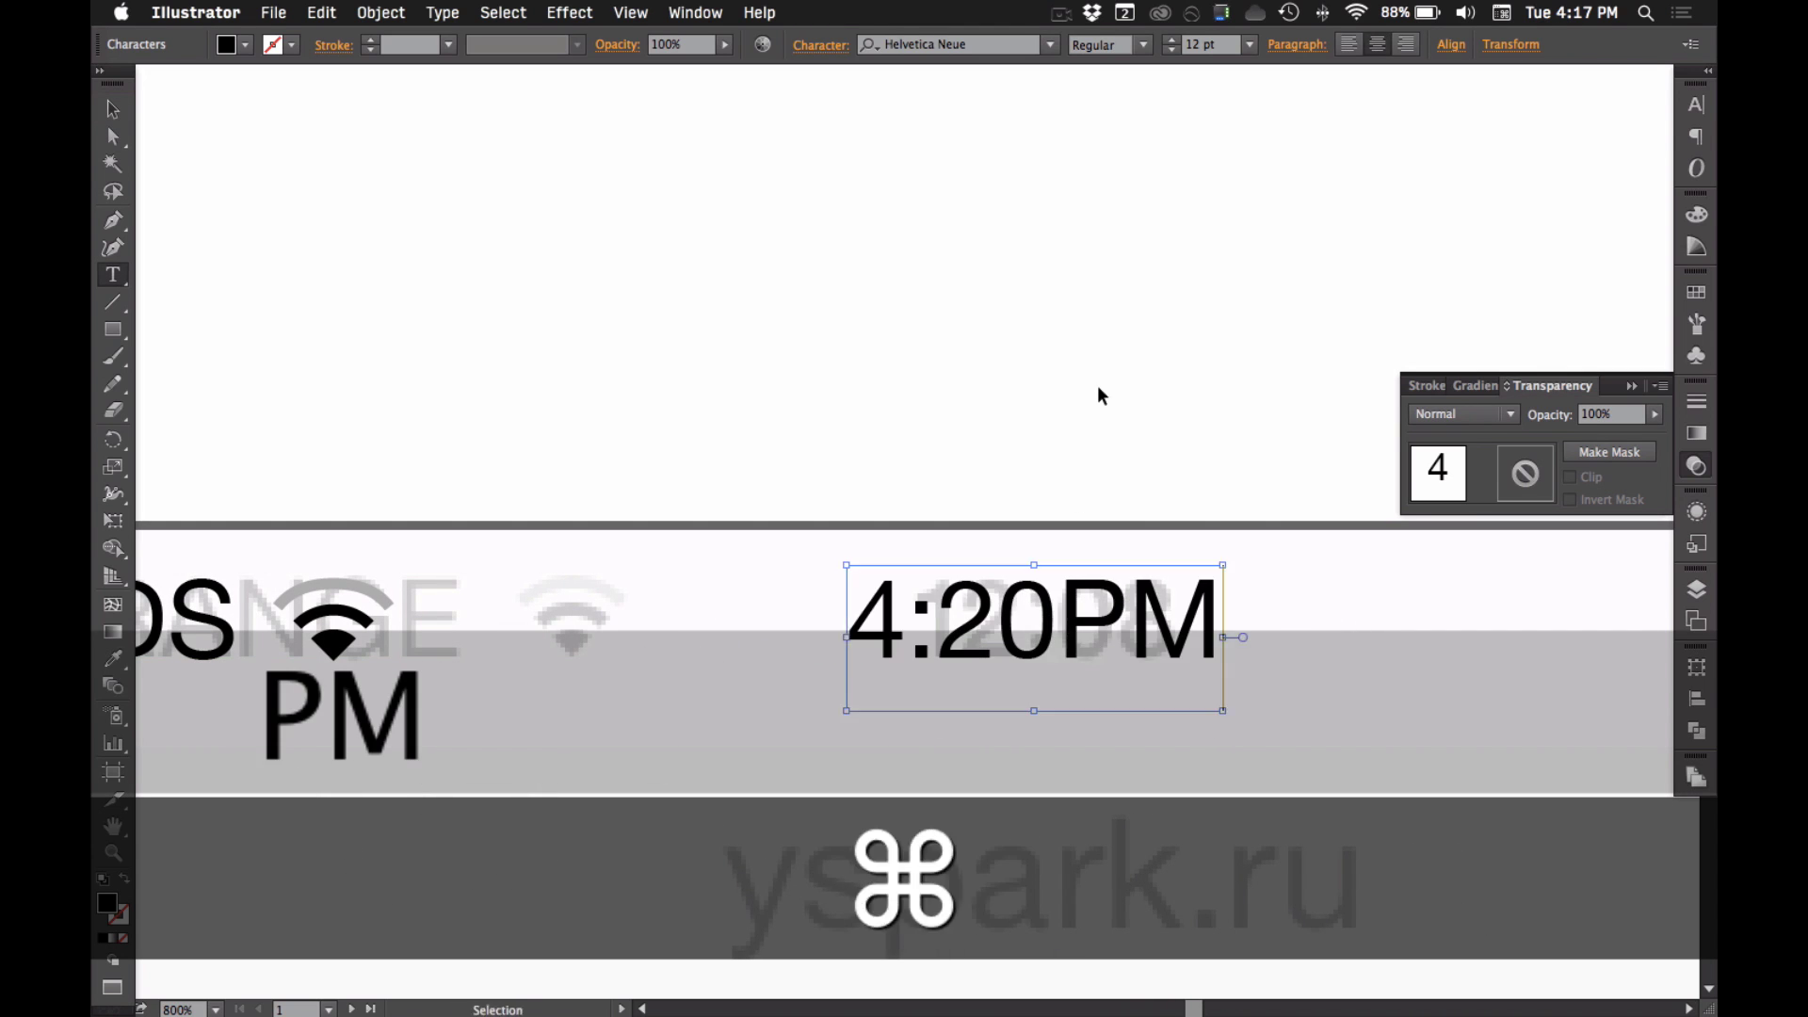
{"action": "left_click", "coordinate": [1100, 396], "text": "super"}
{"action": "key", "text": "v"}
- Using outline view, move the header rectangle right to line up with the screenshot's frame, and return to the normal preview
{"action": "left_click", "coordinate": [985, 466], "text": "alt+super"}
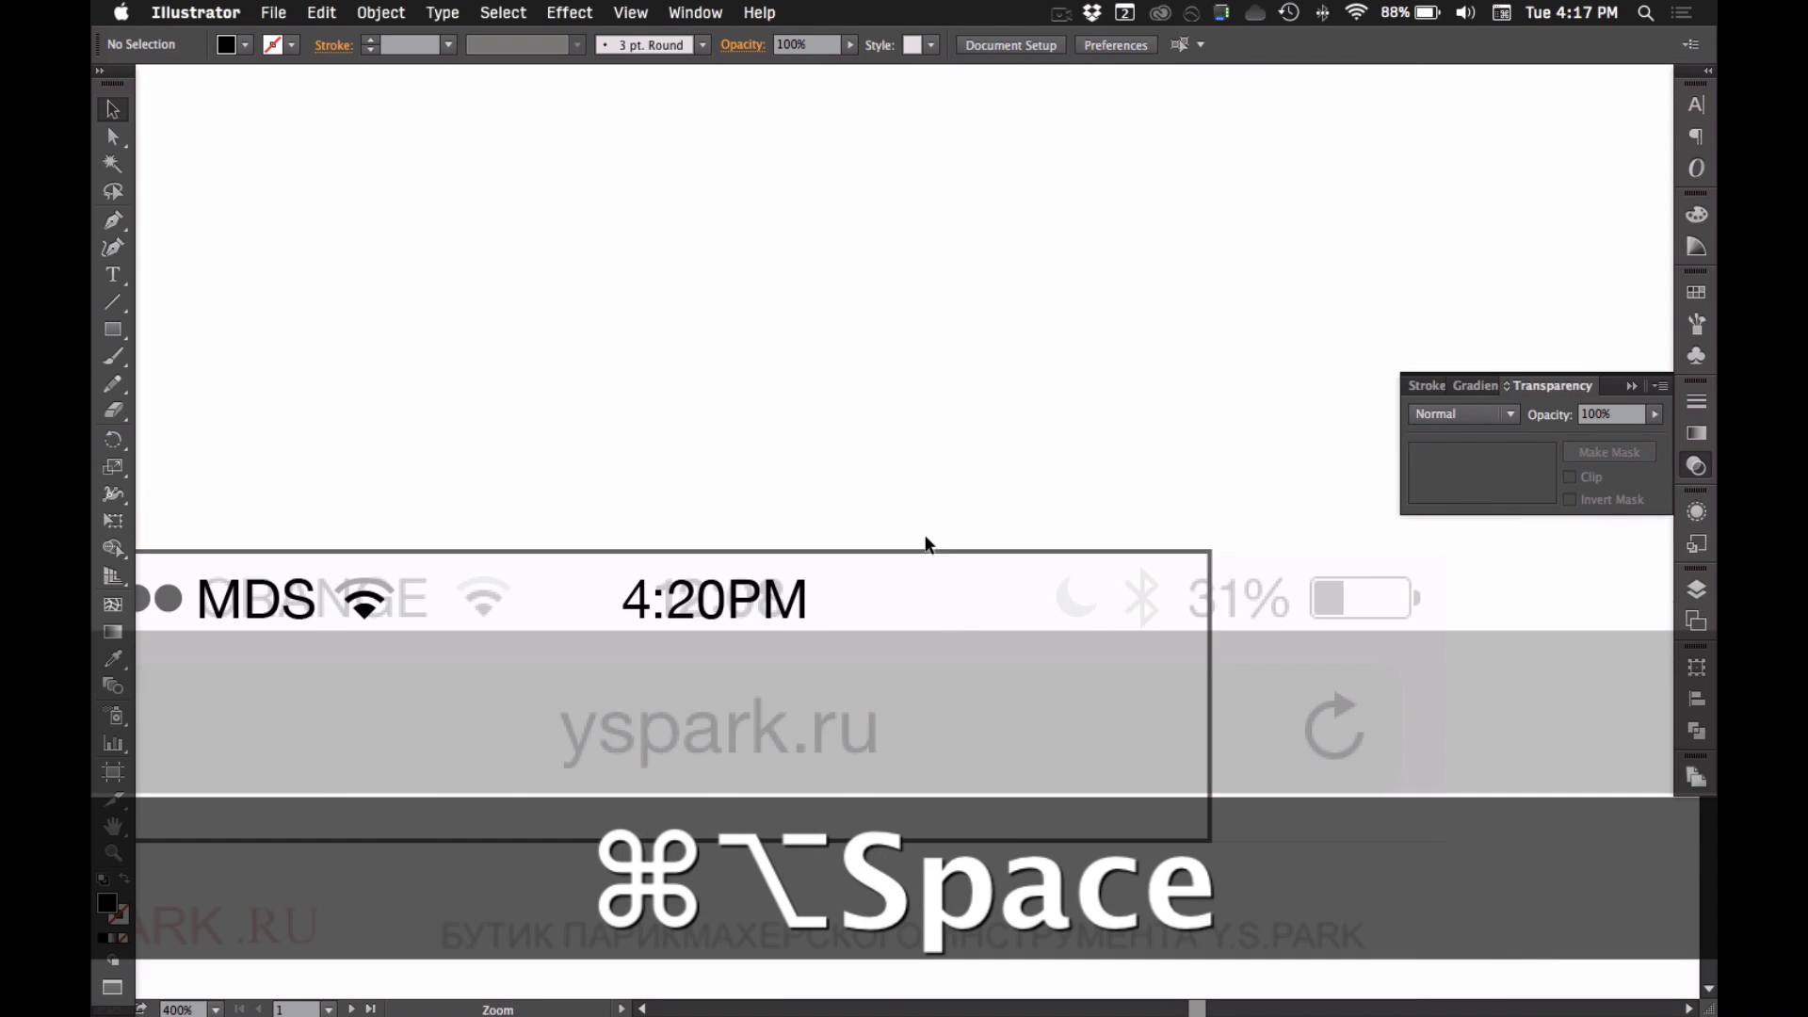
{"action": "left_click_drag", "start_coordinate": [926, 536], "coordinate": [1035, 396]}
{"action": "left_click", "coordinate": [955, 505], "text": "alt+super"}
{"action": "left_click_drag", "start_coordinate": [938, 501], "coordinate": [1157, 501]}
{"action": "key", "text": "v"}
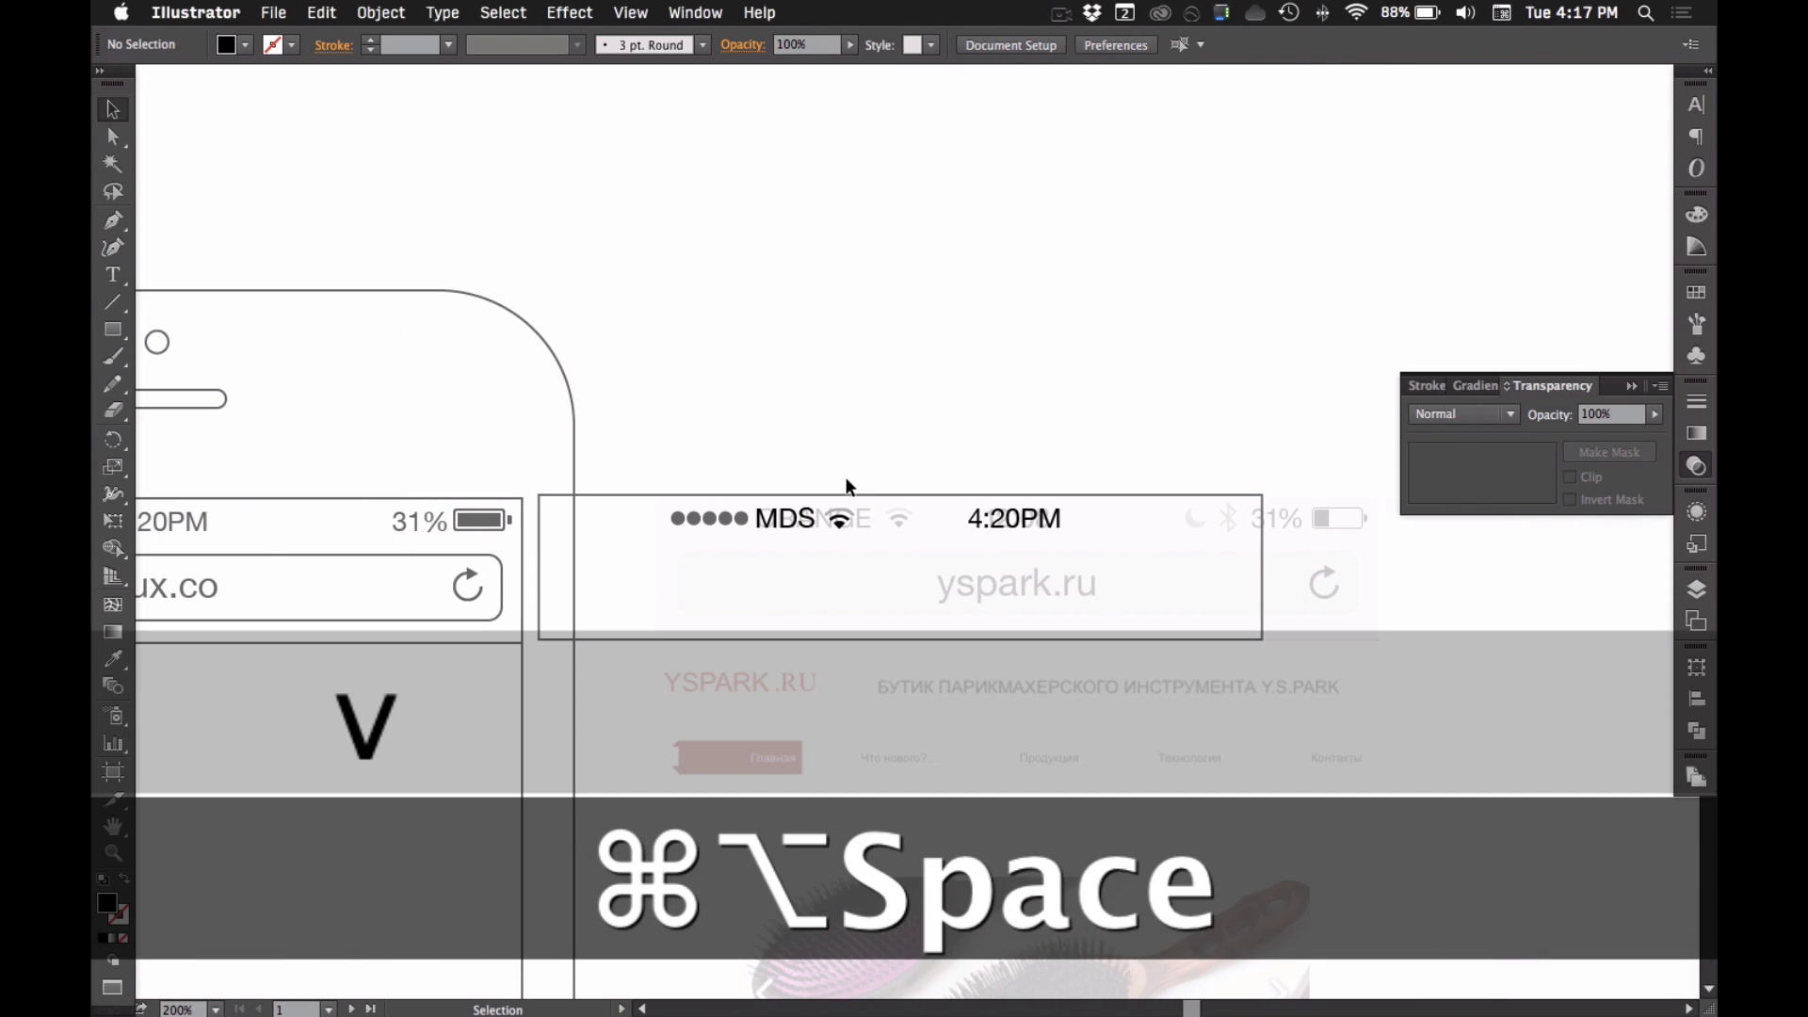
{"action": "left_click_drag", "start_coordinate": [718, 408], "coordinate": [1185, 801]}
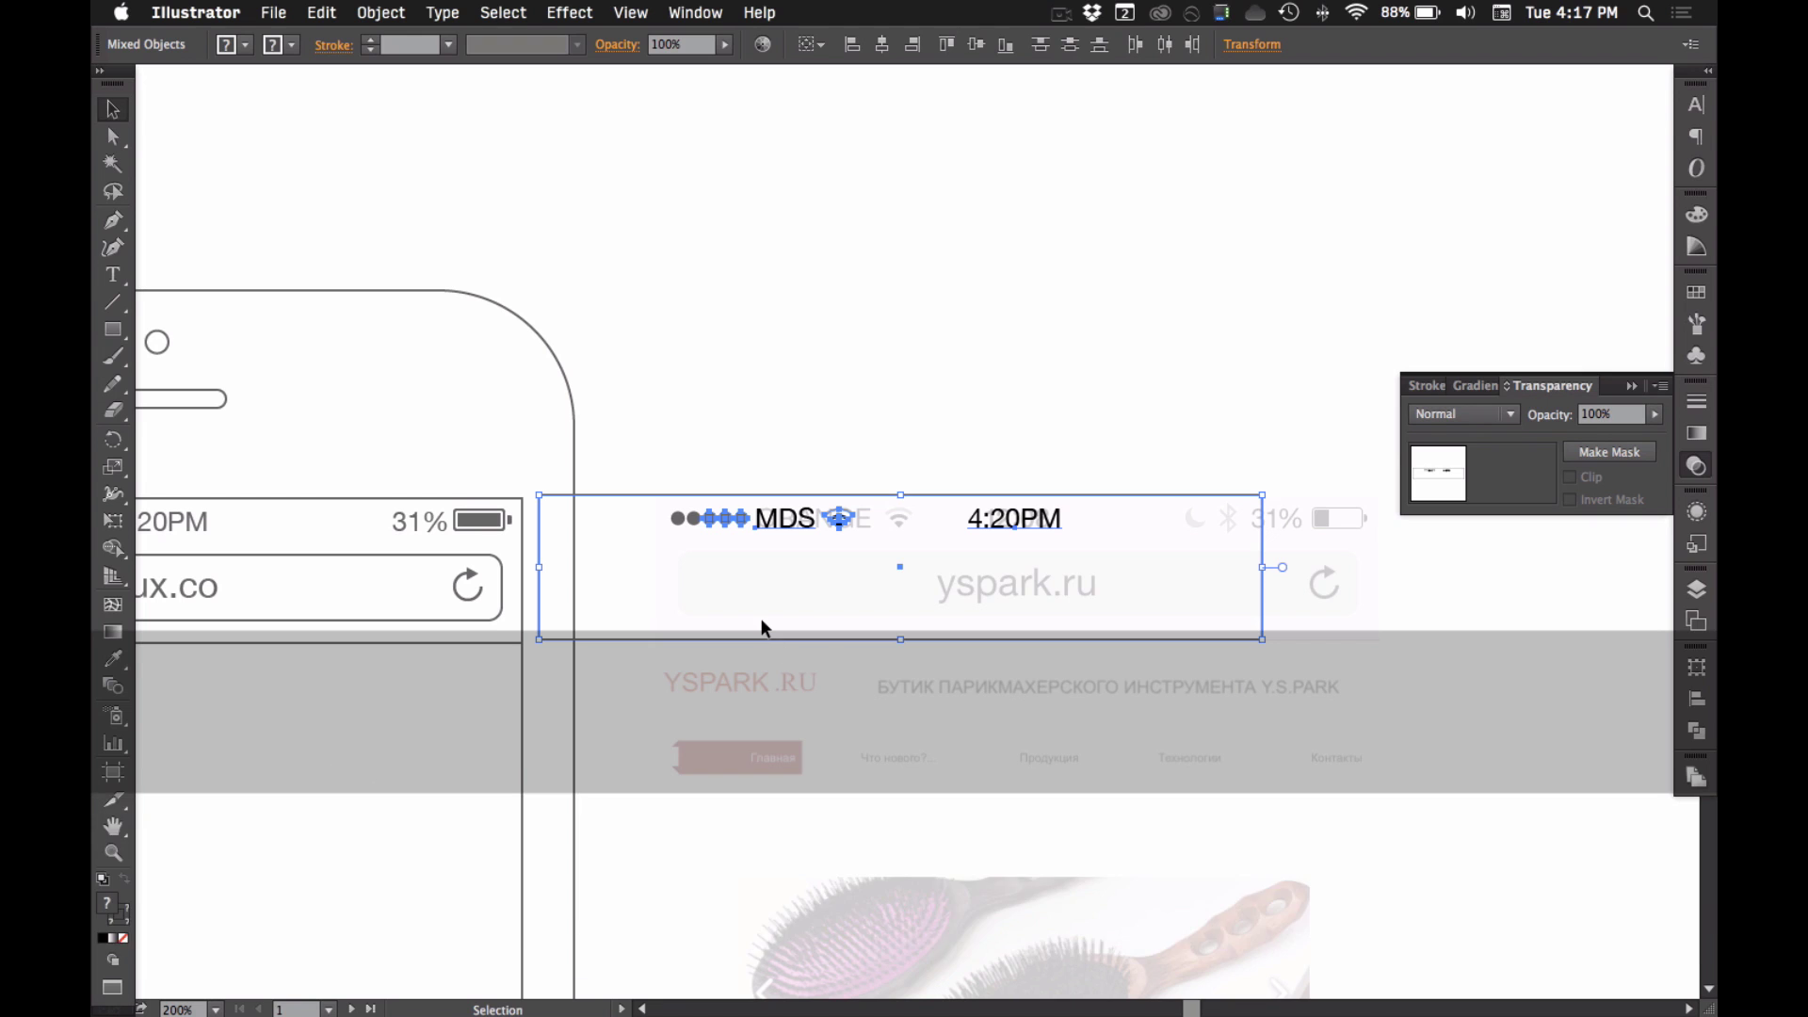
{"action": "key", "text": "super+y"}
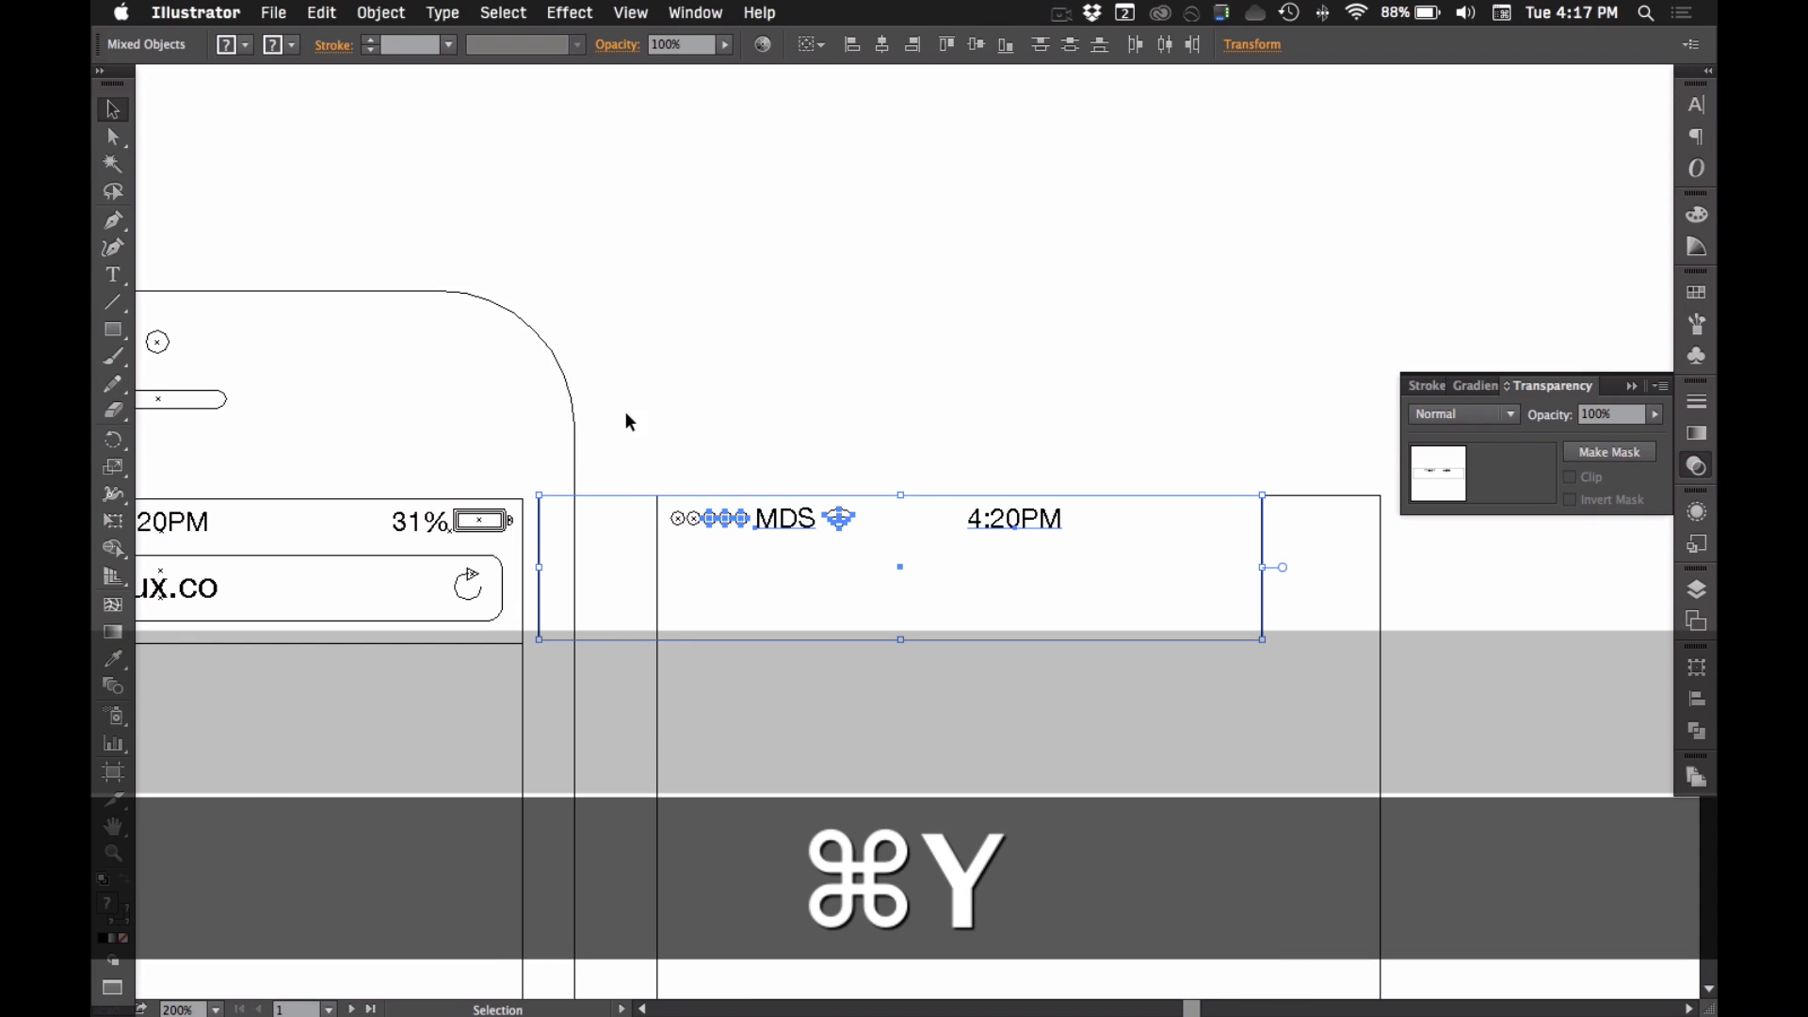
{"action": "left_click_drag", "start_coordinate": [606, 403], "coordinate": [1265, 738]}
{"action": "left_click", "coordinate": [1026, 649]}
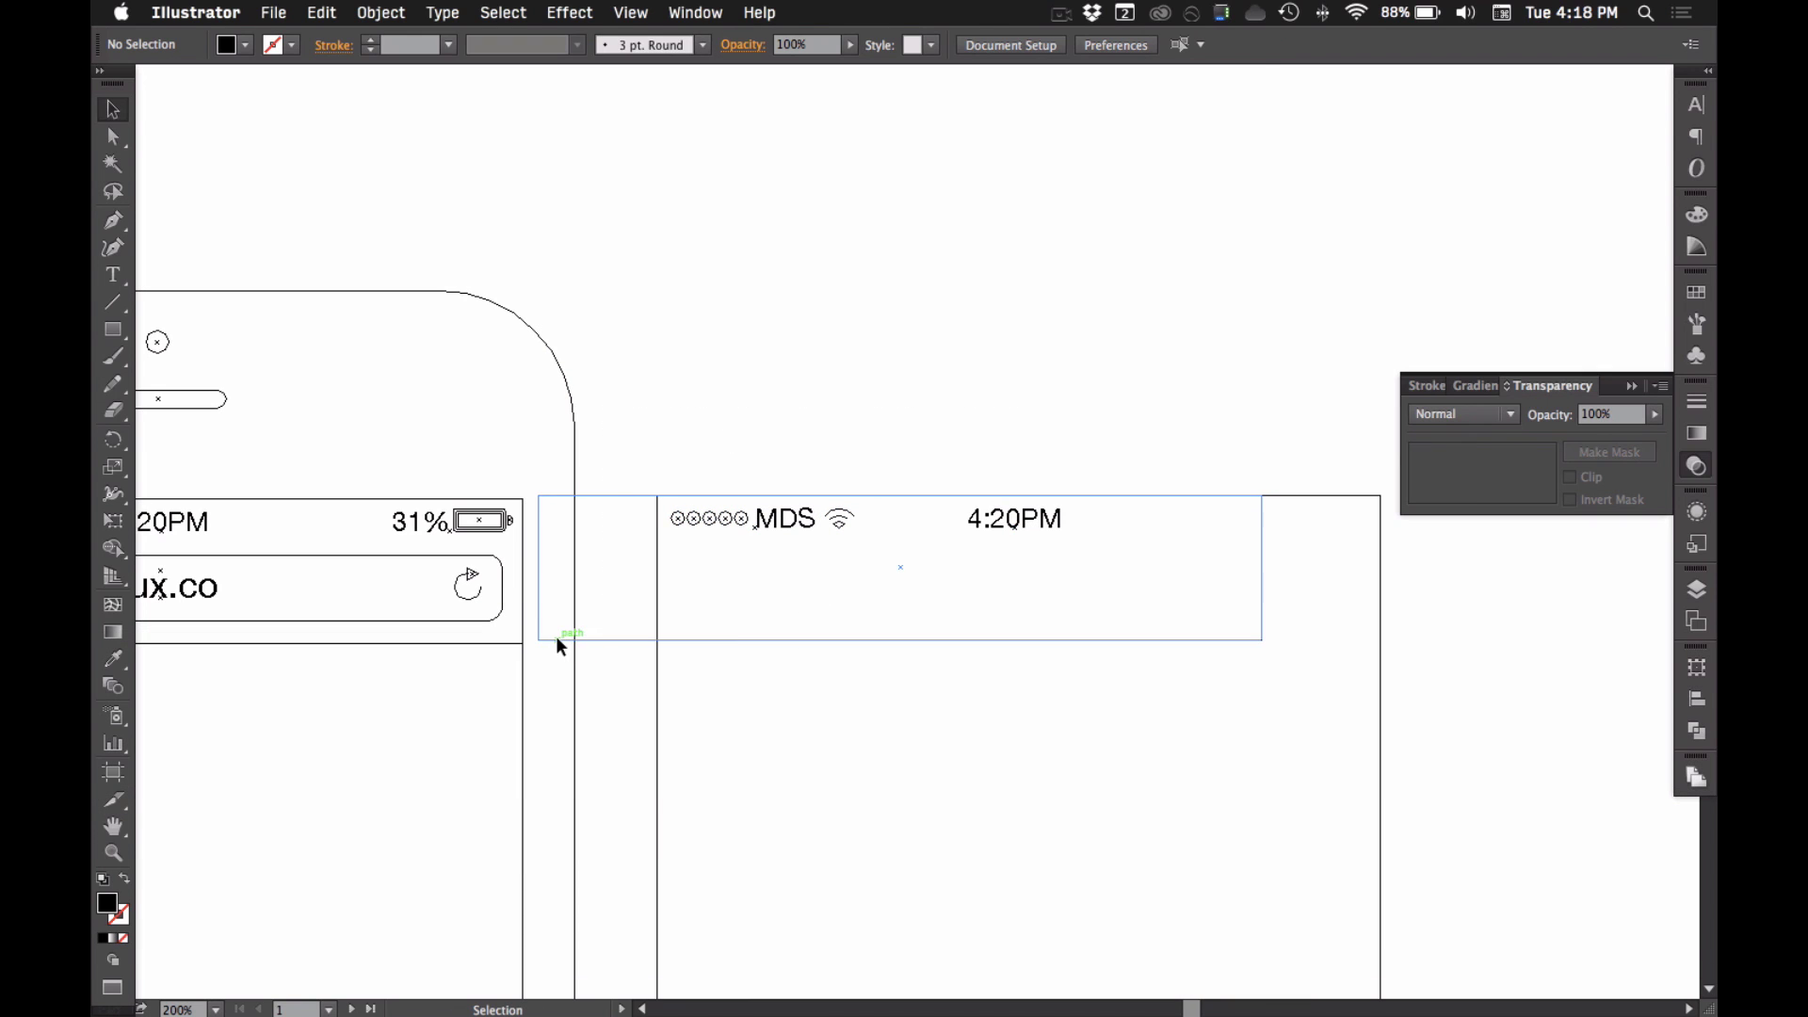
{"action": "left_click_drag", "start_coordinate": [557, 637], "coordinate": [674, 638]}
{"action": "scroll", "coordinate": [970, 725], "scroll_direction": "right", "scroll_amount": 3}
{"action": "left_click", "coordinate": [941, 418]}
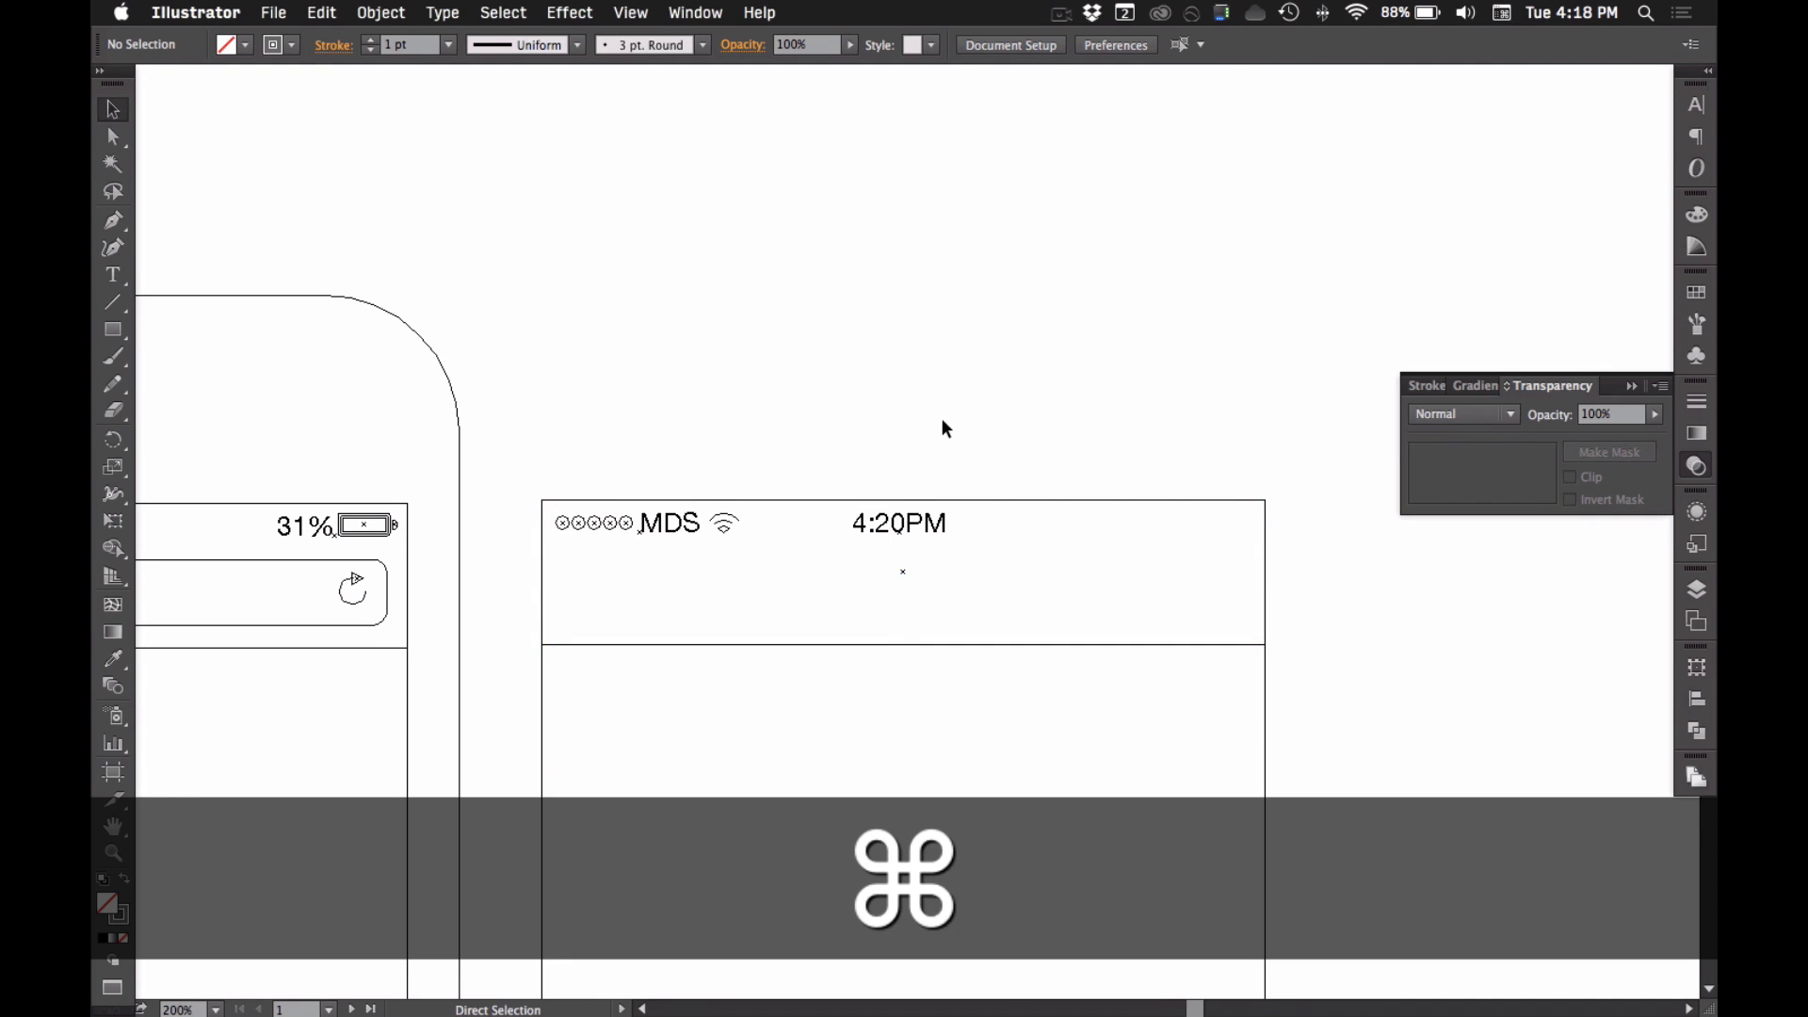
{"action": "key", "text": "cmd+y"}
- Duplicate the 4:20PM text toward the screenshot's battery percentage and right-align the copy
{"action": "left_click_drag", "start_coordinate": [702, 355], "coordinate": [1439, 659]}
{"action": "left_click_drag", "start_coordinate": [1074, 626], "coordinate": [1159, 529]}
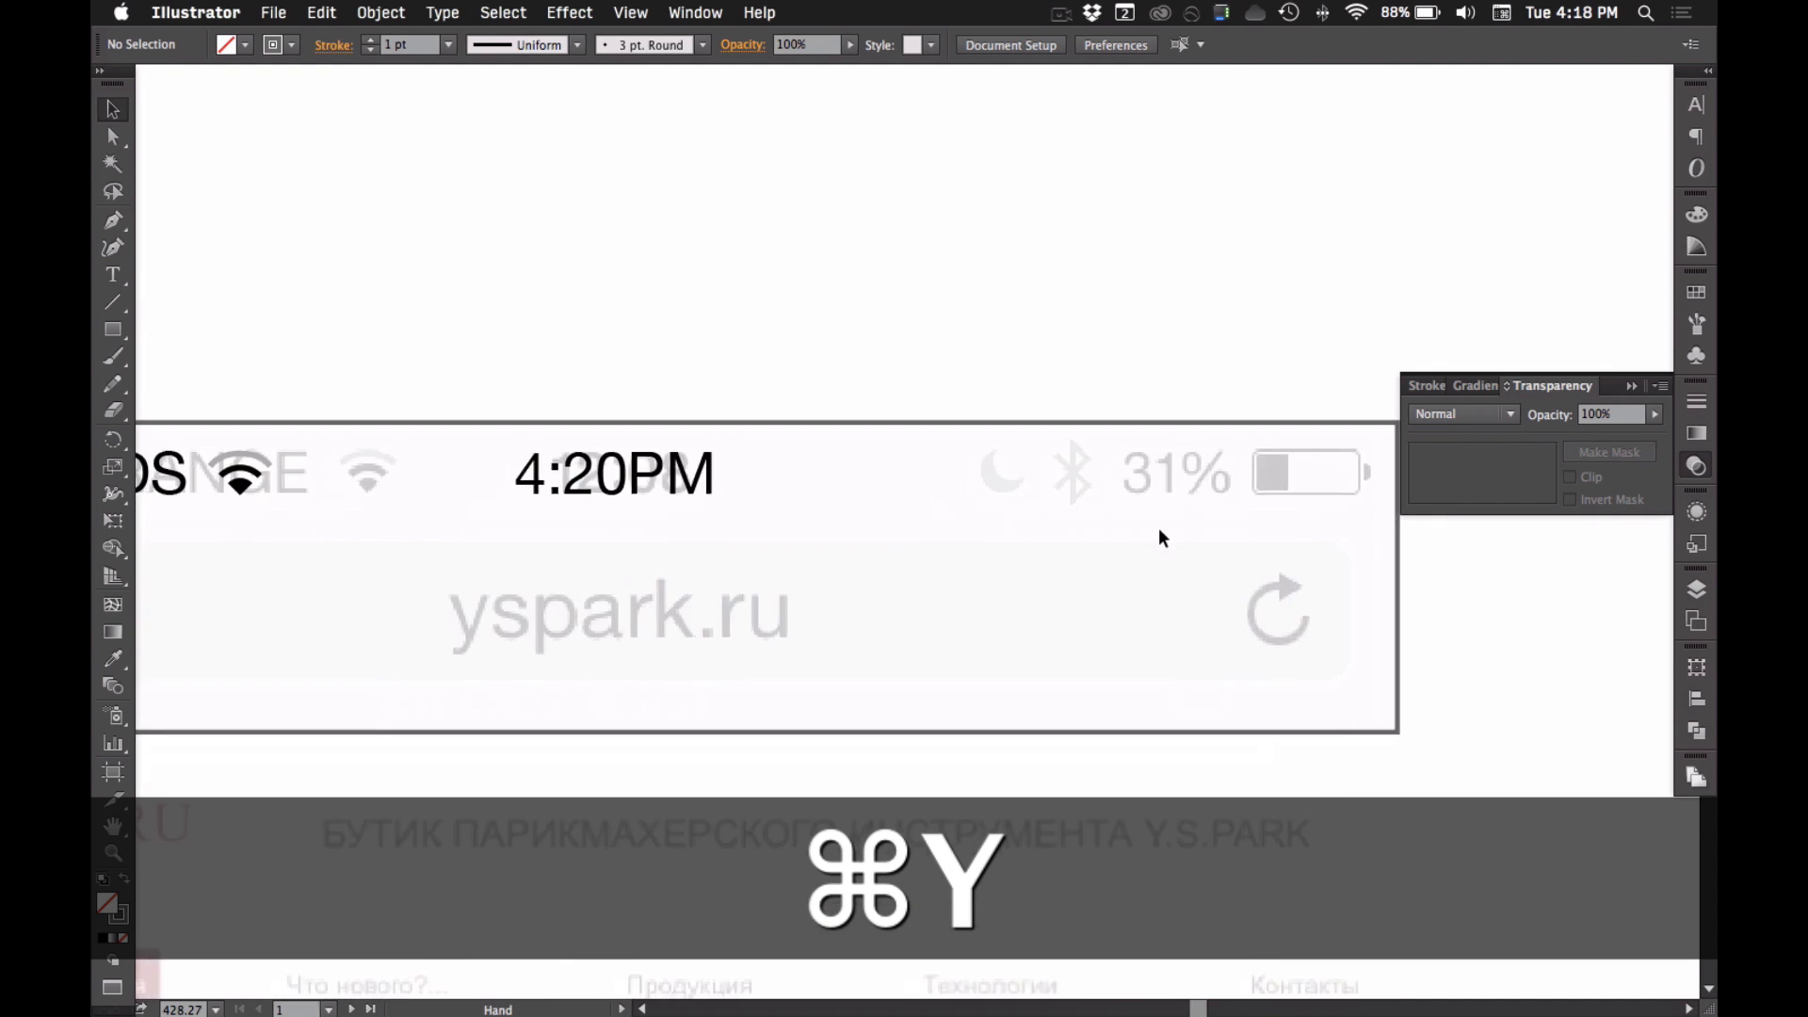
{"action": "left_click", "coordinate": [618, 476]}
{"action": "left_click_drag", "start_coordinate": [619, 476], "coordinate": [1009, 482]}
{"action": "key", "text": "cmd+shift+r"}
- Replace the duplicated clock text with 31%
{"action": "key", "text": "t"}
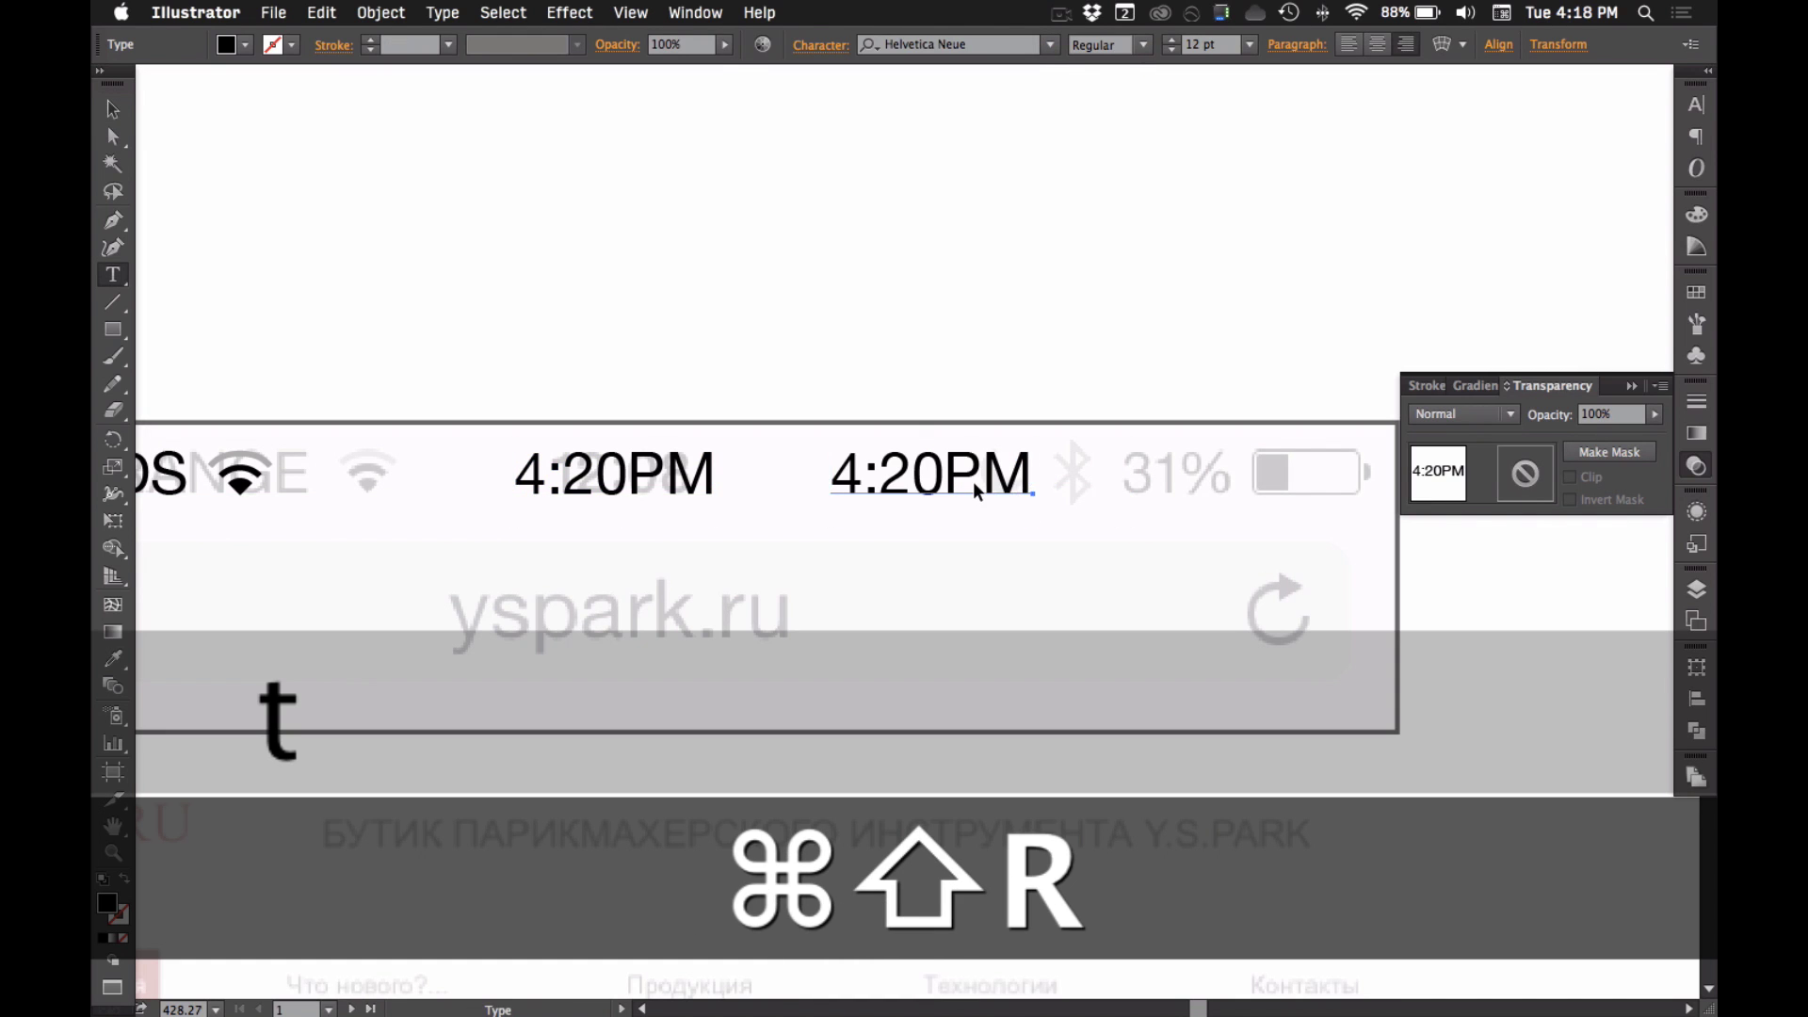
{"action": "double_click", "coordinate": [976, 485]}
{"action": "key", "text": "super+a"}
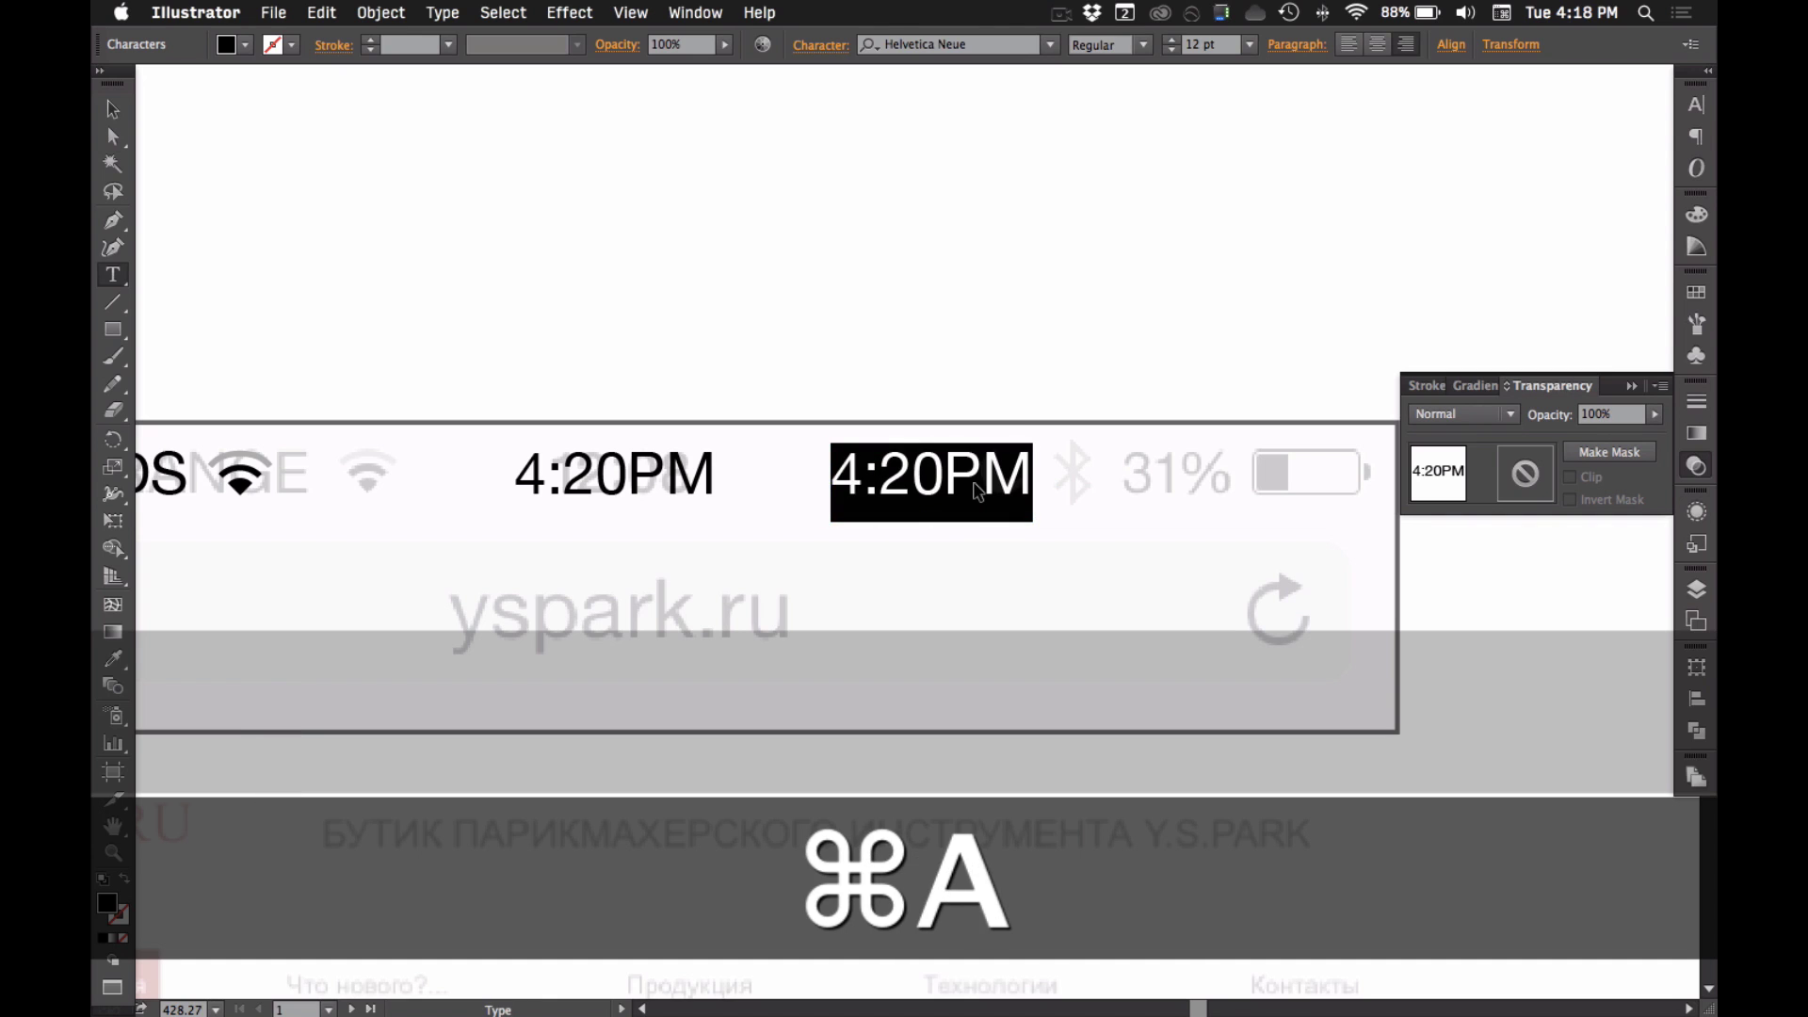
{"action": "type", "text": "31%"}
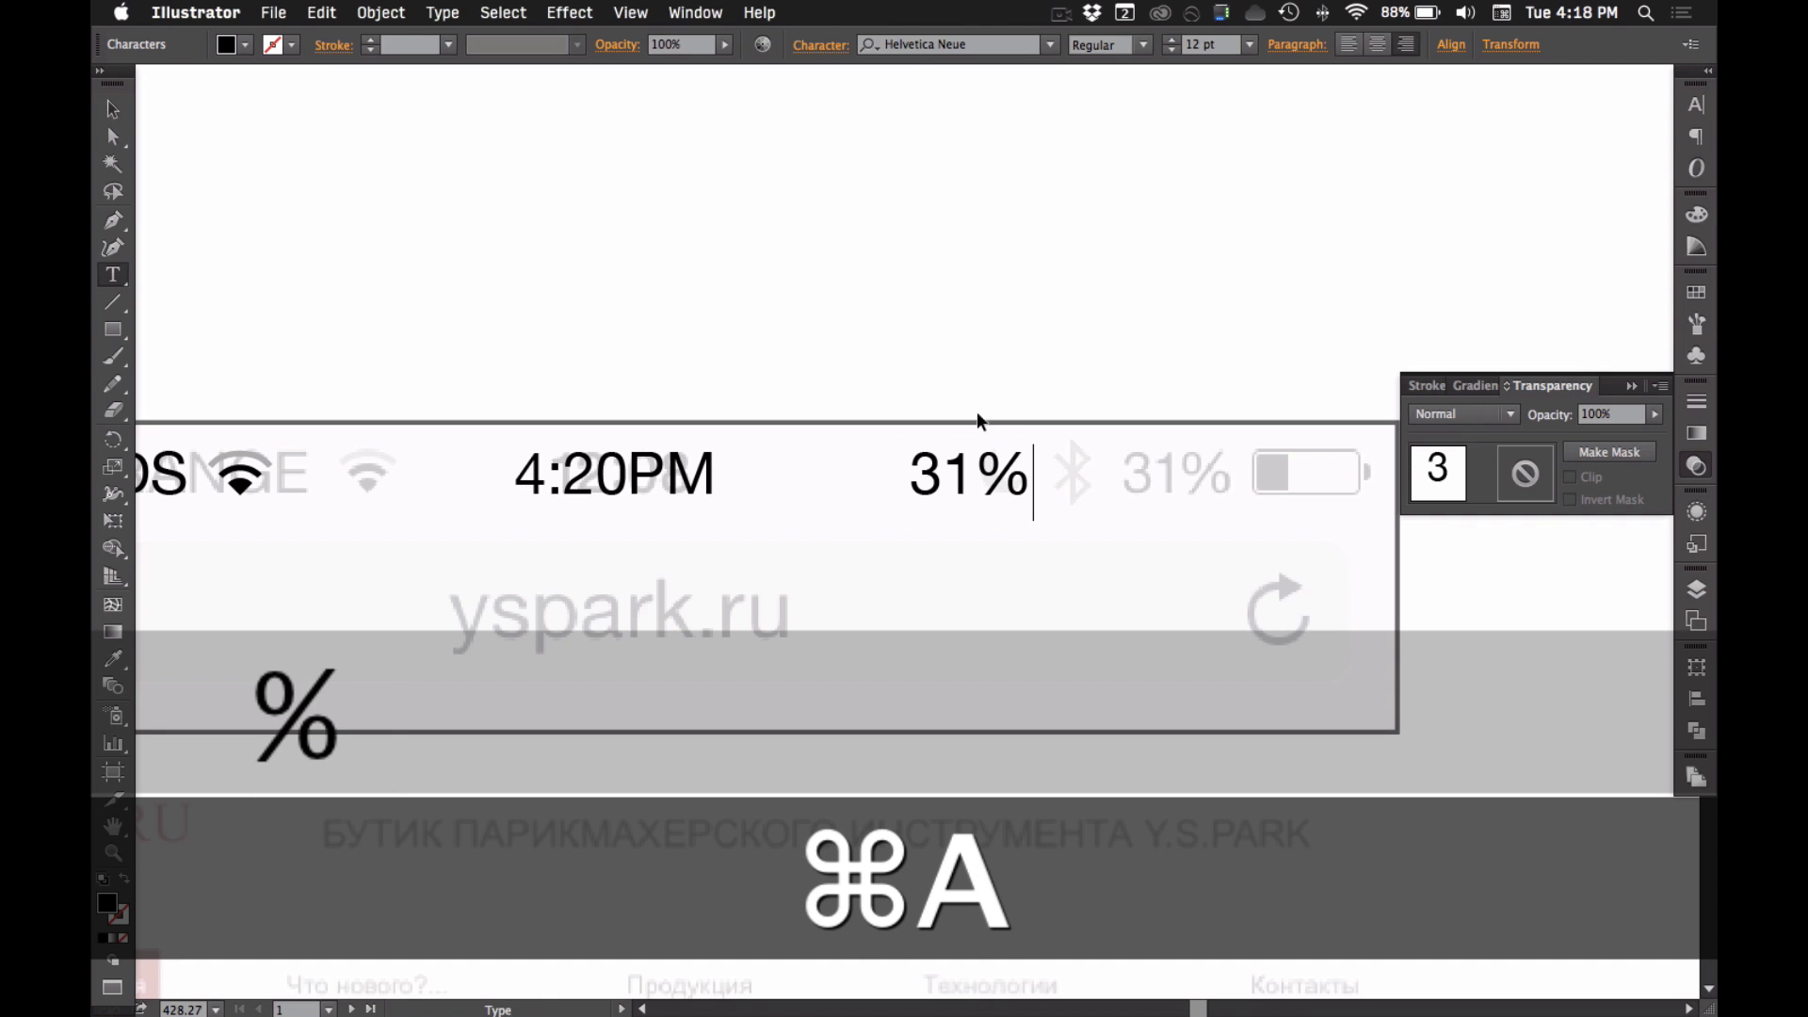
- Move the 31% text right onto the screenshot's battery percentage and deselect it
{"action": "left_click", "coordinate": [989, 448], "text": "super"}
{"action": "left_click_drag", "start_coordinate": [990, 450], "coordinate": [1189, 463]}
{"action": "left_click", "coordinate": [1194, 593]}
{"action": "left_click_drag", "start_coordinate": [1124, 584], "coordinate": [951, 584]}
{"action": "left_click_drag", "start_coordinate": [994, 394], "coordinate": [1295, 598]}
{"action": "left_click", "coordinate": [987, 497], "text": "super"}
{"action": "left_click", "coordinate": [962, 494], "text": "super"}
{"action": "left_click", "coordinate": [838, 460], "text": "super"}
{"action": "left_click", "coordinate": [1026, 572], "text": "alt+super"}
{"action": "left_click", "coordinate": [1025, 574], "text": "alt+super"}
- Draw a solid black rectangle about 22 × 9 px over the screenshot's battery outline and align it to the pixel grid
{"action": "key", "text": "m"}
{"action": "scroll", "coordinate": [1092, 588], "scroll_direction": "left", "scroll_amount": 5}
{"action": "scroll", "coordinate": [1093, 588], "scroll_direction": "up", "scroll_amount": 1}
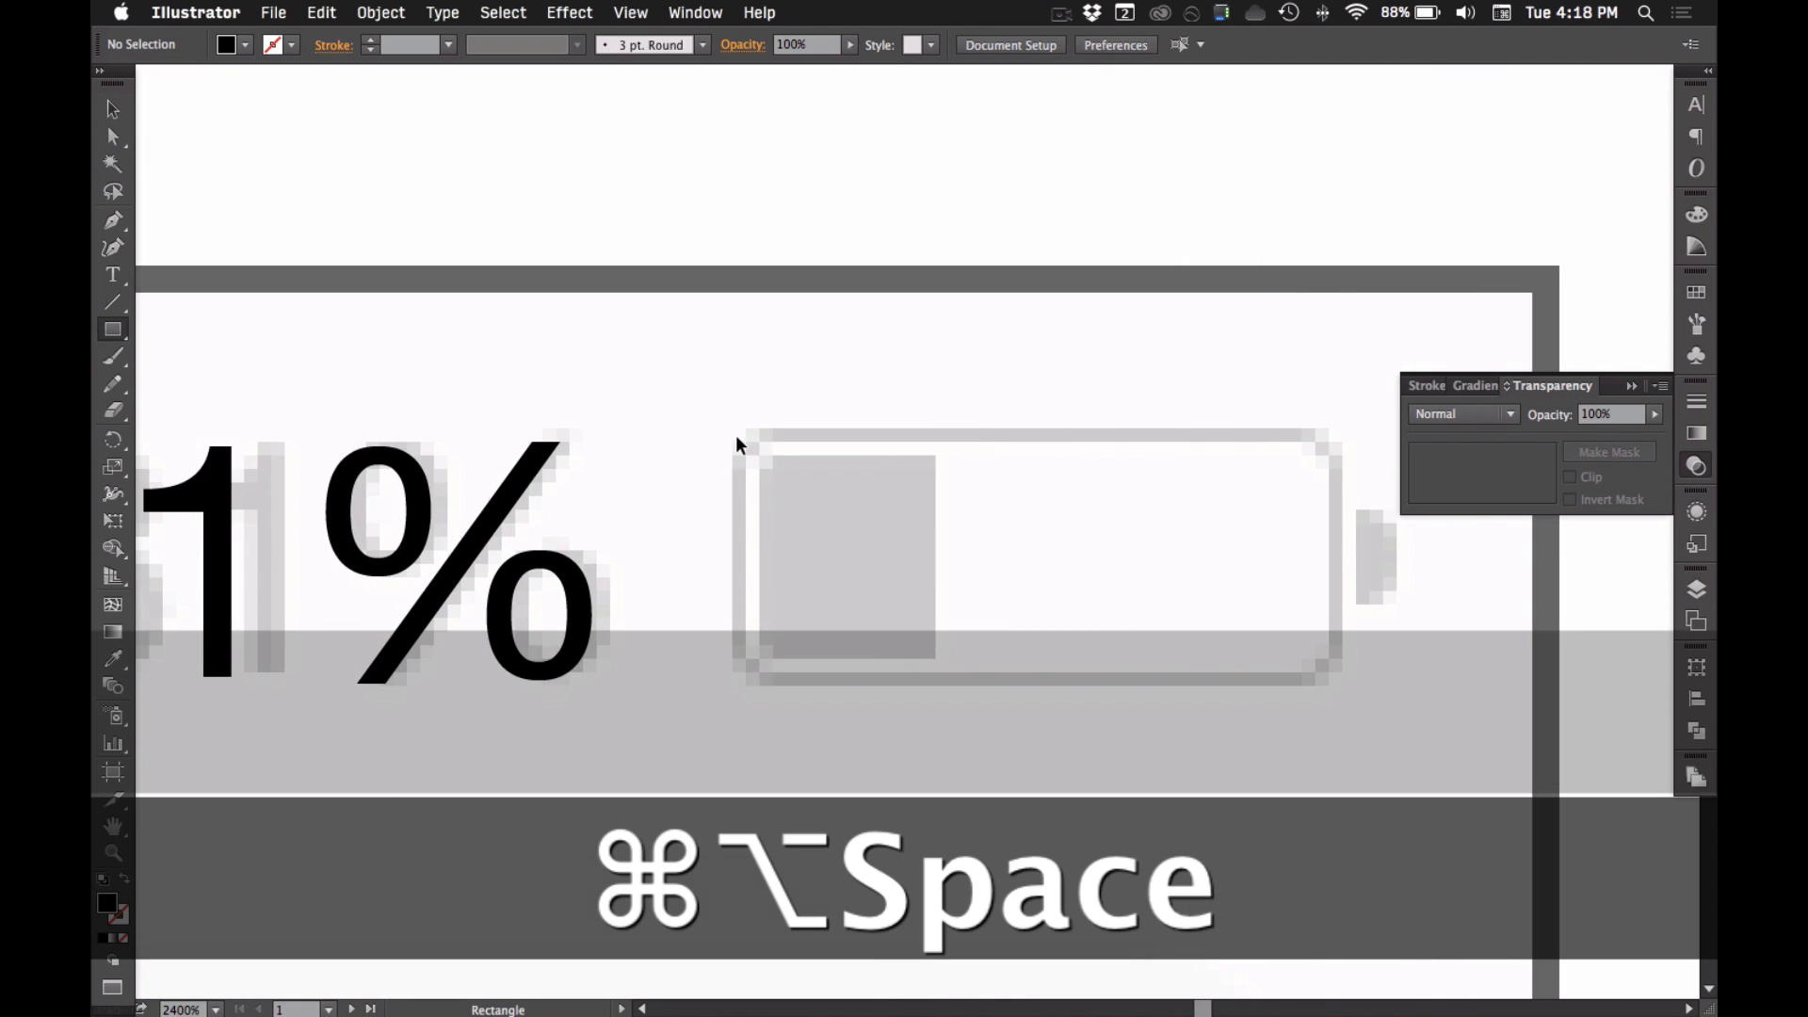
{"action": "left_click_drag", "start_coordinate": [730, 429], "coordinate": [1342, 686]}
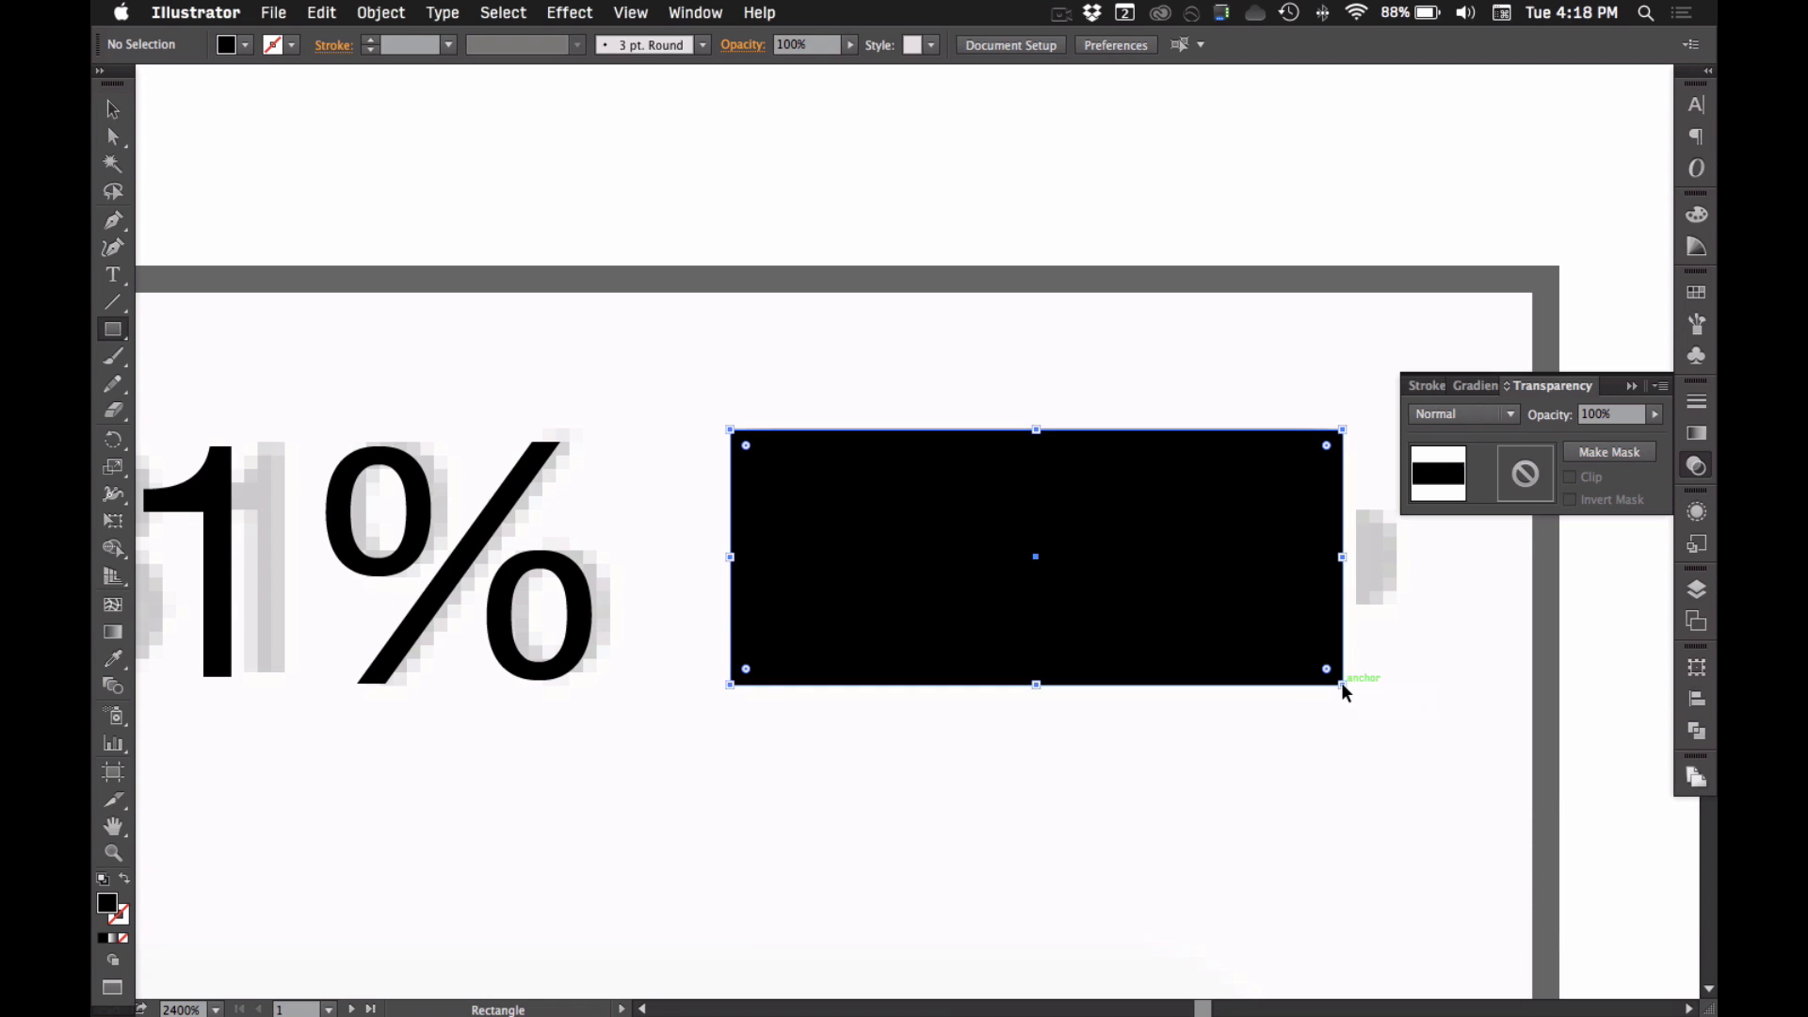
{"action": "left_click", "coordinate": [1696, 667]}
{"action": "left_click", "coordinate": [1415, 981]}
{"action": "key", "text": "v"}
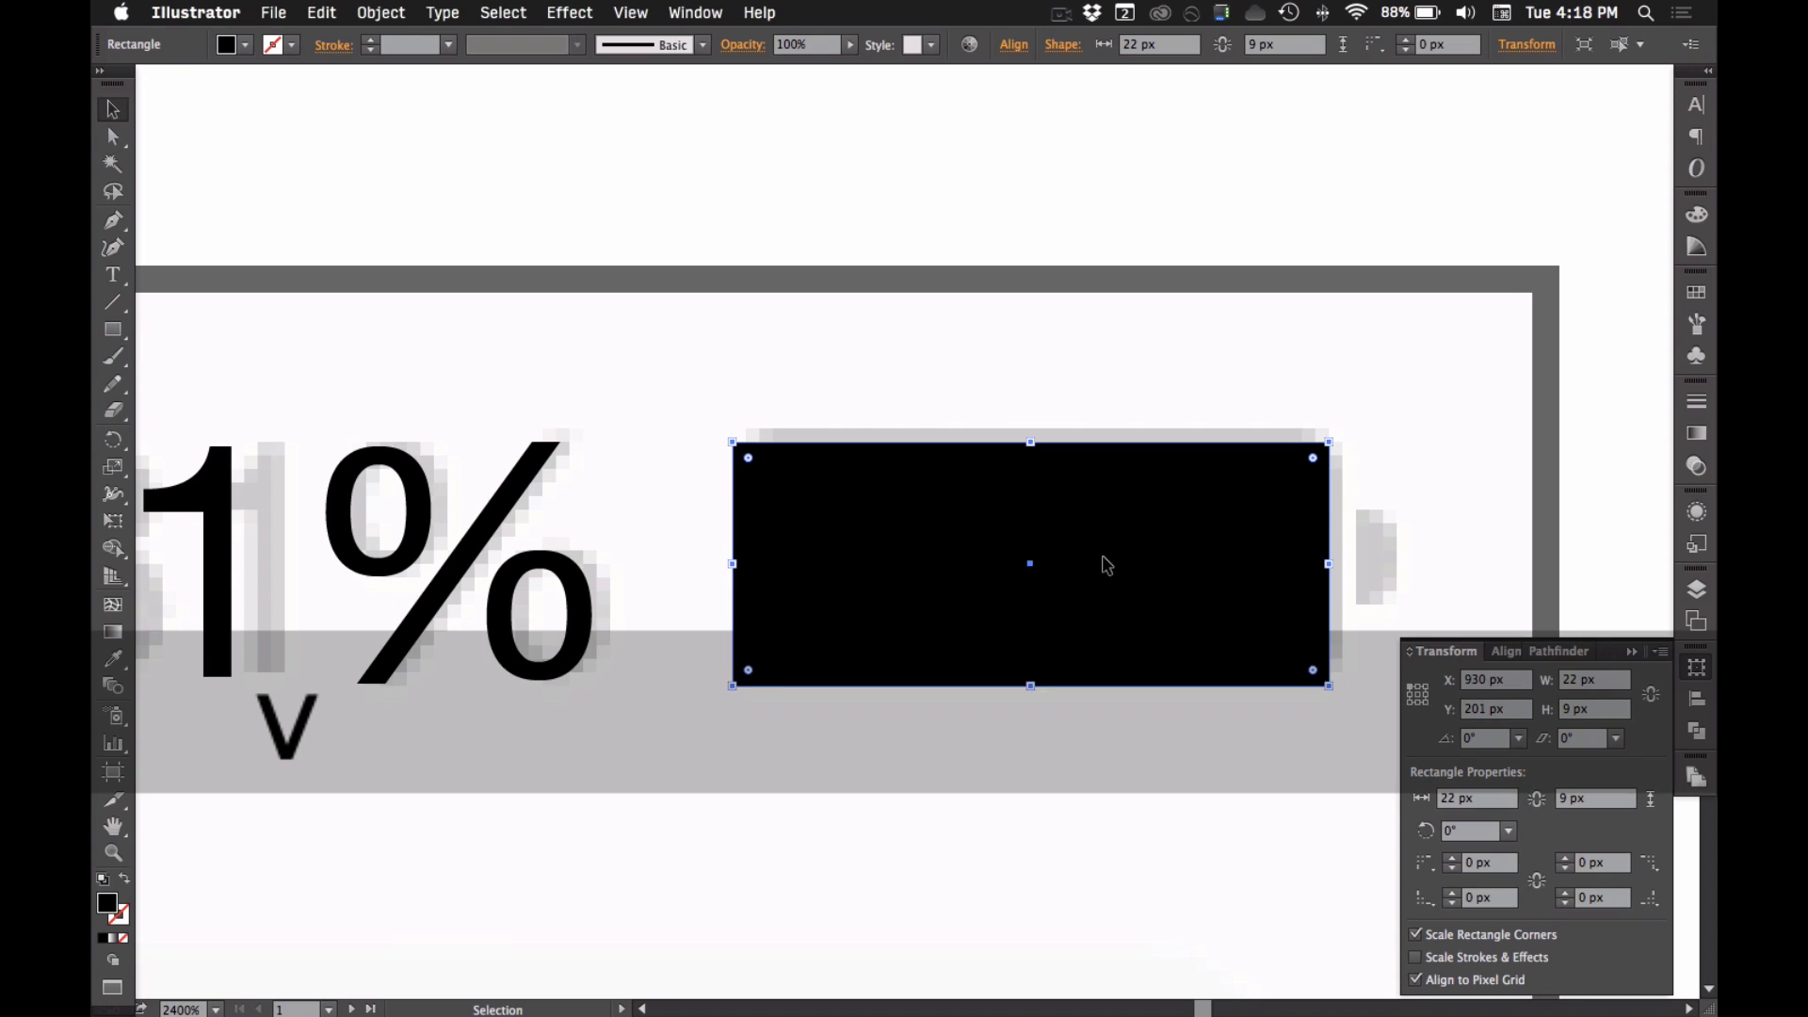
- Stretch the battery rectangle upward to a height of 10 px and check it in outline view
{"action": "key", "text": "Up"}
{"action": "left_click_drag", "start_coordinate": [1081, 613], "coordinate": [1079, 639]}
{"action": "left_click_drag", "start_coordinate": [1031, 442], "coordinate": [1030, 414]}
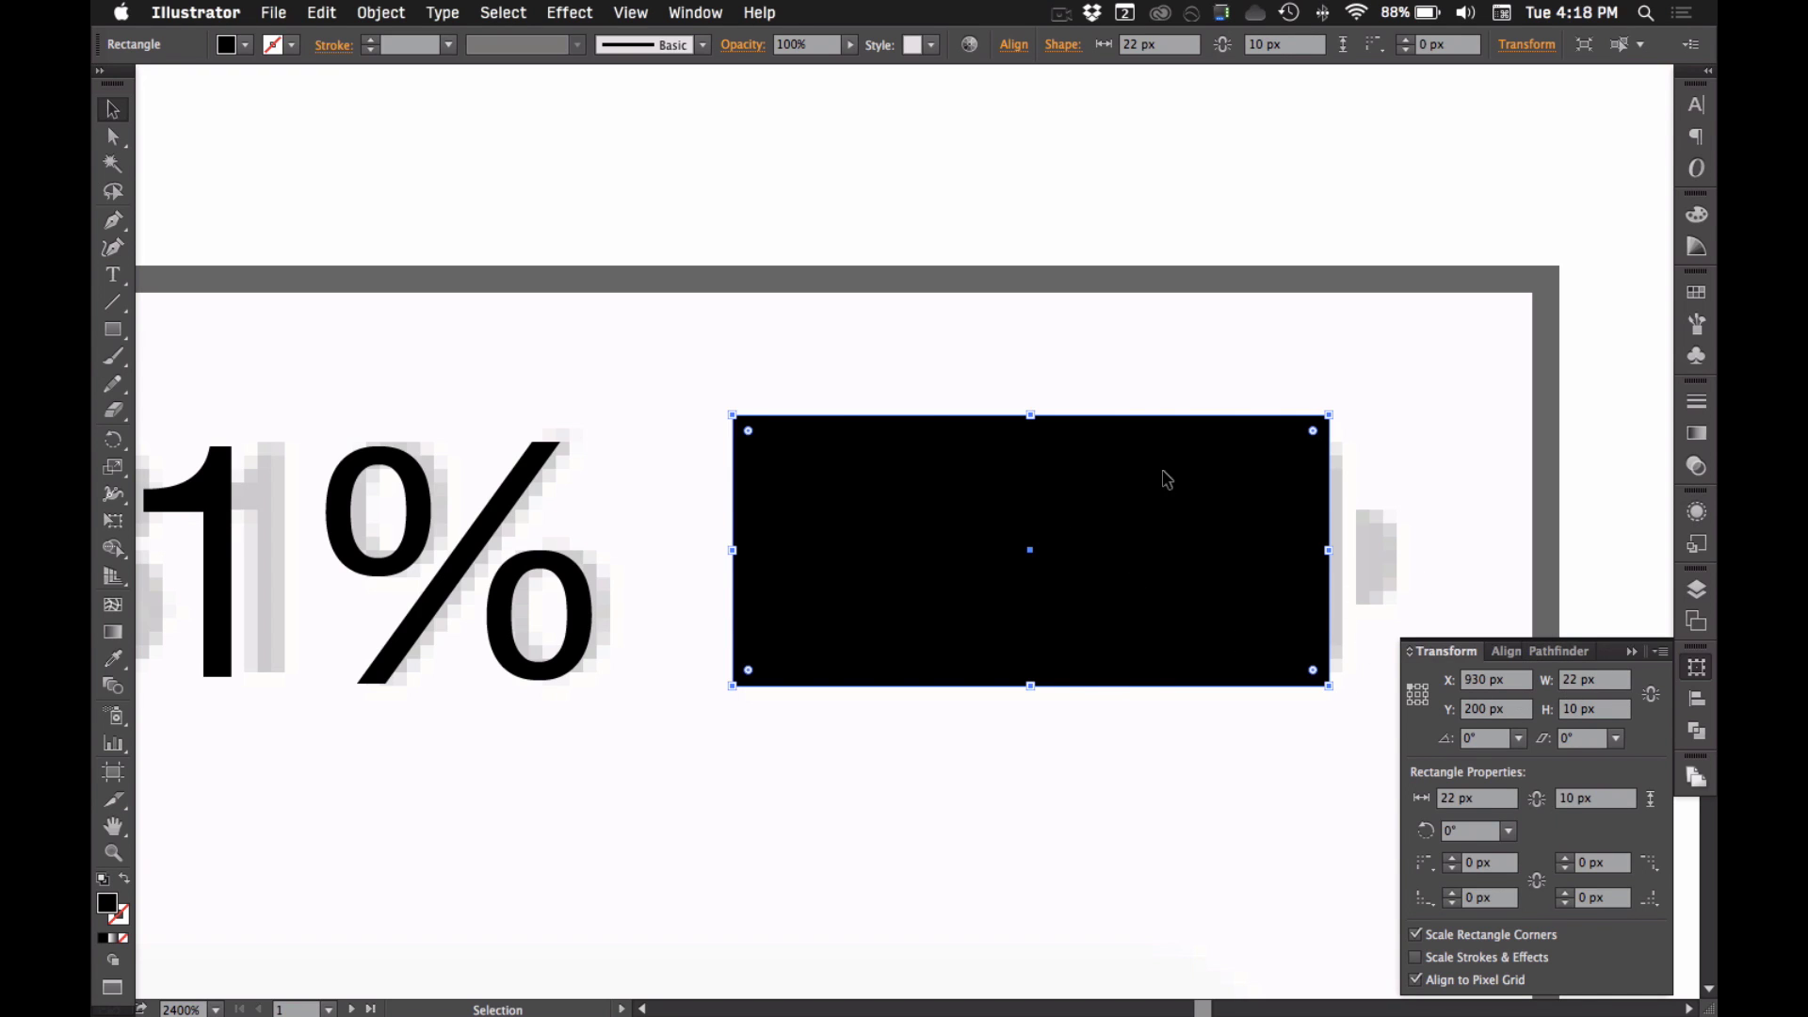
{"action": "key", "text": "super+y"}
{"action": "key", "text": "super+y"}
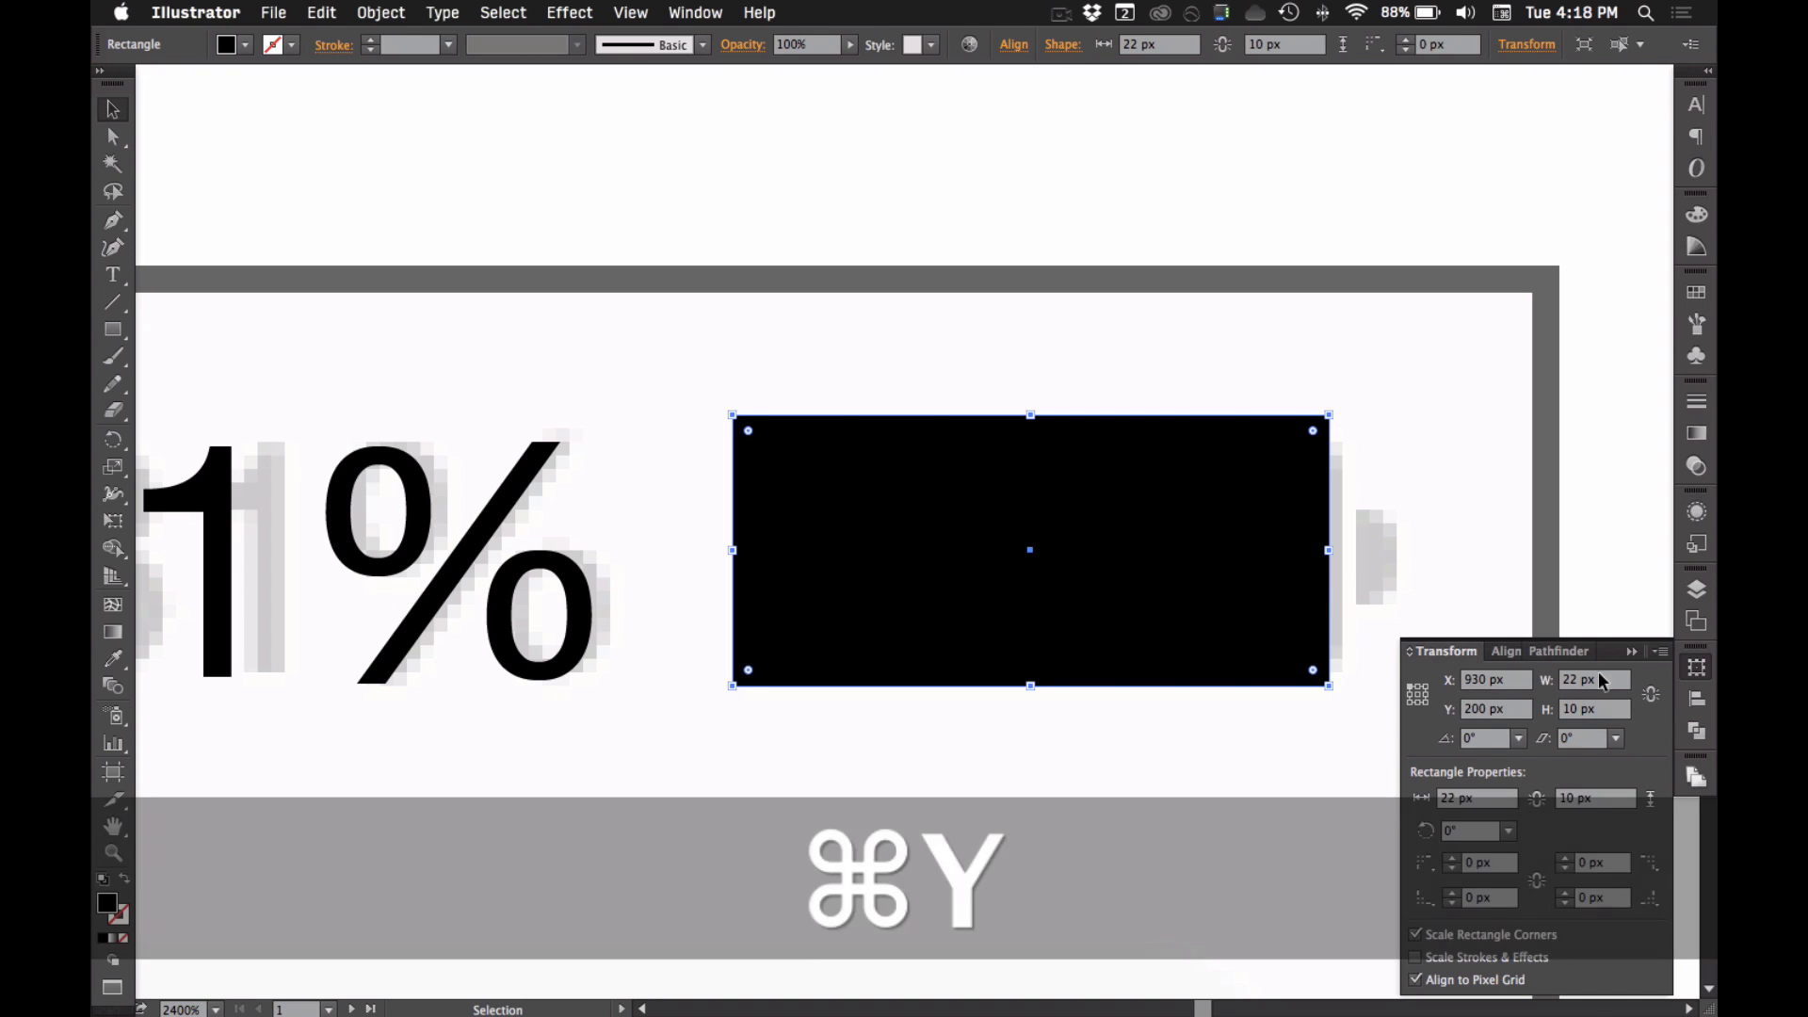
- Swap the battery rectangle's fill and stroke to leave a 1 pt black outline, and set its height to 9 px
{"action": "key", "text": "Up"}
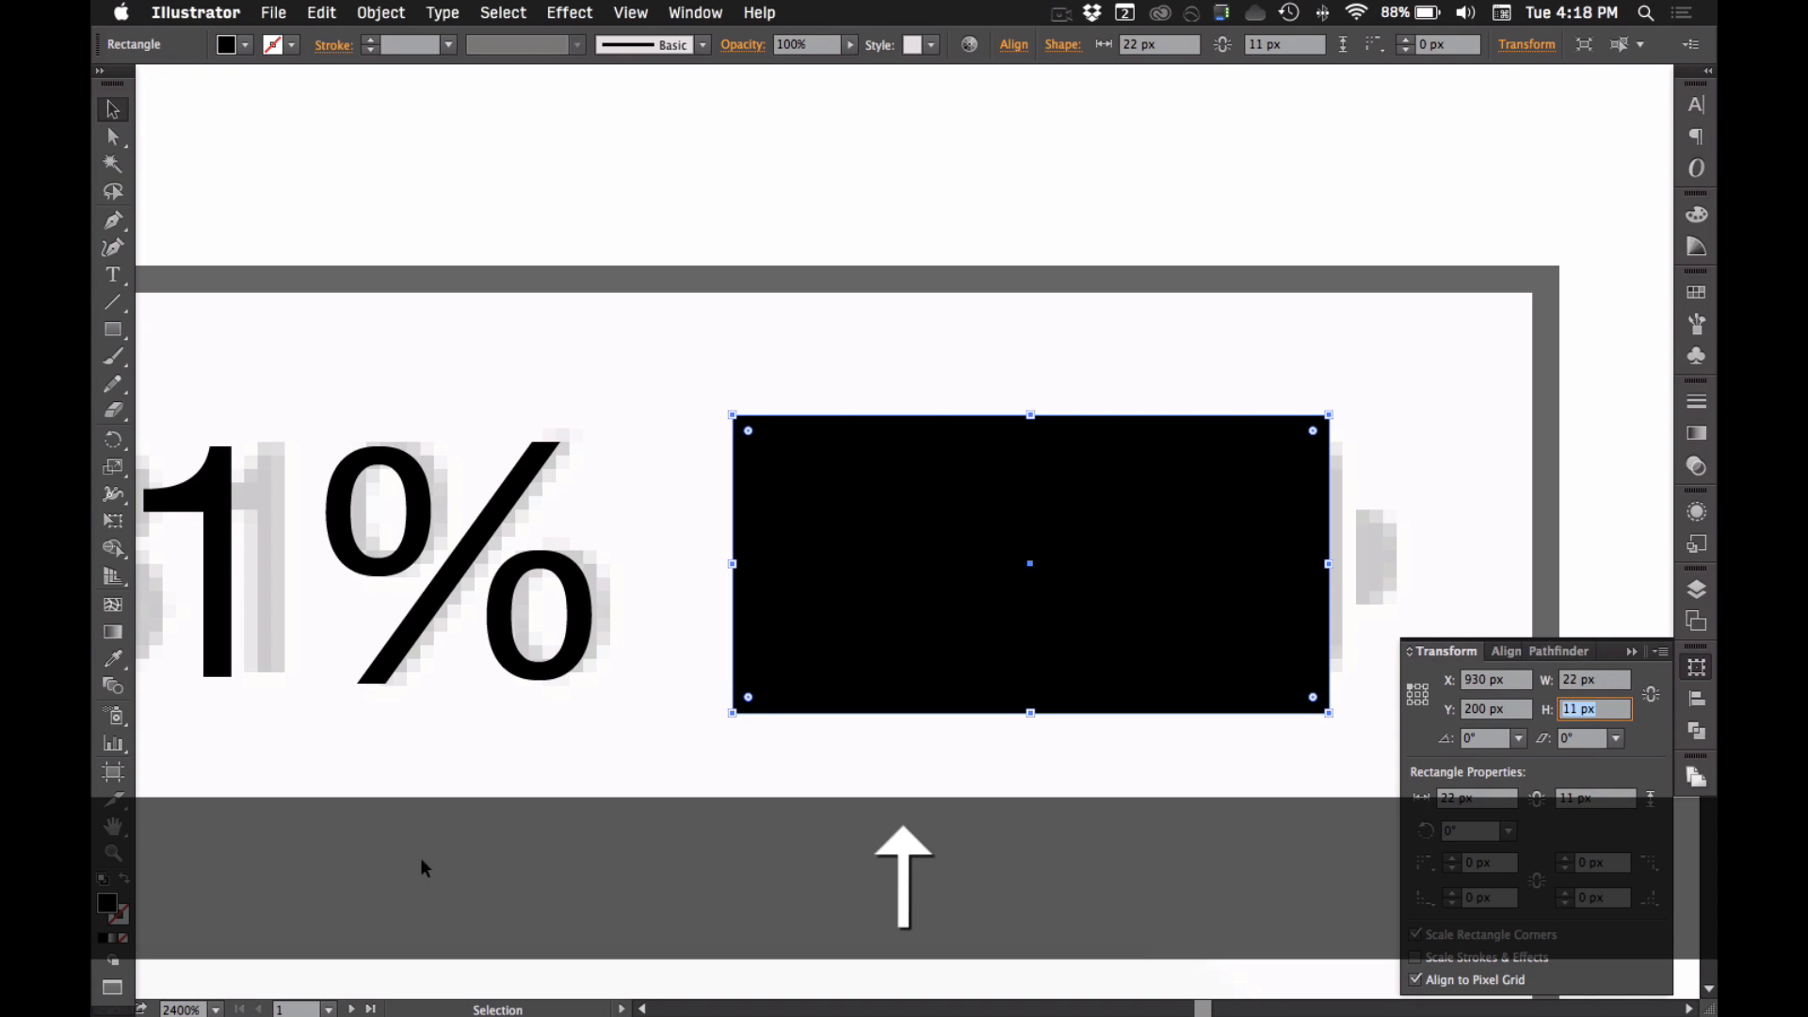
{"action": "key", "text": "super+z"}
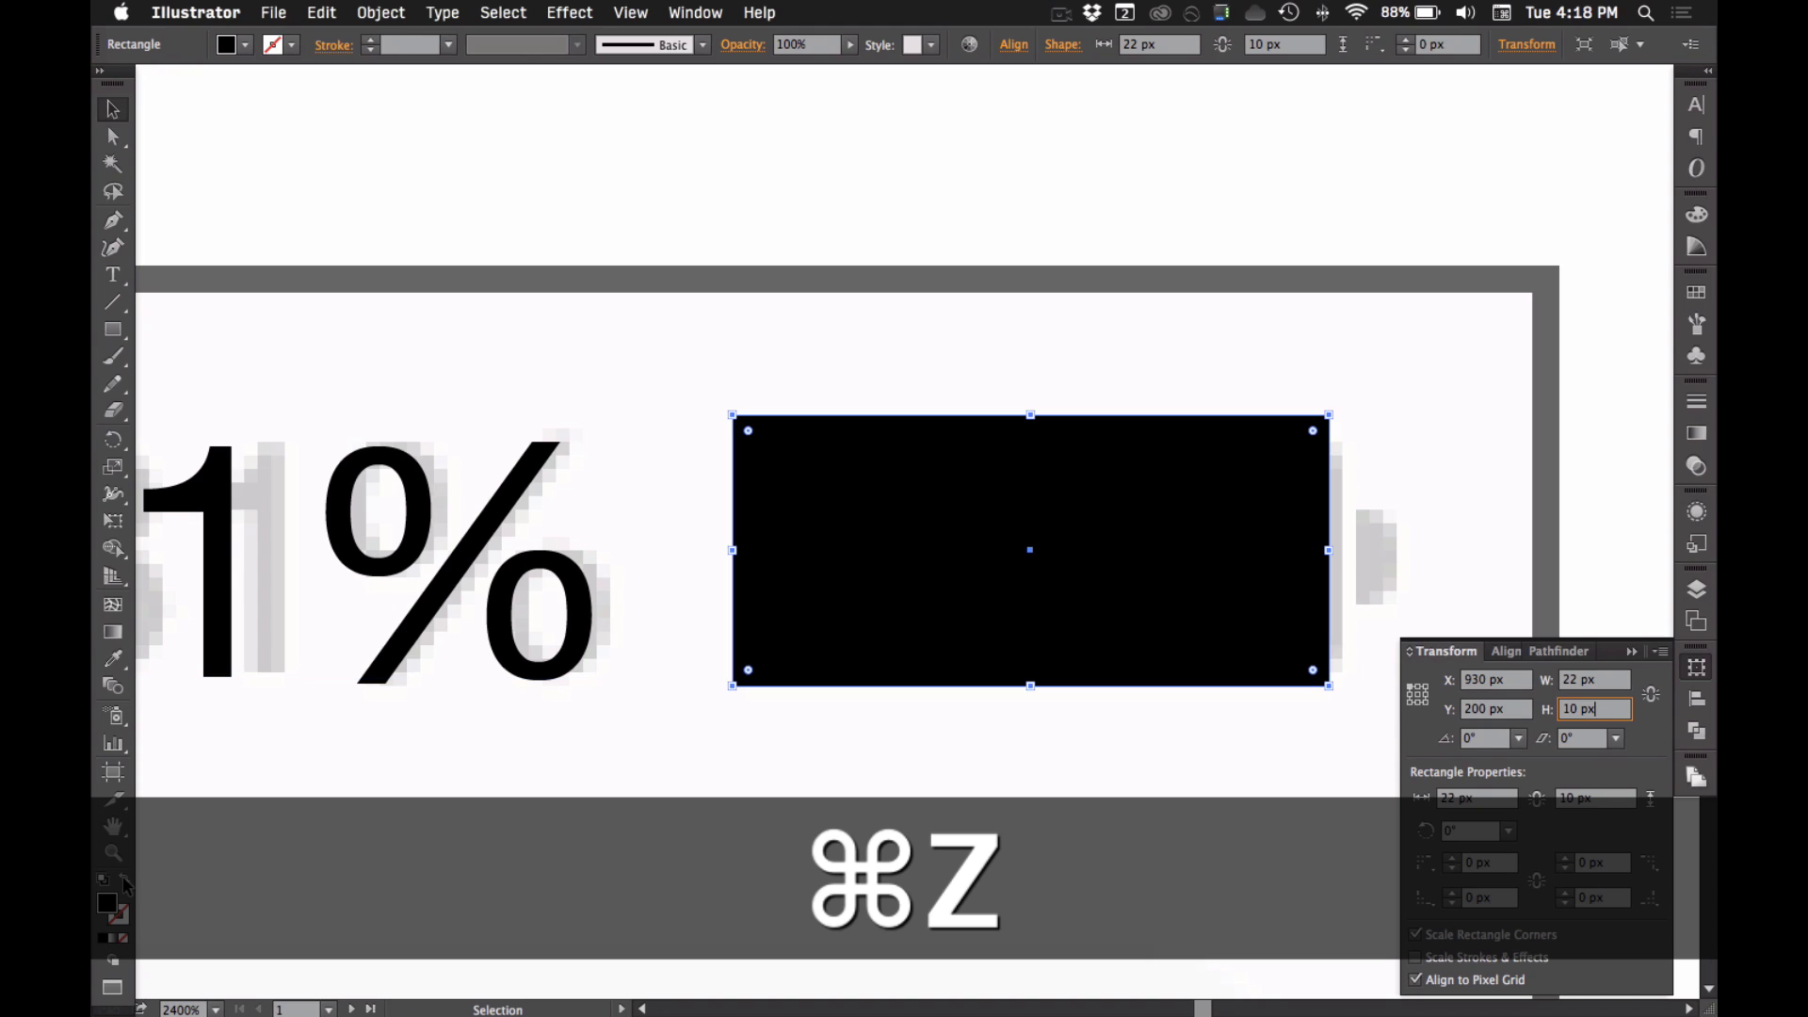
{"action": "left_click", "coordinate": [124, 881]}
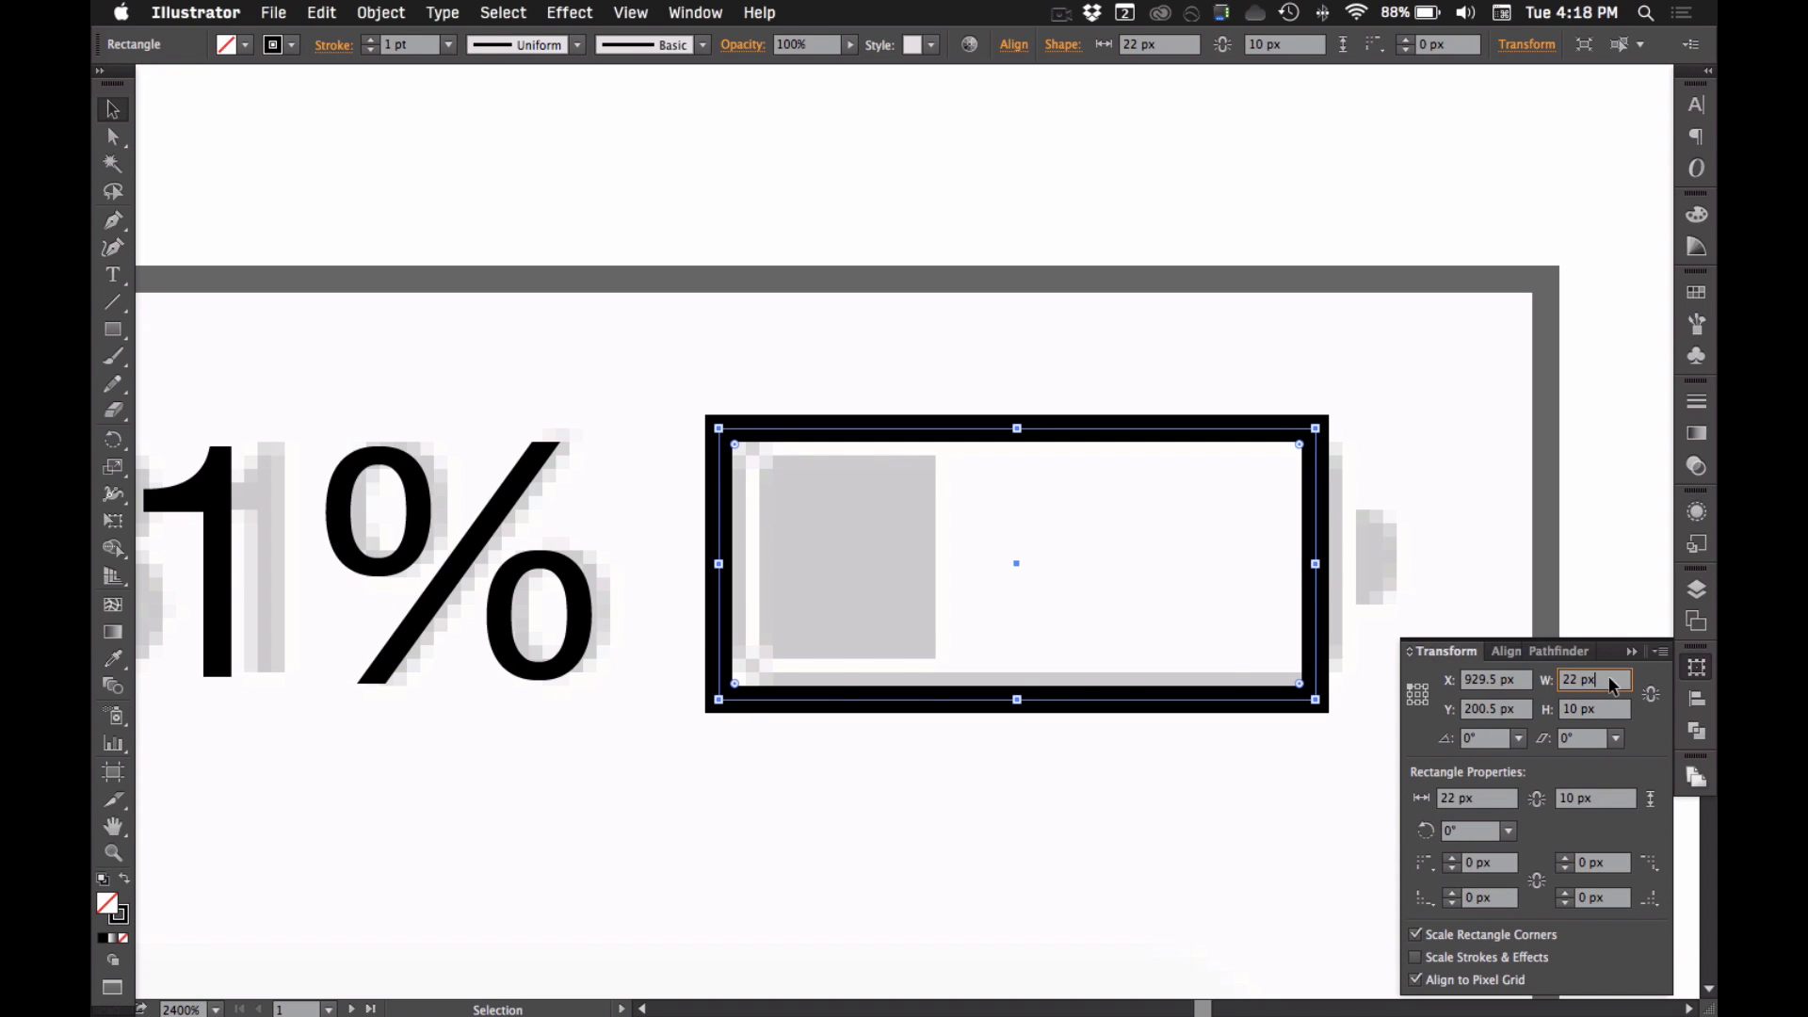
{"action": "key", "text": "Down"}
{"action": "key", "text": "Up"}
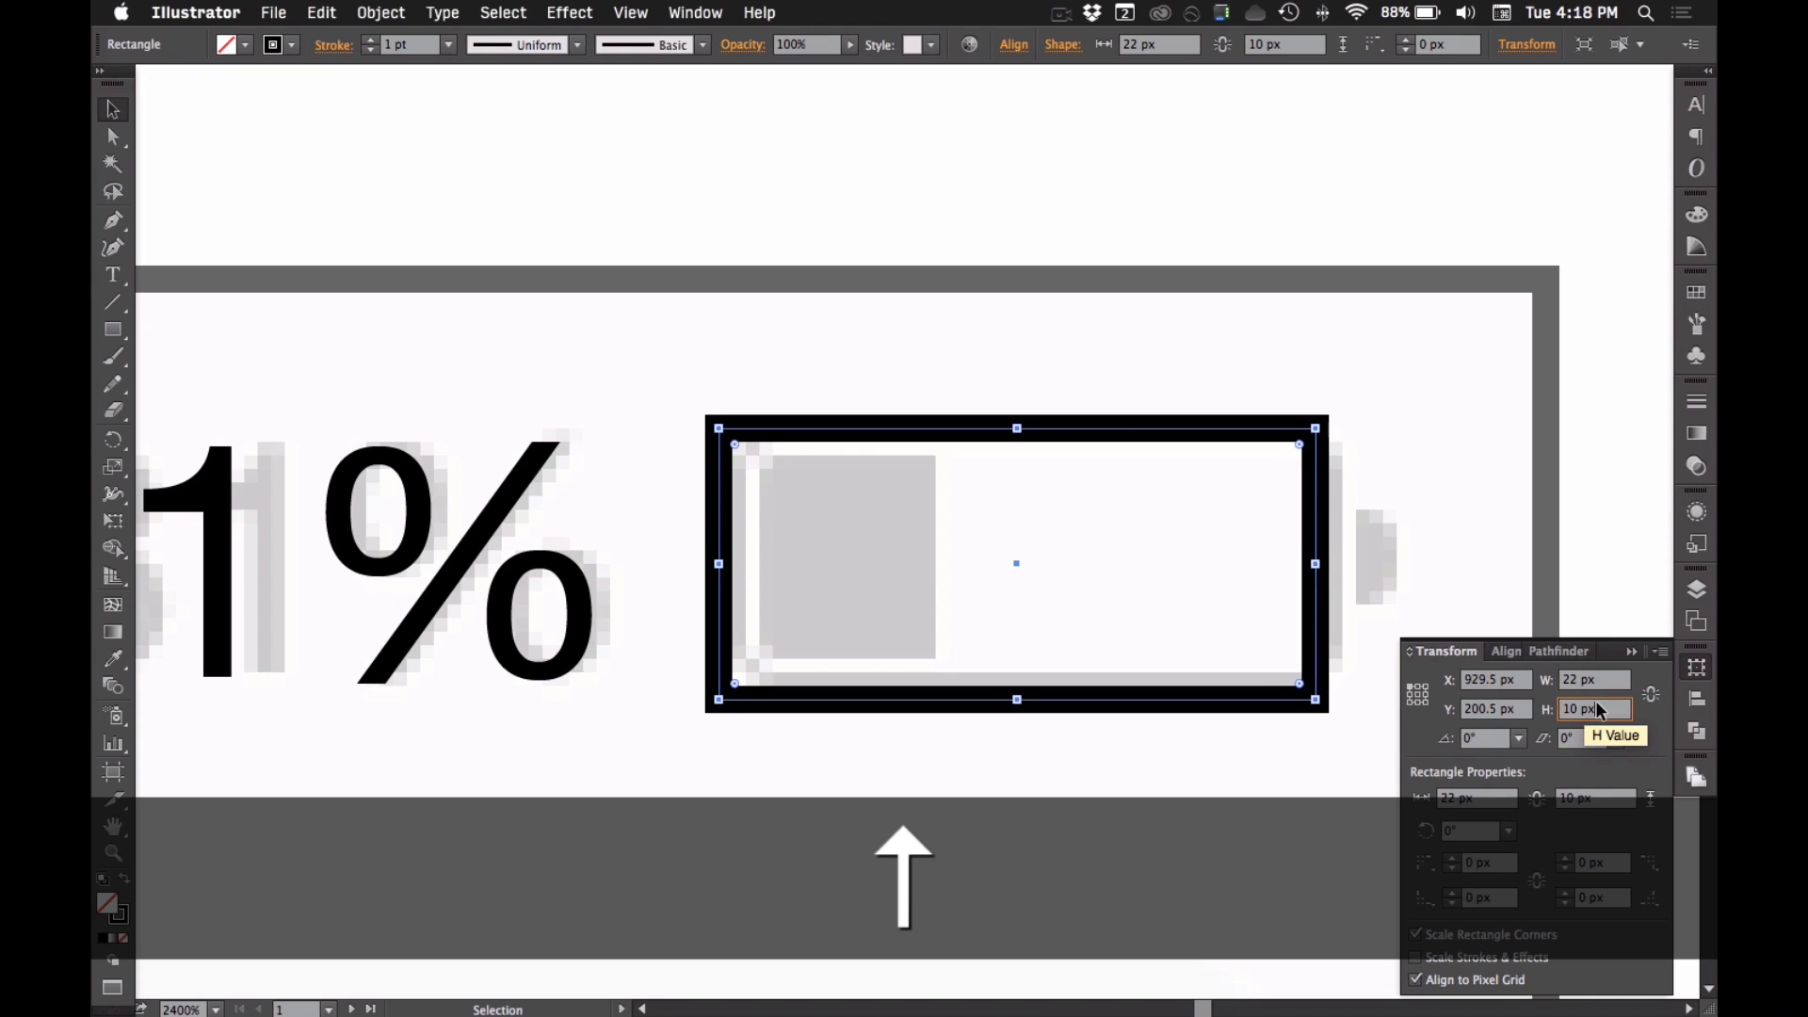
{"action": "key", "text": "Down"}
{"action": "key", "text": "Return"}
{"action": "left_click", "coordinate": [1150, 701]}
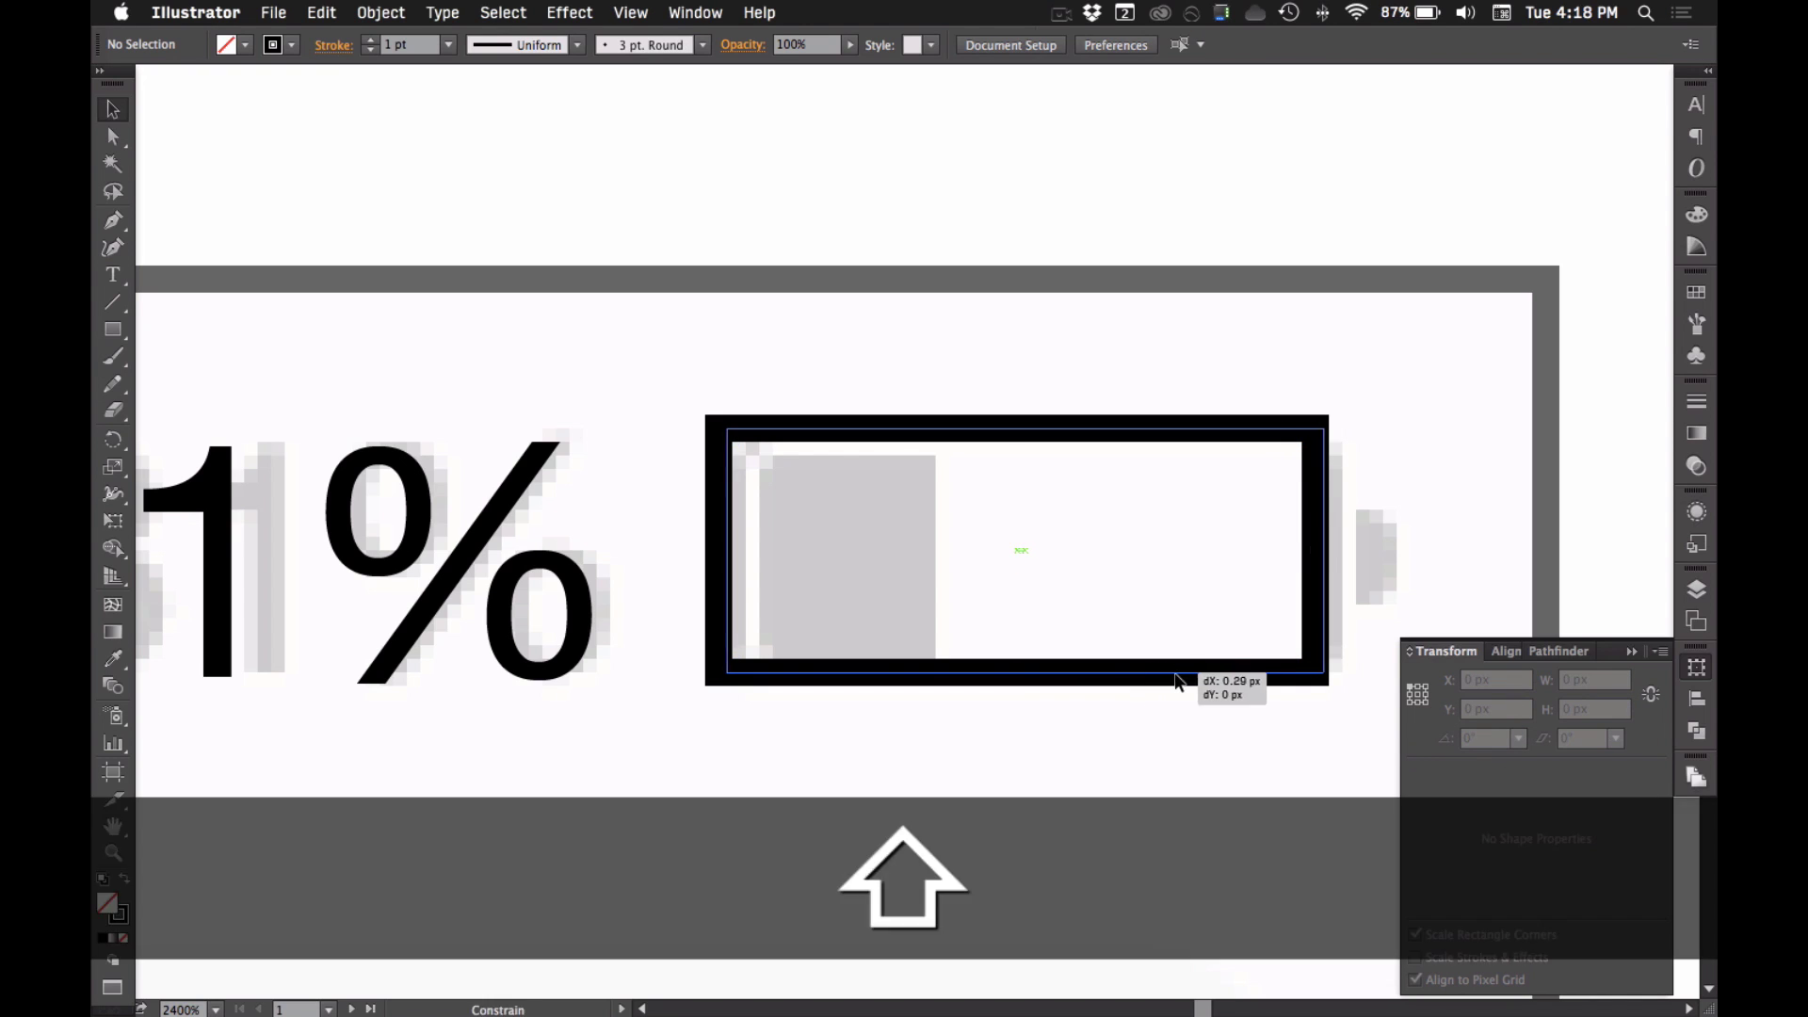
{"action": "left_click", "coordinate": [1174, 674], "text": "shift"}
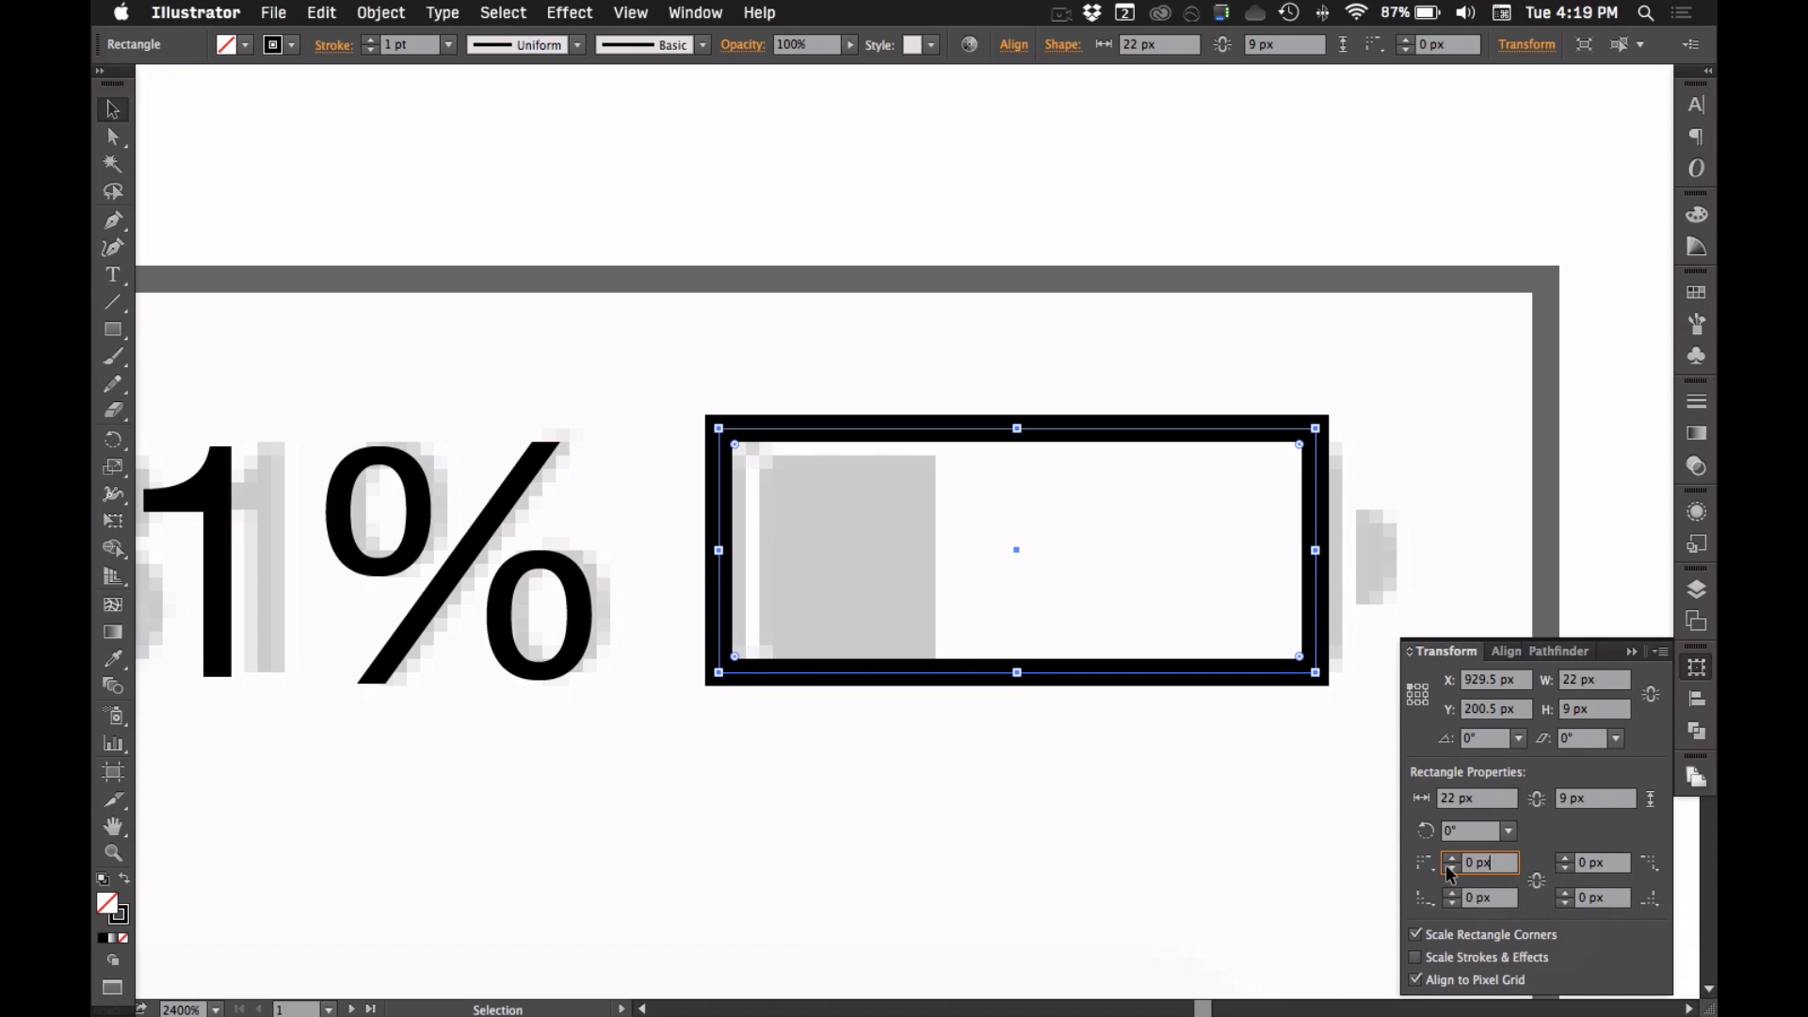
{"action": "left_click", "coordinate": [1147, 340]}
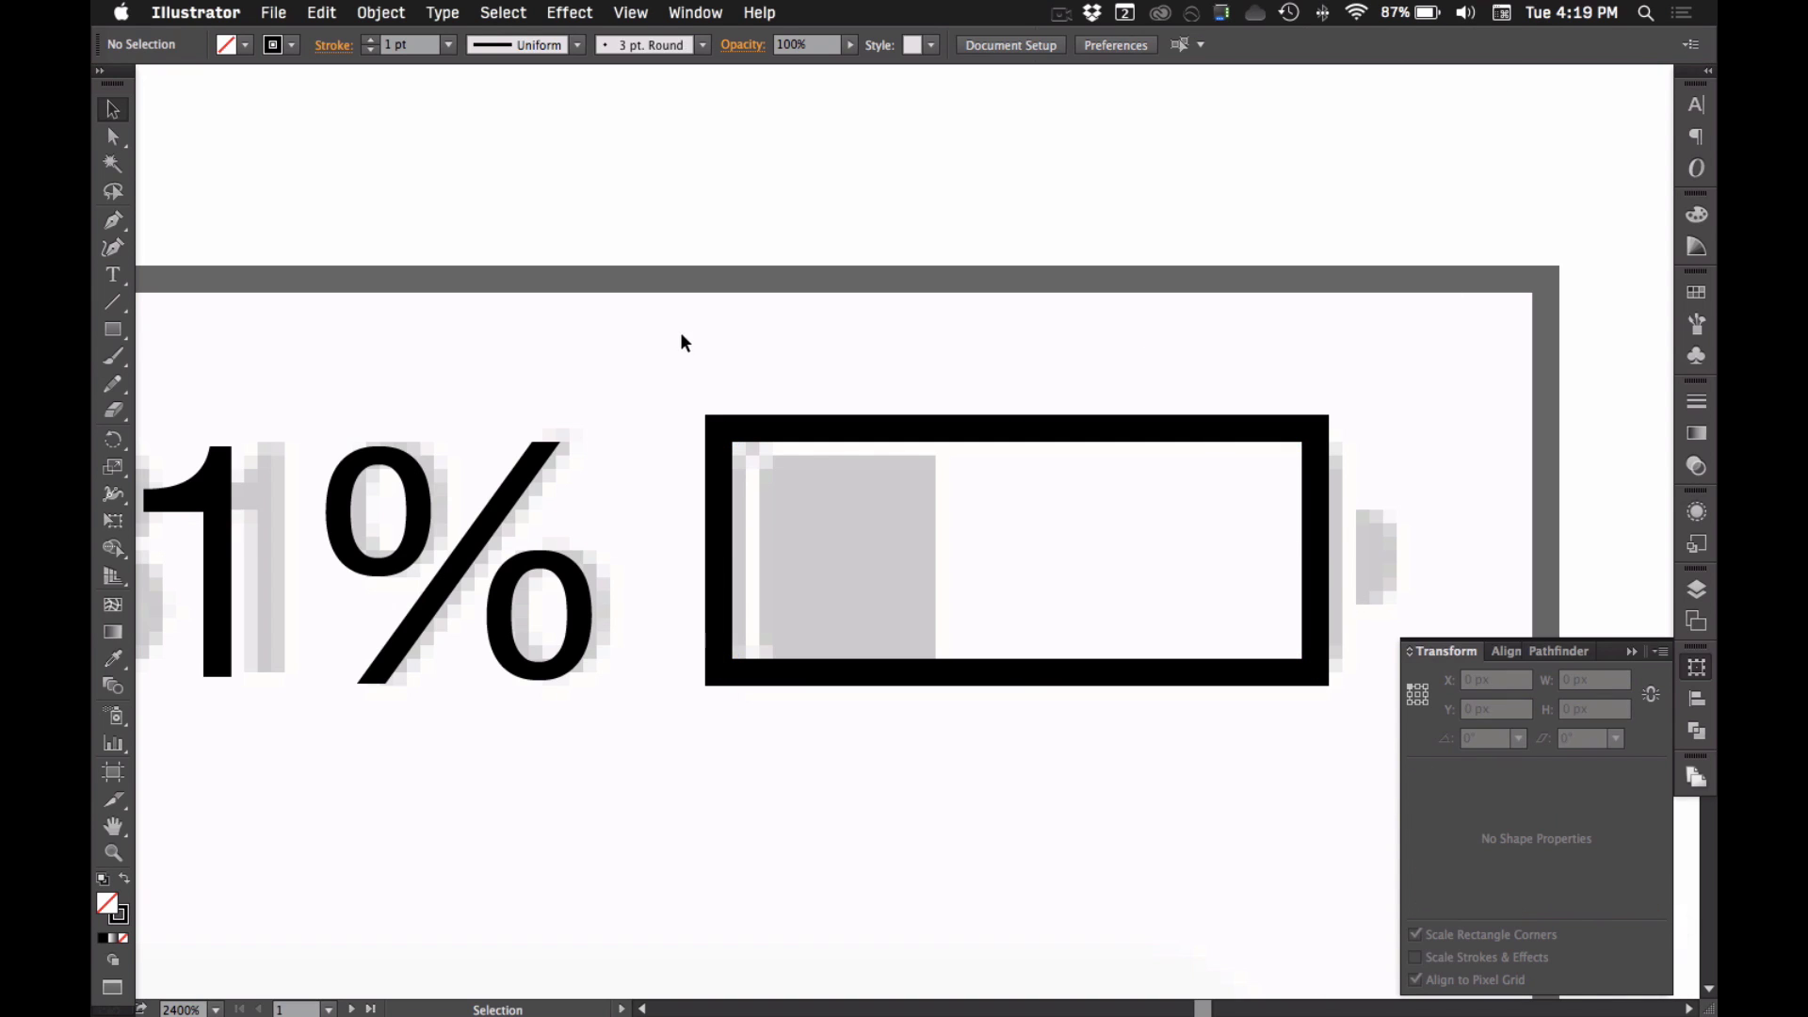
- Round all corners of the battery outline with a 1 px radius
{"action": "left_click_drag", "start_coordinate": [675, 342], "coordinate": [1350, 768]}
{"action": "key", "text": "a"}
{"action": "left_click", "coordinate": [1065, 40]}
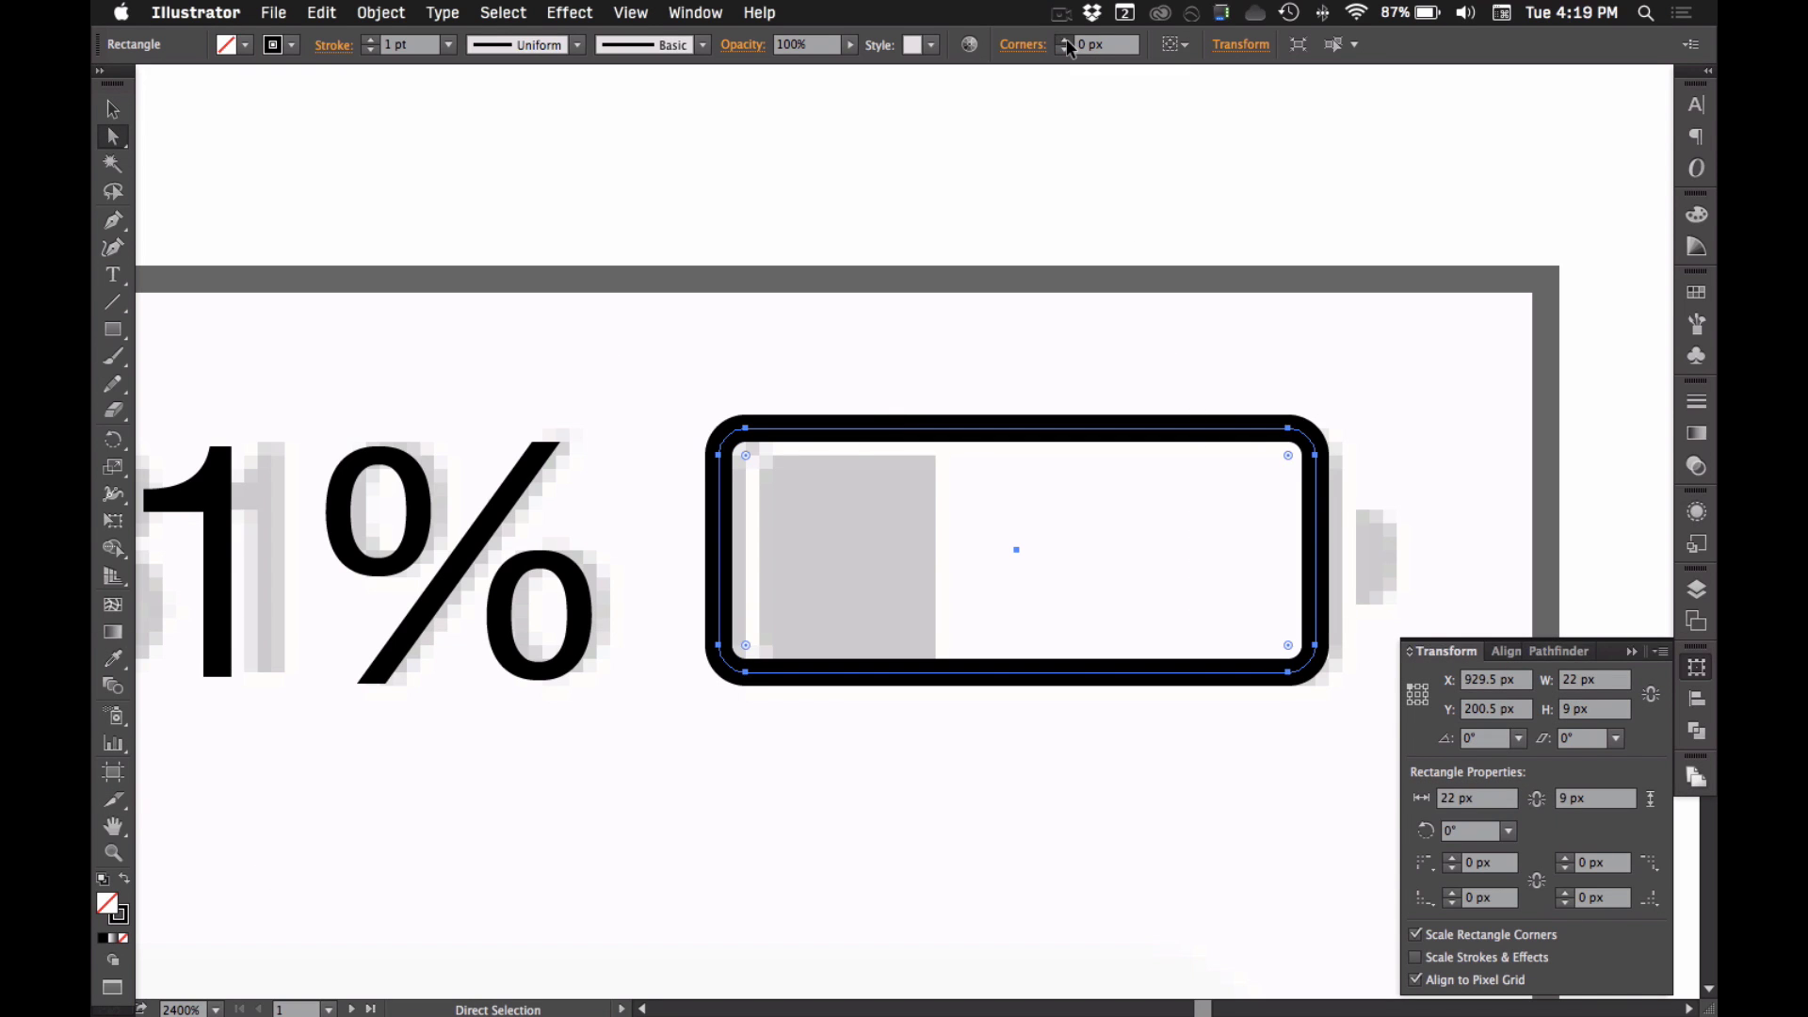
{"action": "left_click", "coordinate": [1065, 41]}
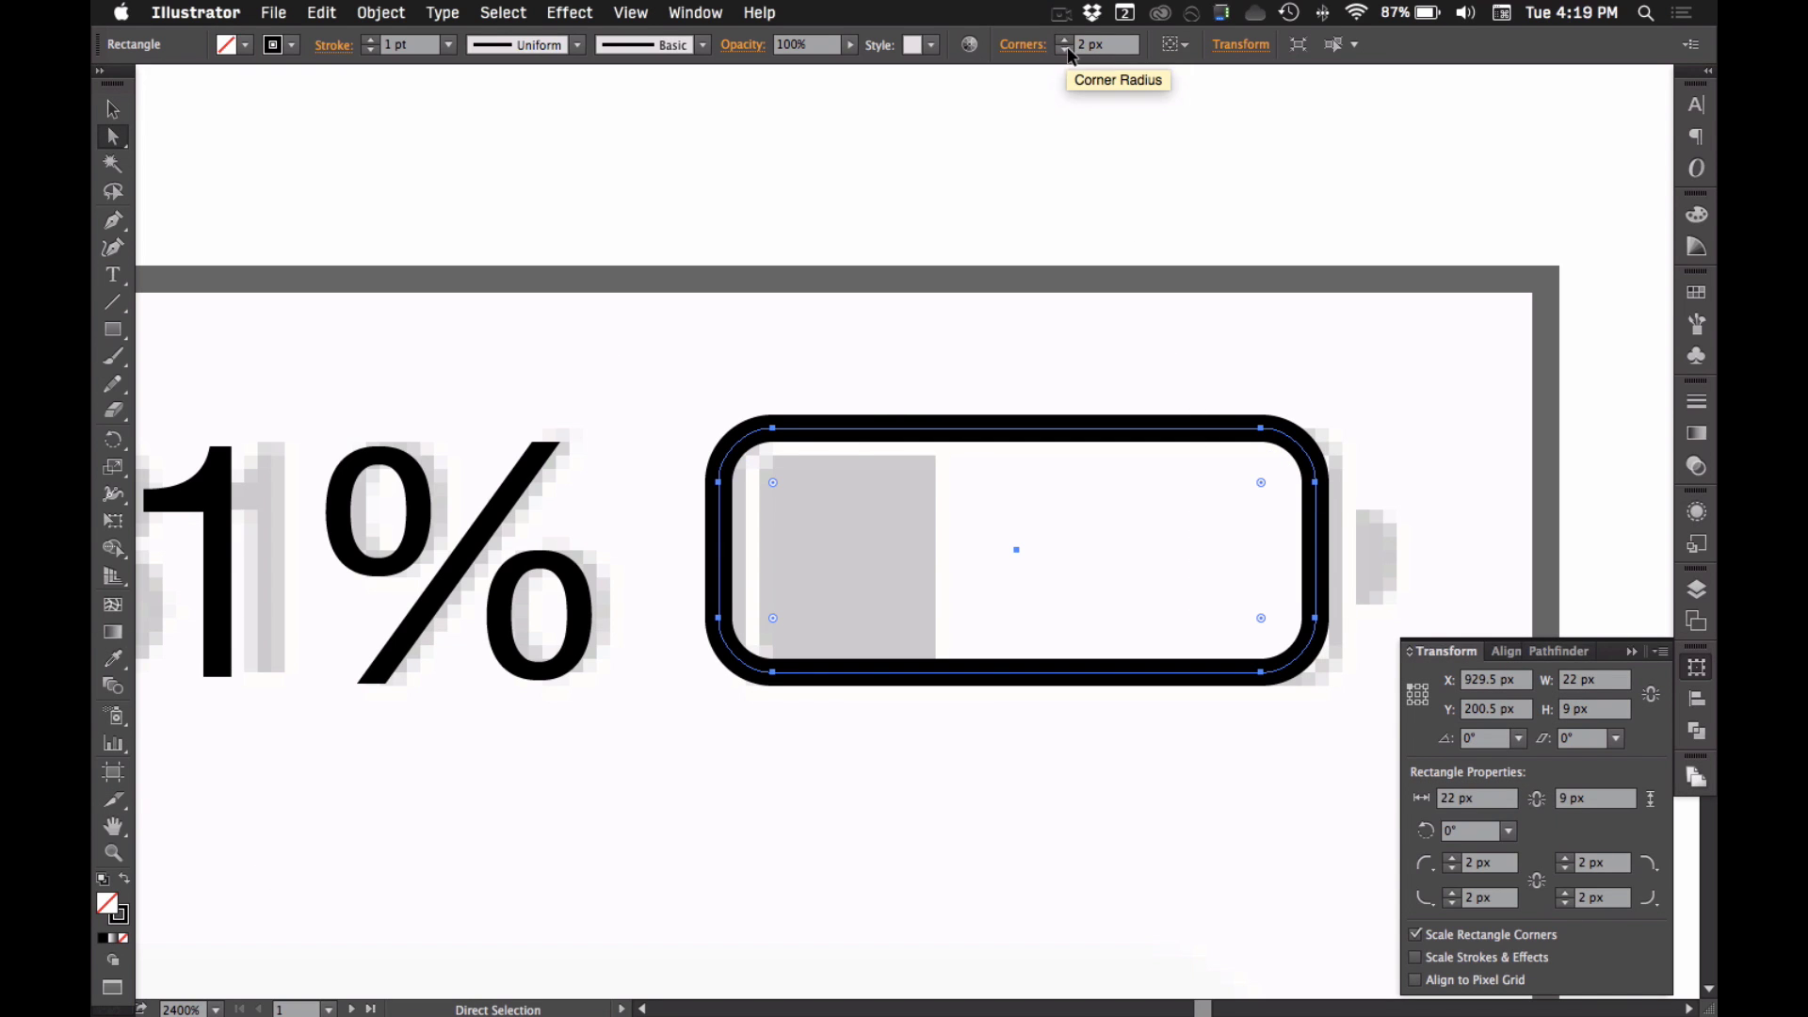
{"action": "left_click", "coordinate": [1068, 50]}
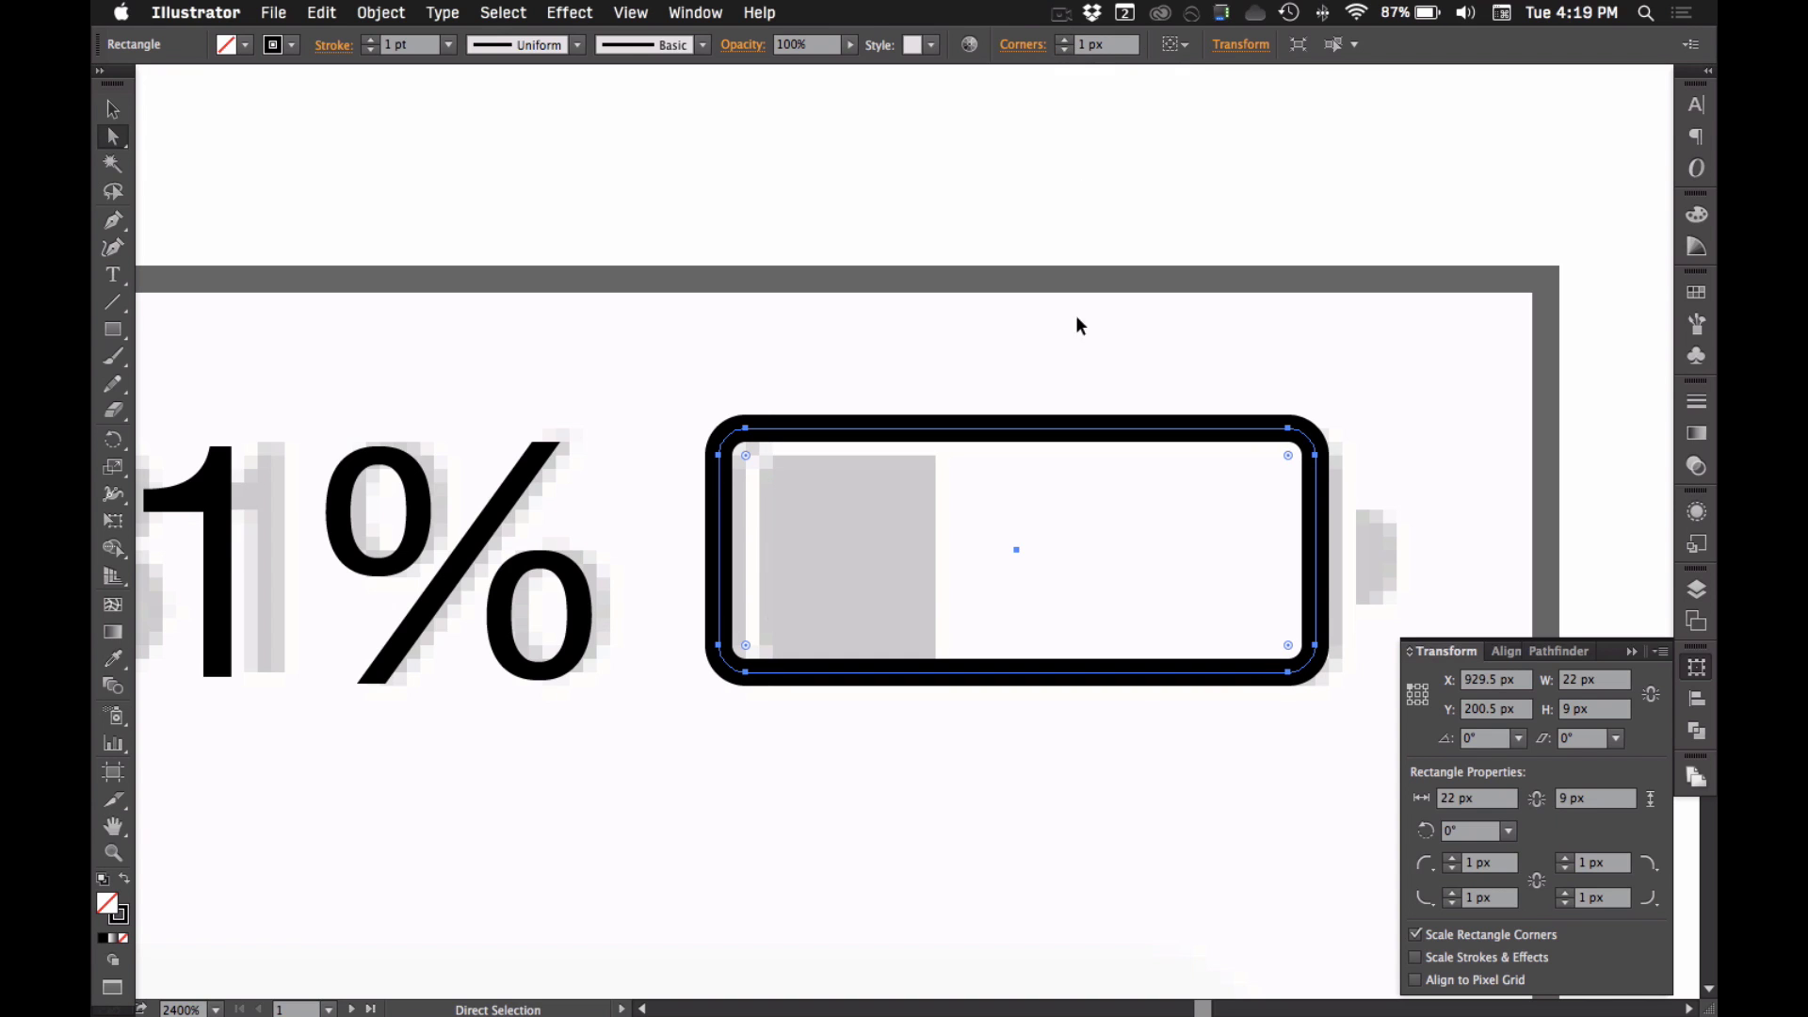
{"action": "key", "text": "v"}
{"action": "left_click_drag", "start_coordinate": [935, 429], "coordinate": [1040, 435]}
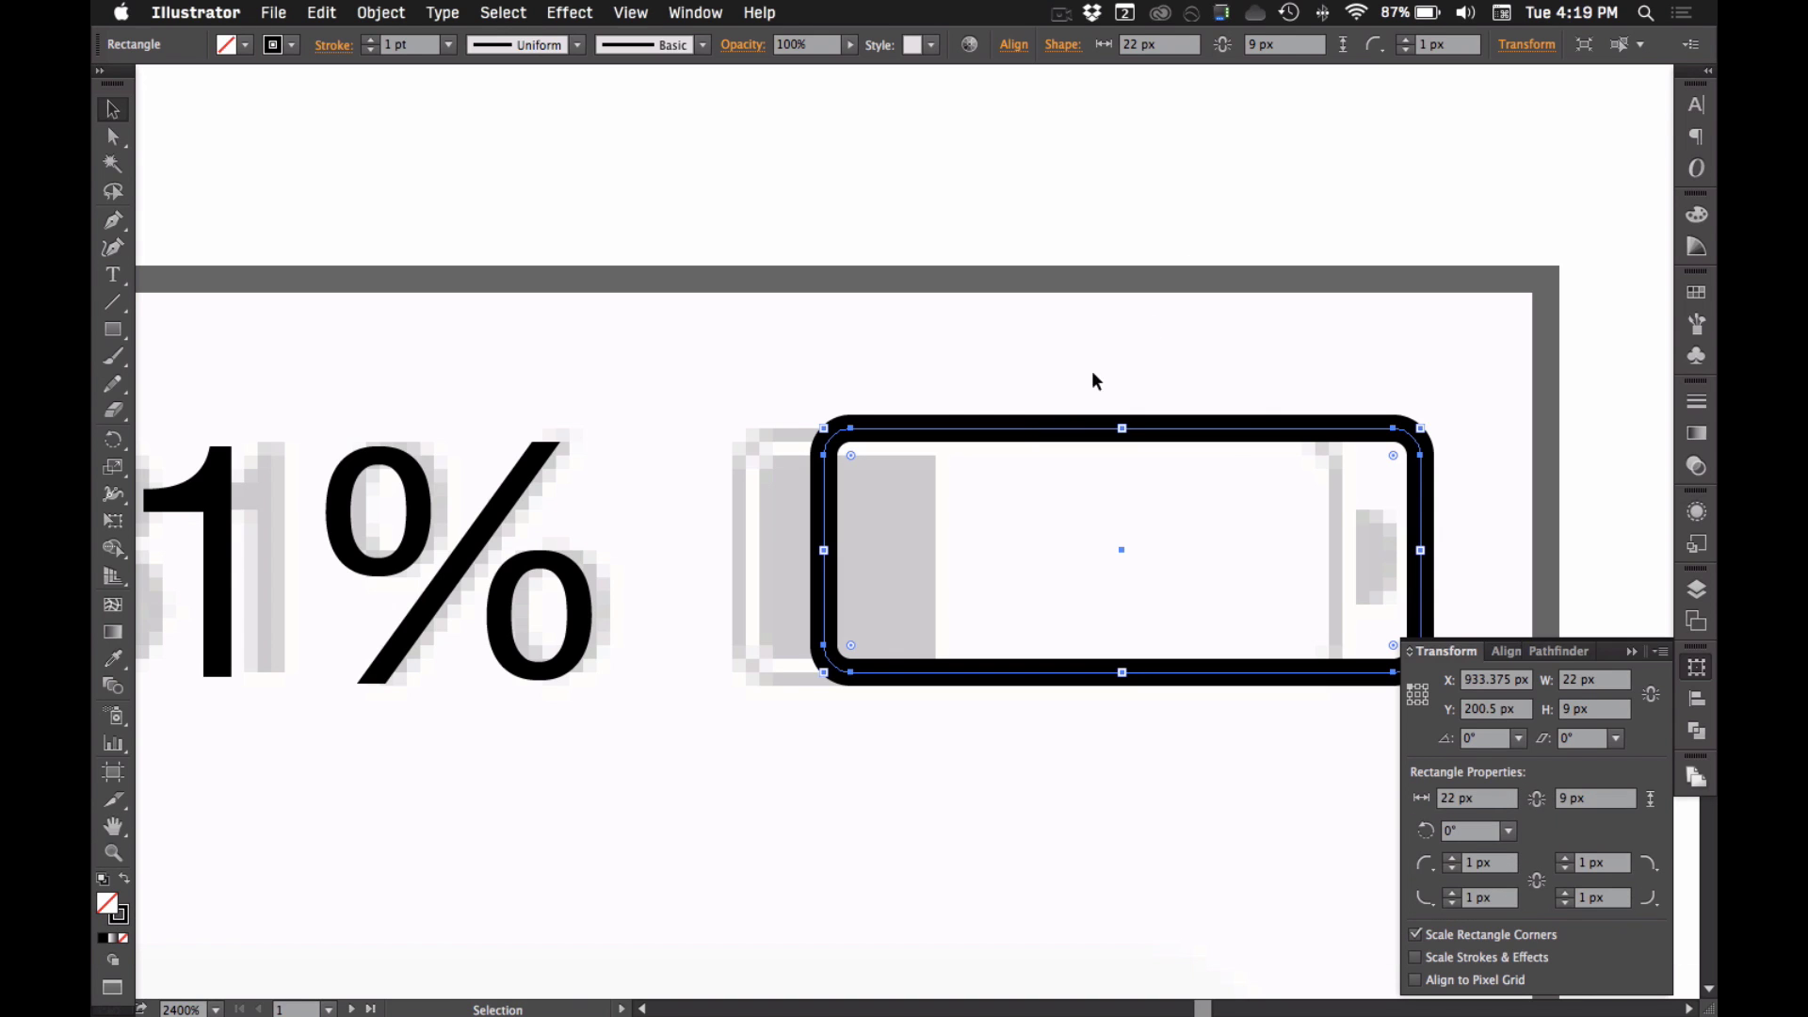
{"action": "key", "text": "a"}
{"action": "key", "text": "super+z"}
{"action": "key", "text": "super+z"}
{"action": "key", "text": "super+z"}
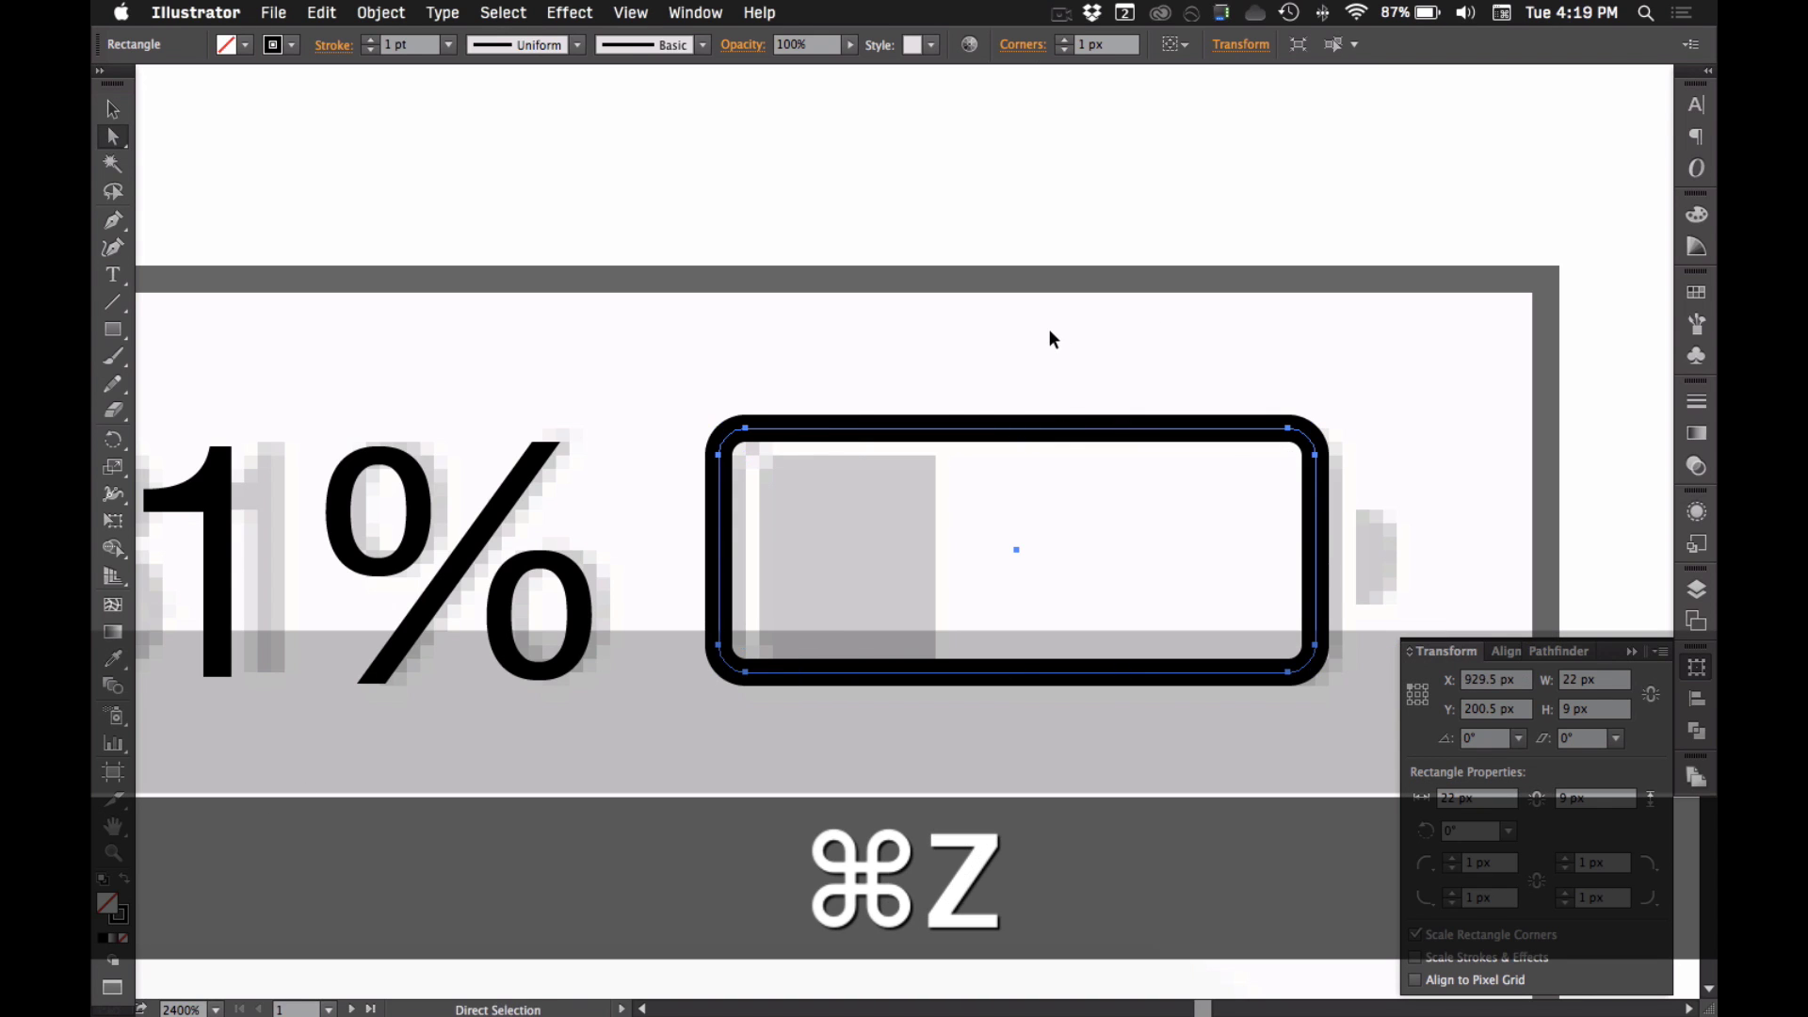
- Draw a rectangle about 19 × 6.7 px inside the battery outline and swap its stroke for a solid black fill
{"action": "key", "text": "m"}
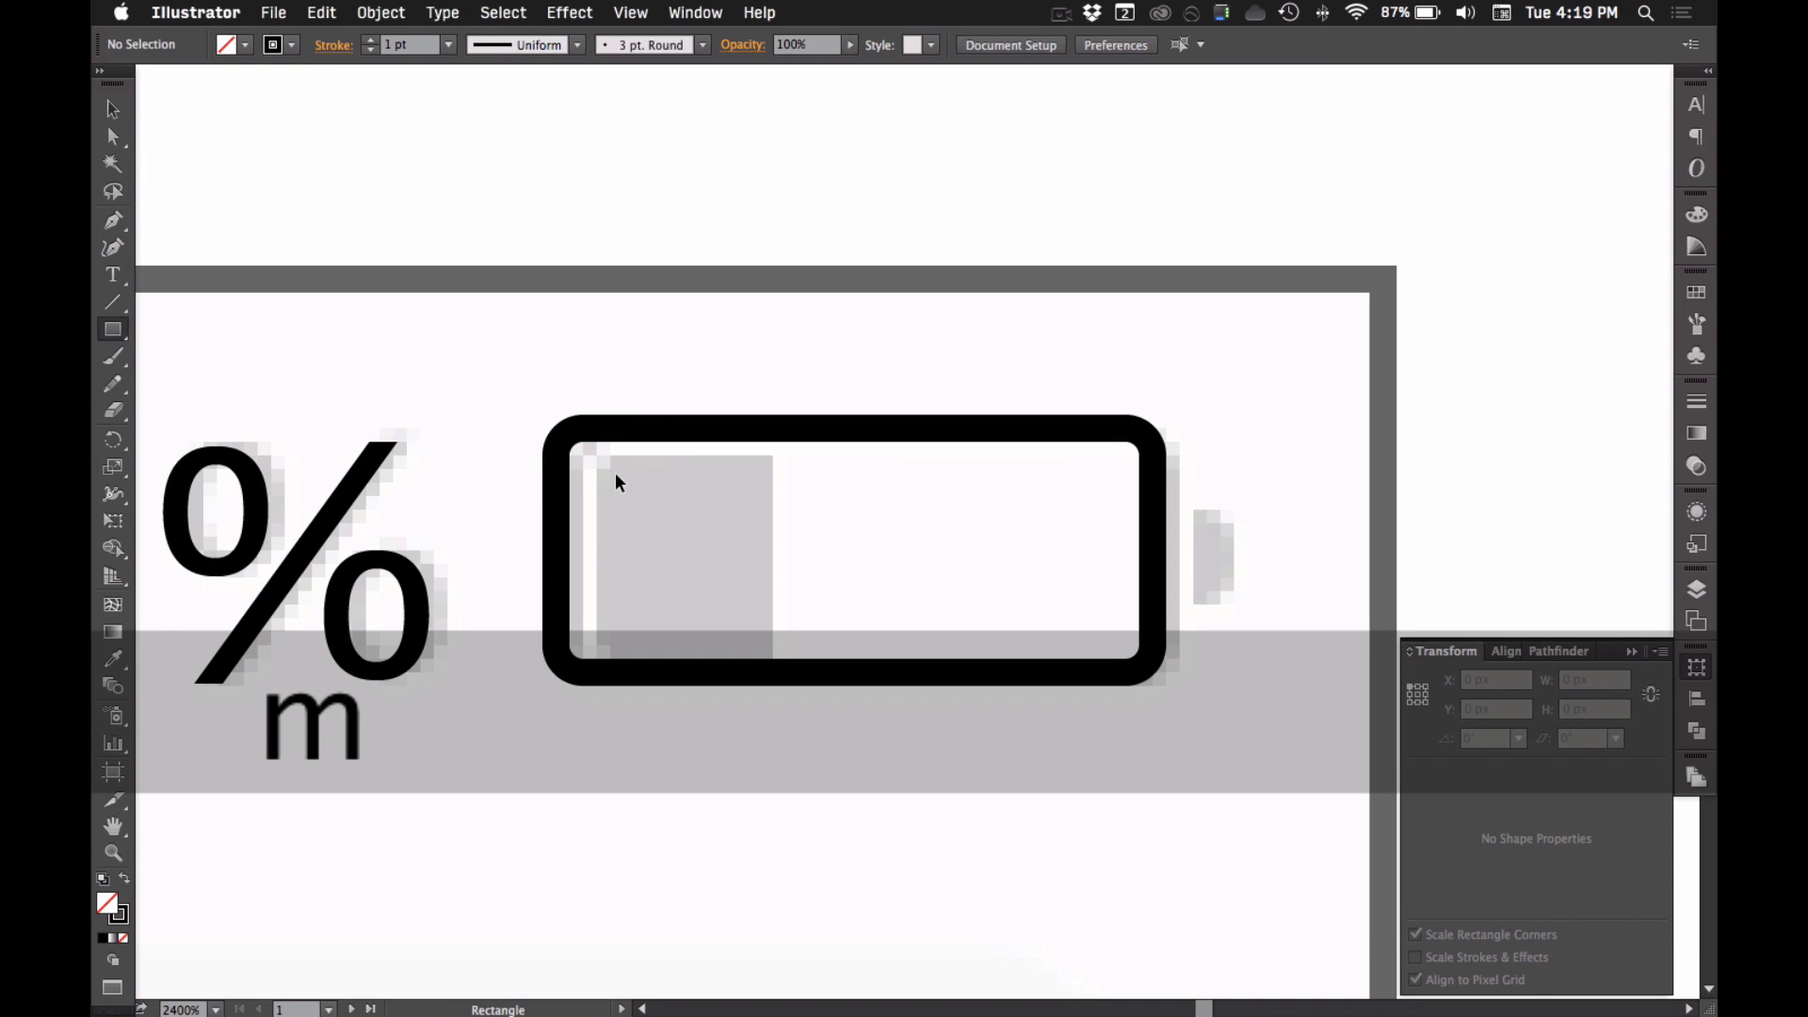
{"action": "mouse_move", "coordinate": [600, 459]}
{"action": "left_mouse_down"}
{"action": "mouse_move", "coordinate": [1125, 646]}
{"action": "mouse_move", "coordinate": [772, 637]}
{"action": "mouse_move", "coordinate": [1116, 644]}
{"action": "left_mouse_up"}
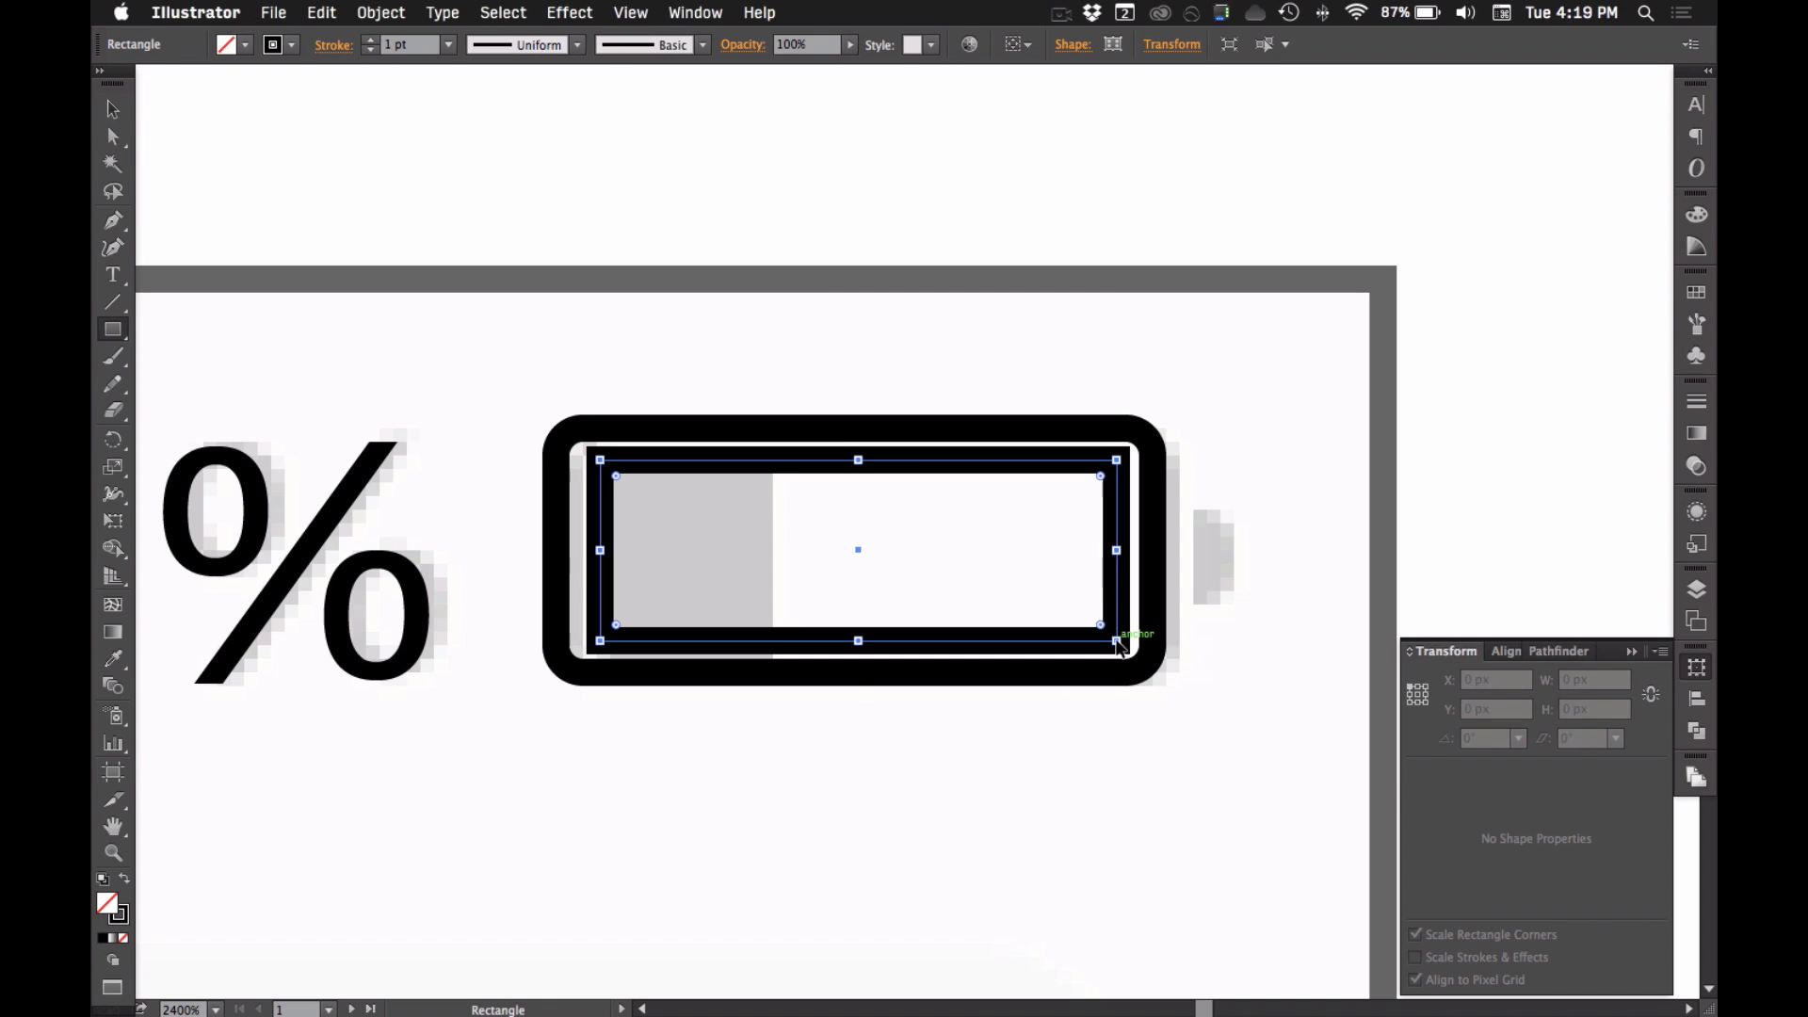
{"action": "left_click", "coordinate": [123, 883]}
{"action": "key", "text": "v"}
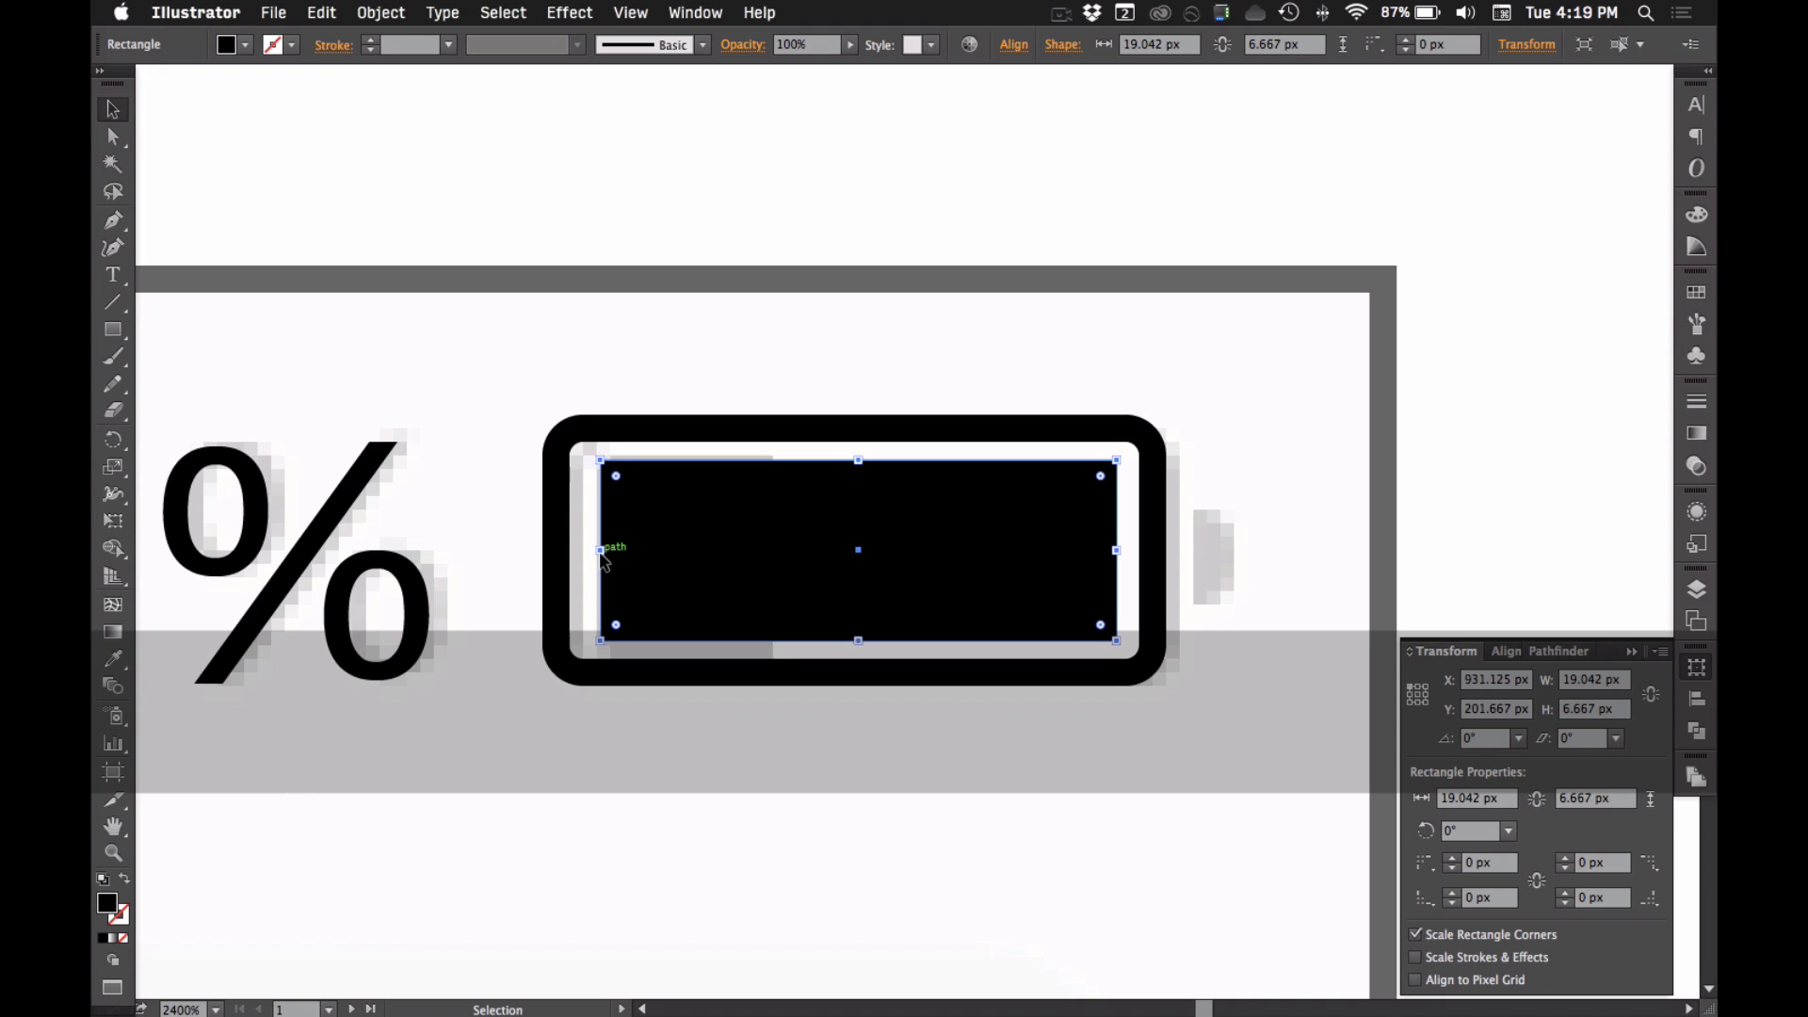
- Extend the inner charge rectangle's left edge slightly outward and align the rectangle to the pixel grid
{"action": "left_click_drag", "start_coordinate": [601, 550], "coordinate": [591, 550]}
{"action": "left_click", "coordinate": [786, 755]}
{"action": "left_click", "coordinate": [839, 581]}
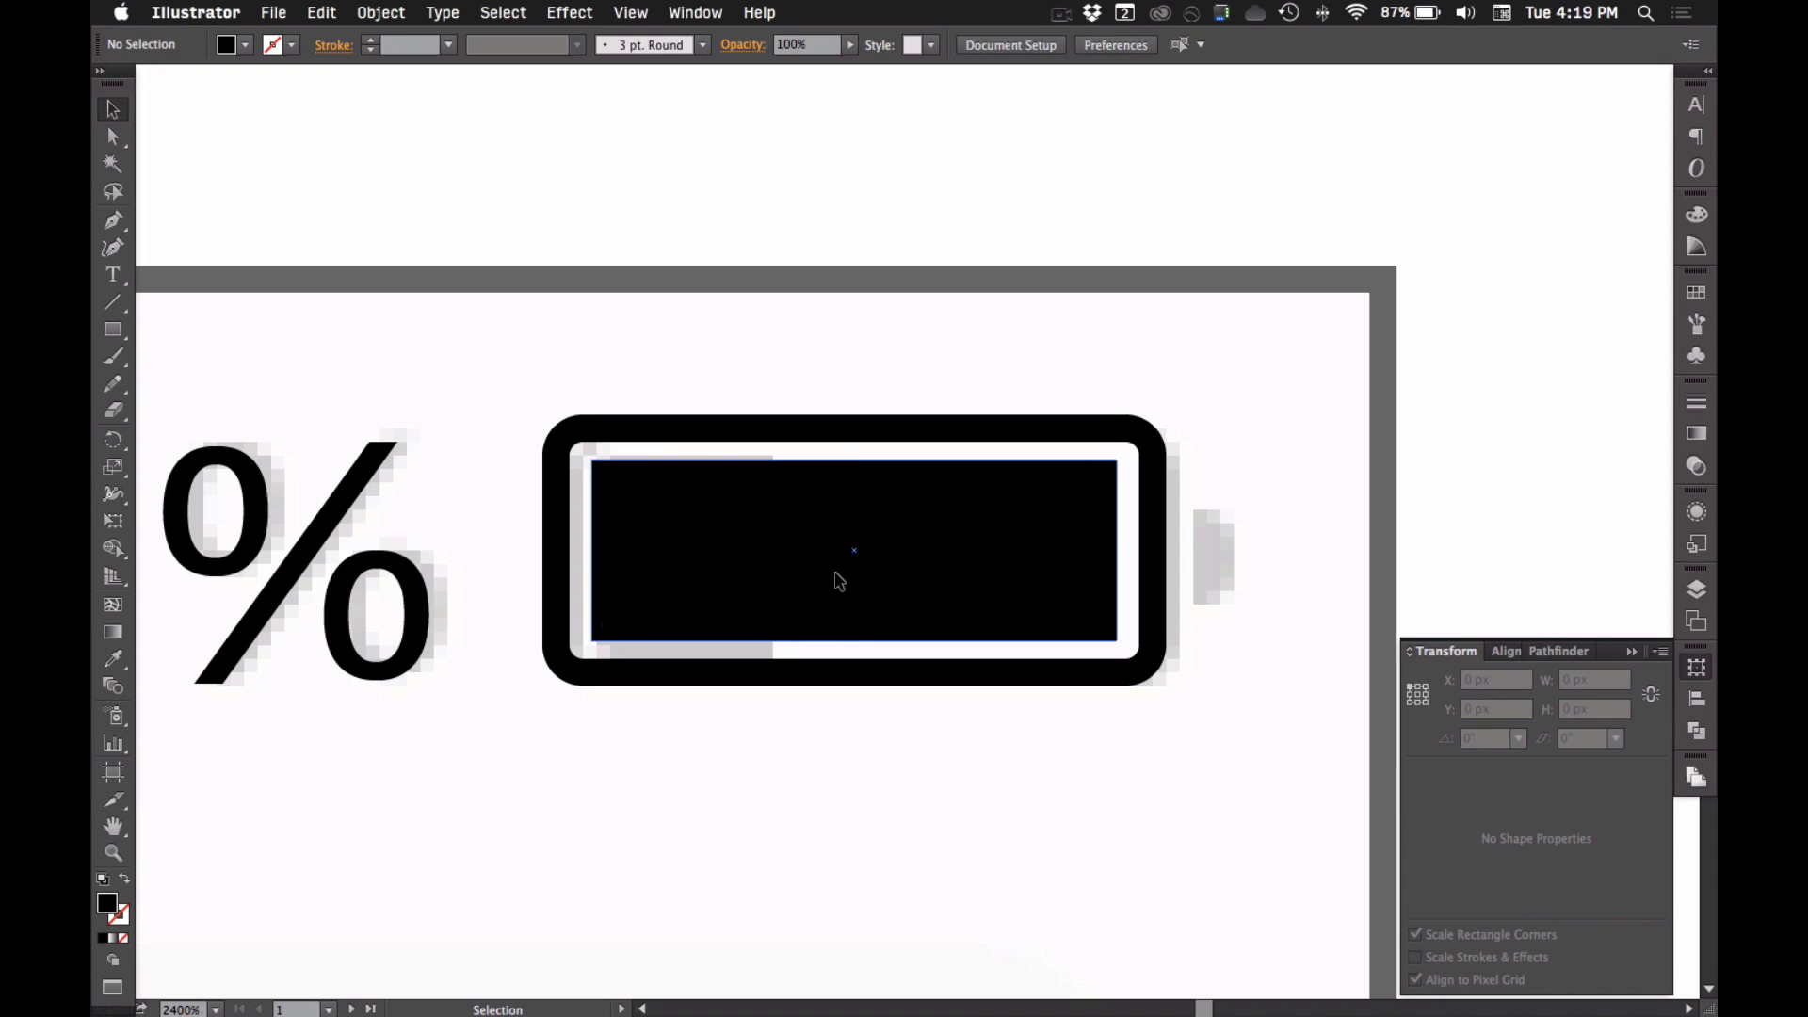
{"action": "left_click", "coordinate": [1415, 980]}
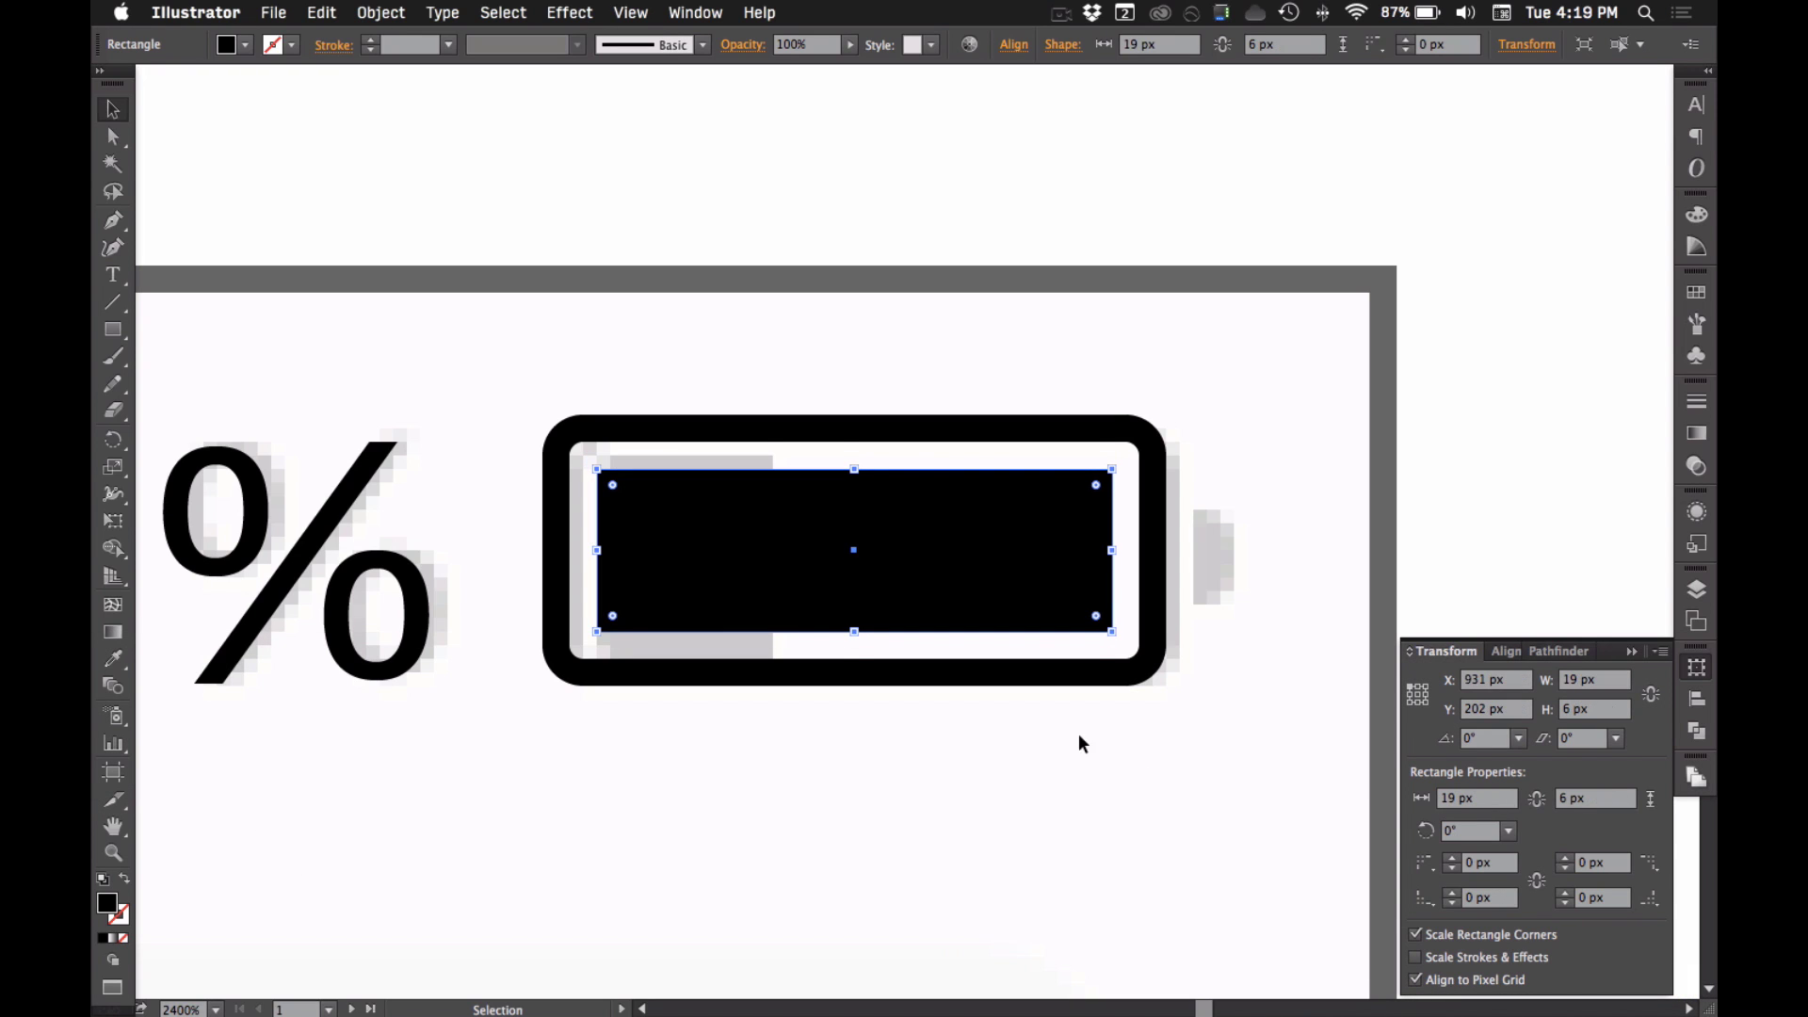
{"action": "key", "text": "Up"}
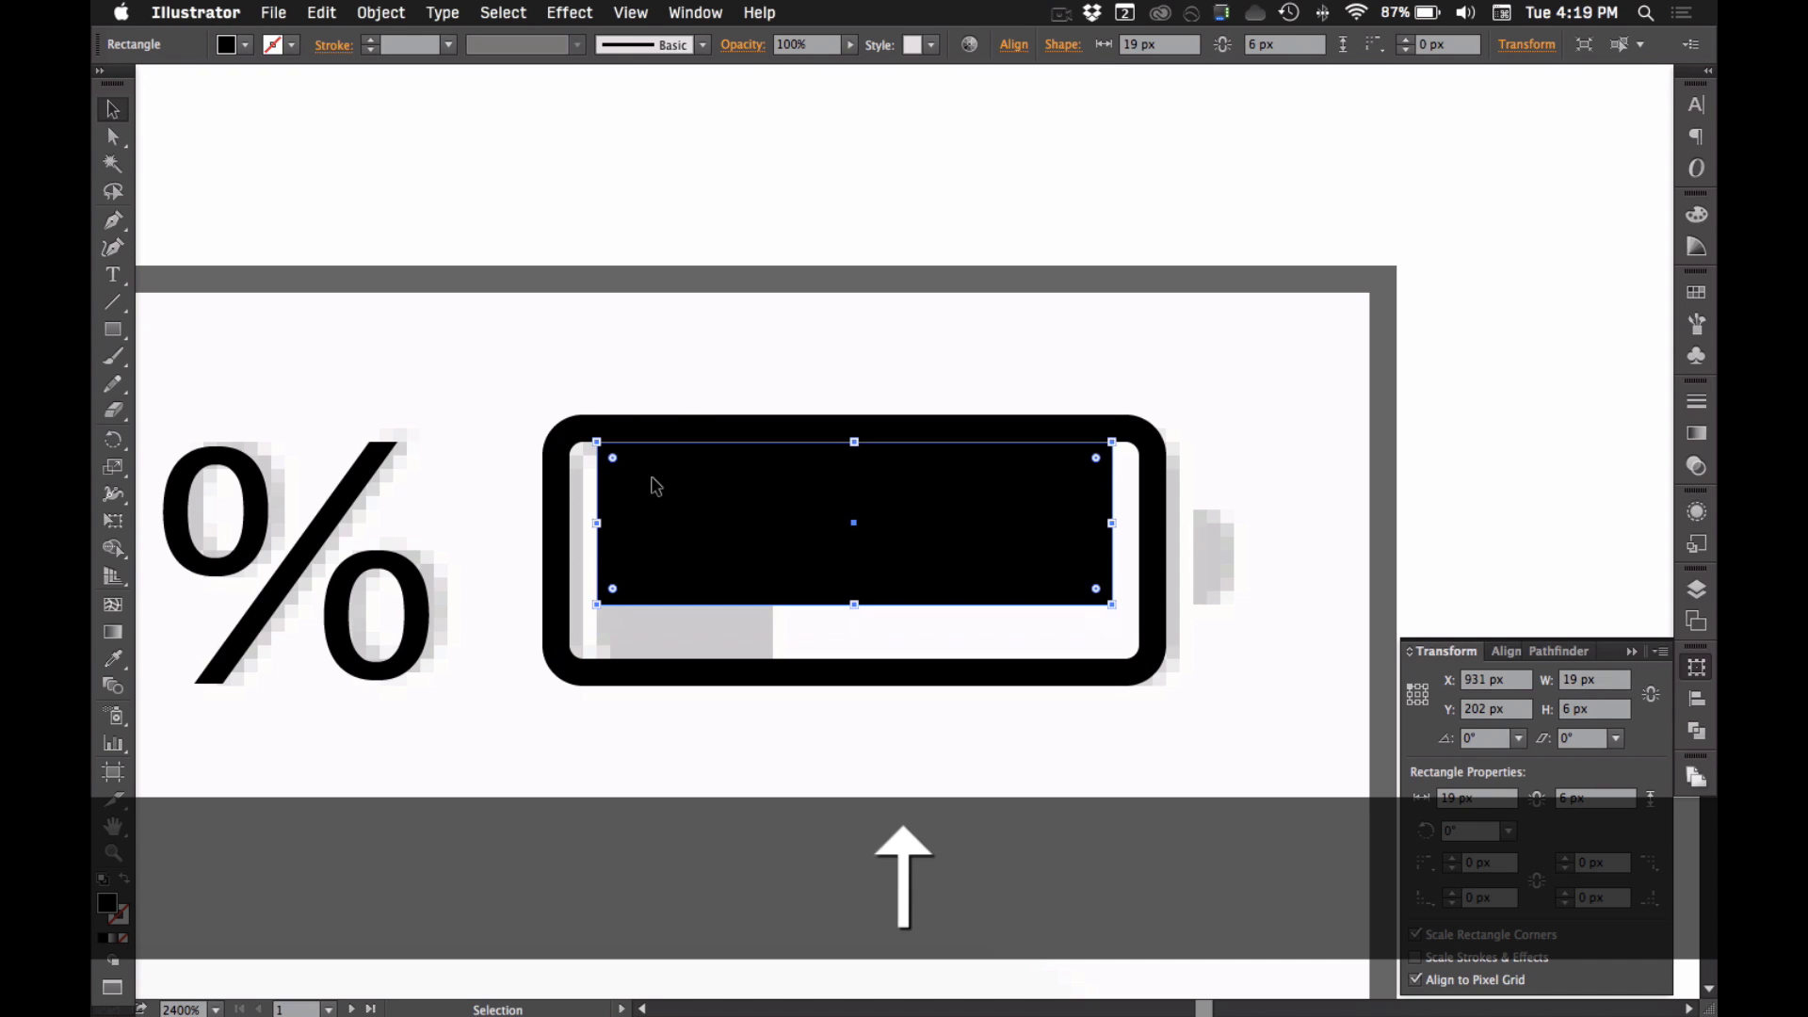
{"action": "key", "text": "Down"}
{"action": "key", "text": "Left"}
{"action": "key", "text": "Right"}
{"action": "key", "text": "Left"}
{"action": "key", "text": "Down"}
{"action": "key", "text": "Up"}
{"action": "left_click", "coordinate": [1250, 612]}
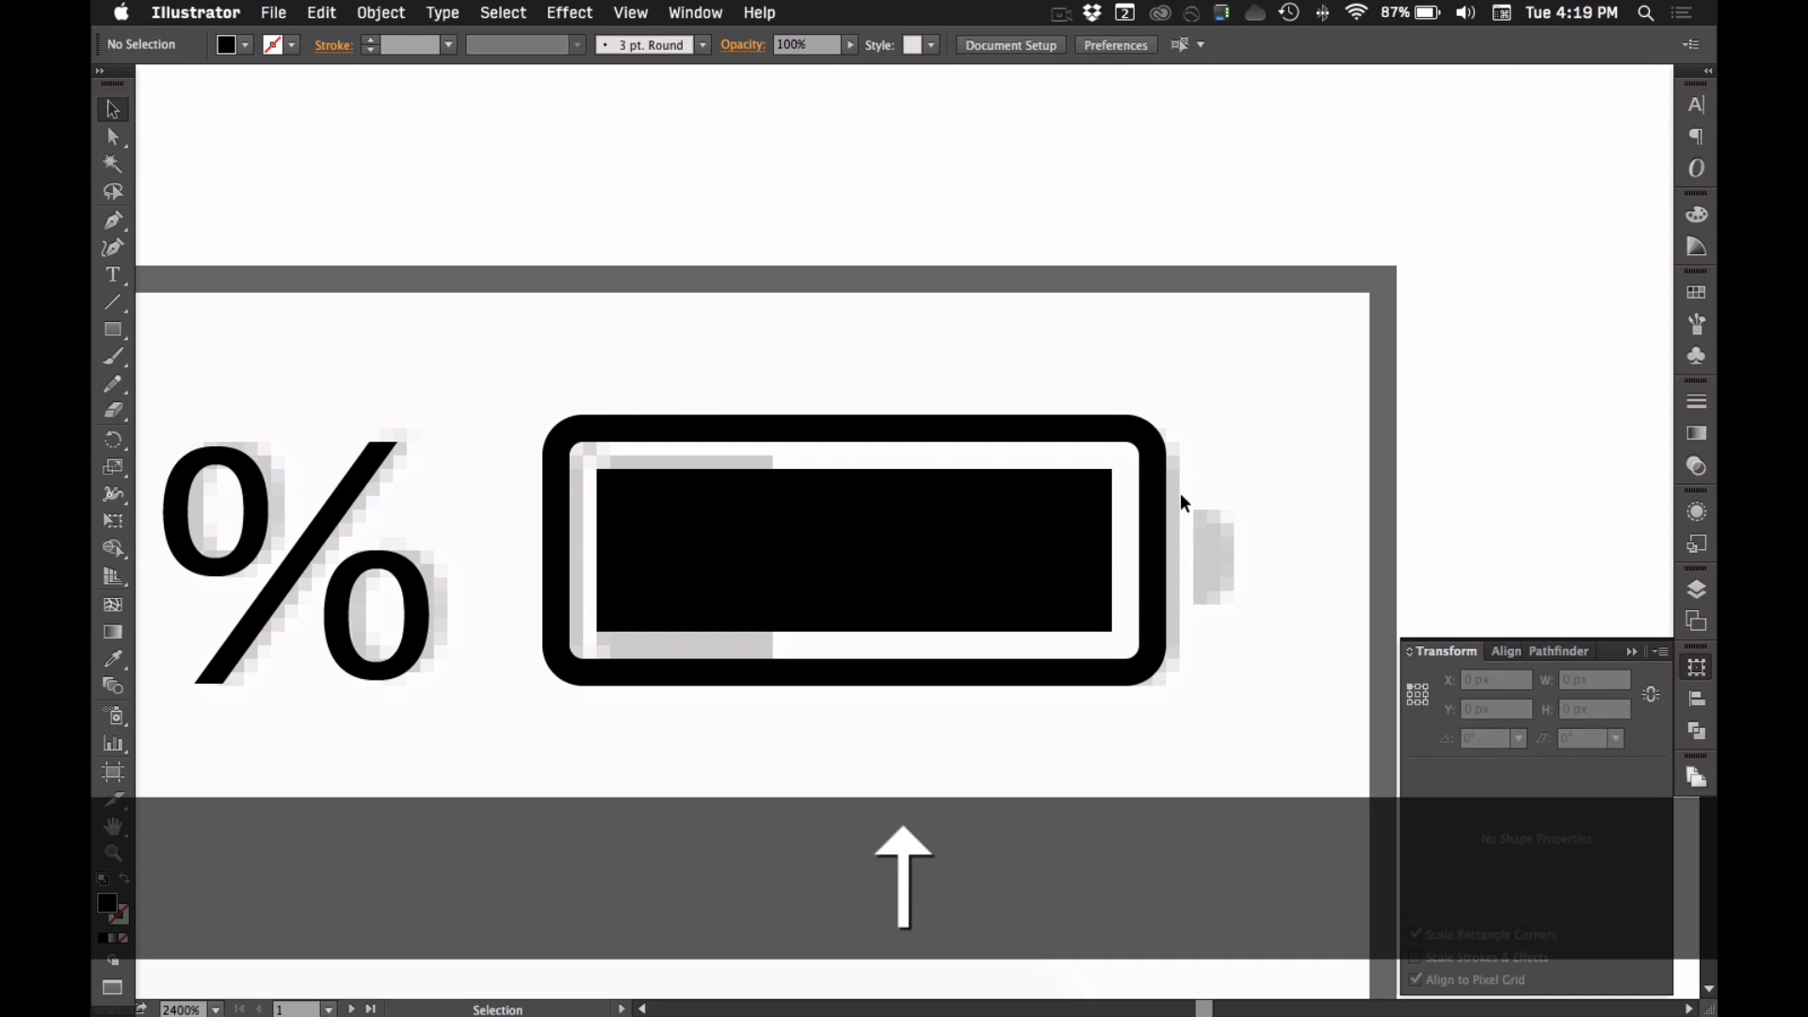
- Draw a black rectangle over the screenshot's battery terminal and align it to the pixel grid at 2 × 4 px
{"action": "key", "text": "super+space"}
{"action": "left_click_drag", "start_coordinate": [1090, 466], "coordinate": [1332, 746]}
{"action": "key", "text": "m"}
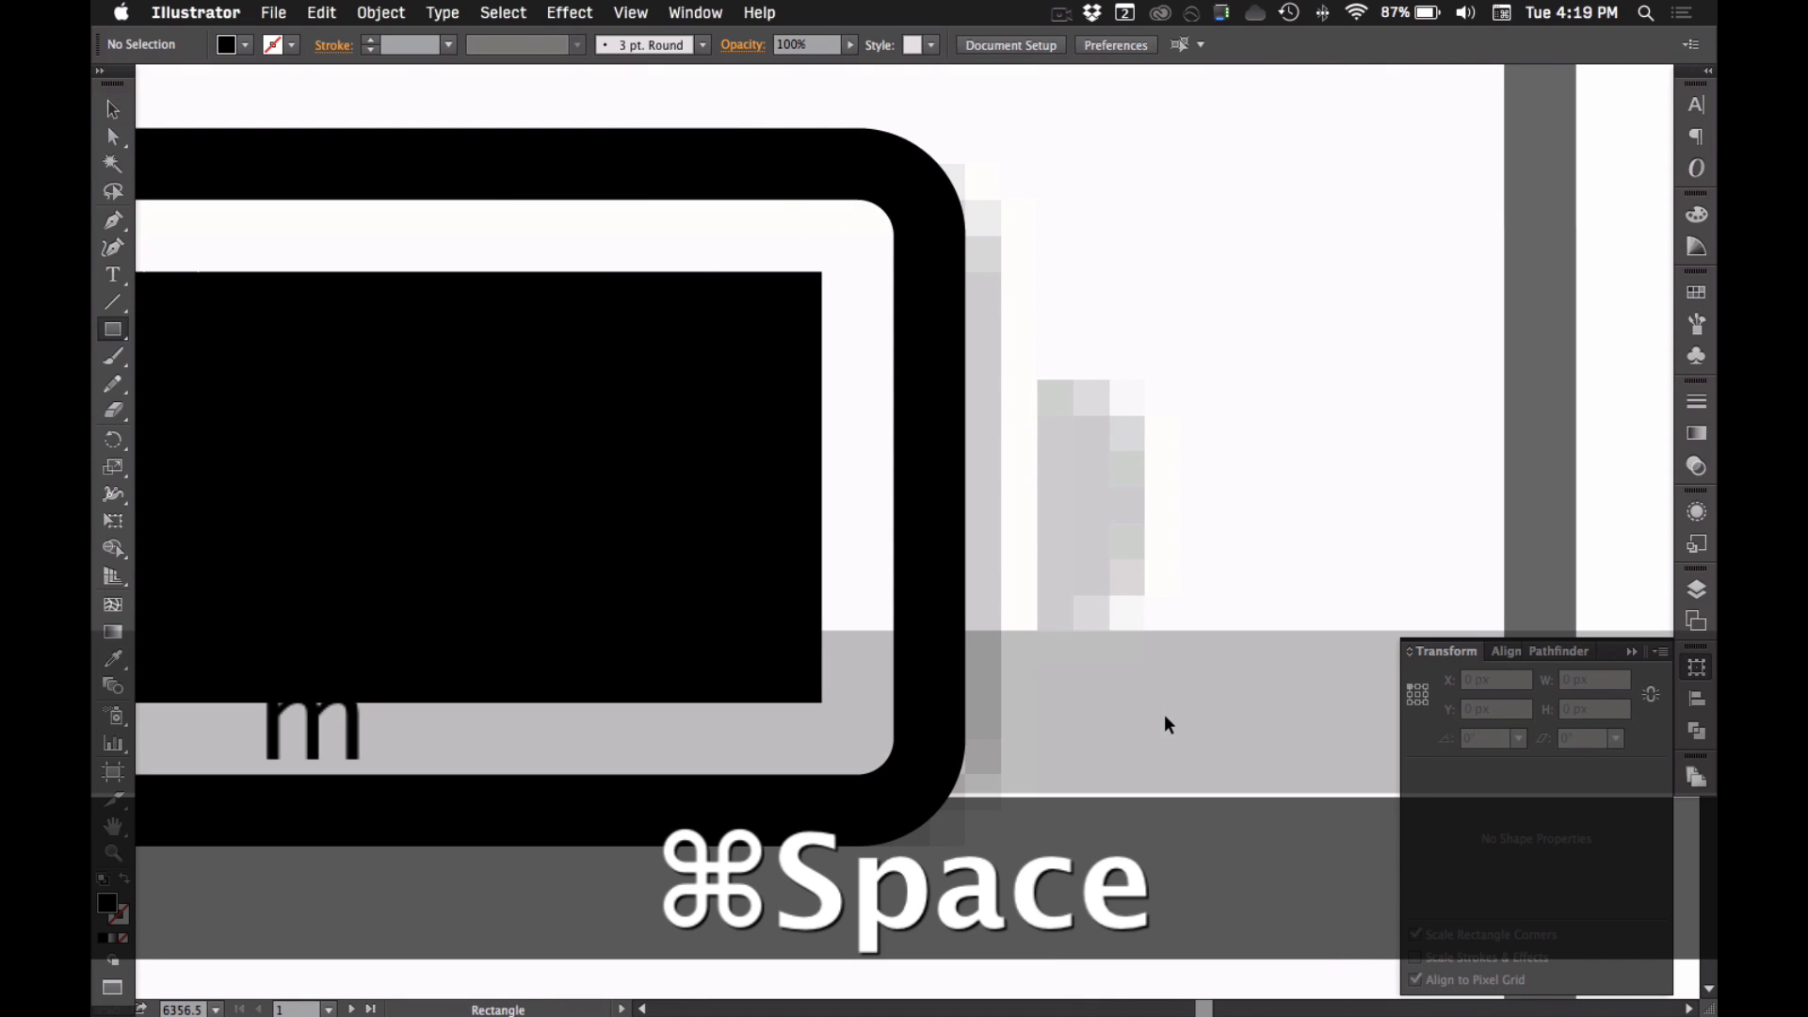
{"action": "left_click_drag", "start_coordinate": [1036, 375], "coordinate": [1155, 626]}
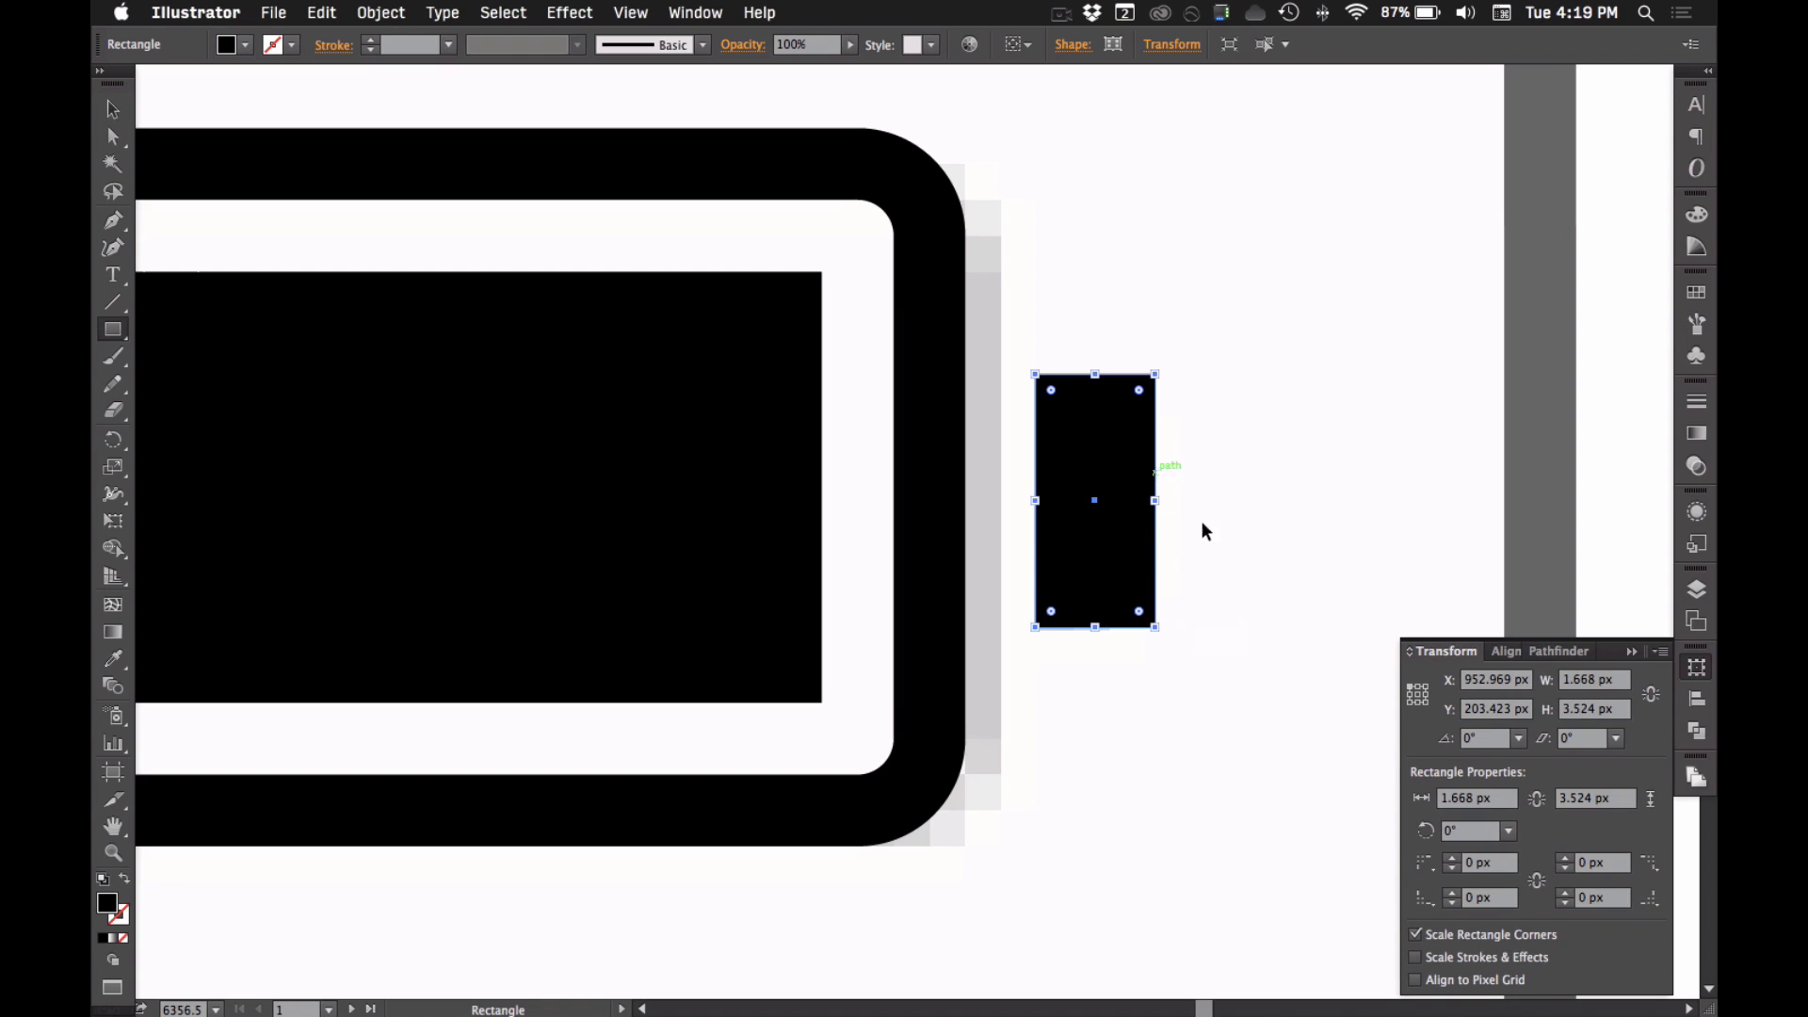
{"action": "left_click", "coordinate": [1415, 980]}
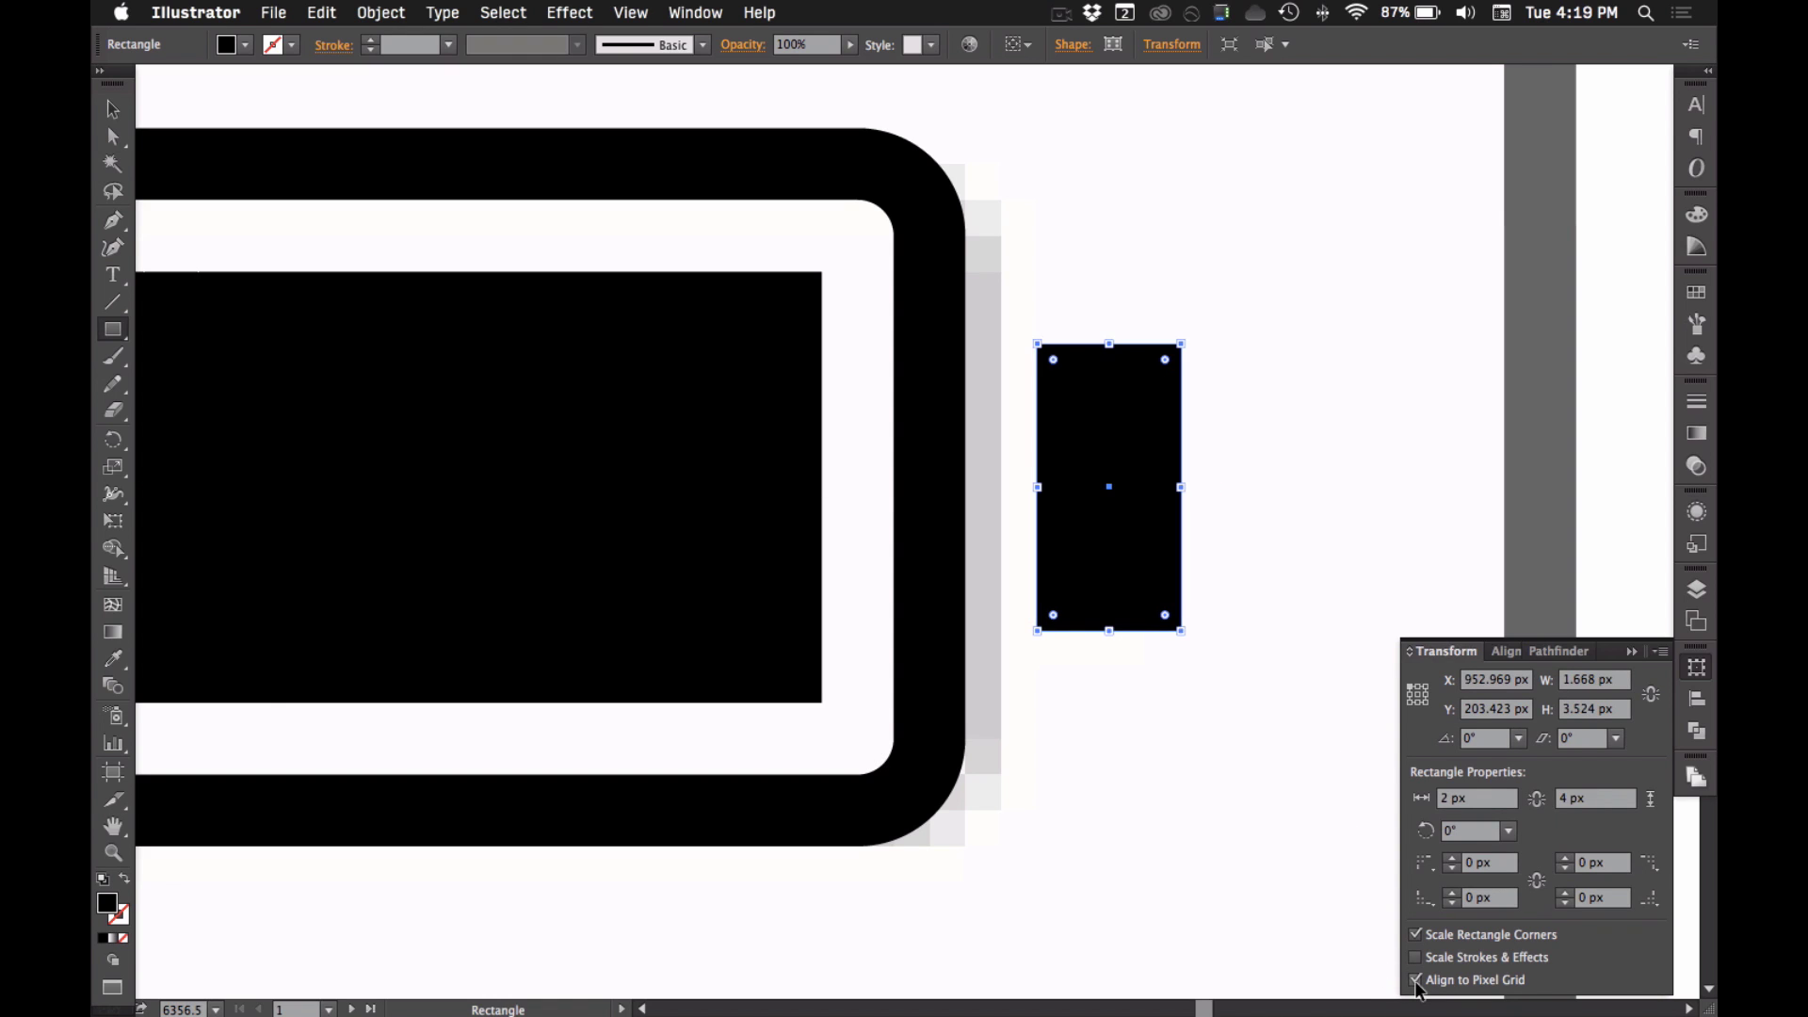
{"action": "key", "text": "v"}
{"action": "left_click_drag", "start_coordinate": [1146, 493], "coordinate": [932, 490]}
{"action": "key", "text": "super+z"}
- Round the battery terminal's two right-hand corners with a 1 px radius
{"action": "key", "text": "a"}
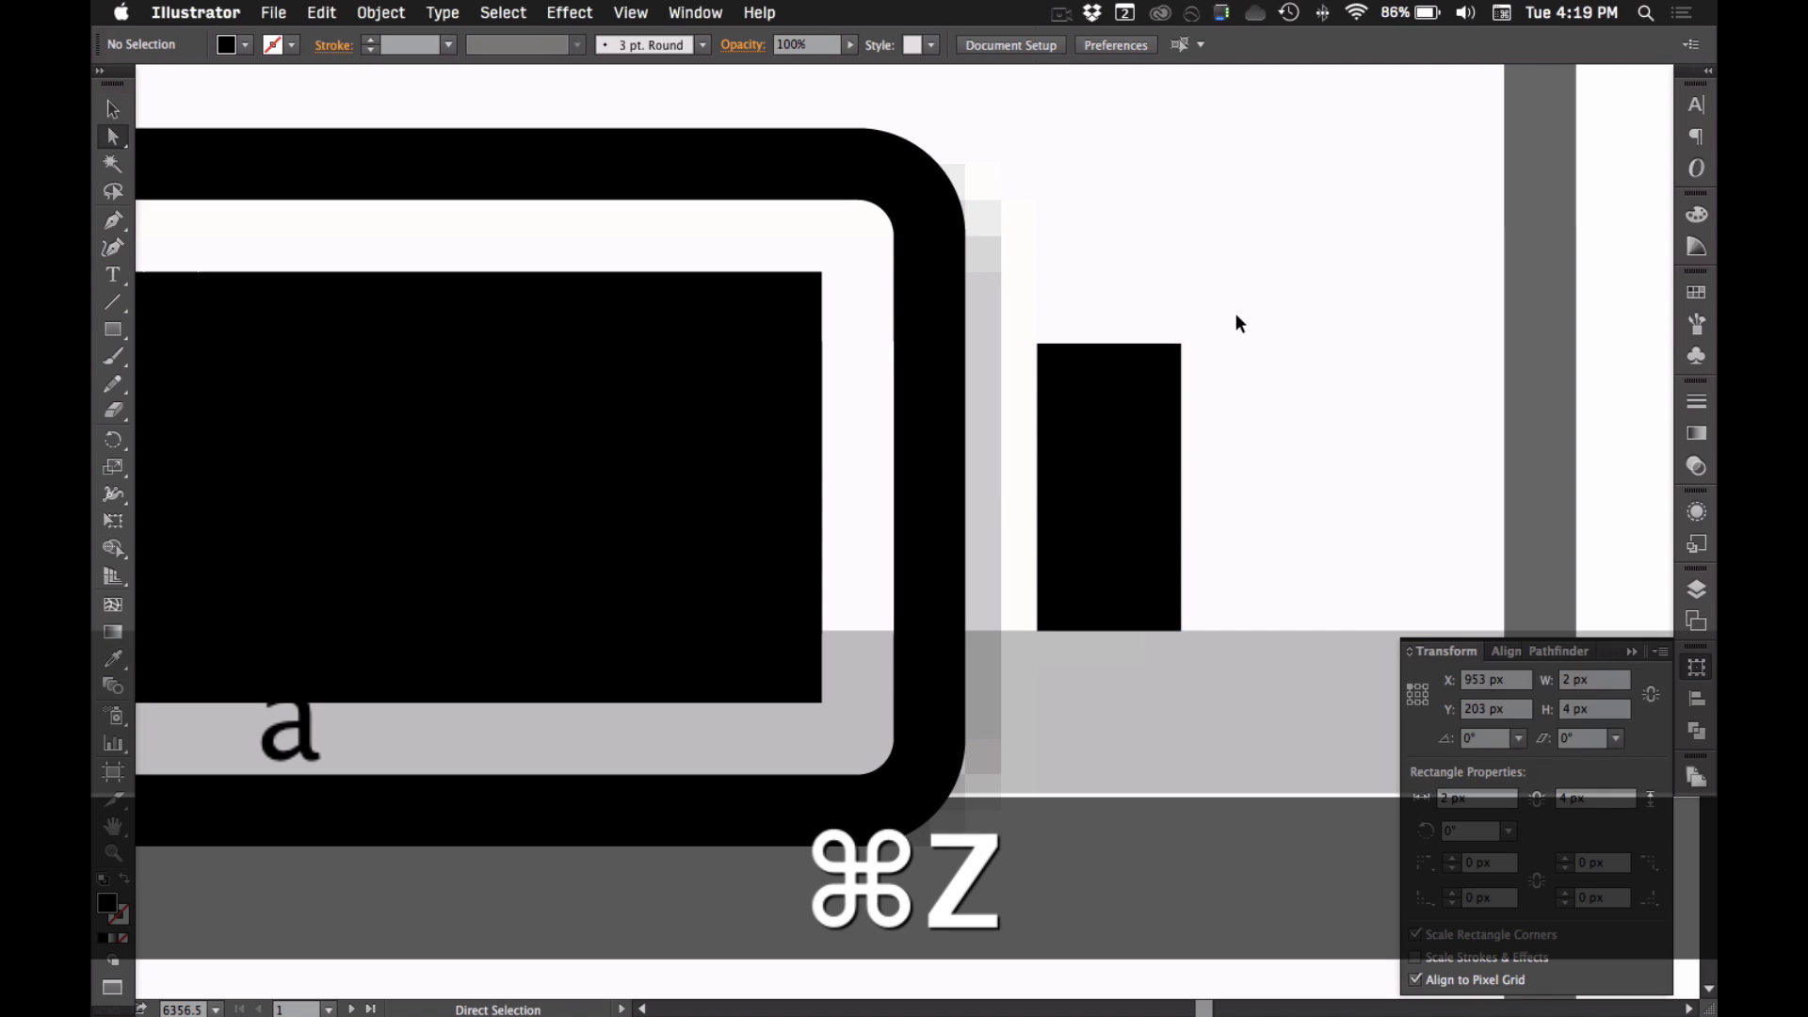
{"action": "left_click_drag", "start_coordinate": [1226, 299], "coordinate": [1165, 519]}
{"action": "left_click_drag", "start_coordinate": [1247, 281], "coordinate": [1132, 651]}
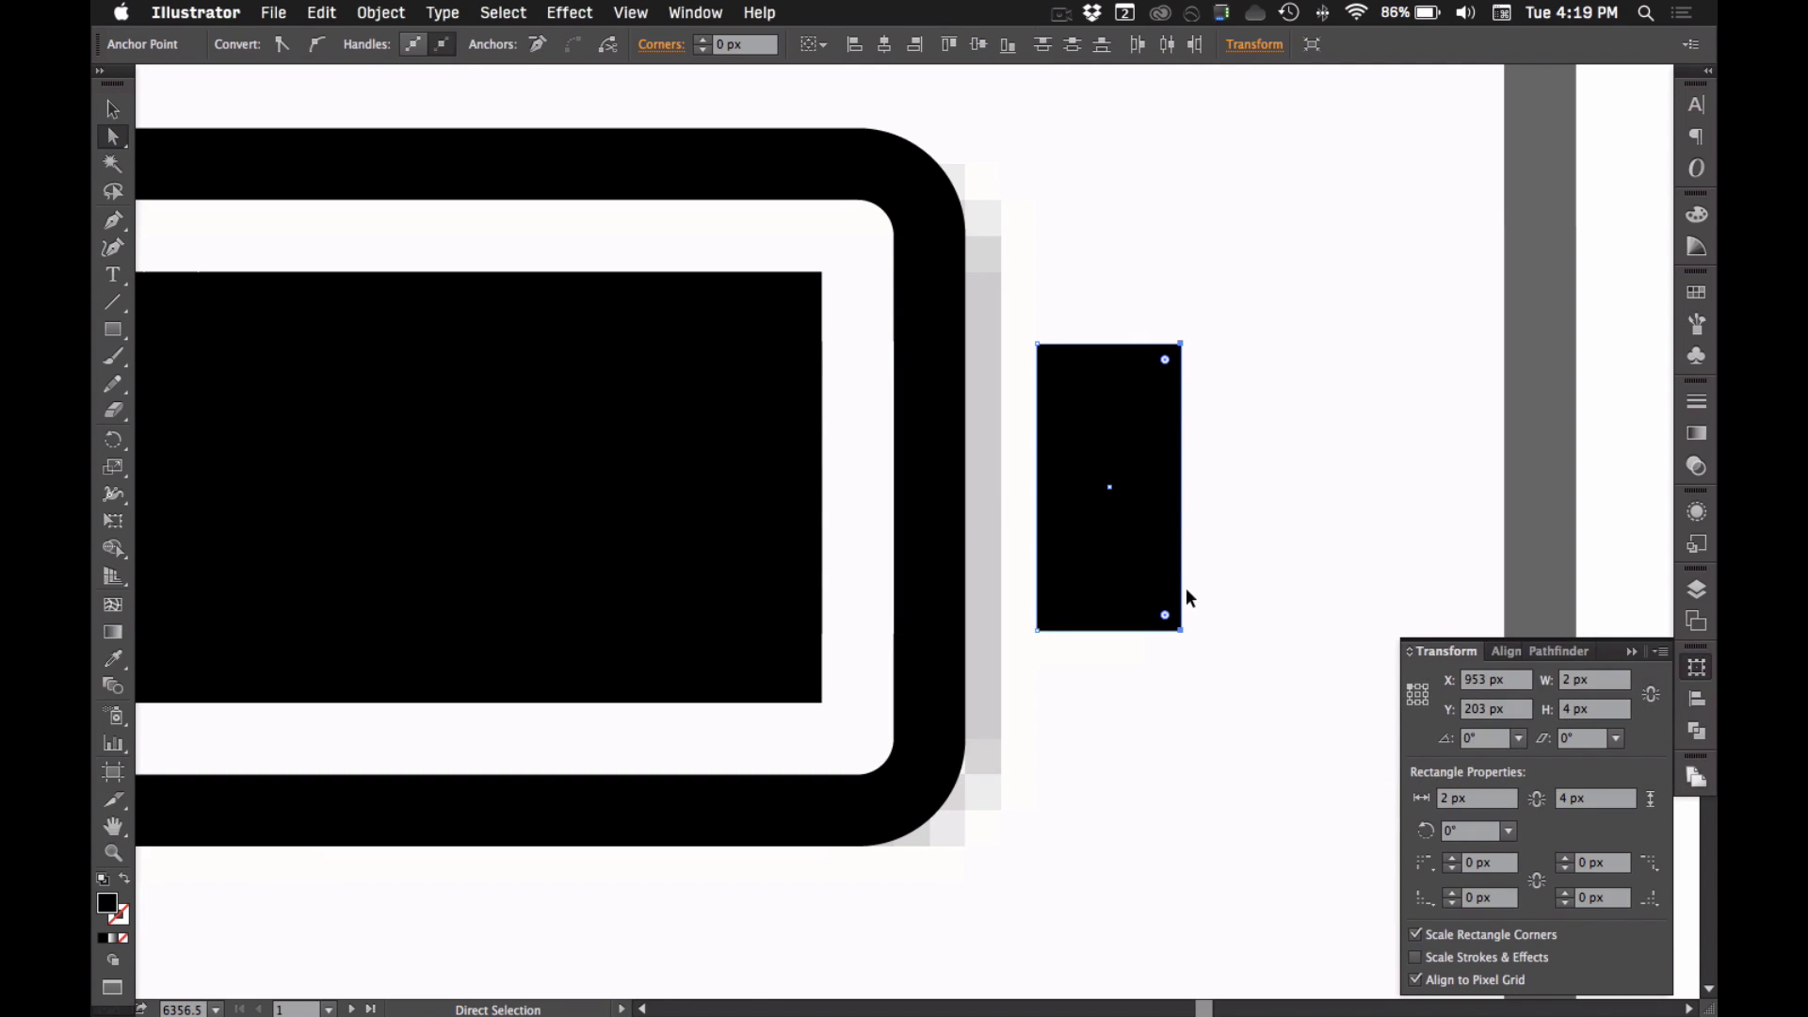
{"action": "left_click", "coordinate": [704, 39]}
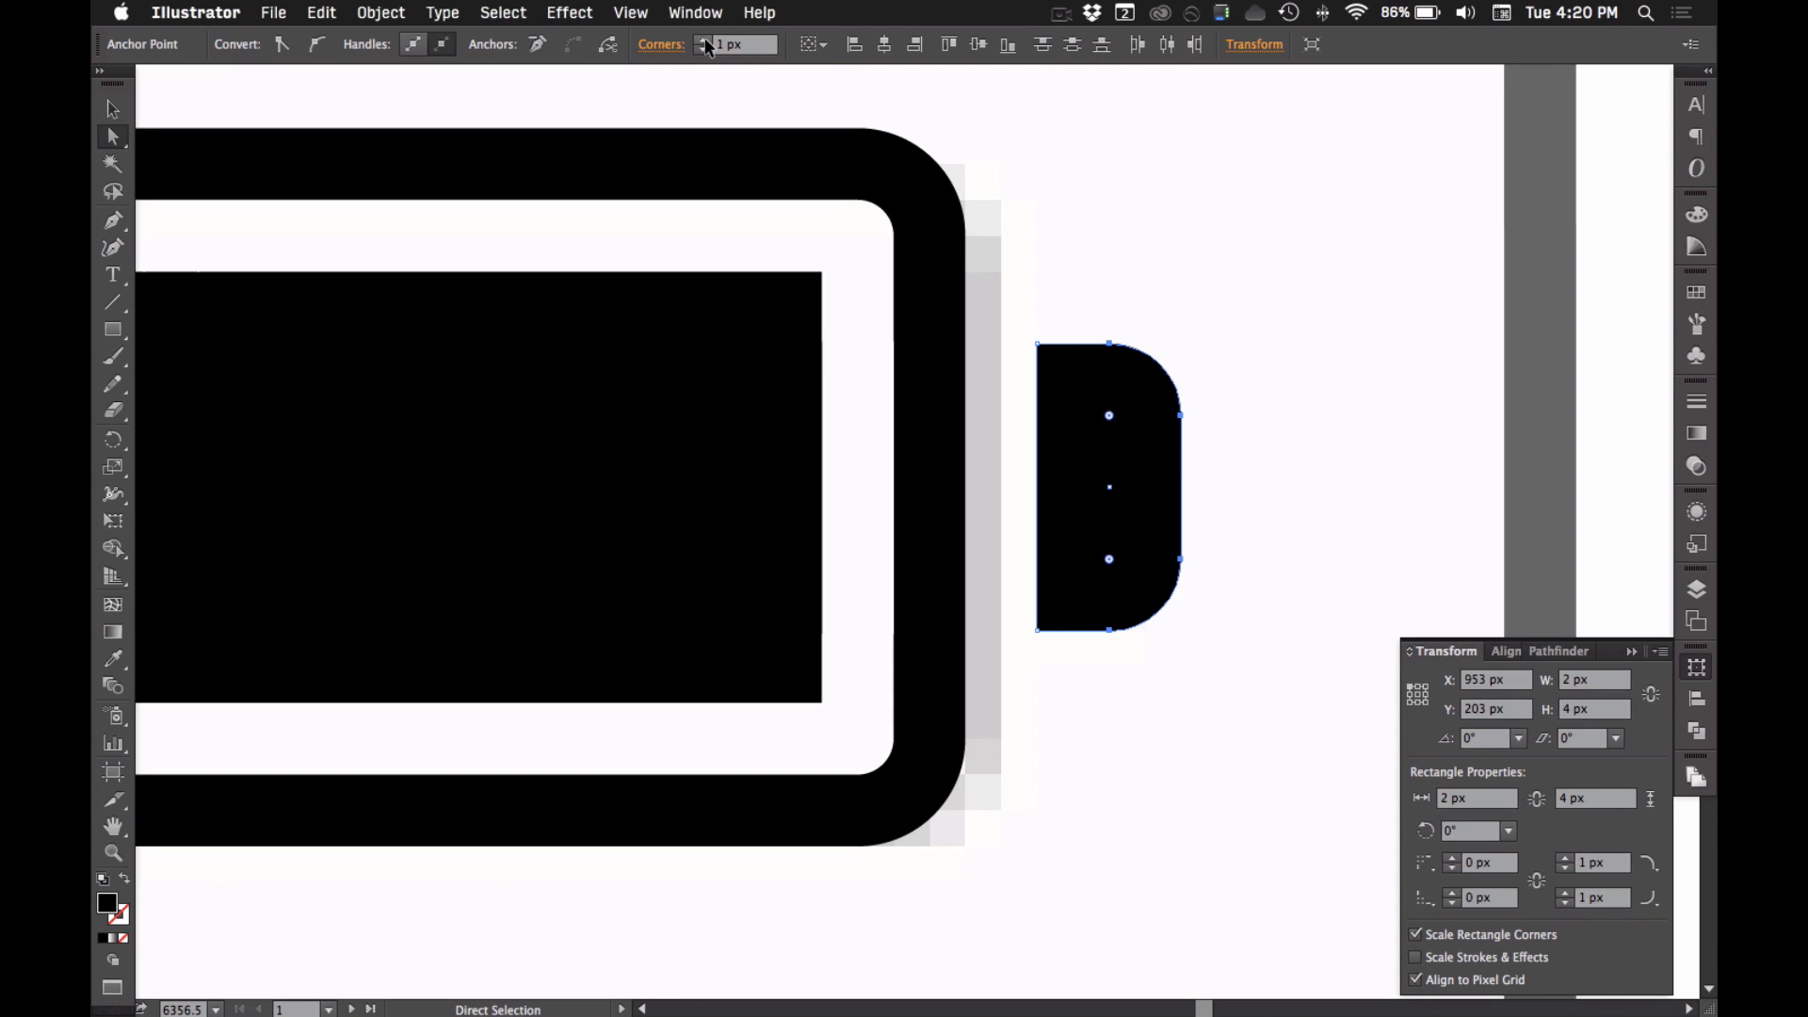
{"action": "left_click", "coordinate": [704, 39]}
{"action": "left_click", "coordinate": [703, 49]}
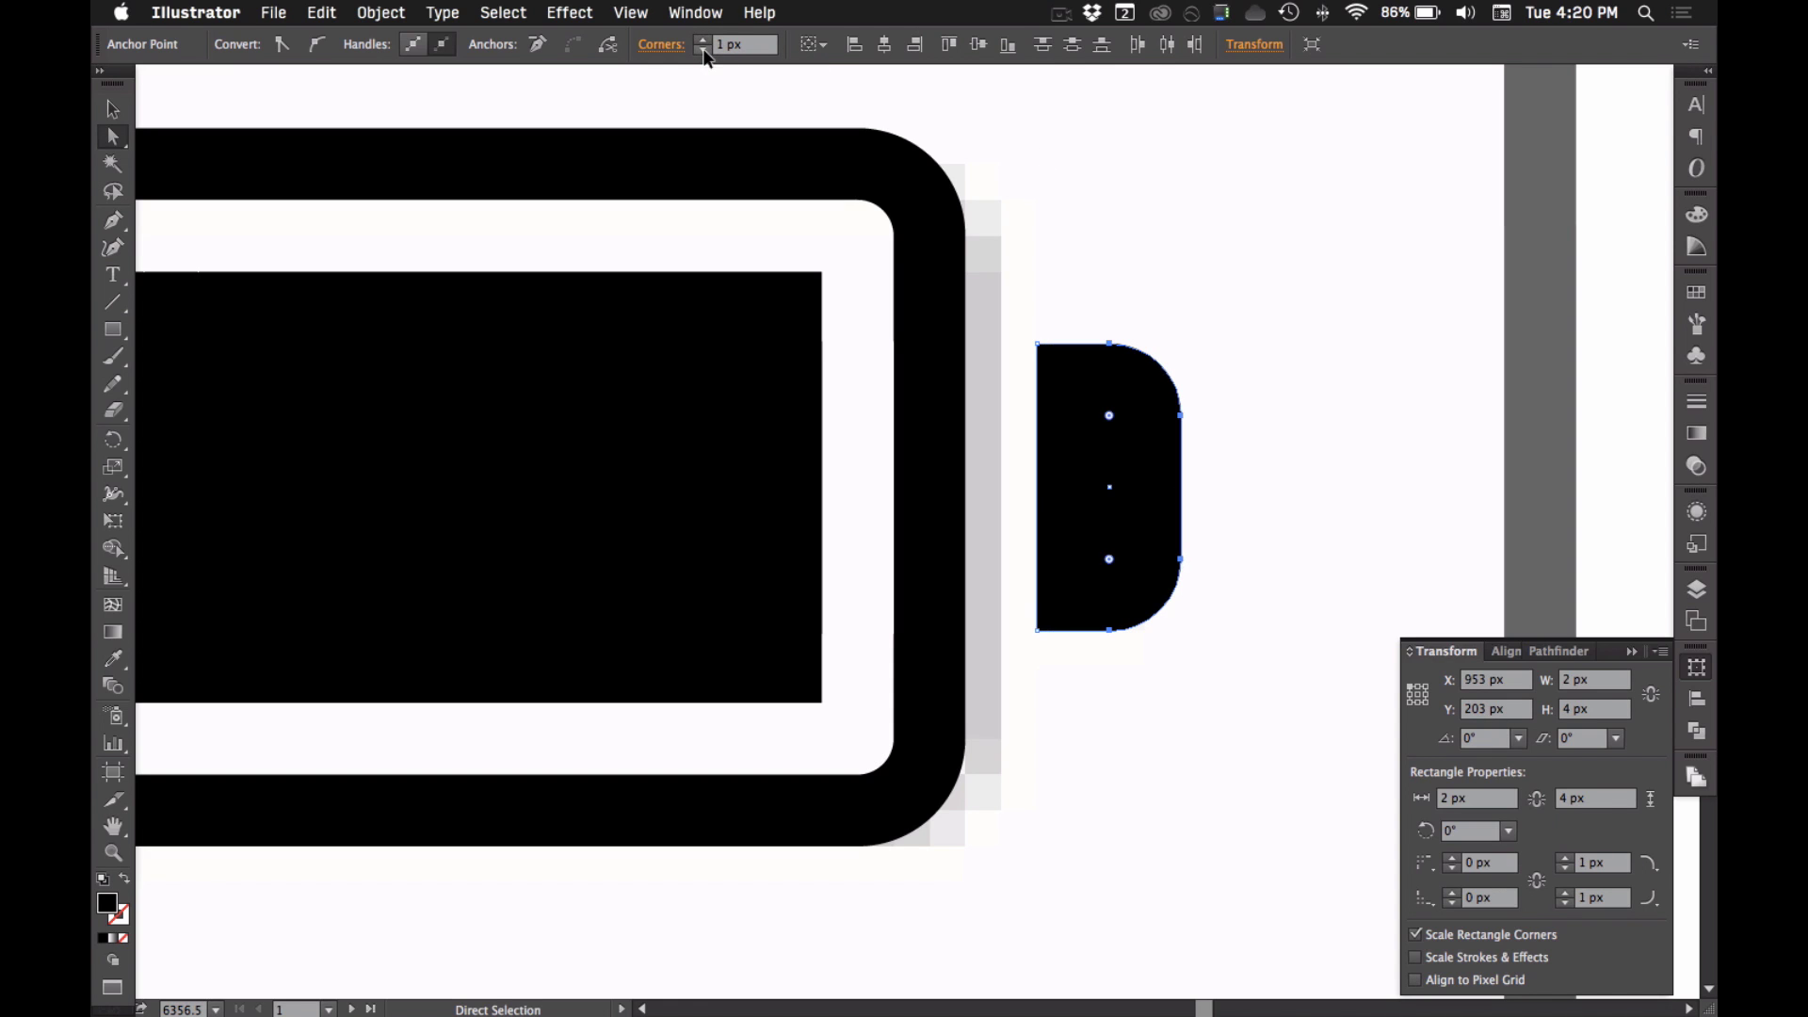
{"action": "left_click", "coordinate": [1278, 315]}
- Group the battery's outline, charge bar and terminal
{"action": "key", "text": "super+alt+space"}
{"action": "left_click", "coordinate": [823, 585], "text": "alt+super"}
{"action": "left_click", "coordinate": [823, 585], "text": "alt+super"}
{"action": "left_click", "coordinate": [823, 585], "text": "alt+super"}
{"action": "left_click", "coordinate": [823, 585], "text": "alt+super"}
{"action": "key", "text": "v"}
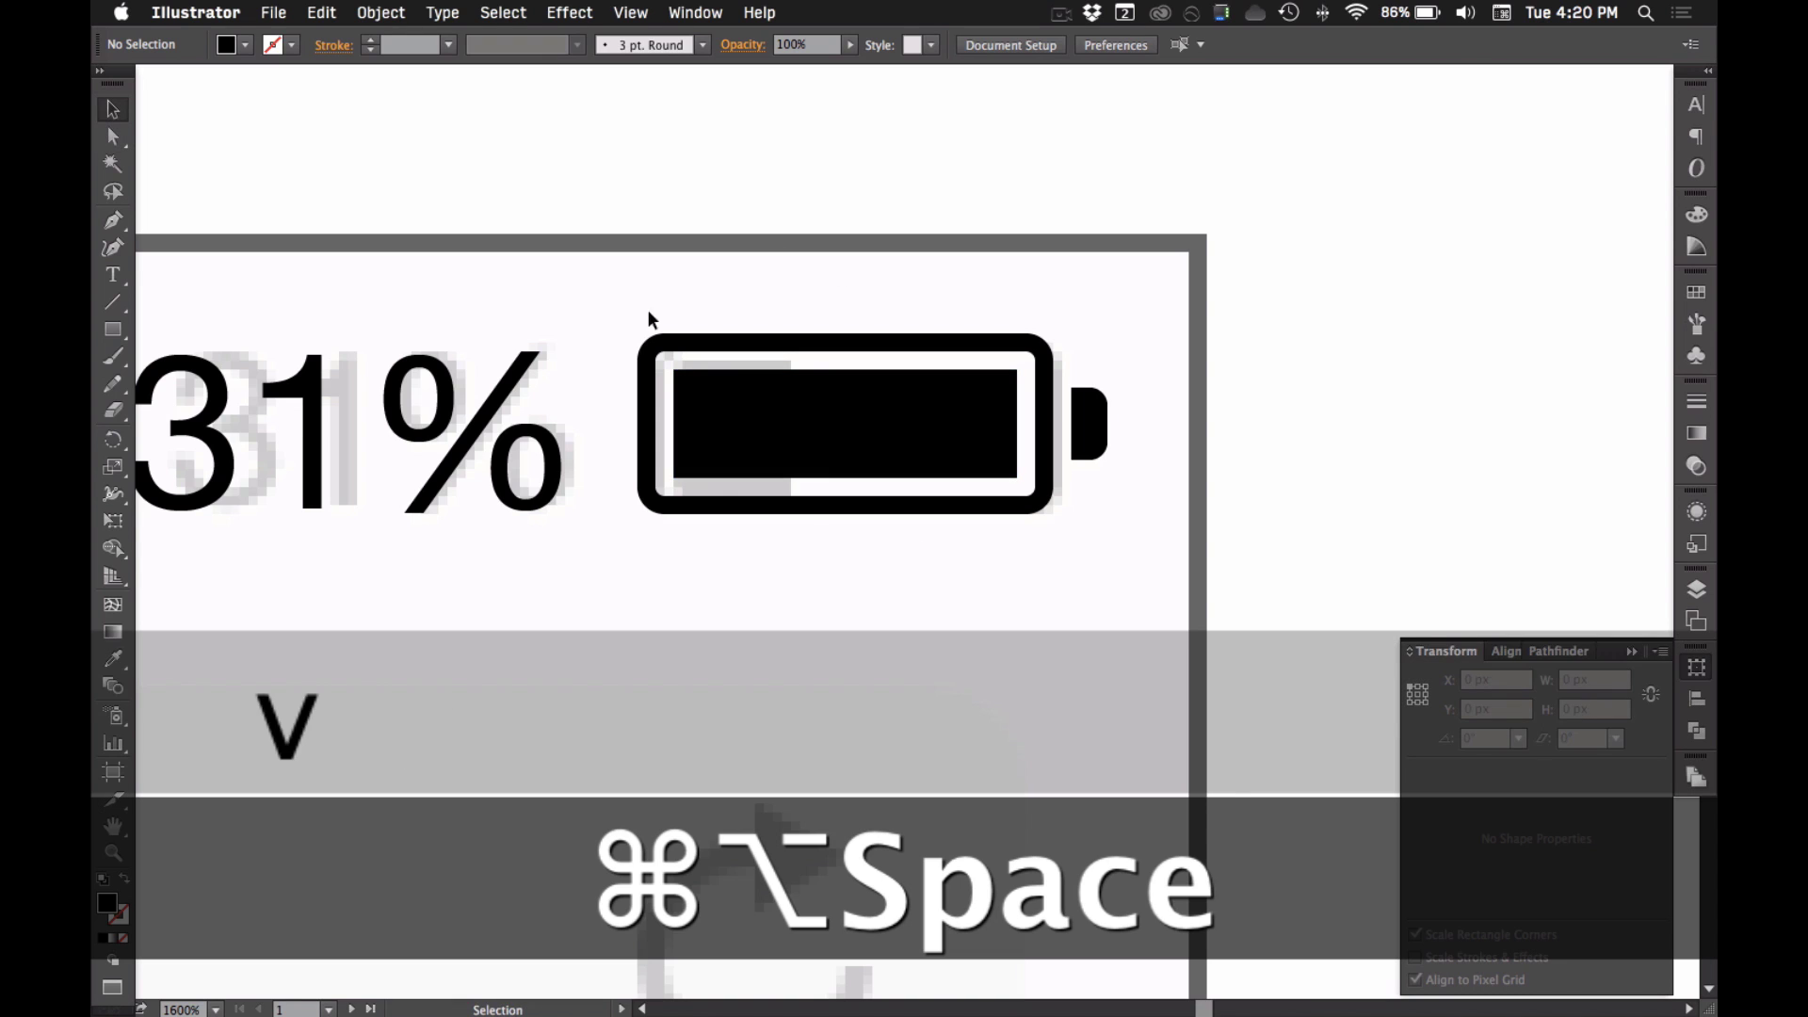
{"action": "left_click_drag", "start_coordinate": [634, 314], "coordinate": [1136, 563]}
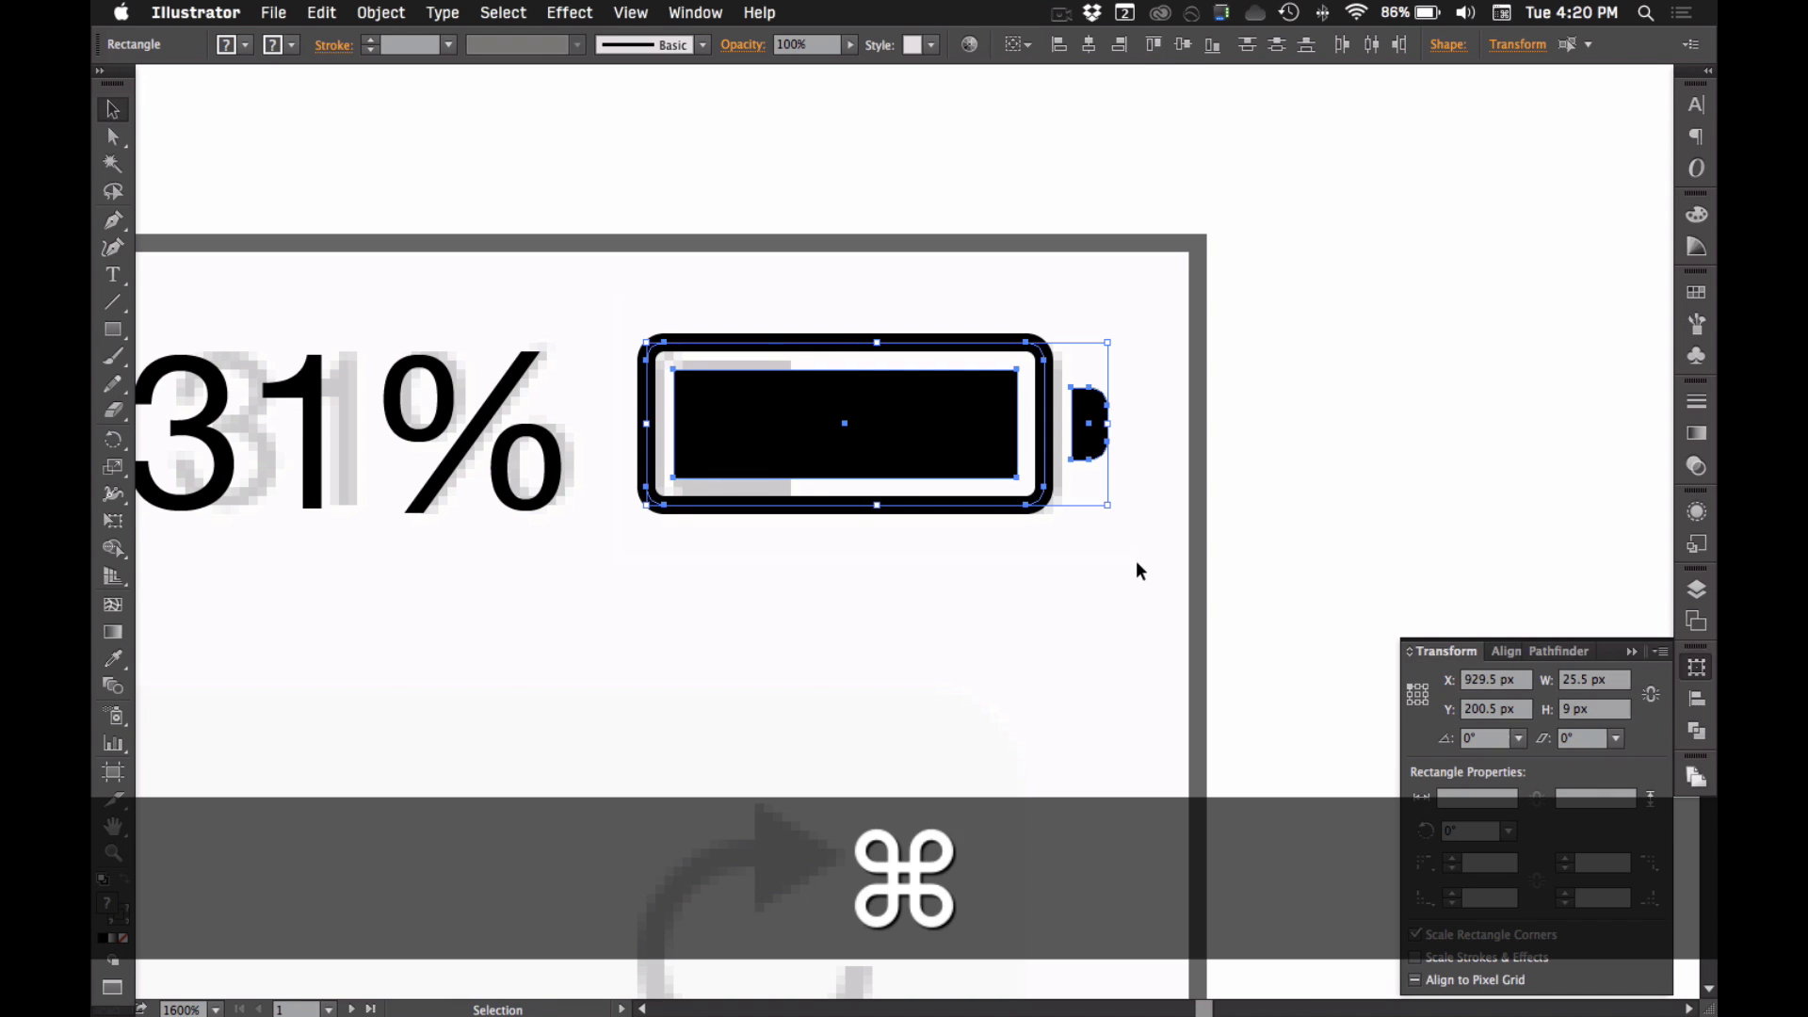
{"action": "key", "text": "super+g"}
{"action": "key", "text": "v"}
{"action": "left_click_drag", "start_coordinate": [819, 436], "coordinate": [882, 508]}
{"action": "key", "text": "super+z"}
{"action": "left_click_drag", "start_coordinate": [860, 421], "coordinate": [1093, 337]}
{"action": "key", "text": "super+z"}
- Deselect the battery icon and review the whole header wireframe against the faded screenshot
{"action": "key", "text": "super+alt+space"}
{"action": "left_click", "coordinate": [673, 662], "text": "alt+super"}
{"action": "left_click", "coordinate": [673, 661], "text": "alt+super"}
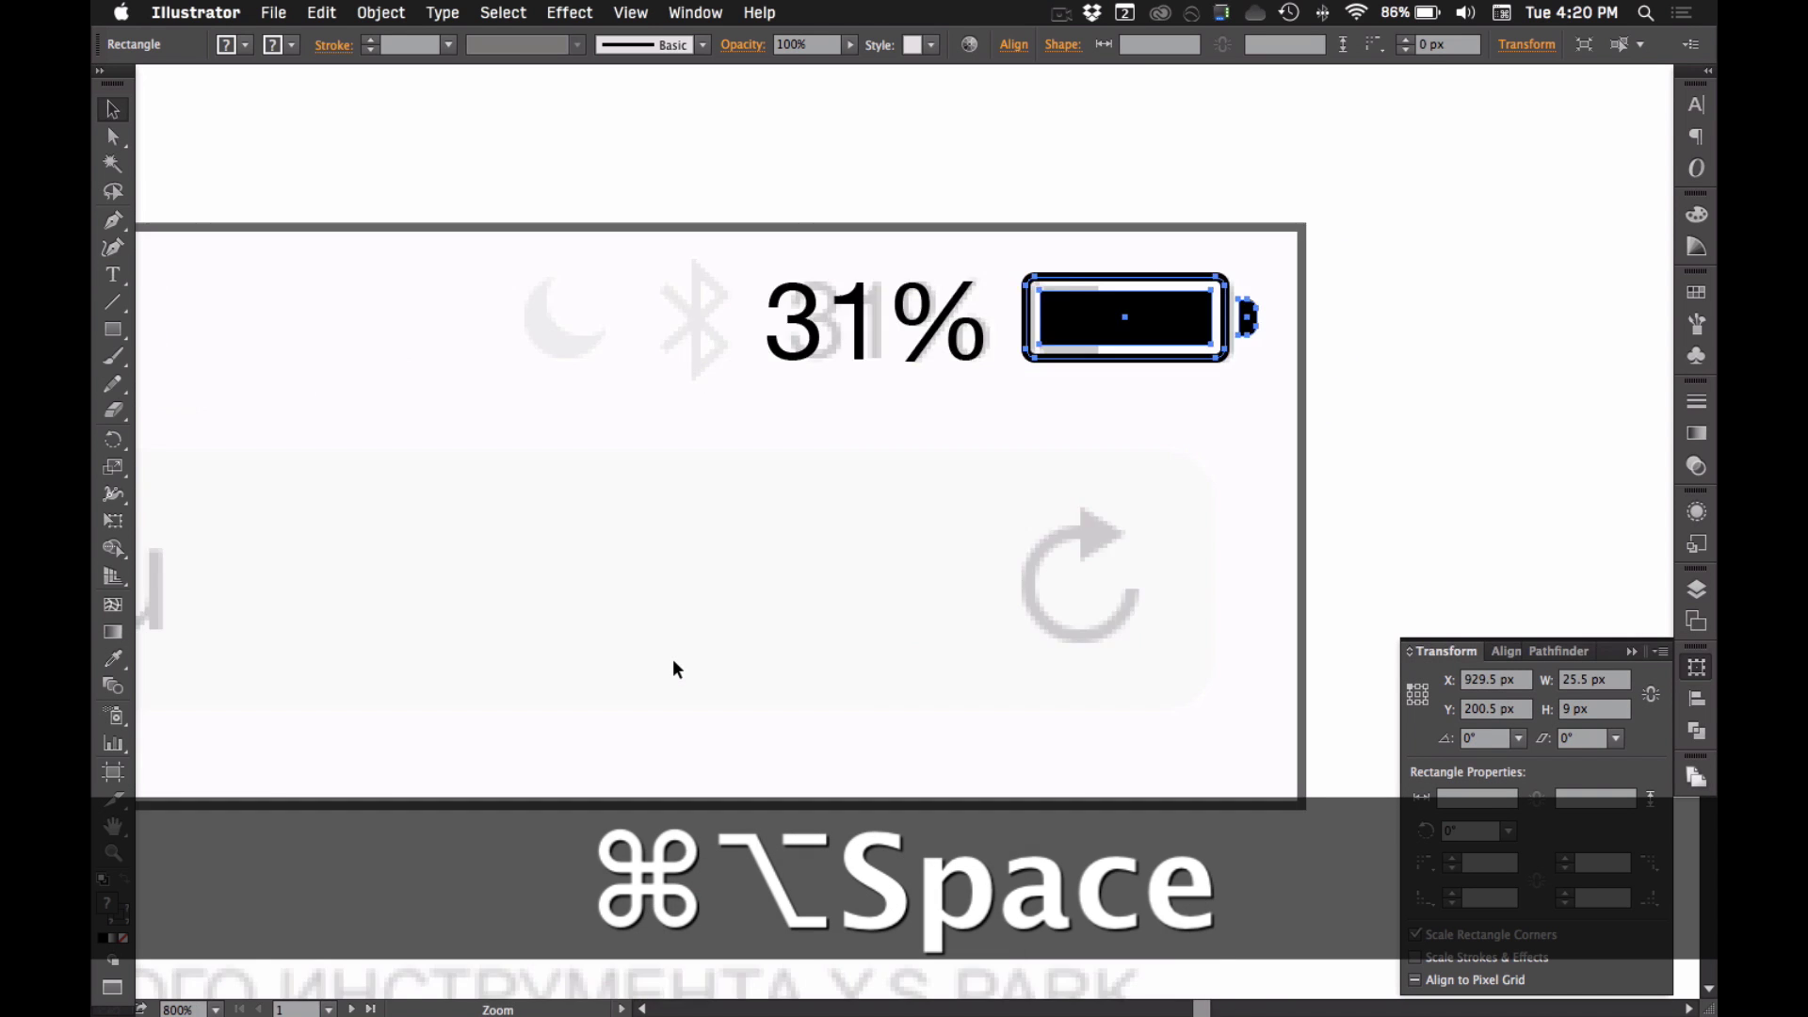
{"action": "left_click", "coordinate": [673, 662], "text": "alt+super"}
{"action": "left_click", "coordinate": [673, 662], "text": "alt+super"}
{"action": "scroll", "coordinate": [754, 789], "scroll_direction": "up", "scroll_amount": 5}
{"action": "left_click", "coordinate": [755, 794], "text": "alt+super"}
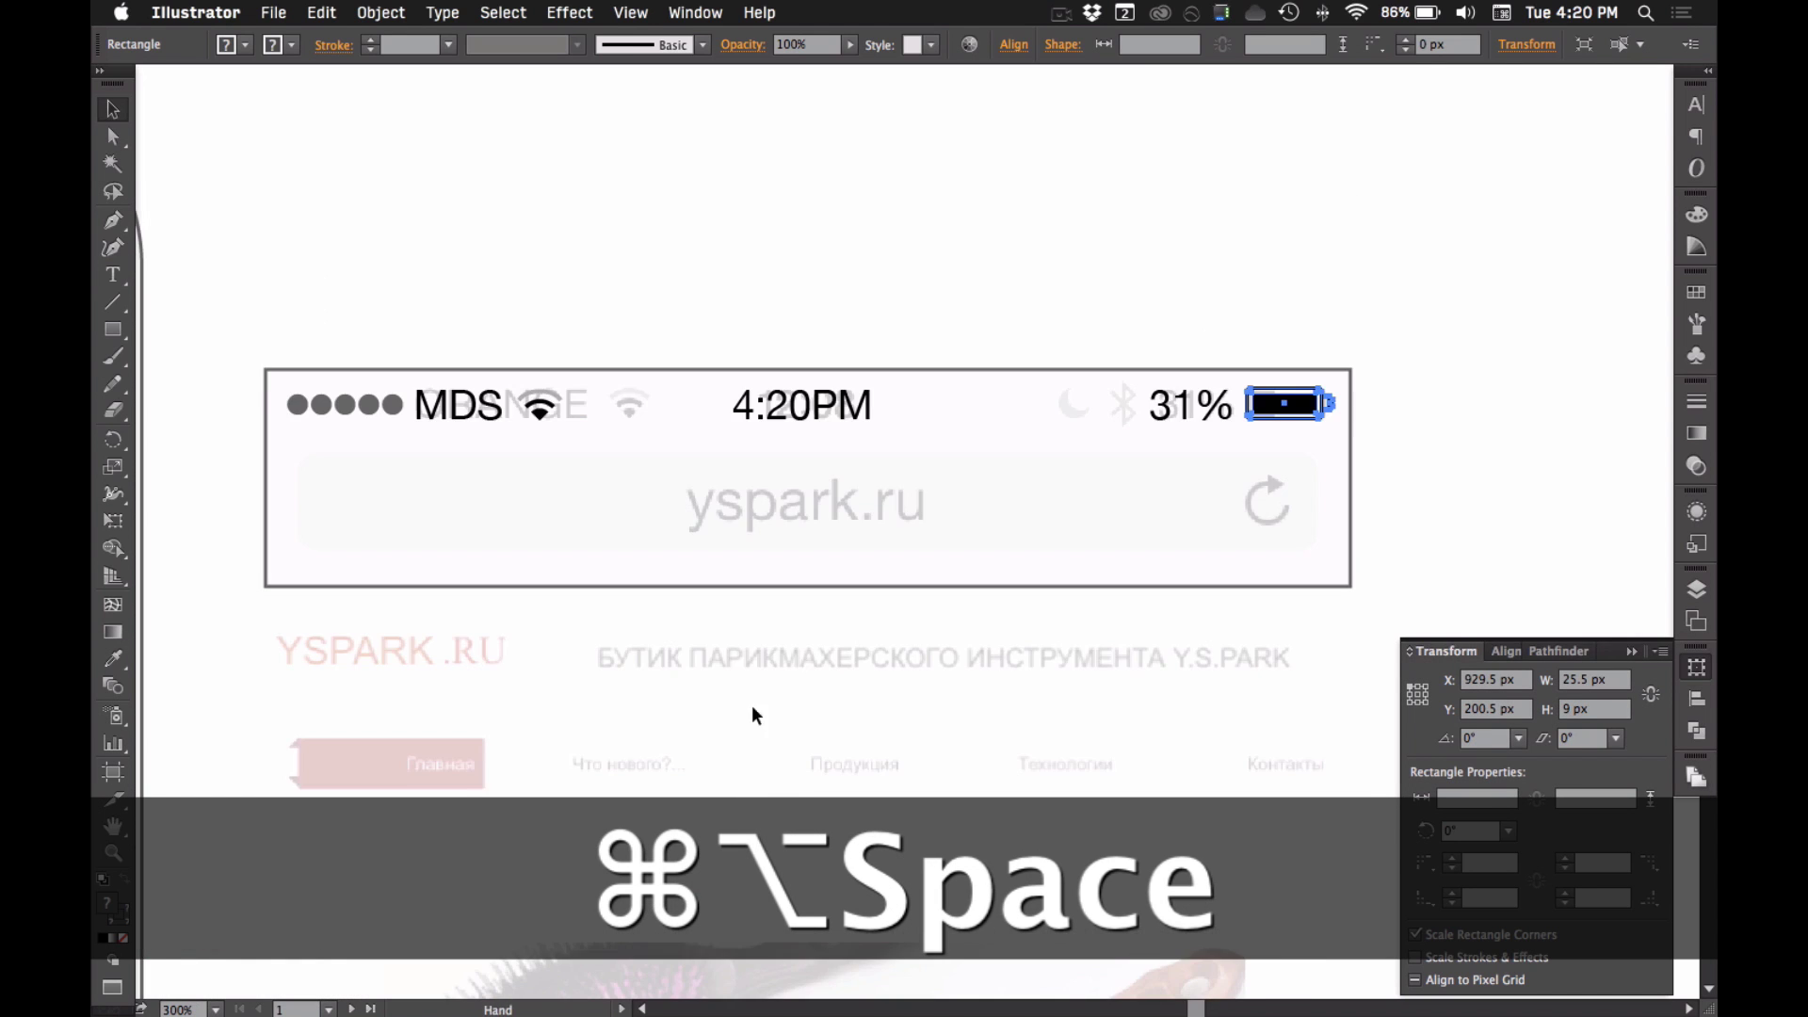
{"action": "left_click", "coordinate": [684, 186]}
{"action": "scroll", "coordinate": [701, 188], "scroll_direction": "down", "scroll_amount": 3}
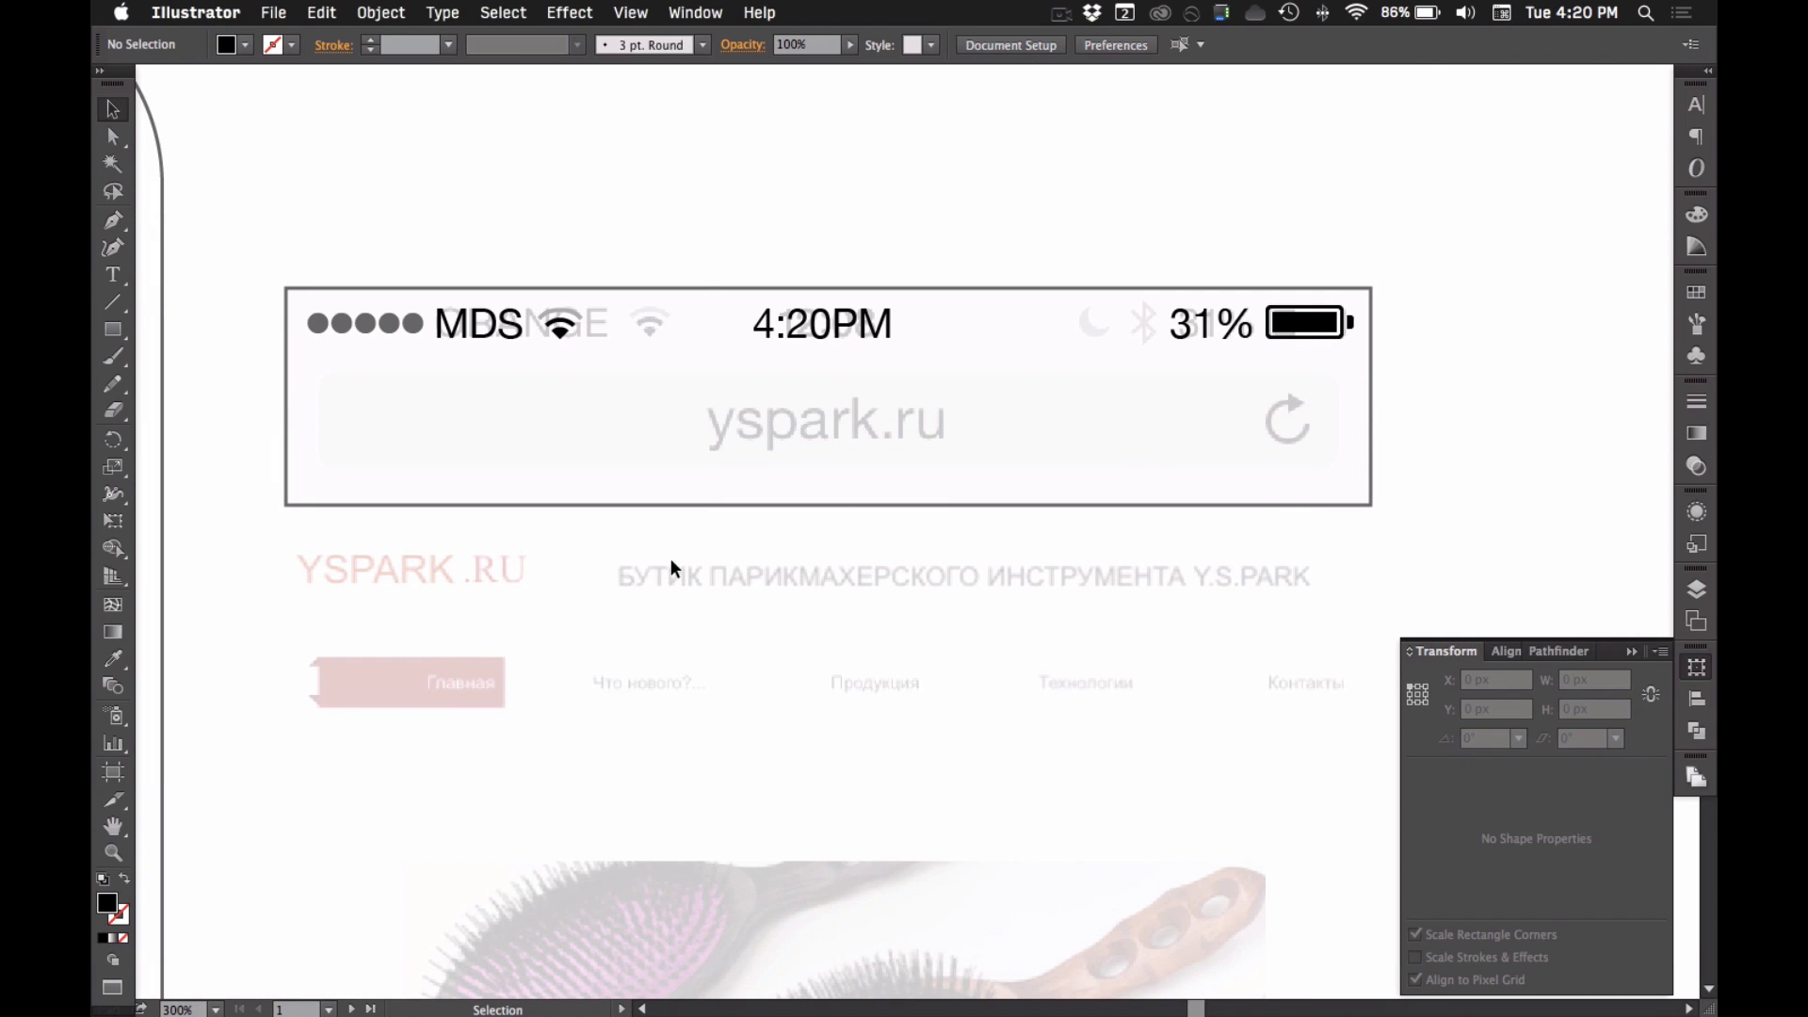
- Unlock the faded screenshot, restore its opacity to 100%, and lock it again
{"action": "key", "text": "super+alt+2"}
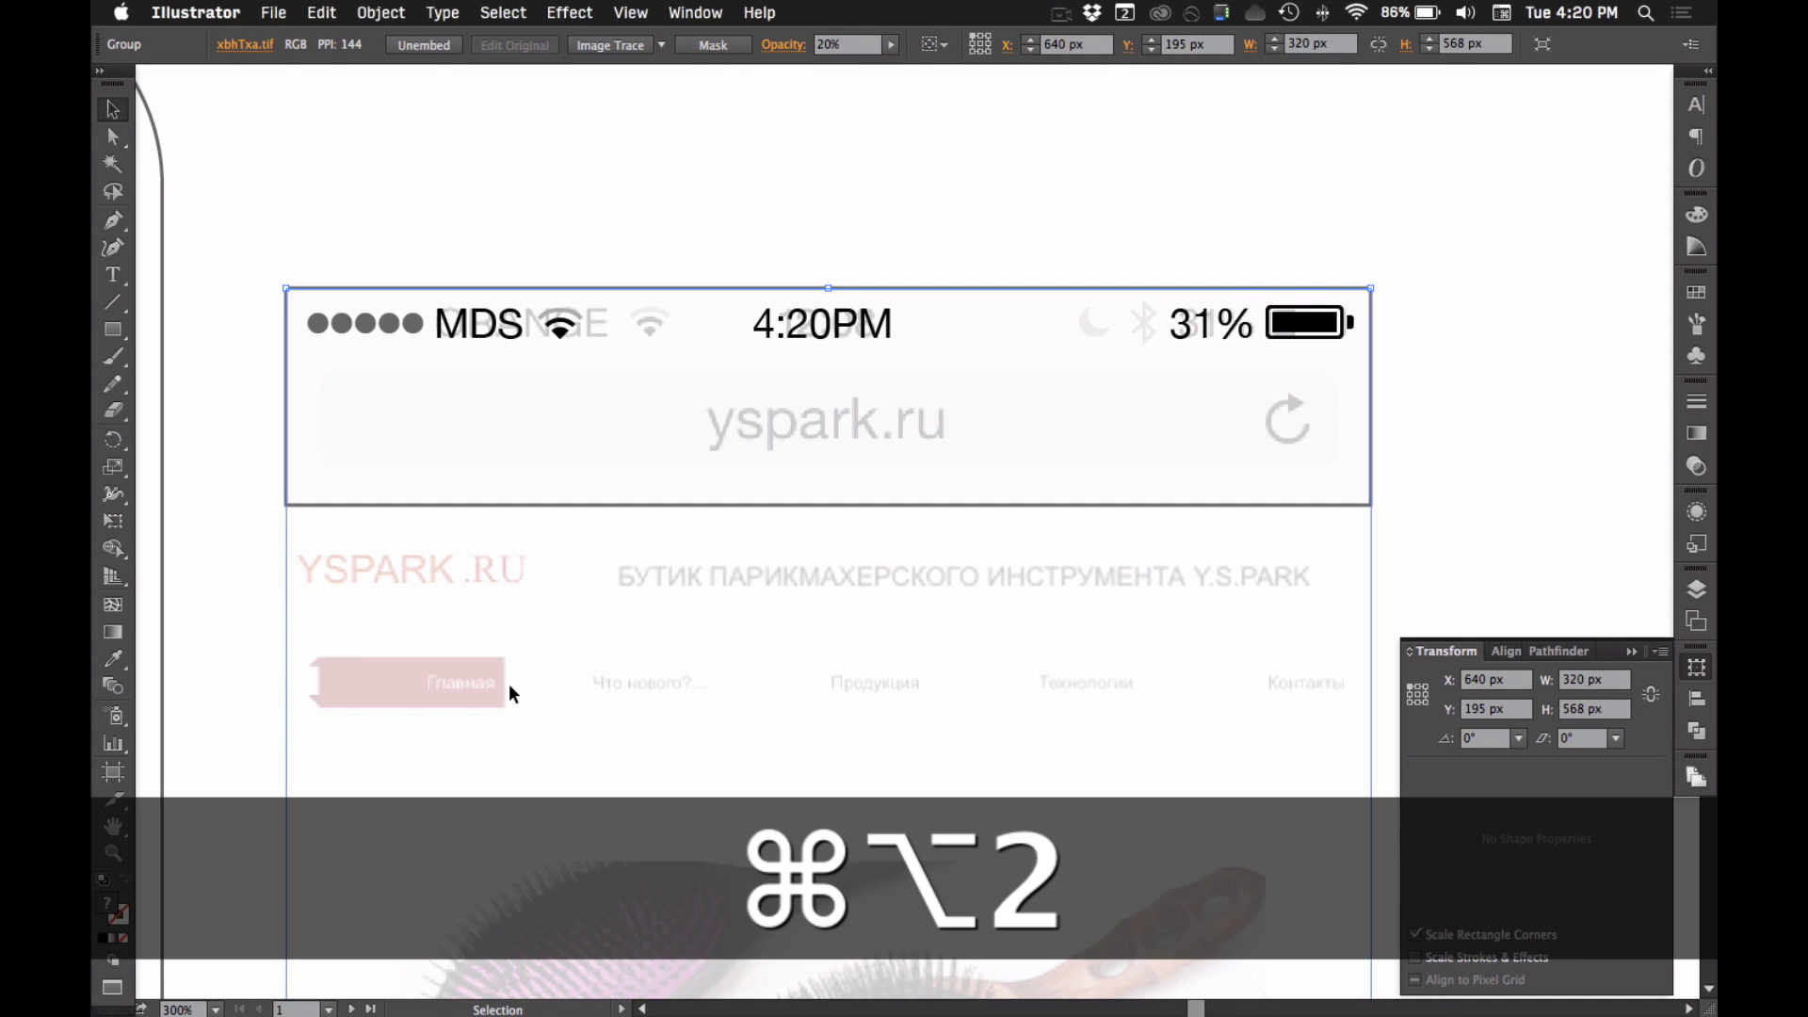
{"action": "left_click", "coordinate": [1697, 466]}
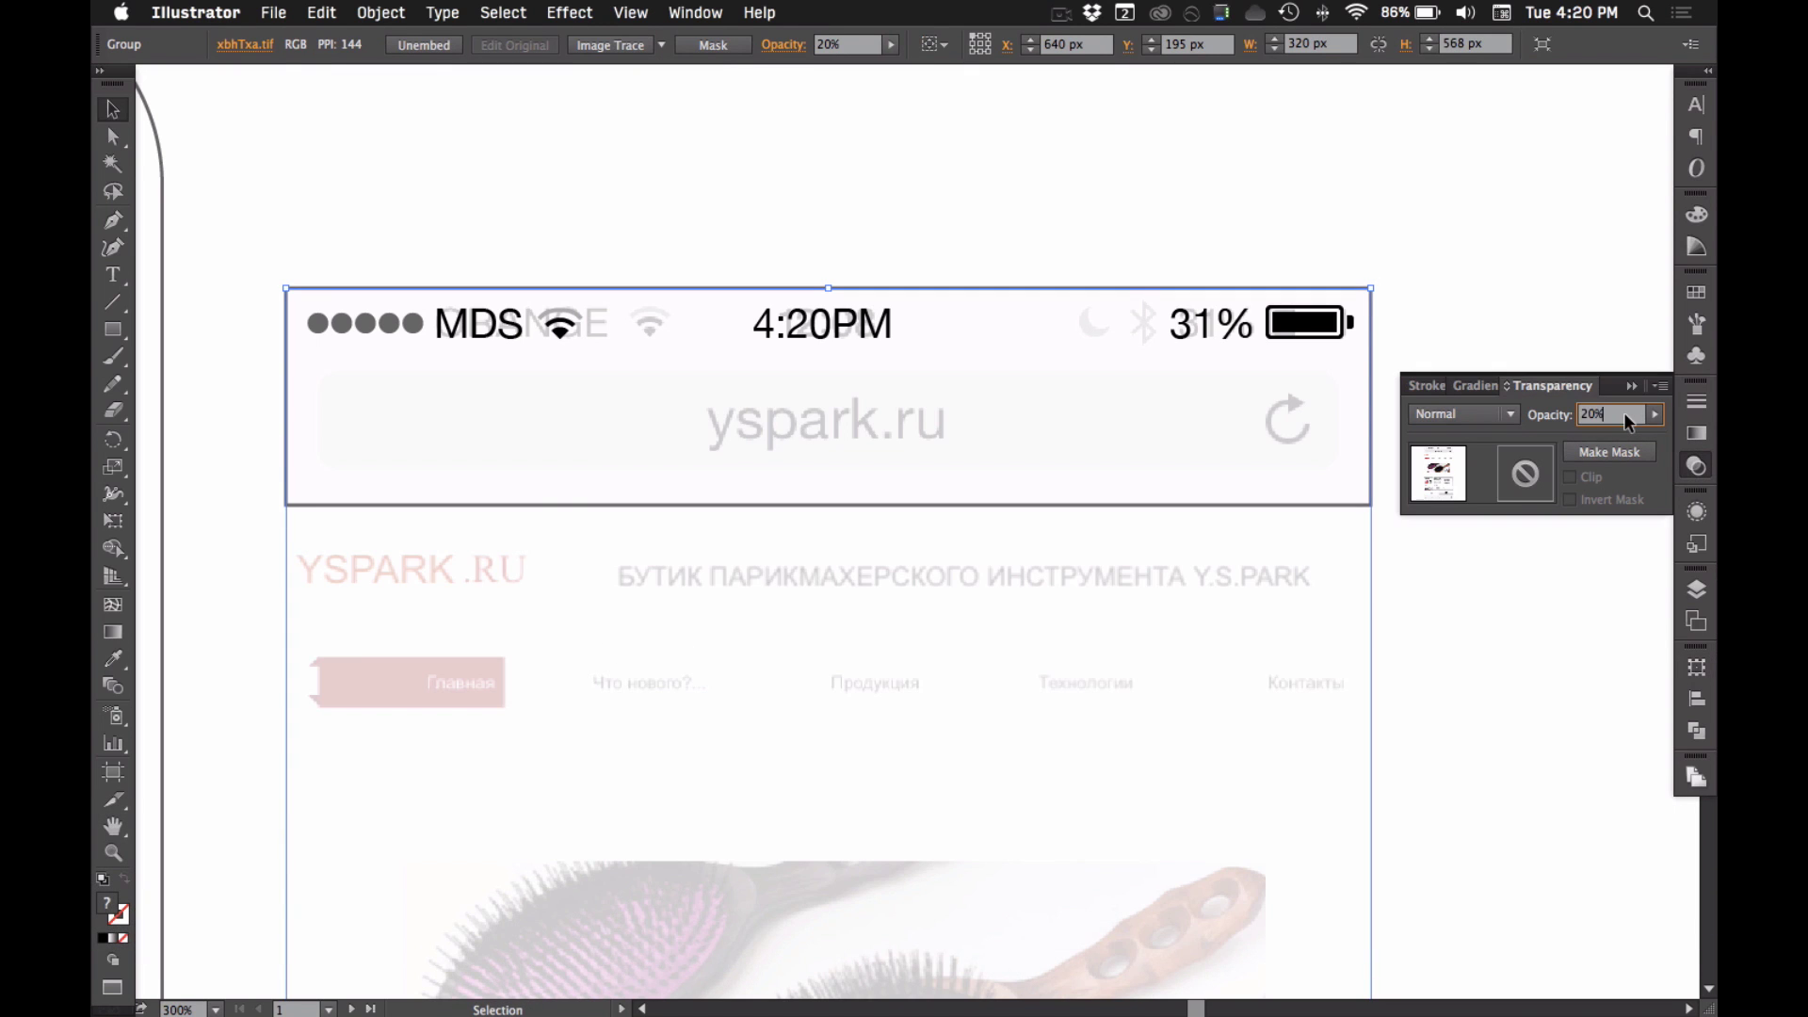
{"action": "key", "text": "shift+Up"}
{"action": "key", "text": "shift+Up"}
{"action": "key", "text": "shift+Up"}
{"action": "key", "text": "shift+Up"}
{"action": "key", "text": "shift+Up"}
{"action": "key", "text": "shift+Up"}
{"action": "key", "text": "shift+Up"}
{"action": "key", "text": "shift+Up"}
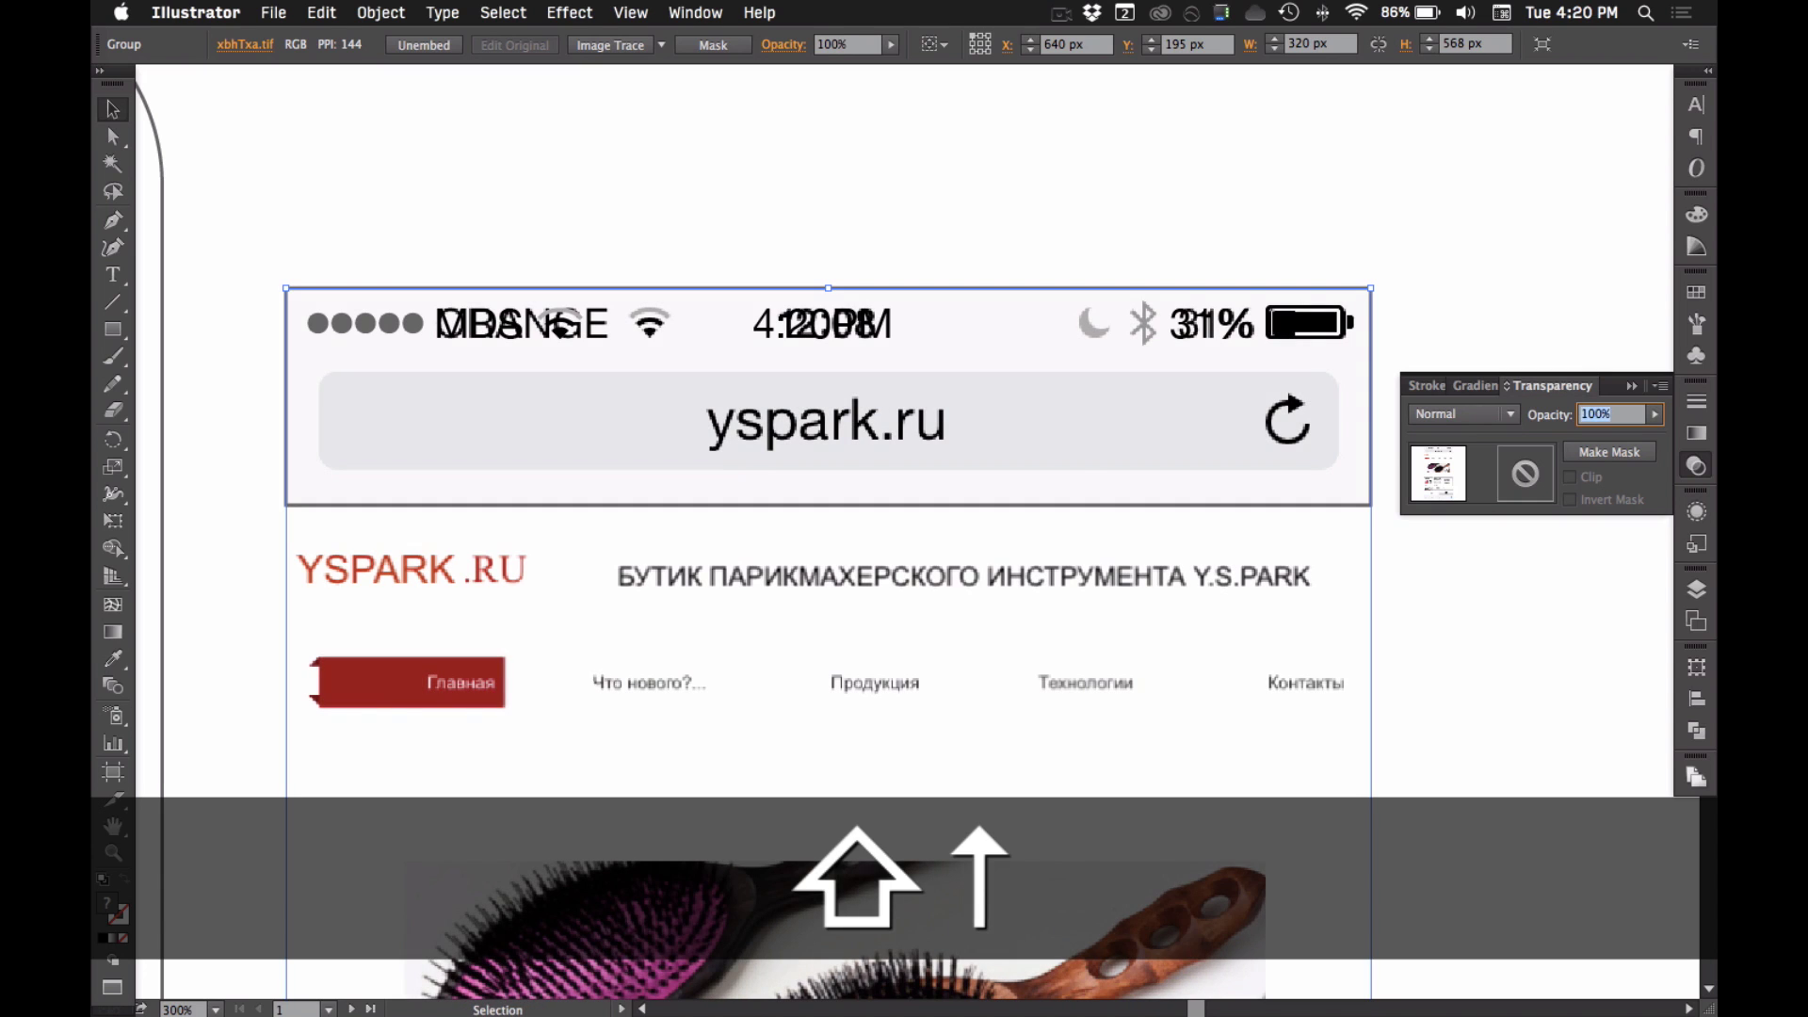
{"action": "key", "text": "Return"}
{"action": "key", "text": "super+2"}
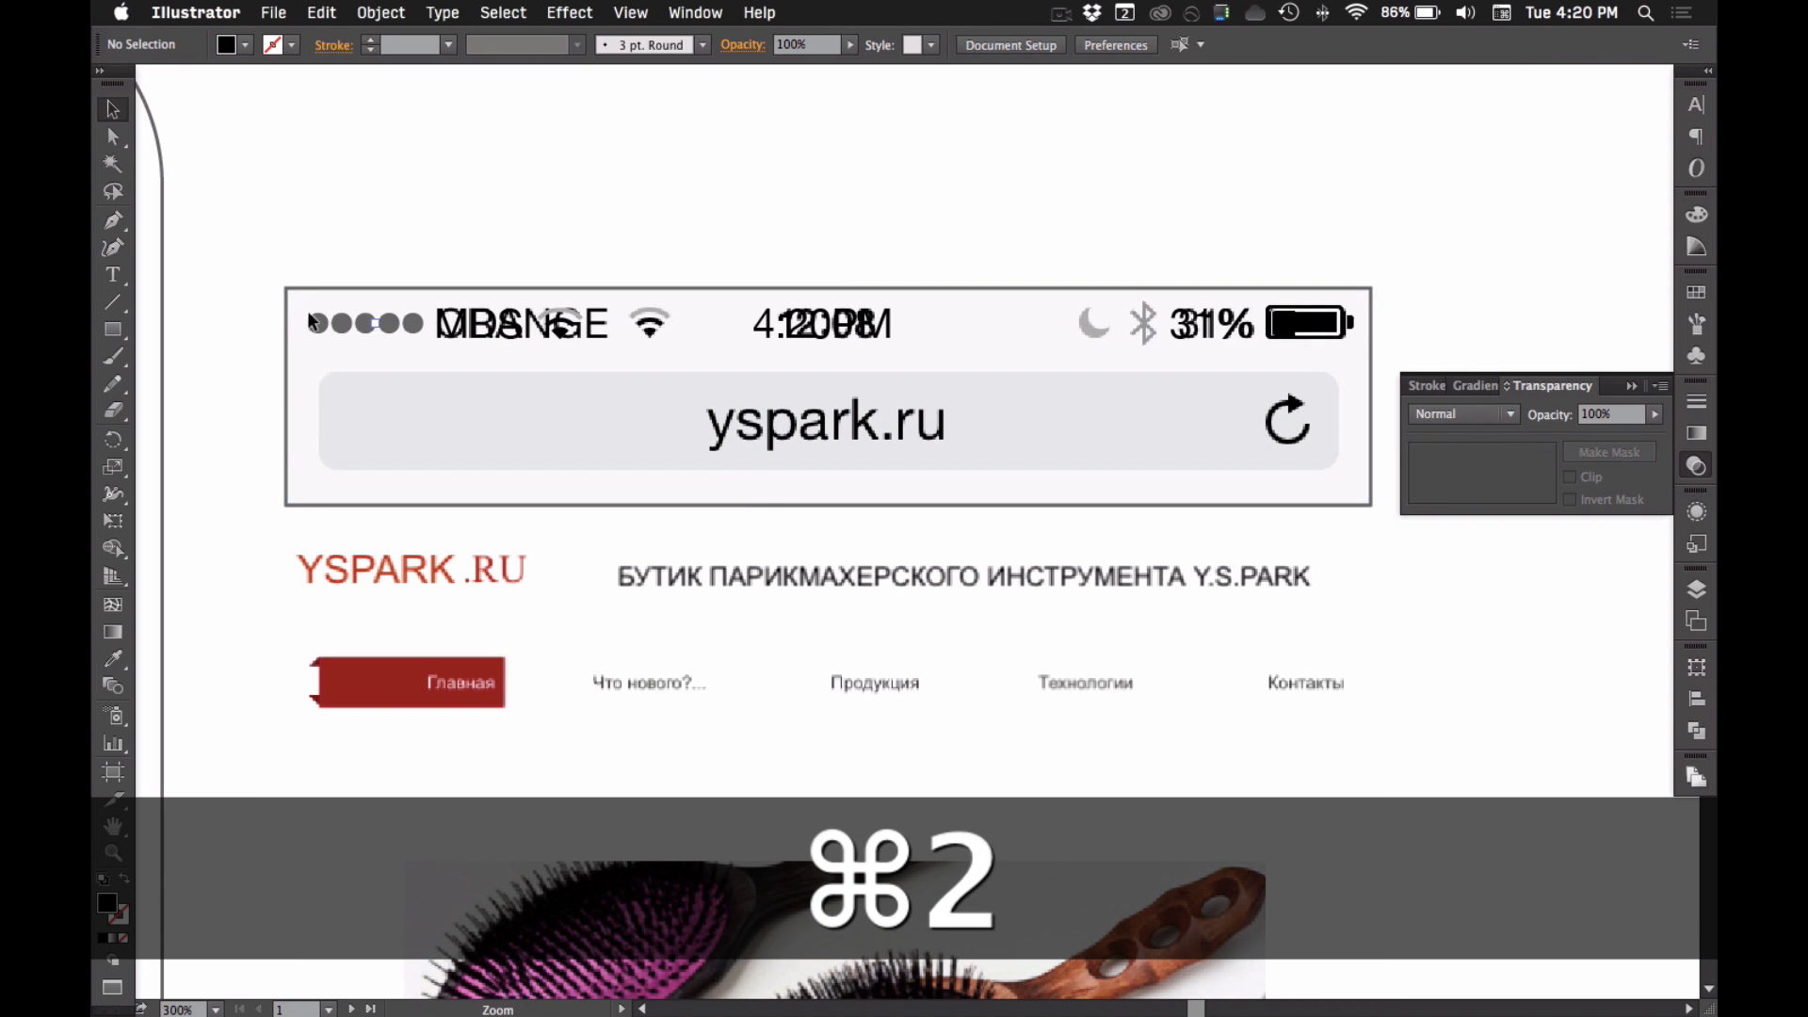
- Draw a black rectangle about 20 × 29 px over the left end of the screenshot's address field, matching the field's height
{"action": "left_click_drag", "start_coordinate": [296, 309], "coordinate": [478, 524]}
{"action": "key", "text": "m"}
{"action": "key", "text": "super+space"}
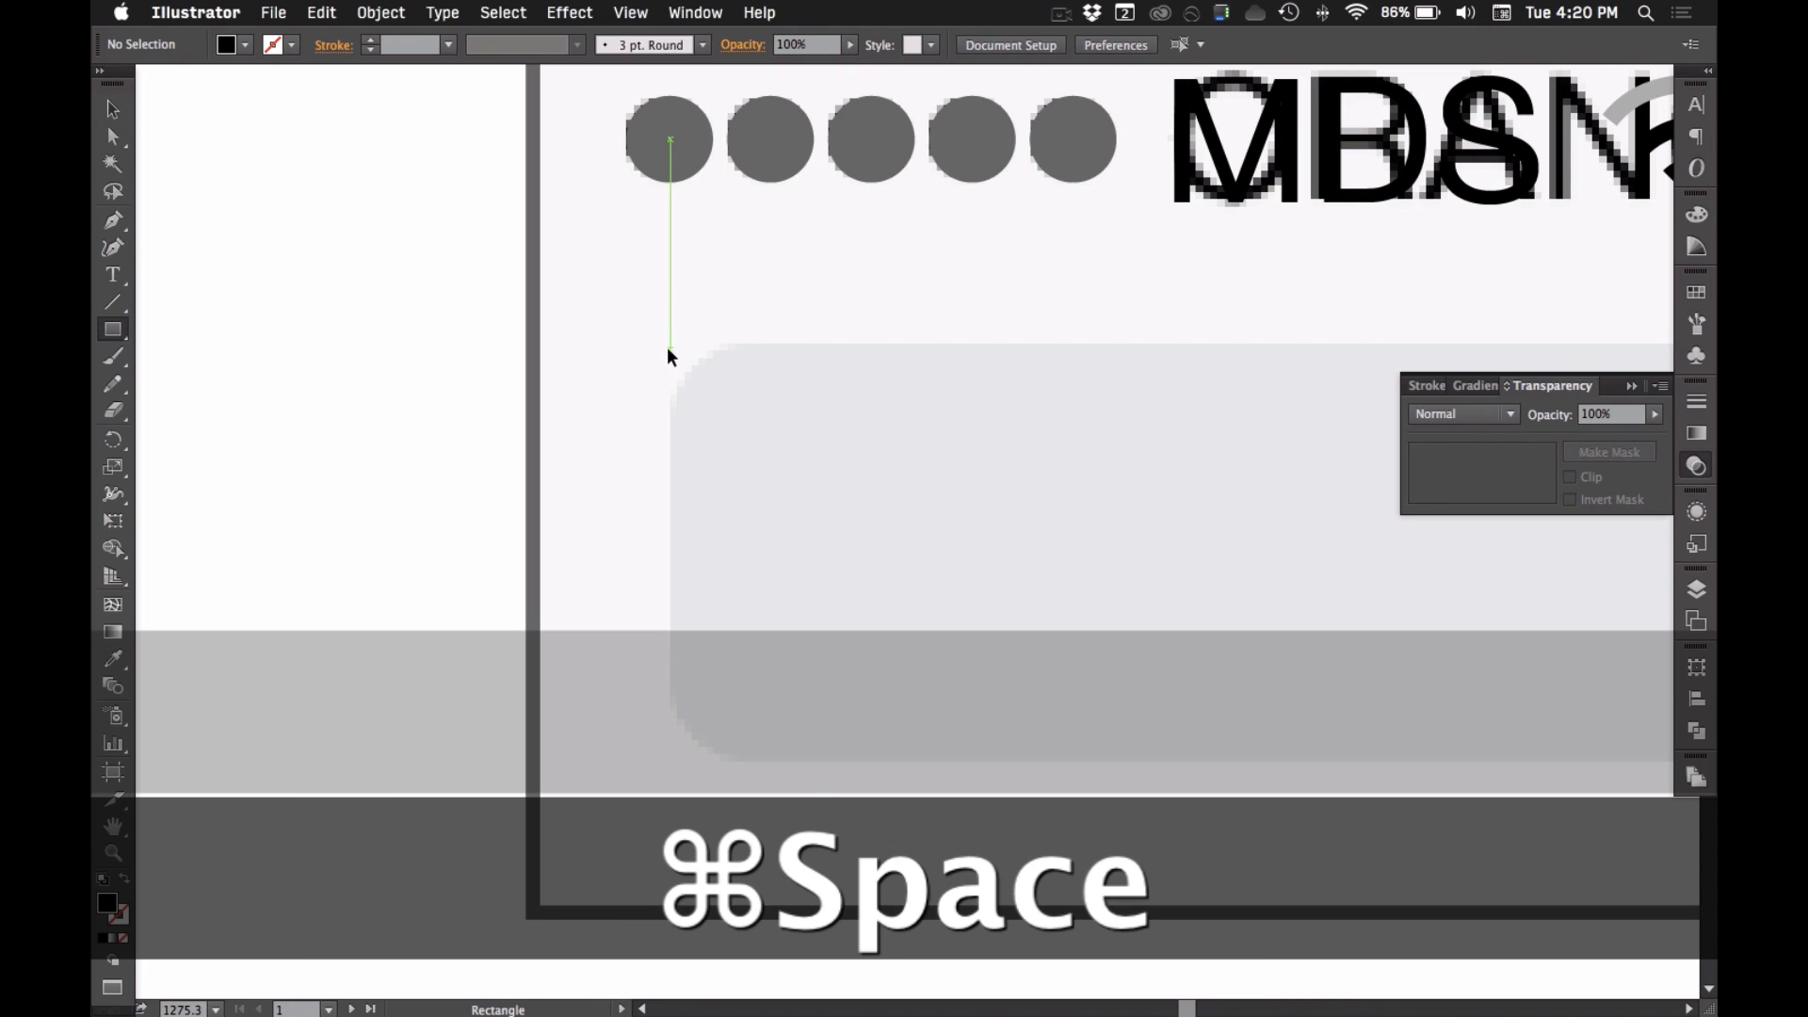
{"action": "left_click_drag", "start_coordinate": [670, 346], "coordinate": [956, 759]}
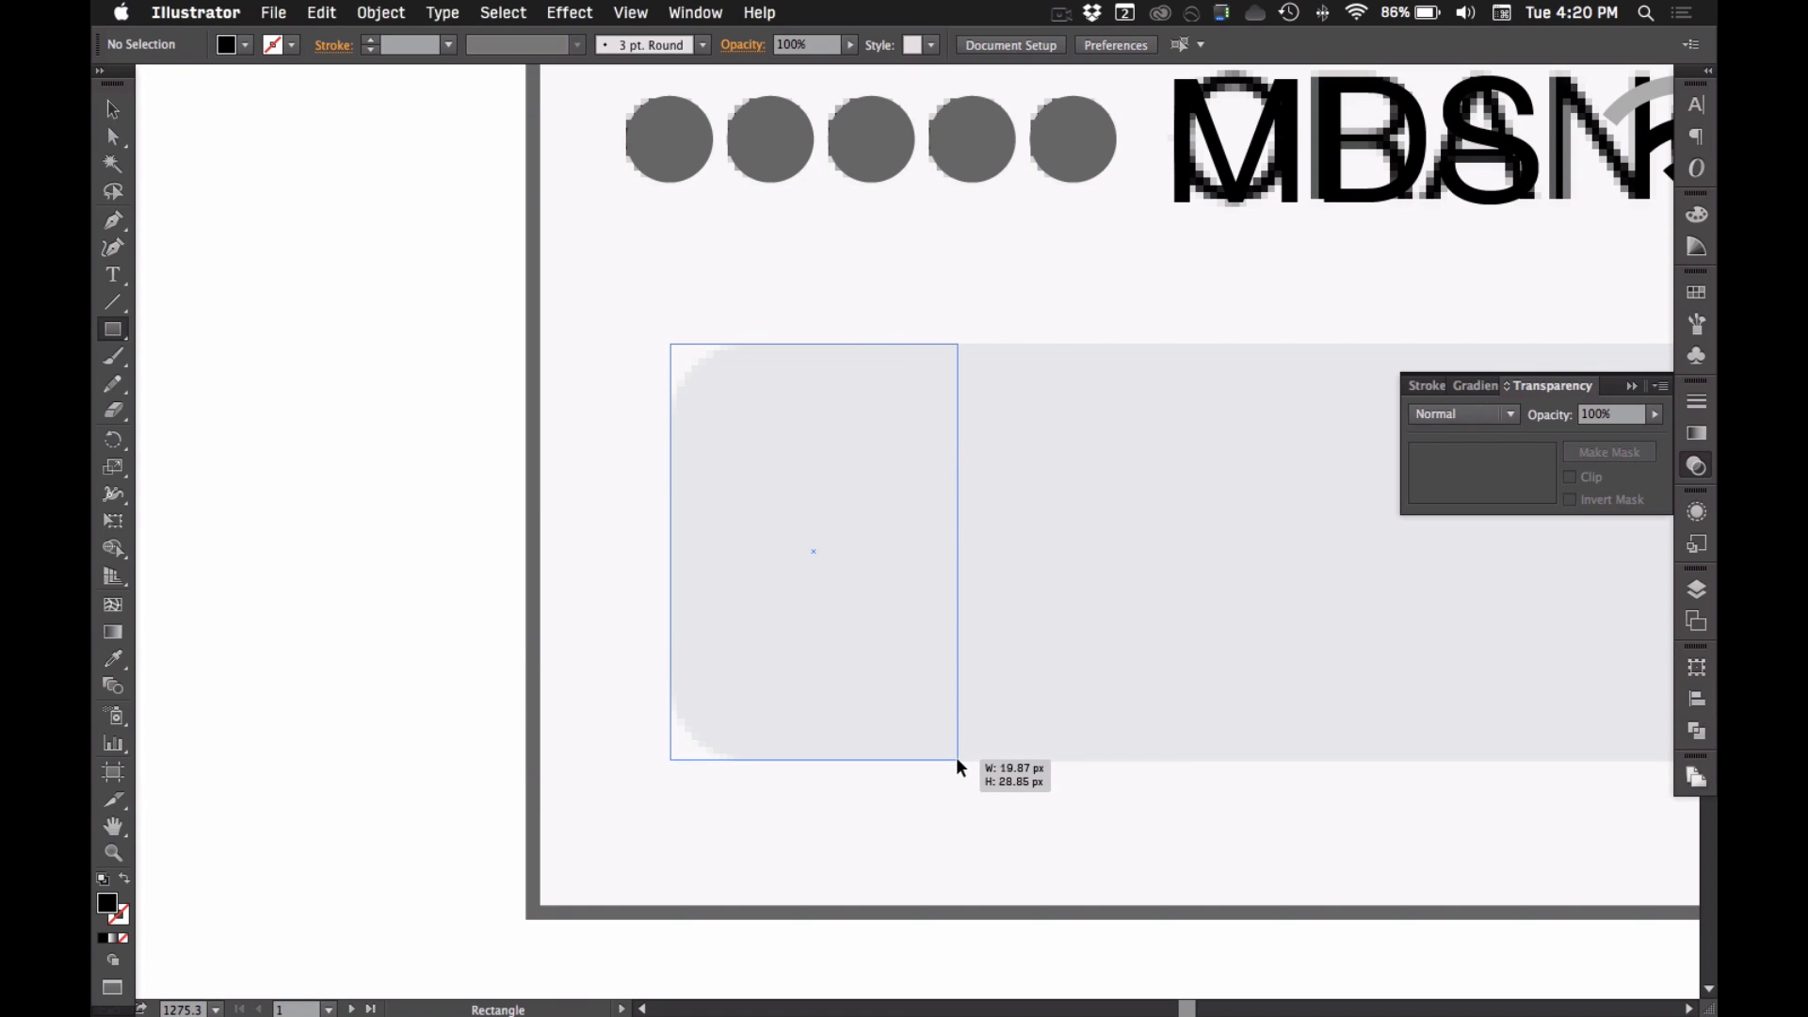
{"action": "left_click_drag", "start_coordinate": [958, 767], "coordinate": [958, 767]}
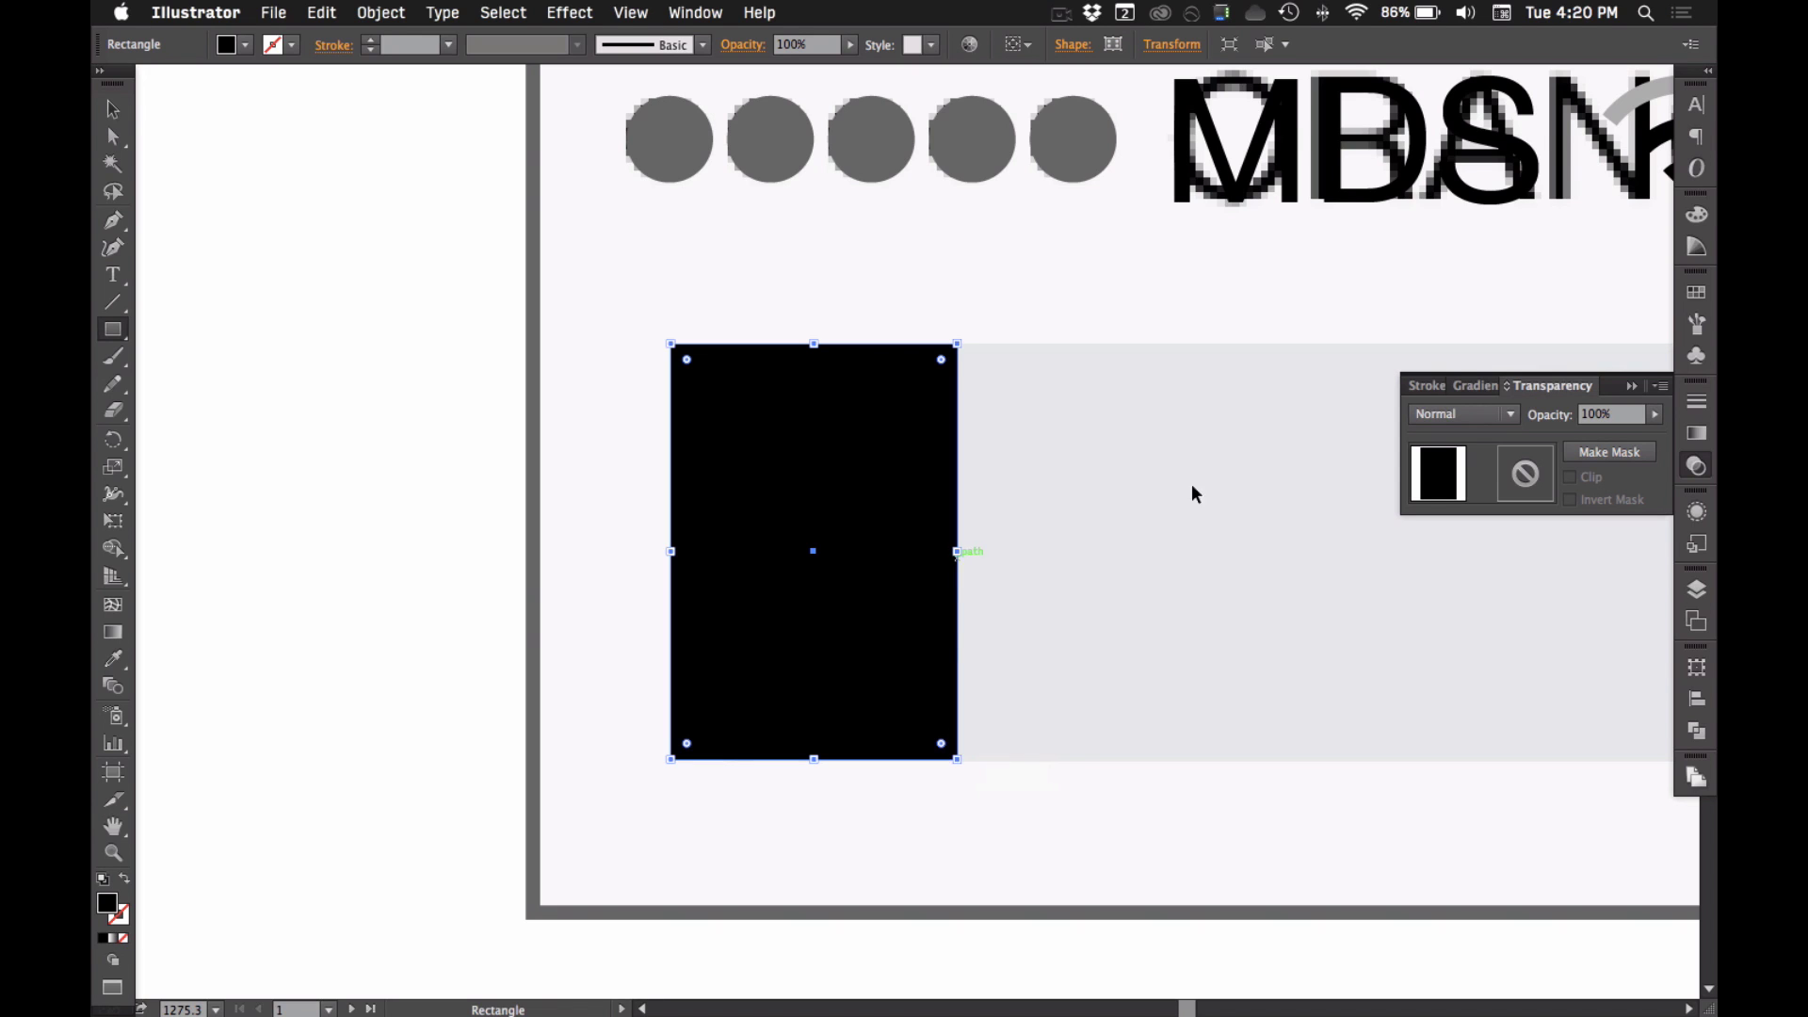
- Try to align the black rectangle to the pixel grid and nudge it upward, and undo both changes
{"action": "left_click", "coordinate": [1696, 697]}
{"action": "left_click", "coordinate": [1697, 666]}
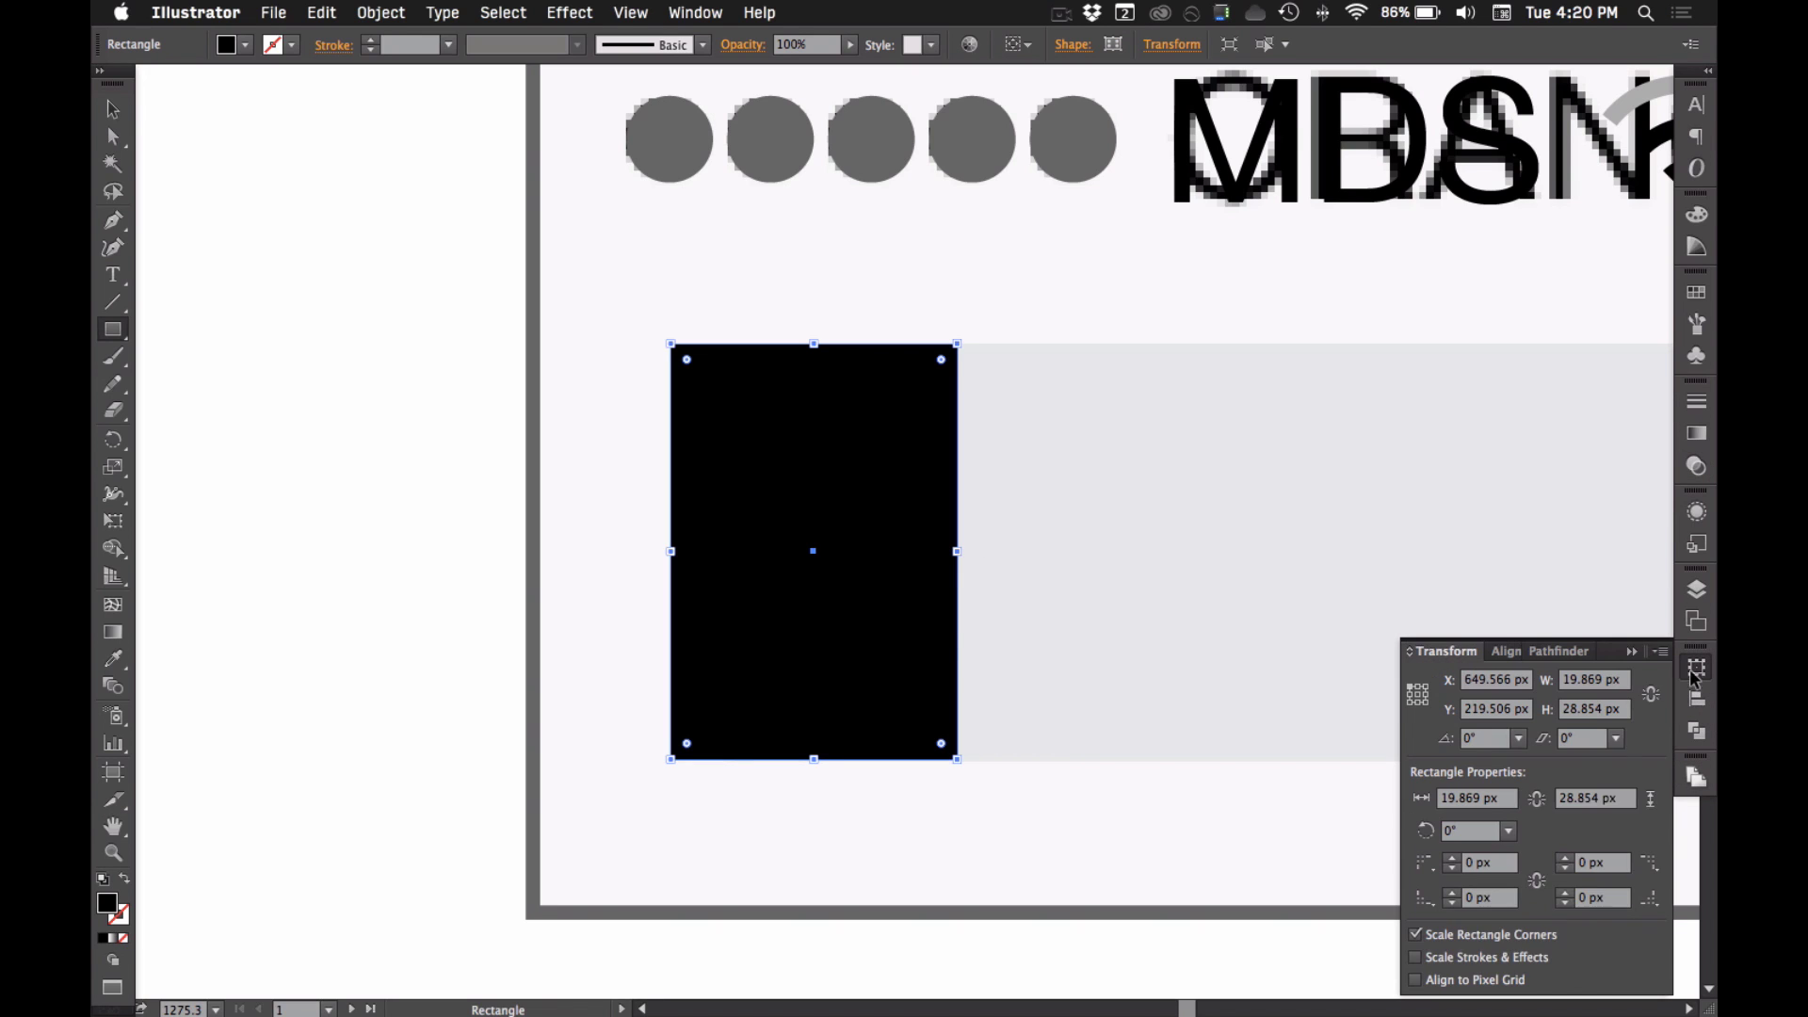
{"action": "left_click", "coordinate": [1416, 979]}
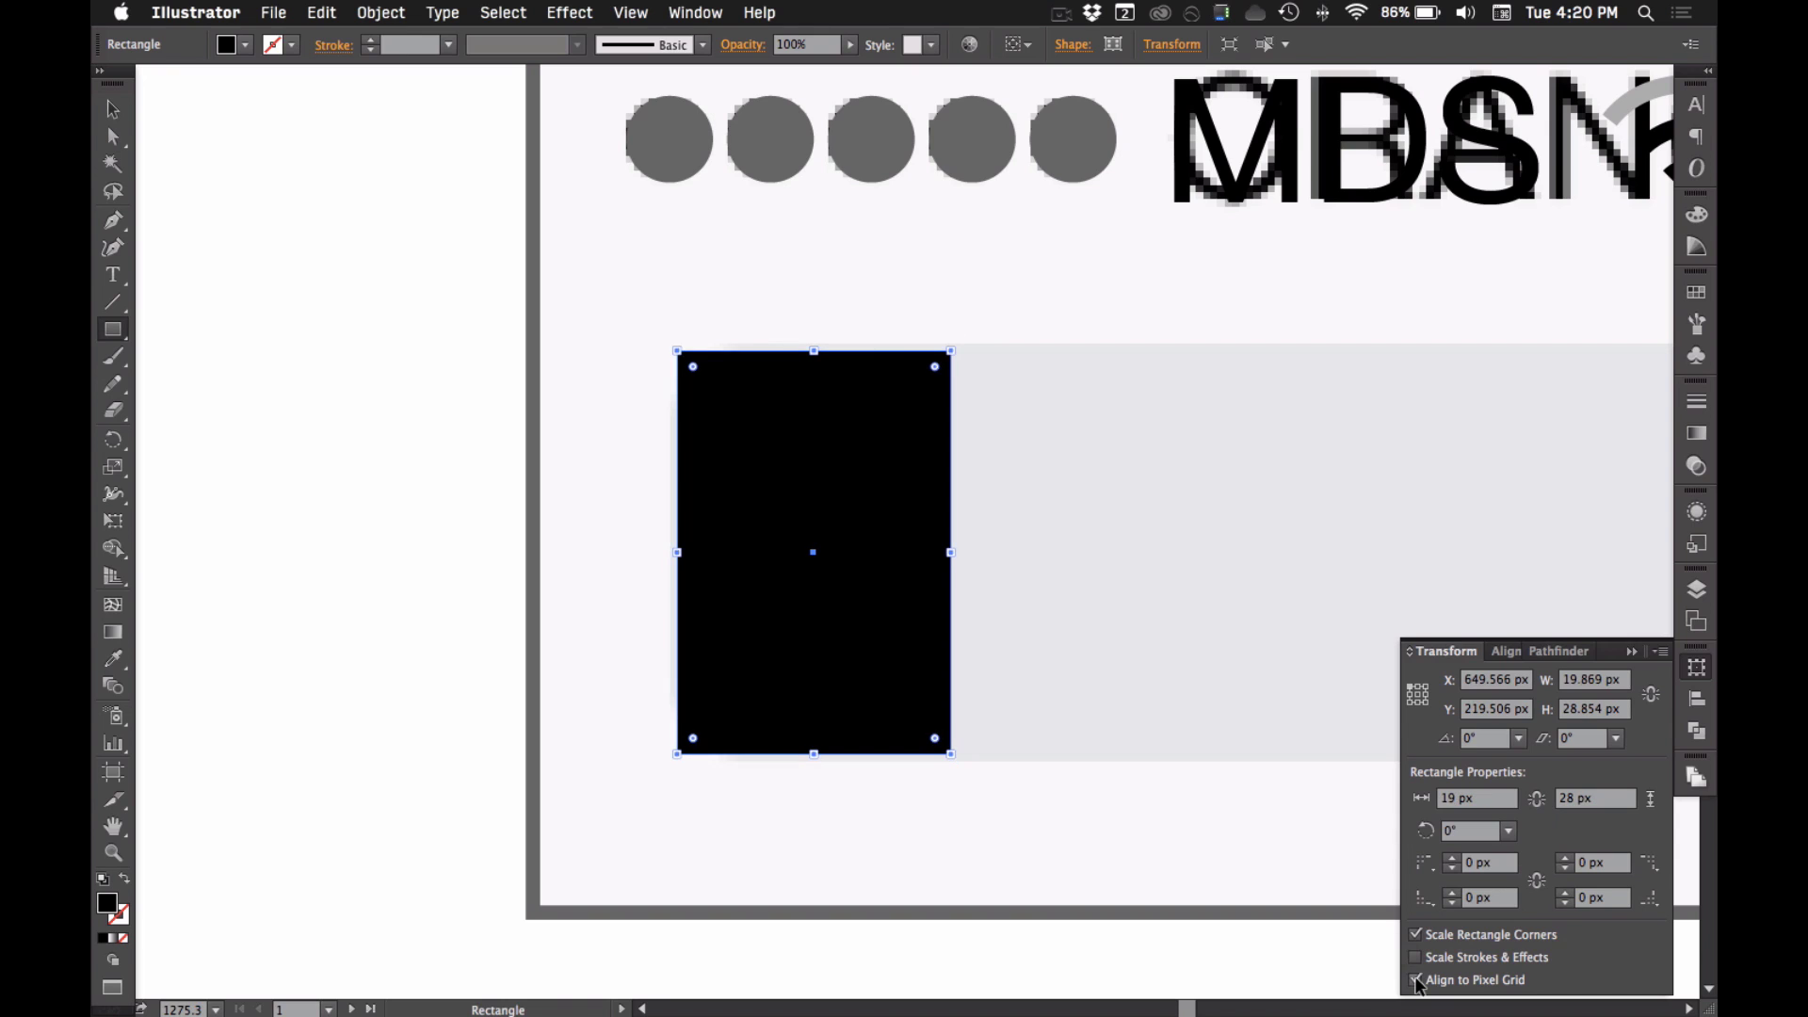
{"action": "key", "text": "v"}
{"action": "key", "text": "Up"}
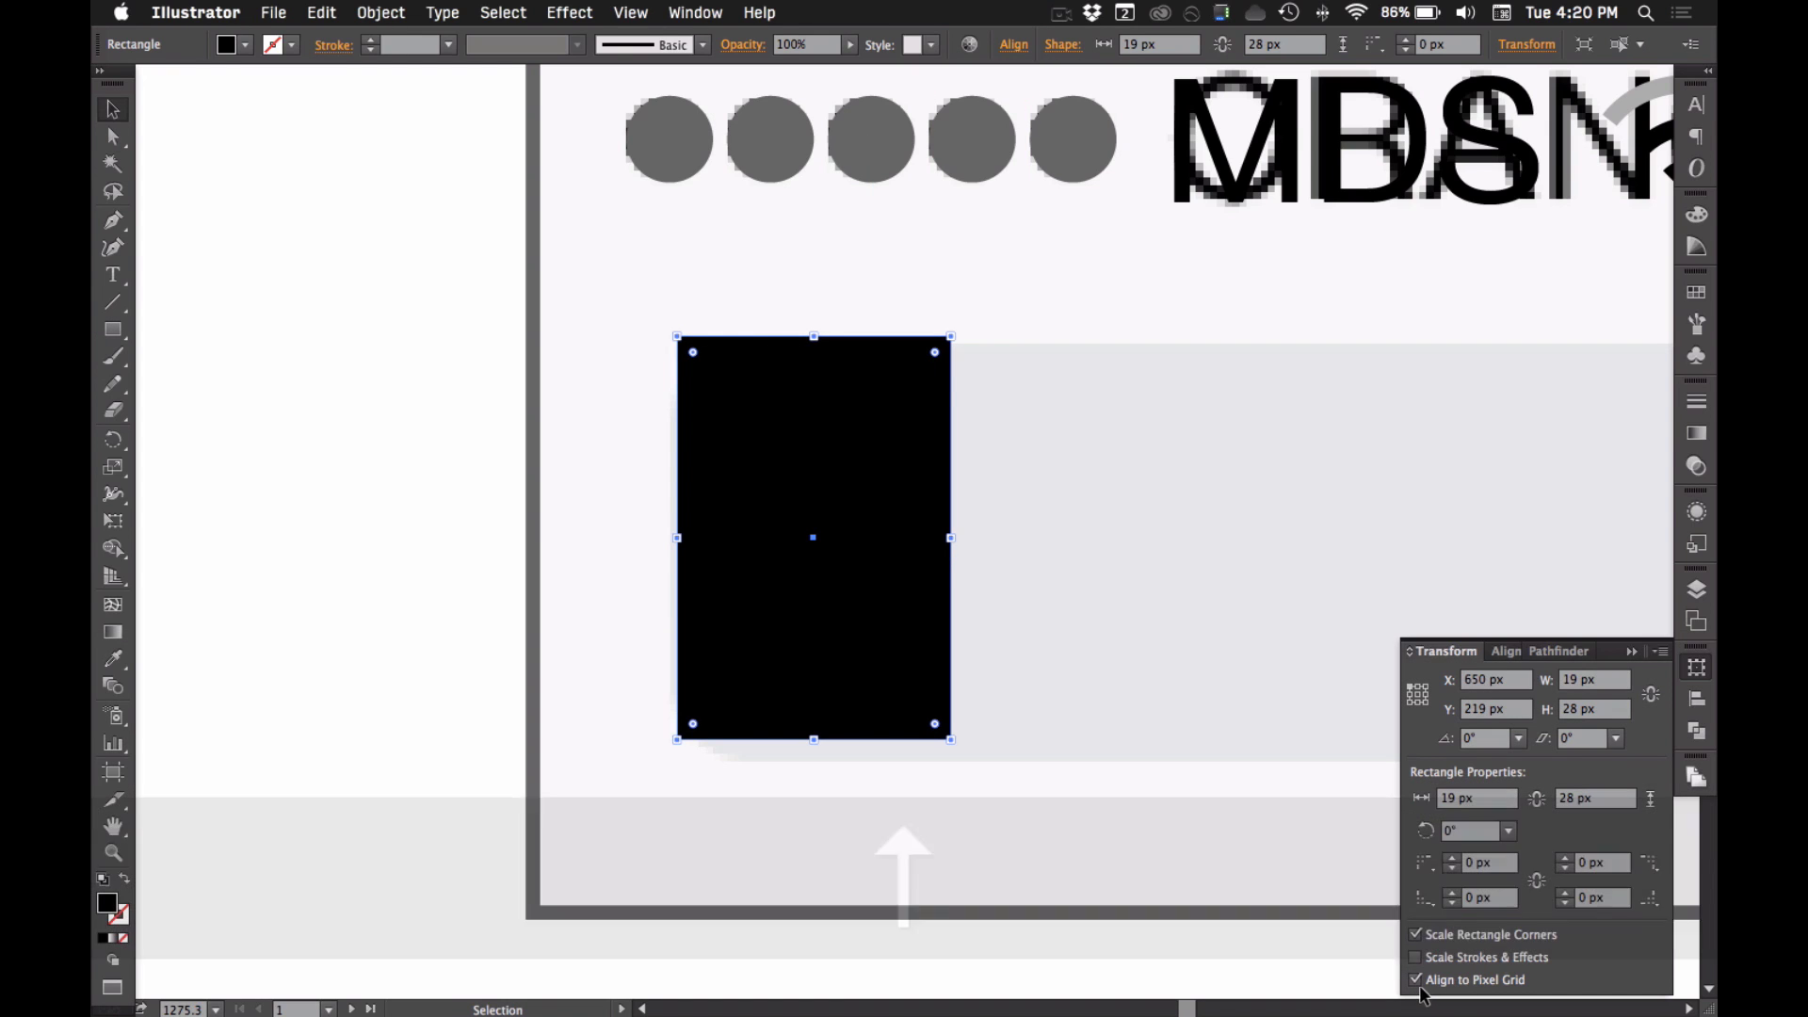
{"action": "key", "text": "super+z"}
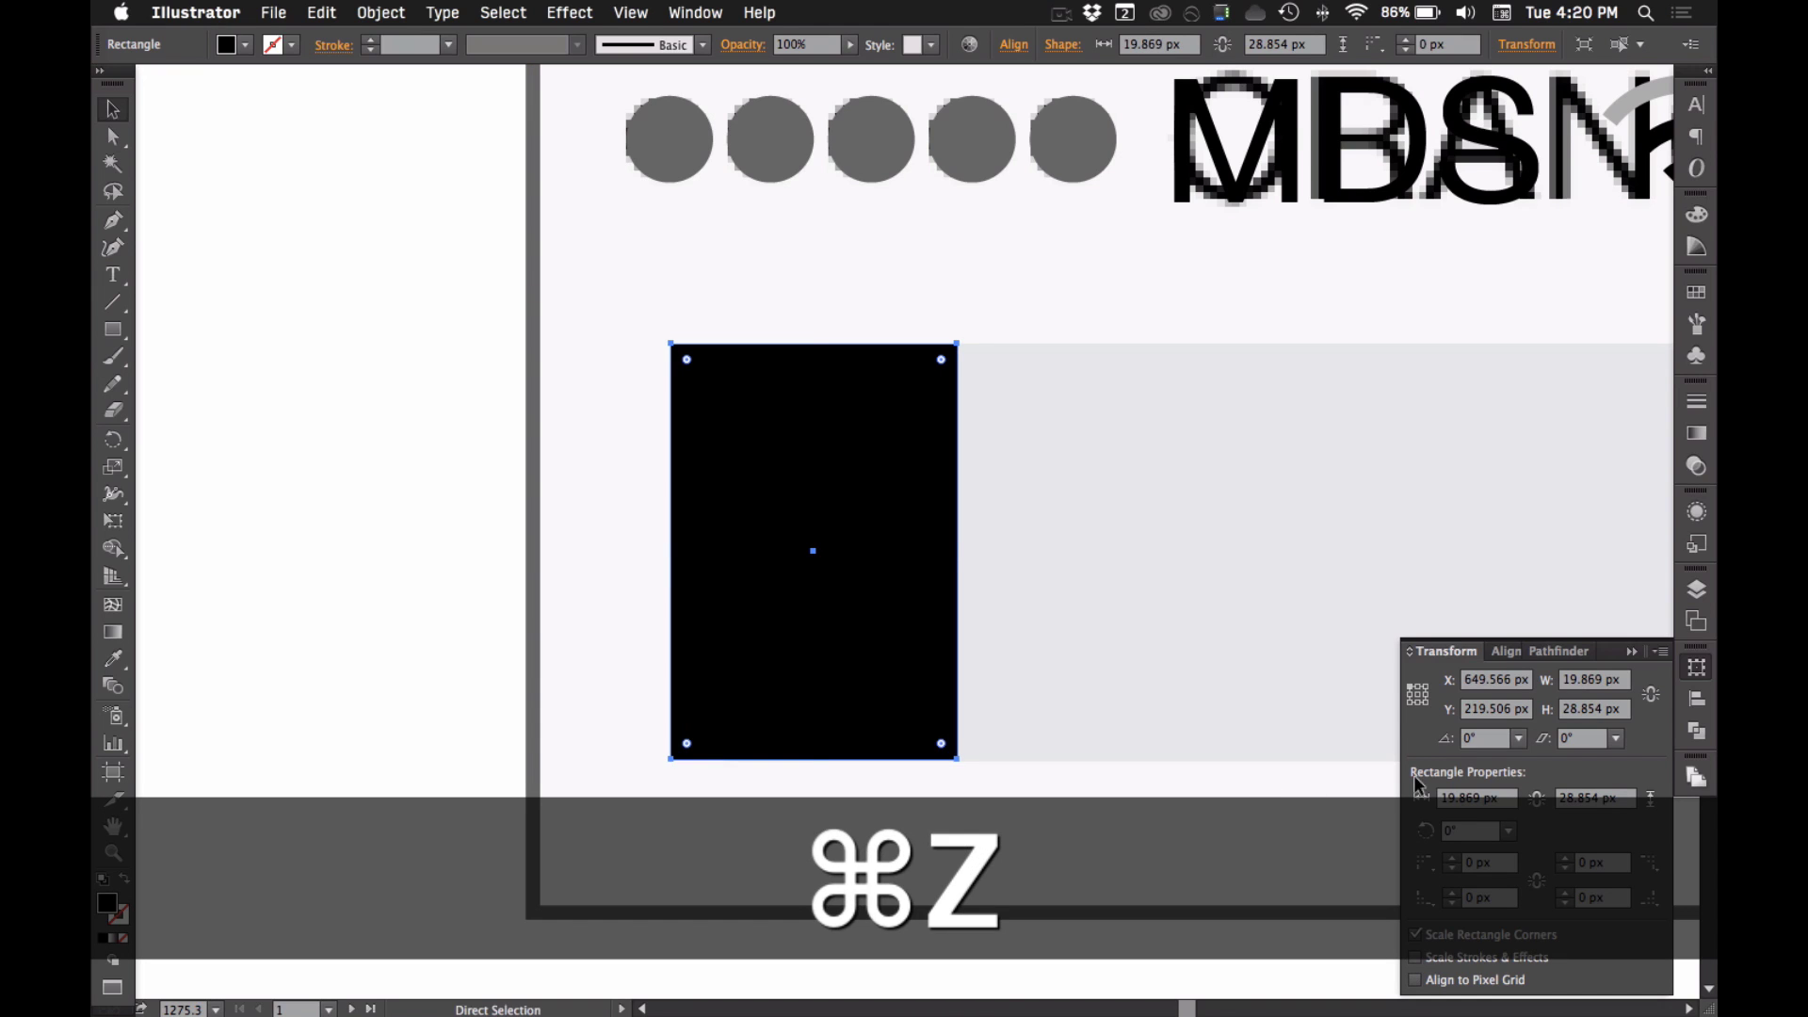
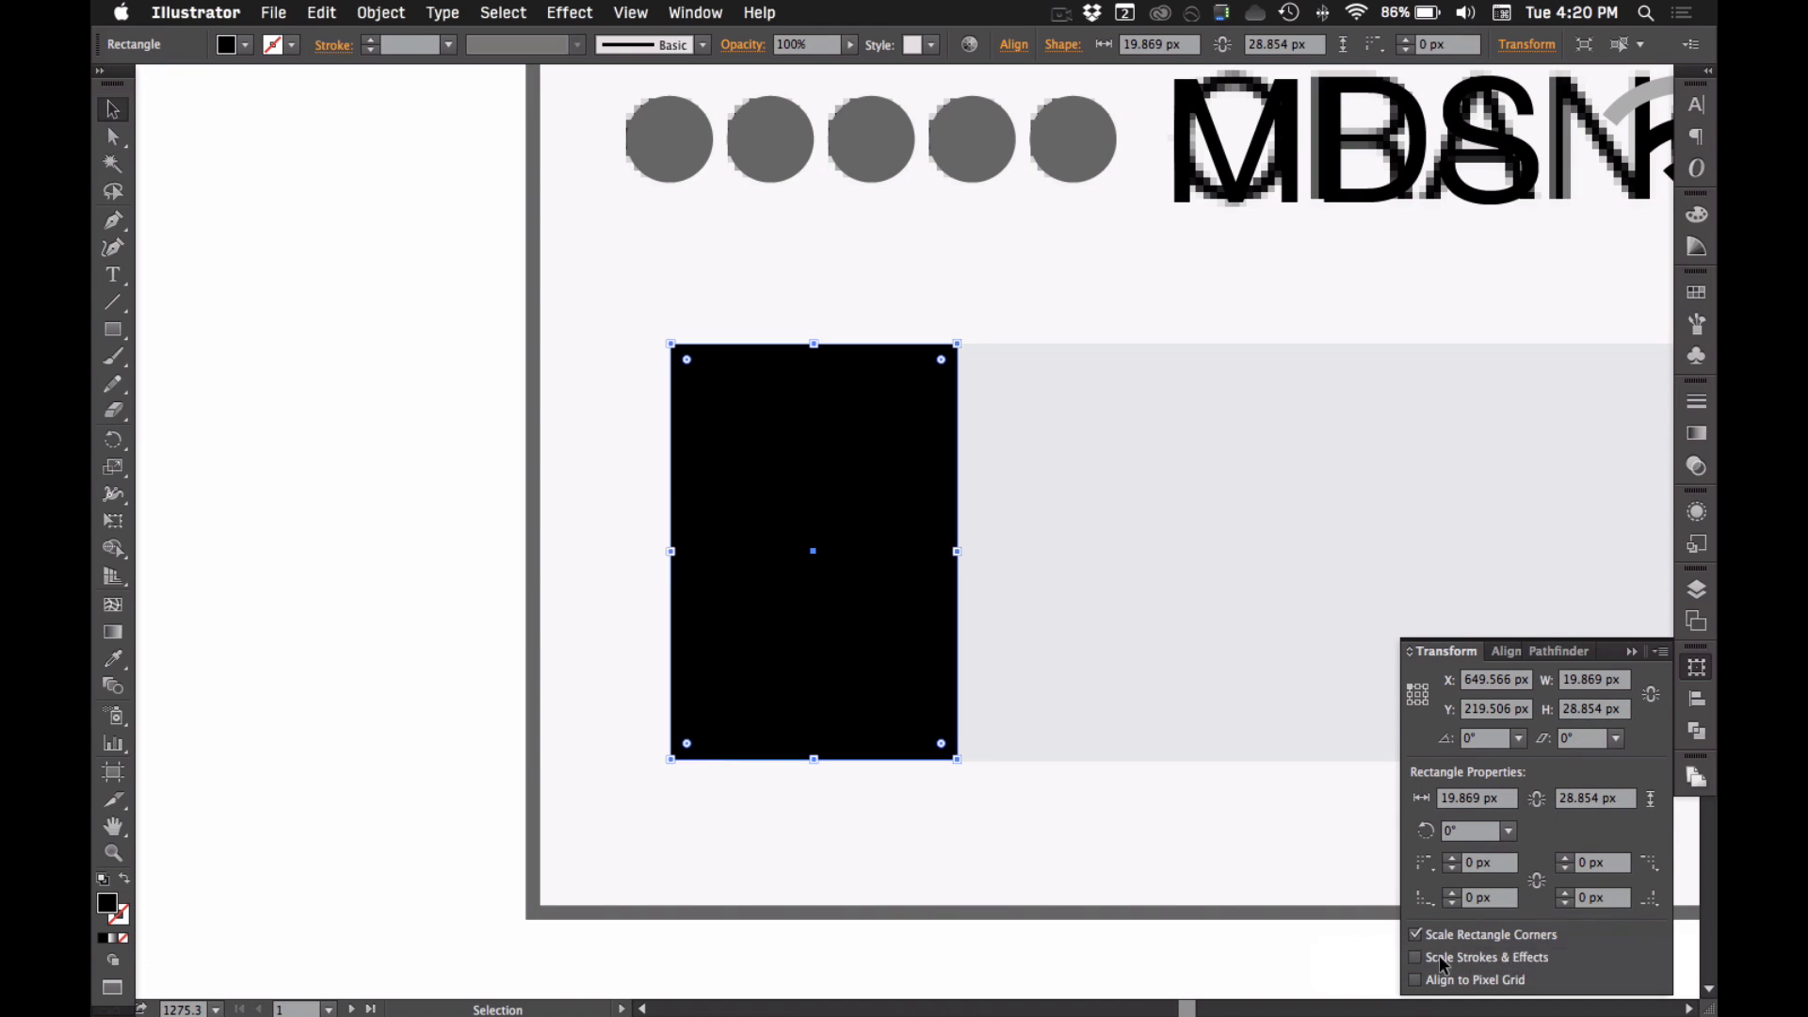
- Align the black rectangle to the pixel grid and deselect it
{"action": "left_click", "coordinate": [1416, 980]}
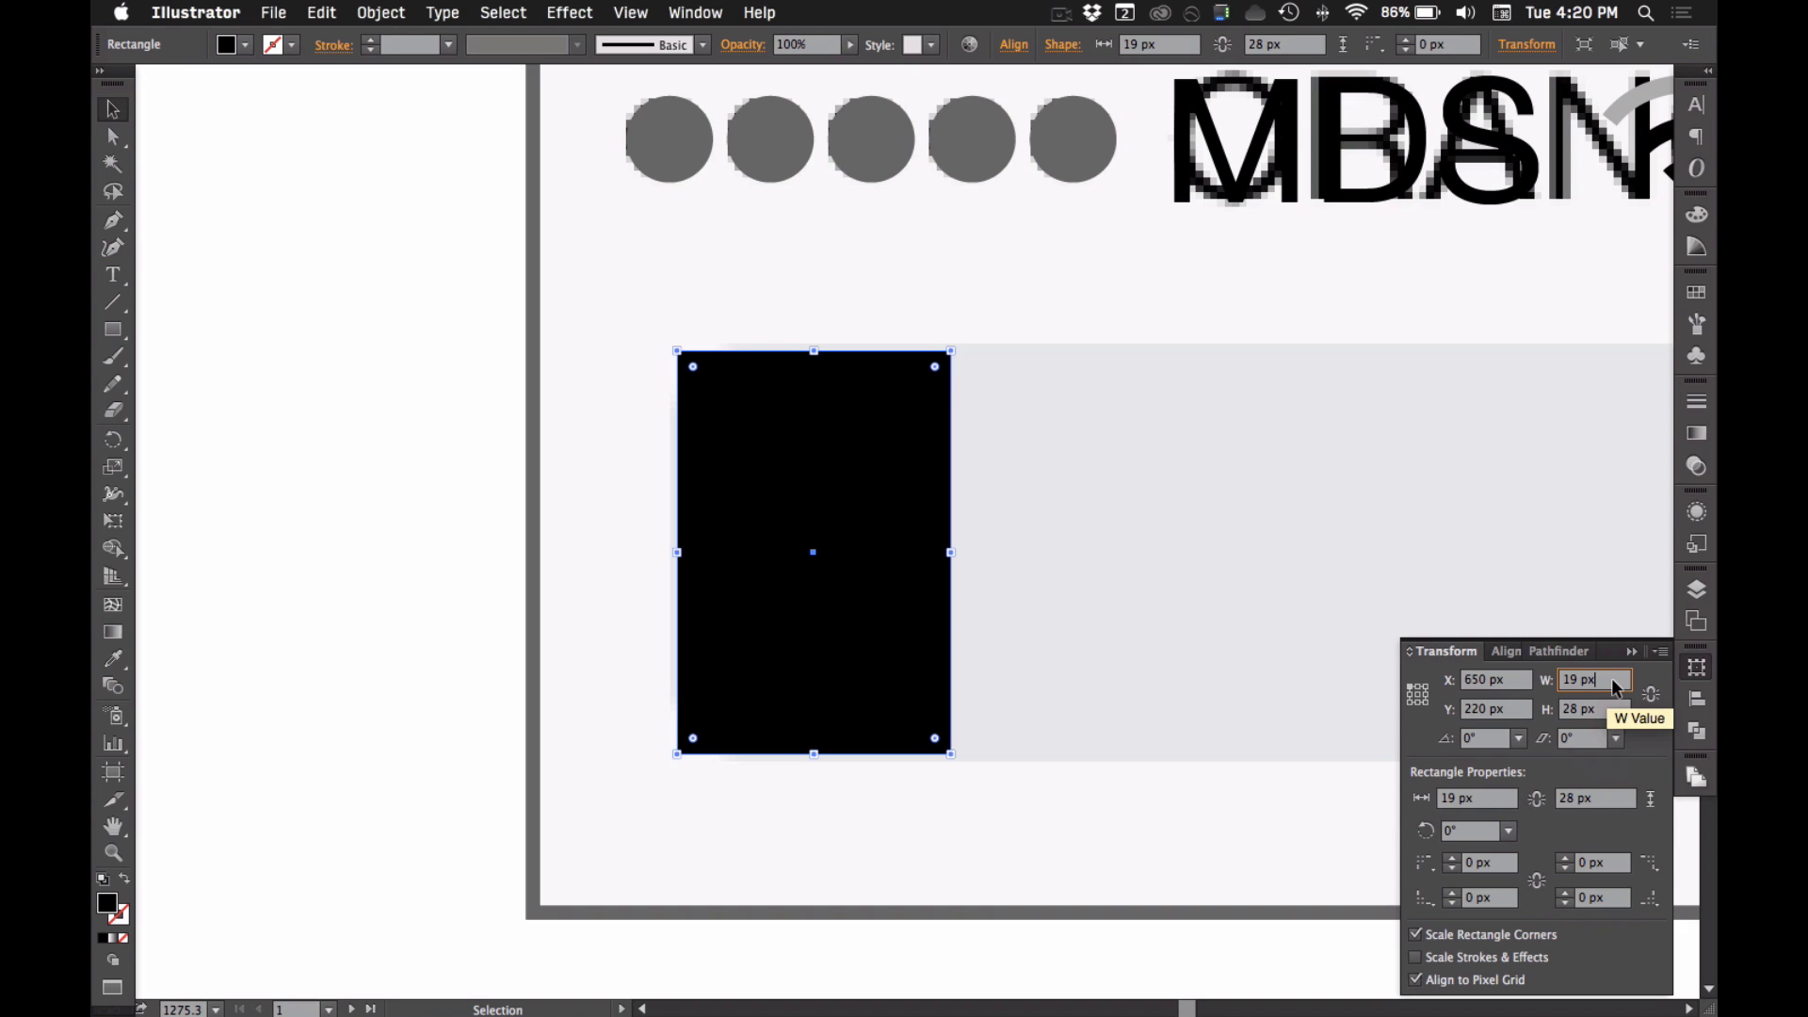
{"action": "left_click", "coordinate": [1113, 482]}
{"action": "key", "text": "super+alt+space"}
{"action": "left_click", "coordinate": [1112, 482], "text": "alt+super"}
{"action": "left_click", "coordinate": [1112, 482], "text": "alt+super"}
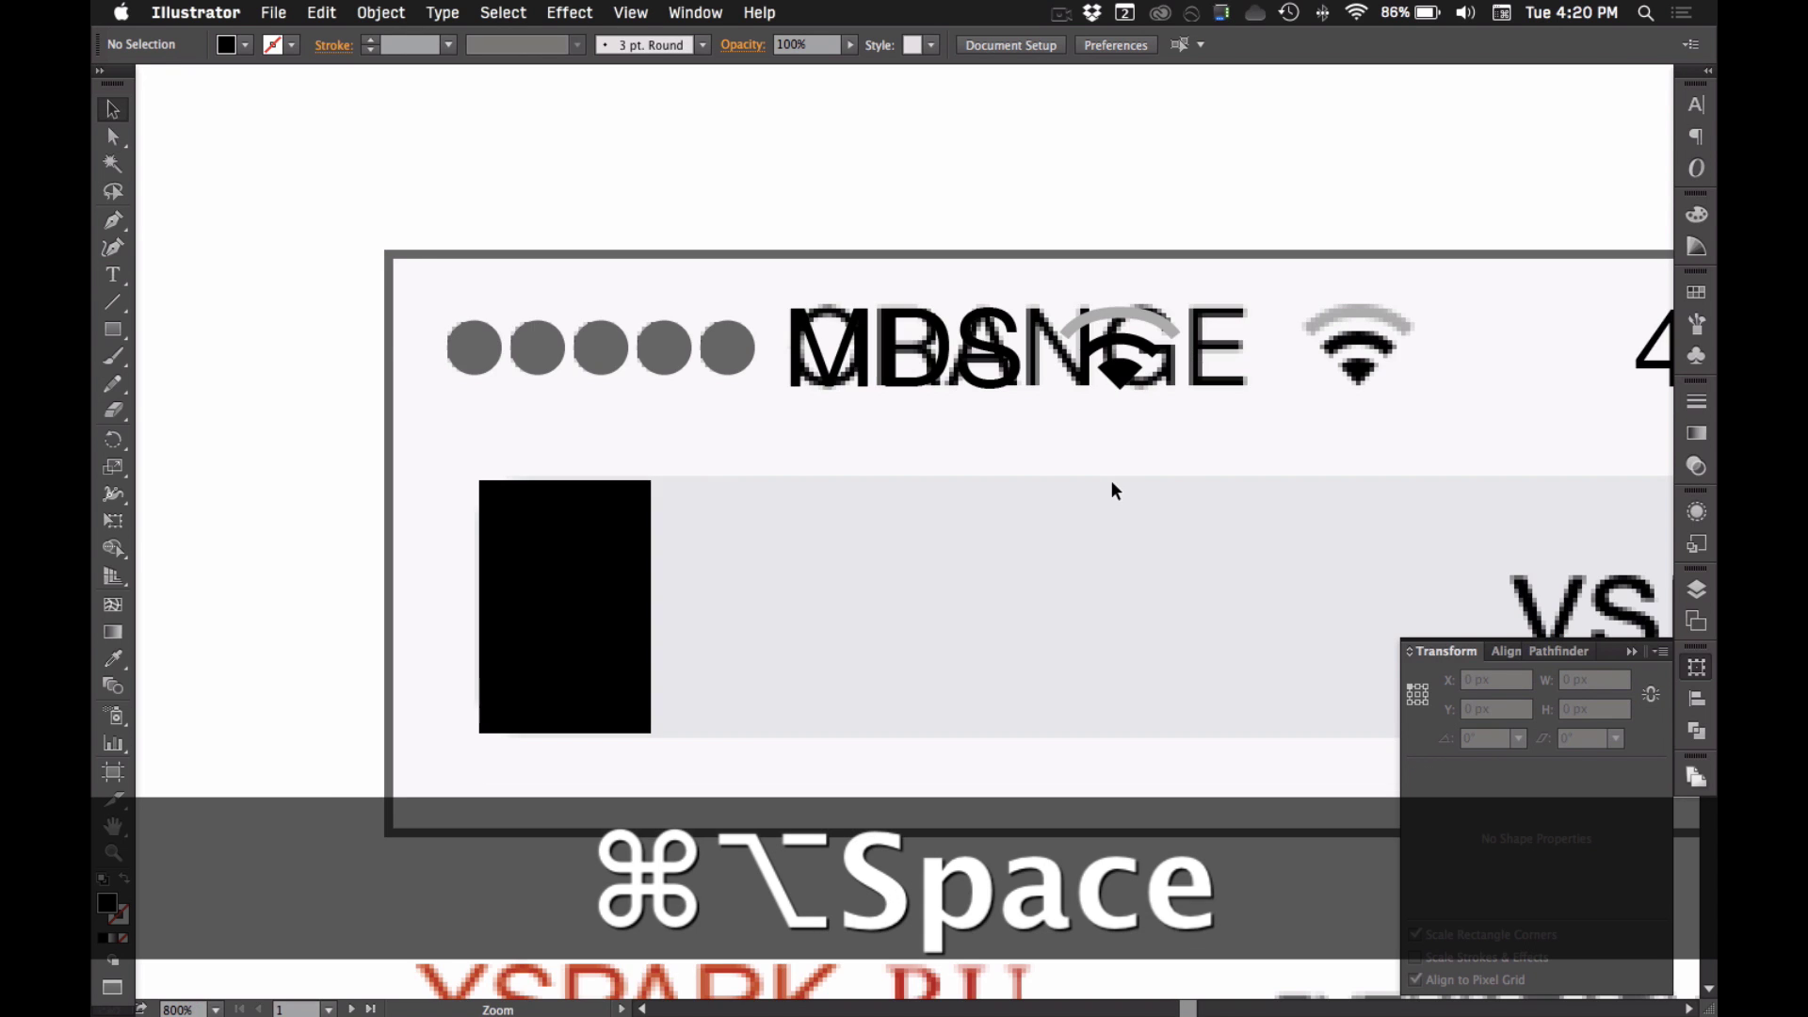
- Widen the black rectangle to 300 px so it spans the full width of the screenshot's address field
{"action": "left_click", "coordinate": [1067, 490], "text": "alt+super"}
{"action": "left_click", "coordinate": [1067, 489], "text": "alt+super"}
{"action": "left_click_drag", "start_coordinate": [1005, 587], "coordinate": [698, 482]}
{"action": "left_click", "coordinate": [871, 489], "text": "alt+super"}
{"action": "left_click", "coordinate": [429, 535]}
{"action": "left_click_drag", "start_coordinate": [462, 539], "coordinate": [1408, 547]}
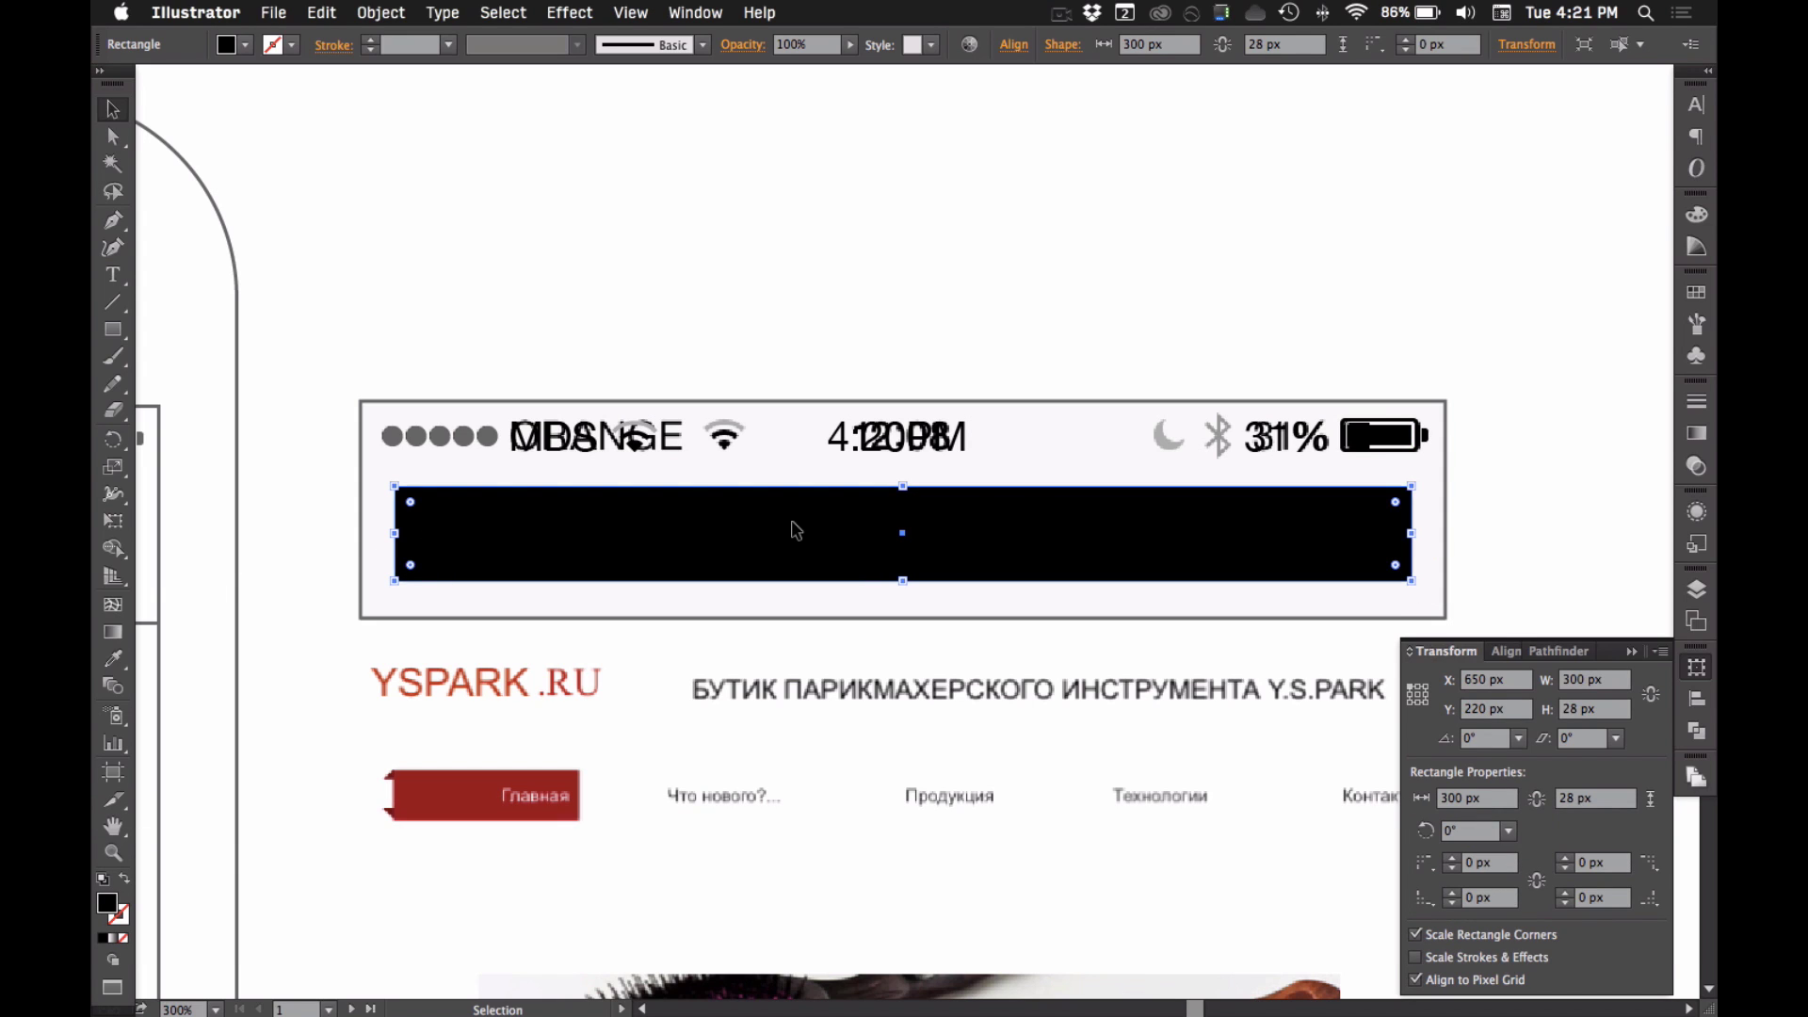
- Fill the rectangle with the light grey sampled from the screenshot's address field, shifting it 10 px down for sampling and back up
{"action": "key", "text": "shift+Down"}
{"action": "left_click_drag", "start_coordinate": [321, 461], "coordinate": [729, 613]}
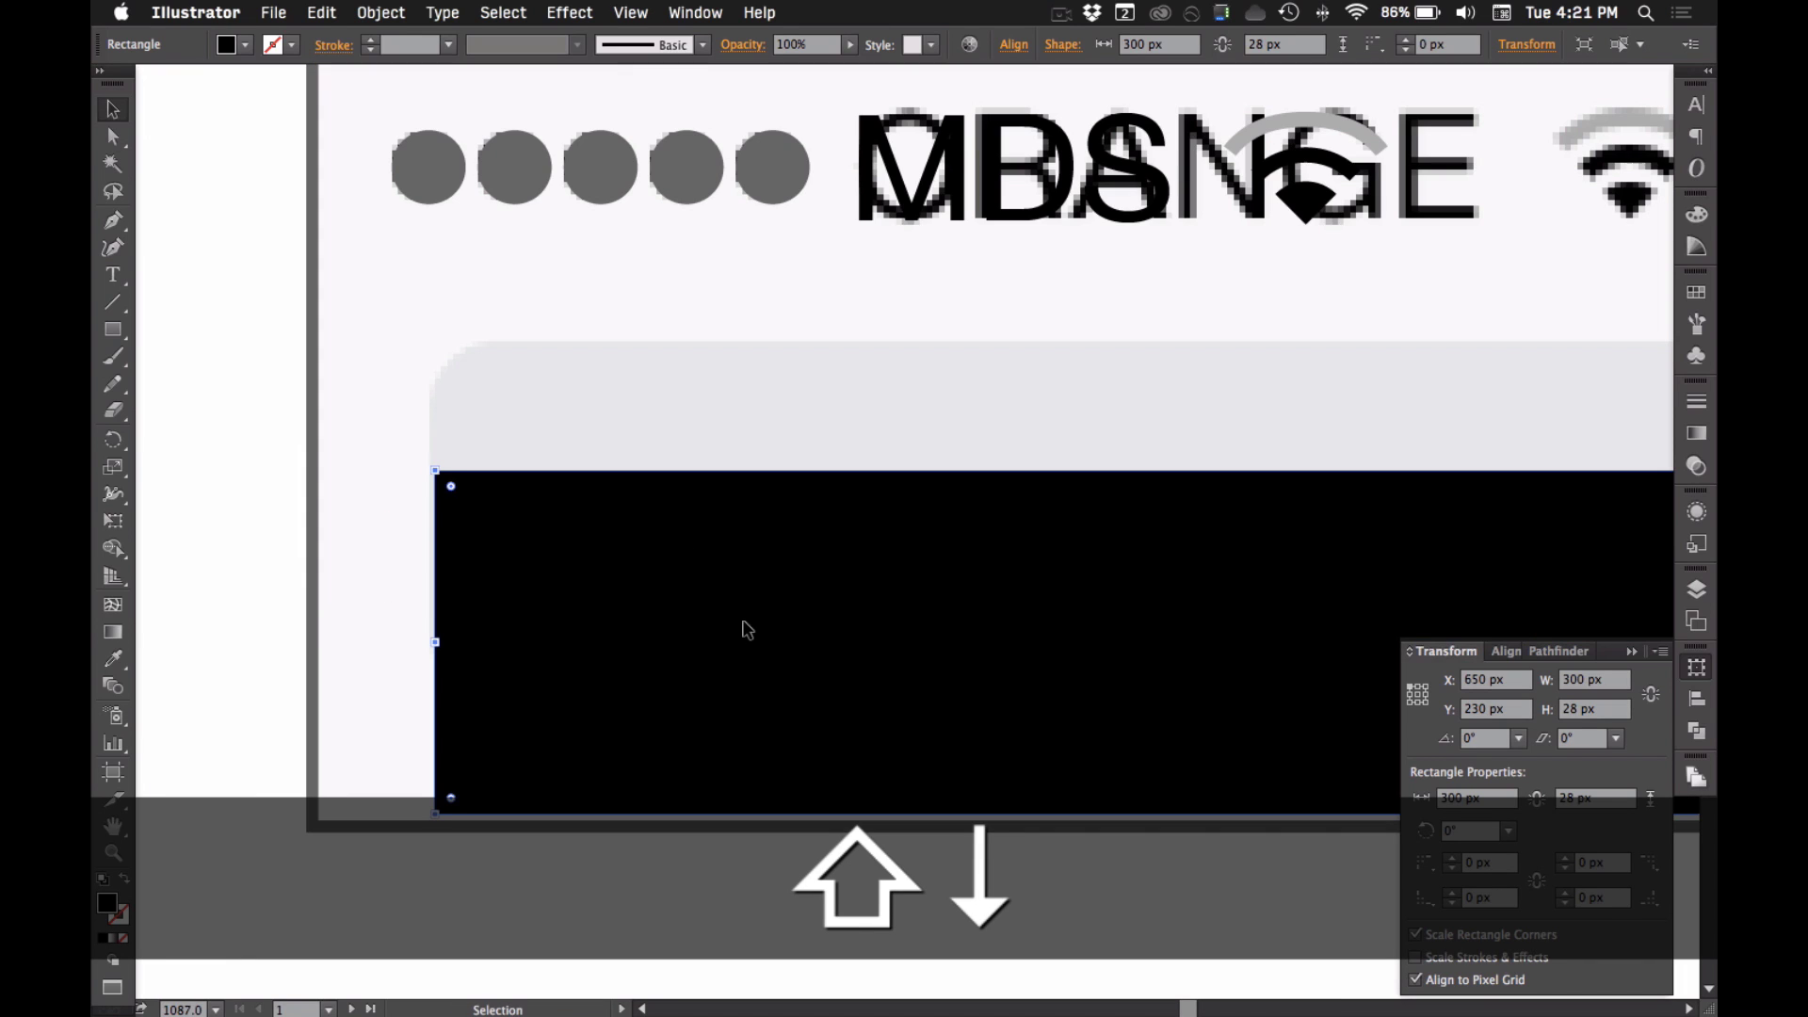
{"action": "left_click_drag", "start_coordinate": [444, 290], "coordinate": [983, 629]}
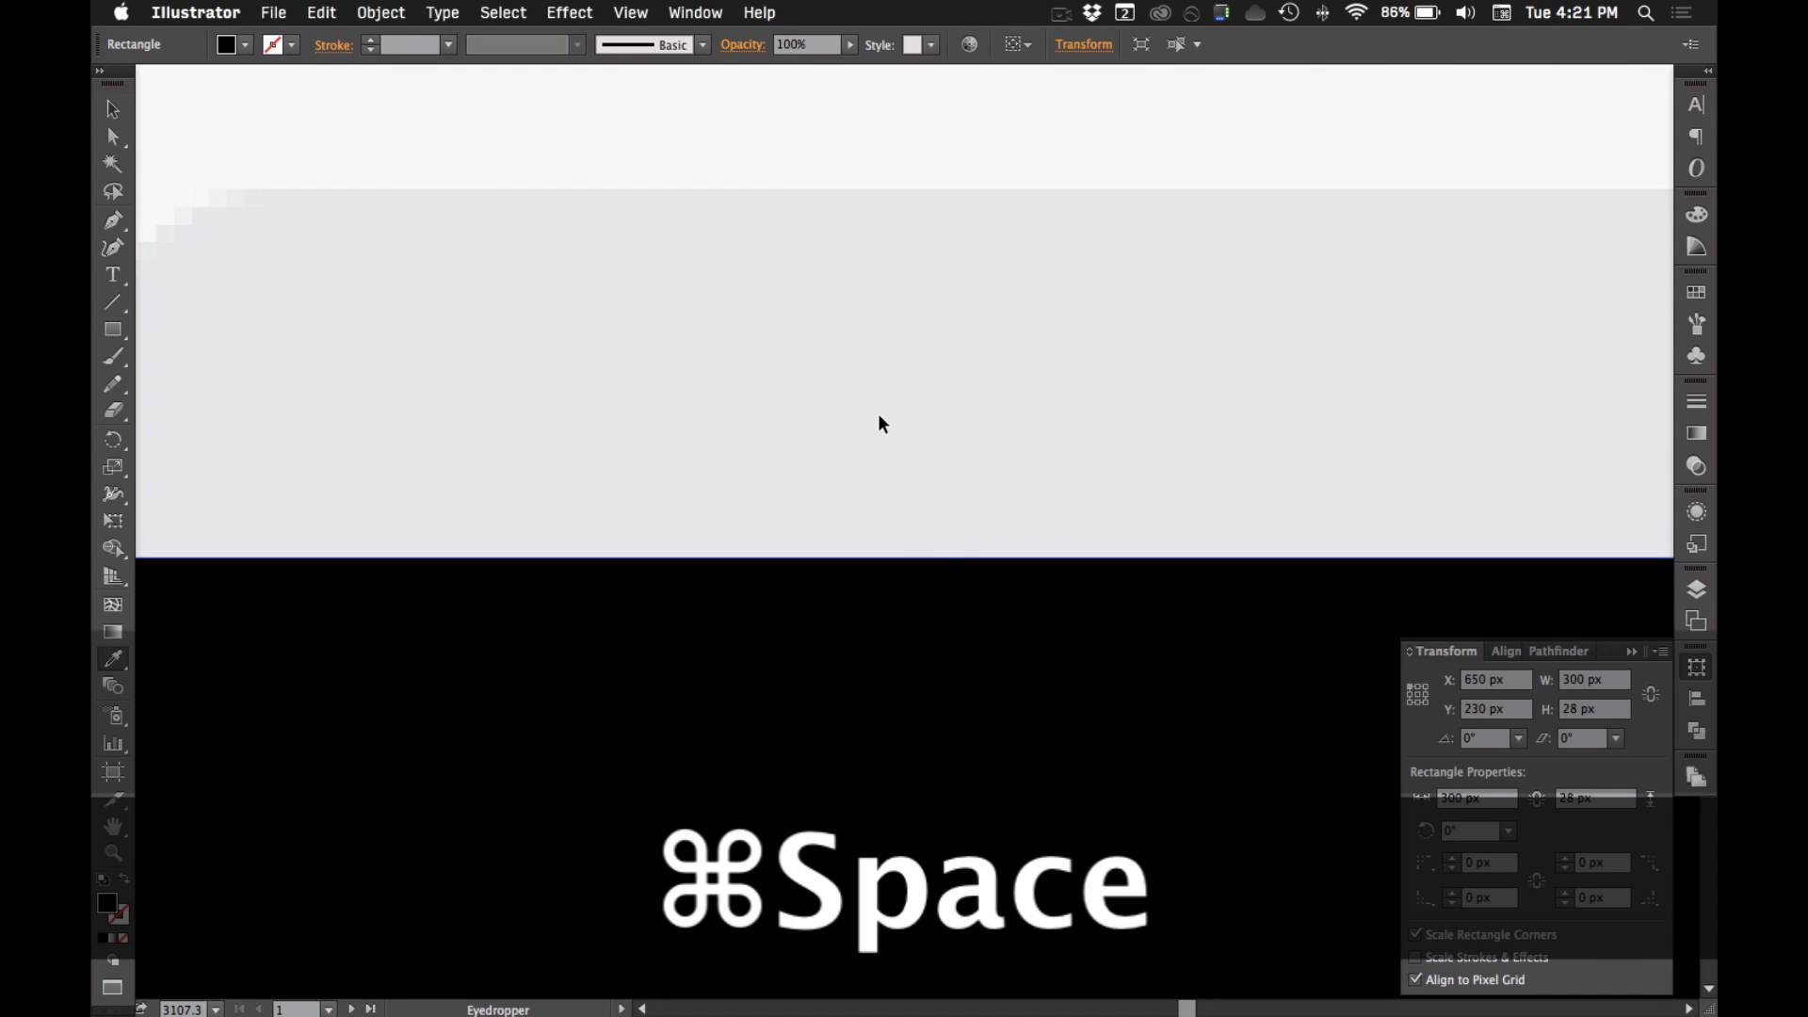
{"action": "key", "text": "super+minus"}
{"action": "key", "text": "super+minus"}
{"action": "key", "text": "super+minus"}
{"action": "key", "text": "v"}
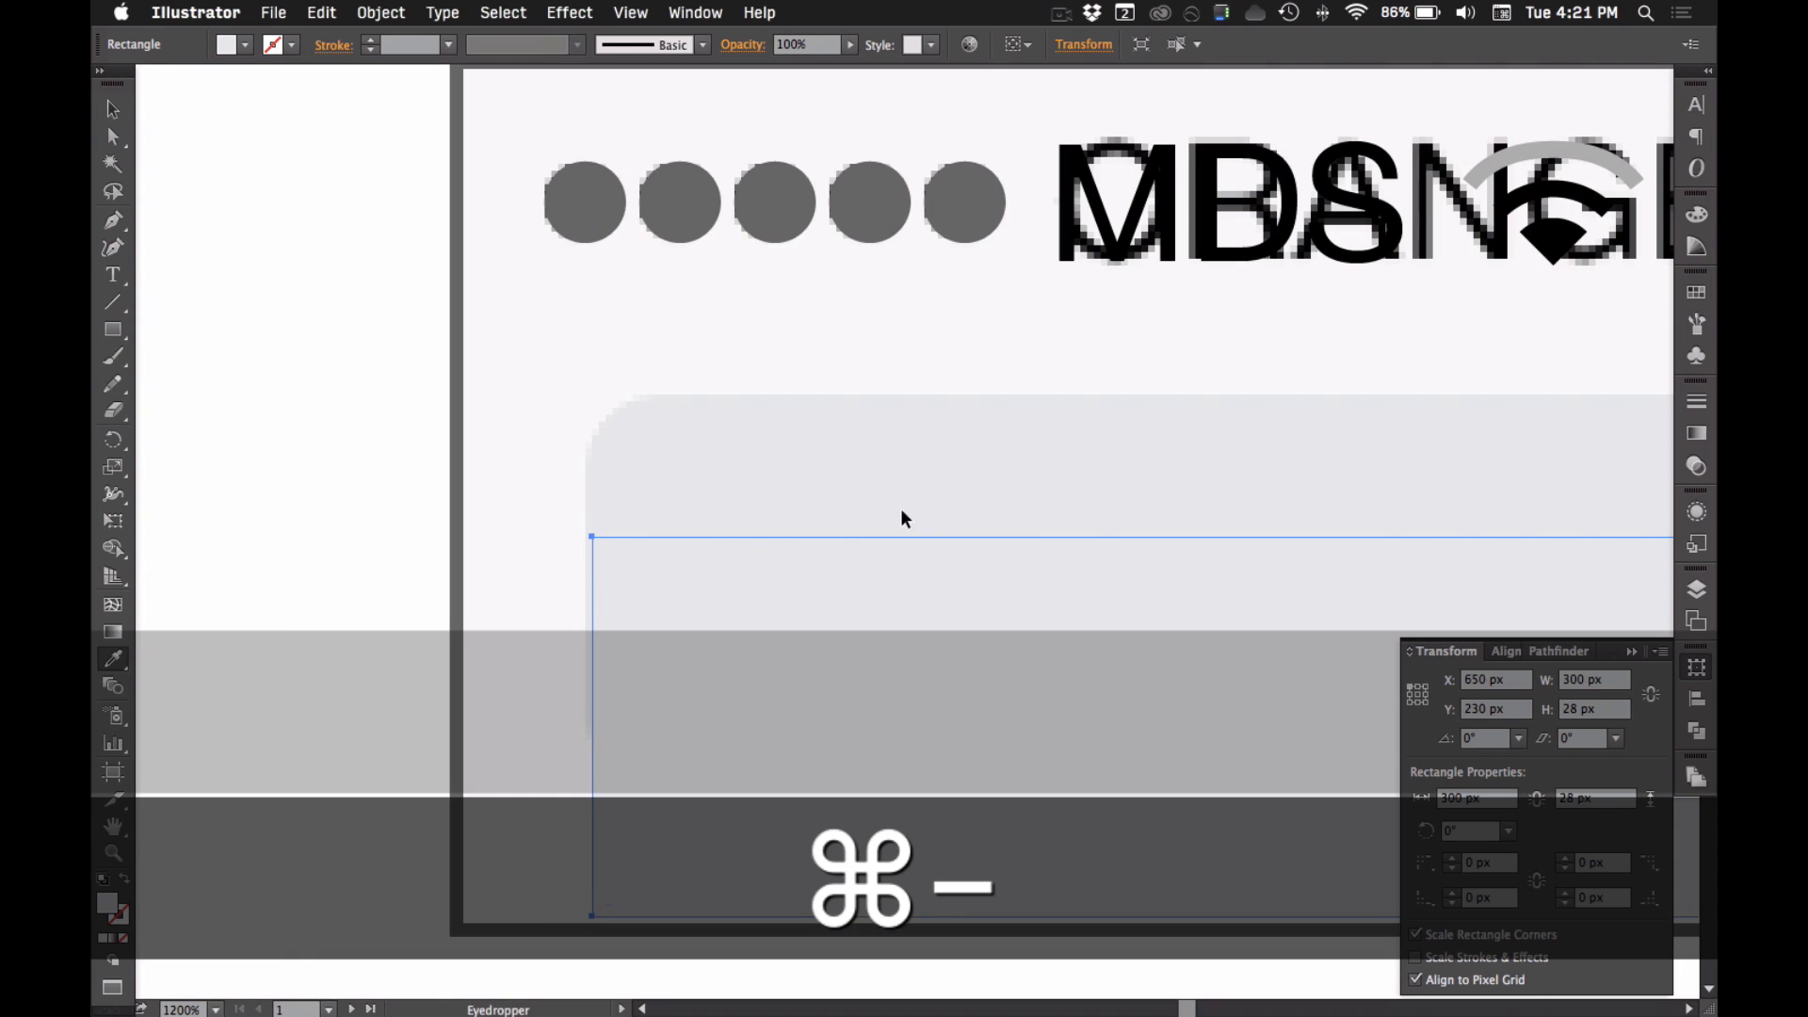
{"action": "key", "text": "shift+Up"}
- Round all corners of the grey address field rectangle to 5 px, matching the screenshot's field
{"action": "key", "text": "a"}
{"action": "left_click", "coordinate": [1064, 41], "text": "shift"}
{"action": "left_click", "coordinate": [1064, 49]}
{"action": "left_click", "coordinate": [1064, 49]}
{"action": "left_click", "coordinate": [1064, 49]}
{"action": "left_click", "coordinate": [1064, 49]}
{"action": "left_click", "coordinate": [1064, 49]}
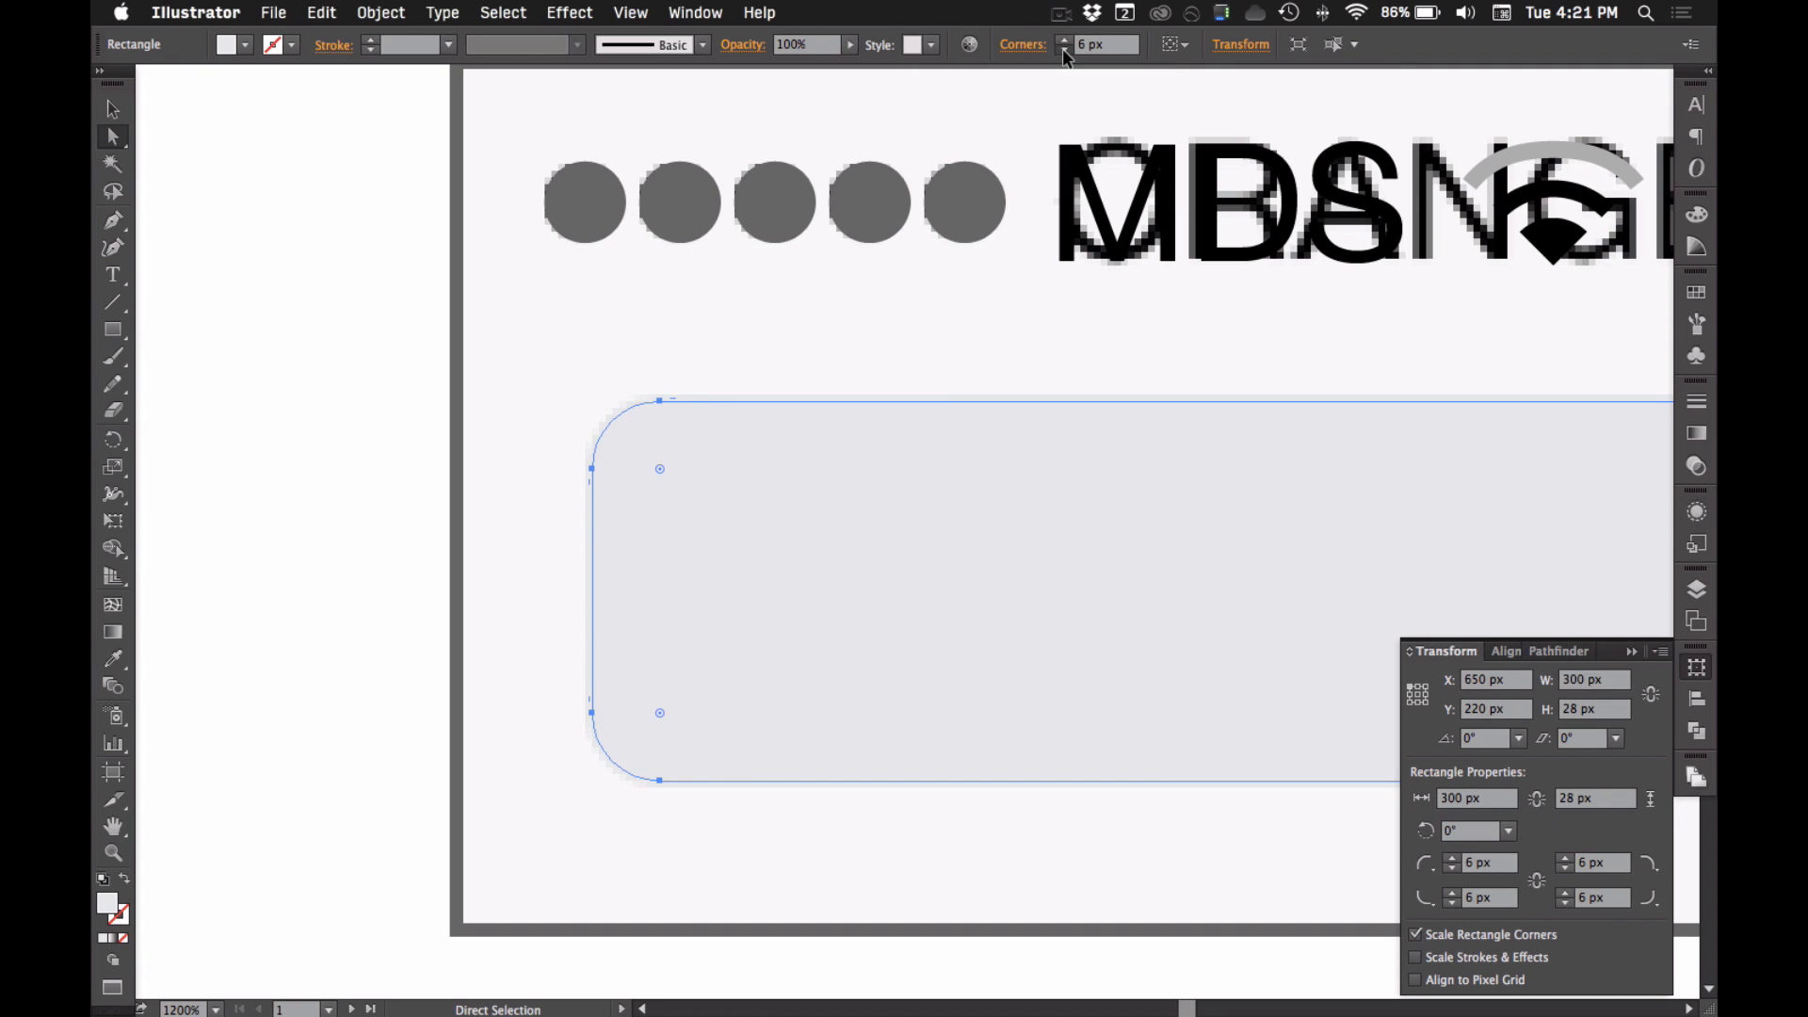
{"action": "left_click", "coordinate": [976, 310]}
{"action": "key", "text": "alt+super+space"}
{"action": "key", "text": "a"}
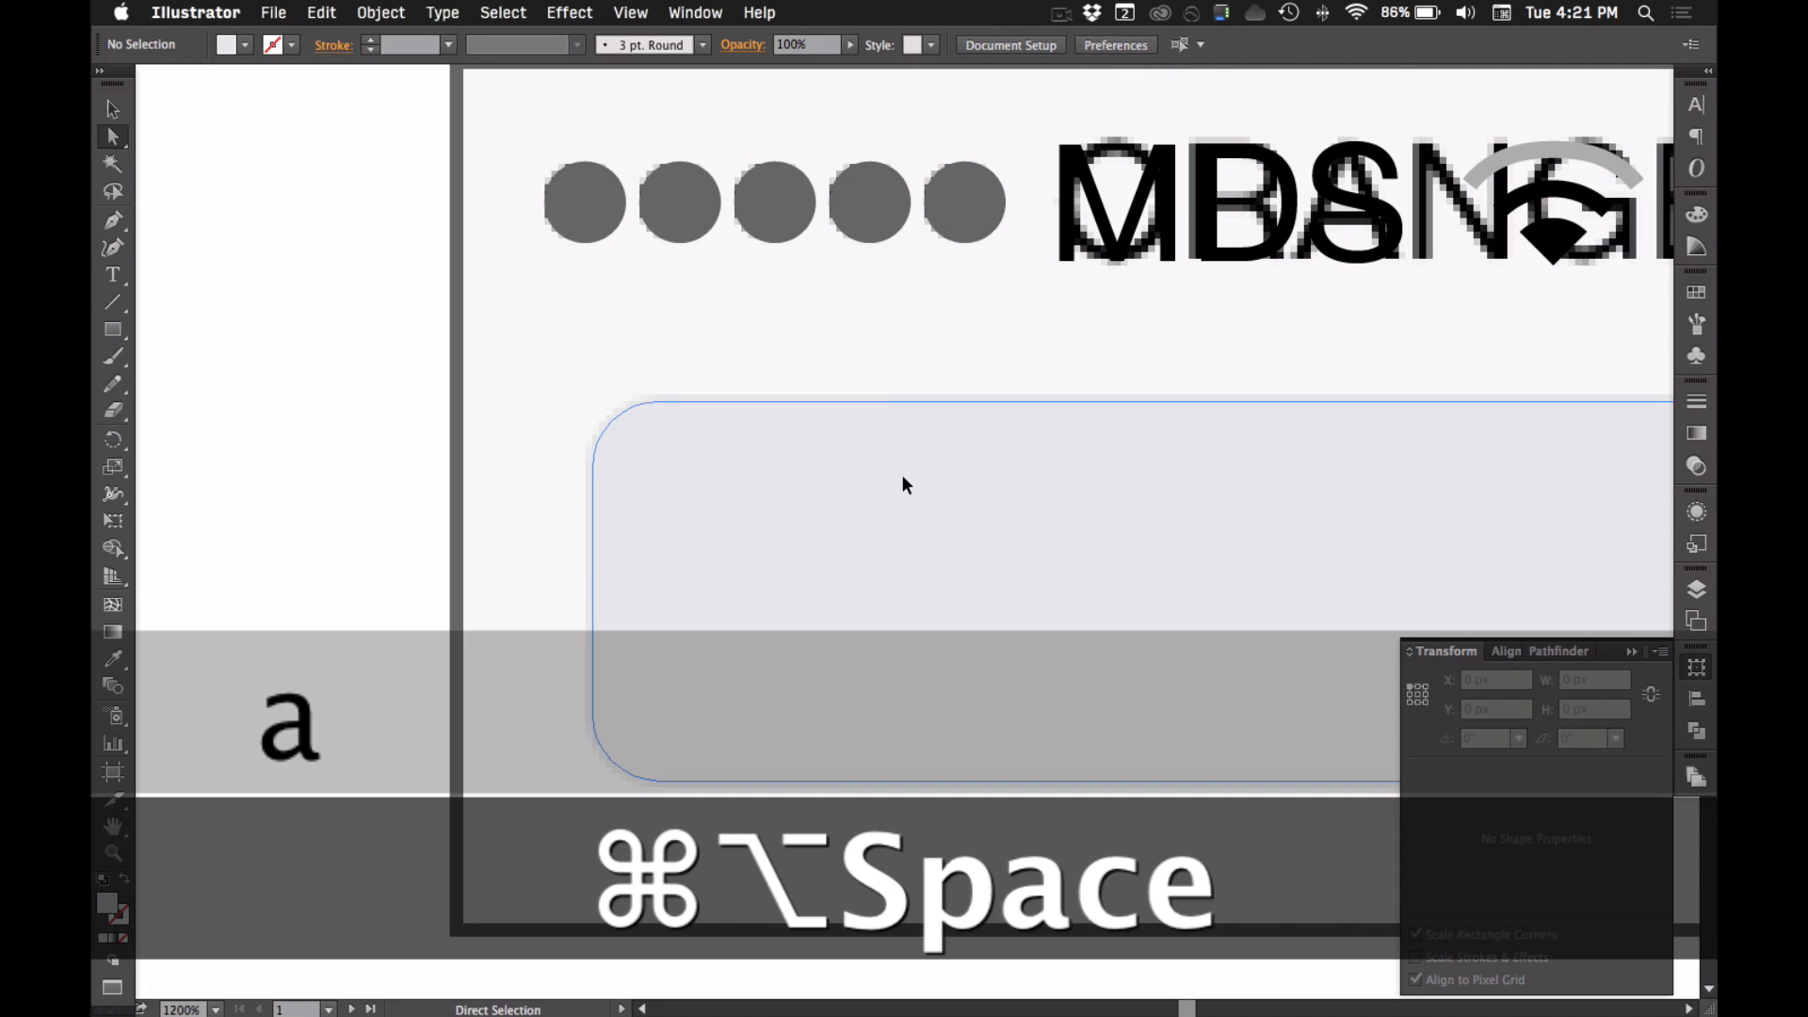
- Send the rounded address field rectangle to the back, behind the screenshot
{"action": "left_click", "coordinate": [902, 474]}
{"action": "left_click", "coordinate": [1008, 322]}
{"action": "left_click", "coordinate": [944, 540], "text": "alt+super"}
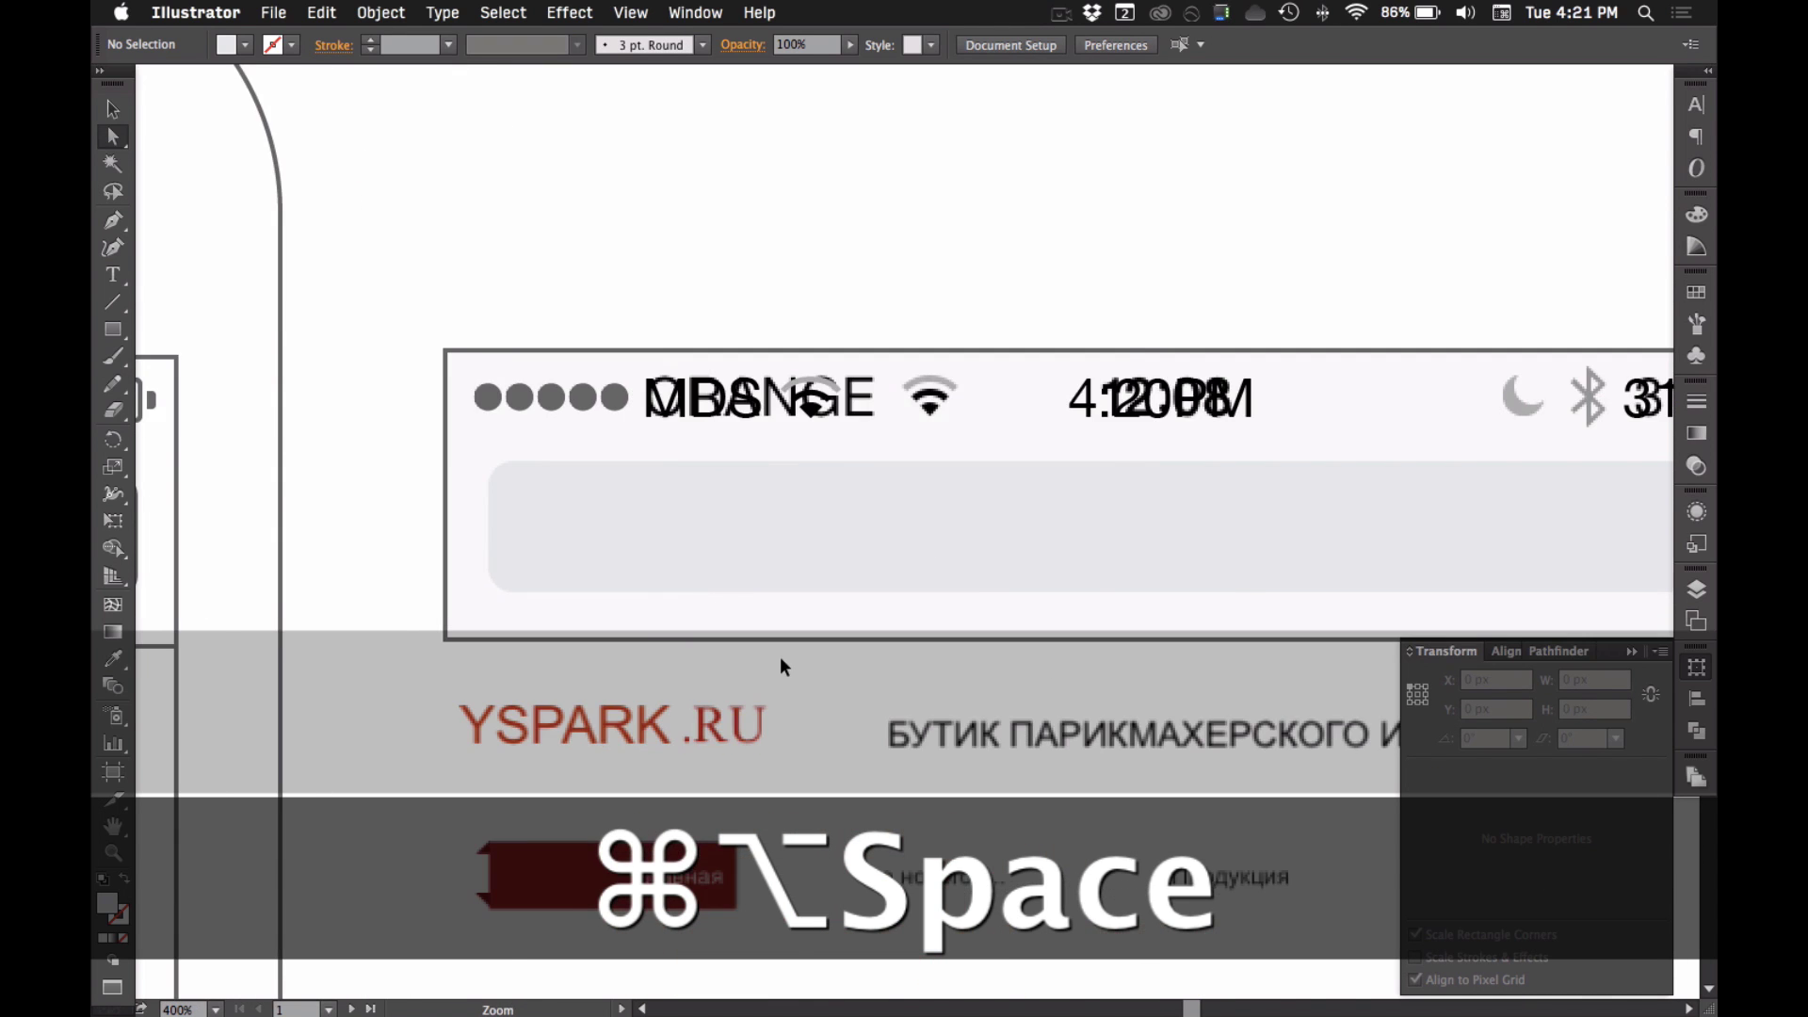
{"action": "left_click", "coordinate": [906, 482]}
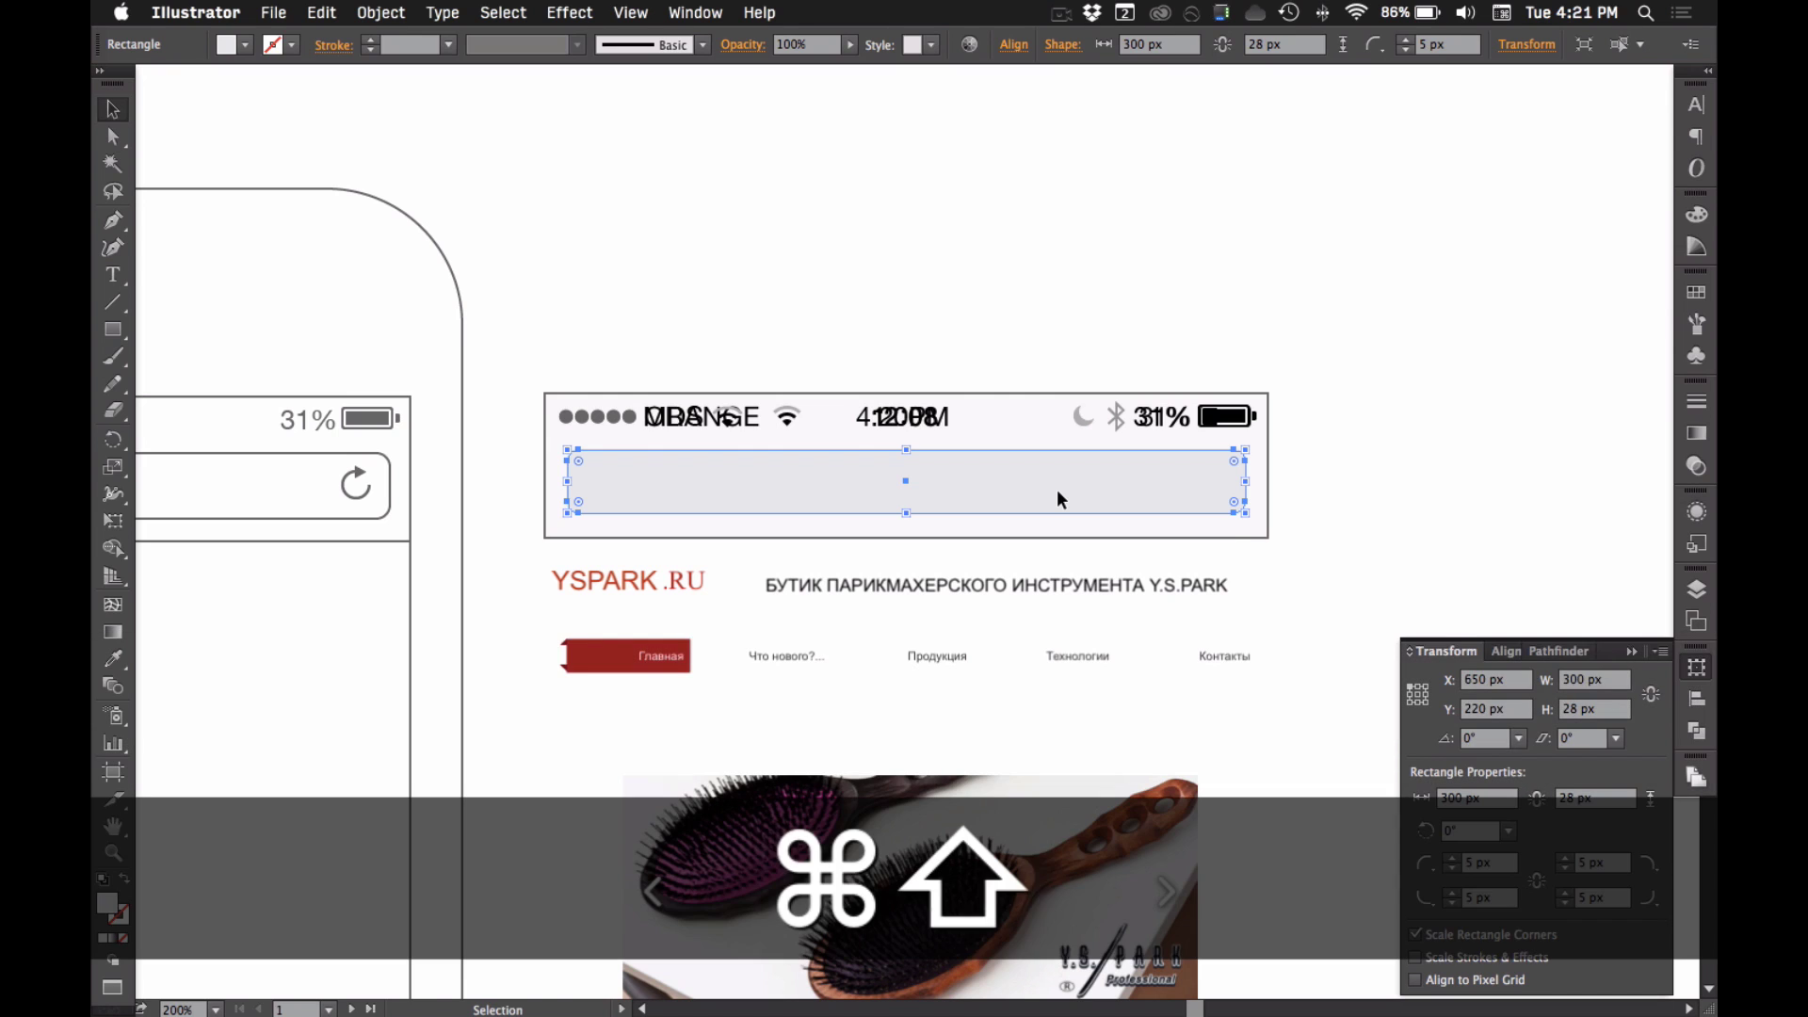
{"action": "key", "text": "super+shift+bracketleft"}
{"action": "key", "text": "v"}
{"action": "left_click", "coordinate": [996, 263]}
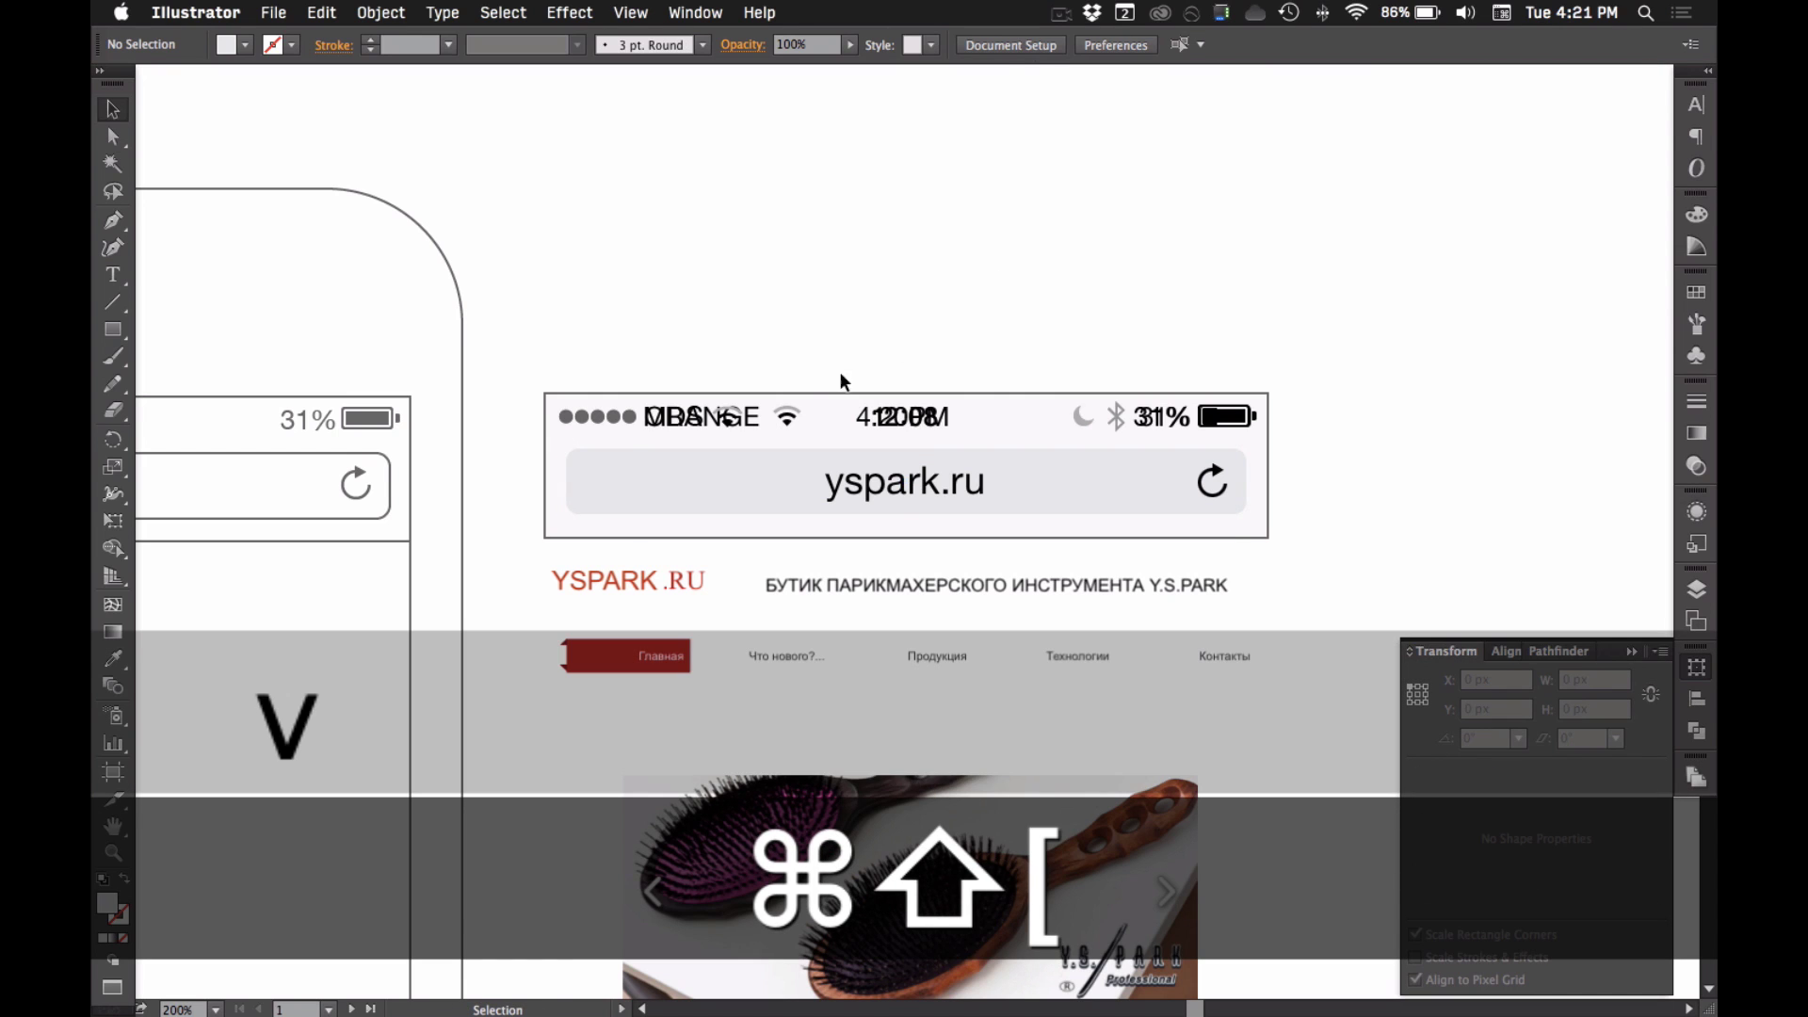
- Copy the 4:20 PM time text down onto the address field and replace the copy's wording with yspark.ru
{"action": "key", "text": "super+space"}
{"action": "left_click_drag", "start_coordinate": [631, 303], "coordinate": [1083, 643]}
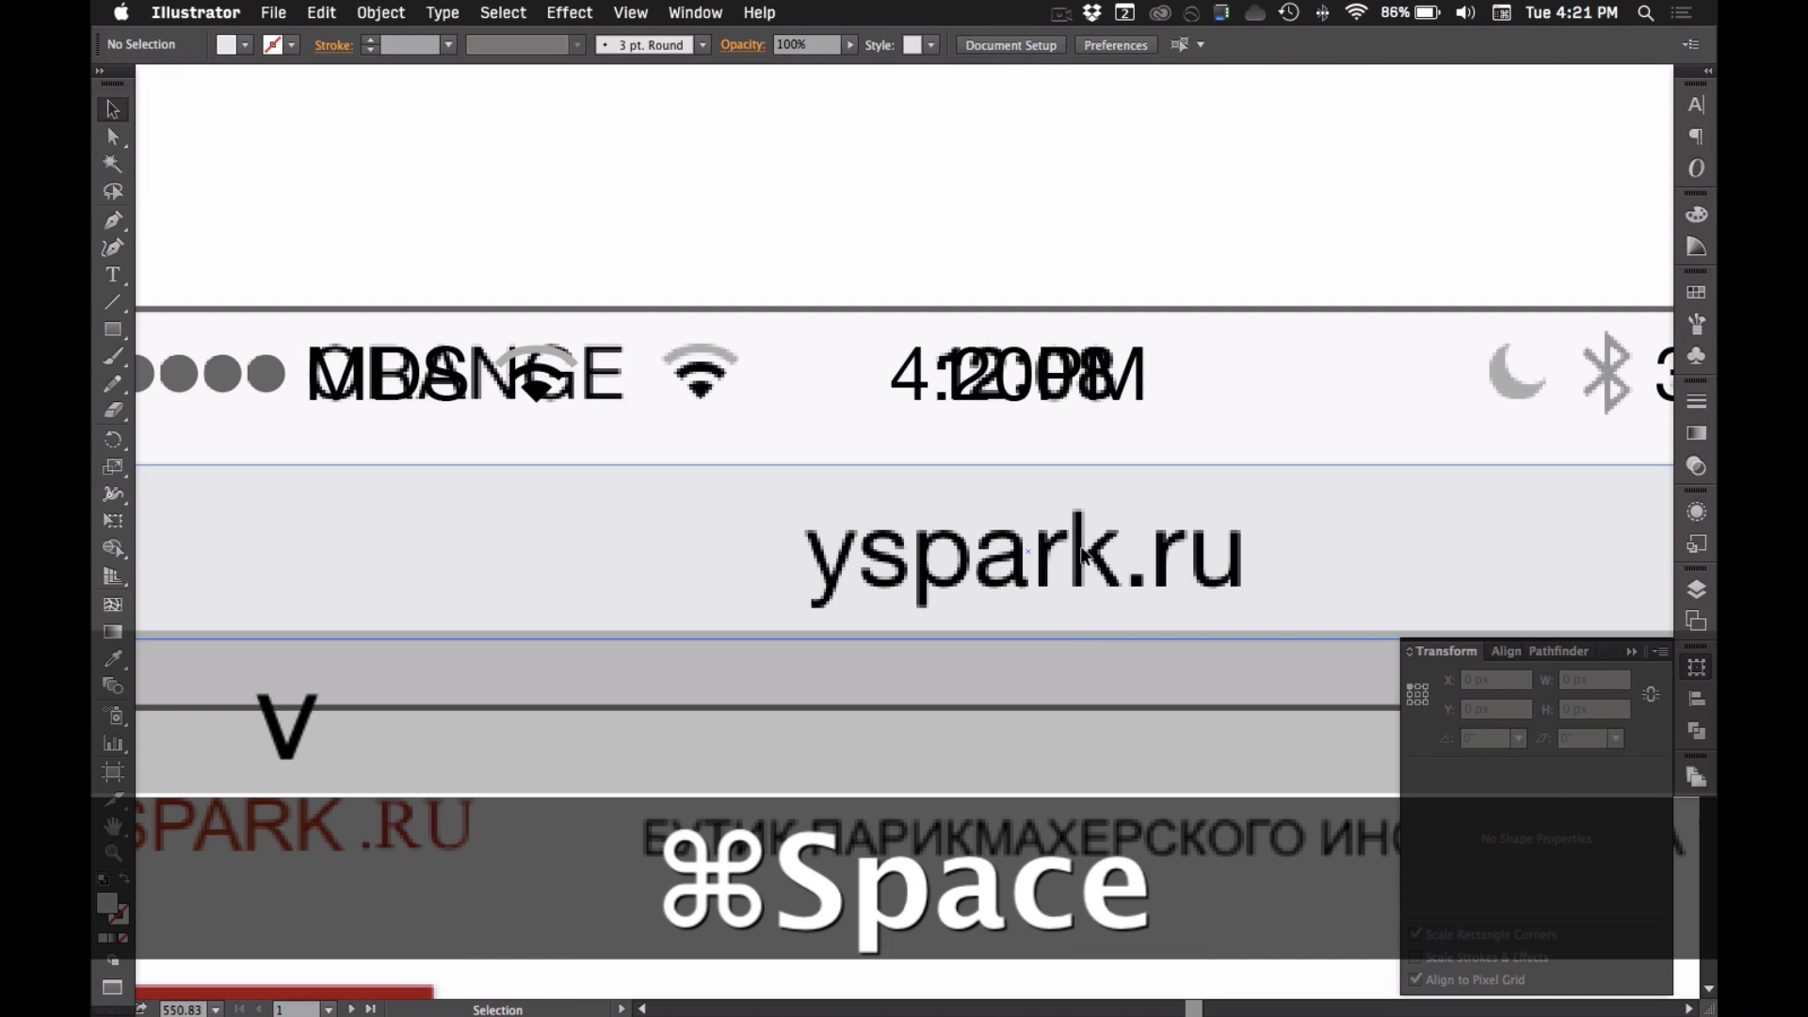
{"action": "left_click", "coordinate": [1051, 395]}
{"action": "left_click_drag", "start_coordinate": [1099, 381], "coordinate": [1097, 565]}
{"action": "key", "text": "t"}
{"action": "triple_click", "coordinate": [1032, 579]}
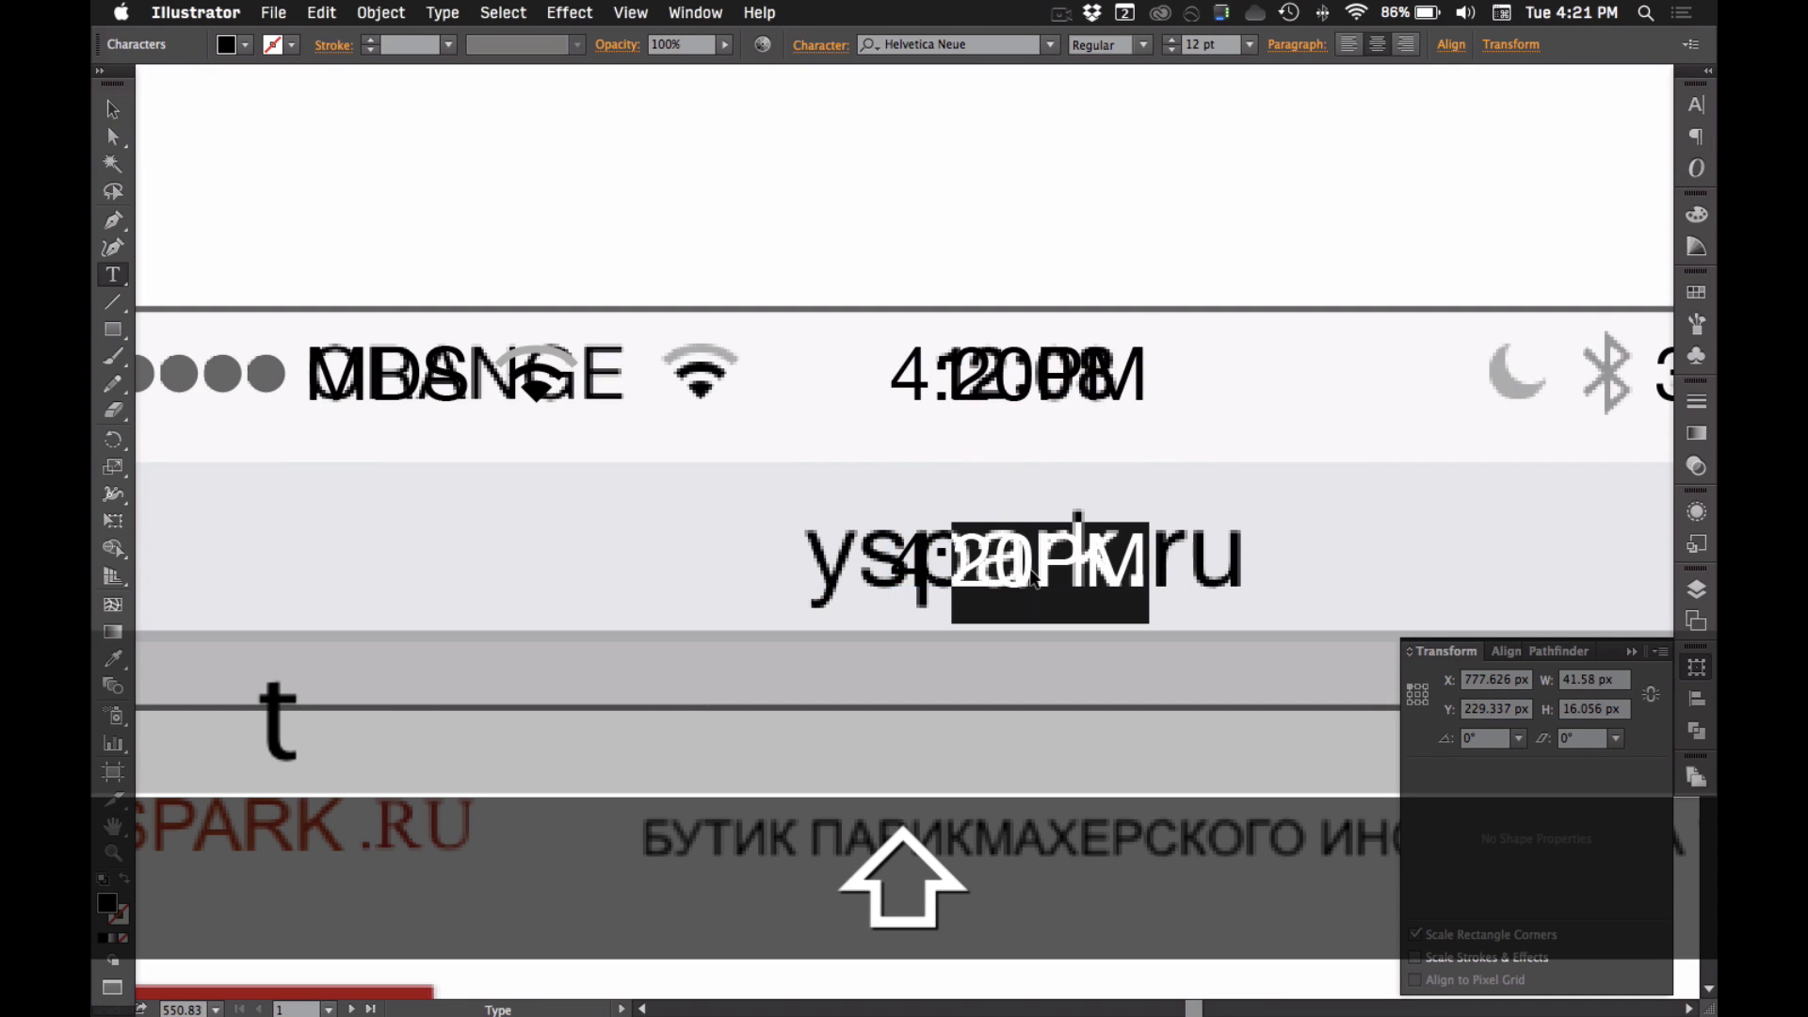
{"action": "type", "text": "yspark.ru"}
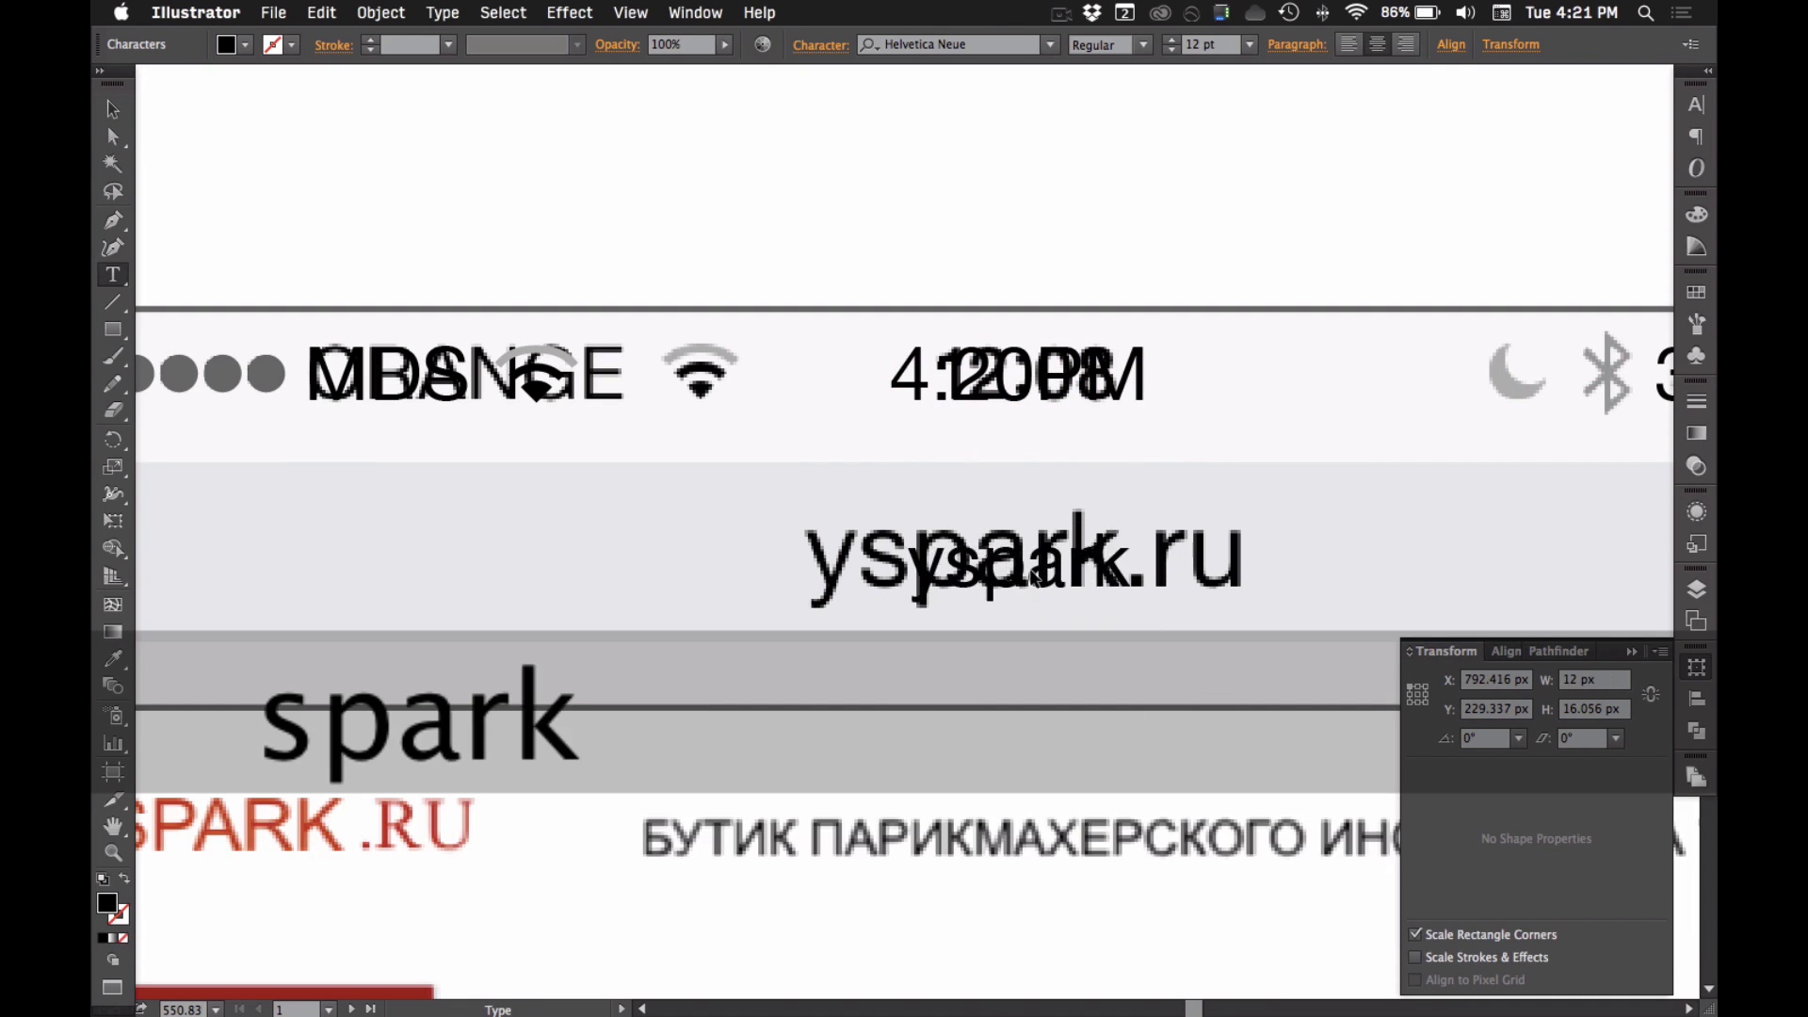
{"action": "left_click", "coordinate": [1102, 170], "text": "super"}
{"action": "key", "text": "v"}
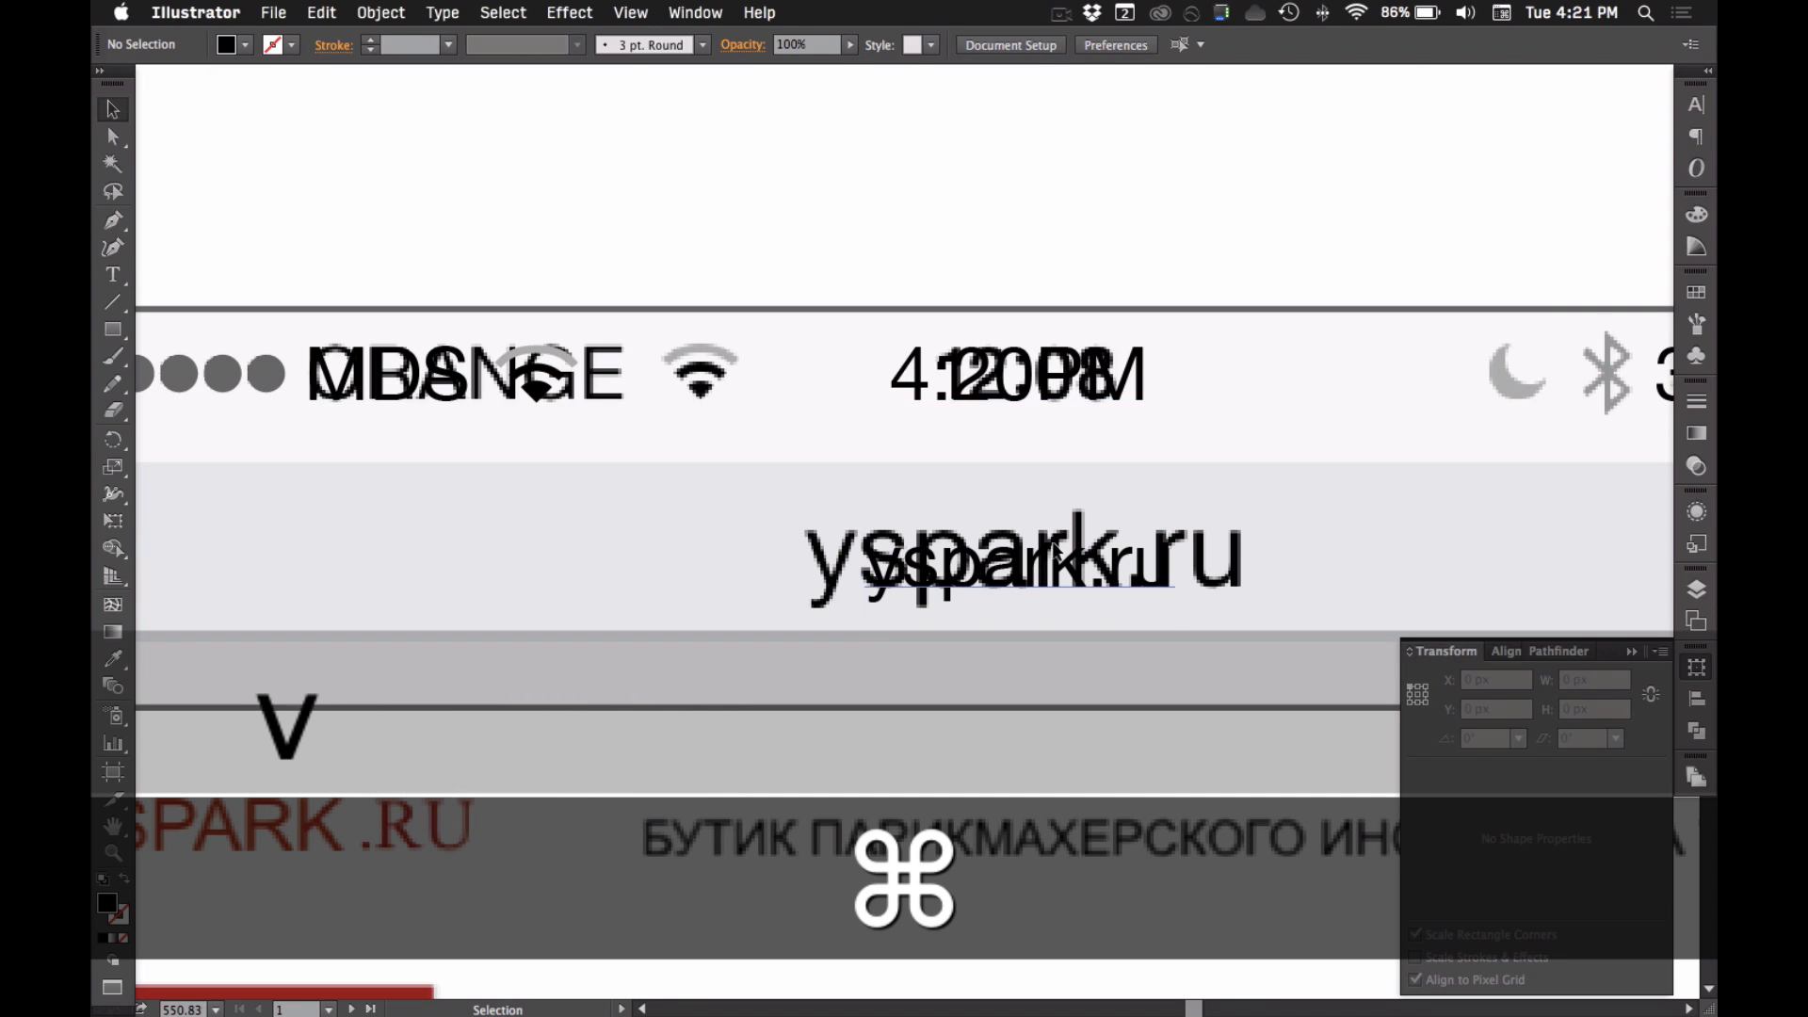
- Enlarge the new yspark.ru text to 16 pt to match the screenshot's address
{"action": "left_click", "coordinate": [1036, 570]}
{"action": "left_click", "coordinate": [1177, 38]}
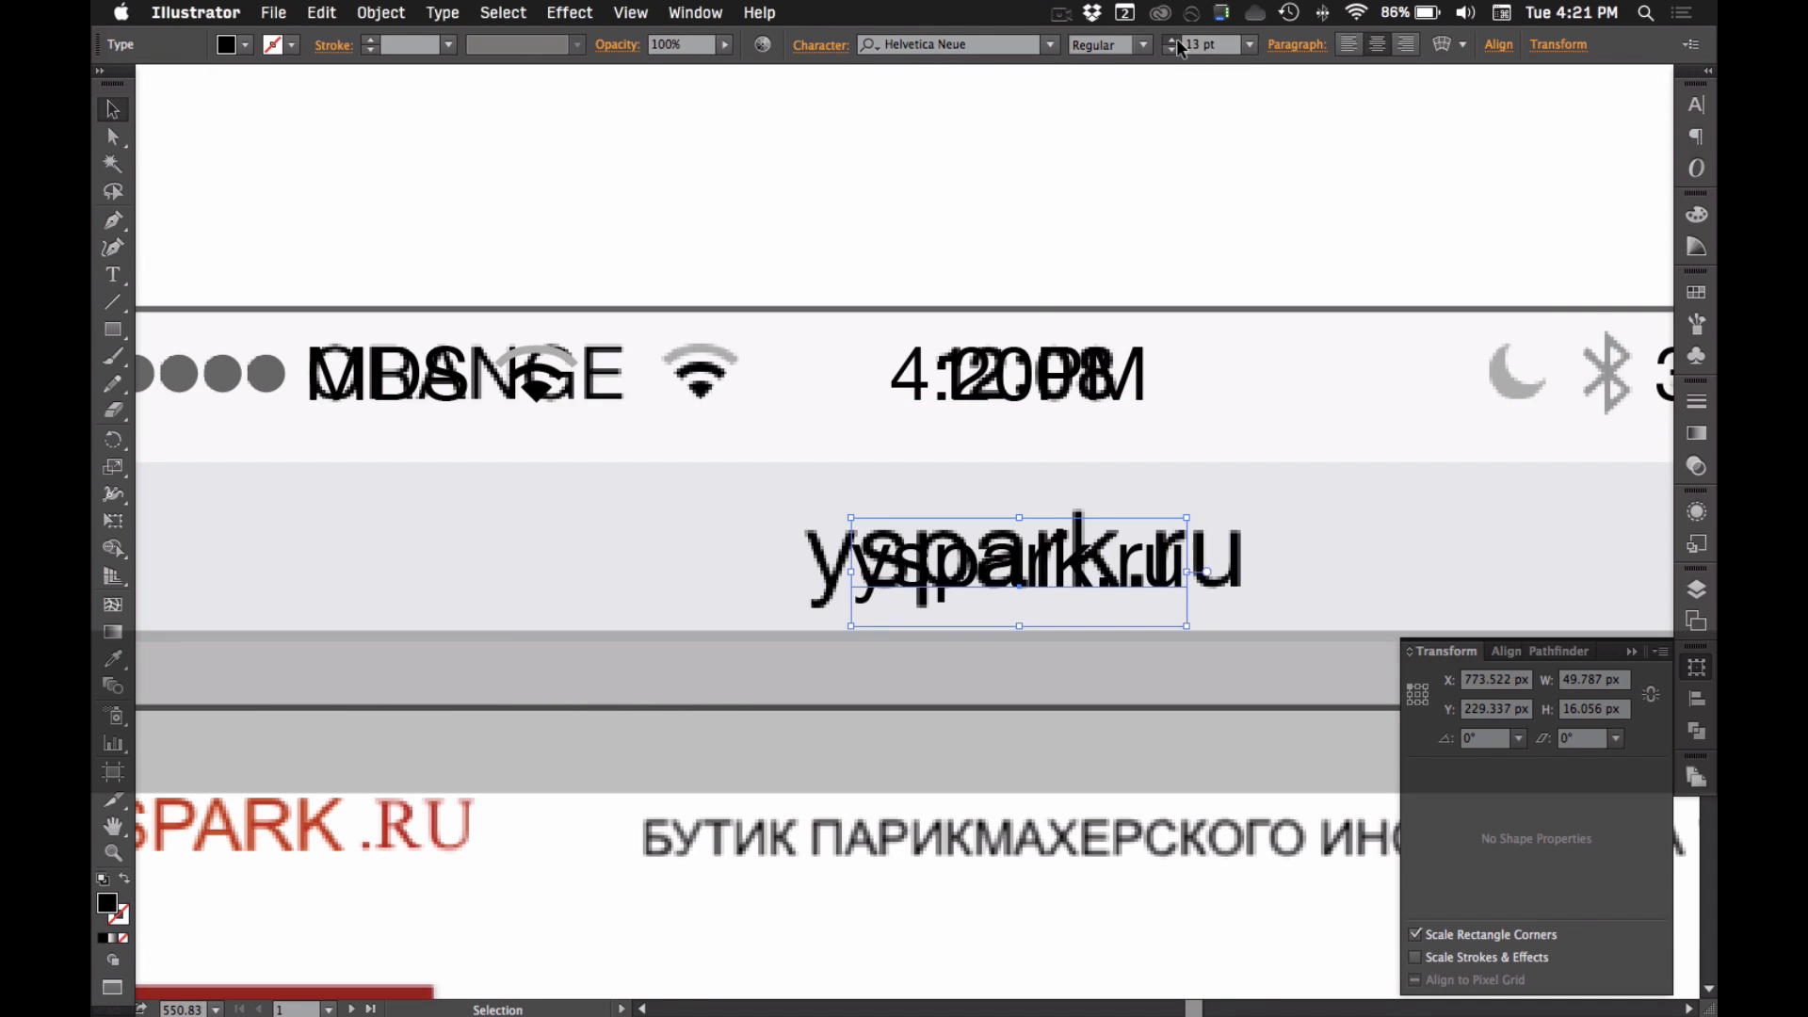
{"action": "left_click", "coordinate": [1177, 38]}
{"action": "left_click", "coordinate": [1177, 38]}
{"action": "left_click", "coordinate": [1177, 38]}
{"action": "left_click", "coordinate": [1074, 243]}
- Compare the new yspark.ru text's size and position with the address in the screenshot
{"action": "left_click", "coordinate": [887, 463], "text": "alt+super"}
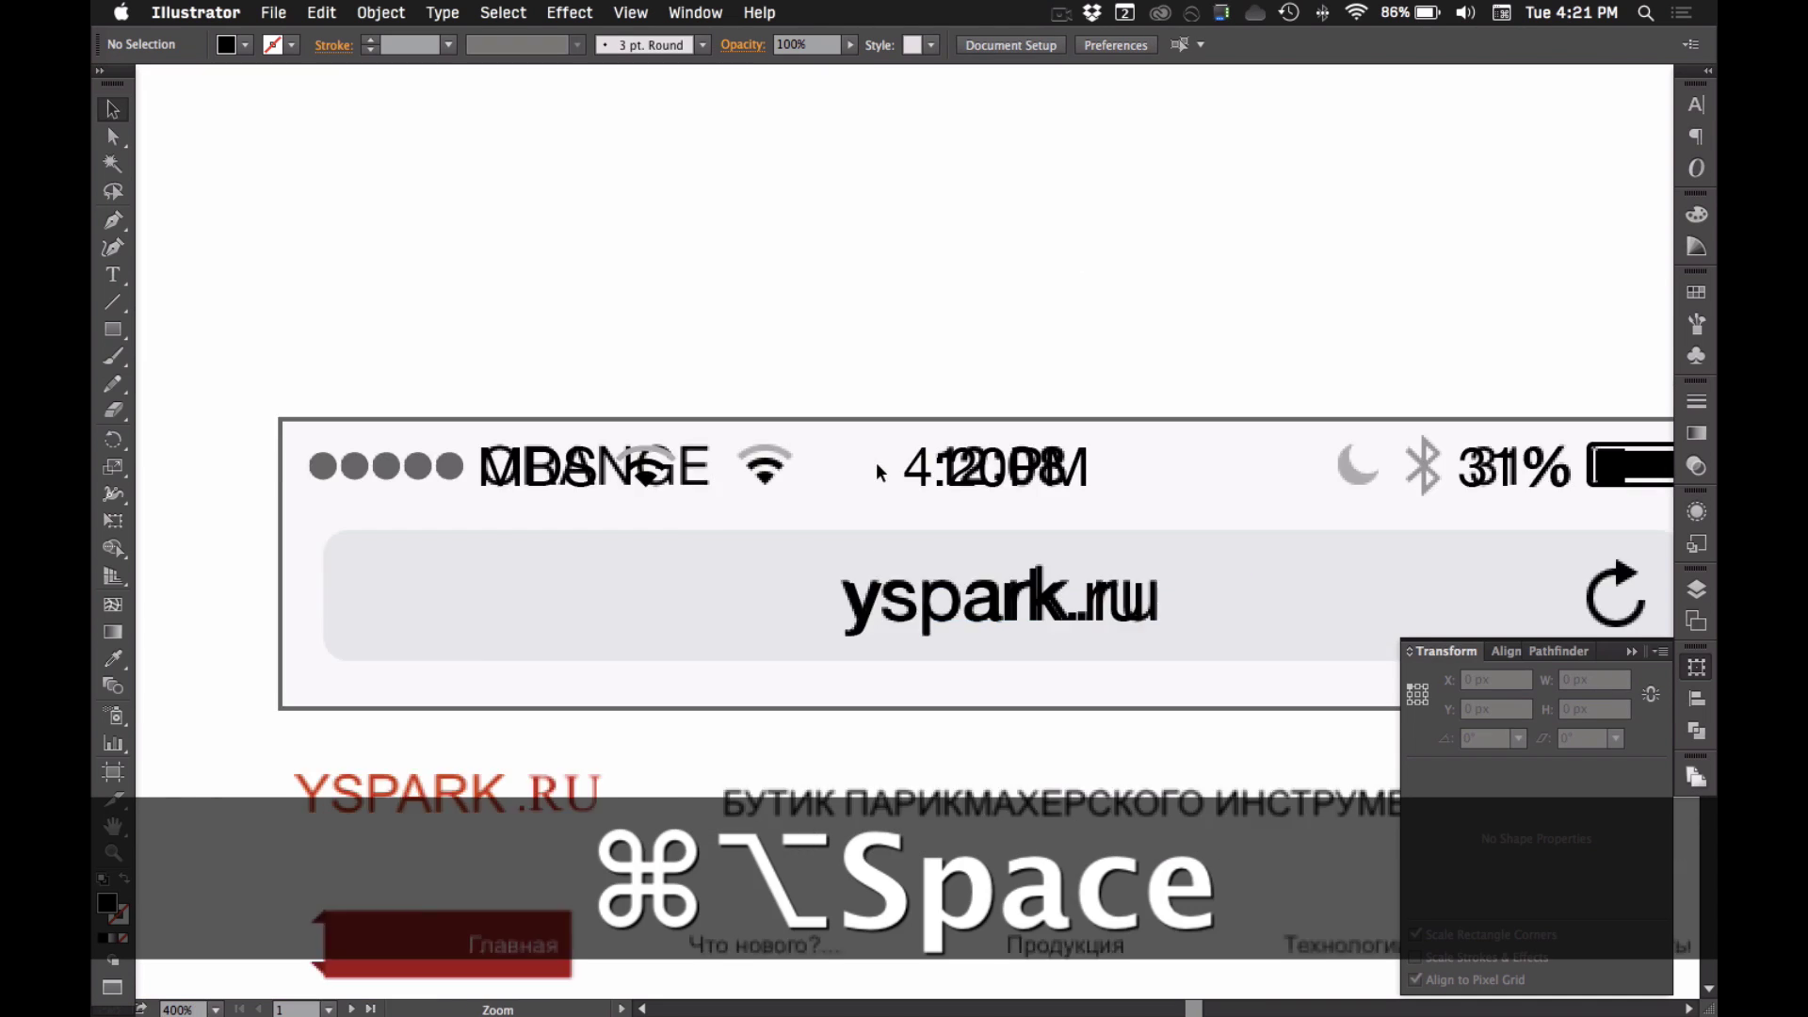
{"action": "left_click", "coordinate": [890, 467], "text": "alt+super"}
{"action": "left_click", "coordinate": [894, 474], "text": "alt+super"}
{"action": "left_click_drag", "start_coordinate": [938, 842], "coordinate": [860, 768]}
{"action": "left_click_drag", "start_coordinate": [695, 410], "coordinate": [1113, 697]}
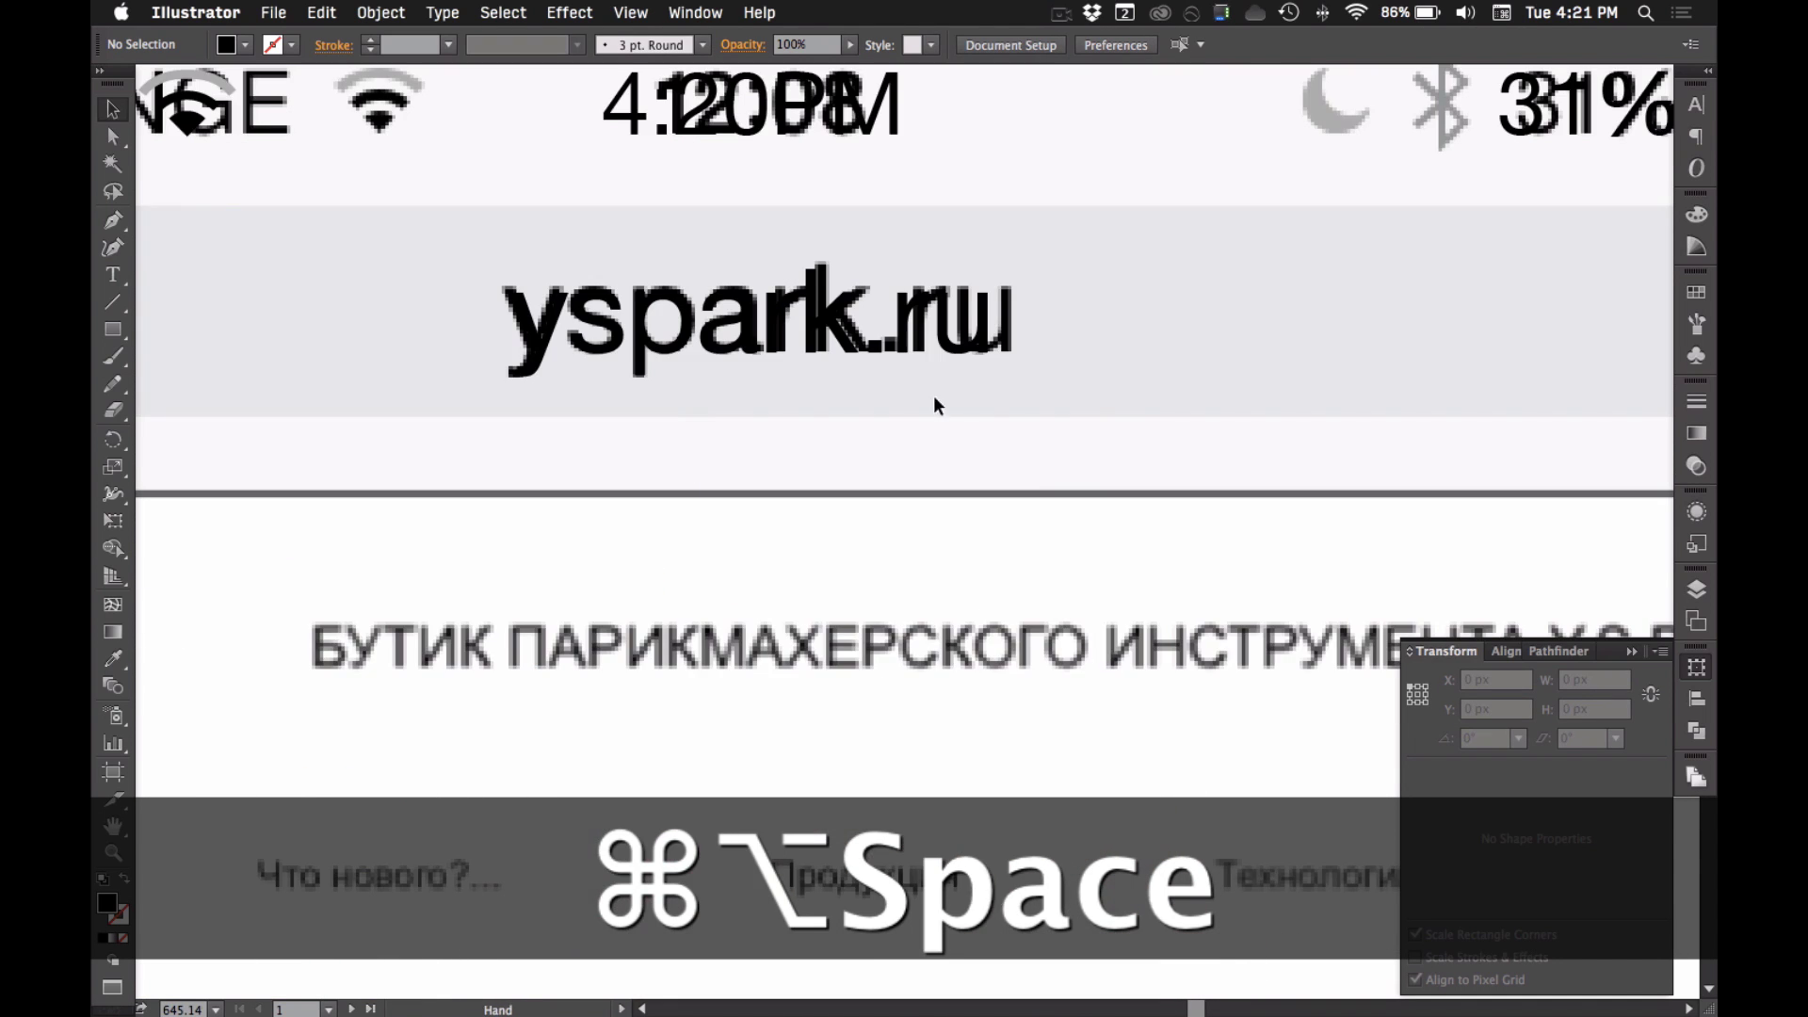
{"action": "left_click_drag", "start_coordinate": [926, 369], "coordinate": [1115, 563]}
{"action": "left_click", "coordinate": [951, 517]}
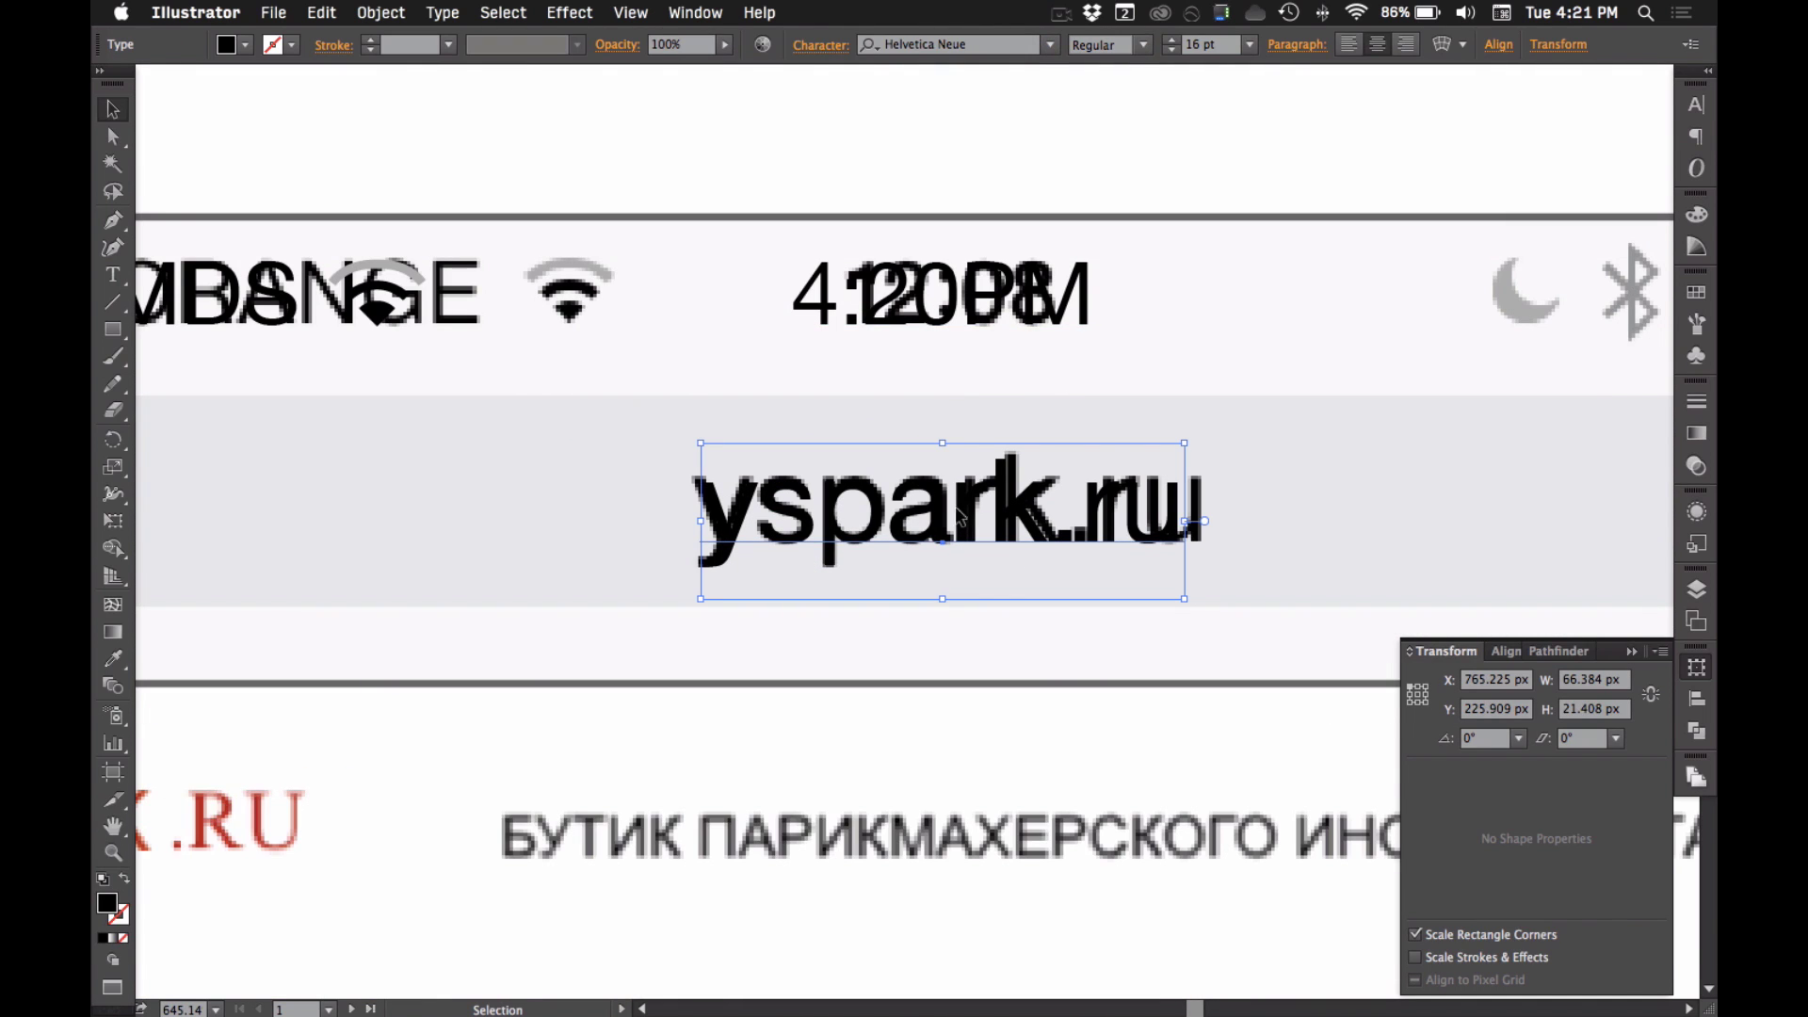
{"action": "key", "text": "super+alt+space"}
{"action": "left_click", "coordinate": [1036, 509], "text": "alt+super"}
{"action": "left_click", "coordinate": [1047, 488], "text": "alt+super"}
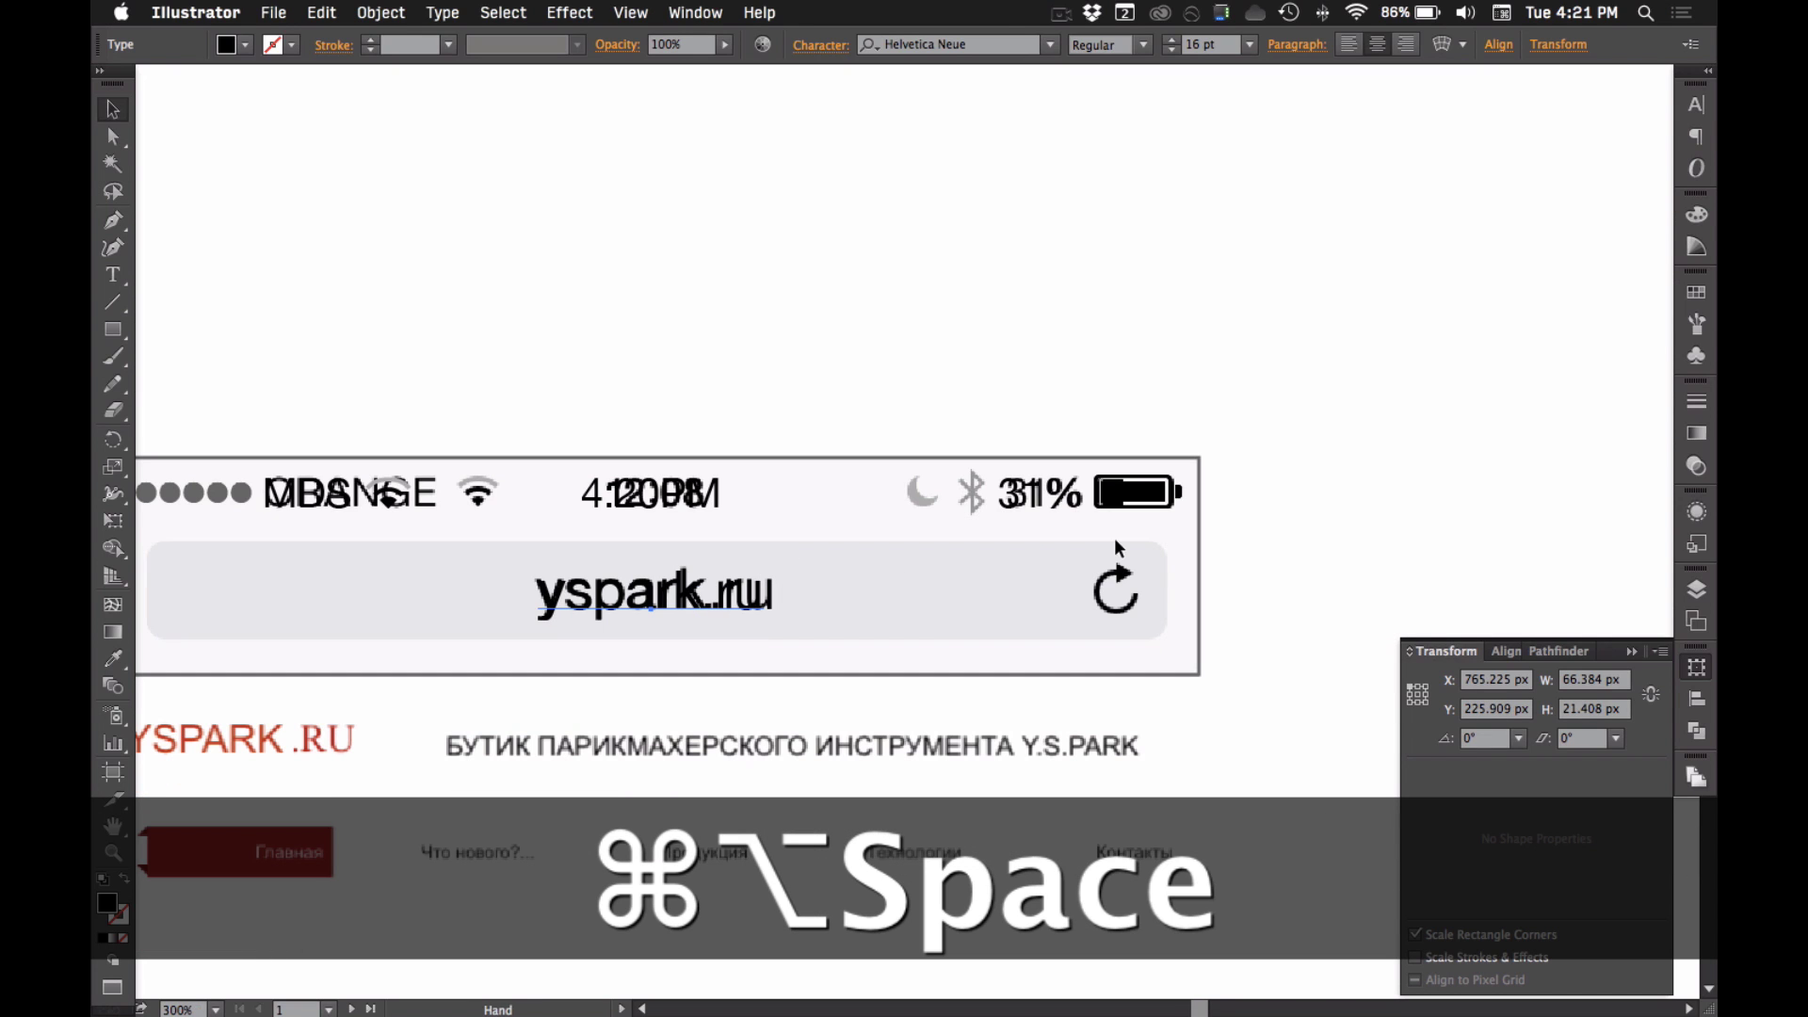
{"action": "left_click", "coordinate": [997, 343]}
- Draw a circle about 11.5 px wide over the screenshot's reload icon, with no fill and a 1 pt black stroke
{"action": "key", "text": "super+space"}
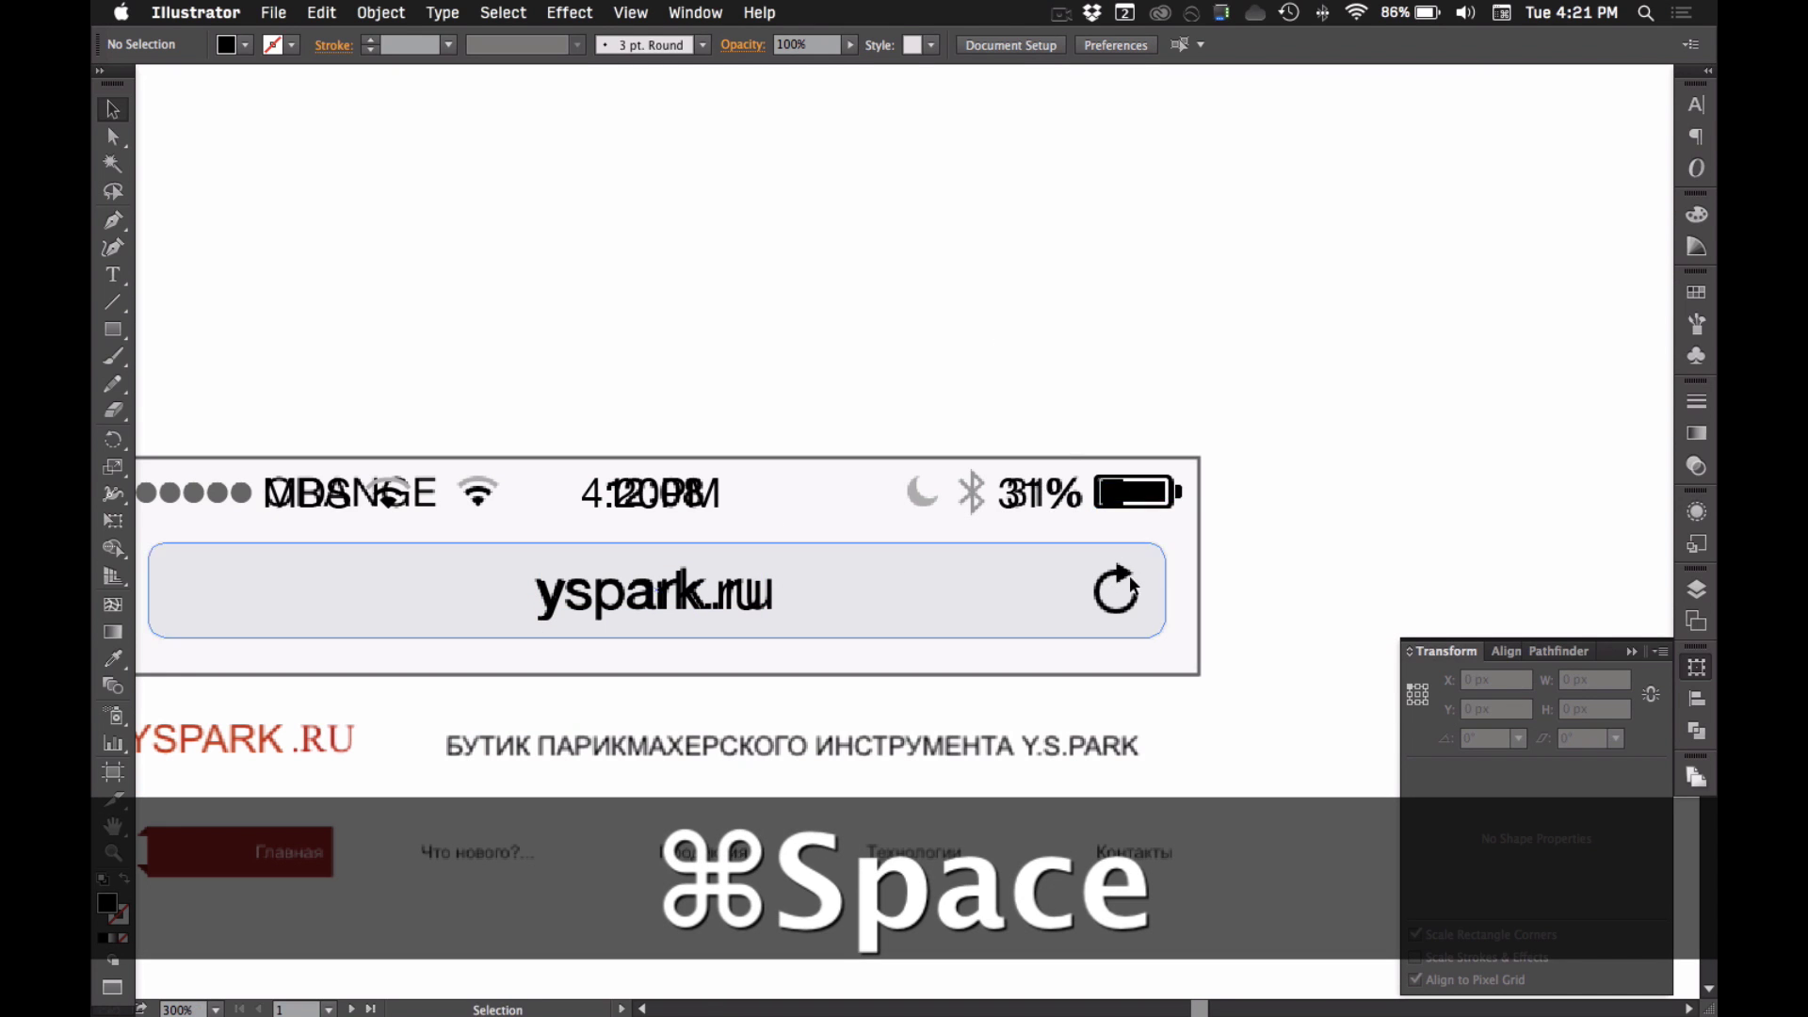
{"action": "key", "text": "super+space"}
{"action": "left_click_drag", "start_coordinate": [1070, 537], "coordinate": [1197, 656]}
{"action": "left_click_drag", "start_coordinate": [902, 471], "coordinate": [1049, 617]}
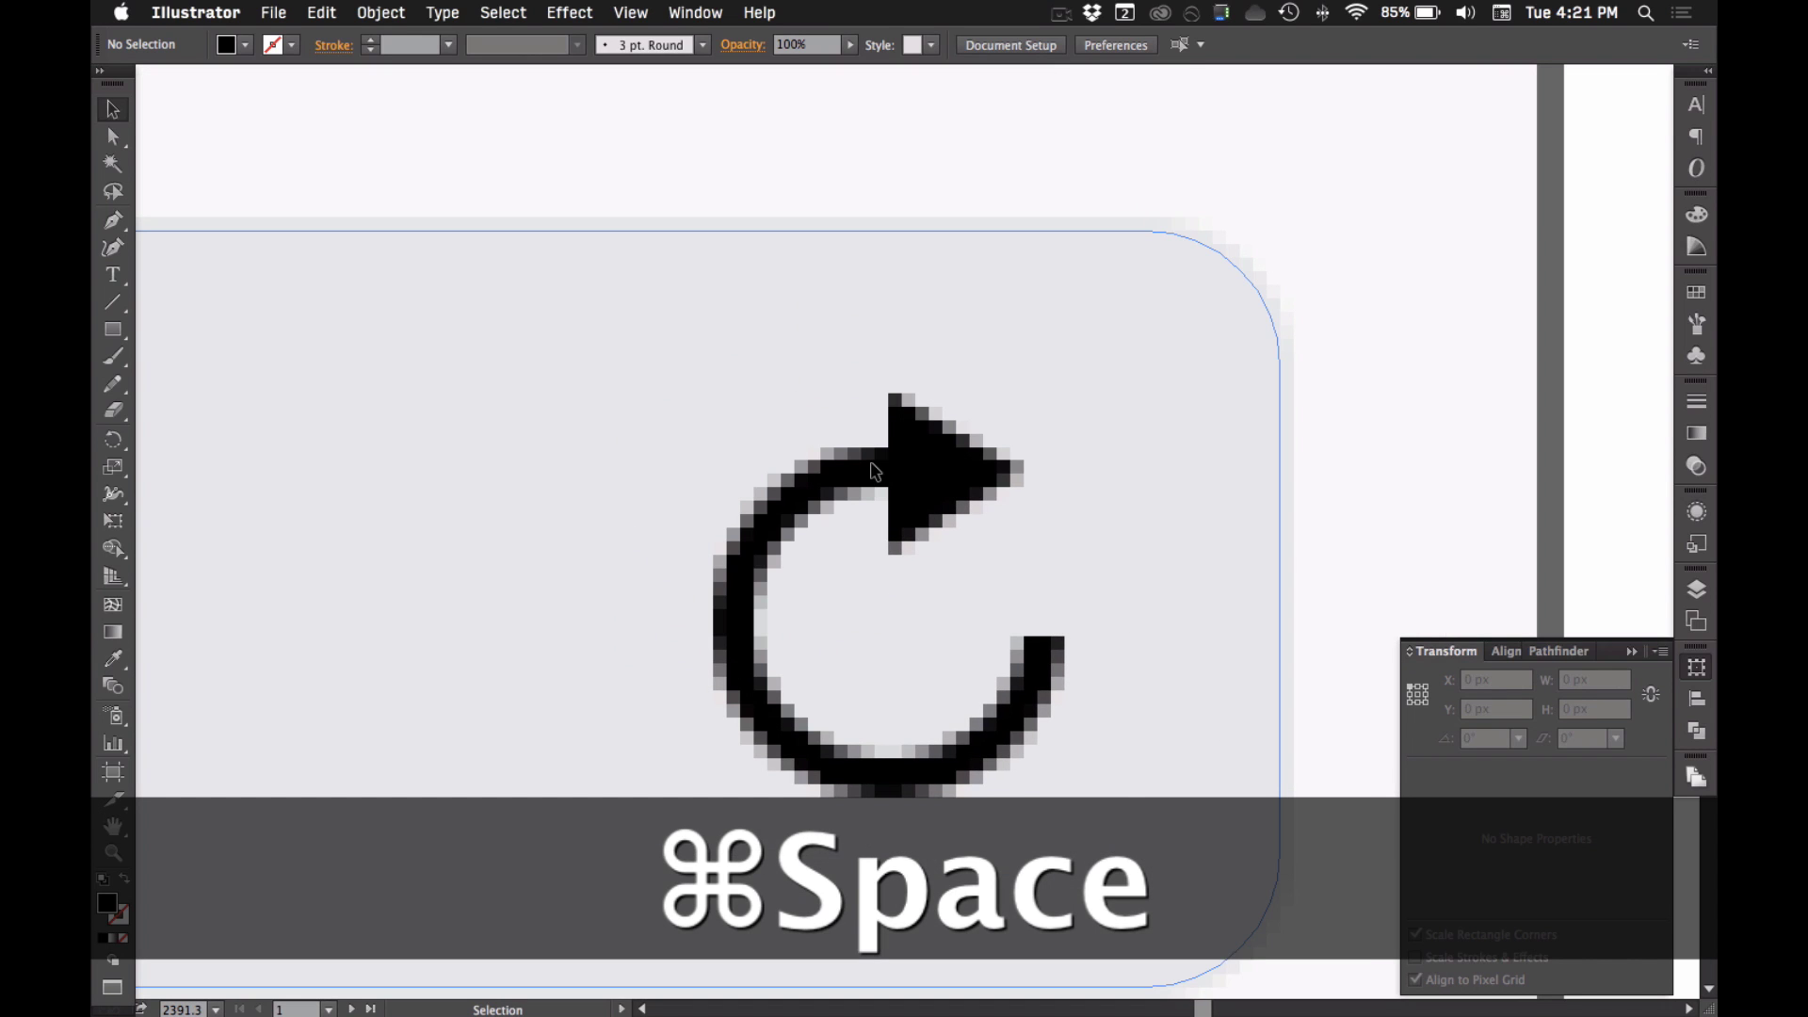
{"action": "key", "text": "l"}
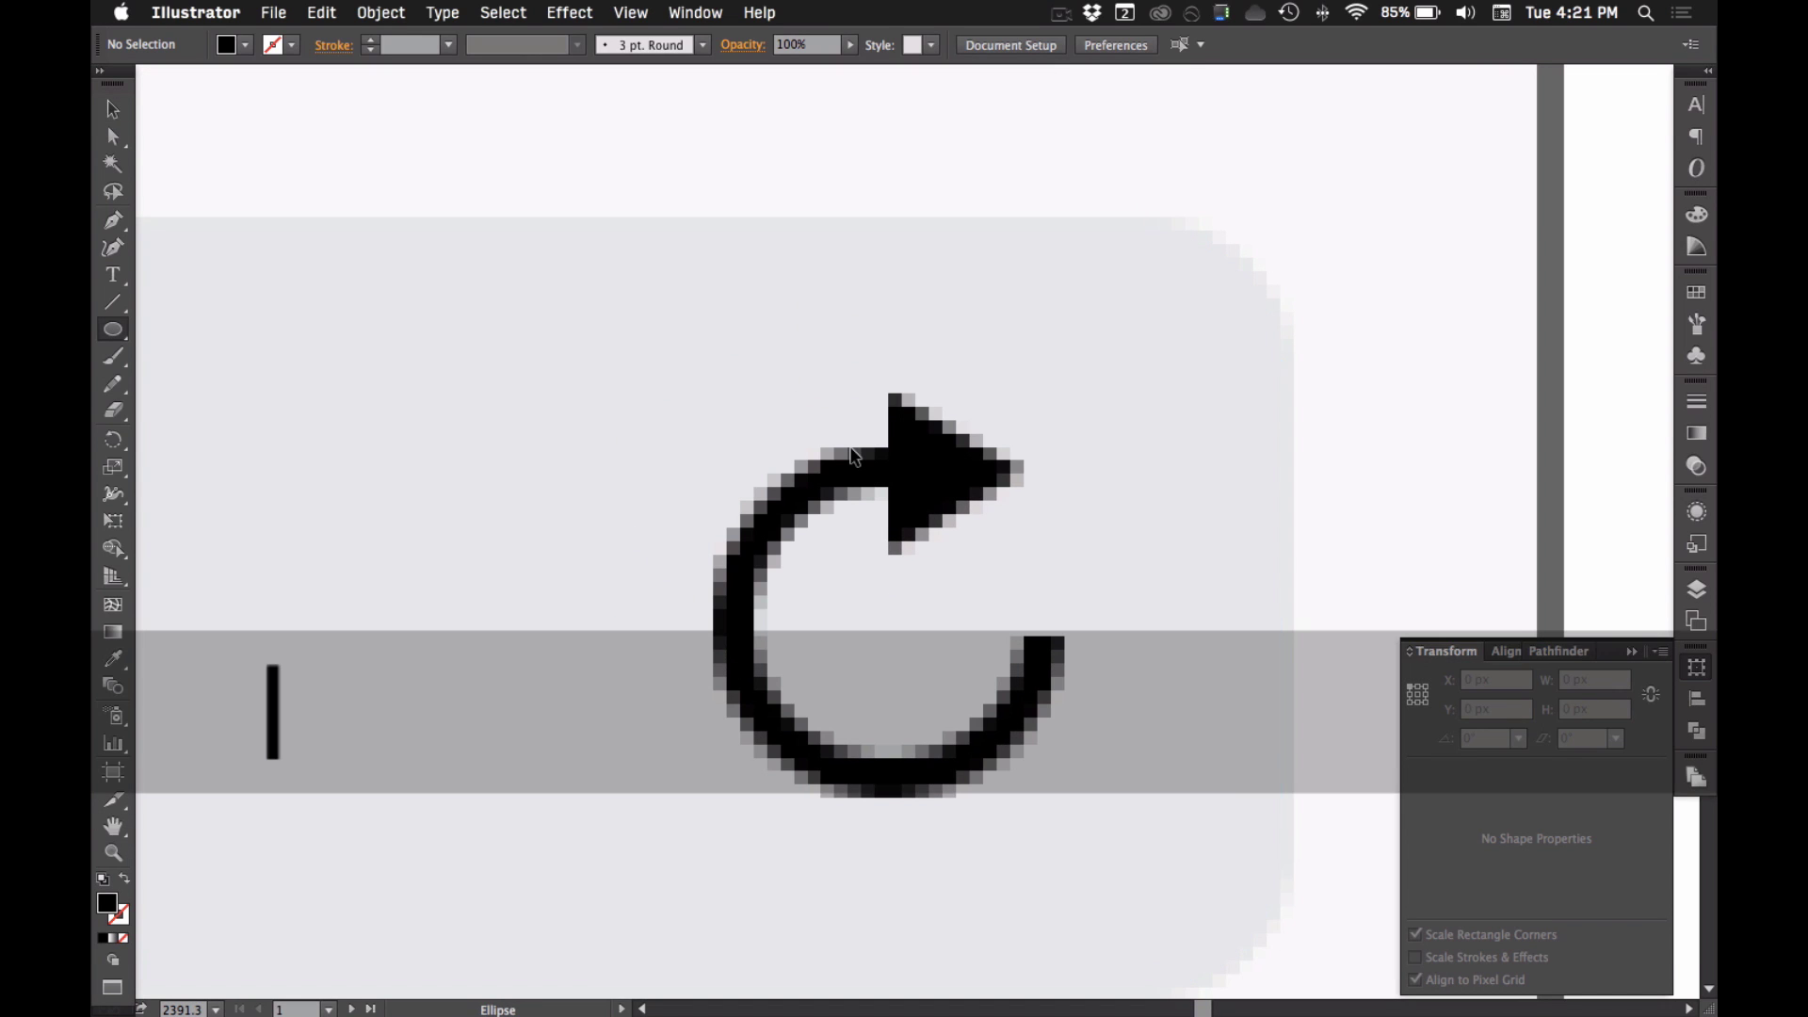
{"action": "left_click_drag", "start_coordinate": [724, 474], "coordinate": [1053, 714]}
{"action": "left_click", "coordinate": [122, 880]}
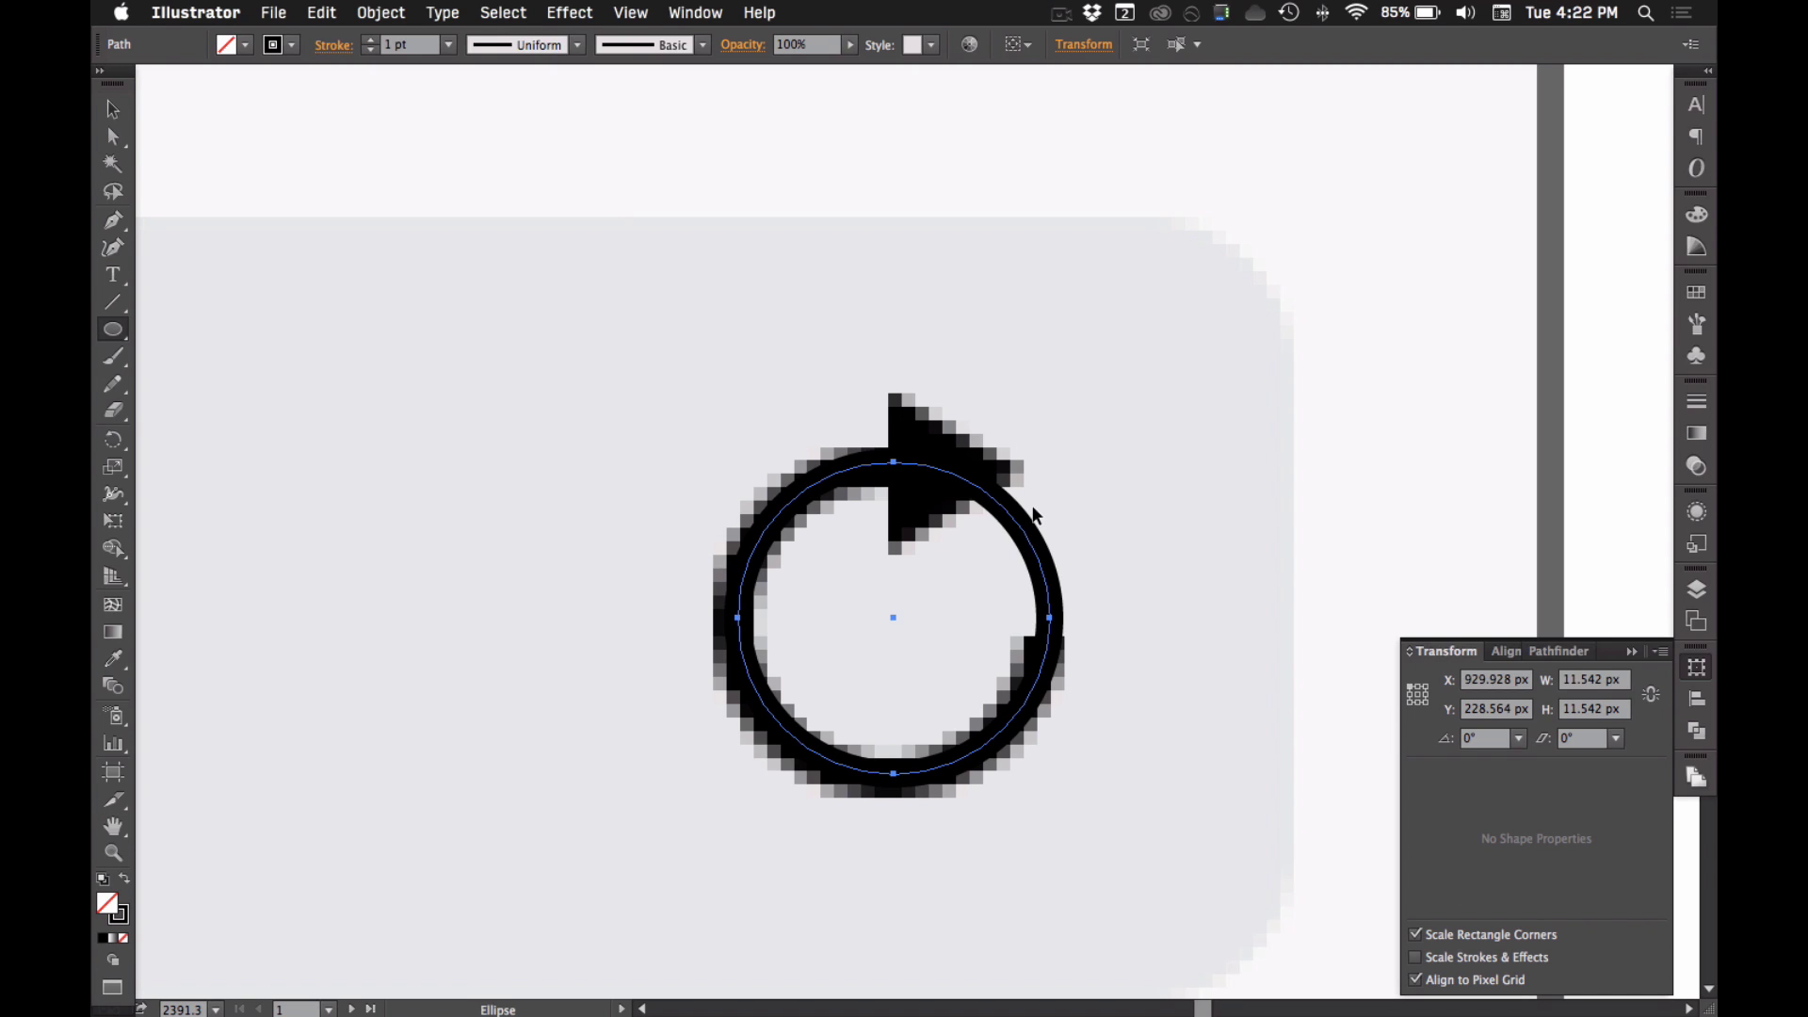
- Examine how the circle fits the screenshot's reload icon, up close and within the whole address field
{"action": "key", "text": "m"}
{"action": "key", "text": "super+space"}
{"action": "left_click_drag", "start_coordinate": [634, 323], "coordinate": [1218, 823]}
{"action": "left_click_drag", "start_coordinate": [1004, 617], "coordinate": [1042, 508]}
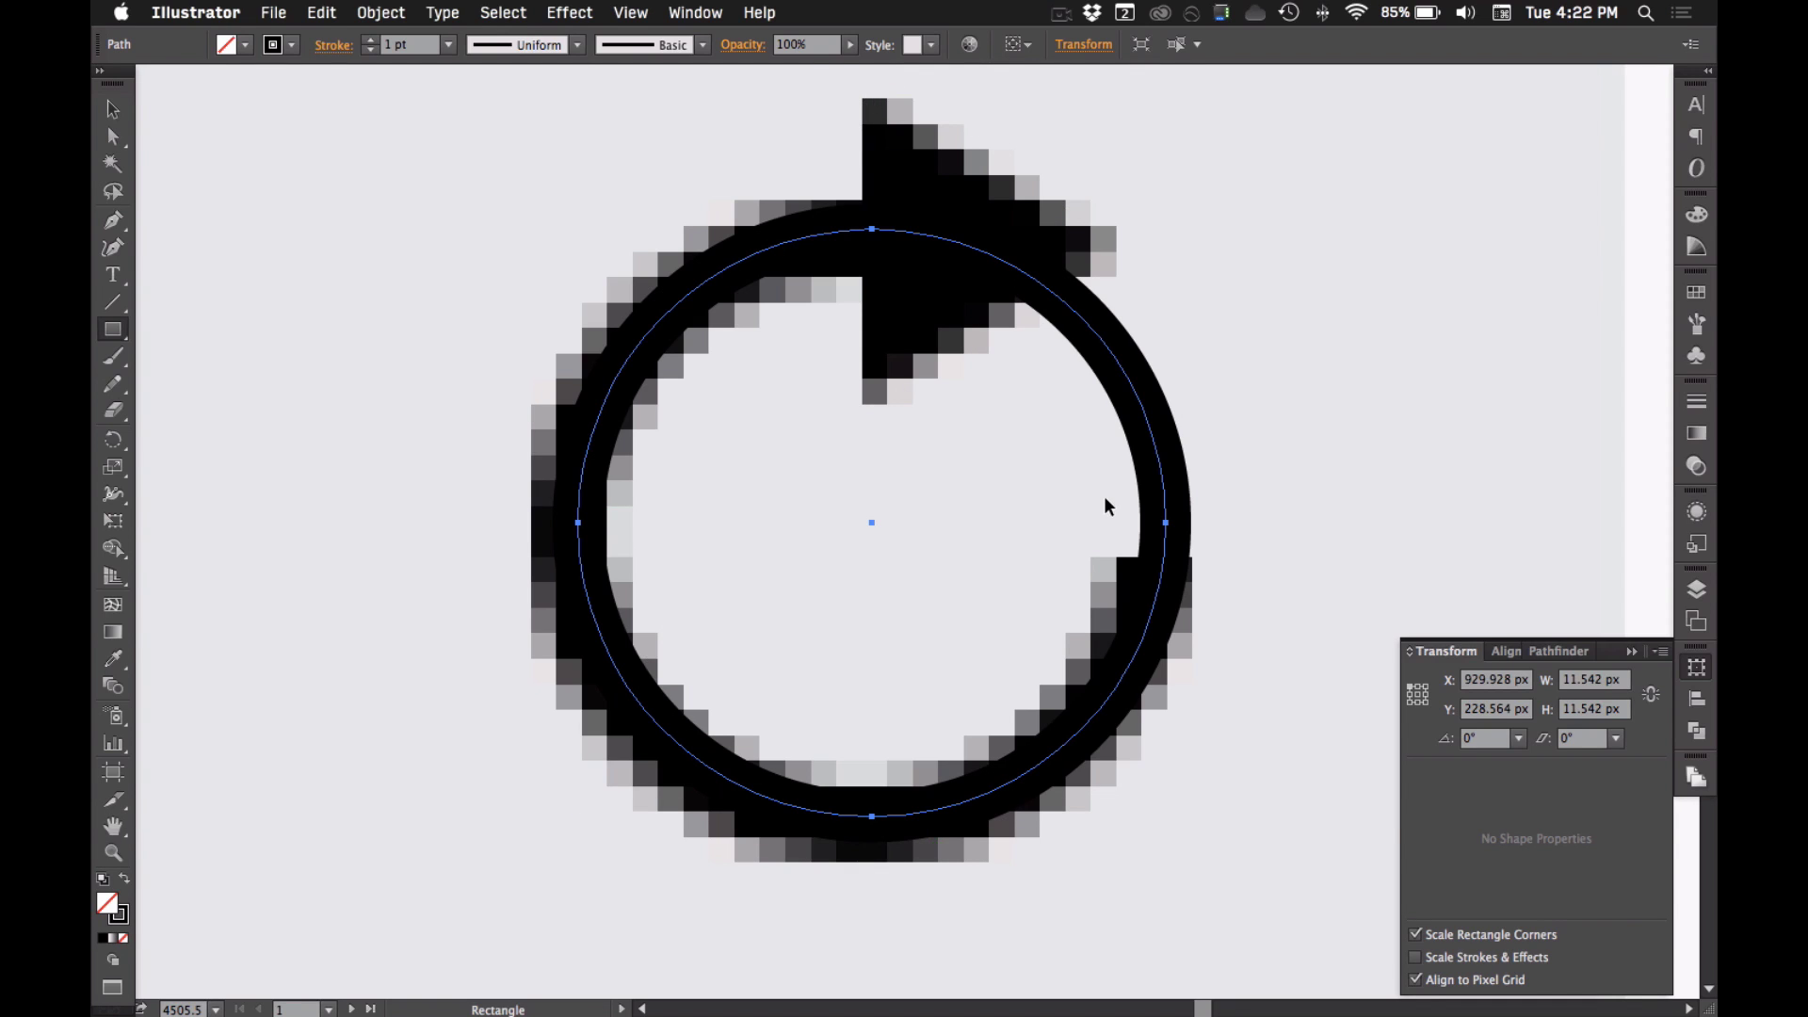
{"action": "left_click", "coordinate": [1179, 384], "text": "super"}
{"action": "key", "text": "v"}
{"action": "key", "text": "alt+super+space"}
{"action": "left_click", "coordinate": [1087, 391], "text": "alt+super"}
{"action": "left_click", "coordinate": [990, 443], "text": "alt+super"}
{"action": "left_click_drag", "start_coordinate": [852, 634], "coordinate": [1095, 701]}
{"action": "left_click", "coordinate": [733, 491], "text": "alt+super"}
{"action": "left_click_drag", "start_coordinate": [732, 492], "coordinate": [963, 580]}
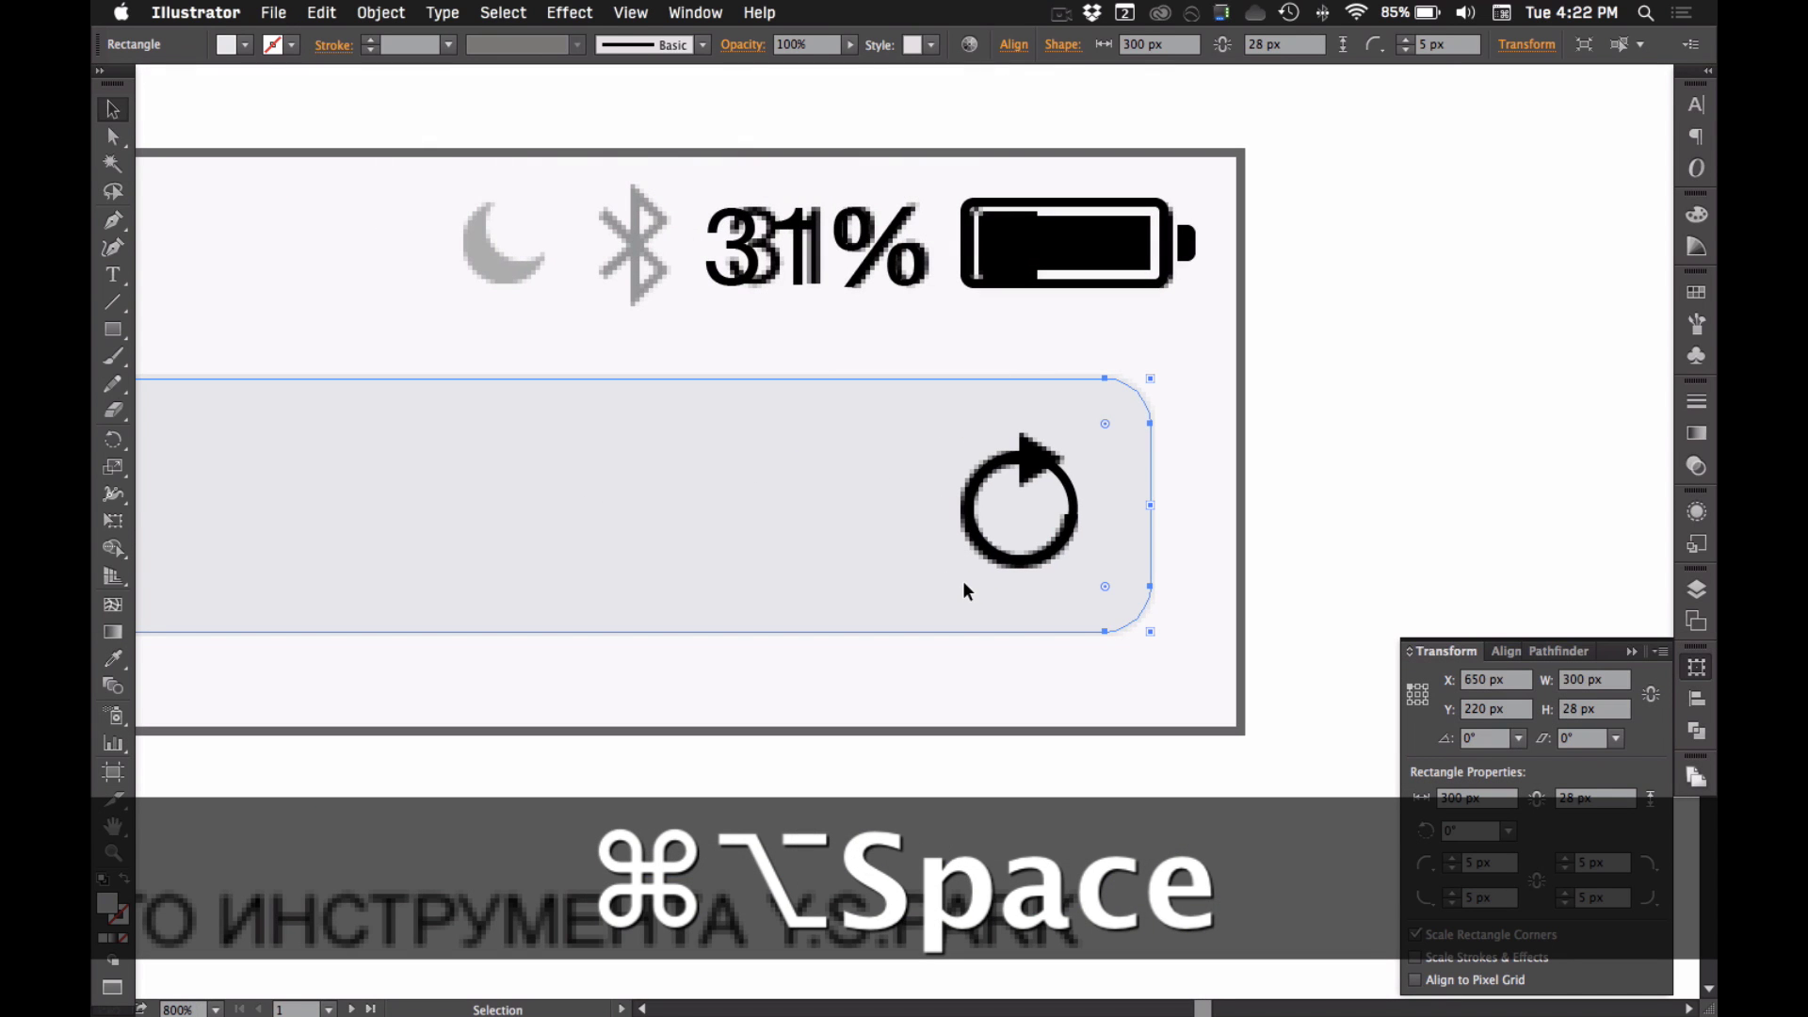
{"action": "key", "text": "super+space"}
{"action": "left_click_drag", "start_coordinate": [895, 379], "coordinate": [1225, 740]}
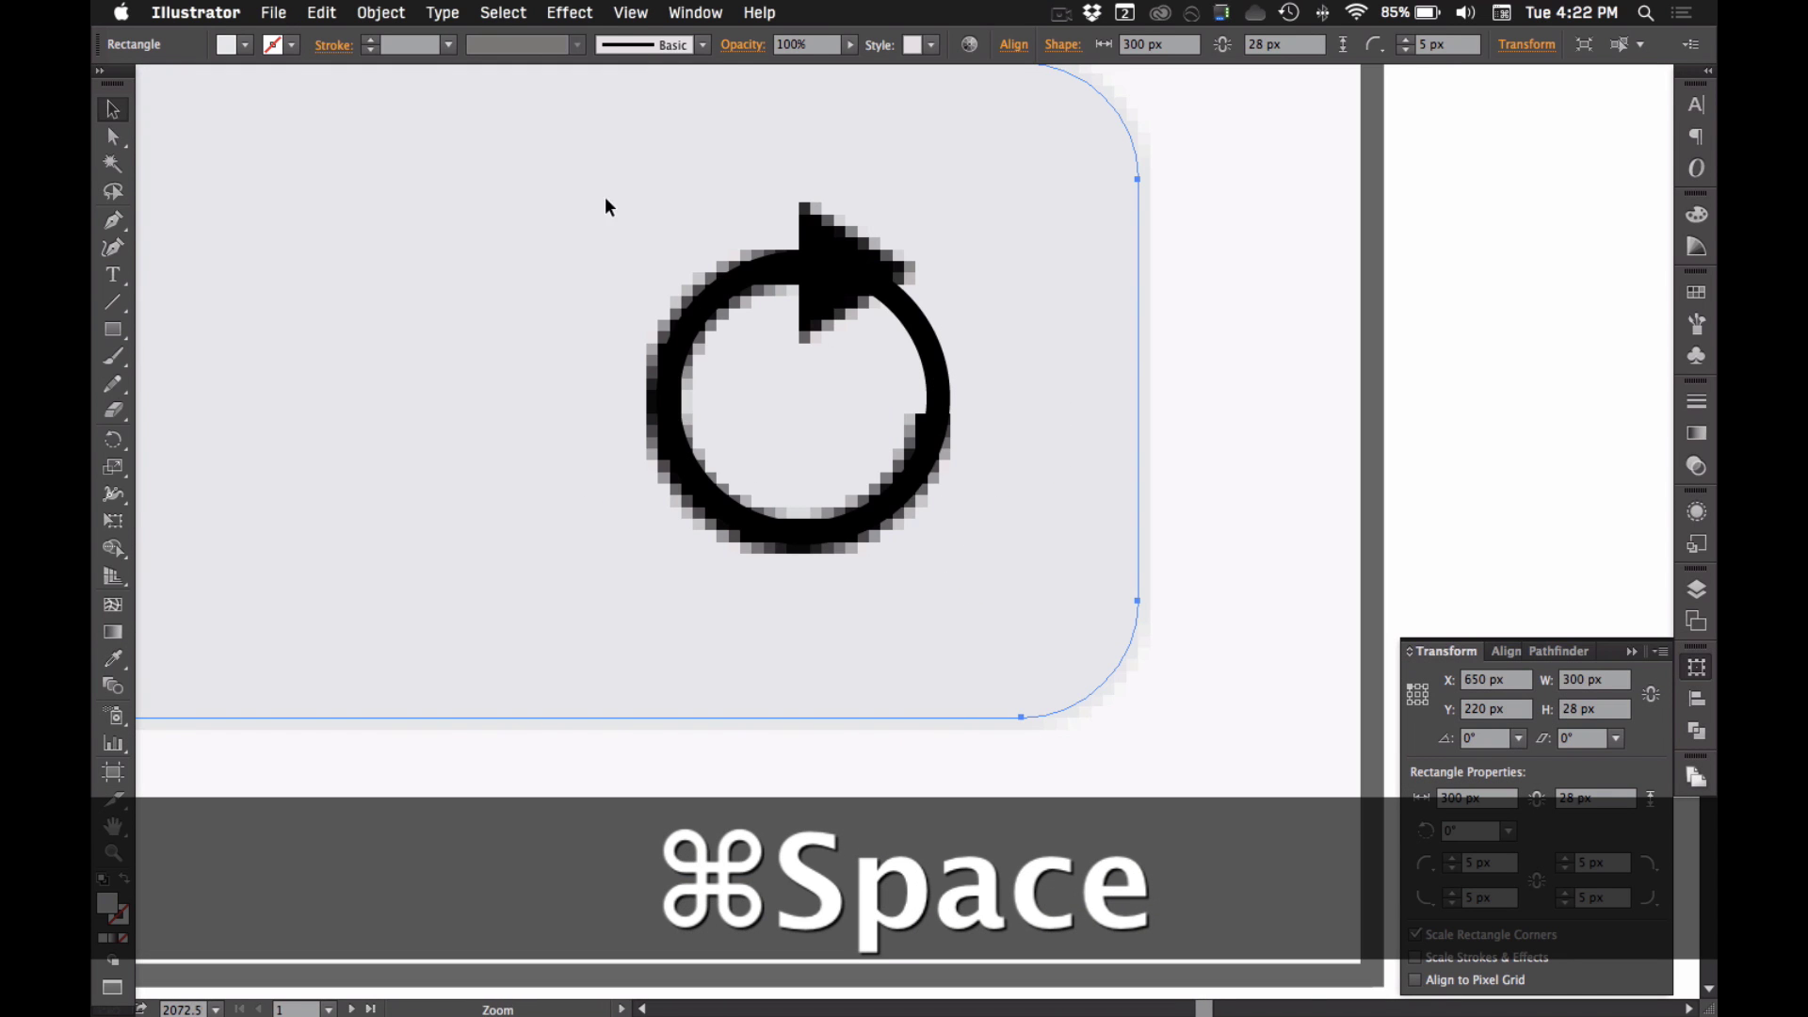
{"action": "left_click_drag", "start_coordinate": [605, 197], "coordinate": [1176, 665]}
{"action": "left_click_drag", "start_coordinate": [900, 421], "coordinate": [1073, 595]}
{"action": "left_click_drag", "start_coordinate": [1162, 529], "coordinate": [1130, 494]}
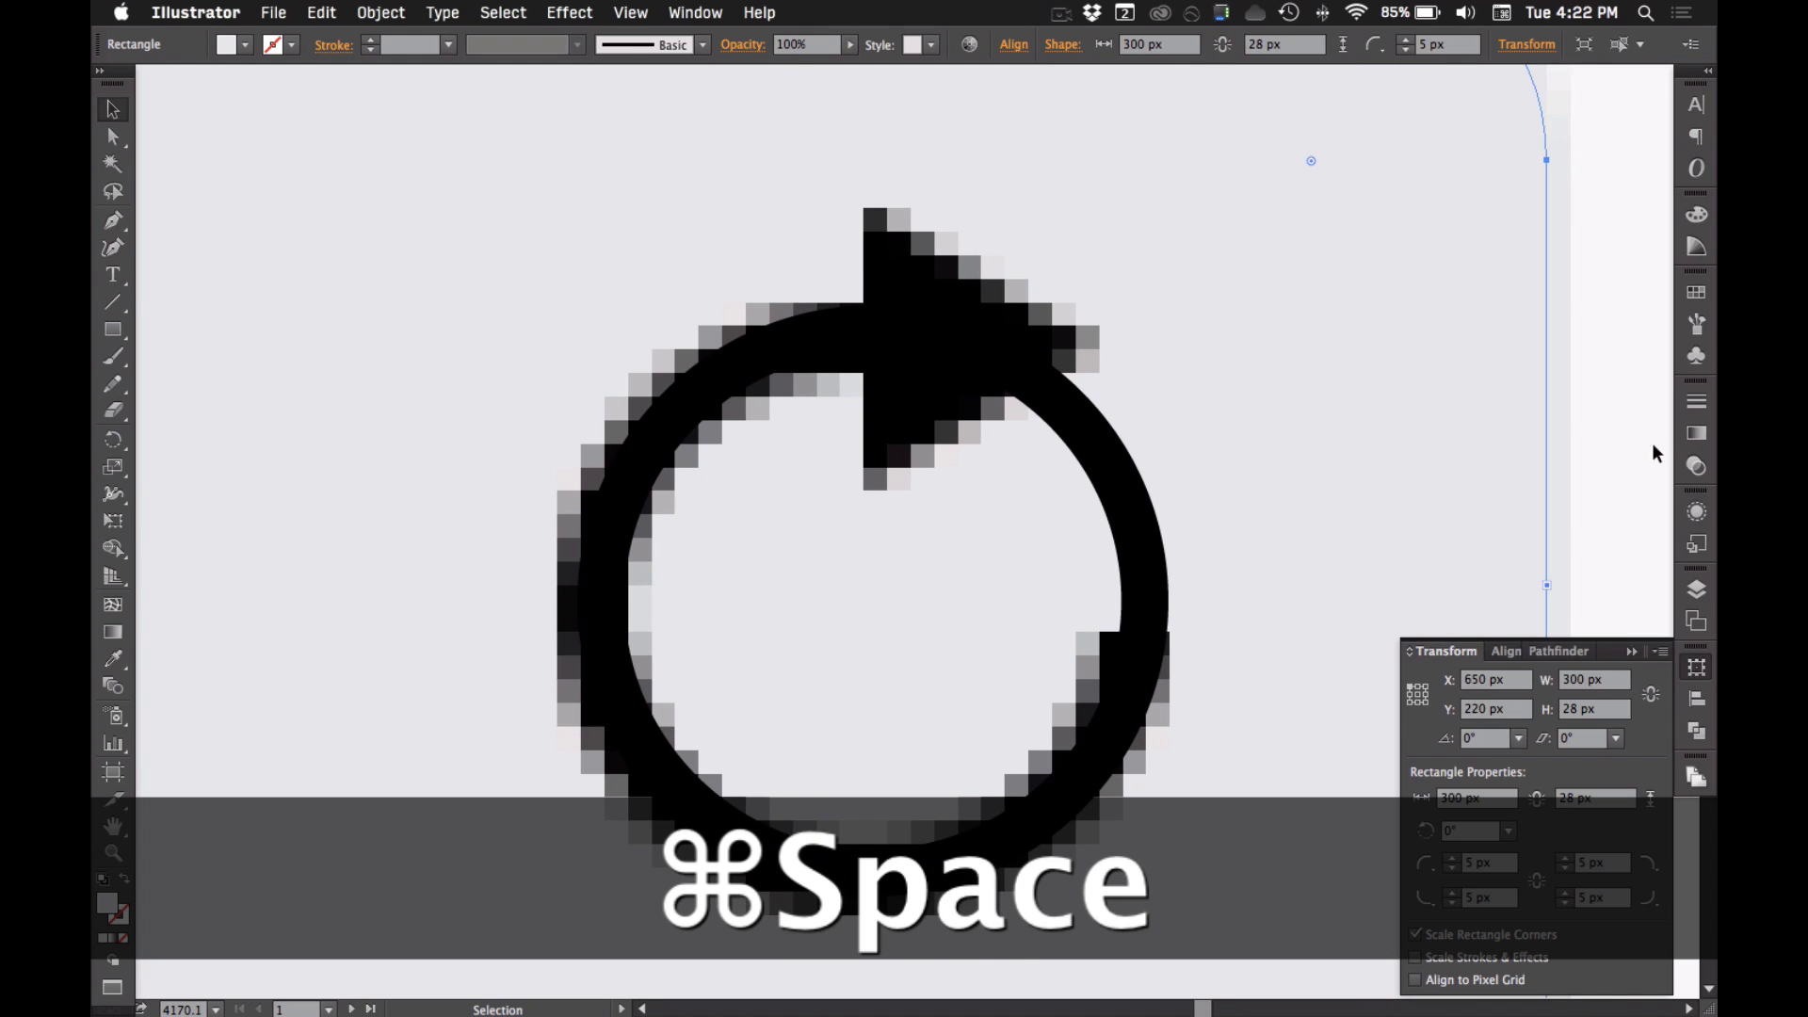
- Cut the circle to inspect the reload icon's arrow underneath, and undo the cut
{"action": "left_click", "coordinate": [775, 346]}
{"action": "key", "text": "m"}
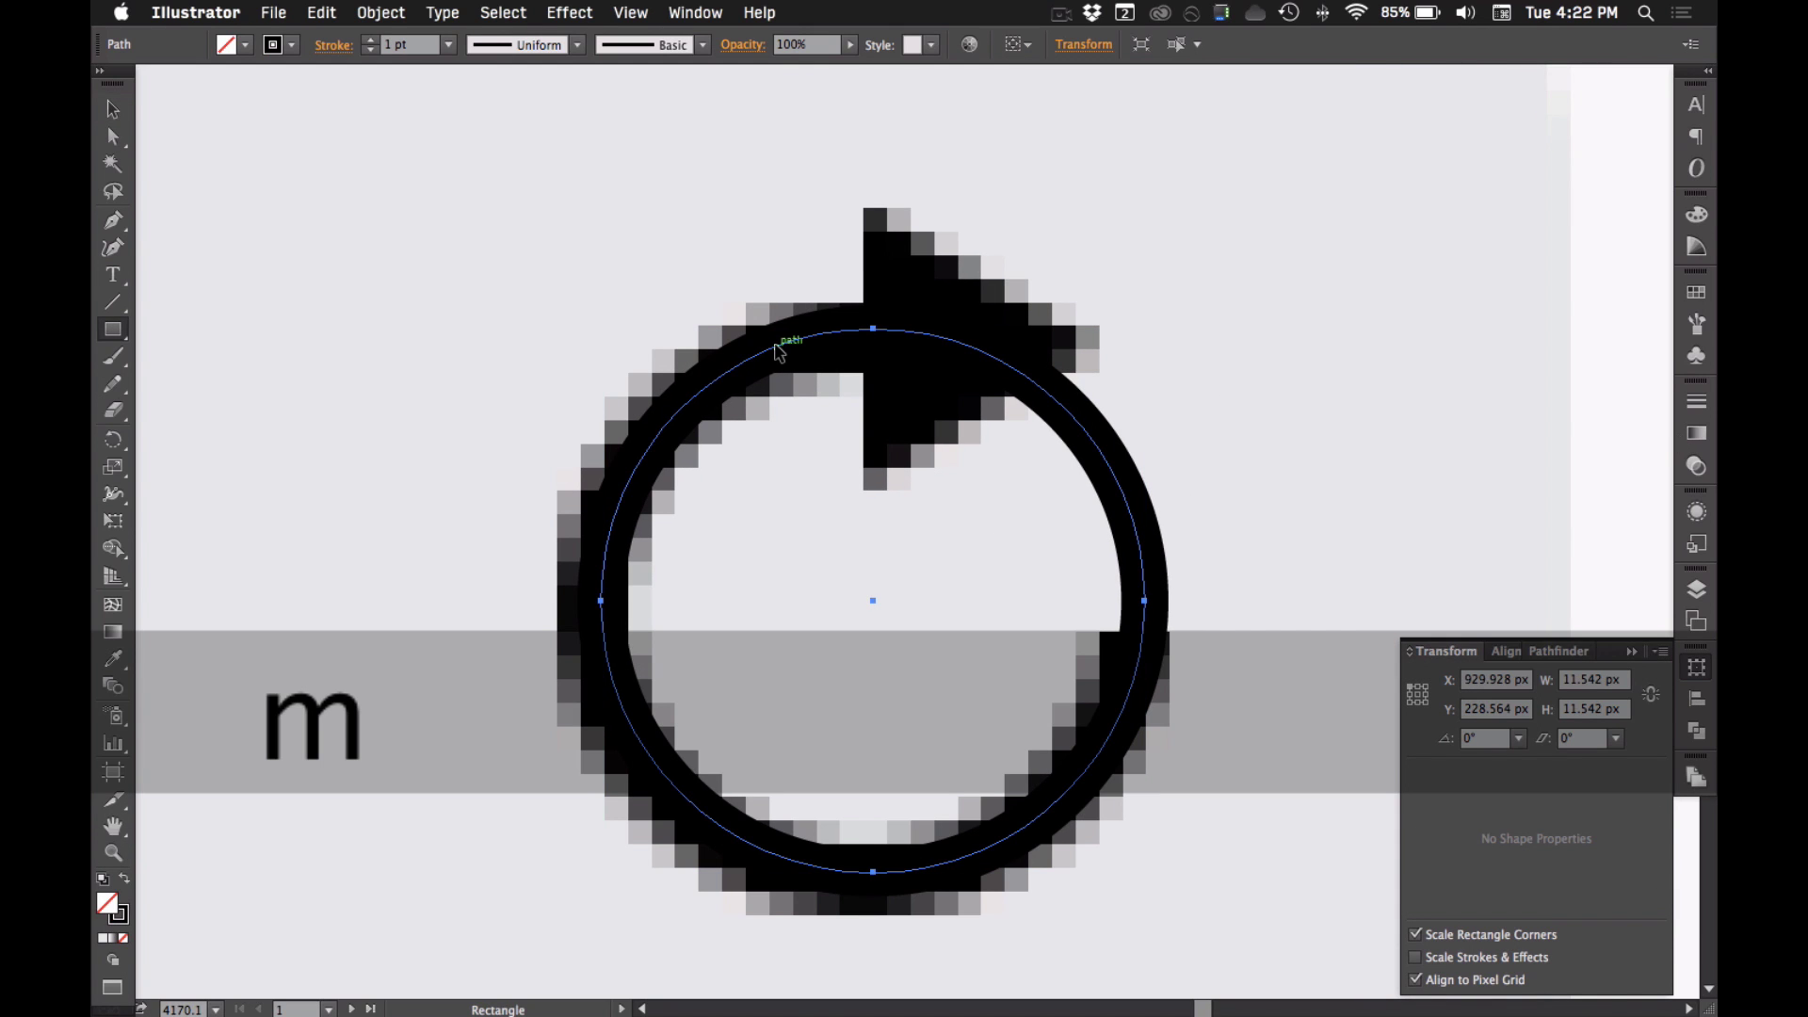
{"action": "key", "text": "super+x"}
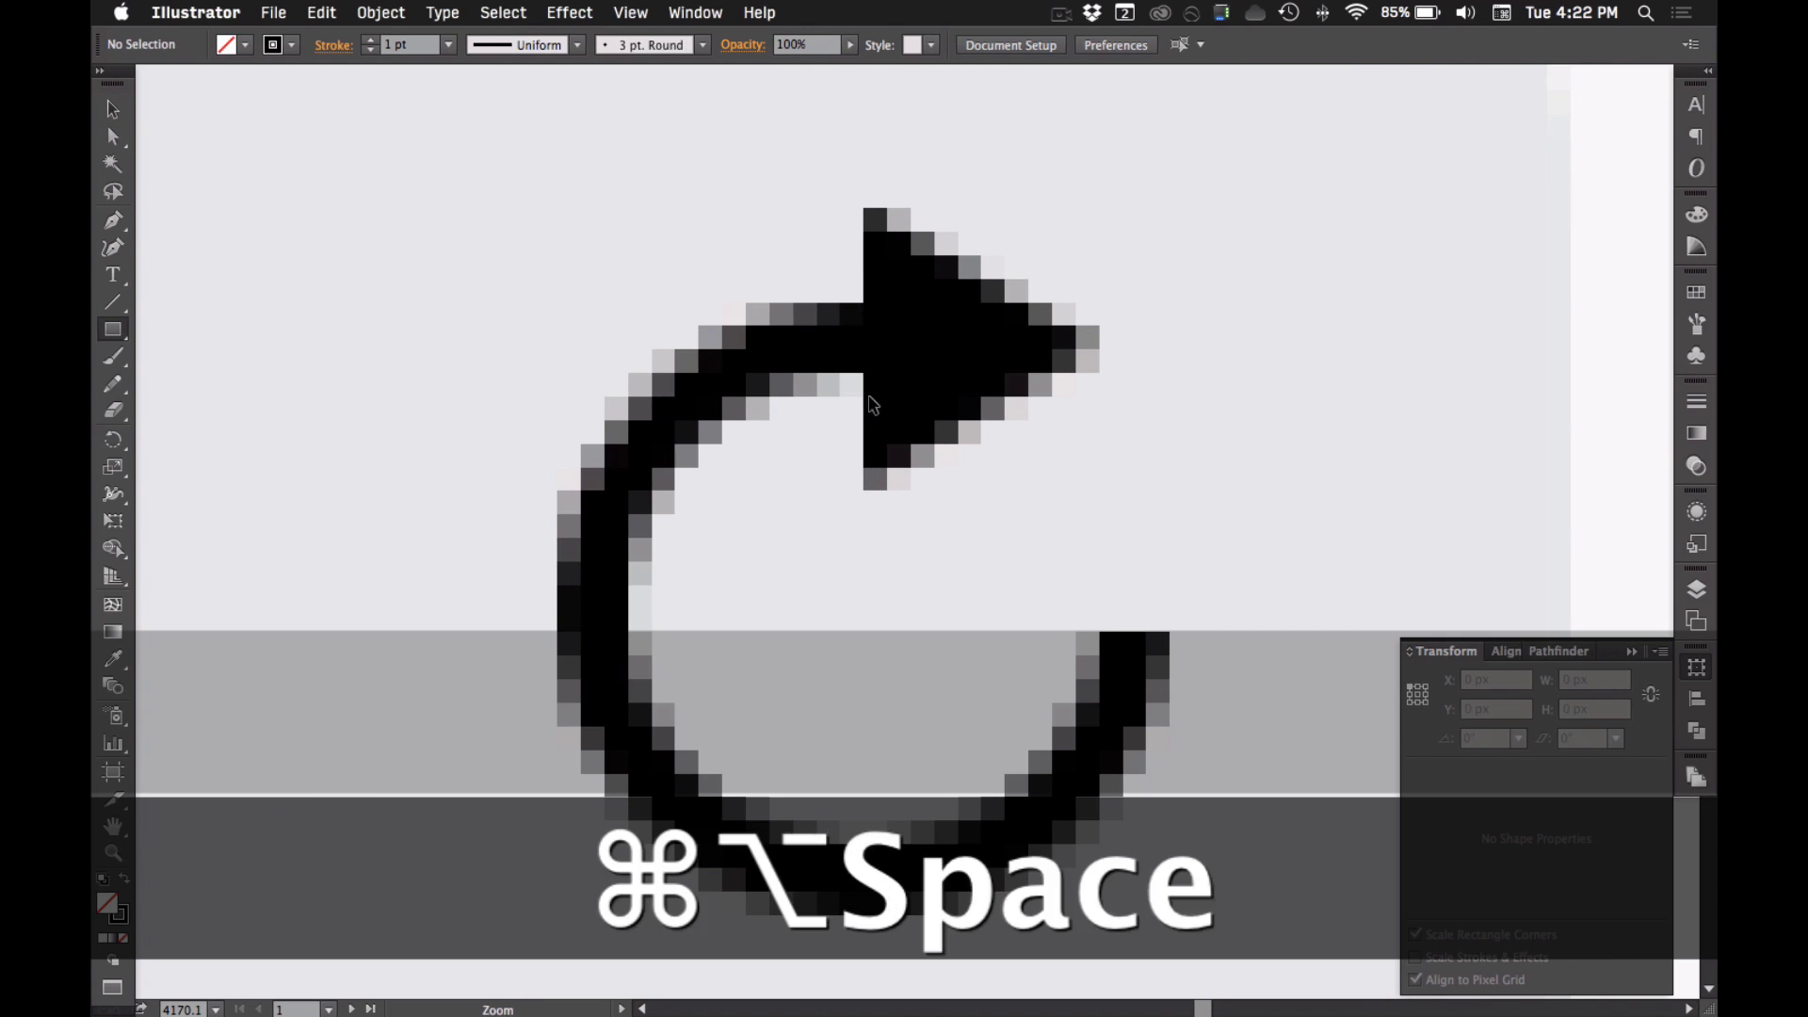
{"action": "left_click", "coordinate": [884, 464], "text": "alt+super"}
{"action": "left_click", "coordinate": [948, 581], "text": "alt+super"}
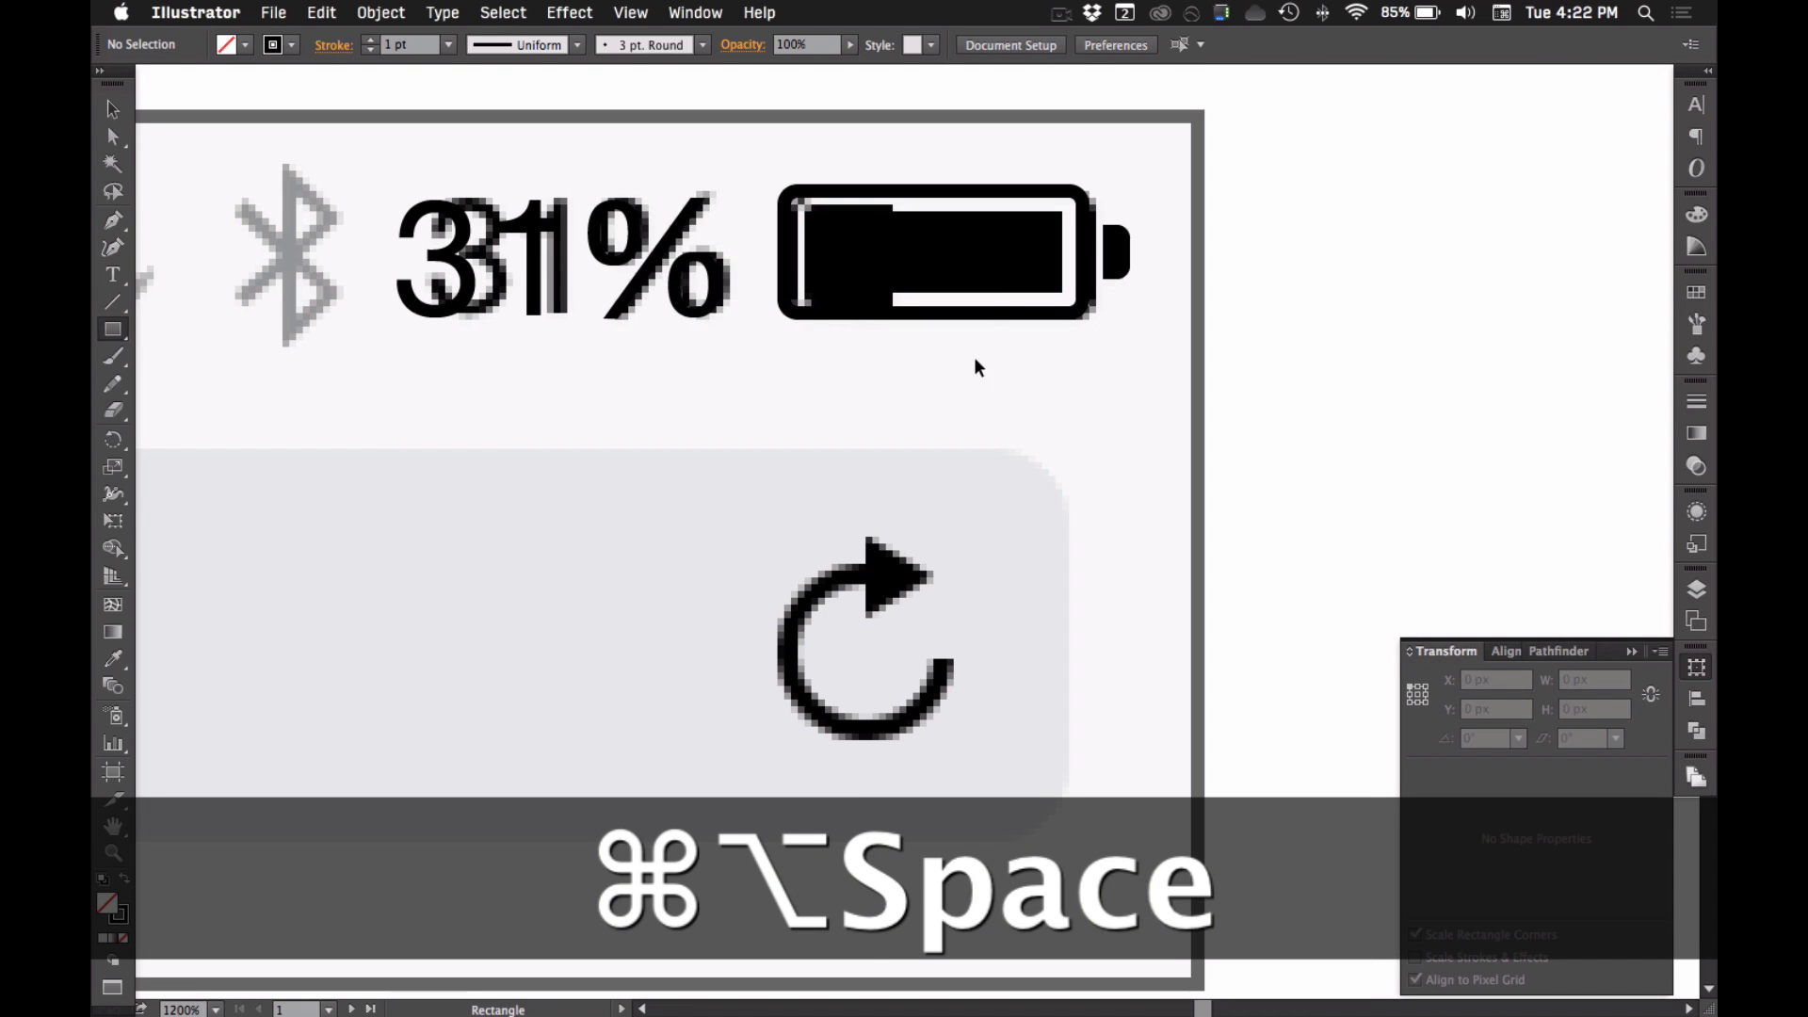
{"action": "key", "text": "super+space"}
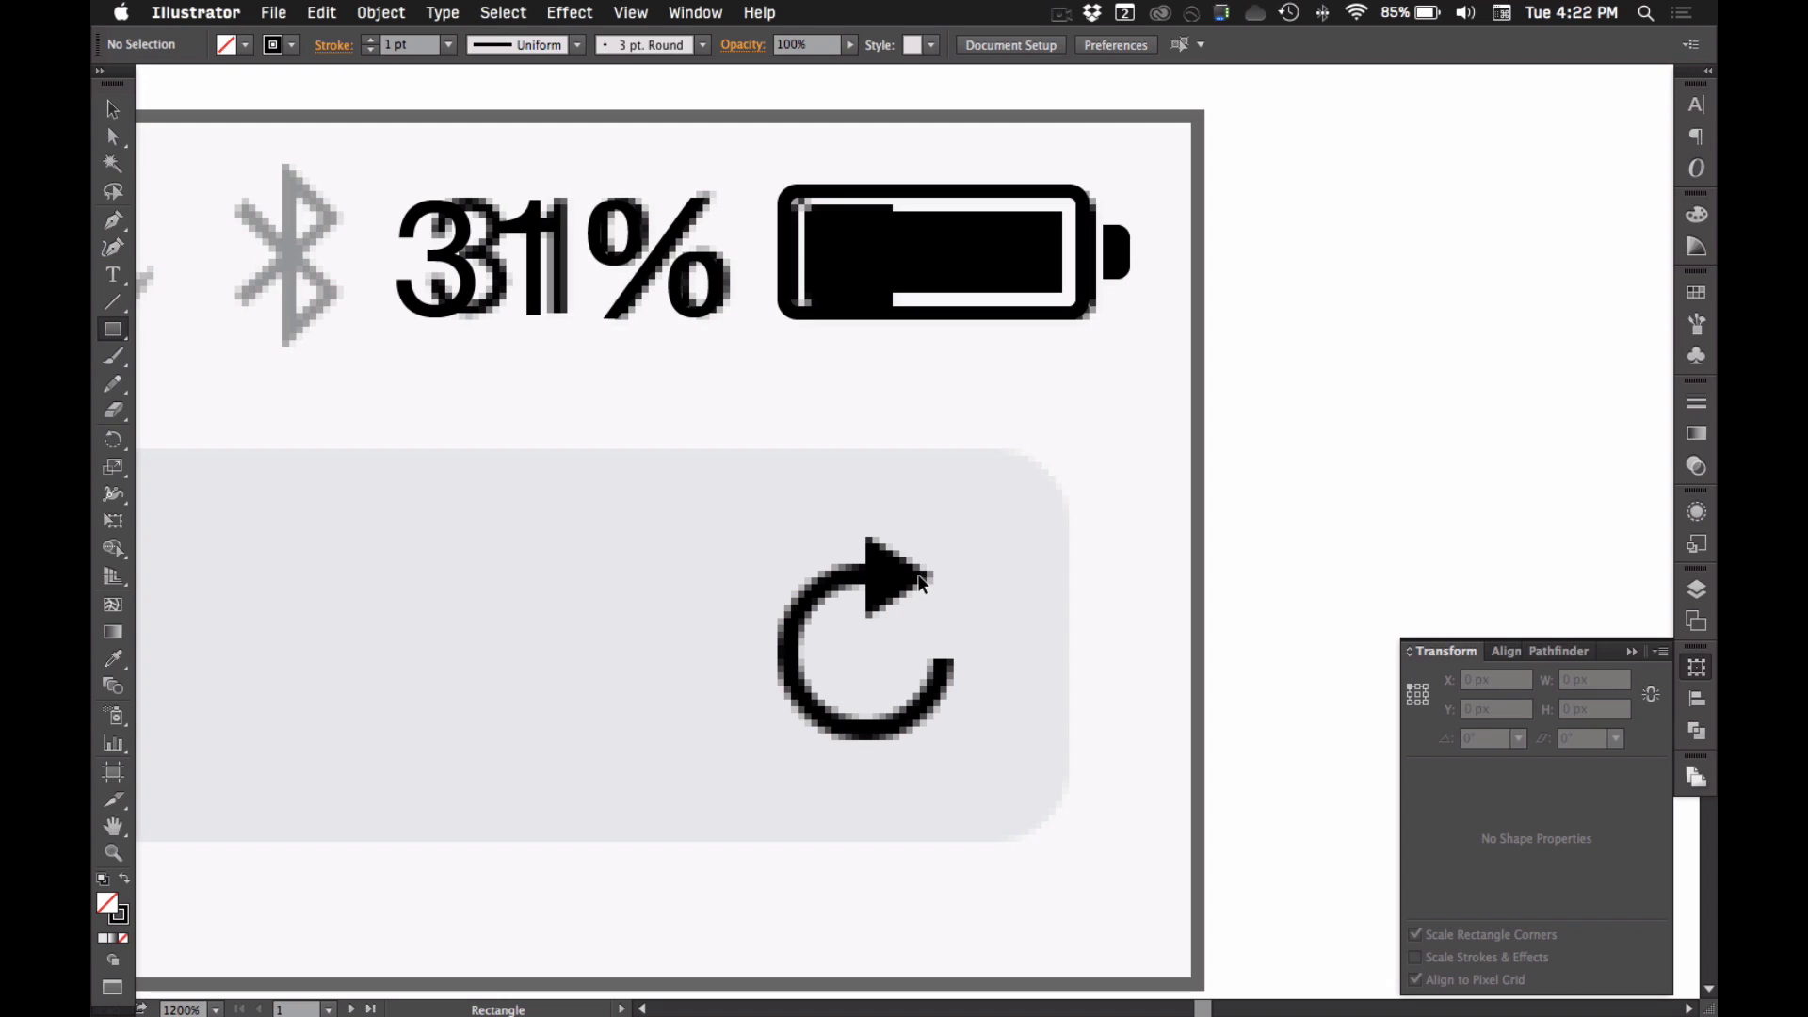
{"action": "key", "text": "super+space"}
{"action": "left_click_drag", "start_coordinate": [658, 477], "coordinate": [1093, 802]}
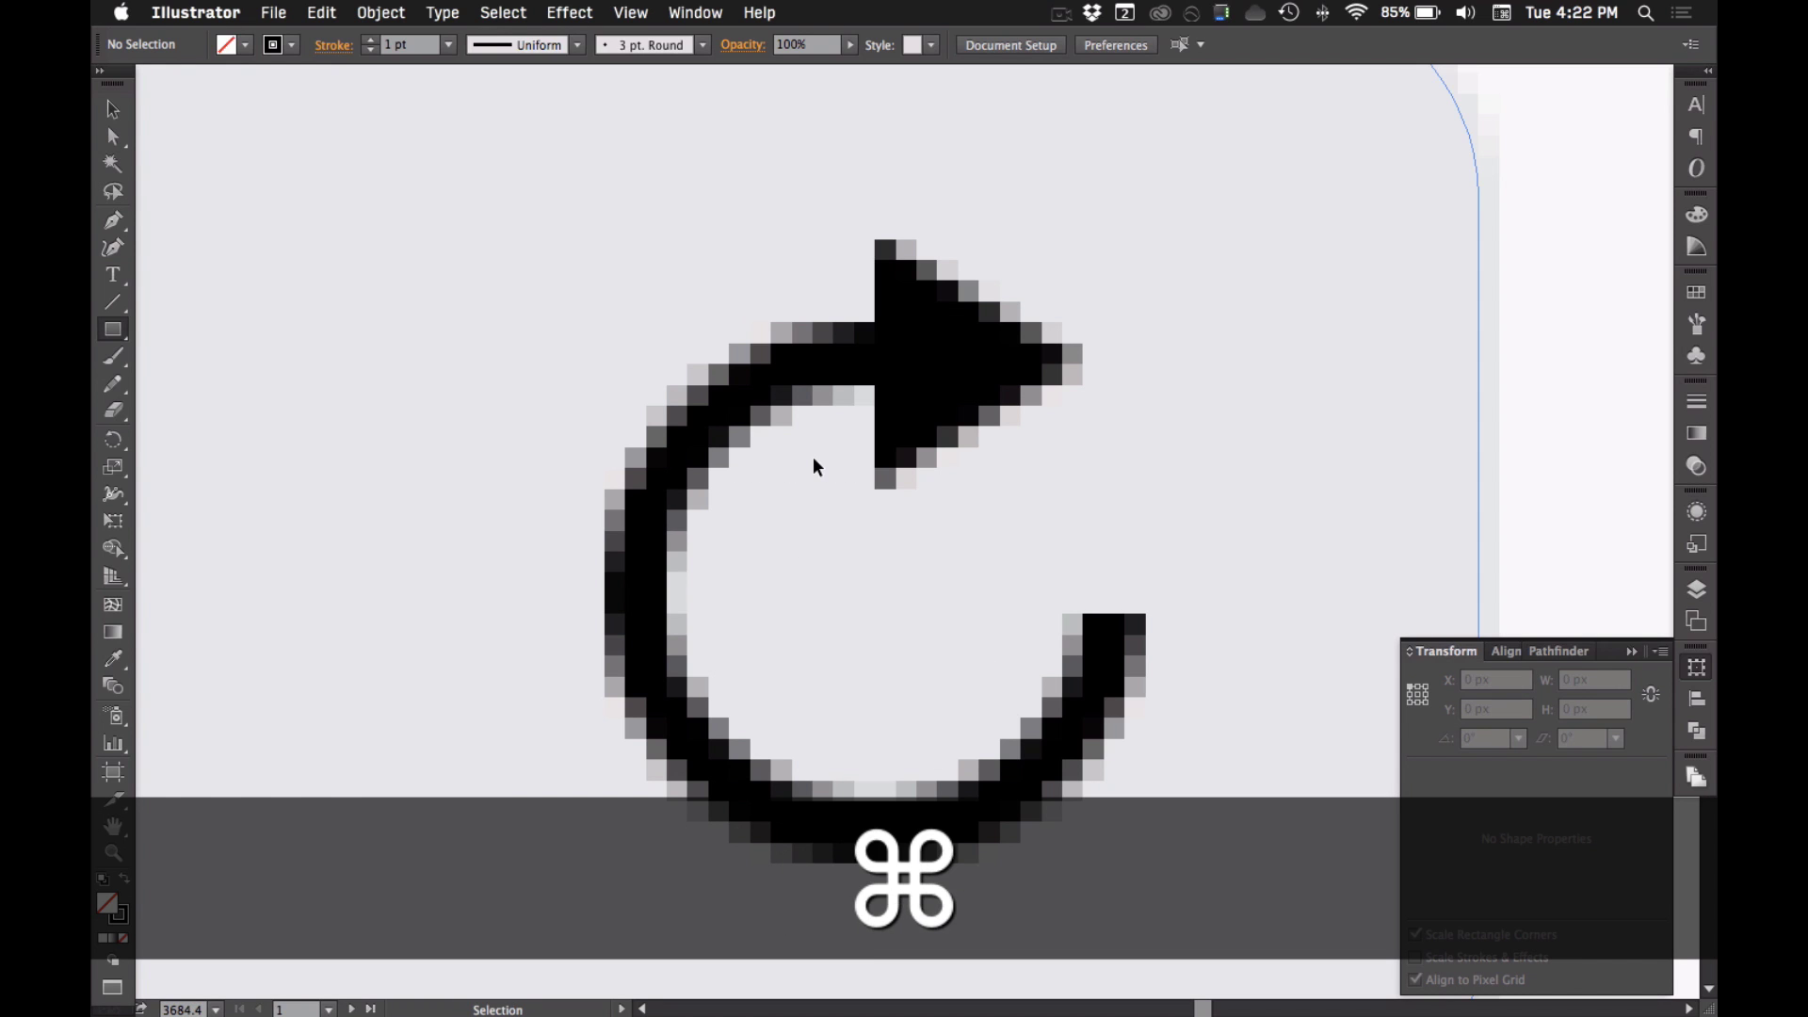
{"action": "key", "text": "super+z"}
- Try to draw a rectangle over the reload icon's arrowhead, and undo it
{"action": "key", "text": "m"}
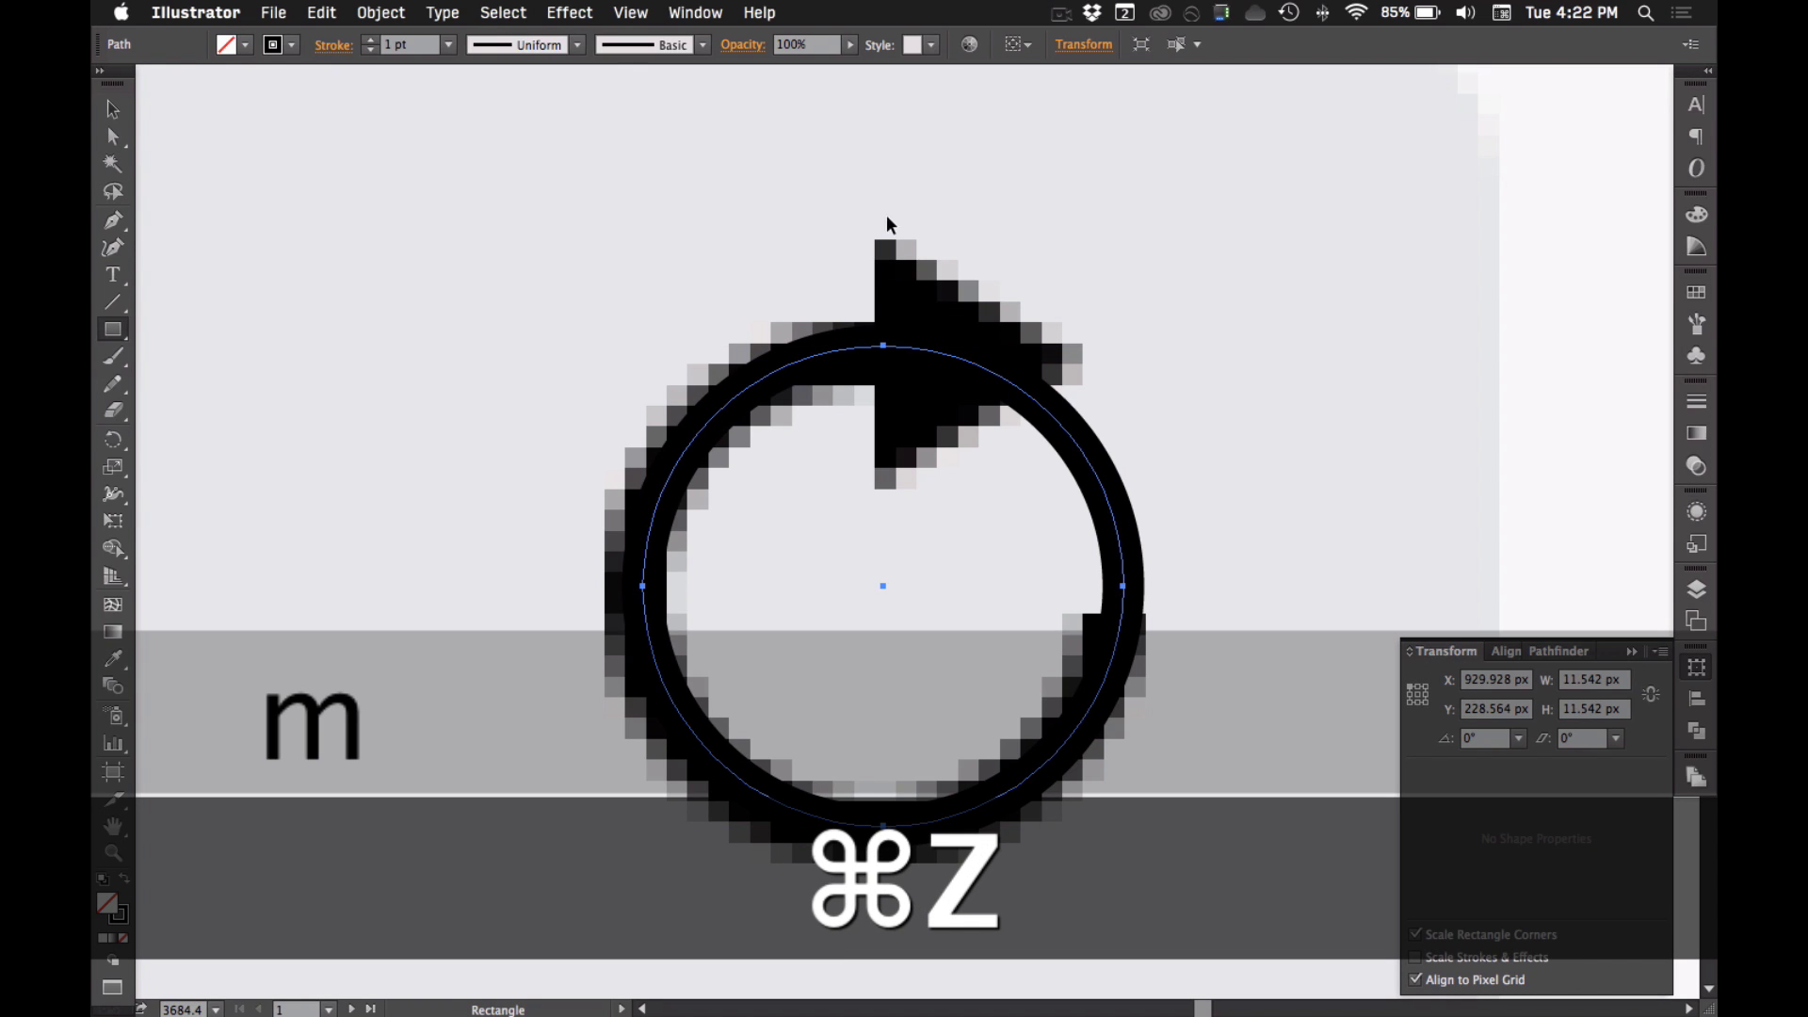
{"action": "left_click_drag", "start_coordinate": [875, 243], "coordinate": [1036, 443]}
{"action": "key", "text": "super+z"}
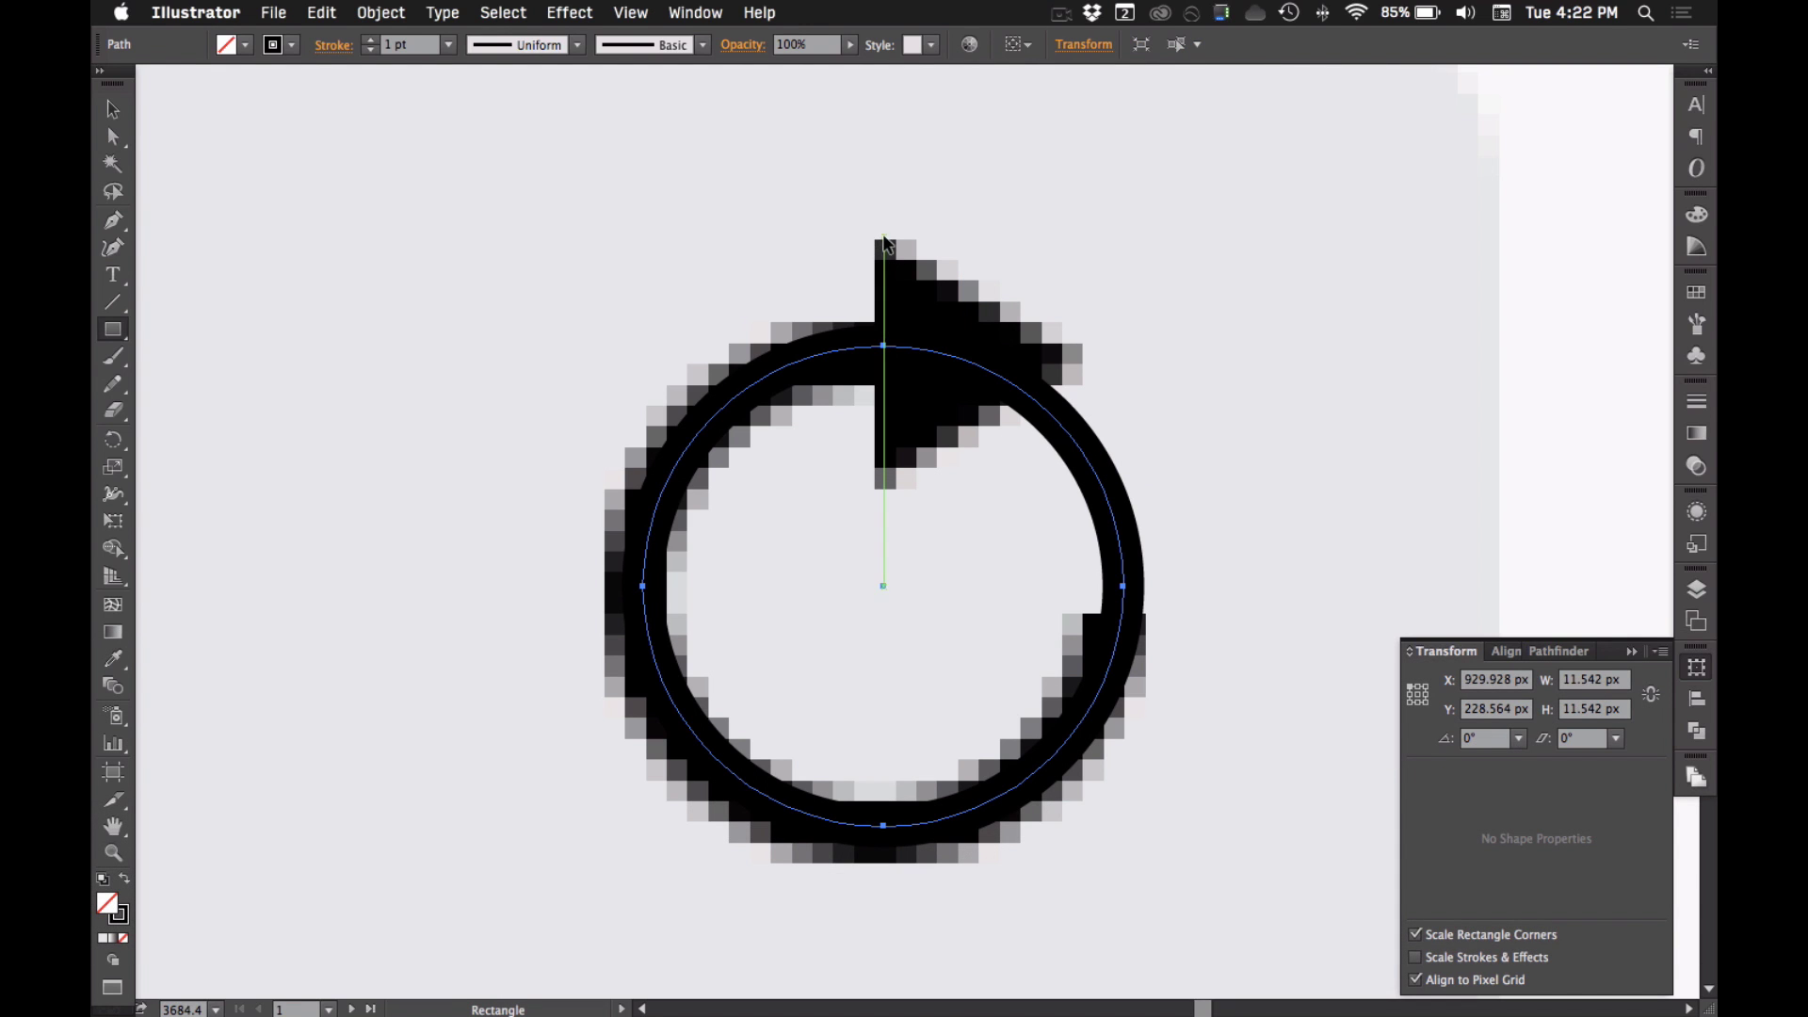
- Draw a rectangle about 5.8 by 8.4 px from above the arrowhead to the circle's center, and subtract it from the circle
{"action": "left_click_drag", "start_coordinate": [883, 237], "coordinate": [1123, 585]}
{"action": "key", "text": "v"}
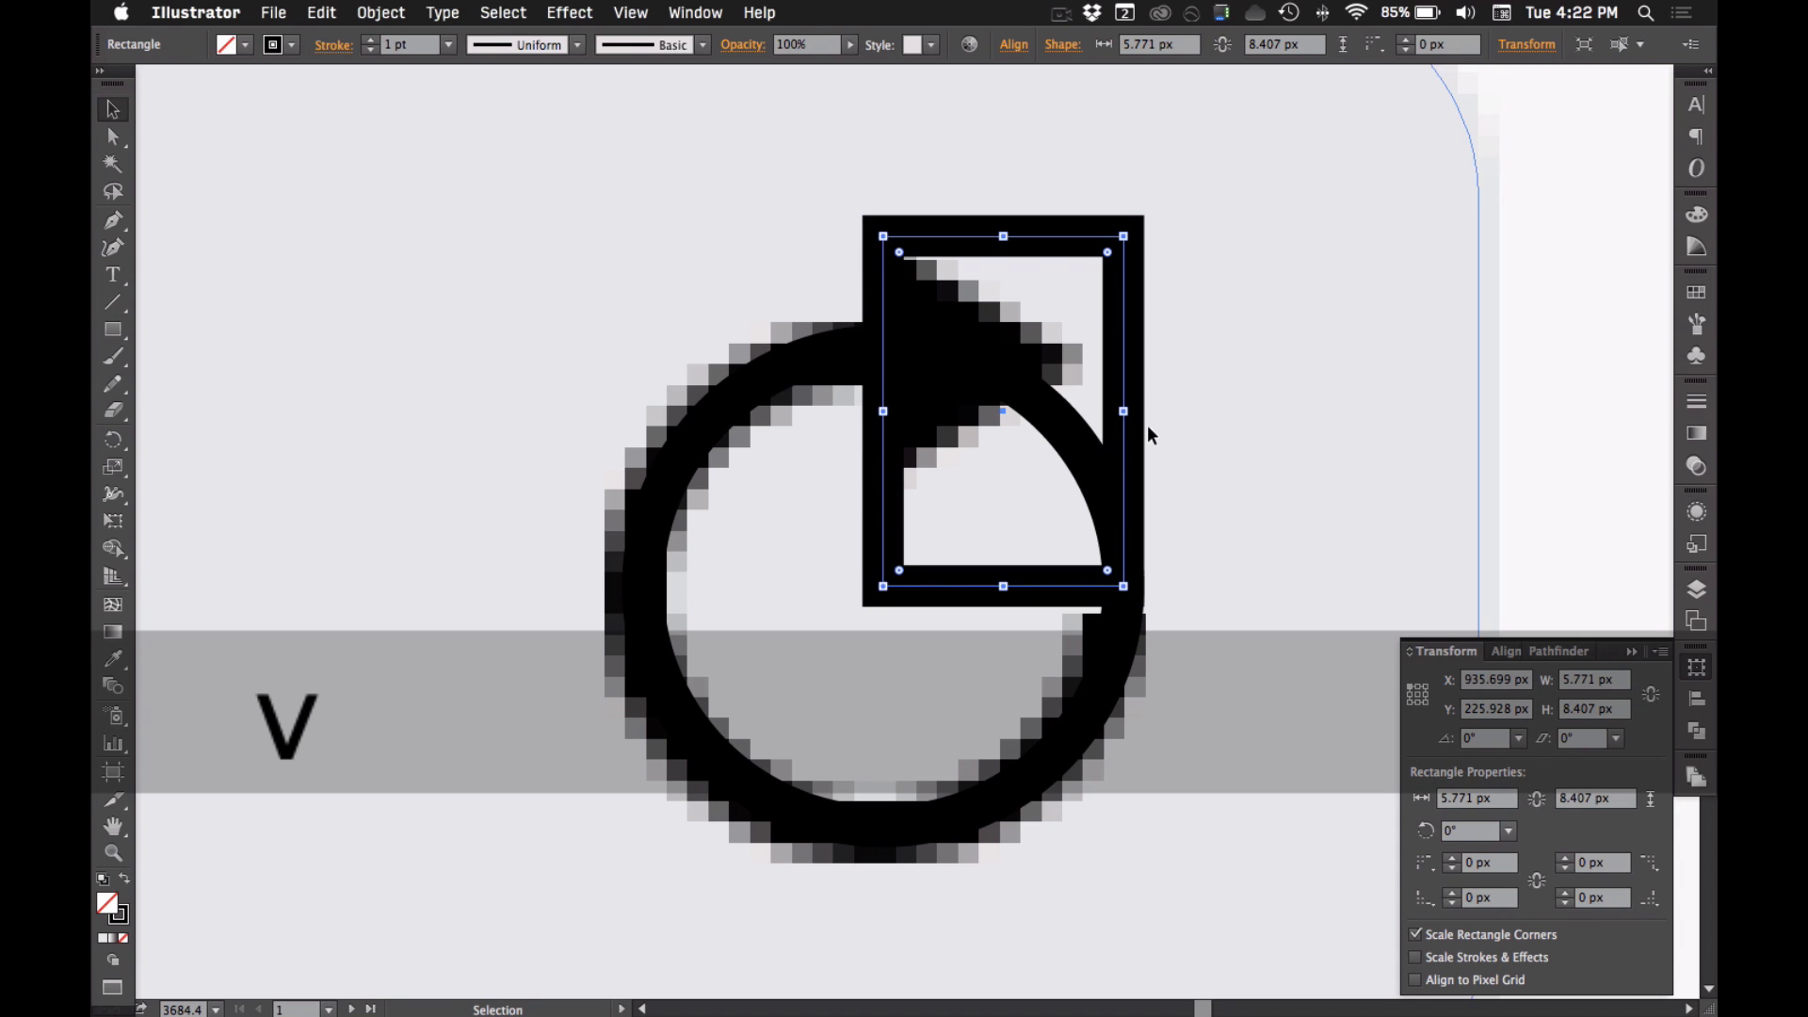
{"action": "left_click", "coordinate": [1103, 441], "text": "shift"}
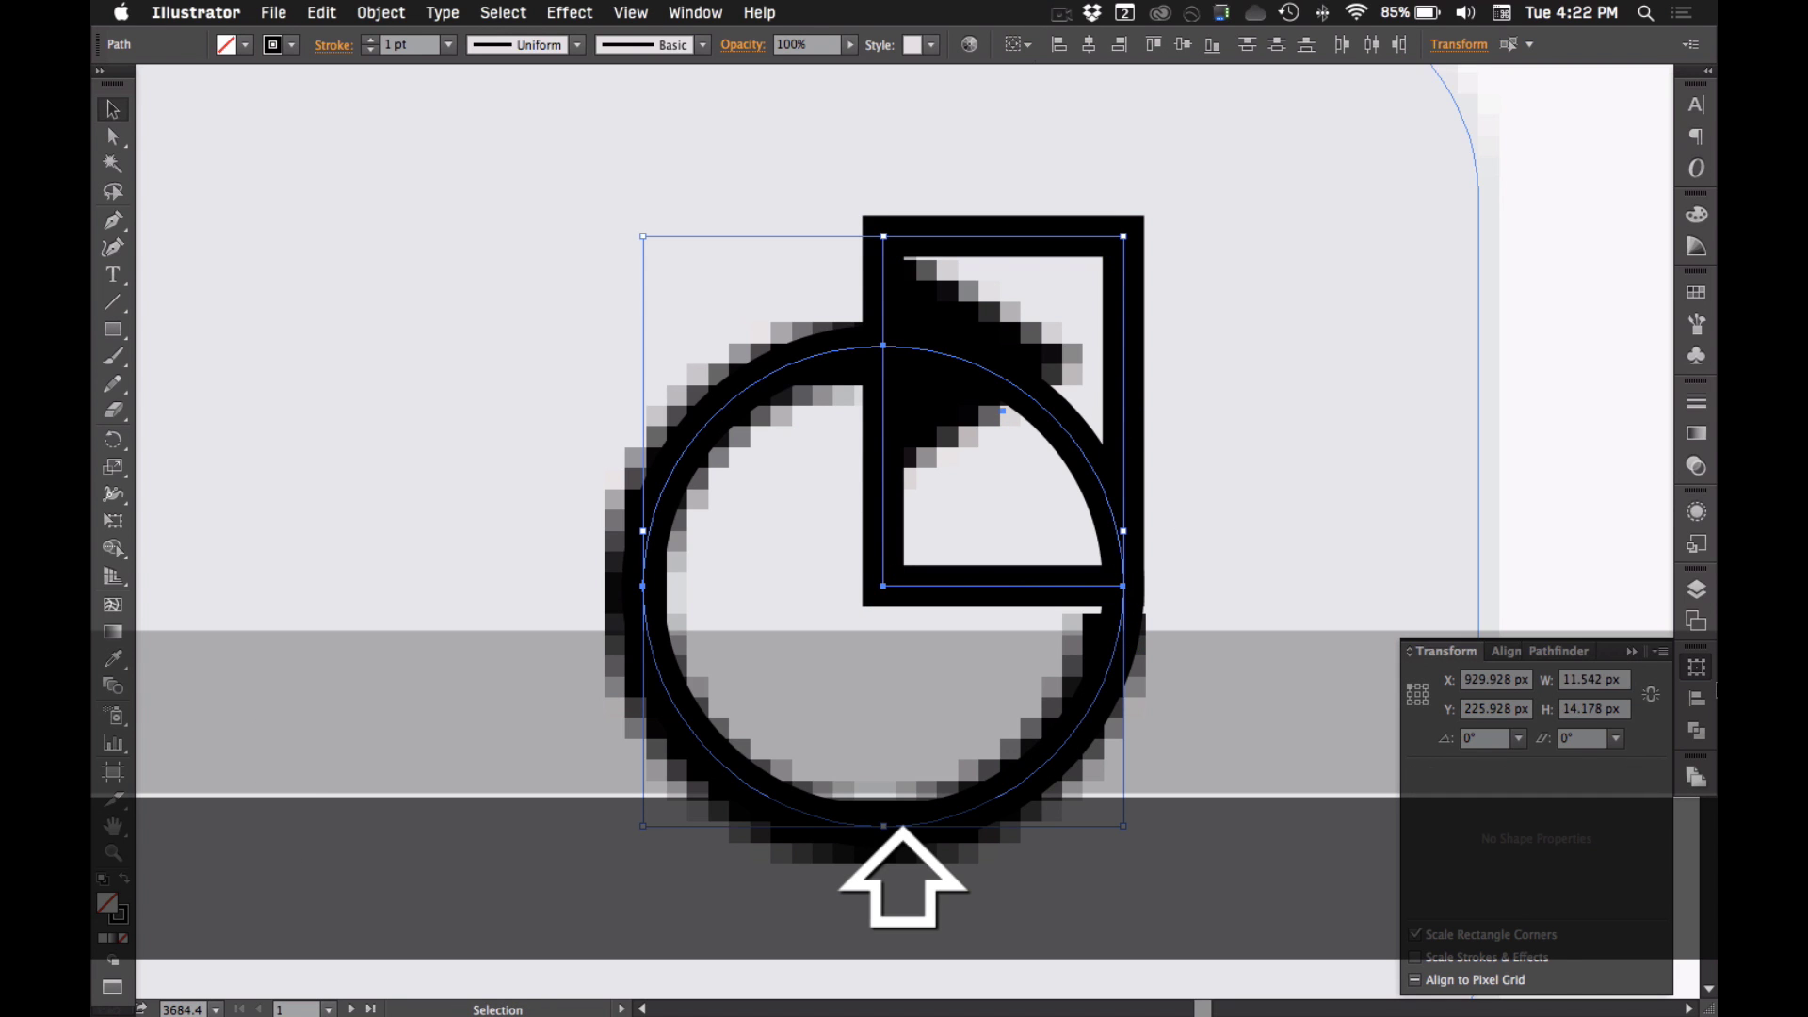
{"action": "left_click", "coordinate": [1694, 731]}
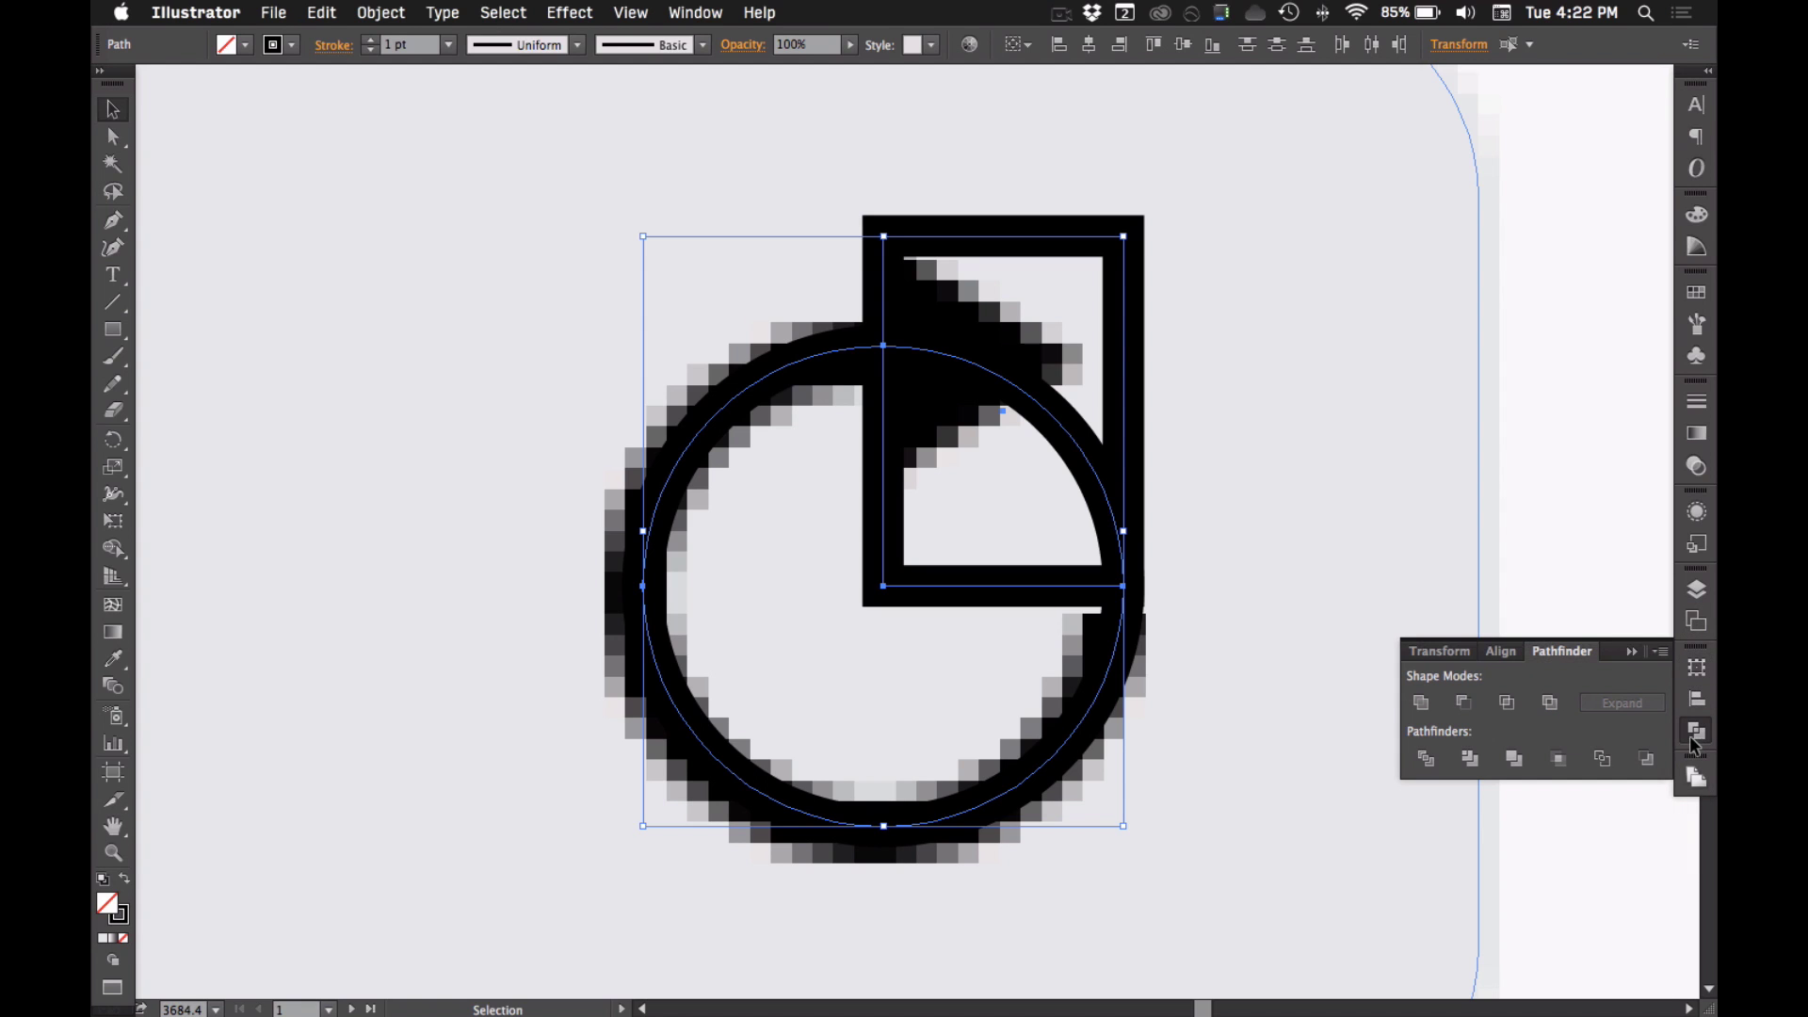
{"action": "left_click", "coordinate": [1457, 704]}
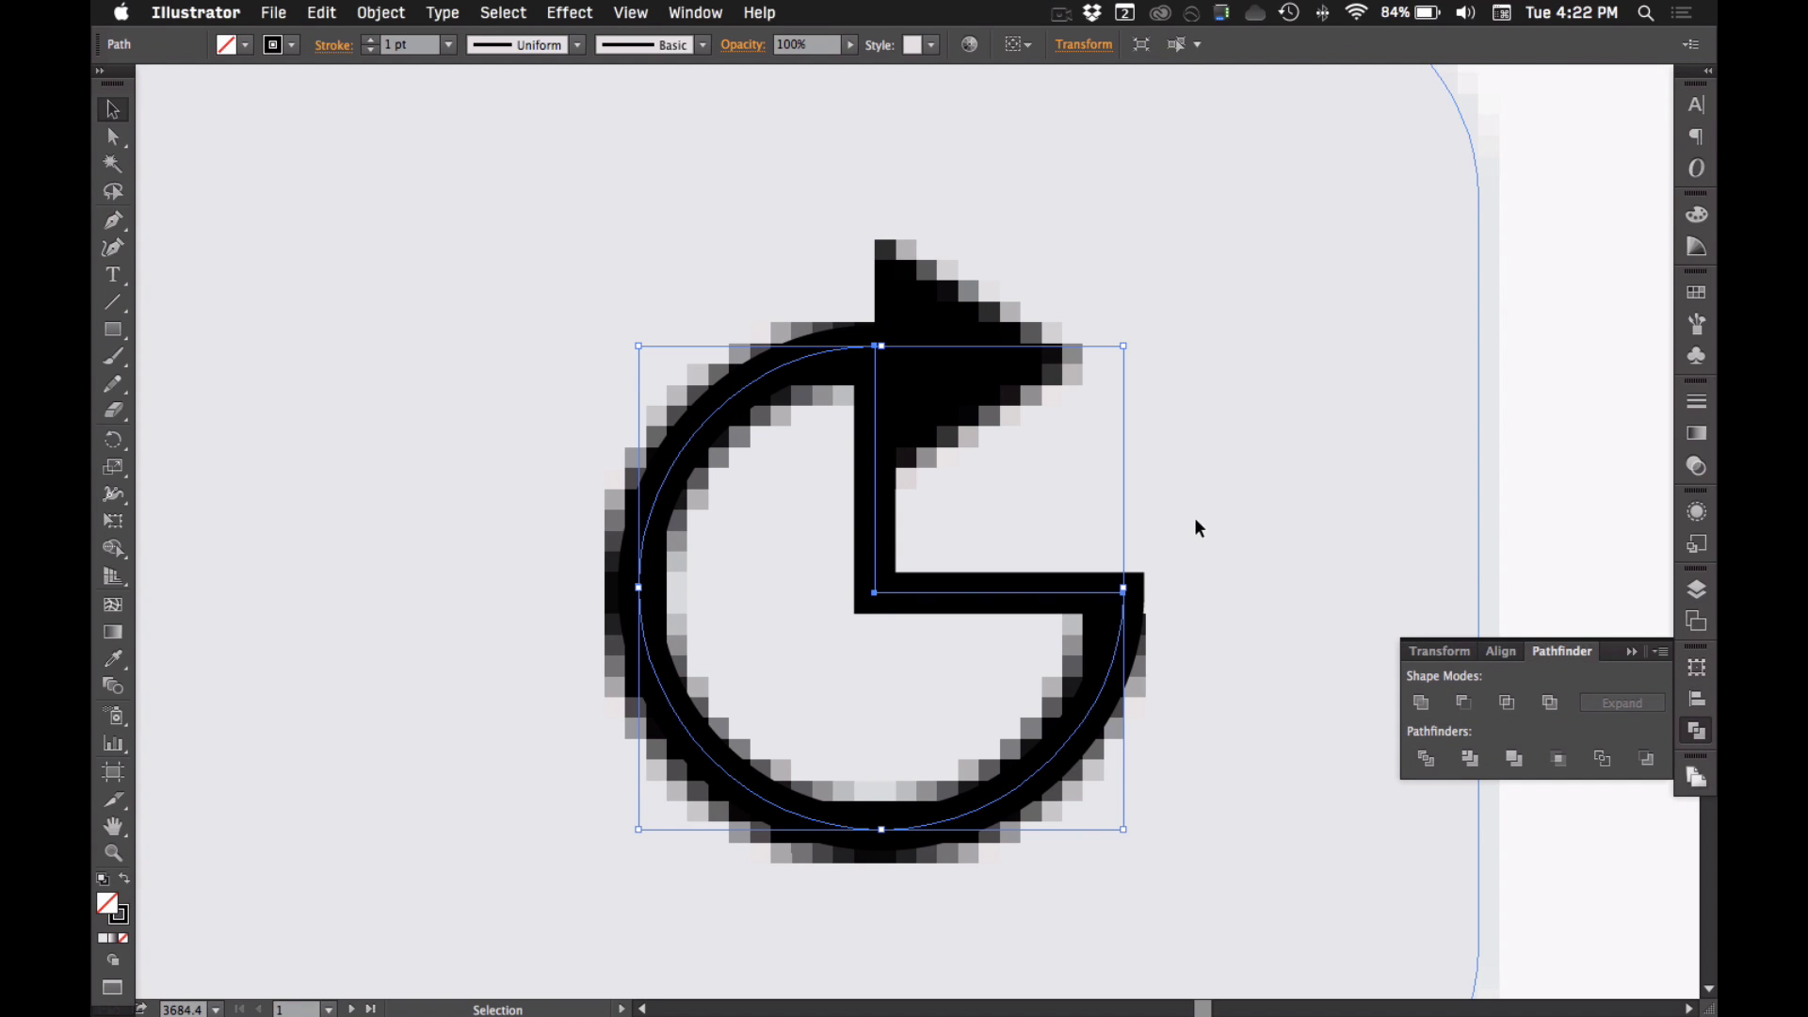
- Delete the cut circle's center anchor point to leave an open three-quarter arc
{"action": "left_click", "coordinate": [853, 606]}
{"action": "key", "text": "a"}
{"action": "left_click", "coordinate": [875, 594]}
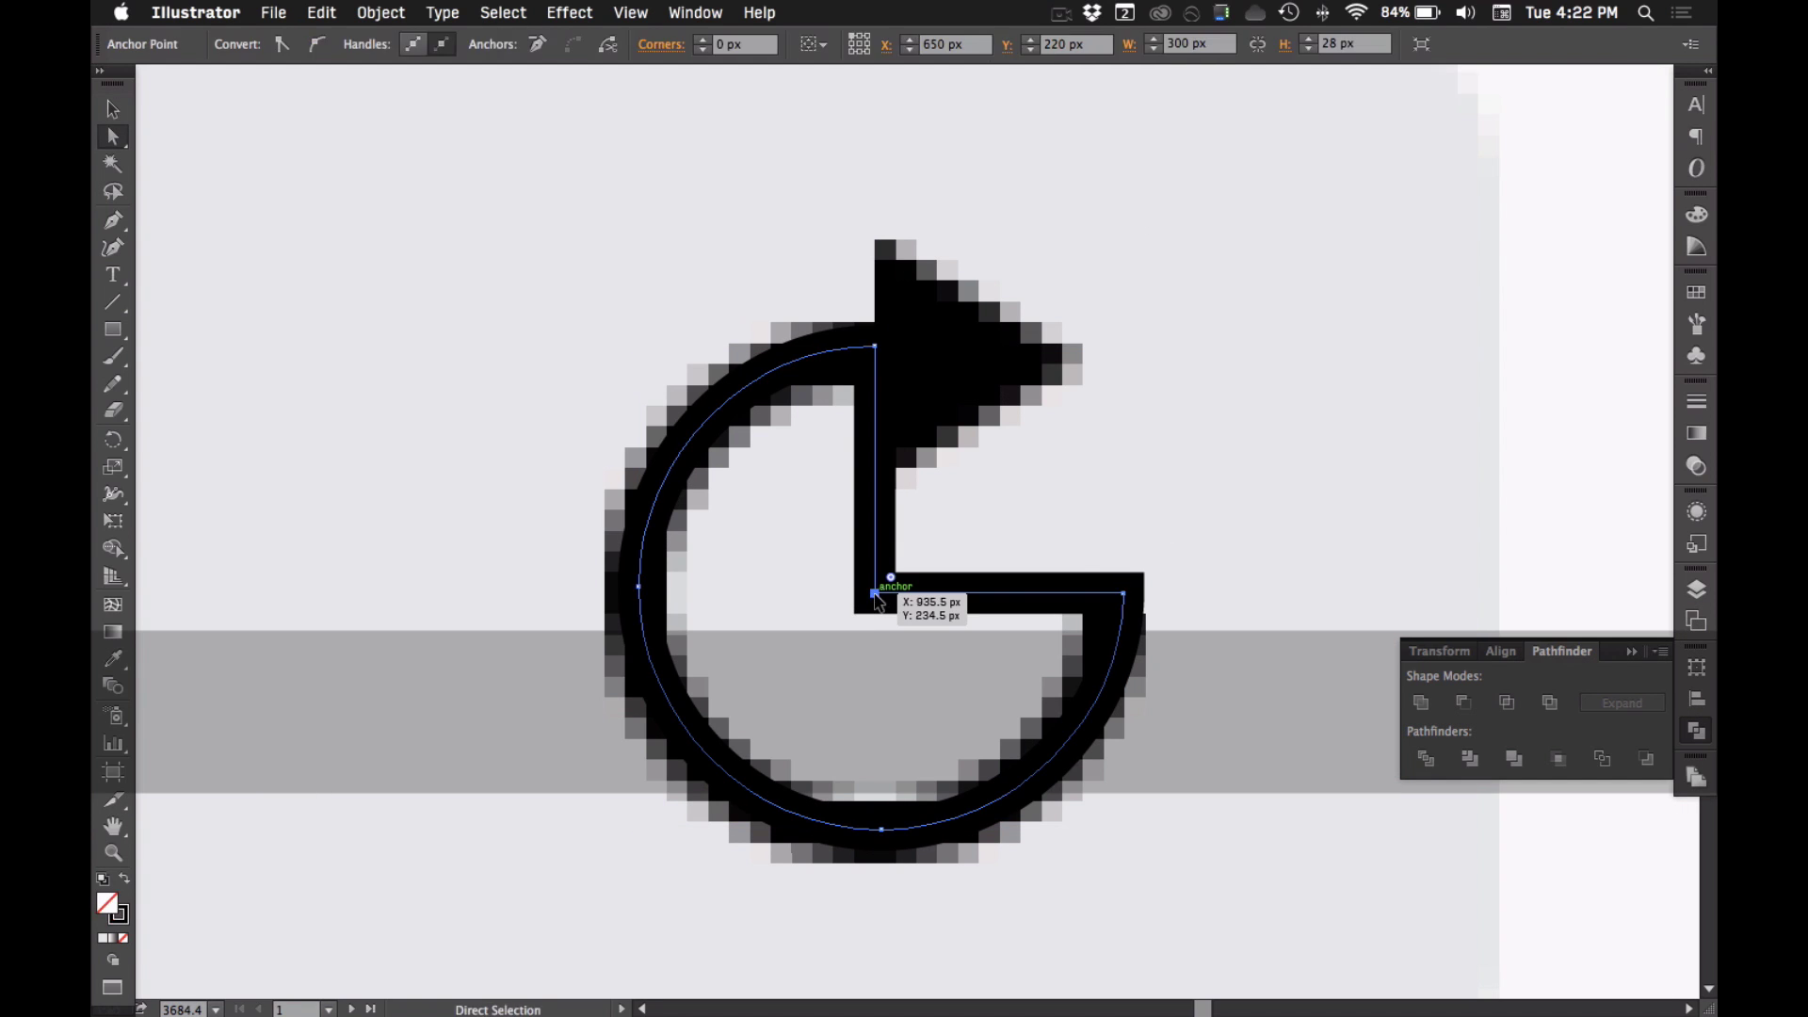
{"action": "key", "text": "Delete"}
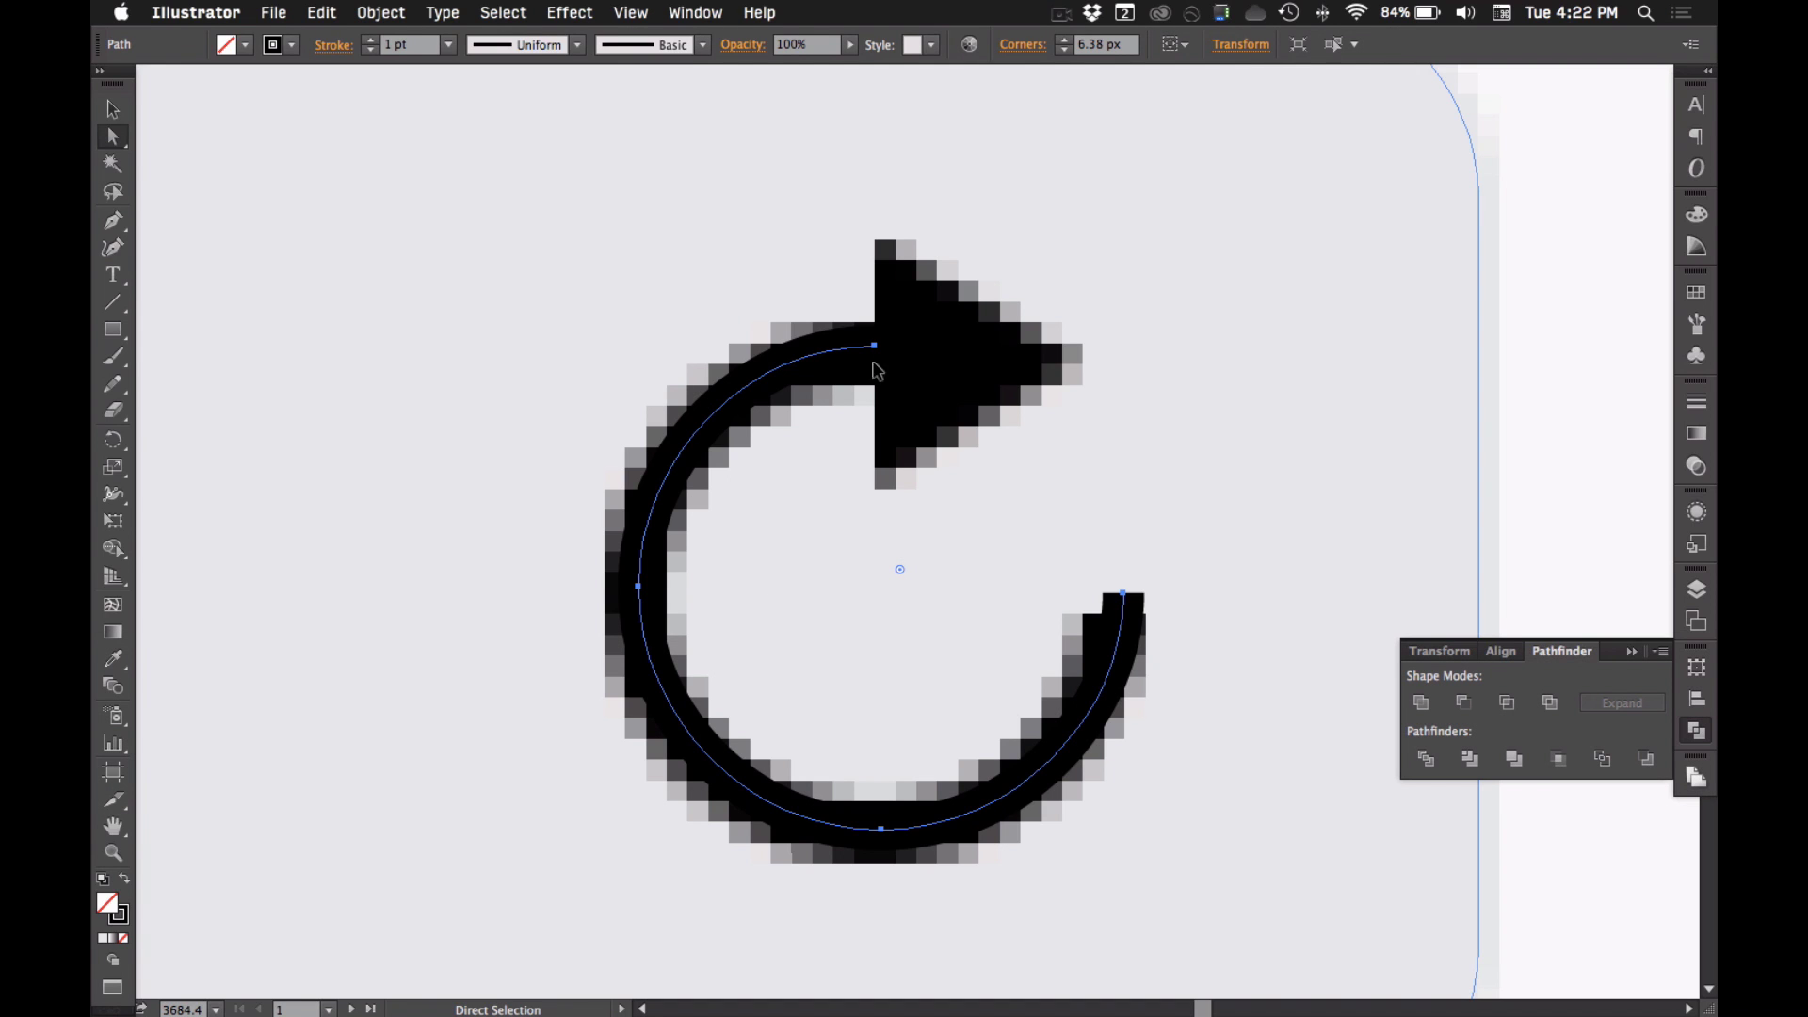
- Draw a 5 by 5 px square over the reload icon's arrowhead, aligned to the pixel grid
{"action": "key", "text": "m"}
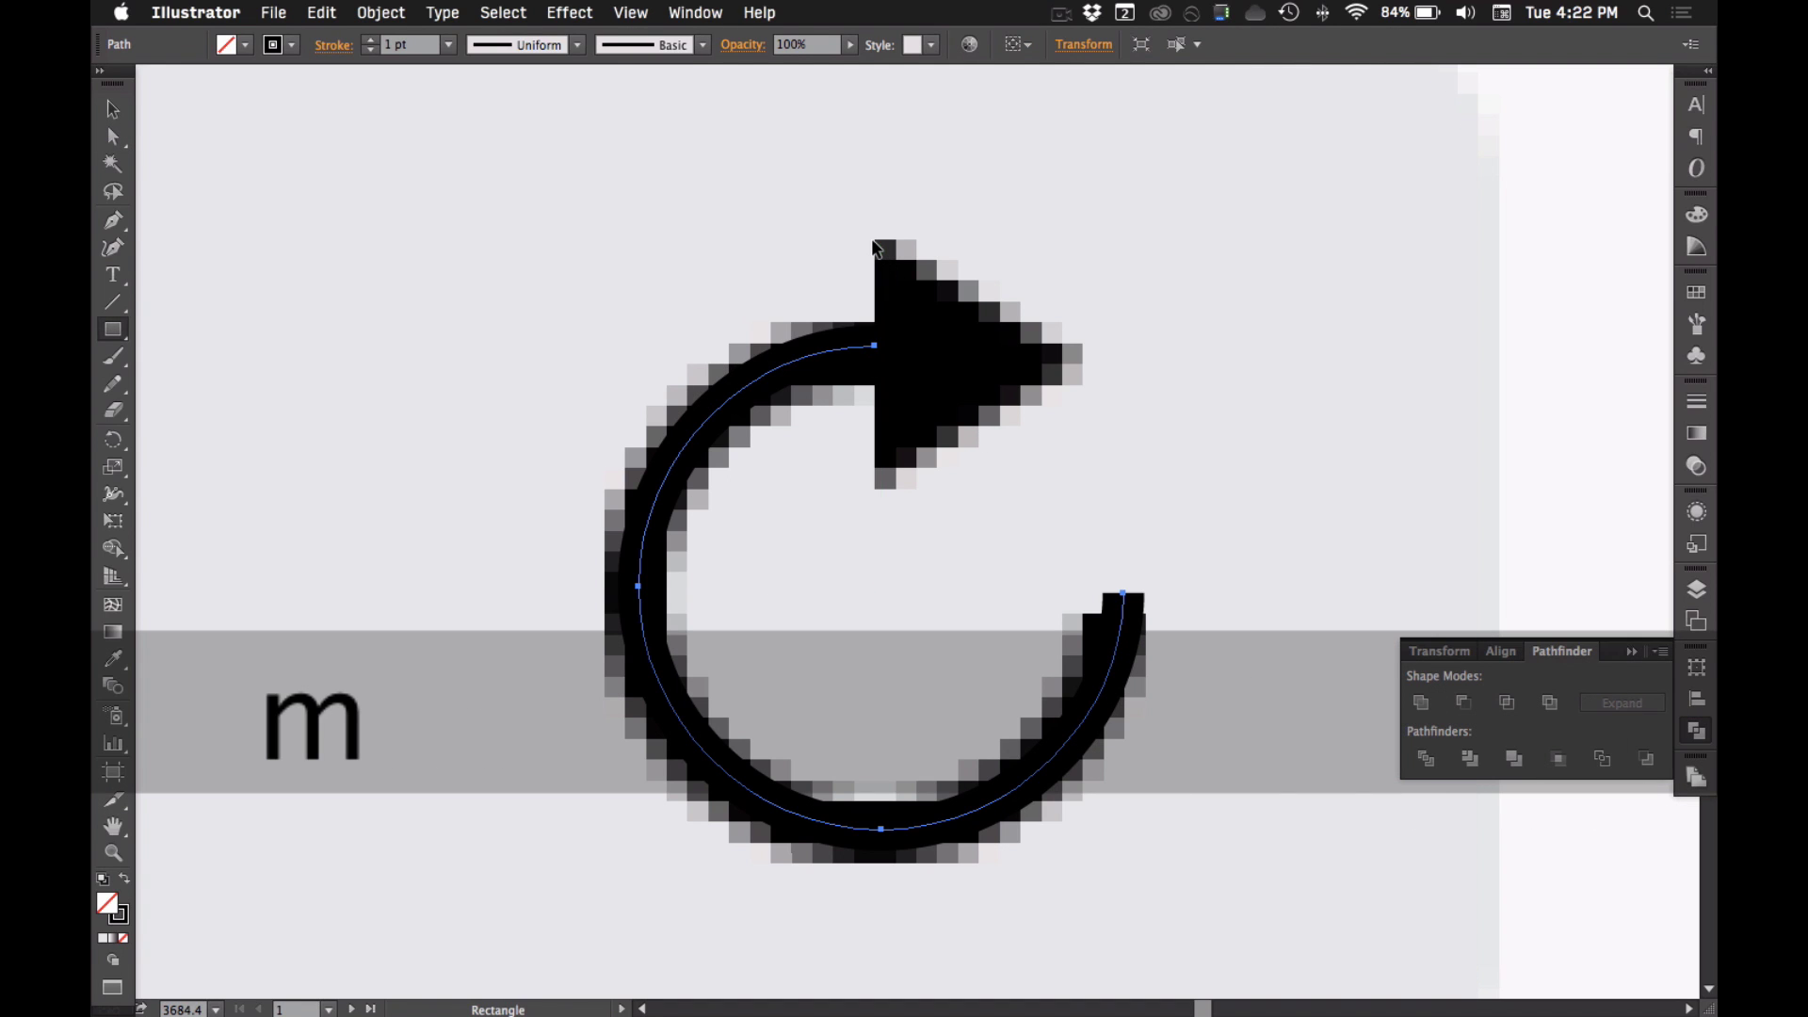
{"action": "left_click_drag", "start_coordinate": [875, 240], "coordinate": [1082, 470]}
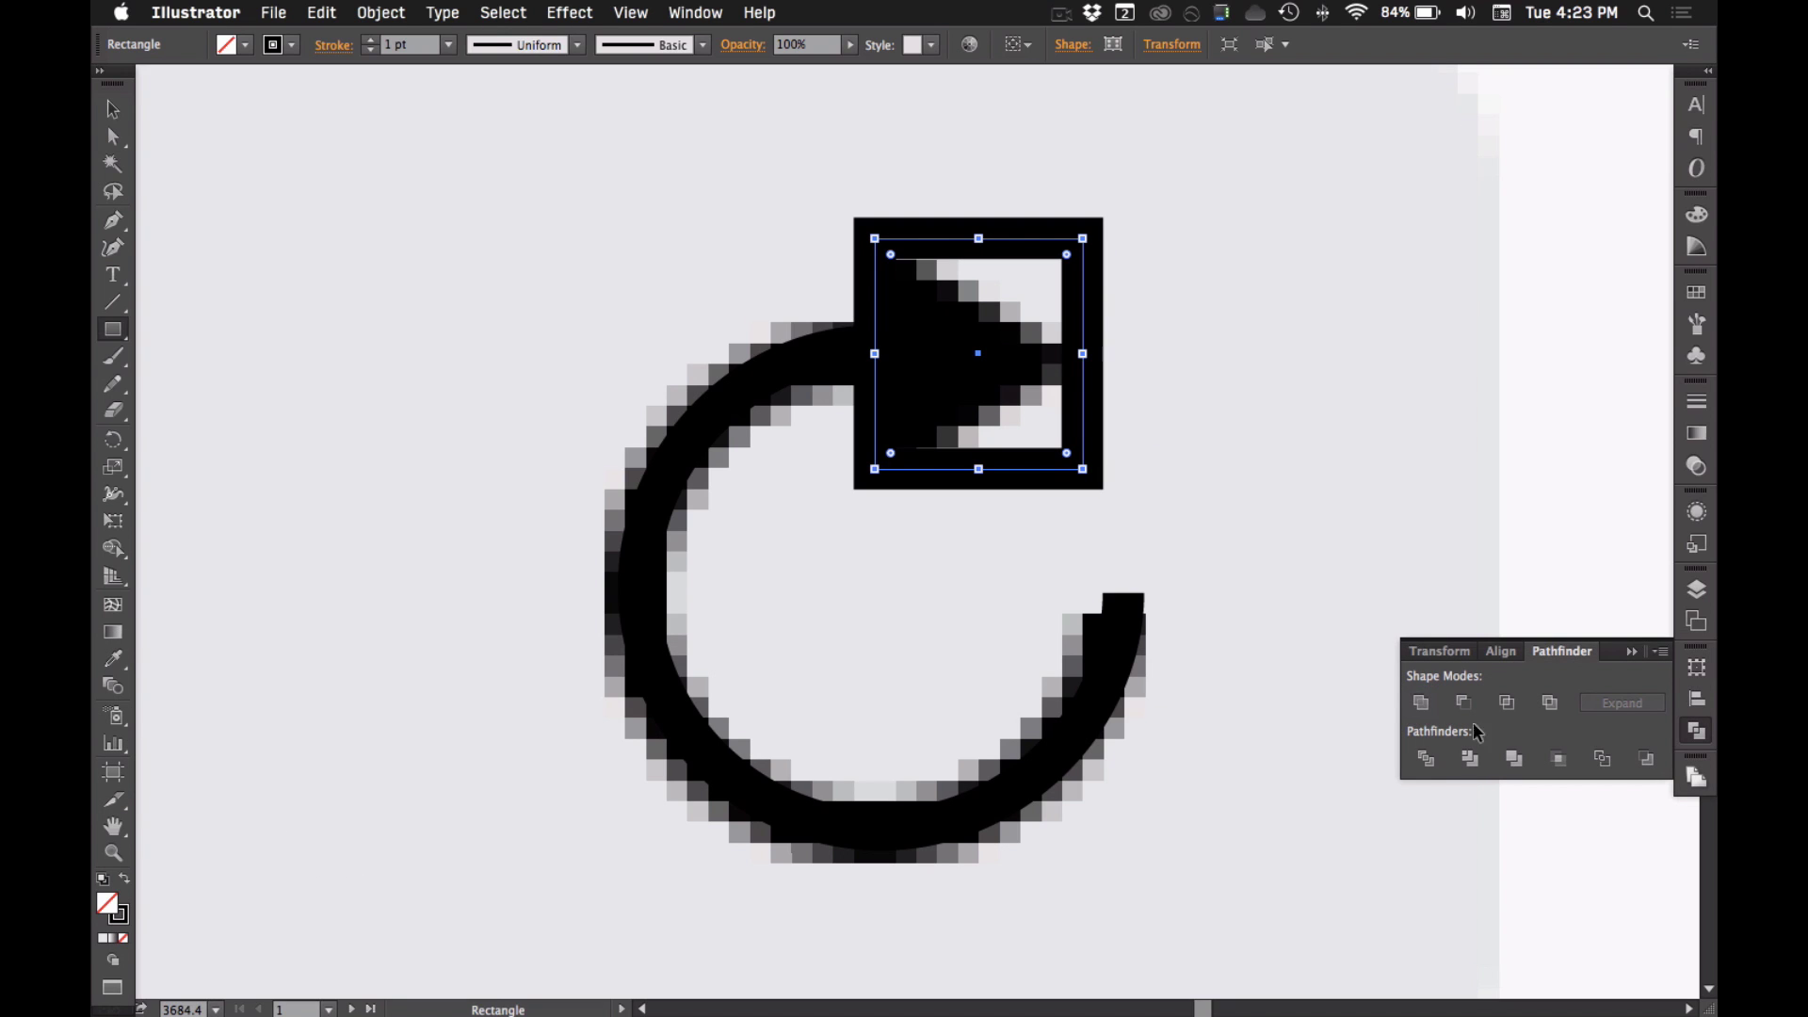
{"action": "left_click", "coordinate": [1707, 669]}
{"action": "left_click", "coordinate": [1414, 980]}
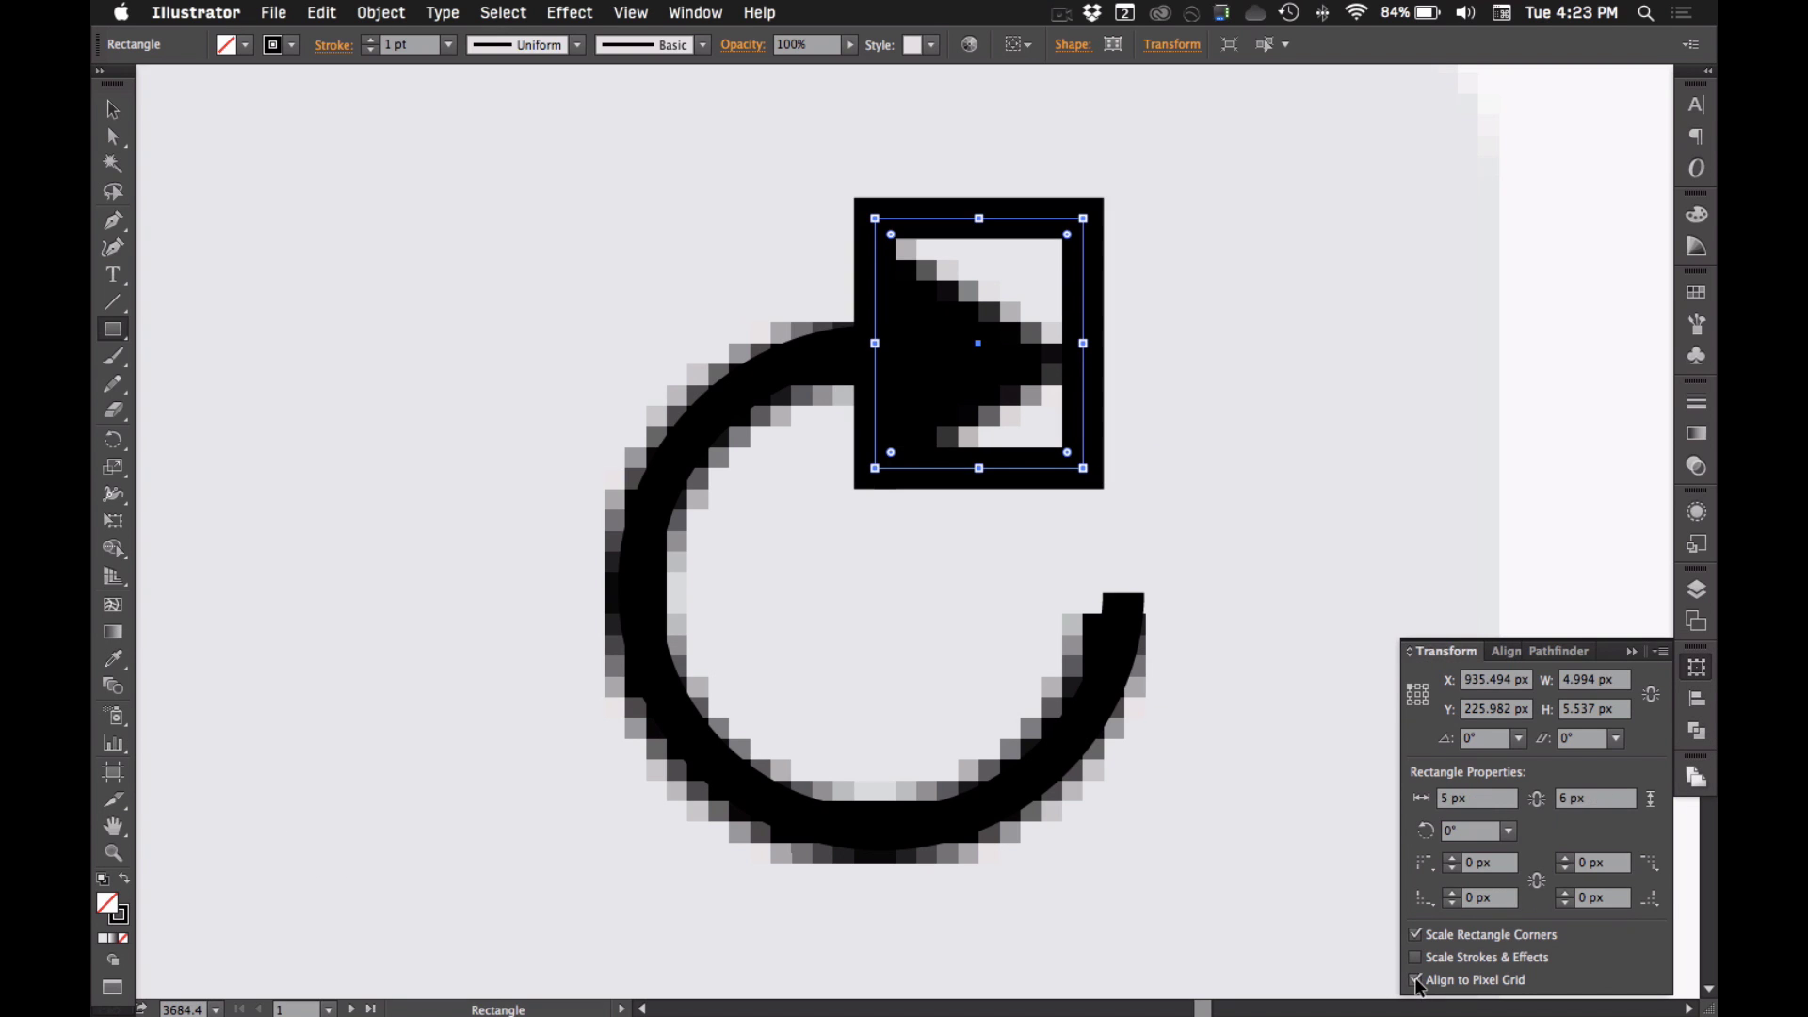
{"action": "key", "text": "v"}
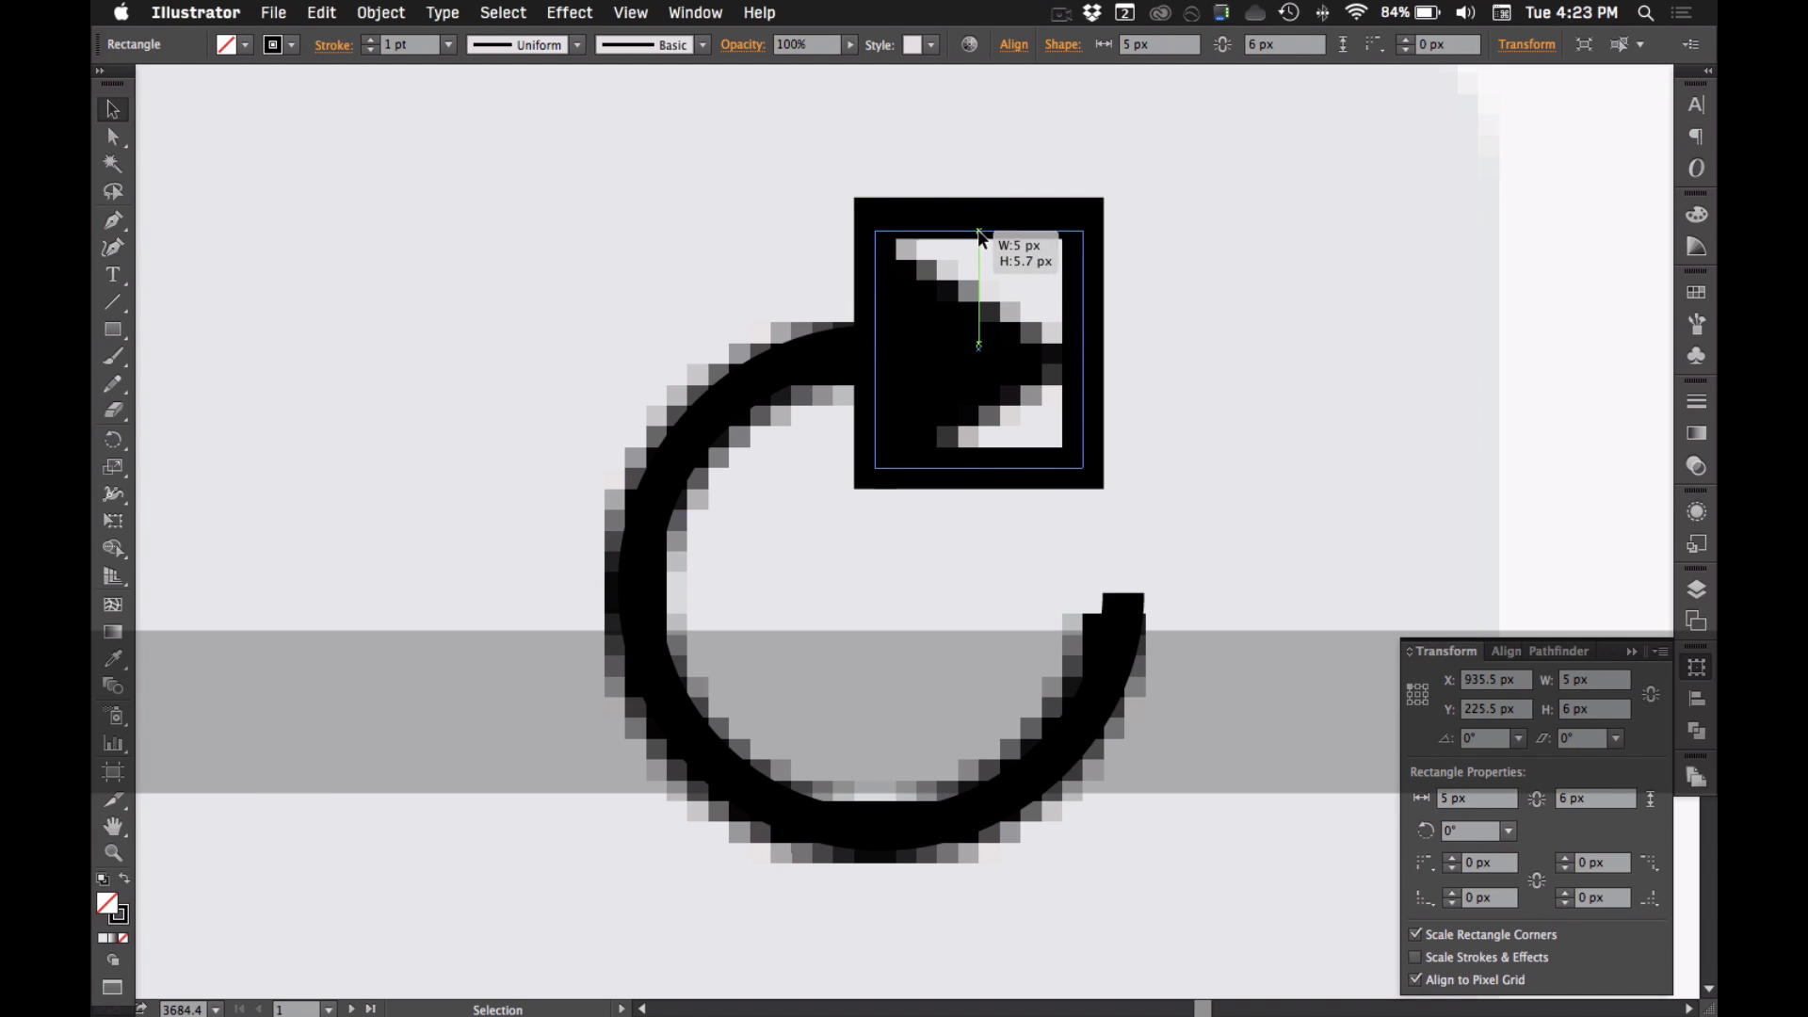
{"action": "left_click_drag", "start_coordinate": [980, 220], "coordinate": [979, 243]}
- Add an anchor point at the midpoint of the square's right edge
{"action": "key", "text": "a"}
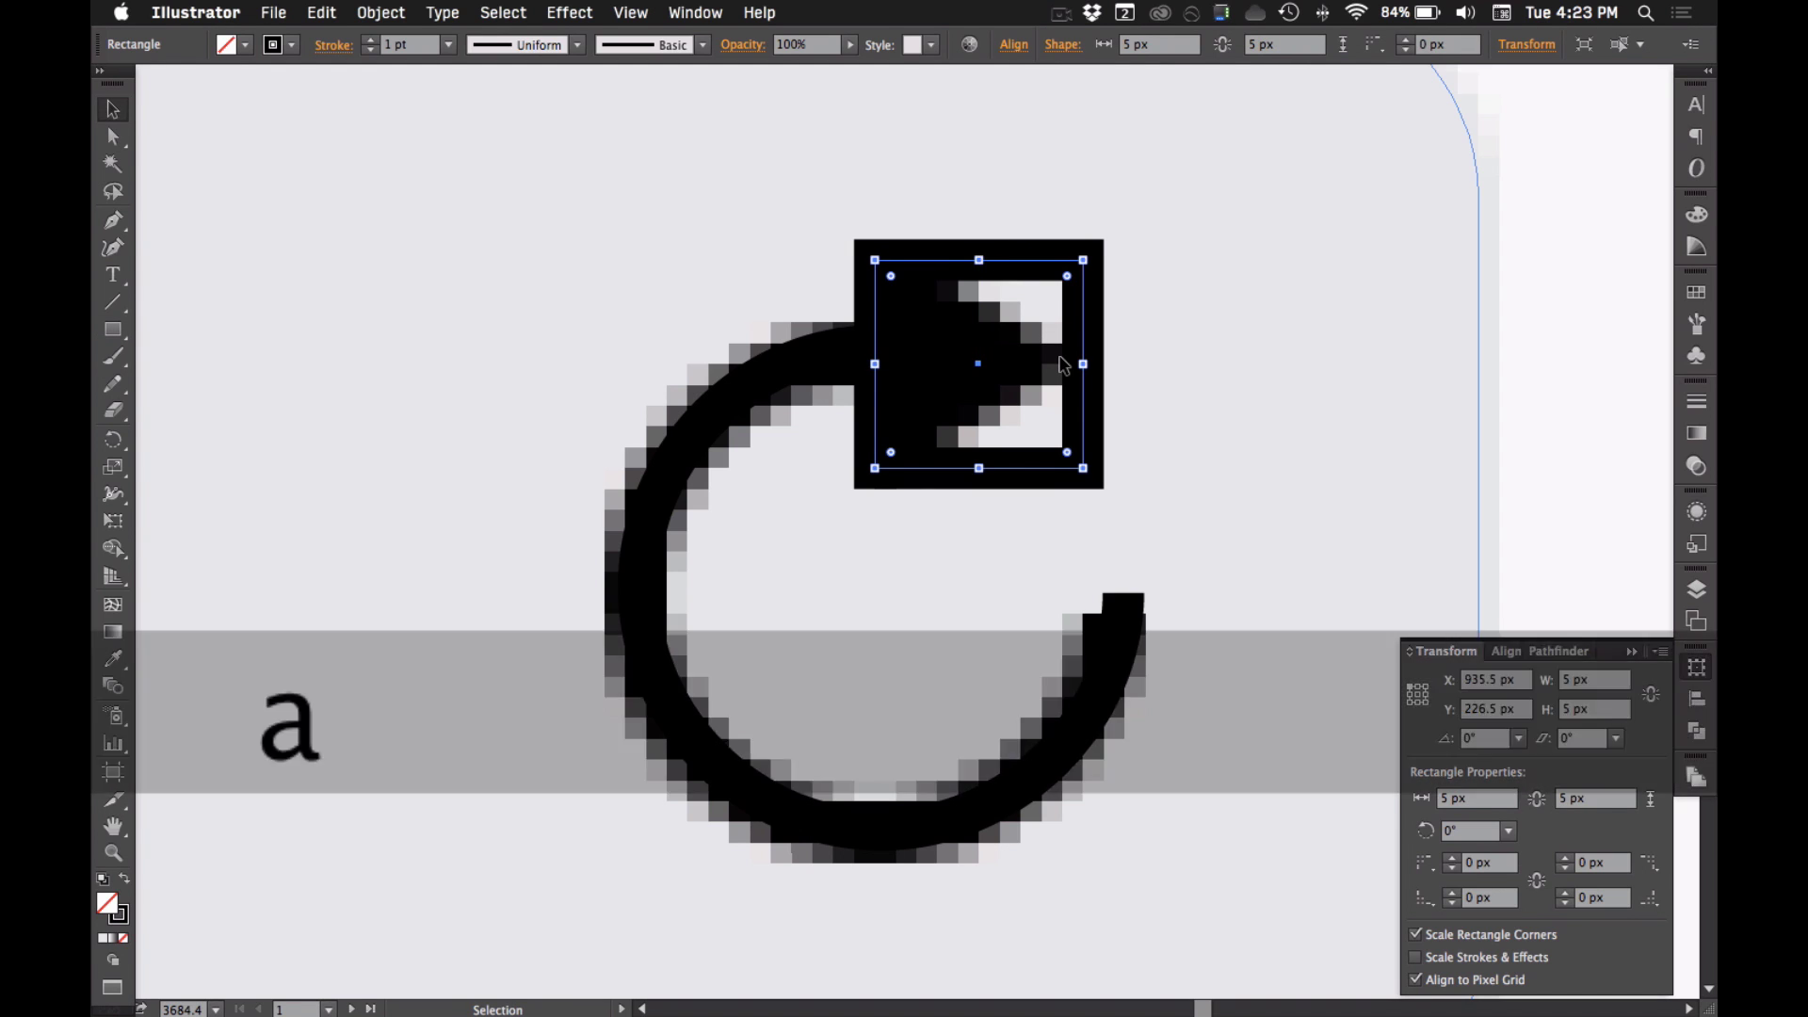
{"action": "key", "text": "p"}
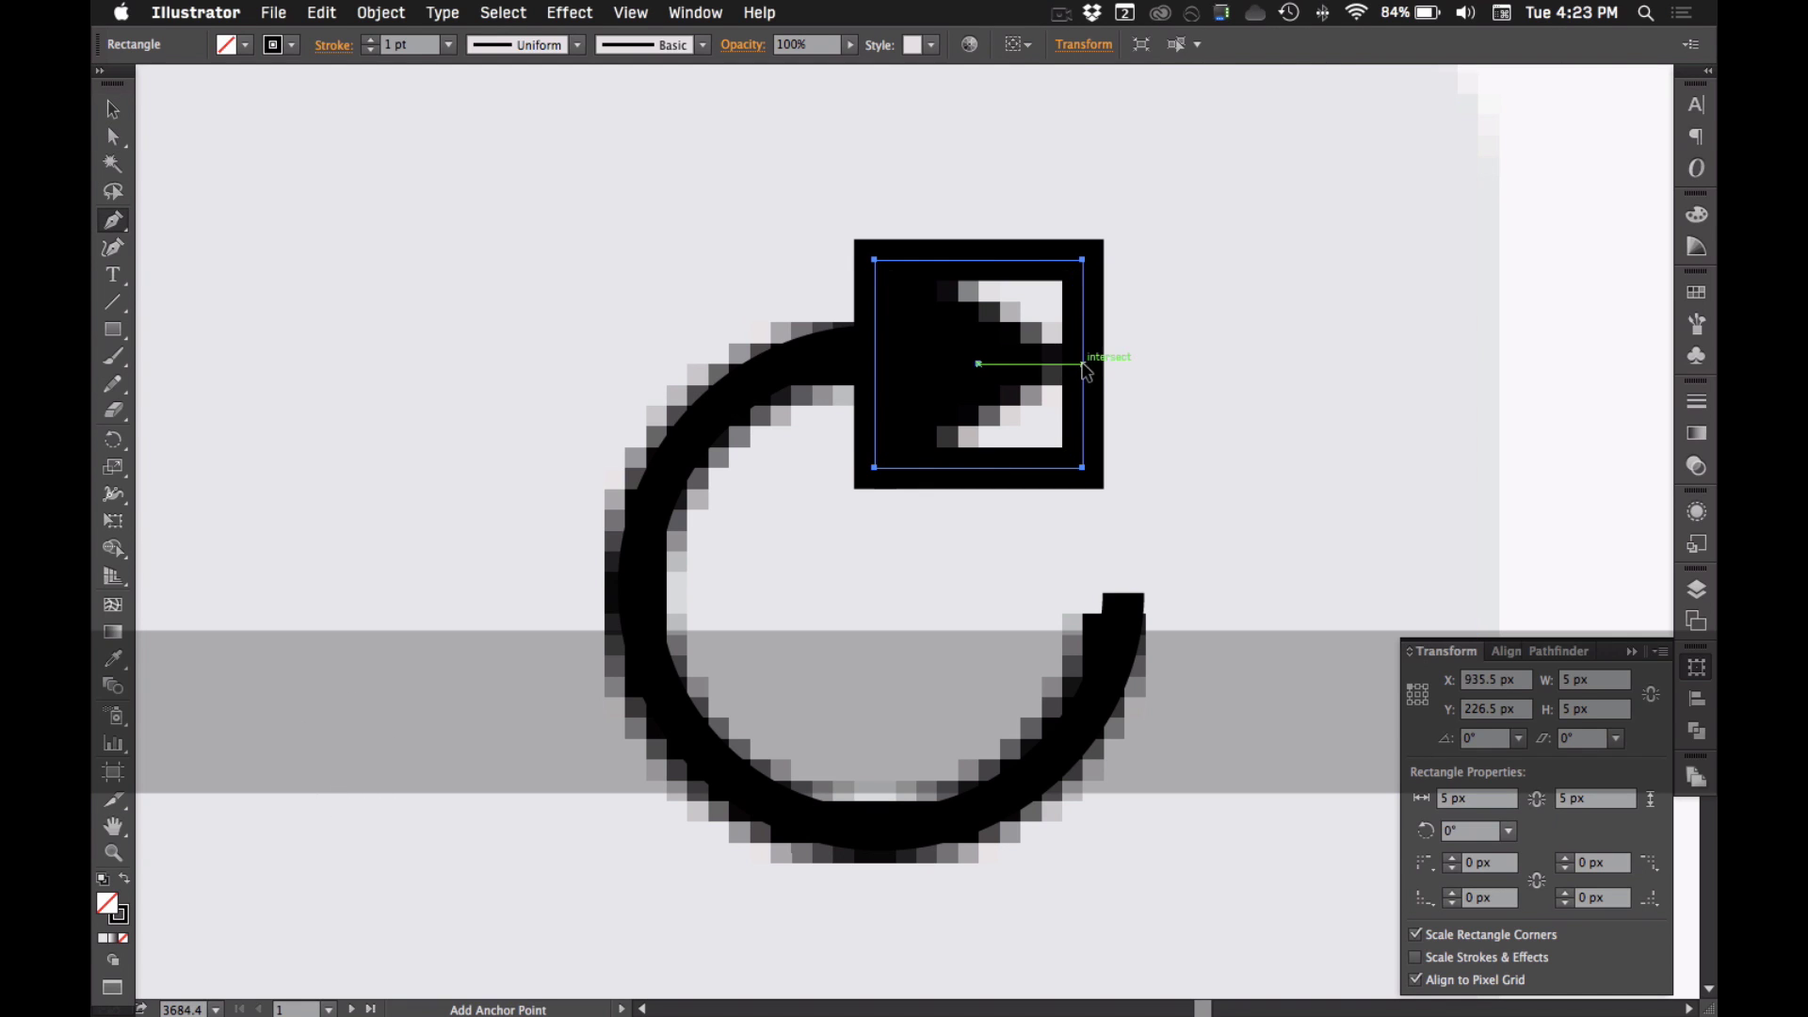
{"action": "left_click", "coordinate": [1082, 363]}
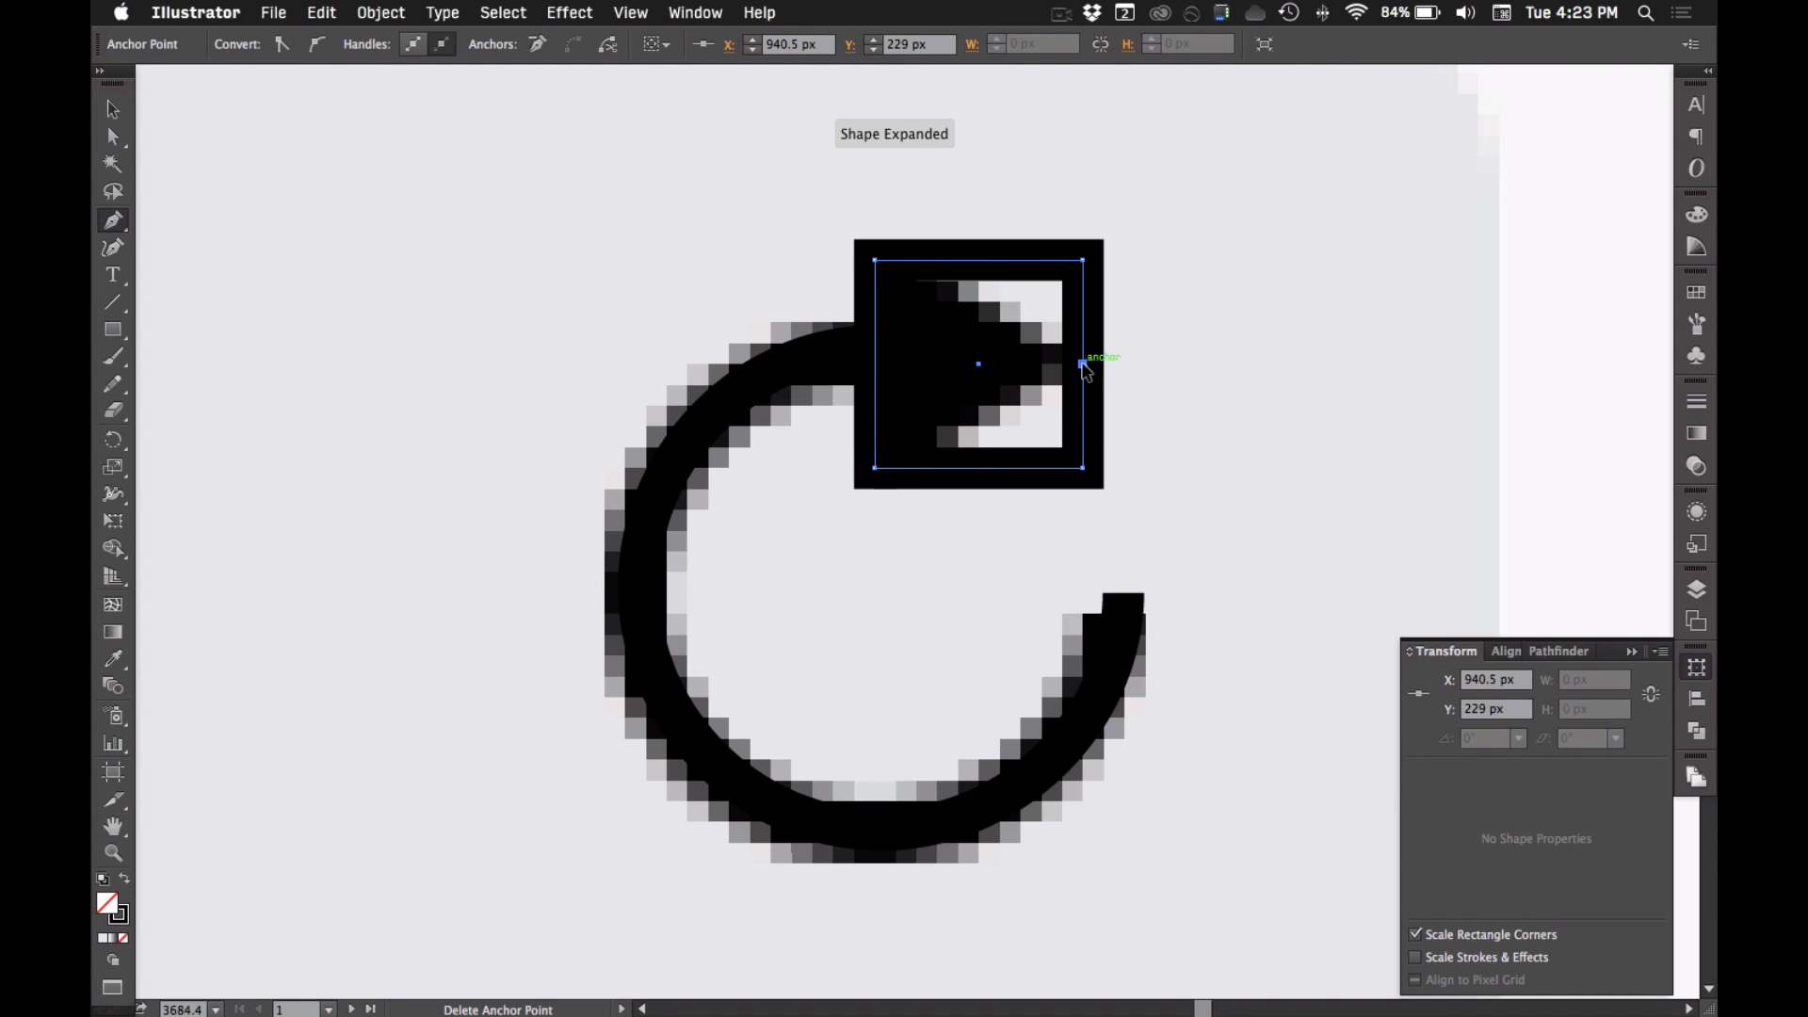
- Try deleting the square's two right corner points outright, and undo it
{"action": "key", "text": "a"}
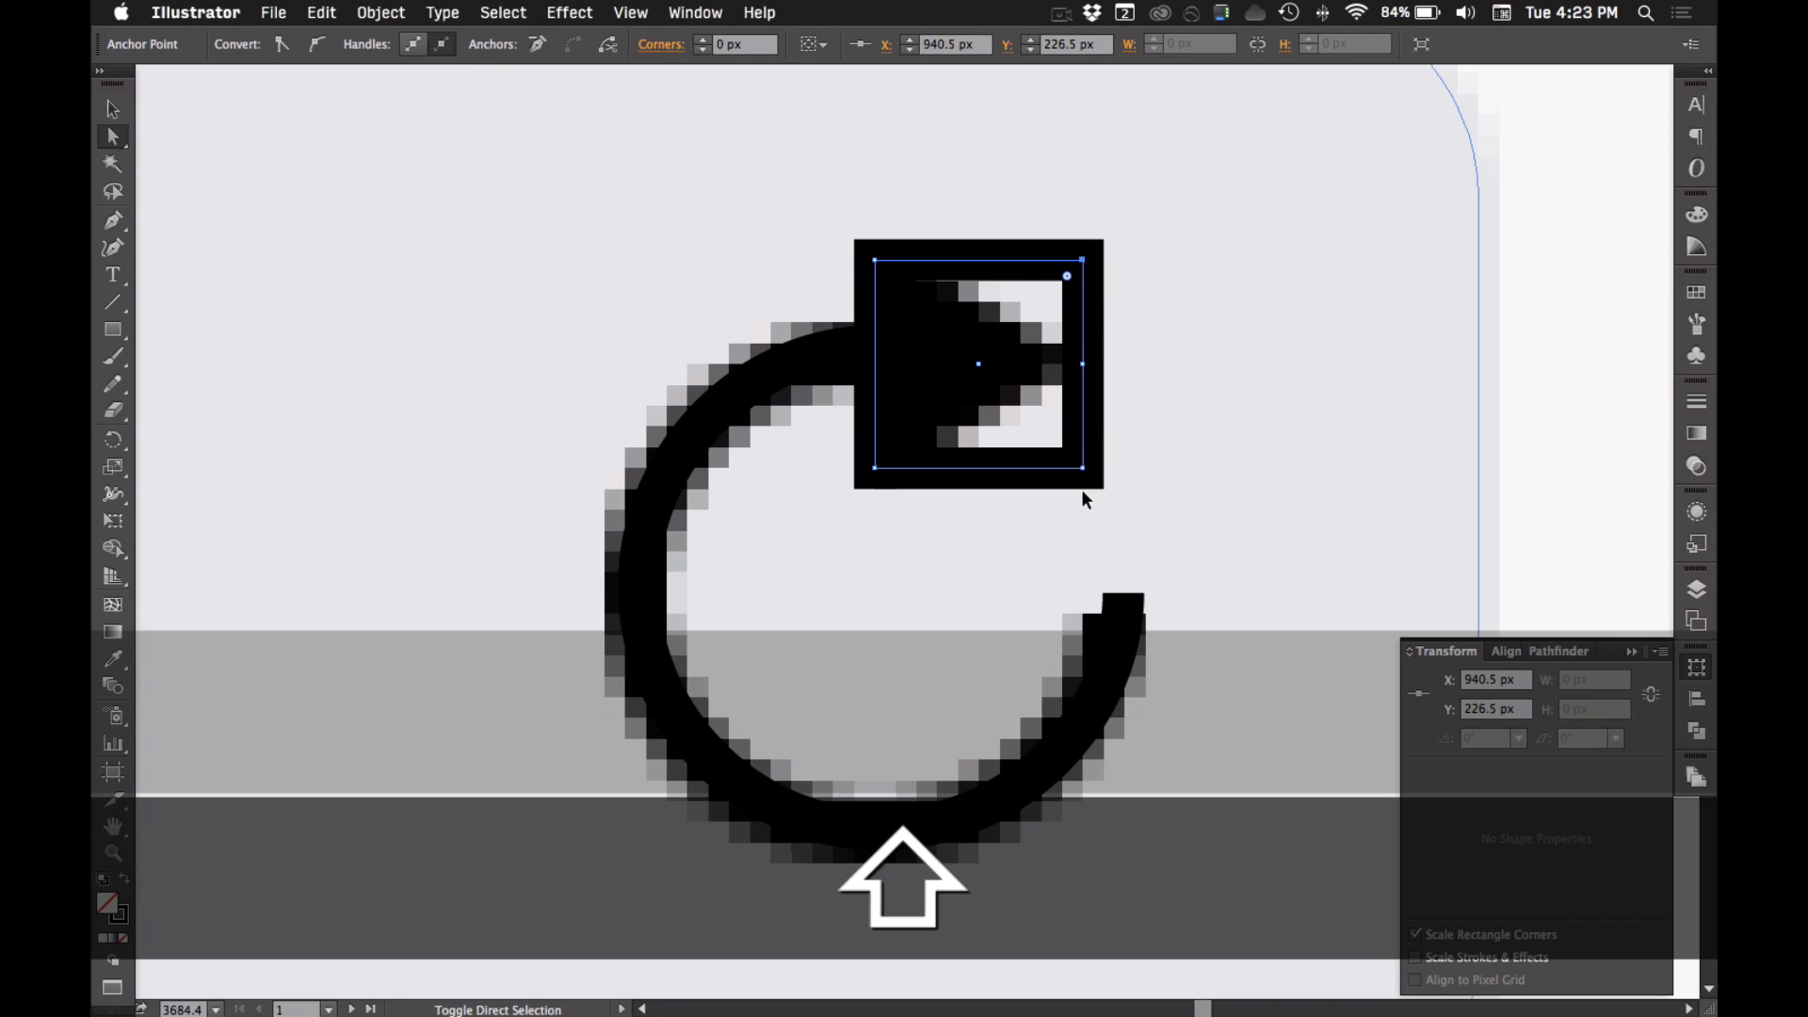
{"action": "key", "text": "super"}
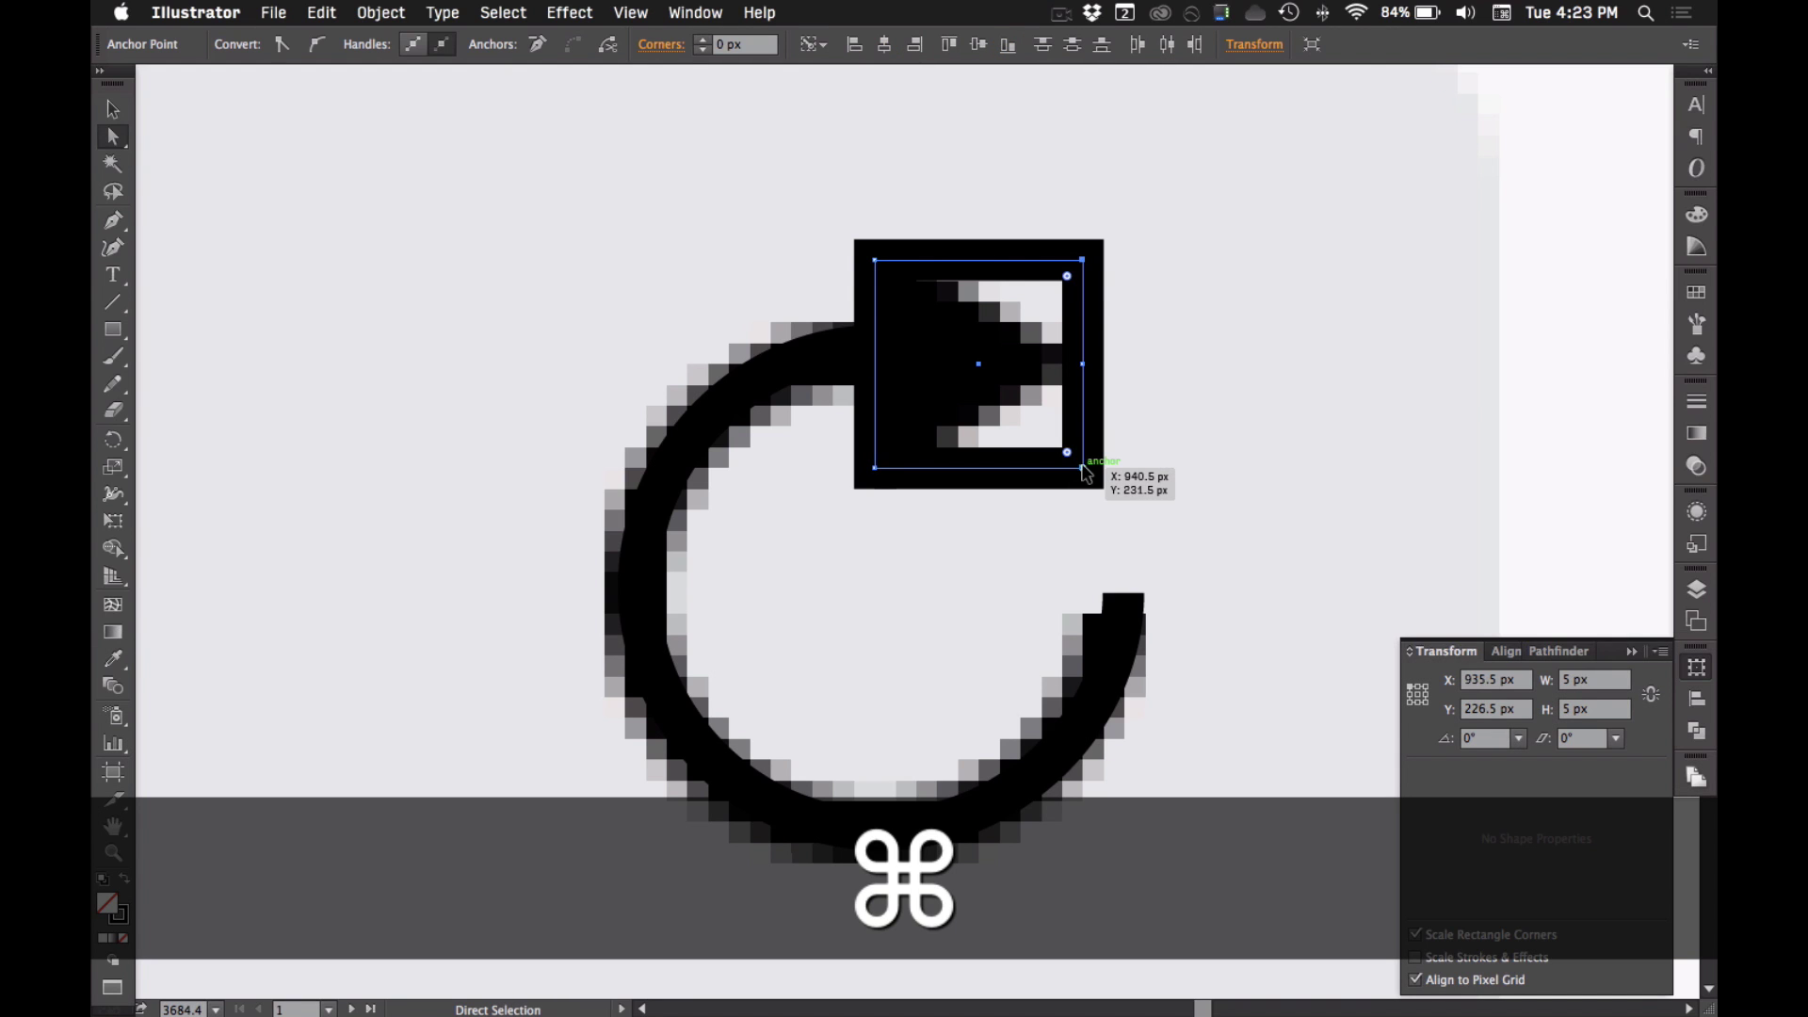
{"action": "key", "text": "Delete"}
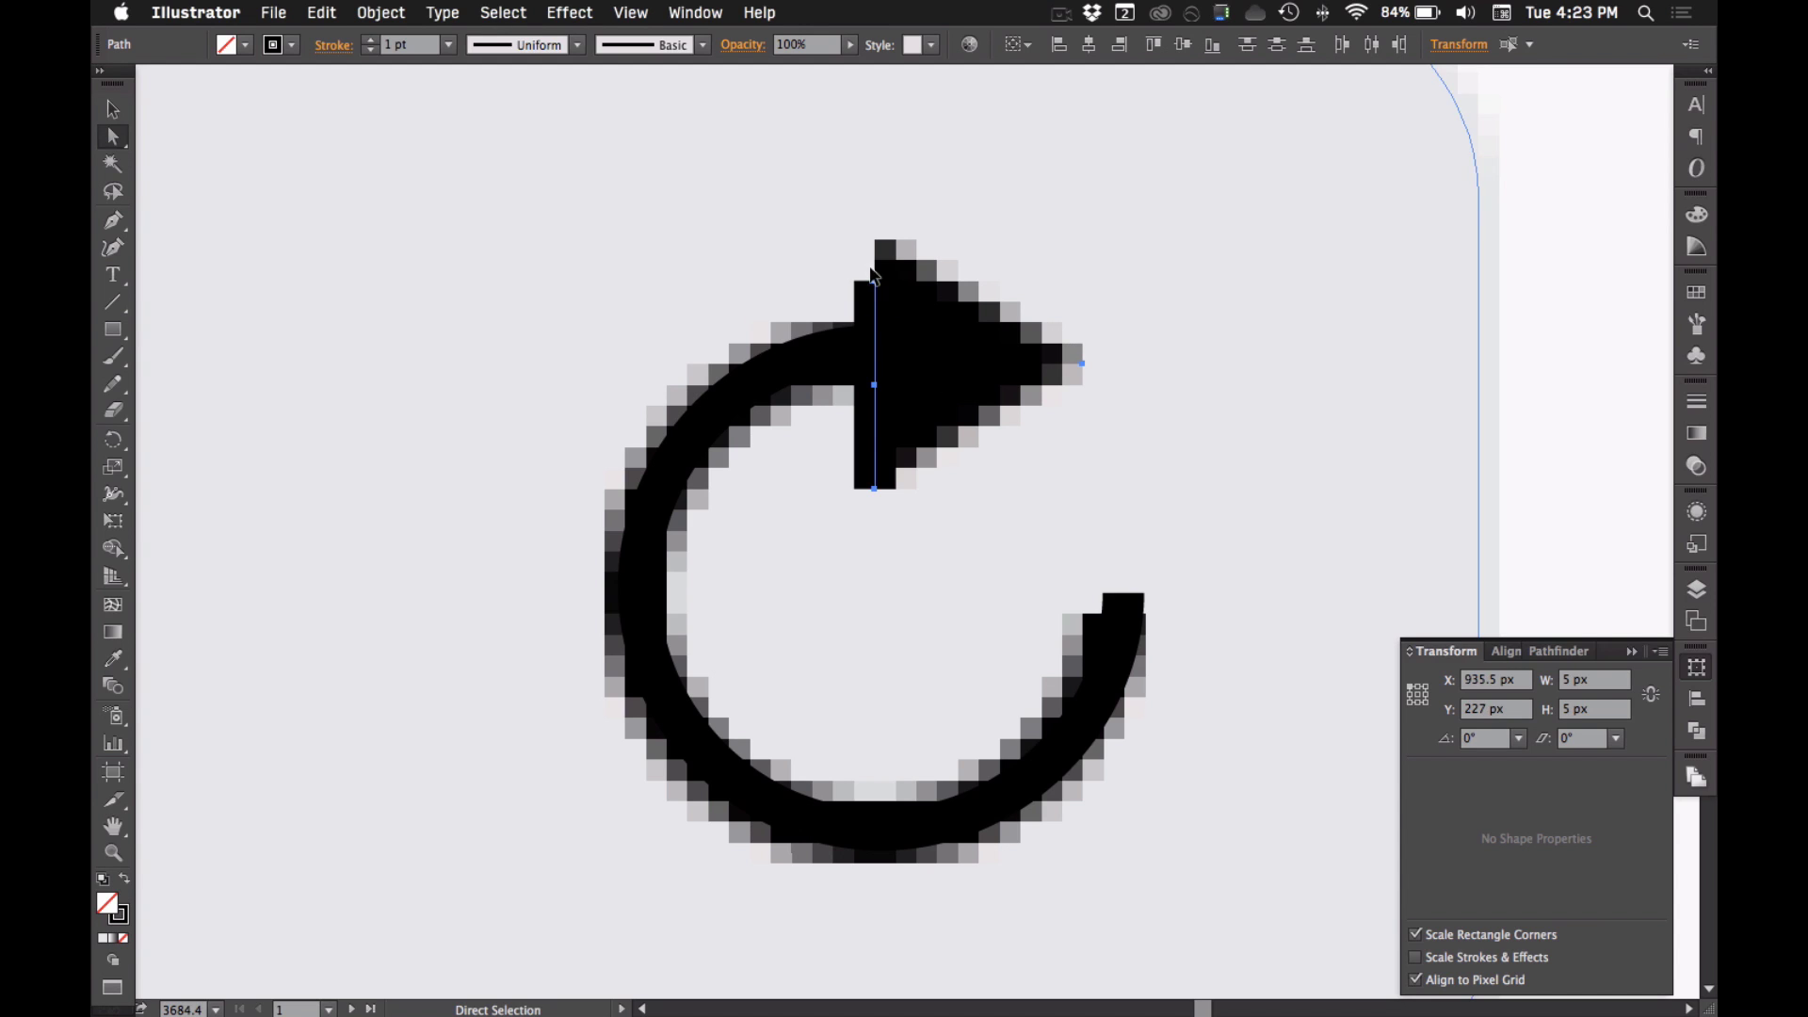
{"action": "key", "text": "super+z"}
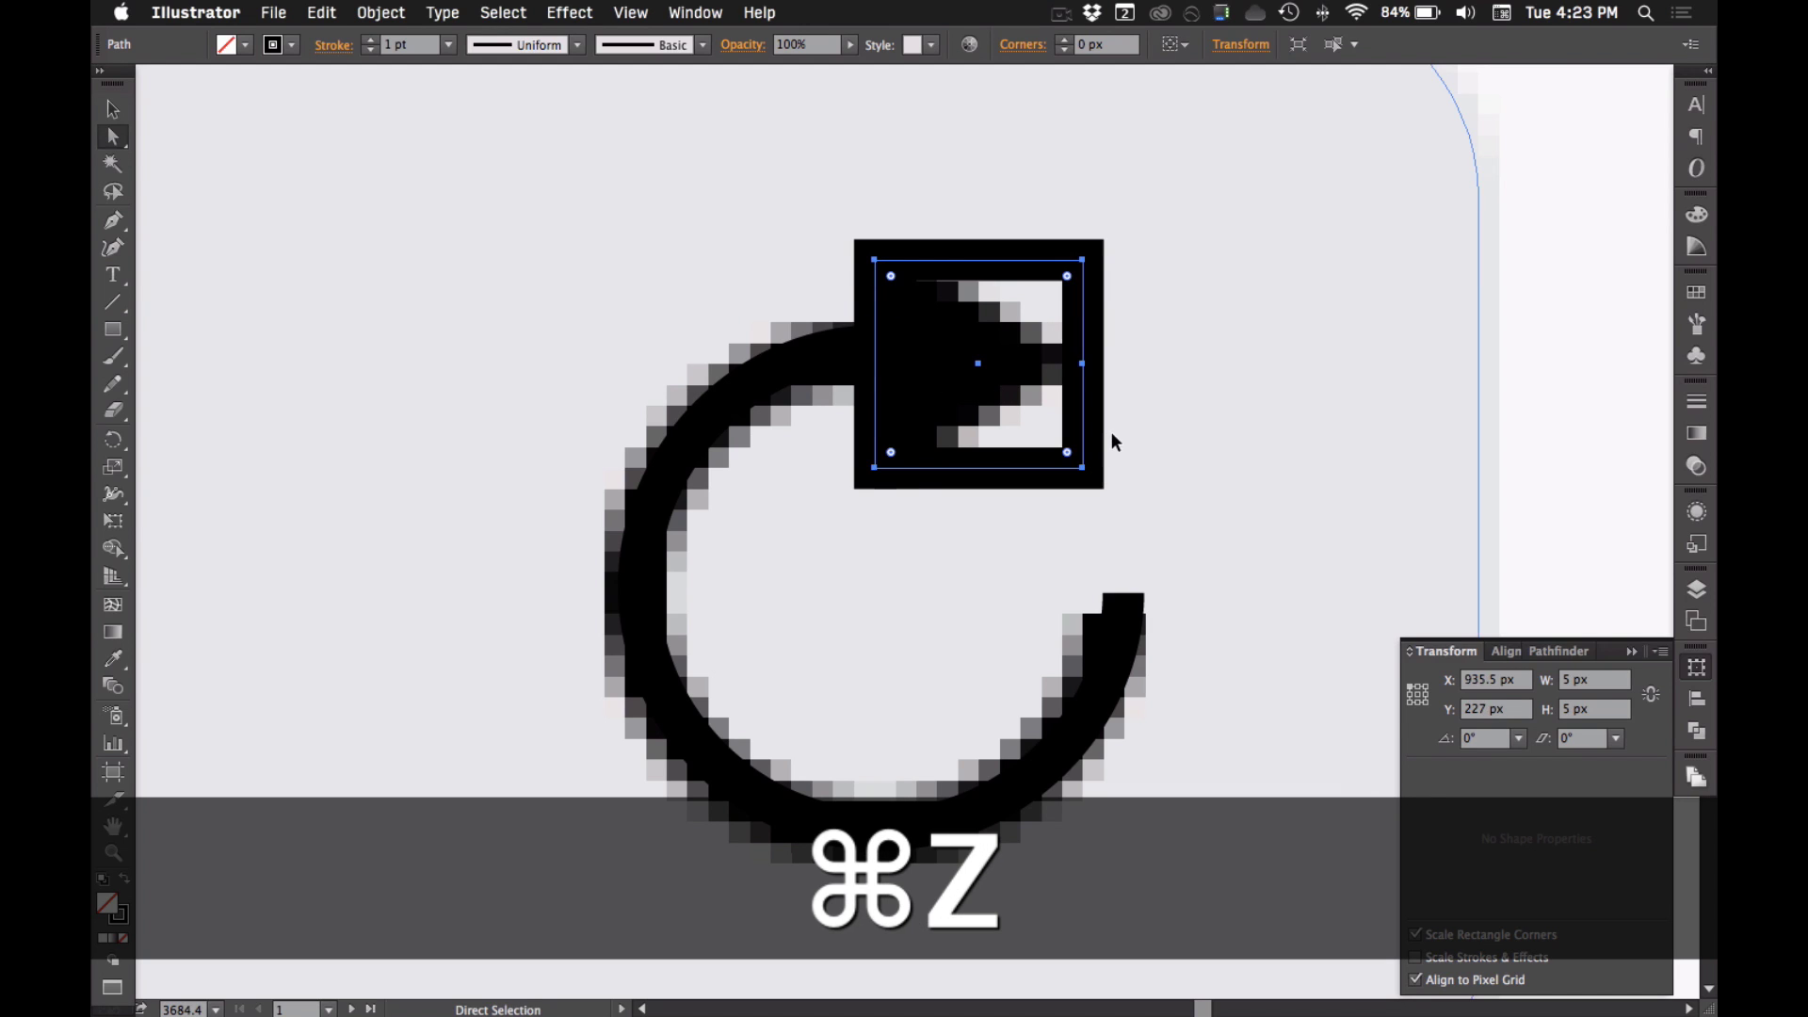
- Remove the square's two right corner anchor points while keeping the path closed, forming a right-pointing triangle
{"action": "left_click", "coordinate": [1083, 260]}
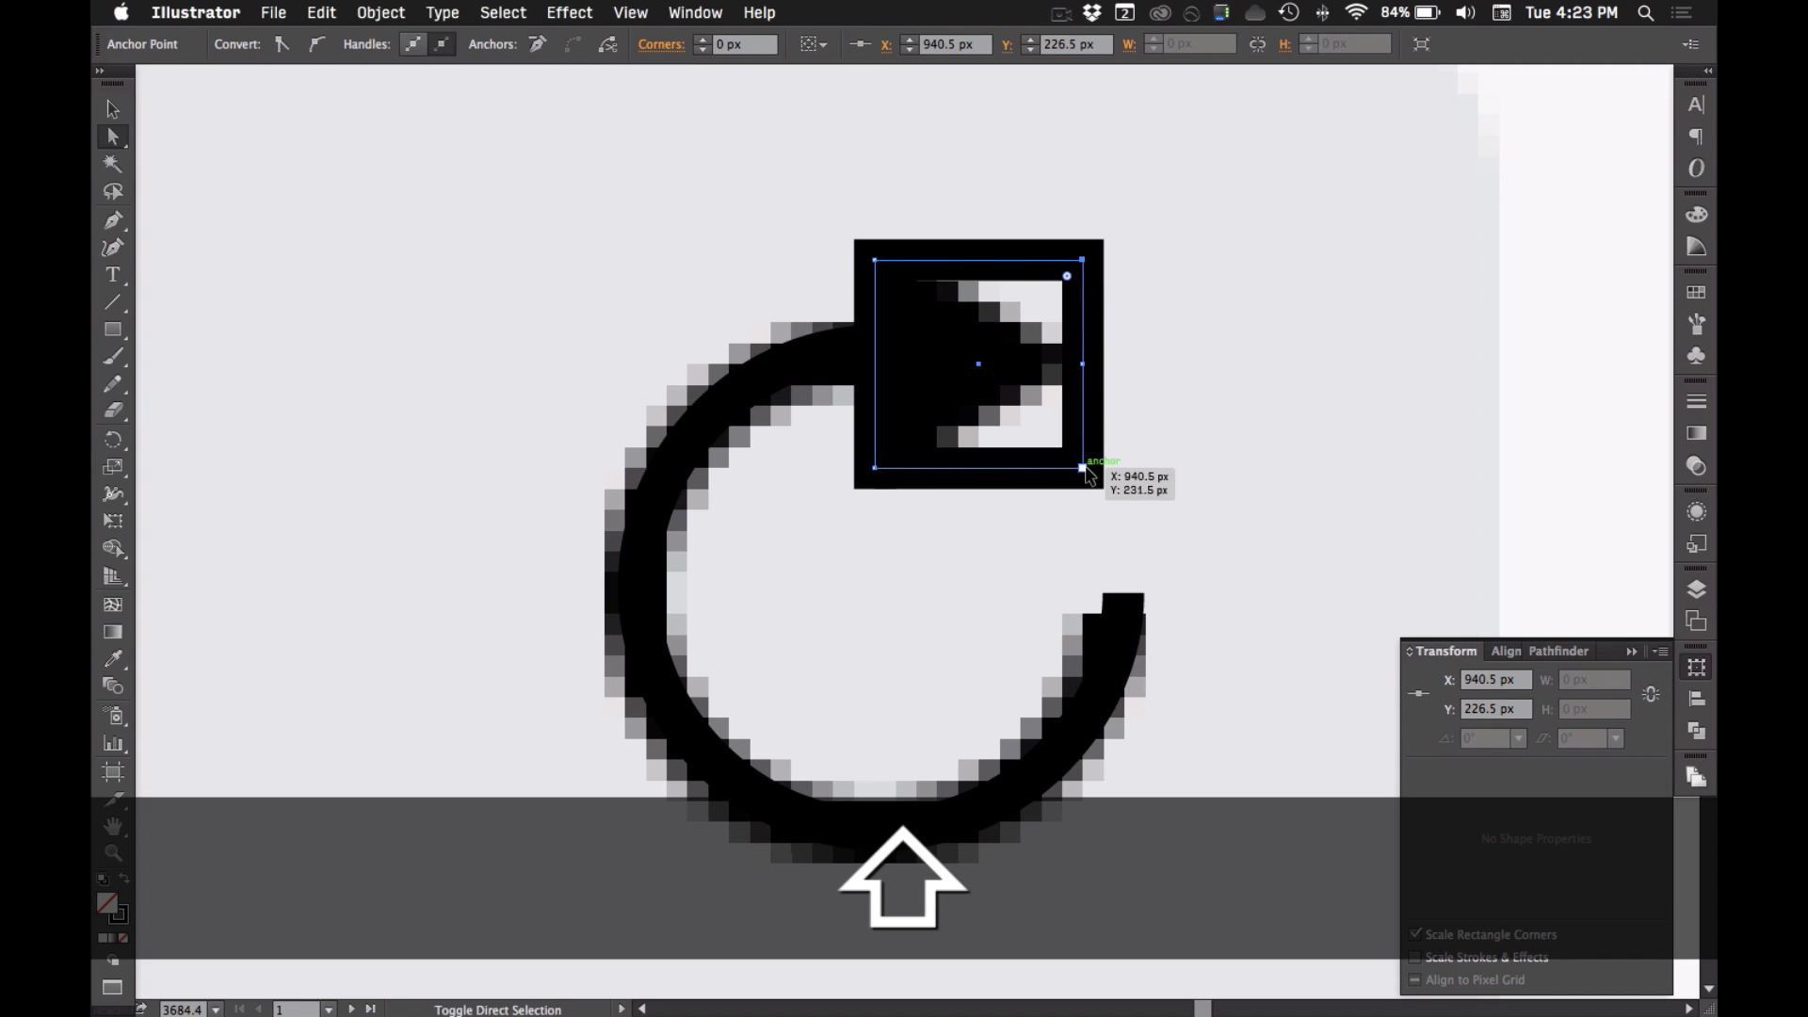
{"action": "left_click", "coordinate": [1083, 467], "text": "shift"}
{"action": "left_click", "coordinate": [375, 19]}
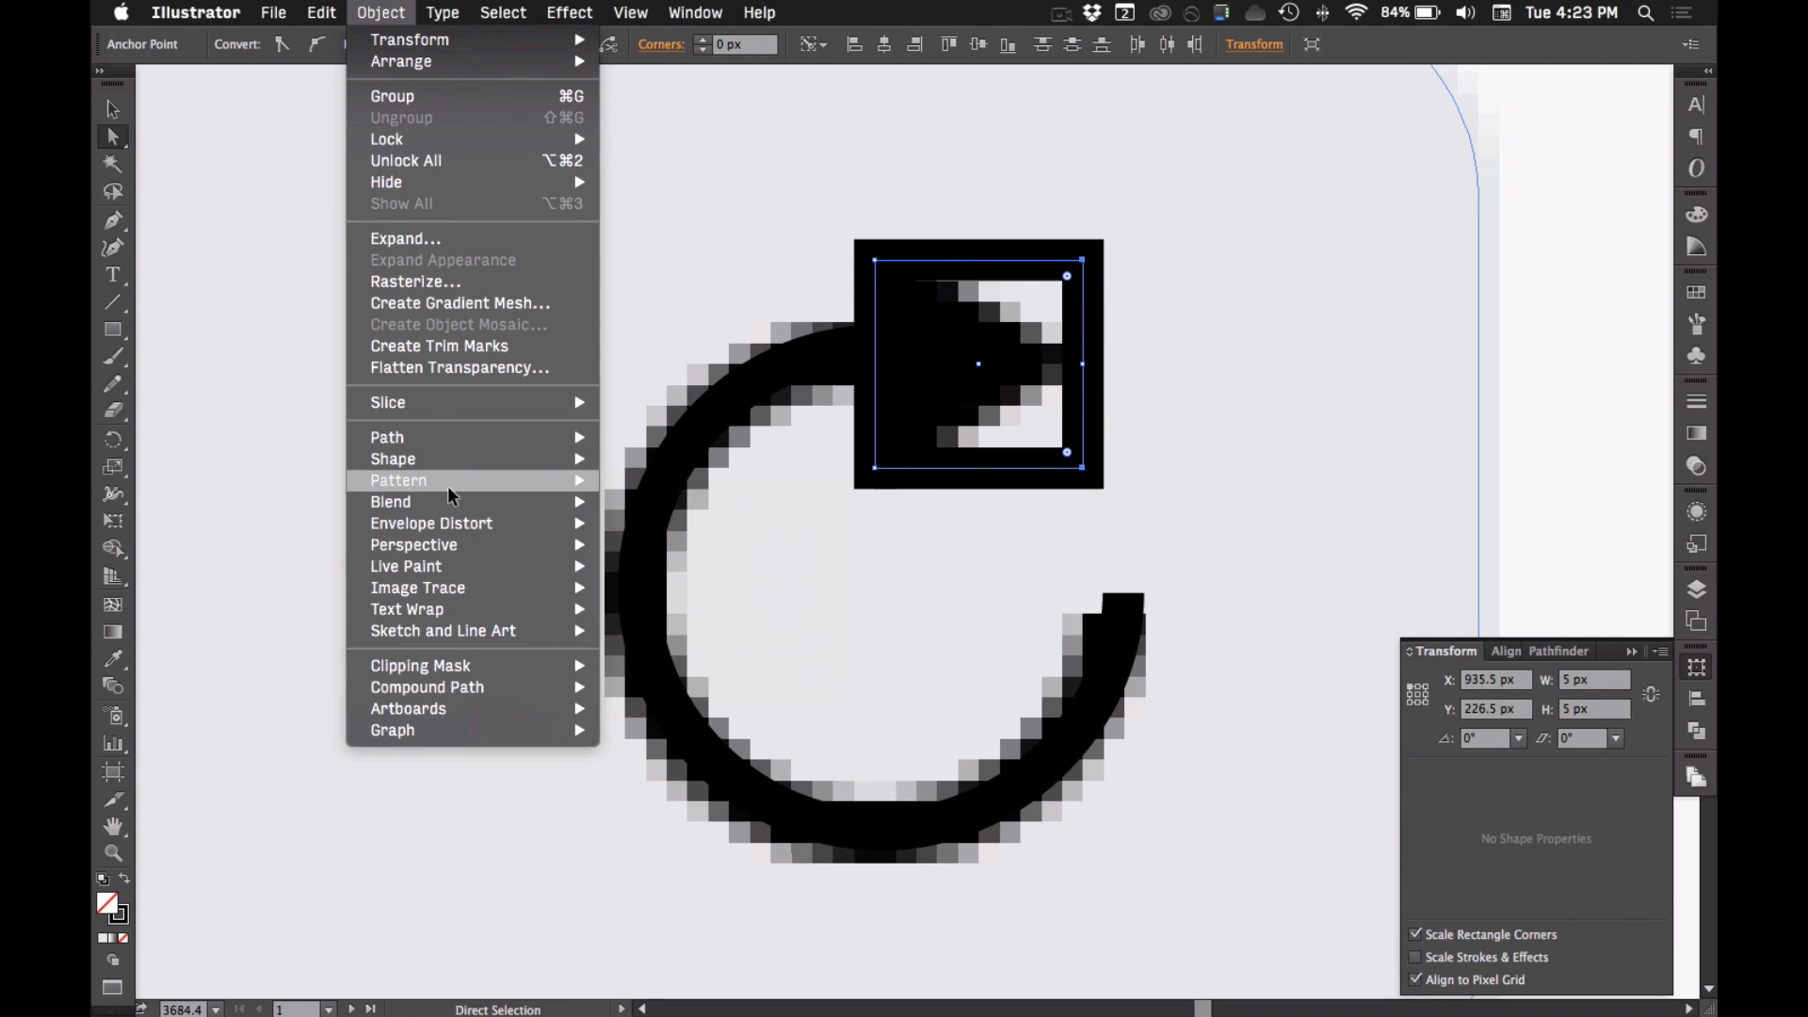
{"action": "mouse_move", "coordinate": [455, 524]}
{"action": "mouse_move", "coordinate": [448, 438]}
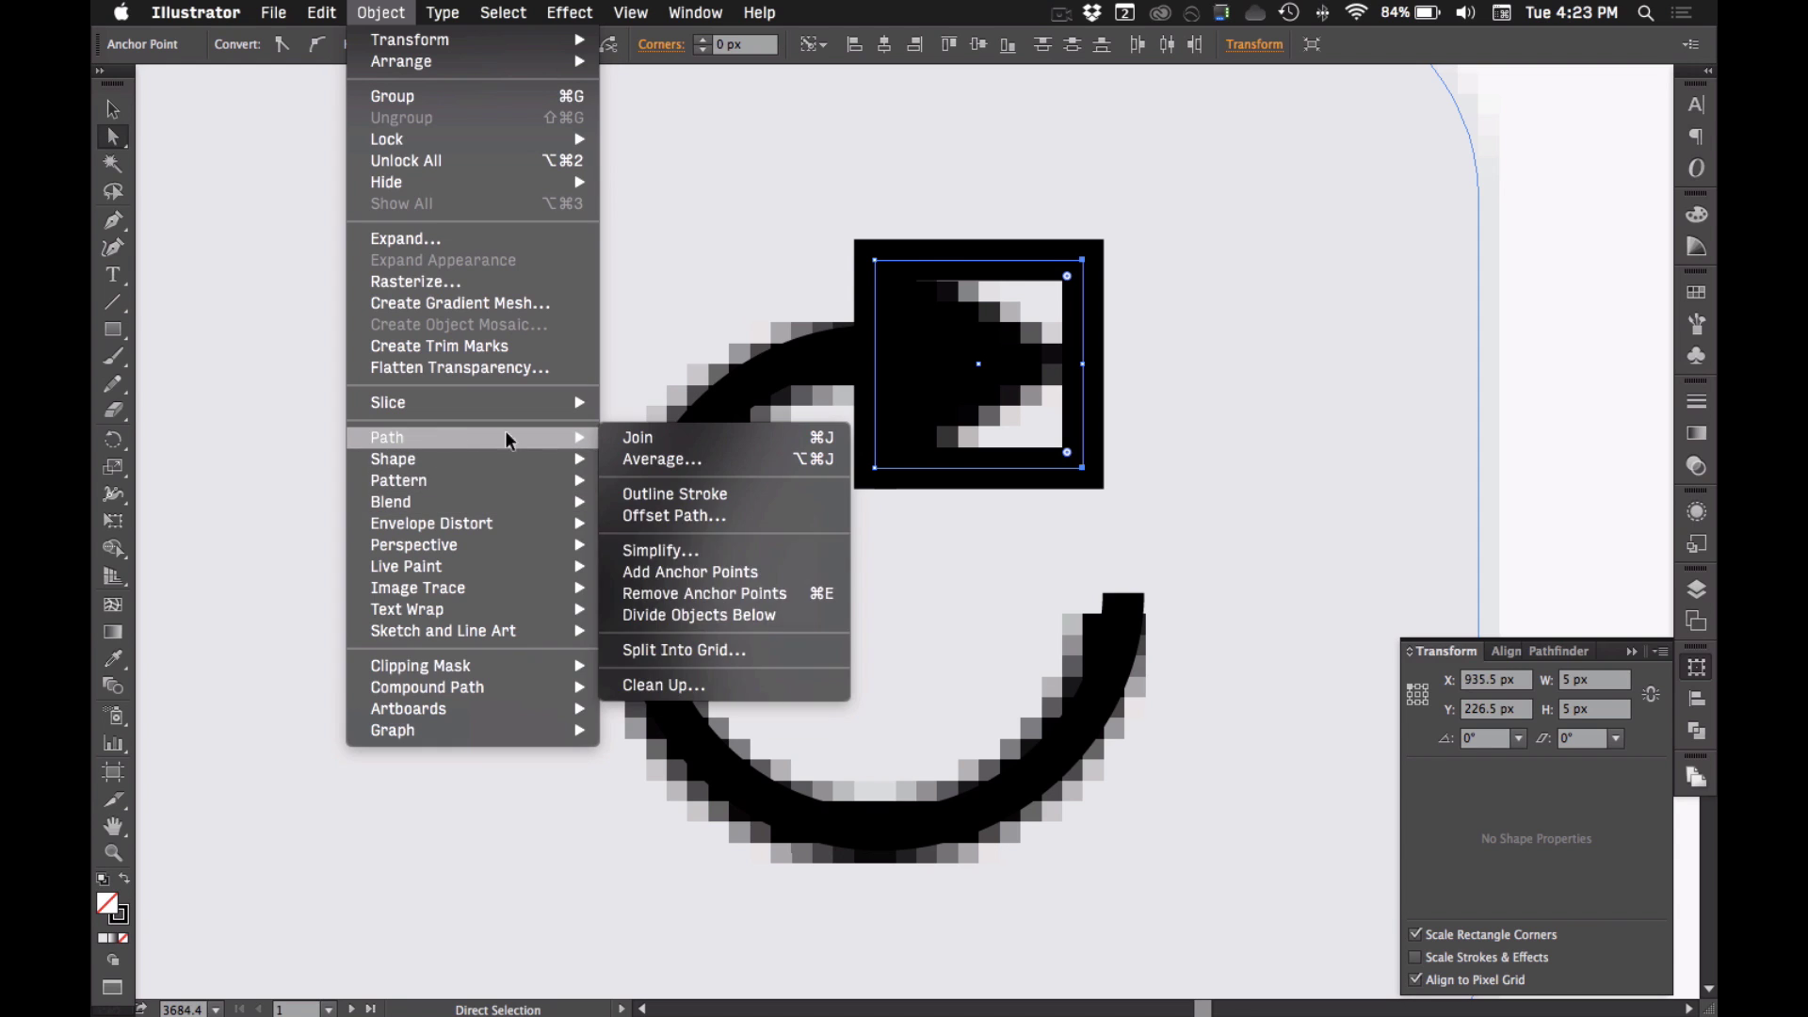
{"action": "key", "text": "super+e"}
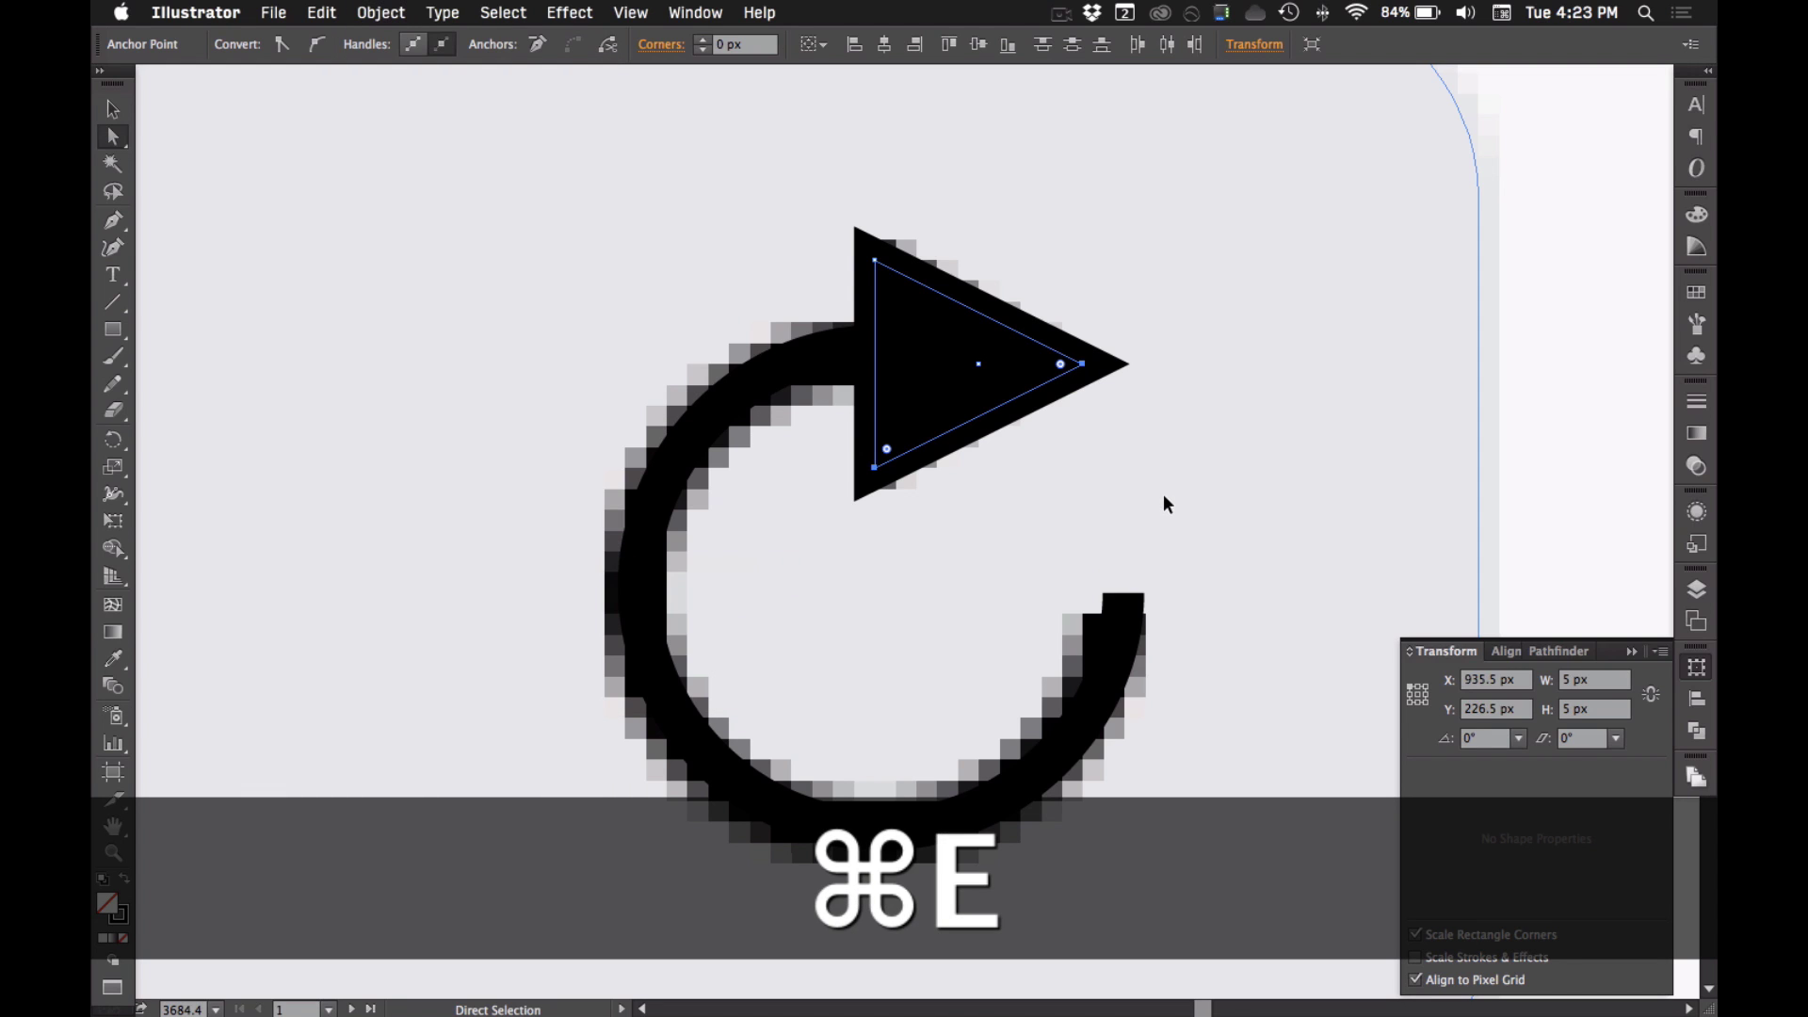
- Swap the triangle's fill and stroke for a solid black fill, and shift it right to X 936 px over the arrowhead
{"action": "left_click", "coordinate": [1002, 379]}
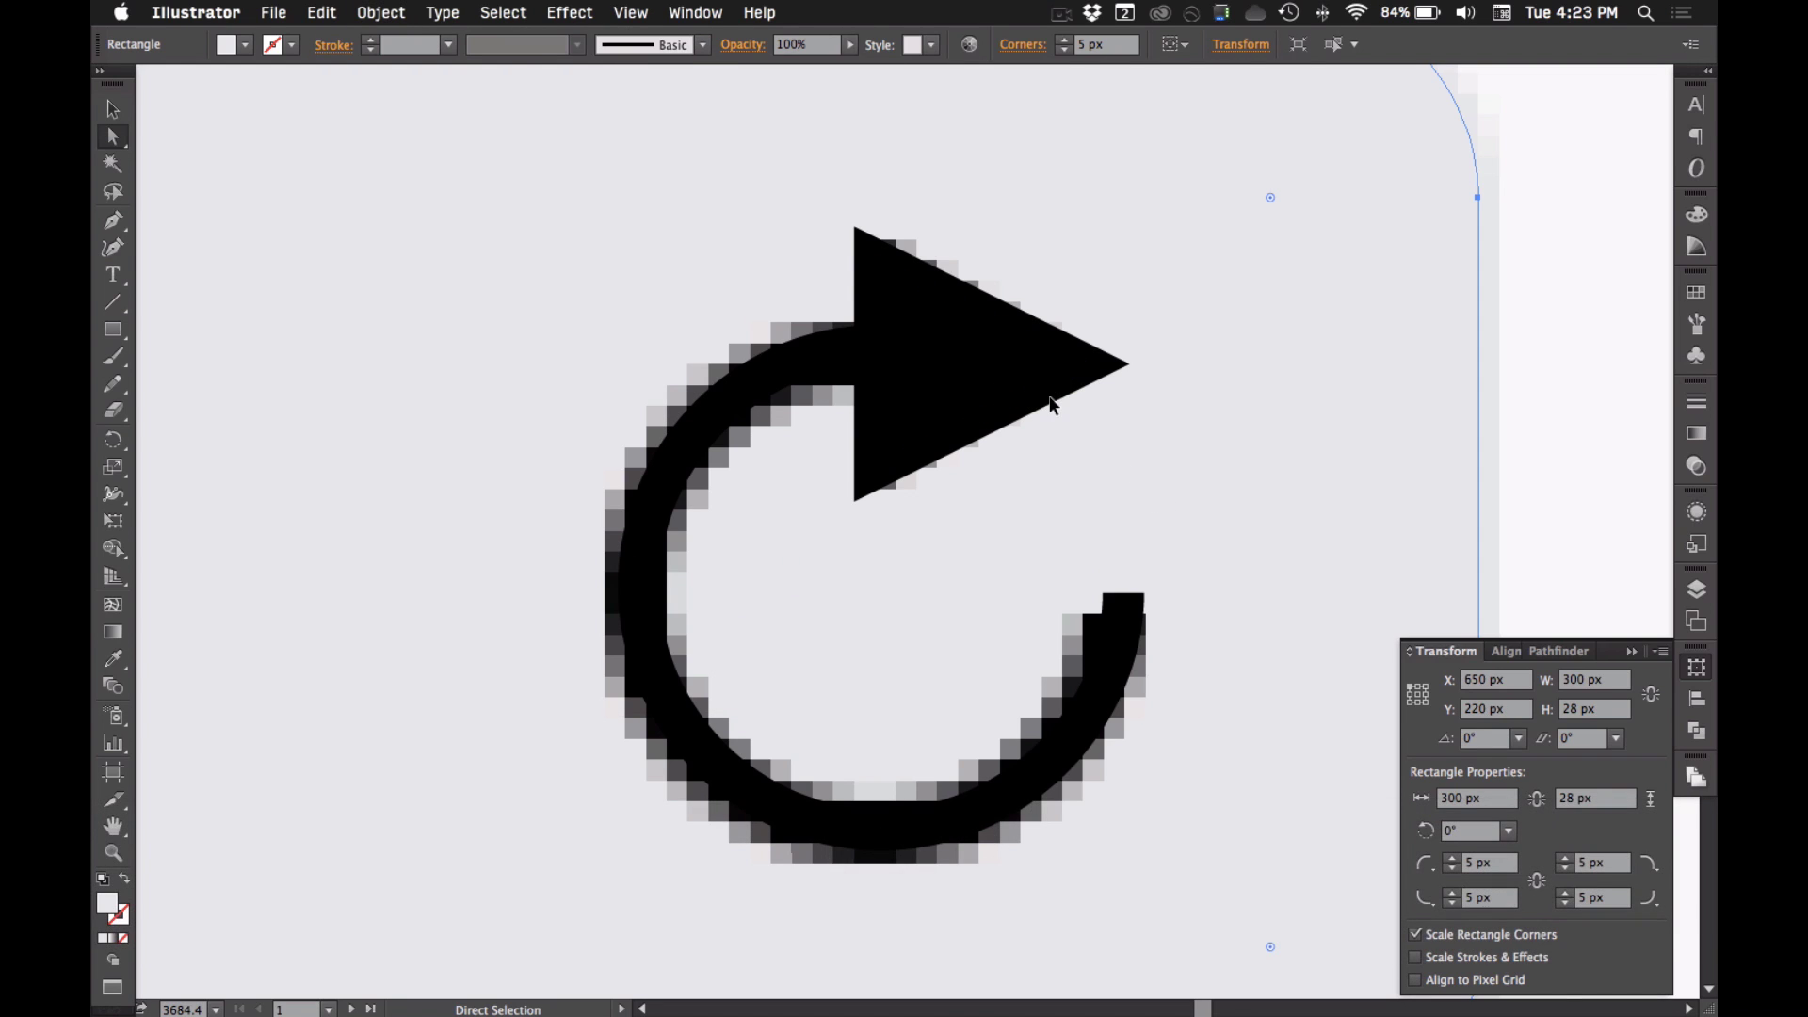
{"action": "left_click", "coordinate": [1036, 393]}
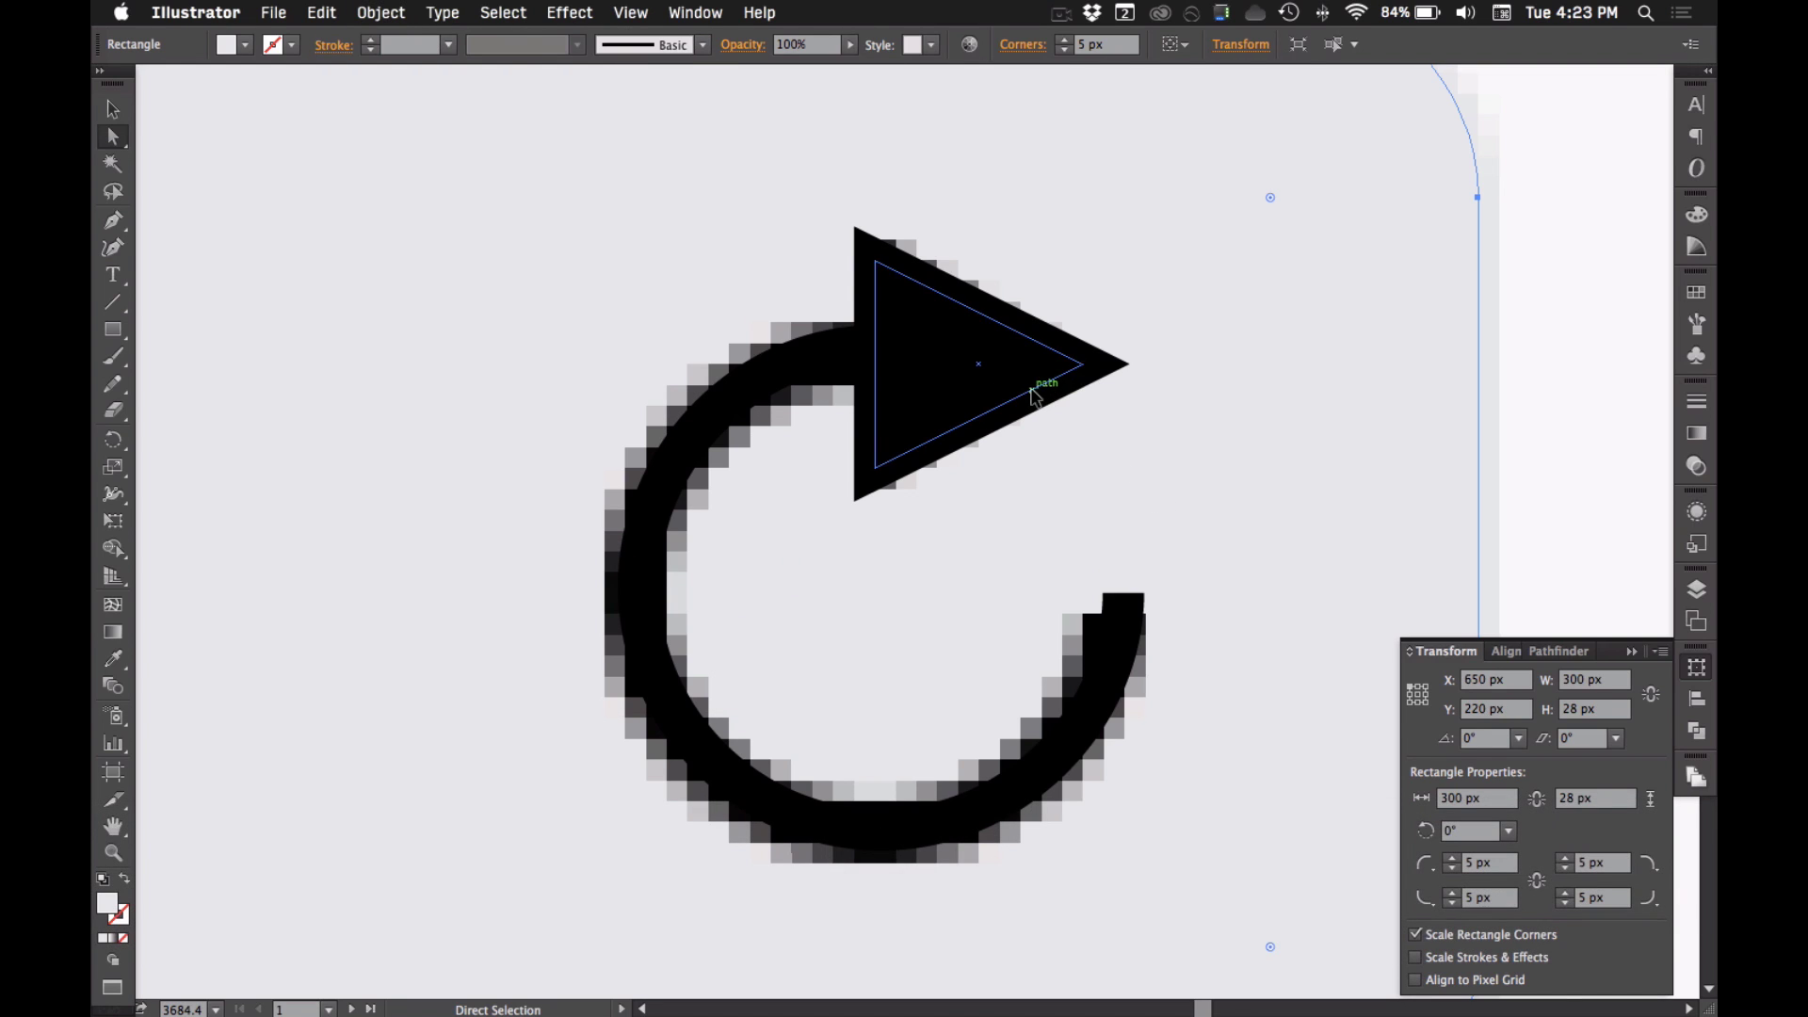
{"action": "left_click", "coordinate": [127, 878]}
{"action": "key", "text": "v"}
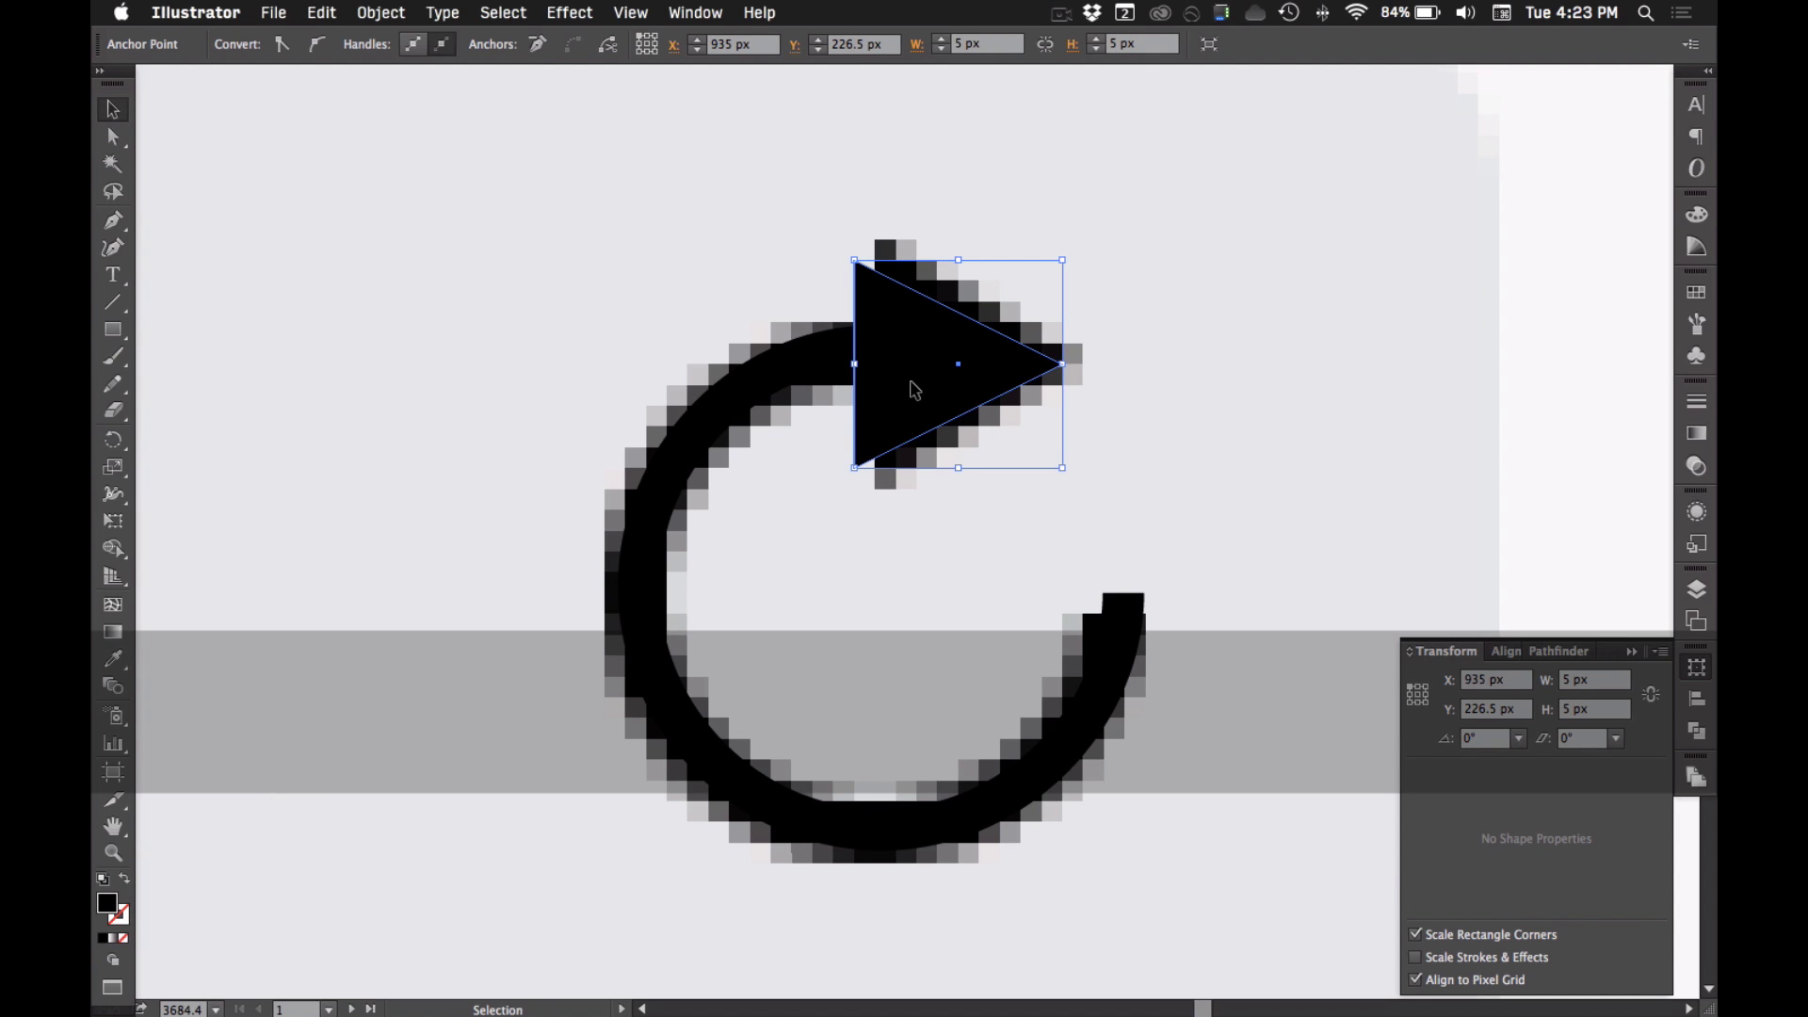
{"action": "left_click_drag", "start_coordinate": [913, 389], "coordinate": [954, 389]}
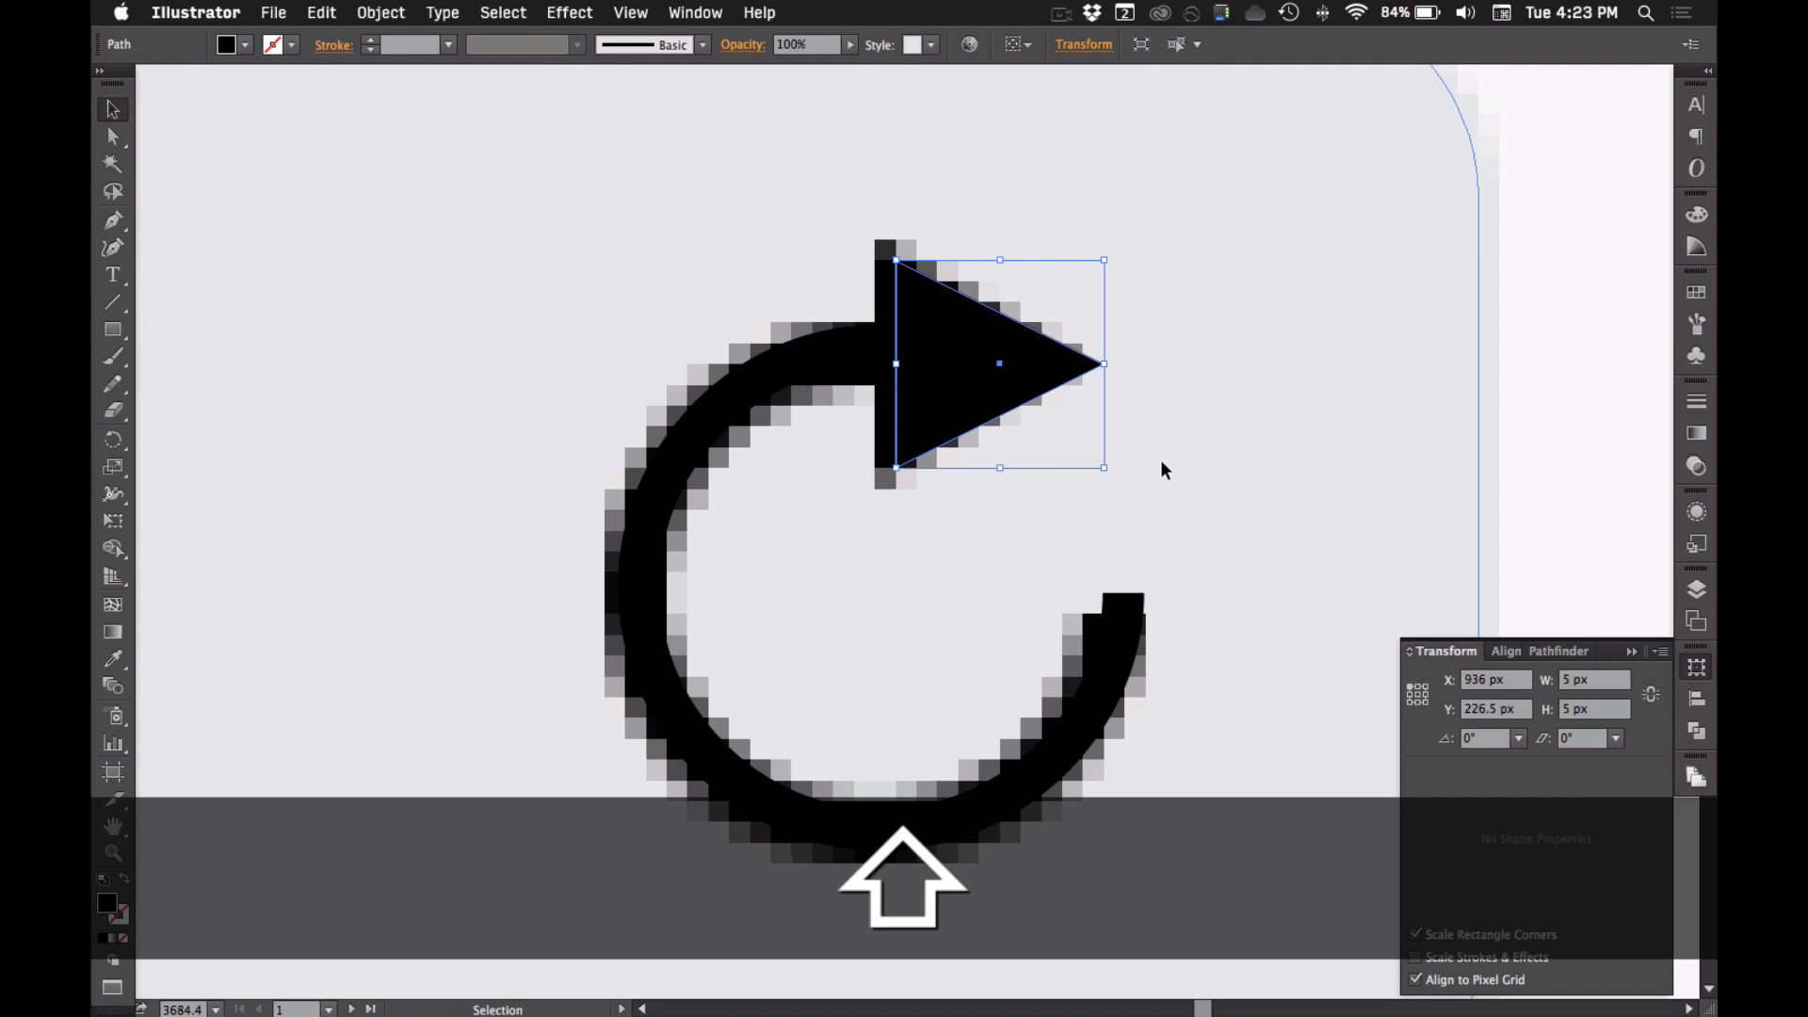
- Group the arc and triangle as one reload icon and move it straight across to the blank canvas right of the screenshot
{"action": "left_click", "coordinate": [891, 509]}
{"action": "left_click", "coordinate": [855, 516], "text": "alt+super"}
{"action": "left_click", "coordinate": [855, 516], "text": "alt+super"}
{"action": "left_click", "coordinate": [855, 516], "text": "alt+super"}
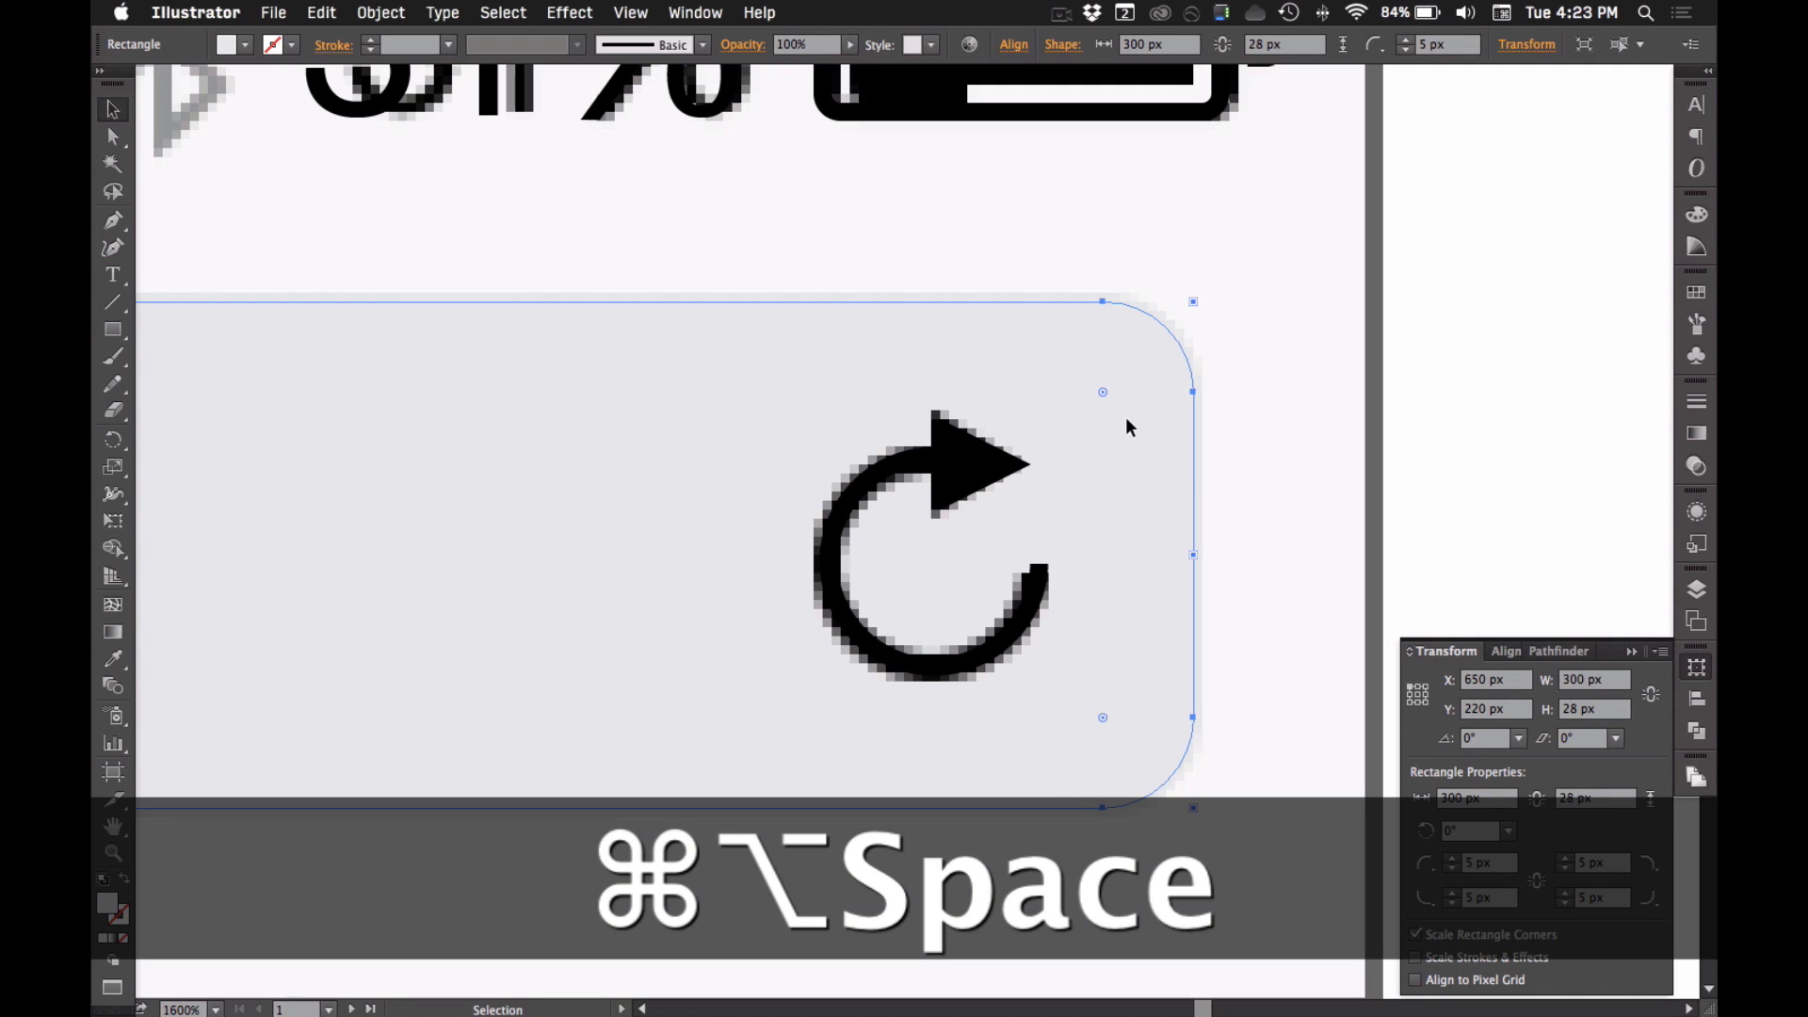
{"action": "left_click", "coordinate": [1318, 475]}
{"action": "left_click", "coordinate": [1175, 712], "text": "alt+super"}
{"action": "left_click", "coordinate": [1175, 712], "text": "alt+super"}
{"action": "left_click_drag", "start_coordinate": [1093, 709], "coordinate": [1201, 804]}
{"action": "left_click_drag", "start_coordinate": [966, 297], "coordinate": [655, 526]}
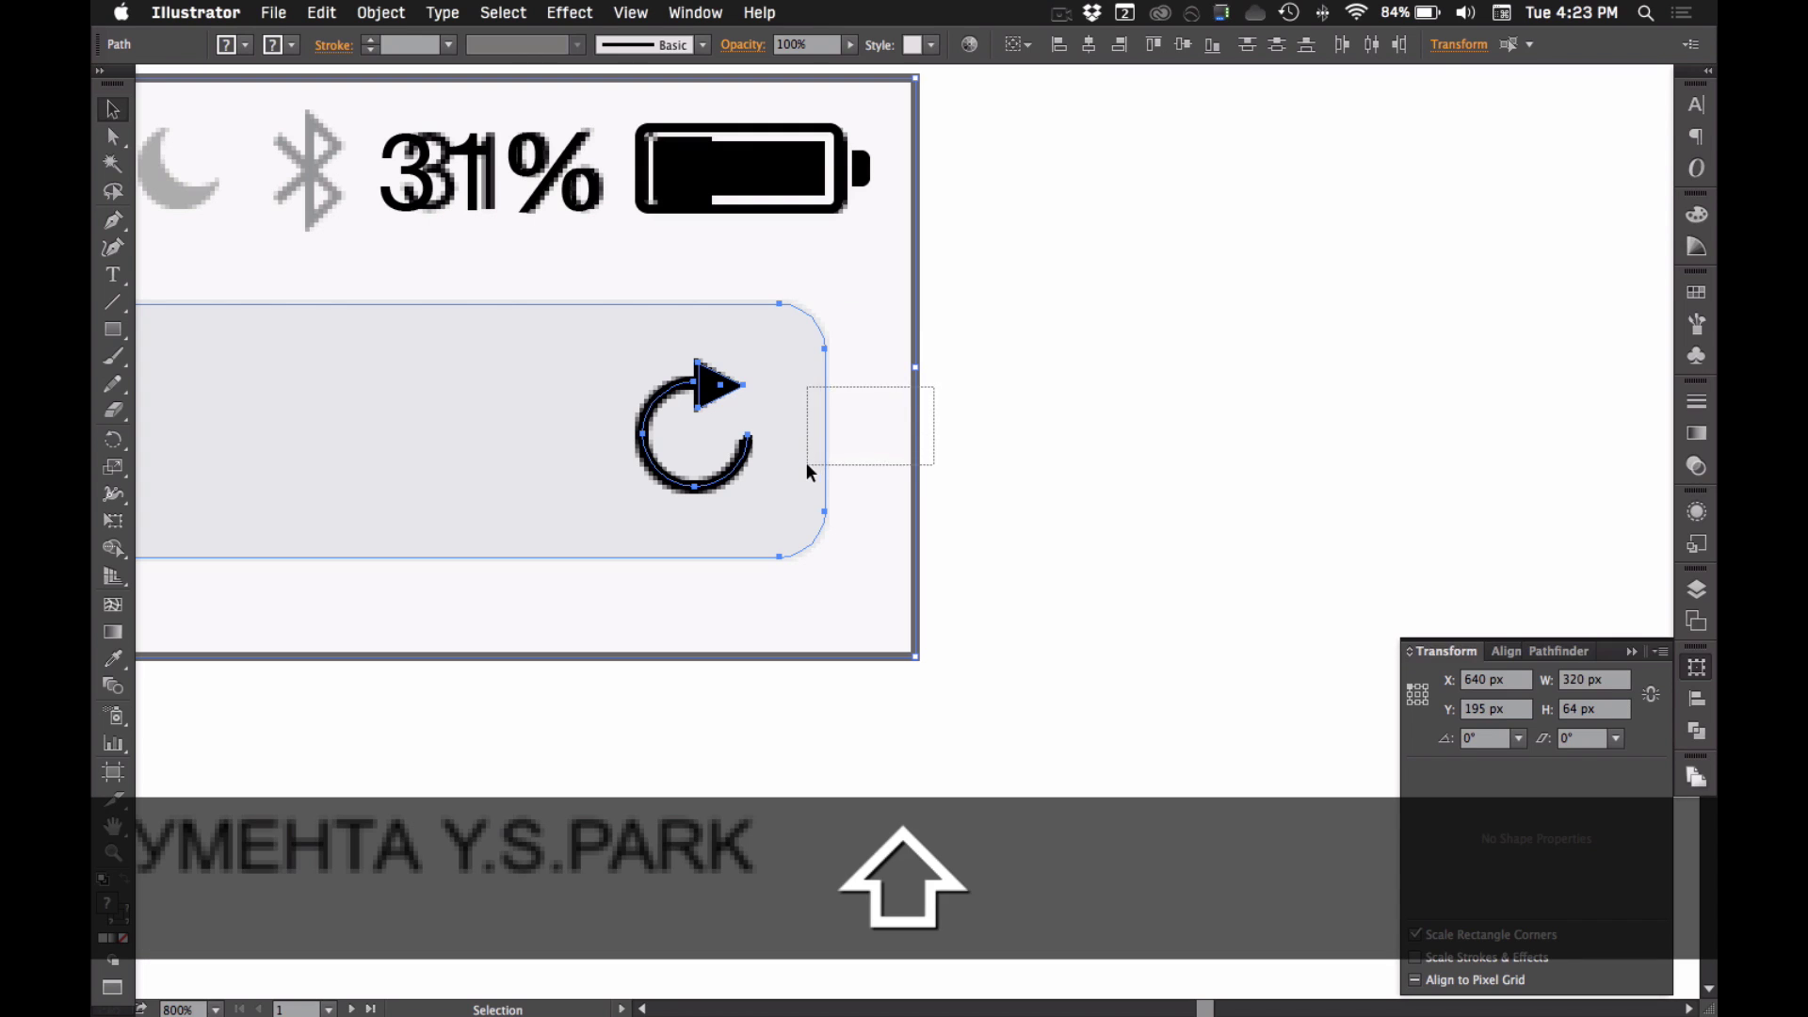
{"action": "left_click_drag", "start_coordinate": [806, 461], "coordinate": [806, 462]}
{"action": "key", "text": "super+g"}
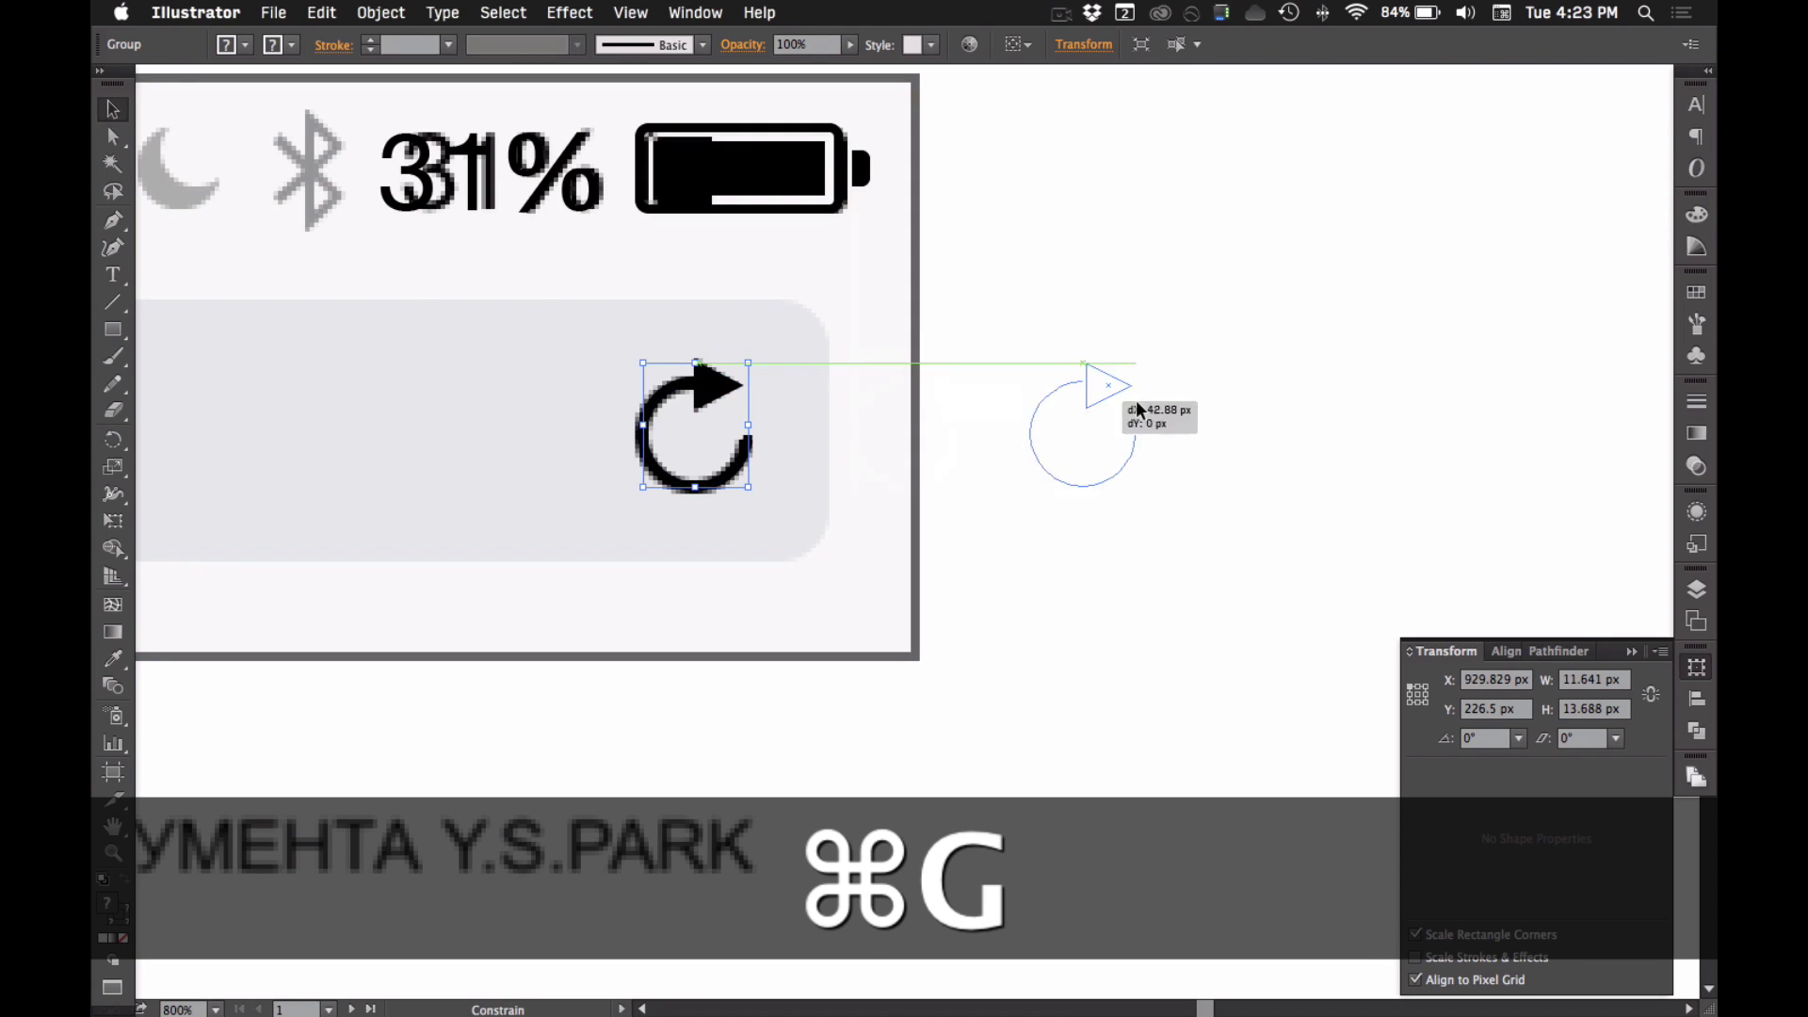
{"action": "left_click_drag", "start_coordinate": [1138, 399], "coordinate": [1138, 399]}
{"action": "left_click", "coordinate": [1177, 540]}
{"action": "key", "text": "shift"}
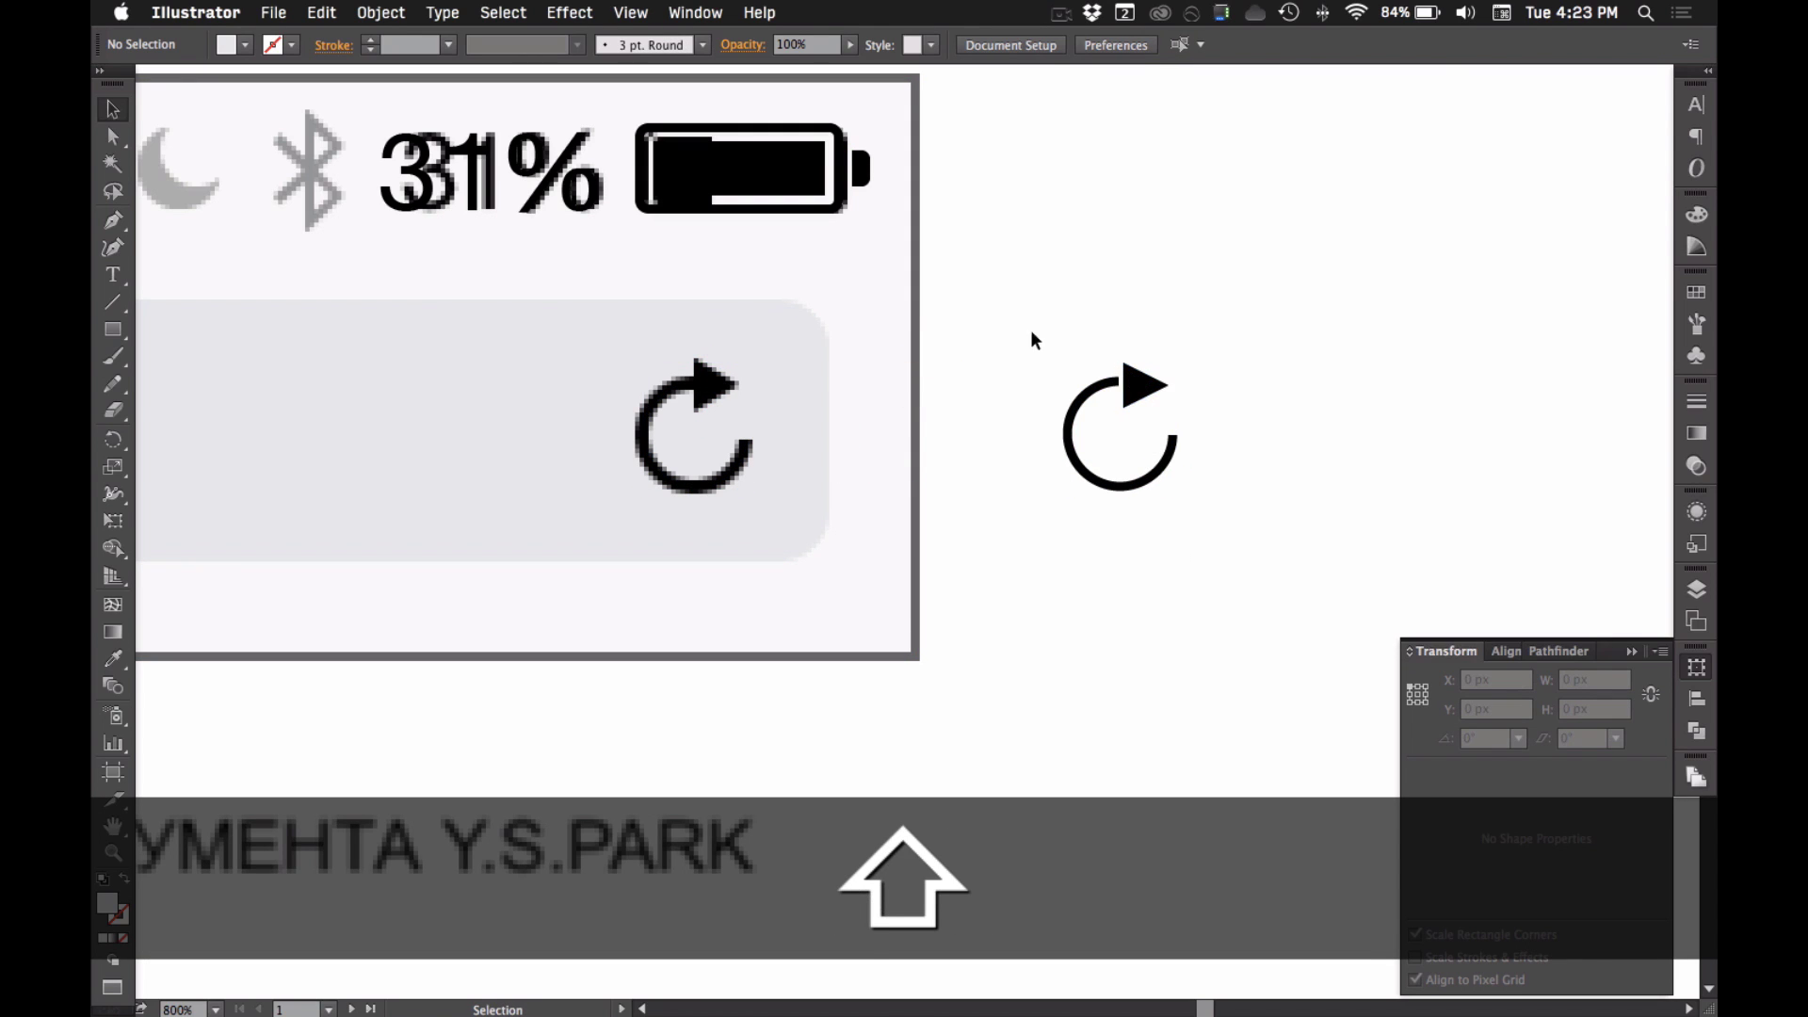
- Nudge the arrowhead 1 px left to X 982 px so it meets the end of the arc
{"action": "key", "text": "super+space"}
{"action": "left_click_drag", "start_coordinate": [923, 292], "coordinate": [1244, 558]}
{"action": "key", "text": "a"}
{"action": "left_click", "coordinate": [1092, 398]}
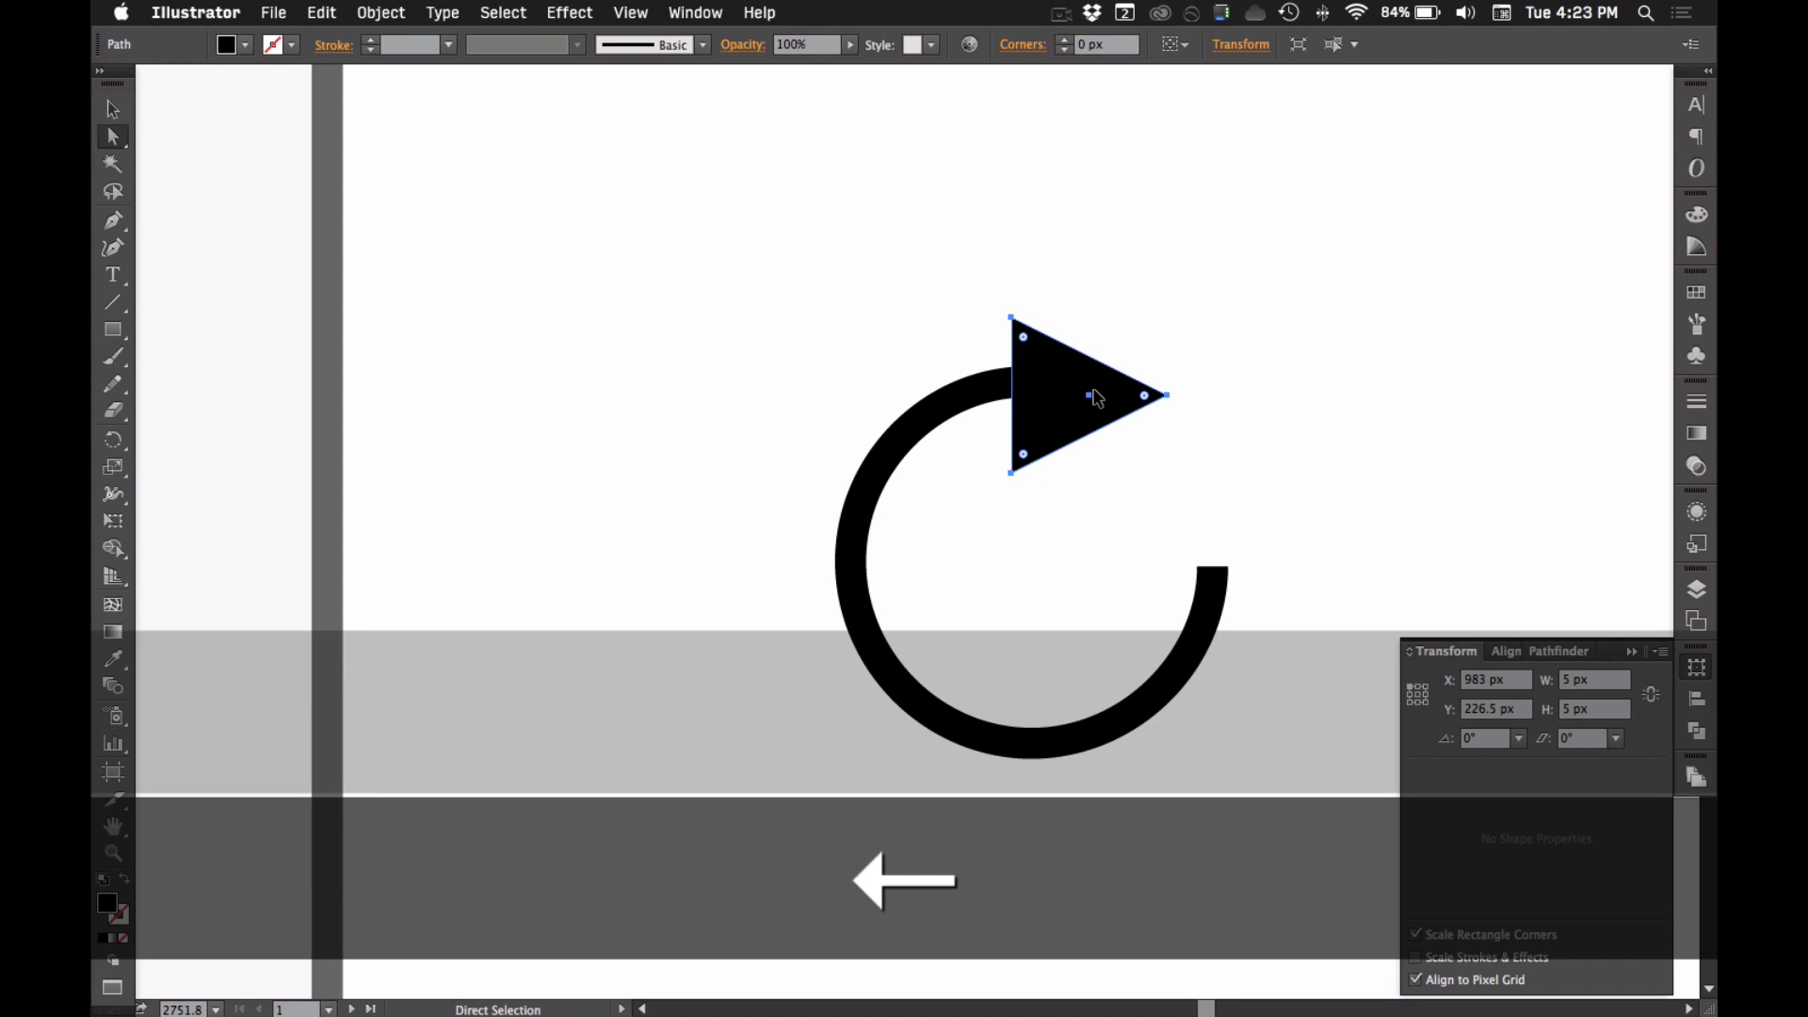
{"action": "key", "text": "Up"}
{"action": "key", "text": "Down"}
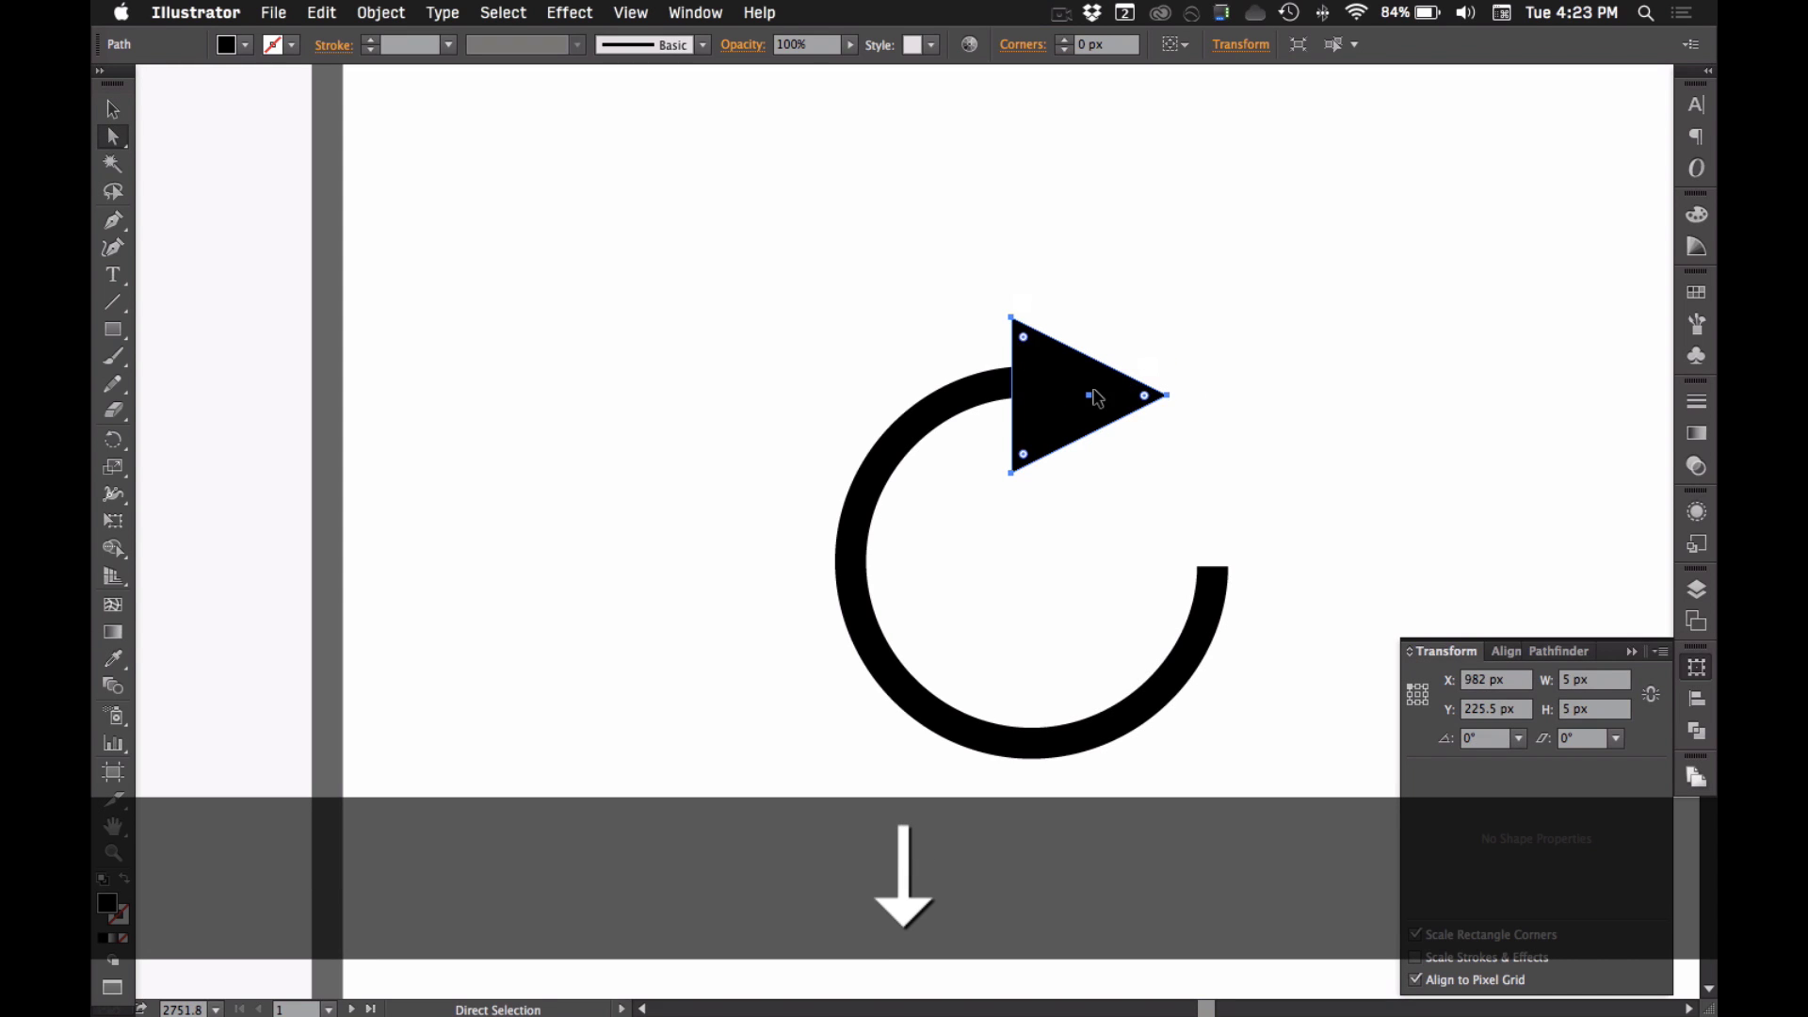
- Try to enlarge the arrowhead from its upper right corner, and undo it
{"action": "key", "text": "super+space"}
{"action": "left_click_drag", "start_coordinate": [933, 288], "coordinate": [1274, 546]}
{"action": "key", "text": "v"}
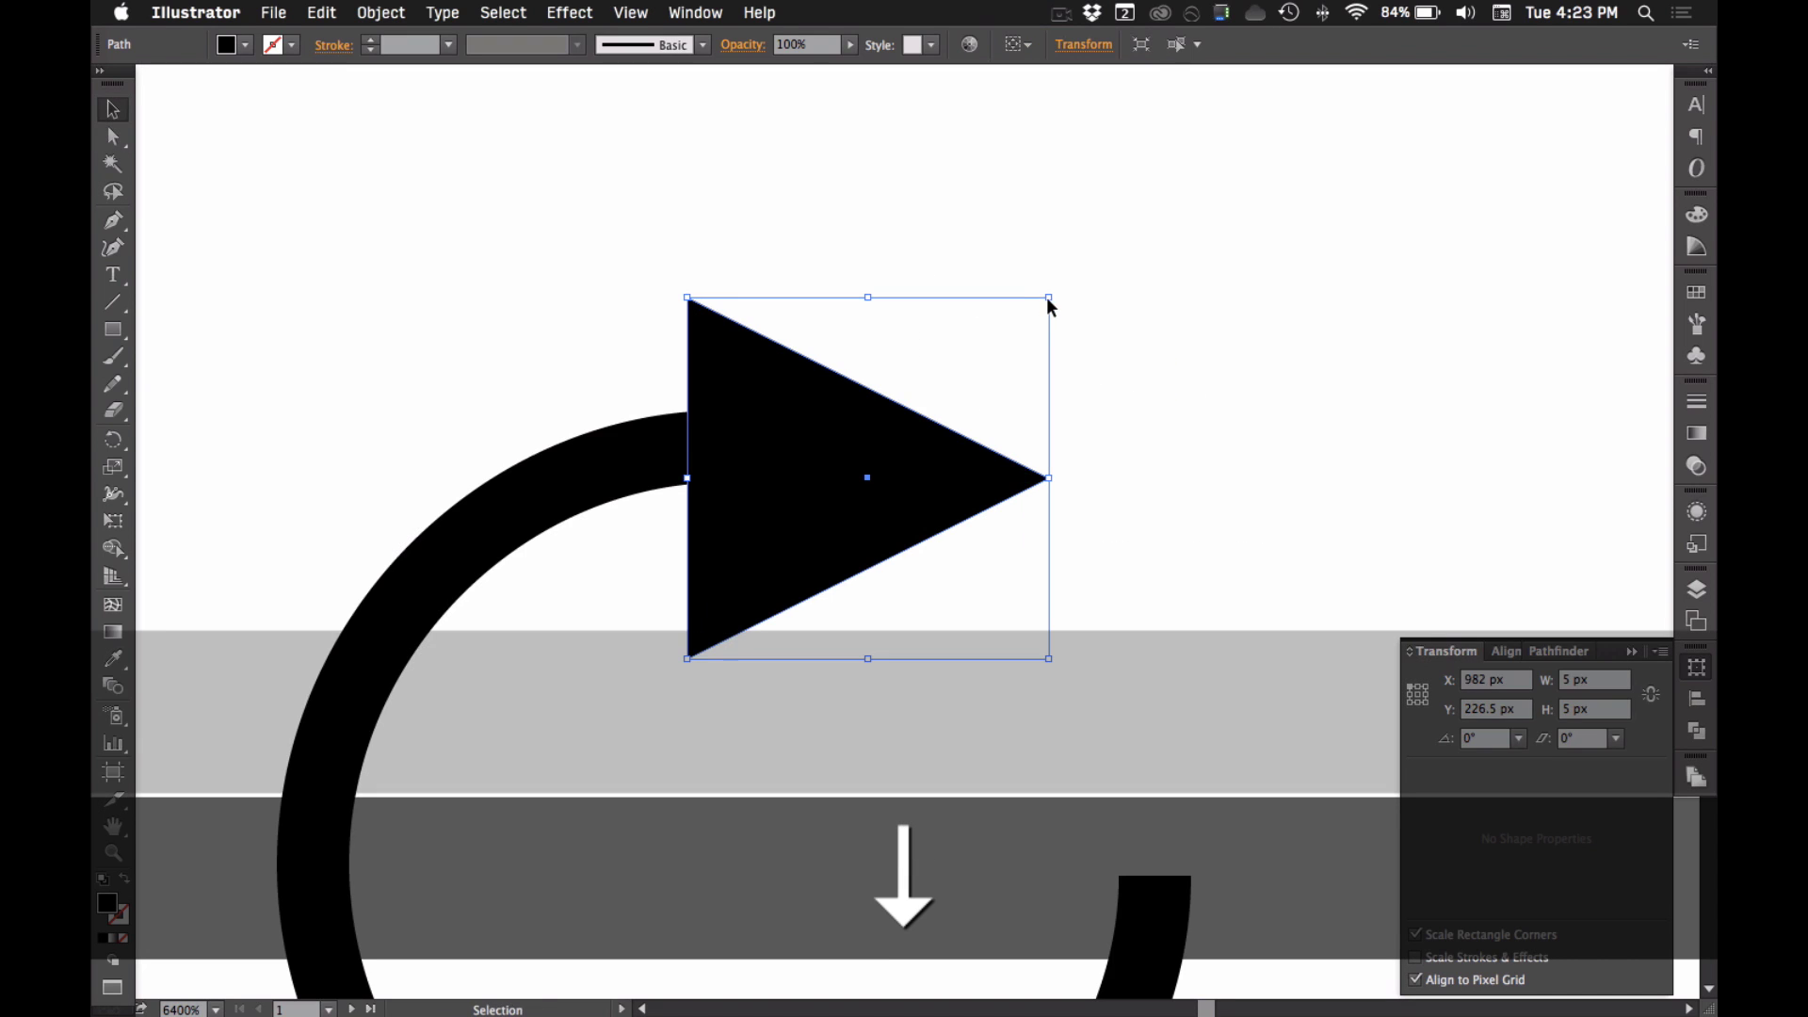
{"action": "left_click_drag", "start_coordinate": [1049, 298], "coordinate": [1066, 280]}
{"action": "key", "text": "super+z"}
- Nudge the arrowhead up 1 px to Y 225.5 px
{"action": "key", "text": "a"}
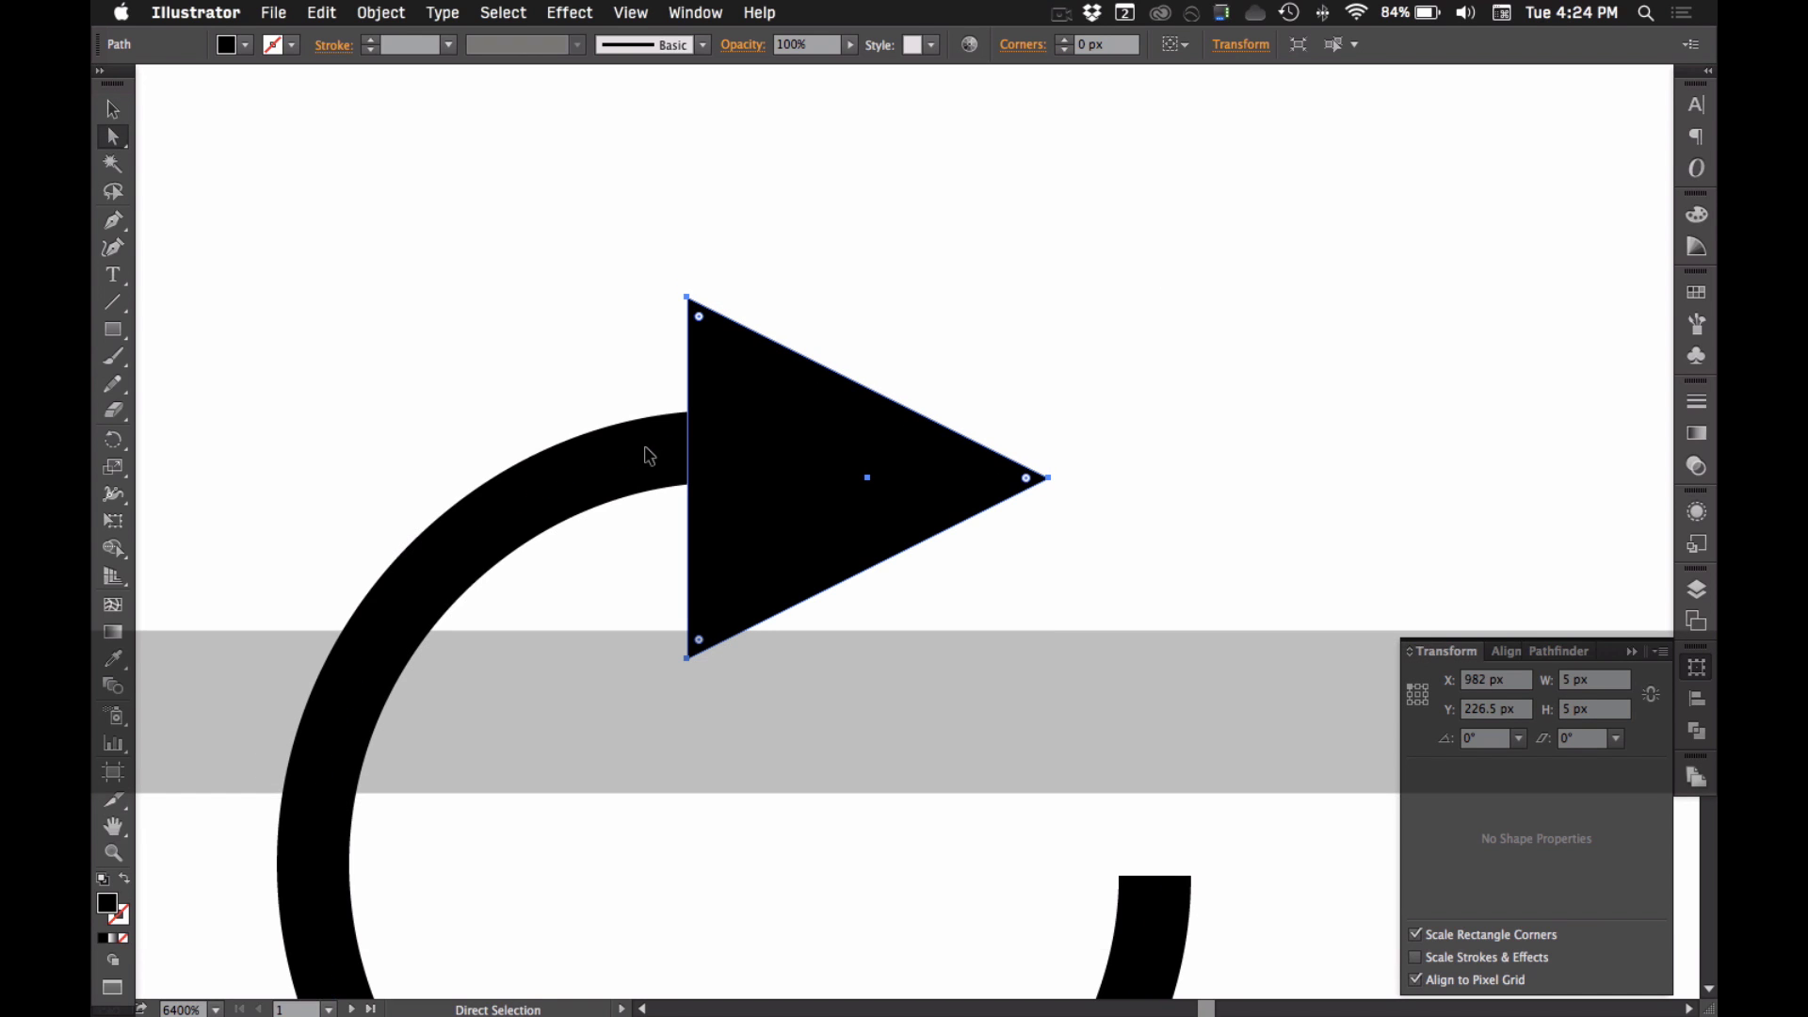
{"action": "key", "text": "Up"}
- Try to enlarge the arrowhead from its lower right corner, undo it, and check it against the whole icon
{"action": "key", "text": "v"}
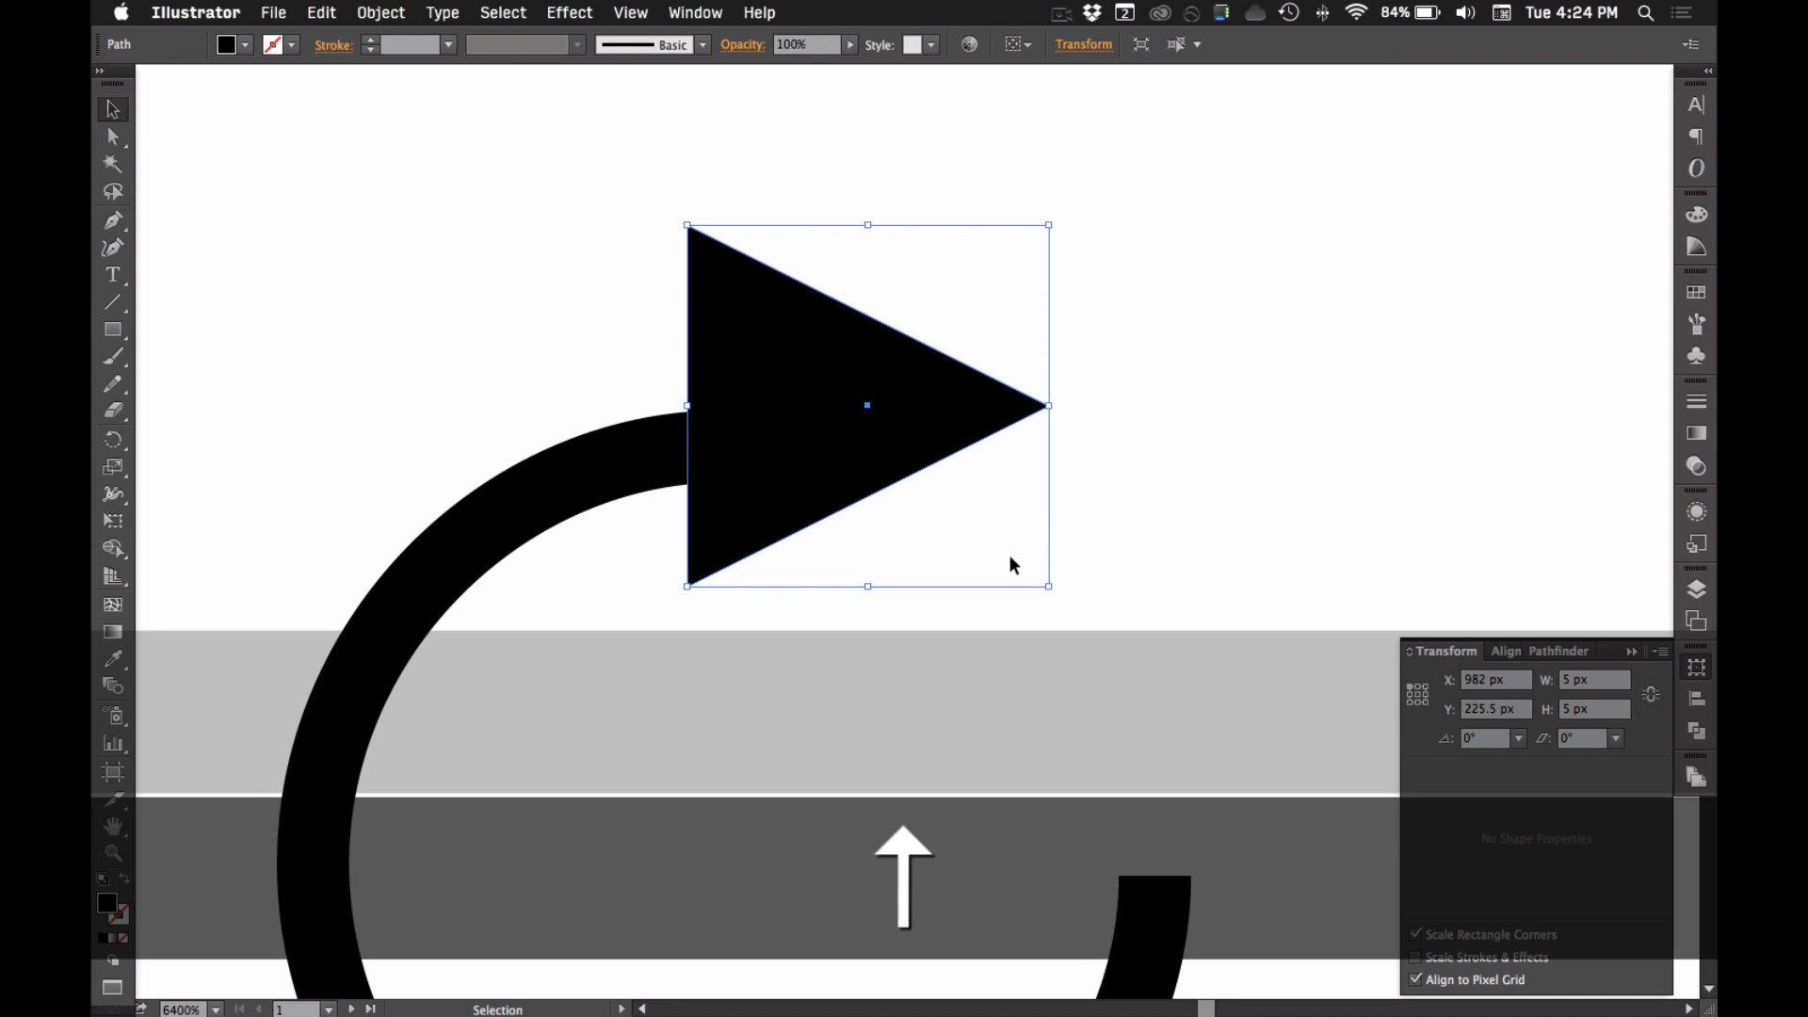
{"action": "left_click_drag", "start_coordinate": [1047, 585], "coordinate": [1094, 656]}
{"action": "key", "text": "super+z"}
{"action": "left_click", "coordinate": [826, 615]}
{"action": "left_click", "coordinate": [753, 614], "text": "alt+super"}
{"action": "left_click", "coordinate": [729, 611], "text": "alt+super"}
{"action": "left_click", "coordinate": [729, 611], "text": "alt+super"}
{"action": "key", "text": "super+z"}
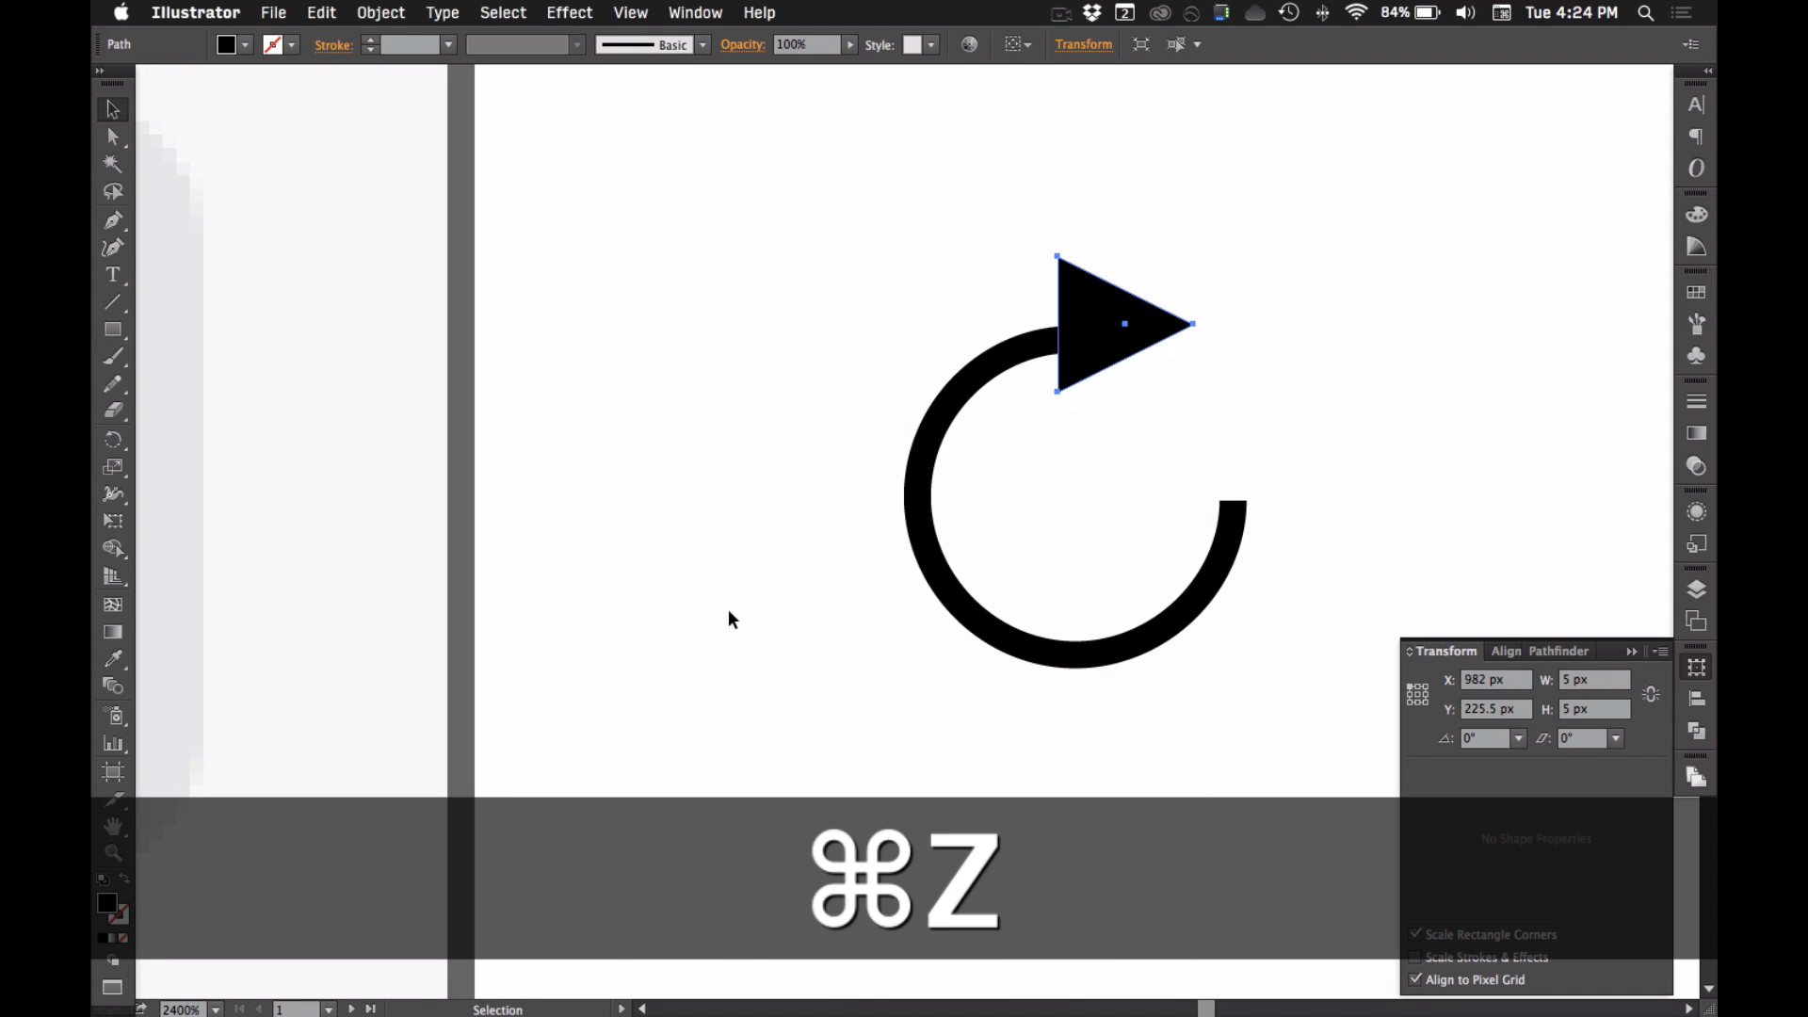
- Undo the recent arrowhead adjustments until the reload icon sits back inside the address field
{"action": "left_click", "coordinate": [729, 611], "text": "alt+super"}
{"action": "key", "text": "super+z"}
{"action": "key", "text": "super+z"}
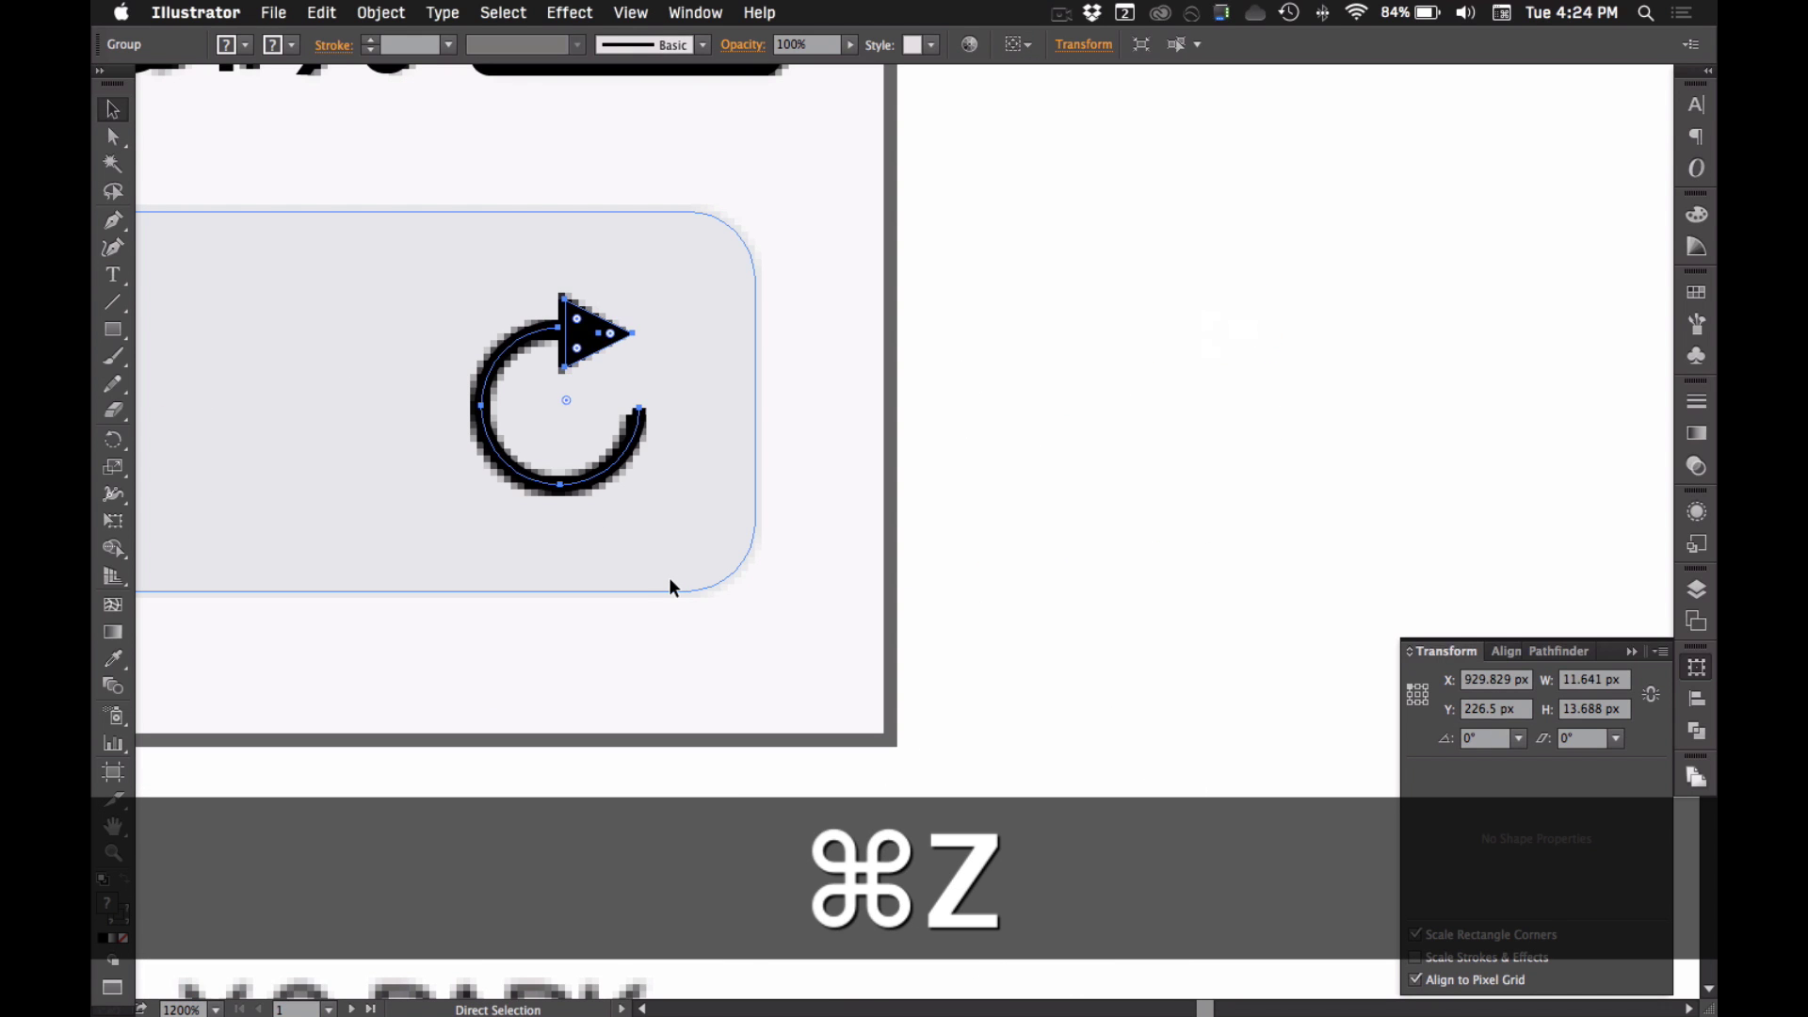
- Try to move the arrowhead slightly left against the end of the arc, and undo the move
{"action": "key", "text": "super+space"}
{"action": "left_click_drag", "start_coordinate": [378, 242], "coordinate": [816, 543]}
{"action": "left_click", "coordinate": [1170, 341]}
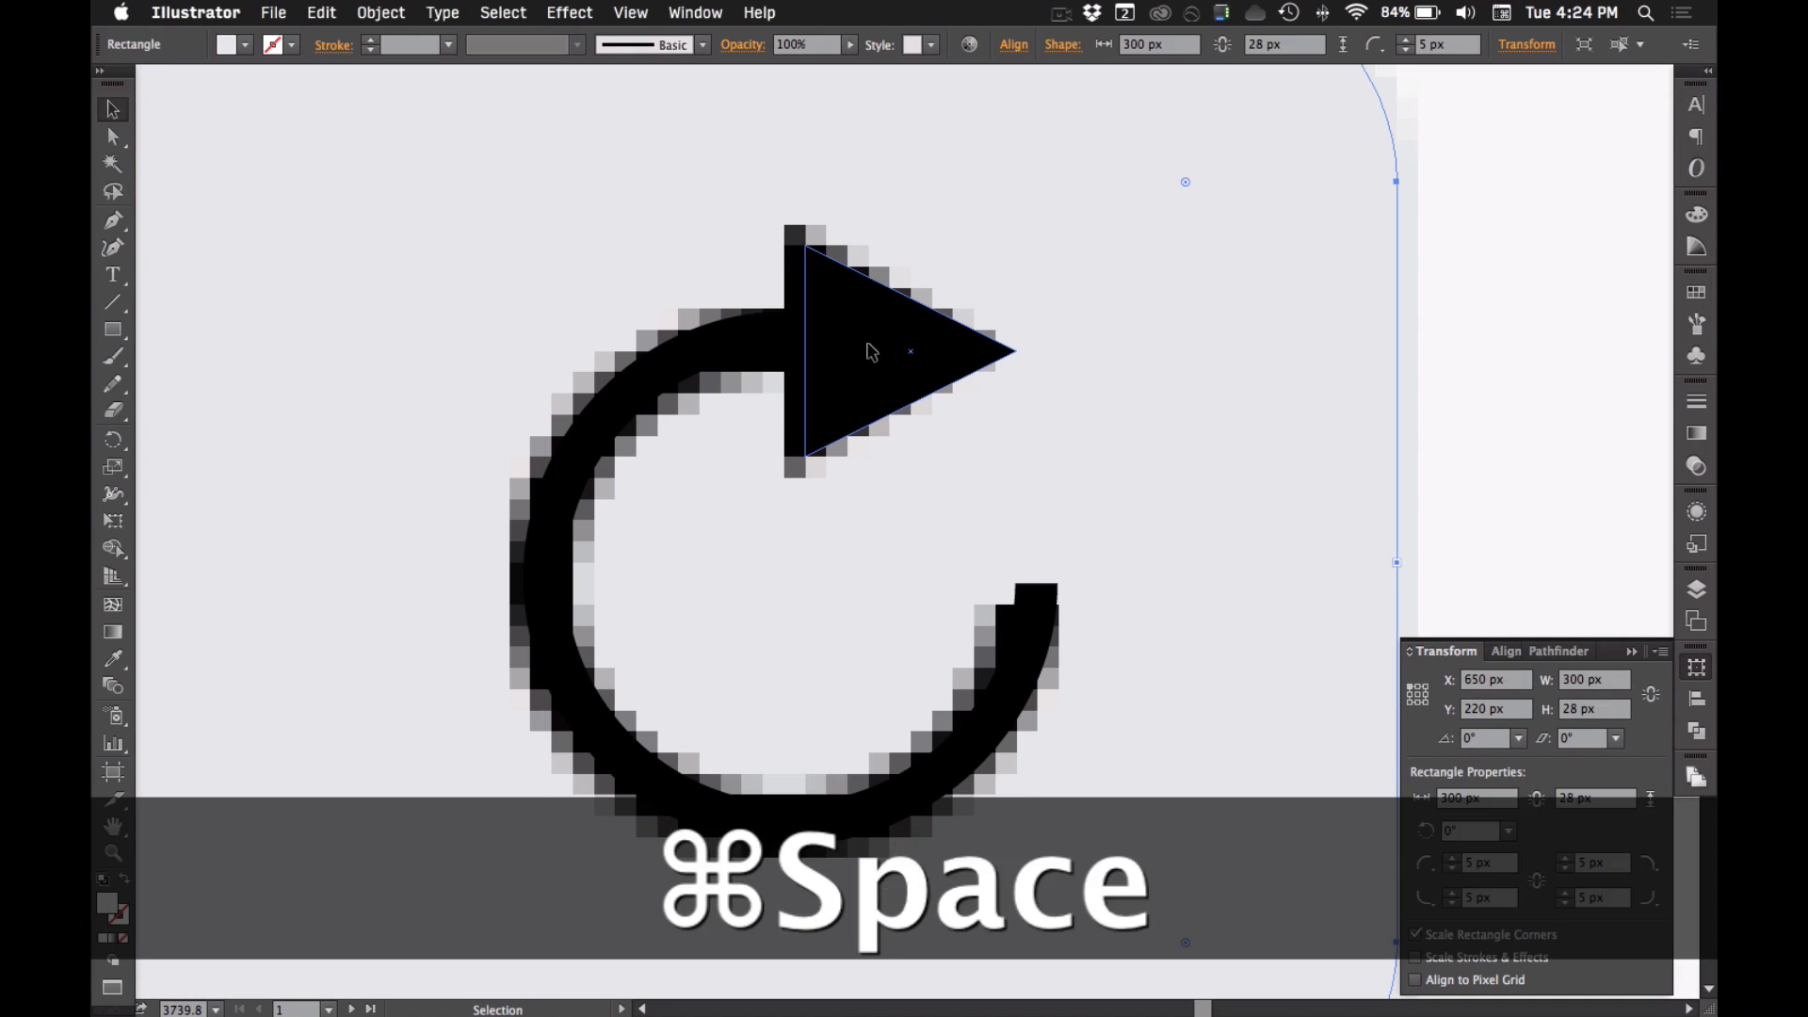
{"action": "left_click", "coordinate": [871, 351]}
{"action": "key", "text": "a"}
{"action": "left_click", "coordinate": [879, 344]}
{"action": "left_click_drag", "start_coordinate": [880, 343], "coordinate": [867, 343]}
{"action": "key", "text": "super+z"}
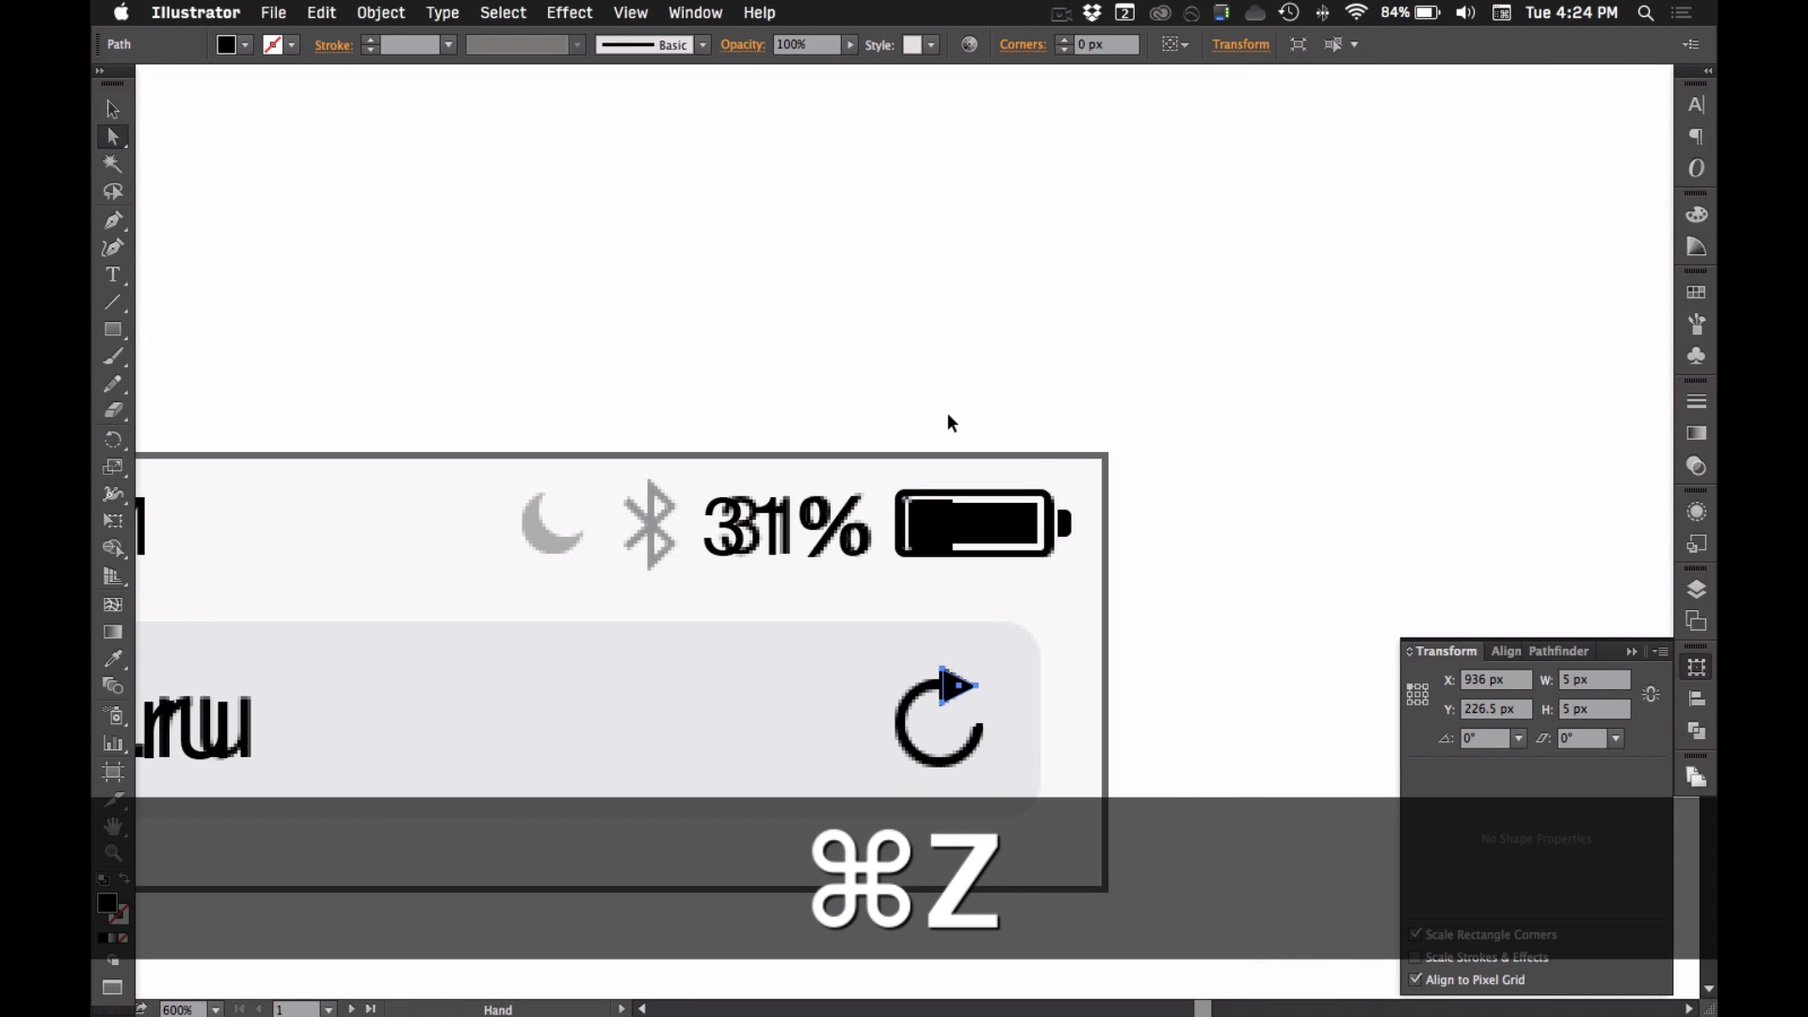
- Unlock the reference screenshot and move it to the right, clear of the wireframe header
{"action": "left_click_drag", "start_coordinate": [1091, 331], "coordinate": [1383, 100]}
{"action": "key", "text": "super+alt+space"}
{"action": "left_click", "coordinate": [1260, 556], "text": "alt+super"}
{"action": "left_click", "coordinate": [1260, 555], "text": "alt+super"}
{"action": "left_click", "coordinate": [667, 765]}
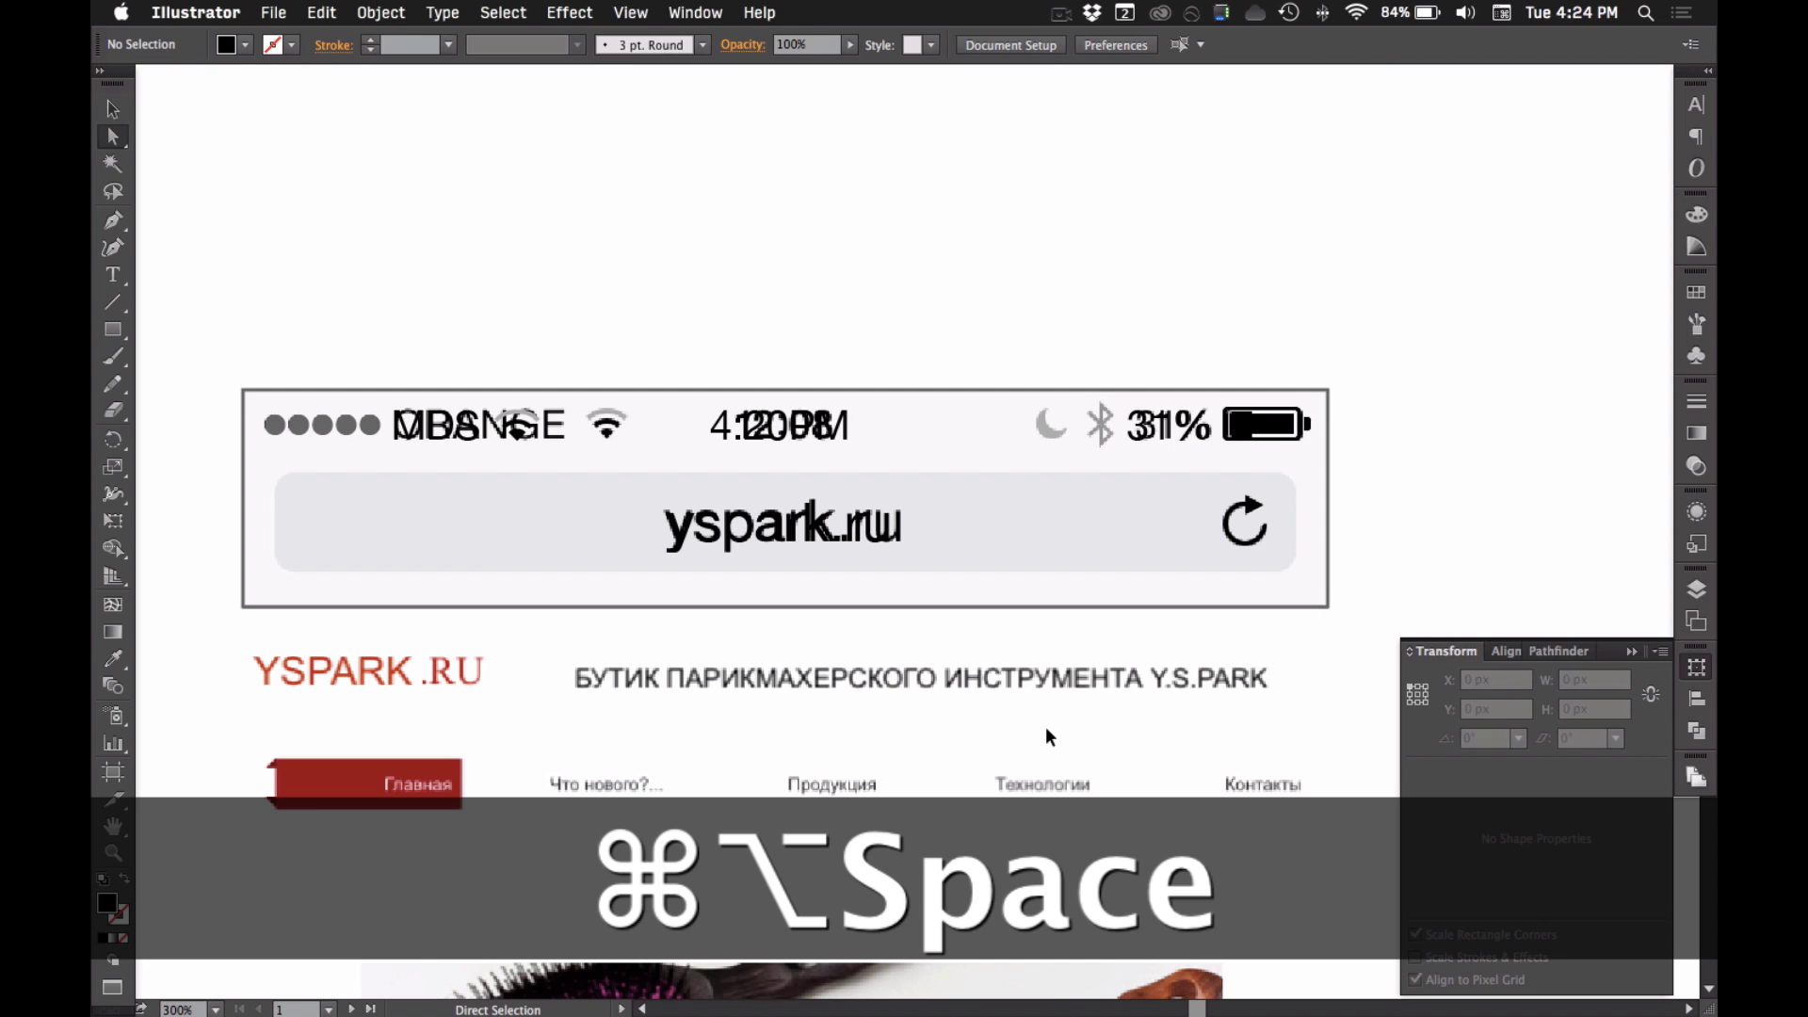
{"action": "key", "text": "super+alt+2"}
{"action": "left_click", "coordinate": [765, 287]}
{"action": "key", "text": "super+alt+space"}
{"action": "left_click", "coordinate": [738, 684], "text": "alt+super"}
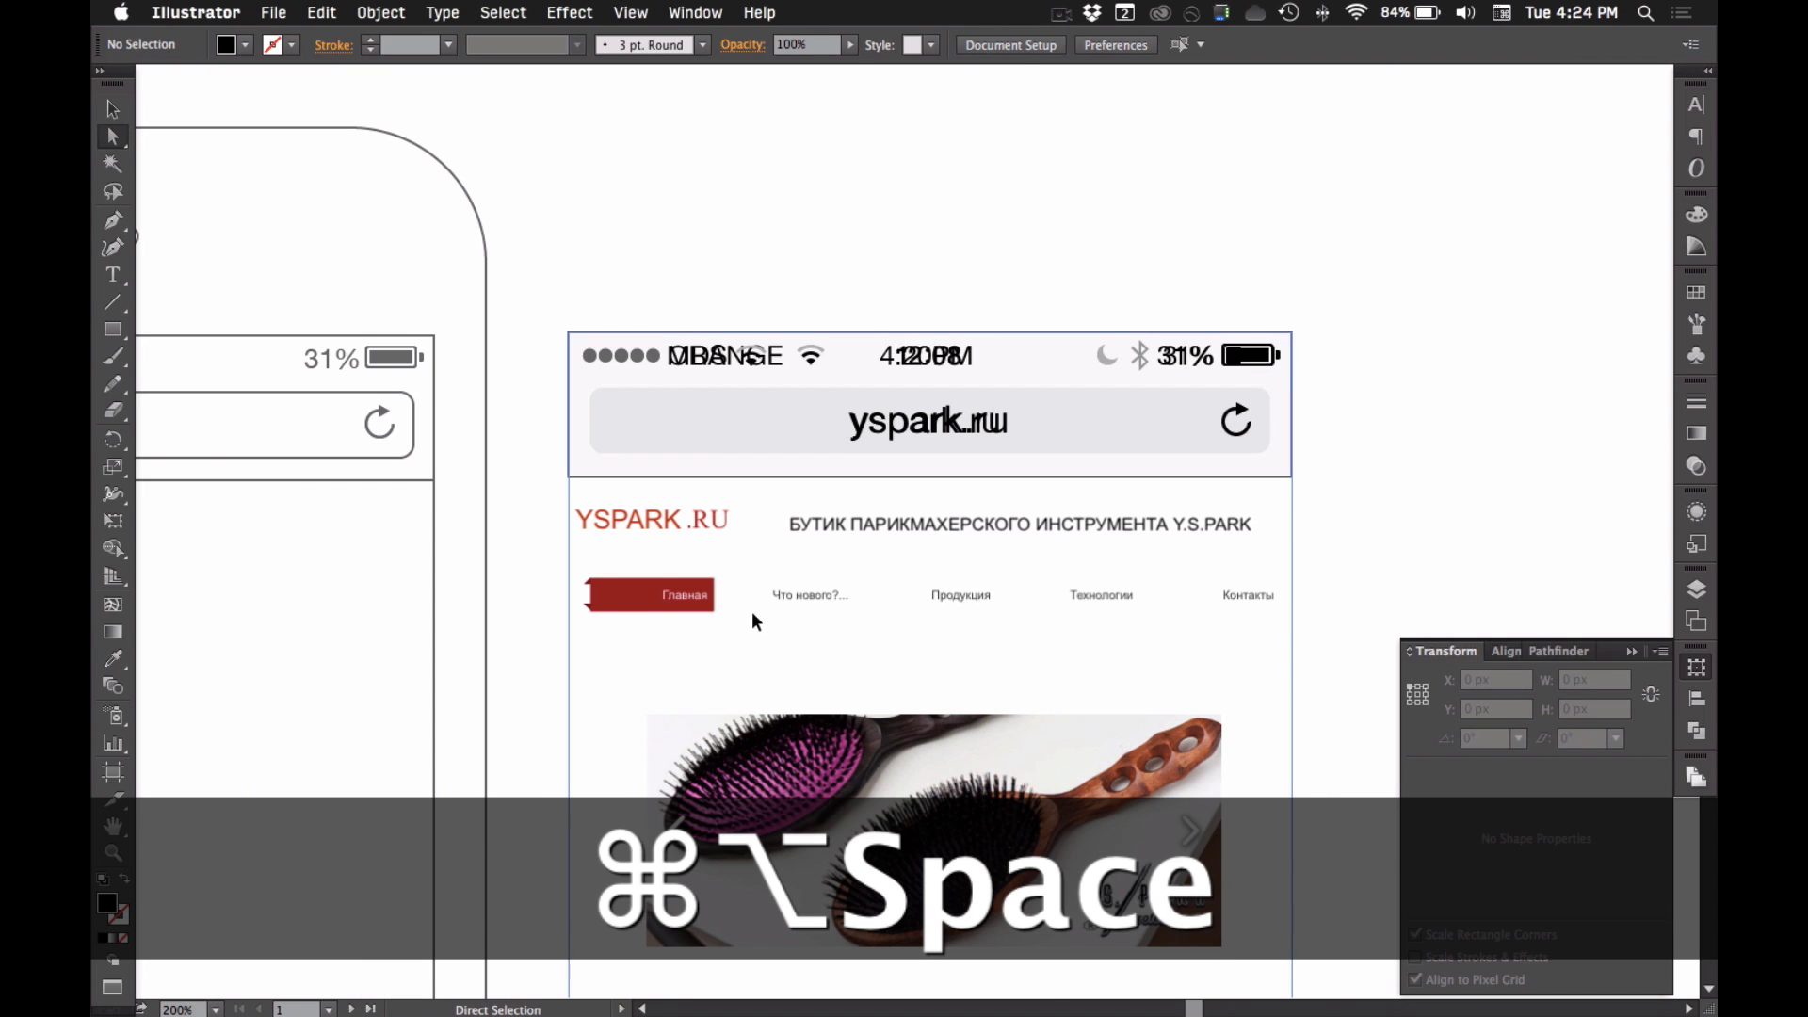
{"action": "left_click_drag", "start_coordinate": [702, 612], "coordinate": [1427, 592]}
{"action": "left_click", "coordinate": [1229, 573]}
- Move only the reload icon's arrowhead left to X 935 px so it meets the end of the arc
{"action": "left_click_drag", "start_coordinate": [1064, 274], "coordinate": [1429, 733]}
{"action": "left_click_drag", "start_coordinate": [757, 144], "coordinate": [1130, 588]}
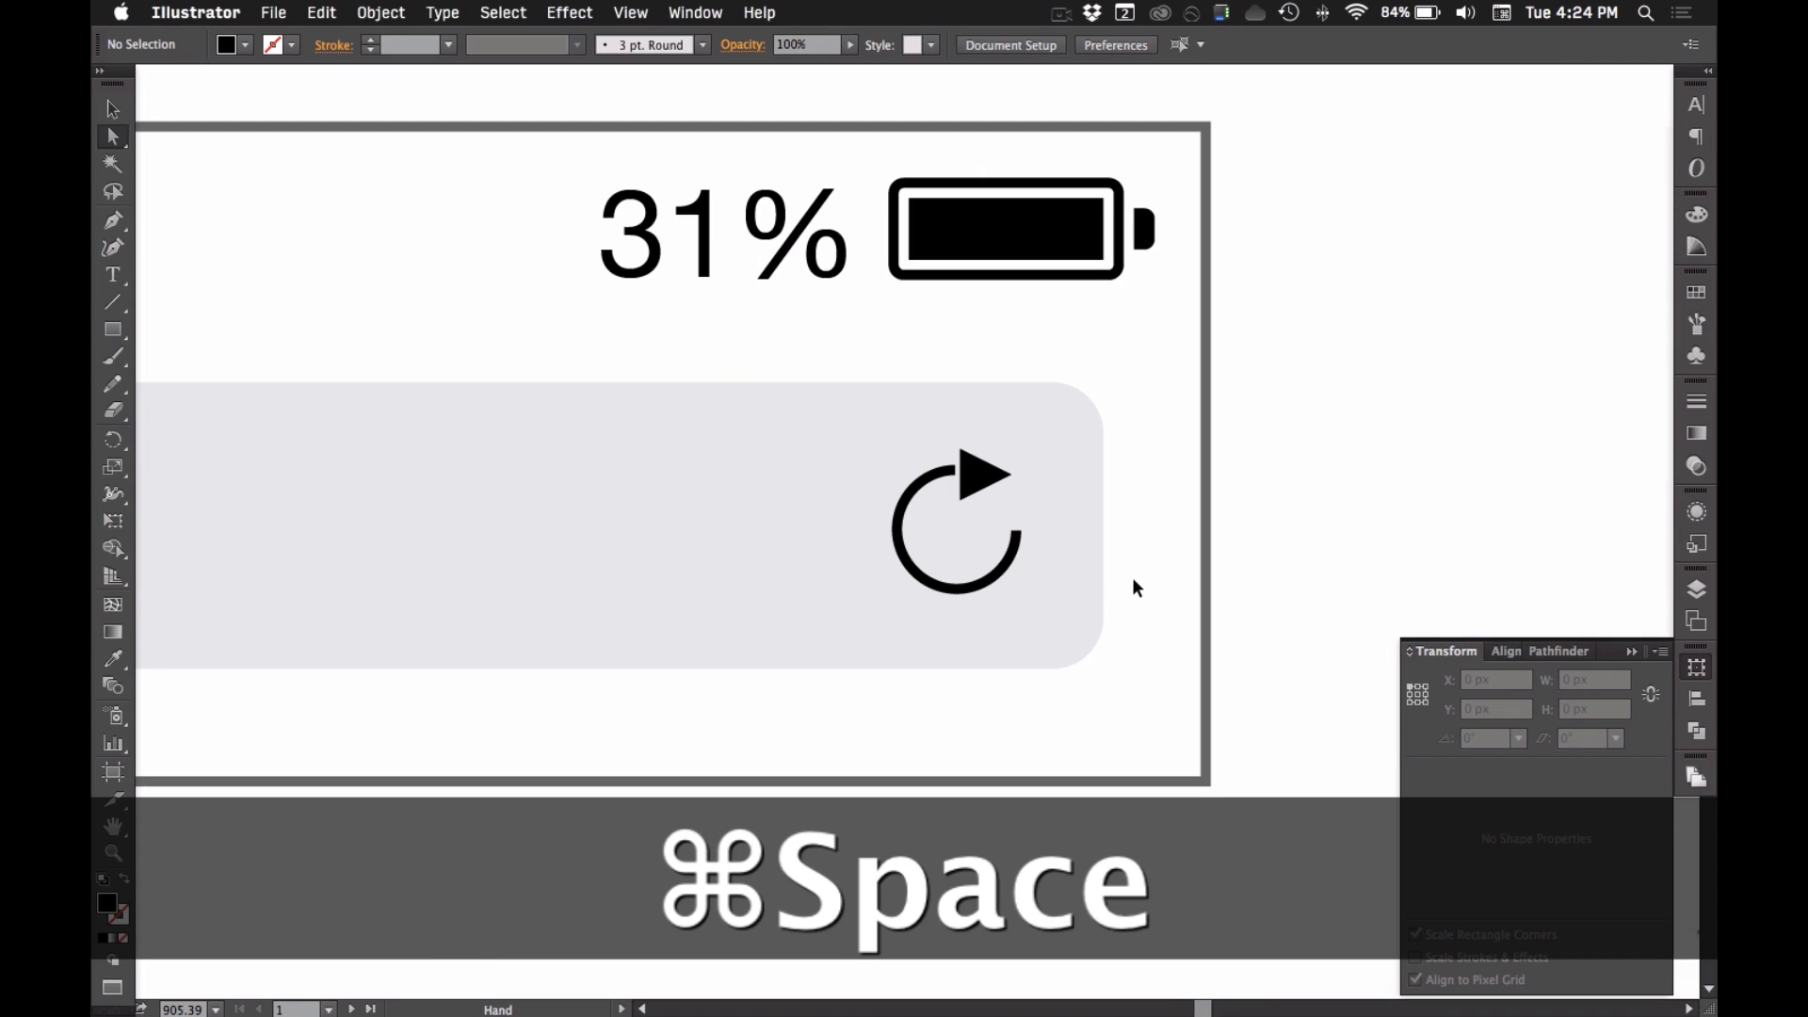
{"action": "left_click_drag", "start_coordinate": [791, 336], "coordinate": [1229, 754]}
{"action": "key", "text": "v"}
{"action": "left_click", "coordinate": [852, 360]}
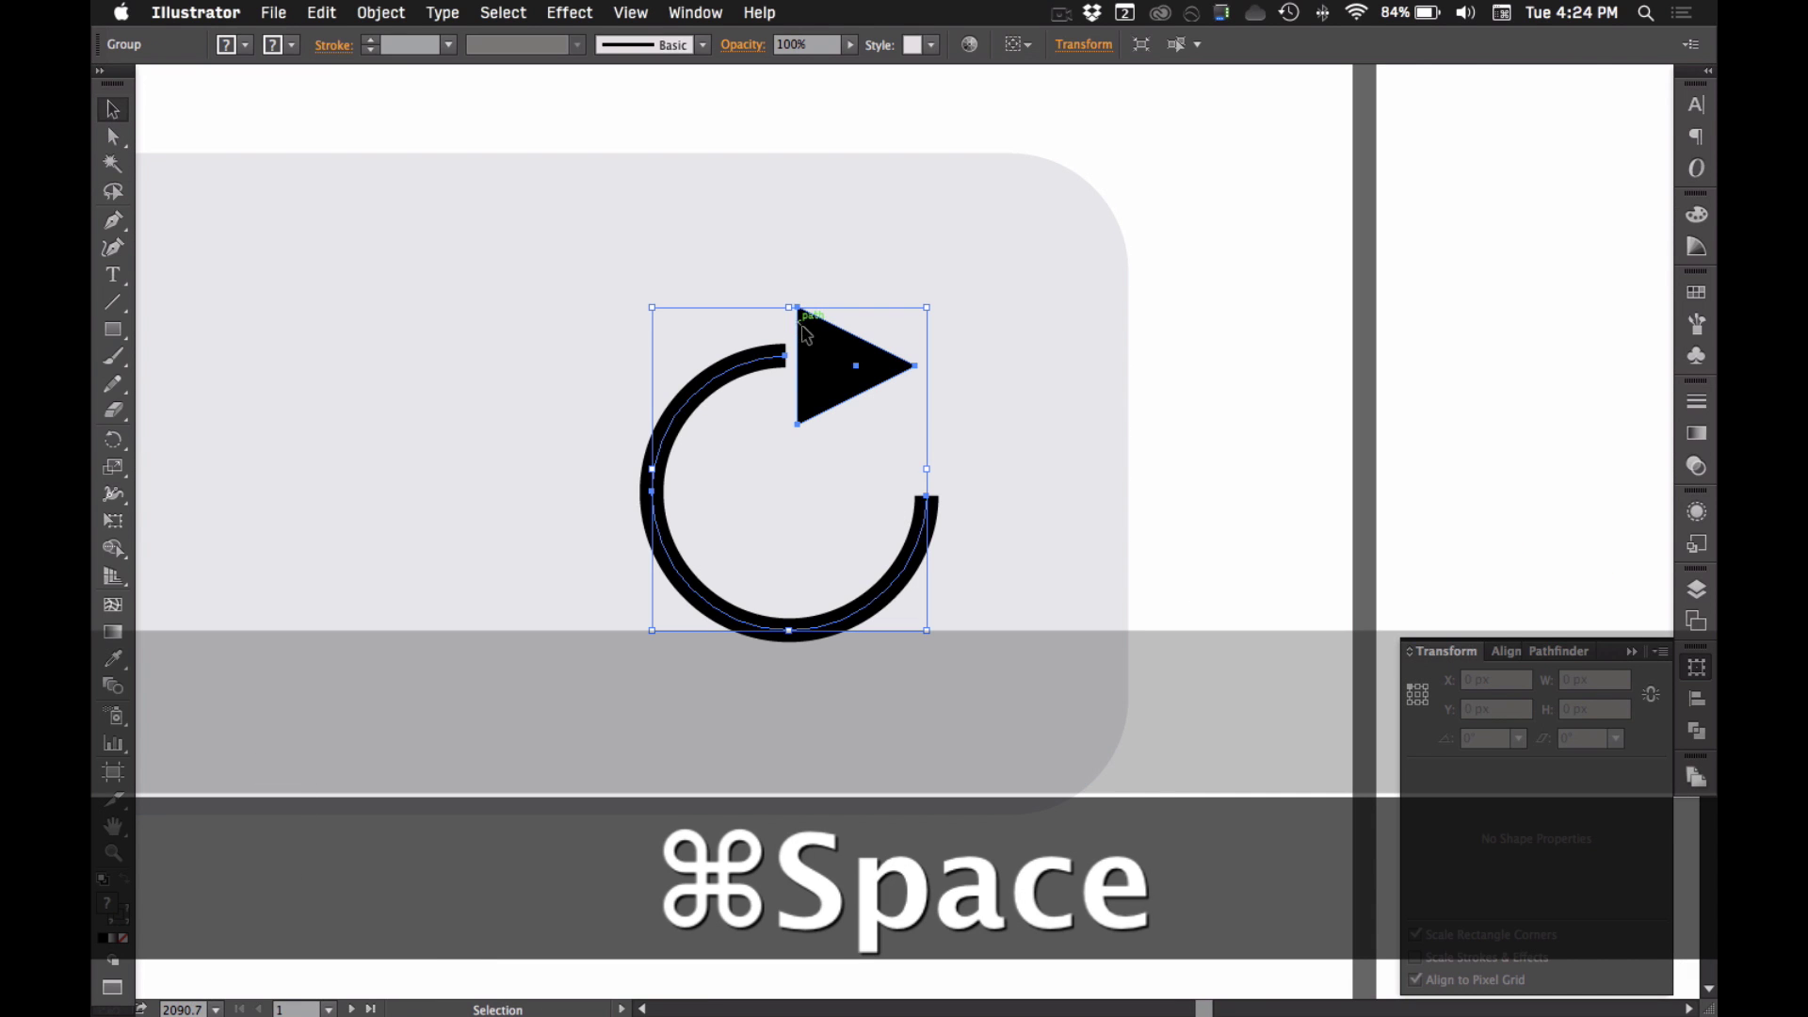
{"action": "left_click", "coordinate": [1011, 341]}
{"action": "key", "text": "a"}
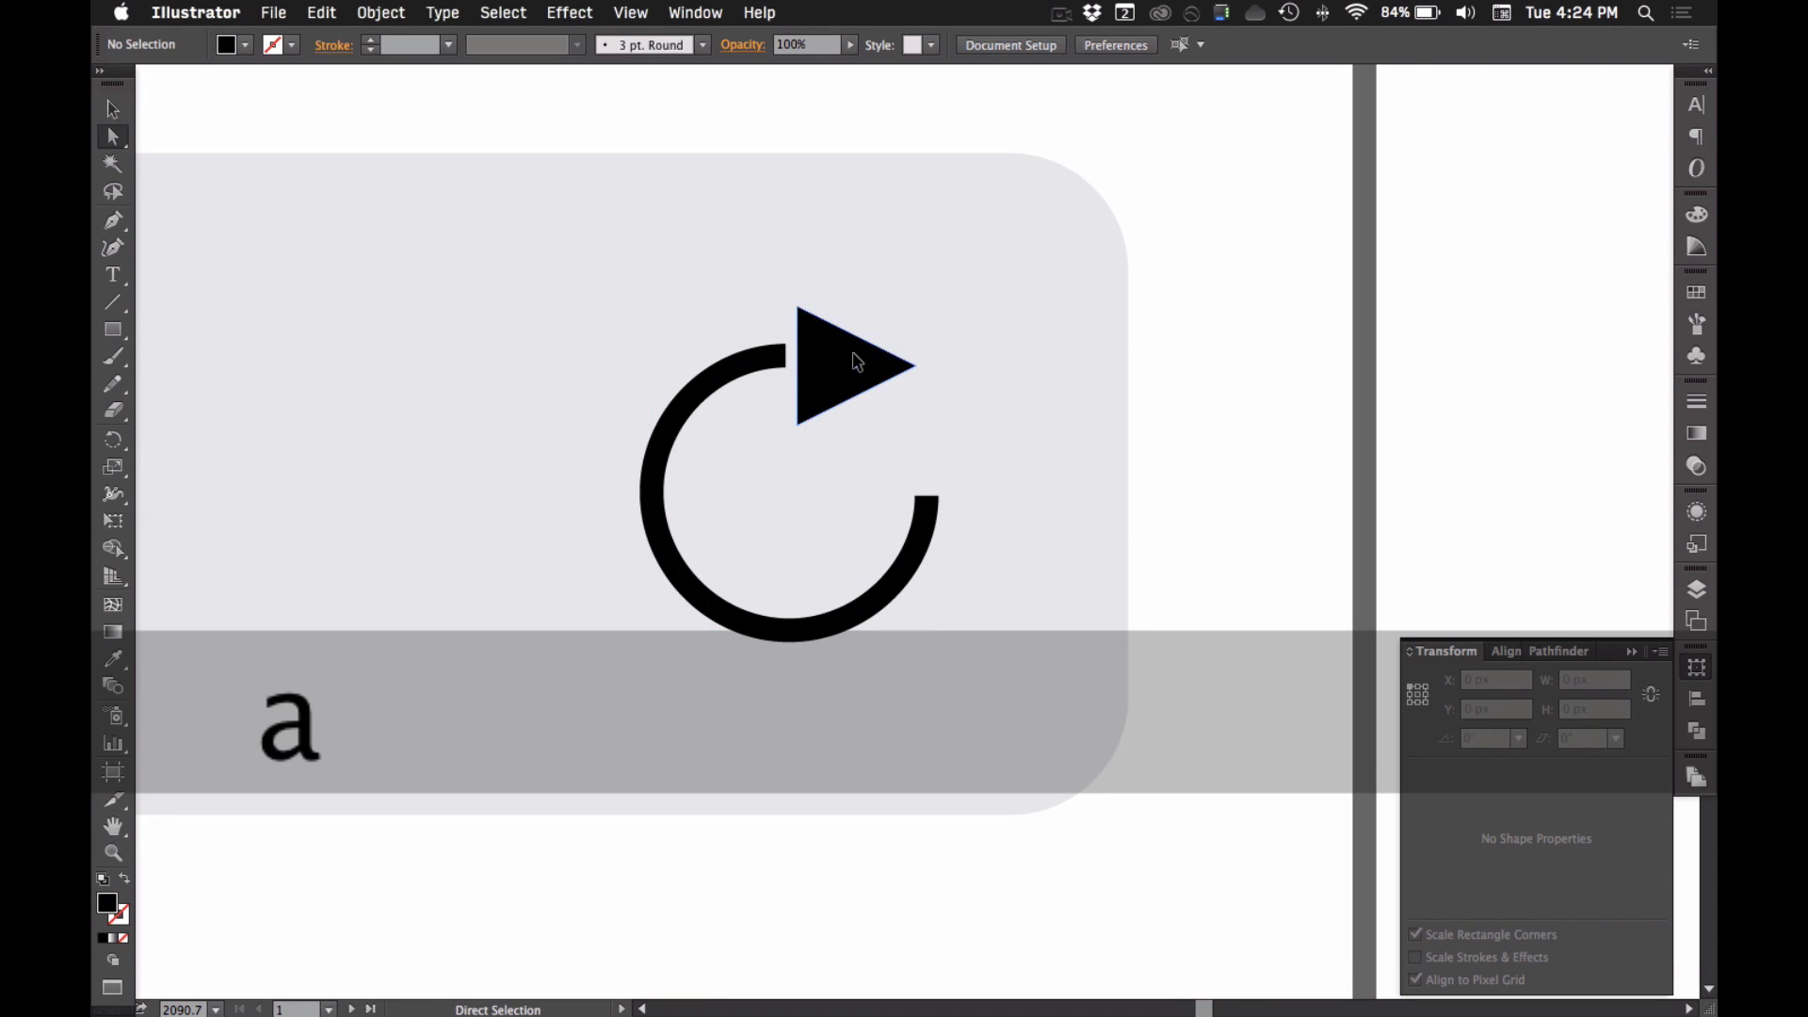
{"action": "left_click_drag", "start_coordinate": [855, 358], "coordinate": [832, 363]}
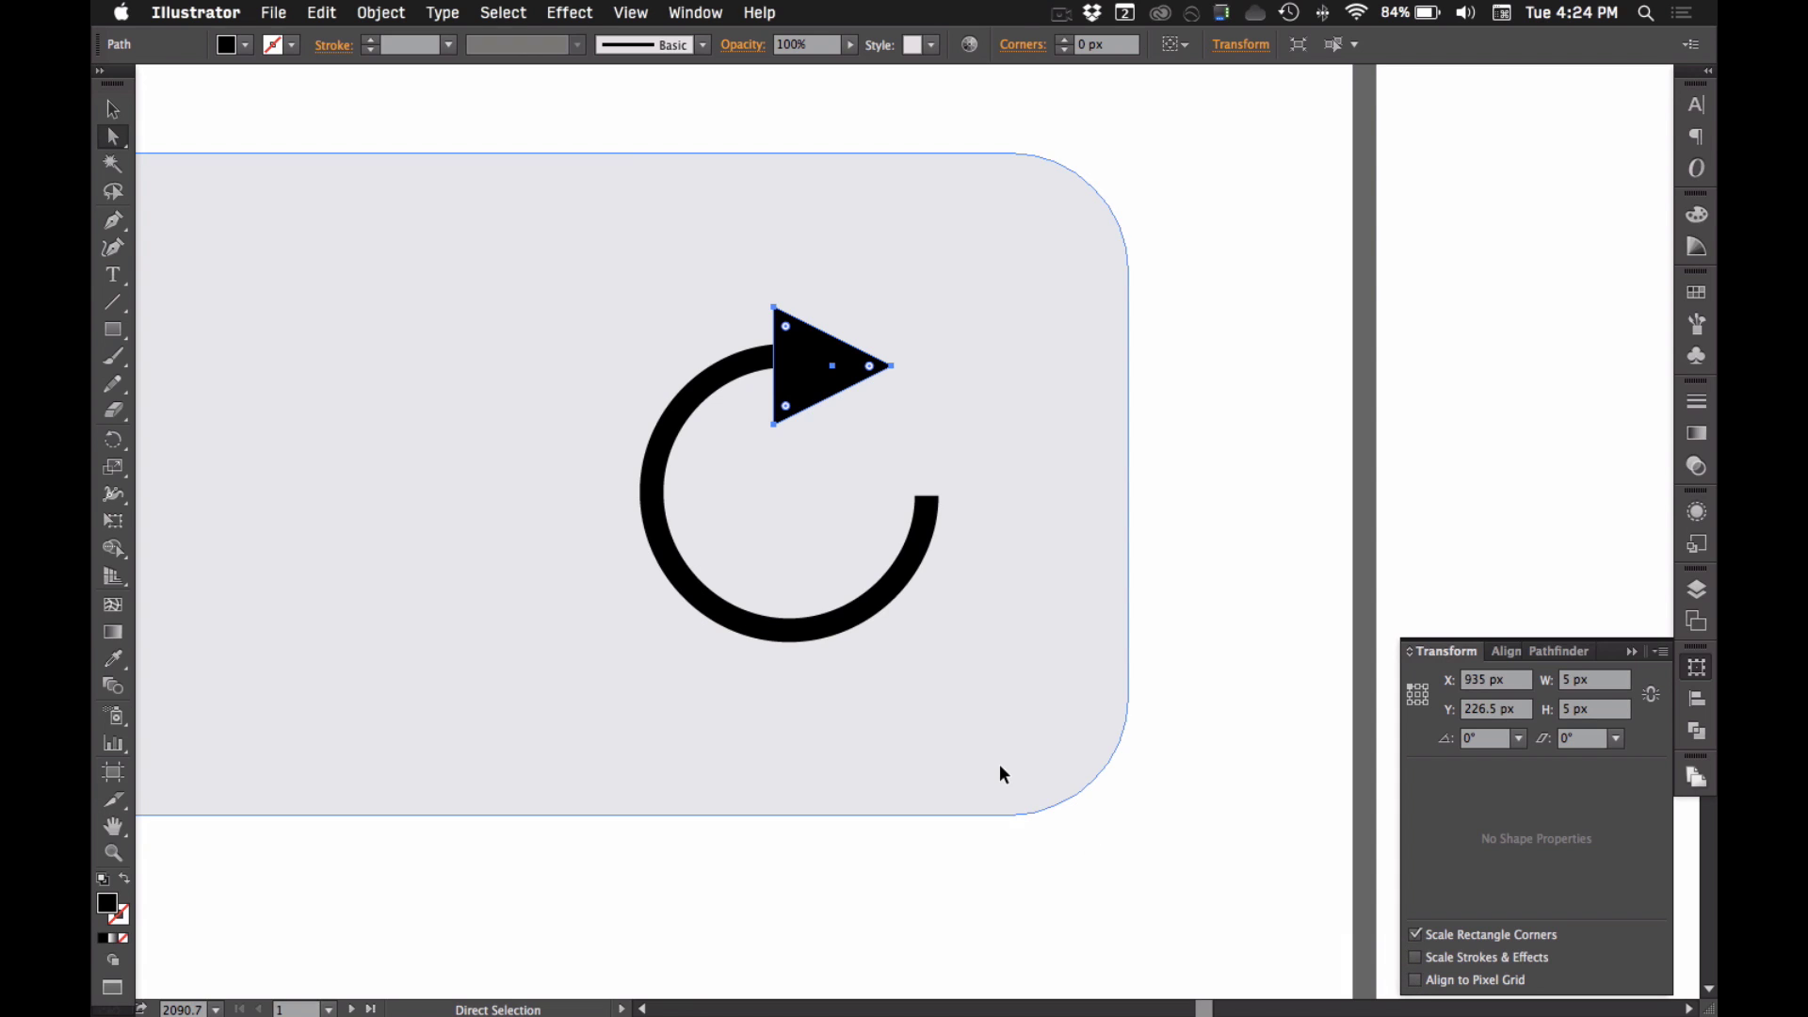
- Nudge the arrowhead up to Y 226.064 px and deselect it
{"action": "key", "text": "Up"}
{"action": "key", "text": "Down"}
{"action": "key", "text": "super+space"}
{"action": "left_click_drag", "start_coordinate": [672, 277], "coordinate": [1027, 545]}
{"action": "key", "text": "super+space"}
{"action": "left_click_drag", "start_coordinate": [791, 416], "coordinate": [886, 403]}
{"action": "key", "text": "super+alt+space"}
{"action": "left_click", "coordinate": [917, 550]}
{"action": "left_click", "coordinate": [917, 550]}
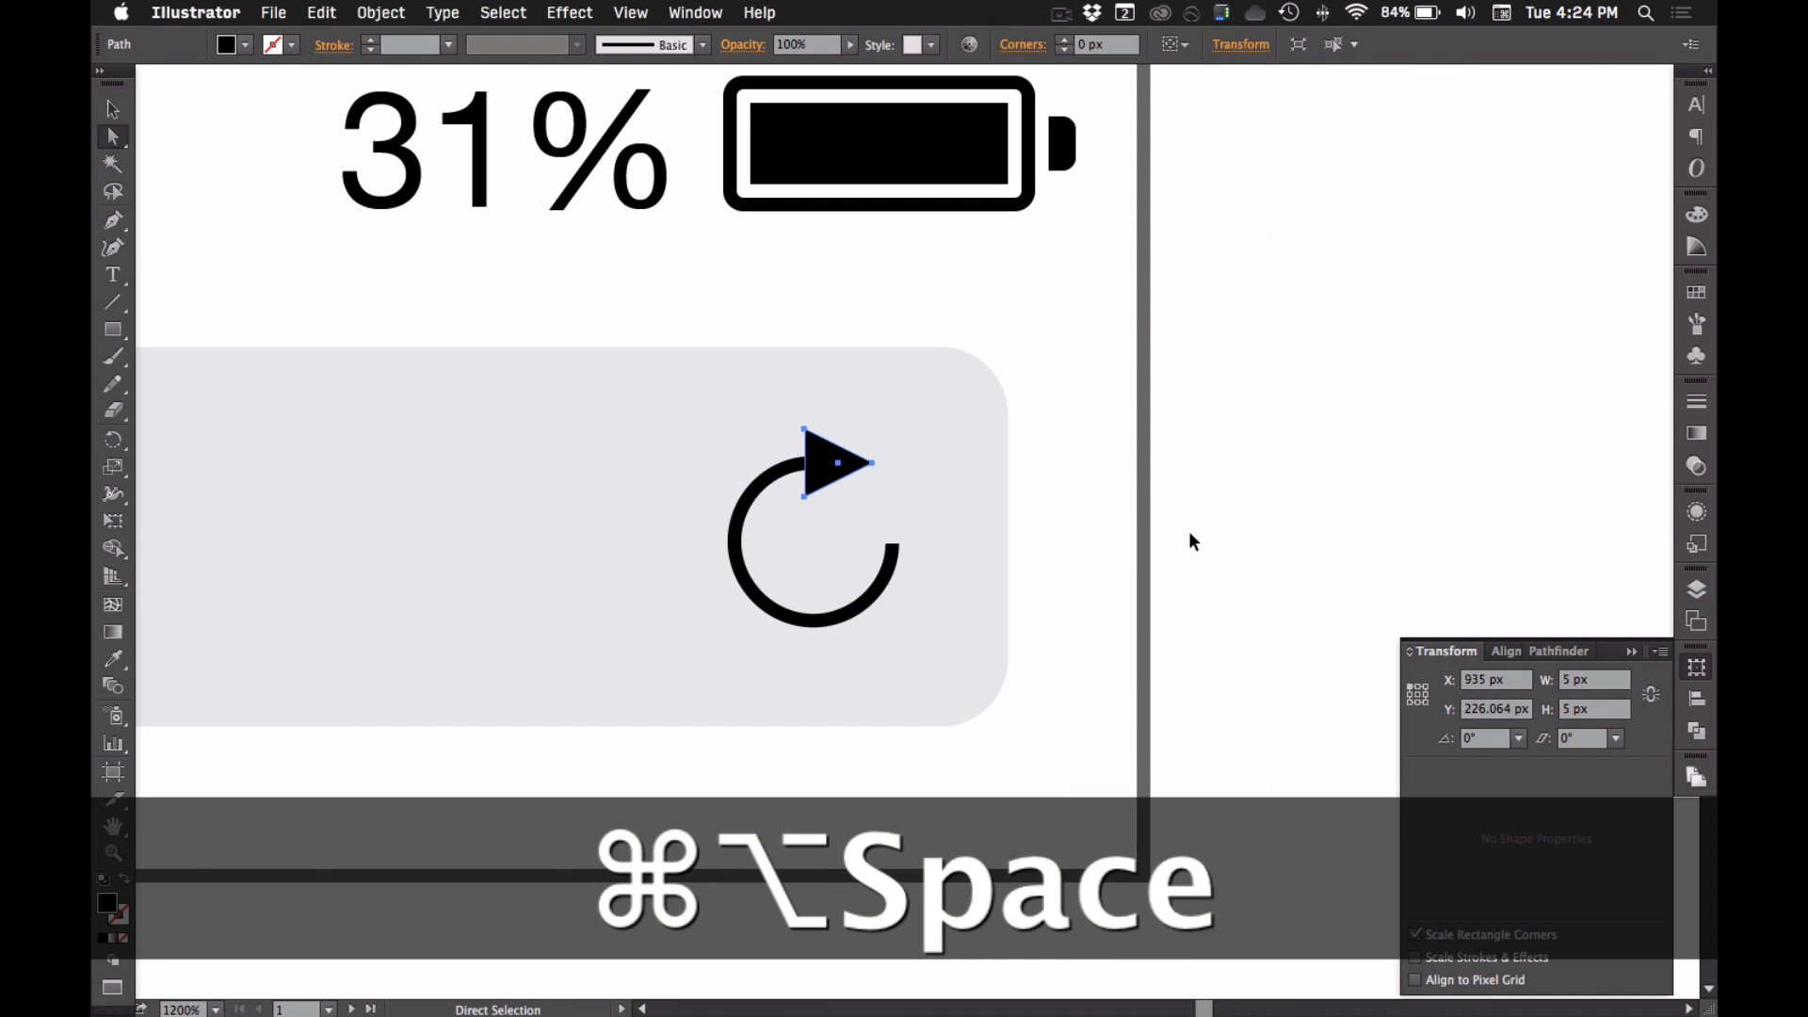
{"action": "key", "text": "v"}
{"action": "left_click", "coordinate": [774, 472]}
{"action": "left_click", "coordinate": [1086, 489]}
{"action": "left_click", "coordinate": [861, 463]}
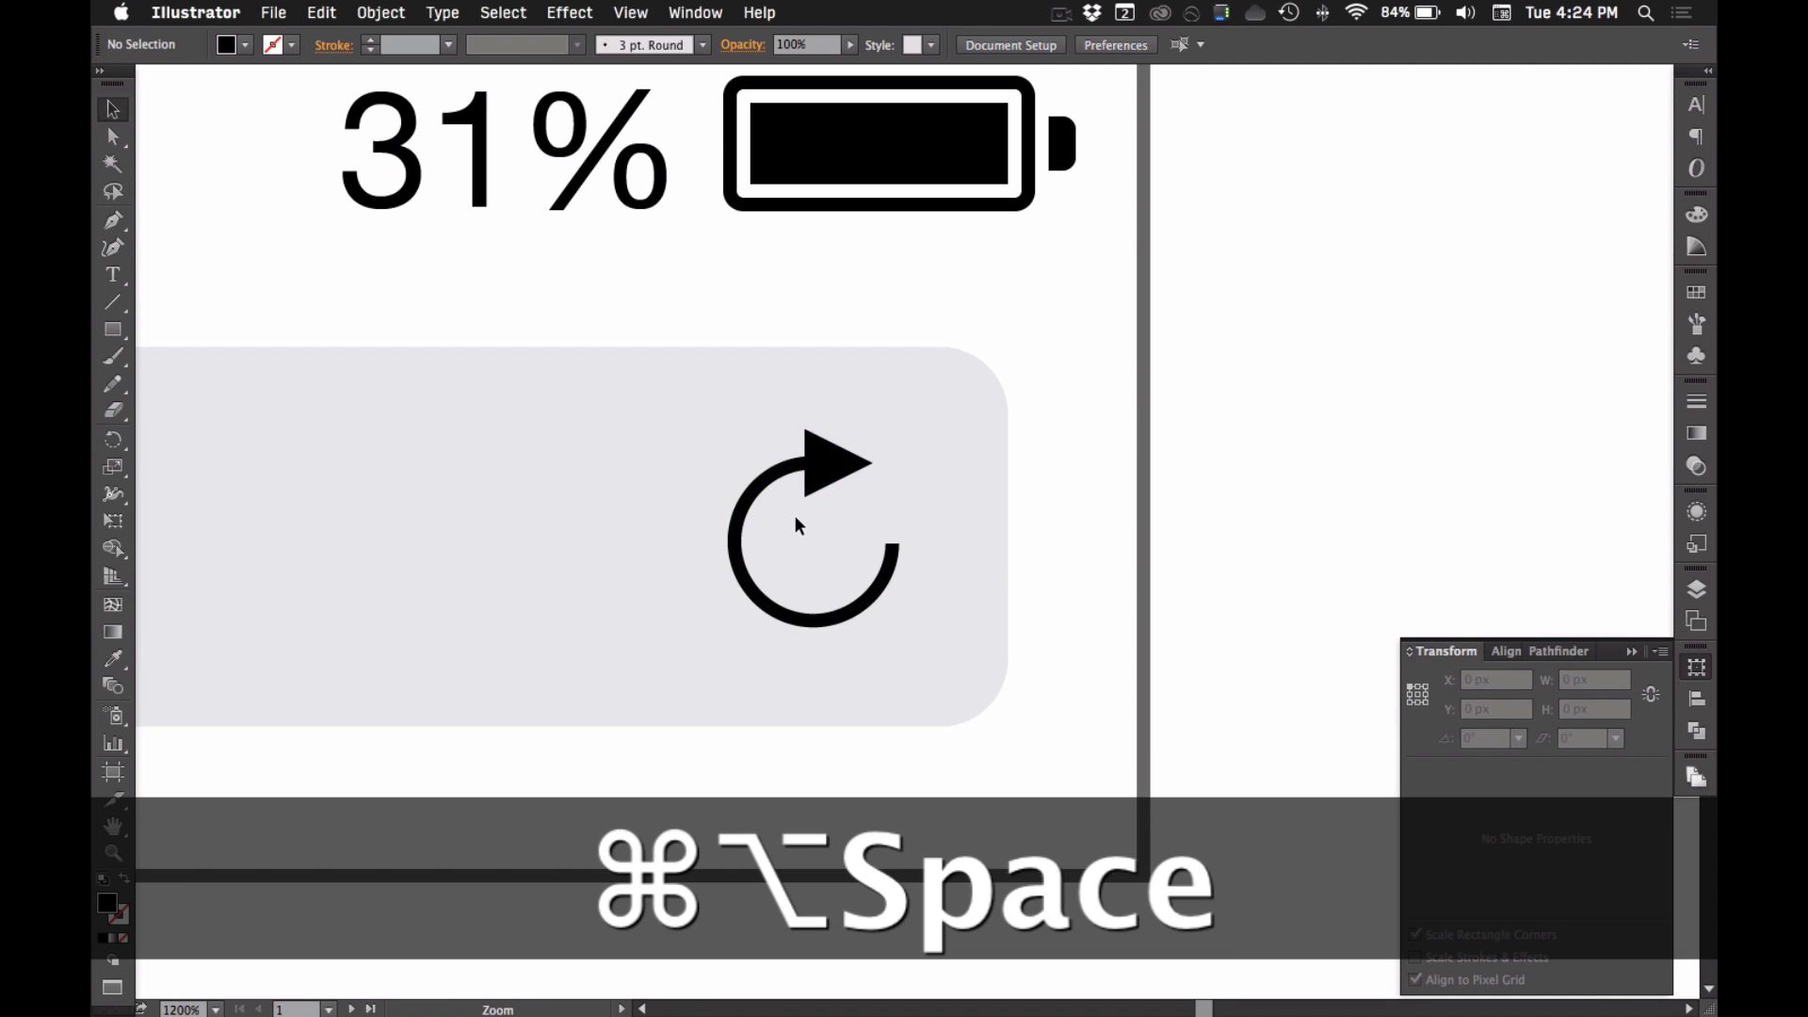
{"action": "left_click", "coordinate": [1220, 516]}
- Compare the wireframe header and its reload icon with the reference screenshot beside it
{"action": "left_click", "coordinate": [797, 522], "text": "alt+super"}
{"action": "left_click", "coordinate": [797, 522], "text": "alt+super"}
{"action": "left_click", "coordinate": [796, 522], "text": "alt+super"}
{"action": "left_click", "coordinate": [797, 521], "text": "alt+super"}
{"action": "left_click", "coordinate": [797, 521], "text": "alt+super"}
{"action": "left_click_drag", "start_coordinate": [1234, 638], "coordinate": [656, 631]}
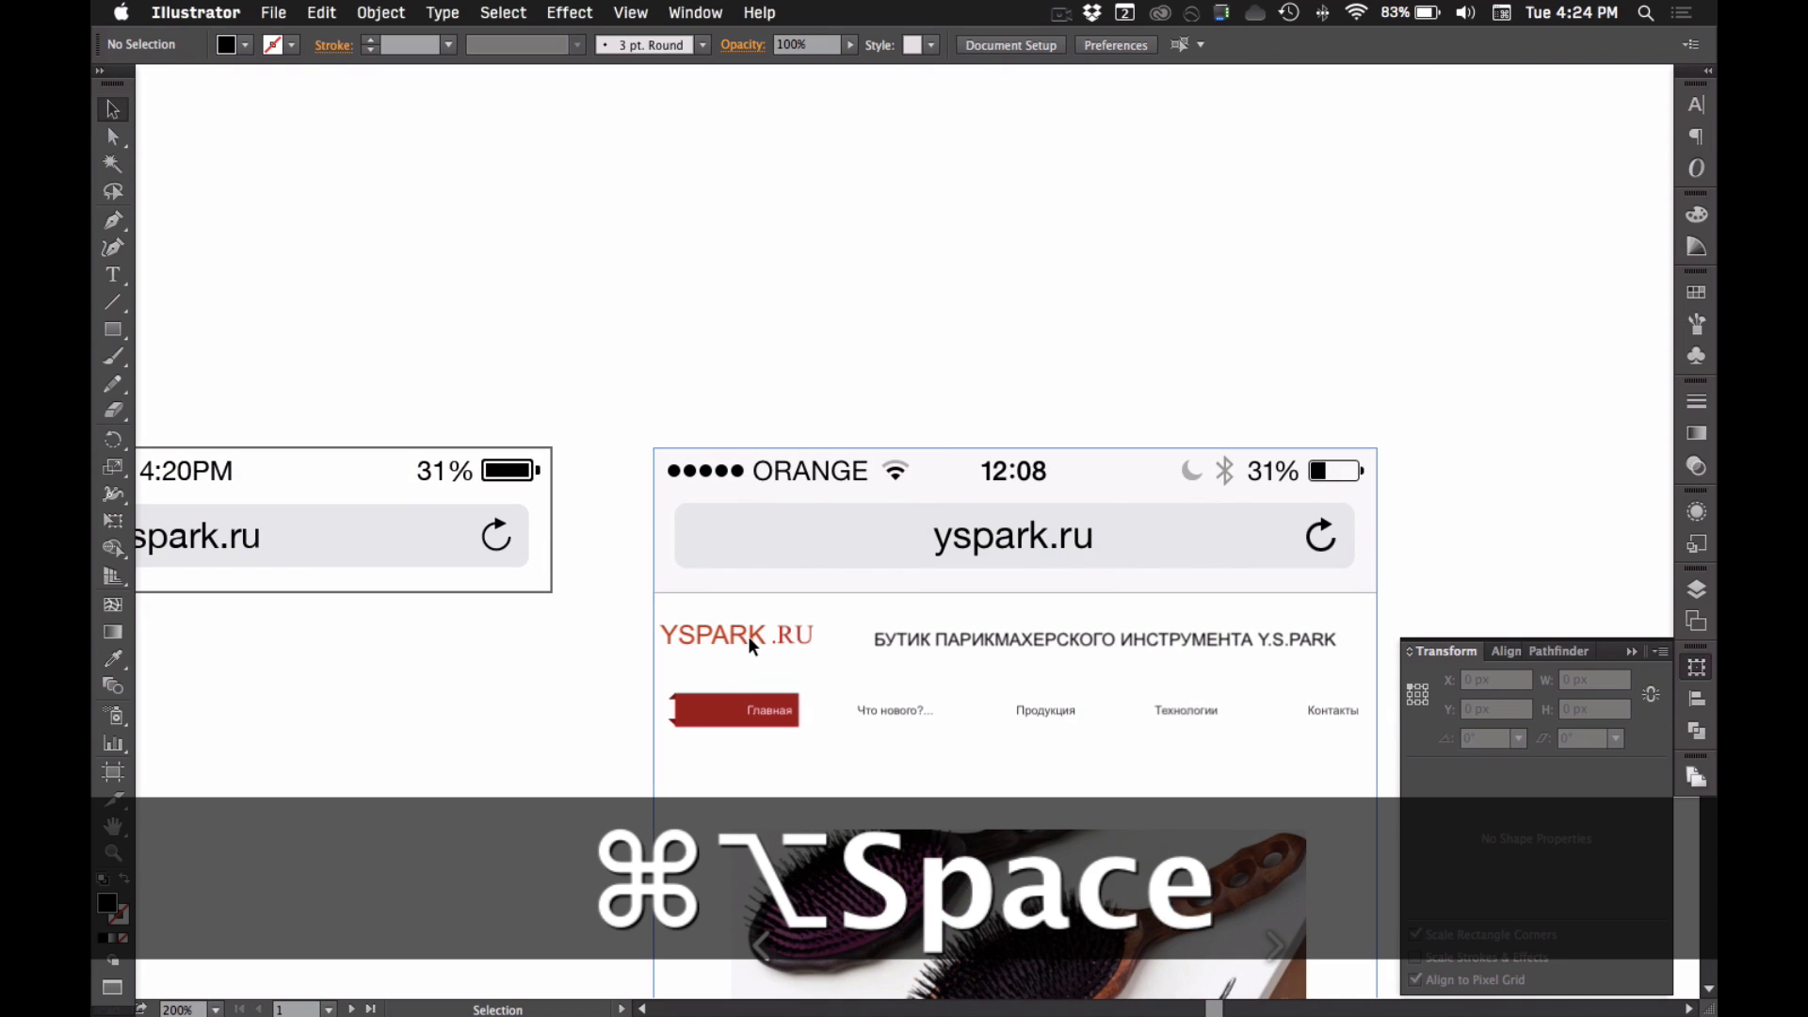
{"action": "left_click_drag", "start_coordinate": [319, 384], "coordinate": [665, 608]}
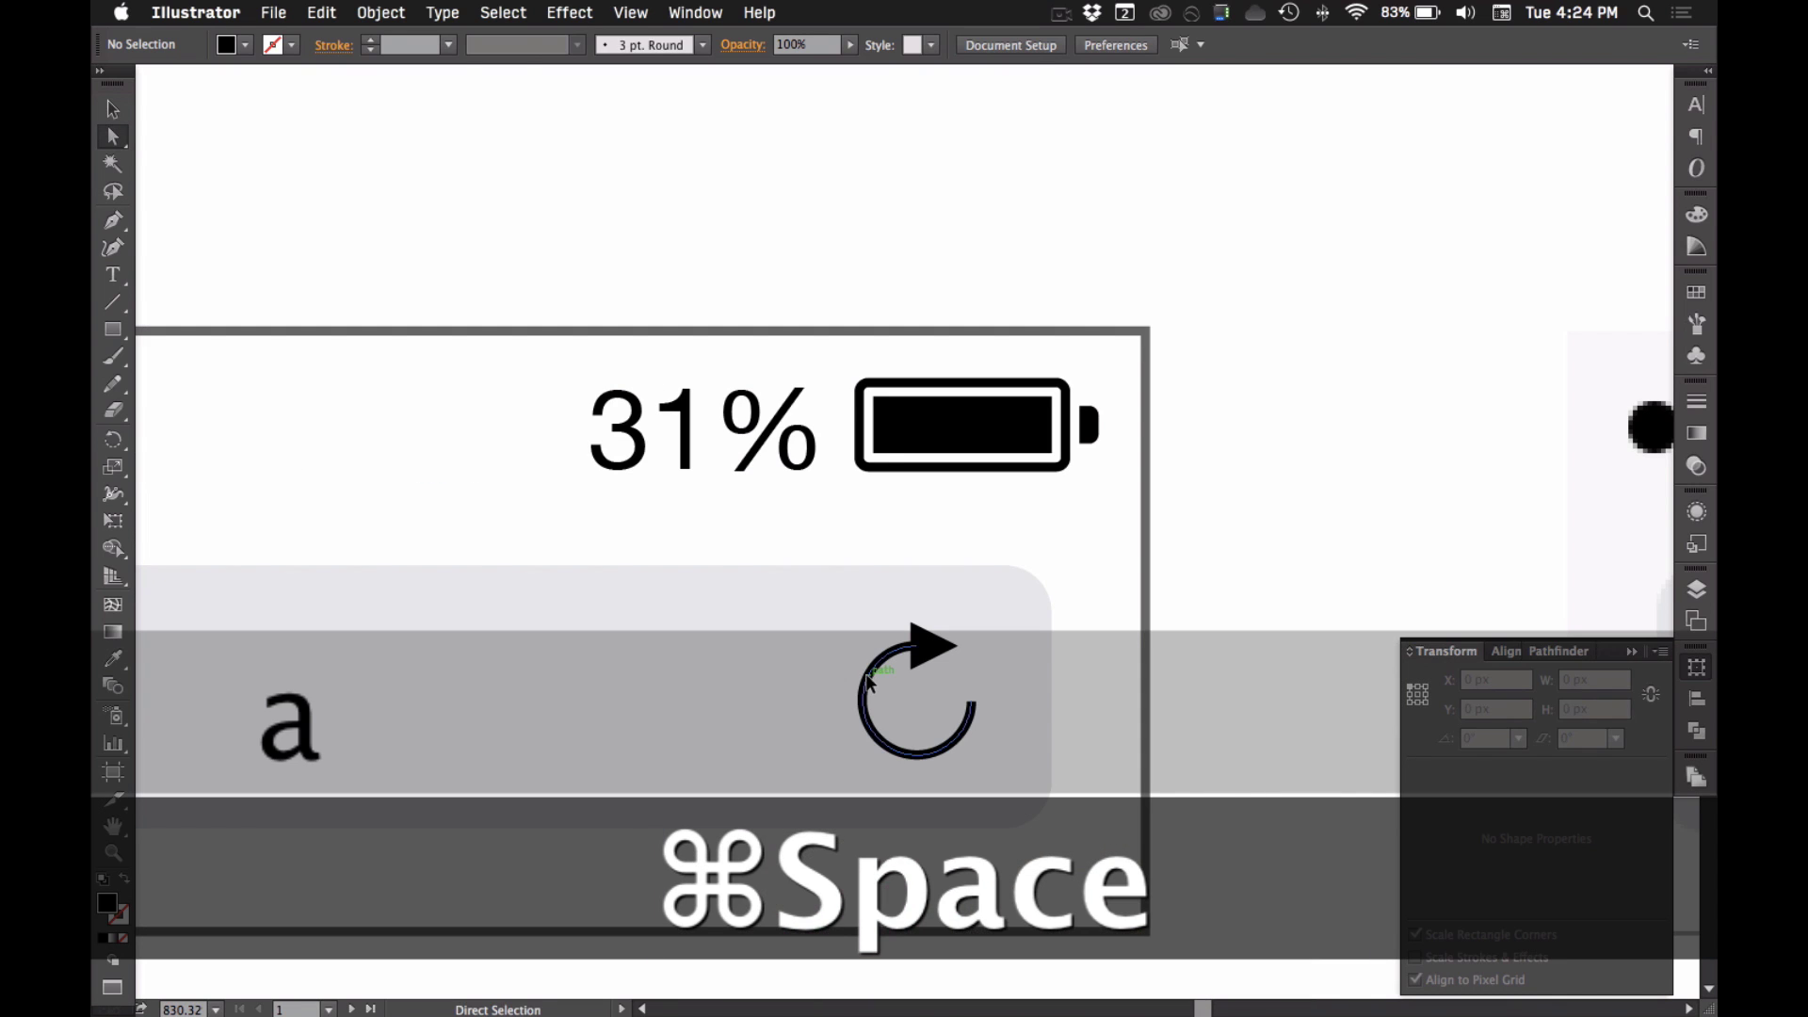
{"action": "left_click", "coordinate": [862, 685]}
{"action": "scroll", "coordinate": [998, 680], "scroll_direction": "left", "scroll_amount": 5}
{"action": "key", "text": "h"}
{"action": "left_click_drag", "start_coordinate": [1041, 679], "coordinate": [646, 468]}
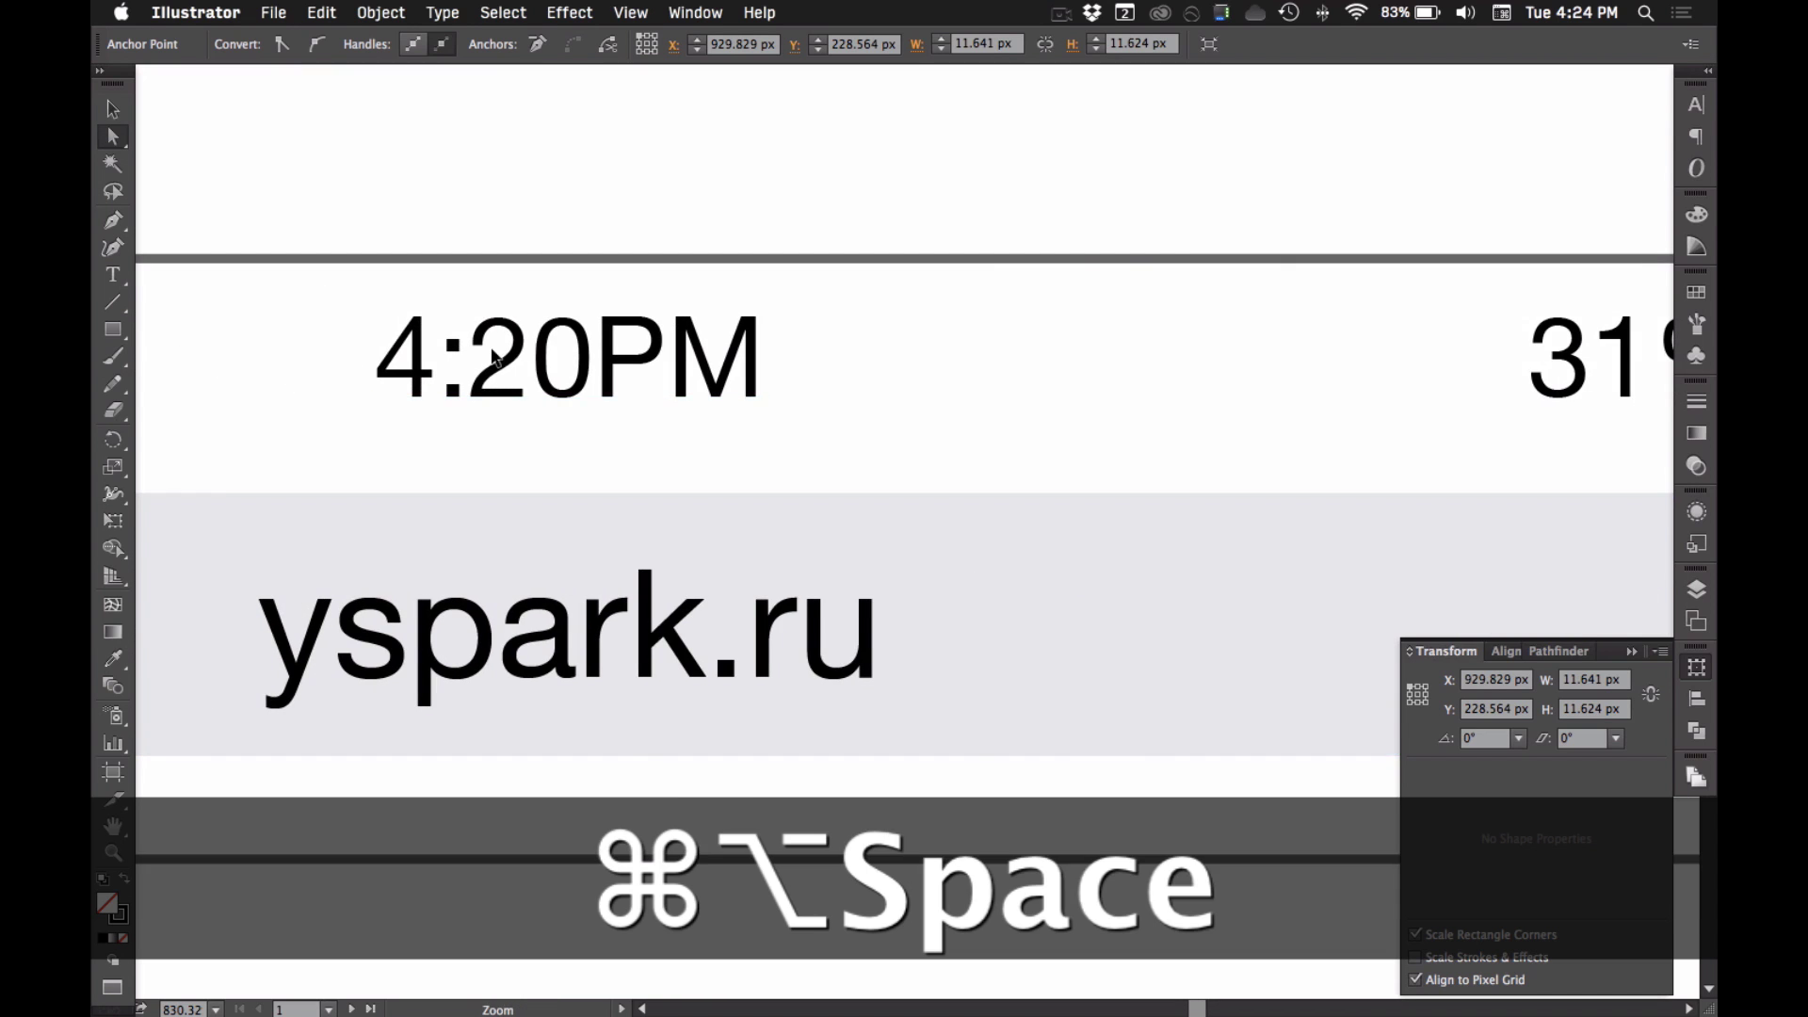
{"action": "left_click", "coordinate": [493, 351], "text": "alt+super"}
{"action": "left_click_drag", "start_coordinate": [1013, 493], "coordinate": [606, 315]}
{"action": "left_click_drag", "start_coordinate": [1160, 574], "coordinate": [1012, 571]}
{"action": "left_click_drag", "start_coordinate": [1331, 570], "coordinate": [755, 566]}
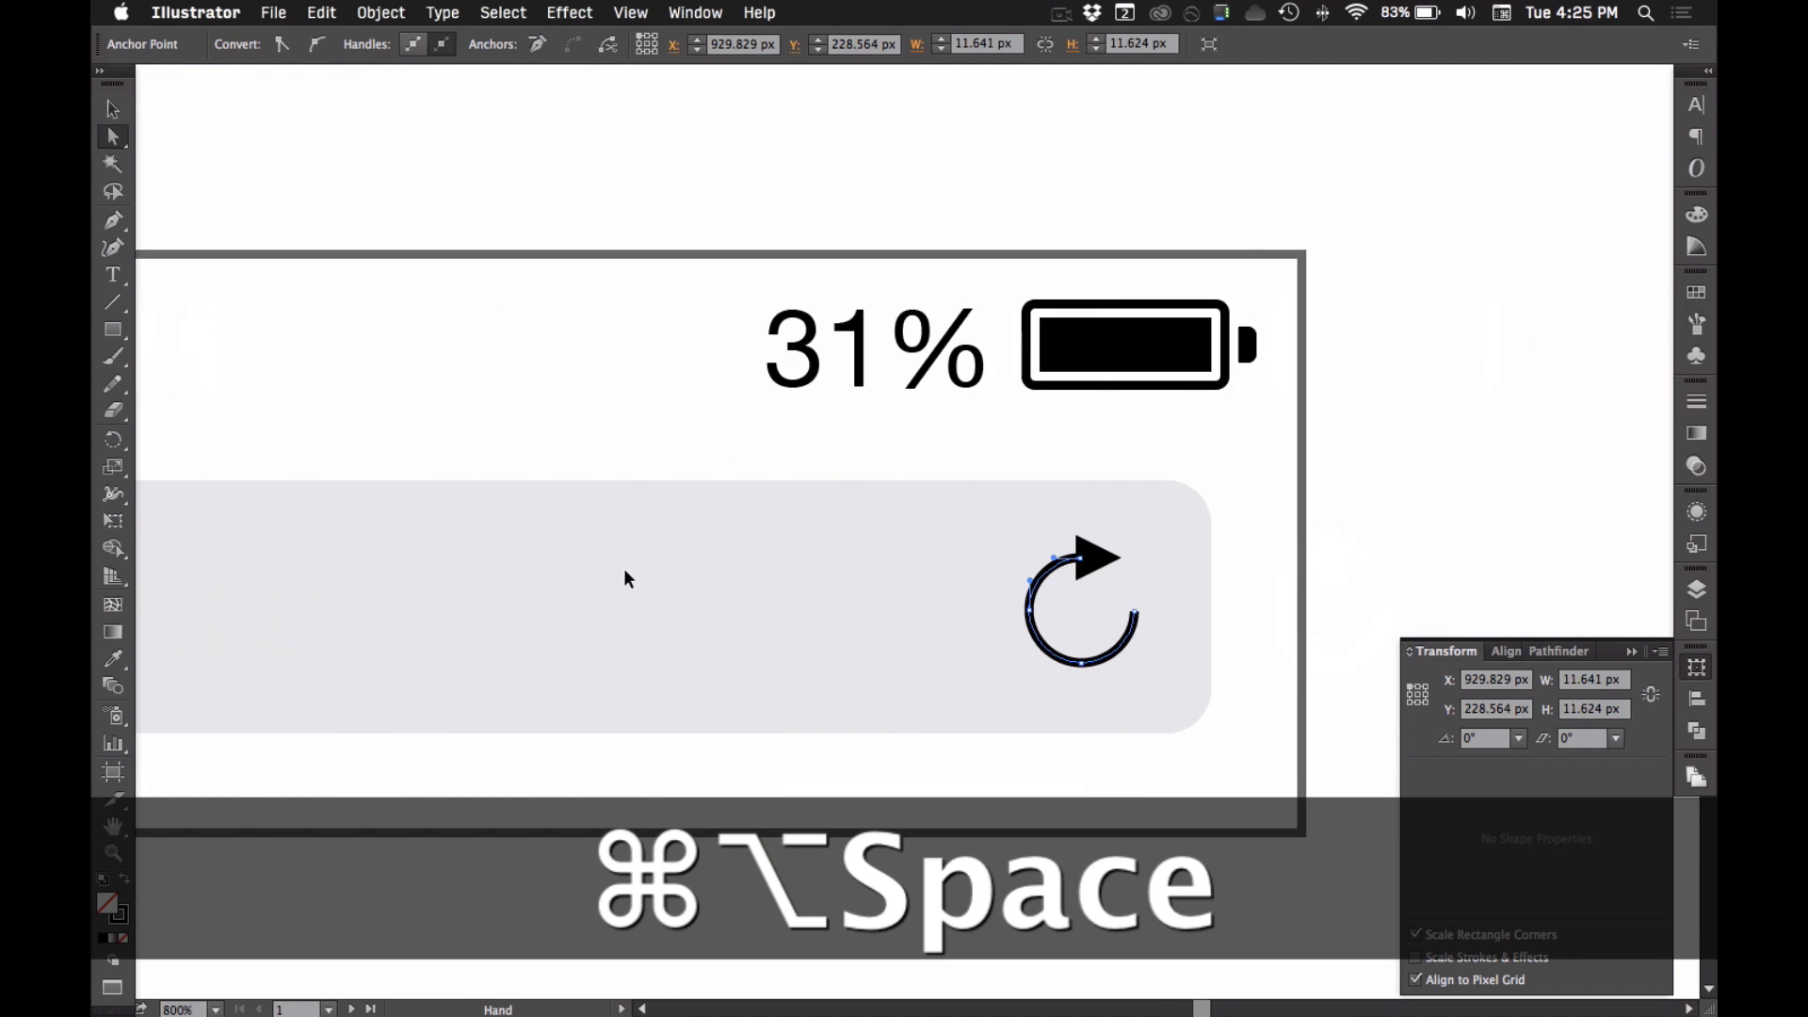
{"action": "left_click", "coordinate": [1089, 551], "text": "alt+super"}
{"action": "left_click_drag", "start_coordinate": [1318, 574], "coordinate": [707, 506]}
{"action": "left_click_drag", "start_coordinate": [972, 543], "coordinate": [522, 568]}
{"action": "left_click", "coordinate": [524, 568], "text": "alt+super"}
{"action": "left_click_drag", "start_coordinate": [718, 472], "coordinate": [504, 474]}
{"action": "left_click", "coordinate": [459, 401]}
- Set the stroke weight of the reload icon's arc to 1.25 pt and deselect it
{"action": "key", "text": "a"}
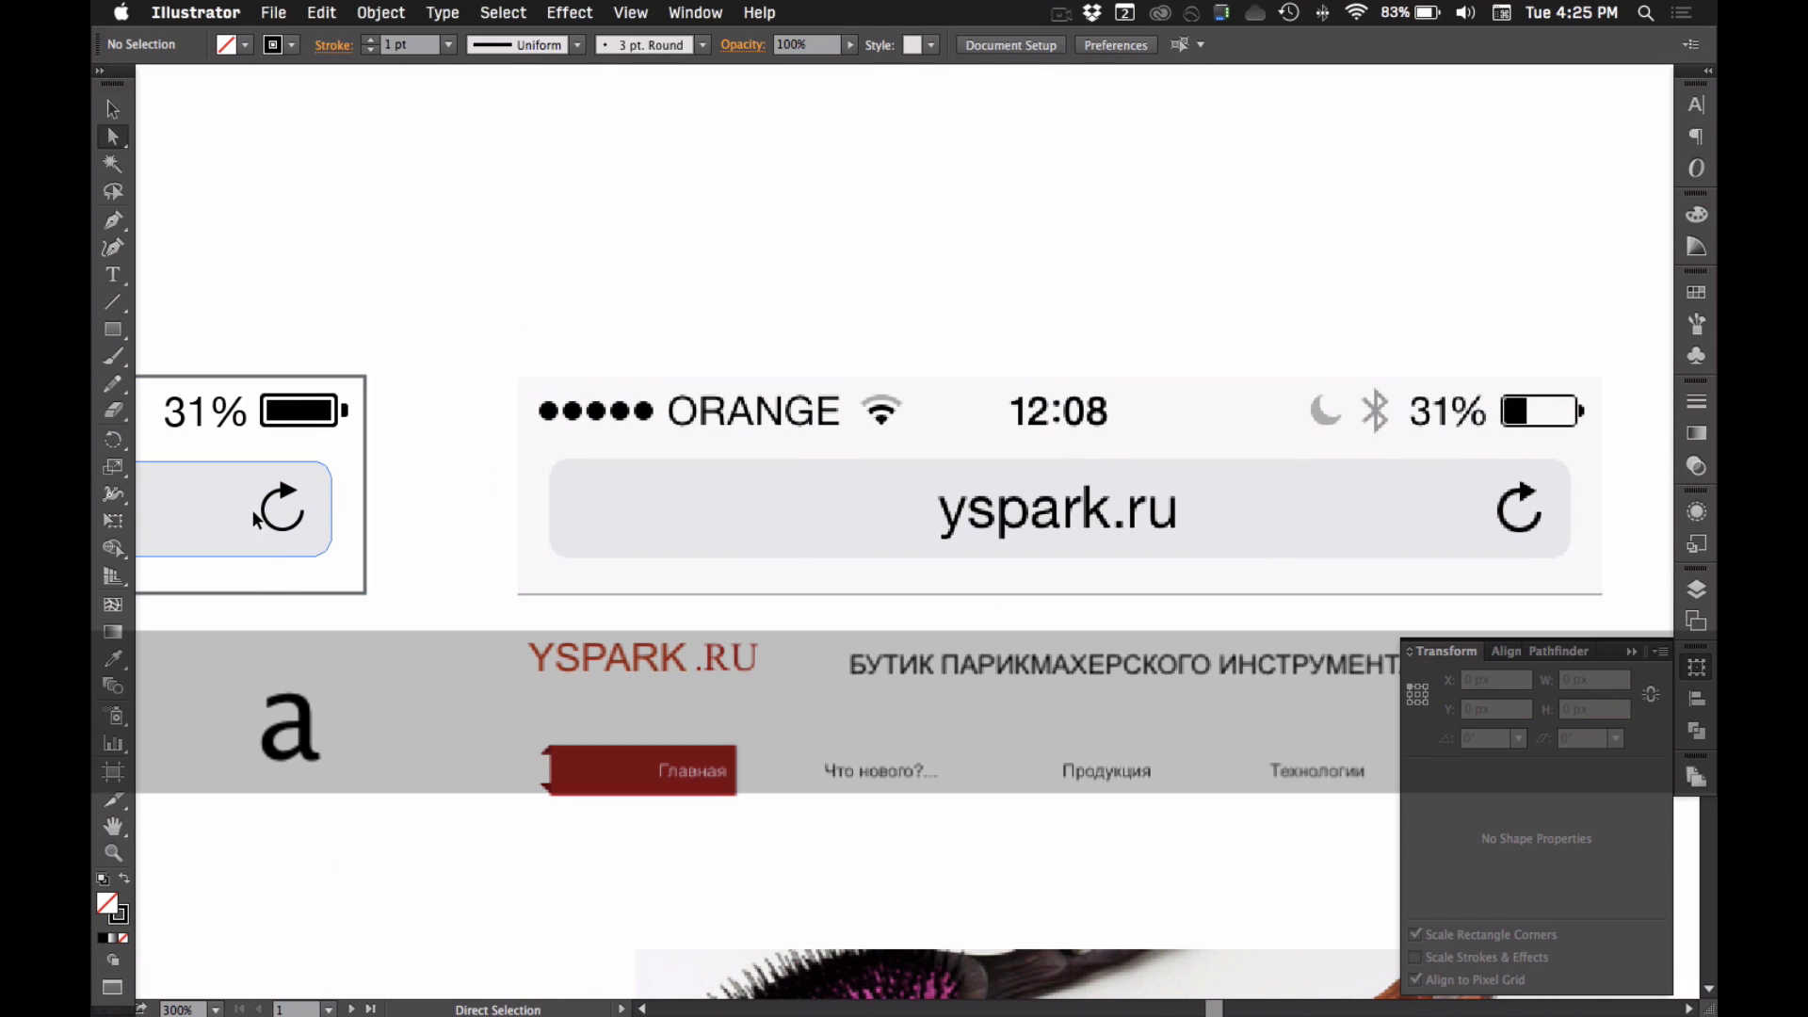
{"action": "left_click", "coordinate": [266, 513]}
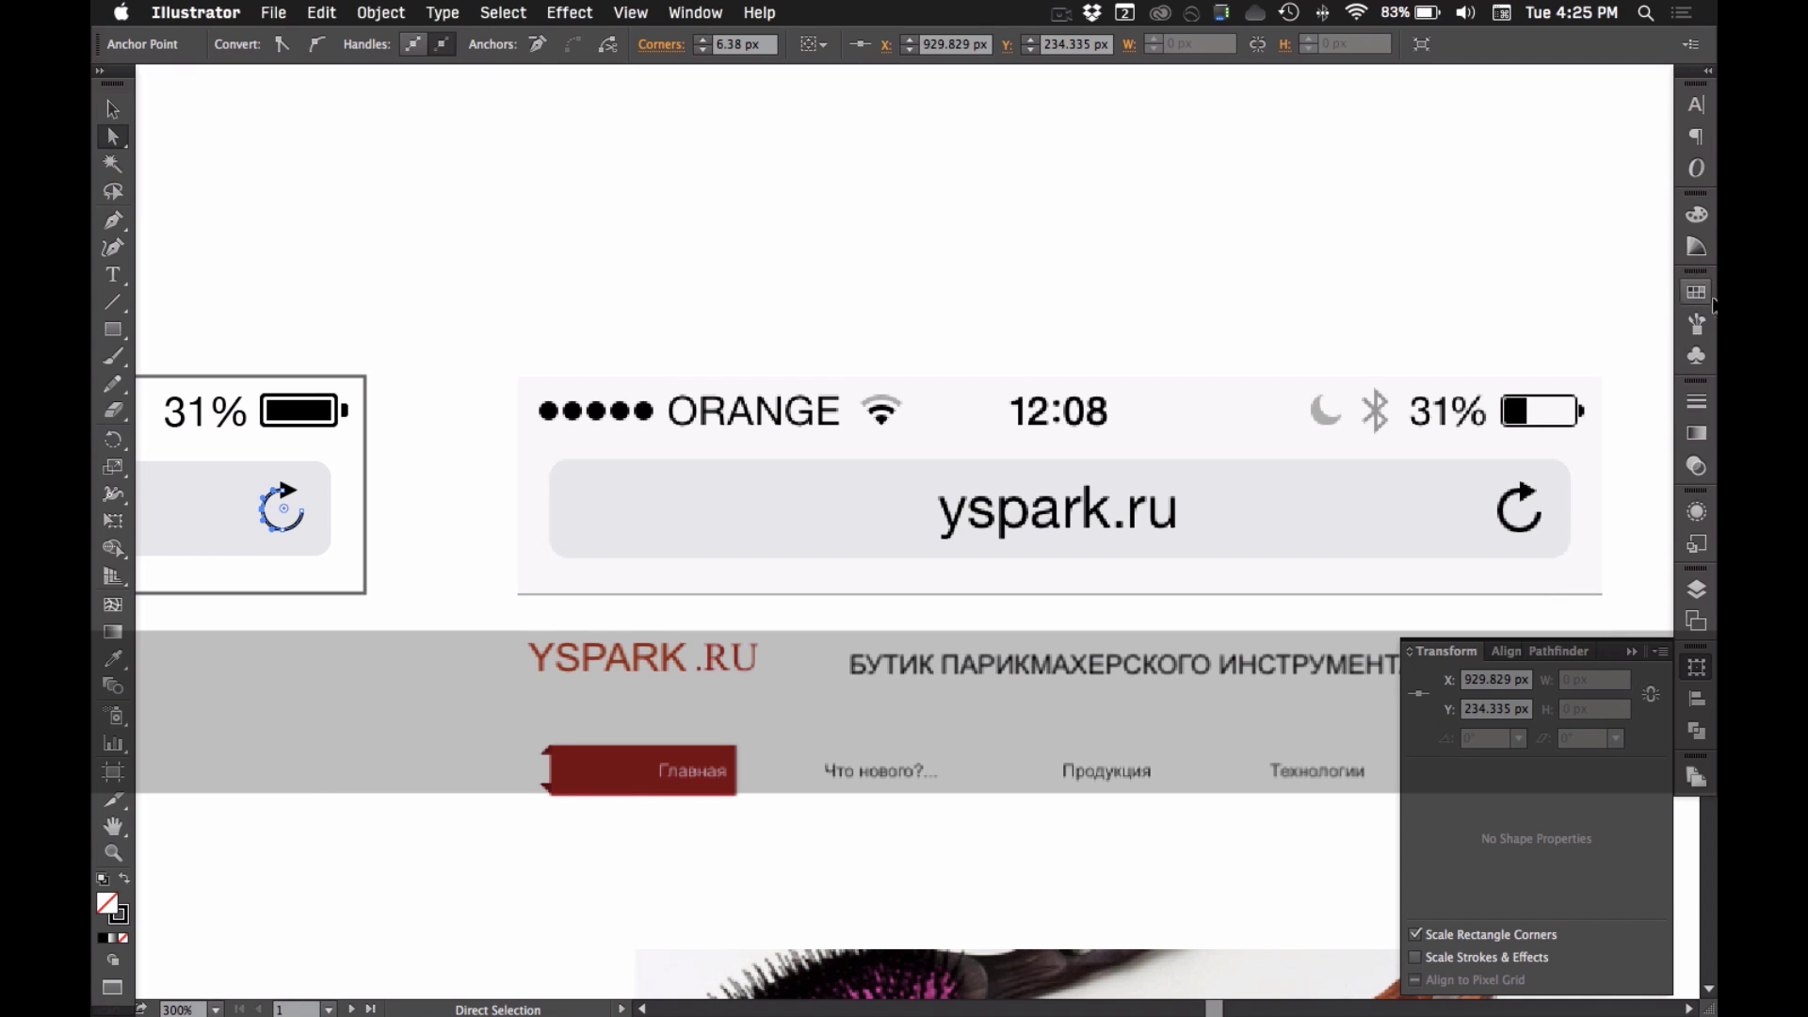
{"action": "left_click", "coordinate": [1701, 403]}
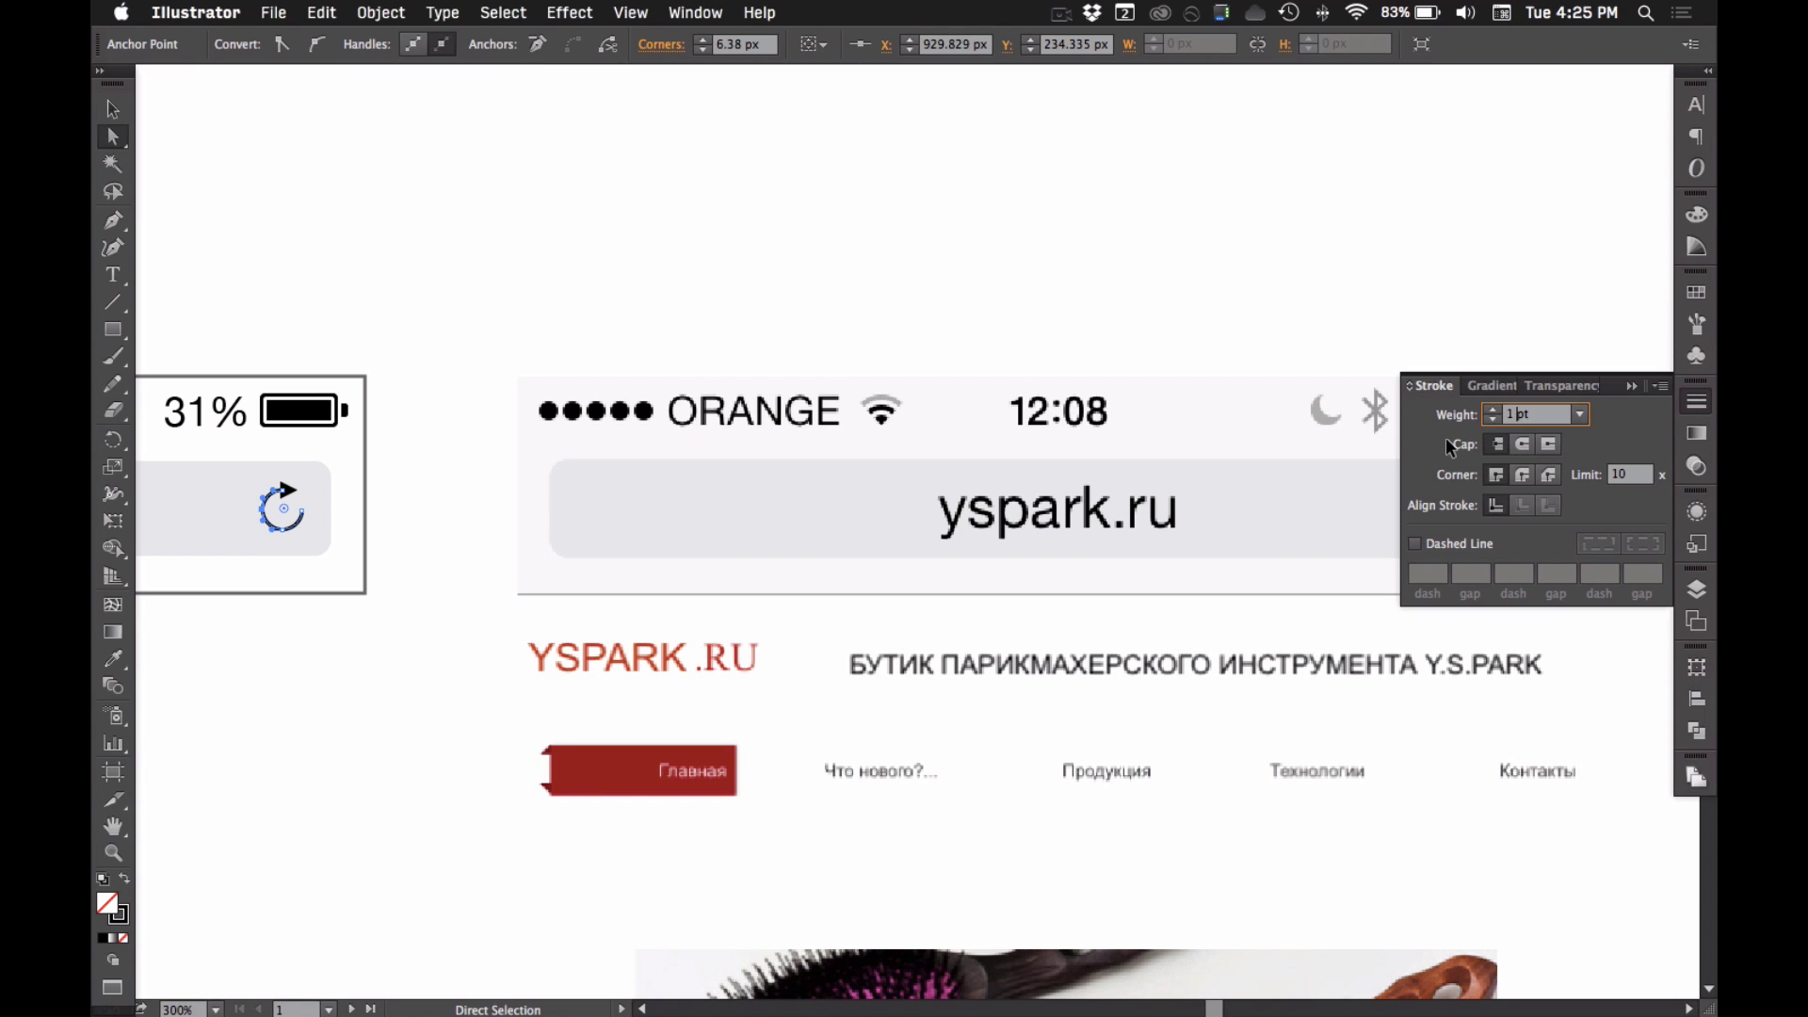
{"action": "type", "text": ".25"}
{"action": "key", "text": "Return"}
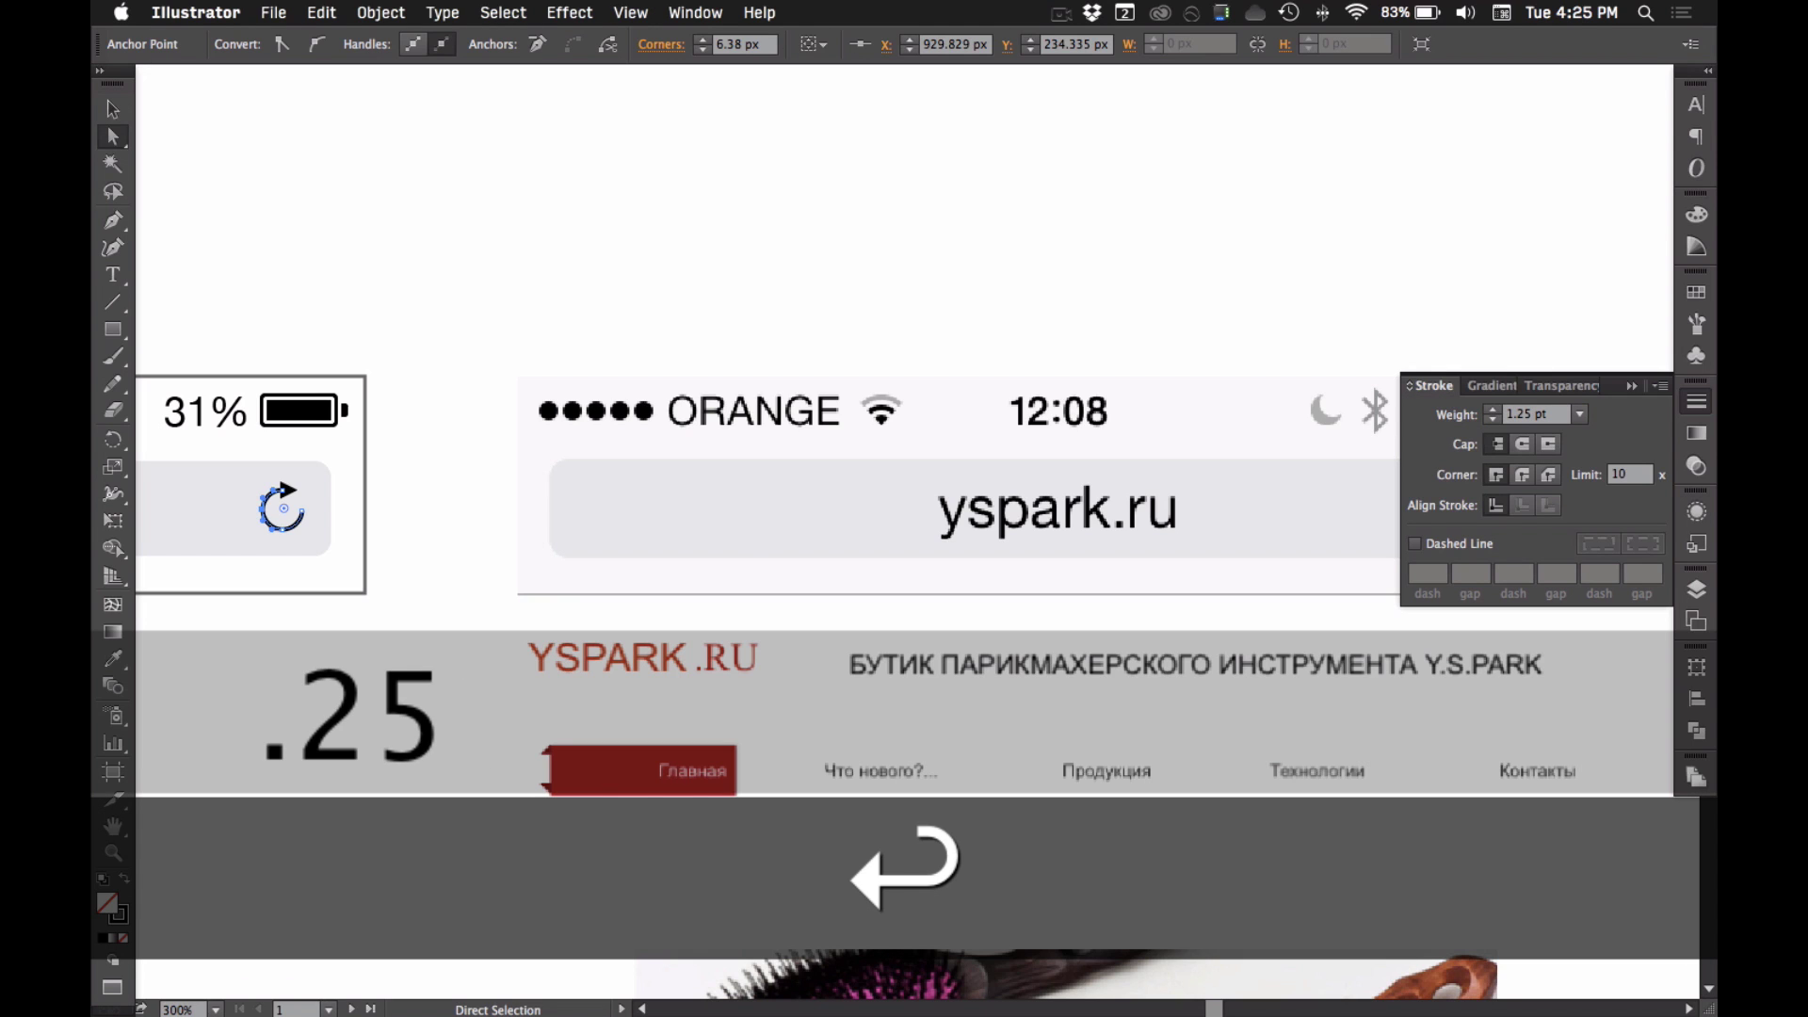
{"action": "left_click", "coordinate": [380, 293]}
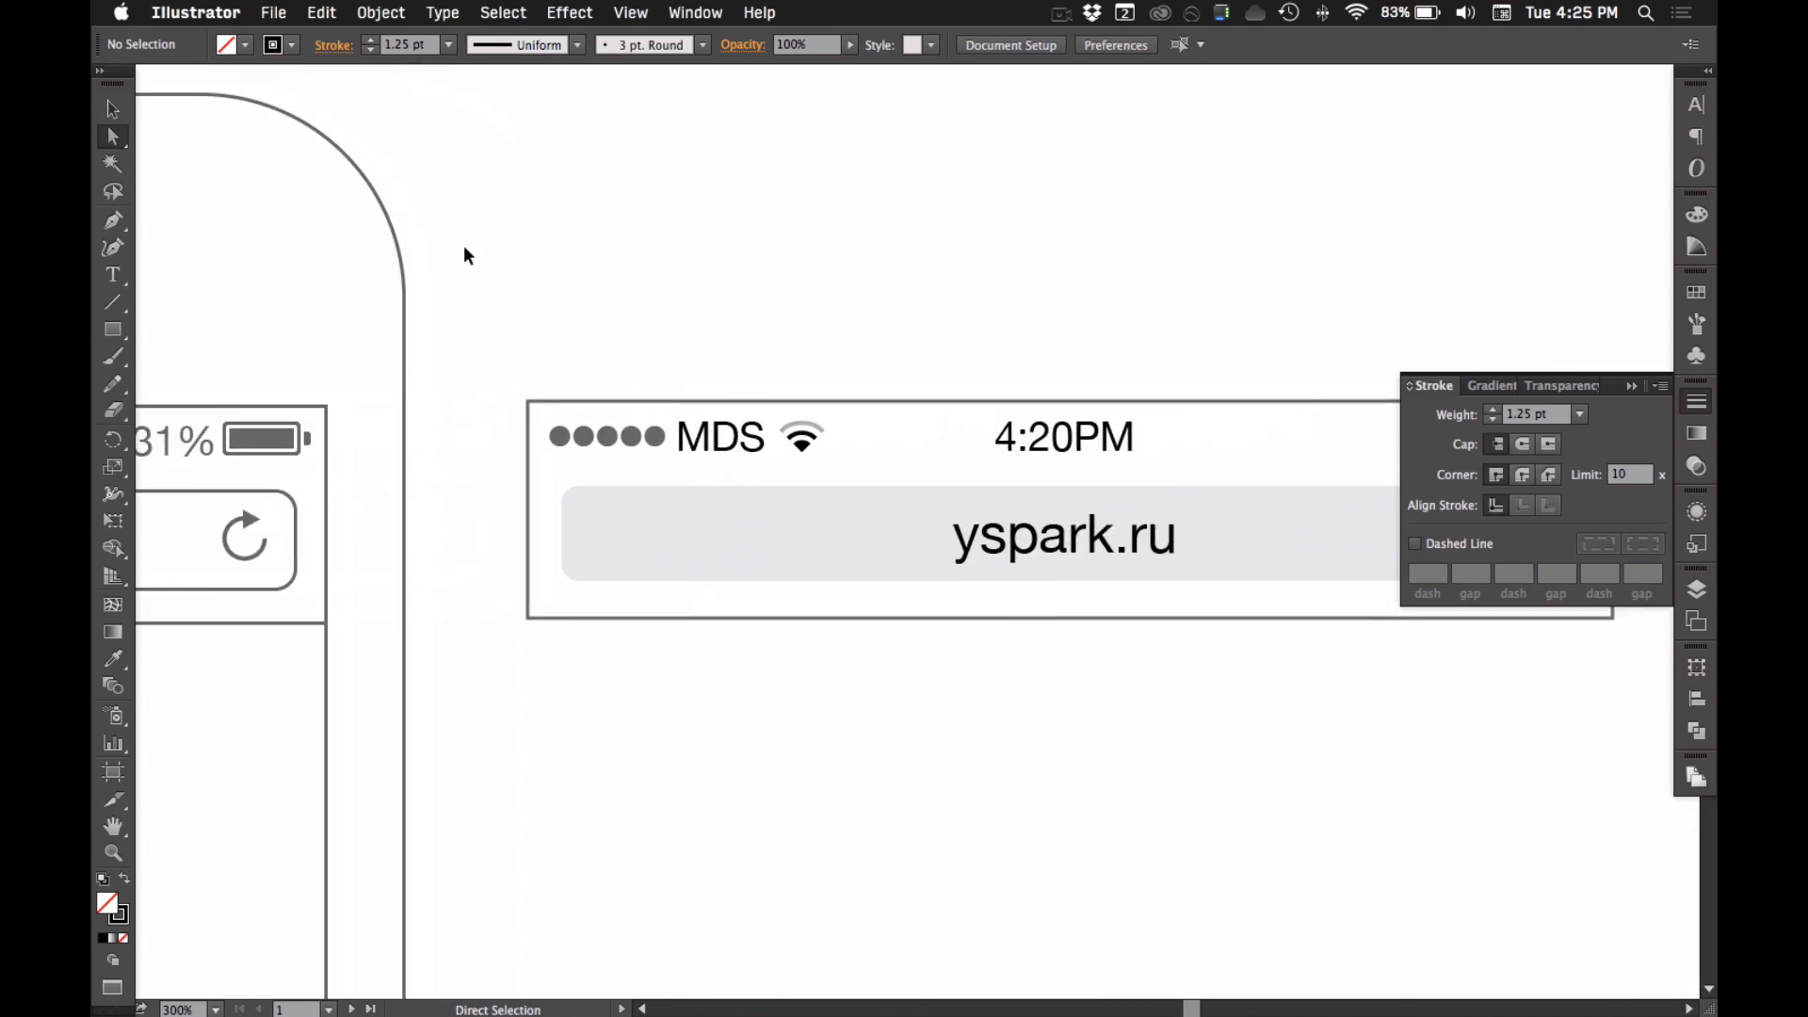
- Replace the address text in the wireframe header's address field with "aiux.co"
{"action": "scroll", "coordinate": [464, 245], "scroll_direction": "right", "scroll_amount": 7}
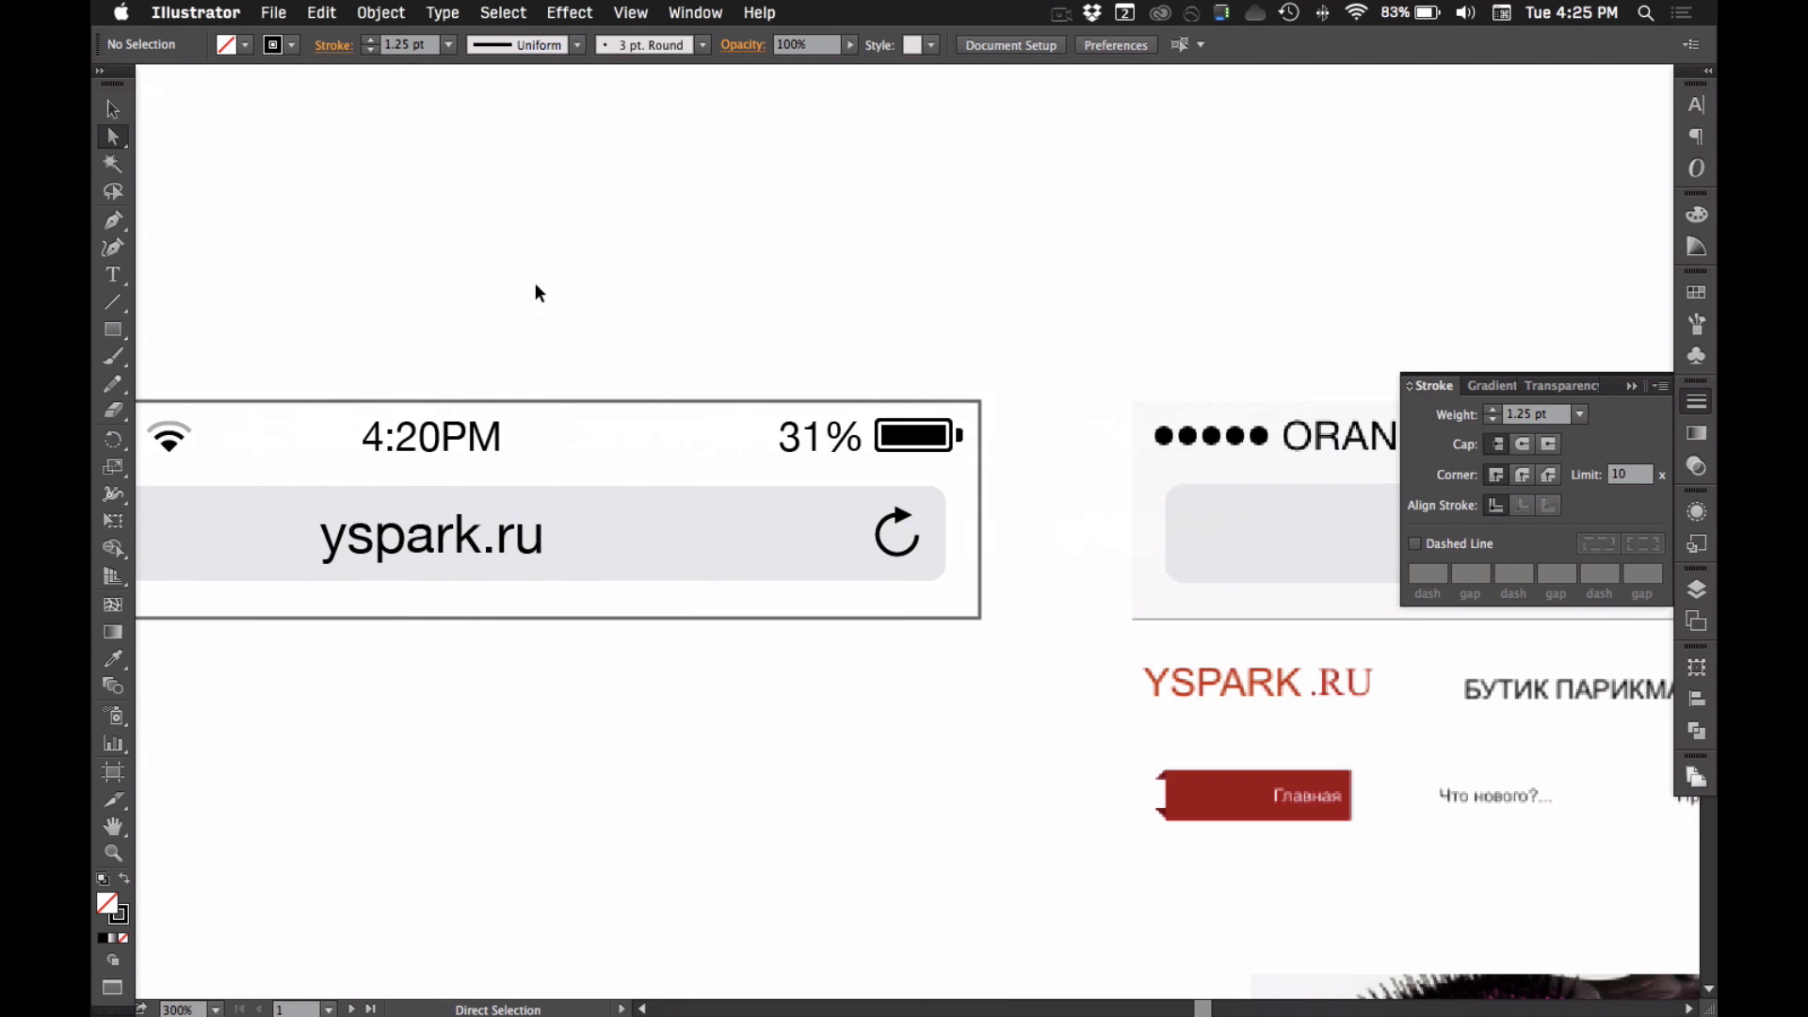
{"action": "left_click", "coordinate": [735, 494], "text": "alt+super"}
{"action": "left_click_drag", "start_coordinate": [734, 493], "coordinate": [856, 376]}
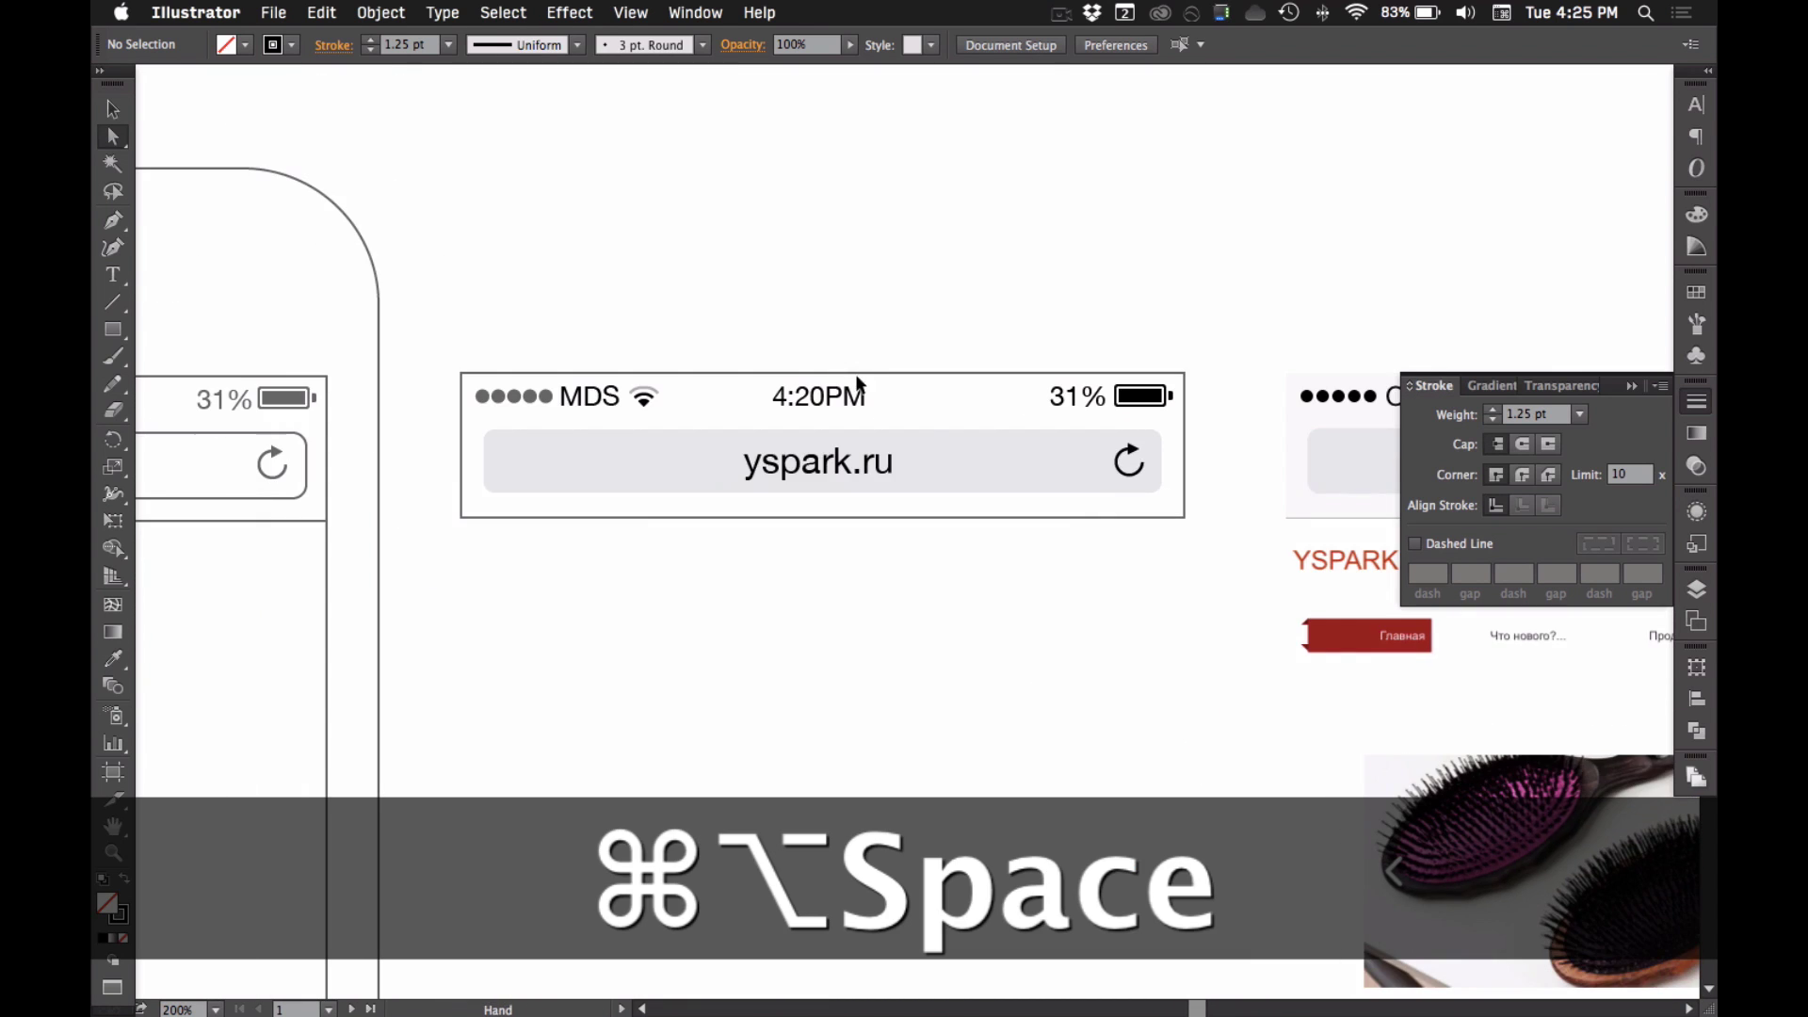
{"action": "left_click", "coordinate": [729, 365], "text": "alt+super"}
{"action": "left_click_drag", "start_coordinate": [562, 461], "coordinate": [1374, 717]}
{"action": "left_click_drag", "start_coordinate": [910, 563], "coordinate": [834, 524]}
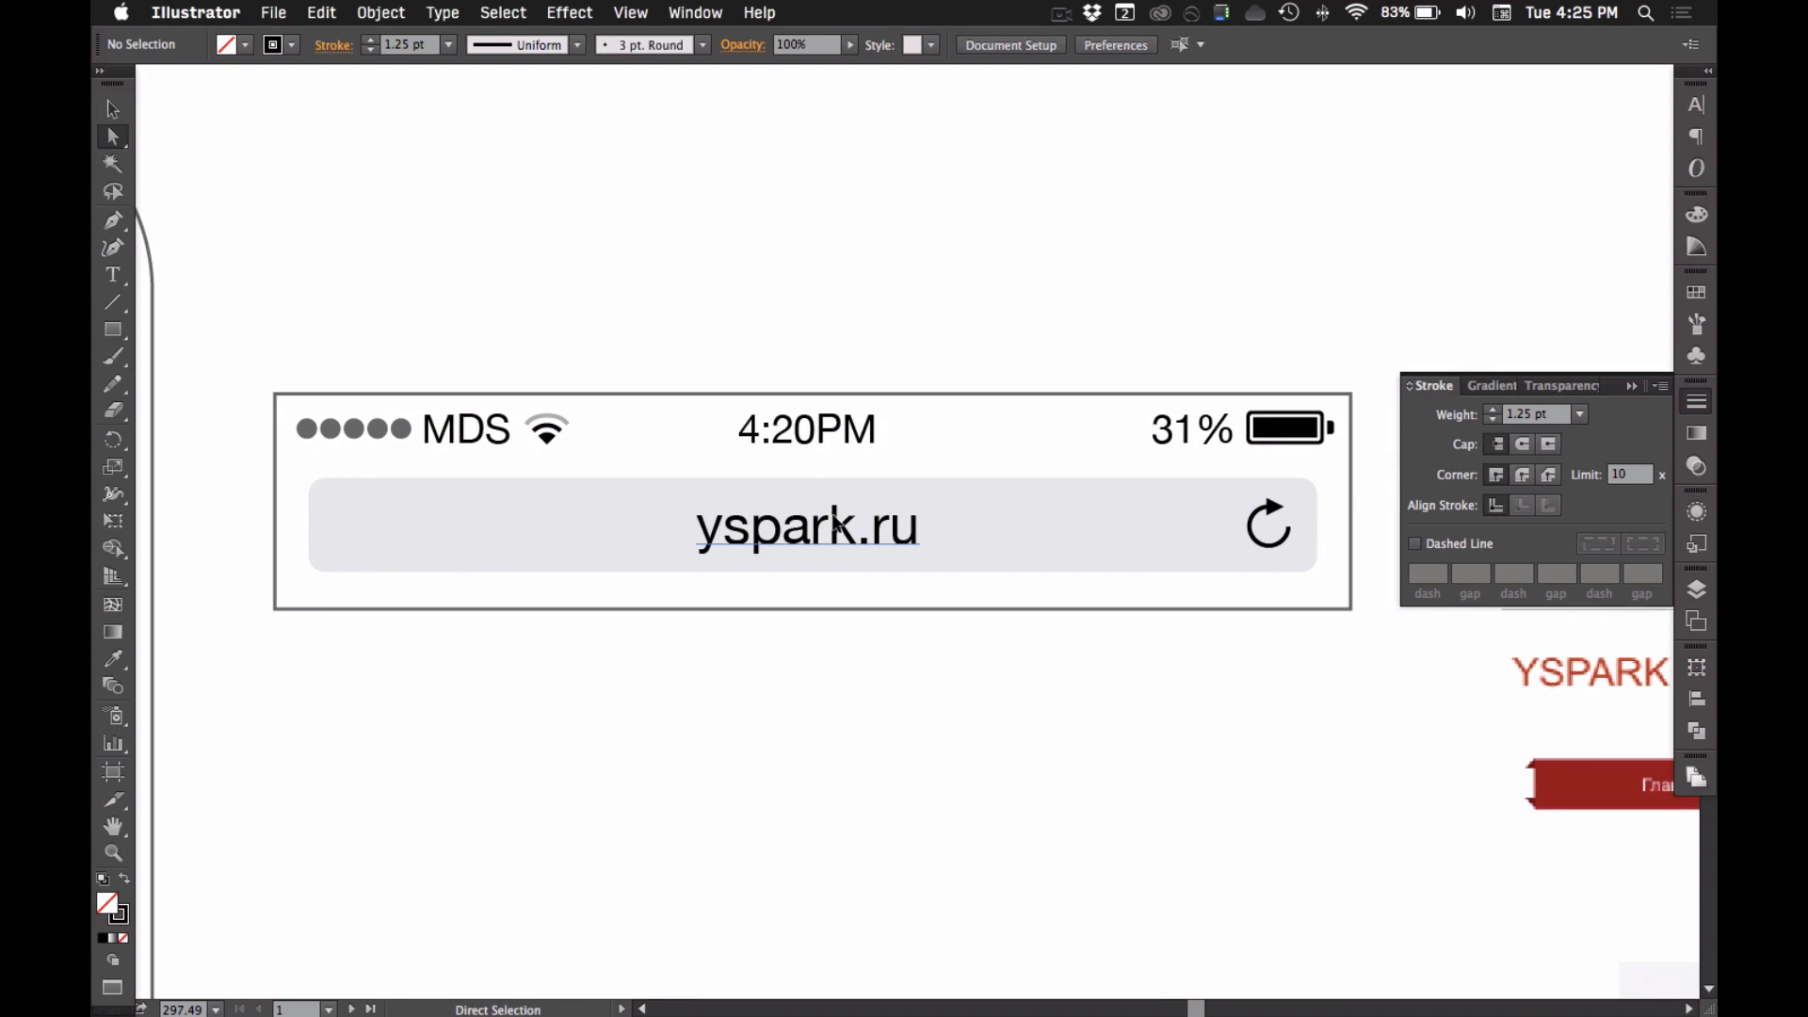
{"action": "key", "text": "t"}
{"action": "double_click", "coordinate": [764, 516]}
{"action": "type", "text": "ai"}
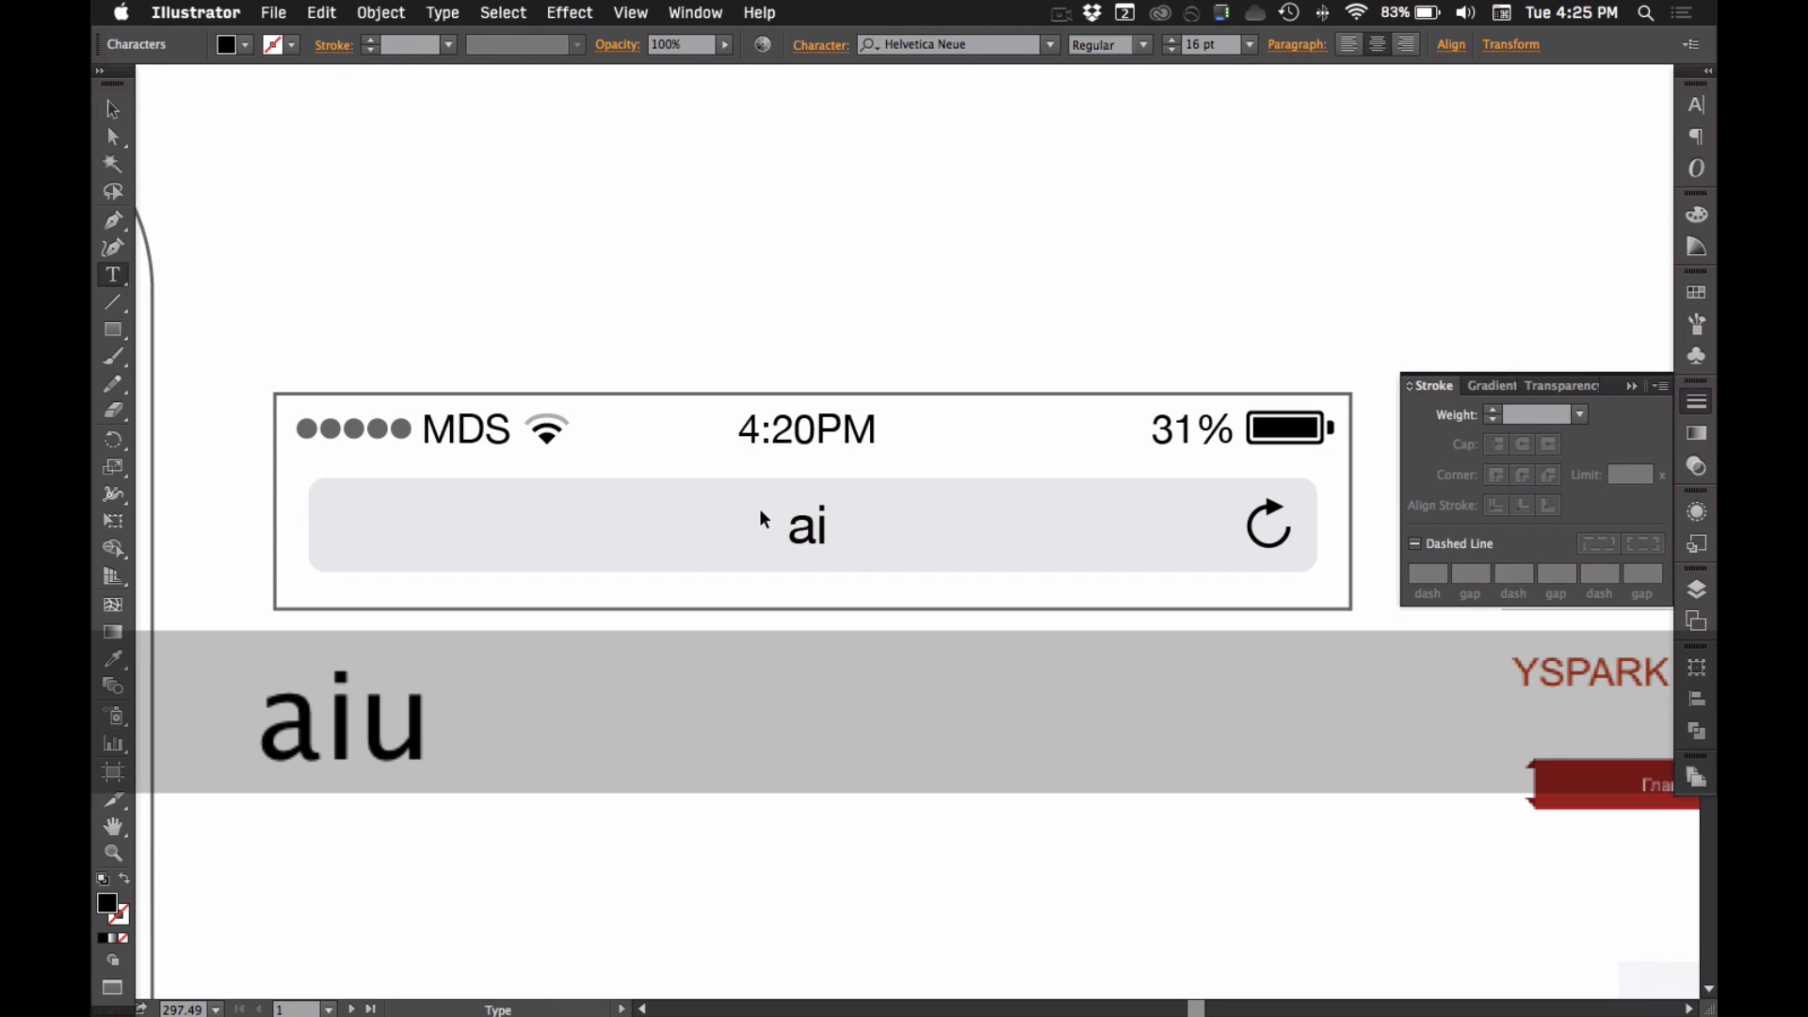
{"action": "type", "text": "ux.cof"}
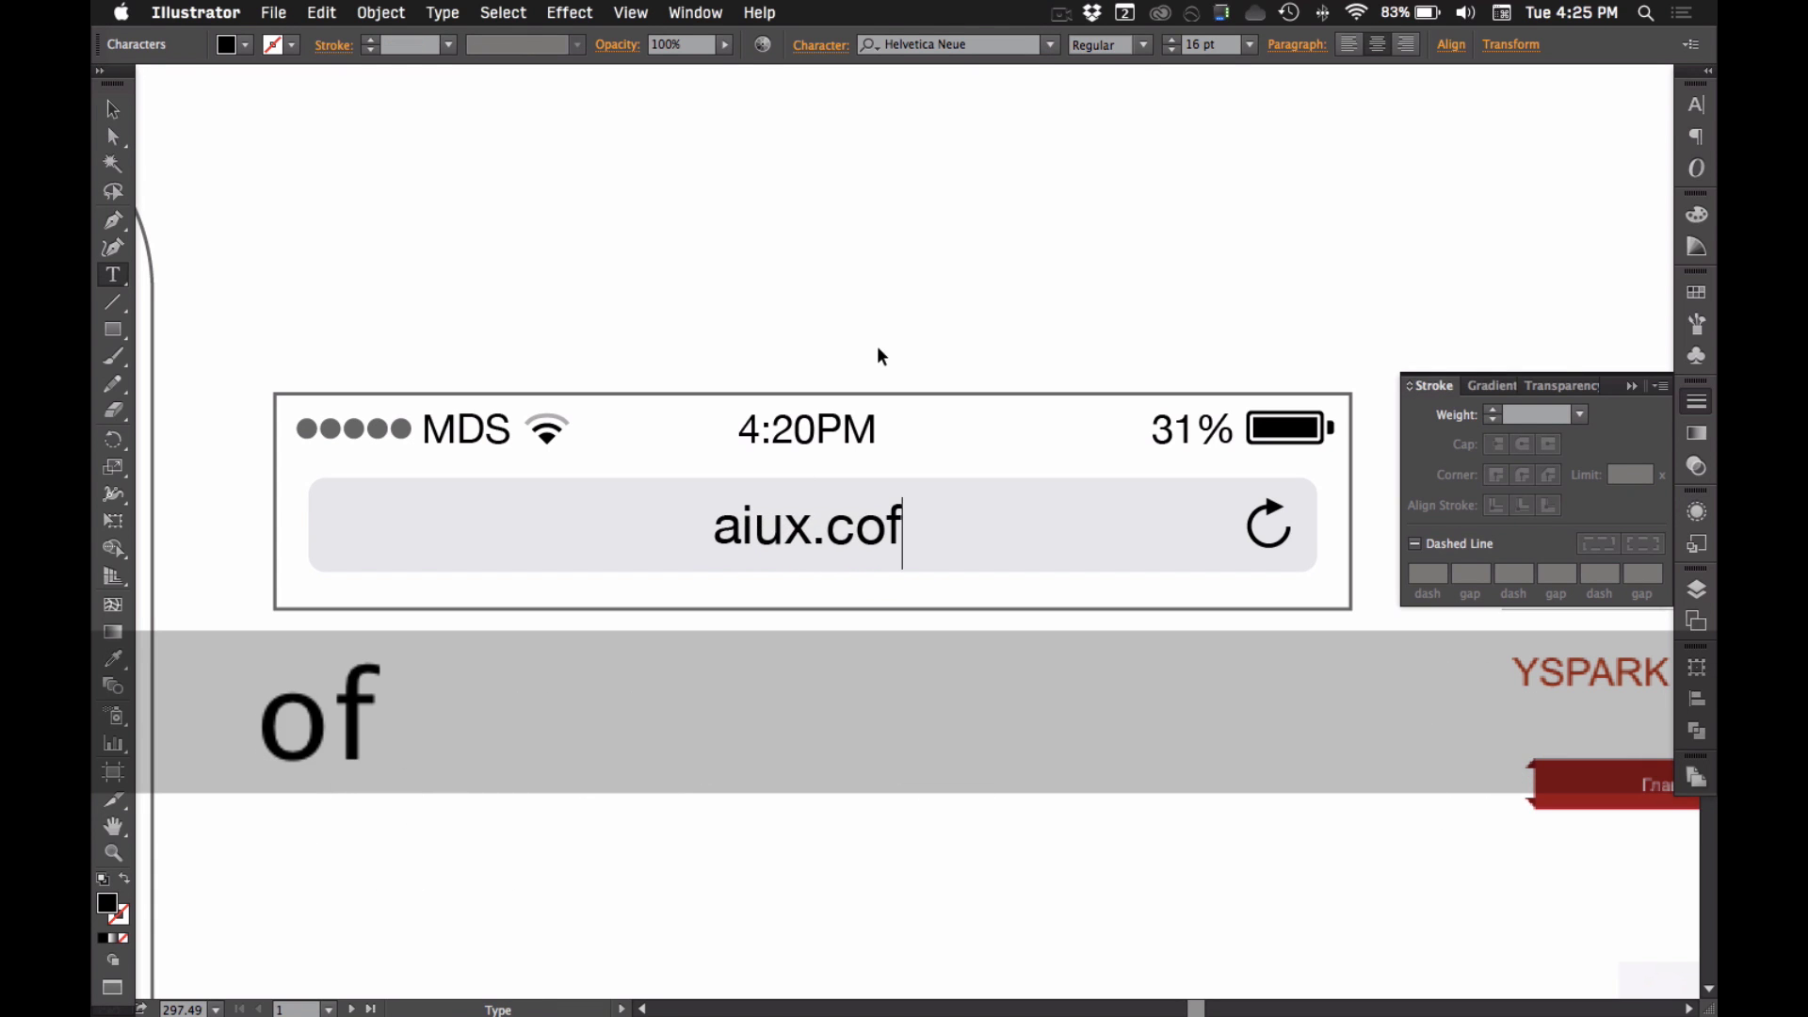
{"action": "key", "text": "BackSpace"}
{"action": "left_click", "coordinate": [844, 342], "text": "super"}
{"action": "key", "text": "v"}
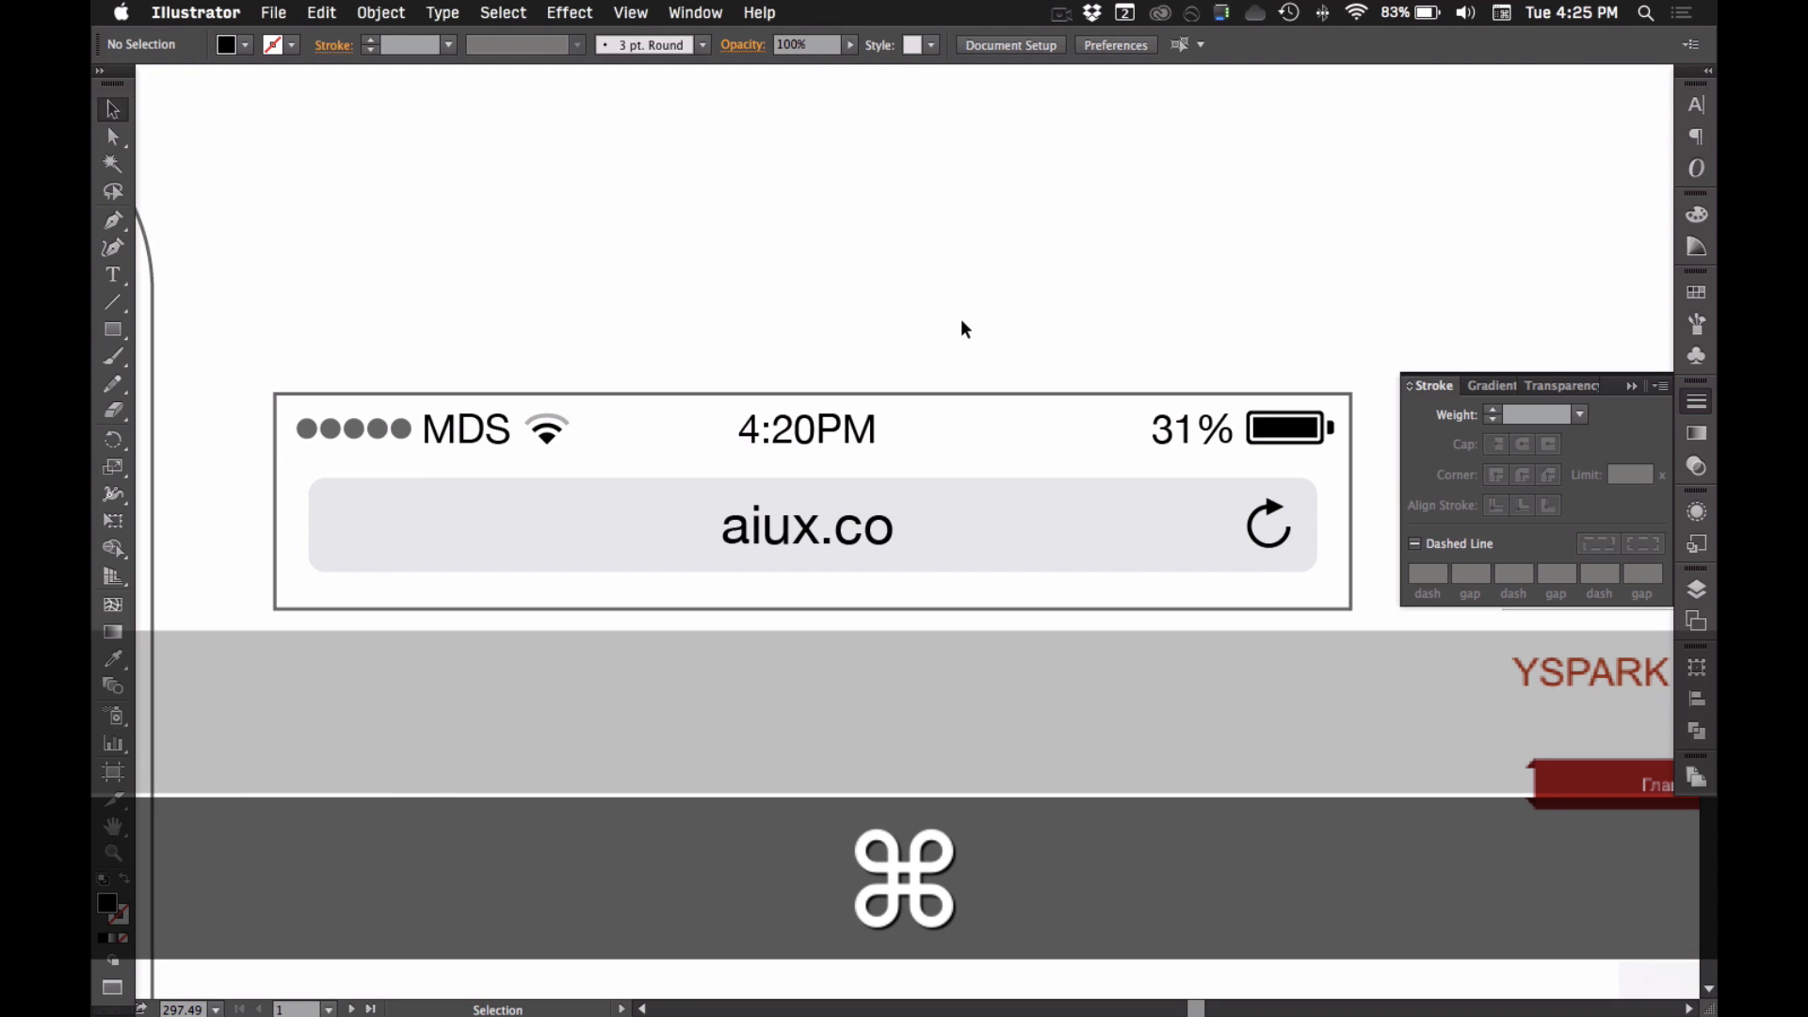
- Recolour the MDS carrier text with the grey sampled from the signal dots beside it
{"action": "left_click_drag", "start_coordinate": [574, 311], "coordinate": [987, 309]}
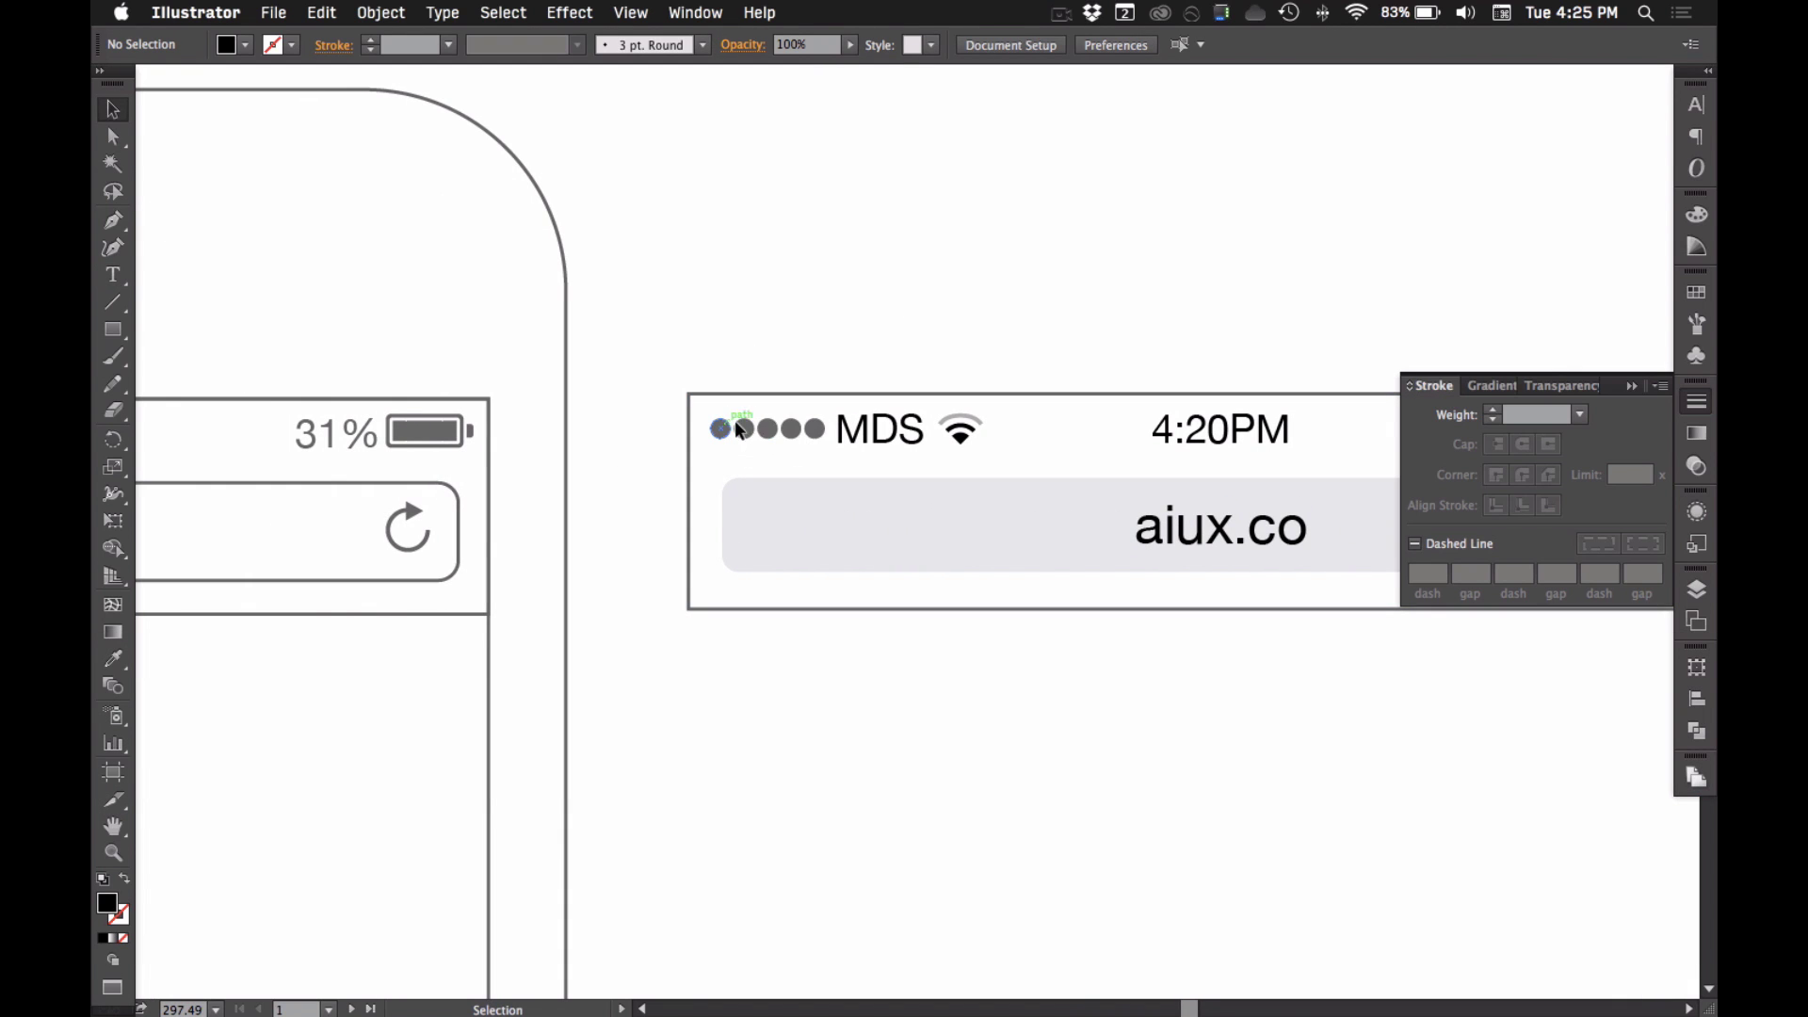
{"action": "left_click", "coordinate": [1006, 504], "text": "alt+super"}
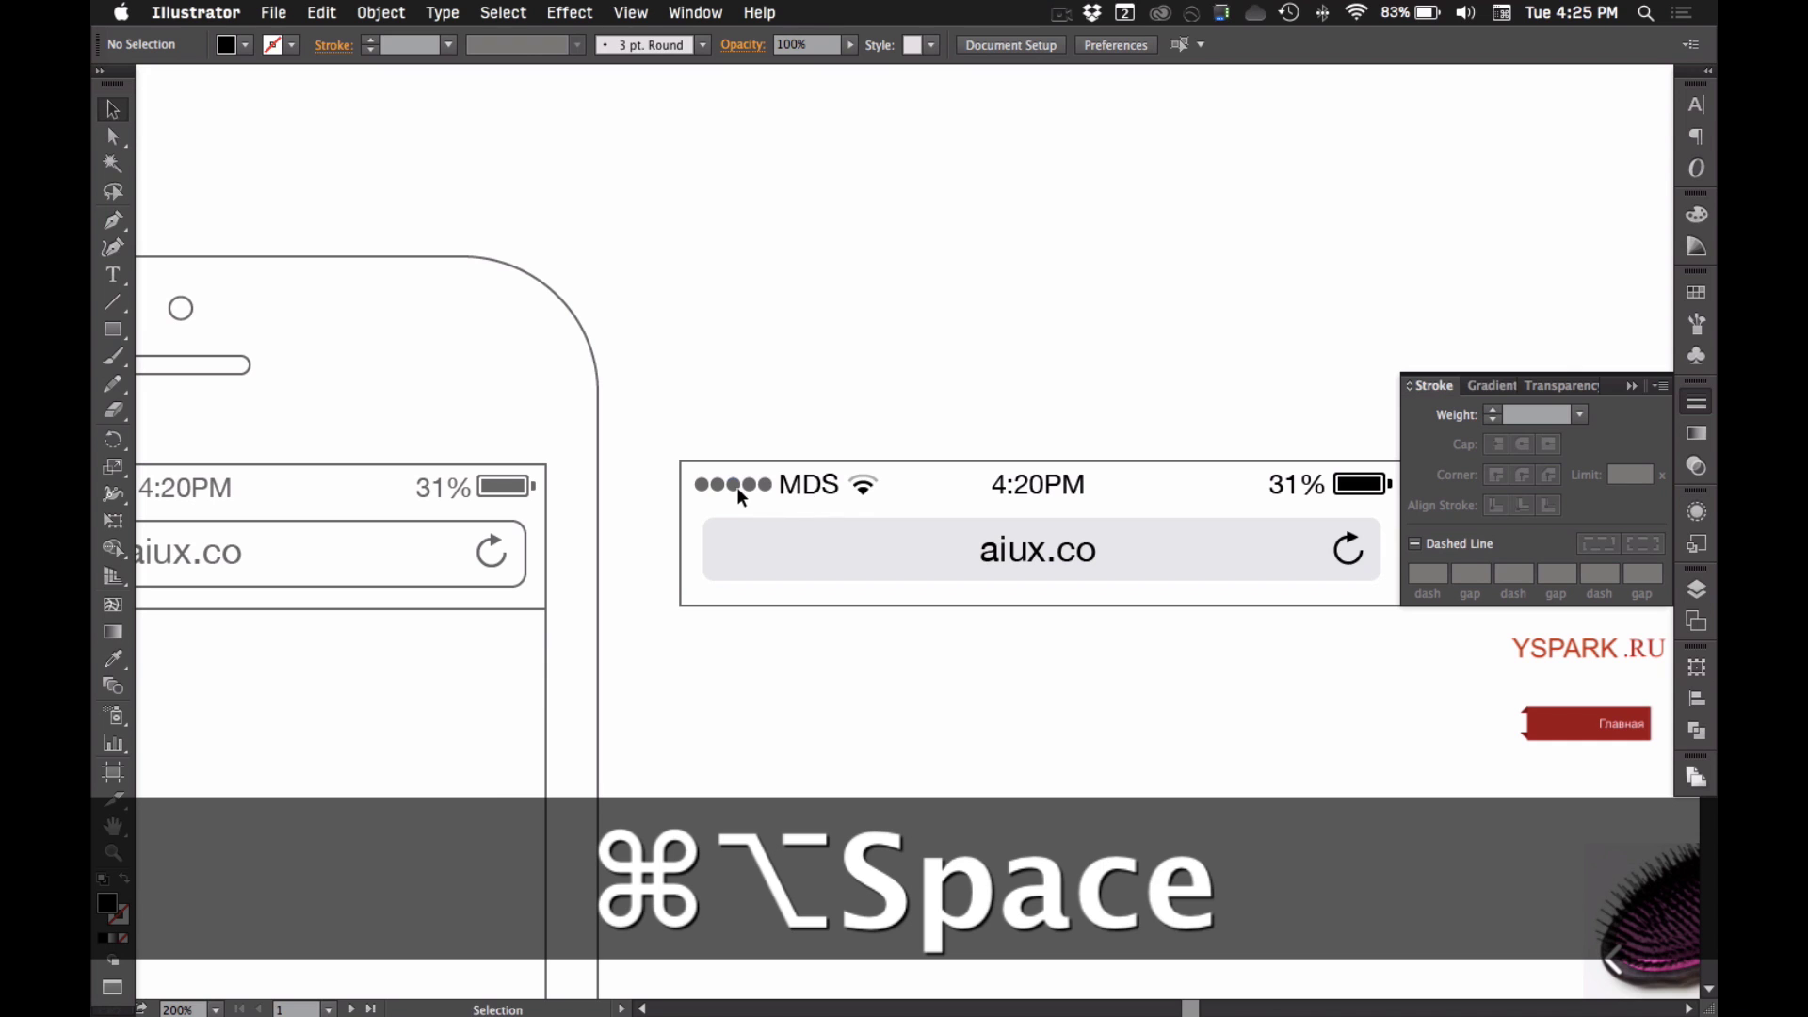
{"action": "left_click", "coordinate": [665, 489], "text": "alt+super"}
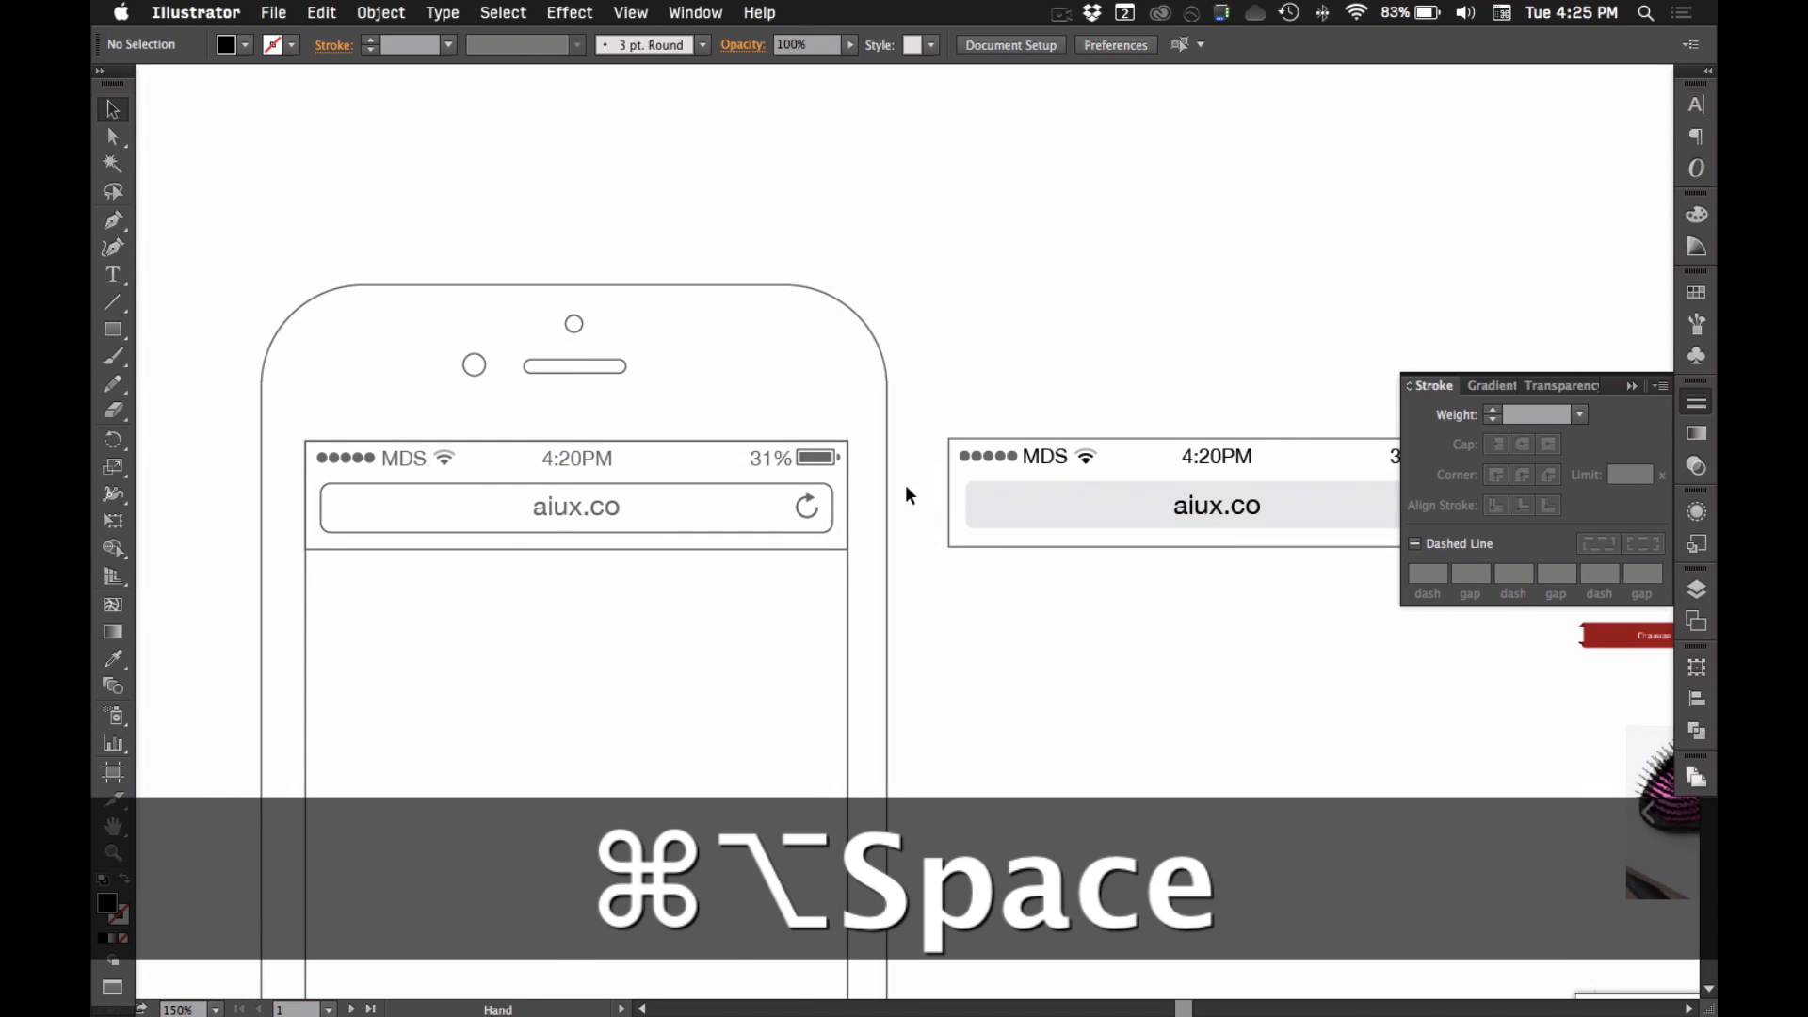
{"action": "scroll", "coordinate": [877, 473], "scroll_direction": "right", "scroll_amount": 4}
{"action": "scroll", "coordinate": [877, 473], "scroll_direction": "down", "scroll_amount": 2}
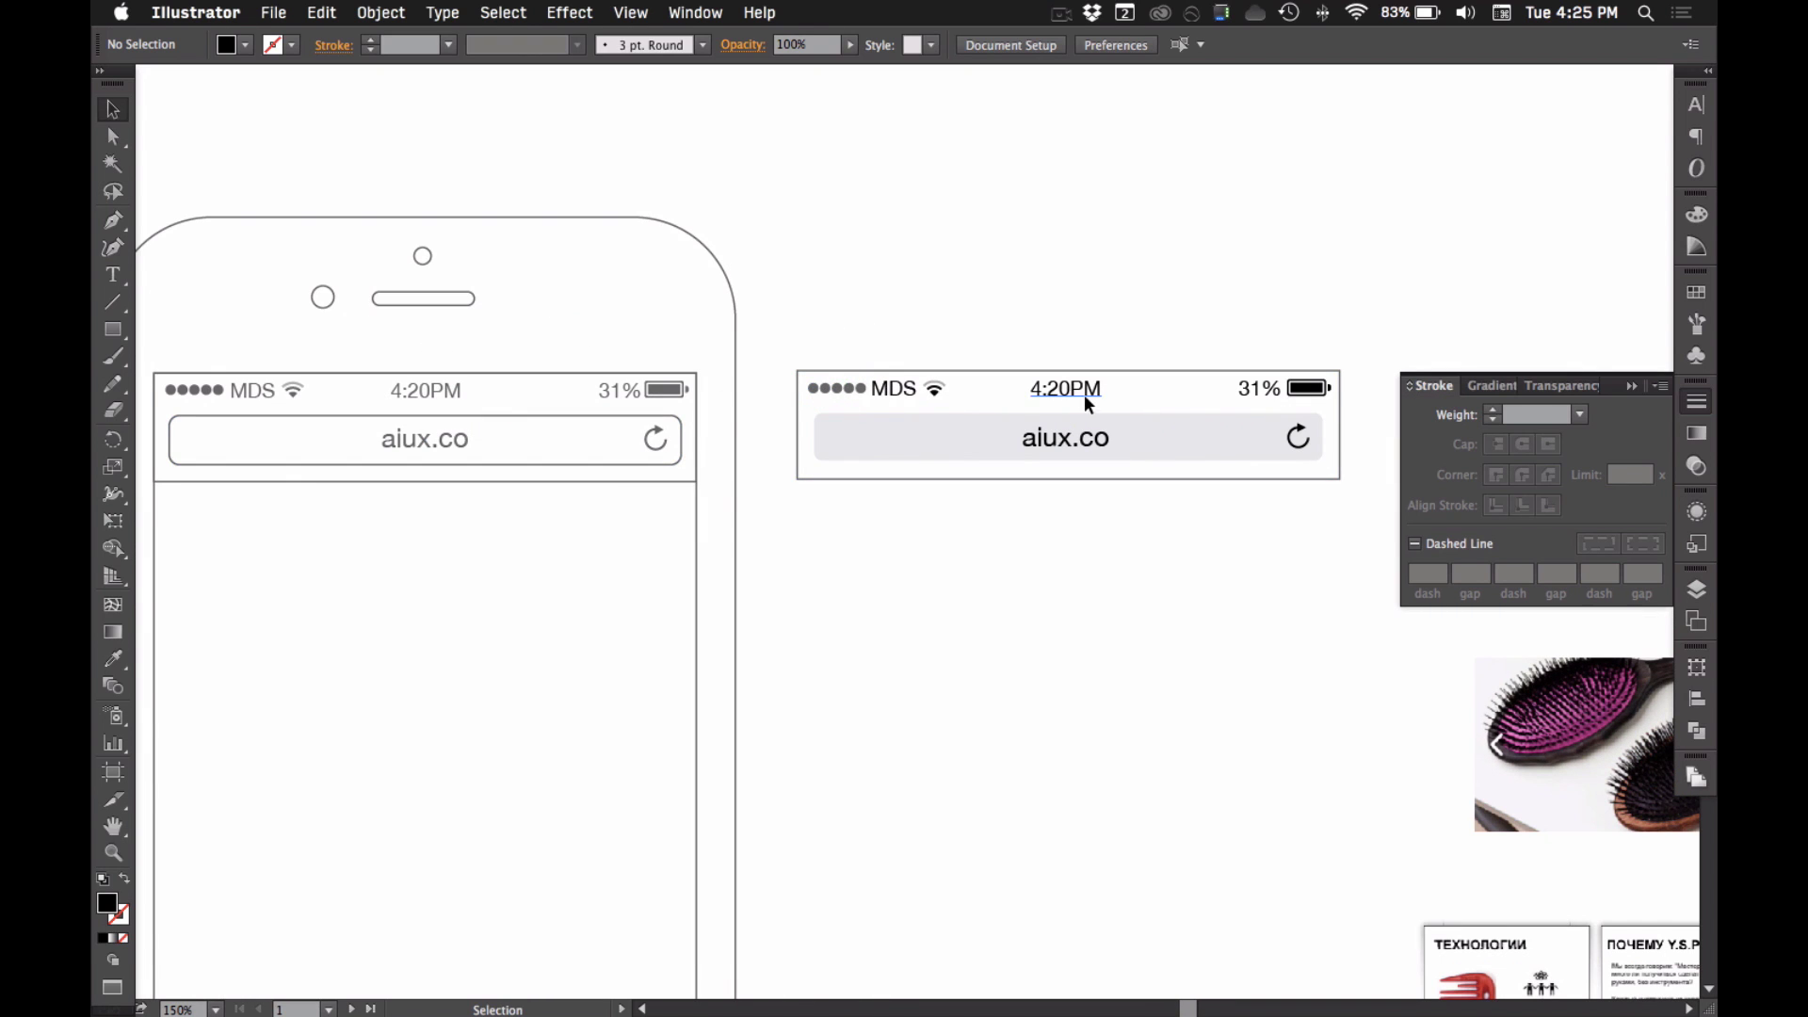
{"action": "left_click_drag", "start_coordinate": [736, 302], "coordinate": [1405, 534]}
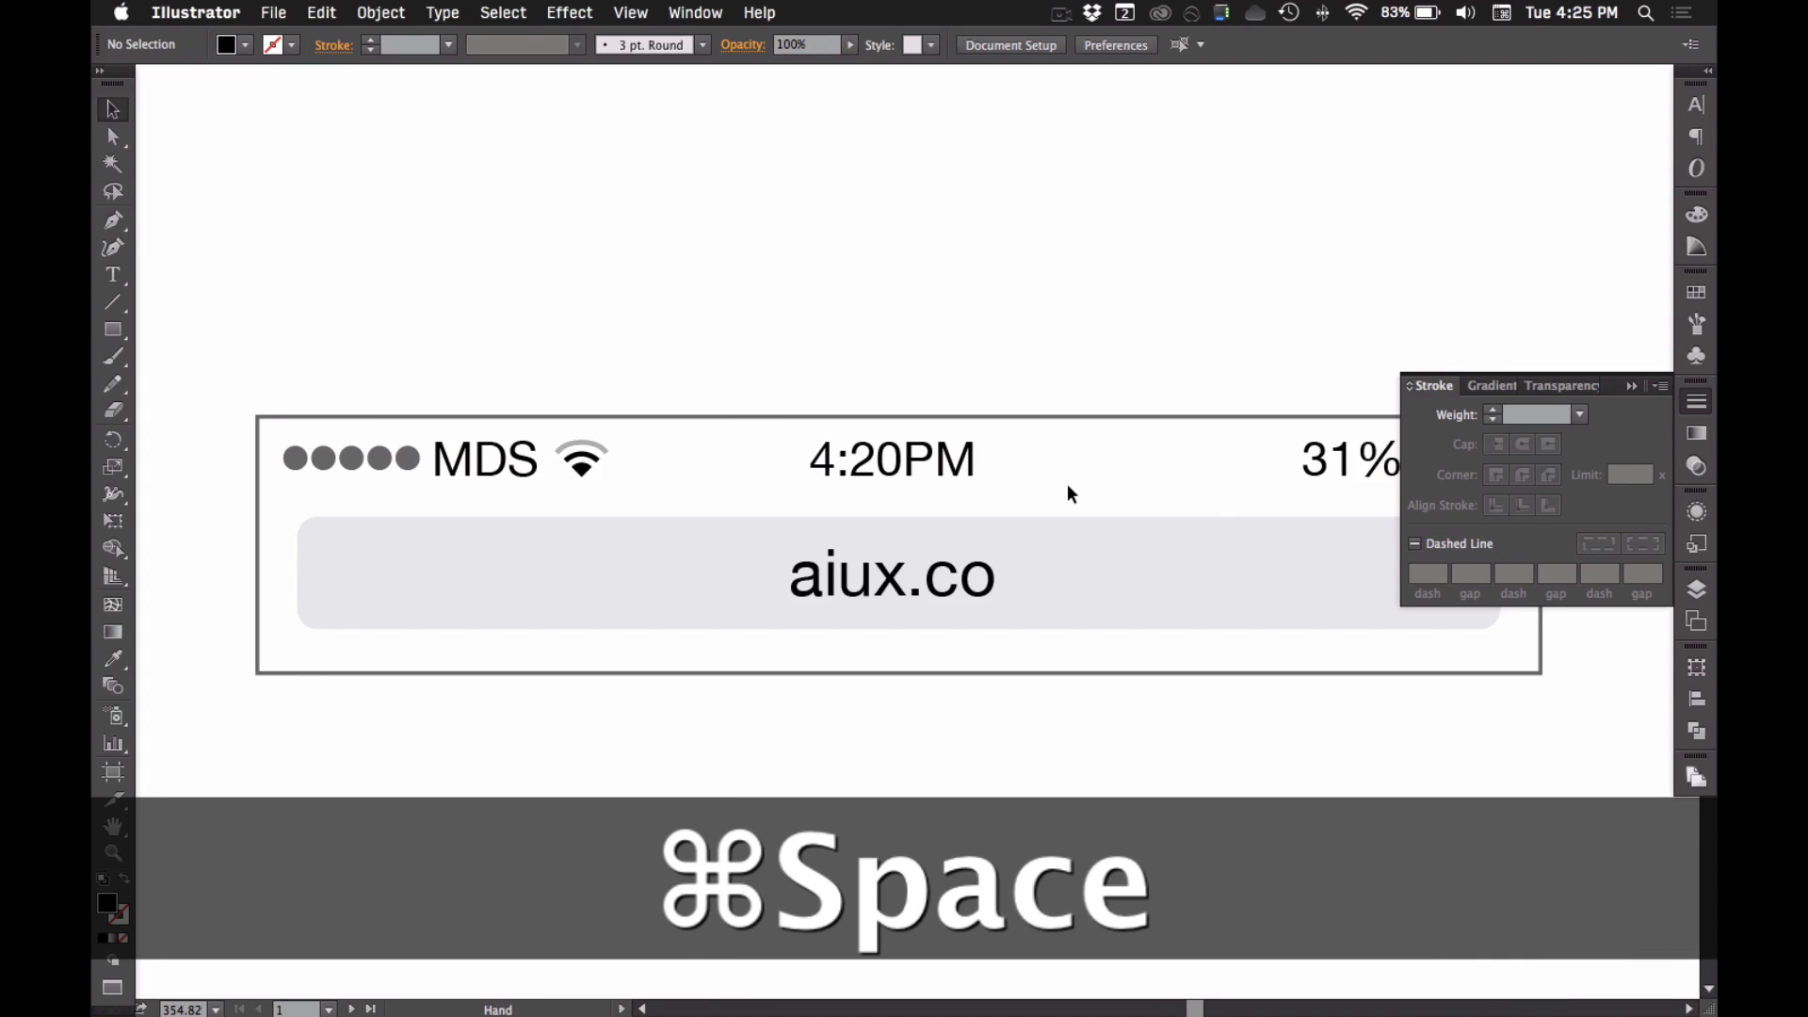
{"action": "left_click_drag", "start_coordinate": [1051, 472], "coordinate": [1028, 250]}
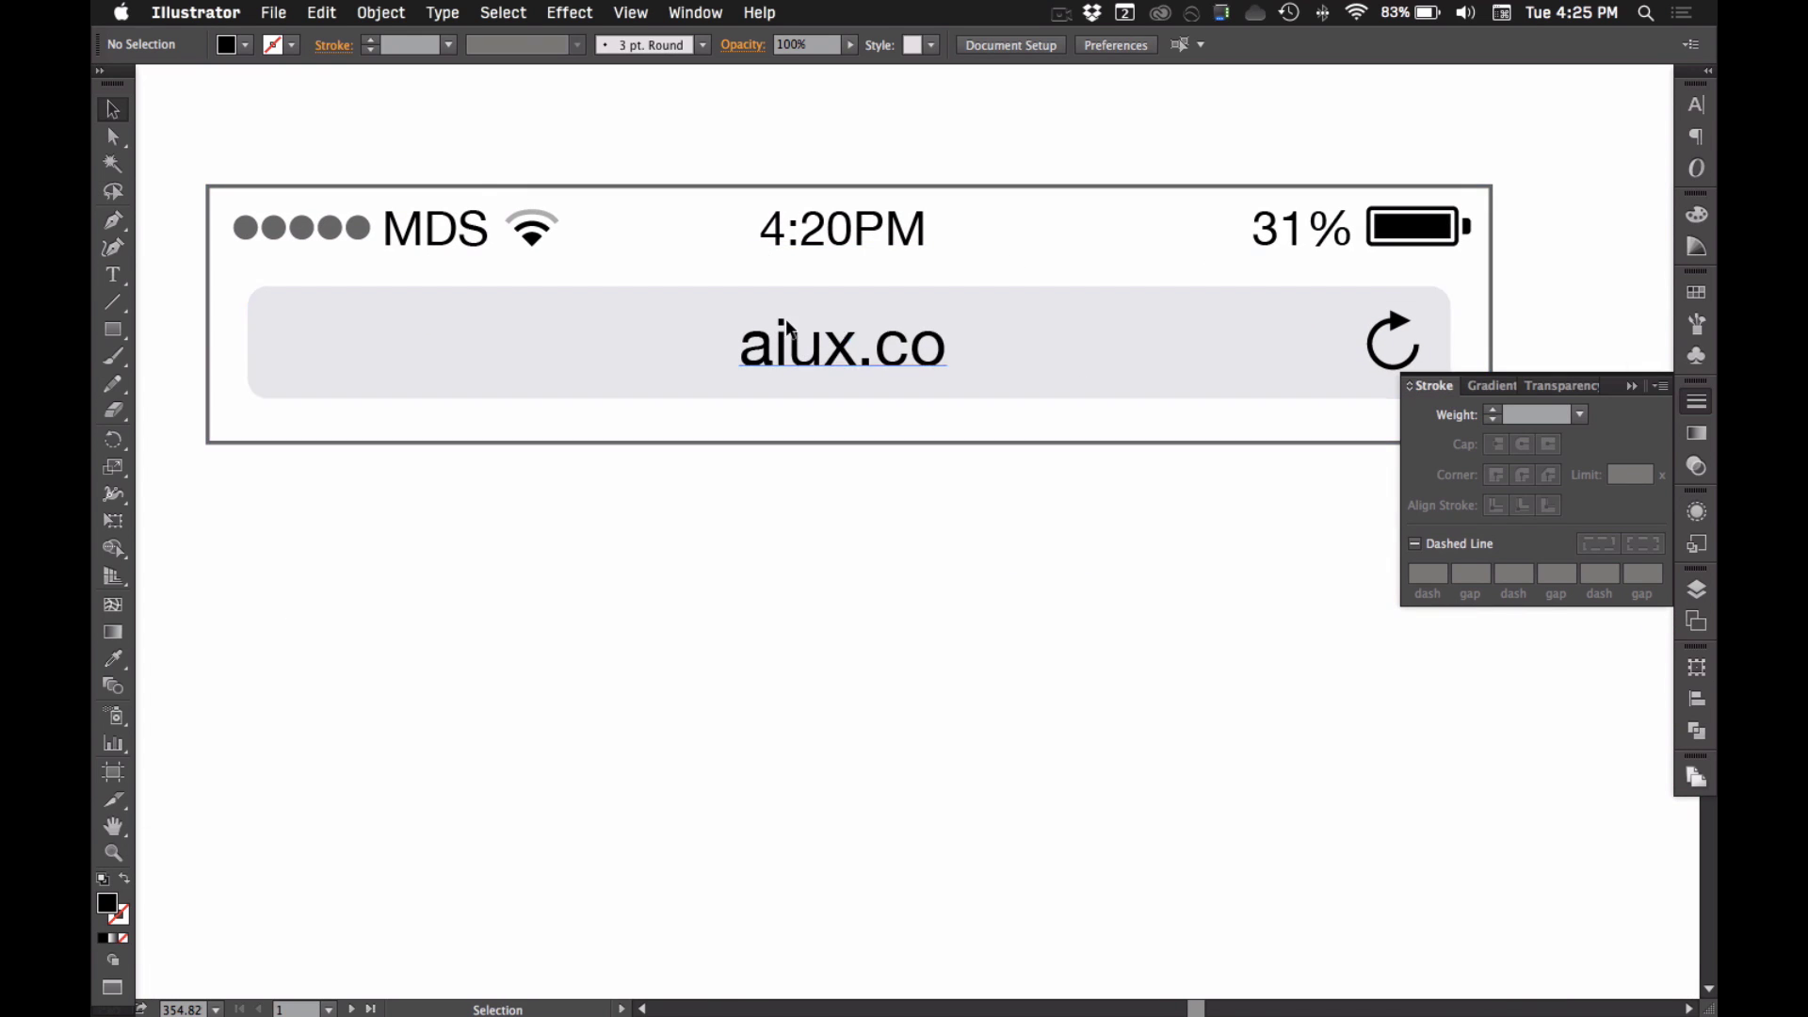
{"action": "left_click", "coordinate": [453, 228]}
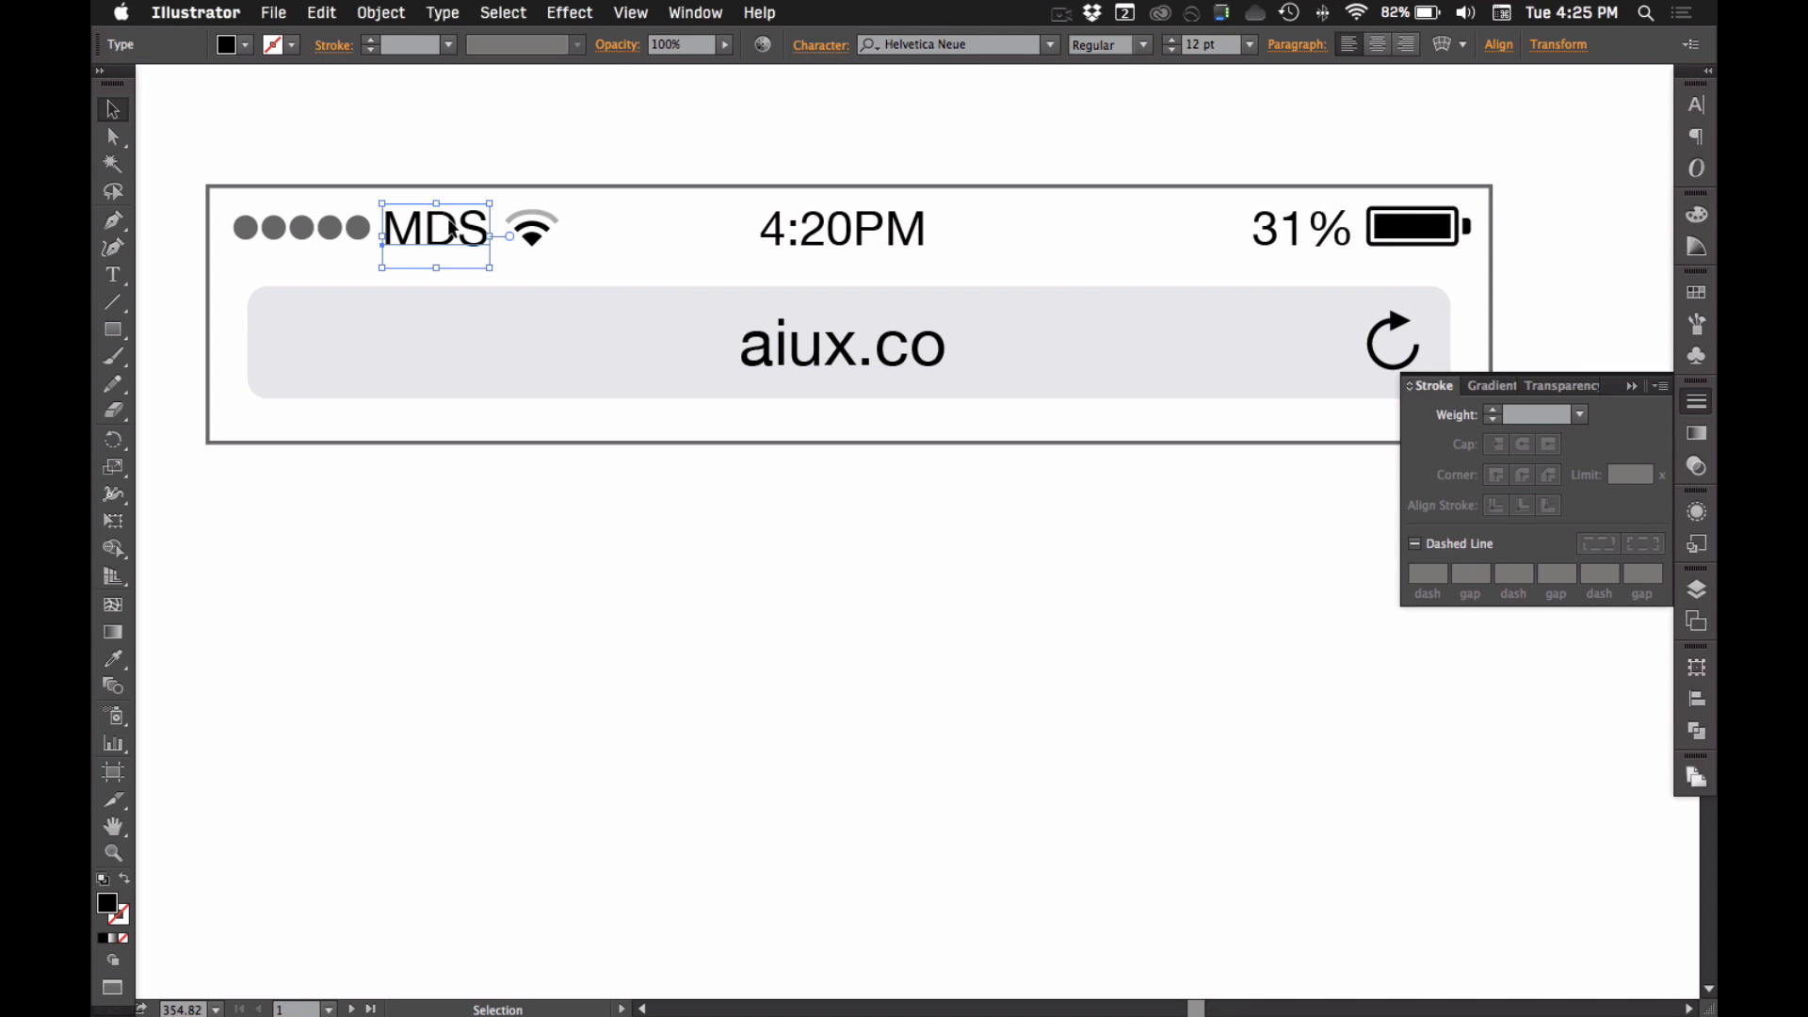
{"action": "key", "text": "i"}
{"action": "left_click", "coordinate": [358, 226]}
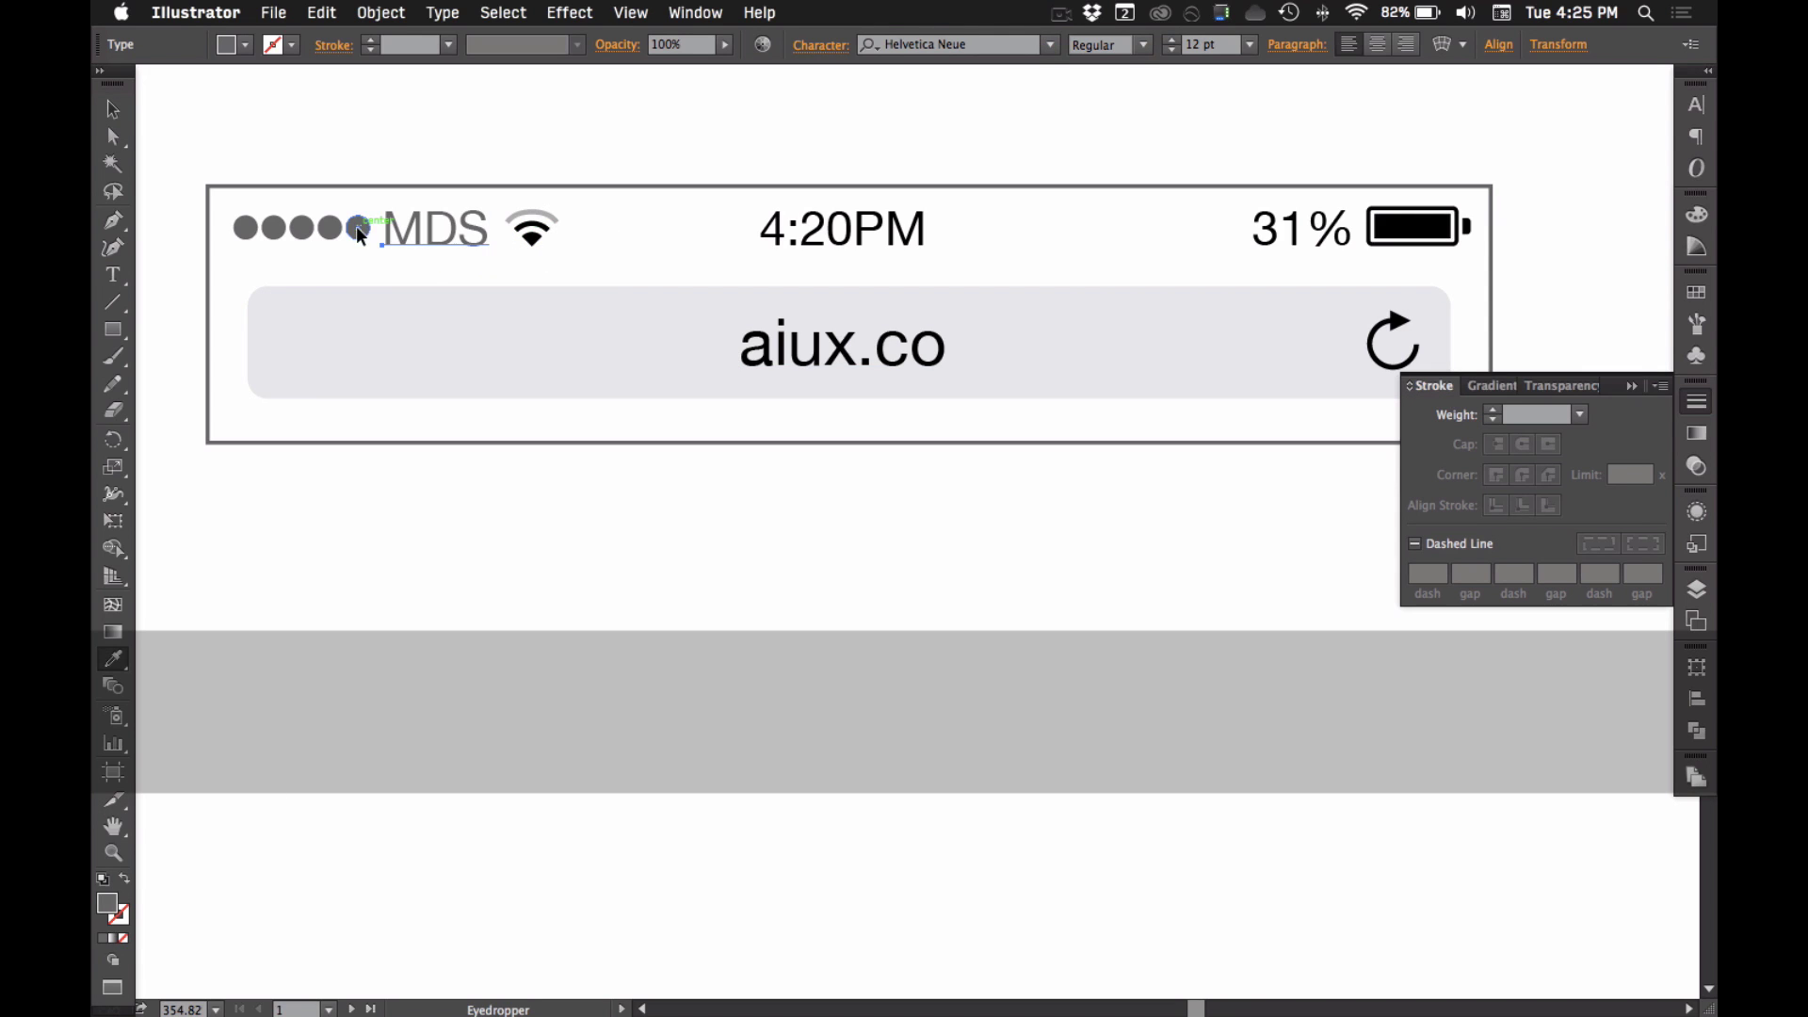
{"action": "left_click", "coordinate": [673, 122], "text": "super"}
- Try to recolour the whole Wi-Fi icon with the grey sampled from the MDS text
{"action": "key", "text": "v"}
{"action": "left_click", "coordinate": [843, 231]}
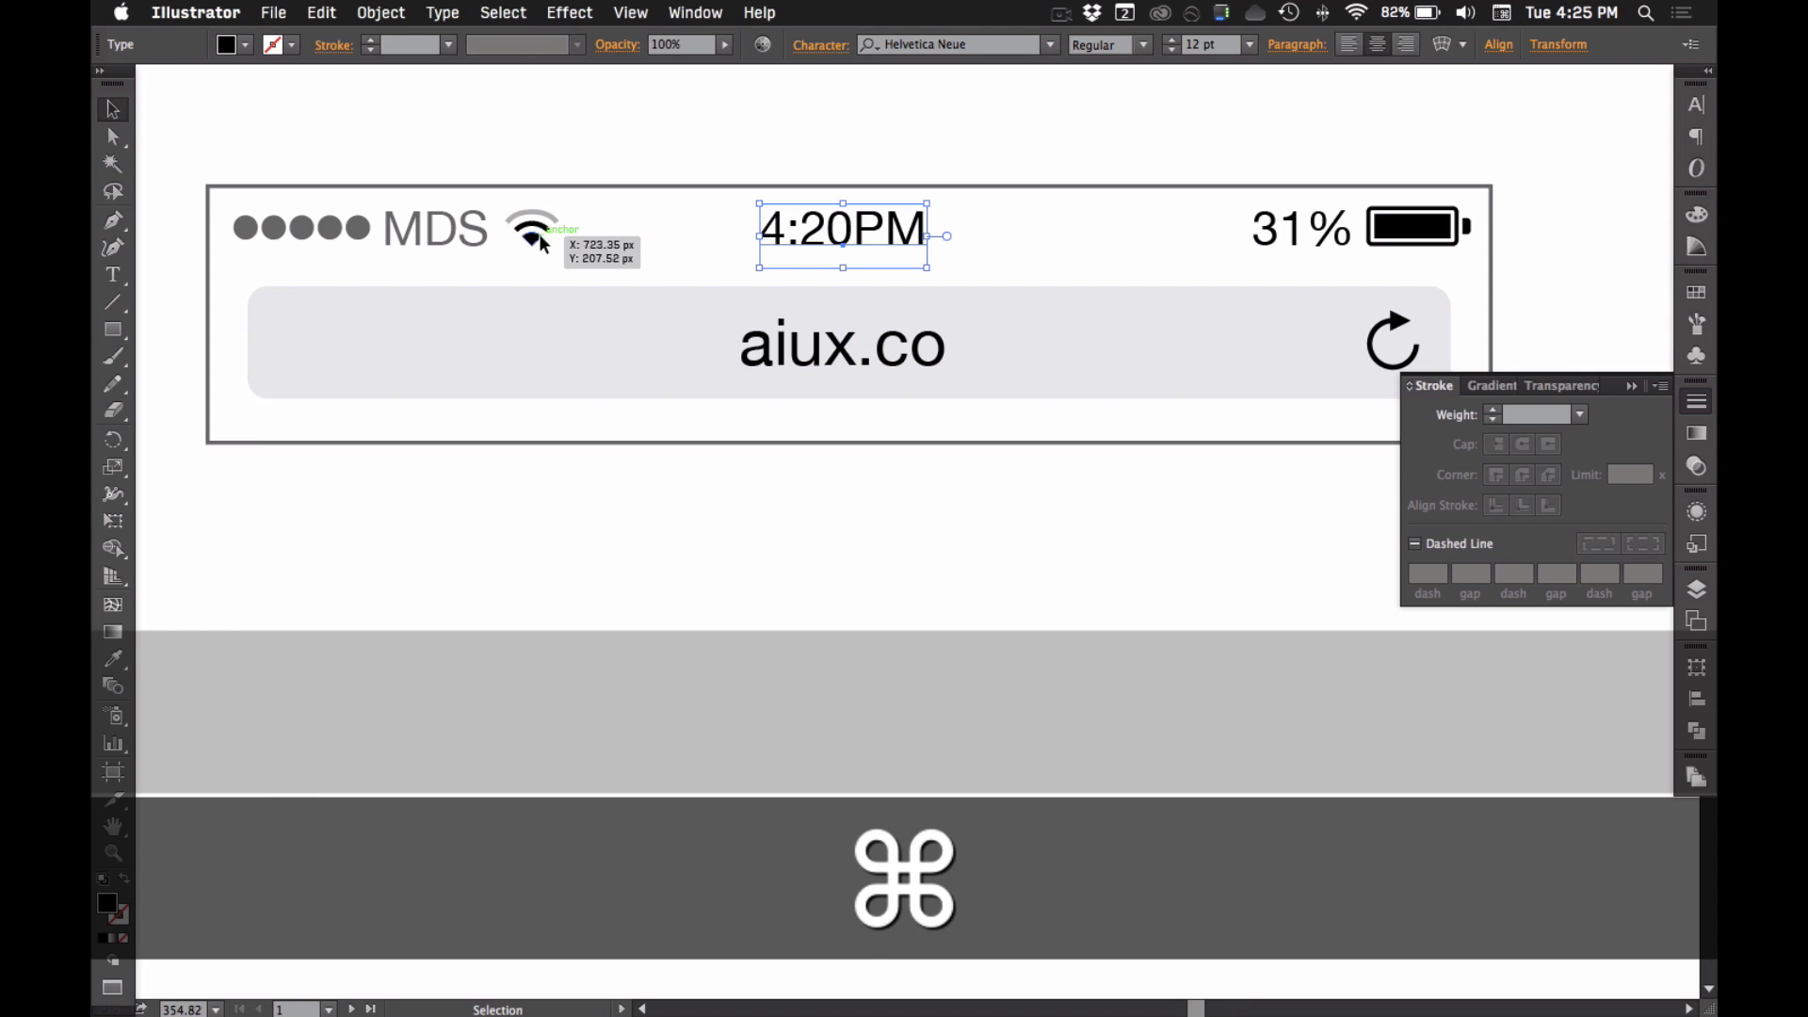
{"action": "key", "text": "super+space"}
{"action": "left_click_drag", "start_coordinate": [271, 130], "coordinate": [740, 312]}
{"action": "left_click_drag", "start_coordinate": [872, 363], "coordinate": [1098, 726]}
{"action": "left_click", "coordinate": [1025, 290]}
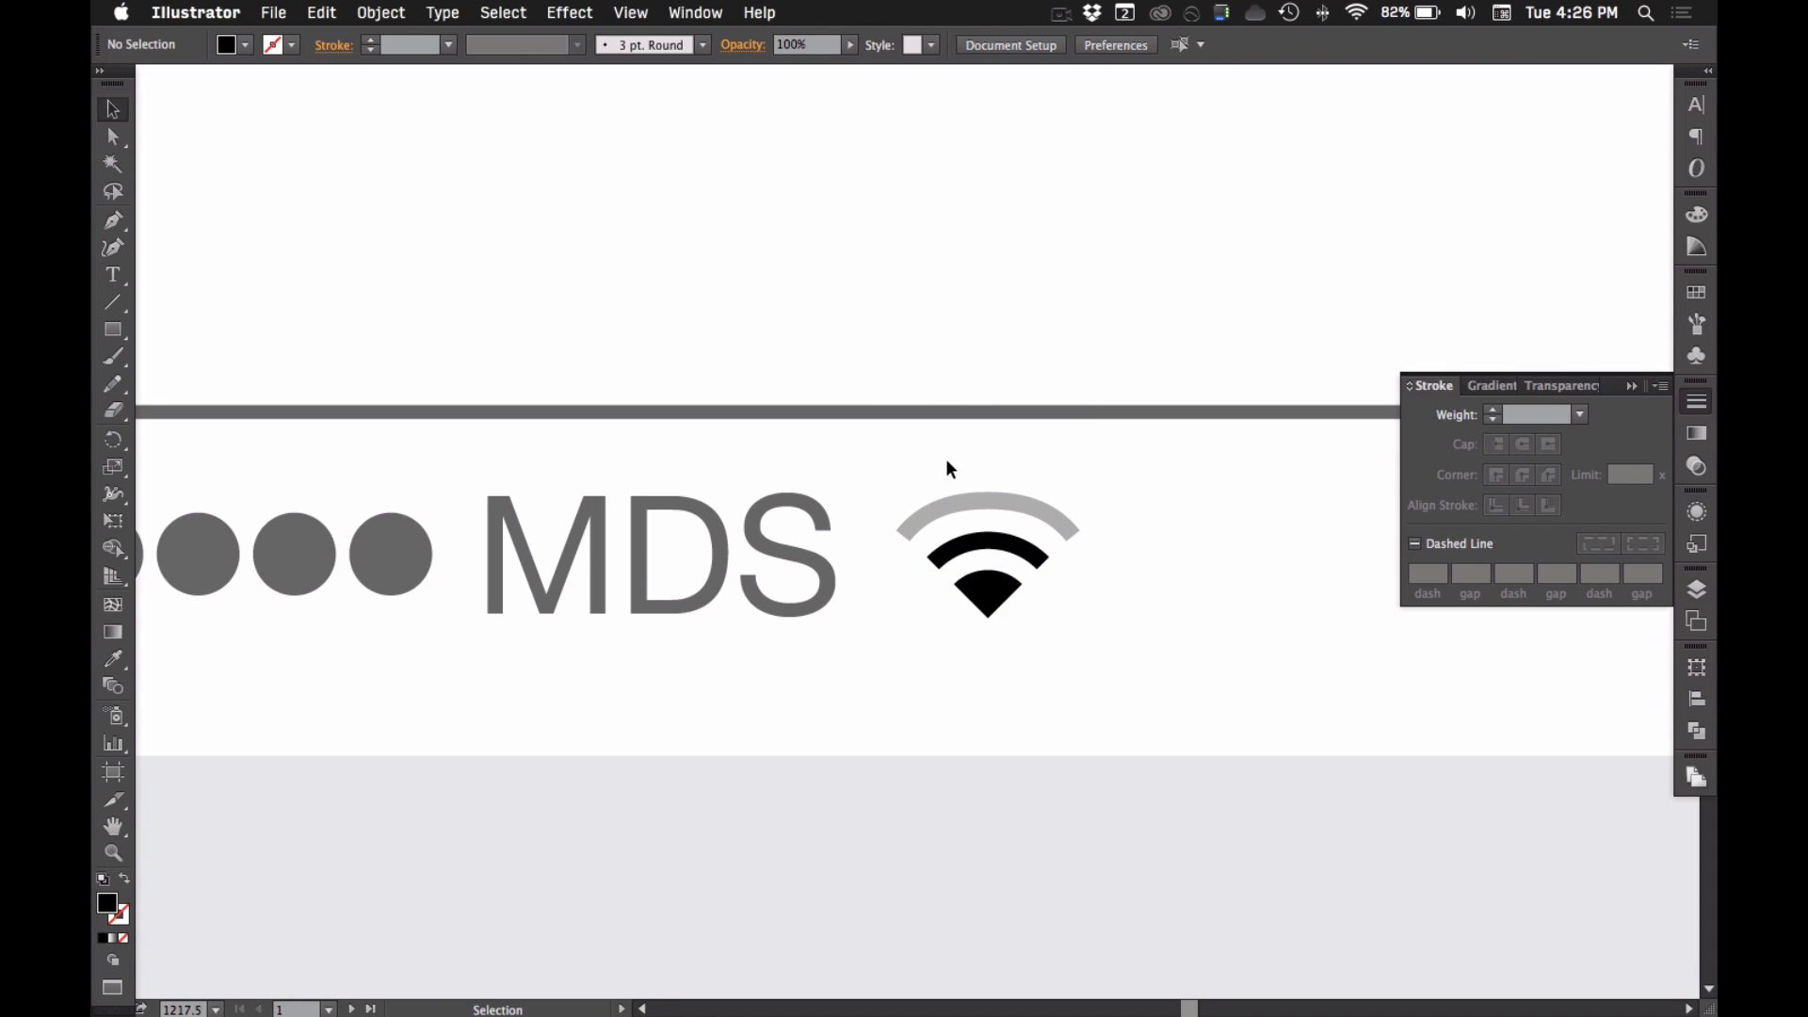
{"action": "left_click_drag", "start_coordinate": [947, 461], "coordinate": [1033, 619]}
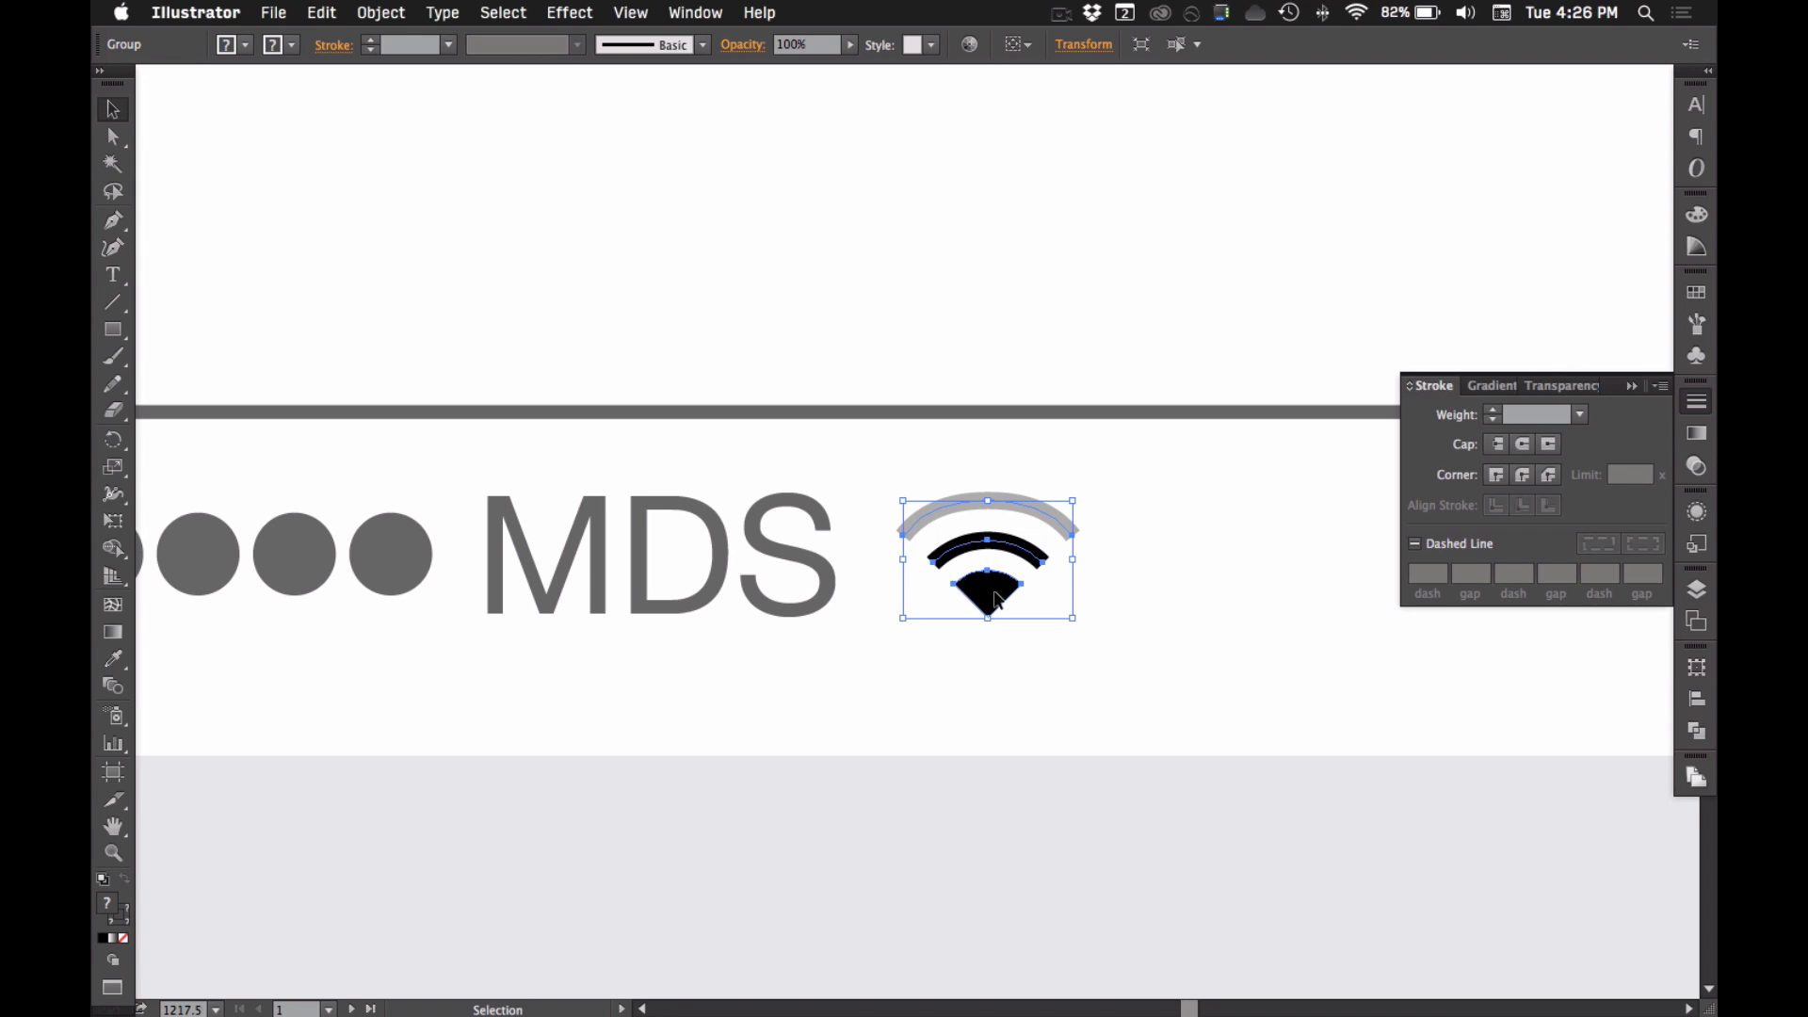
{"action": "key", "text": "i"}
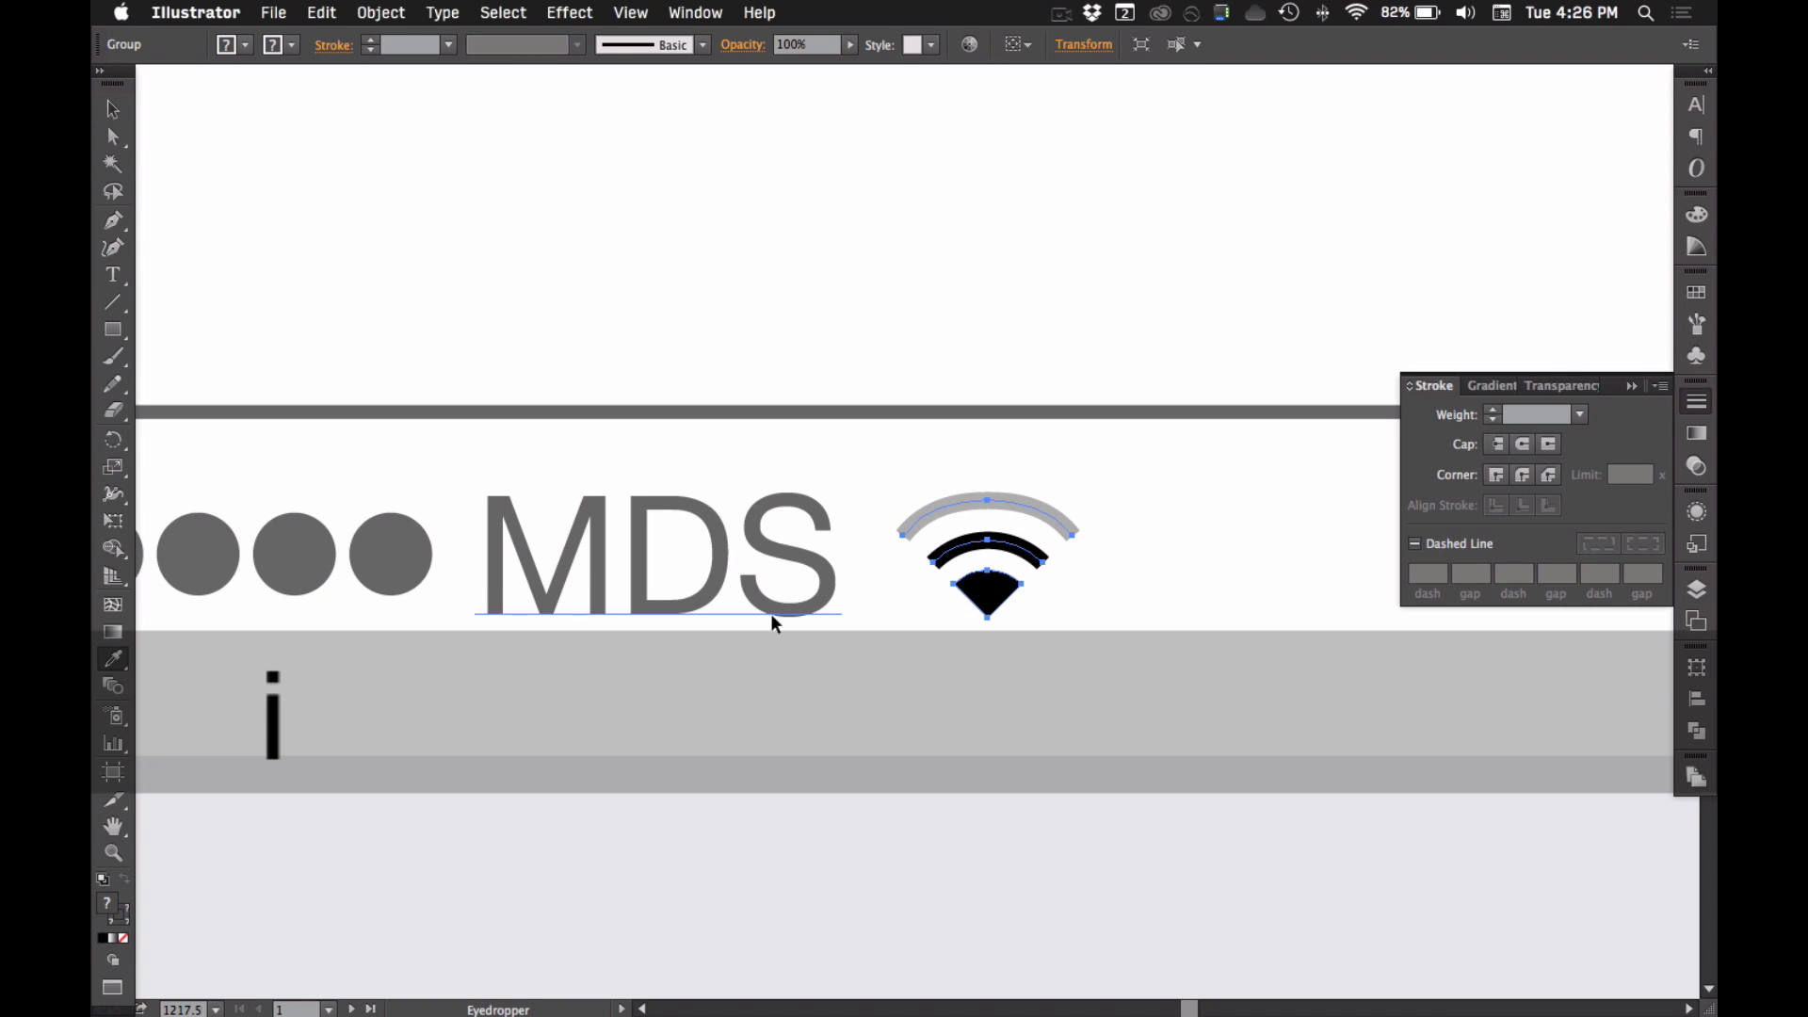
{"action": "left_click", "coordinate": [785, 555]}
{"action": "left_click", "coordinate": [1120, 500], "text": "super"}
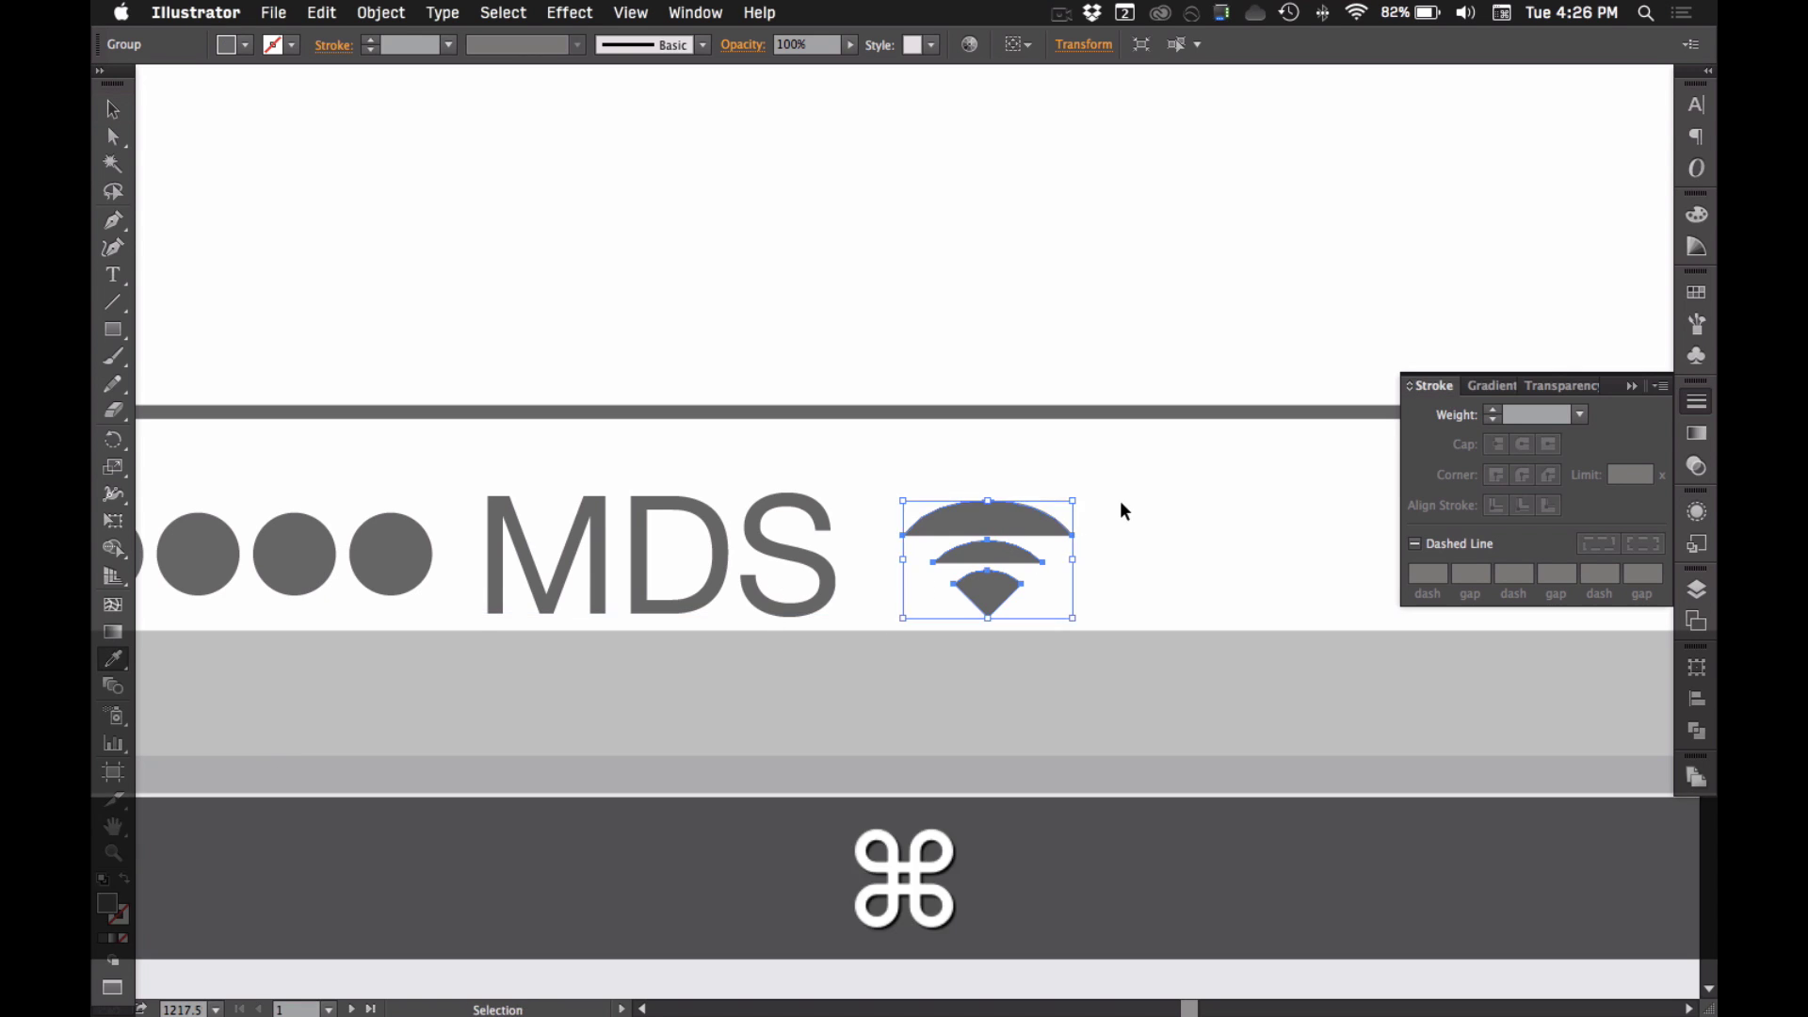
{"action": "key", "text": "v"}
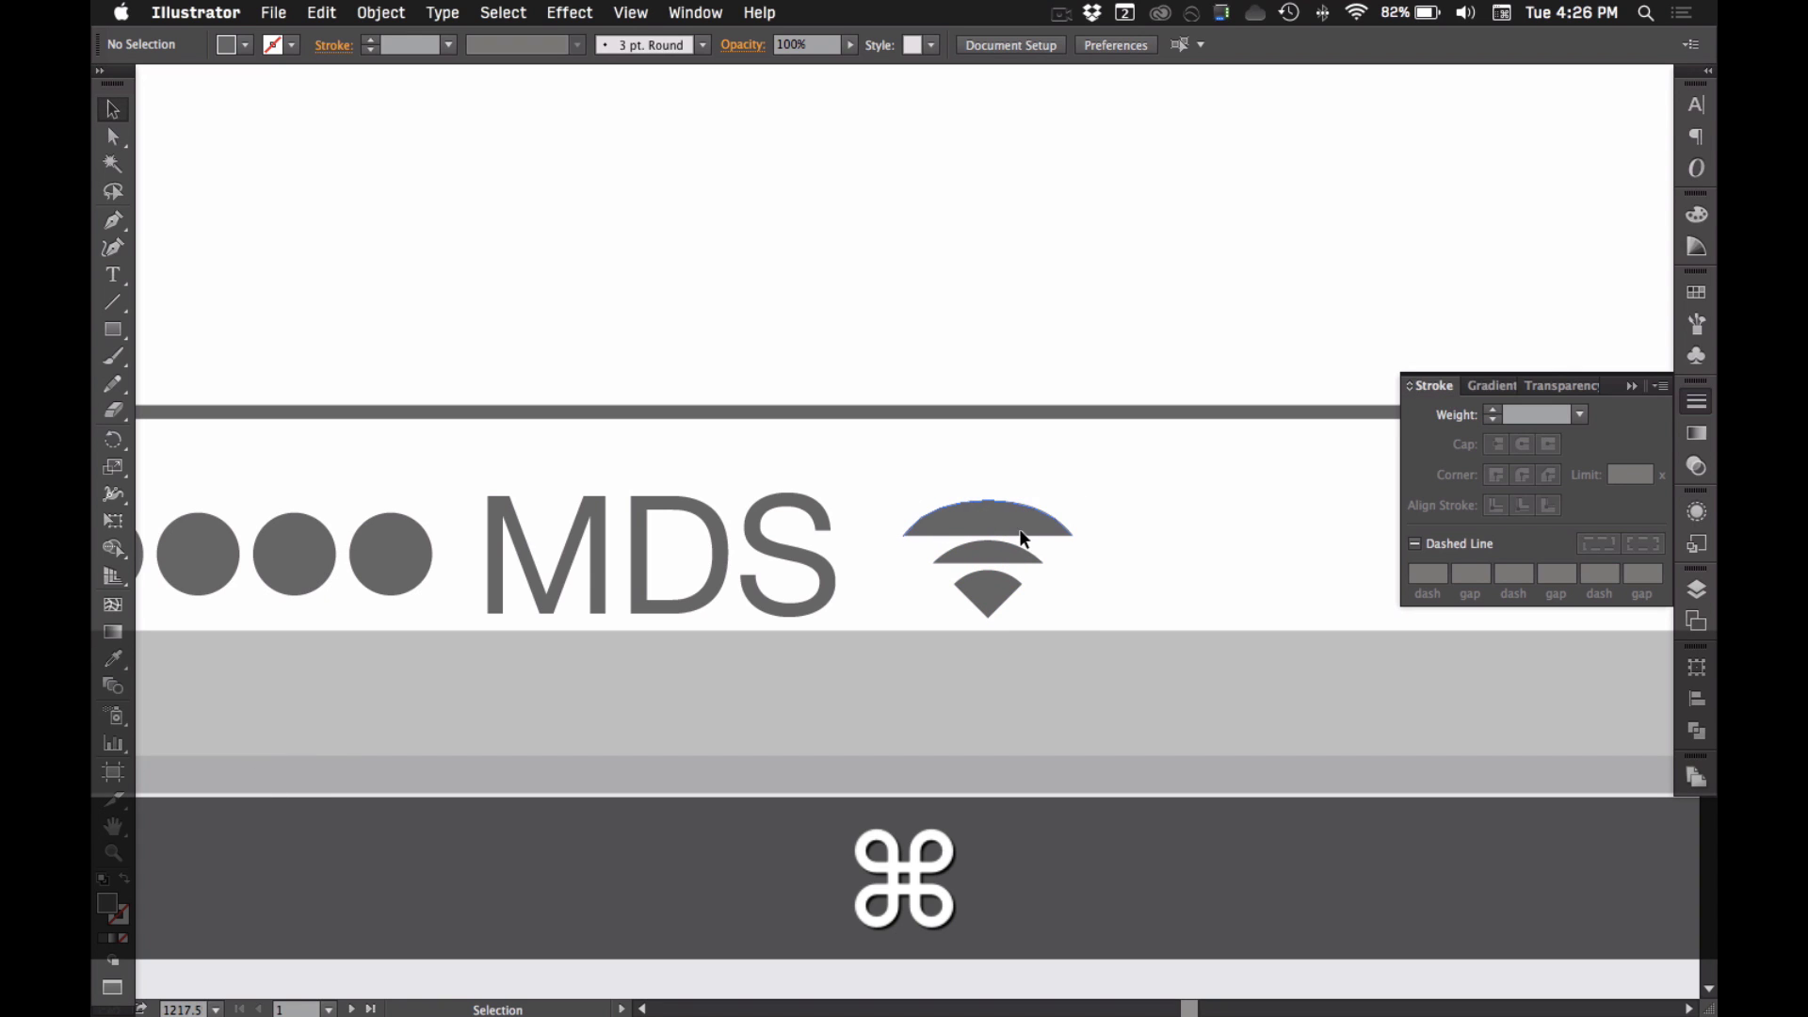
{"action": "key", "text": "super+z"}
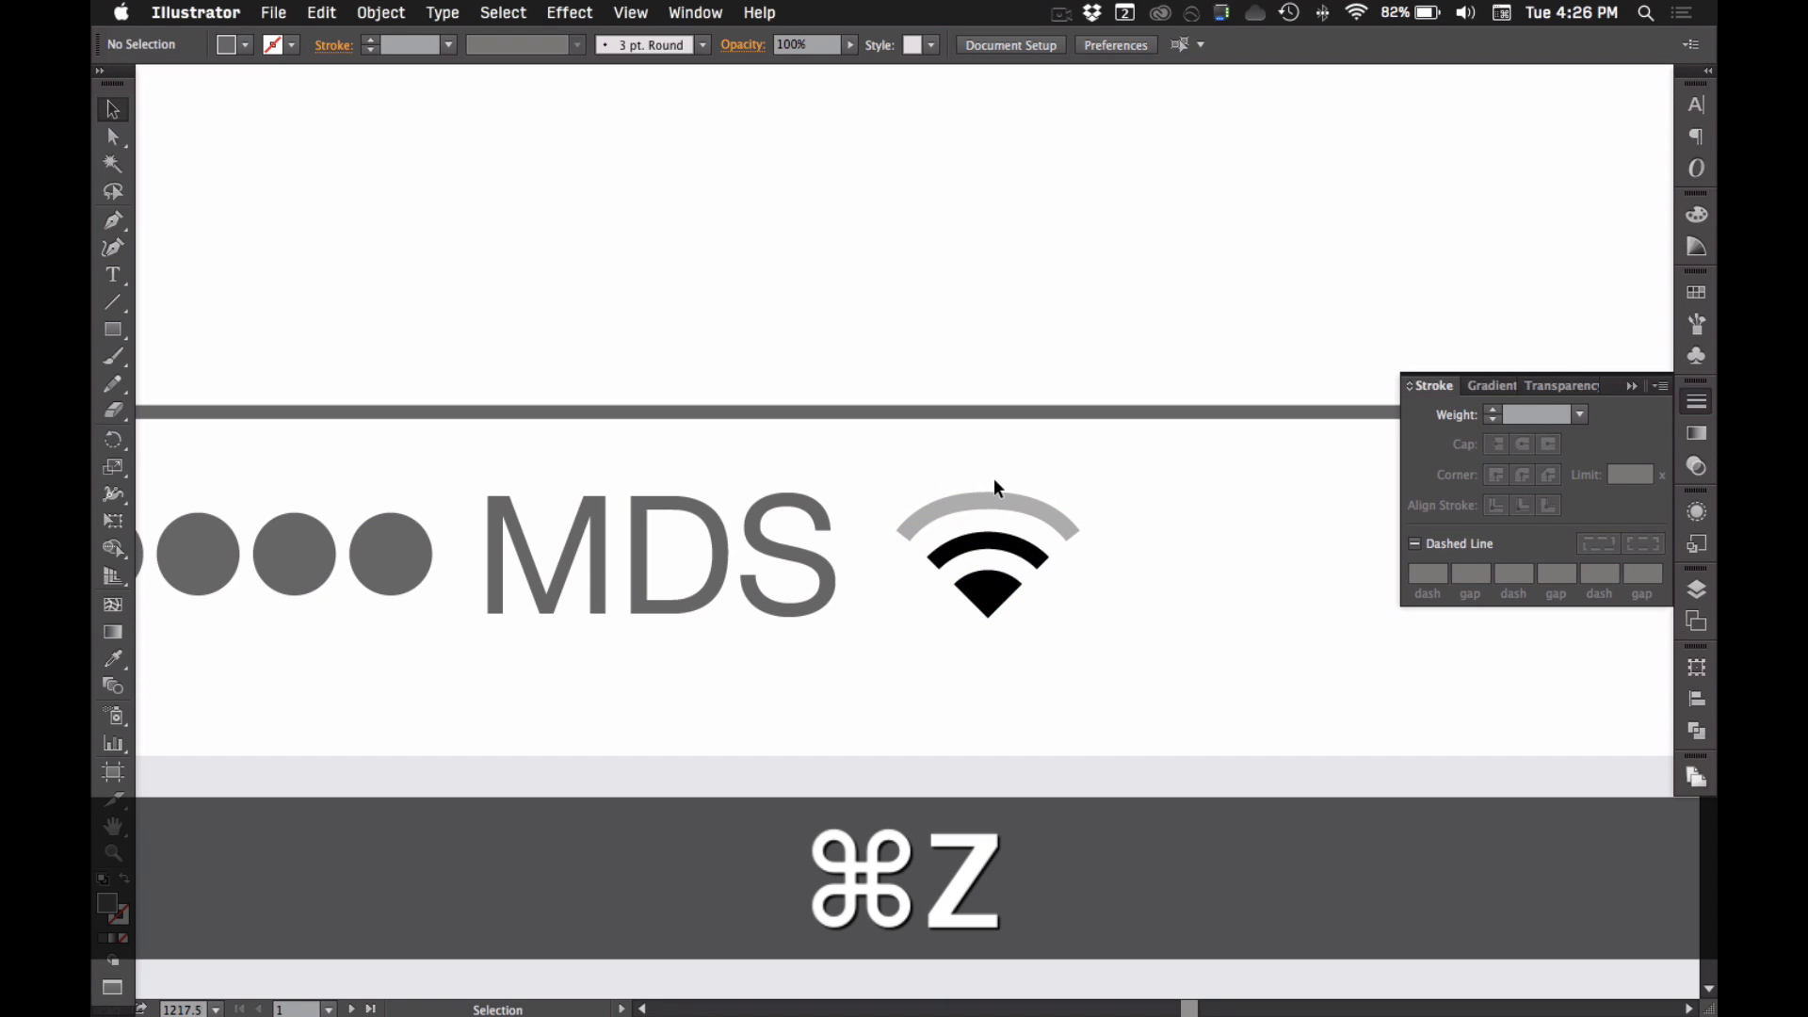
- Try to recolour the Wi-Fi icon's two arcs by sampling the grey stroke of the header's border
{"action": "left_click", "coordinate": [998, 500]}
{"action": "left_click", "coordinate": [1036, 523]}
{"action": "key", "text": "a"}
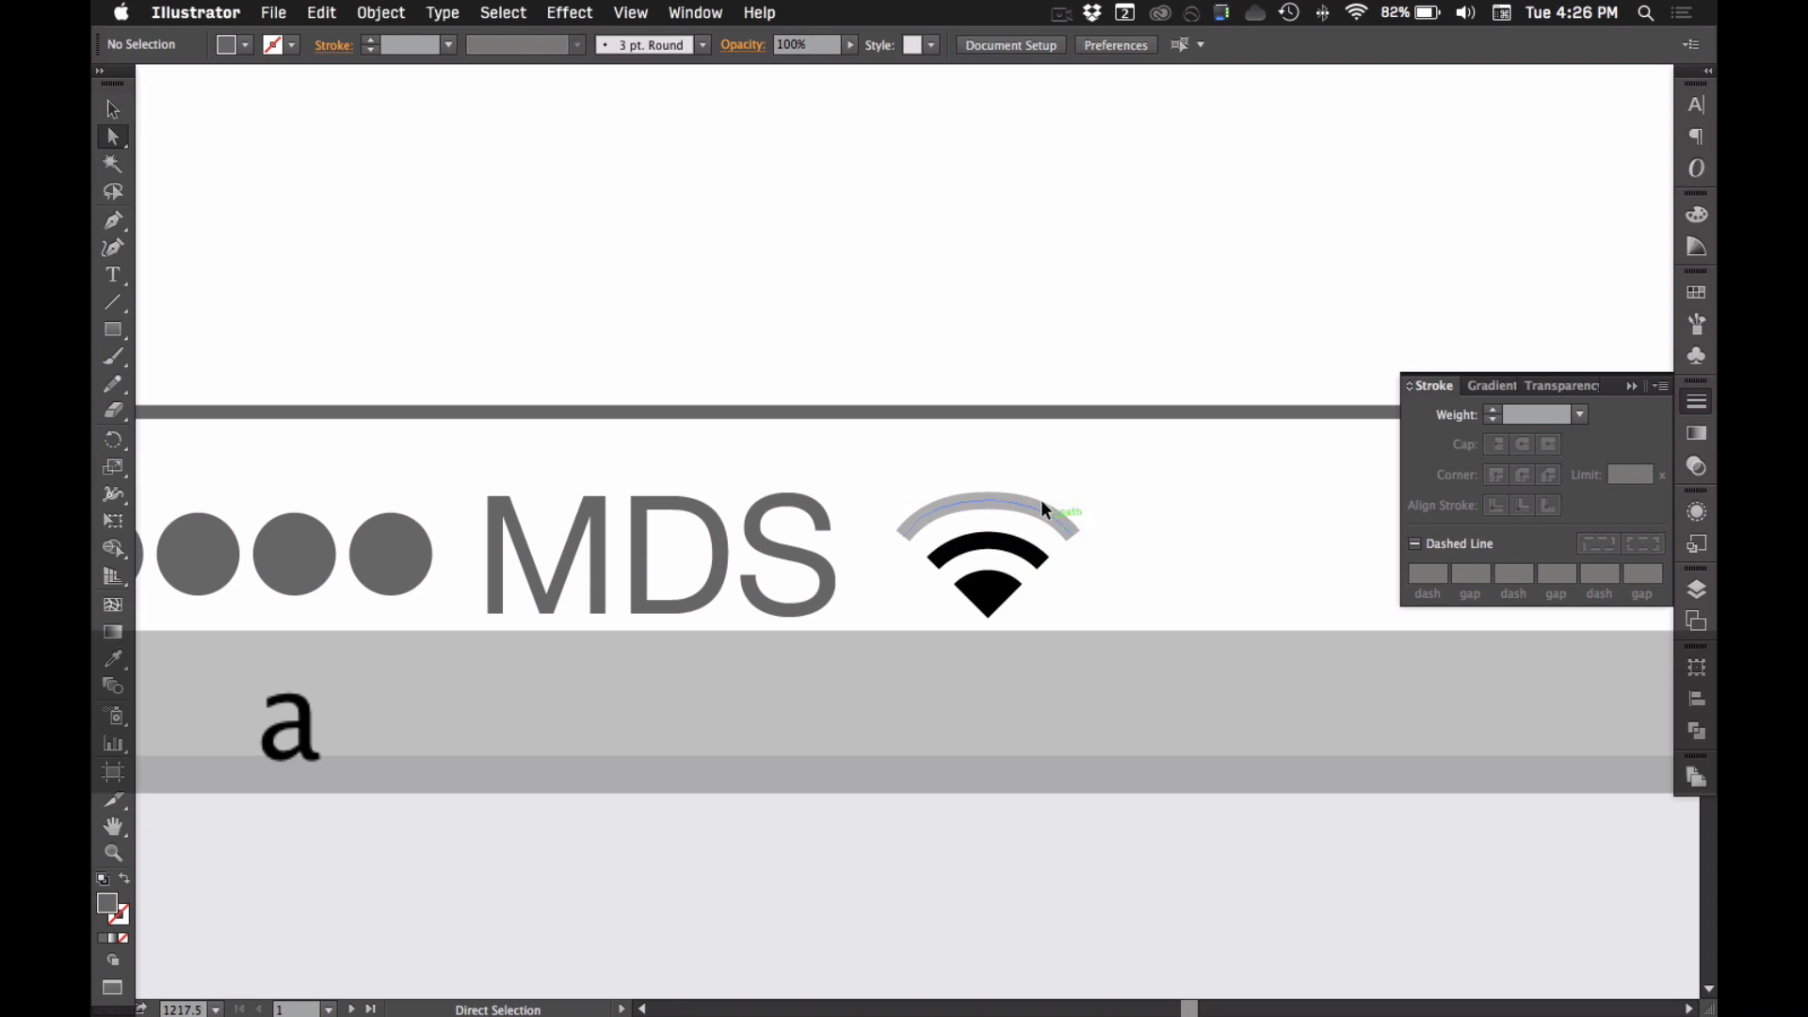
{"action": "left_click", "coordinate": [1029, 500]}
{"action": "left_click", "coordinate": [1009, 543], "text": "shift"}
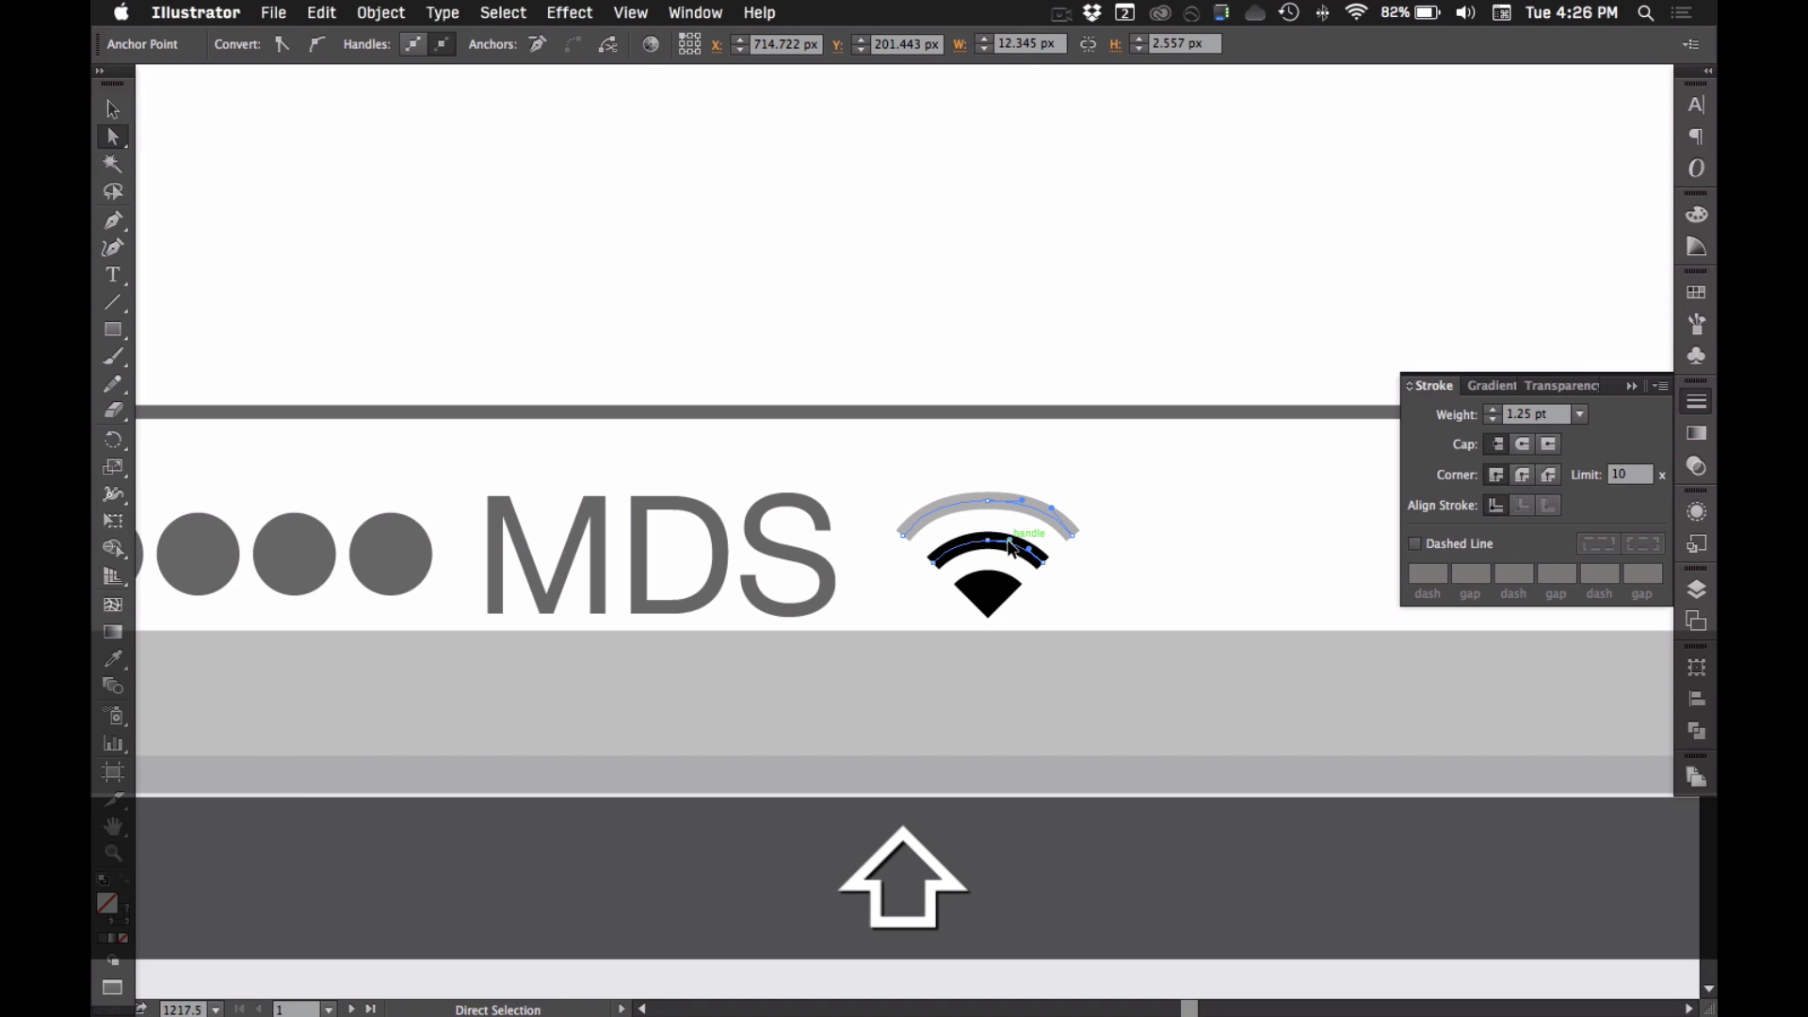
{"action": "key", "text": "i"}
{"action": "left_click", "coordinate": [1002, 410]}
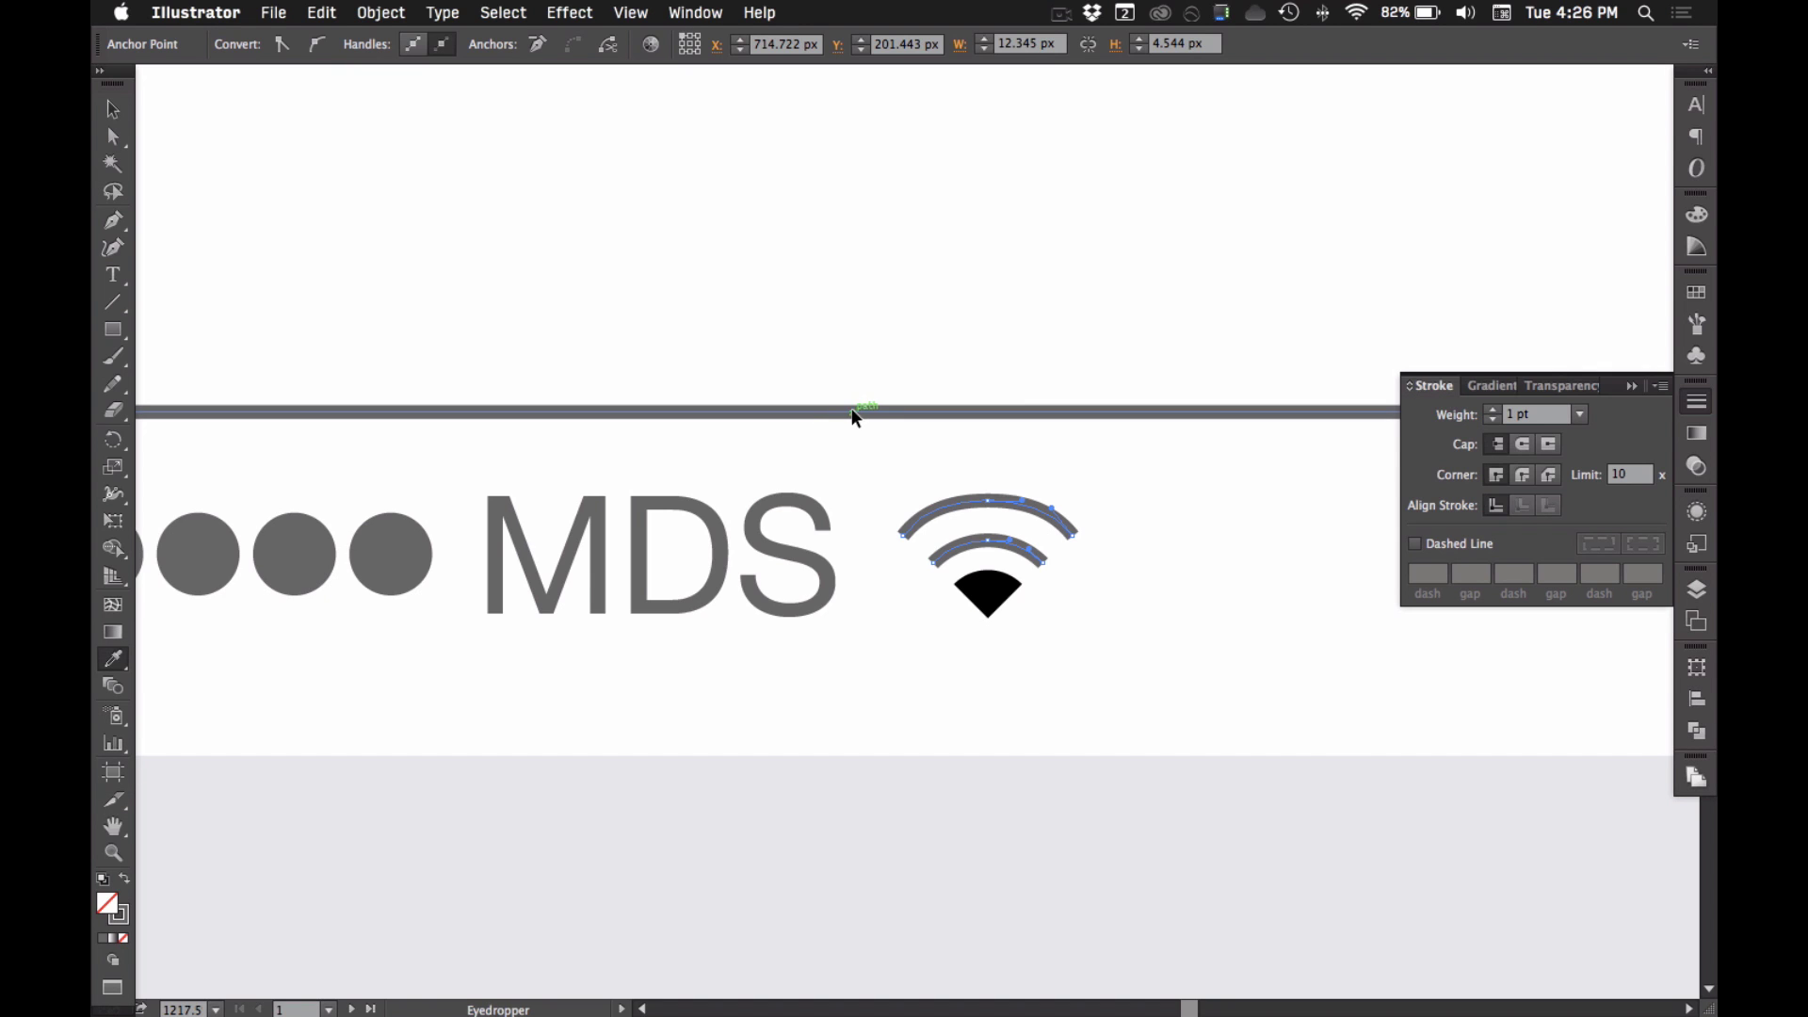
{"action": "left_click", "coordinate": [1005, 365], "text": "super"}
- Try the border's grey stroke on the Wi-Fi icon's bottom wedge, and undo the icon's recolouring
{"action": "key", "text": "a"}
{"action": "left_click", "coordinate": [990, 596]}
{"action": "key", "text": "i"}
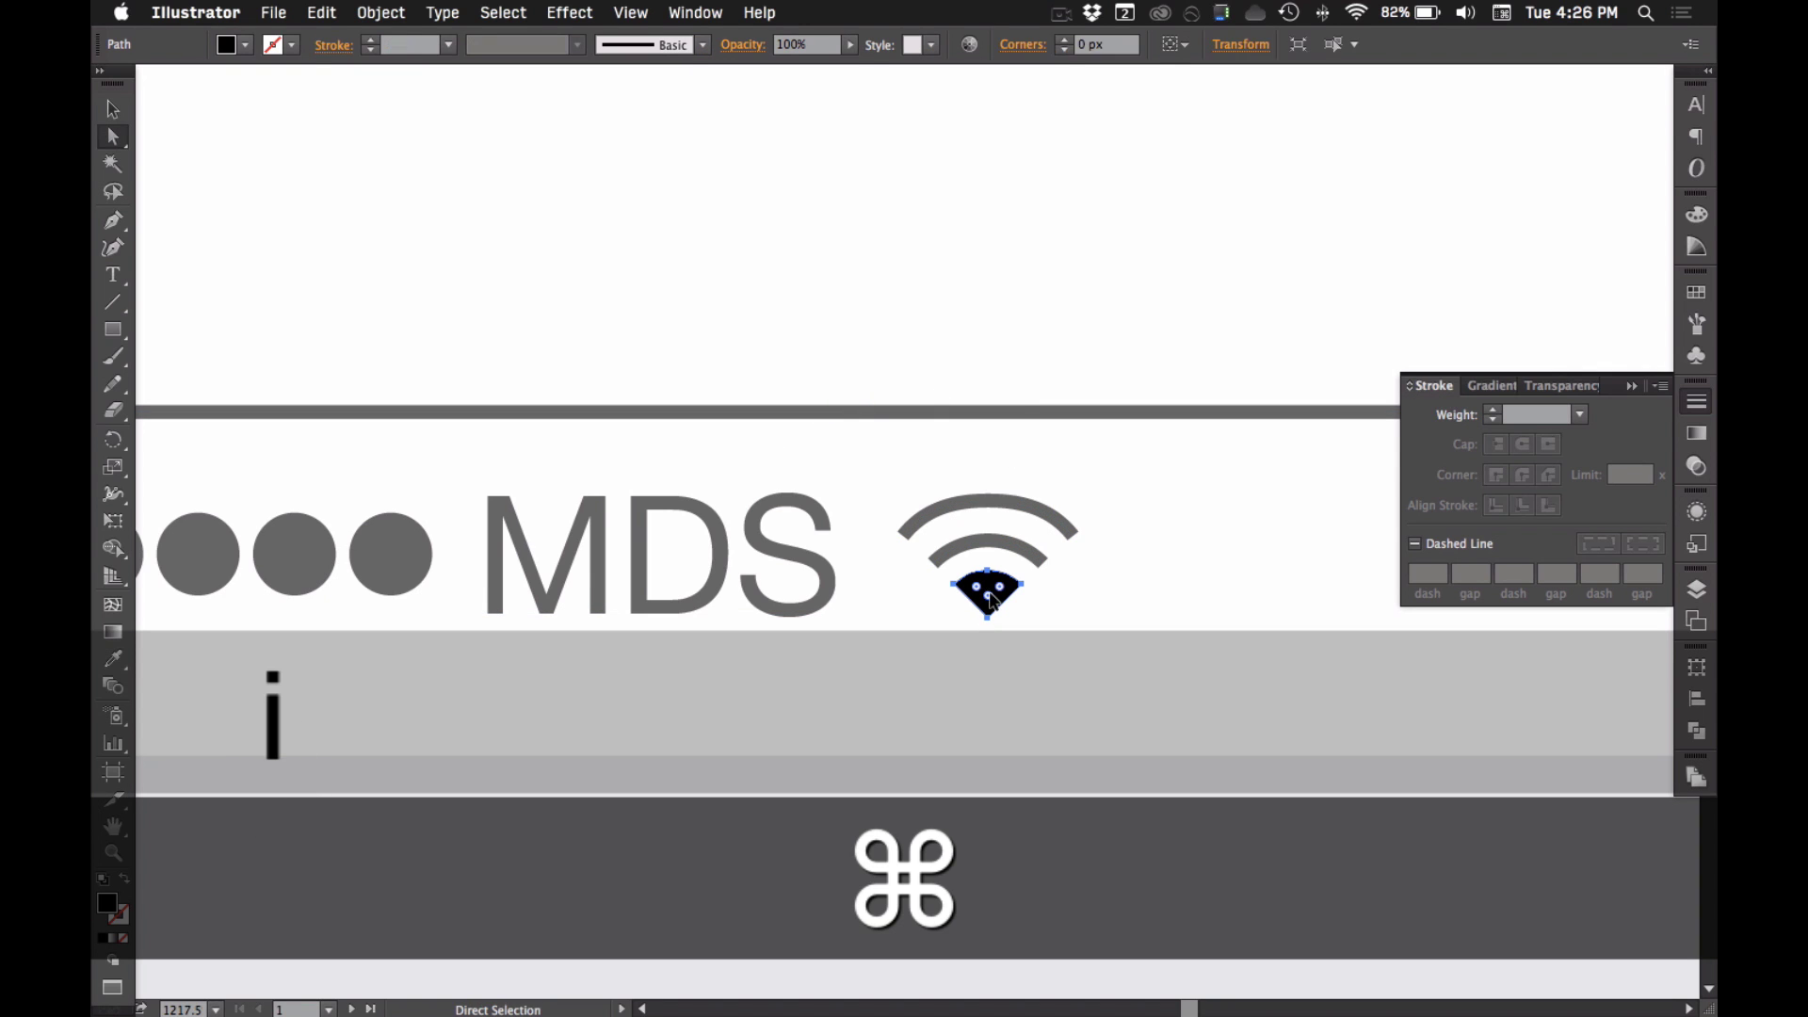
{"action": "left_click", "coordinate": [997, 412]}
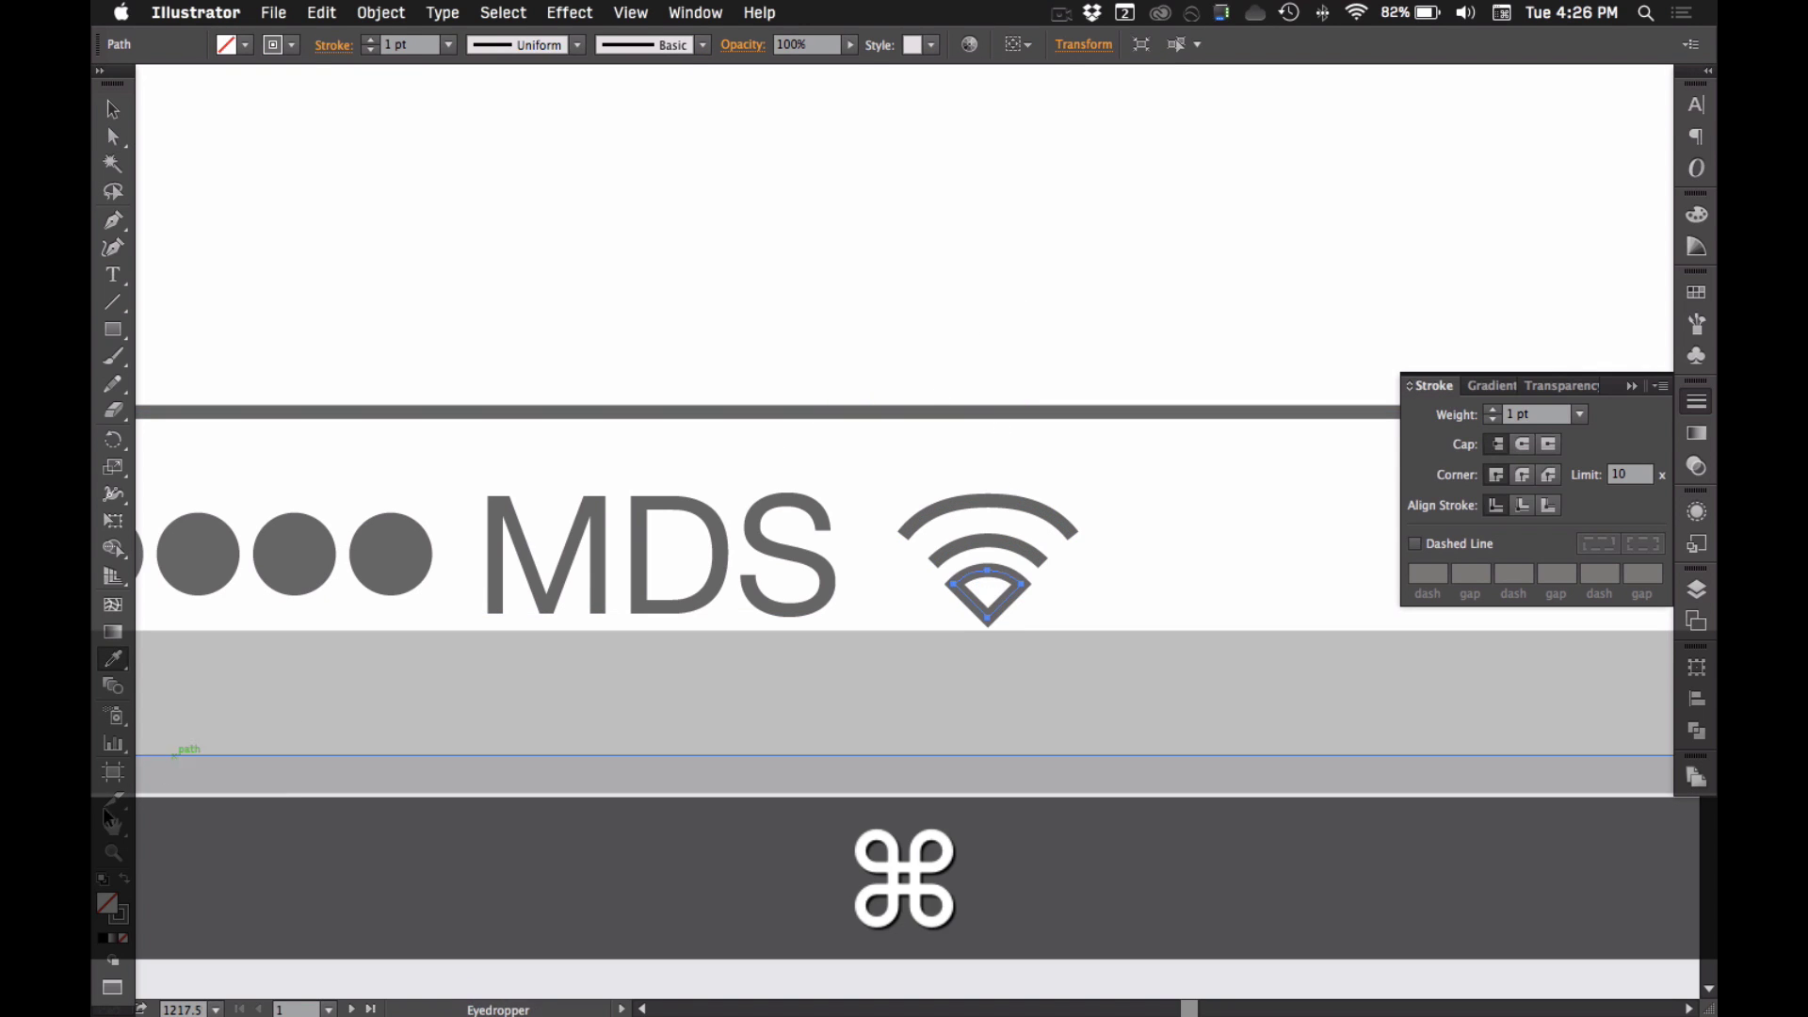
{"action": "key", "text": "super+z"}
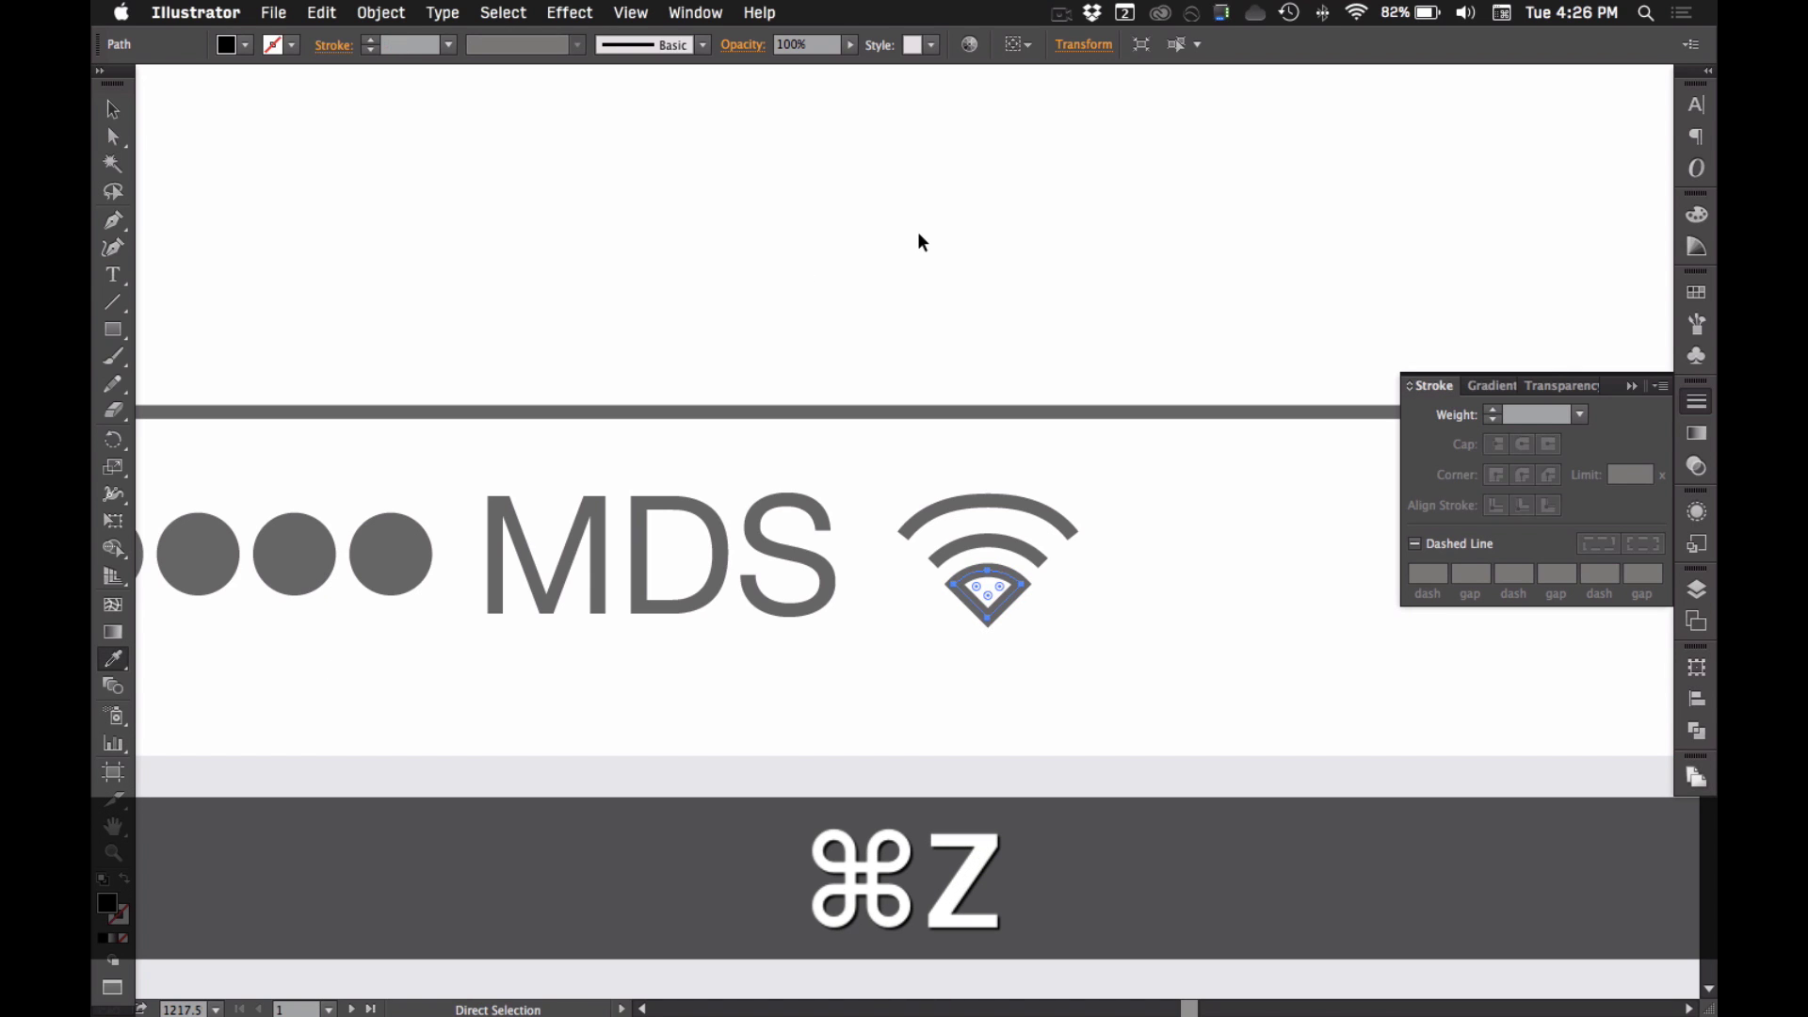
{"action": "key", "text": "super+z"}
{"action": "key", "text": "v"}
{"action": "left_click", "coordinate": [917, 230]}
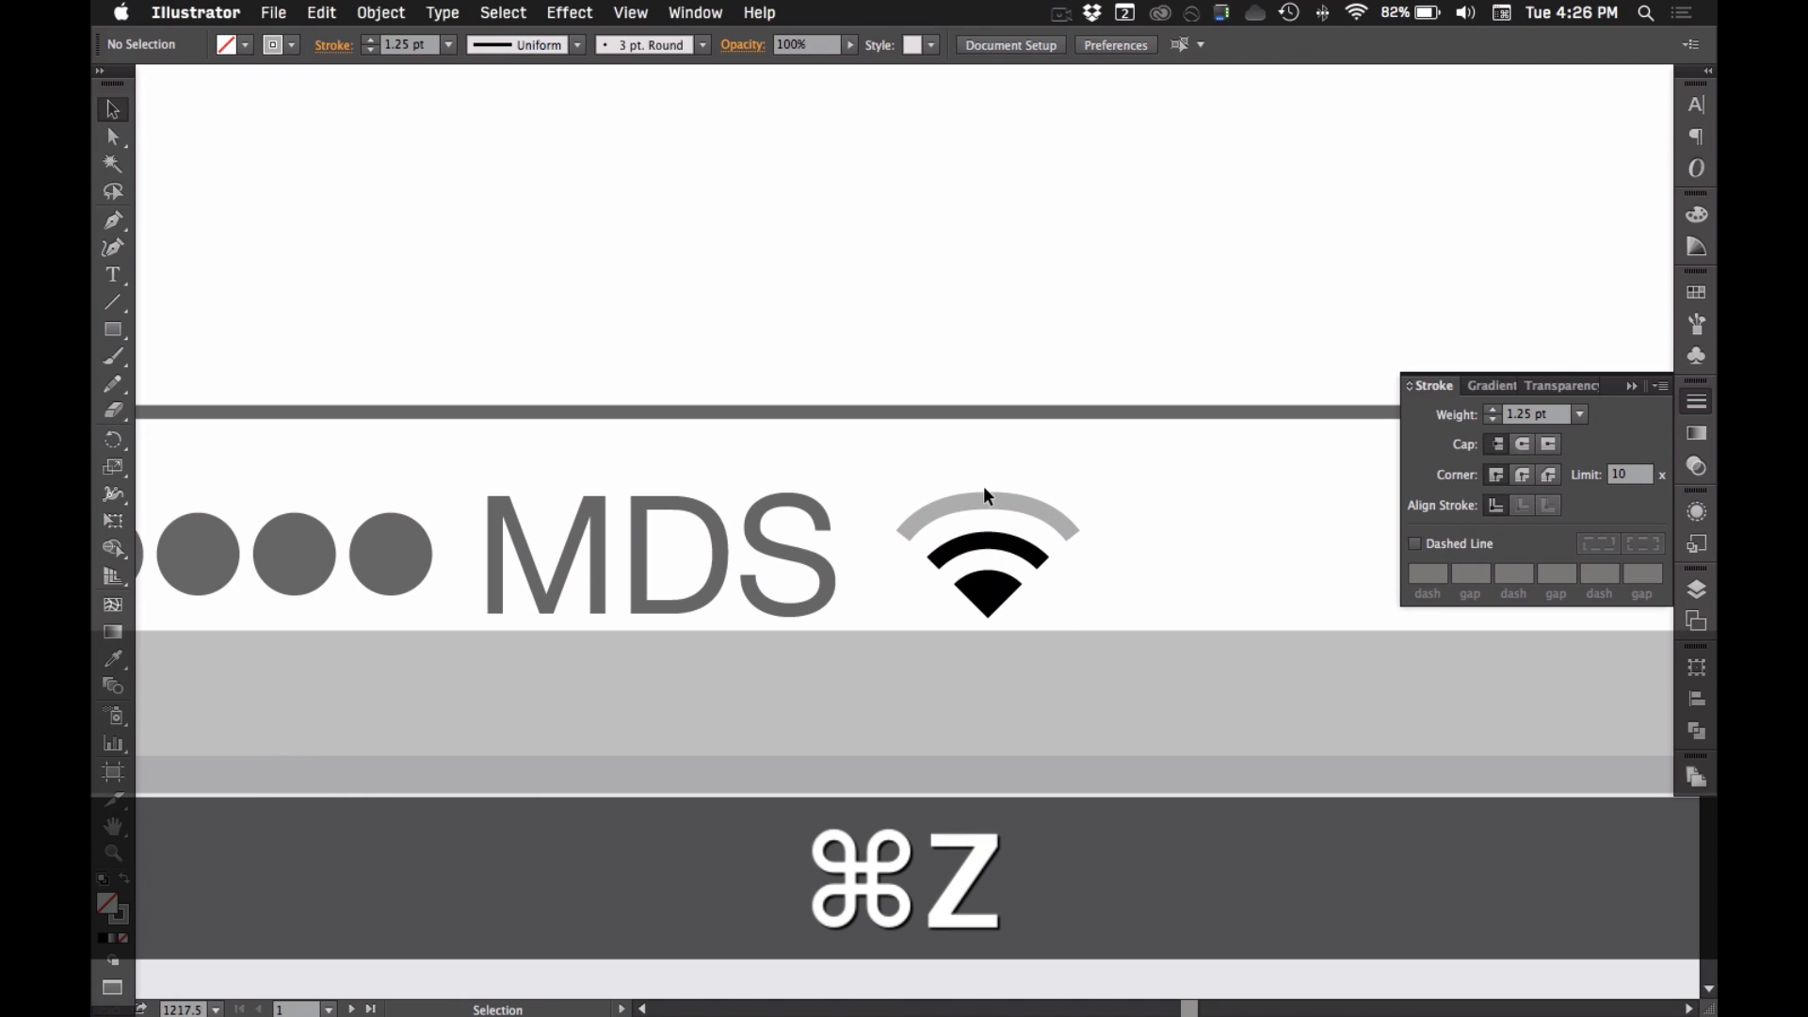
- Convert the Wi-Fi icon's strokes to filled shapes with Outline Stroke
{"action": "left_click", "coordinate": [985, 488]}
{"action": "scroll", "coordinate": [872, 467], "scroll_direction": "left", "scroll_amount": 1}
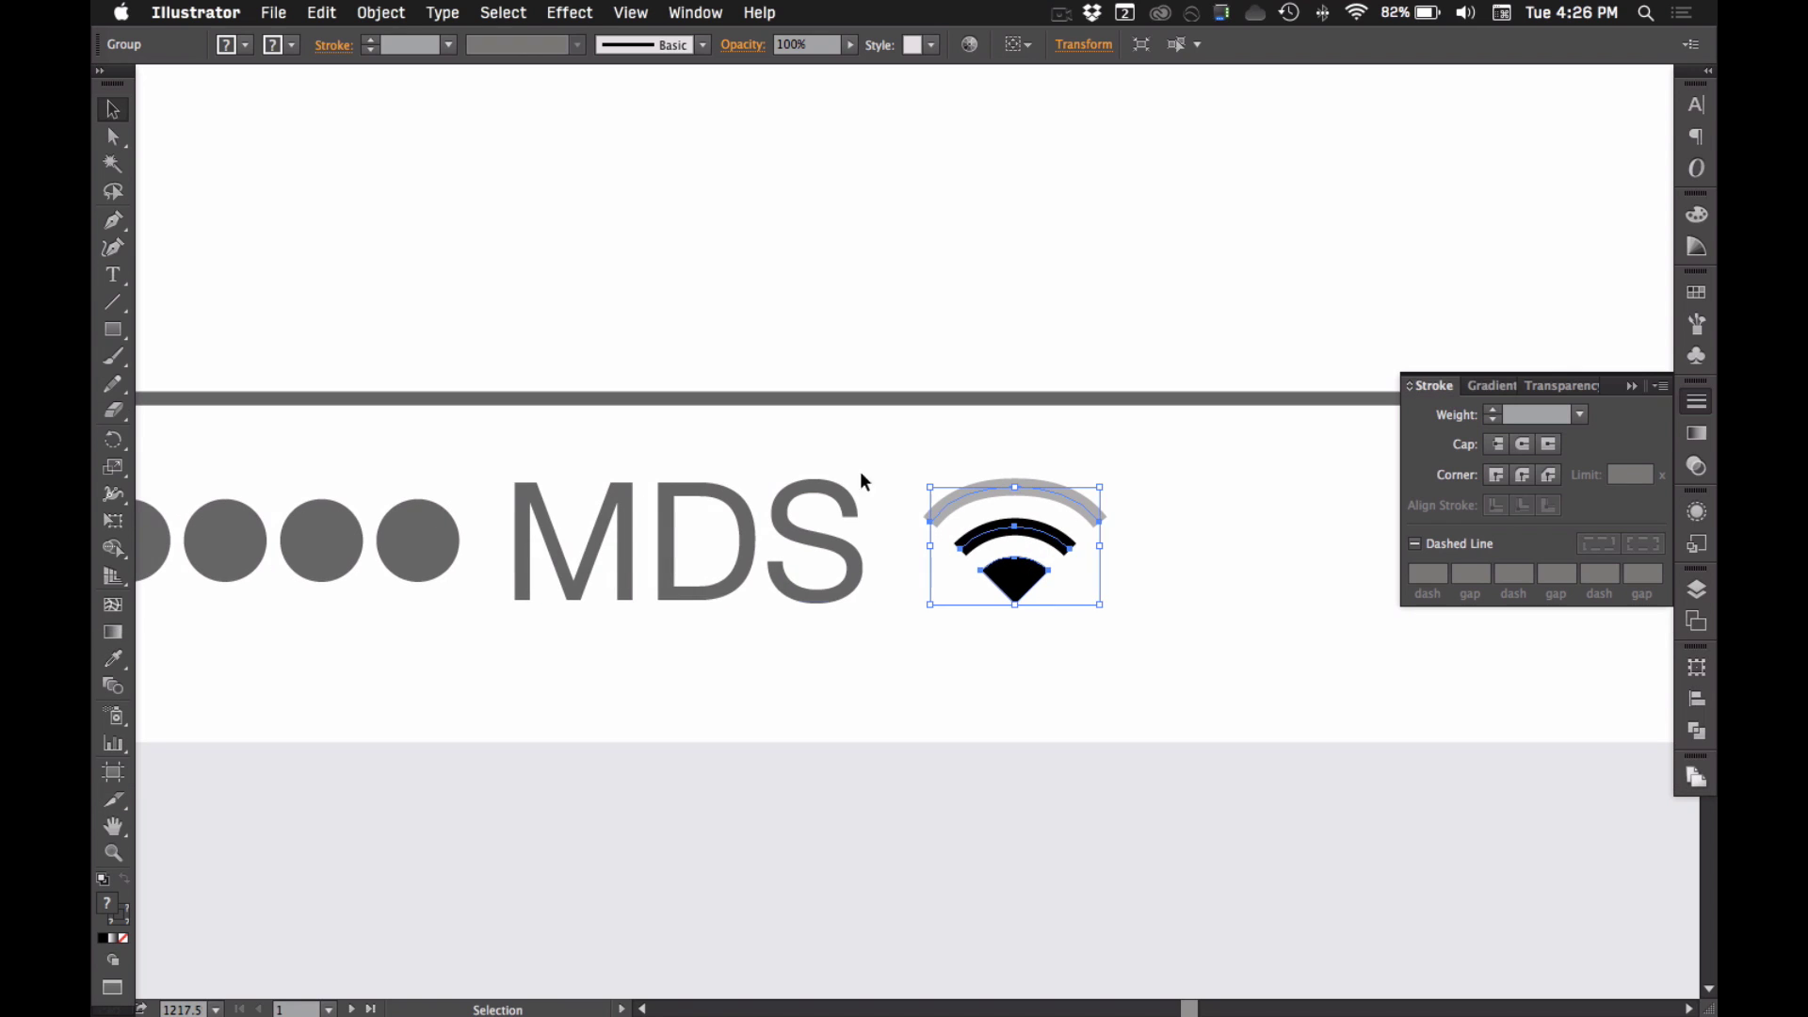
{"action": "scroll", "coordinate": [972, 502], "scroll_direction": "right", "scroll_amount": 1}
{"action": "scroll", "coordinate": [998, 527], "scroll_direction": "down", "scroll_amount": 1}
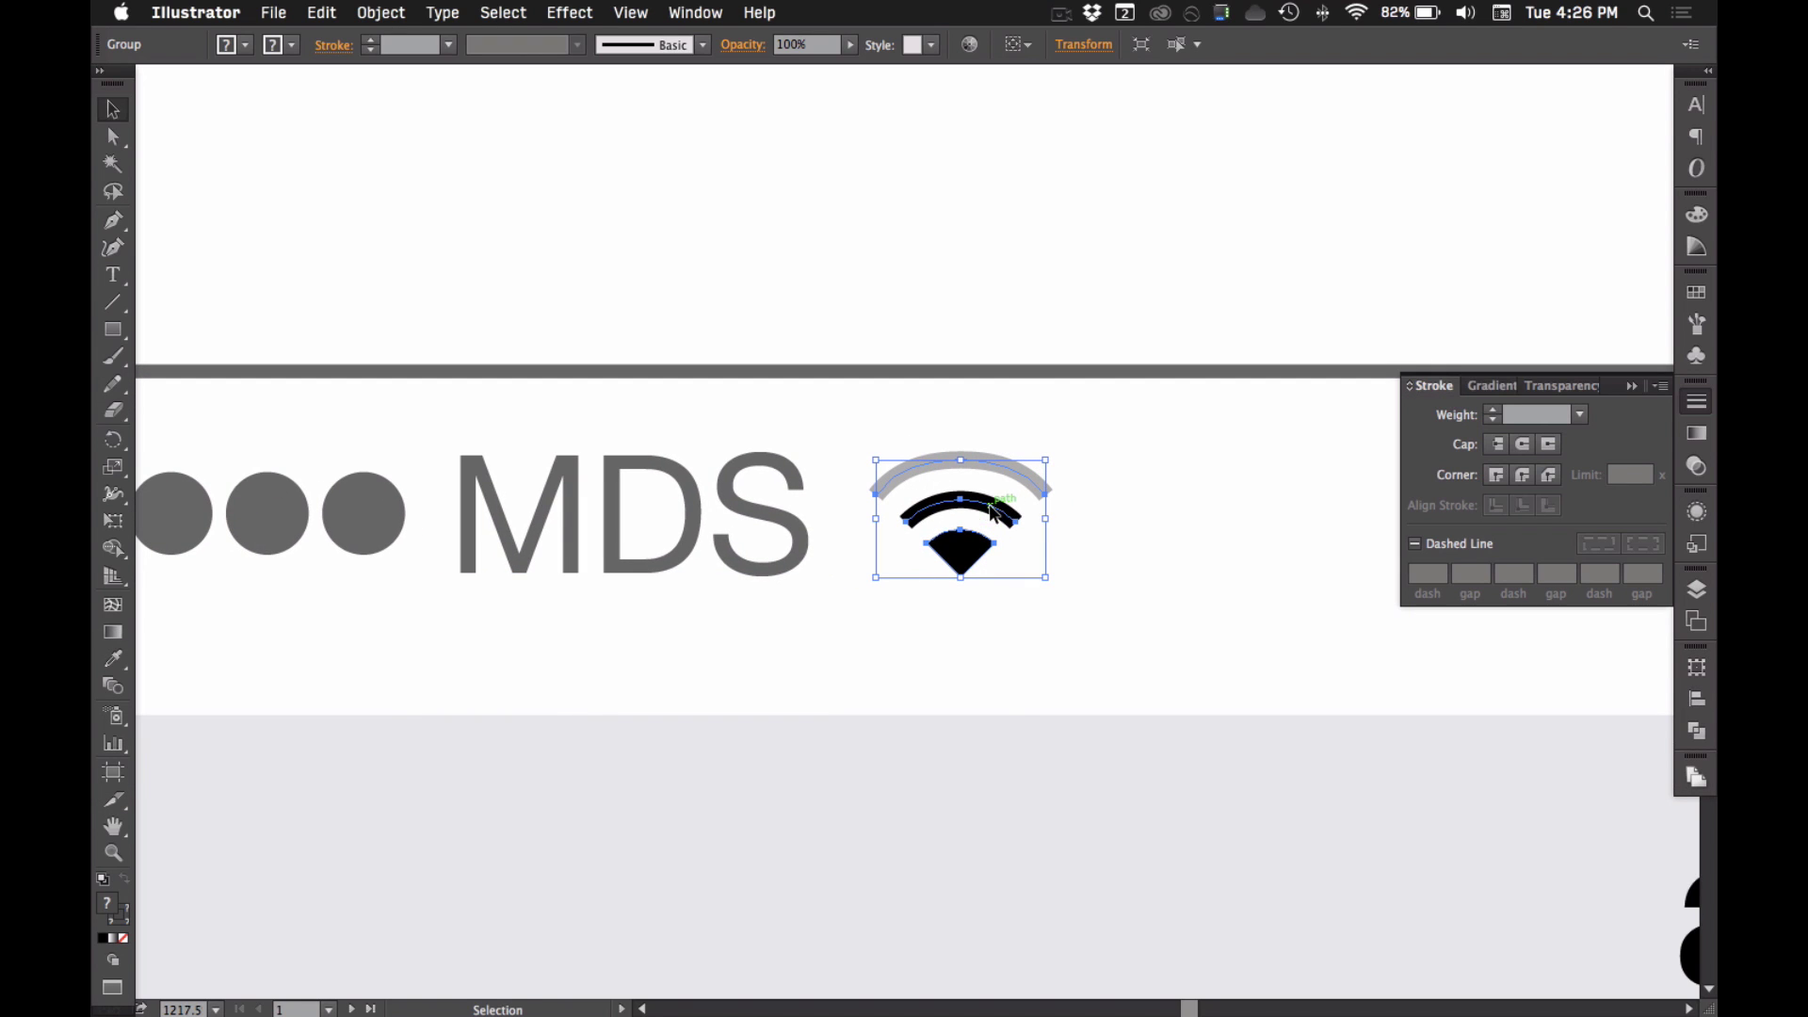
{"action": "left_click", "coordinate": [374, 16]}
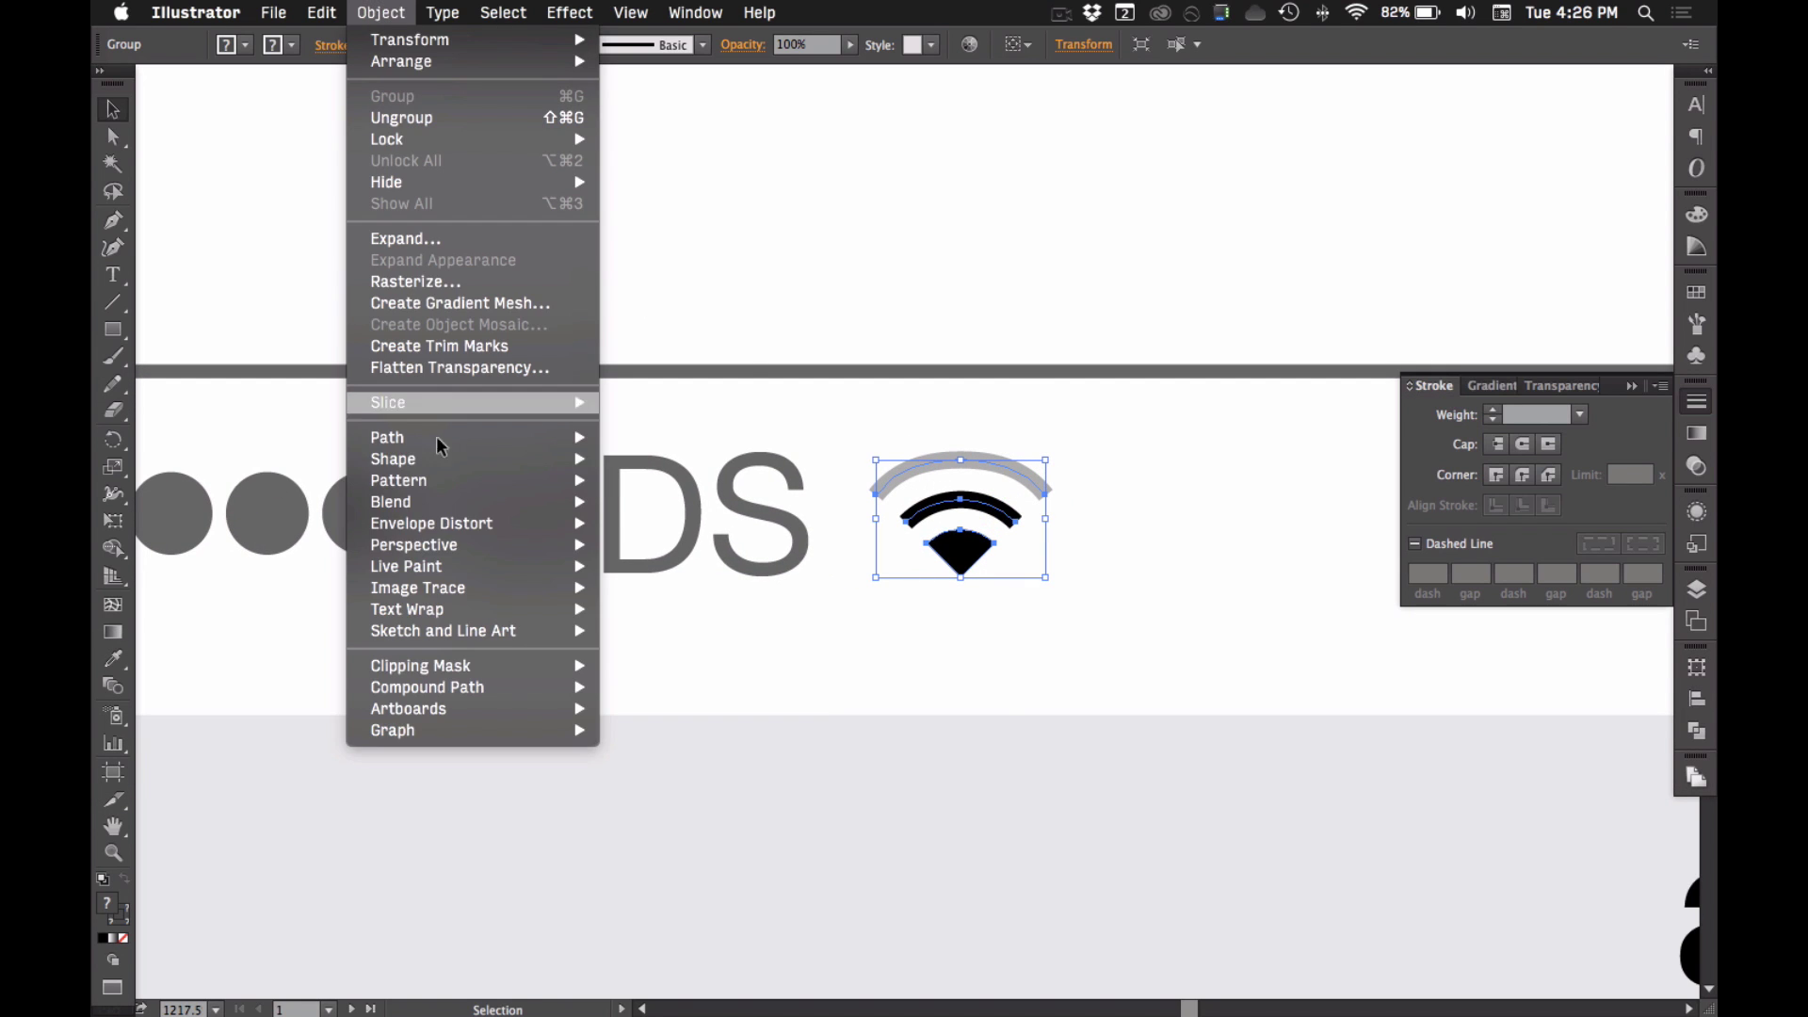
{"action": "mouse_move", "coordinate": [439, 443]}
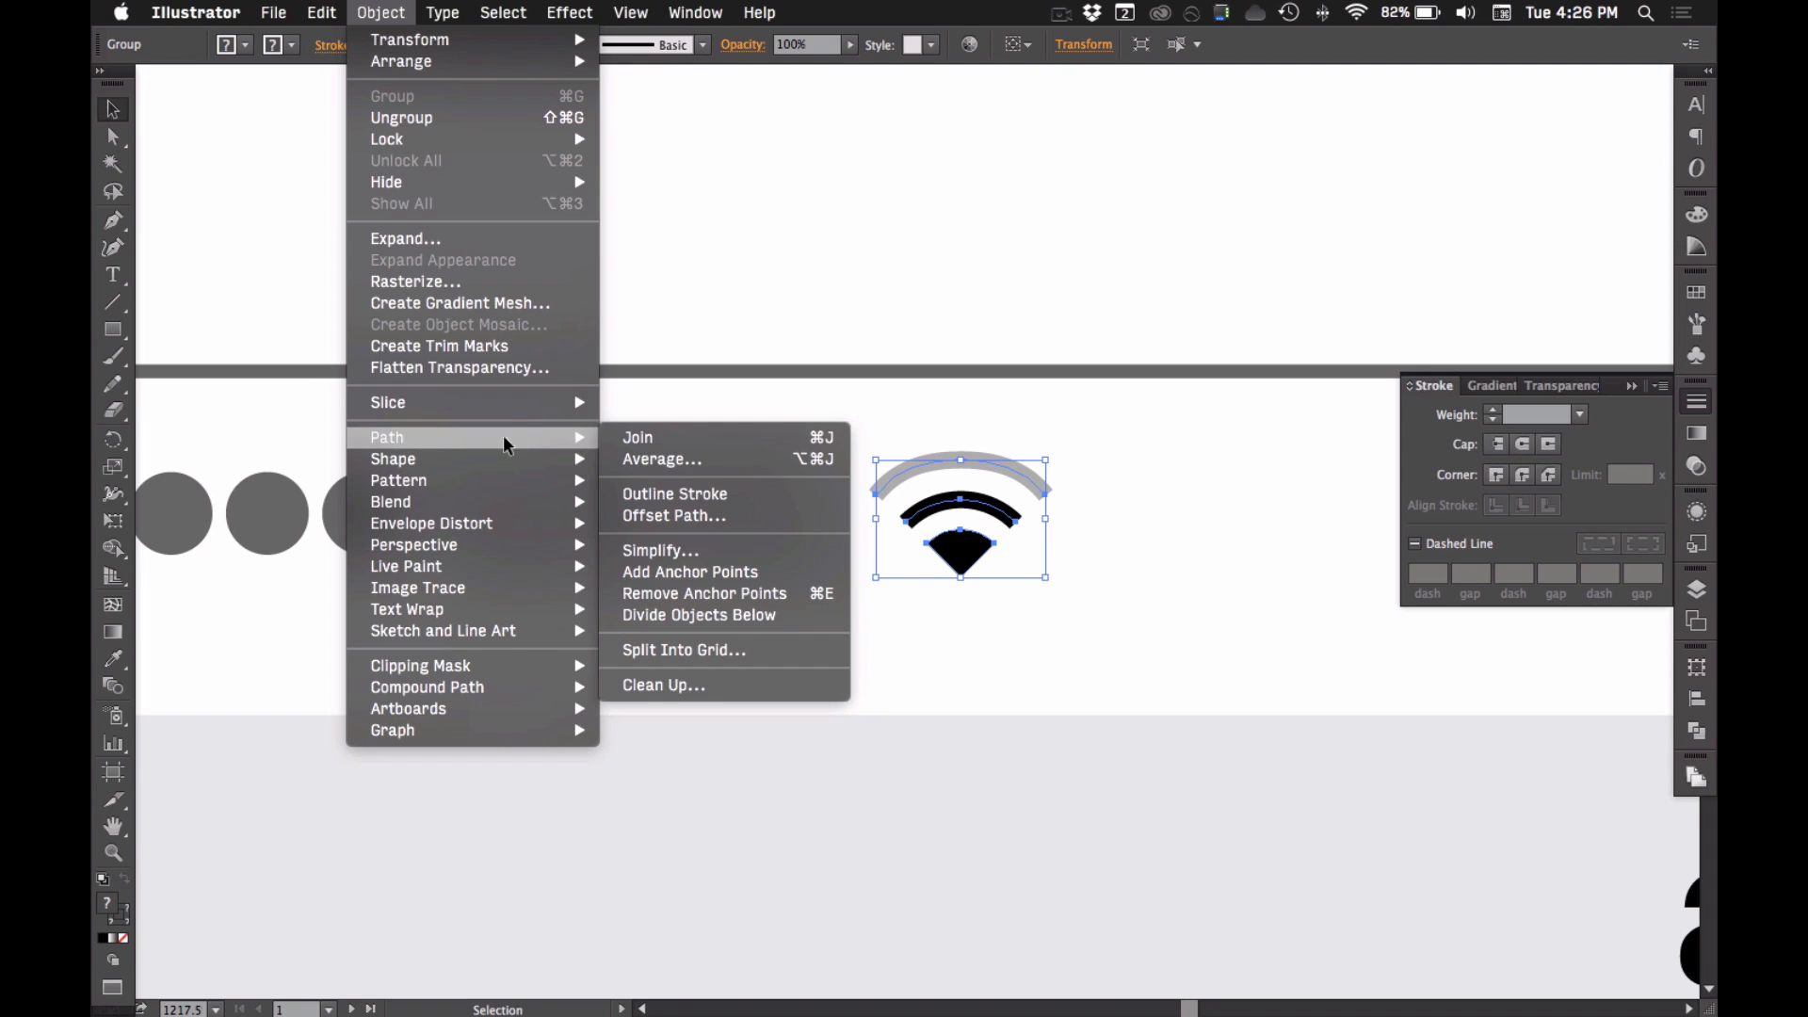
{"action": "left_click", "coordinate": [668, 494]}
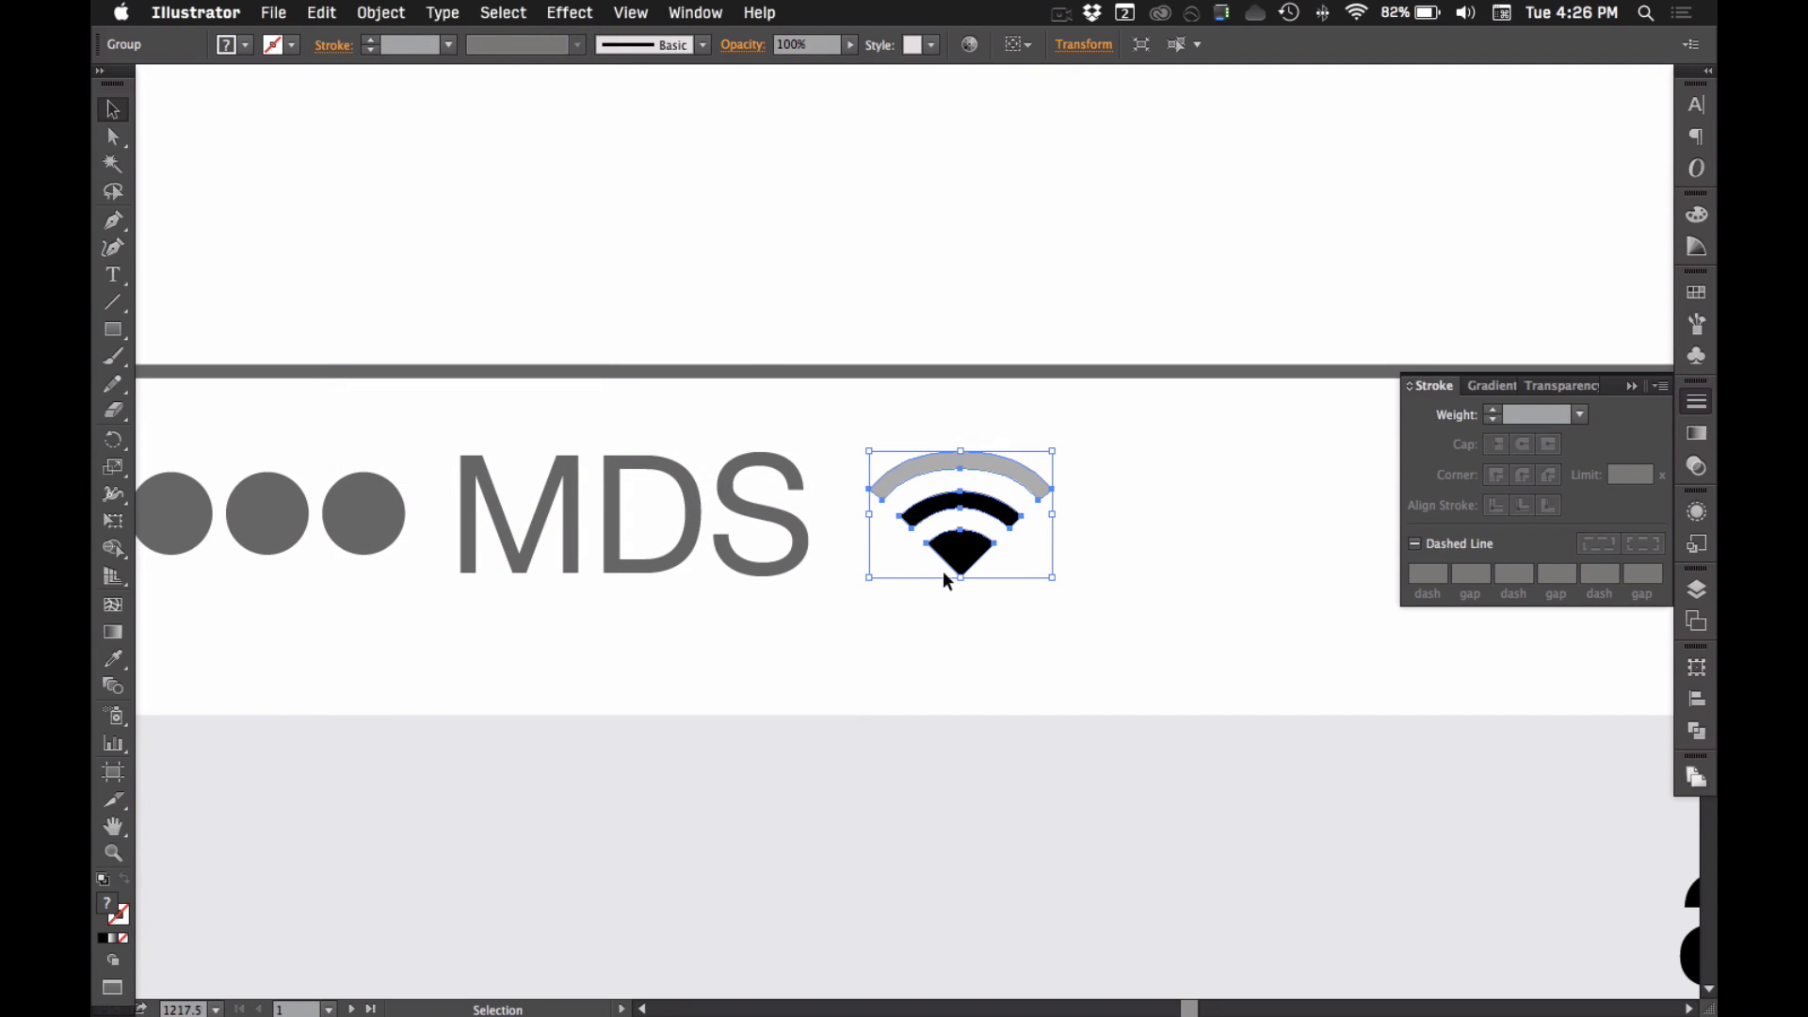
- Recolour the outlined Wi-Fi icon with the grey sampled from the MDS text and deselect it
{"action": "left_click_drag", "start_coordinate": [942, 573], "coordinate": [1064, 570]}
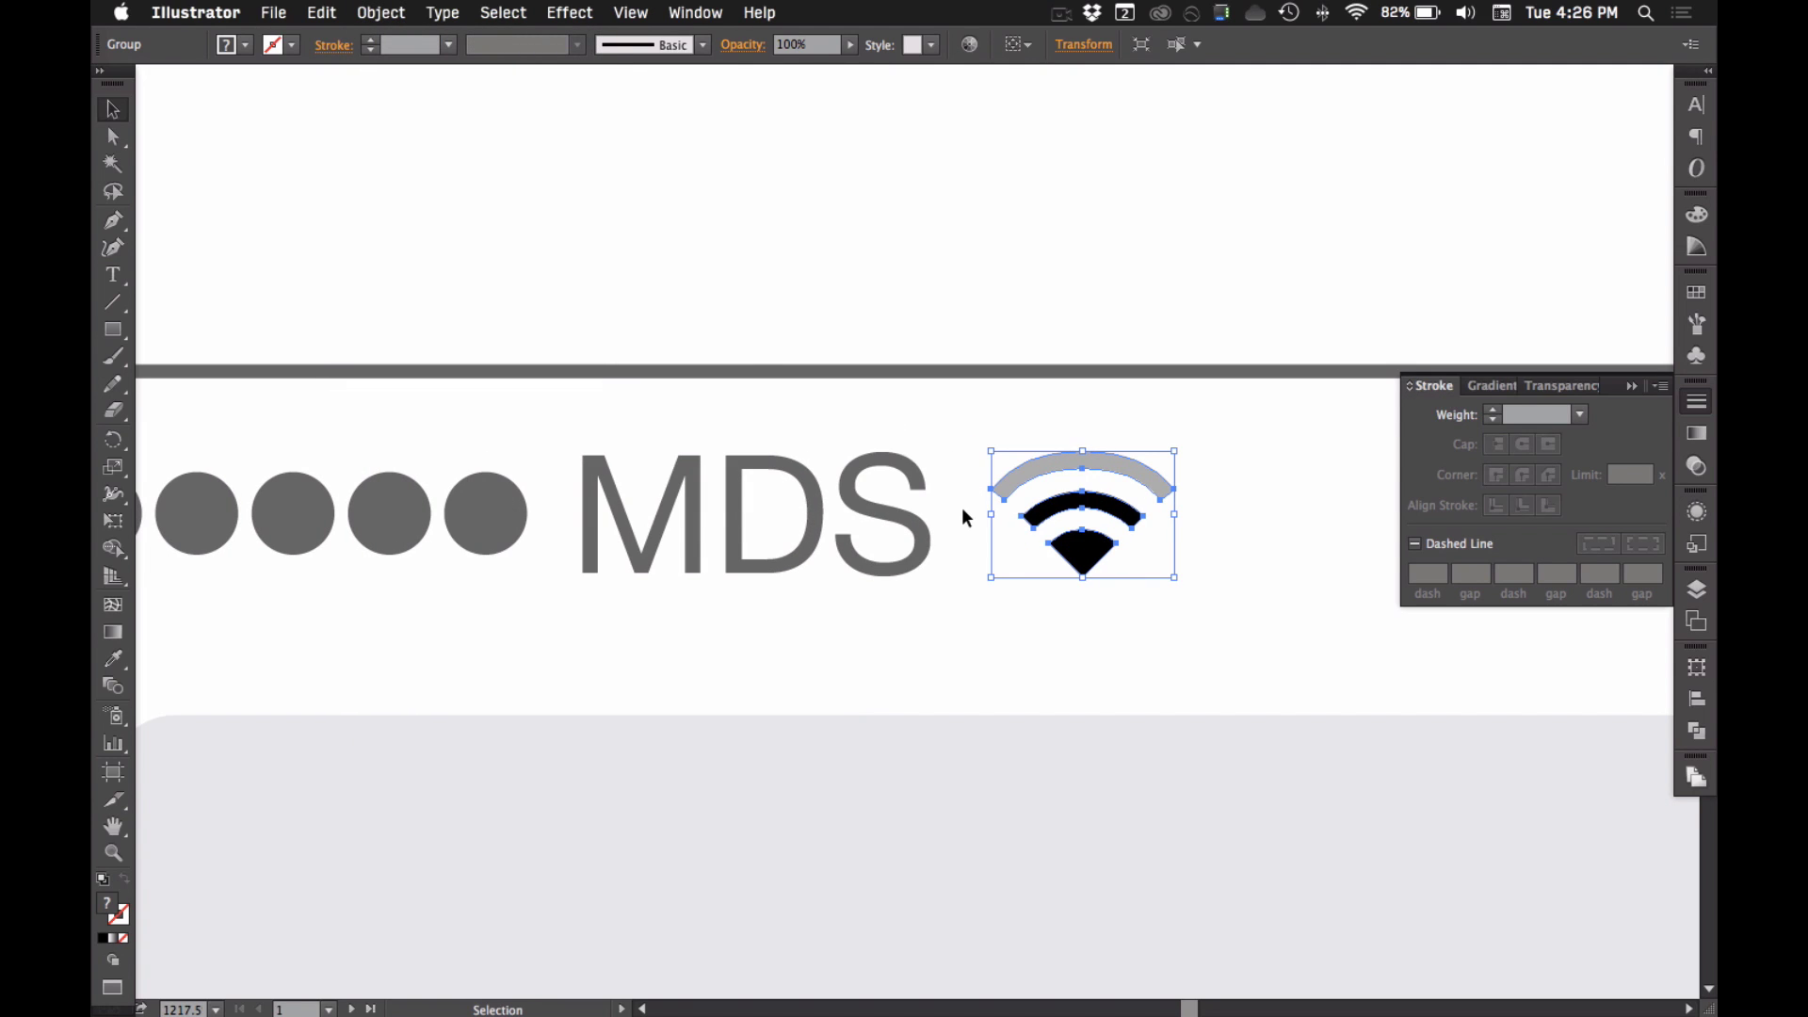
{"action": "key", "text": "i"}
{"action": "left_click", "coordinate": [853, 505]}
{"action": "left_click", "coordinate": [945, 278], "text": "super"}
{"action": "left_click", "coordinate": [1100, 415], "text": "alt+super"}
- Set the opacity of the Wi-Fi icon's outermost arc to 50% and deselect it
{"action": "key", "text": "a"}
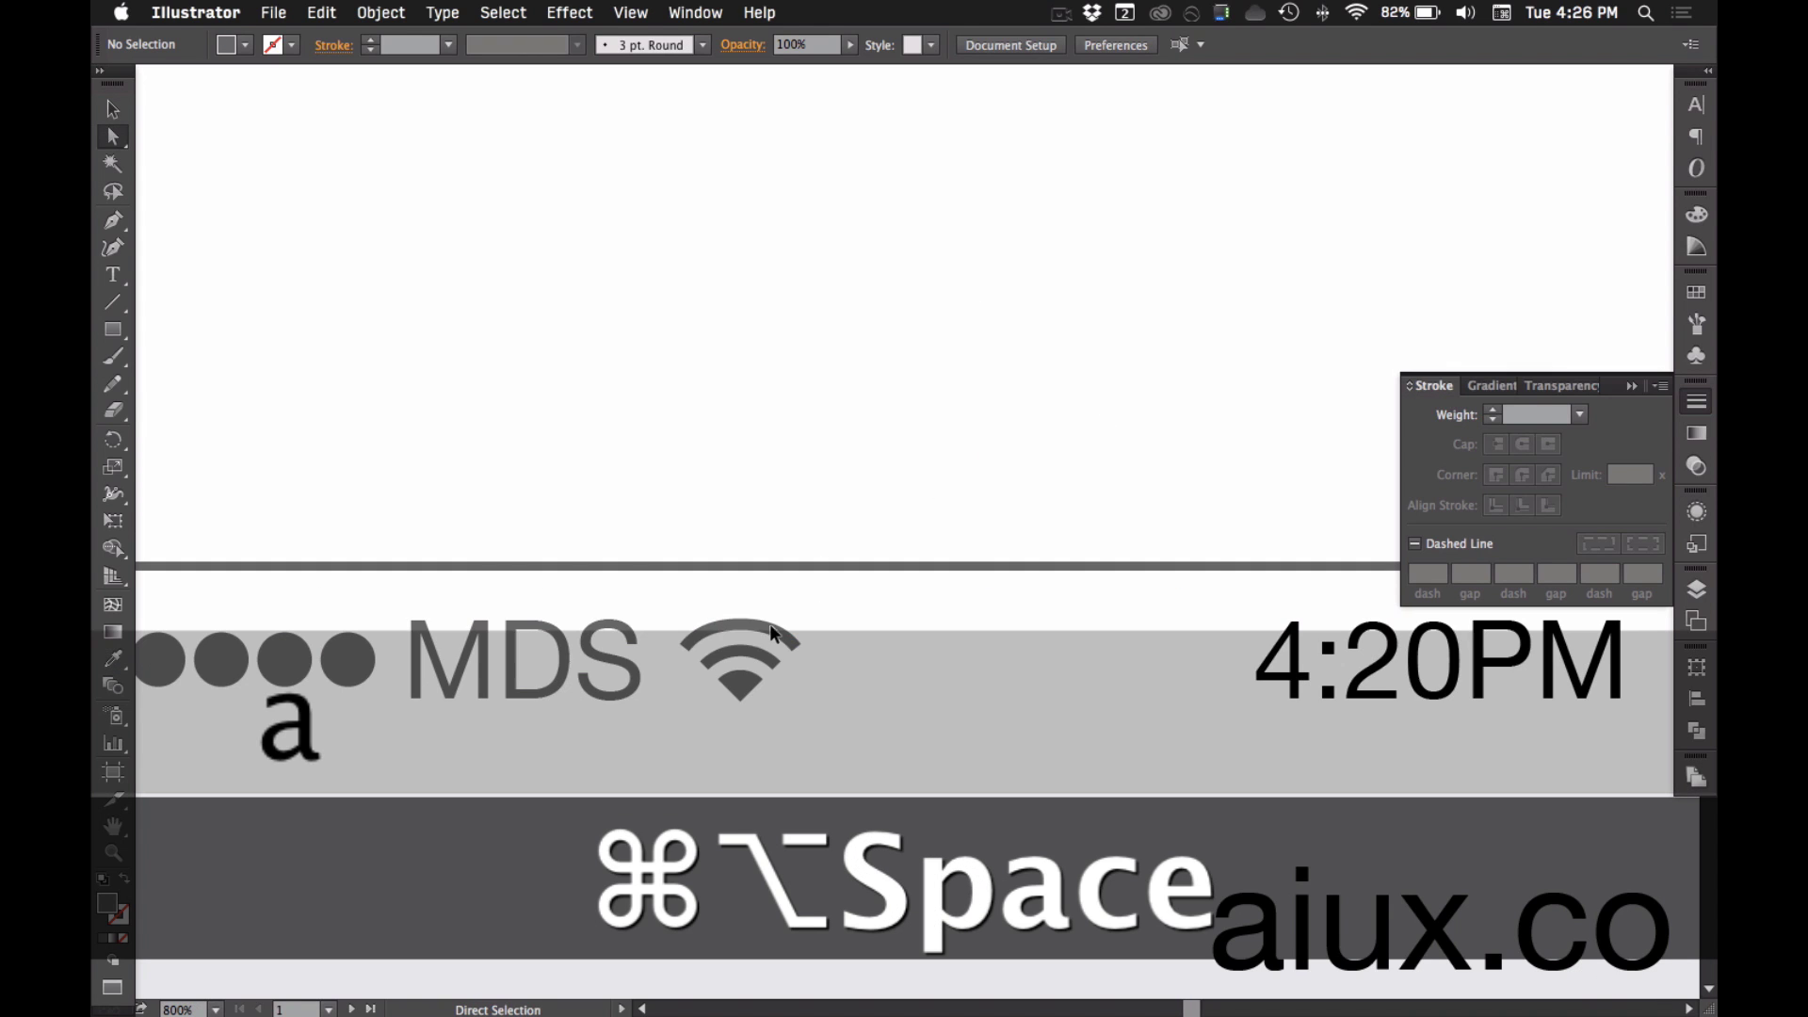
{"action": "left_click", "coordinate": [750, 621]}
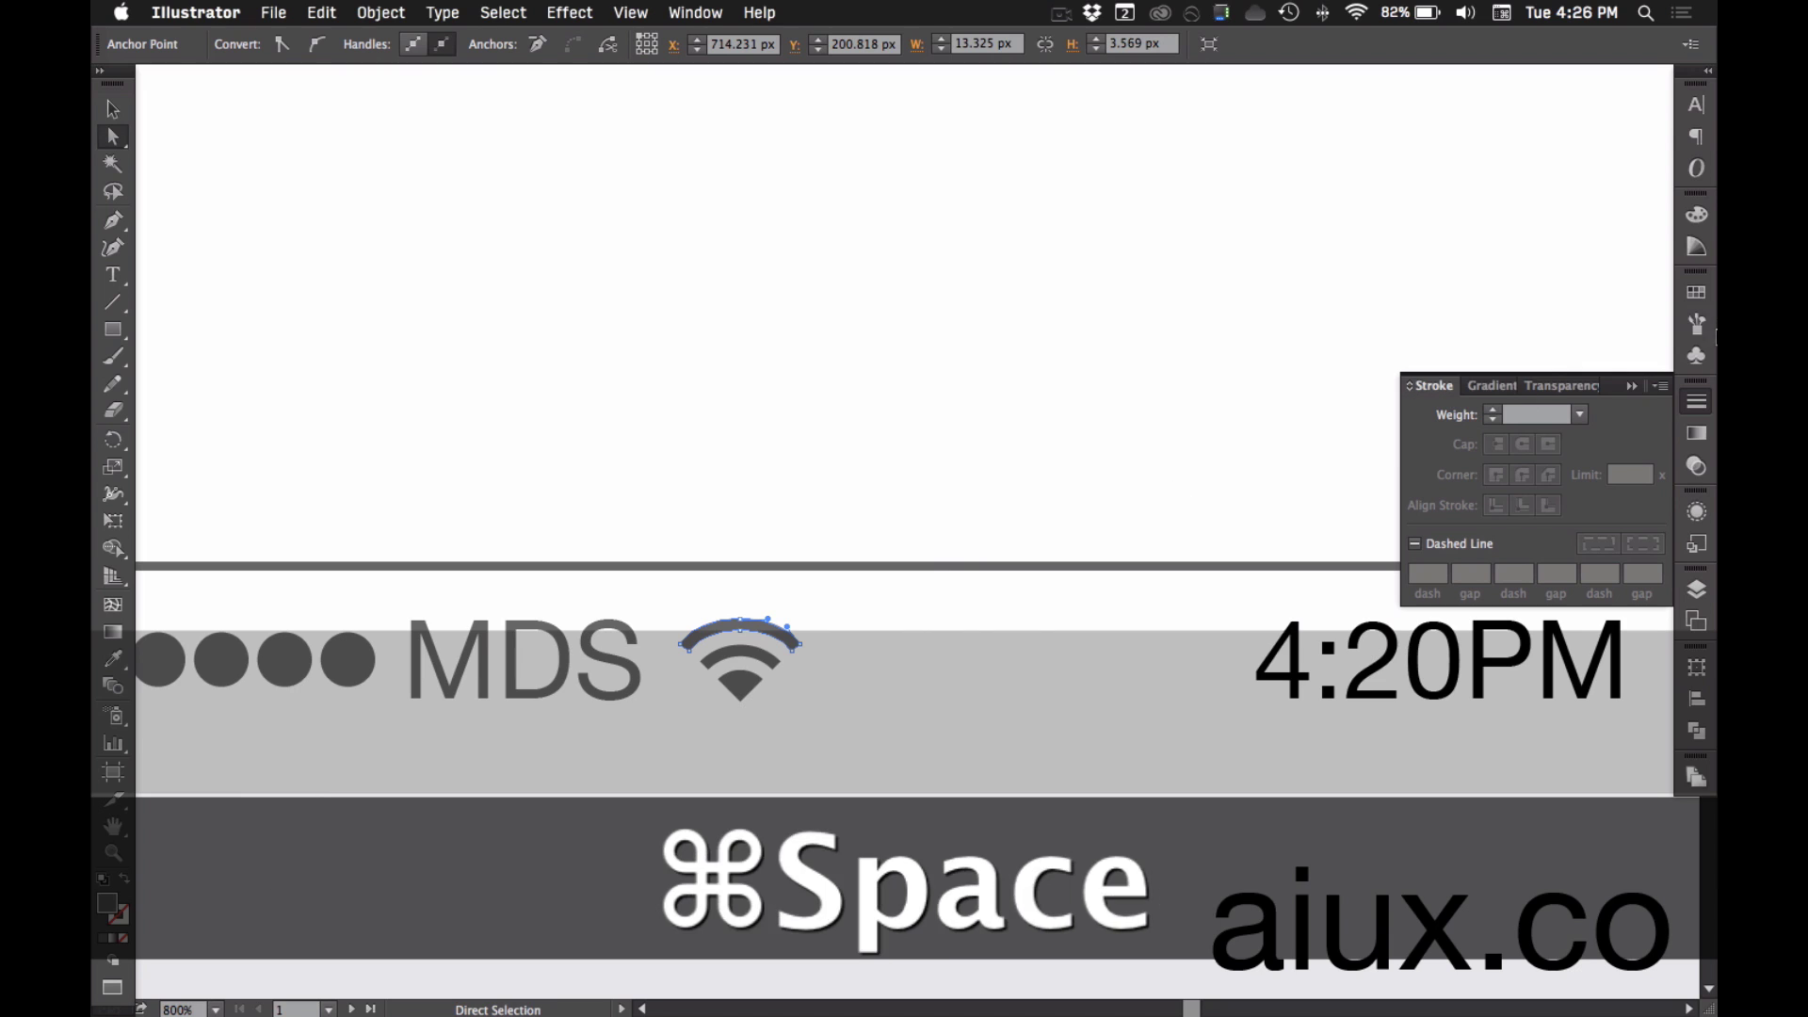
{"action": "left_click", "coordinate": [1696, 466]}
{"action": "left_click", "coordinate": [1629, 417]}
{"action": "key", "text": "shift"}
{"action": "key", "text": "shift+Down"}
{"action": "key", "text": "shift+Down"}
{"action": "key", "text": "shift+Down"}
{"action": "key", "text": "shift+Down"}
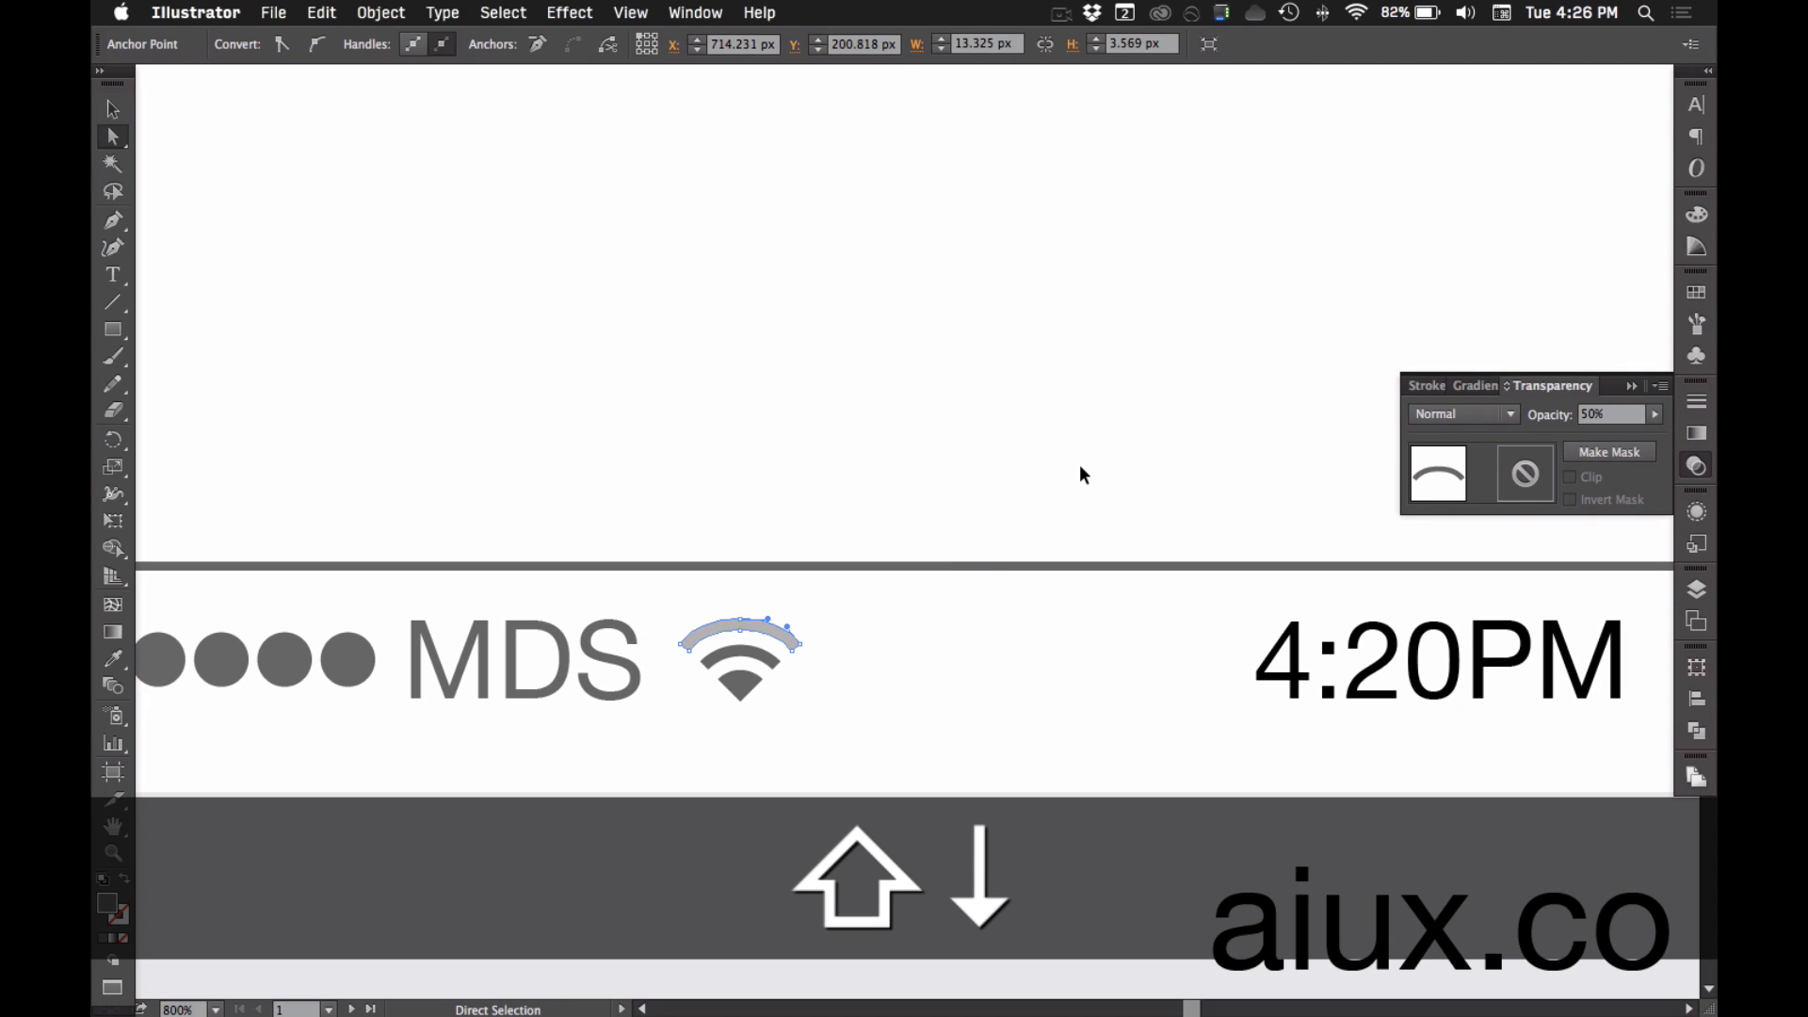
{"action": "left_click", "coordinate": [1050, 473]}
- Select the battery icon beside the battery percentage in the status bar
{"action": "left_click", "coordinate": [995, 553], "text": "alt+super"}
{"action": "left_click_drag", "start_coordinate": [970, 631], "coordinate": [546, 515]}
{"action": "left_click", "coordinate": [791, 503], "text": "alt+super"}
{"action": "left_click", "coordinate": [777, 509], "text": "alt+super"}
{"action": "left_click_drag", "start_coordinate": [1182, 509], "coordinate": [815, 508]}
{"action": "left_click_drag", "start_coordinate": [1006, 470], "coordinate": [1309, 657]}
{"action": "key", "text": "v"}
{"action": "left_click", "coordinate": [657, 437]}
{"action": "left_click", "coordinate": [380, 12]}
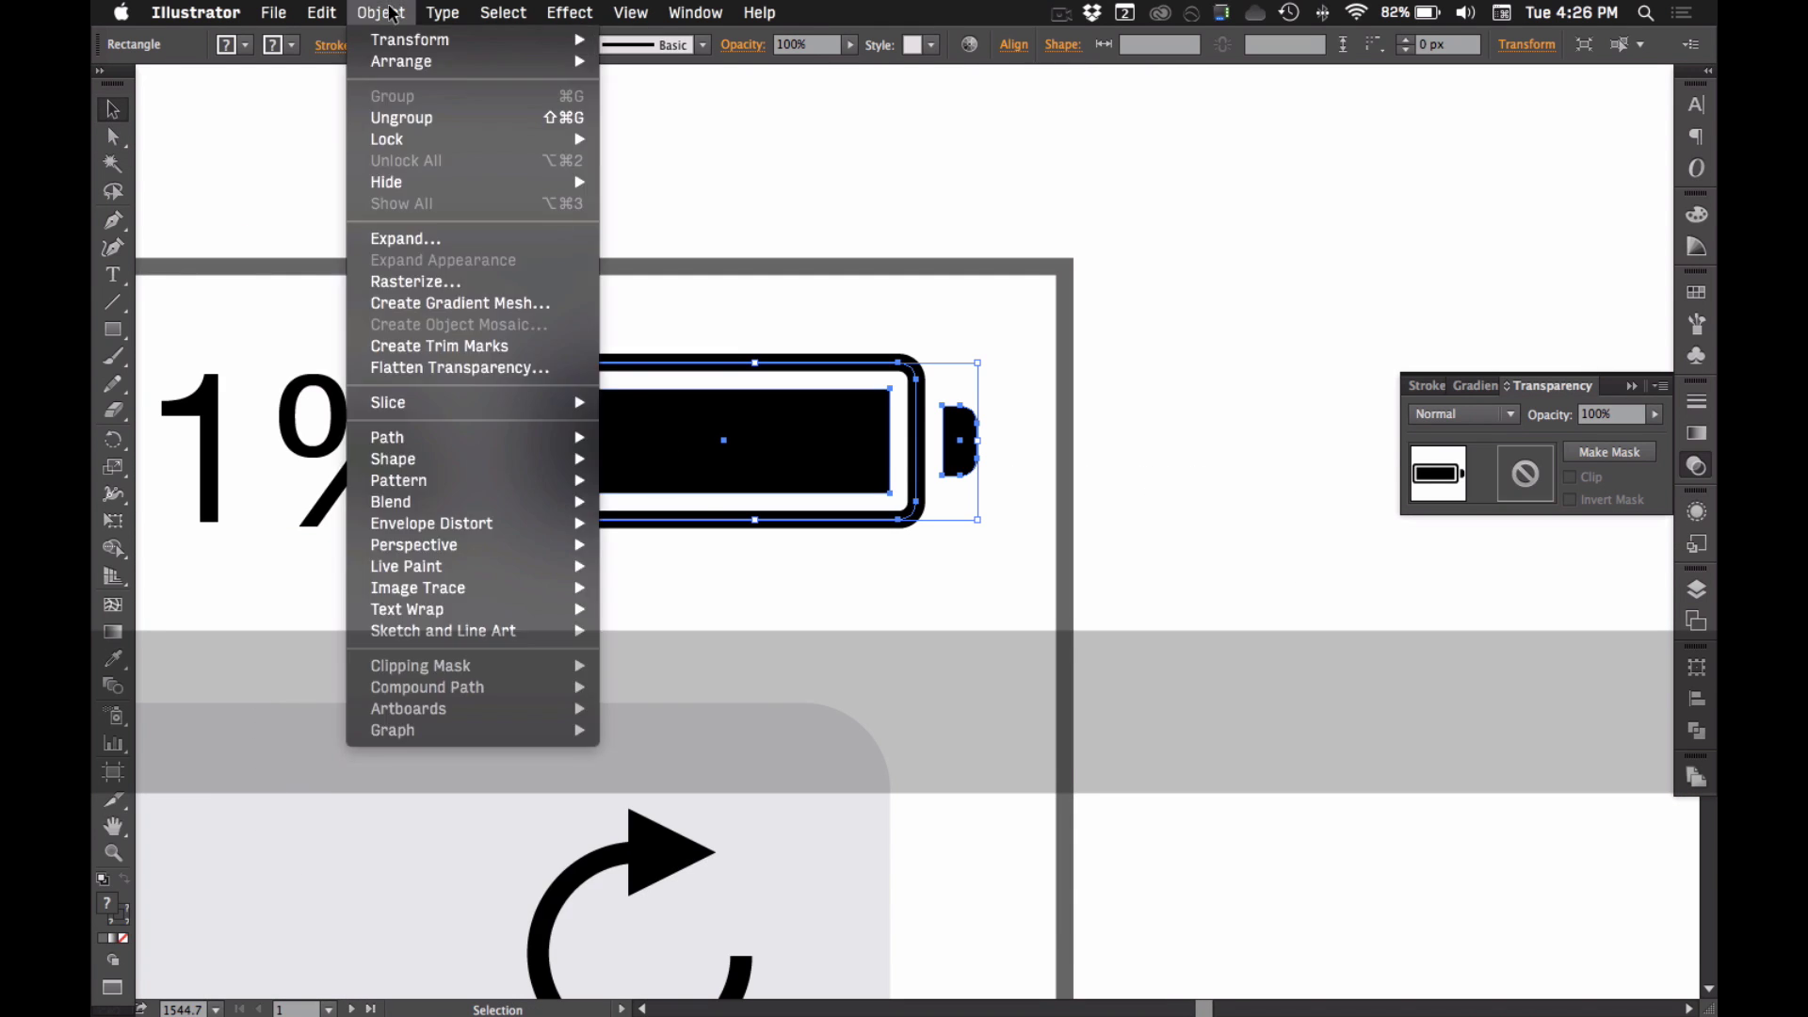
{"action": "mouse_move", "coordinate": [459, 437]}
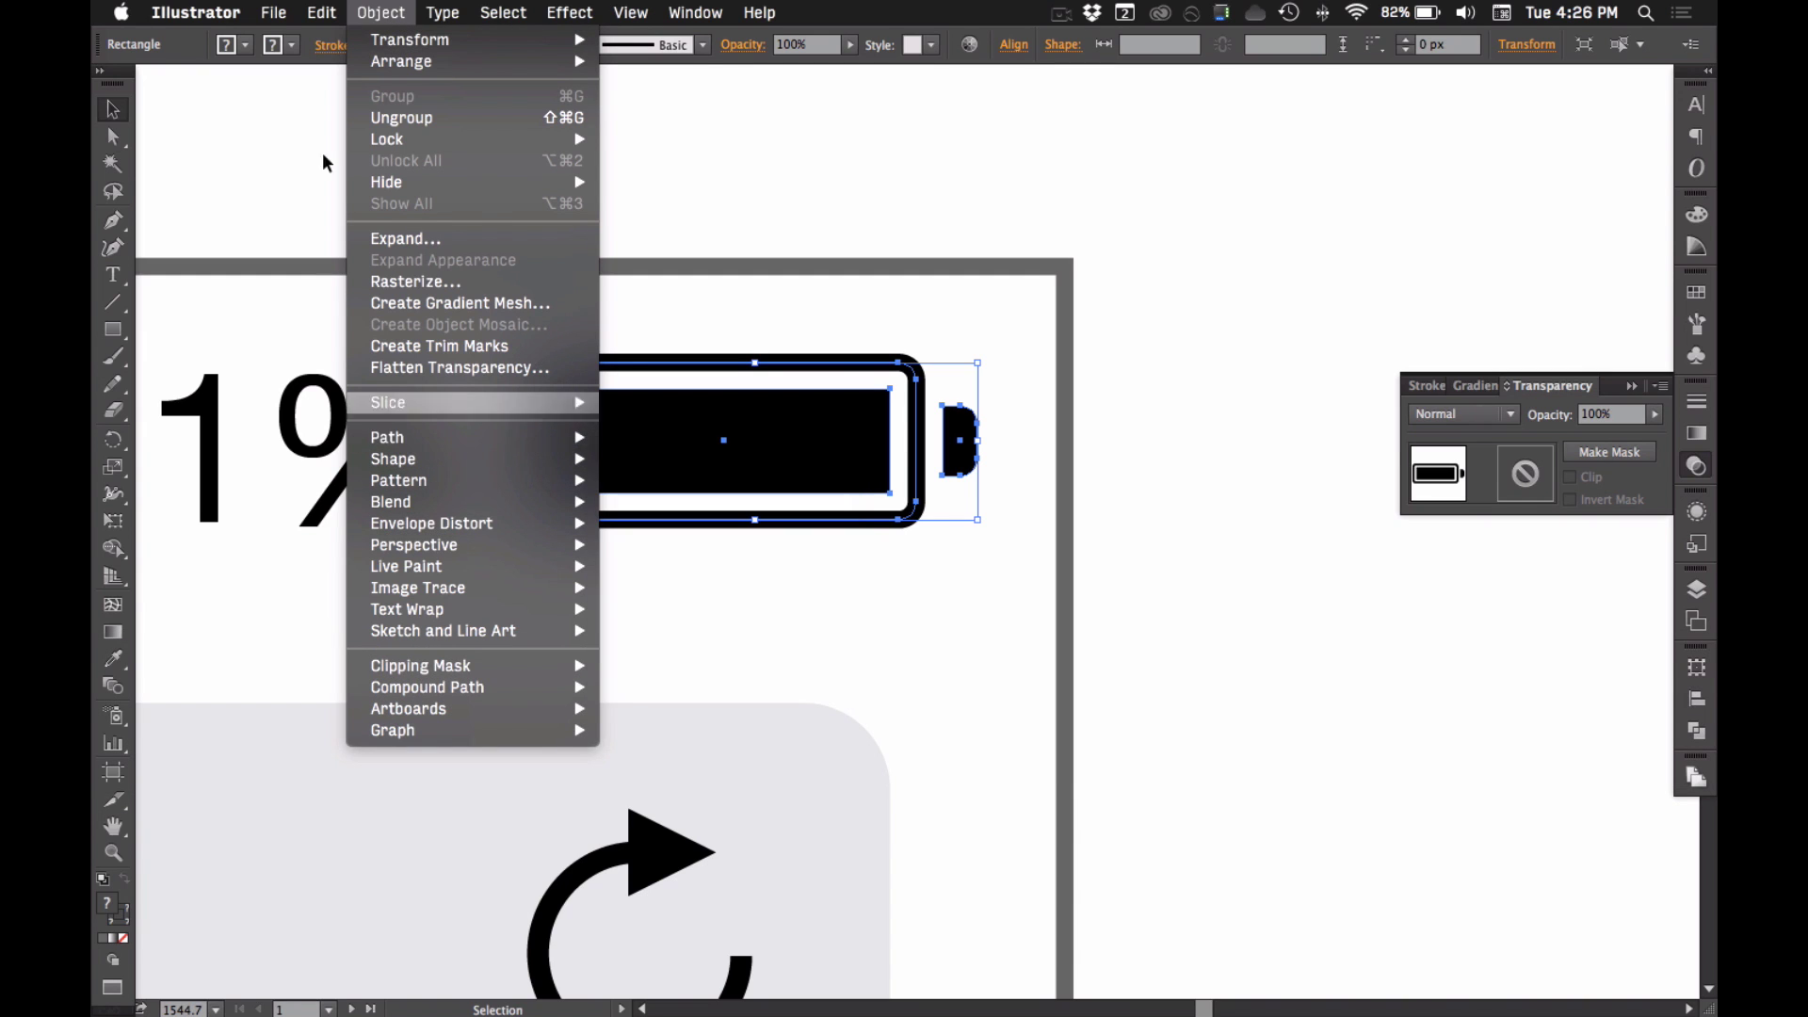
- Open the Keyboard Shortcuts settings
{"action": "mouse_move", "coordinate": [320, 12]}
{"action": "mouse_move", "coordinate": [401, 12]}
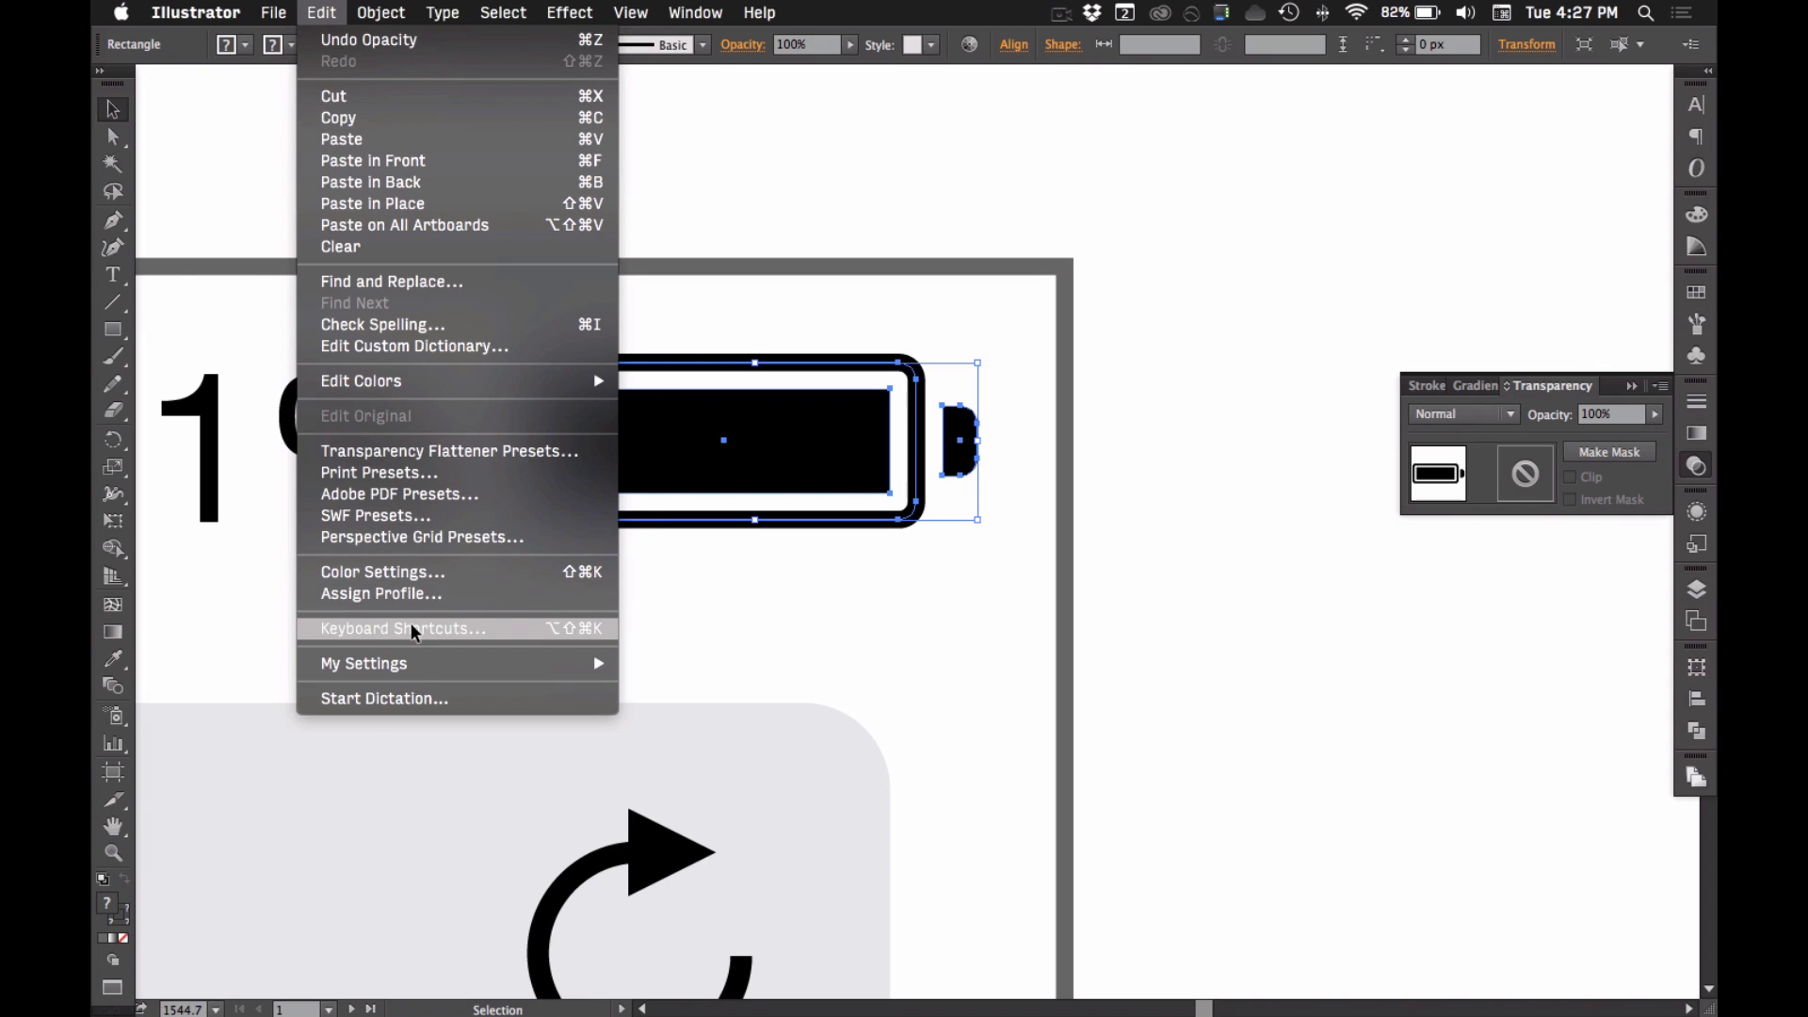
{"action": "left_click", "coordinate": [415, 629]}
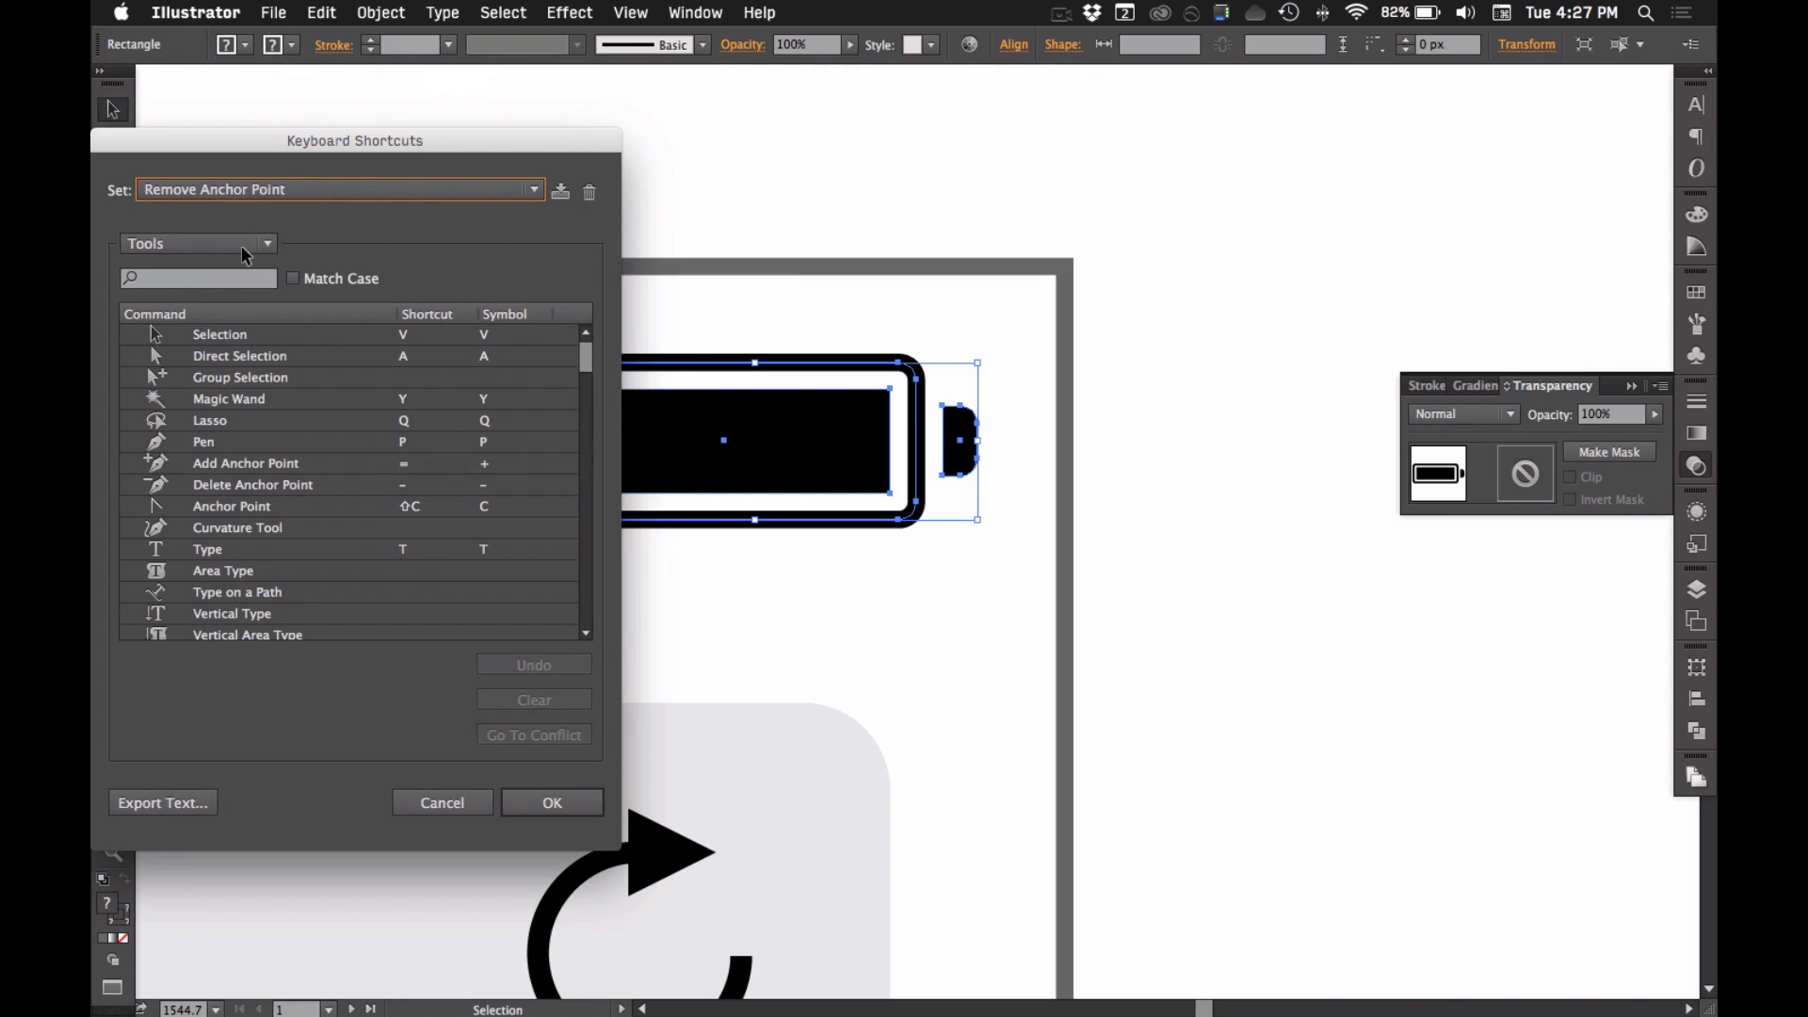
- Search the tool shortcuts for "obj" and "conver", and clear the search
{"action": "left_click", "coordinate": [179, 275]}
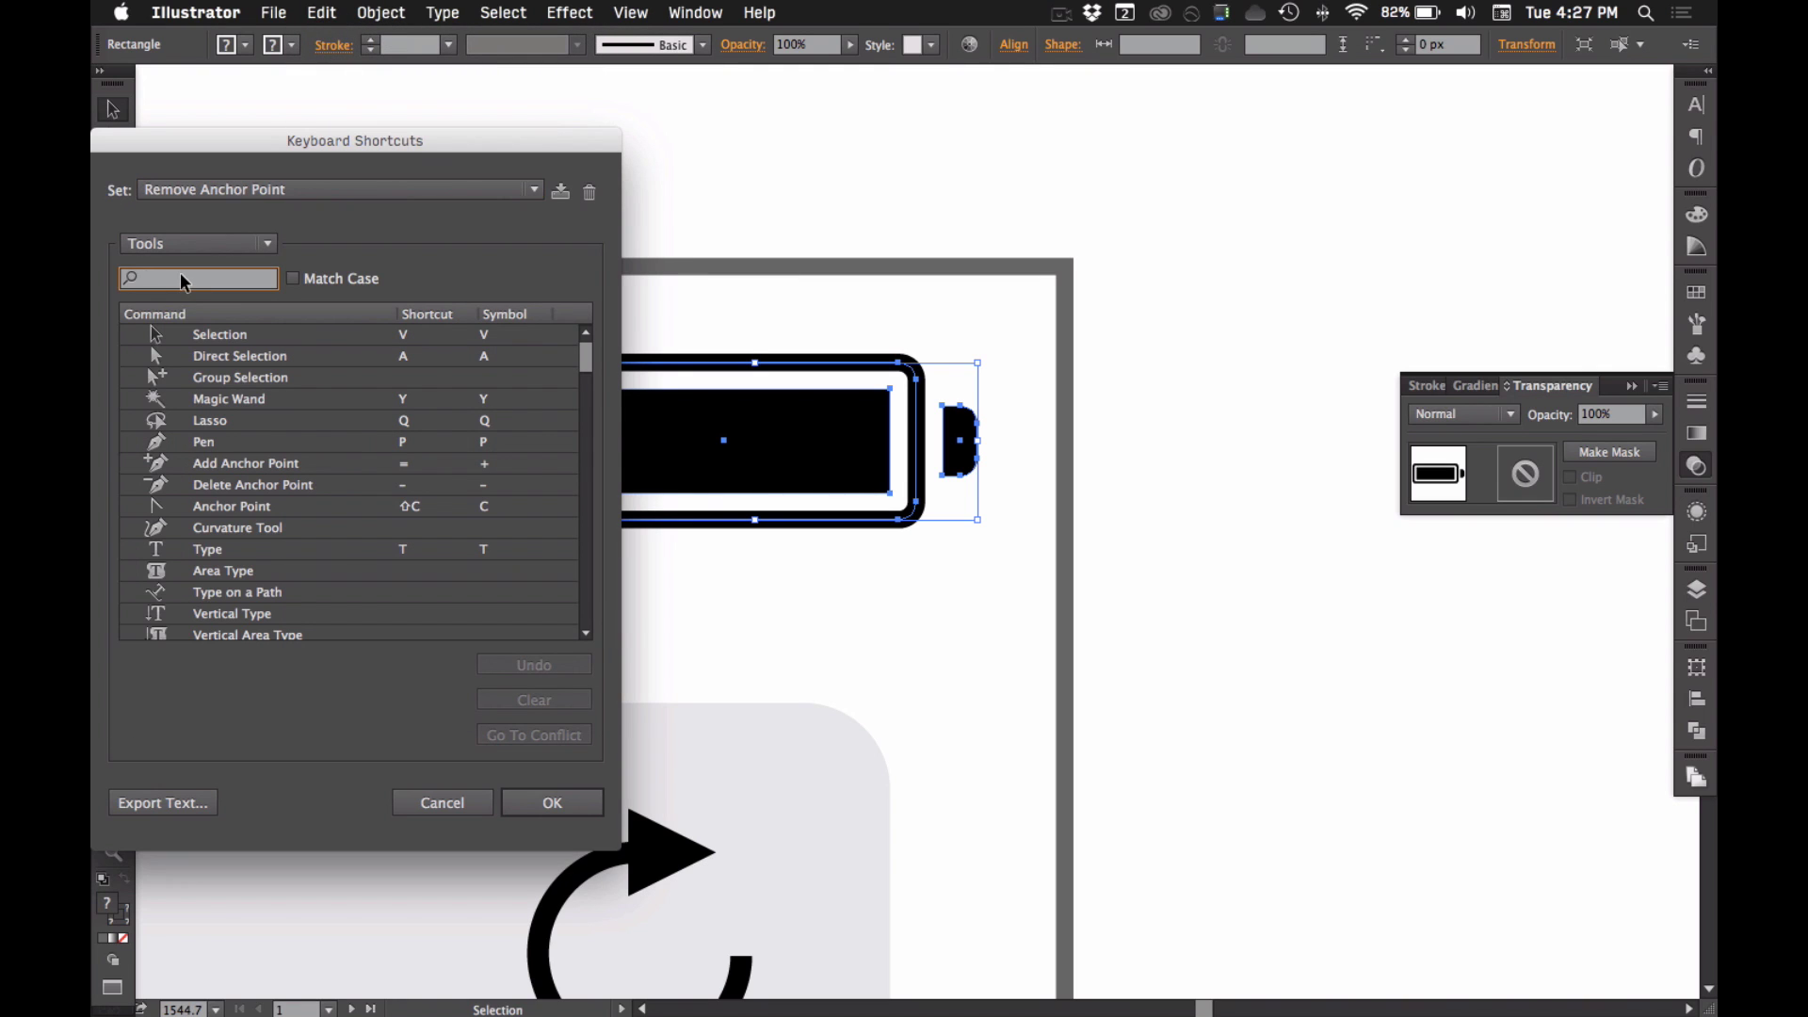
{"action": "type", "text": "conver"}
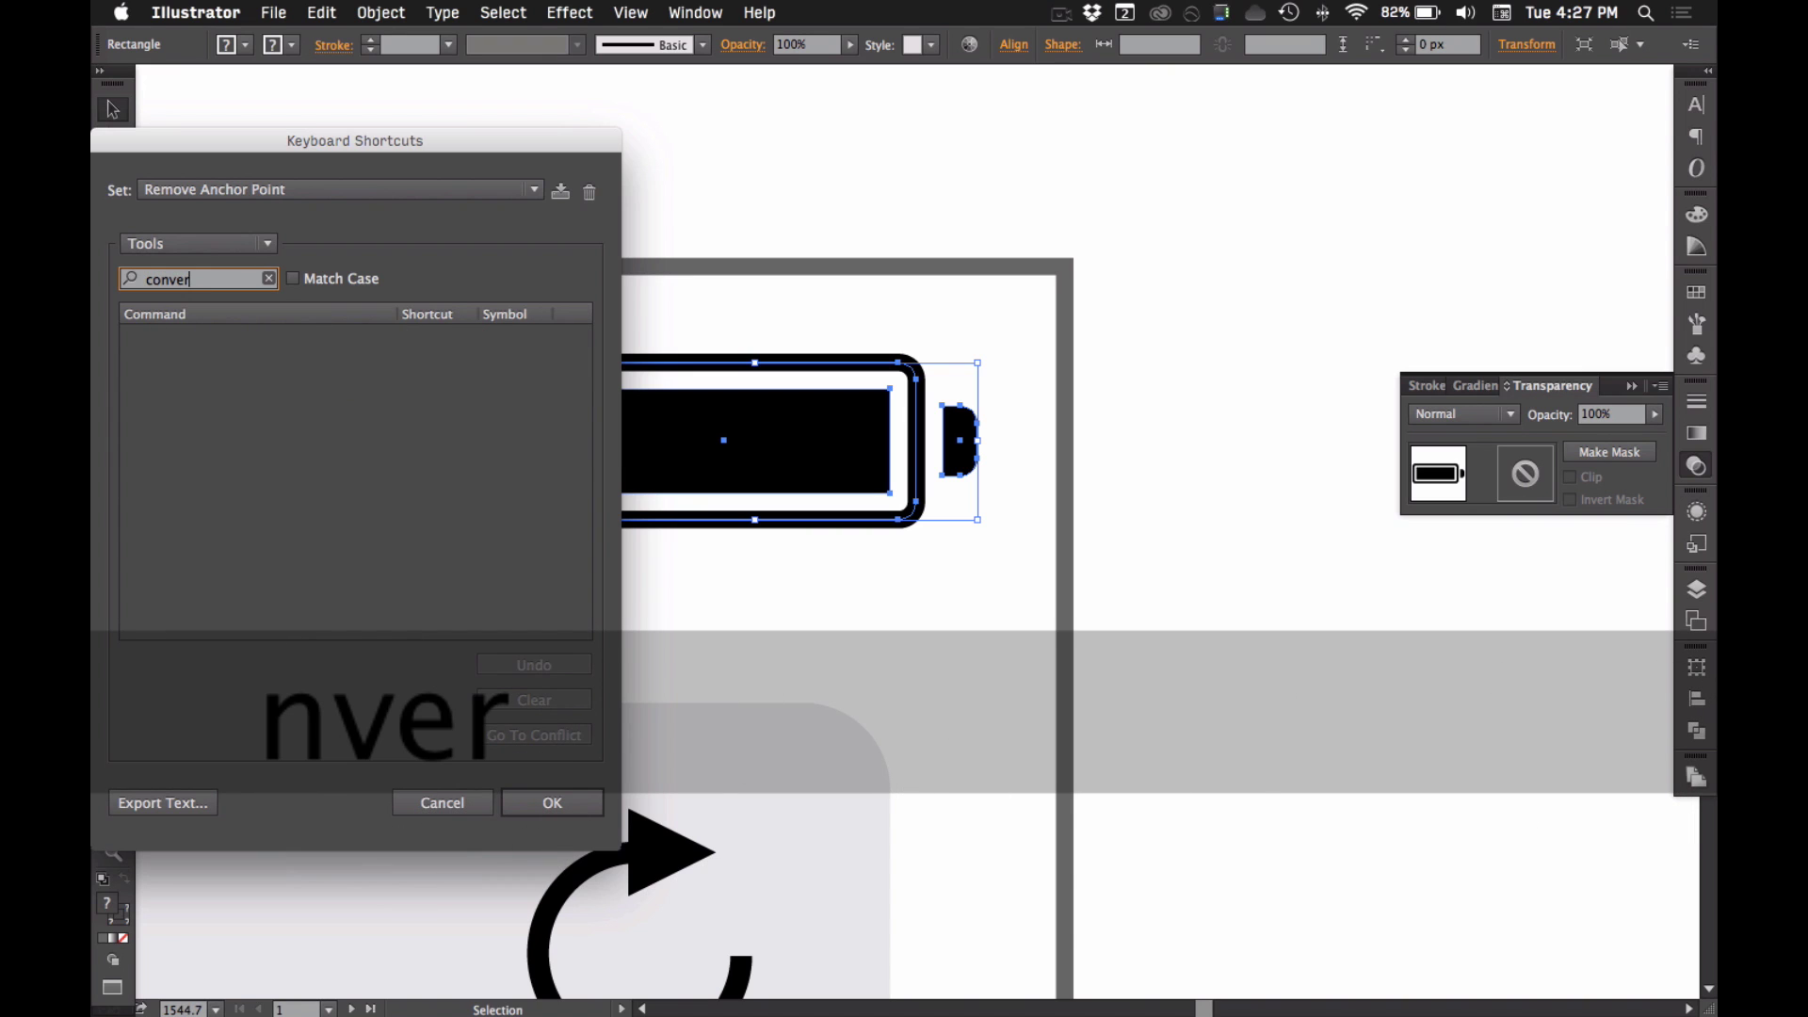
{"action": "key", "text": "BackSpace"}
{"action": "key", "text": "BackSpace"}
{"action": "key", "text": "BackSpace"}
{"action": "key", "text": "BackSpace"}
{"action": "key", "text": "BackSpace"}
{"action": "key", "text": "BackSpace"}
- Switch the shortcut list to menu commands and select Outline Stroke in the Object group's Path commands
{"action": "left_click", "coordinate": [204, 245]}
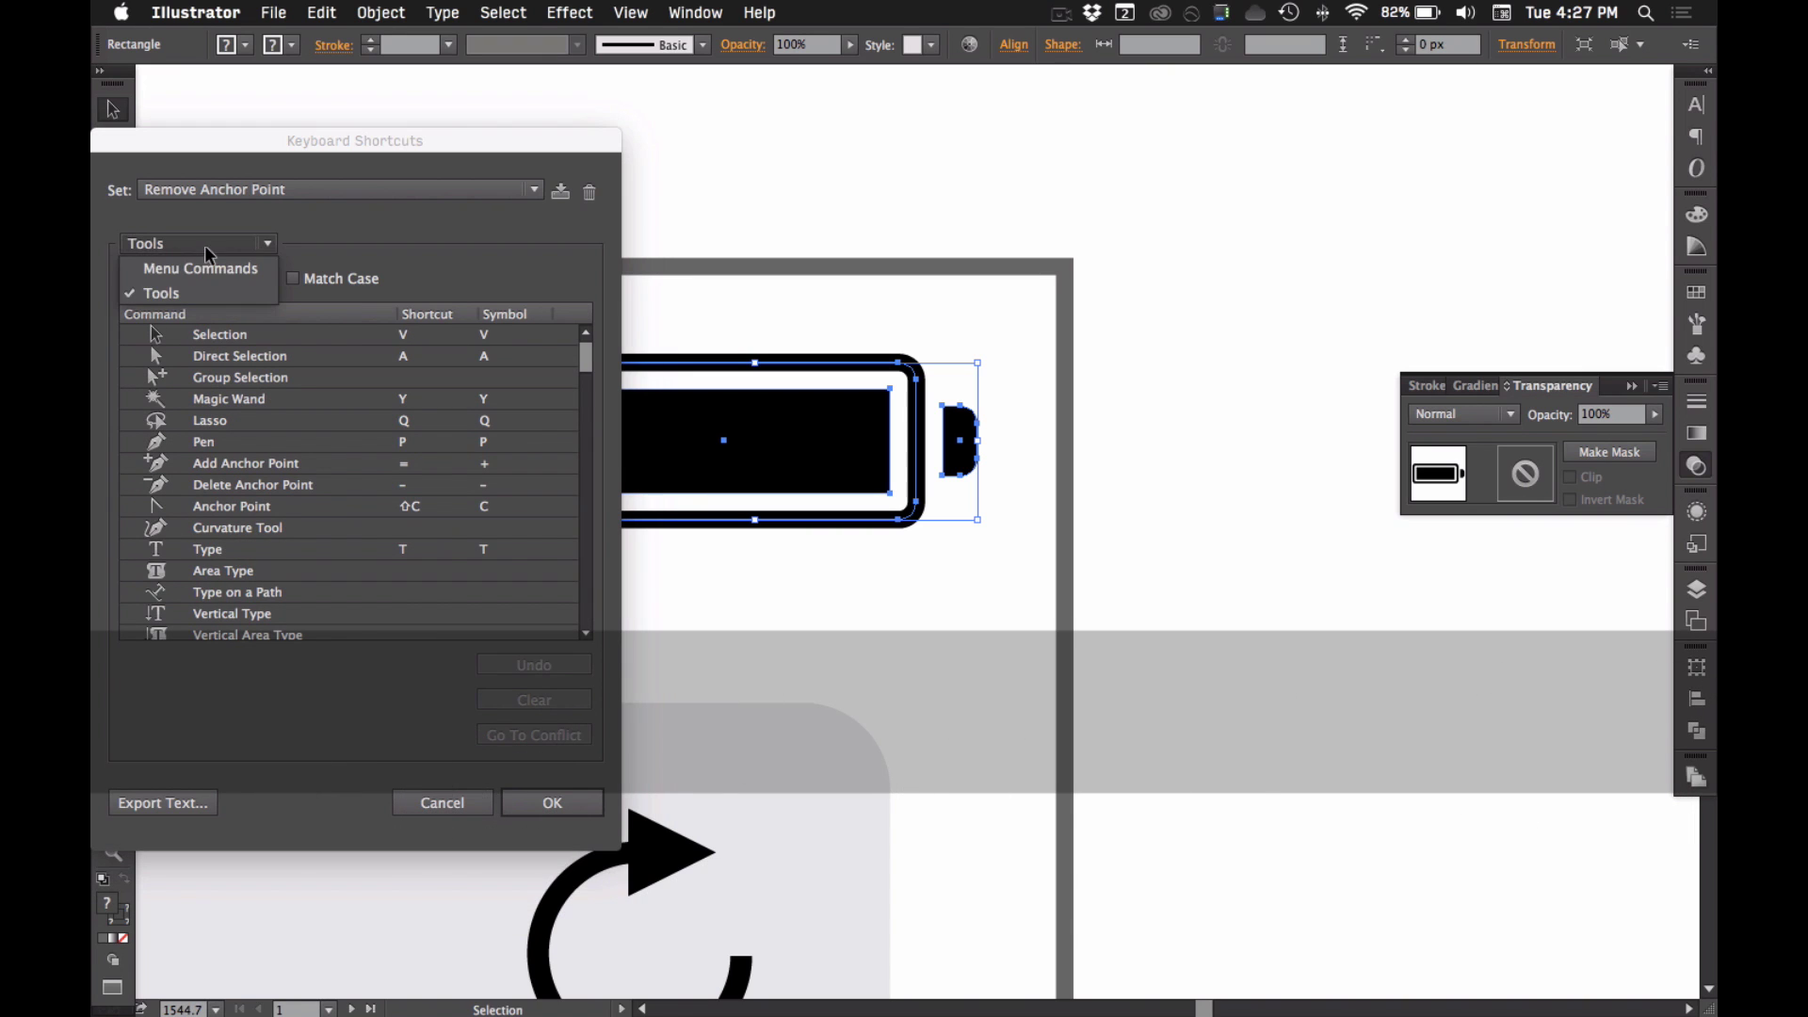
{"action": "left_click", "coordinate": [197, 270]}
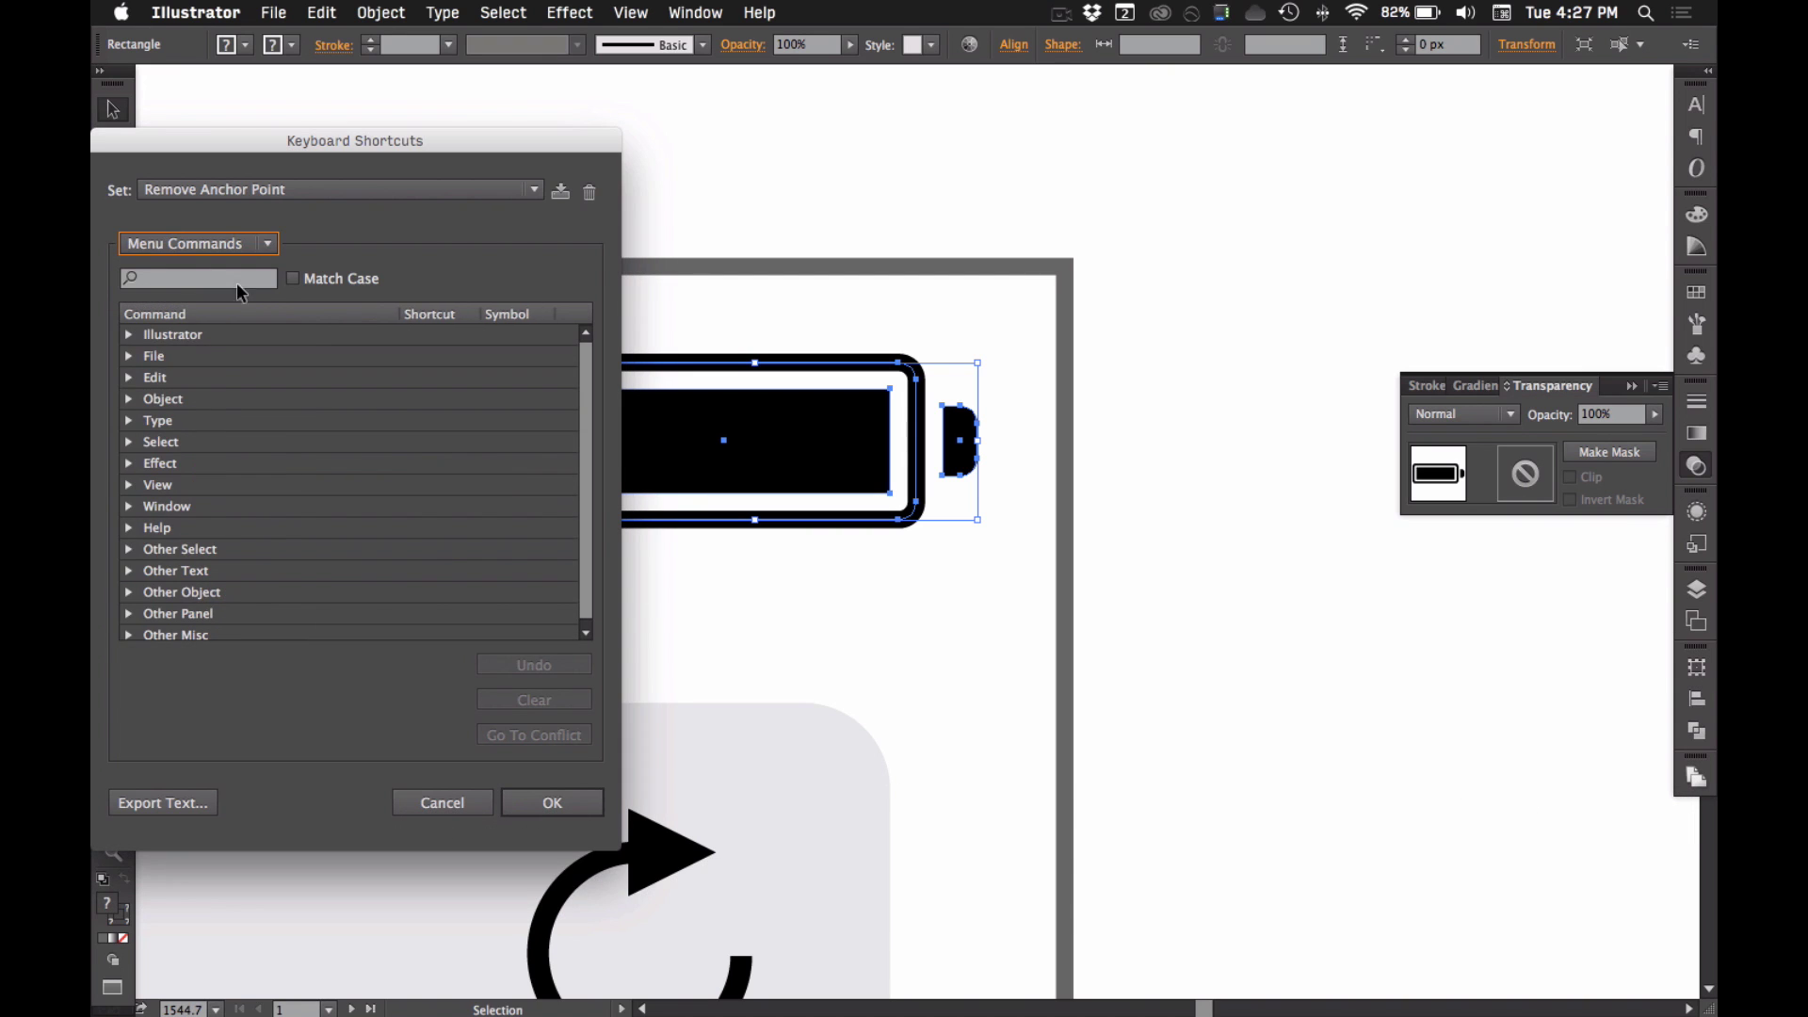
{"action": "left_click", "coordinate": [129, 398]}
{"action": "scroll", "coordinate": [196, 521], "scroll_direction": "down", "scroll_amount": 5}
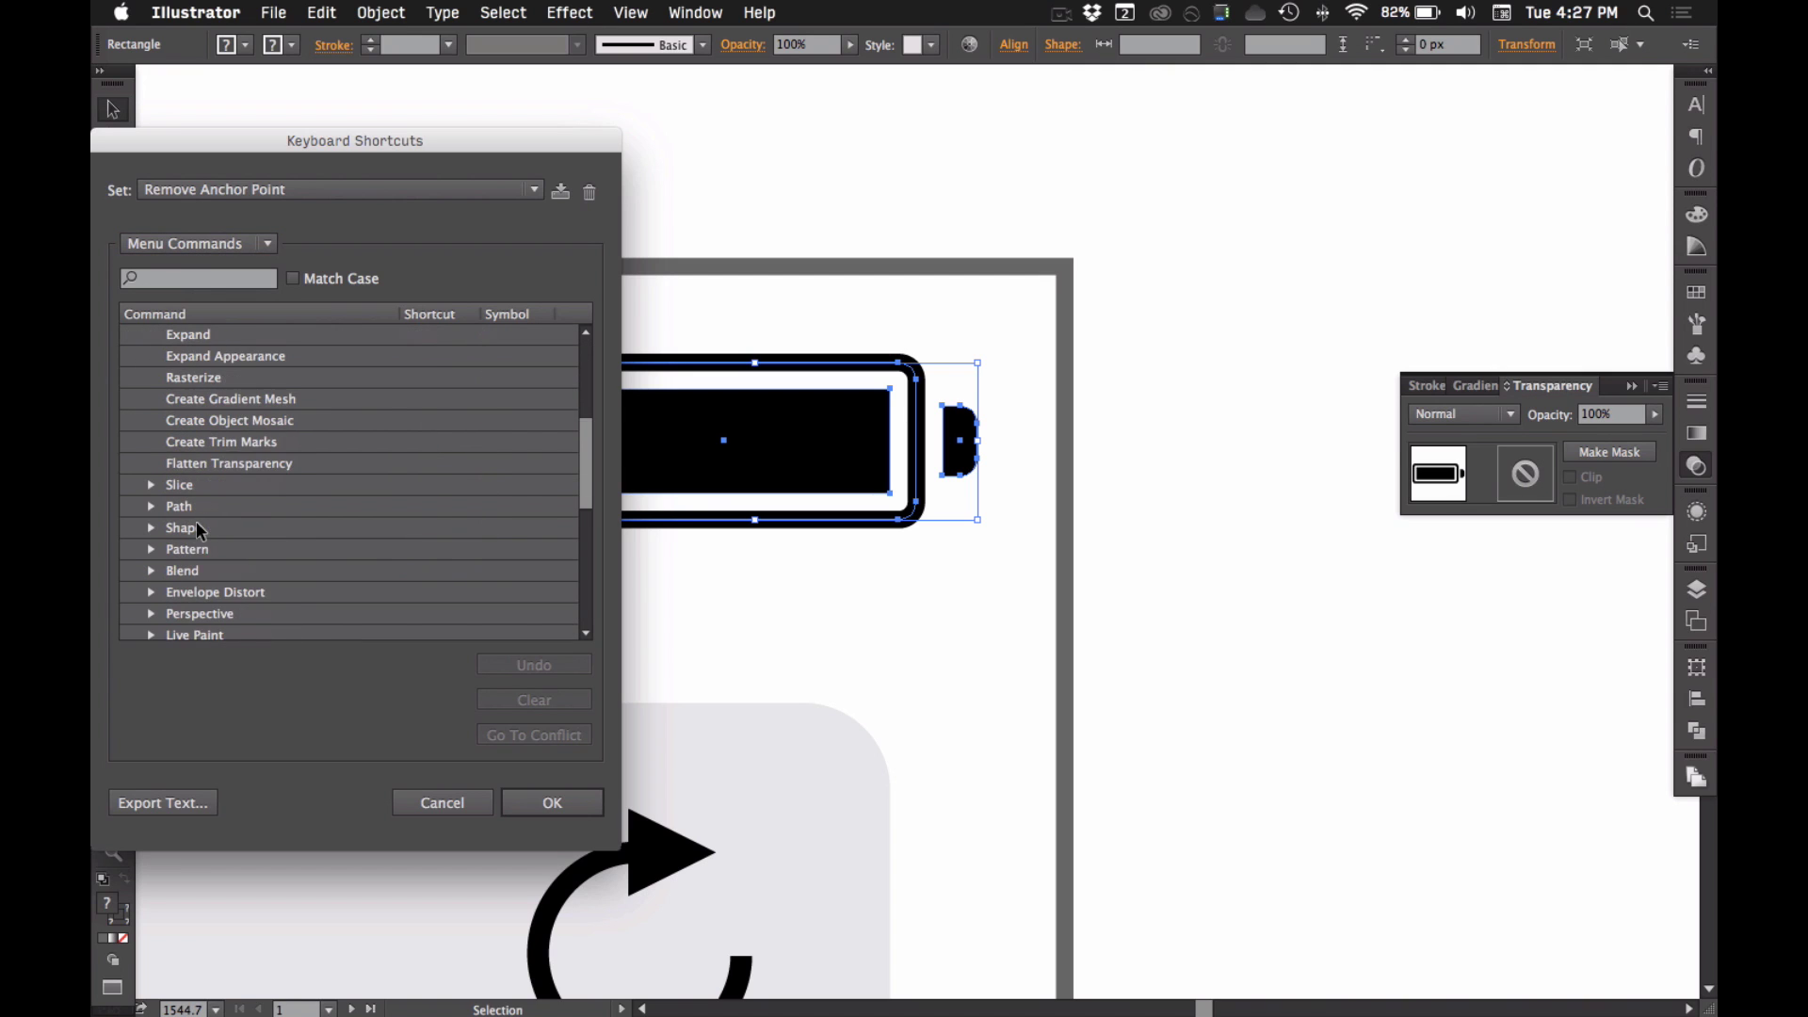
{"action": "left_click", "coordinate": [152, 484]}
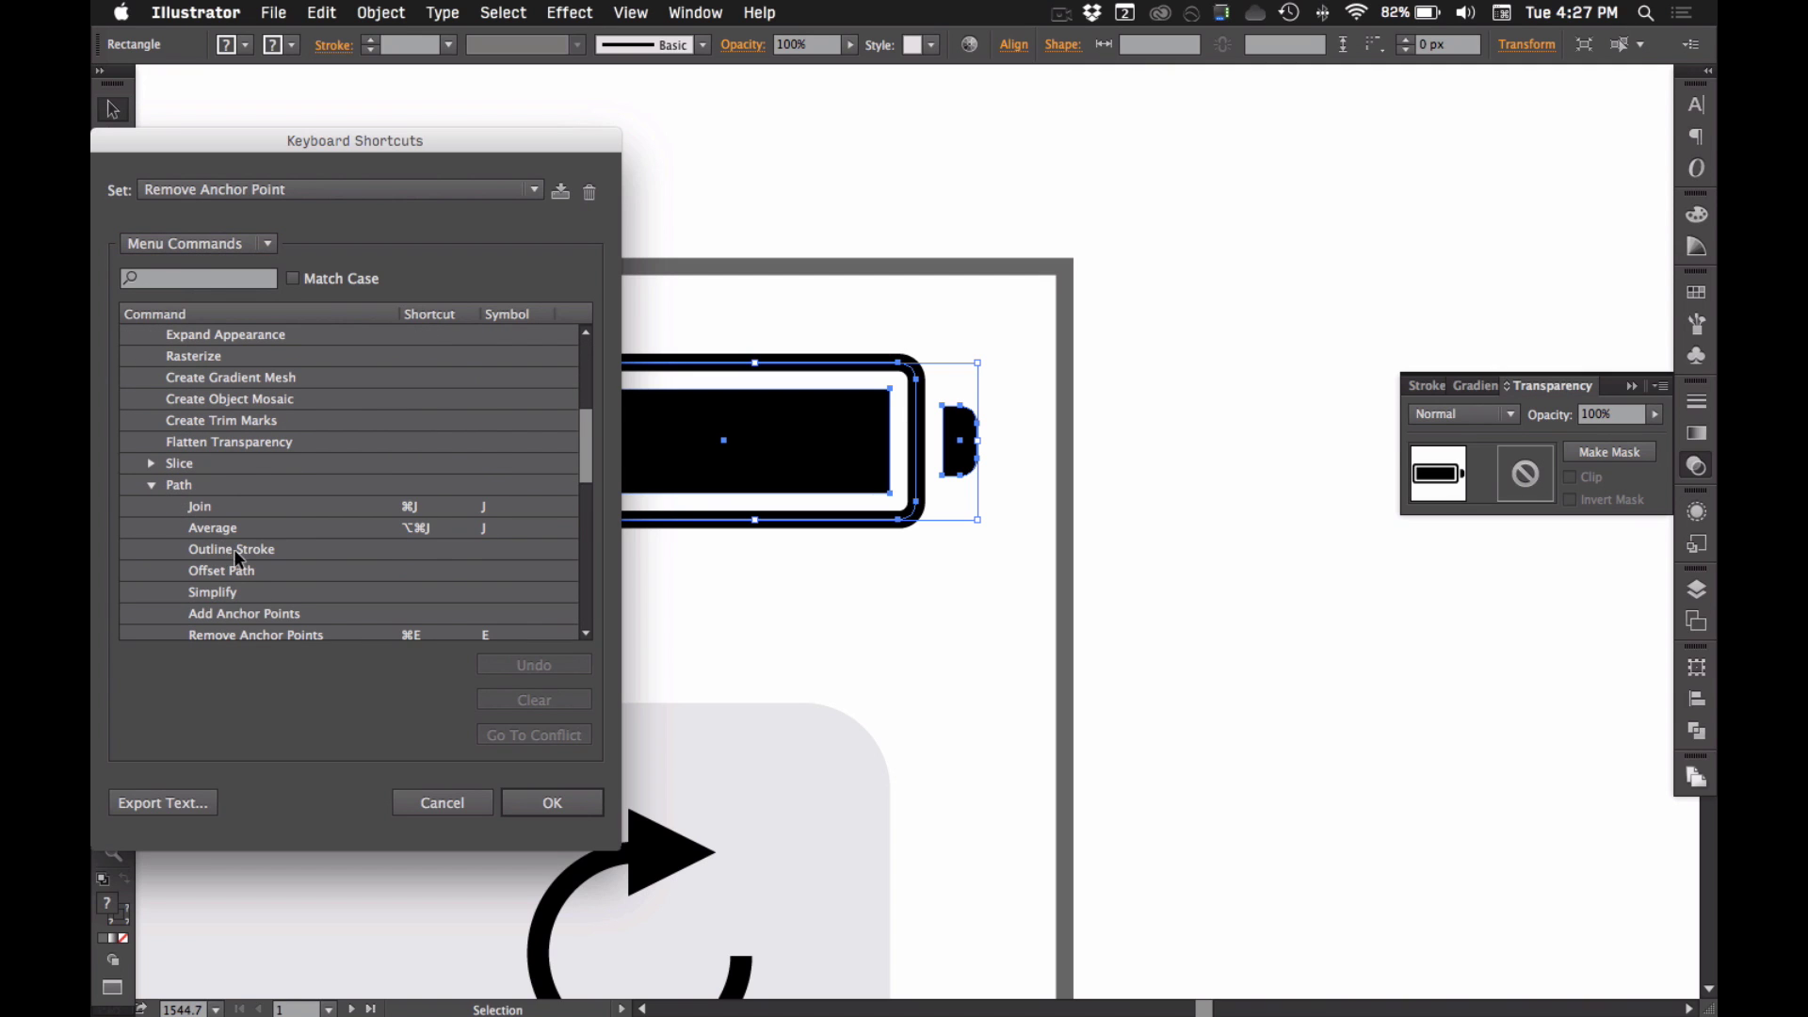
{"action": "left_click", "coordinate": [281, 549]}
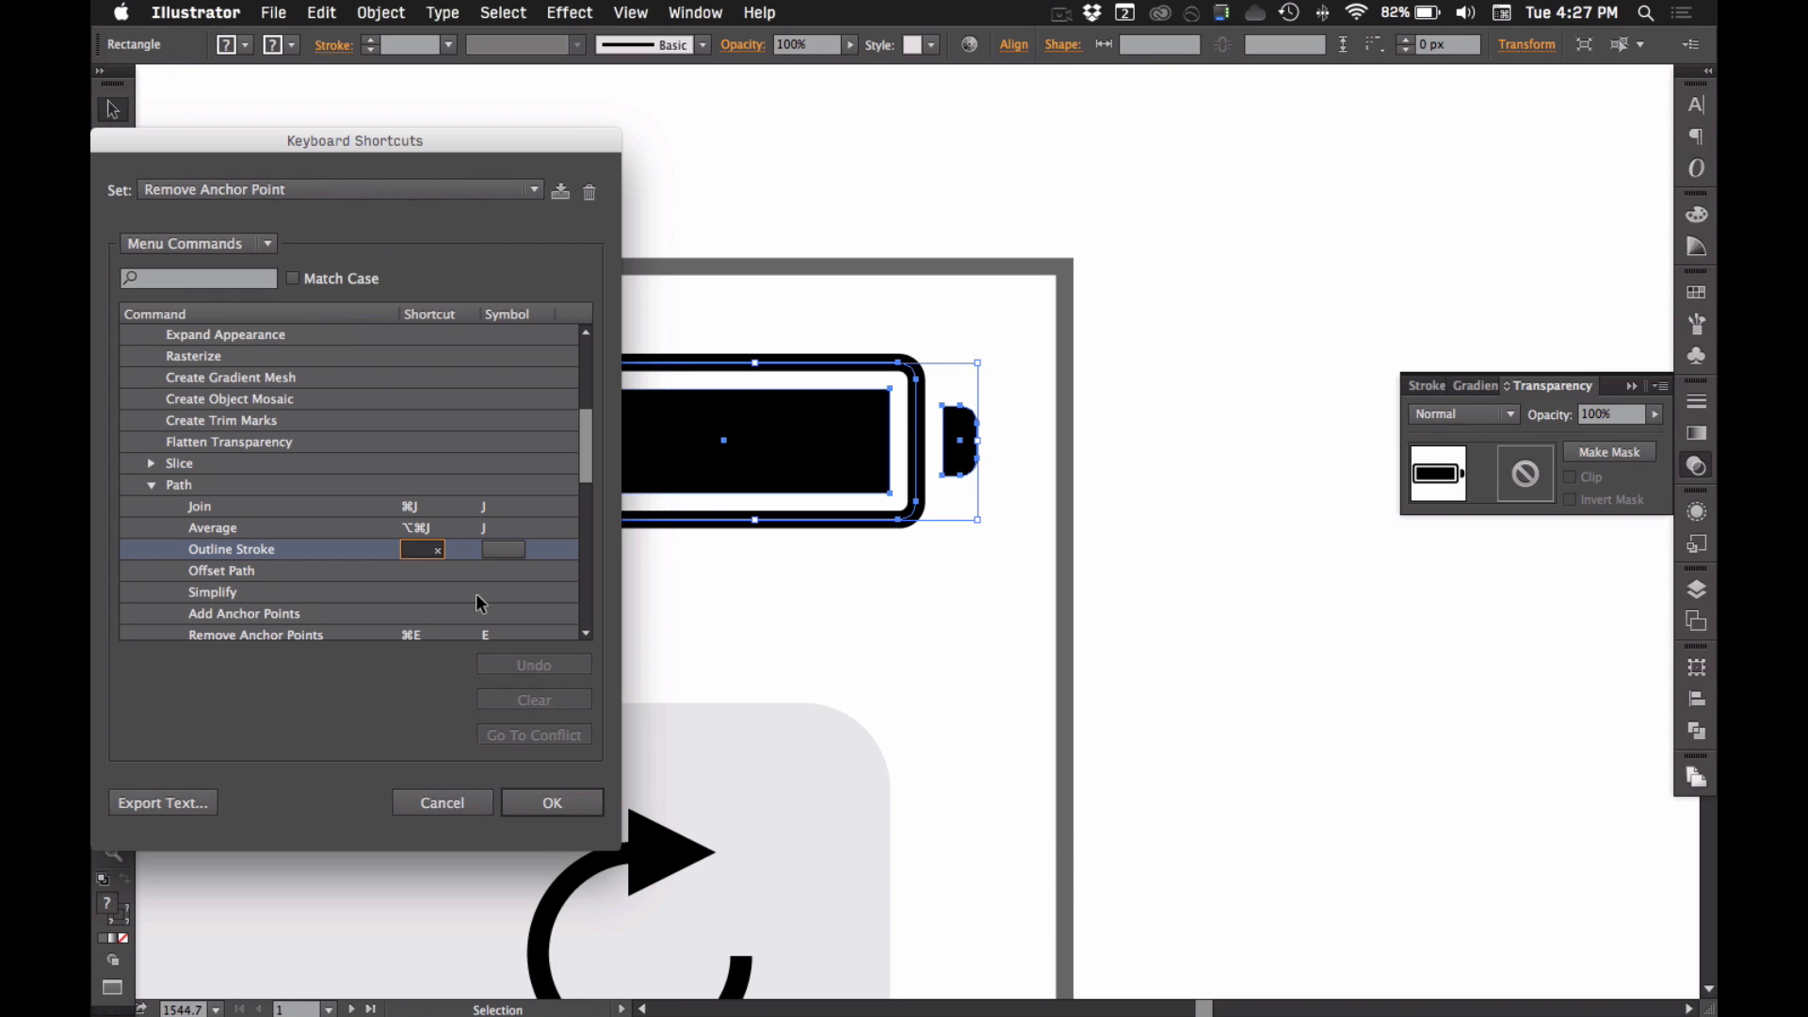
{"action": "key", "text": "super+shift+o"}
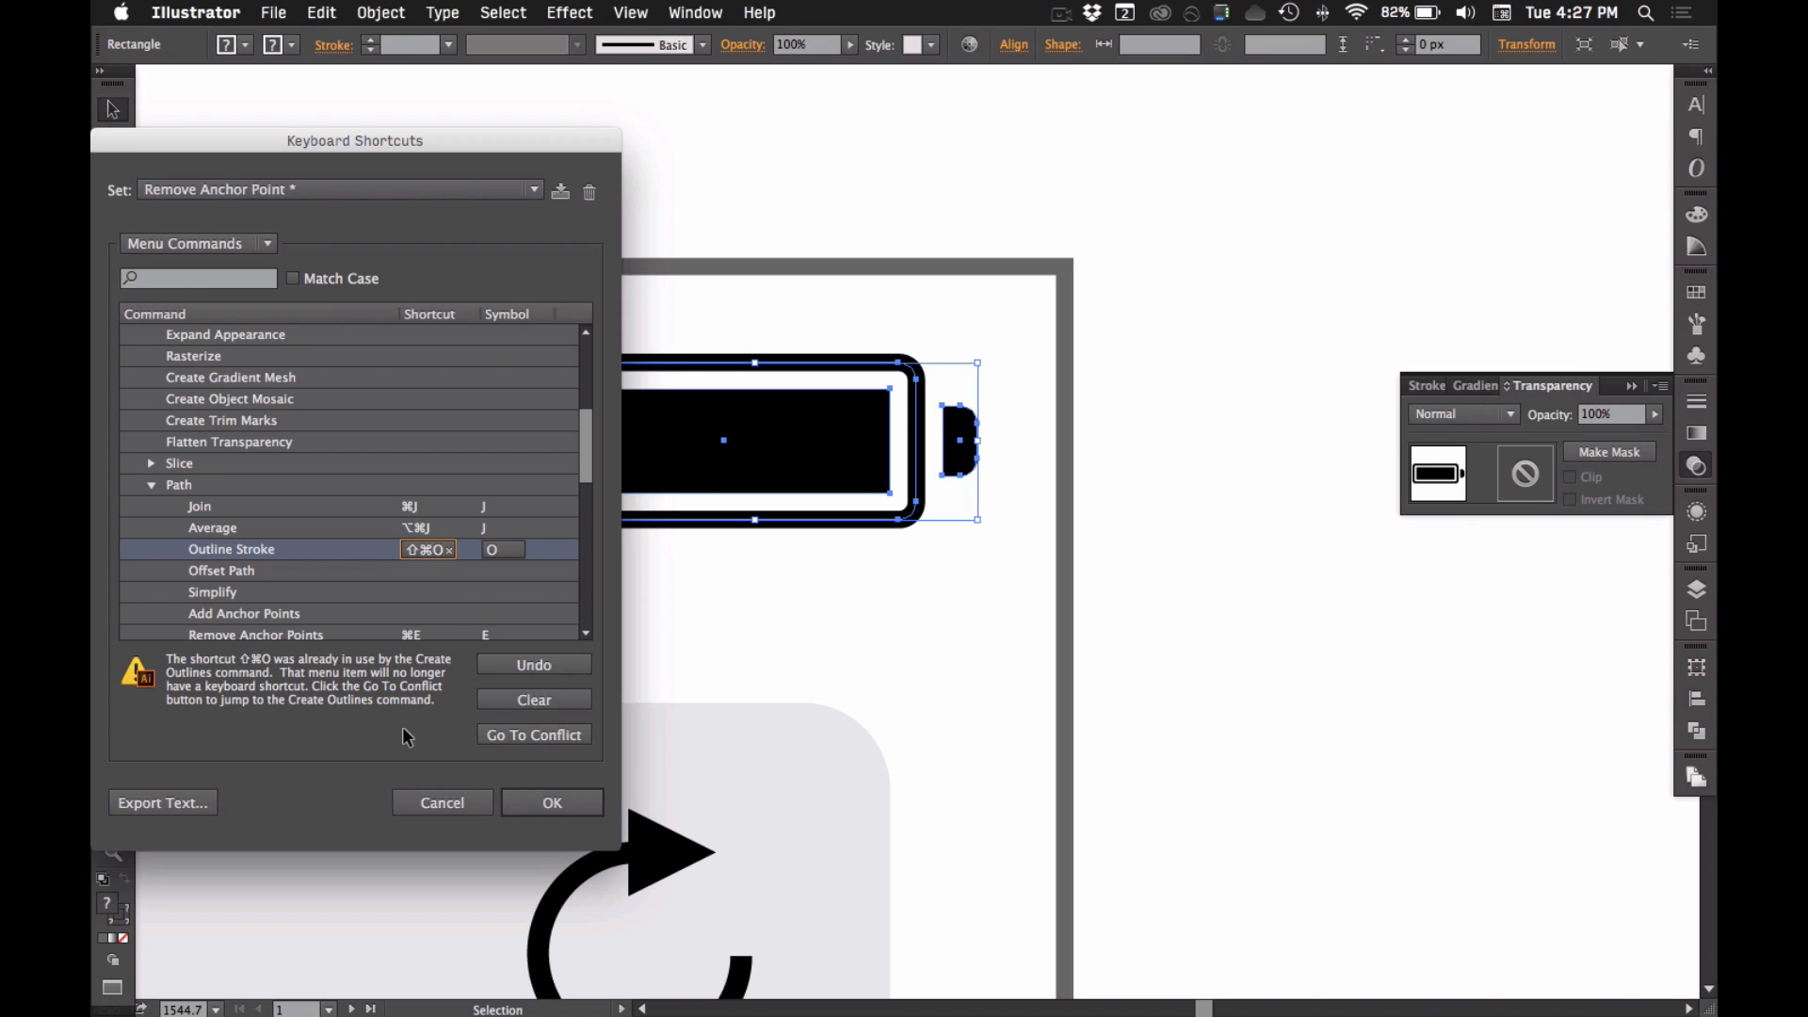
{"action": "left_click", "coordinate": [447, 550]}
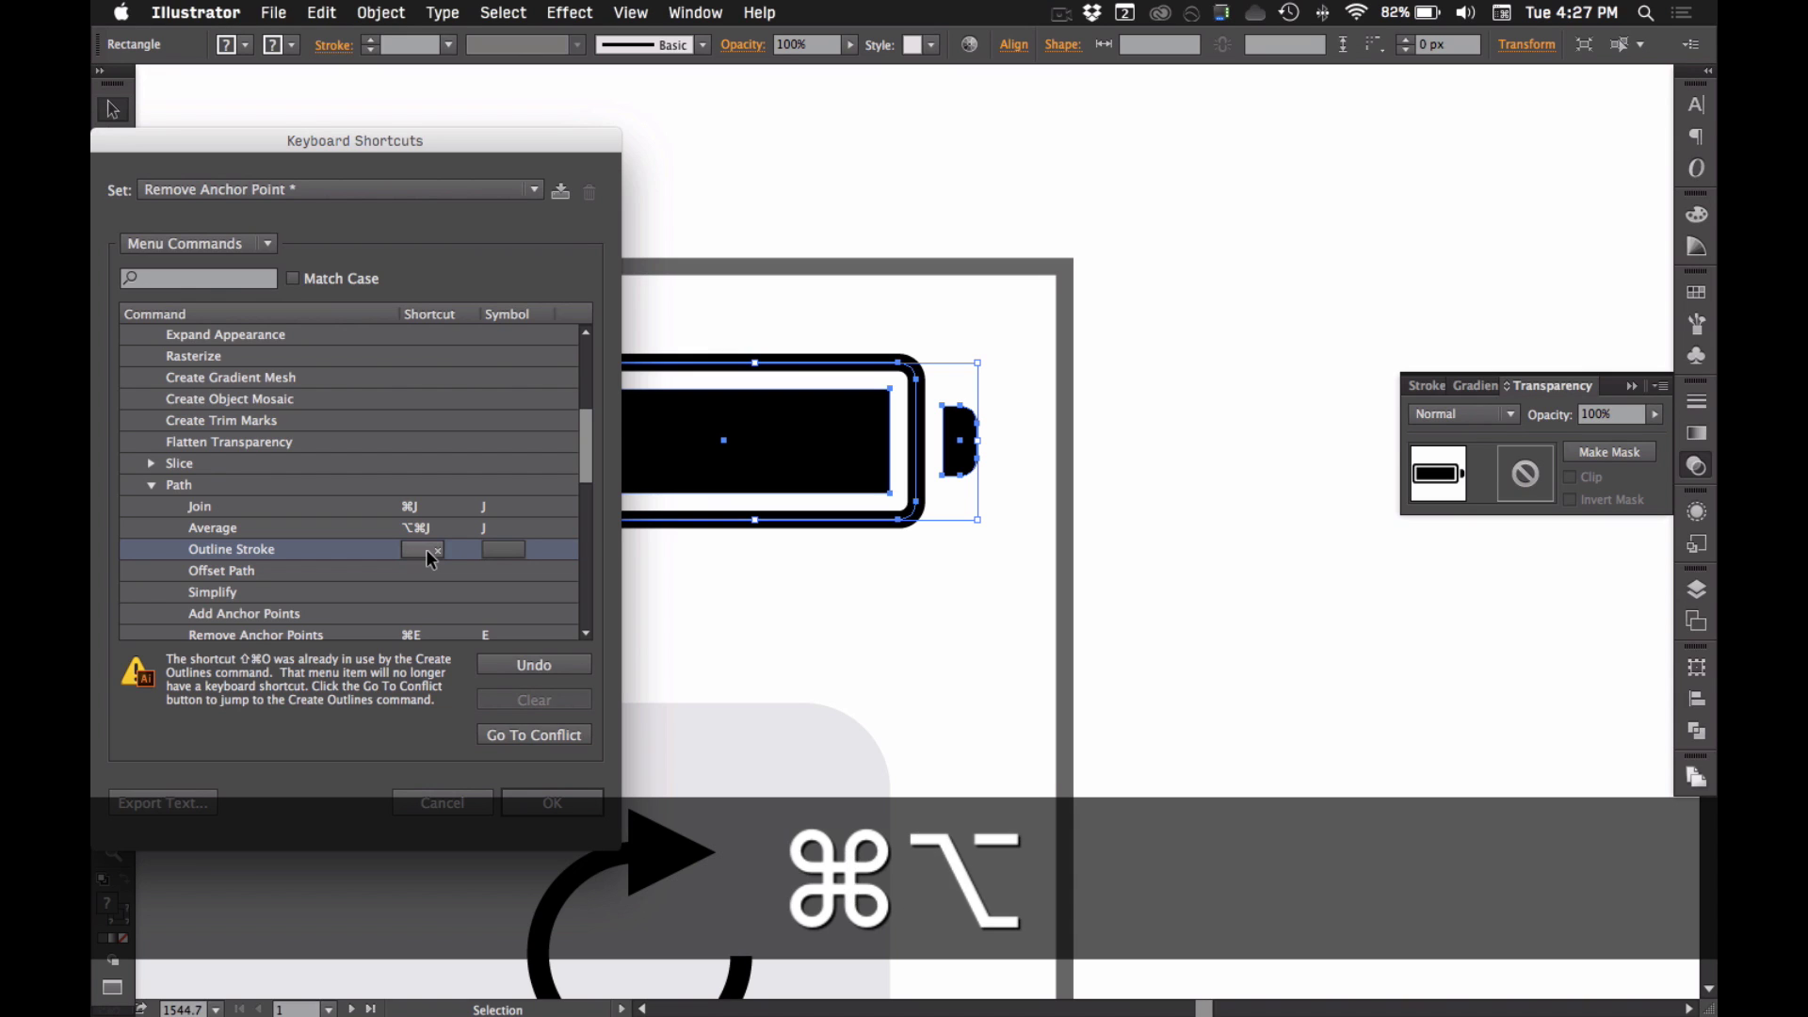
{"action": "key", "text": "super+alt+o"}
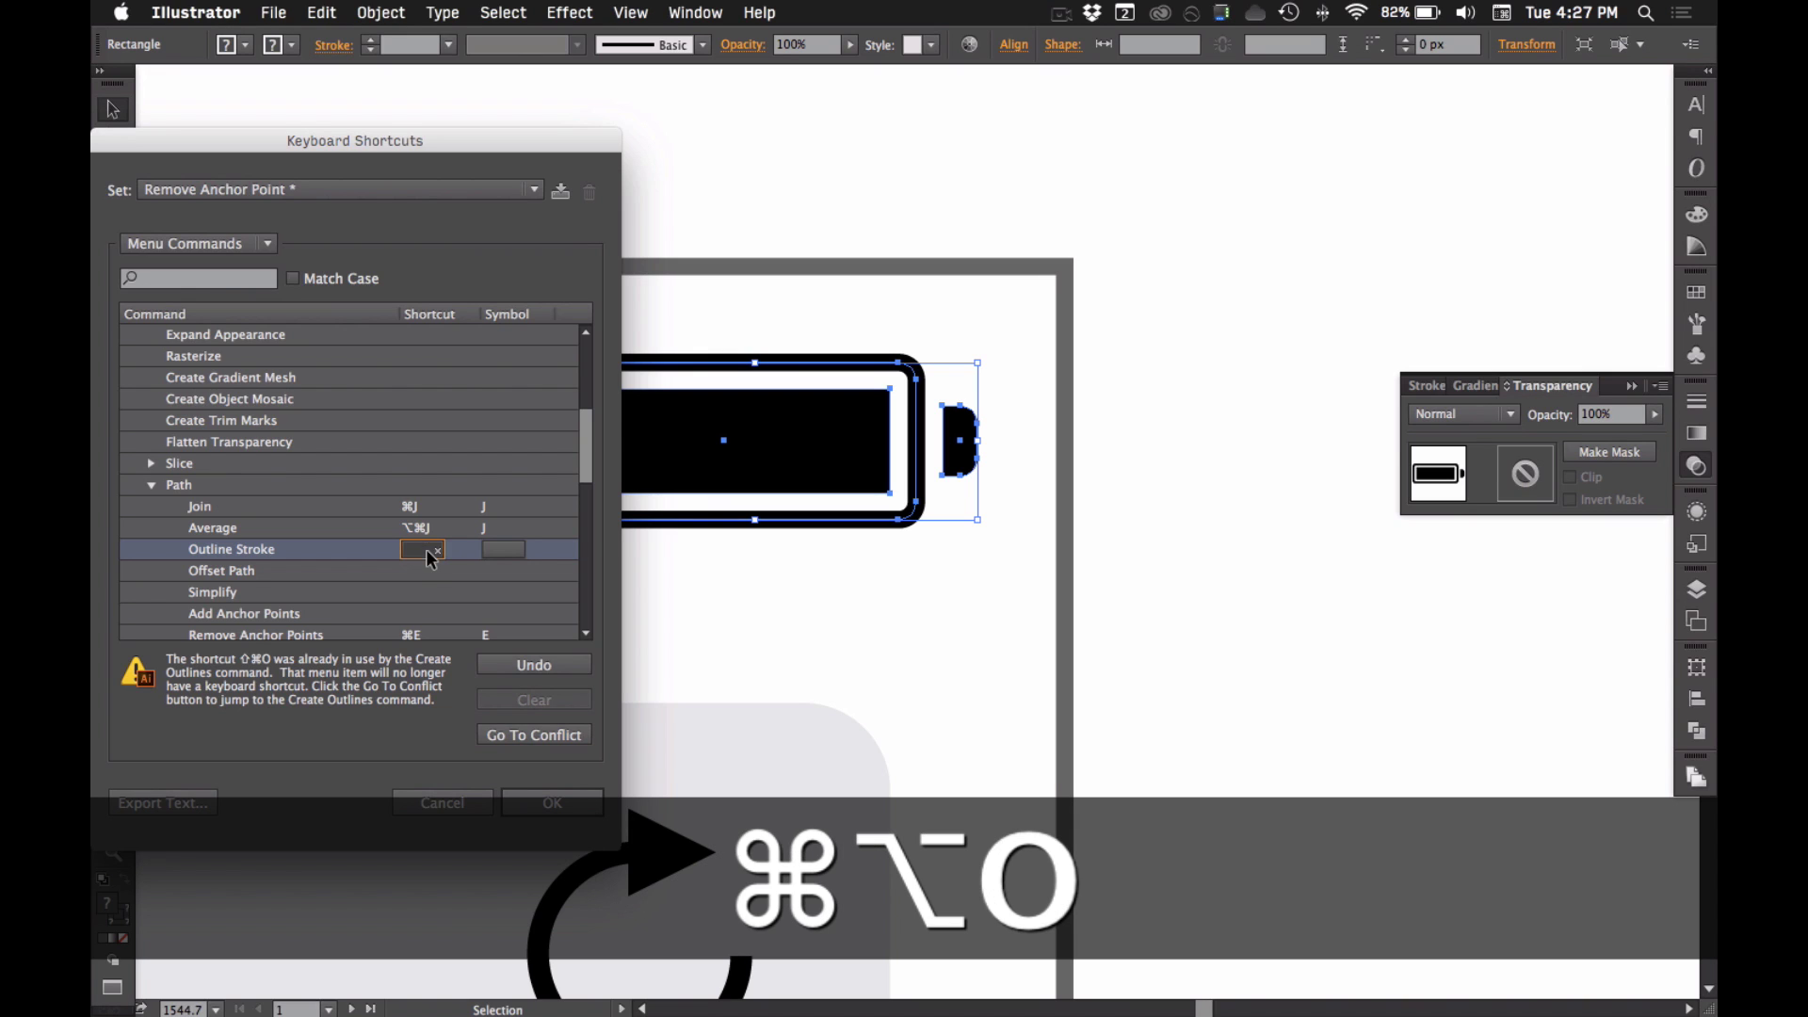
{"action": "key", "text": "super+alt+o"}
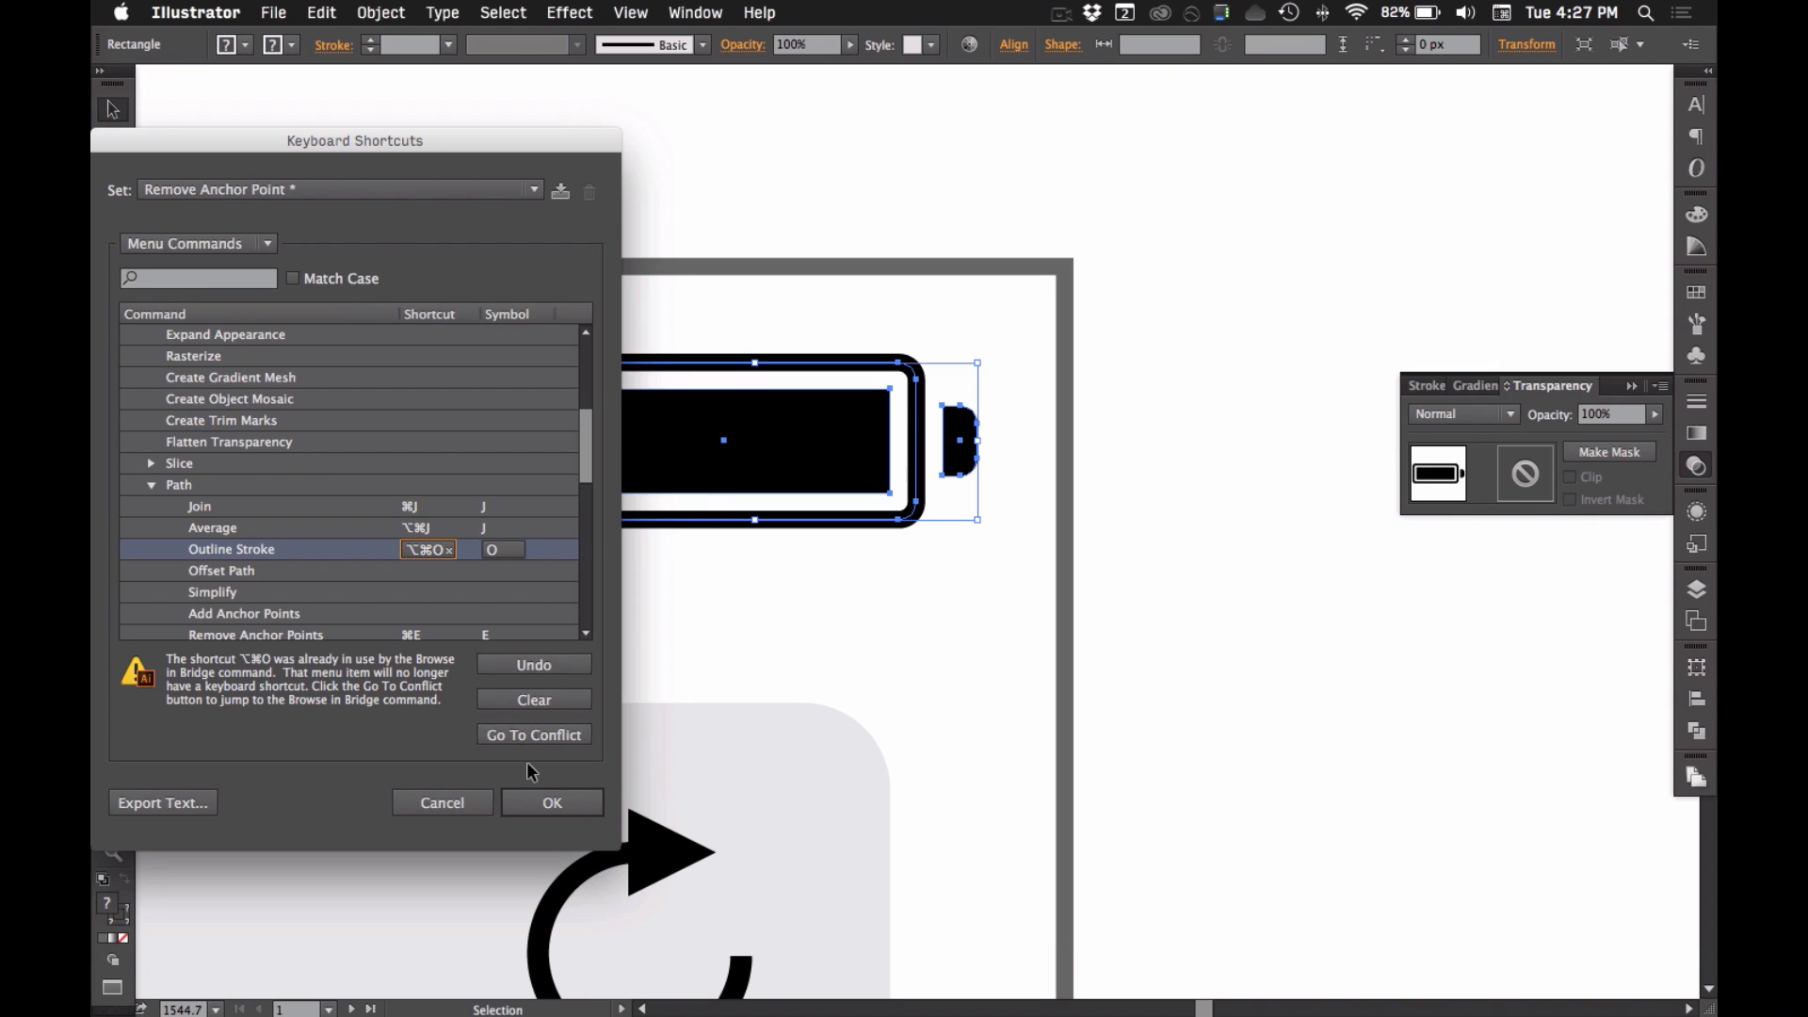
{"action": "left_click", "coordinate": [555, 809]}
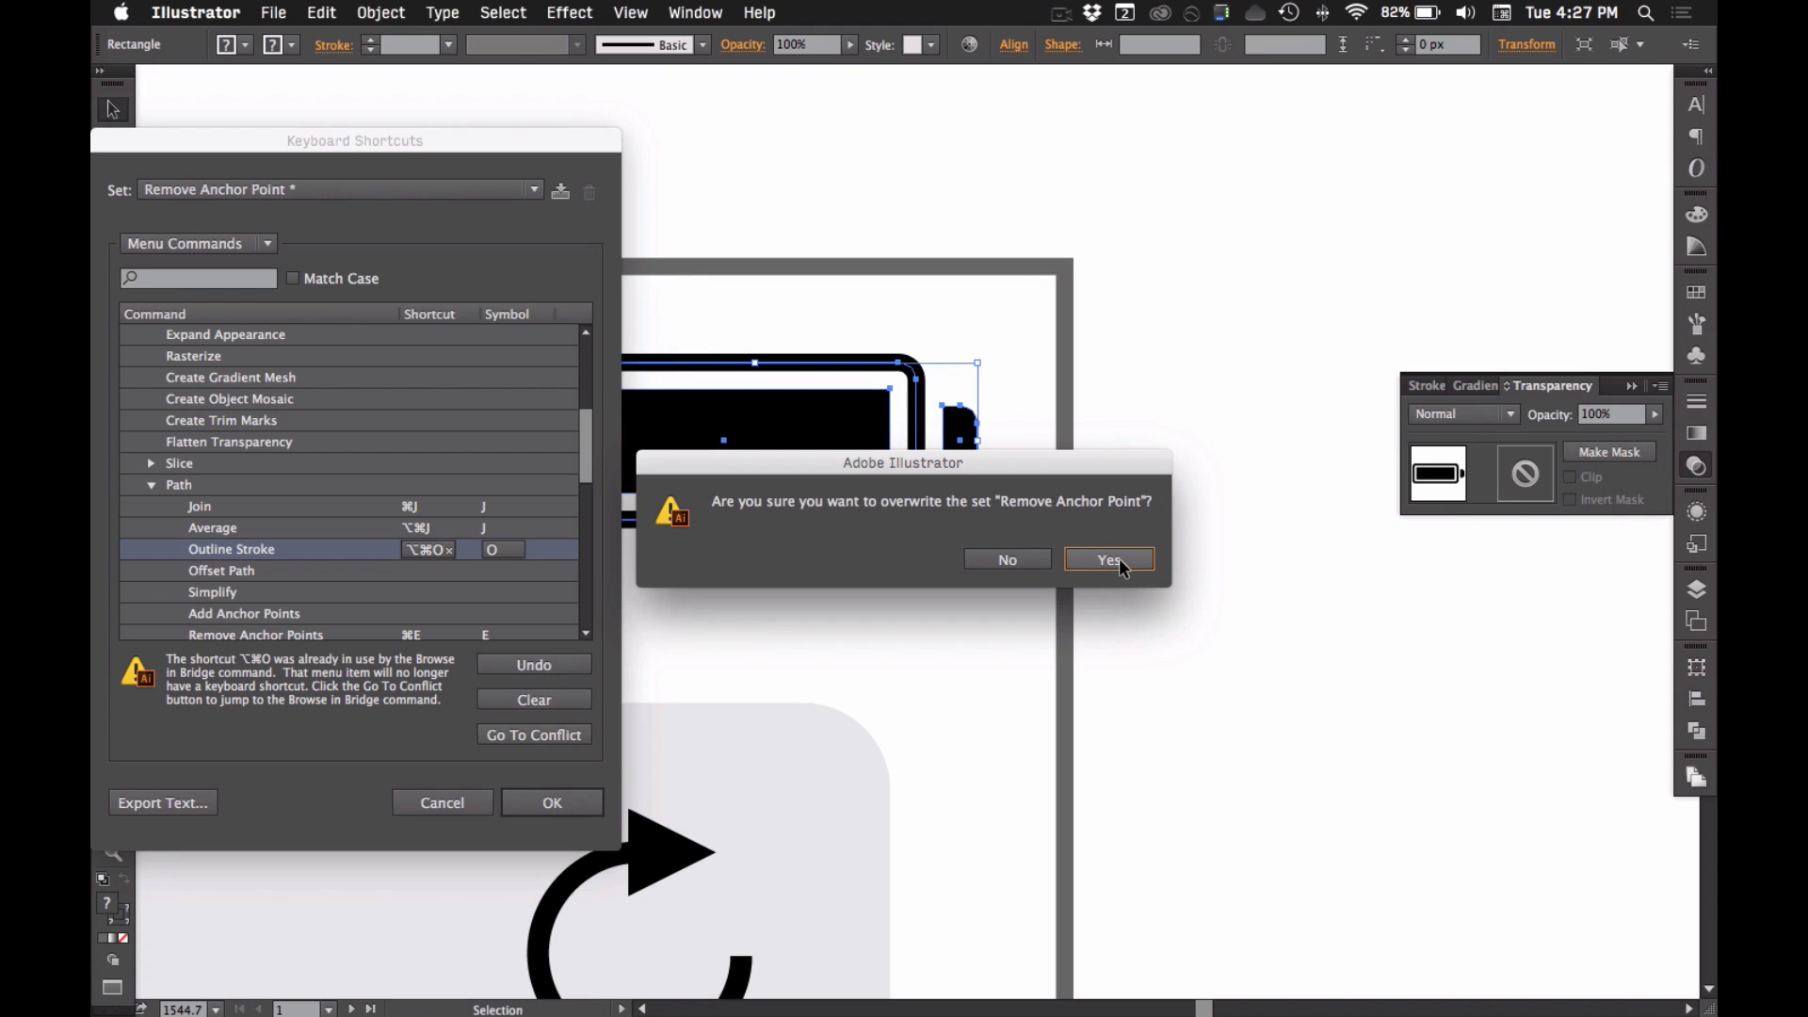
{"action": "left_click", "coordinate": [1015, 559]}
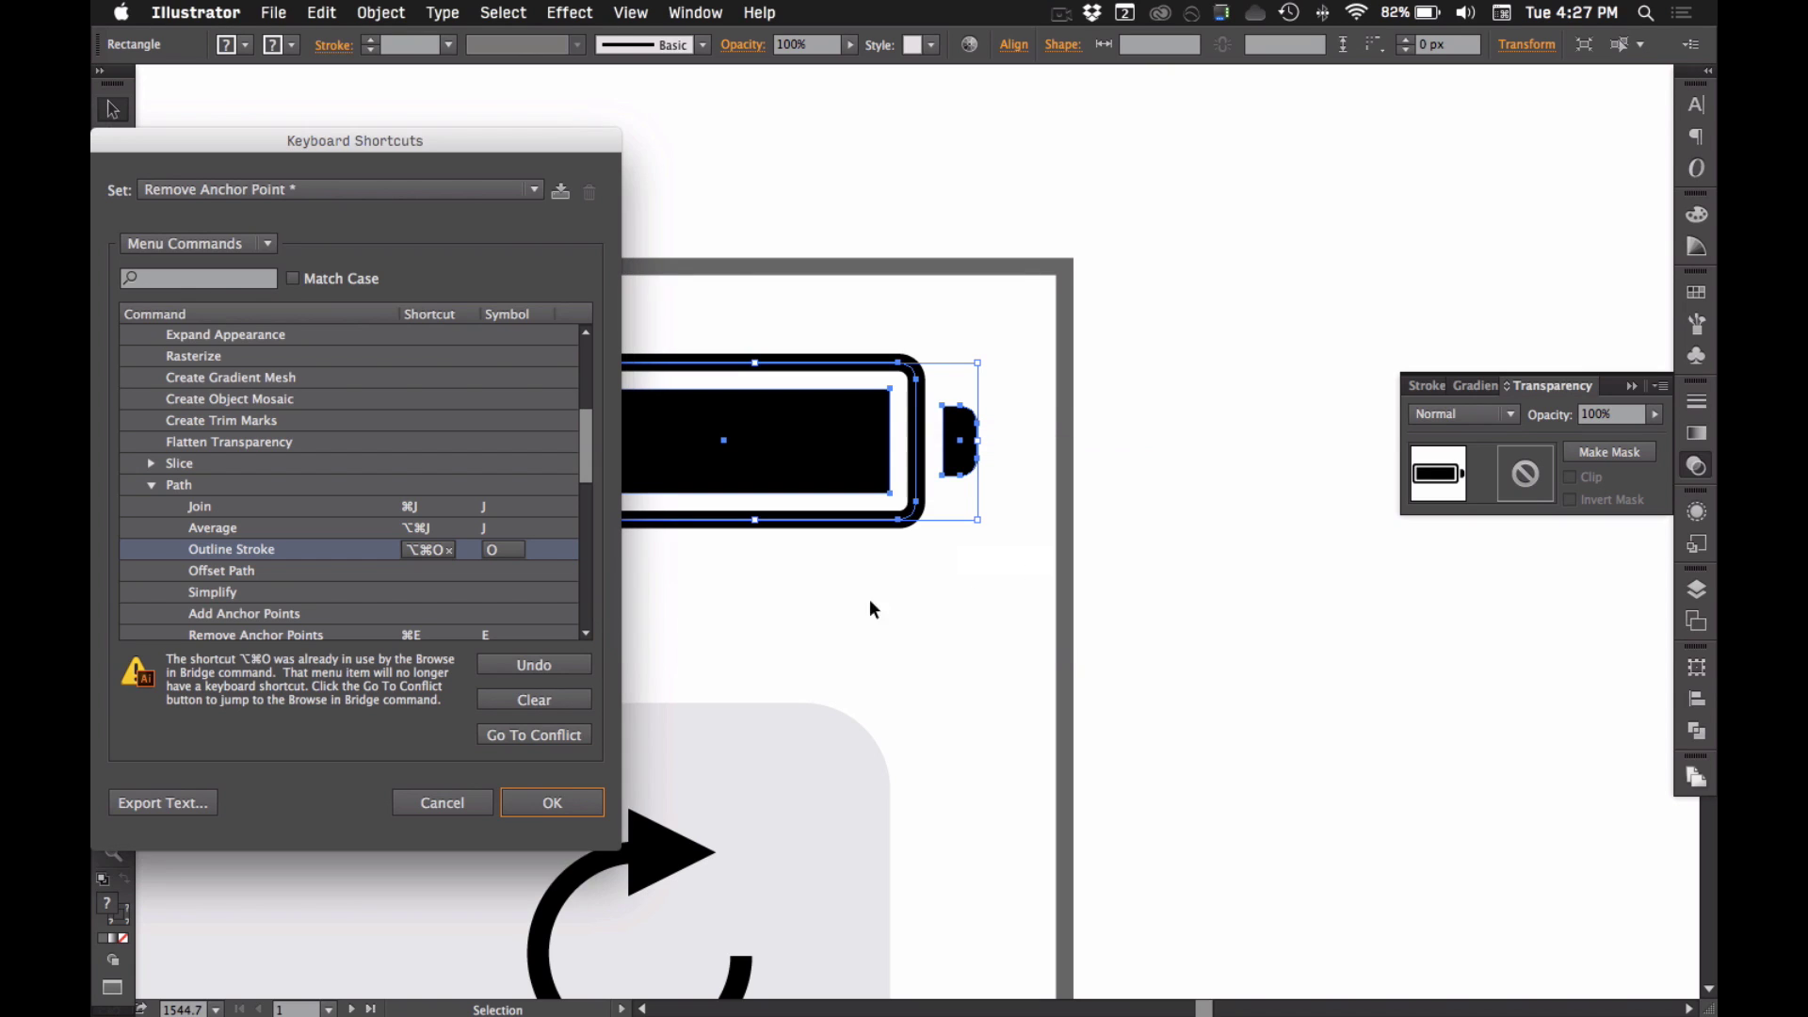
{"action": "left_click", "coordinate": [557, 699]}
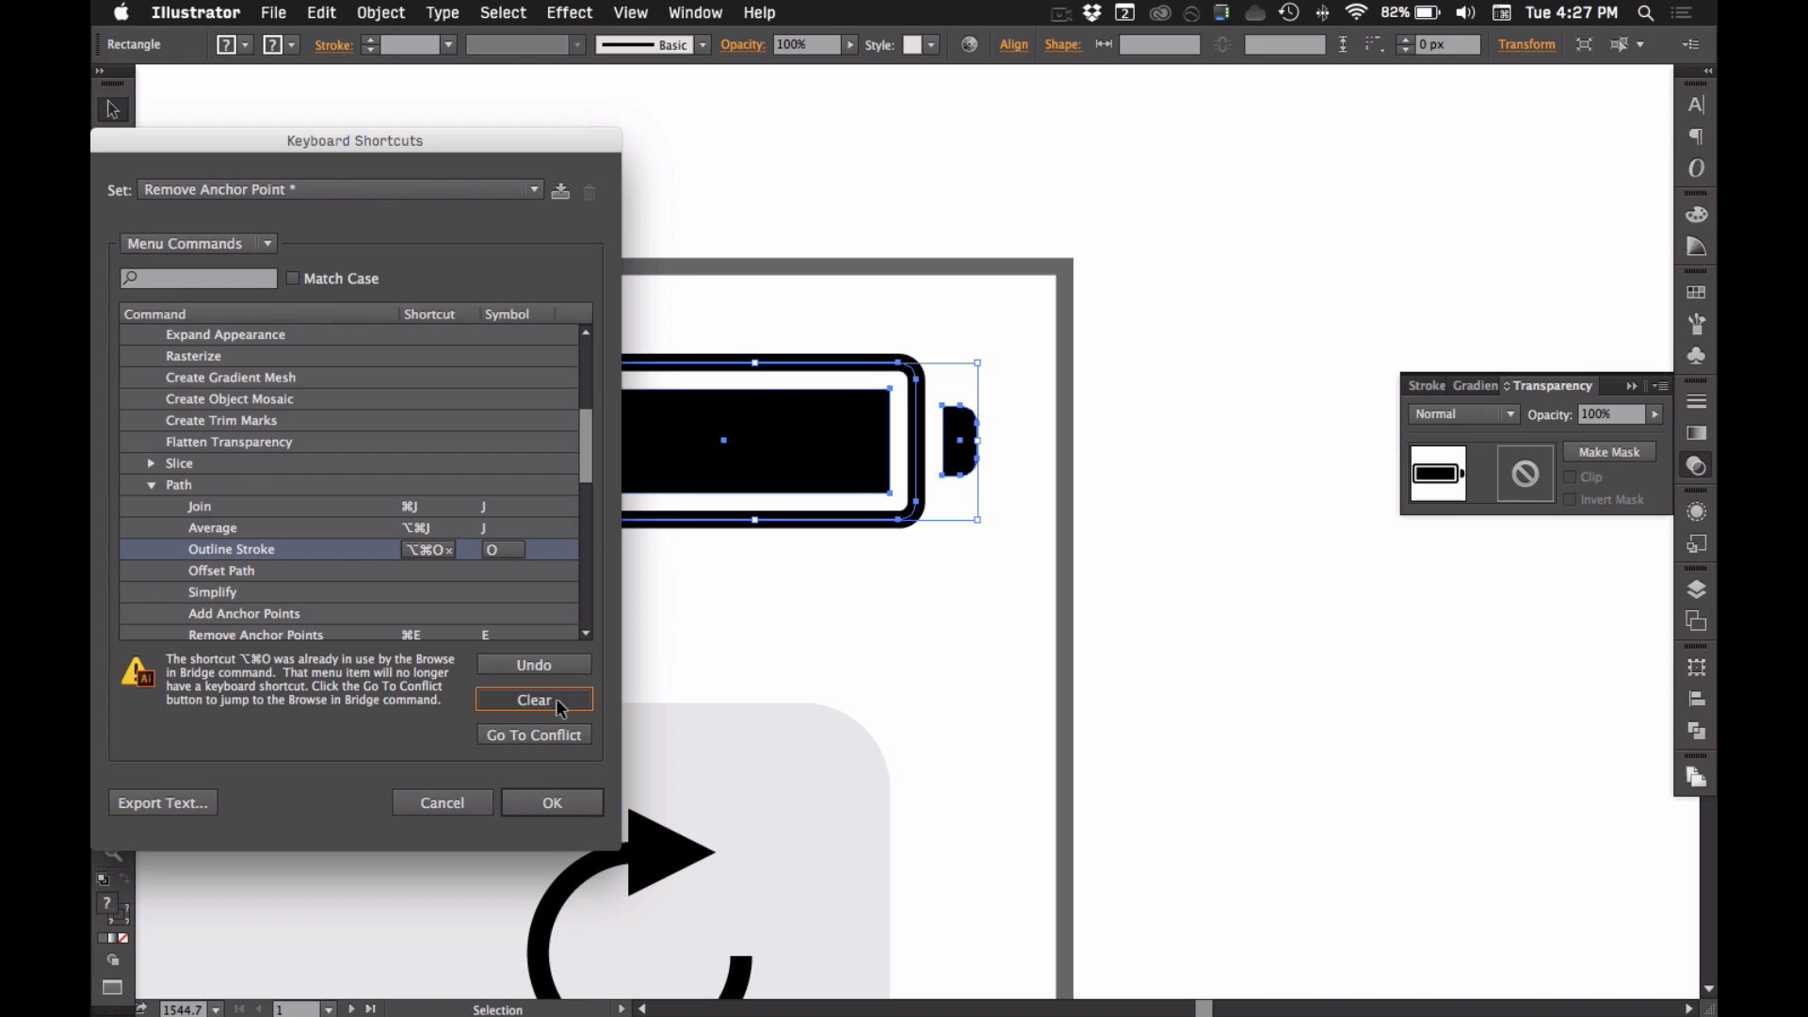
- Assign Option+Command+O to Outline Stroke and save it by overwriting the "Remove Anchor Point" shortcut set
{"action": "left_click", "coordinate": [423, 550]}
{"action": "key", "text": "super+alt+o"}
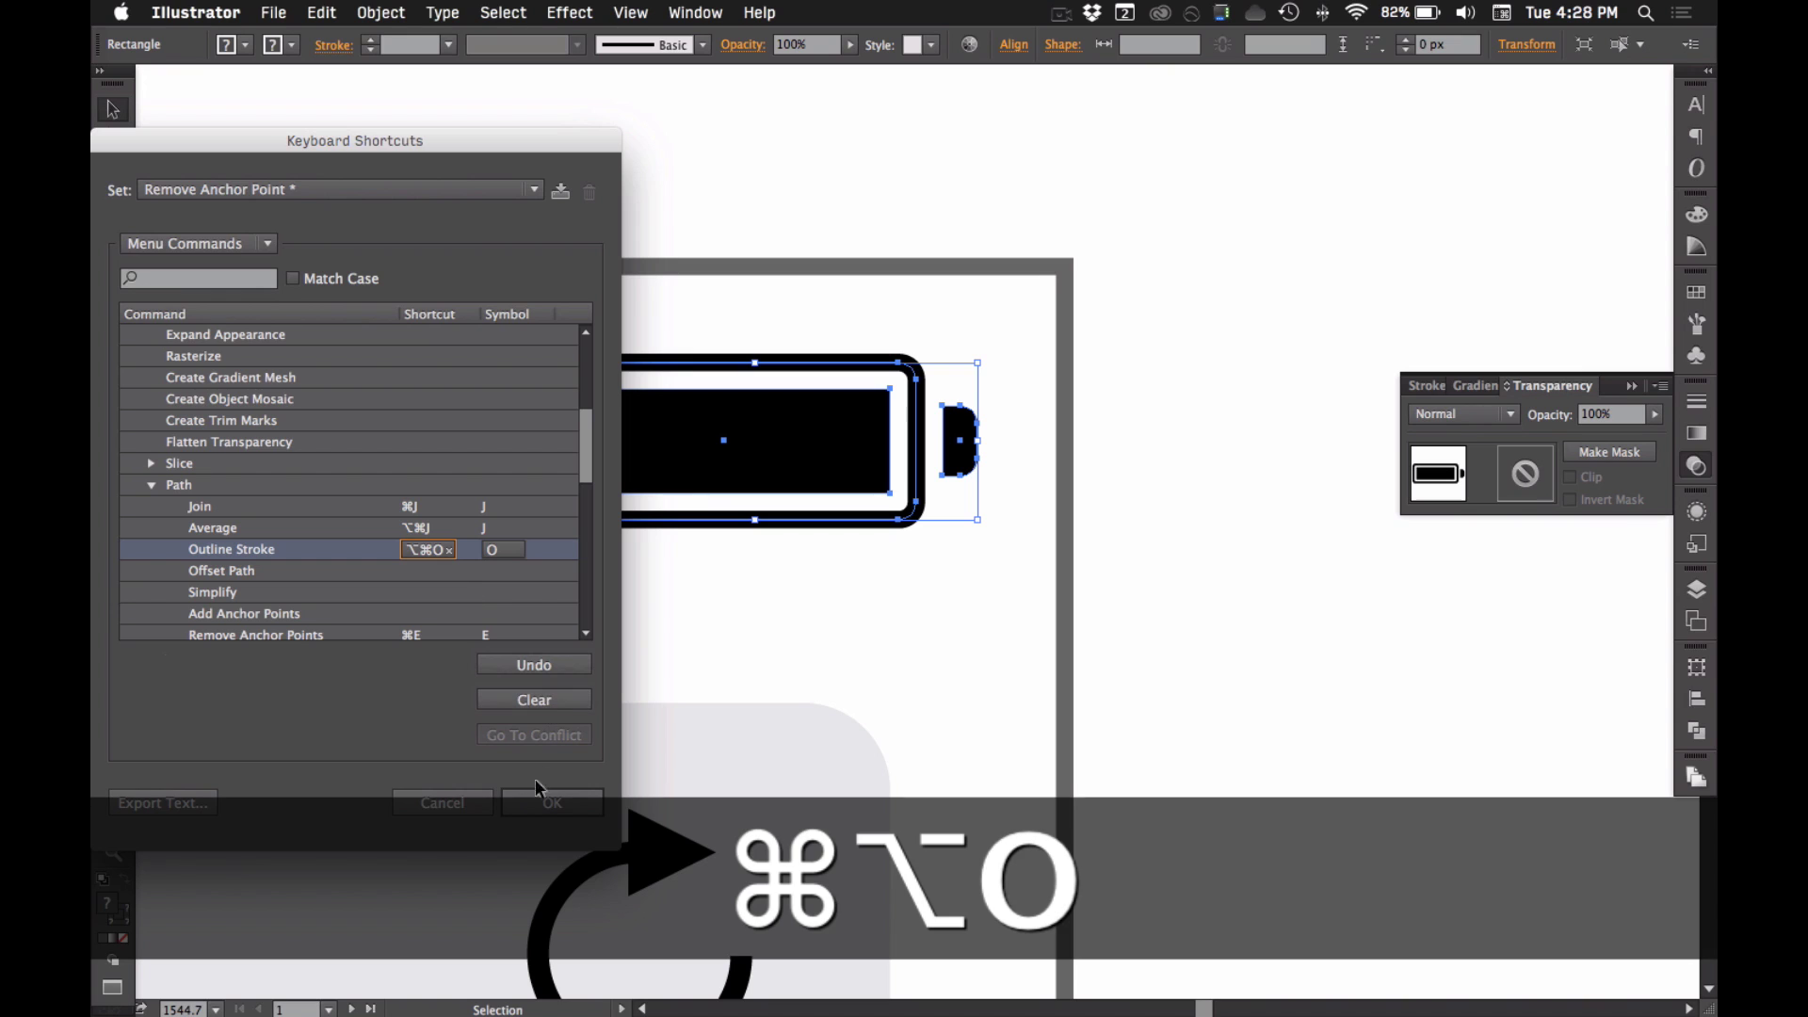
{"action": "left_click", "coordinate": [555, 806]}
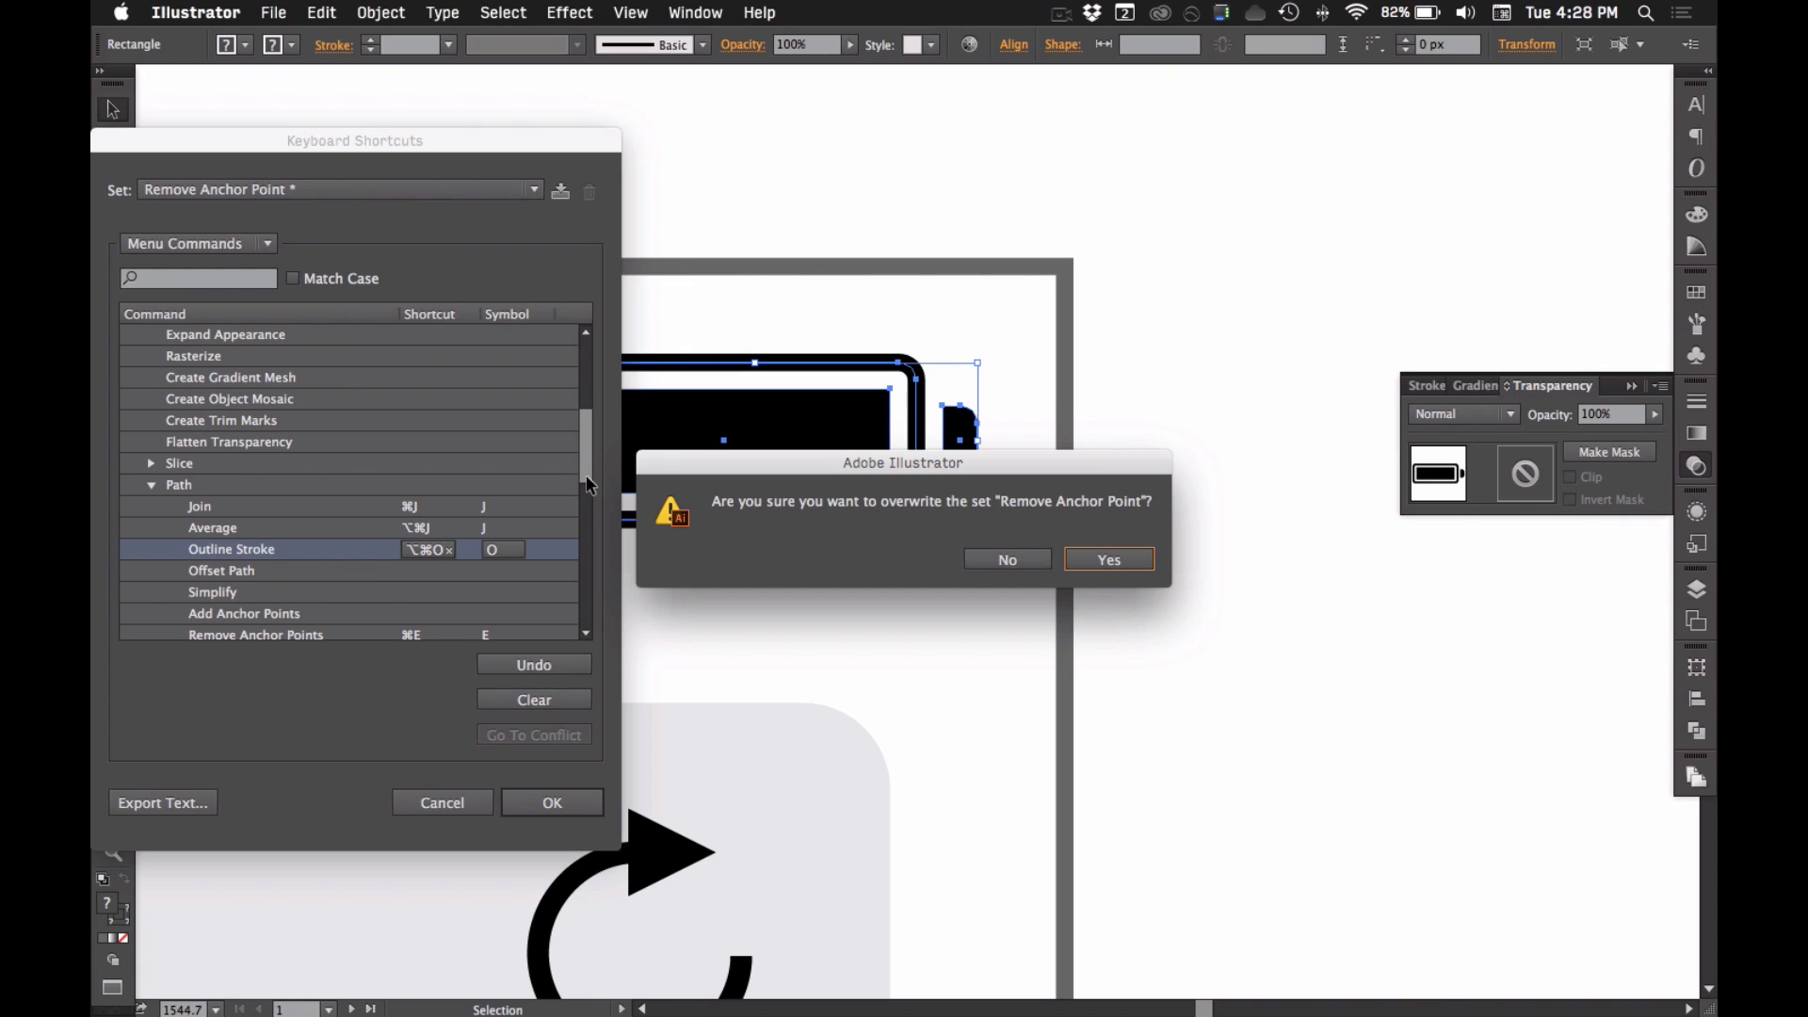
{"action": "left_click", "coordinate": [1121, 563]}
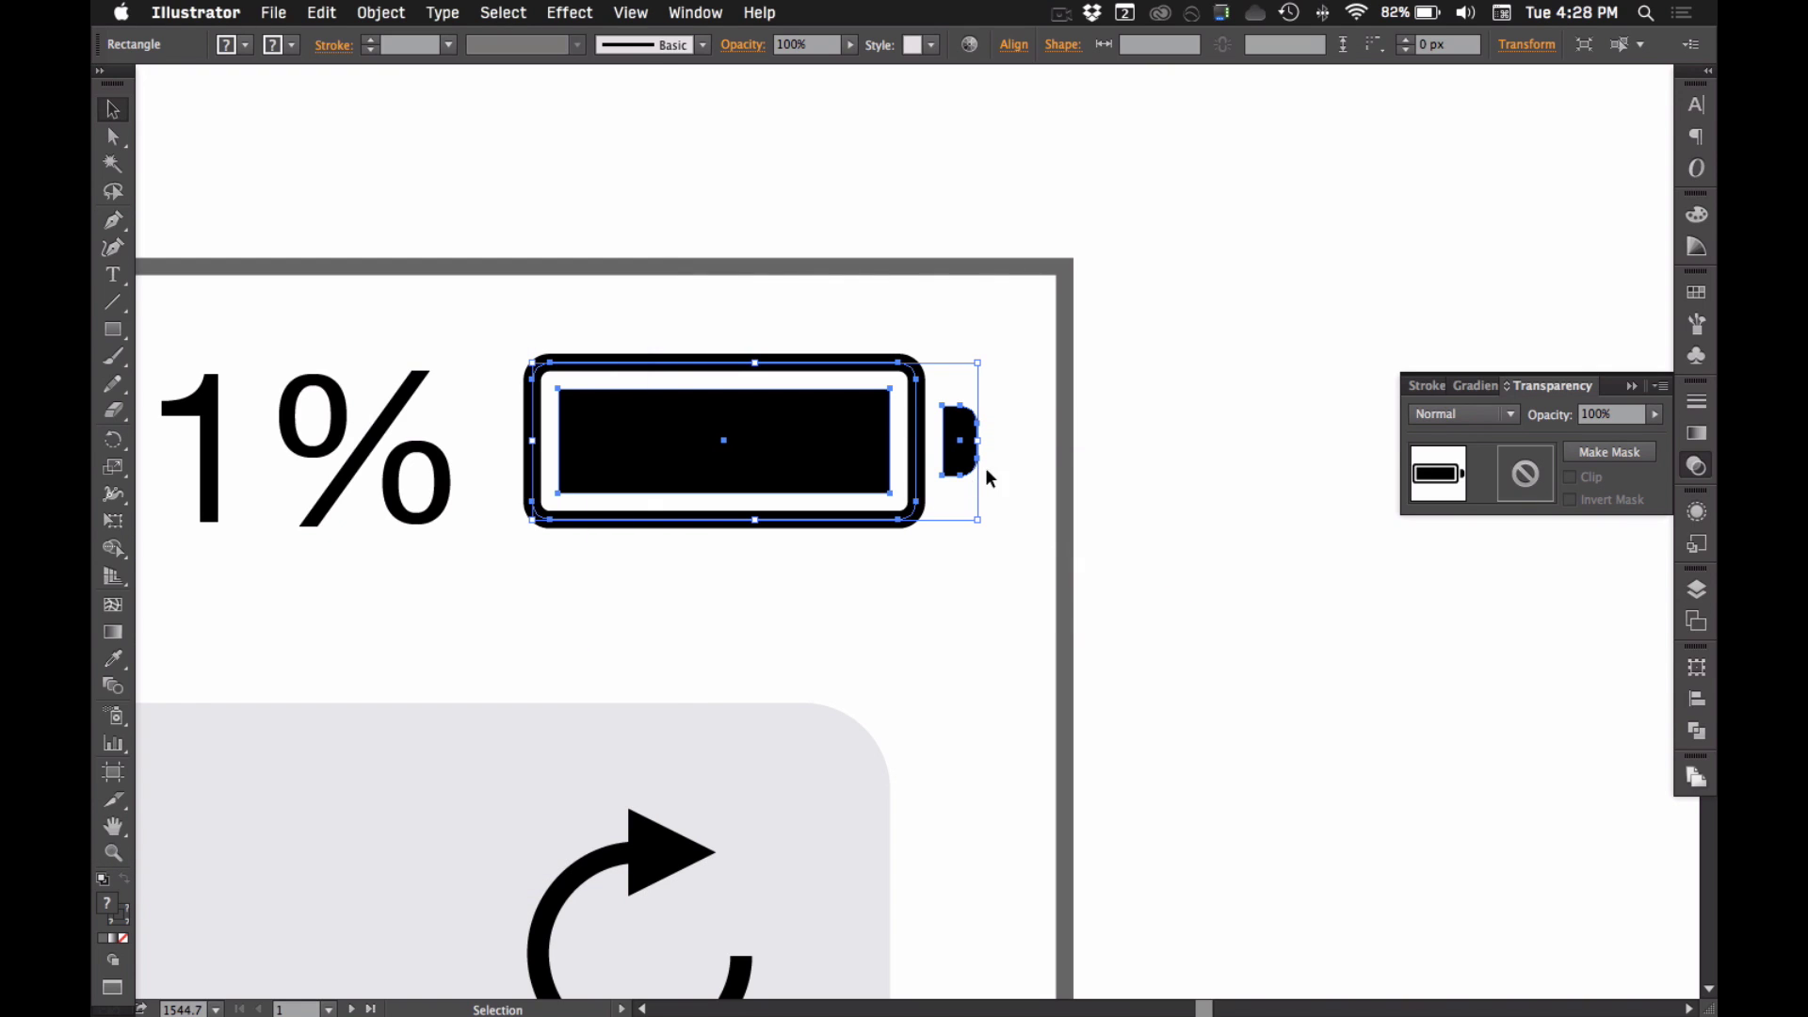
- Try removing the corner anchor point of the header frame near the battery, and undo the removal
{"action": "left_click", "coordinate": [987, 336]}
{"action": "key", "text": "a"}
{"action": "left_click", "coordinate": [1064, 270]}
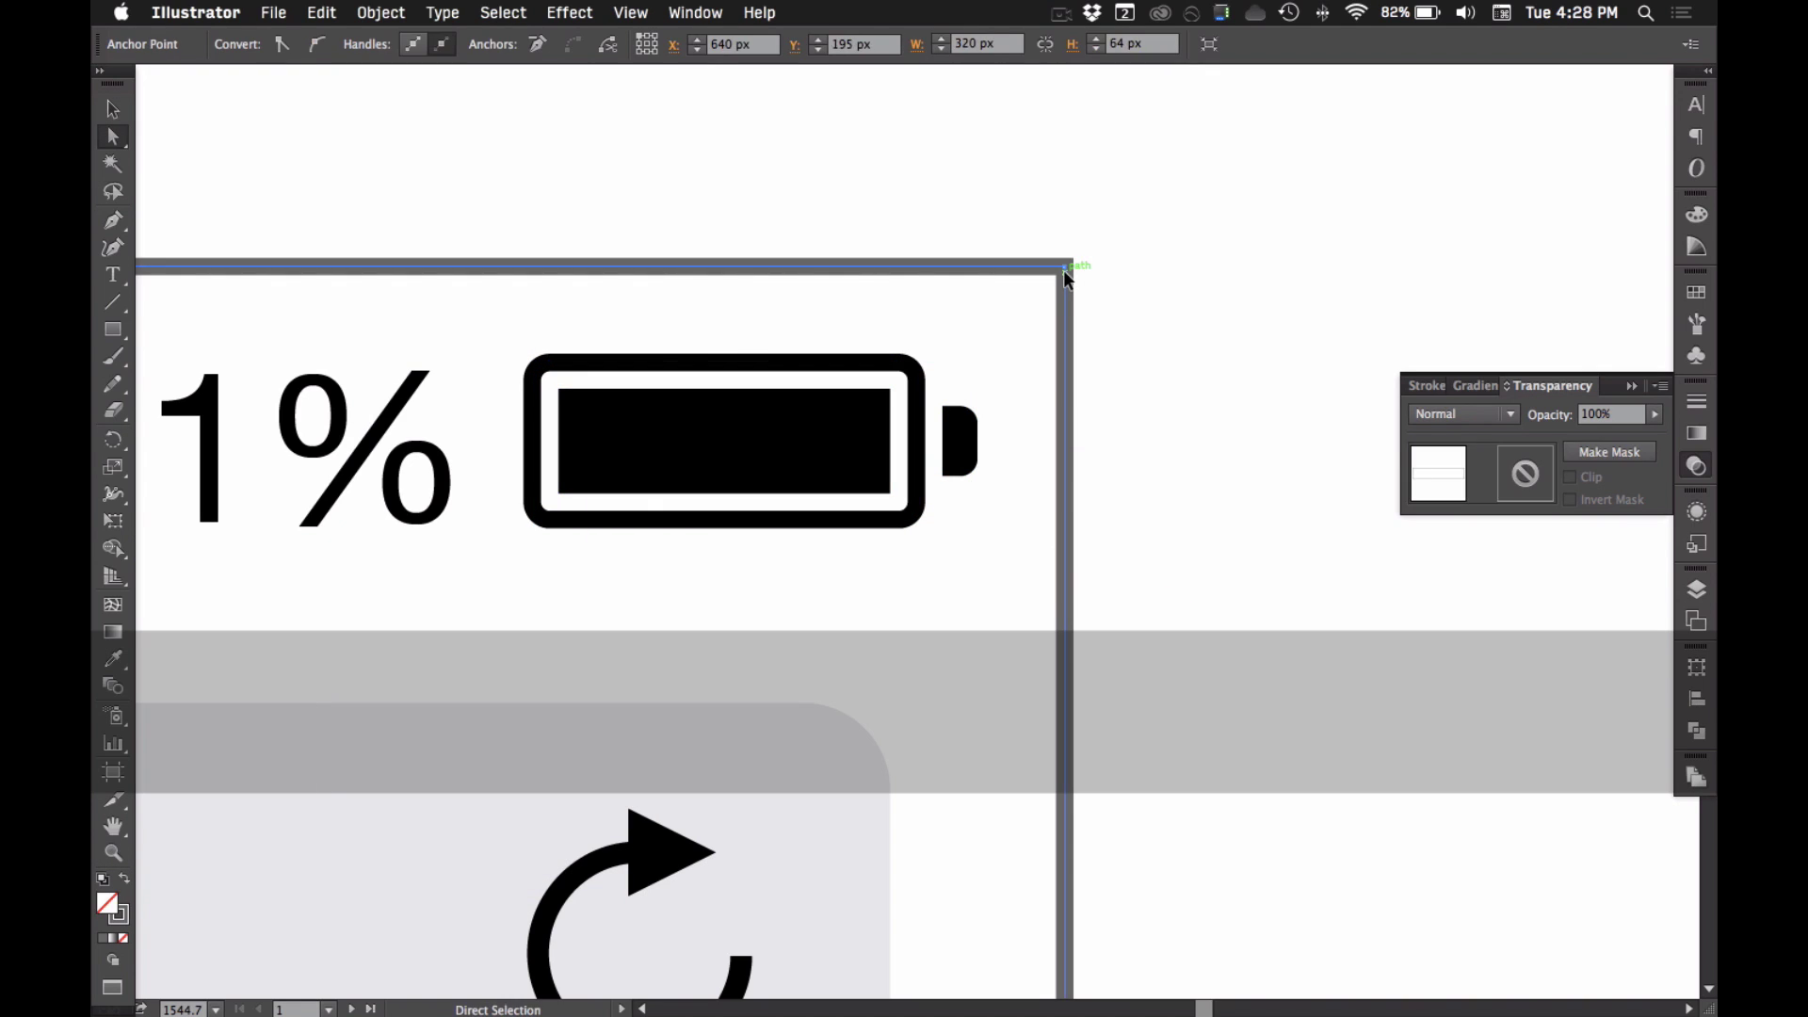
{"action": "key", "text": "super+e"}
{"action": "key", "text": "super+z"}
{"action": "key", "text": "super+alt+space"}
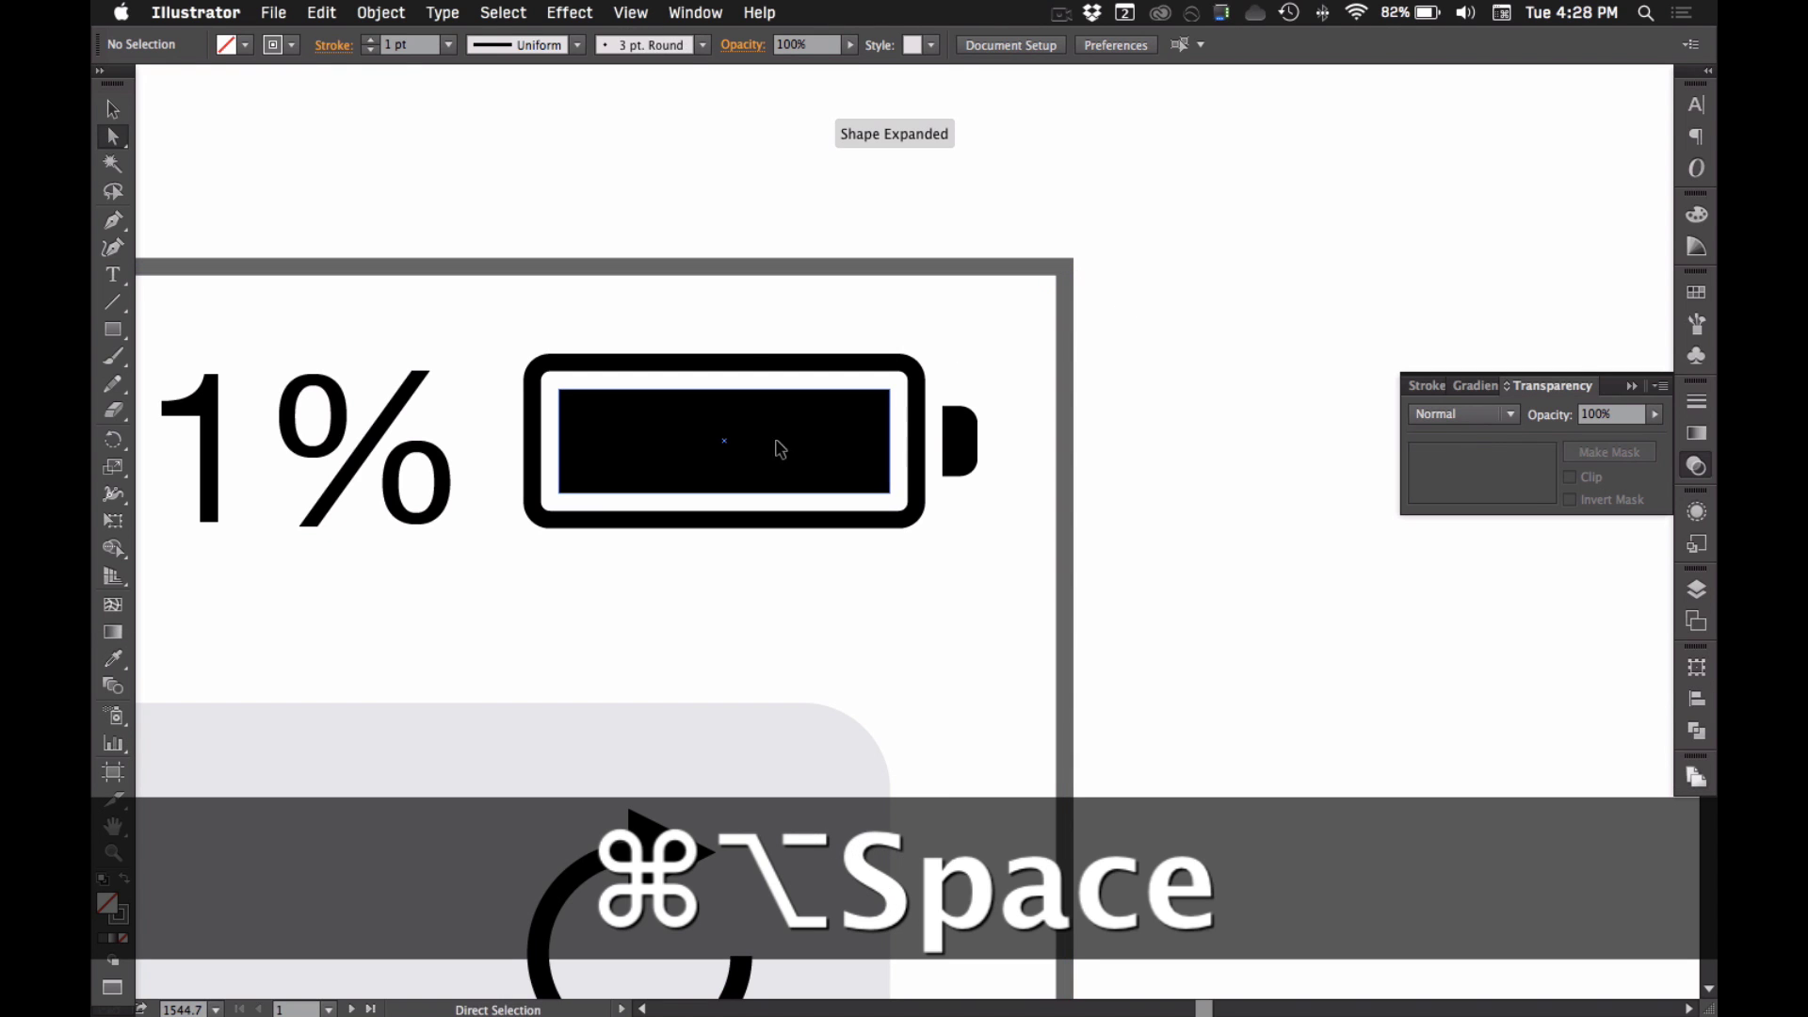
- Convert the battery icon's strokes to outlines with Outline Stroke and deselect the icon
{"action": "key", "text": "v"}
{"action": "left_click", "coordinate": [739, 435]}
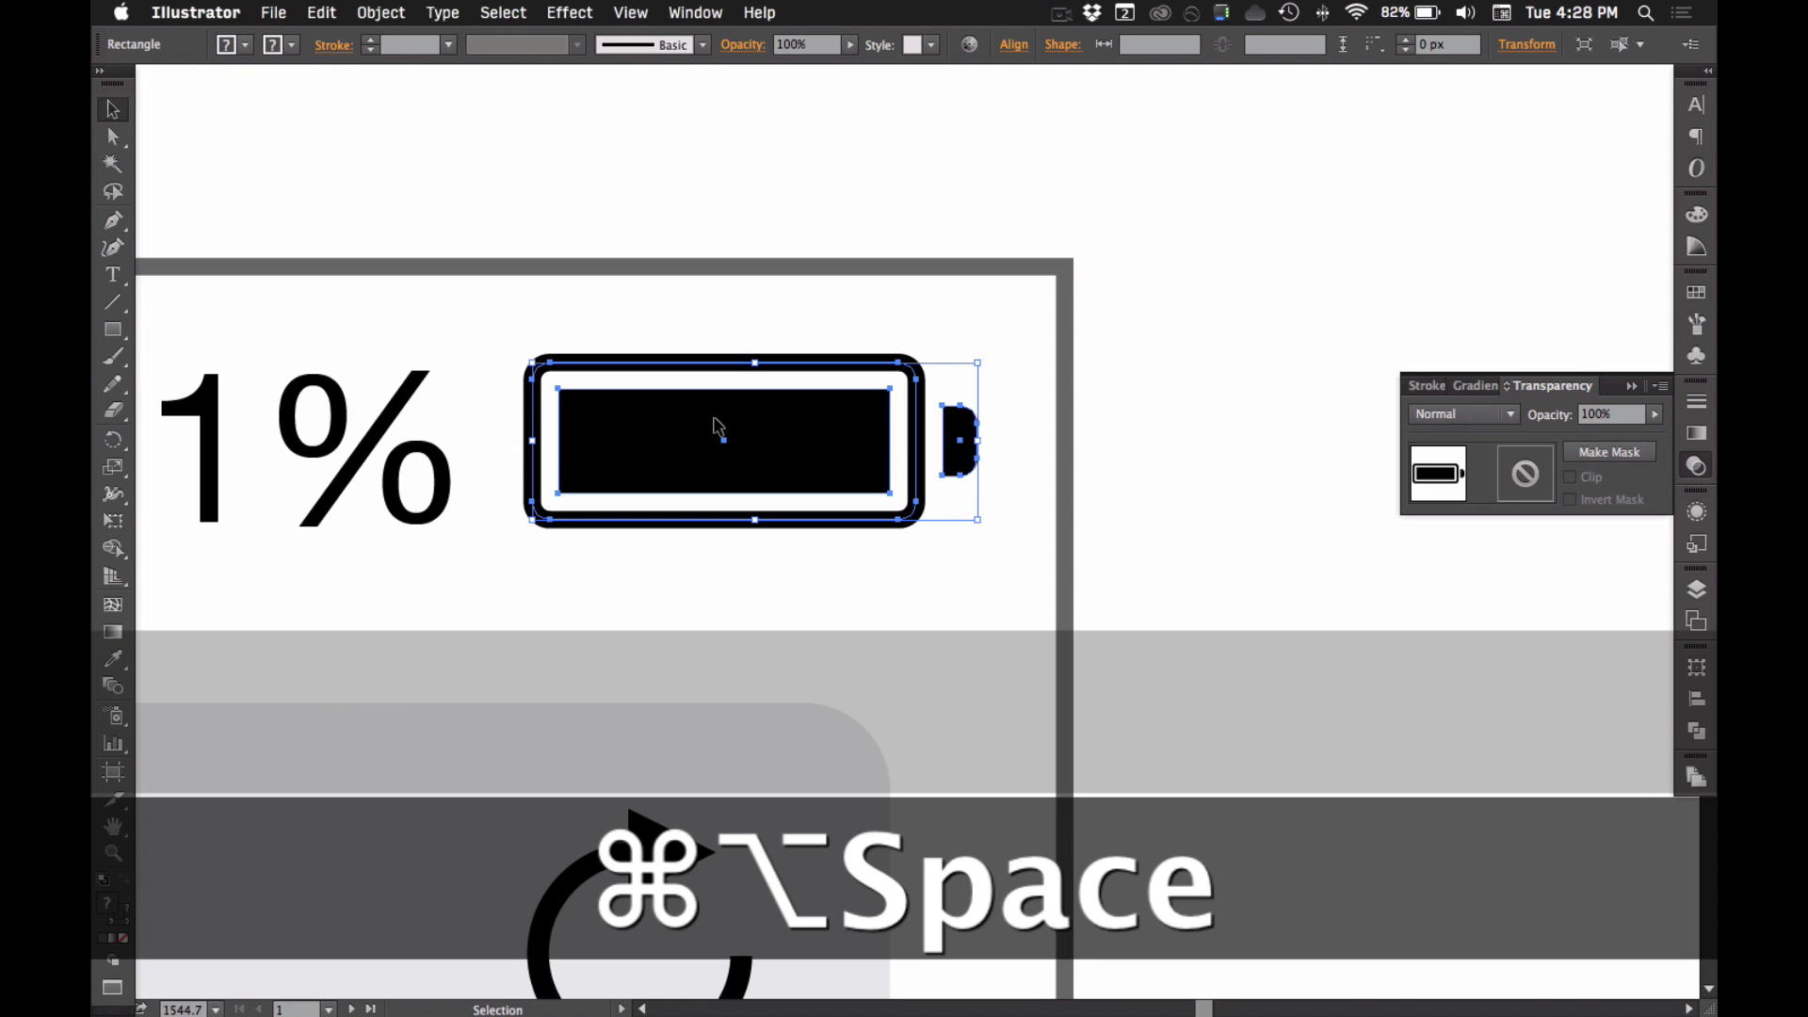
{"action": "key", "text": "super+alt+o"}
{"action": "left_click", "coordinate": [1156, 428]}
{"action": "left_click", "coordinate": [807, 461]}
{"action": "key", "text": "super+alt+space"}
{"action": "left_click", "coordinate": [764, 533]}
{"action": "left_click", "coordinate": [765, 533]}
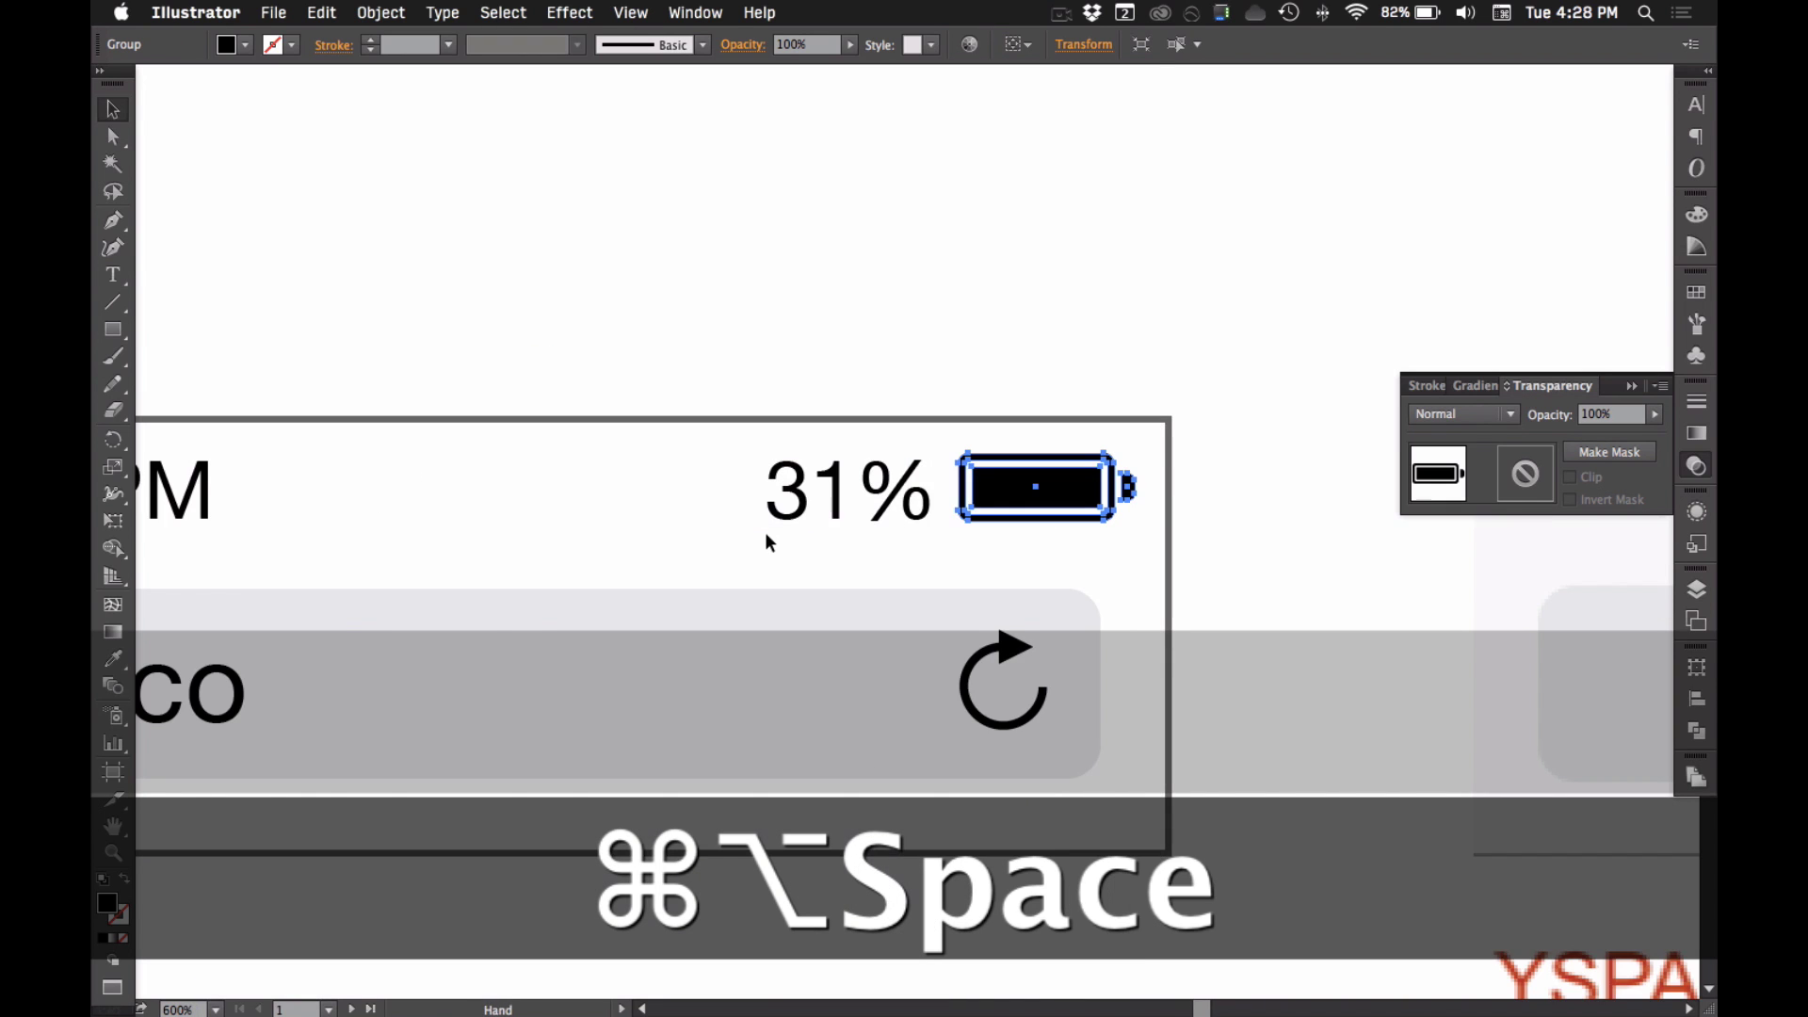
{"action": "left_click", "coordinate": [766, 534], "text": "alt+super"}
{"action": "scroll", "coordinate": [834, 551], "scroll_direction": "down", "scroll_amount": 2}
{"action": "left_click", "coordinate": [1288, 469]}
{"action": "scroll", "coordinate": [1126, 442], "scroll_direction": "left", "scroll_amount": 3}
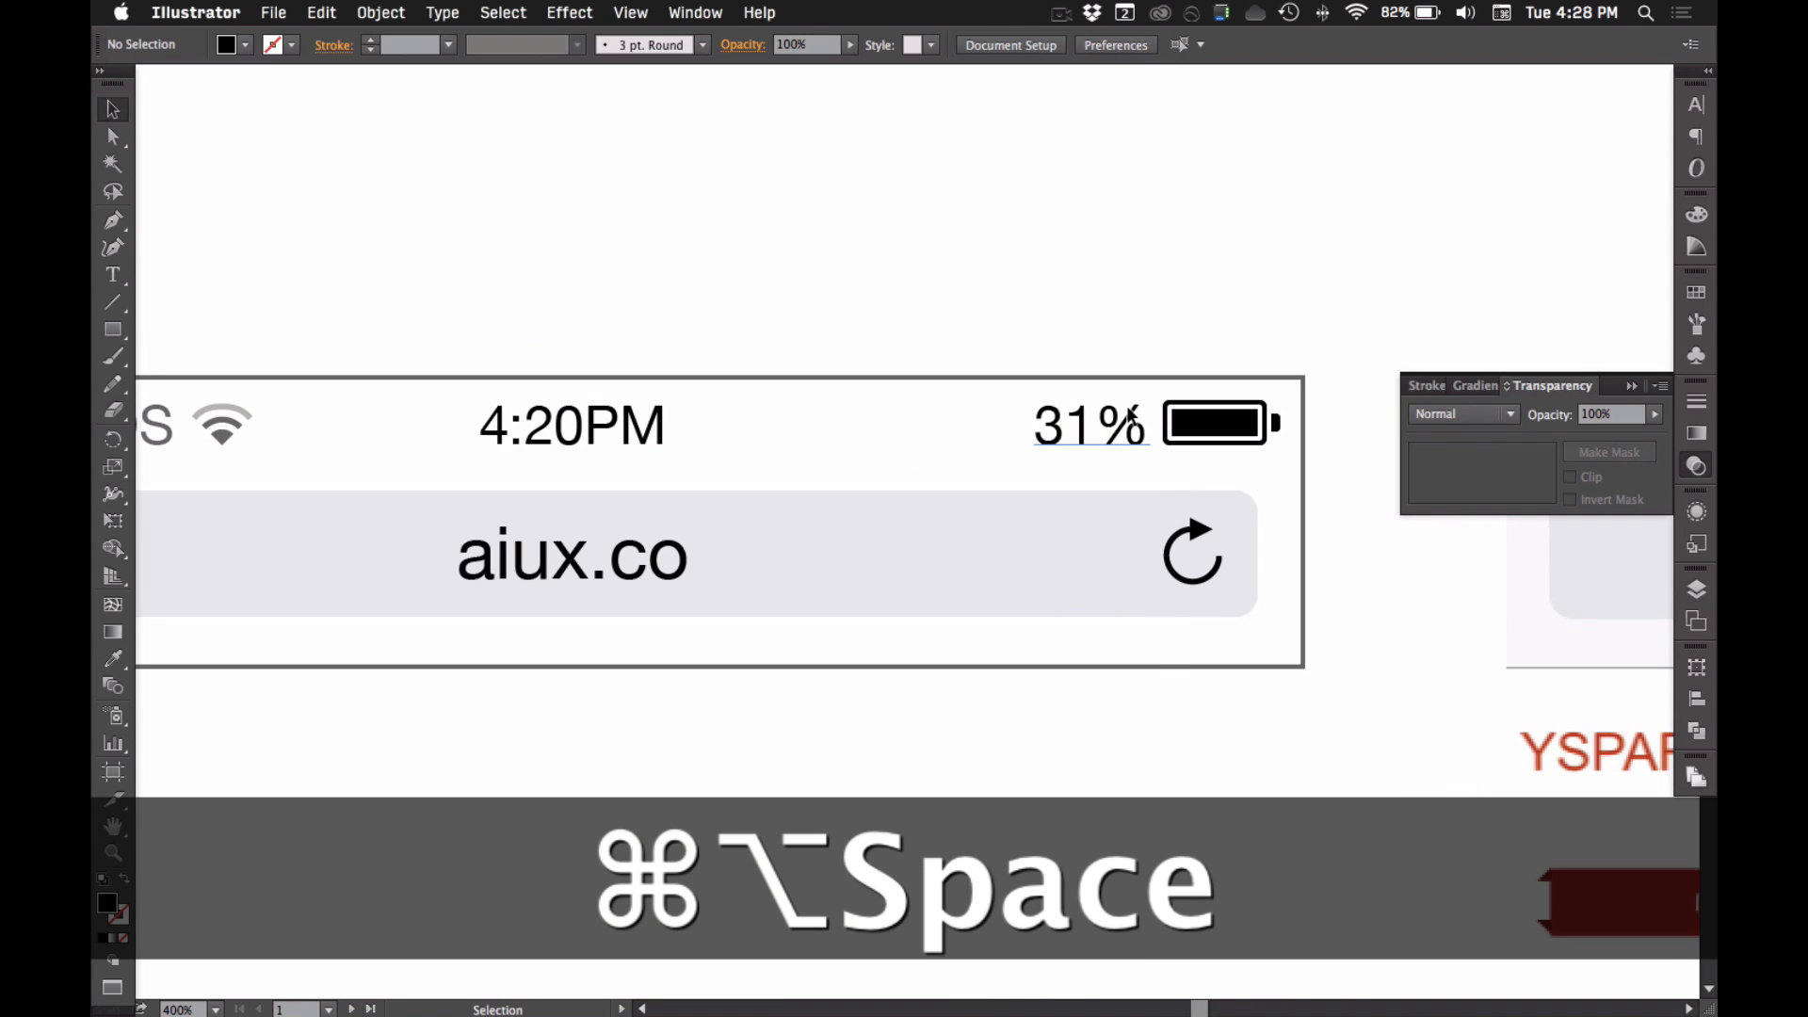
- Convert the reload icon's stroke to an outline with Outline Stroke and deselect it
{"action": "left_click", "coordinate": [1193, 525]}
{"action": "key", "text": "super+alt+o"}
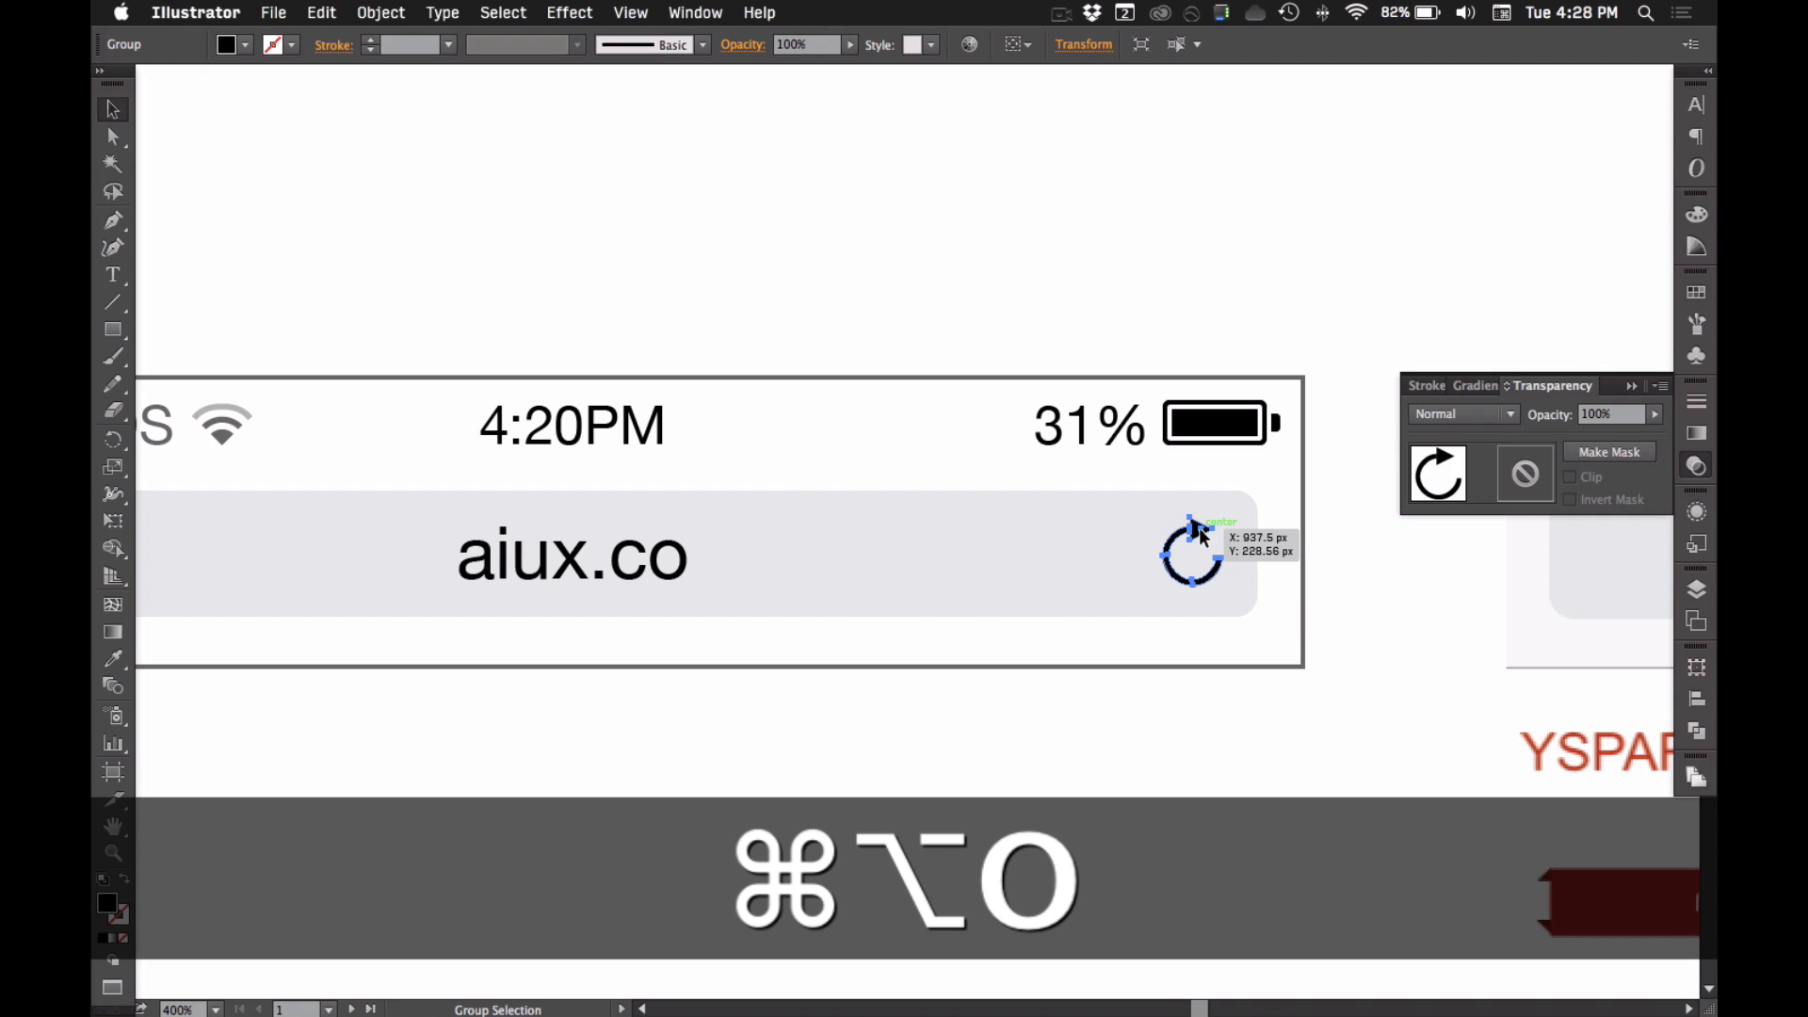
{"action": "left_click", "coordinate": [1344, 557]}
- Recolour the time, battery percentage, battery icon, address text and reload icon with the grey sampled from a signal dot
{"action": "scroll", "coordinate": [1027, 535], "scroll_direction": "down", "scroll_amount": 1}
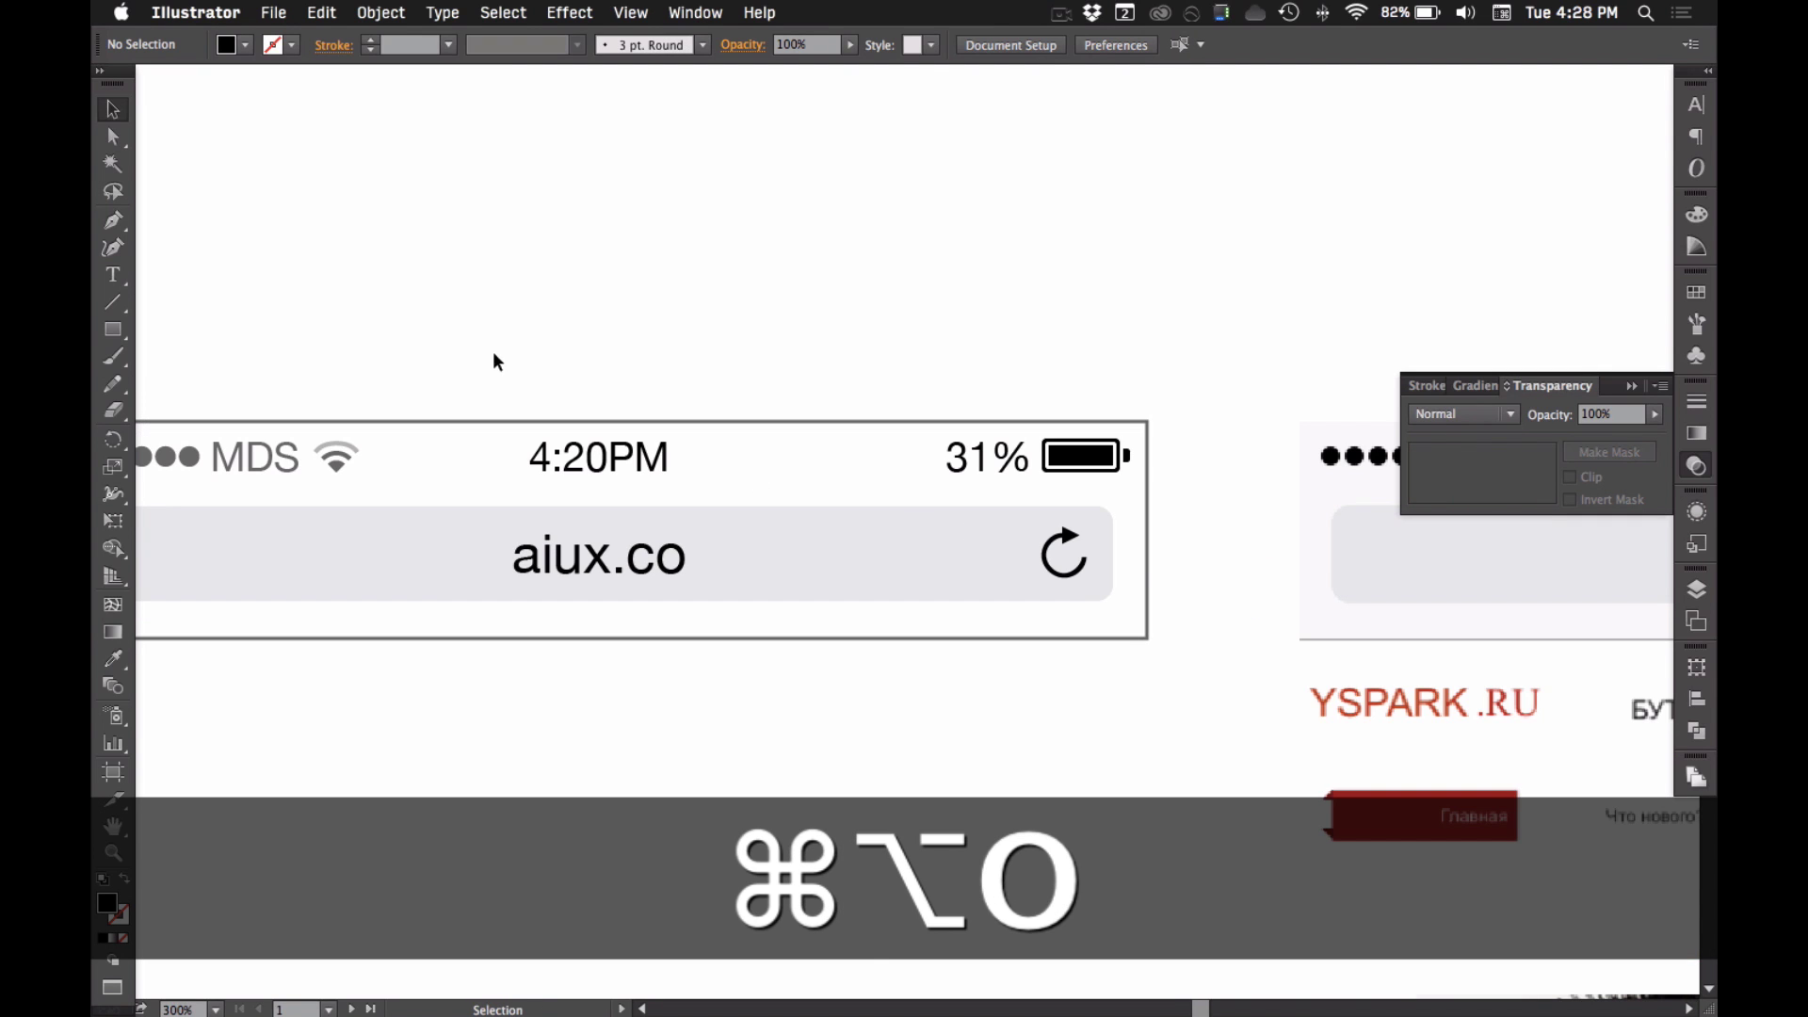
{"action": "left_click_drag", "start_coordinate": [497, 361], "coordinate": [1126, 573]}
{"action": "left_click_drag", "start_coordinate": [1220, 535], "coordinate": [1111, 571]}
{"action": "left_click_drag", "start_coordinate": [657, 307], "coordinate": [851, 303]}
{"action": "key", "text": "i"}
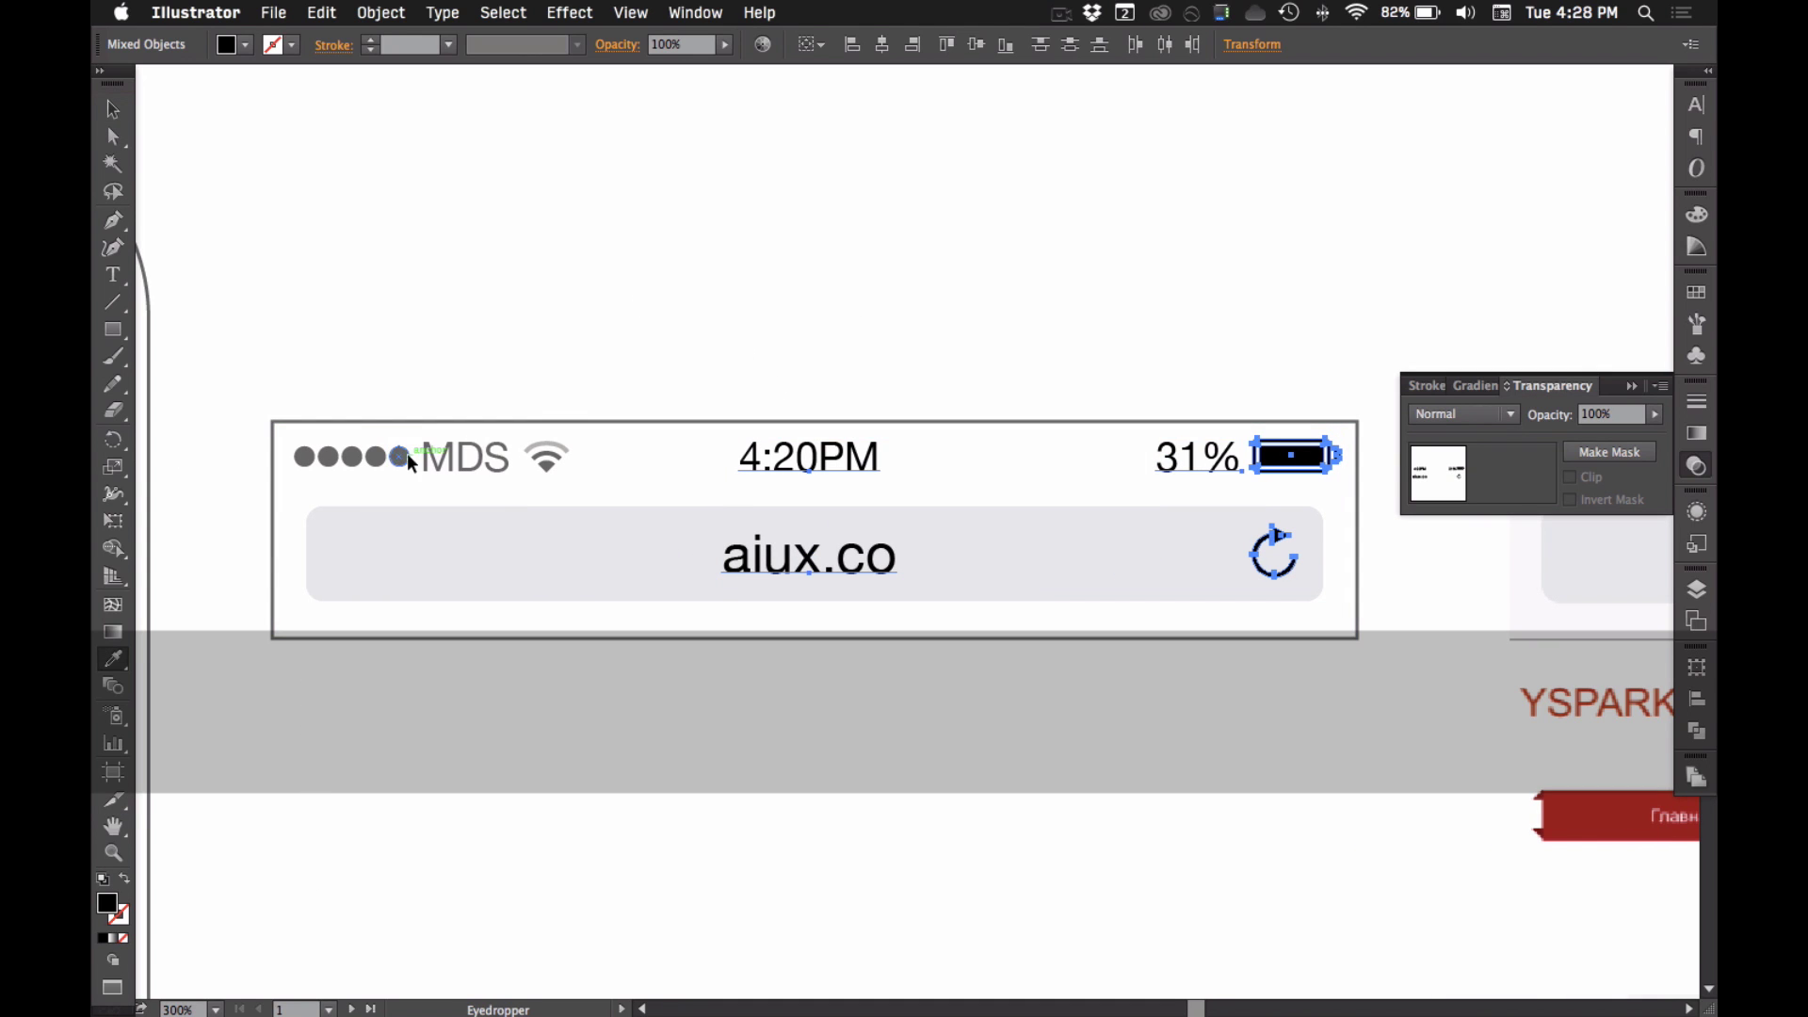
{"action": "left_click", "coordinate": [407, 461]}
{"action": "left_click", "coordinate": [870, 325], "text": "super"}
{"action": "key", "text": "v"}
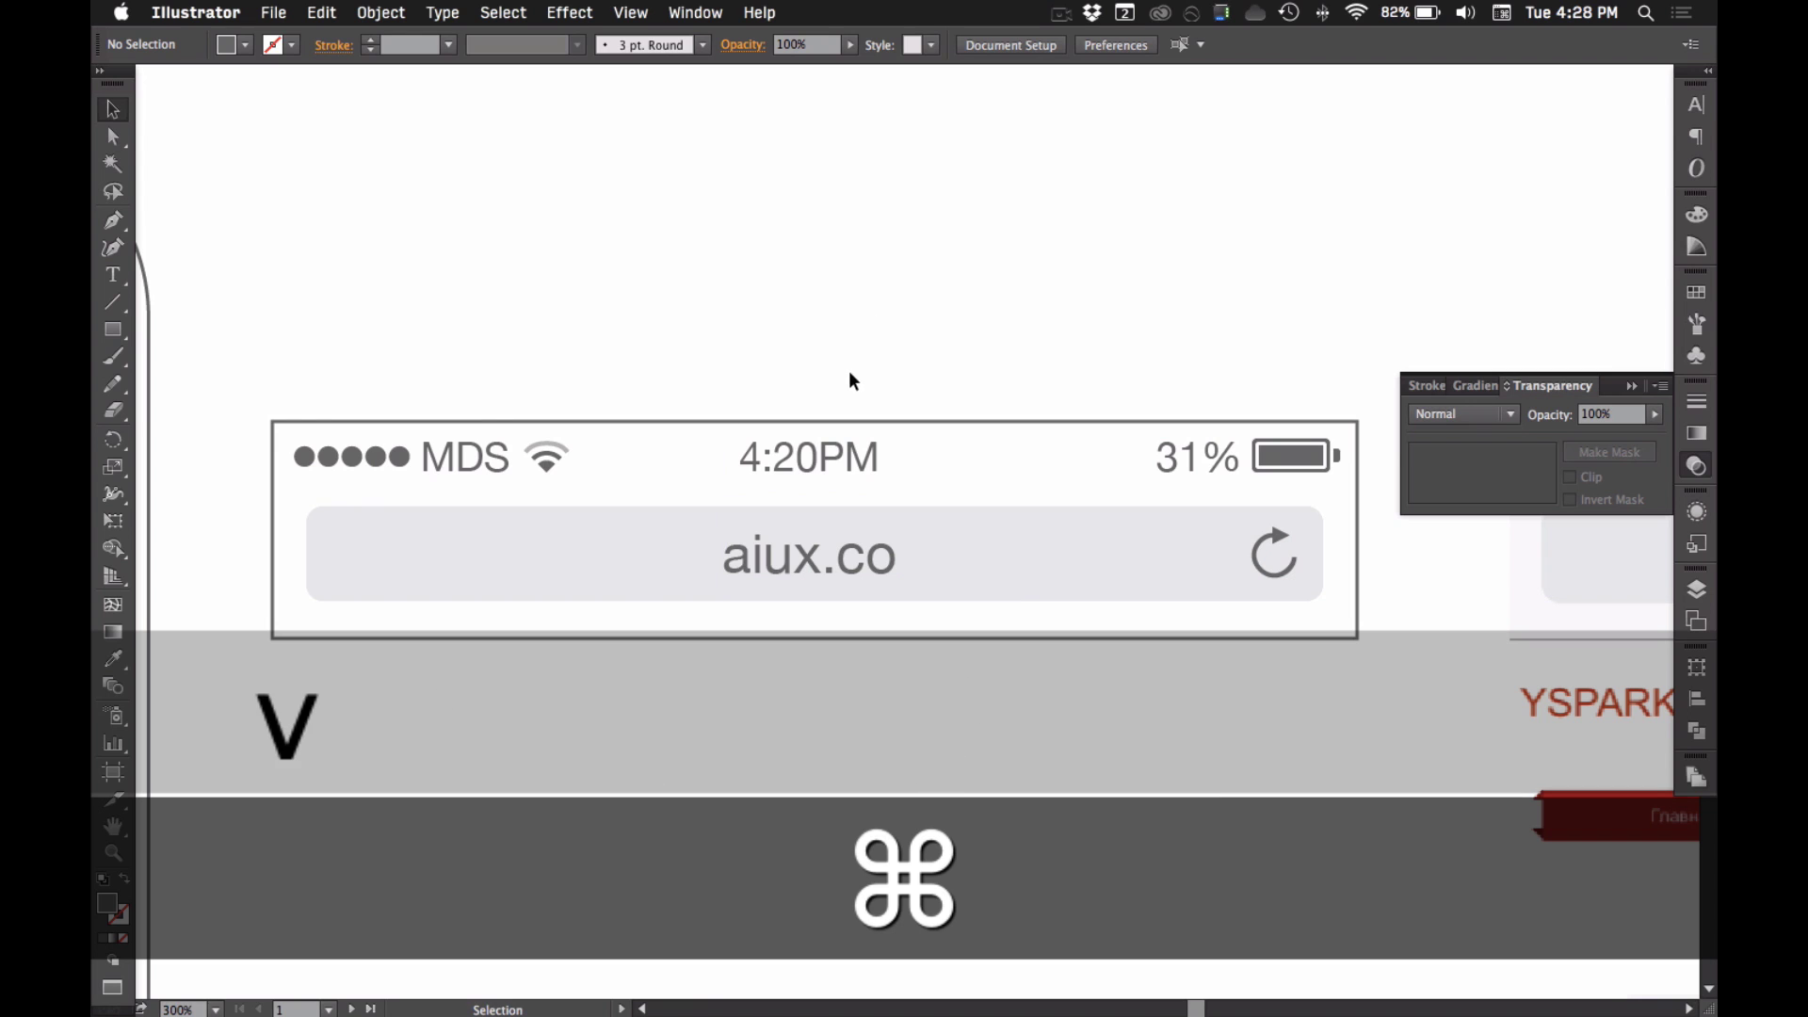
- Give the address bar rectangle the header frame's unfilled, thin grey stroke style using the Eyedropper, and deselect it
{"action": "left_click", "coordinate": [488, 572], "text": "alt+super"}
{"action": "left_click_drag", "start_coordinate": [745, 586], "coordinate": [379, 678]}
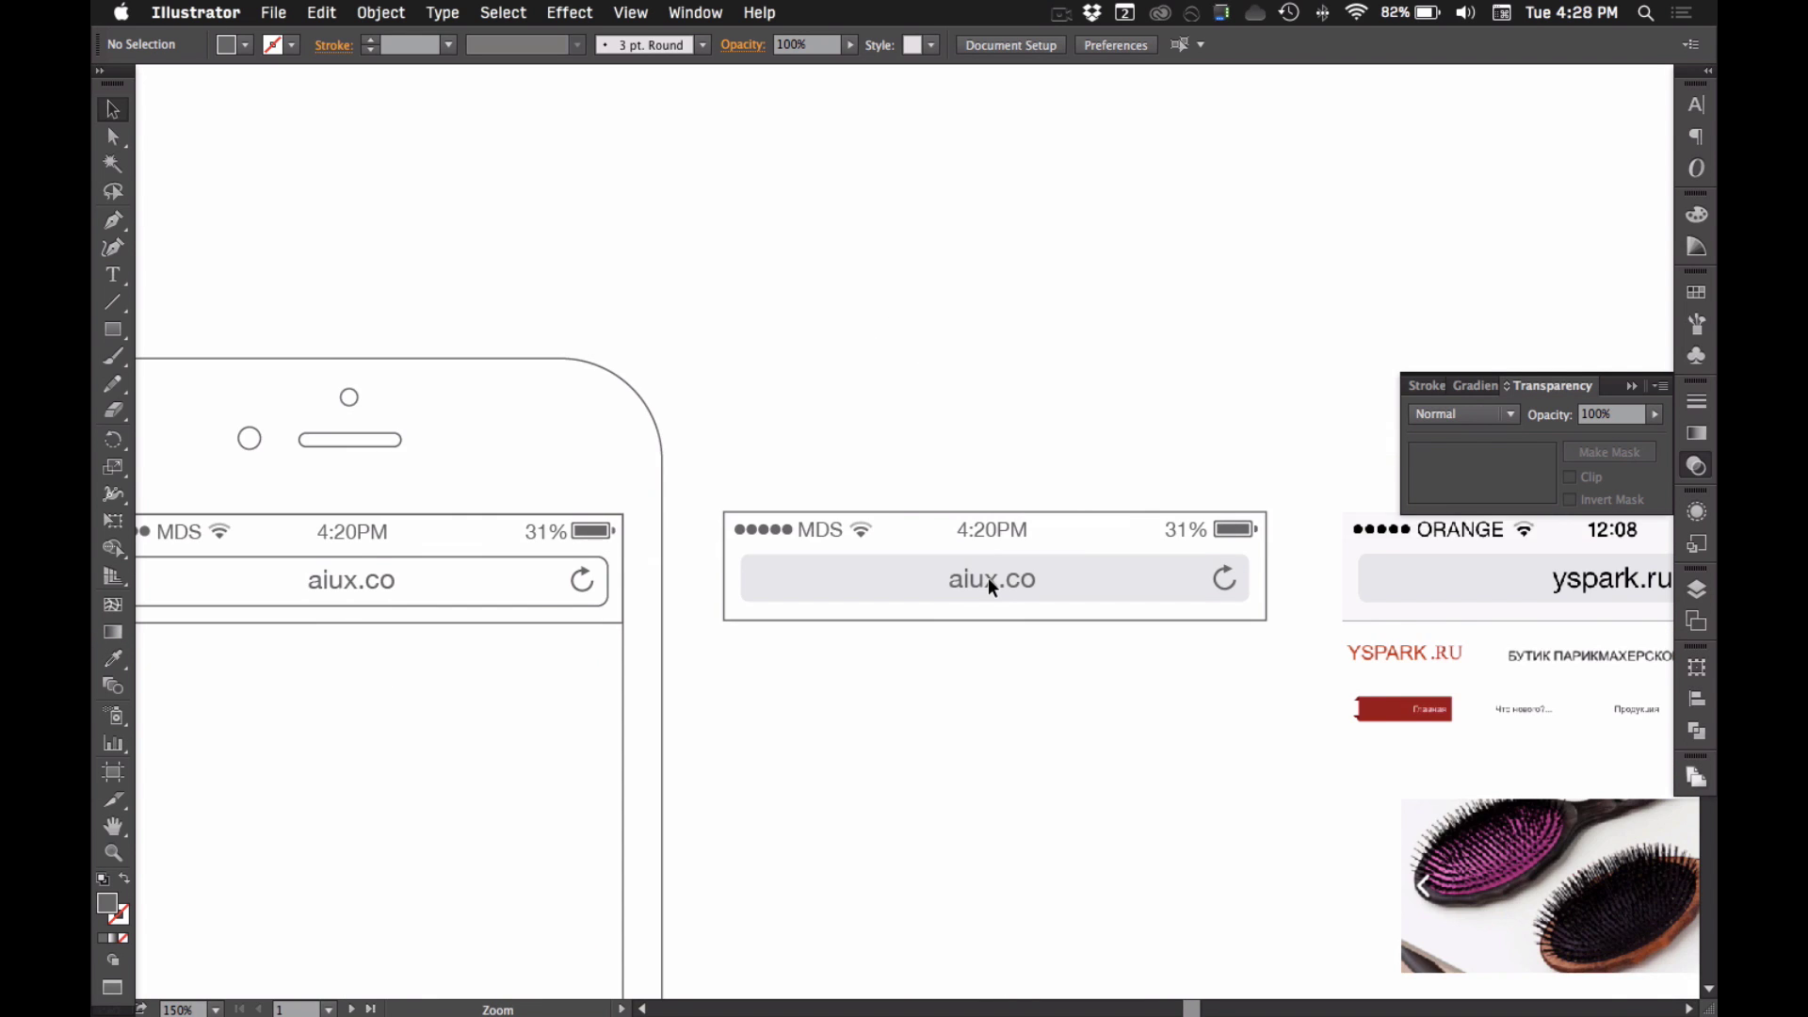
{"action": "left_click", "coordinate": [987, 578], "text": "super"}
{"action": "left_click", "coordinate": [518, 484]}
{"action": "key", "text": "i"}
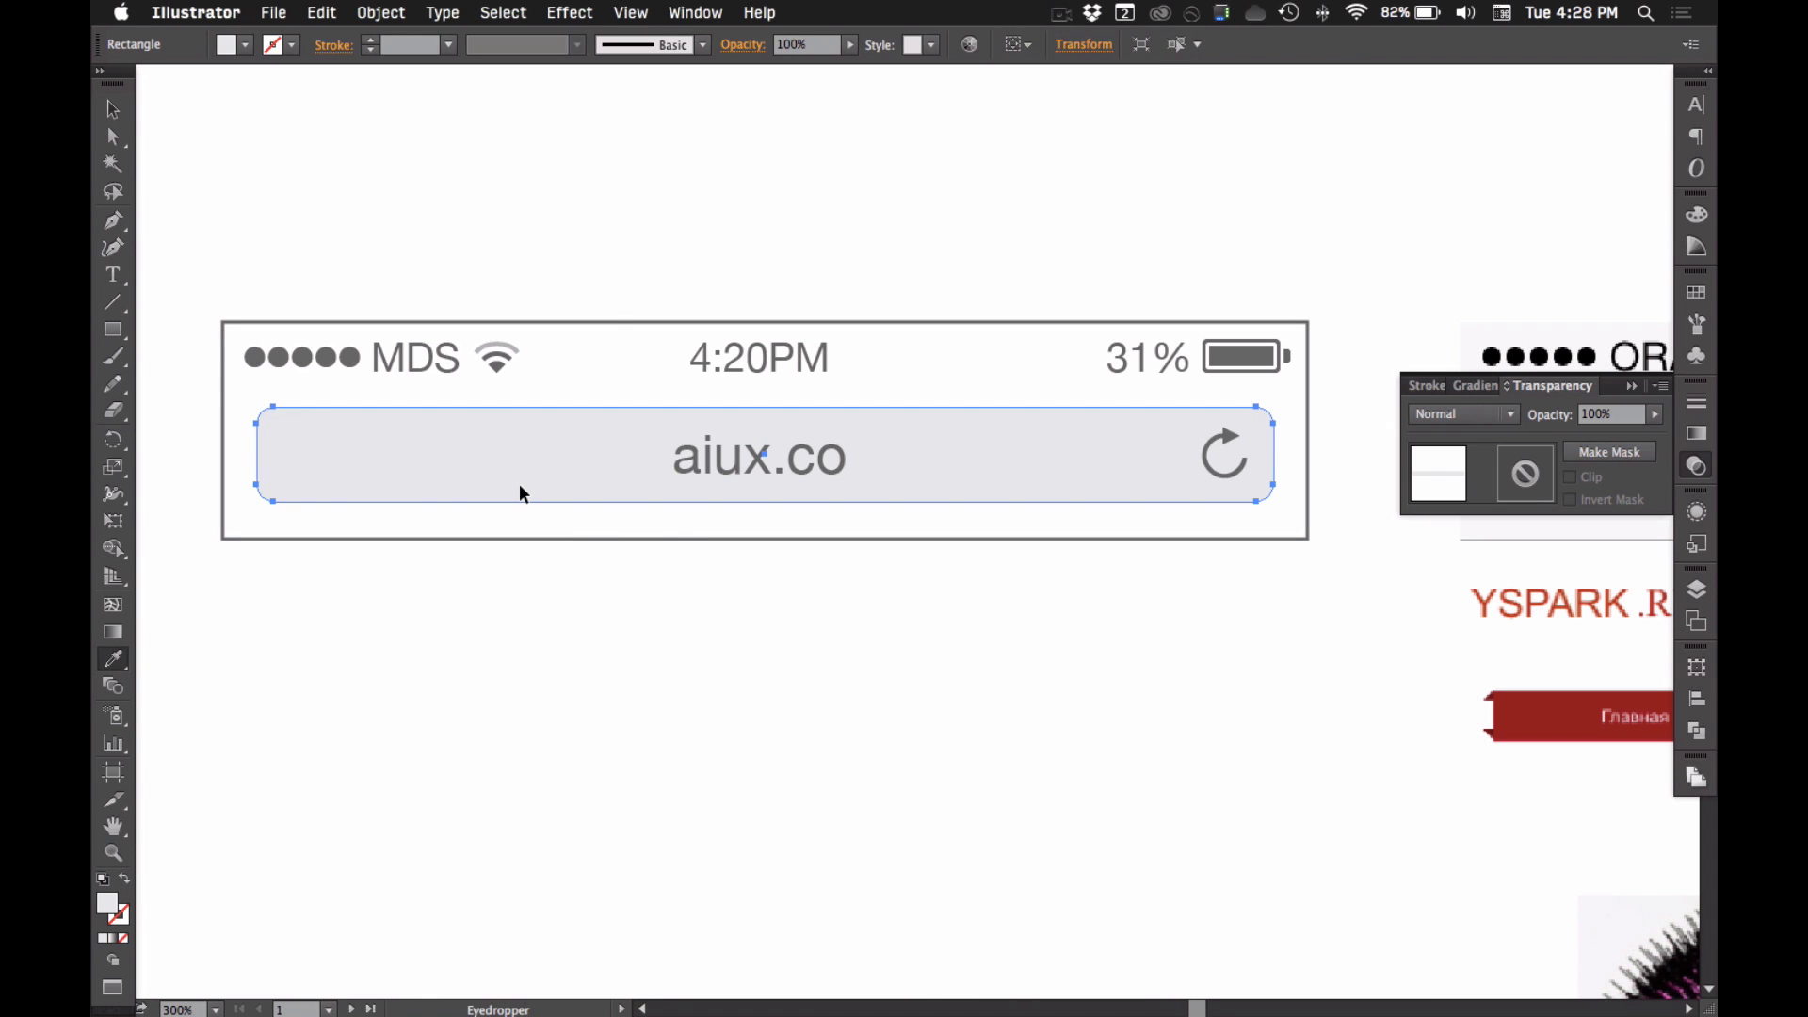
{"action": "left_click", "coordinate": [620, 318]}
{"action": "left_click", "coordinate": [671, 228], "text": "super"}
{"action": "key", "text": "v"}
- Collapse the open Transparency panel group to clear the canvas
{"action": "left_click", "coordinate": [811, 320], "text": "alt+super"}
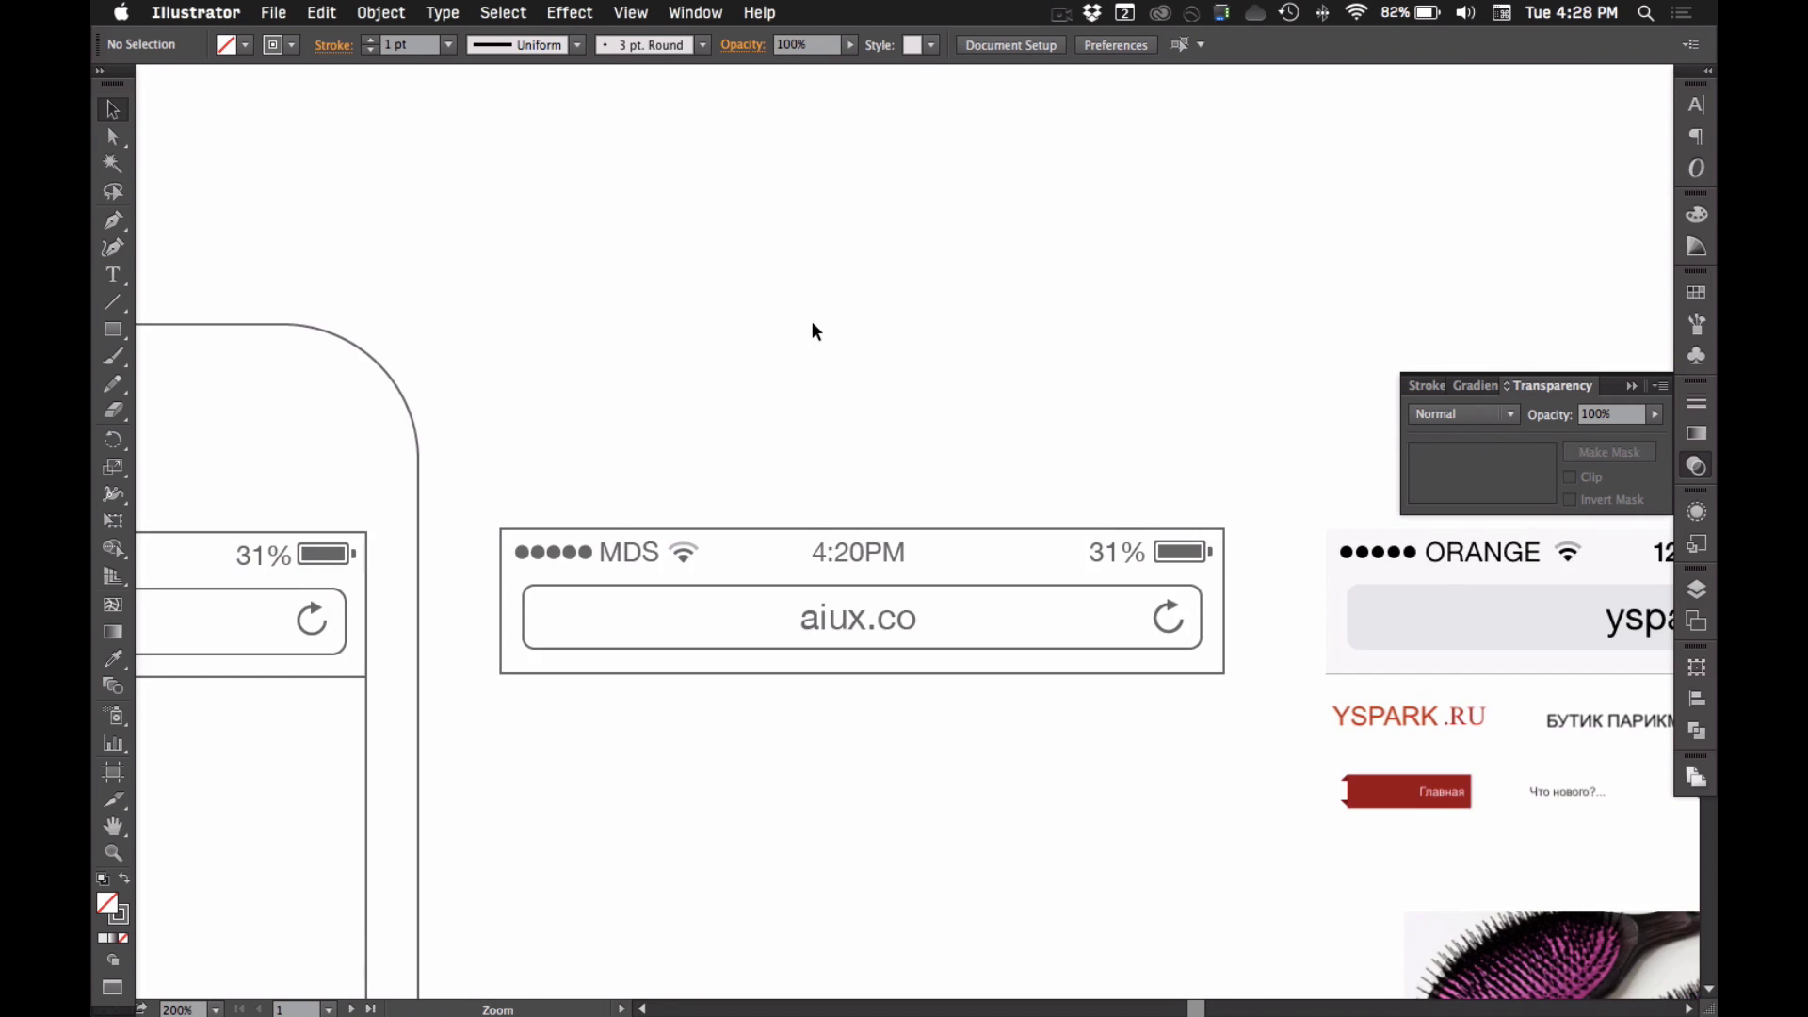
{"action": "left_click", "coordinate": [811, 320], "text": "alt+super"}
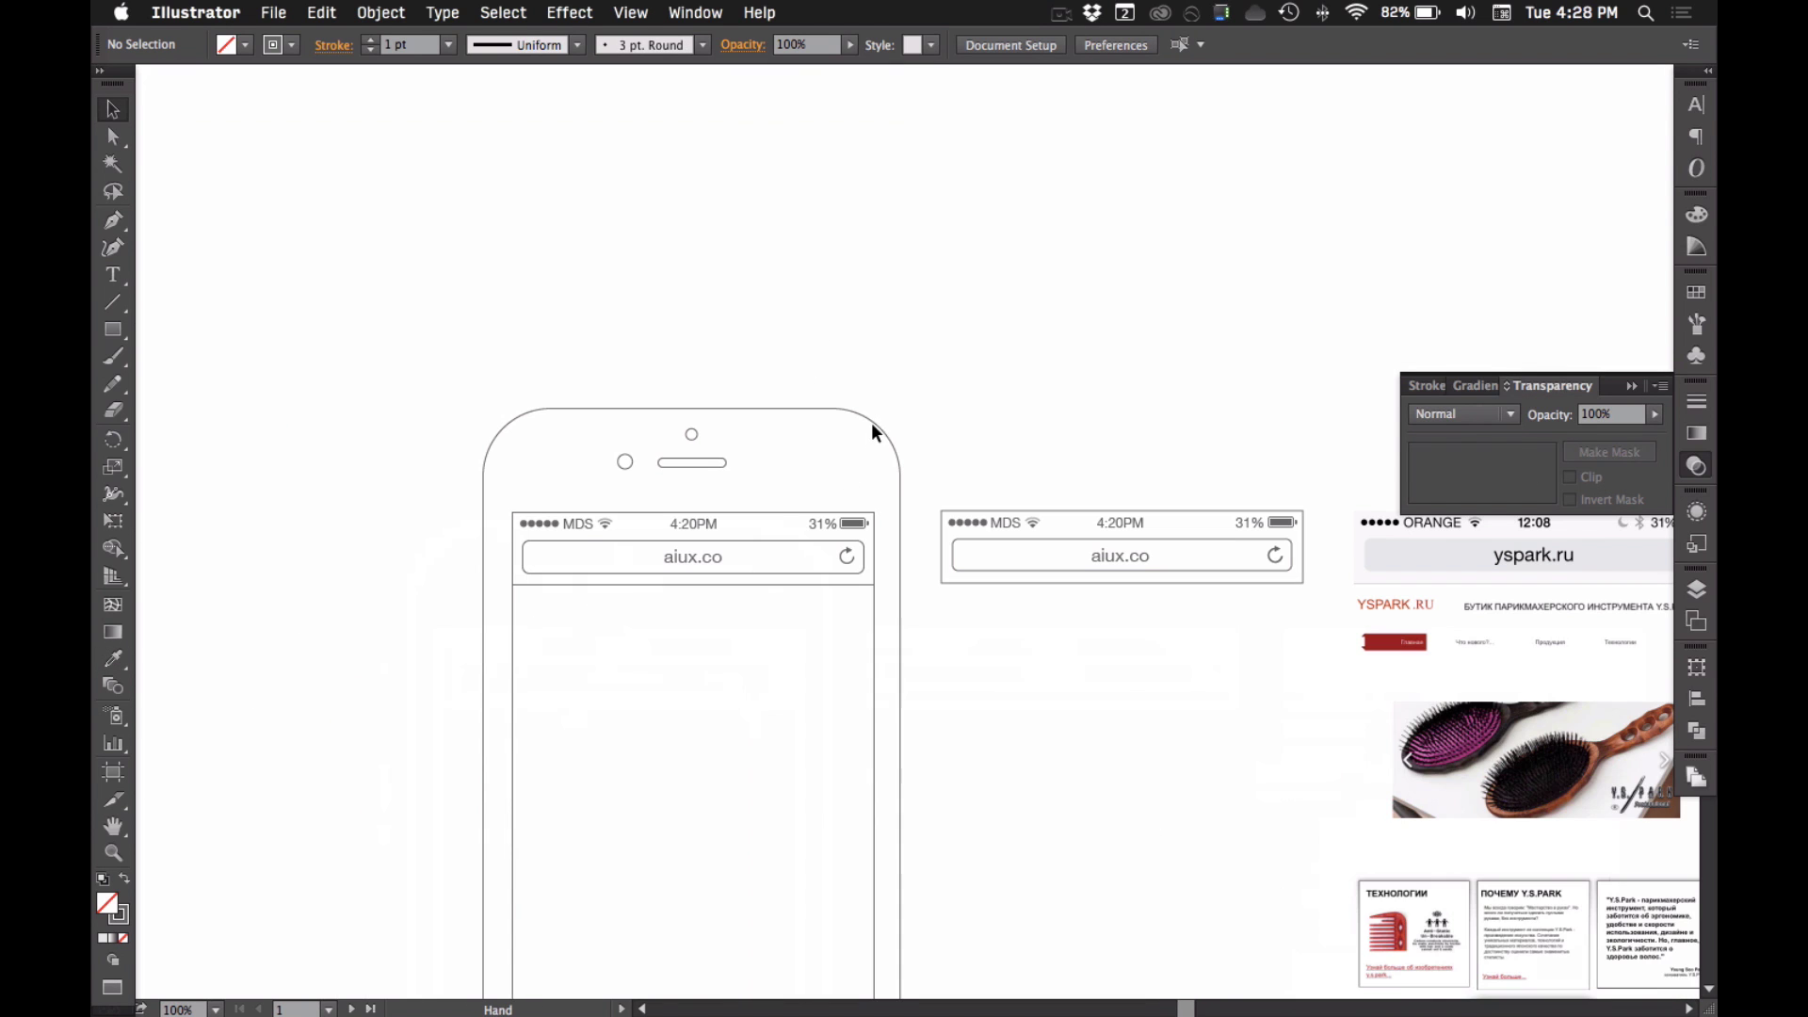
{"action": "left_click", "coordinate": [1429, 384]}
{"action": "left_click", "coordinate": [1428, 380]}
{"action": "left_click", "coordinate": [1081, 346]}
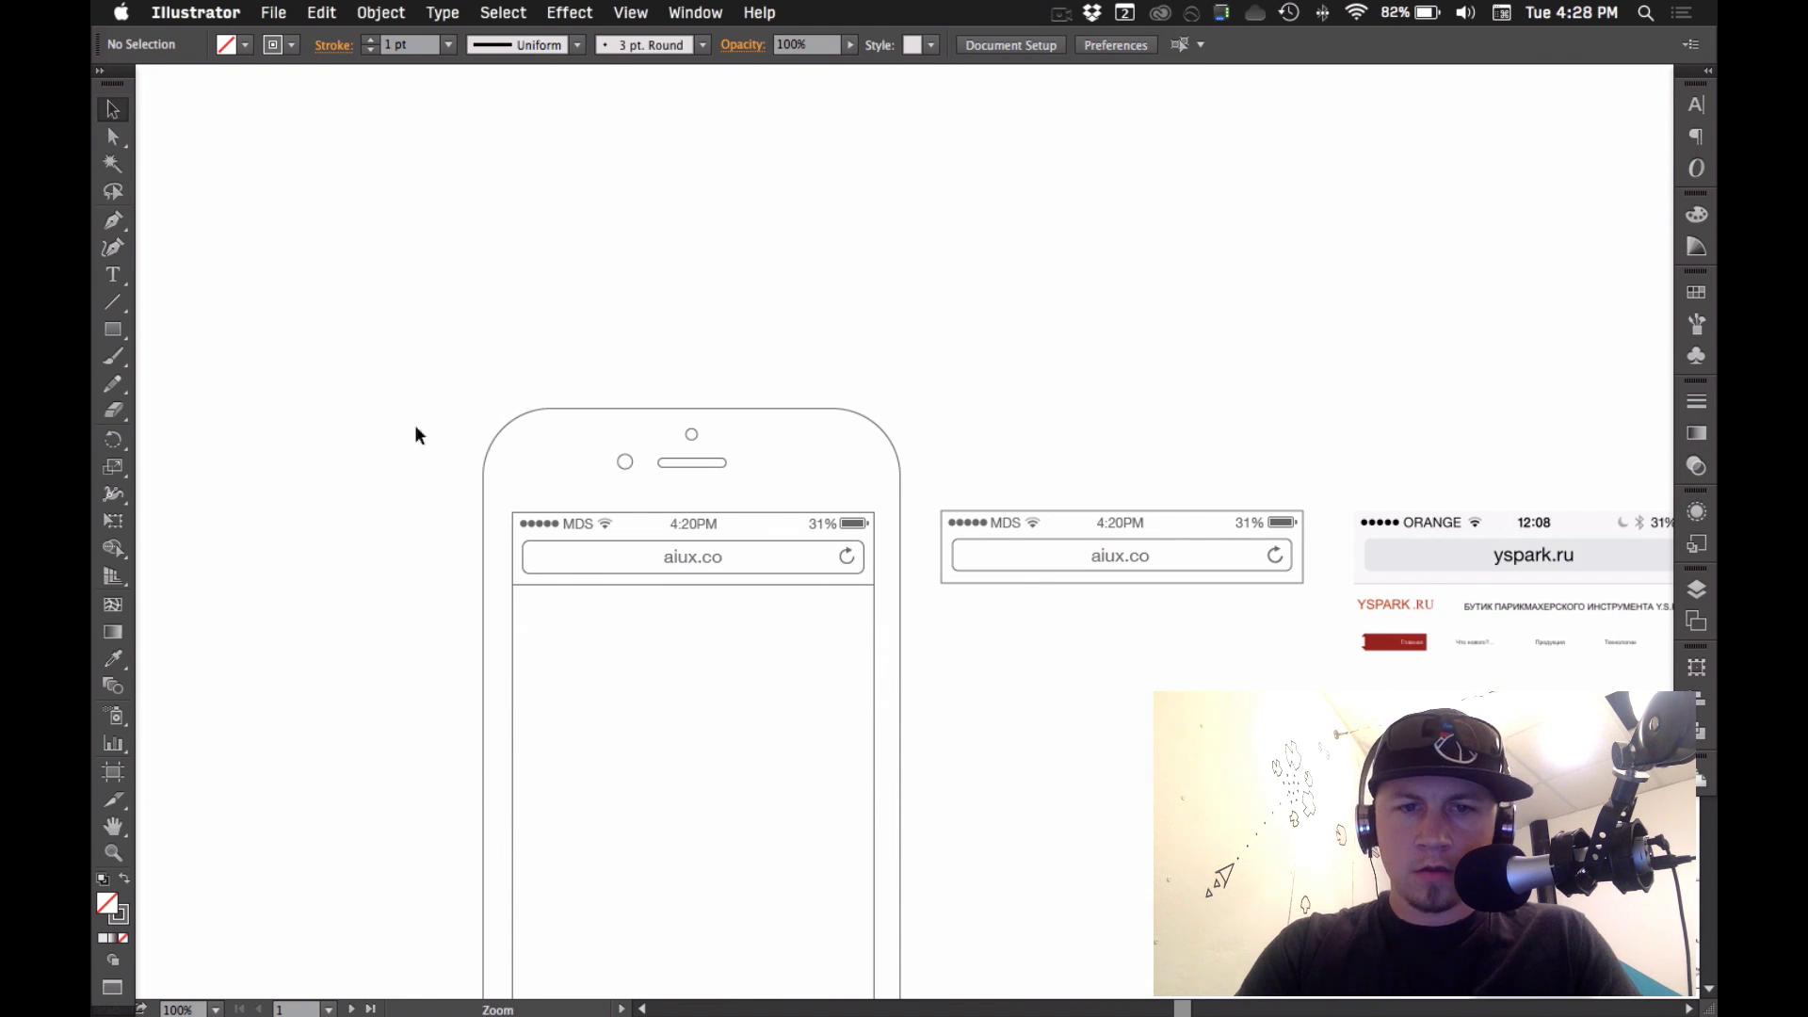
- Compare the finished browser header with the header inside the phone wireframe and the source screenshot
{"action": "left_click_drag", "start_coordinate": [409, 424], "coordinate": [1280, 616]}
{"action": "left_click_drag", "start_coordinate": [1113, 755], "coordinate": [1052, 514]}
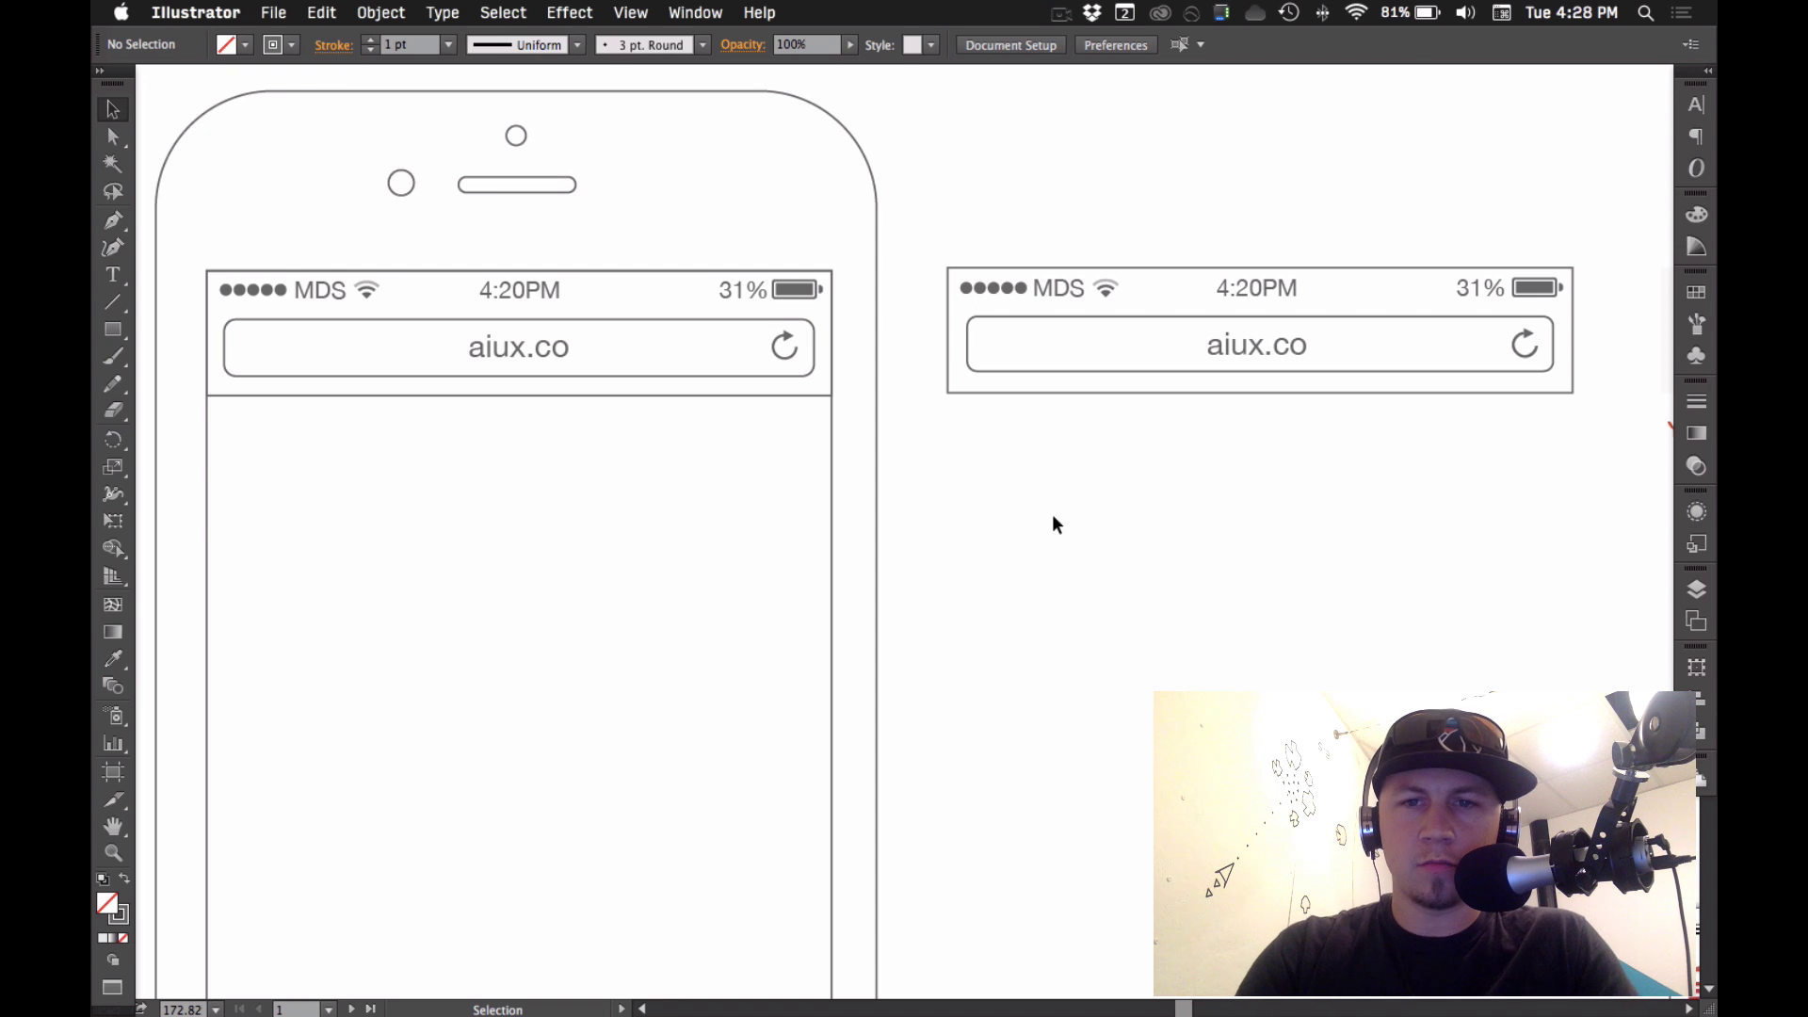
{"action": "left_click_drag", "start_coordinate": [1063, 485], "coordinate": [1055, 582]}
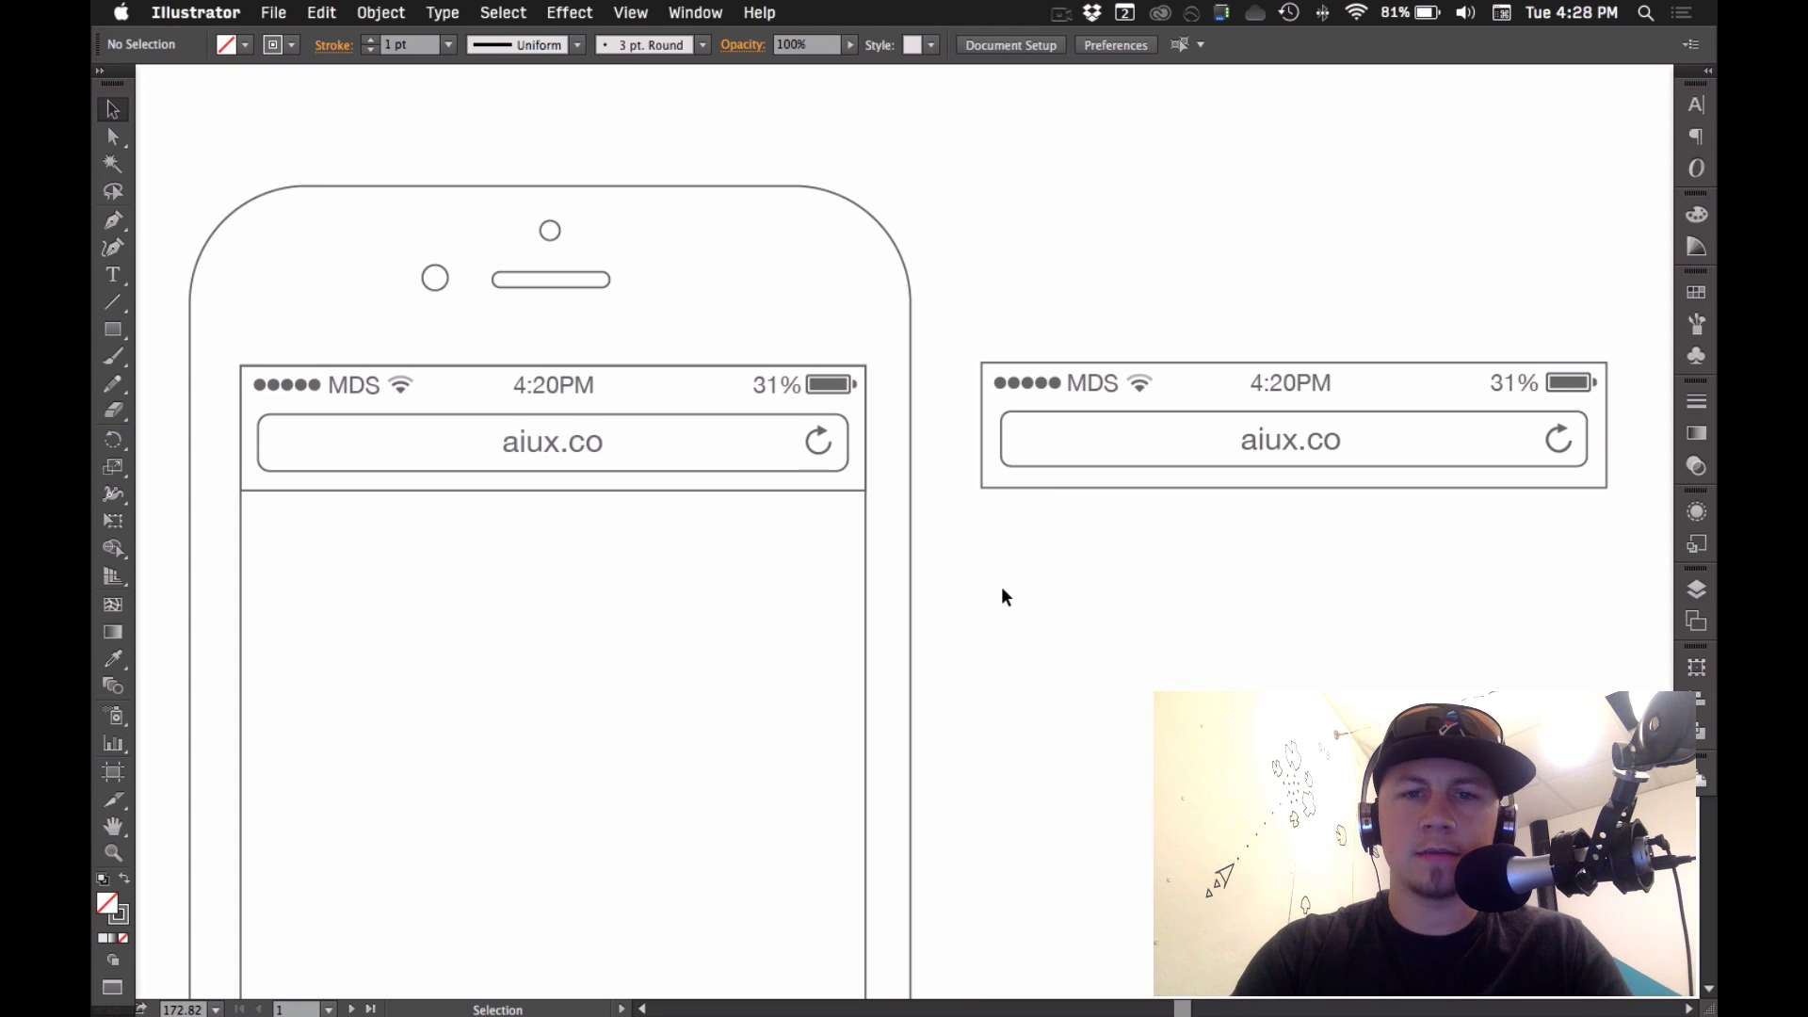
{"action": "left_click", "coordinate": [1014, 540], "text": "alt+super"}
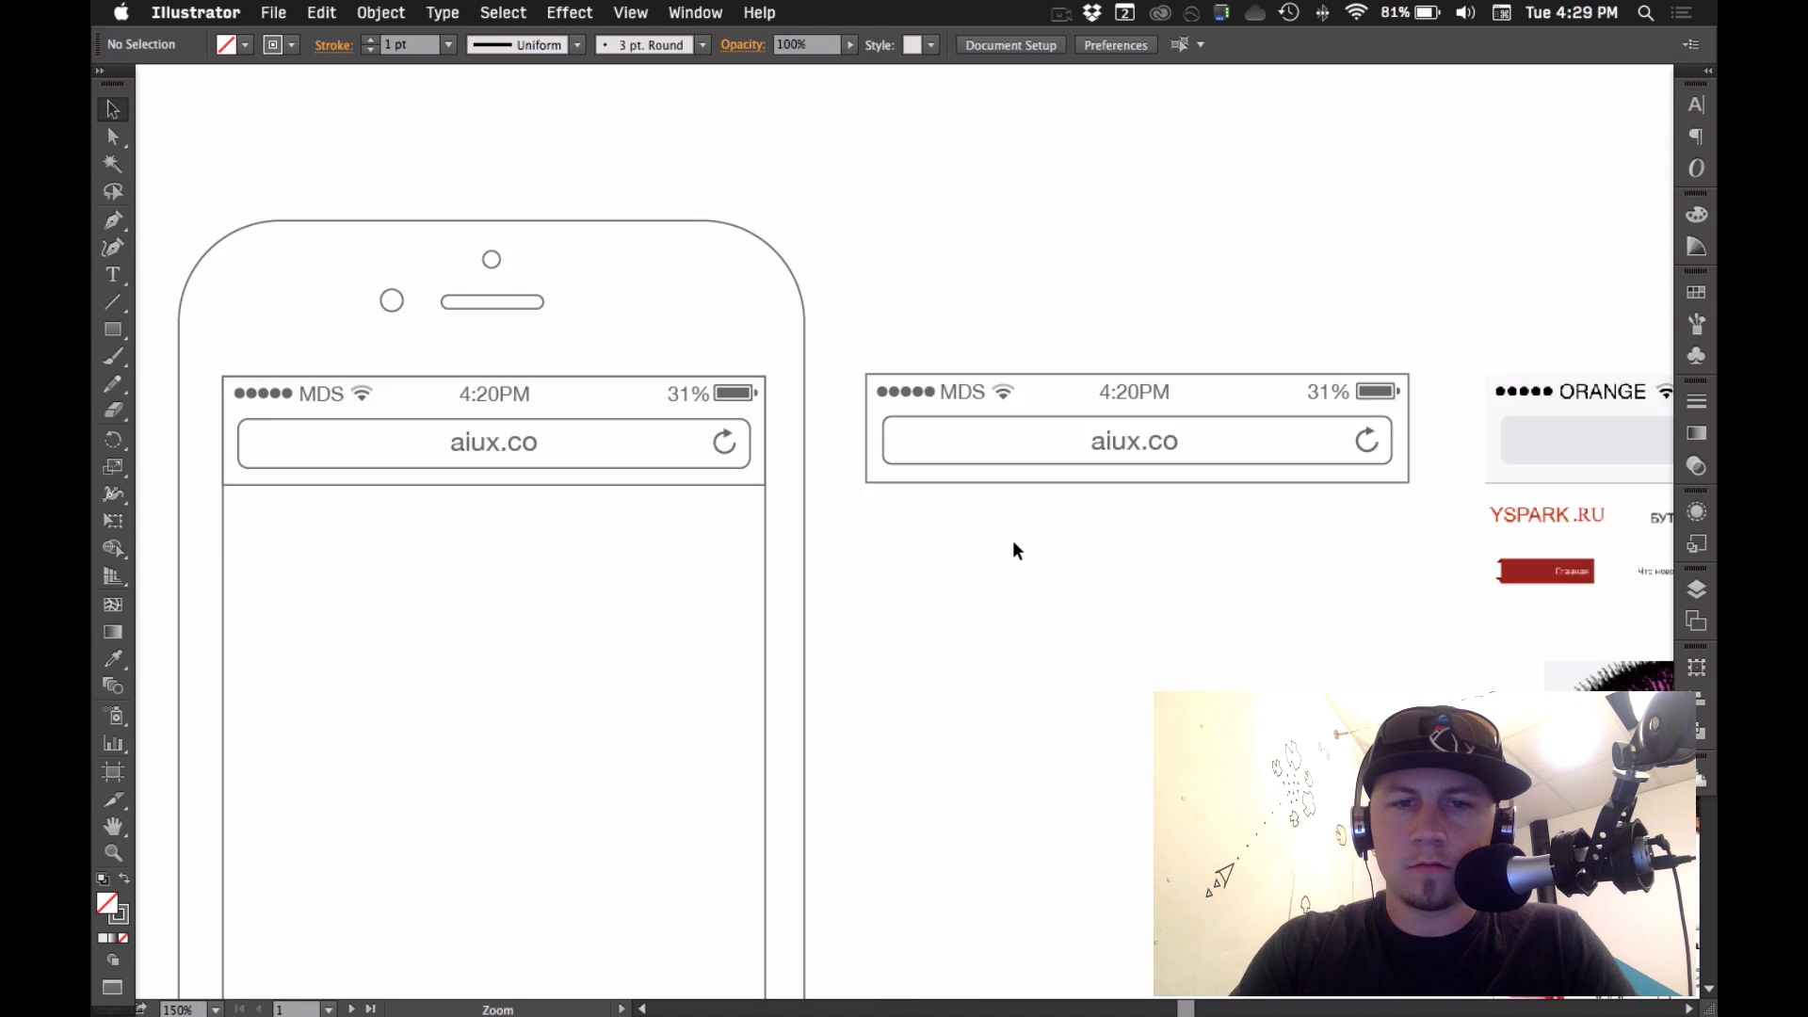
{"action": "left_click_drag", "start_coordinate": [894, 539], "coordinate": [972, 469]}
{"action": "left_click", "coordinate": [972, 469], "text": "alt+super"}
{"action": "left_click_drag", "start_coordinate": [952, 593], "coordinate": [925, 537]}
{"action": "left_click", "coordinate": [844, 438]}
{"action": "left_click_drag", "start_coordinate": [845, 440], "coordinate": [830, 380]}
{"action": "left_click", "coordinate": [868, 524]}
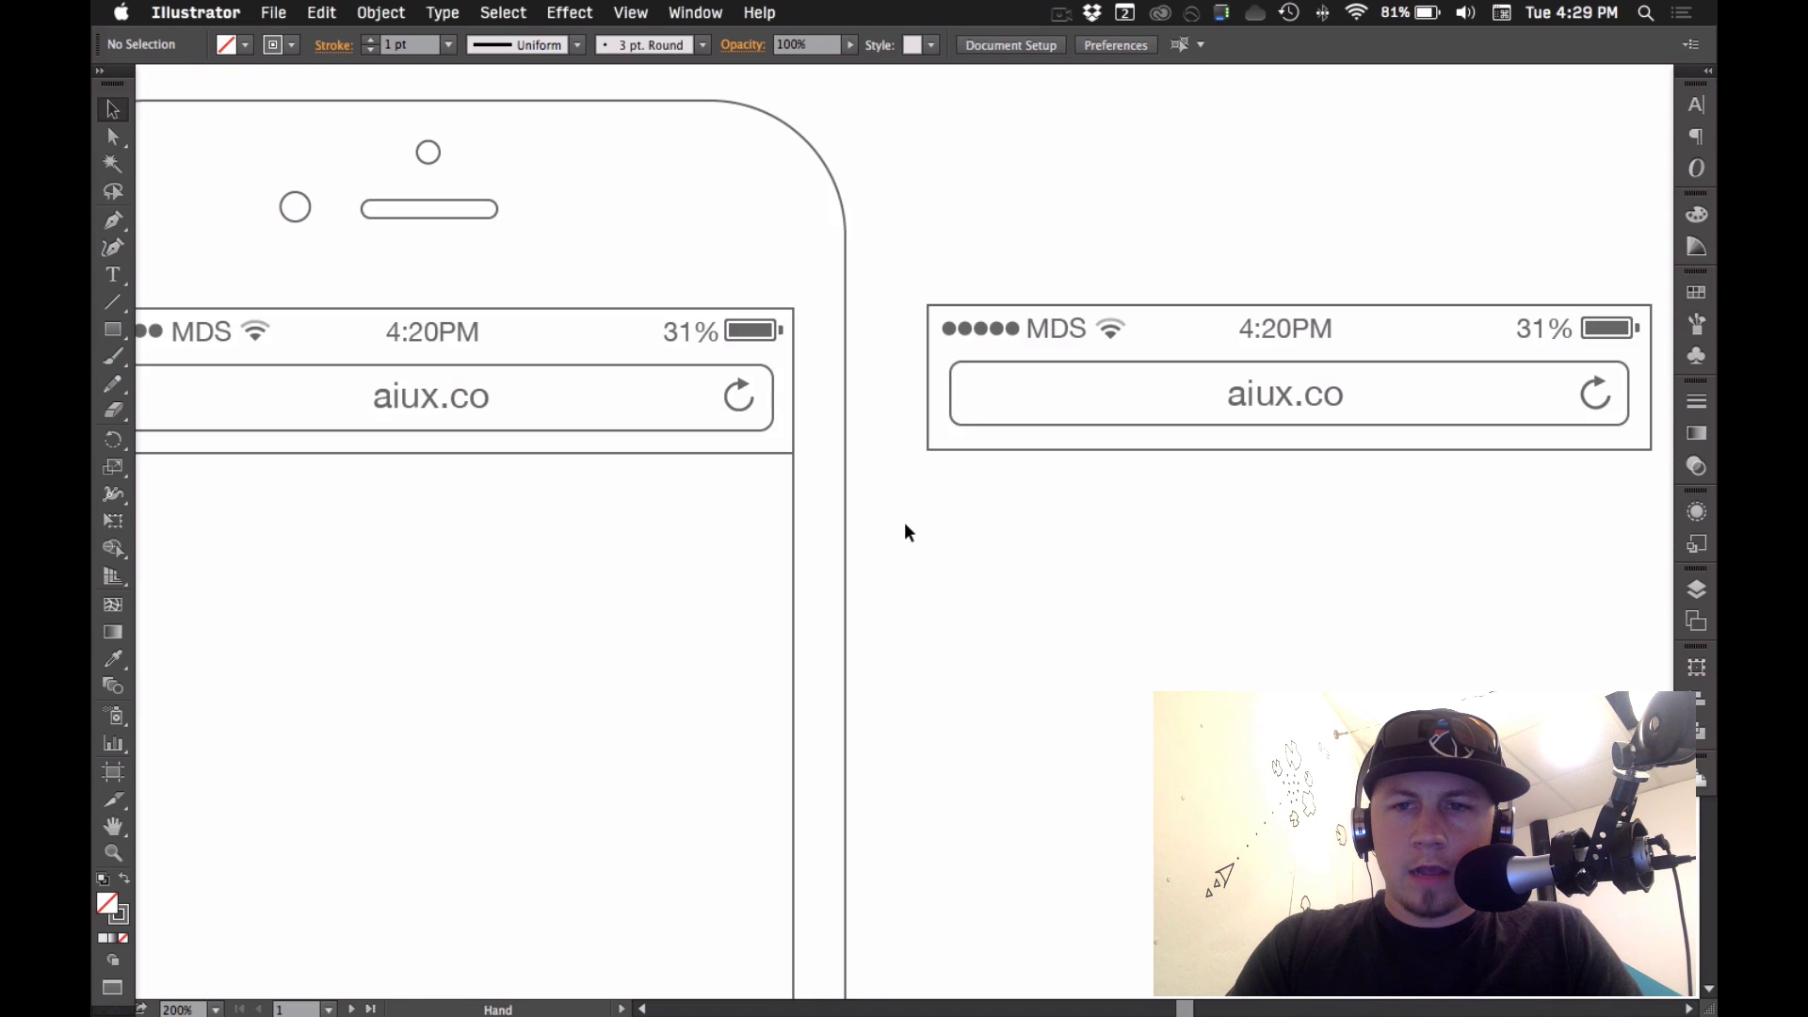
{"action": "left_click_drag", "start_coordinate": [904, 532], "coordinate": [985, 557]}
{"action": "left_click", "coordinate": [987, 557], "text": "alt"}
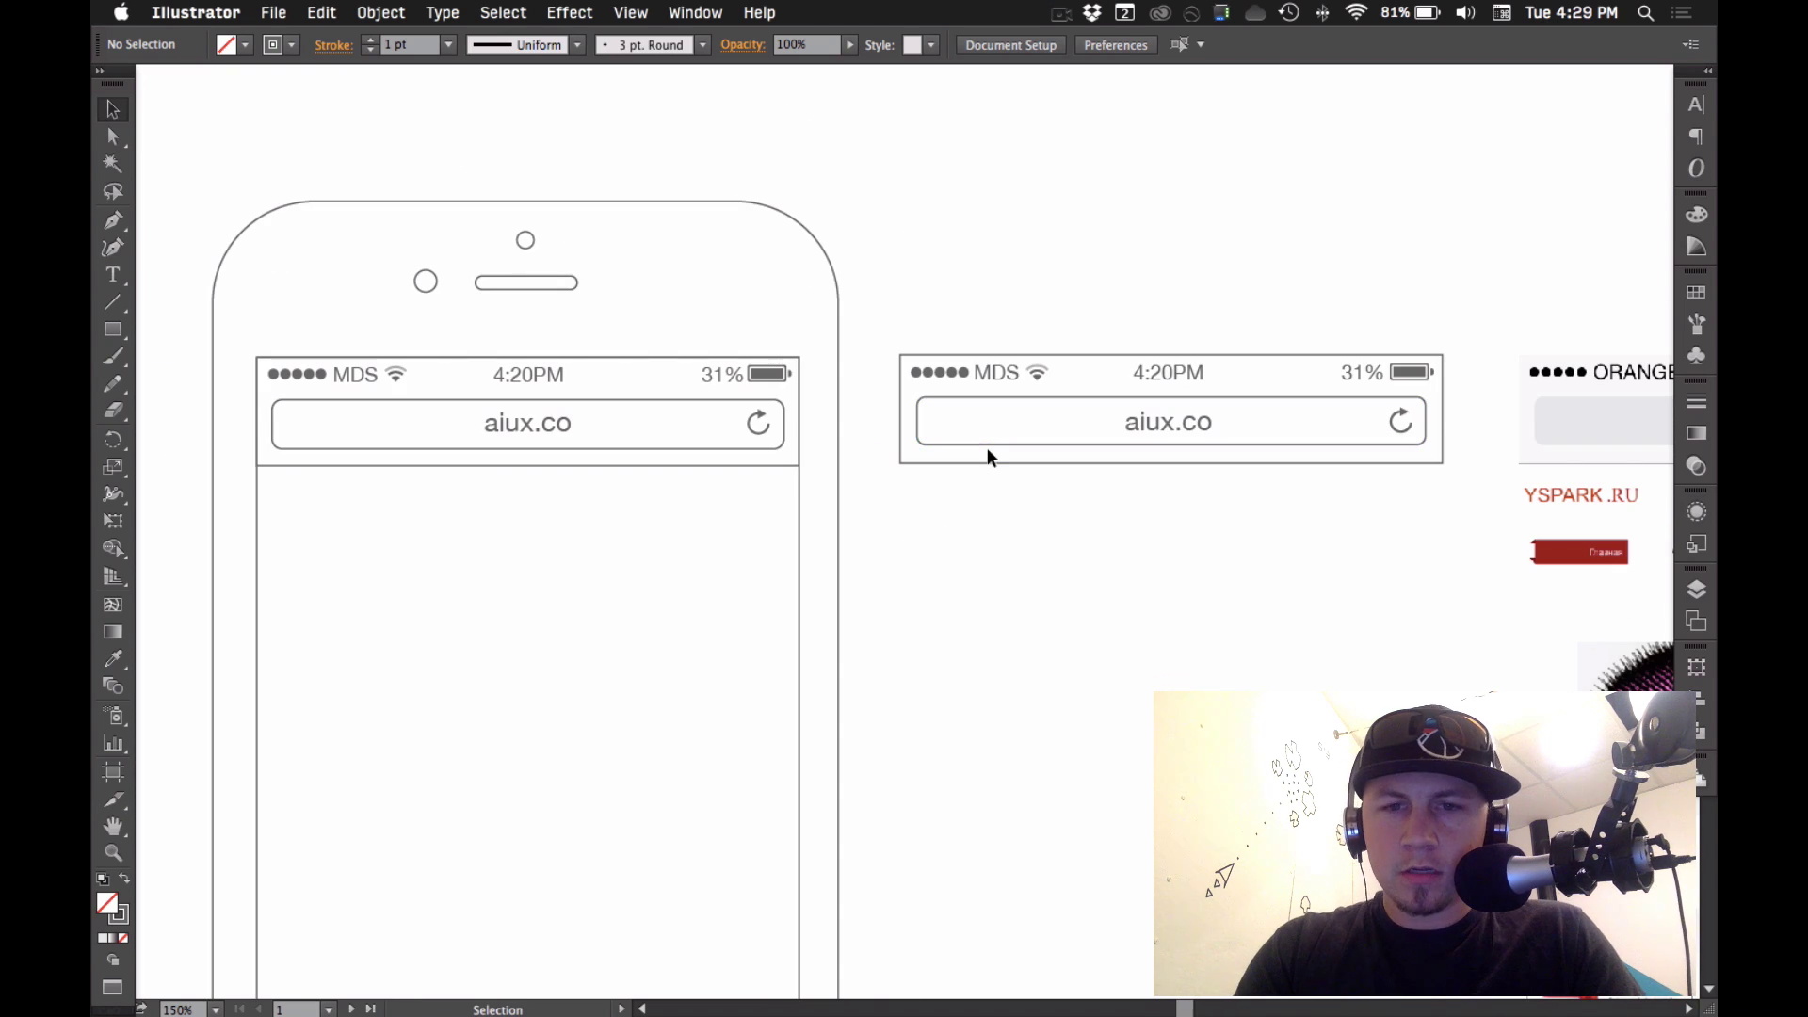
{"action": "left_click", "coordinate": [892, 575], "text": "alt+super"}
{"action": "left_click", "coordinate": [892, 576], "text": "alt+super"}
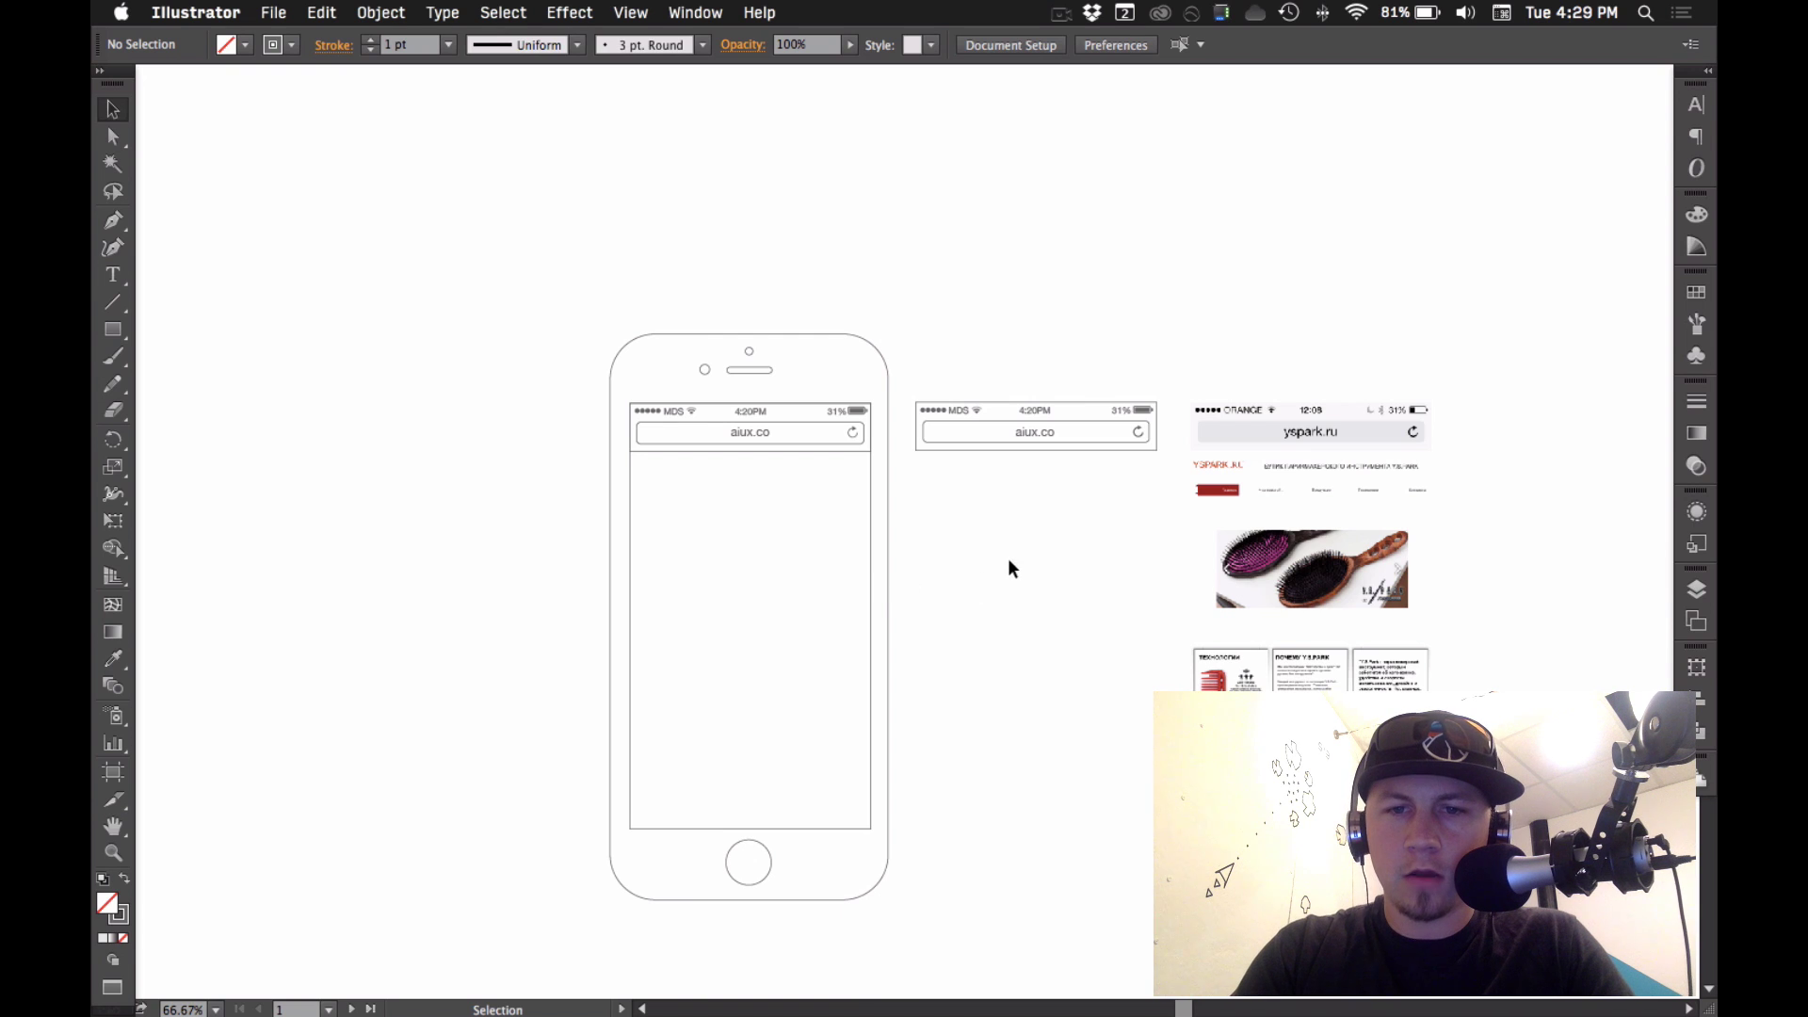
- Delete the spare browser header and the source screenshot beside the phone wireframe
{"action": "left_click_drag", "start_coordinate": [902, 359], "coordinate": [1375, 734]}
{"action": "key", "text": "Delete"}
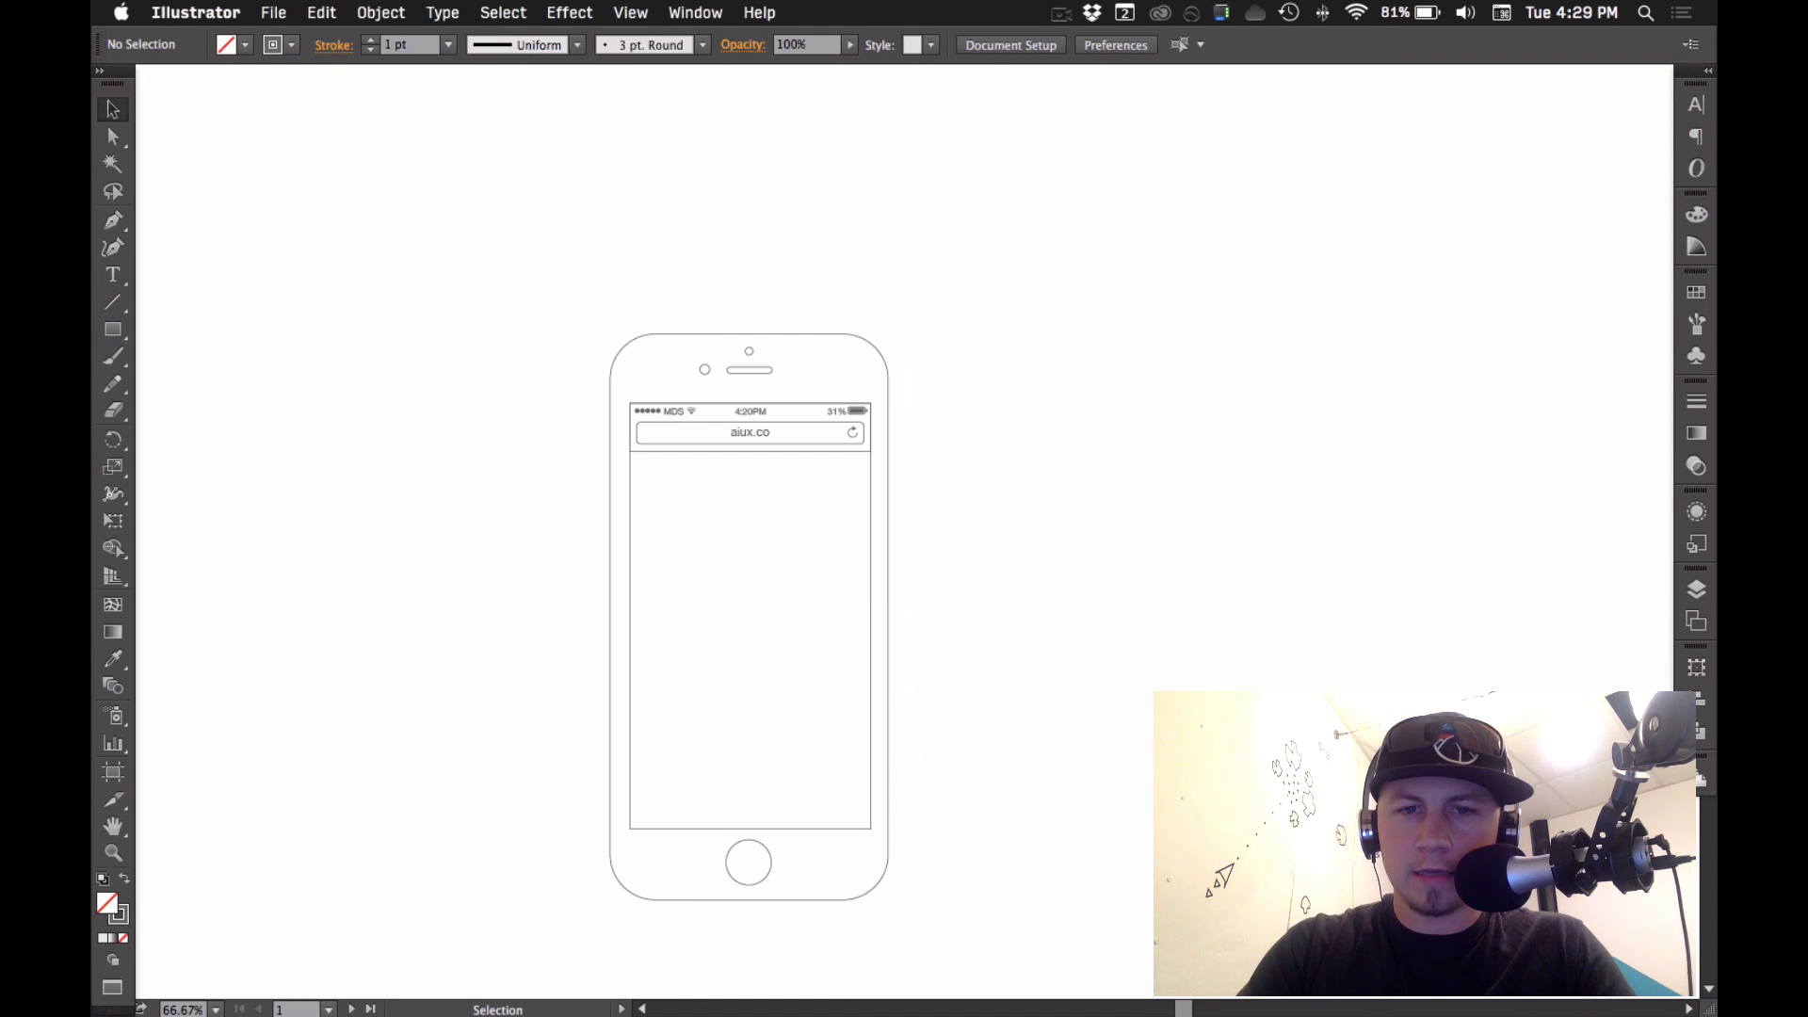
- Examine the phone wireframe's browser header up close and the overall layout with the dark AIUX logo block
{"action": "left_click", "coordinate": [813, 475], "text": "alt+super"}
{"action": "left_click", "coordinate": [814, 475], "text": "alt+super"}
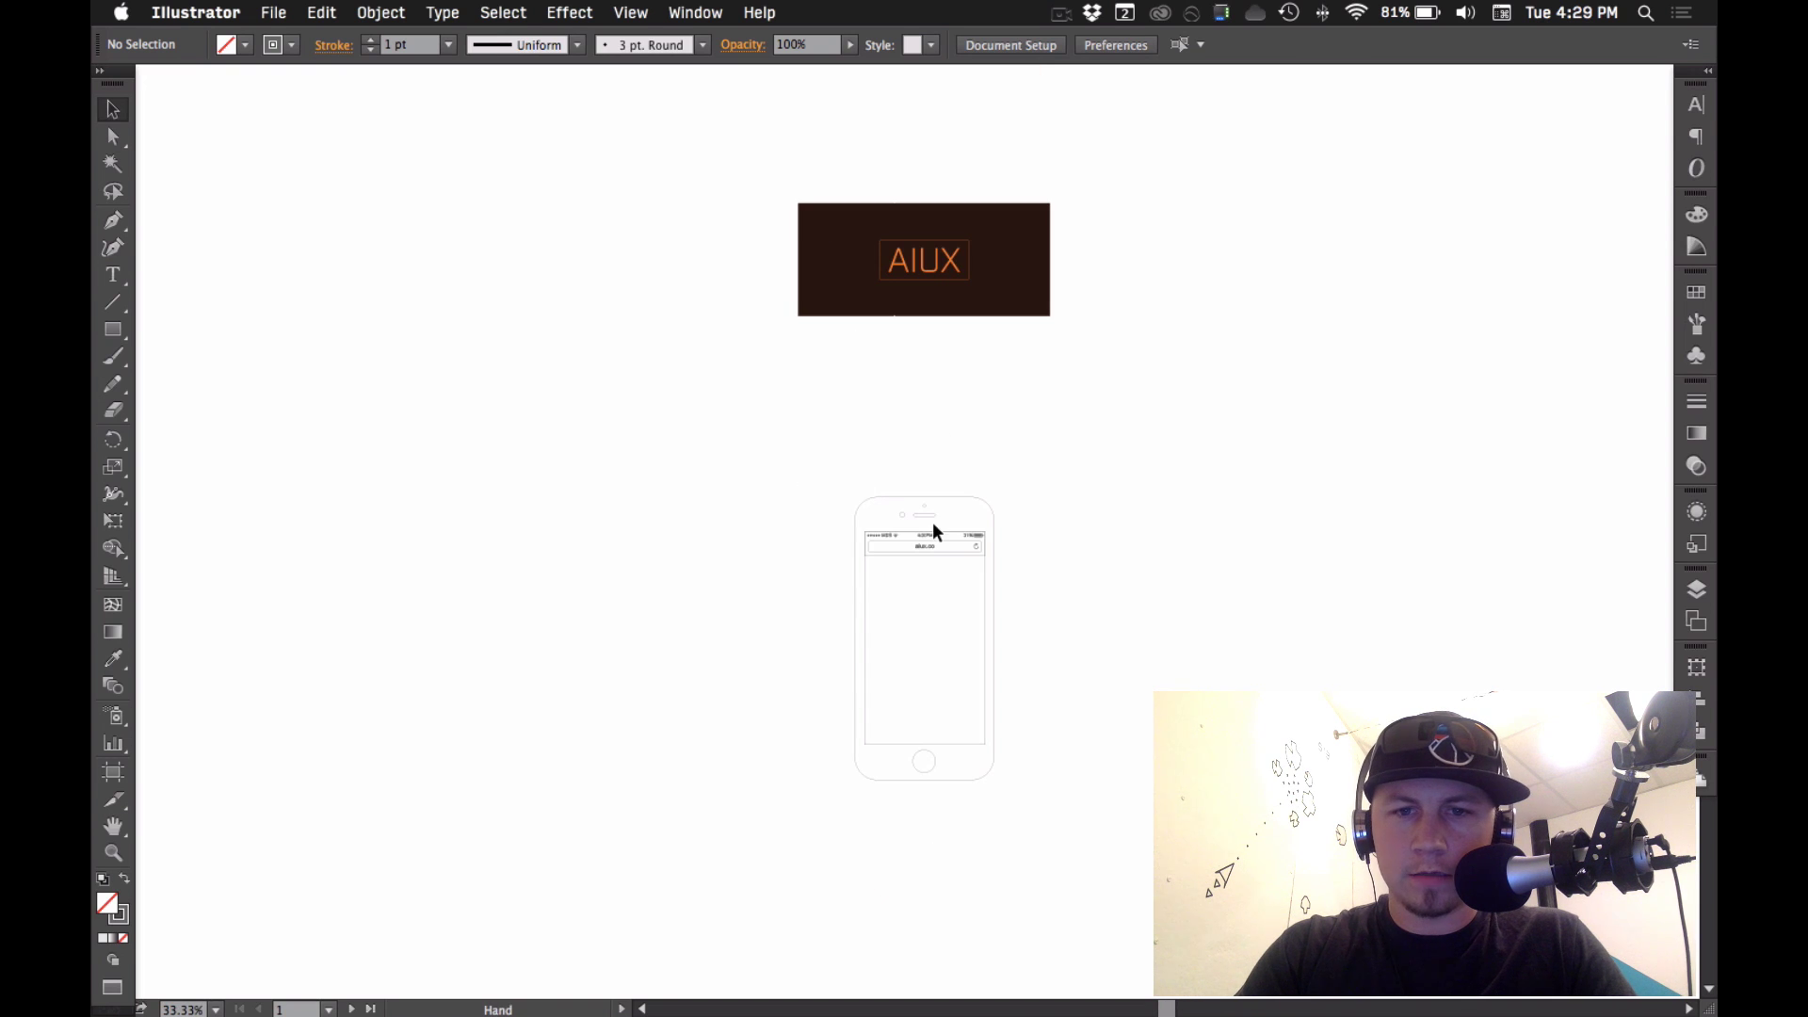
{"action": "left_click_drag", "start_coordinate": [686, 150], "coordinate": [1173, 630]}
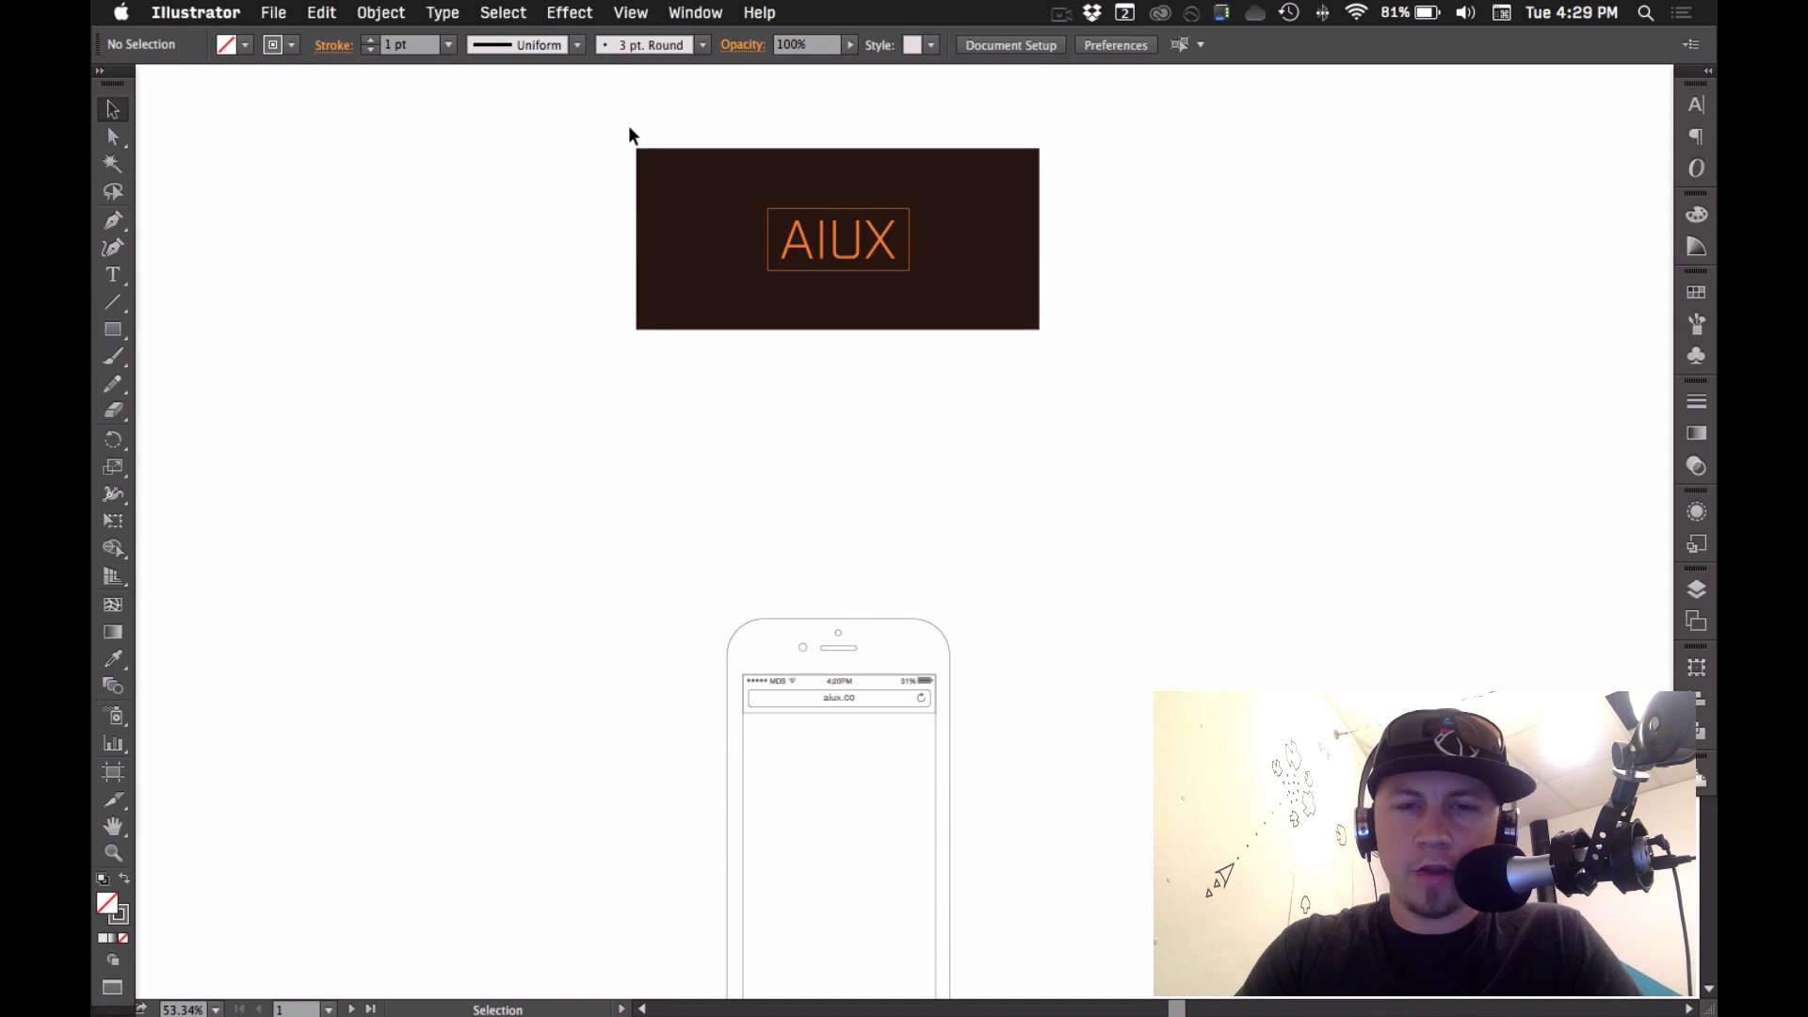
{"action": "left_click_drag", "start_coordinate": [577, 108], "coordinate": [1121, 374]}
{"action": "left_click", "coordinate": [806, 791], "text": "alt+super"}
{"action": "left_click", "coordinate": [806, 791], "text": "alt+super"}
{"action": "key", "text": "super+minus"}
{"action": "left_click_drag", "start_coordinate": [900, 436], "coordinate": [1179, 653]}
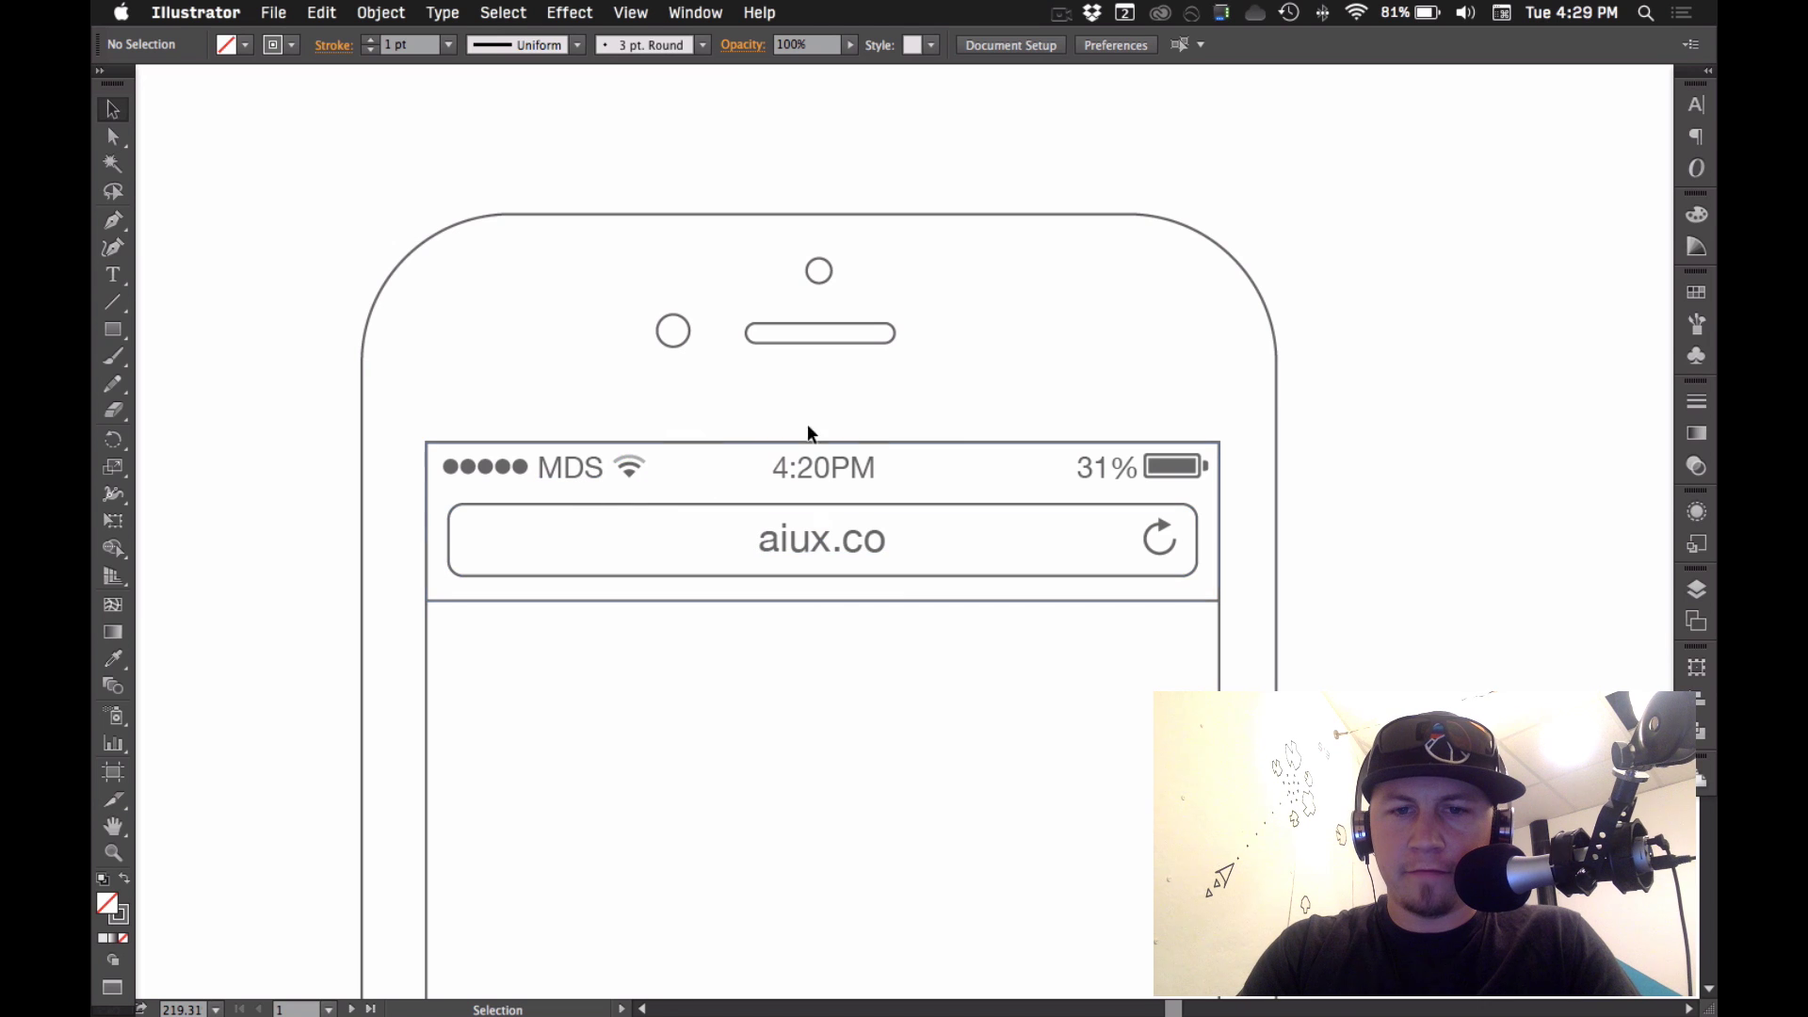
{"action": "key", "text": "a"}
{"action": "key", "text": "super+minus"}
{"action": "key", "text": "super+minus"}
{"action": "key", "text": "super+minus"}
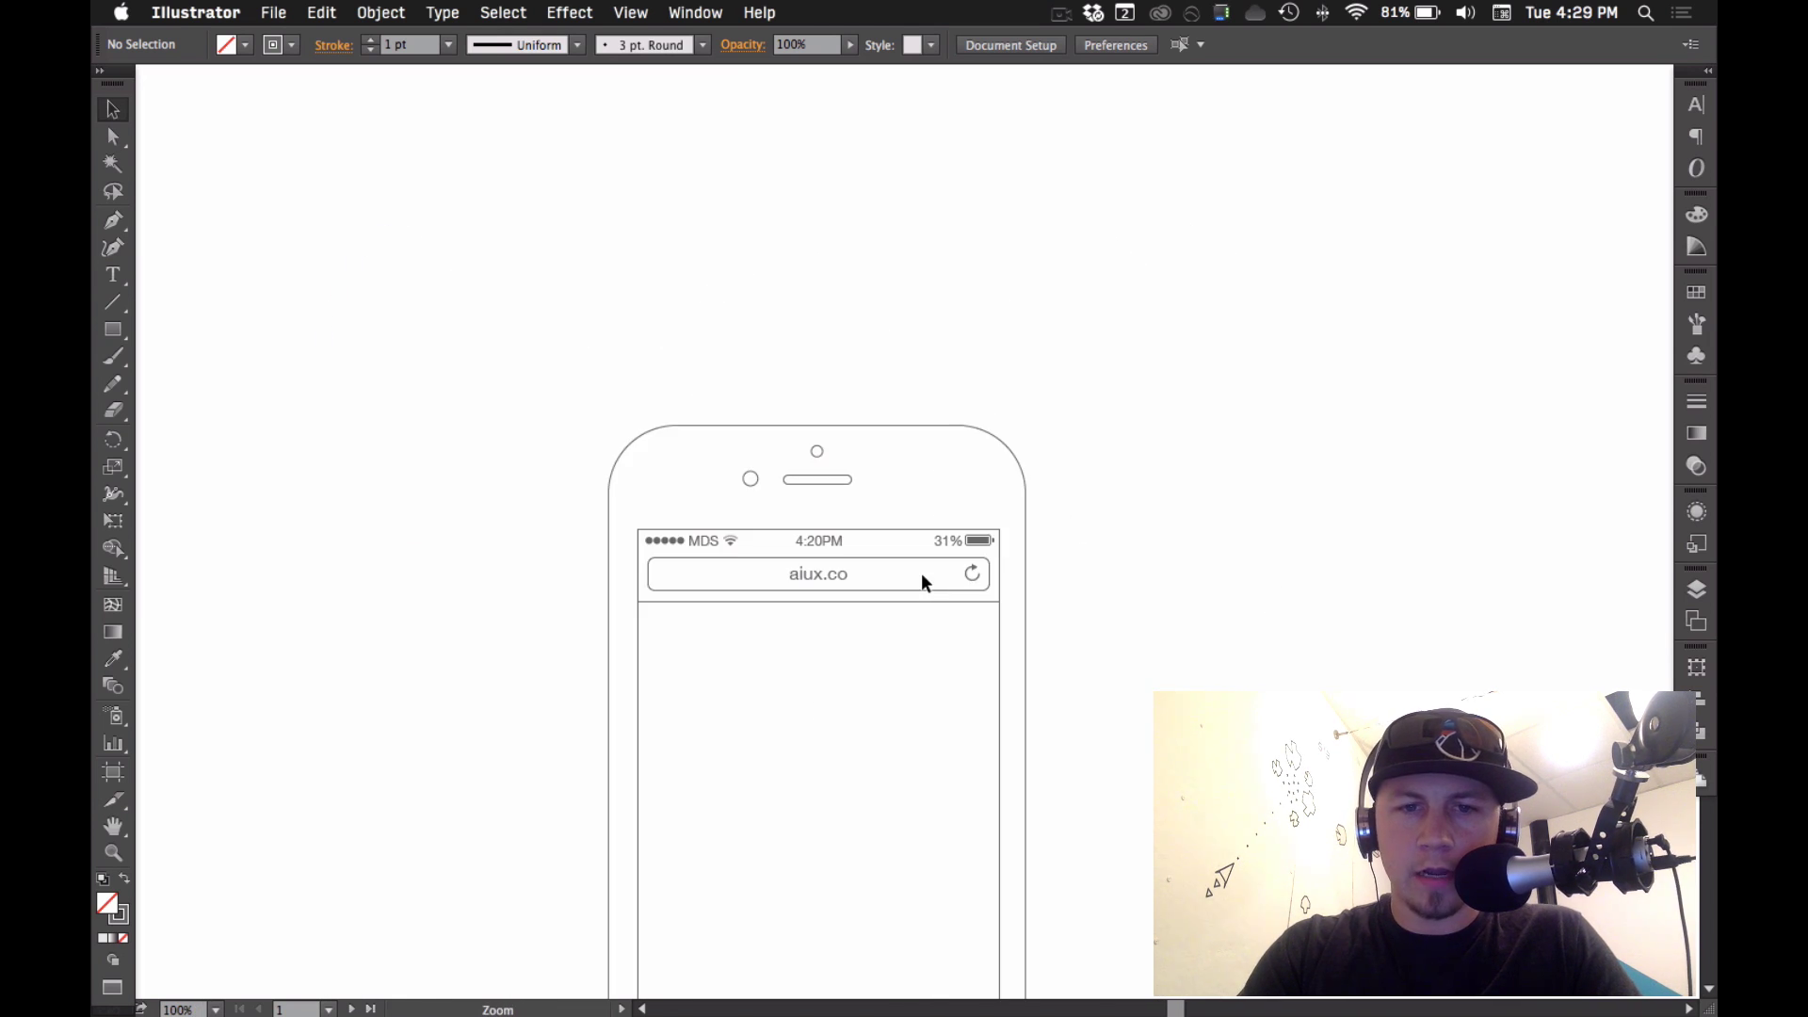
{"action": "key", "text": "super+minus"}
{"action": "key", "text": "super+minus"}
{"action": "key", "text": "super+minus"}
{"action": "scroll", "coordinate": [872, 522], "scroll_direction": "down", "scroll_amount": 1}
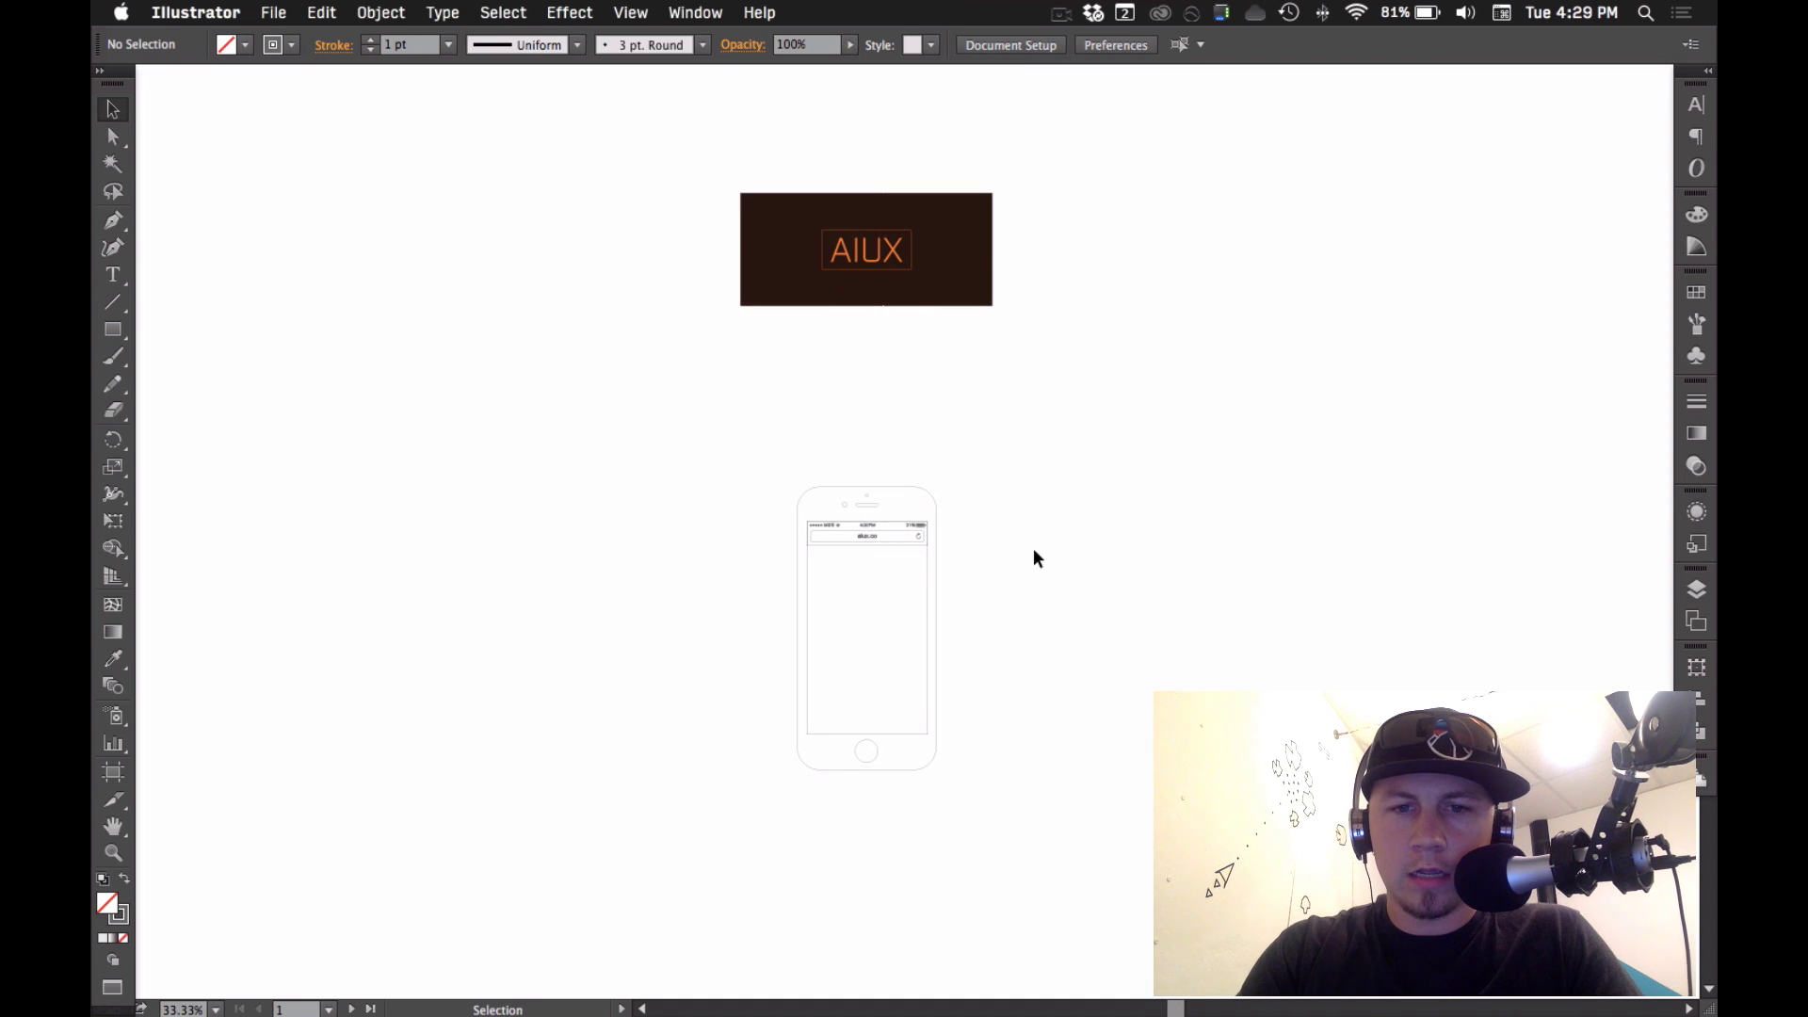